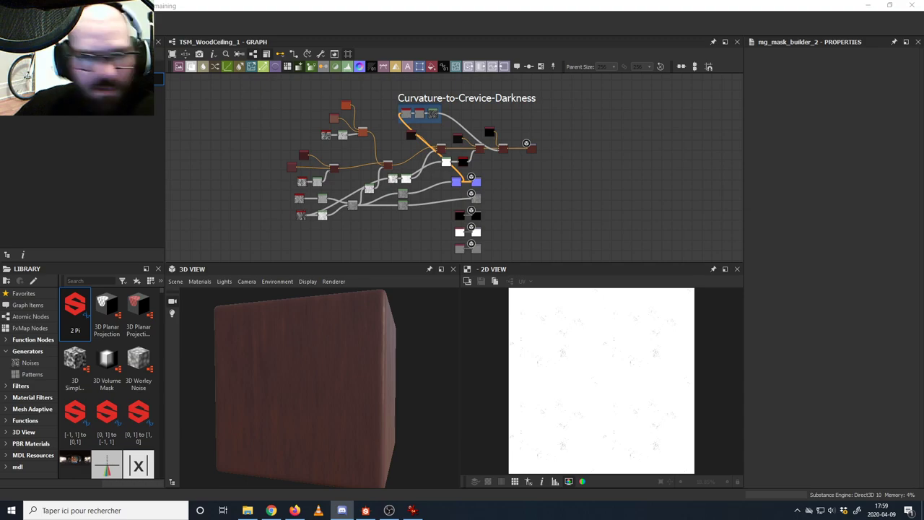
- Bring iCUE to the foreground, check the VOID PRO WIRELESS headset's microphone settings, and close its window
{"action": "key", "text": "alt+Tab"}
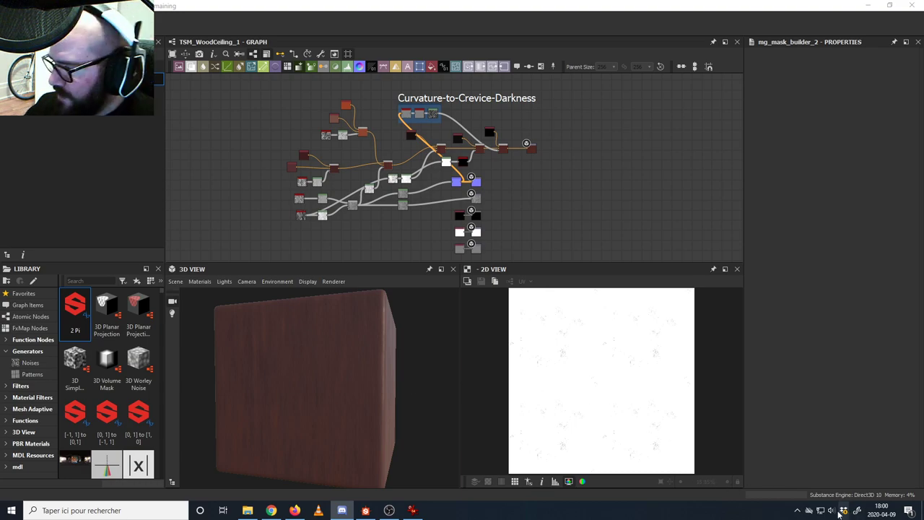
{"action": "left_click", "coordinate": [797, 511]}
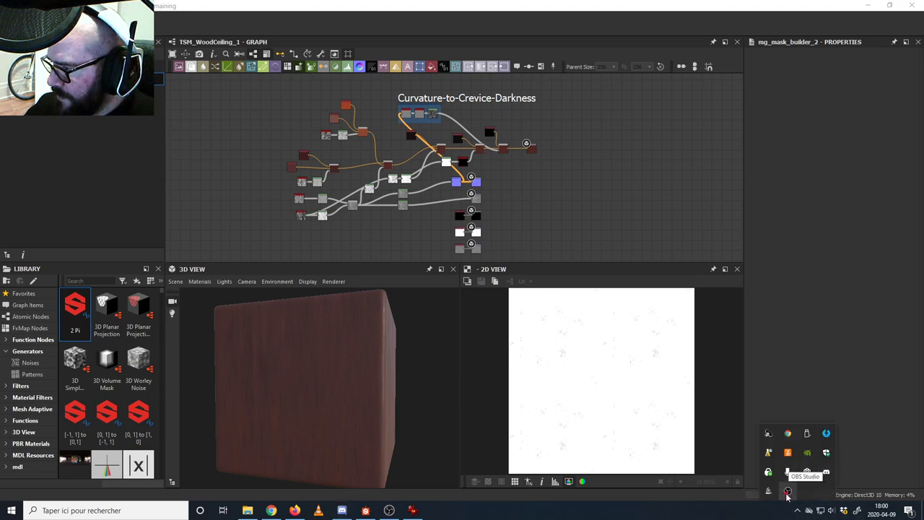
{"action": "right_click", "coordinate": [808, 472]}
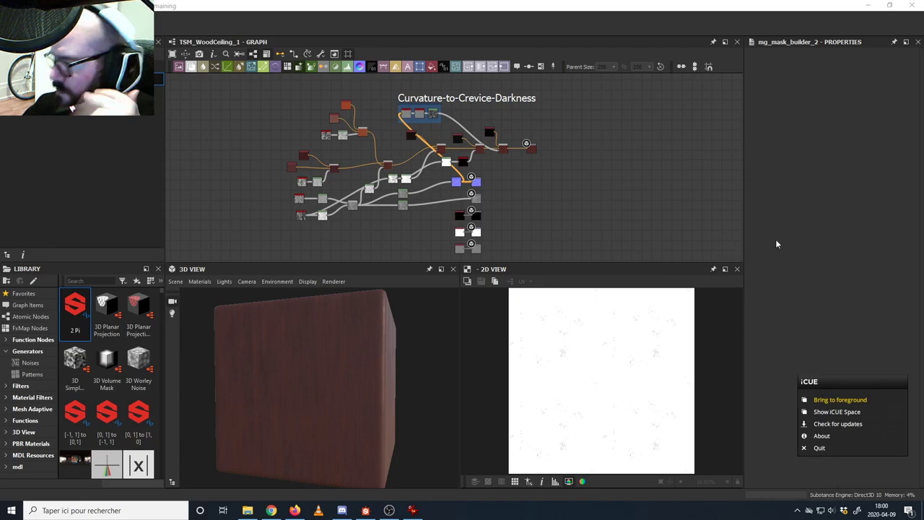
{"action": "key", "text": "Return"}
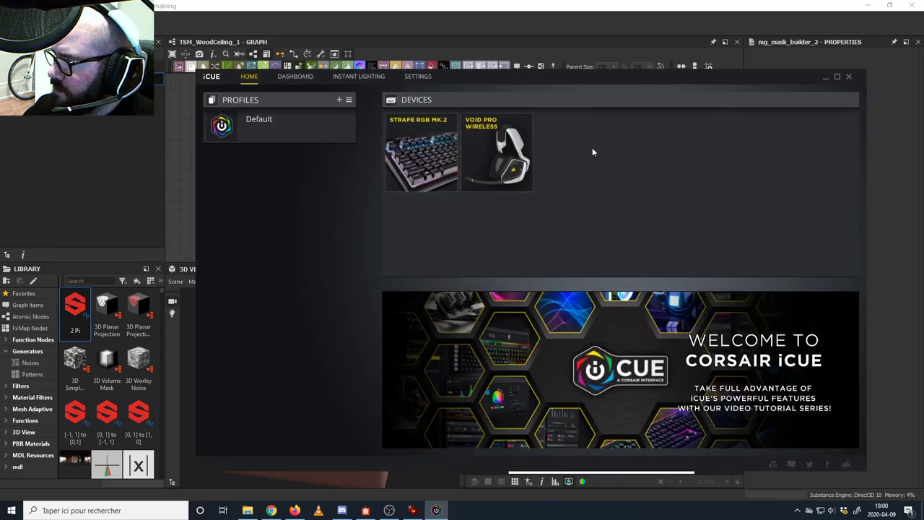
{"action": "left_click", "coordinate": [520, 155]}
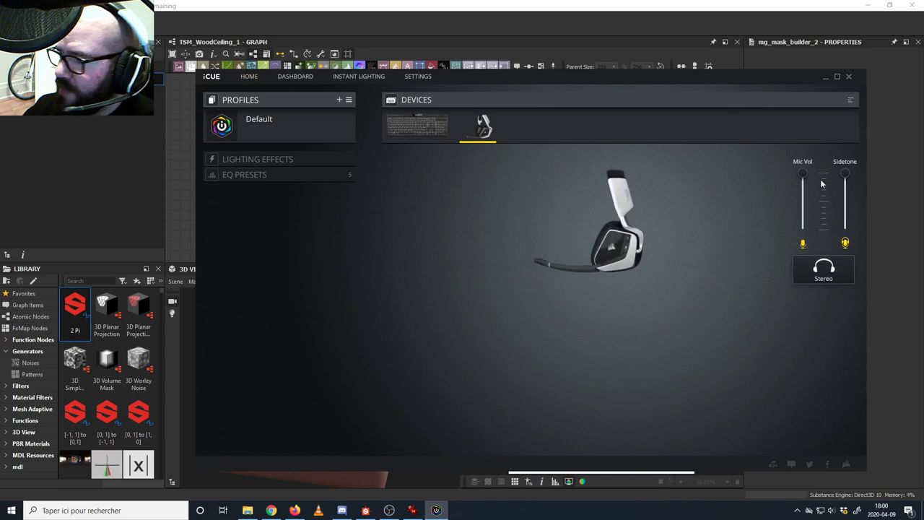
{"action": "left_click", "coordinate": [849, 76]}
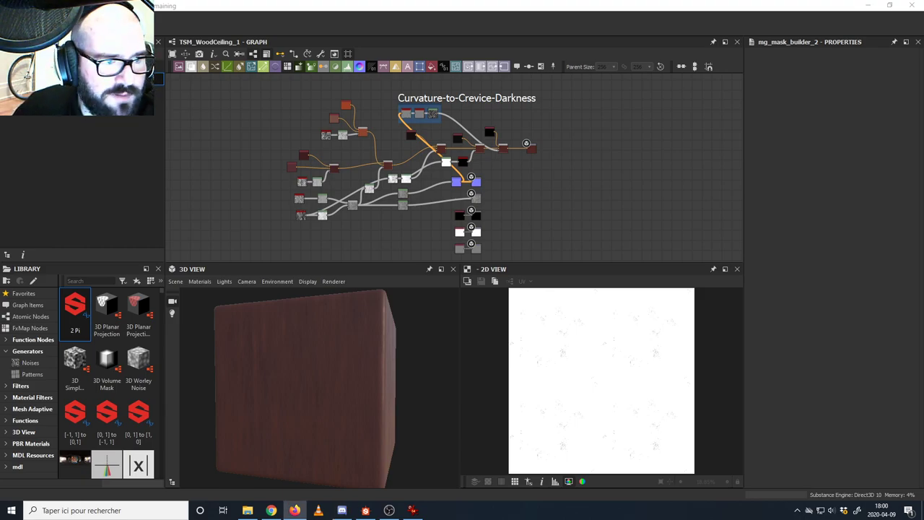
- Switch to the attendance spreadsheet in Firefox and enter P for jeudi 9 avril in cells F6, F16, F13, F5 and F14
{"action": "left_click", "coordinate": [295, 511]}
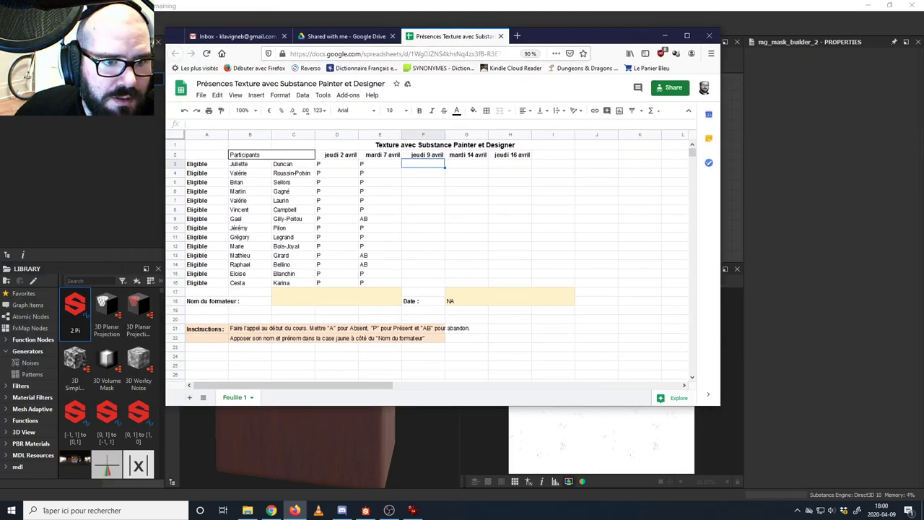
{"action": "left_click", "coordinate": [427, 193]}
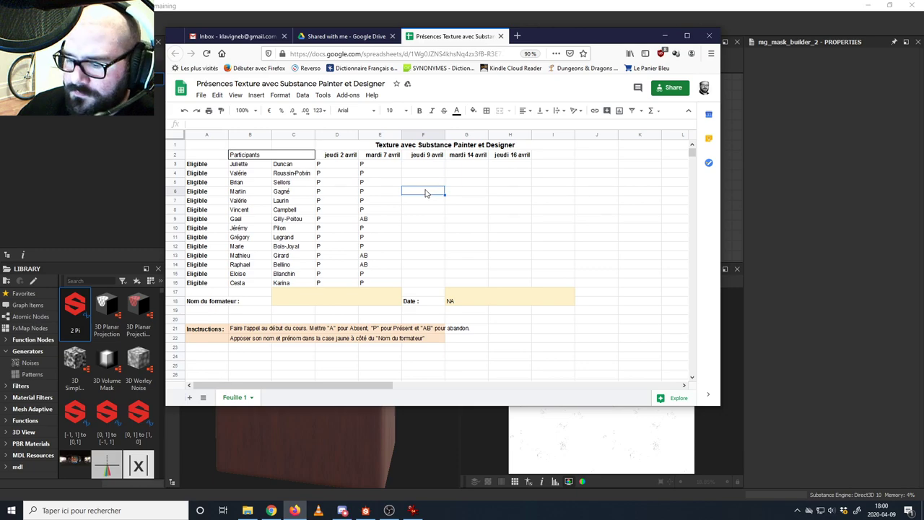
{"action": "type", "text": "P"}
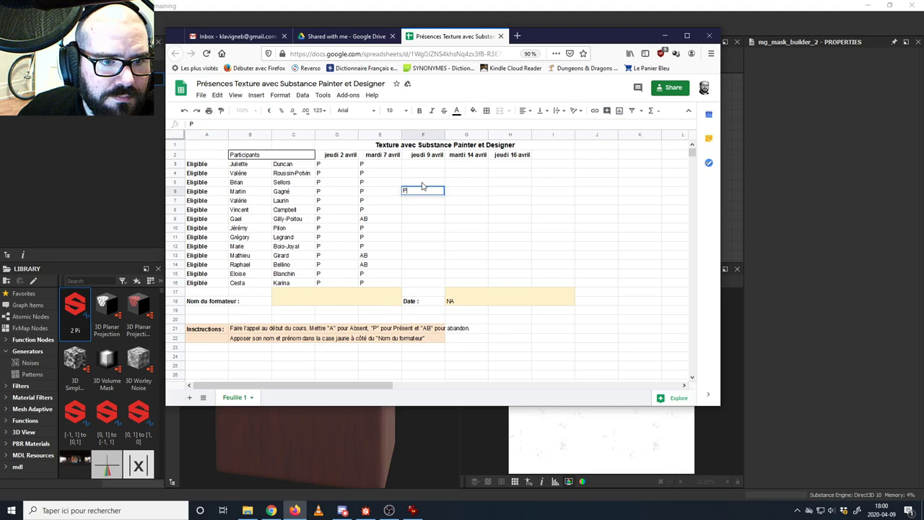
{"action": "left_click", "coordinate": [416, 284]}
{"action": "type", "text": "P"}
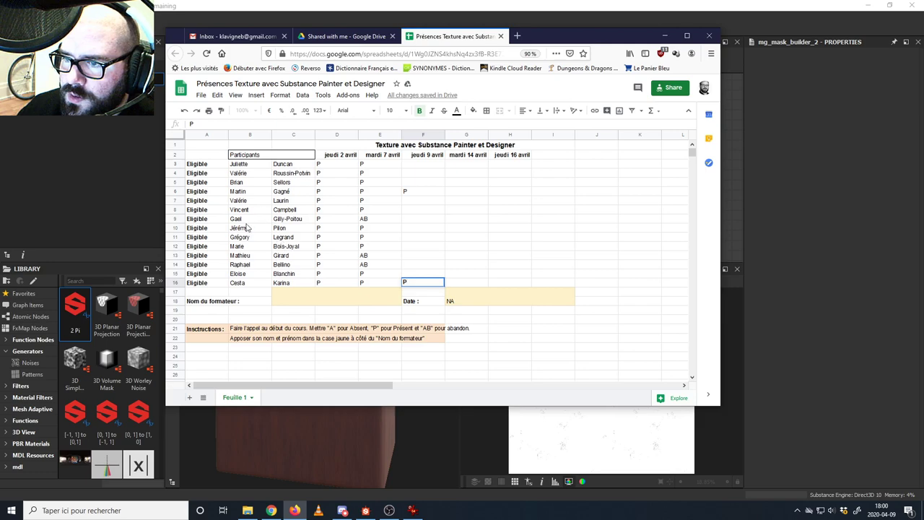
{"action": "left_click", "coordinate": [417, 258]}
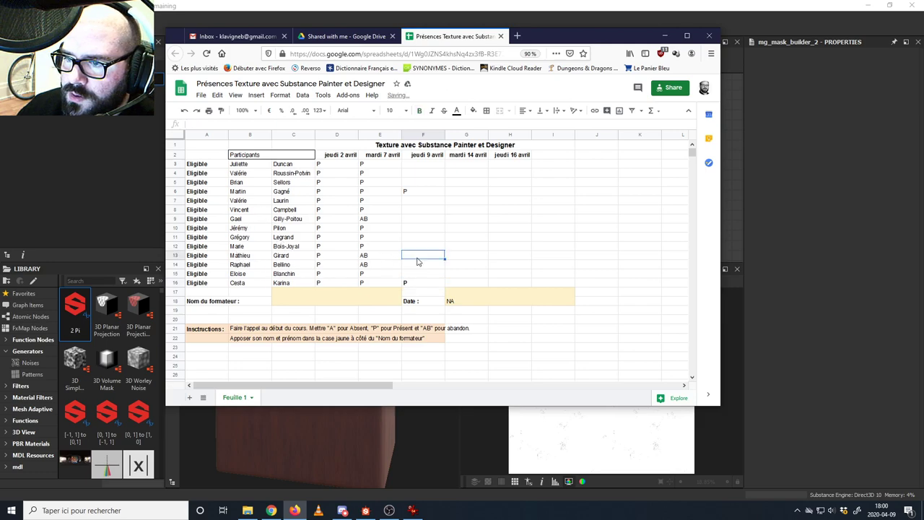
{"action": "type", "text": "P"}
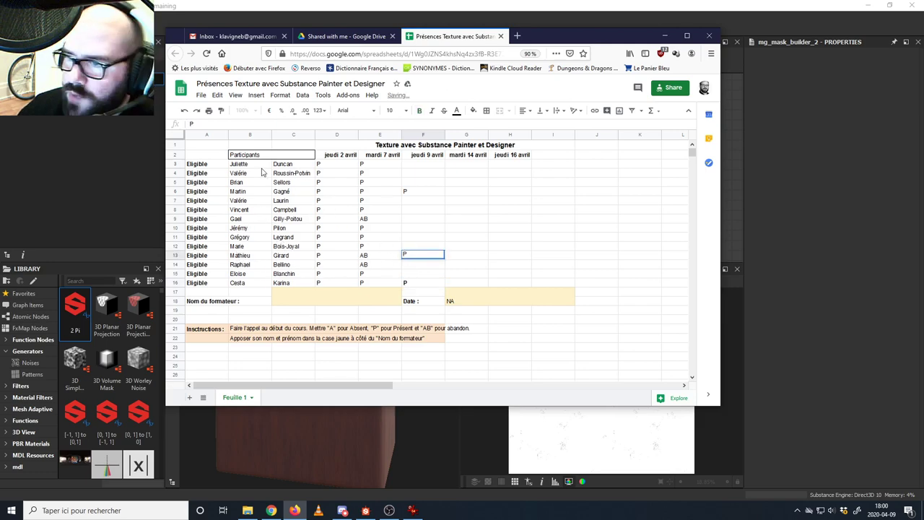
{"action": "left_click", "coordinate": [408, 183]}
{"action": "type", "text": "P"}
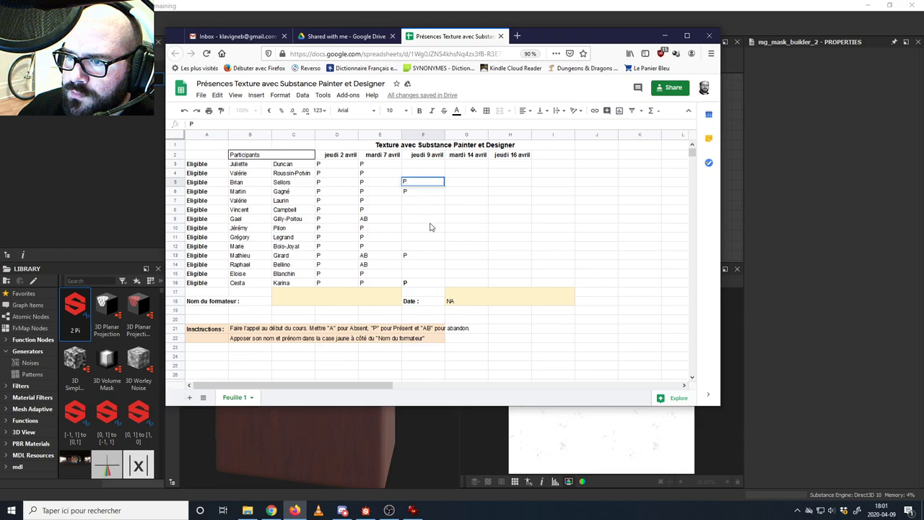
{"action": "left_click", "coordinate": [411, 267]}
{"action": "type", "text": "P"}
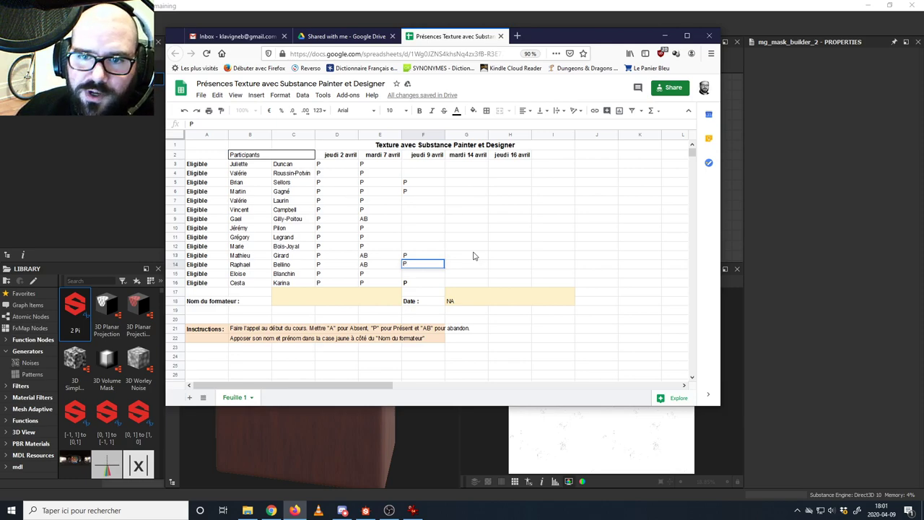
- Mark the participants in rows 4 and 3 as present (P) in the jeudi 9 avril column
{"action": "left_click", "coordinate": [415, 276]}
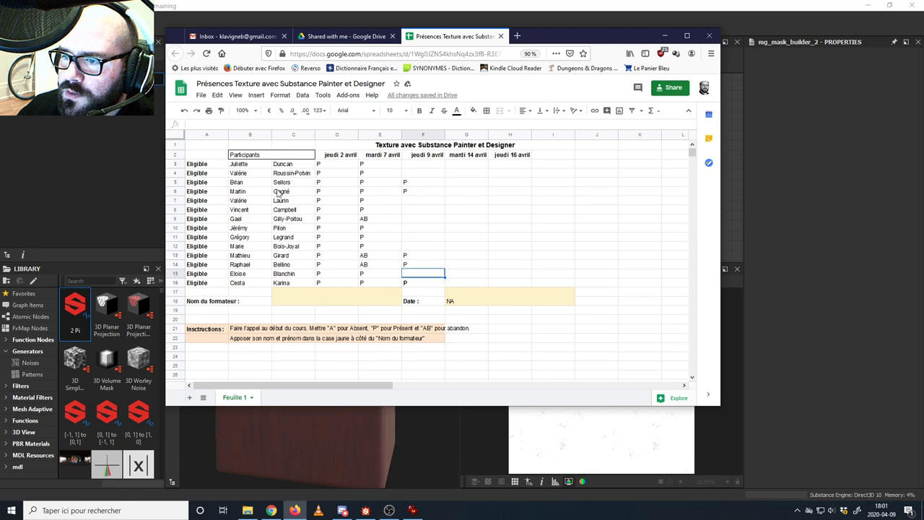
{"action": "left_click", "coordinate": [418, 176]}
{"action": "type", "text": "P"}
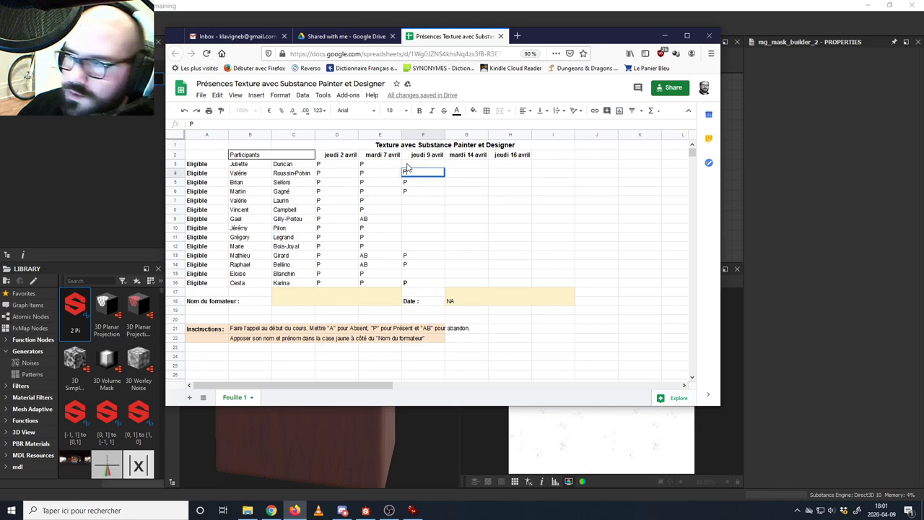
{"action": "left_click", "coordinate": [408, 165]}
{"action": "type", "text": "P"}
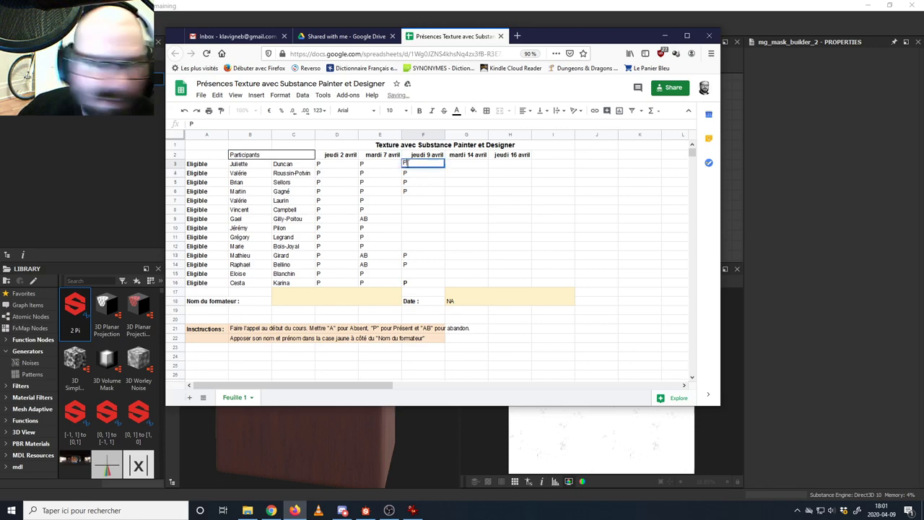
- Enter P in cells F12, F15 and F7 of the jeudi 9 avril attendance column
{"action": "left_click", "coordinate": [414, 203]}
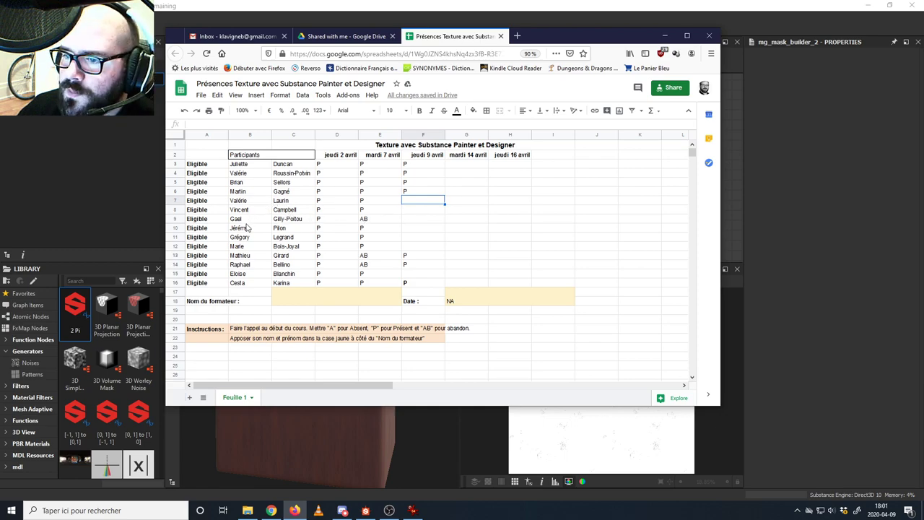
{"action": "left_click", "coordinate": [423, 247]}
{"action": "type", "text": "P"}
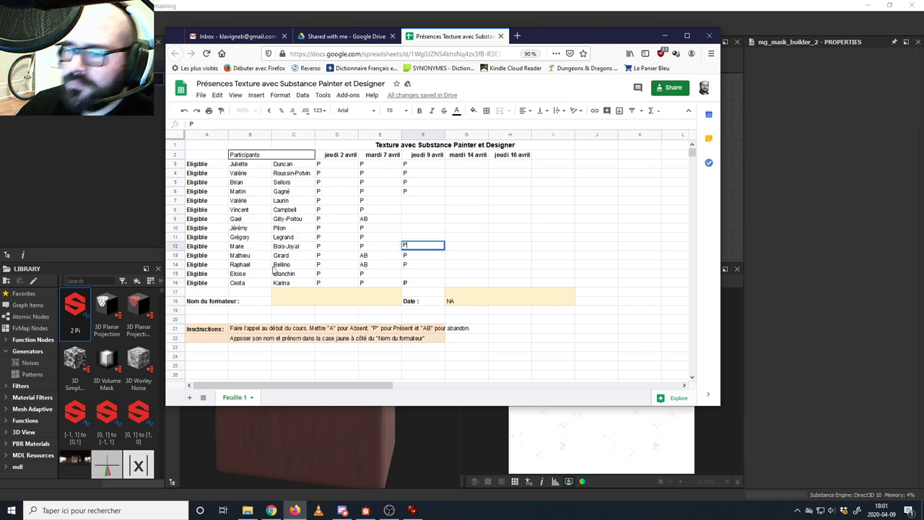
{"action": "left_click", "coordinate": [414, 274]}
{"action": "type", "text": "P"}
{"action": "left_click", "coordinate": [410, 240]}
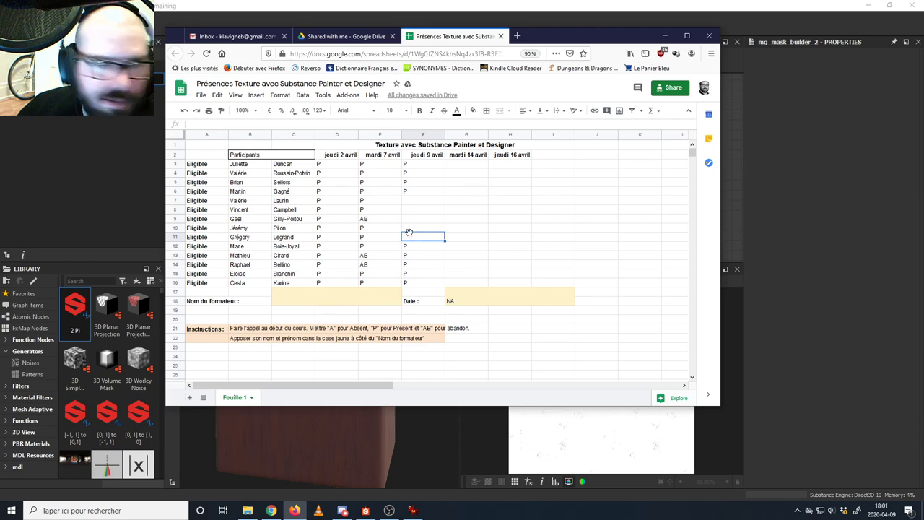
{"action": "left_click", "coordinate": [413, 202]}
{"action": "type", "text": "P"}
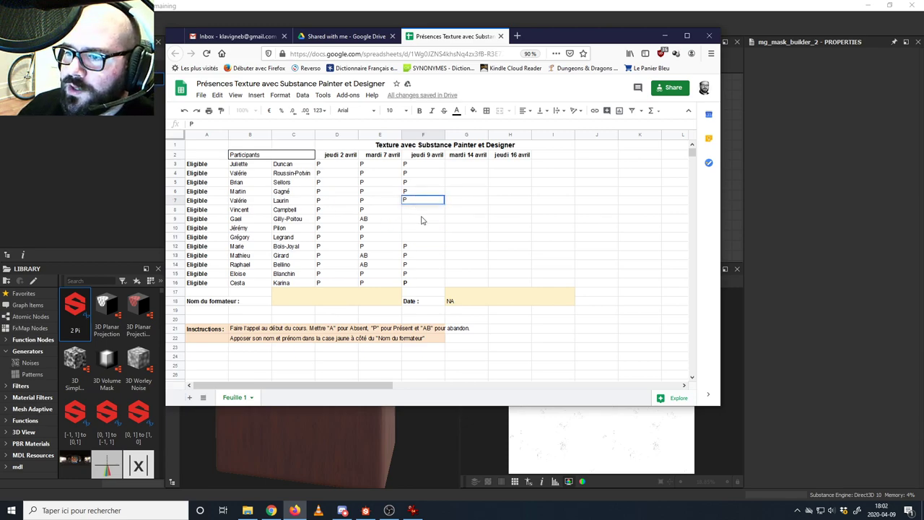
{"action": "left_click", "coordinate": [422, 212]}
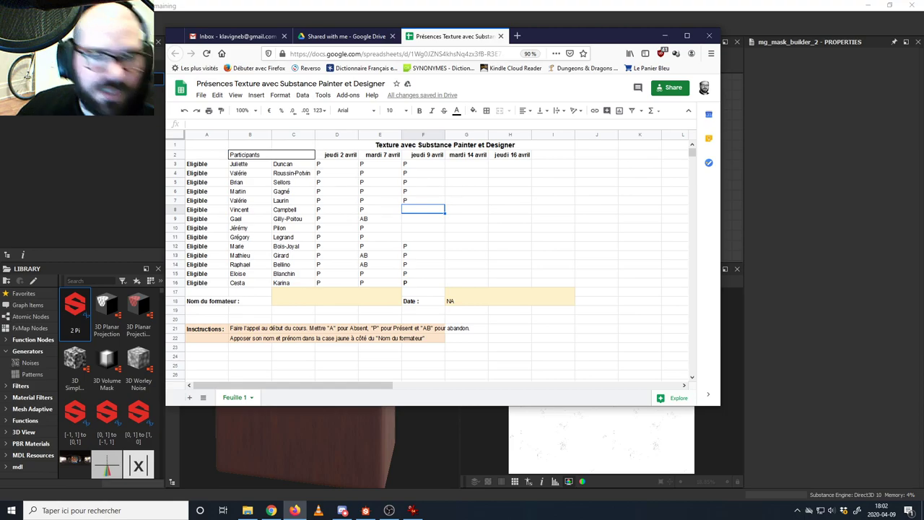
- Move the attendance spreadsheet window off the main screen to uncover the Substance Designer workspace
{"action": "left_click_drag", "start_coordinate": [562, 35], "coordinate": [0, 180]}
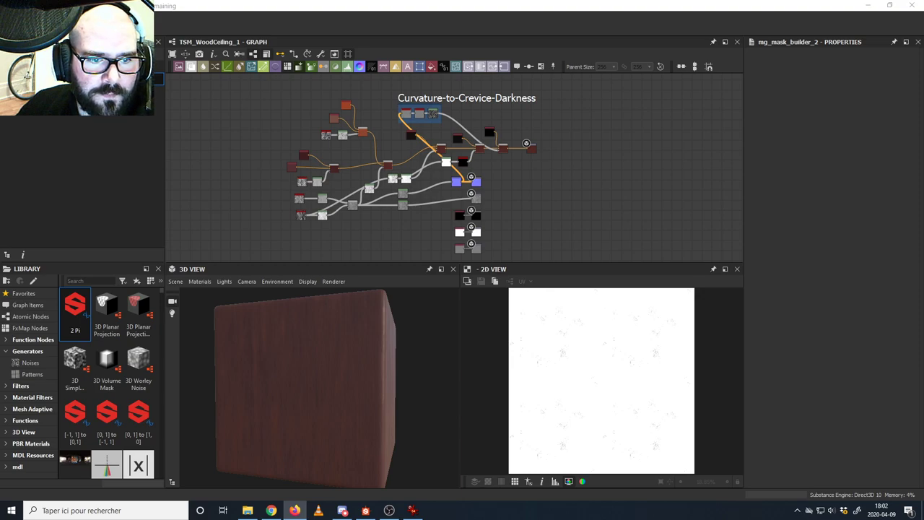
{"action": "key", "text": "alt+Tab"}
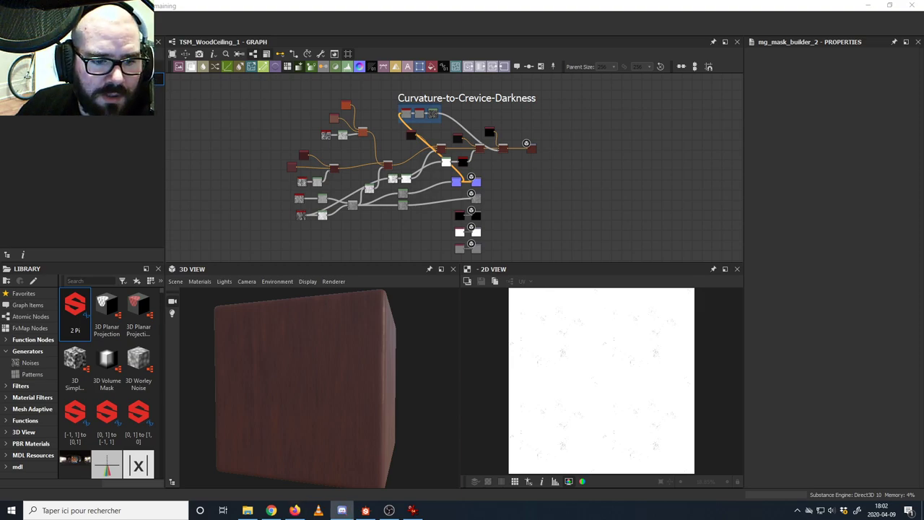
{"action": "key", "text": "alt+Tab"}
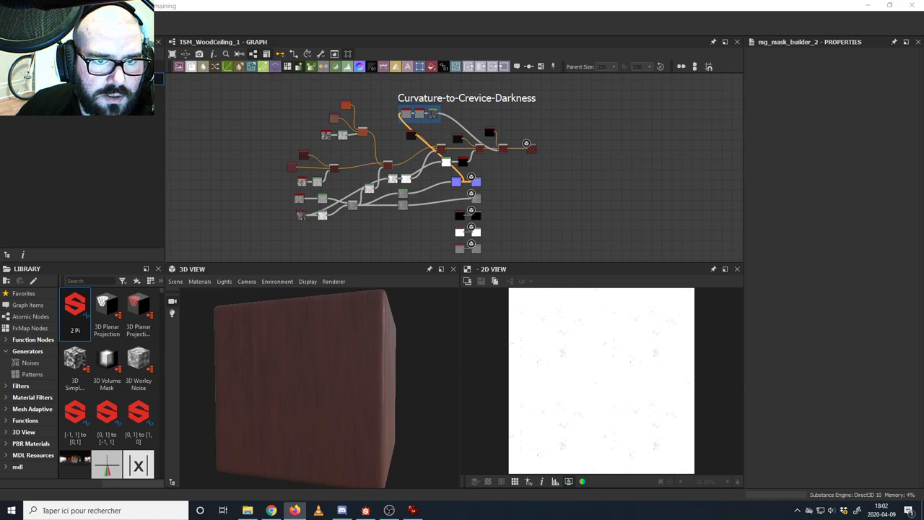
{"action": "key", "text": "alt+Tab"}
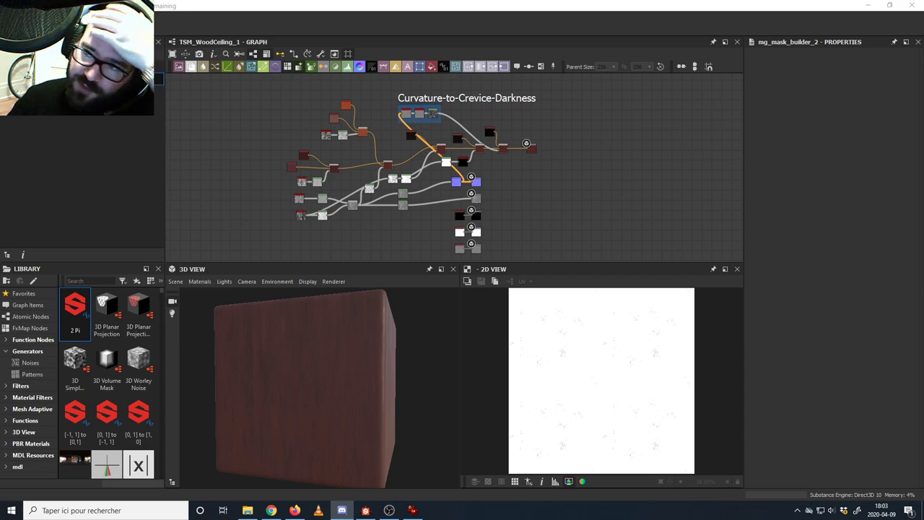
- Bring up the Wood_Ceiling_1.jpg reference in IrfanView and make its window taller
{"action": "left_click", "coordinate": [408, 509]}
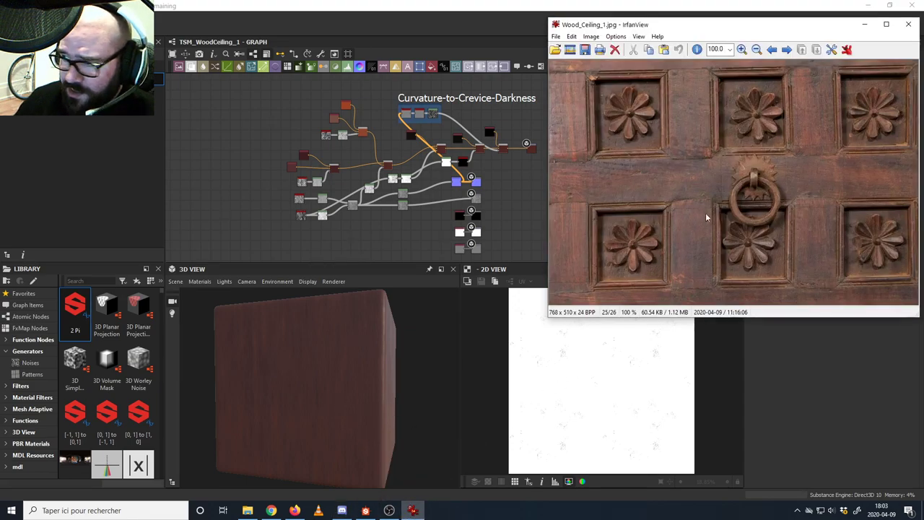
{"action": "left_click_drag", "start_coordinate": [767, 324], "coordinate": [764, 395]}
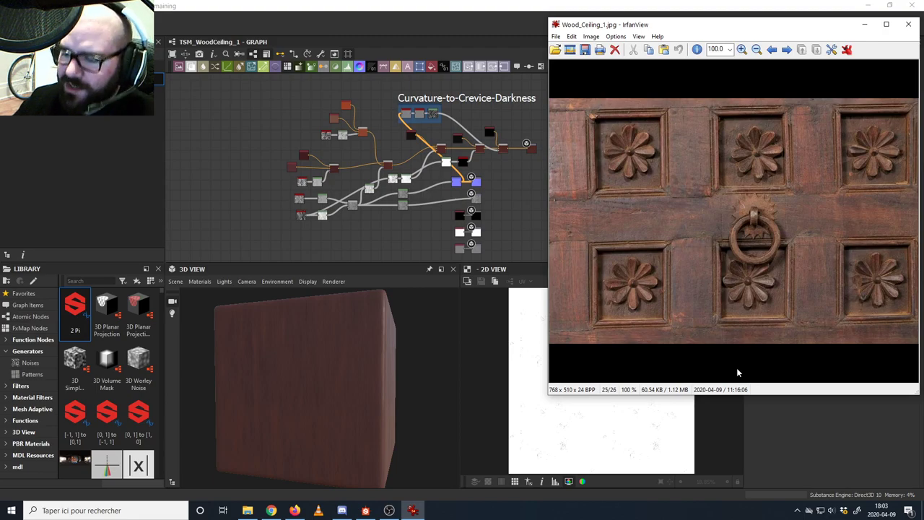
- Open the TSM_U4 Unreal Engine project from the TrollSkullManor\TSM_U4 folder in File Explorer and minimize the folder window
{"action": "left_click", "coordinate": [248, 510]}
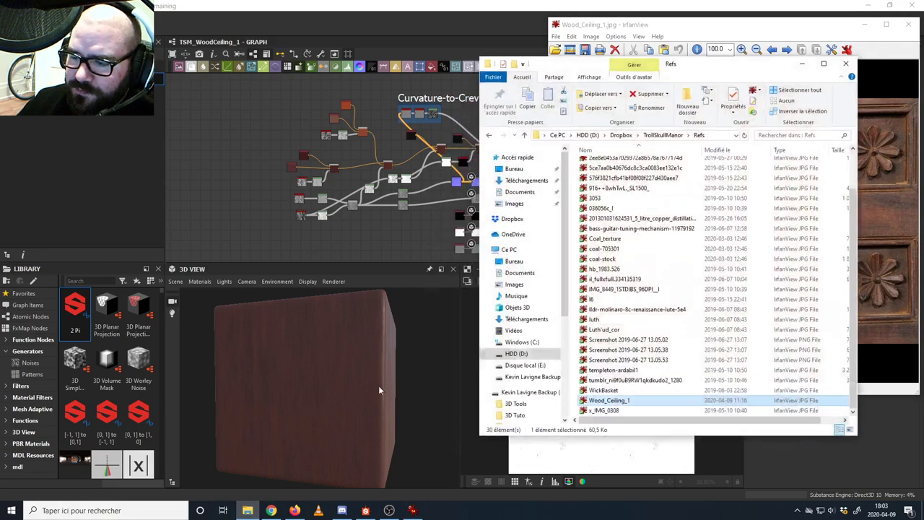
{"action": "left_click", "coordinate": [663, 135]}
{"action": "double_click", "coordinate": [600, 215]}
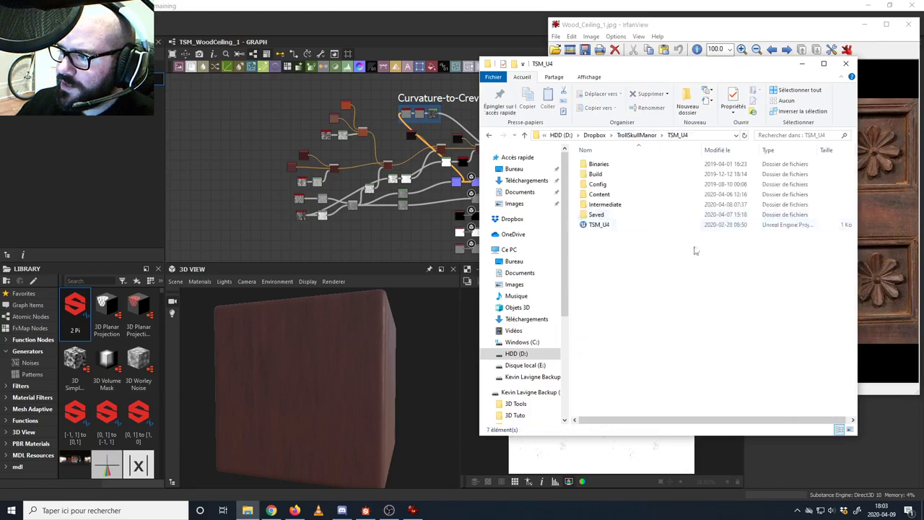
{"action": "double_click", "coordinate": [607, 226]}
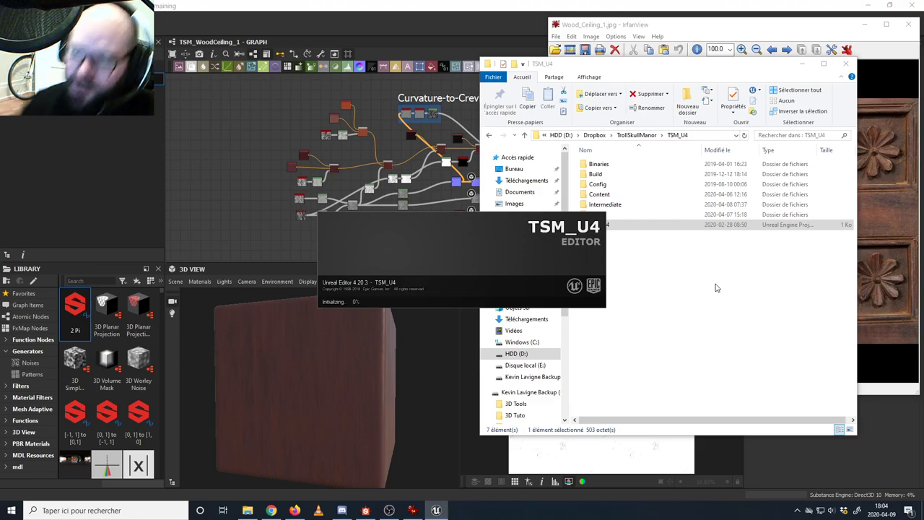
{"action": "left_click", "coordinate": [802, 63]}
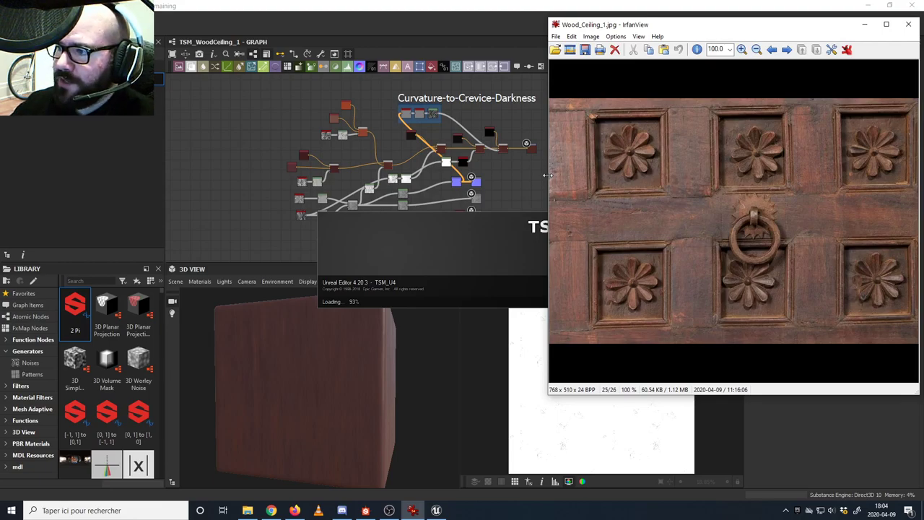
- Widen the IrfanView window to view the whole carved wood reference, and minimize it
{"action": "left_click_drag", "start_coordinate": [547, 175], "coordinate": [471, 176]}
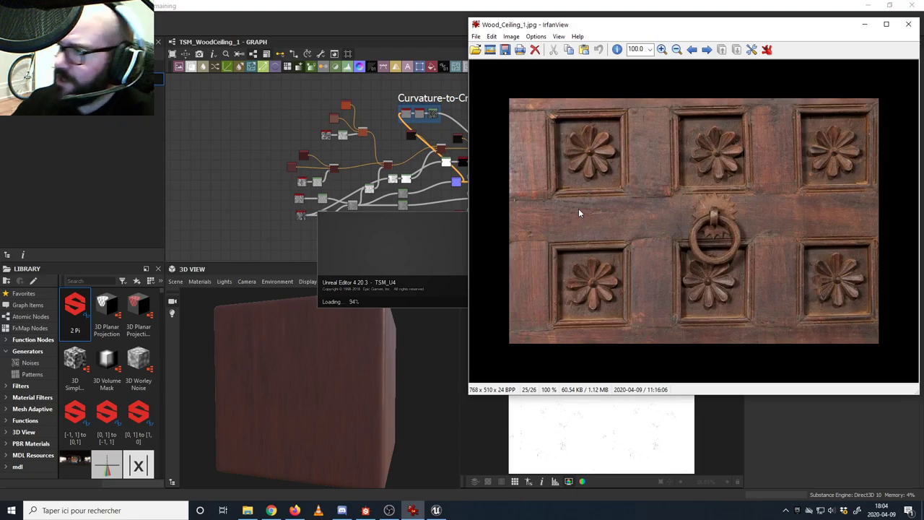
{"action": "left_click", "coordinate": [864, 27]}
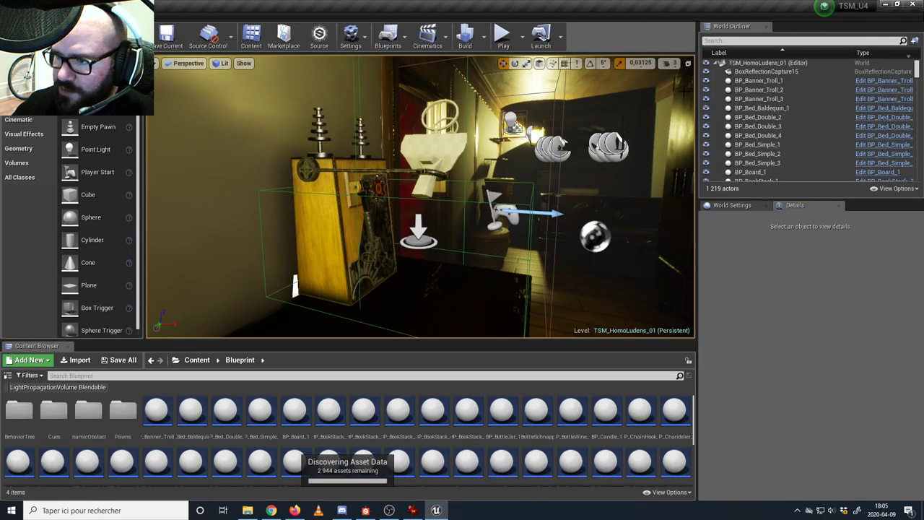
- Examine the room's ceiling in the TSM_HomoLudens_01 level in Unreal Editor
{"action": "right_click_drag", "start_coordinate": [552, 175], "coordinate": [494, 150]}
{"action": "key", "text": "w"}
{"action": "key", "text": "w"}
{"action": "key", "text": "s"}
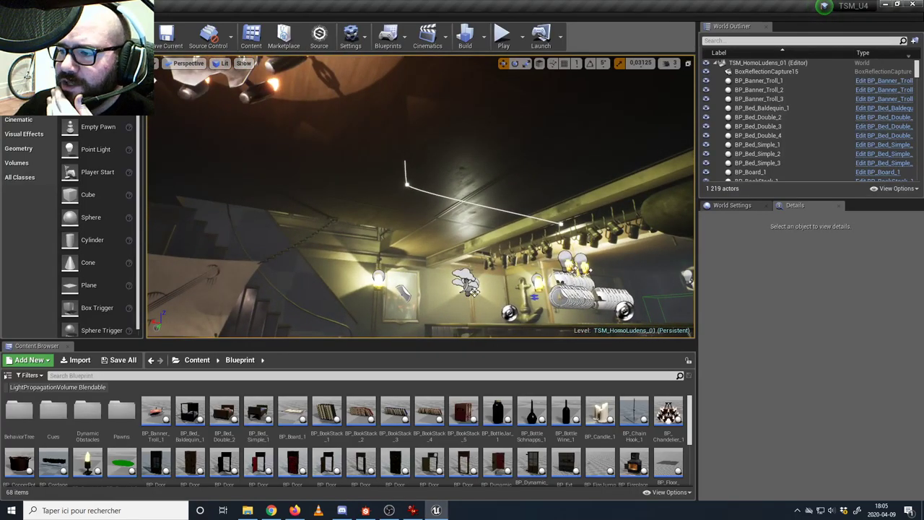
- Survey the tavern's trellis, bar and ceiling in the level, and switch to the TSM_WoodCeiling_1 graph in Substance Designer
{"action": "right_click_drag", "start_coordinate": [495, 150], "coordinate": [325, 151]}
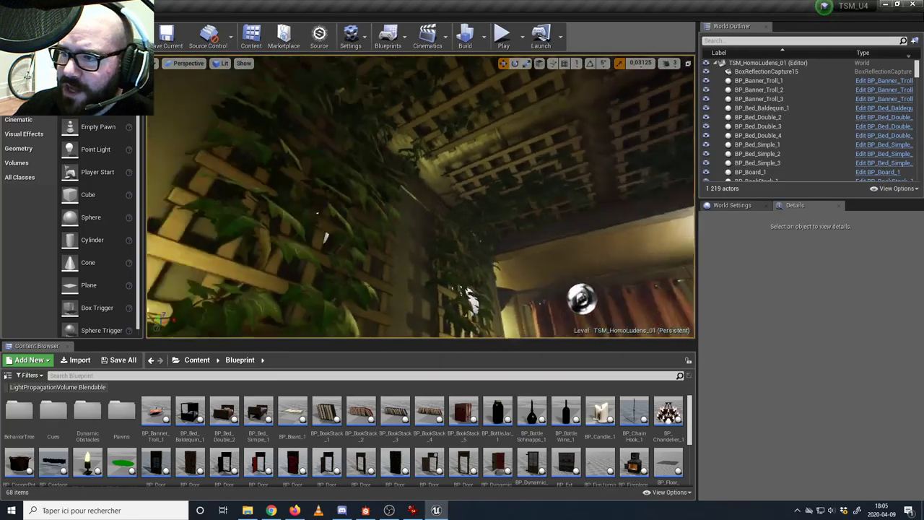
{"action": "right_click_drag", "start_coordinate": [420, 195], "coordinate": [347, 206]}
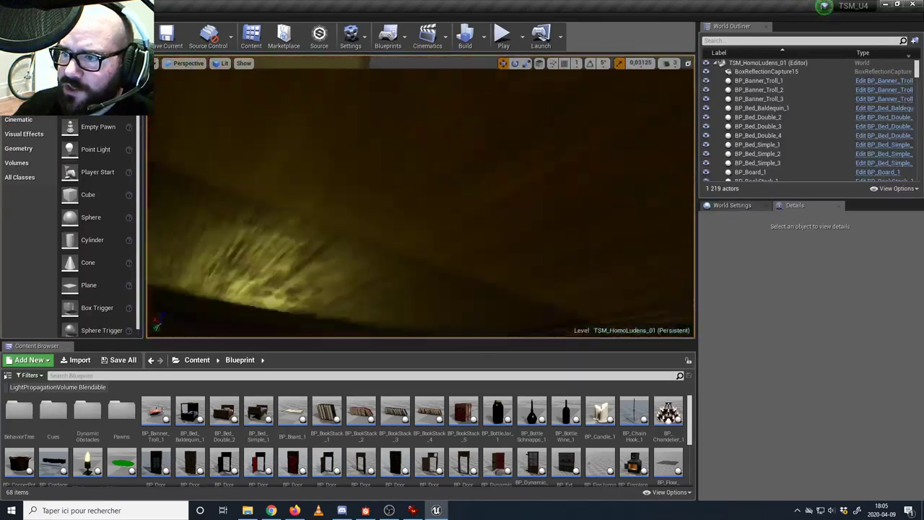
{"action": "right_click_drag", "start_coordinate": [420, 195], "coordinate": [361, 181]}
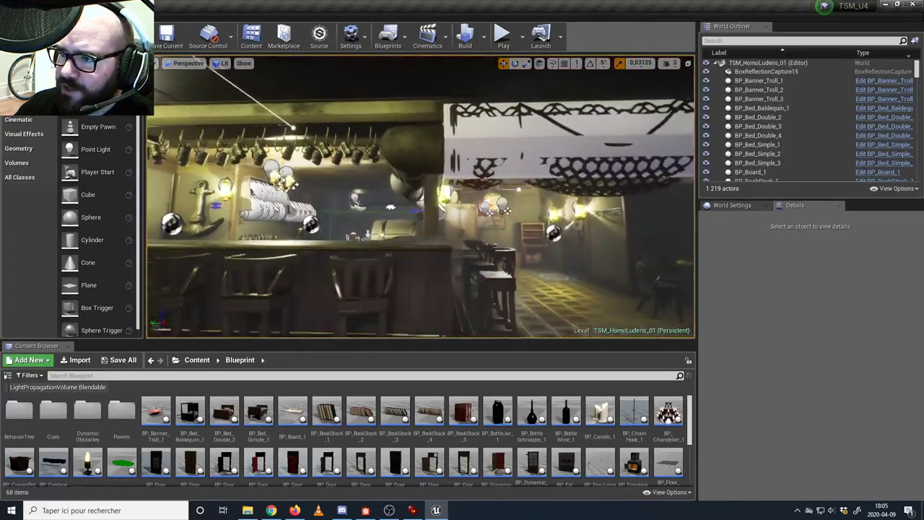
{"action": "mouse_move", "coordinate": [455, 166]}
{"action": "right_mouse_down"}
{"action": "mouse_move", "coordinate": [452, 156]}
{"action": "mouse_move", "coordinate": [466, 154]}
{"action": "right_mouse_up"}
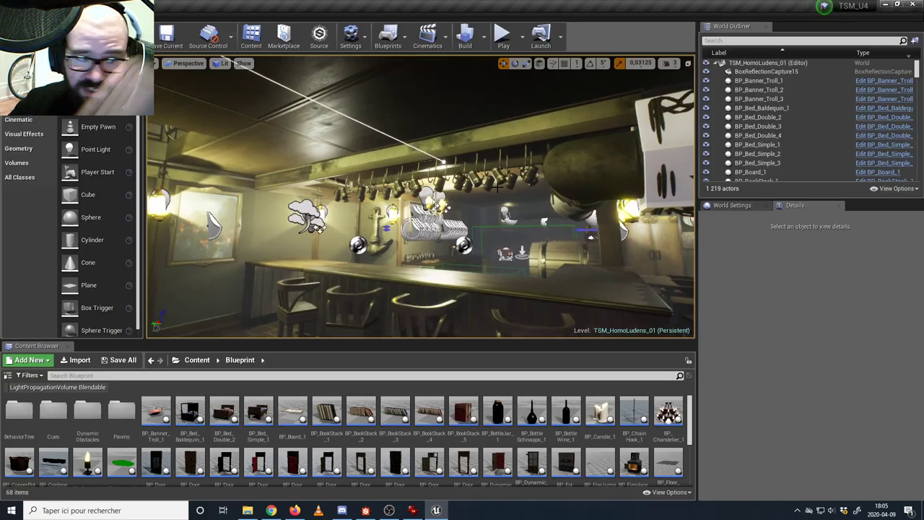
{"action": "right_click_drag", "start_coordinate": [498, 188], "coordinate": [462, 148]}
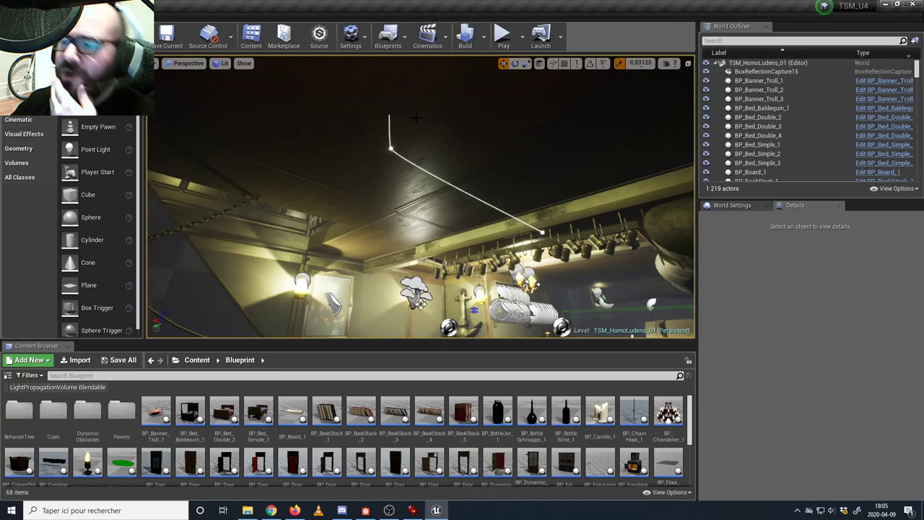
{"action": "left_click", "coordinate": [365, 510]}
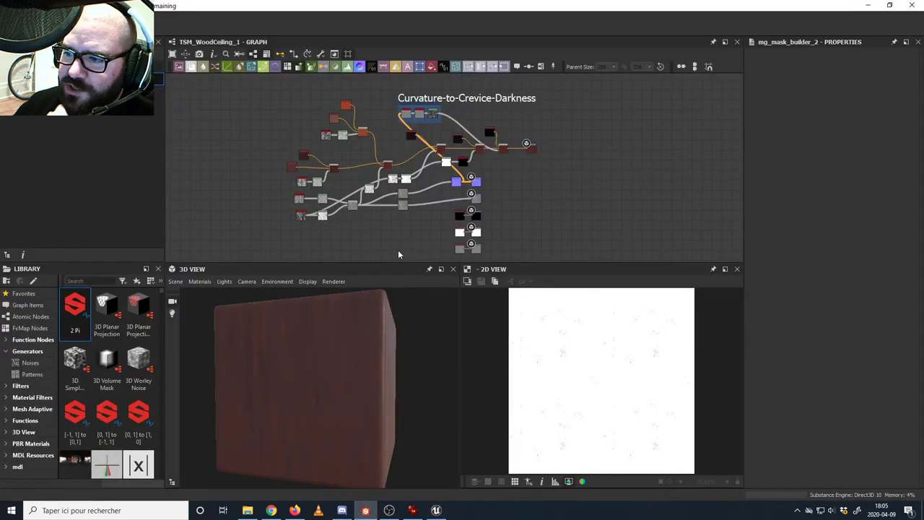
{"action": "middle_click_drag", "start_coordinate": [367, 221], "coordinate": [382, 225]}
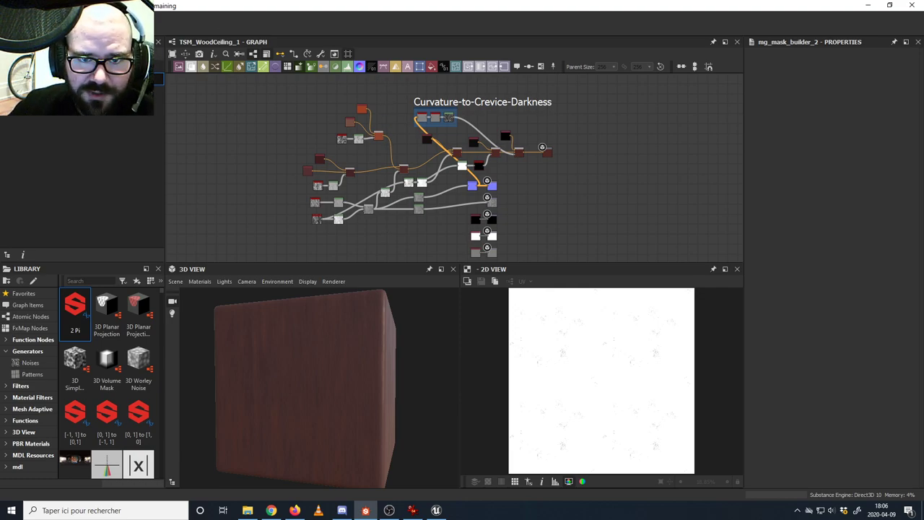
- Switch to Discord, join the Général voice channel of the Substance1 server and check the options of the connected participant
{"action": "left_click", "coordinate": [342, 509]}
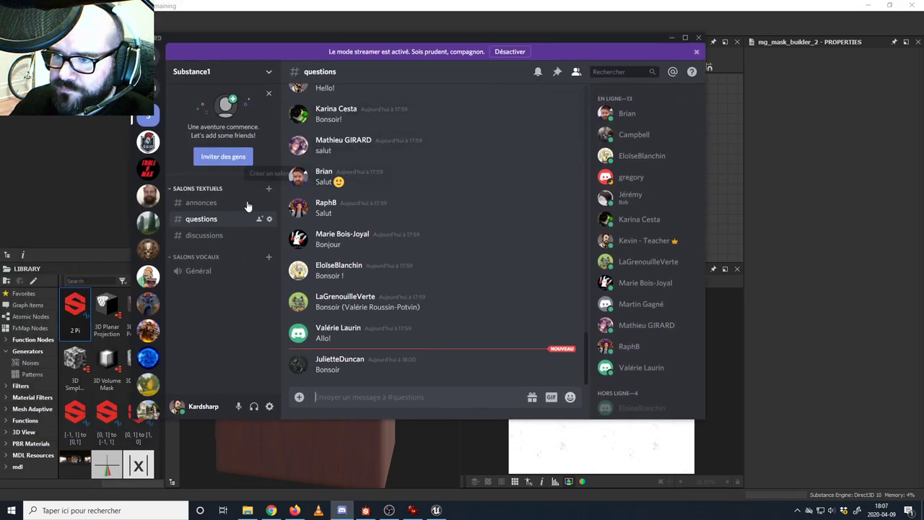
{"action": "left_click", "coordinate": [198, 273]}
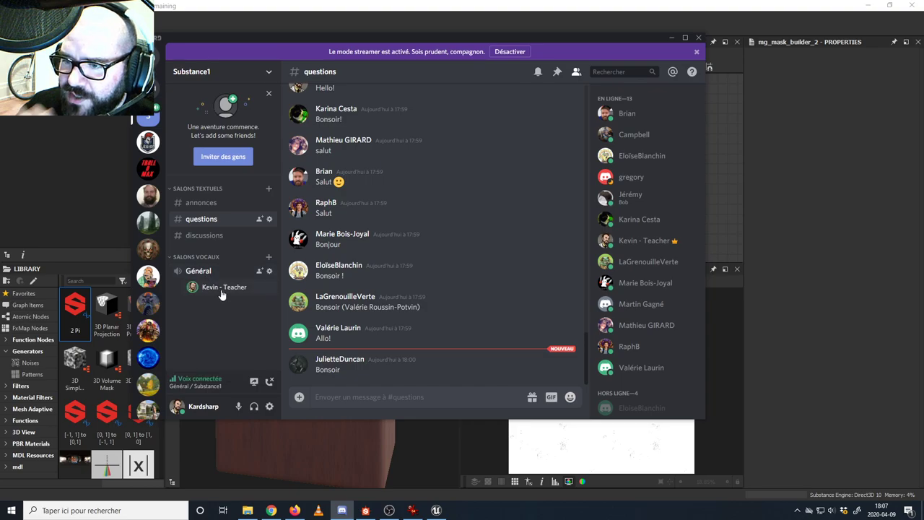
{"action": "right_click", "coordinate": [221, 288]}
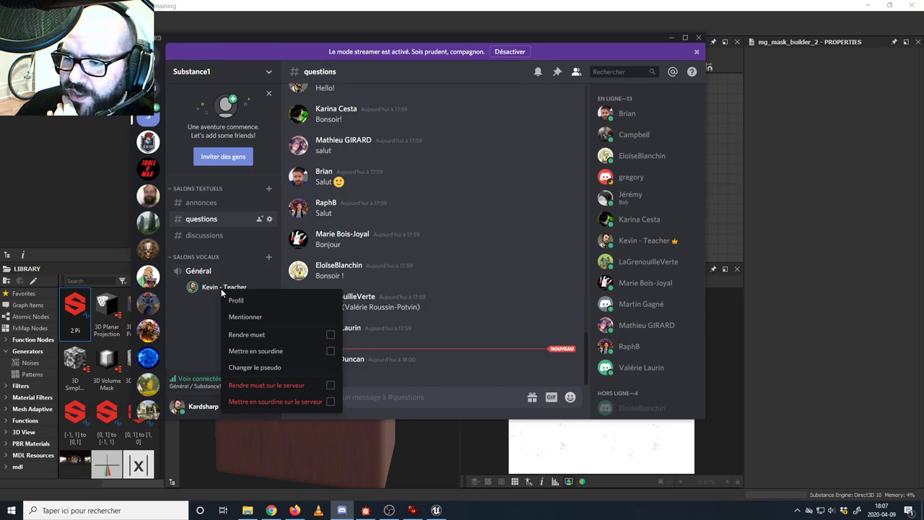
{"action": "left_click", "coordinate": [208, 289]}
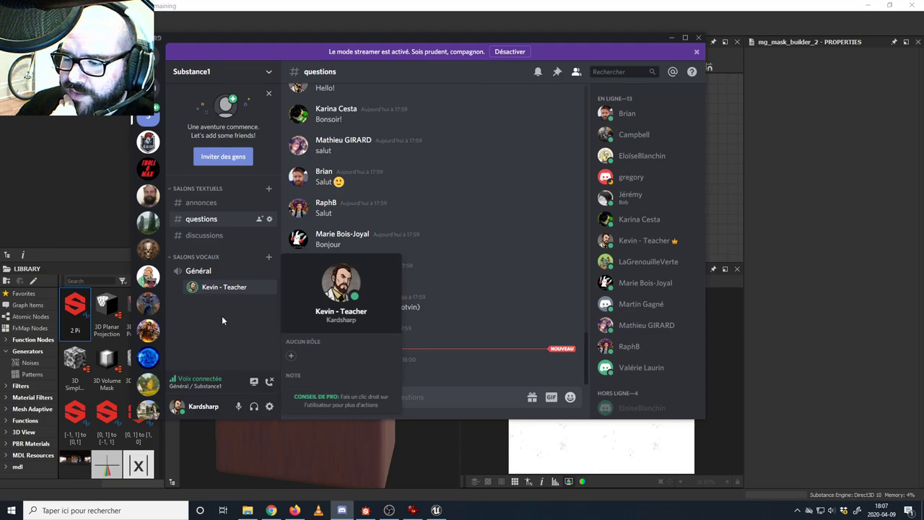
{"action": "left_click", "coordinate": [221, 321]}
{"action": "right_click", "coordinate": [221, 287]}
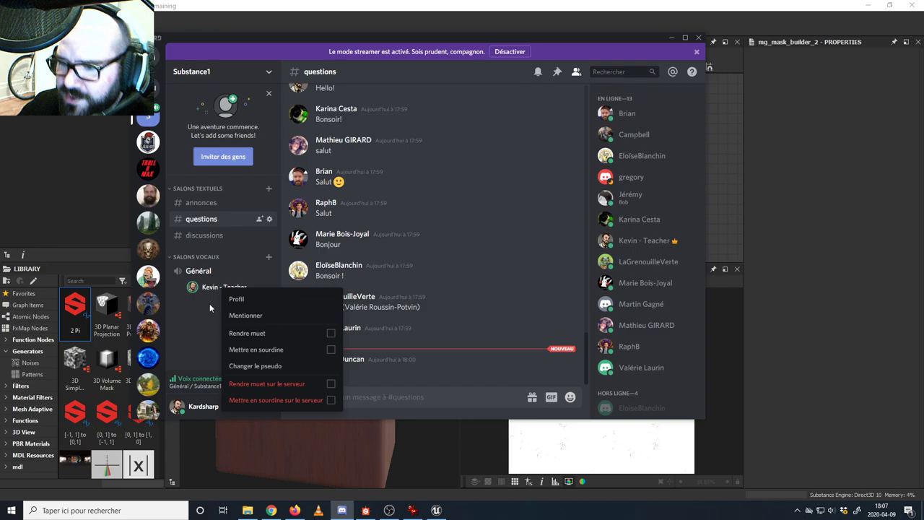
{"action": "left_click", "coordinate": [209, 308]}
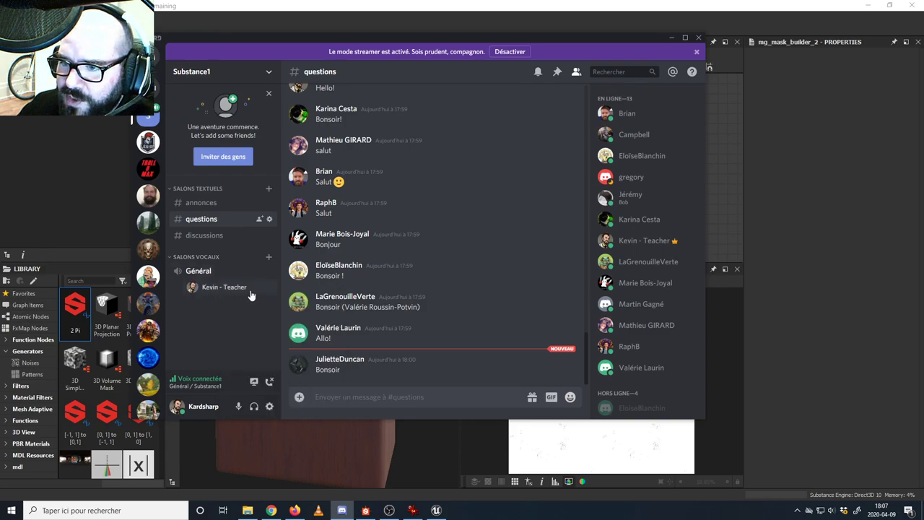
- Start a live stream of the Substance Designer window in the Général voice channel
{"action": "left_click", "coordinate": [253, 383]}
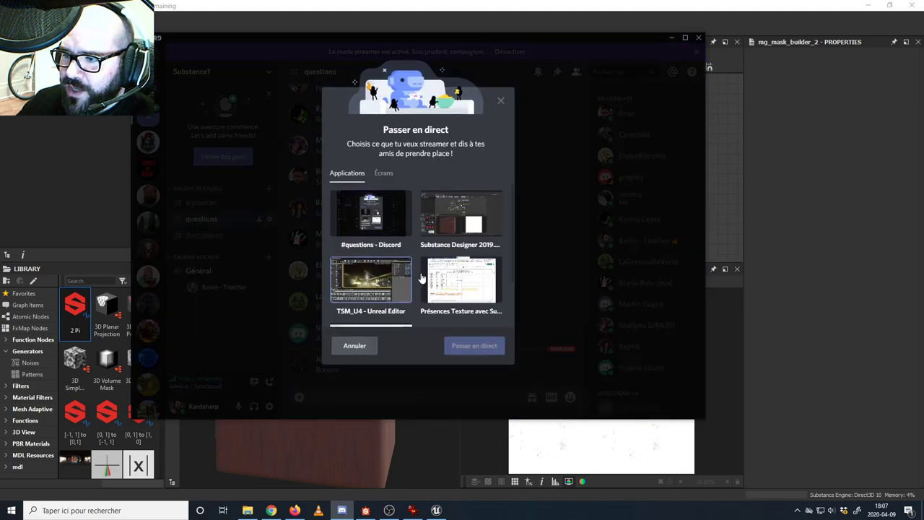
{"action": "left_click", "coordinate": [445, 225]}
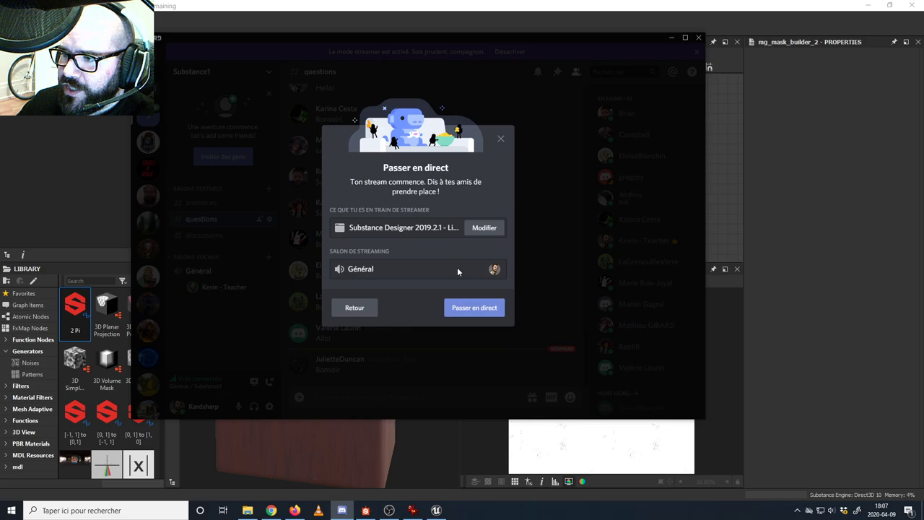
{"action": "left_click", "coordinate": [470, 312]}
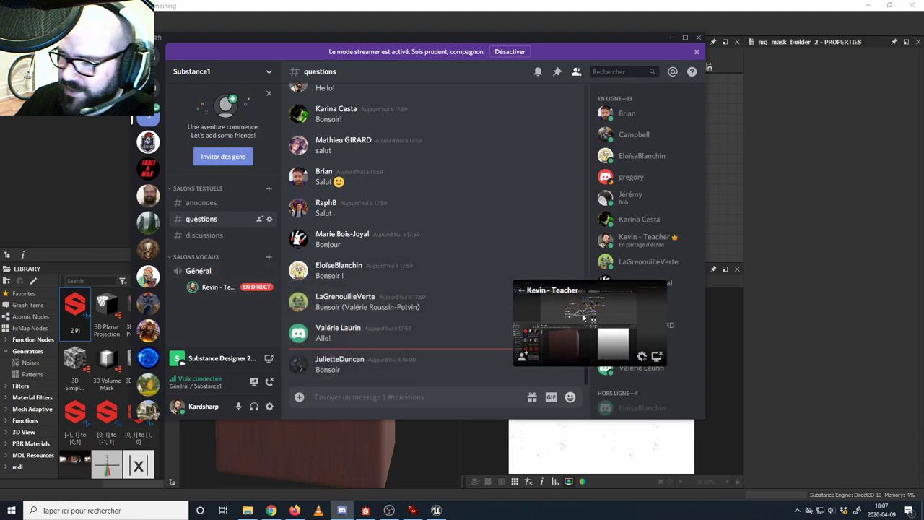
- End the live stream and the voice connection, and move the Discord window off this screen
{"action": "left_click", "coordinate": [657, 356]}
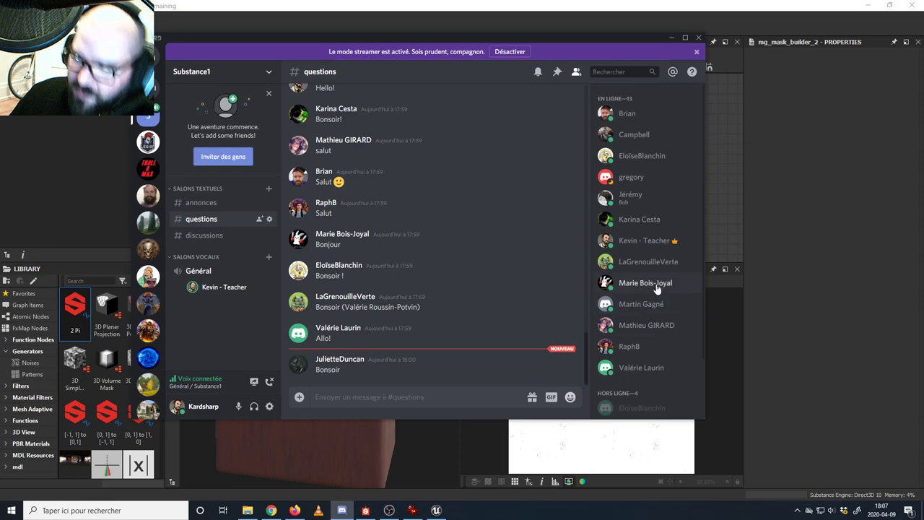
{"action": "left_click", "coordinate": [270, 381]}
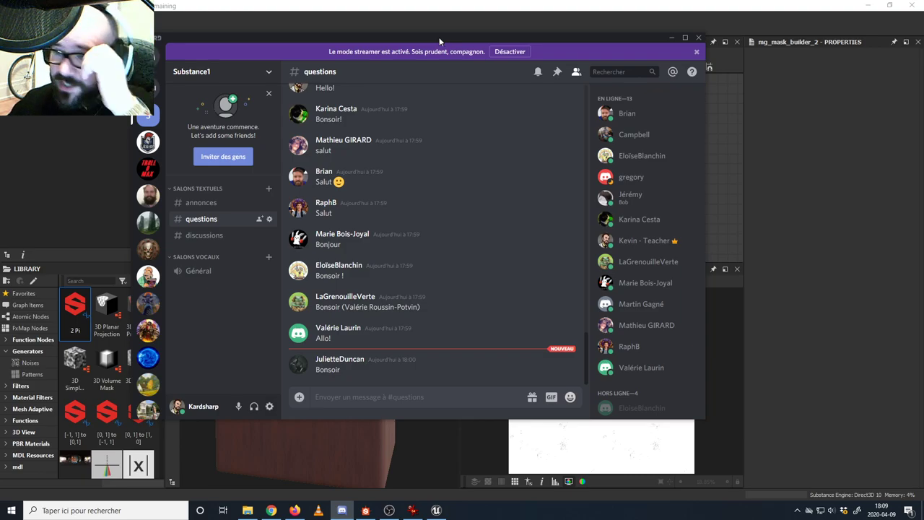
{"action": "left_click_drag", "start_coordinate": [439, 37], "coordinate": [0, 37]}
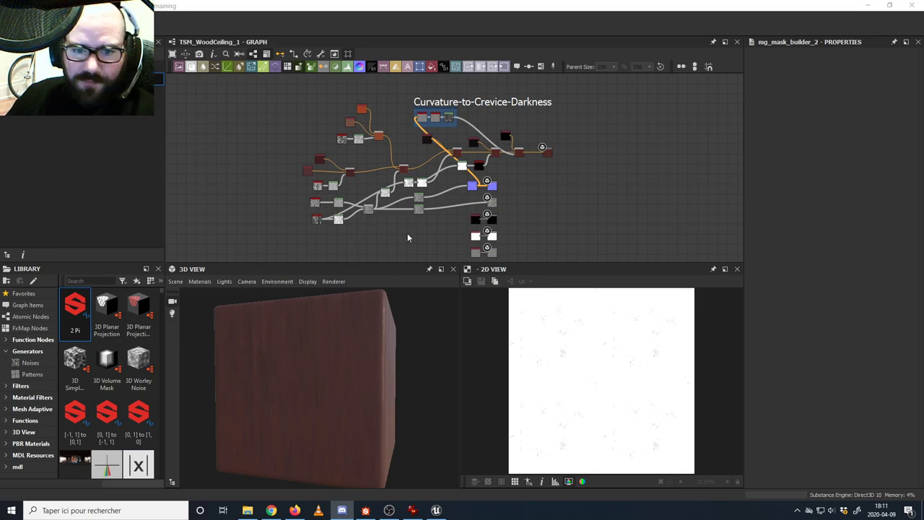
- Compare the carved panels of the Wood_Ceiling_1.jpg reference in IrfanView with the room's ceiling in Unreal Editor
{"action": "middle_click_drag", "start_coordinate": [407, 233], "coordinate": [399, 219]}
{"action": "left_click", "coordinate": [413, 510]}
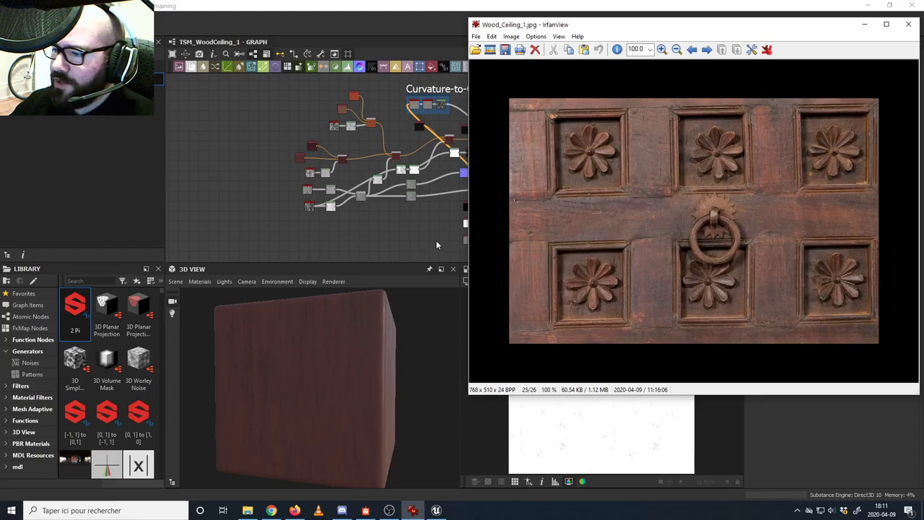
{"action": "left_click", "coordinate": [436, 510]}
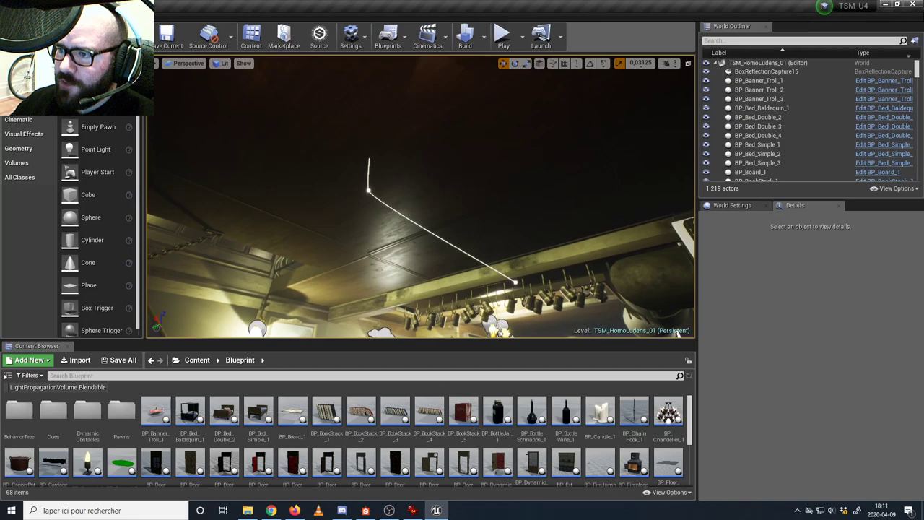
{"action": "right_click_drag", "start_coordinate": [677, 334], "coordinate": [671, 301]}
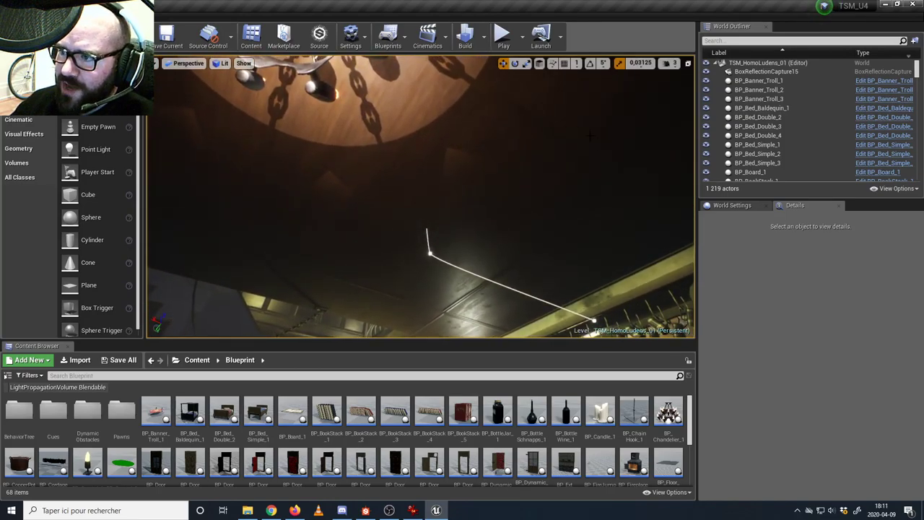
{"action": "right_click_drag", "start_coordinate": [332, 194], "coordinate": [342, 201]}
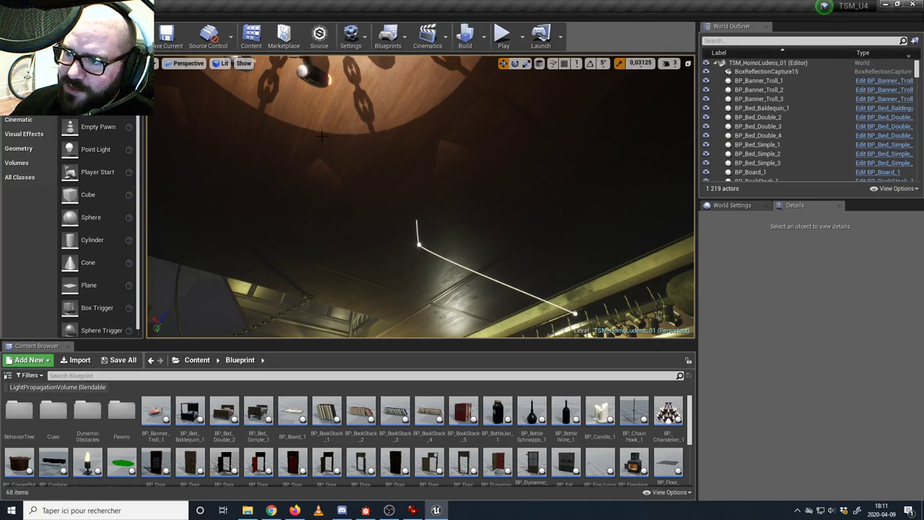
{"action": "mouse_move", "coordinate": [367, 512]}
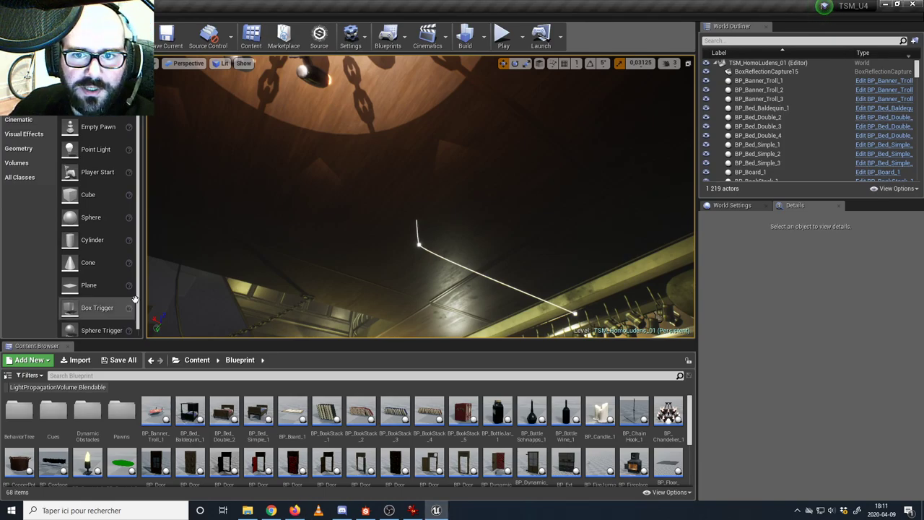
{"action": "mouse_move", "coordinate": [368, 249]}
{"action": "right_mouse_down"}
{"action": "mouse_move", "coordinate": [404, 263]}
{"action": "mouse_move", "coordinate": [354, 217]}
{"action": "mouse_move", "coordinate": [364, 253]}
{"action": "mouse_move", "coordinate": [365, 244]}
{"action": "right_mouse_up"}
{"action": "left_click", "coordinate": [413, 511]}
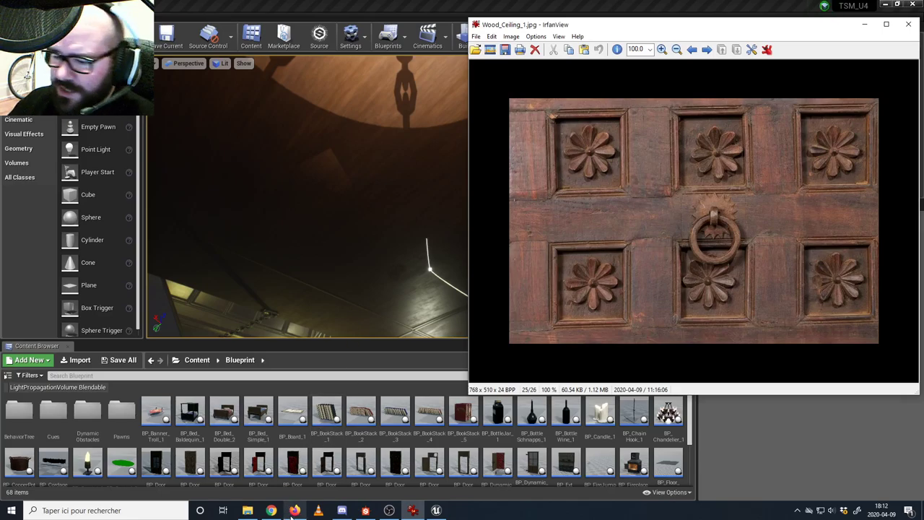
- In Firefox, search DuckDuckGo images for "wood ceiling carving" and preview the coffered wood ceiling from bestfromchina.com
{"action": "left_click", "coordinate": [295, 510]}
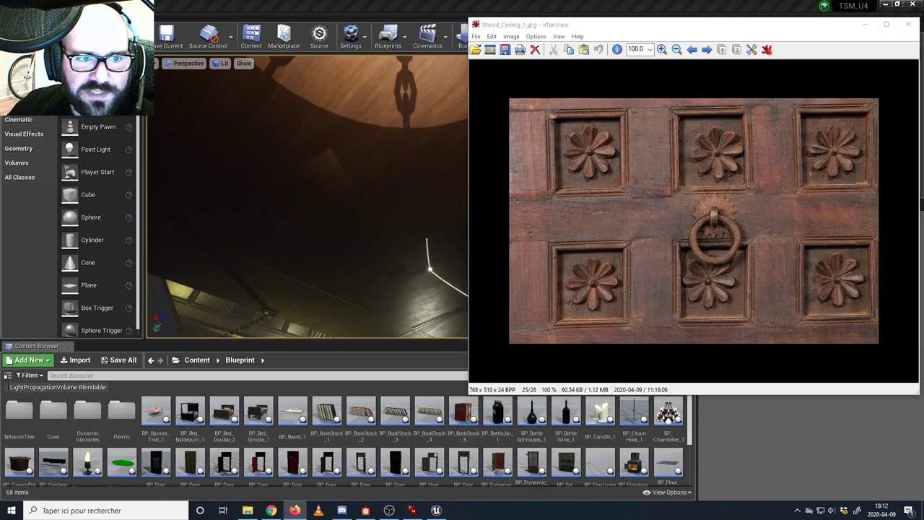
{"action": "left_click_drag", "start_coordinate": [0, 108], "coordinate": [447, 1]}
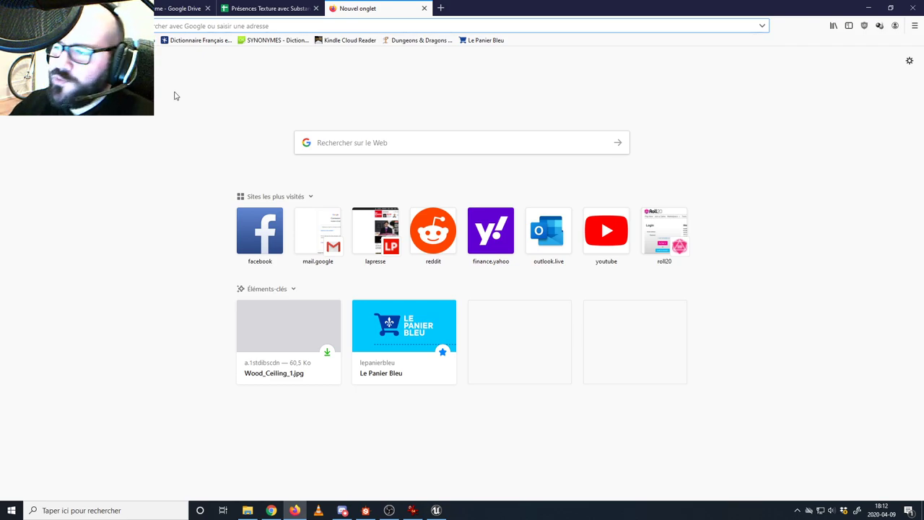
{"action": "left_click", "coordinate": [138, 40]}
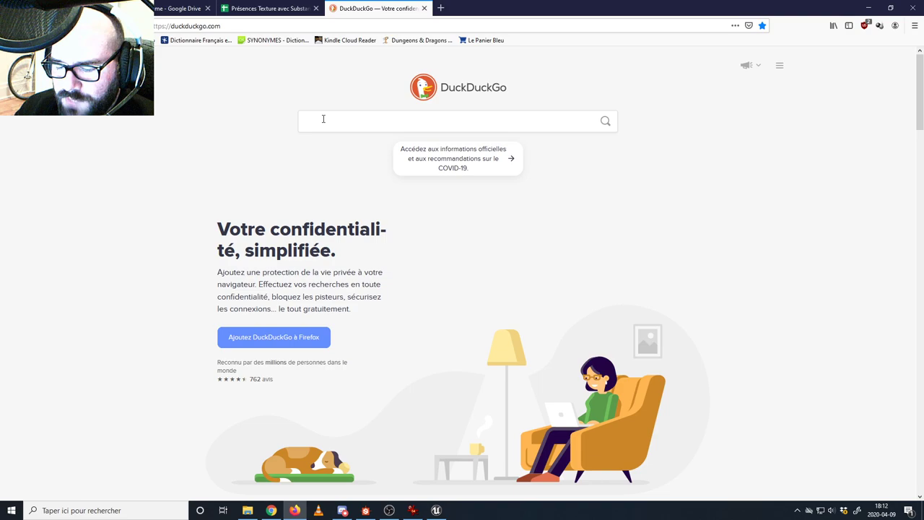
{"action": "type", "text": "wood ceiling"}
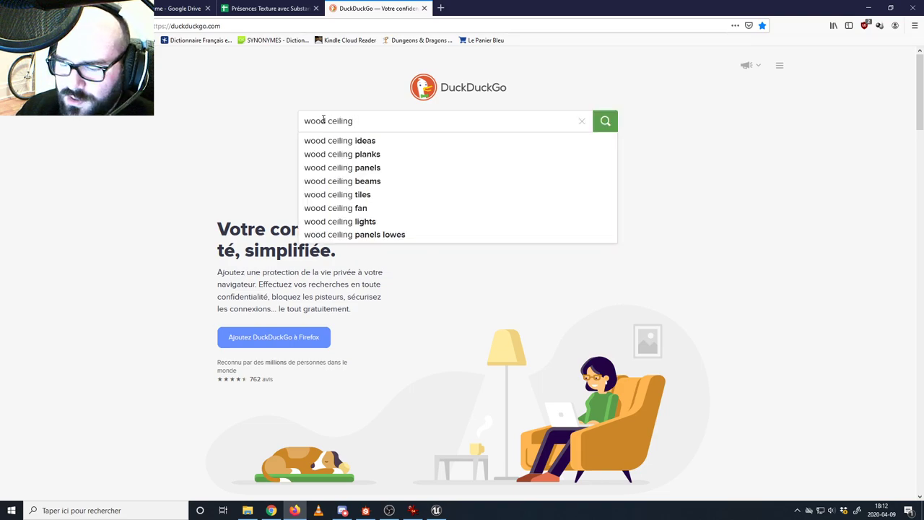
{"action": "type", "text": " carving"}
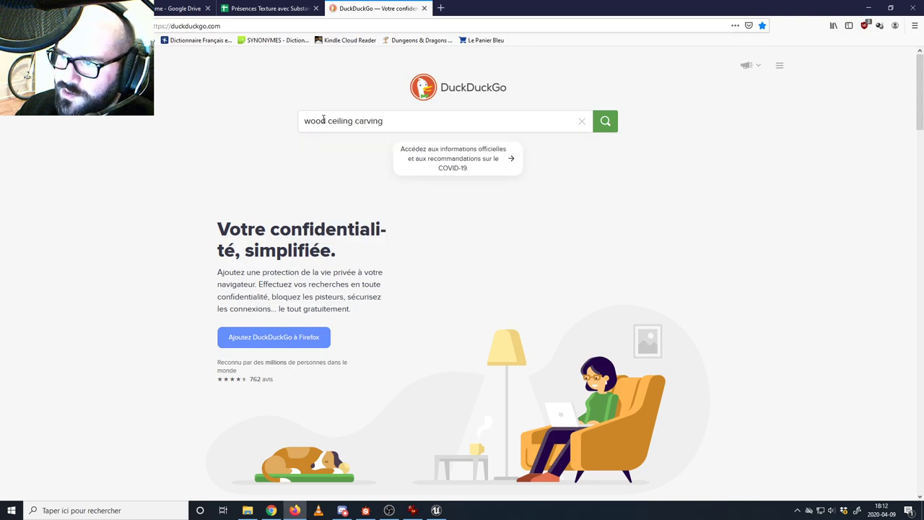
{"action": "key", "text": "Return"}
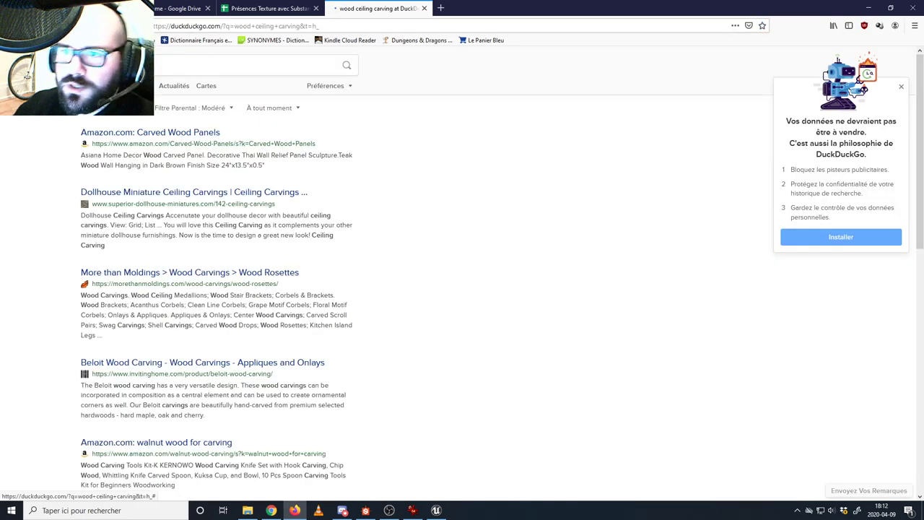
{"action": "left_click", "coordinate": [112, 86]}
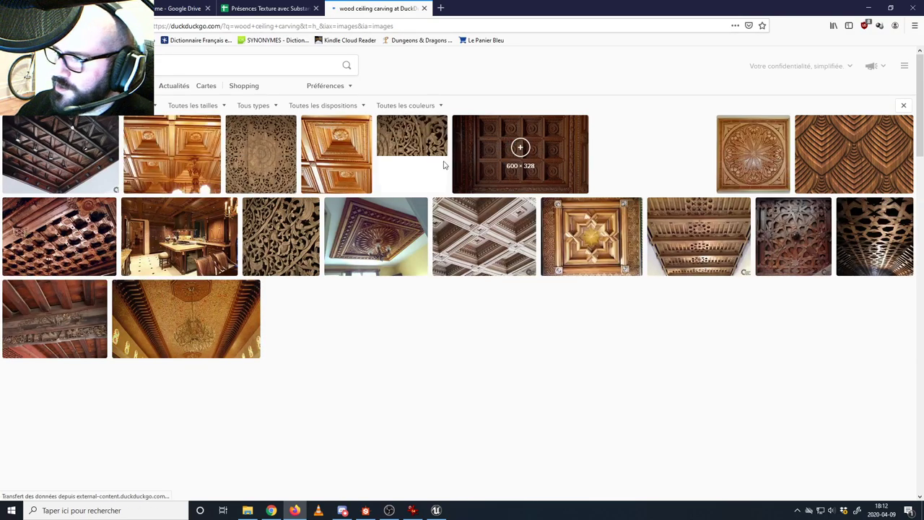
{"action": "left_click", "coordinate": [171, 145]}
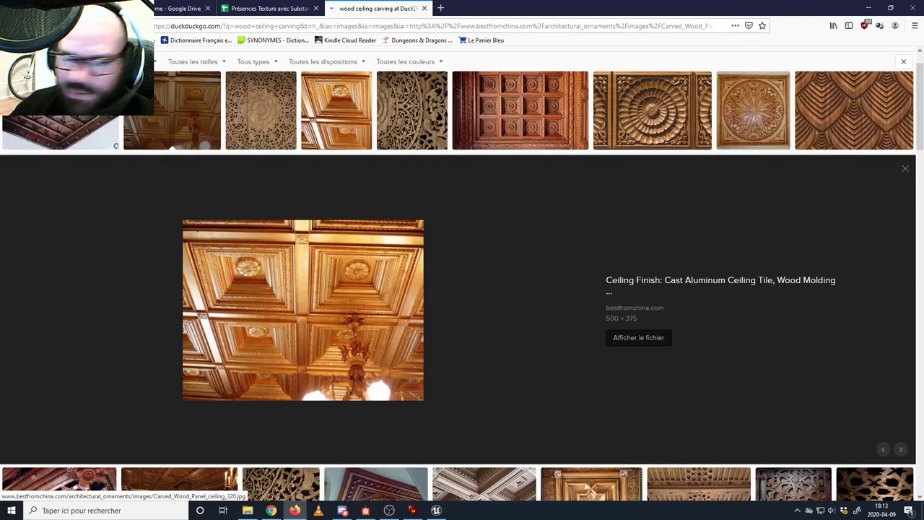
- Switch back to Unreal Editor and view the dark ceiling between the chandelier and the bar
{"action": "key", "text": "alt+Tab"}
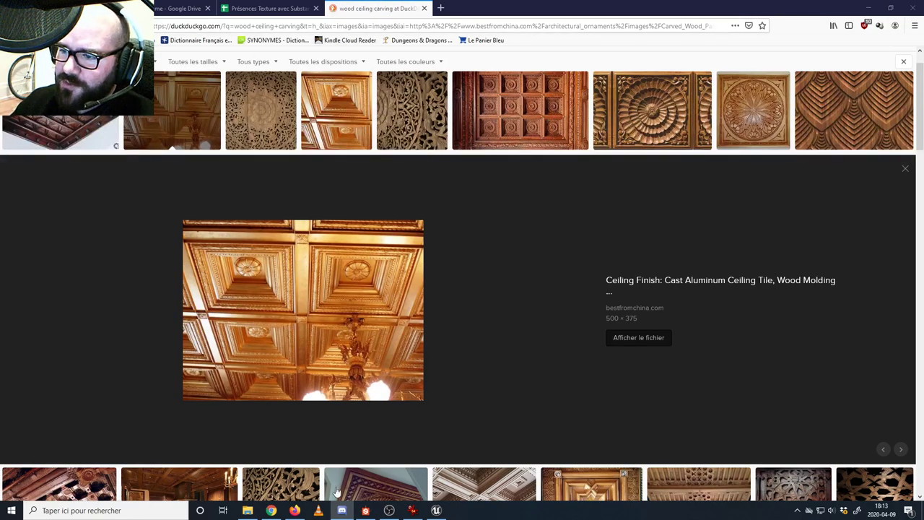
{"action": "left_click", "coordinate": [436, 509]}
{"action": "right_click_drag", "start_coordinate": [419, 217], "coordinate": [354, 235]}
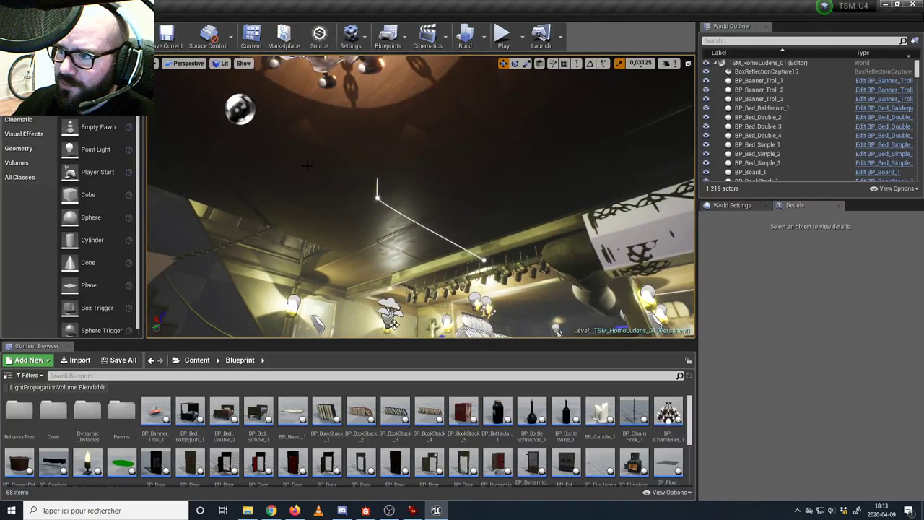
- Switch to Substance Designer, look through the carpet and wicker basket references in IrfanView, and close the viewer
{"action": "left_click", "coordinate": [366, 510]}
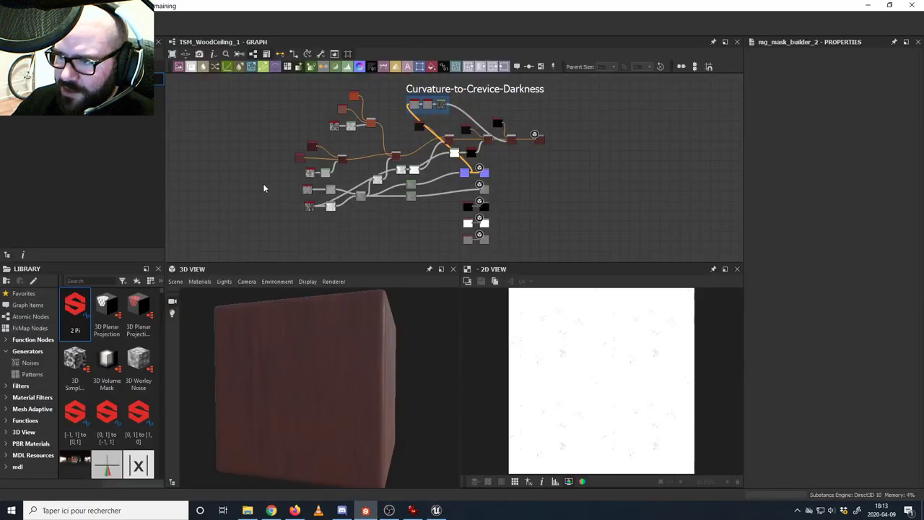
{"action": "left_click", "coordinate": [412, 510]}
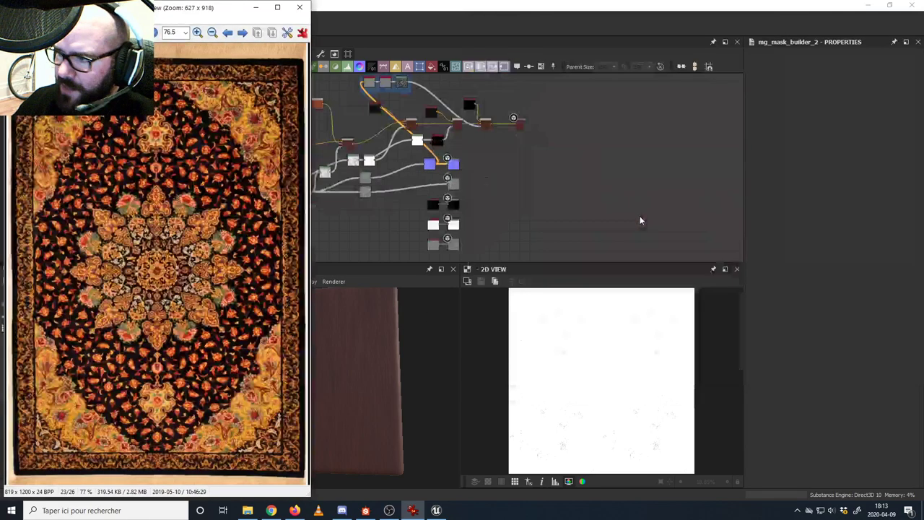
{"action": "scroll", "coordinate": [621, 226], "scroll_direction": "down", "scroll_amount": 3}
{"action": "scroll", "coordinate": [182, 115], "scroll_direction": "down", "scroll_amount": 1}
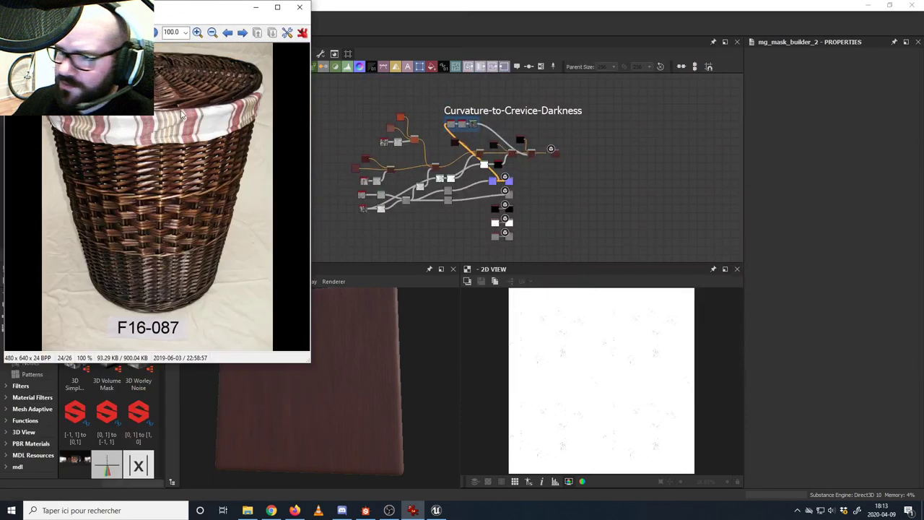
{"action": "left_click", "coordinate": [300, 6]}
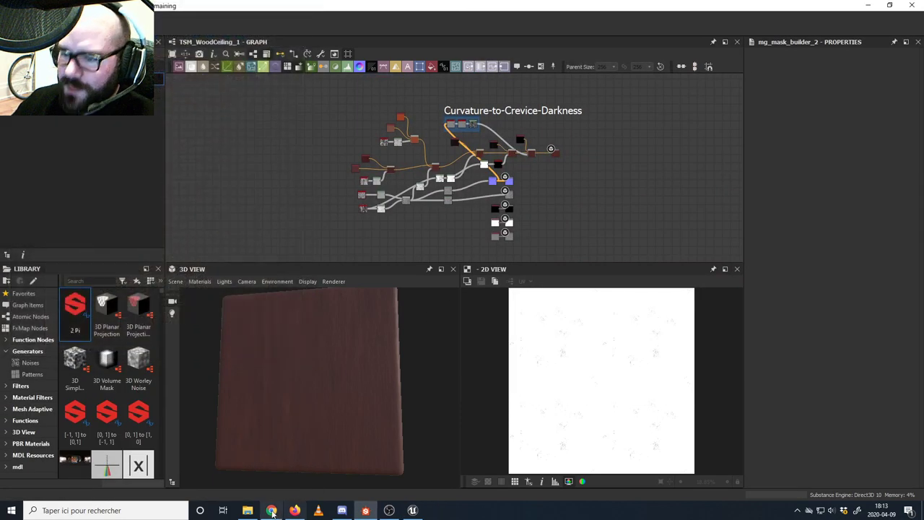
- Open Wood_Ceiling_1 from the TrollSkullManor Refs folder, close the folder window, arrange the image beside the graph to study it, and minimize it
{"action": "left_click", "coordinate": [248, 510]}
{"action": "left_click", "coordinate": [639, 135]}
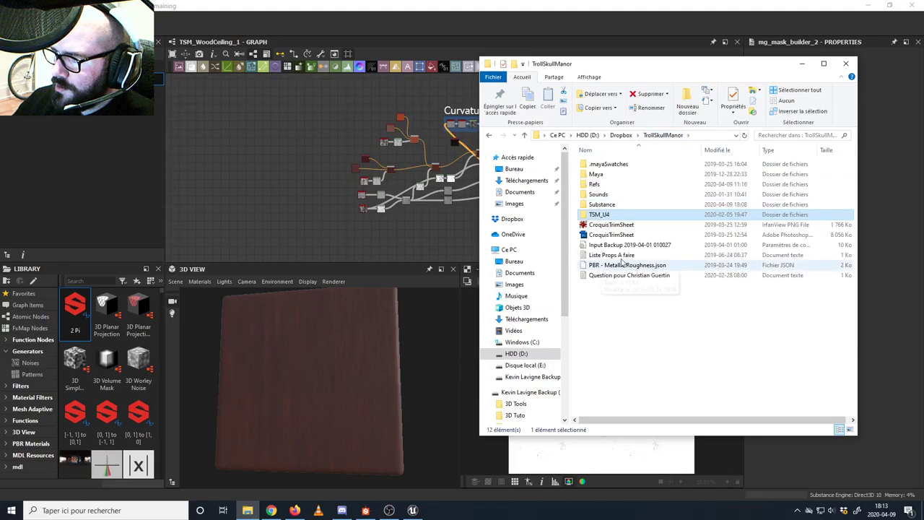
{"action": "double_click", "coordinate": [595, 184]}
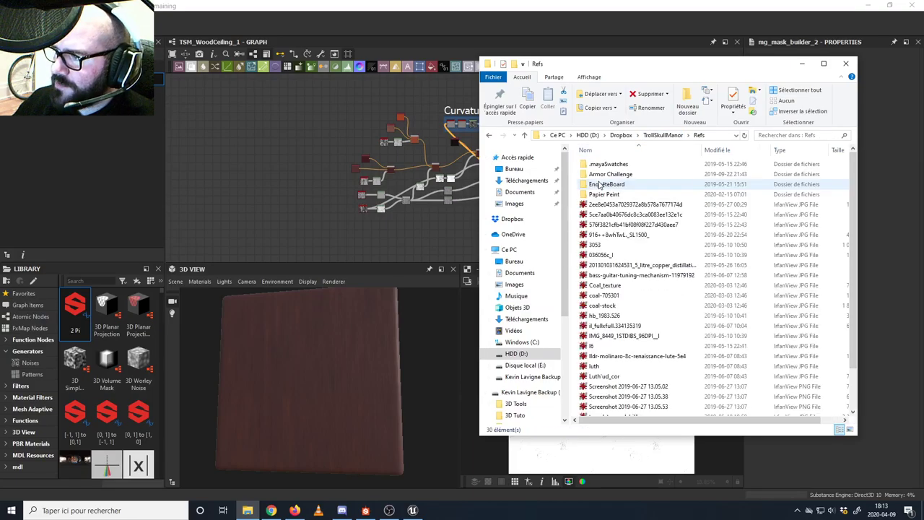
{"action": "scroll", "coordinate": [603, 217], "scroll_direction": "down", "scroll_amount": 2}
{"action": "double_click", "coordinate": [604, 402]}
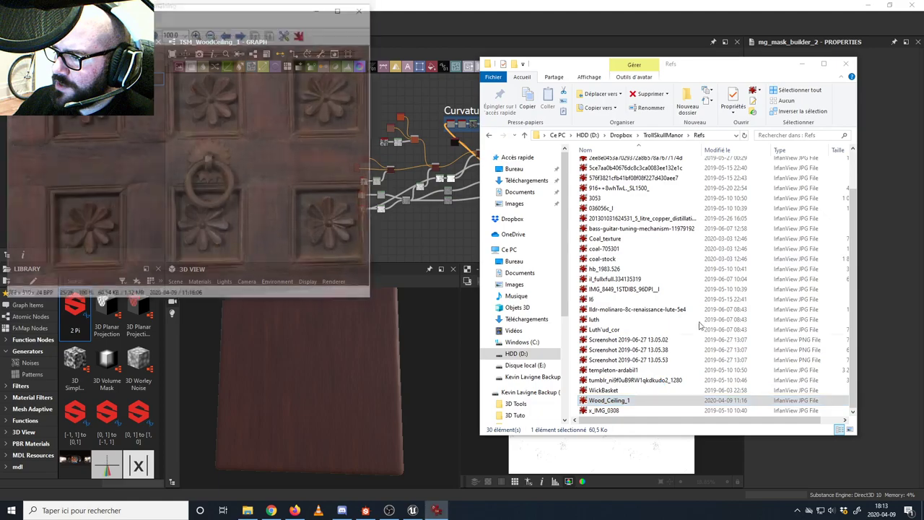
{"action": "left_click", "coordinate": [846, 63]}
{"action": "left_click_drag", "start_coordinate": [286, 15], "coordinate": [830, 49]}
{"action": "left_click_drag", "start_coordinate": [547, 334], "coordinate": [494, 393]}
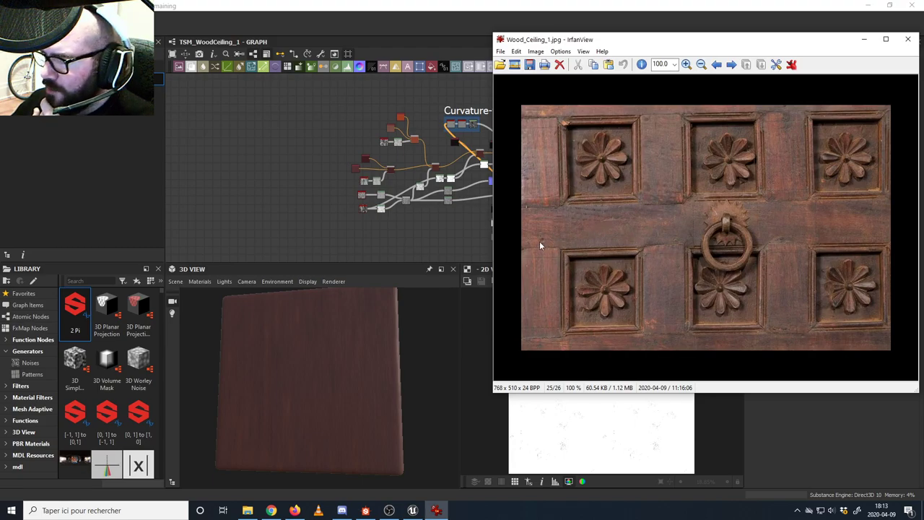
{"action": "left_click", "coordinate": [864, 40]}
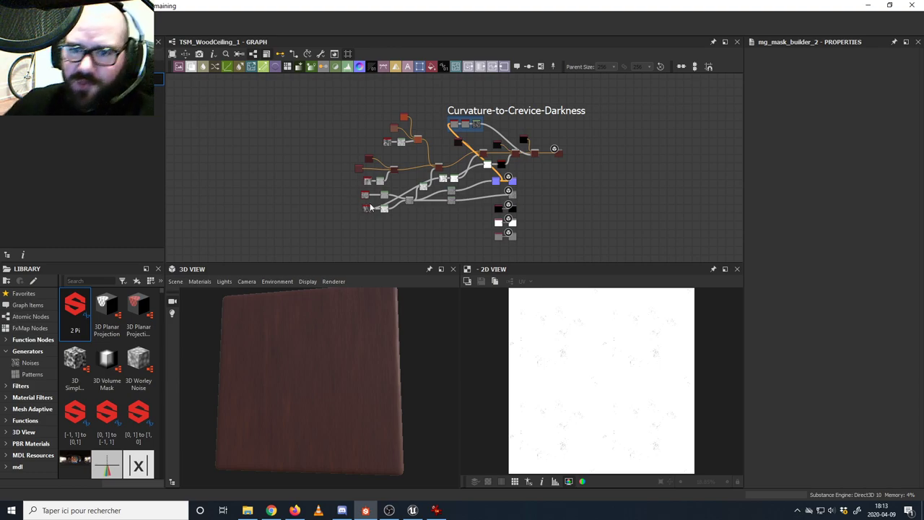
- Examine the dark red wood grain and its reflections up close on the cube in the 3D view
{"action": "left_click_drag", "start_coordinate": [342, 351], "coordinate": [348, 330]}
{"action": "scroll", "coordinate": [382, 371], "scroll_direction": "up", "scroll_amount": 4}
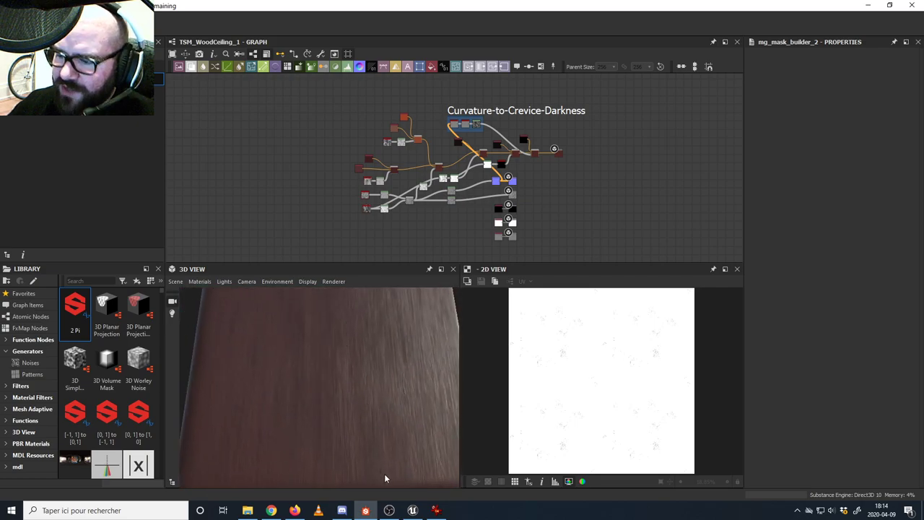
{"action": "left_click_drag", "start_coordinate": [415, 498], "coordinate": [347, 396]}
{"action": "scroll", "coordinate": [345, 393], "scroll_direction": "up", "scroll_amount": 3}
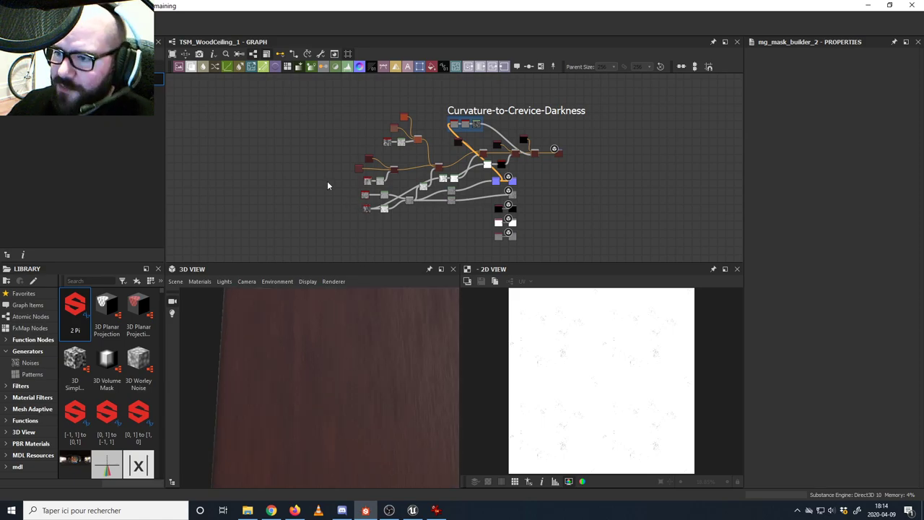
- Examine the node network of TSM_WoodCeiling_1, from the base color blends to the directional noises feeding the grain
{"action": "middle_click_drag", "start_coordinate": [327, 181], "coordinate": [288, 197]}
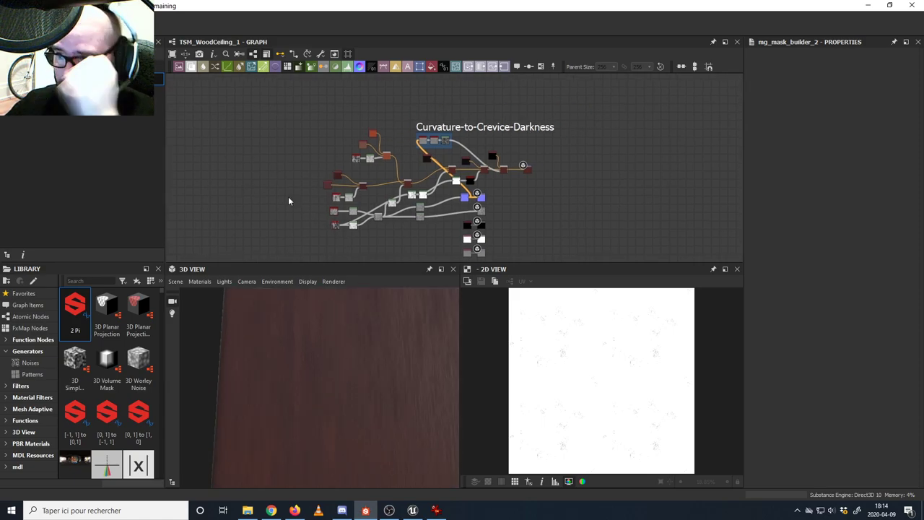
{"action": "scroll", "coordinate": [288, 196], "scroll_direction": "up", "scroll_amount": 3}
{"action": "middle_click_drag", "start_coordinate": [343, 221], "coordinate": [262, 238]}
{"action": "scroll", "coordinate": [302, 171], "scroll_direction": "up", "scroll_amount": 5}
{"action": "scroll", "coordinate": [283, 174], "scroll_direction": "down", "scroll_amount": 1}
{"action": "middle_click_drag", "start_coordinate": [485, 171], "coordinate": [381, 227]}
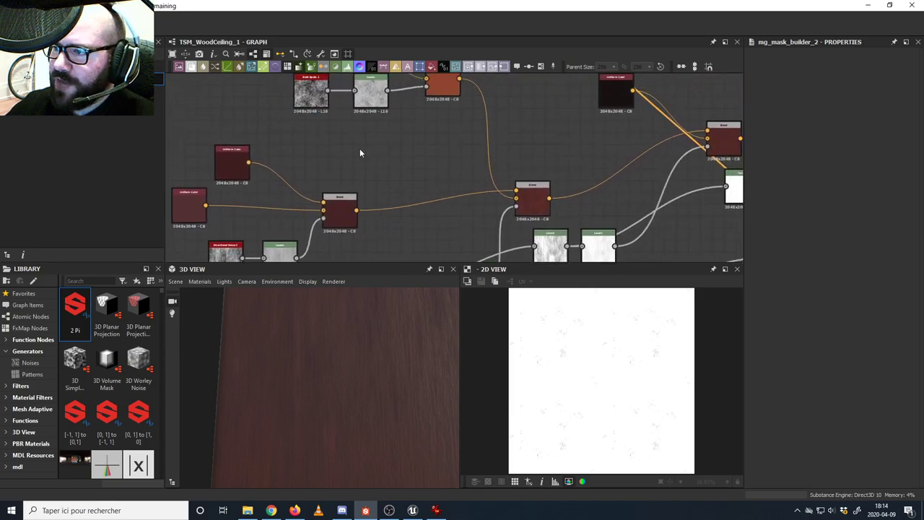
{"action": "middle_click_drag", "start_coordinate": [361, 151], "coordinate": [369, 80]}
{"action": "middle_click_drag", "start_coordinate": [351, 205], "coordinate": [449, 96]}
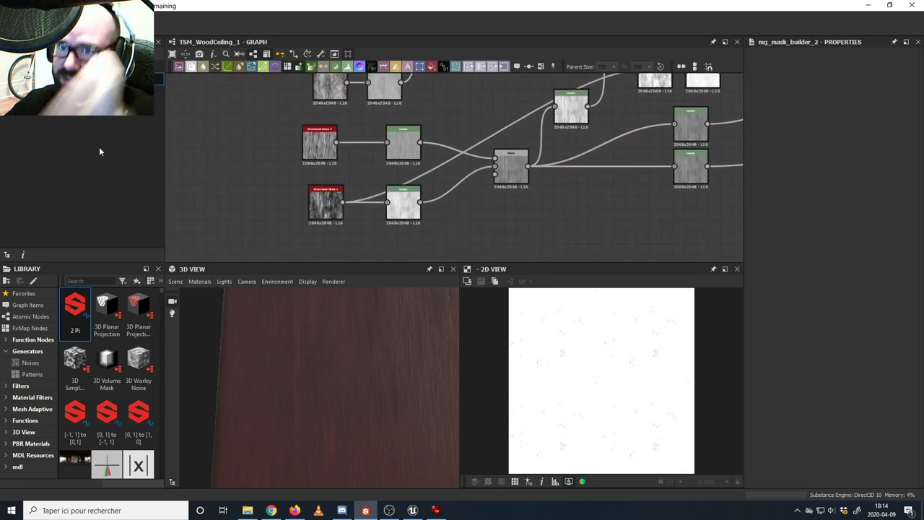
{"action": "middle_click_drag", "start_coordinate": [242, 170], "coordinate": [275, 162]}
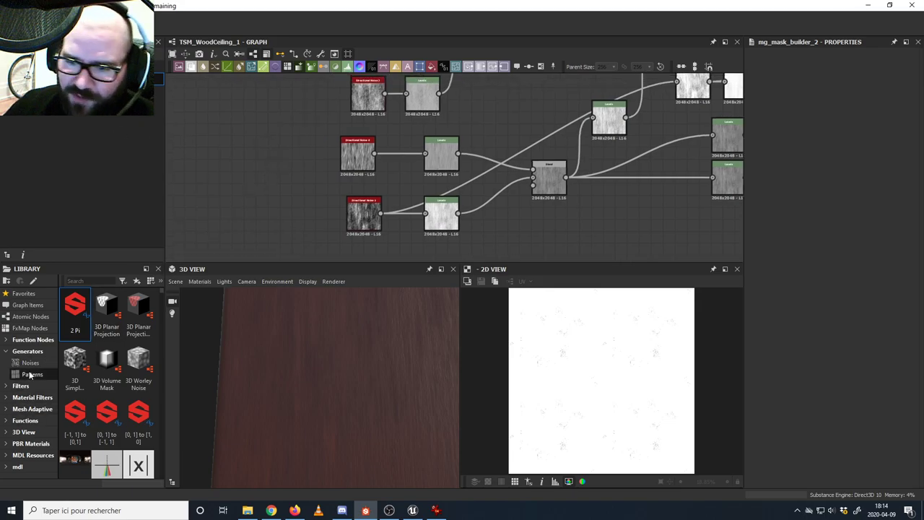
{"action": "scroll", "coordinate": [291, 200], "scroll_direction": "down", "scroll_amount": 3}
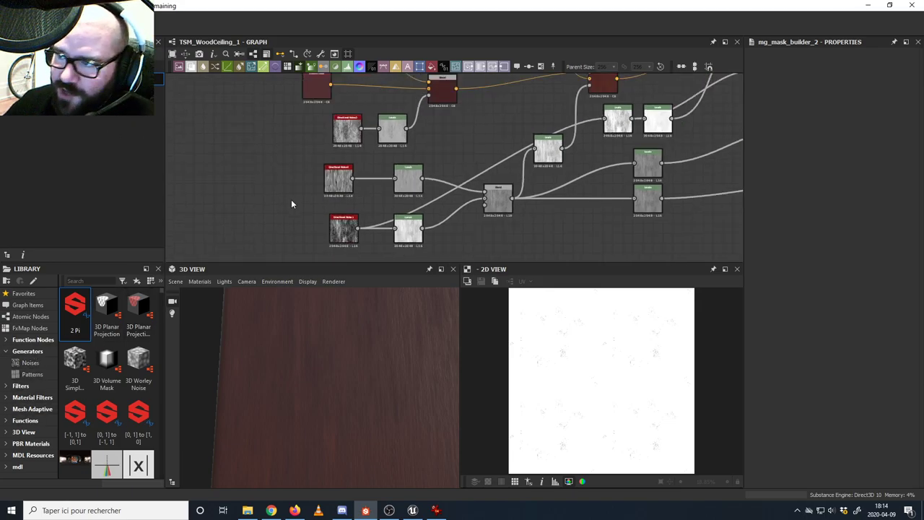
{"action": "middle_click_drag", "start_coordinate": [292, 192], "coordinate": [259, 200]}
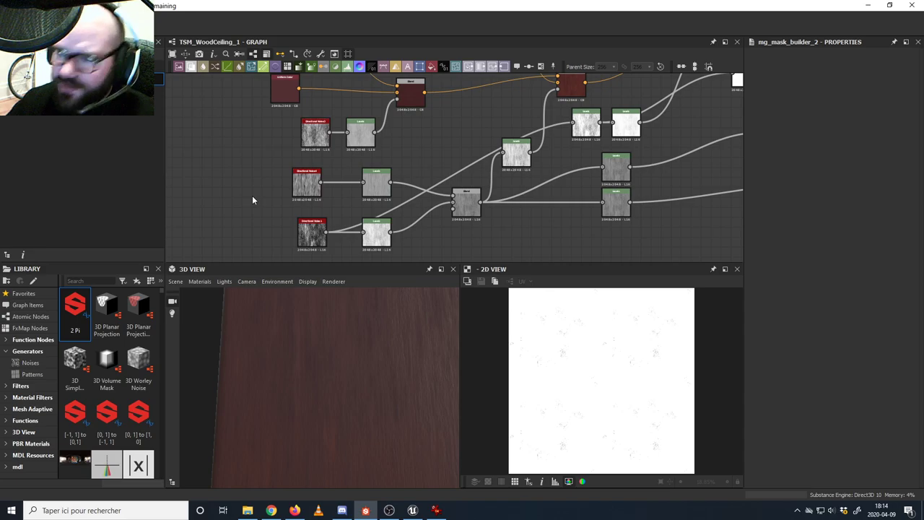
{"action": "middle_click_drag", "start_coordinate": [252, 198], "coordinate": [259, 195]}
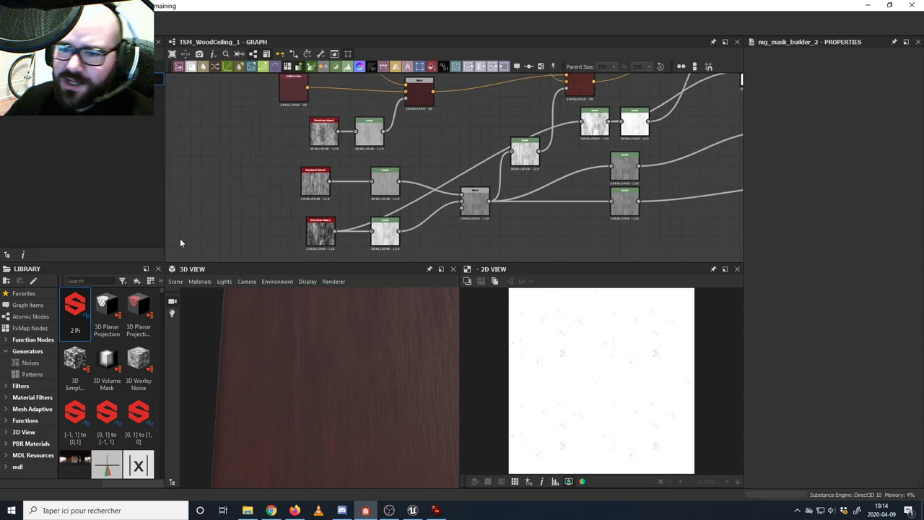
- Browse the library's Generators category to the Directional Noise nodes
{"action": "left_click", "coordinate": [29, 351]}
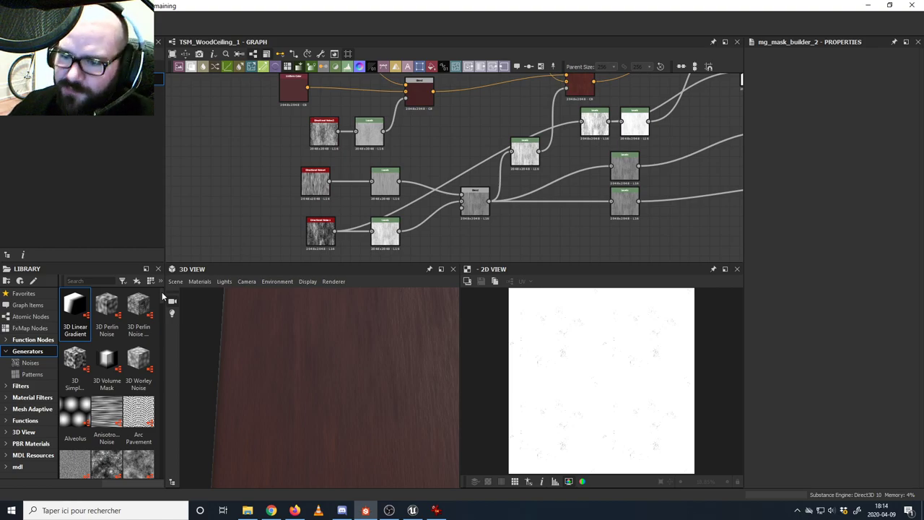
{"action": "scroll", "coordinate": [162, 291], "scroll_direction": "down", "scroll_amount": 3}
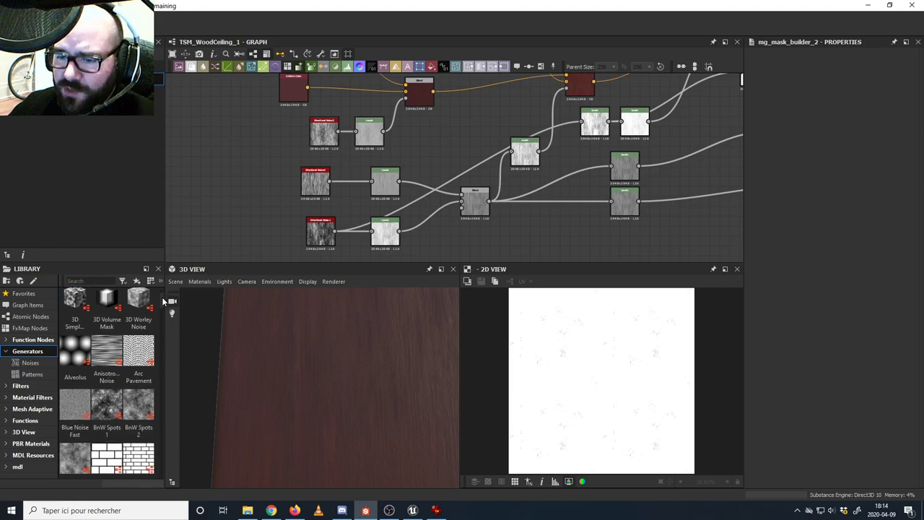
{"action": "scroll", "coordinate": [162, 310], "scroll_direction": "down", "scroll_amount": 3}
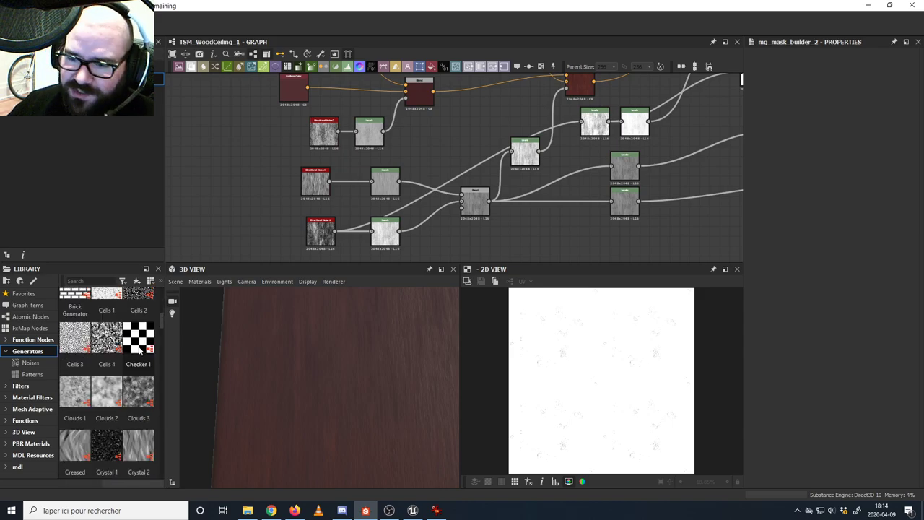
{"action": "left_click_drag", "start_coordinate": [161, 318], "coordinate": [162, 332]}
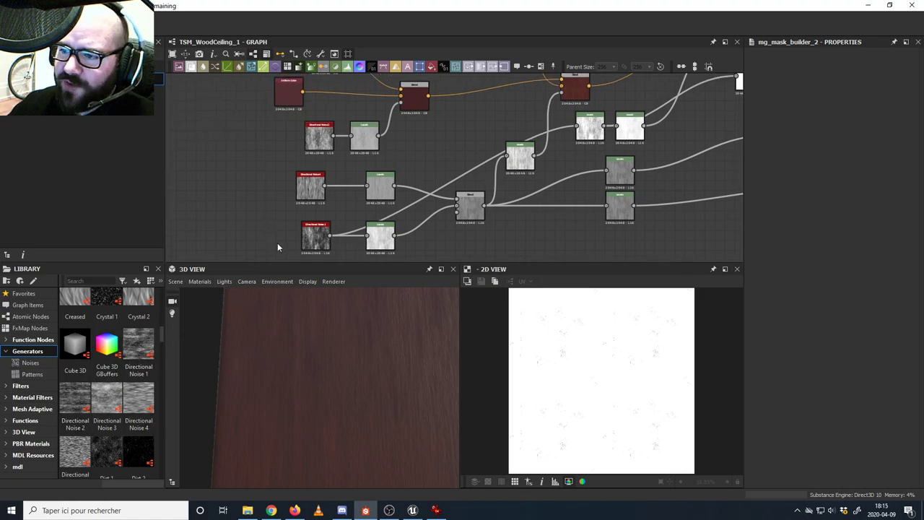
- Preview the Directional Noise 1 node in the 2D view and compare it with the wood grain on the cube
{"action": "scroll", "coordinate": [286, 231], "scroll_direction": "up", "scroll_amount": 3}
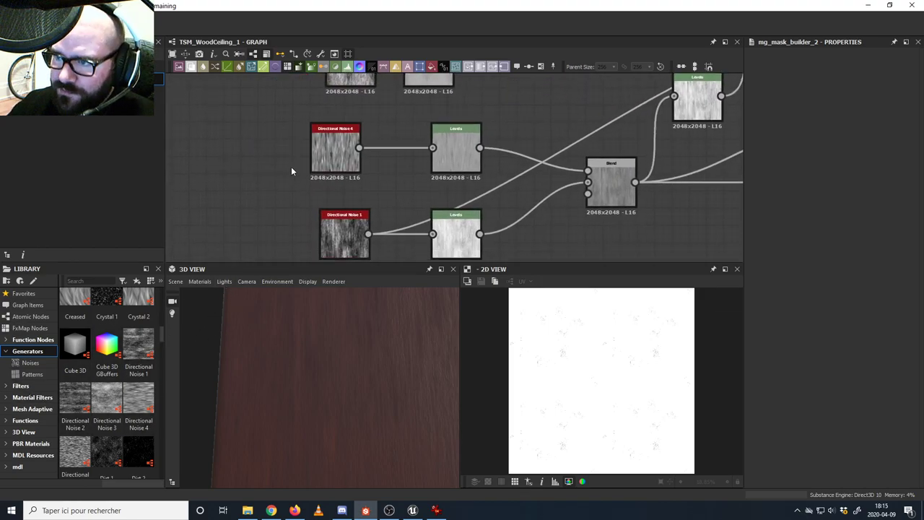
{"action": "middle_click_drag", "start_coordinate": [292, 170], "coordinate": [318, 187]}
{"action": "scroll", "coordinate": [283, 205], "scroll_direction": "down", "scroll_amount": 1}
{"action": "left_click", "coordinate": [341, 224]}
{"action": "double_click", "coordinate": [342, 225]}
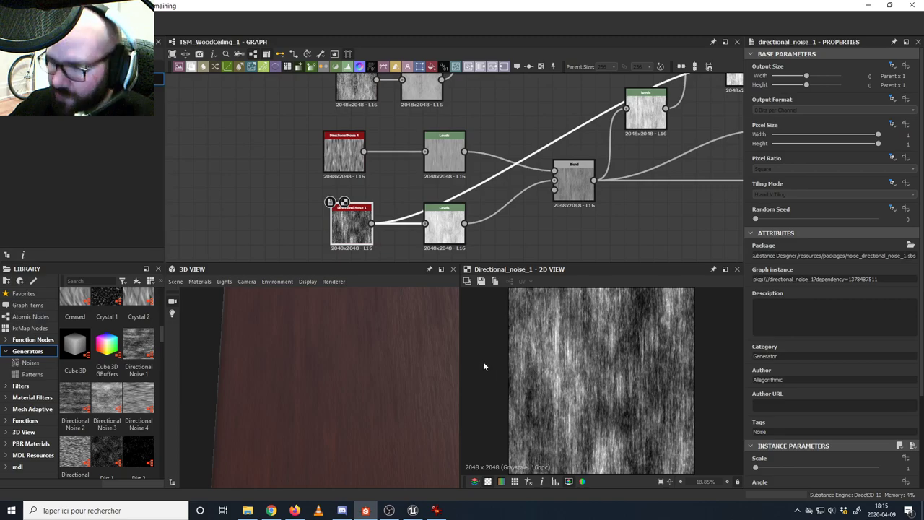
{"action": "middle_click_drag", "start_coordinate": [361, 220], "coordinate": [345, 209]}
{"action": "left_click_drag", "start_coordinate": [369, 339], "coordinate": [373, 350]}
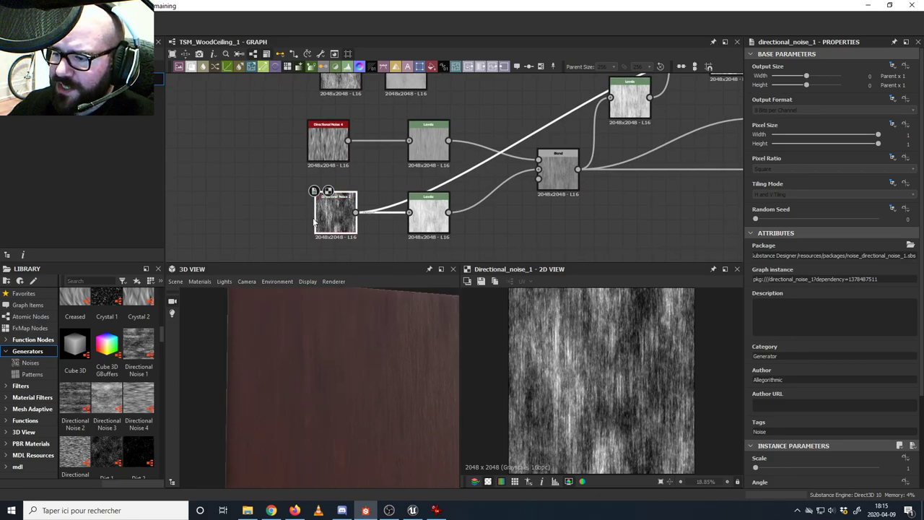
- Preview the Directional Noise 4 and Directional Noise 3 nodes, and compare the grain with the Wood_Ceiling_1.jpg reference
{"action": "middle_click_drag", "start_coordinate": [323, 155], "coordinate": [329, 193]}
{"action": "double_click", "coordinate": [327, 189]}
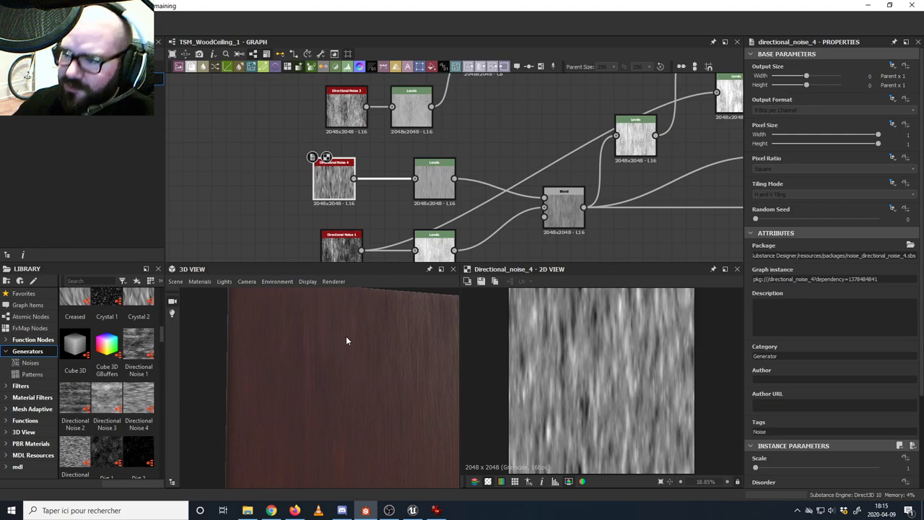
{"action": "left_click_drag", "start_coordinate": [346, 337], "coordinate": [344, 365]}
{"action": "middle_click_drag", "start_coordinate": [349, 208], "coordinate": [348, 214]}
{"action": "left_click", "coordinate": [334, 134]}
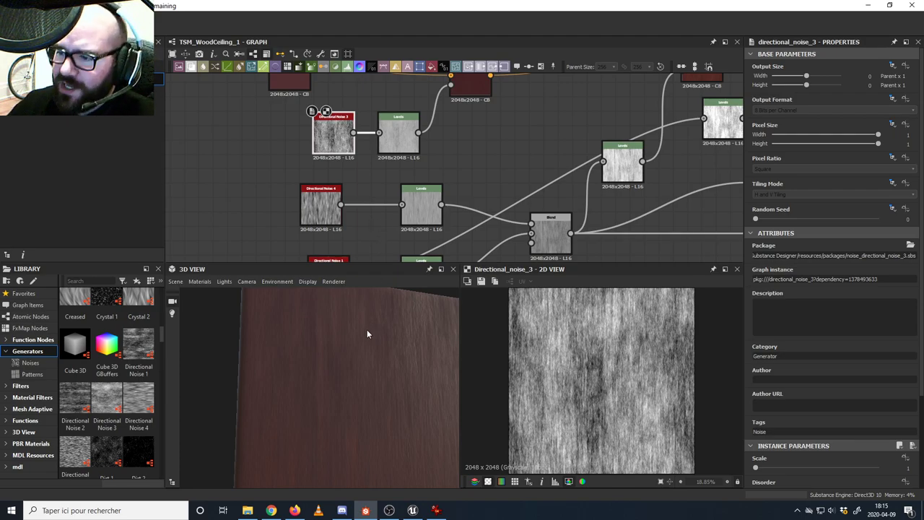
{"action": "left_click", "coordinate": [435, 510]}
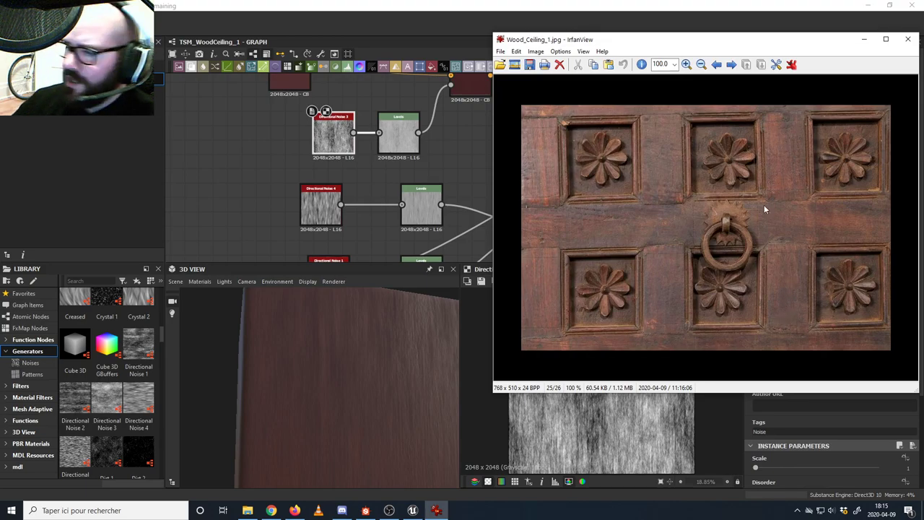
{"action": "left_click", "coordinate": [865, 41]}
- Line up the Directional Noise 3, 4 and 1 nodes in one vertical column in the graph
{"action": "middle_click_drag", "start_coordinate": [376, 205], "coordinate": [348, 177]}
{"action": "scroll", "coordinate": [336, 158], "scroll_direction": "down", "scroll_amount": 2}
{"action": "left_click_drag", "start_coordinate": [316, 124], "coordinate": [305, 122]}
{"action": "left_click", "coordinate": [302, 182]}
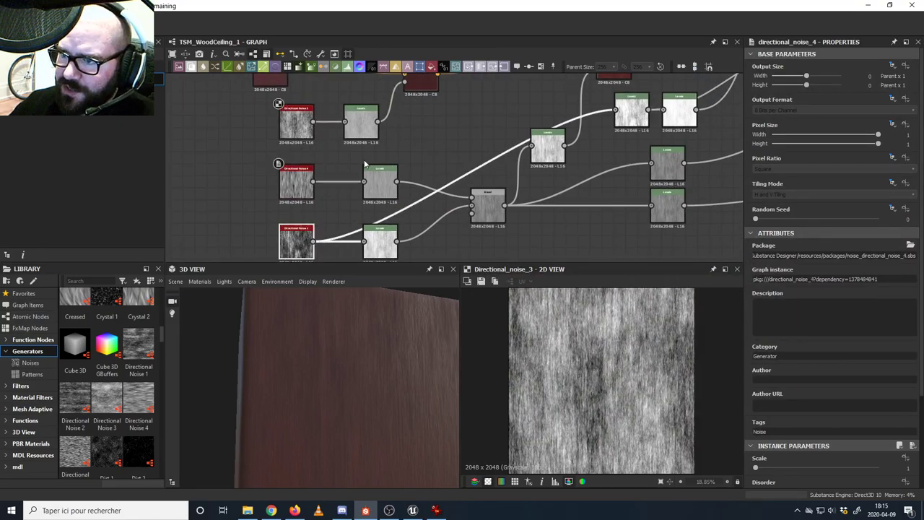
- Create a 2048 by 2048 px graph named TEST from the PBR (Metallic/Roughness) template, and return to the TSM_WoodCeiling_1 graph
{"action": "middle_click_drag", "start_coordinate": [359, 185], "coordinate": [260, 155]}
{"action": "scroll", "coordinate": [310, 187], "scroll_direction": "down", "scroll_amount": 3}
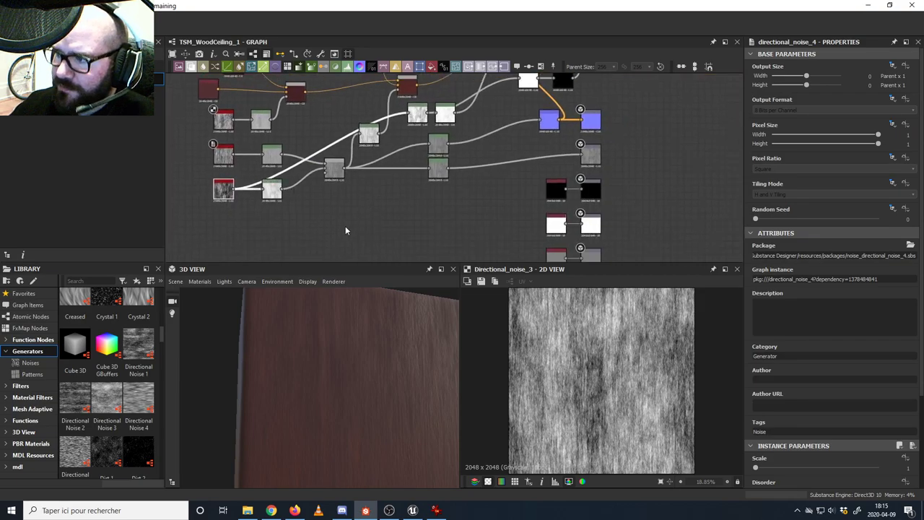
{"action": "middle_click_drag", "start_coordinate": [571, 160], "coordinate": [590, 160]}
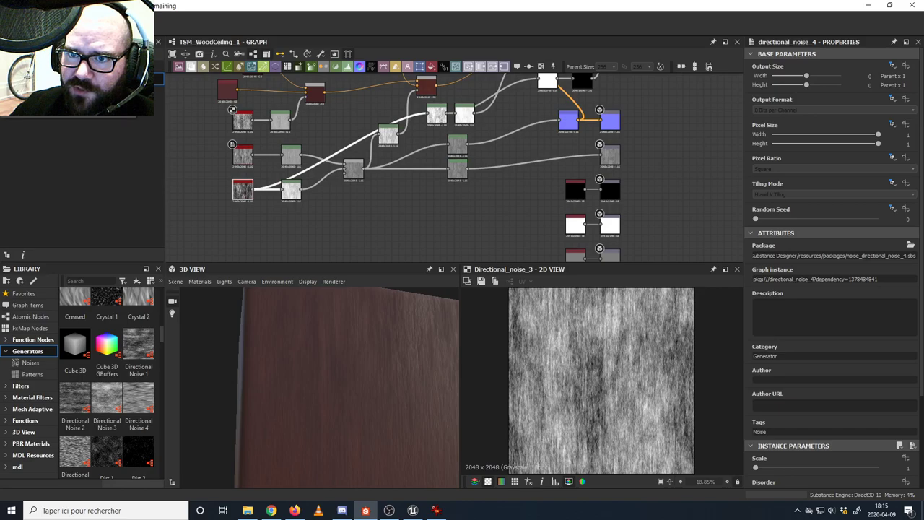
{"action": "key", "text": "ctrl+n"}
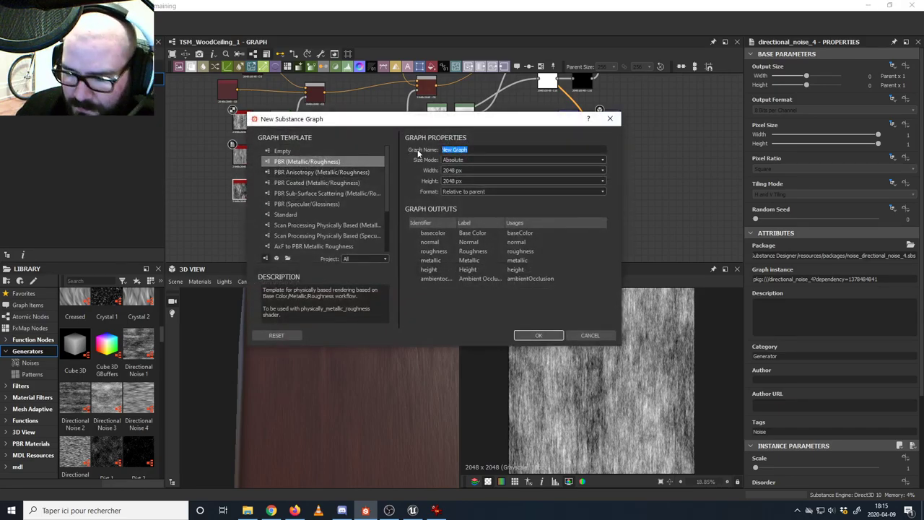
{"action": "type", "text": "TEST"}
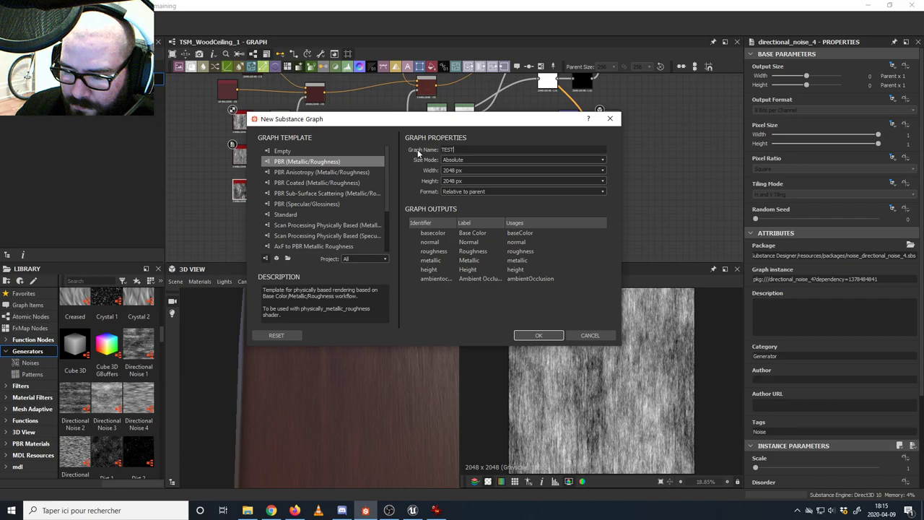
{"action": "left_click", "coordinate": [539, 336]}
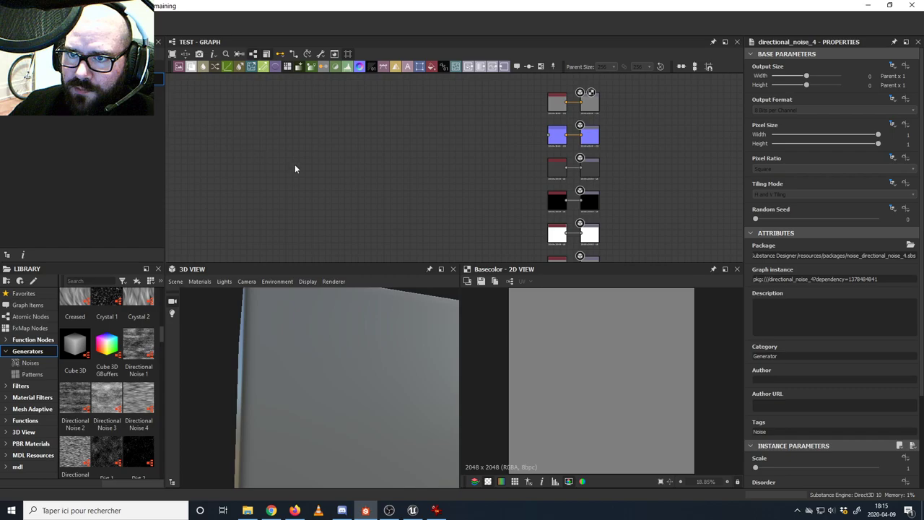
{"action": "key", "text": "ctrl+z"}
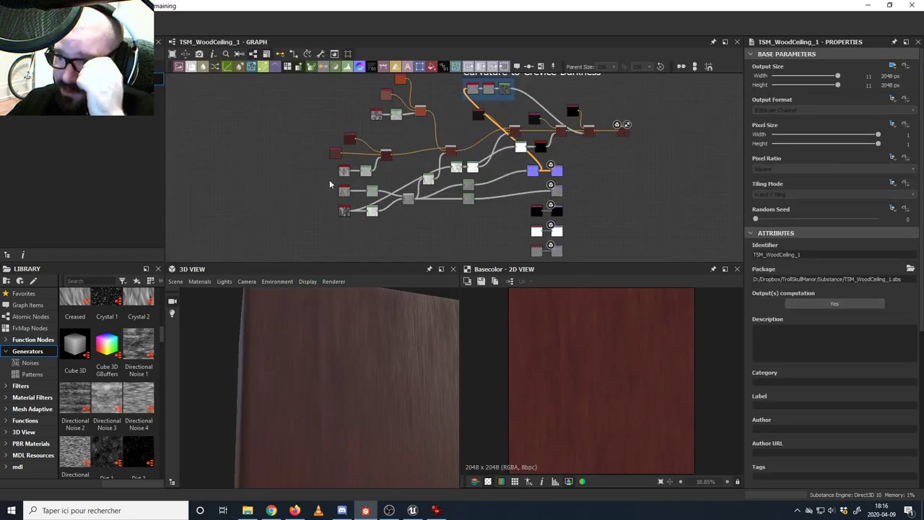
- Copy the three Directional Noise nodes into the TEST graph, place them well apart from the outputs, and preview Directional Noise 4
{"action": "scroll", "coordinate": [321, 229], "scroll_direction": "up", "scroll_amount": 3}
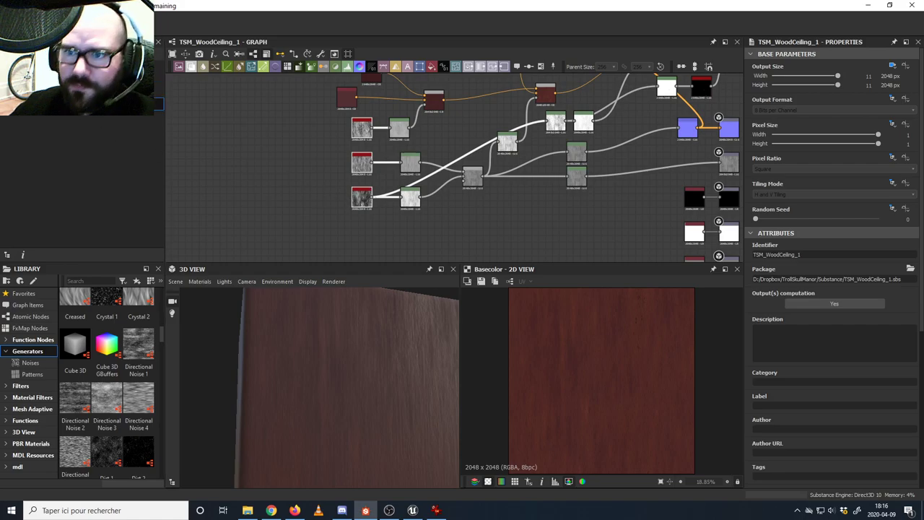
{"action": "key", "text": "ctrl+Tab"}
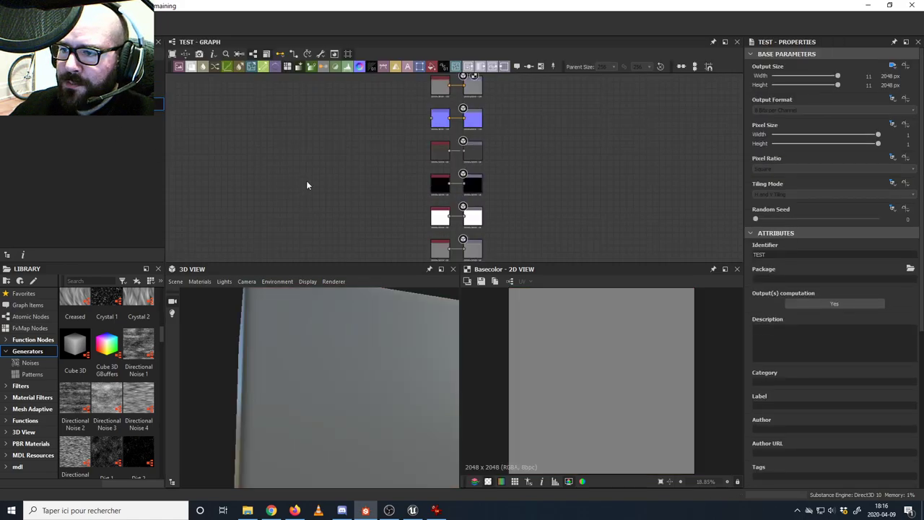
{"action": "scroll", "coordinate": [384, 180], "scroll_direction": "down", "scroll_amount": 2}
{"action": "key", "text": "ctrl+v"}
{"action": "left_click_drag", "start_coordinate": [403, 118], "coordinate": [462, 207]}
{"action": "left_click_drag", "start_coordinate": [450, 191], "coordinate": [290, 197]}
{"action": "left_click", "coordinate": [310, 198]}
{"action": "double_click", "coordinate": [294, 173]}
{"action": "scroll", "coordinate": [332, 180], "scroll_direction": "up", "scroll_amount": 2}
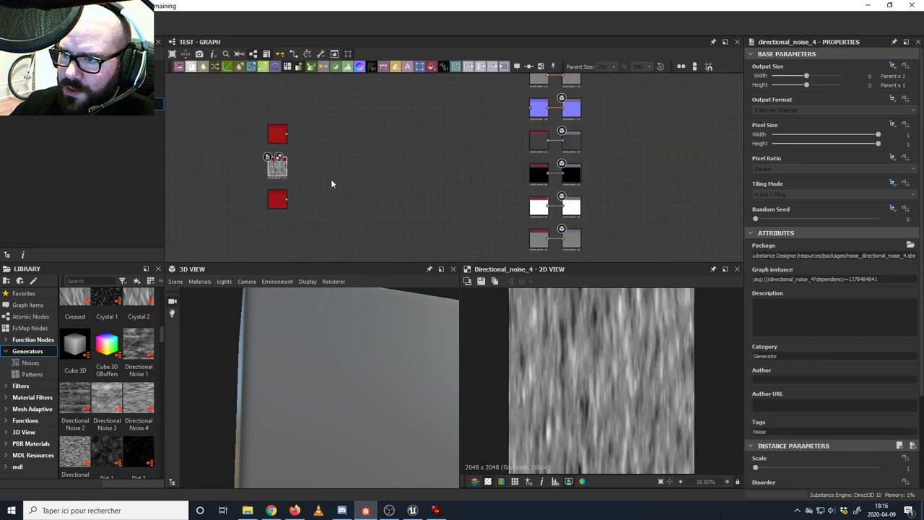
- Connect the Directional Noise 4 node to the Roughness output of the TEST graph
{"action": "middle_click_drag", "start_coordinate": [427, 178], "coordinate": [395, 181]}
{"action": "scroll", "coordinate": [477, 148], "scroll_direction": "up", "scroll_amount": 1}
{"action": "middle_click_drag", "start_coordinate": [318, 117], "coordinate": [394, 137]}
{"action": "scroll", "coordinate": [341, 133], "scroll_direction": "down", "scroll_amount": 2}
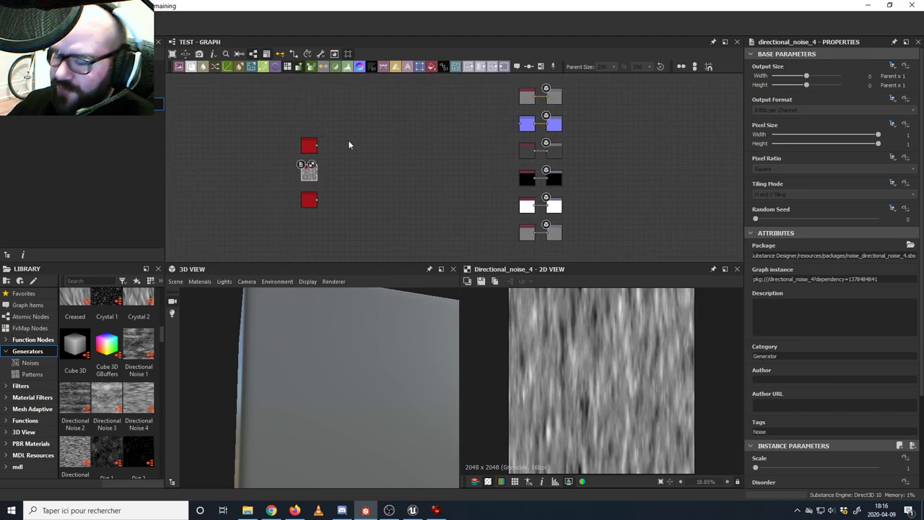
{"action": "scroll", "coordinate": [542, 149], "scroll_direction": "up", "scroll_amount": 4}
{"action": "scroll", "coordinate": [537, 150], "scroll_direction": "down", "scroll_amount": 3}
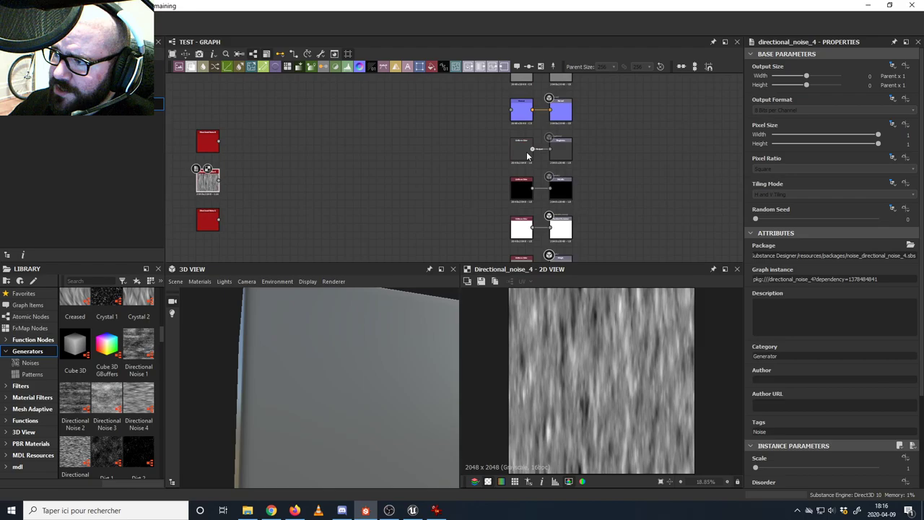
{"action": "middle_click_drag", "start_coordinate": [380, 160], "coordinate": [415, 159]}
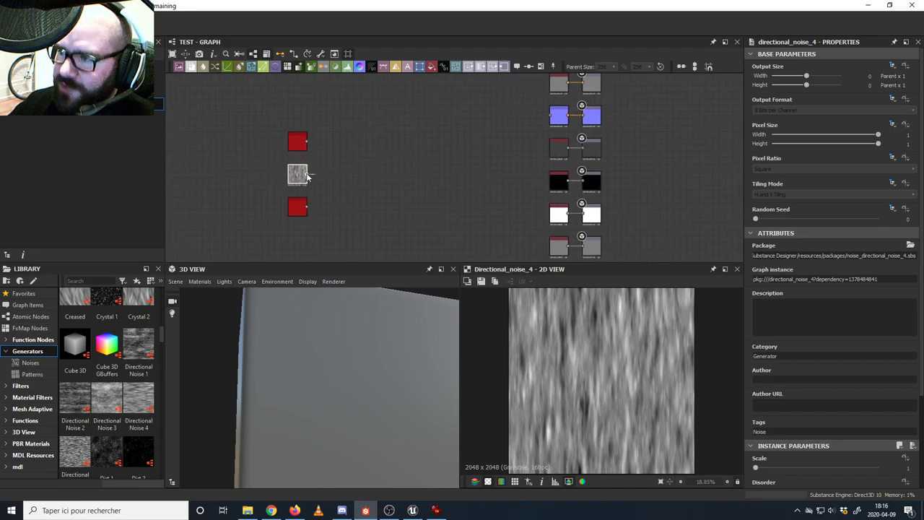
{"action": "left_click_drag", "start_coordinate": [307, 174], "coordinate": [548, 152]}
{"action": "key", "text": "Delete"}
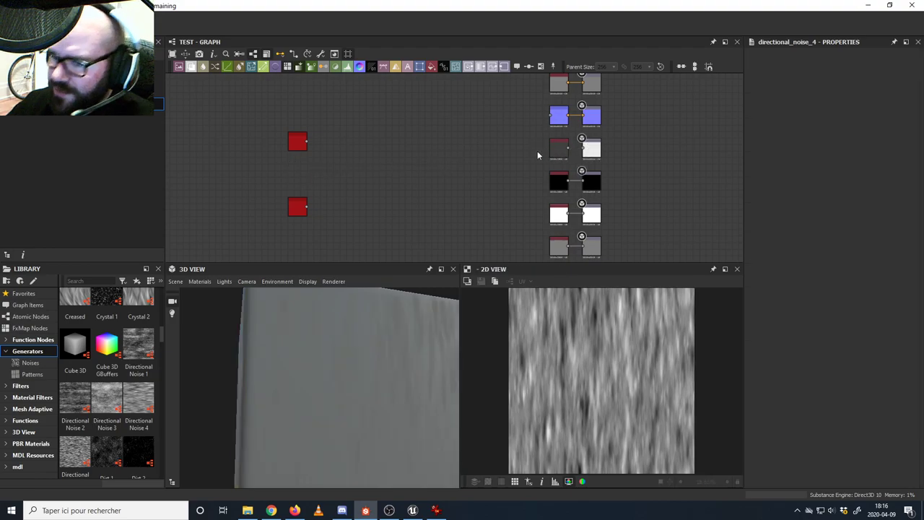
{"action": "double_click", "coordinate": [562, 149]}
{"action": "key", "text": "Delete"}
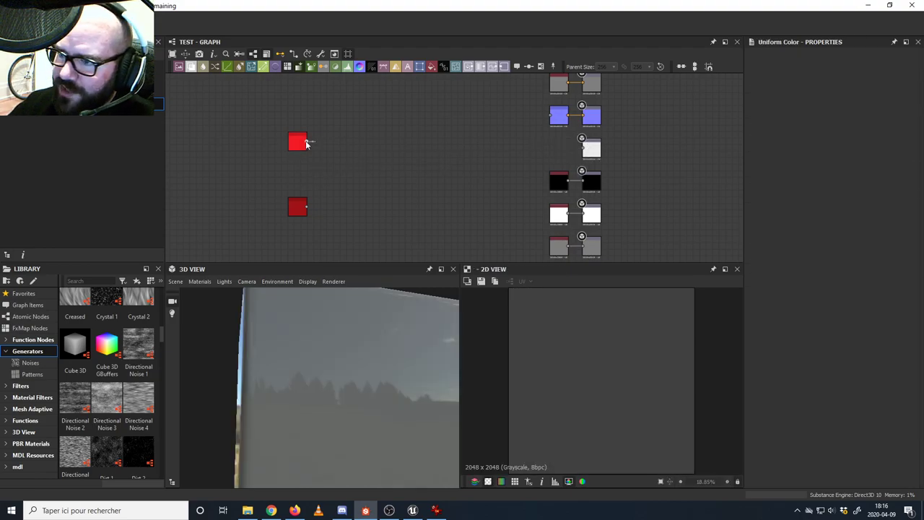
{"action": "key", "text": "ctrl+z"}
{"action": "key", "text": "ctrl+z"}
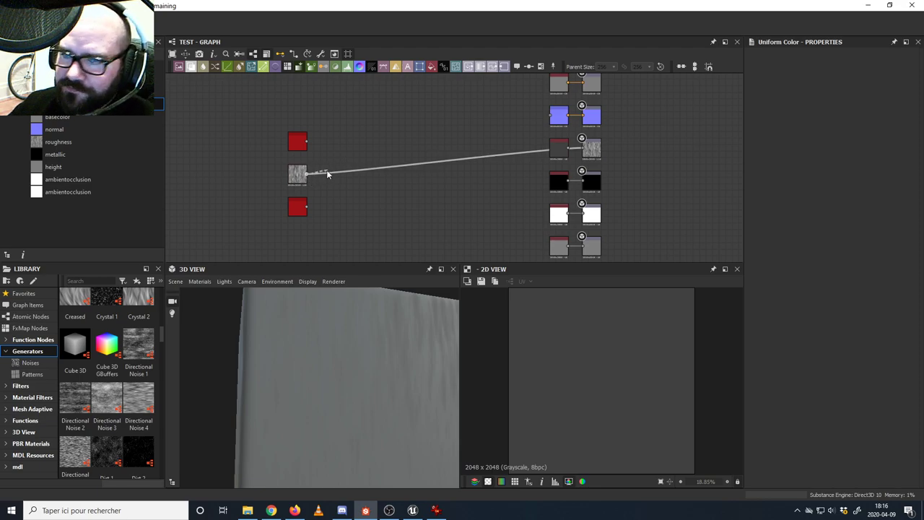
- Remove the unused Uniform Color node beside the Roughness output, preview Directional Noise 4, and examine its reflections on the cube
{"action": "left_click_drag", "start_coordinate": [327, 174], "coordinate": [459, 135]}
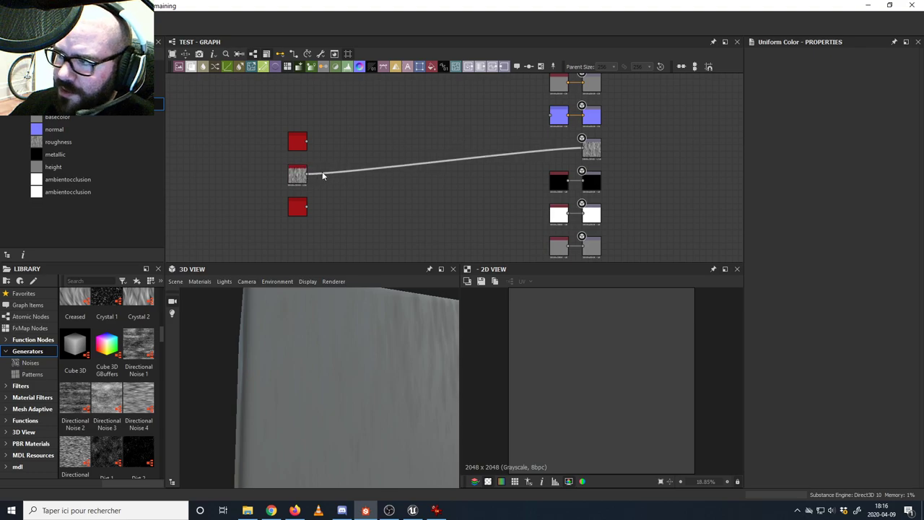
{"action": "double_click", "coordinate": [289, 173]}
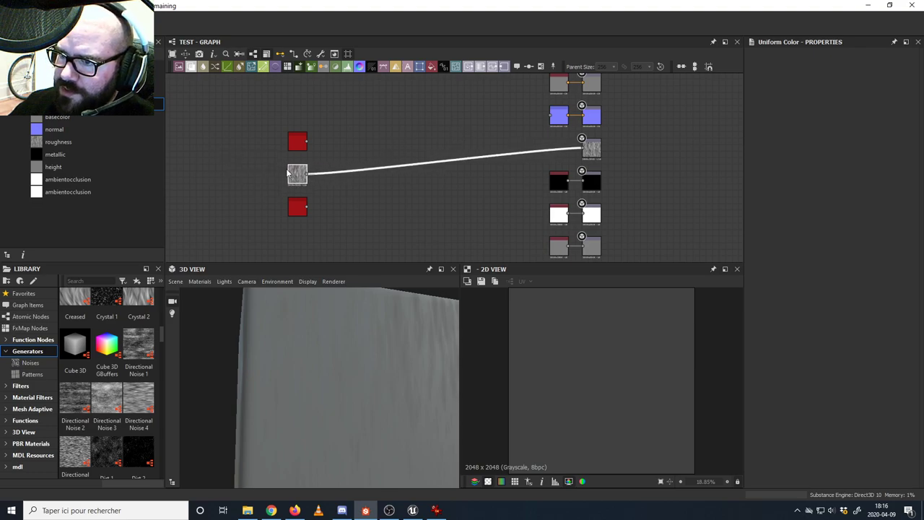
{"action": "left_click_drag", "start_coordinate": [368, 366], "coordinate": [282, 362]}
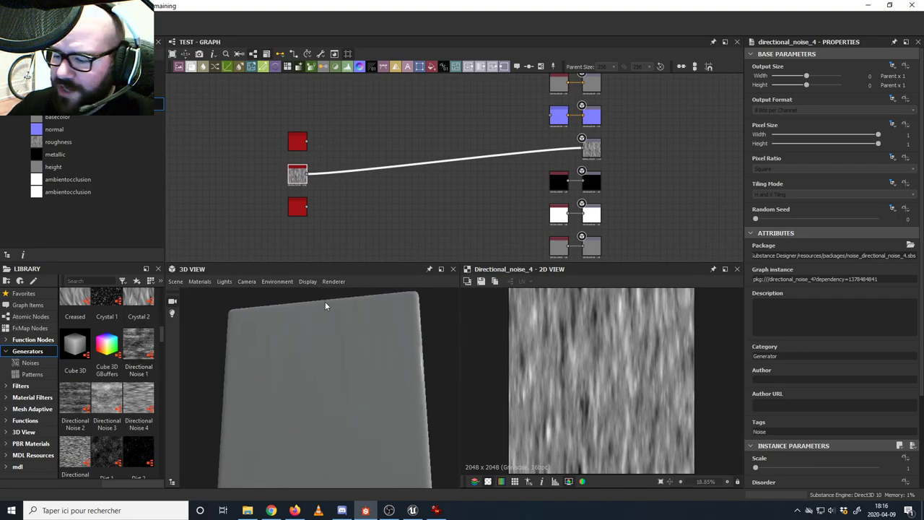
{"action": "left_click_drag", "start_coordinate": [325, 306], "coordinate": [387, 408]}
{"action": "left_click_drag", "start_coordinate": [387, 348], "coordinate": [349, 303]}
{"action": "middle_click_drag", "start_coordinate": [353, 167], "coordinate": [337, 162]}
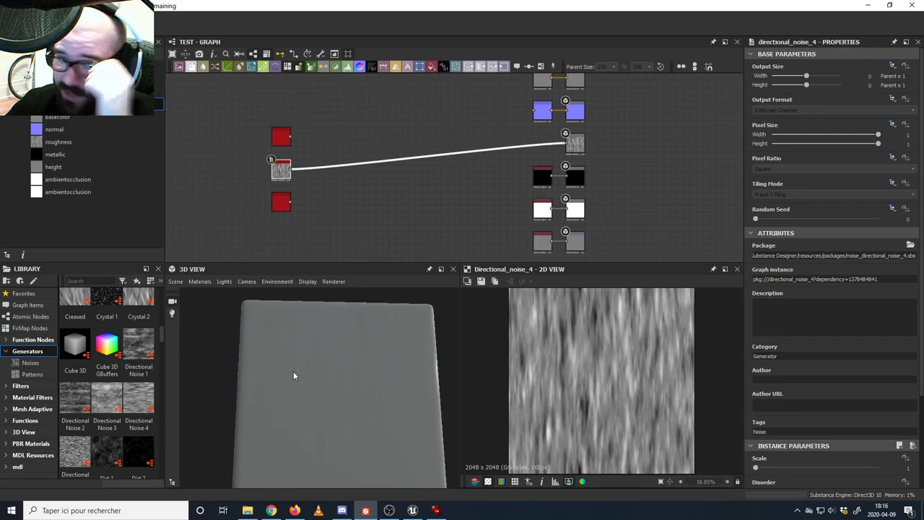
- Look at the carved wood ceiling images in the Firefox browser, and return to the TEST graph
{"action": "left_click", "coordinate": [295, 510]}
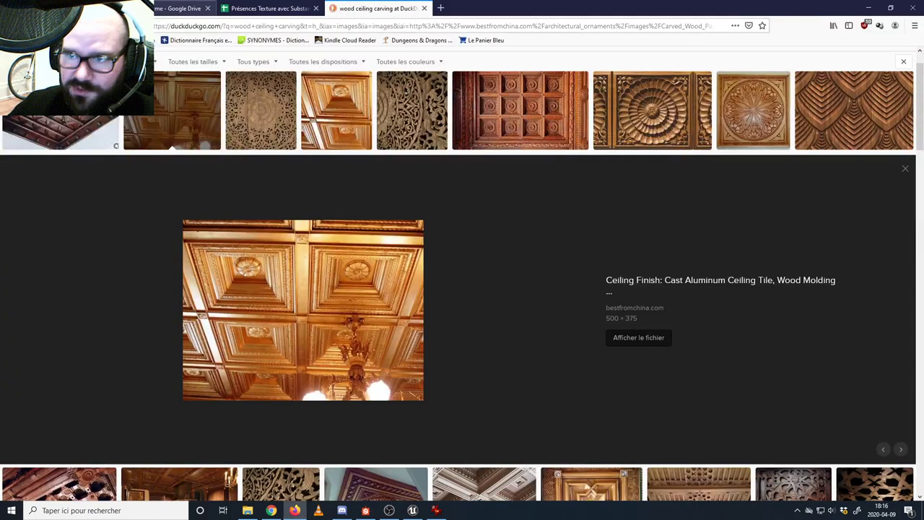
{"action": "key", "text": "alt+Tab"}
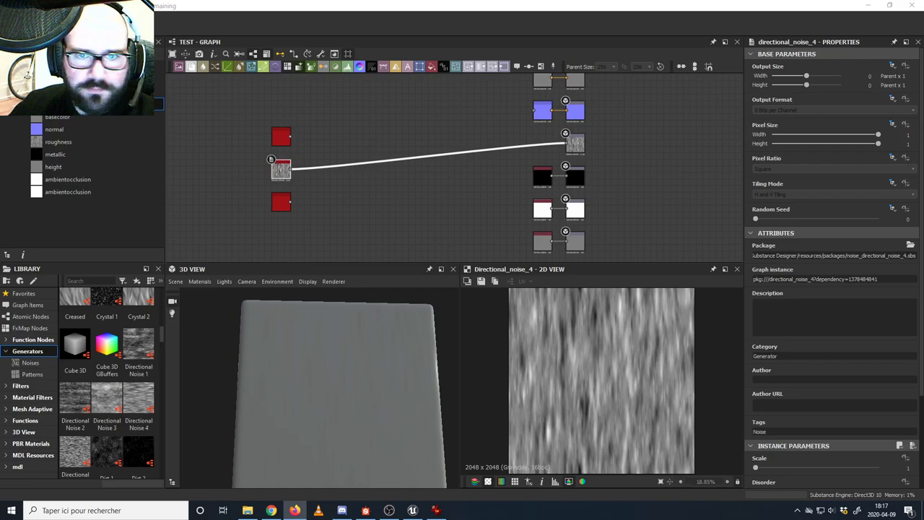
{"action": "key", "text": "alt+Tab"}
{"action": "key", "text": "alt+Tab"}
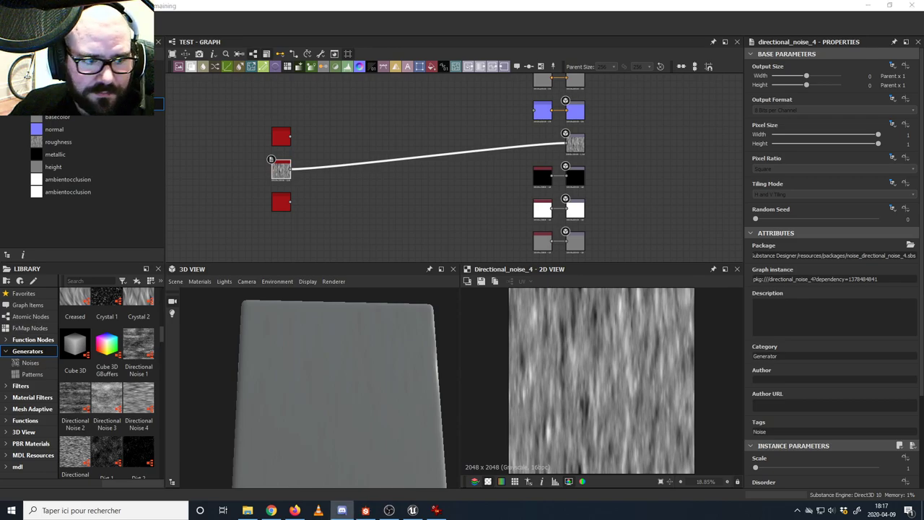
- Examine how the Directional Noise 4 roughness affects the highlights along the edges and sides of the cube
{"action": "middle_click_drag", "start_coordinate": [285, 175], "coordinate": [298, 177]}
{"action": "left_click_drag", "start_coordinate": [350, 385], "coordinate": [358, 356]}
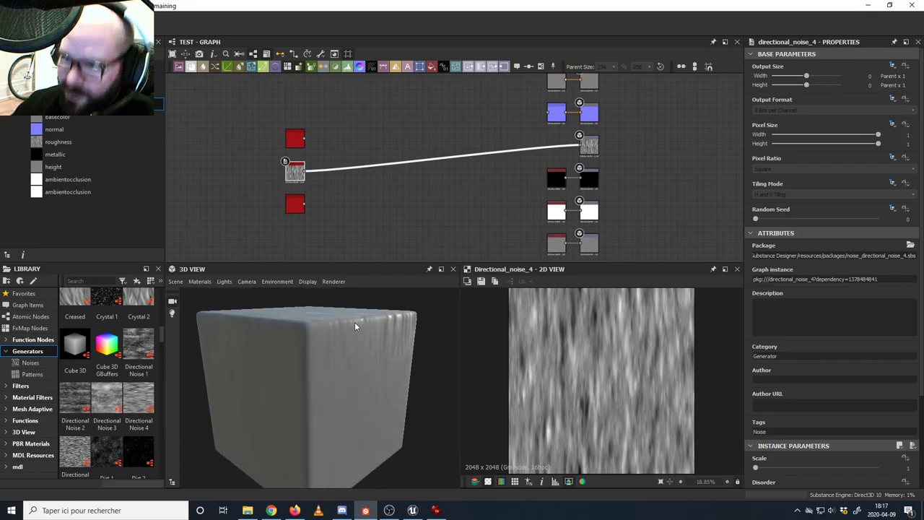
{"action": "middle_click_drag", "start_coordinate": [381, 229], "coordinate": [387, 226]}
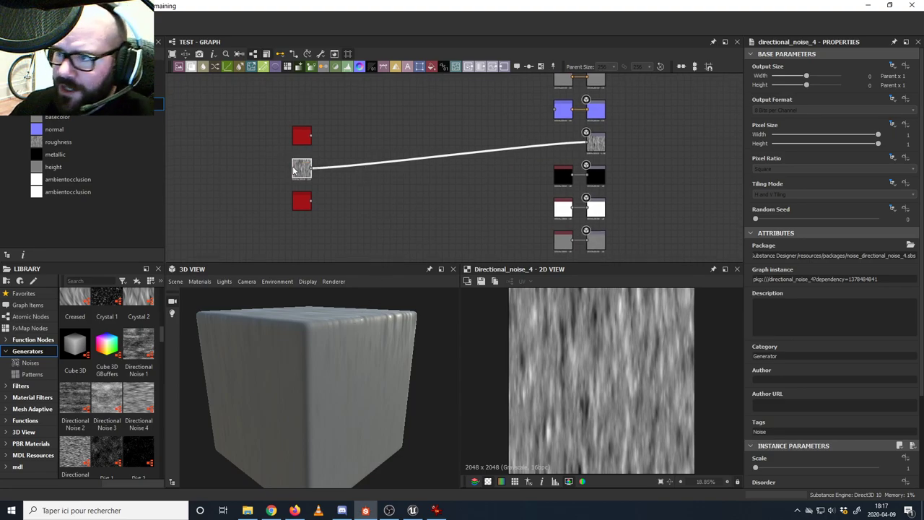
{"action": "scroll", "coordinate": [294, 170], "scroll_direction": "up", "scroll_amount": 3}
{"action": "scroll", "coordinate": [318, 155], "scroll_direction": "down", "scroll_amount": 1}
{"action": "left_click_drag", "start_coordinate": [375, 351], "coordinate": [374, 330]}
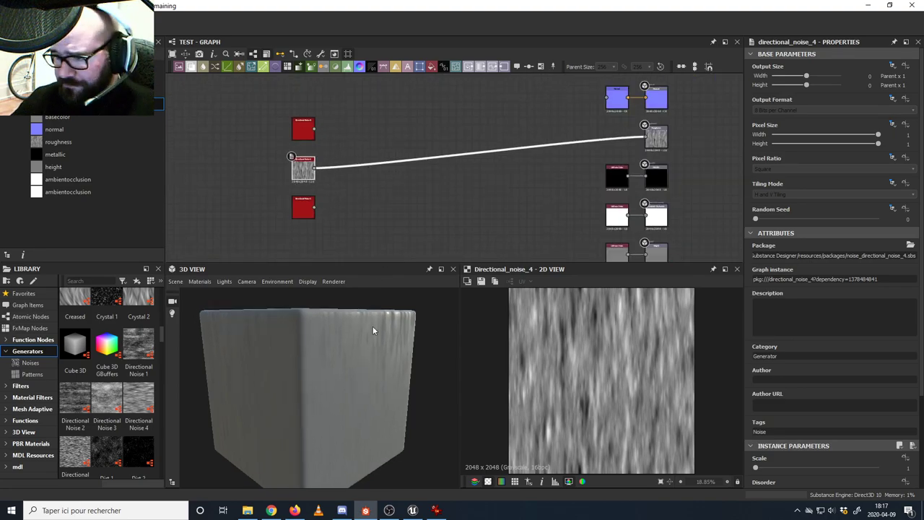
- Set the Disorder of the Directional Noise 4 node to 0.28
{"action": "left_click", "coordinate": [303, 170]}
{"action": "scroll", "coordinate": [822, 379], "scroll_direction": "down", "scroll_amount": 4}
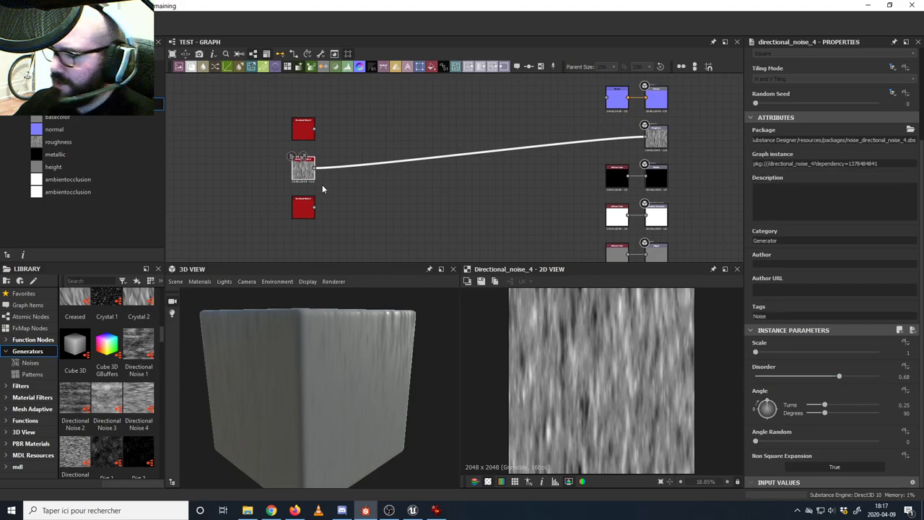
{"action": "scroll", "coordinate": [298, 169], "scroll_direction": "up", "scroll_amount": 5}
{"action": "scroll", "coordinate": [332, 154], "scroll_direction": "down", "scroll_amount": 5}
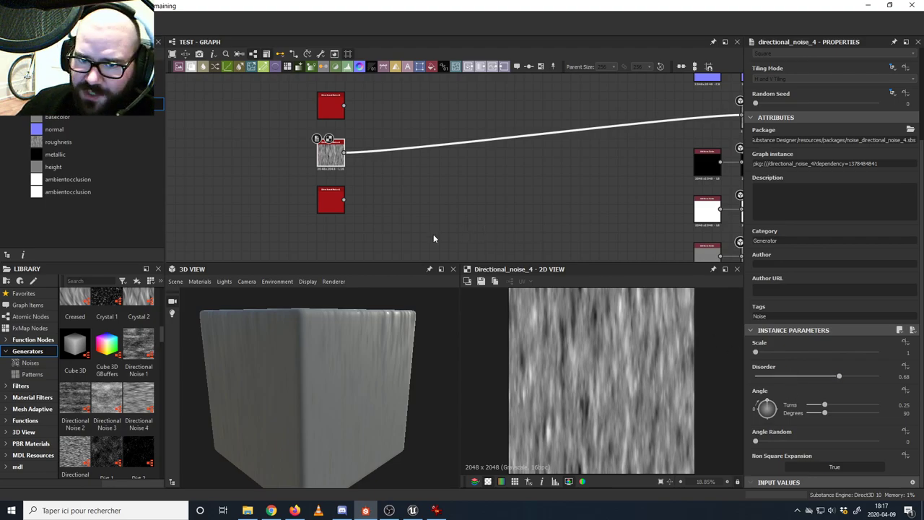
{"action": "scroll", "coordinate": [102, 372], "scroll_direction": "up", "scroll_amount": 3}
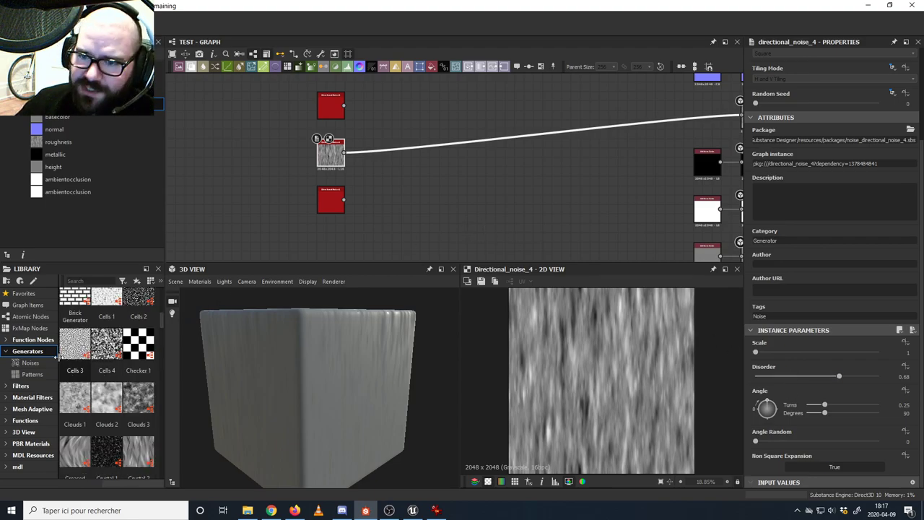
{"action": "scroll", "coordinate": [116, 365], "scroll_direction": "down", "scroll_amount": 3}
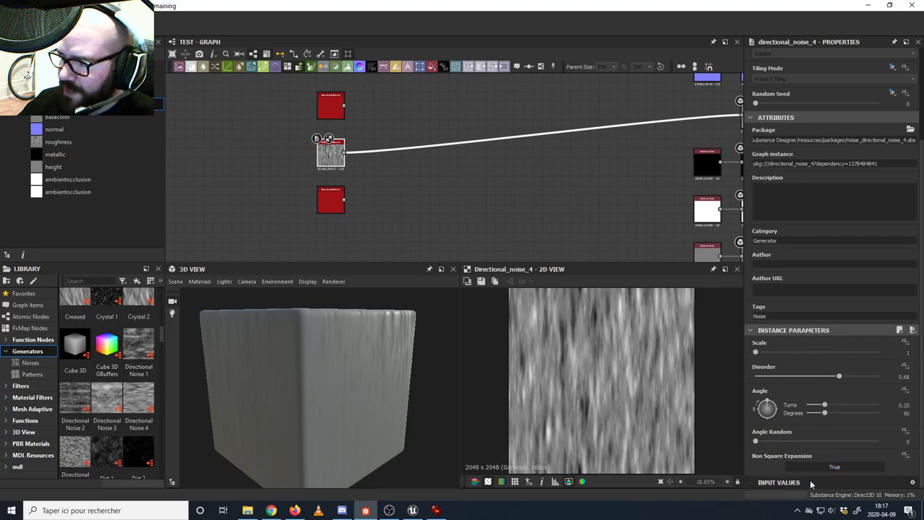
{"action": "left_click_drag", "start_coordinate": [838, 377], "coordinate": [789, 377]}
{"action": "middle_click_drag", "start_coordinate": [407, 192], "coordinate": [408, 201]}
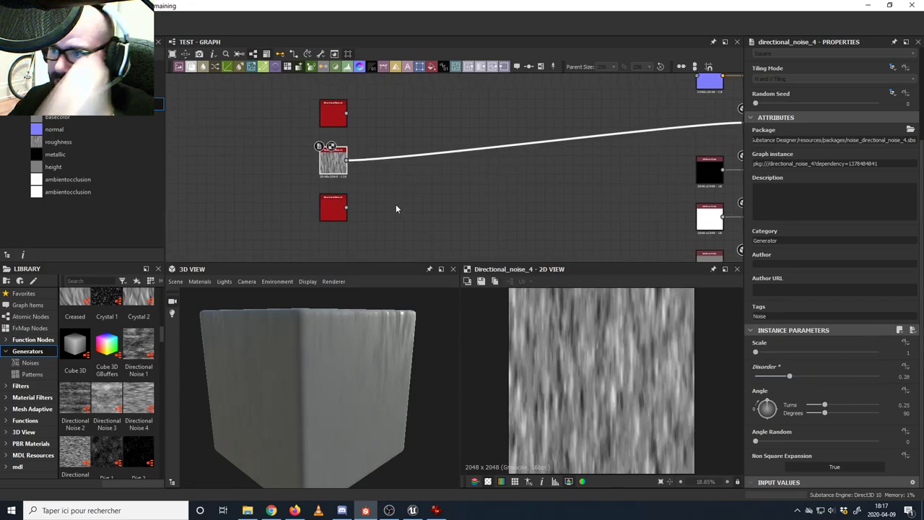
- Insert a Levels node between Directional Noise 4 and the Roughness output
{"action": "middle_click_drag", "start_coordinate": [356, 161], "coordinate": [344, 144]}
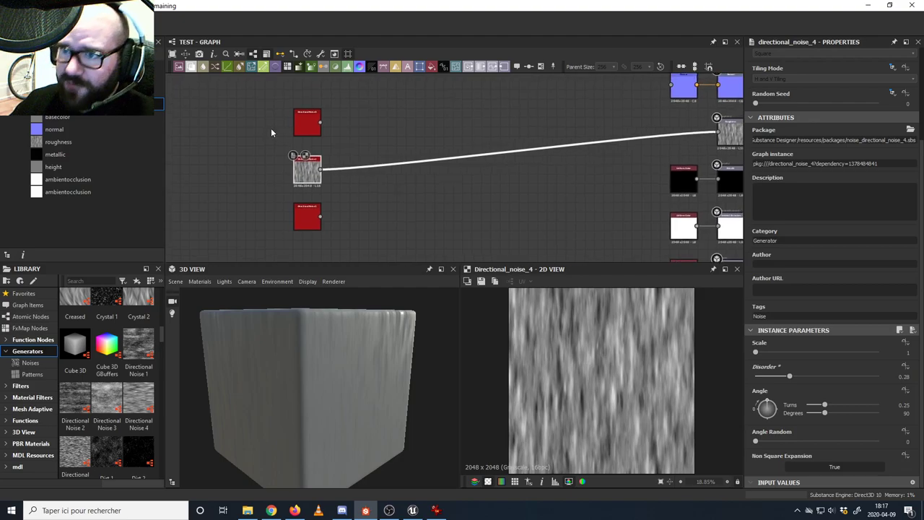
{"action": "left_click_drag", "start_coordinate": [352, 94], "coordinate": [352, 170]}
{"action": "middle_click_drag", "start_coordinate": [453, 179], "coordinate": [393, 185]}
{"action": "left_click_drag", "start_coordinate": [317, 176], "coordinate": [658, 139]}
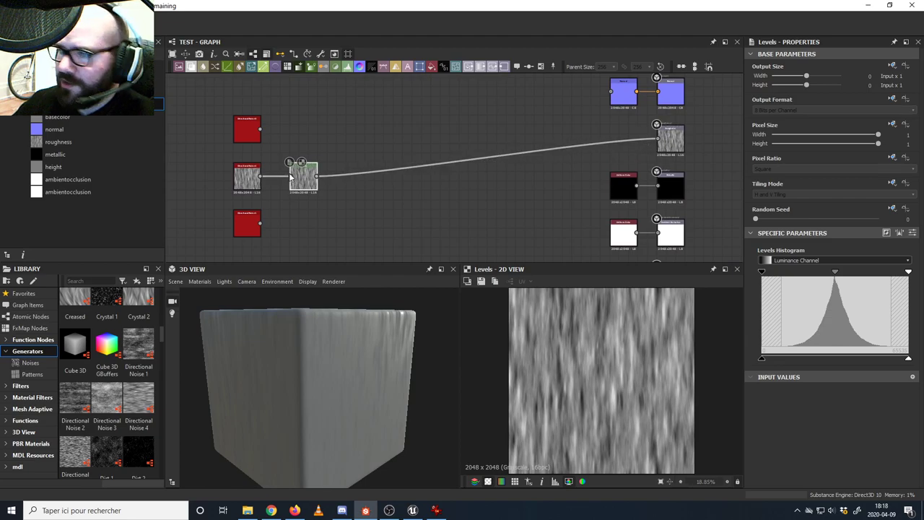
{"action": "middle_click_drag", "start_coordinate": [358, 168], "coordinate": [425, 165]}
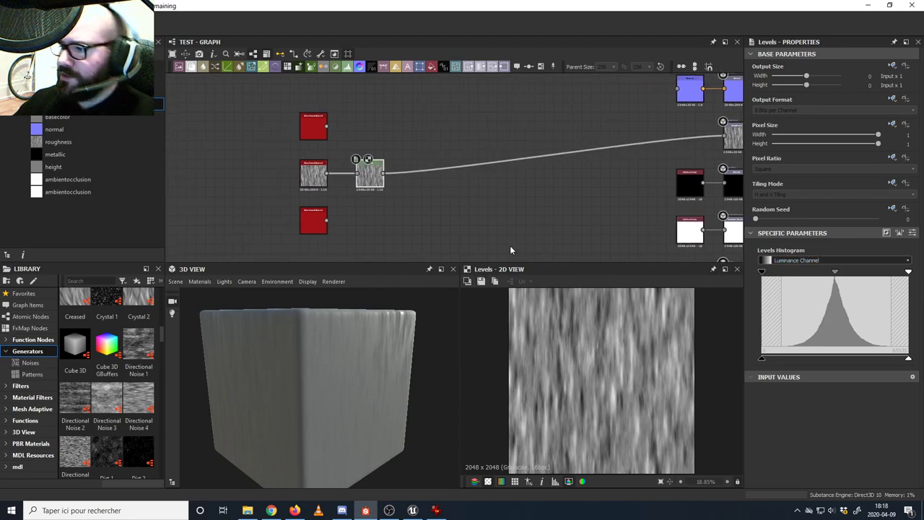
- Compare the Levels grain and the cube's reflections with the Wood_Ceiling_1.jpg reference photo
{"action": "scroll", "coordinate": [538, 329], "scroll_direction": "up", "scroll_amount": 5}
{"action": "left_click_drag", "start_coordinate": [390, 348], "coordinate": [347, 330]}
{"action": "left_click", "coordinate": [436, 510]}
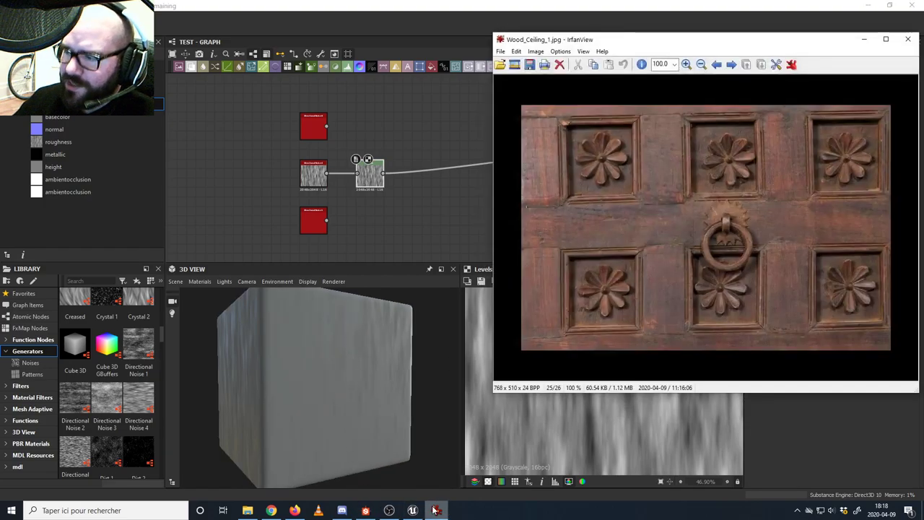
{"action": "left_click", "coordinate": [436, 511]}
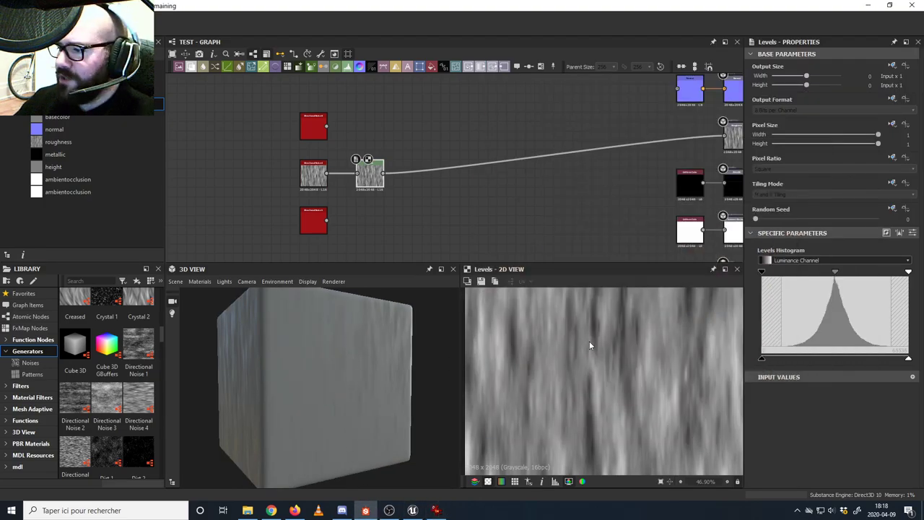
{"action": "scroll", "coordinate": [590, 340], "scroll_direction": "down", "scroll_amount": 5}
{"action": "left_click_drag", "start_coordinate": [355, 344], "coordinate": [445, 349]}
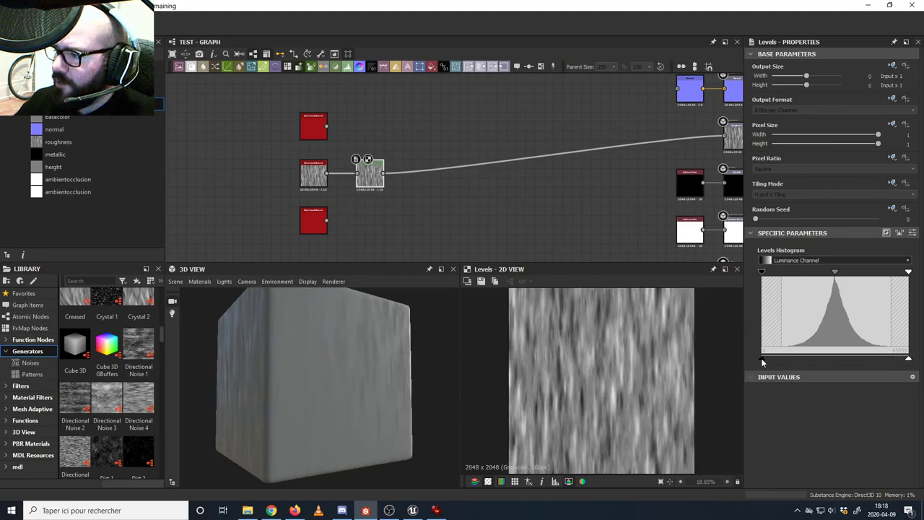
- Lighten the roughness in the Levels node by raising the output black point and shifting the midtone darkward, and check the cube
{"action": "left_click_drag", "start_coordinate": [762, 356], "coordinate": [806, 357]}
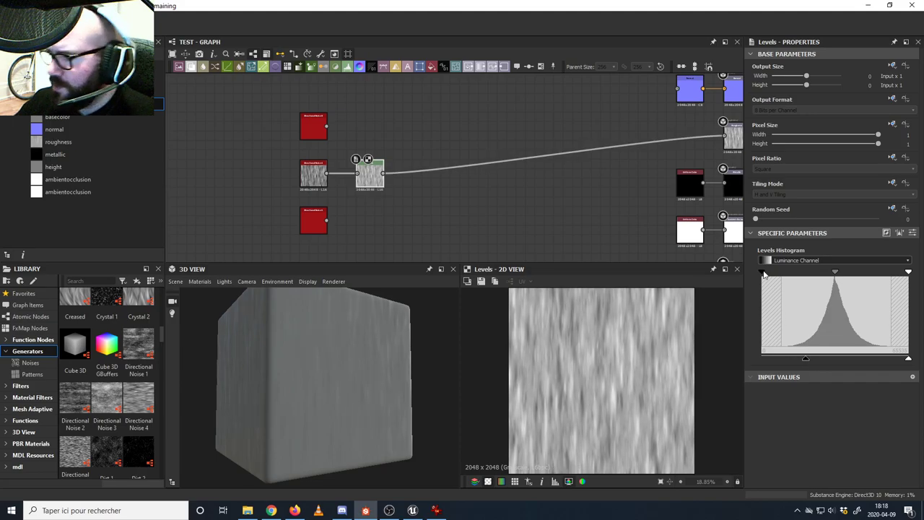
{"action": "left_click_drag", "start_coordinate": [836, 272], "coordinate": [819, 273]}
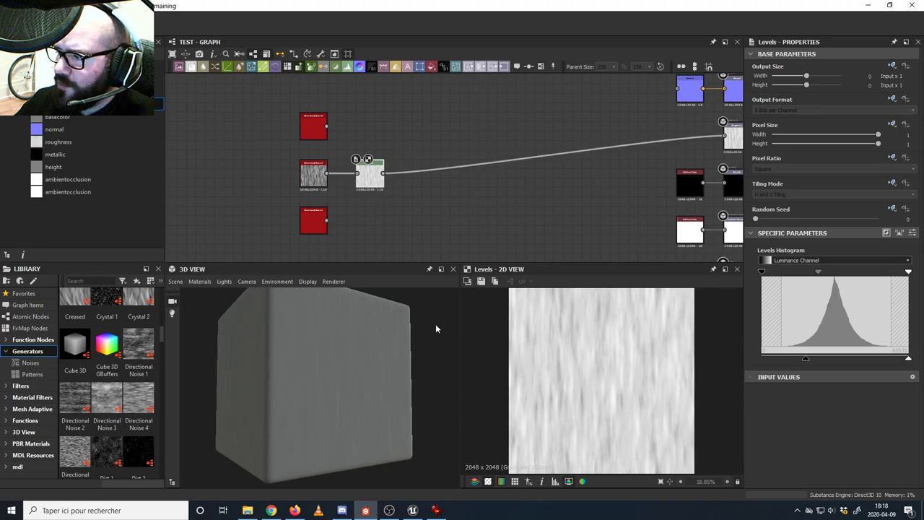
{"action": "left_click_drag", "start_coordinate": [436, 325], "coordinate": [348, 334]}
{"action": "middle_click_drag", "start_coordinate": [374, 207], "coordinate": [367, 184]}
{"action": "middle_click_drag", "start_coordinate": [352, 223], "coordinate": [361, 229]}
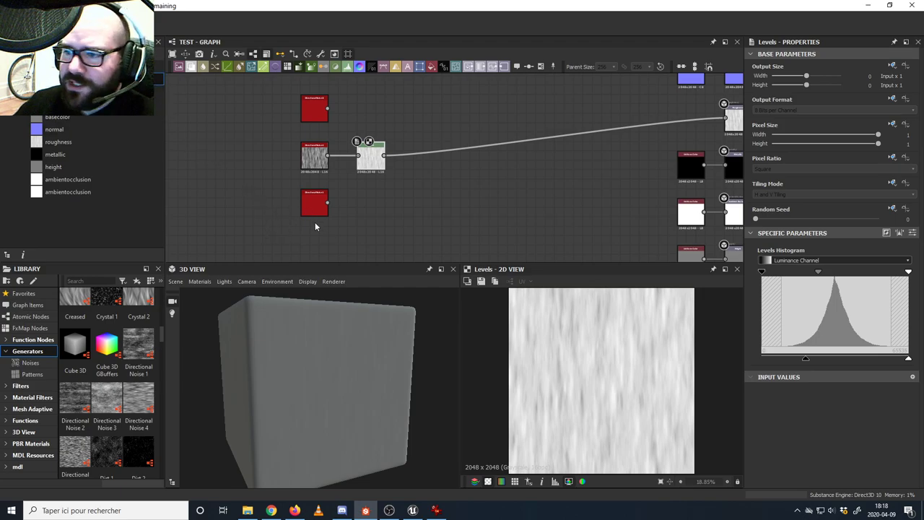
- Review the noise and Levels nodes in the TSM_WoodCeiling_1 graph, and return to the TEST graph
{"action": "key", "text": "ctrl+Tab"}
{"action": "middle_click_drag", "start_coordinate": [316, 199], "coordinate": [330, 197]}
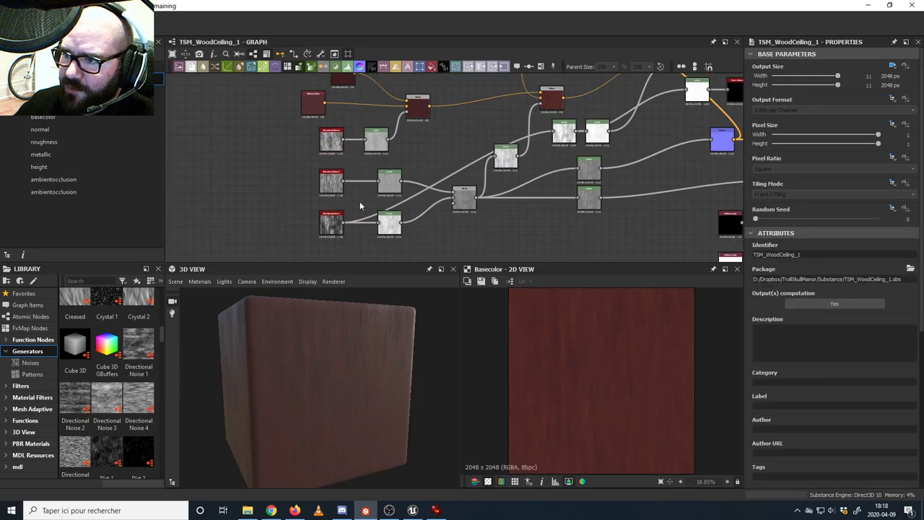
{"action": "middle_click_drag", "start_coordinate": [279, 205], "coordinate": [280, 208]}
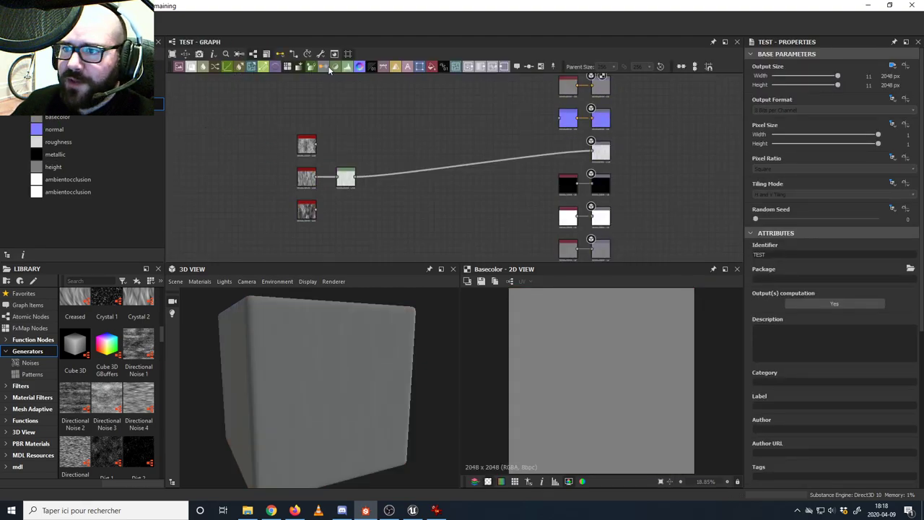
- Add a Levels node after Directional Noise 1 and another after the topmost directional noise
{"action": "left_click_drag", "start_coordinate": [365, 164], "coordinate": [338, 209]}
{"action": "scroll", "coordinate": [335, 182], "scroll_direction": "up", "scroll_amount": 3}
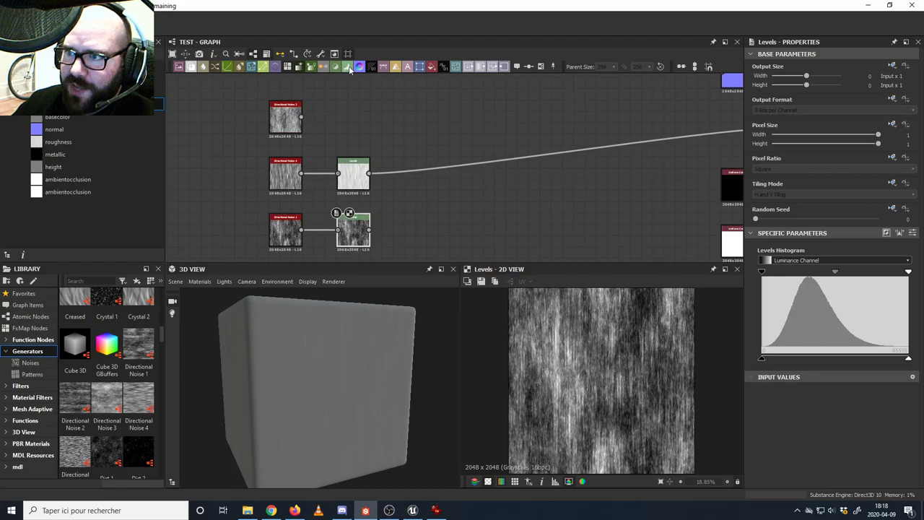
{"action": "left_click_drag", "start_coordinate": [347, 66], "coordinate": [326, 117]}
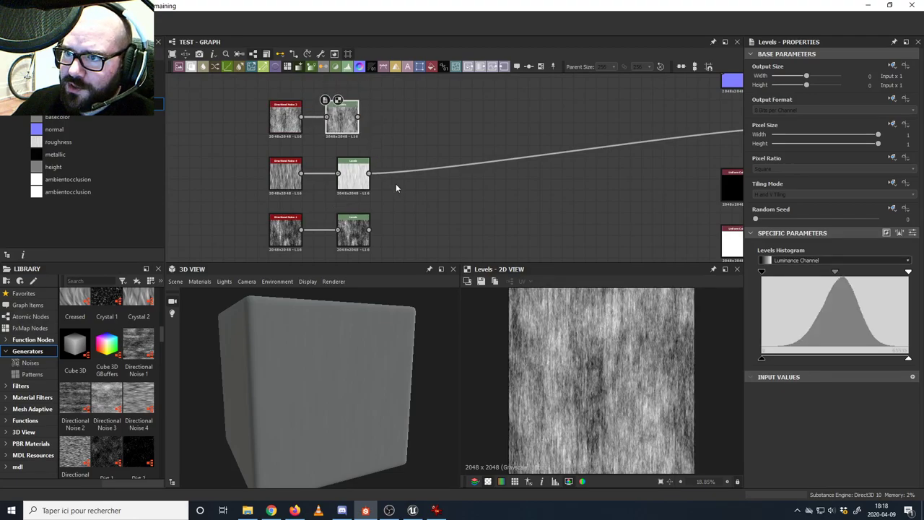
- Lighten Directional Noise 1 in its Levels node by lowering the input white point and raising the output black point
{"action": "middle_click_drag", "start_coordinate": [396, 183], "coordinate": [338, 159]}
{"action": "left_click", "coordinate": [300, 209]}
{"action": "middle_click_drag", "start_coordinate": [421, 209], "coordinate": [489, 191]}
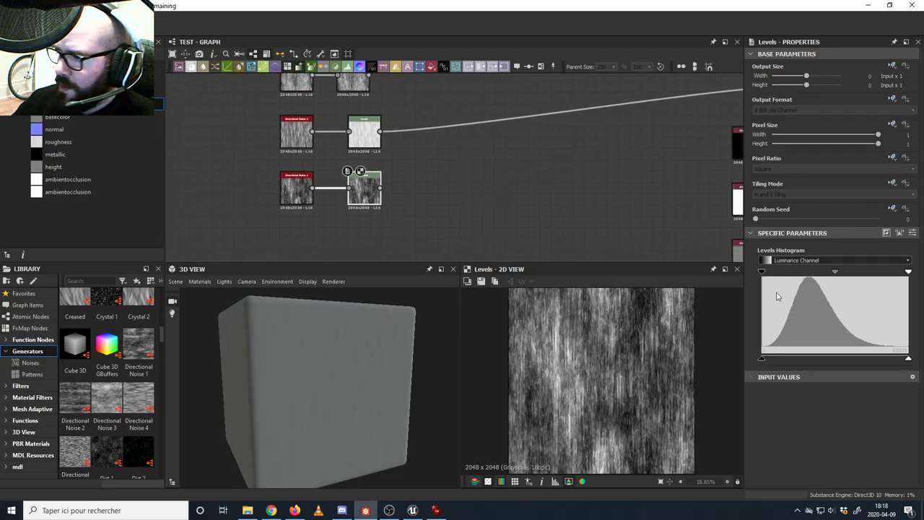
{"action": "left_click_drag", "start_coordinate": [767, 275], "coordinate": [785, 274]}
{"action": "left_click_drag", "start_coordinate": [908, 271], "coordinate": [807, 276]}
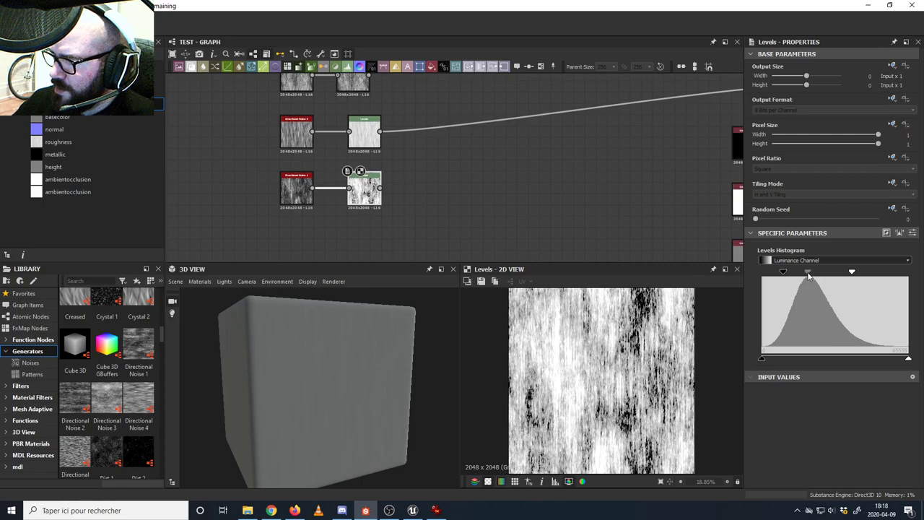
{"action": "left_click_drag", "start_coordinate": [765, 359], "coordinate": [824, 358]}
{"action": "left_click_drag", "start_coordinate": [783, 272], "coordinate": [751, 270]}
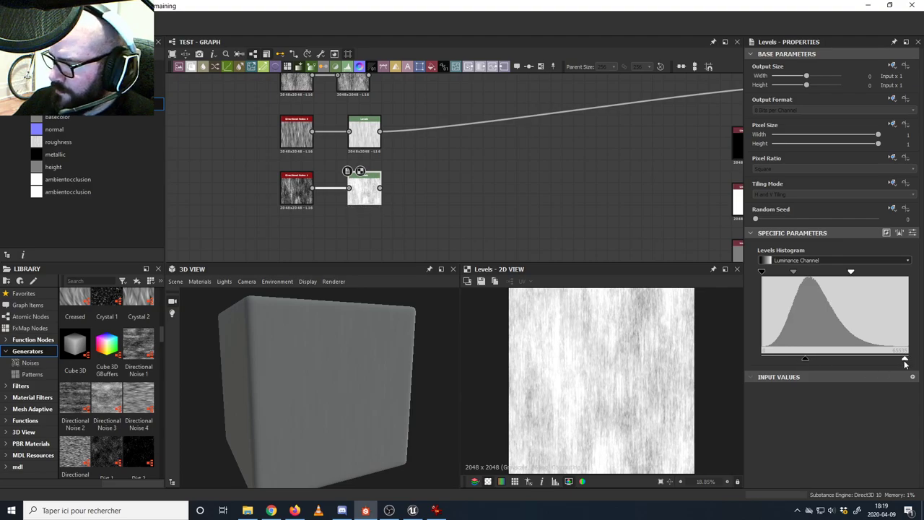
{"action": "mouse_move", "coordinate": [905, 359]}
{"action": "left_mouse_down"}
{"action": "mouse_move", "coordinate": [892, 360]}
{"action": "mouse_move", "coordinate": [908, 359]}
{"action": "left_mouse_up"}
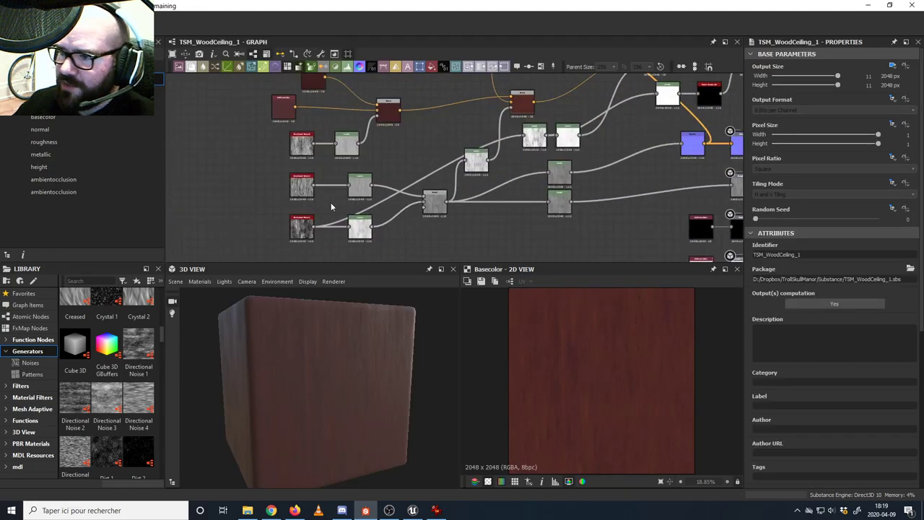
- Examine the Levels node of Directional Noise 1 in the TSM_WoodCeiling_1 graph, and return to the TEST graph
{"action": "double_click", "coordinate": [356, 226]}
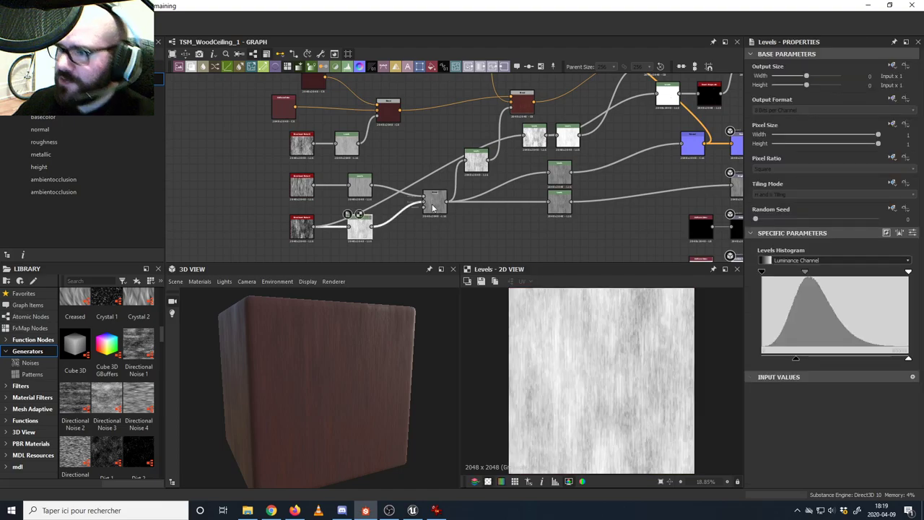
{"action": "scroll", "coordinate": [383, 195], "scroll_direction": "up", "scroll_amount": 3}
{"action": "middle_click_drag", "start_coordinate": [371, 222], "coordinate": [390, 165]}
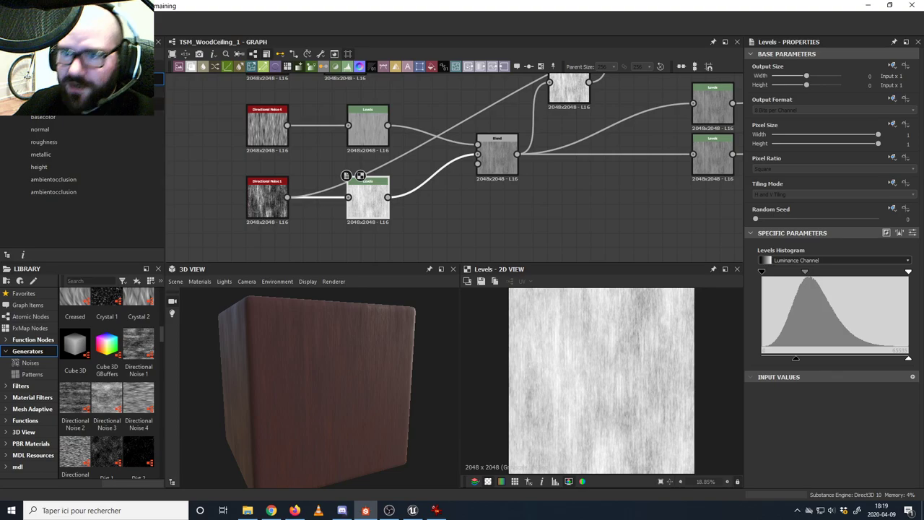
{"action": "key", "text": "ctrl+Tab"}
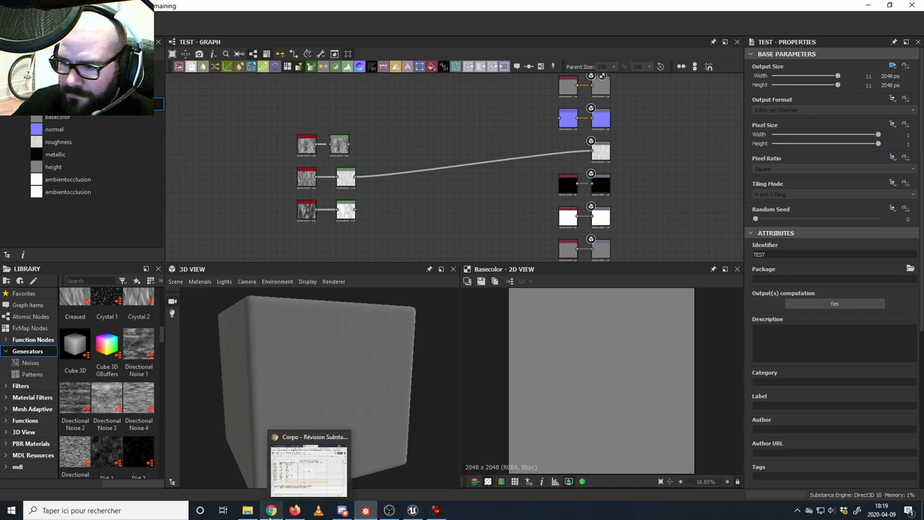
- Bring up the Refs folder and Dropbox windows and move both onto the other display
{"action": "left_click", "coordinate": [249, 511]}
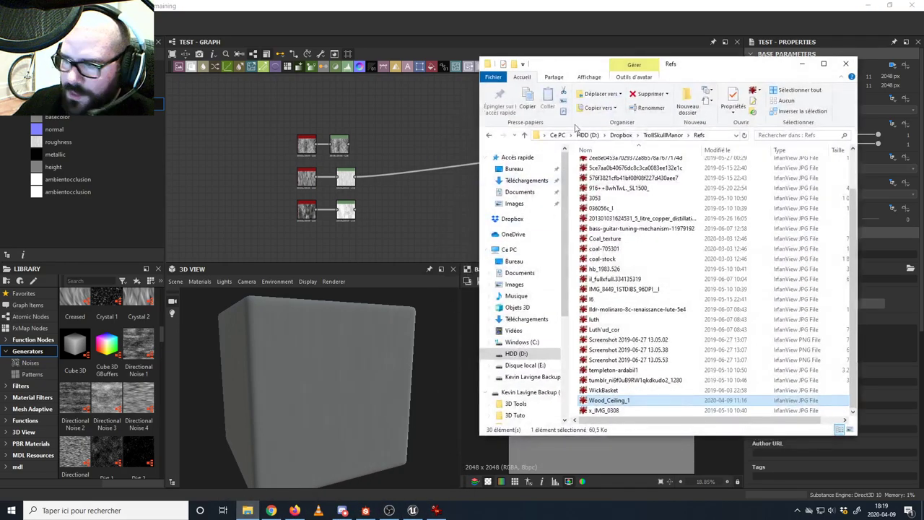
{"action": "left_click_drag", "start_coordinate": [684, 65], "coordinate": [0, 145]}
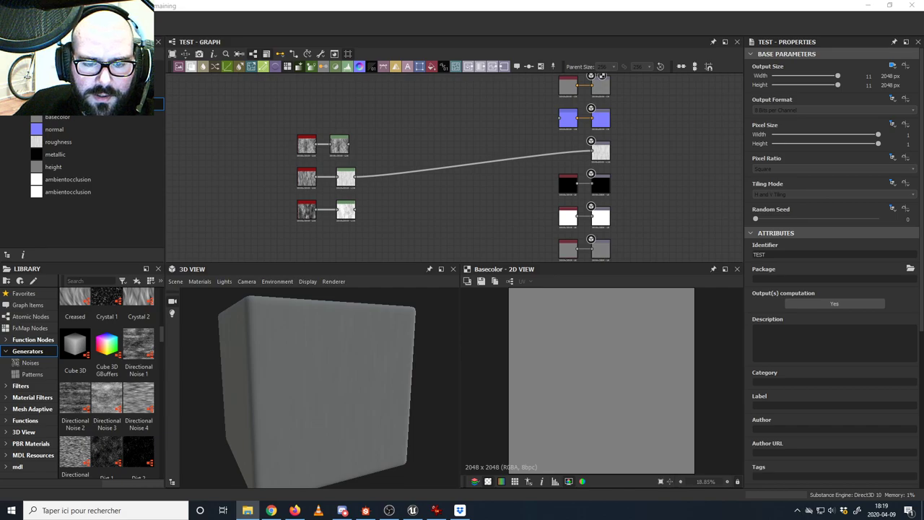
{"action": "left_click", "coordinate": [460, 511]}
{"action": "left_click_drag", "start_coordinate": [415, 109], "coordinate": [0, 114]}
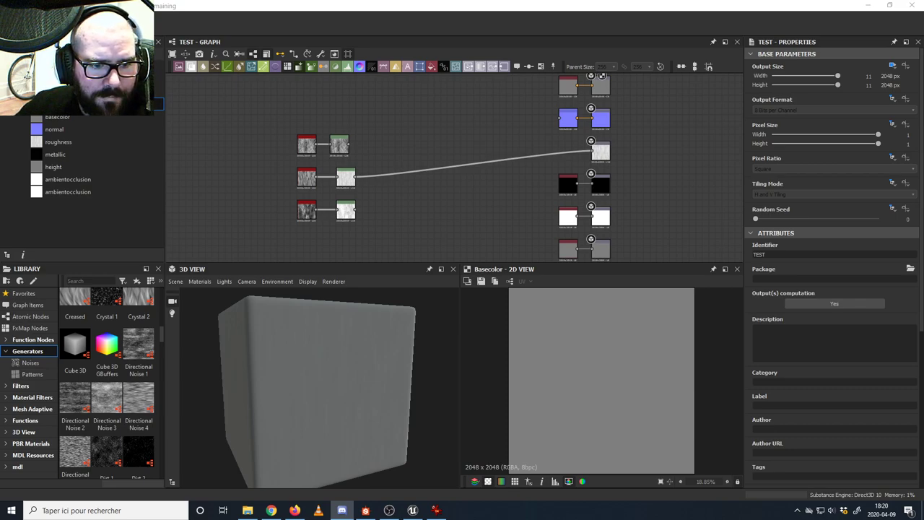
- Replace Directional Noise 1's Levels node in TEST with a copy of the matching Levels node from TSM_WoodCeiling_1
{"action": "left_click_drag", "start_coordinate": [269, 342], "coordinate": [324, 364]}
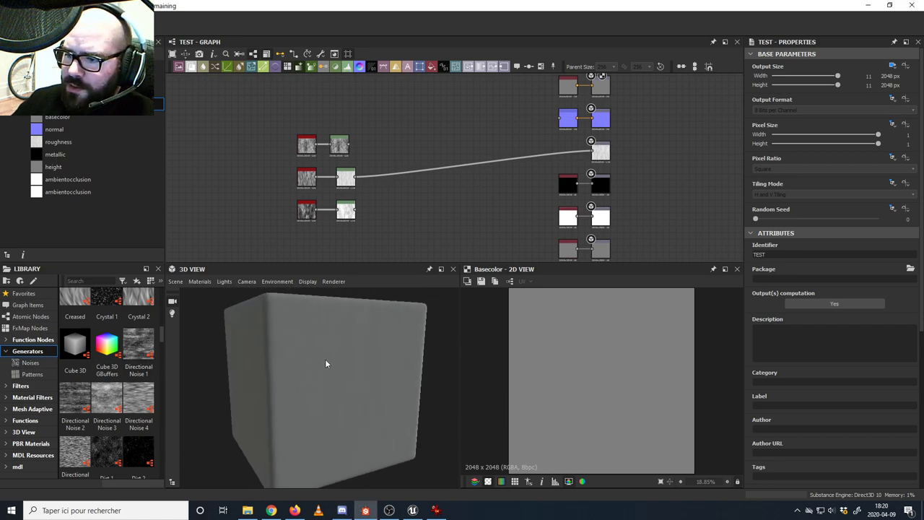
{"action": "scroll", "coordinate": [375, 213], "scroll_direction": "up", "scroll_amount": 2}
{"action": "middle_click_drag", "start_coordinate": [379, 196], "coordinate": [383, 184]}
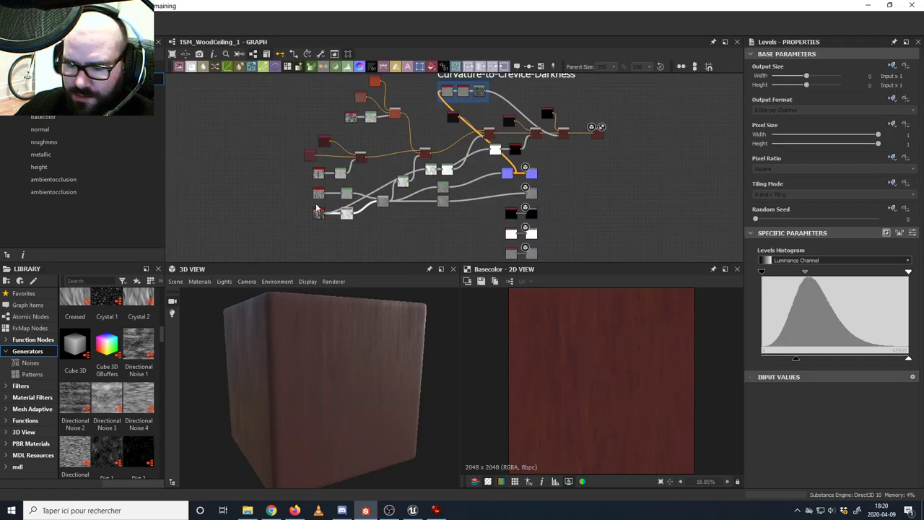
{"action": "left_click", "coordinate": [297, 211]}
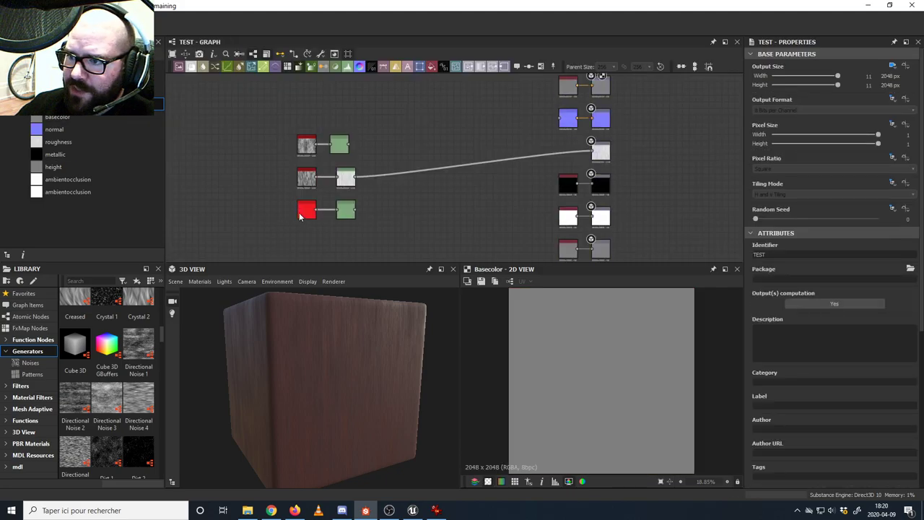
{"action": "key", "text": "Delete"}
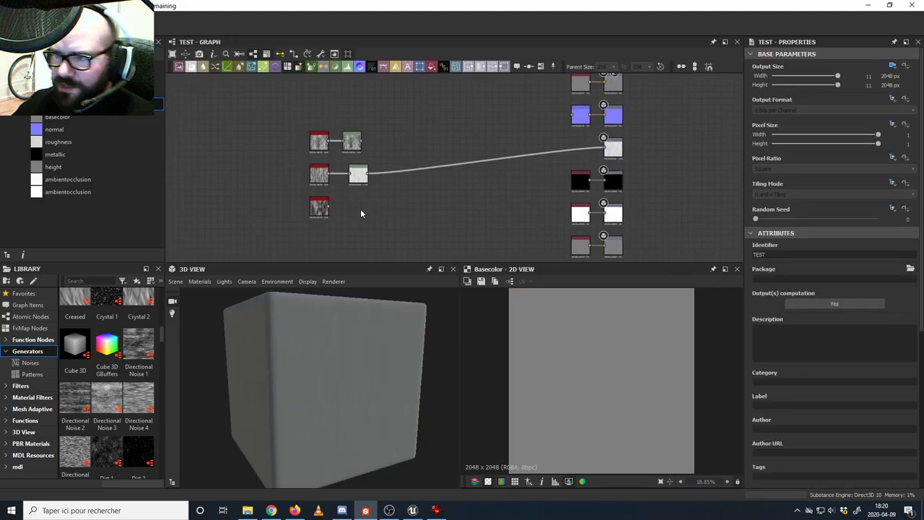
{"action": "key", "text": "l"}
{"action": "left_click_drag", "start_coordinate": [454, 164], "coordinate": [360, 203]}
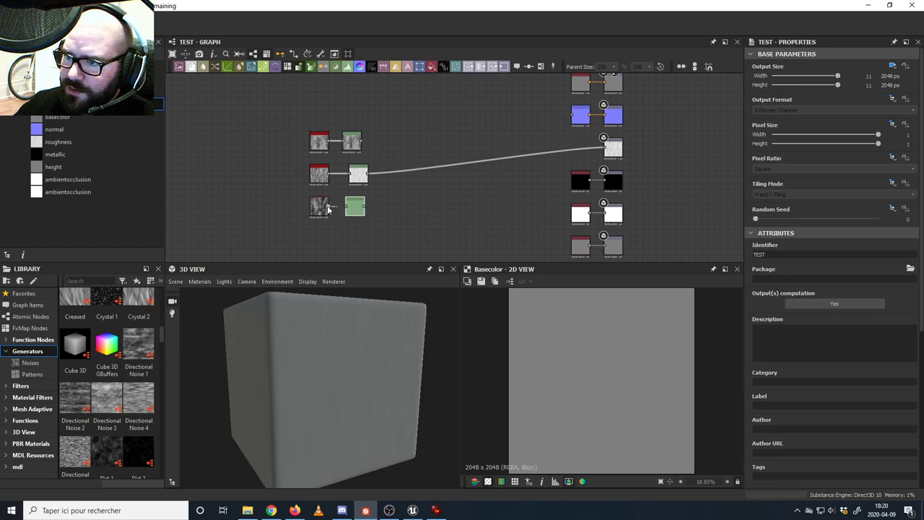
{"action": "left_click", "coordinate": [362, 207]}
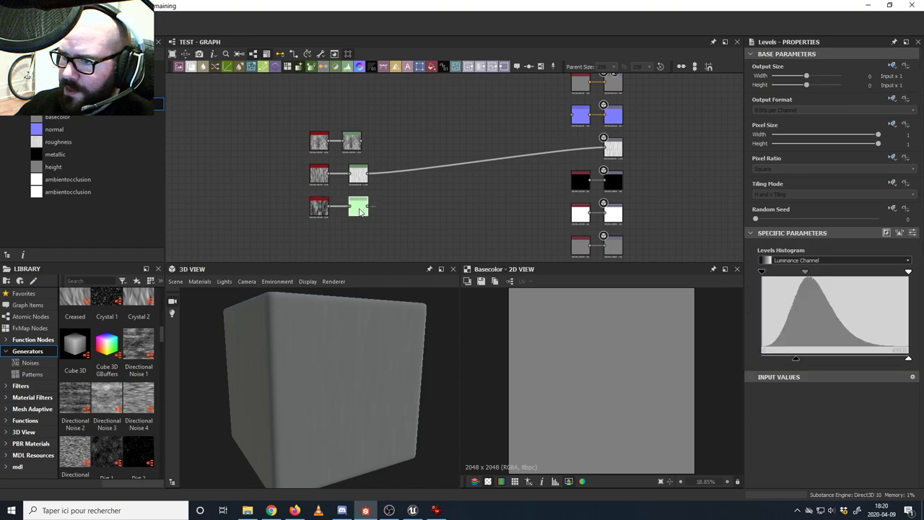
- Examine the replaced Levels node's grain in the 2D view and the current surface of the cube up close
{"action": "double_click", "coordinate": [362, 208]}
{"action": "scroll", "coordinate": [371, 355], "scroll_direction": "up", "scroll_amount": 5}
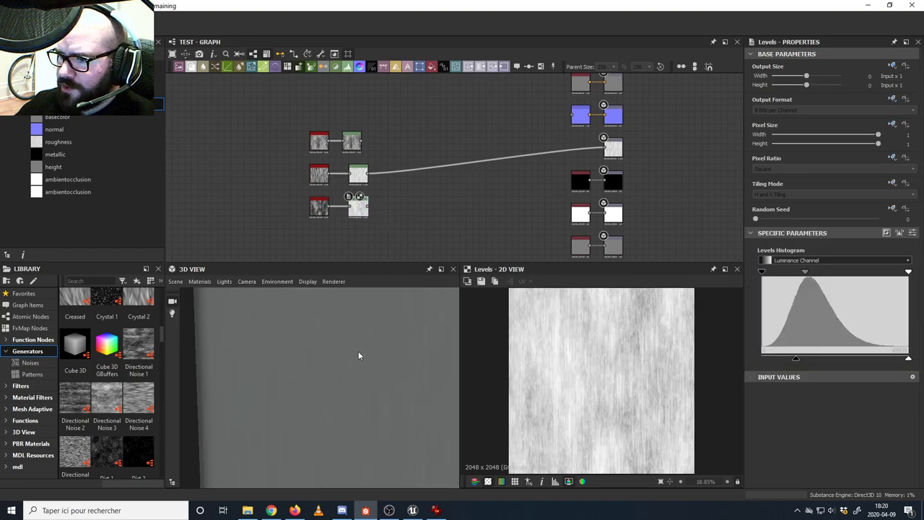
{"action": "left_click_drag", "start_coordinate": [359, 353], "coordinate": [394, 354]}
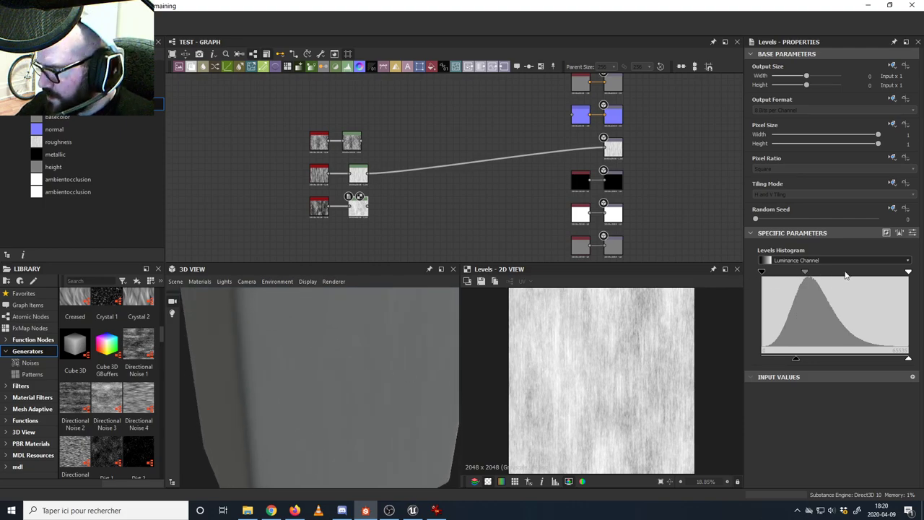
{"action": "scroll", "coordinate": [592, 350], "scroll_direction": "up", "scroll_amount": 4}
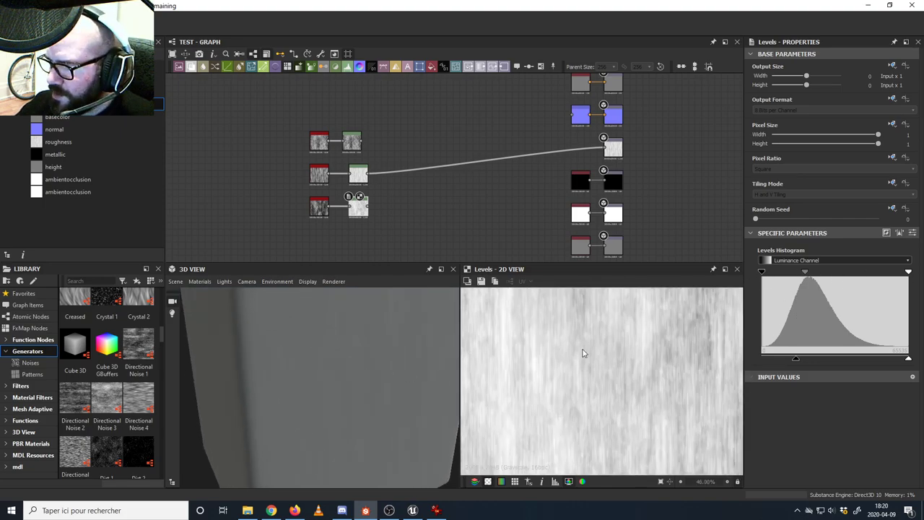
{"action": "scroll", "coordinate": [672, 349], "scroll_direction": "down", "scroll_amount": 1}
{"action": "scroll", "coordinate": [672, 350], "scroll_direction": "down", "scroll_amount": 3}
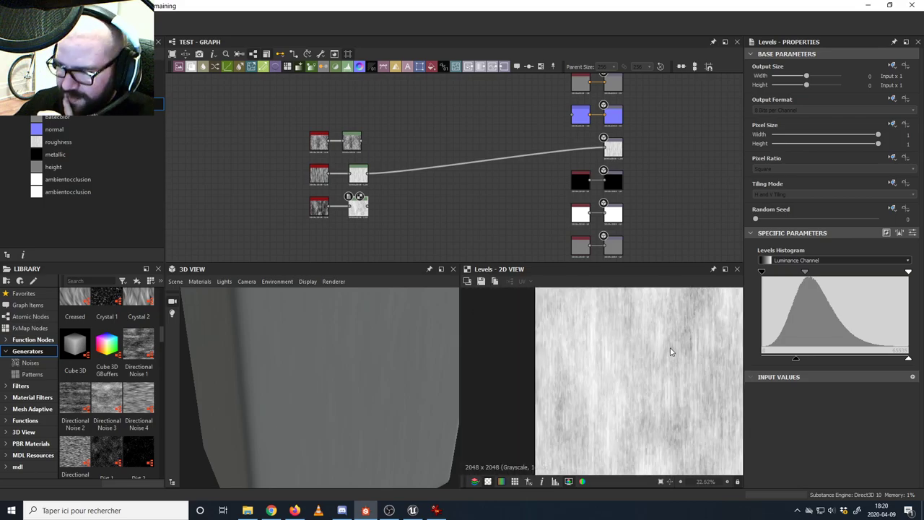
- Add a Blend node with Directional Noise 4's Levels as the foreground and Directional Noise 1's Levels as the background
{"action": "middle_click_drag", "start_coordinate": [403, 215], "coordinate": [409, 219]}
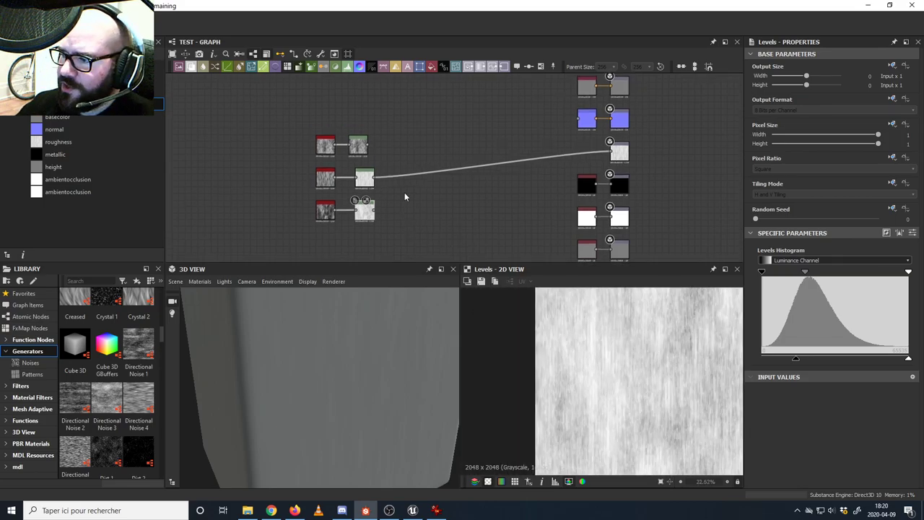
{"action": "scroll", "coordinate": [402, 185], "scroll_direction": "up", "scroll_amount": 2}
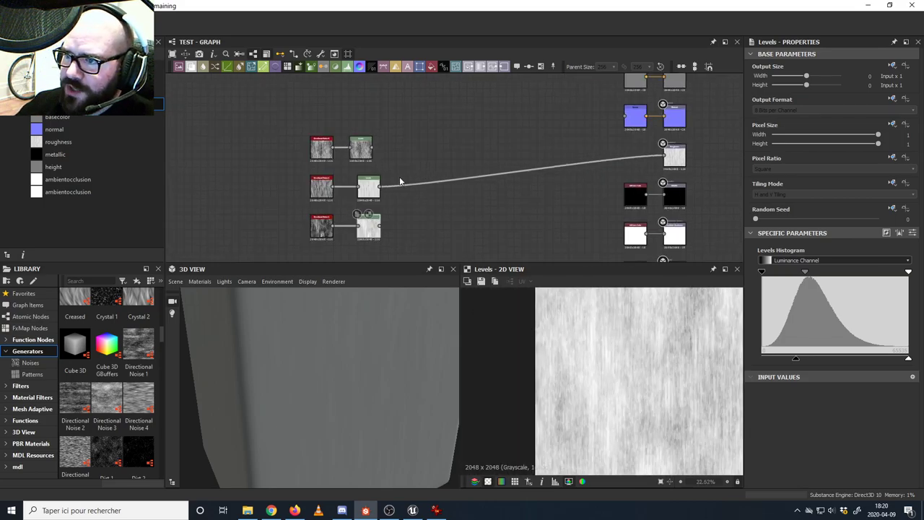
{"action": "middle_click_drag", "start_coordinate": [408, 216], "coordinate": [397, 179]}
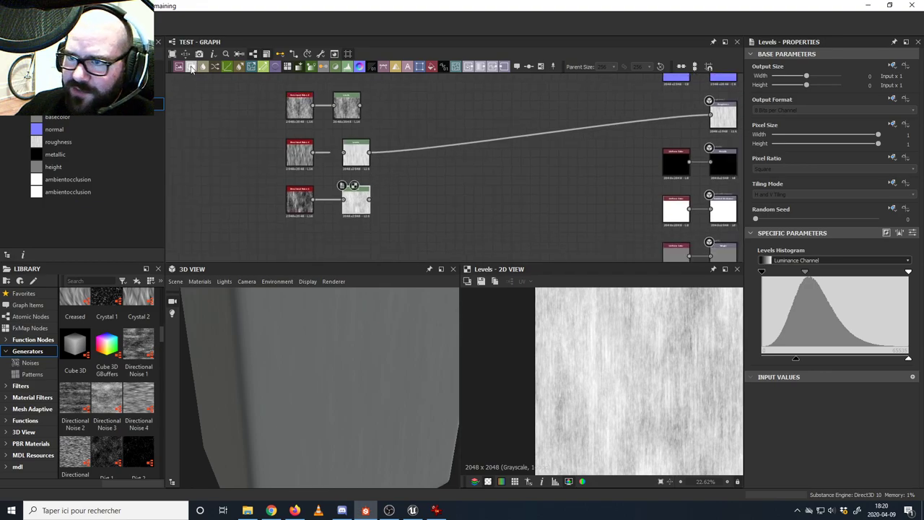
{"action": "left_click", "coordinate": [421, 179]}
{"action": "scroll", "coordinate": [415, 184], "scroll_direction": "up", "scroll_amount": 2}
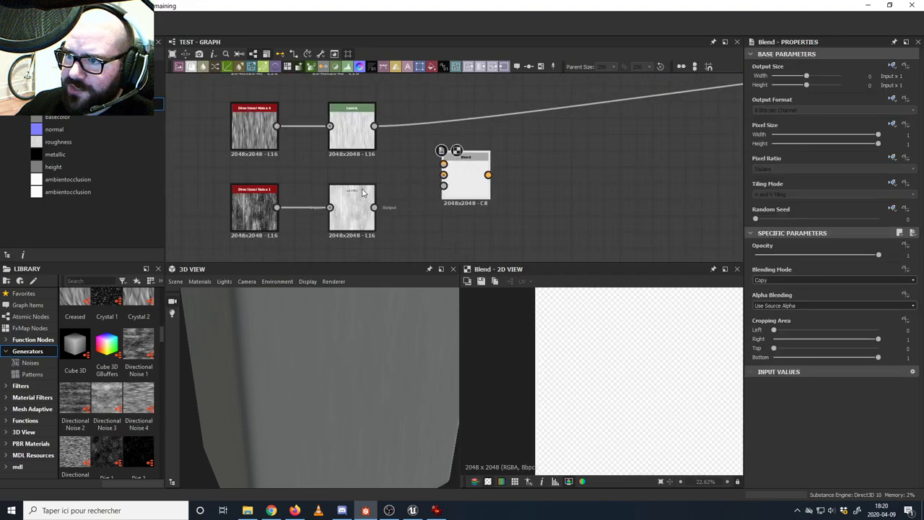
{"action": "double_click", "coordinate": [351, 214]}
{"action": "double_click", "coordinate": [349, 138]}
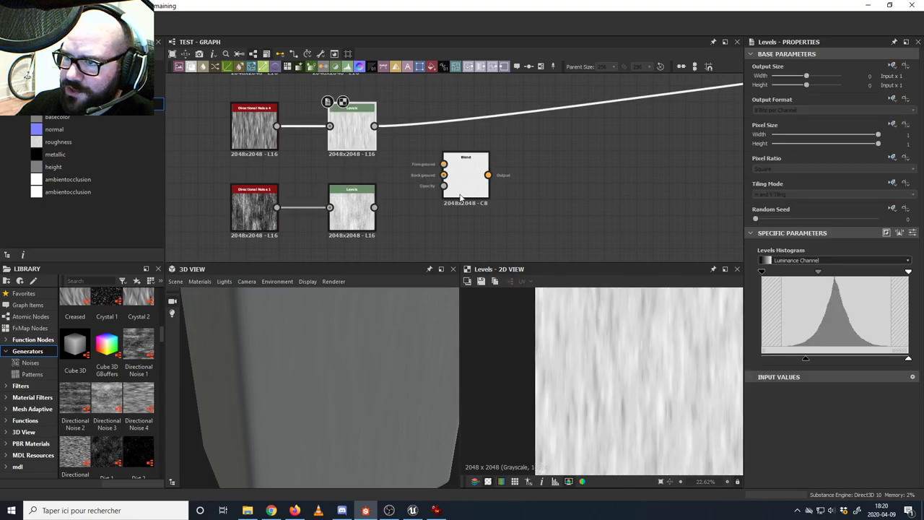
{"action": "middle_click_drag", "start_coordinate": [404, 208], "coordinate": [425, 218]}
{"action": "left_click", "coordinate": [394, 218]}
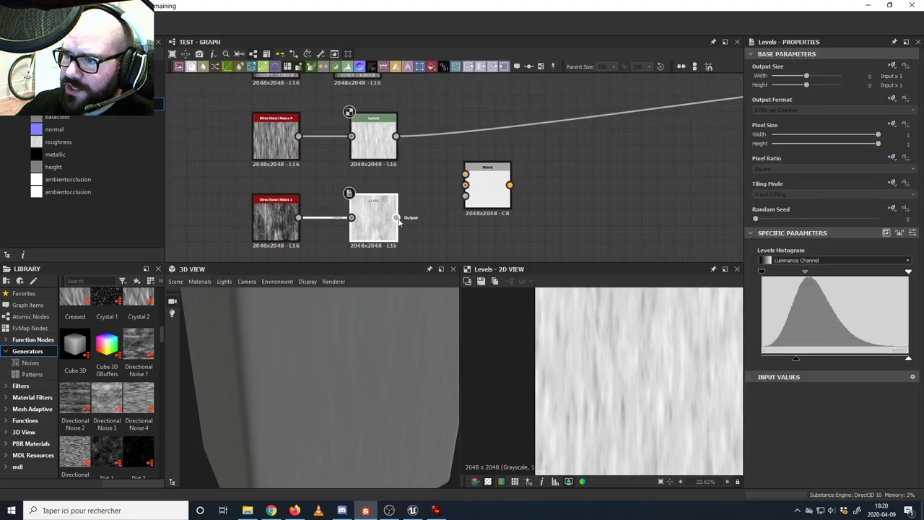
{"action": "left_click_drag", "start_coordinate": [477, 188], "coordinate": [475, 187]}
{"action": "double_click", "coordinate": [476, 177]}
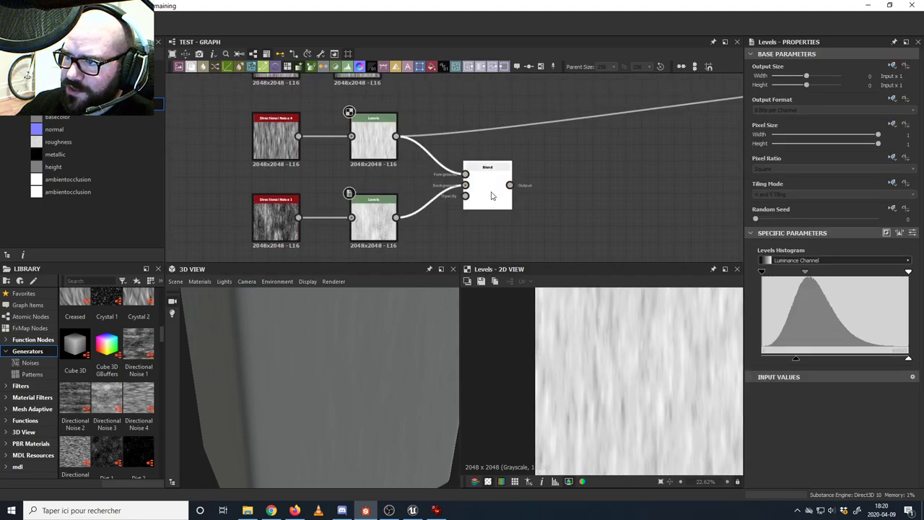
- Try Add (Linear Dodge) on the Blend node, and set its blending mode to Multiply
{"action": "left_click", "coordinate": [785, 281]}
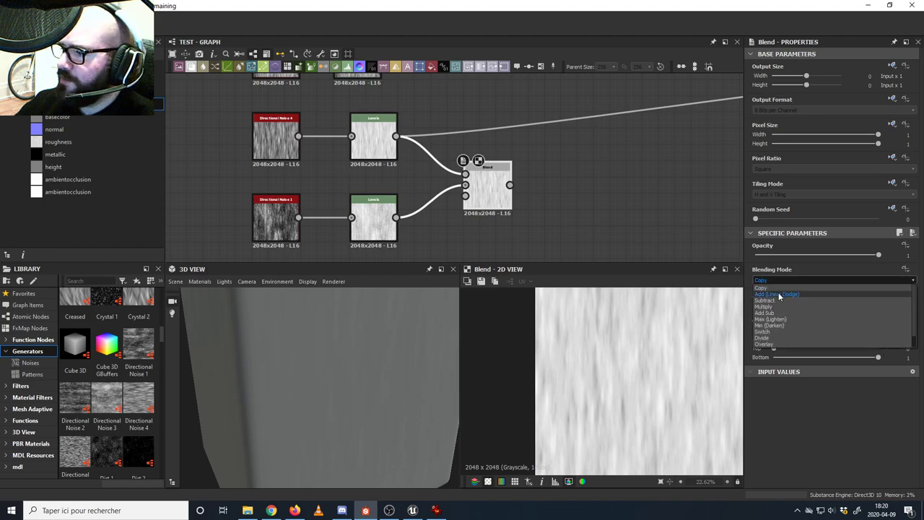
{"action": "left_click", "coordinate": [778, 294]}
{"action": "left_click", "coordinate": [770, 280]}
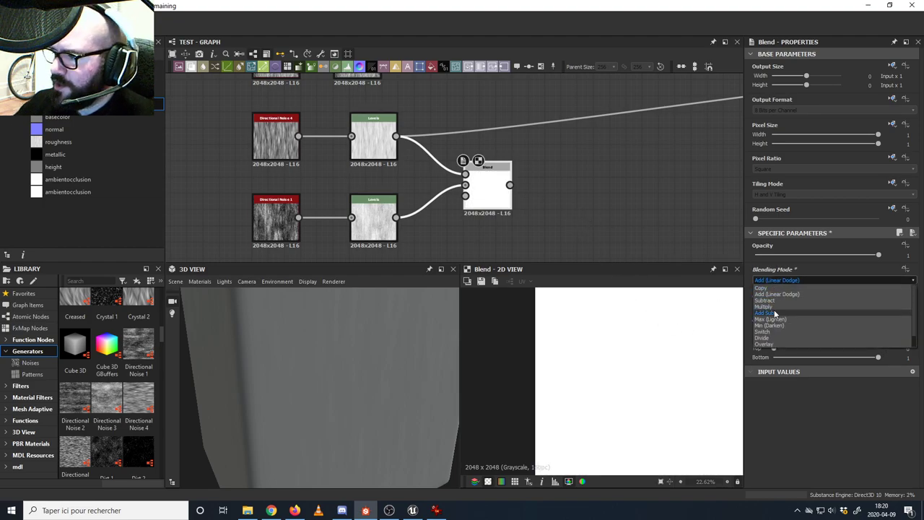
{"action": "left_click", "coordinate": [777, 311]}
{"action": "middle_click_drag", "start_coordinate": [589, 214], "coordinate": [538, 206]}
{"action": "scroll", "coordinate": [538, 206], "scroll_direction": "down", "scroll_amount": 3}
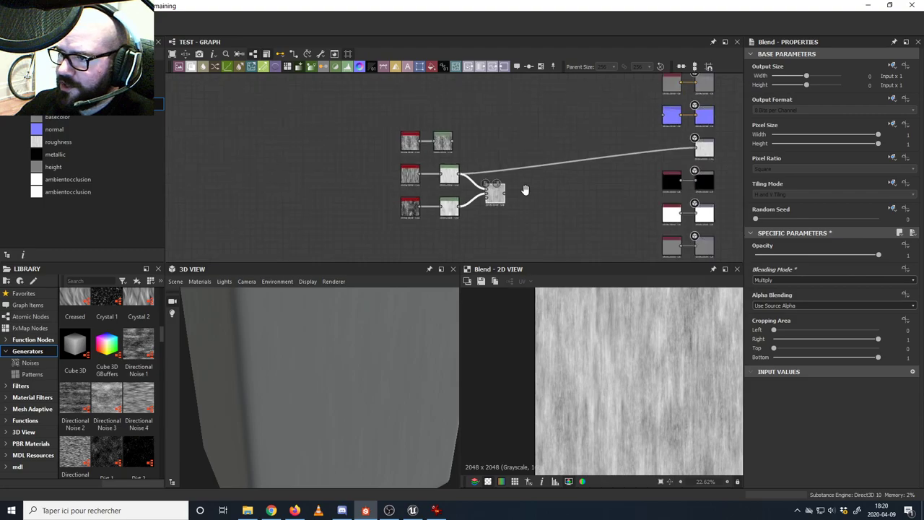
- Connect the Blend node to the Roughness output in place of the Levels node, and check the cube's surface
{"action": "scroll", "coordinate": [364, 392], "scroll_direction": "down", "scroll_amount": 3}
{"action": "left_click_drag", "start_coordinate": [373, 375], "coordinate": [390, 349]}
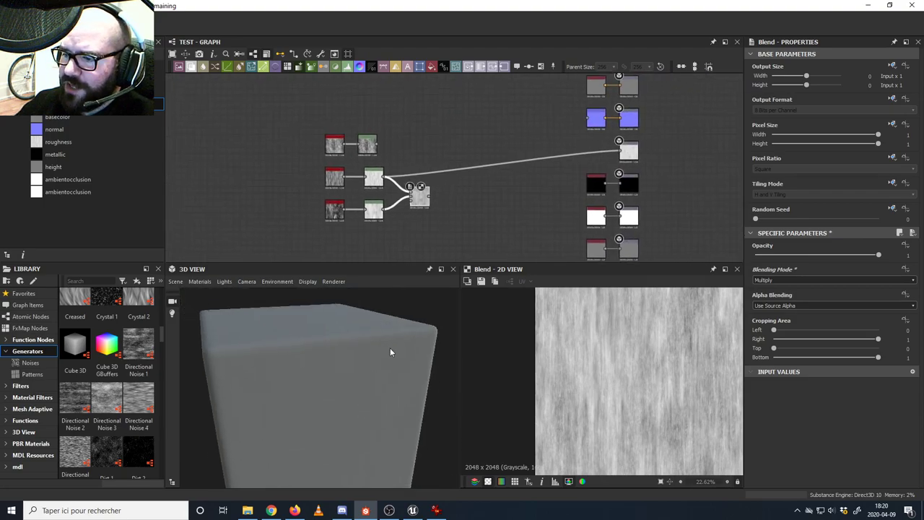
{"action": "left_click_drag", "start_coordinate": [429, 202], "coordinate": [619, 150]}
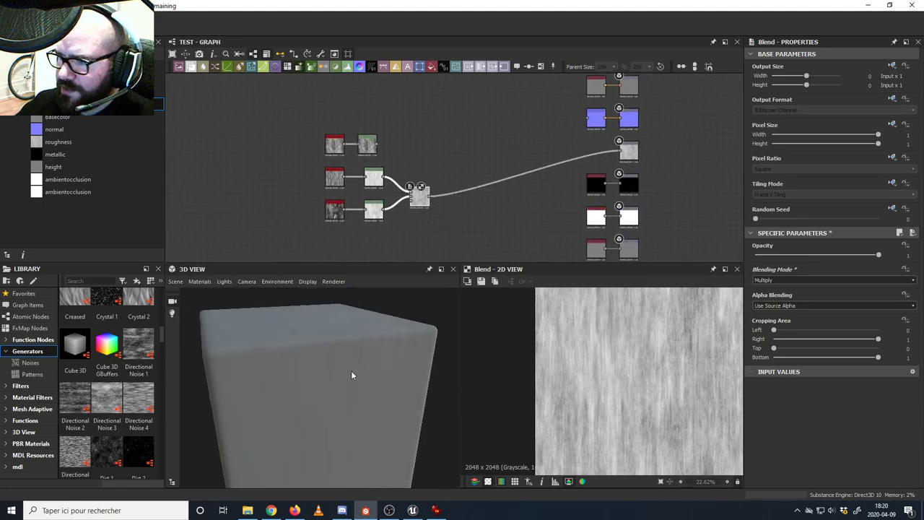
{"action": "left_click_drag", "start_coordinate": [352, 375], "coordinate": [356, 332]}
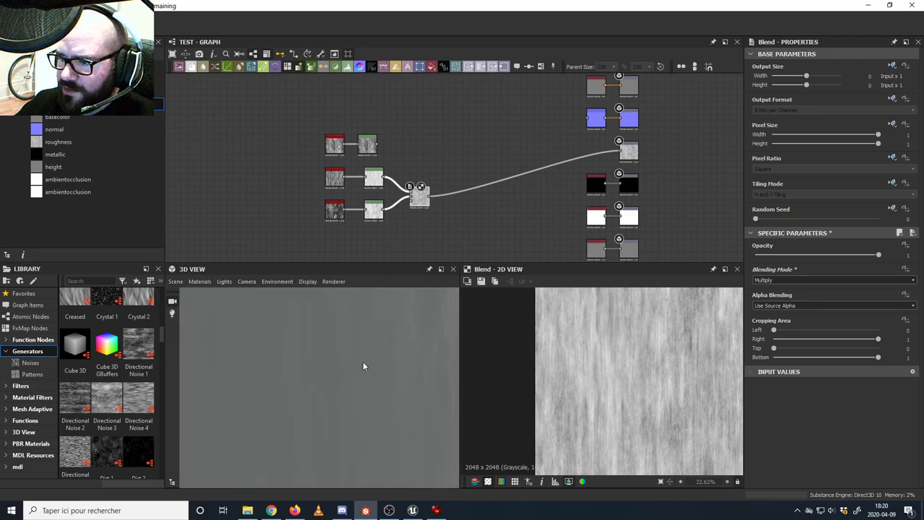
- Examine the cube's surface from several angles alongside the Directional Noise, Levels and Blend chain that feeds its roughness
{"action": "left_click_drag", "start_coordinate": [367, 377], "coordinate": [374, 351]}
{"action": "scroll", "coordinate": [376, 221], "scroll_direction": "up", "scroll_amount": 5}
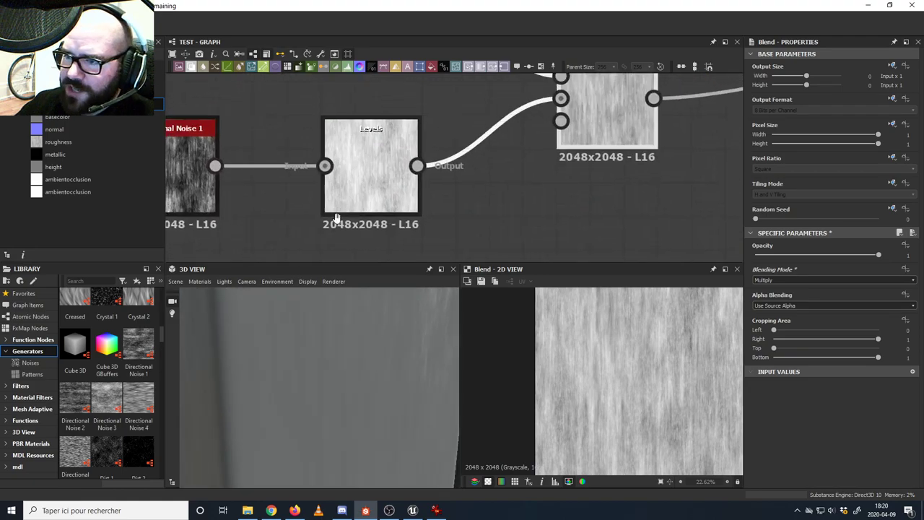
{"action": "middle_click_drag", "start_coordinate": [330, 226], "coordinate": [355, 258]}
{"action": "middle_click_drag", "start_coordinate": [340, 172], "coordinate": [343, 231]}
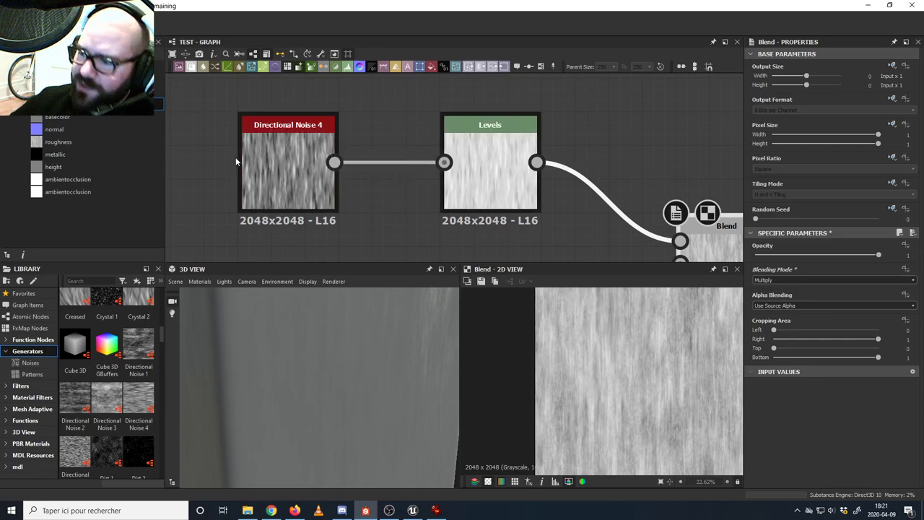
{"action": "scroll", "coordinate": [328, 359], "scroll_direction": "down", "scroll_amount": 5}
{"action": "mouse_move", "coordinate": [355, 387]}
{"action": "left_mouse_down"}
{"action": "mouse_move", "coordinate": [332, 357]}
{"action": "mouse_move", "coordinate": [352, 371]}
{"action": "left_mouse_up"}
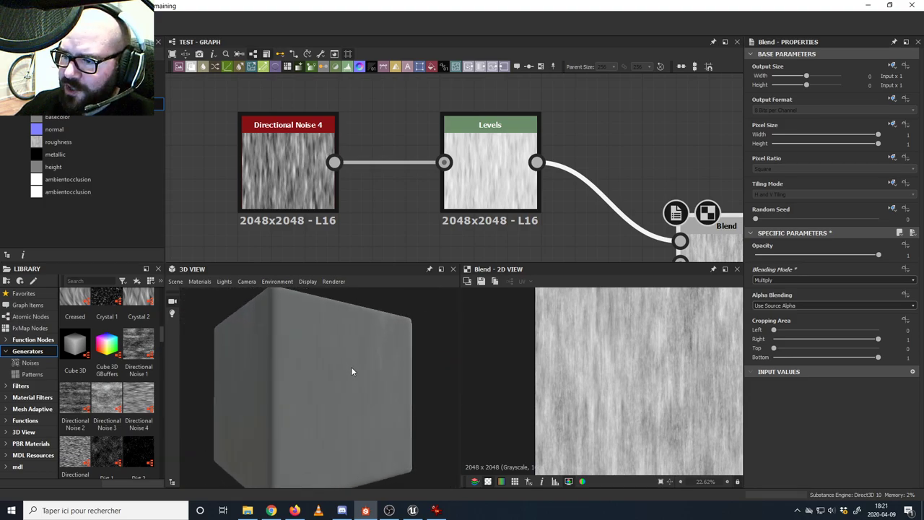
{"action": "middle_click_drag", "start_coordinate": [611, 253], "coordinate": [493, 173]}
{"action": "left_click_drag", "start_coordinate": [348, 338], "coordinate": [376, 347]}
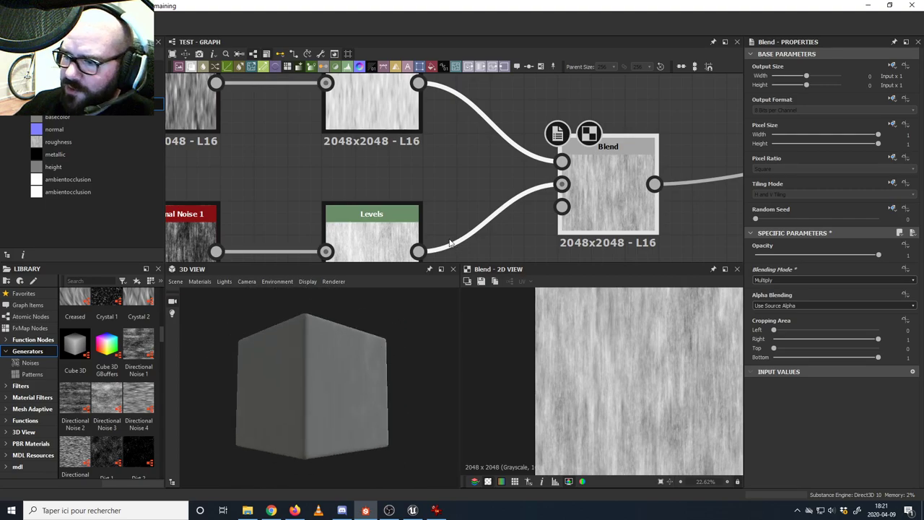
{"action": "scroll", "coordinate": [381, 211], "scroll_direction": "down", "scroll_amount": 6}
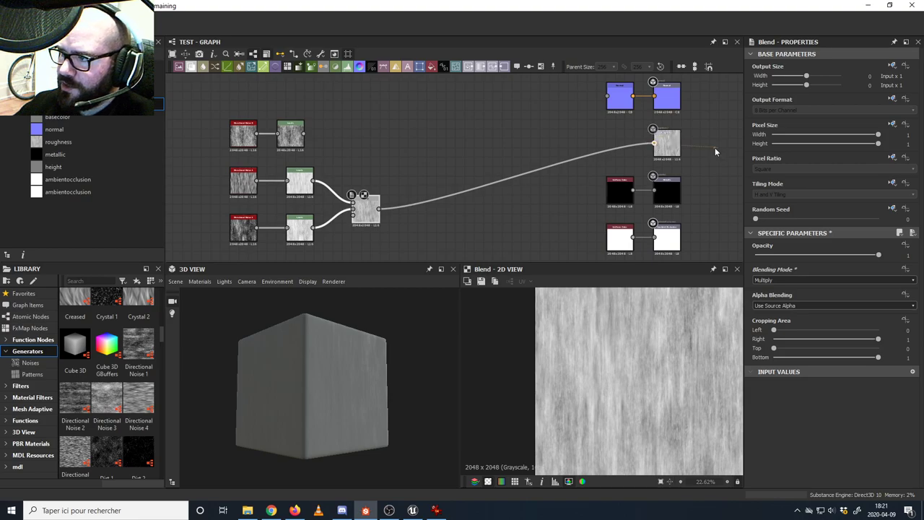
- Display the Roughness output in the 2D view and shift the Blend node slightly away from its Levels nodes
{"action": "double_click", "coordinate": [666, 143]}
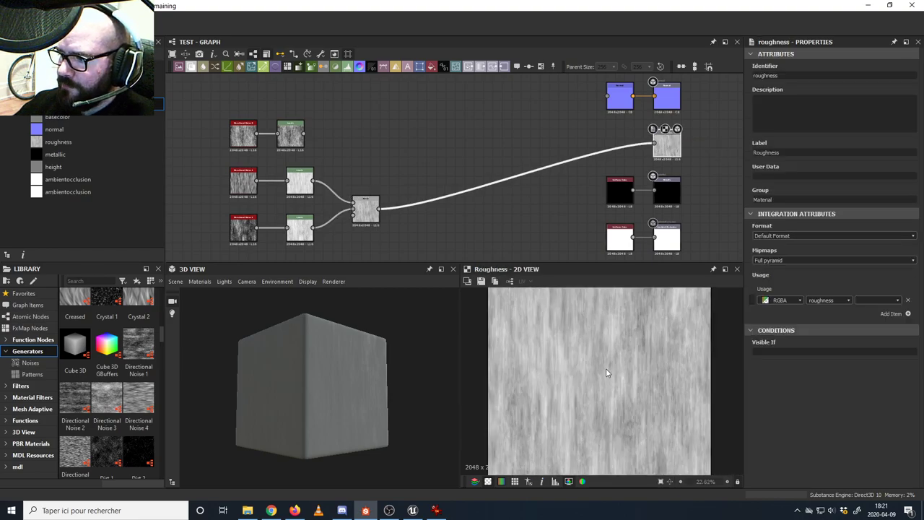
{"action": "scroll", "coordinate": [607, 374], "scroll_direction": "down", "scroll_amount": 1}
{"action": "middle_click_drag", "start_coordinate": [400, 210], "coordinate": [441, 204]}
{"action": "middle_click_drag", "start_coordinate": [371, 139], "coordinate": [362, 151]}
{"action": "left_click", "coordinate": [404, 219]}
{"action": "left_click_drag", "start_coordinate": [407, 217], "coordinate": [411, 217]}
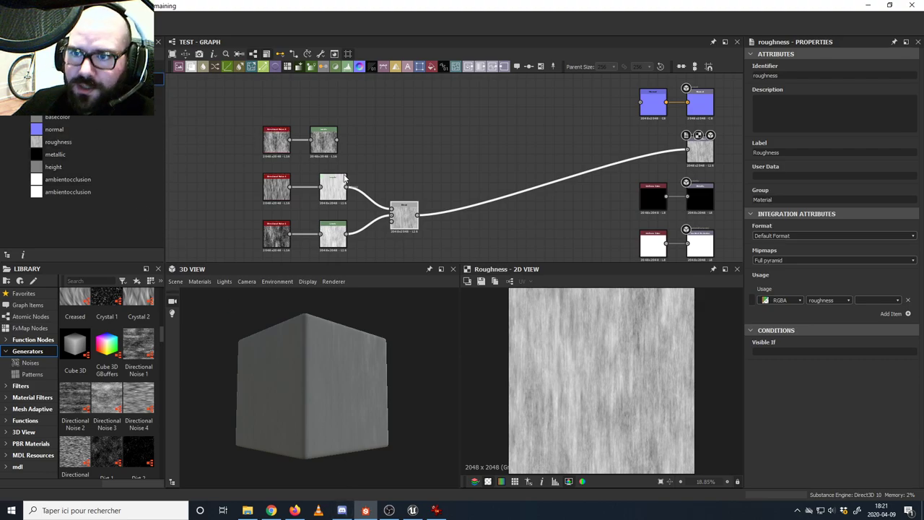
{"action": "mouse_move", "coordinate": [394, 213]}
{"action": "middle_mouse_down"}
{"action": "mouse_move", "coordinate": [384, 227]}
{"action": "mouse_move", "coordinate": [415, 228]}
{"action": "mouse_move", "coordinate": [411, 210]}
{"action": "middle_mouse_up"}
- Examine in the TSM_WoodCeiling_1 graph how the blended noises pass through separate Levels nodes to the normal and roughness outputs
{"action": "scroll", "coordinate": [383, 227], "scroll_direction": "up", "scroll_amount": 5}
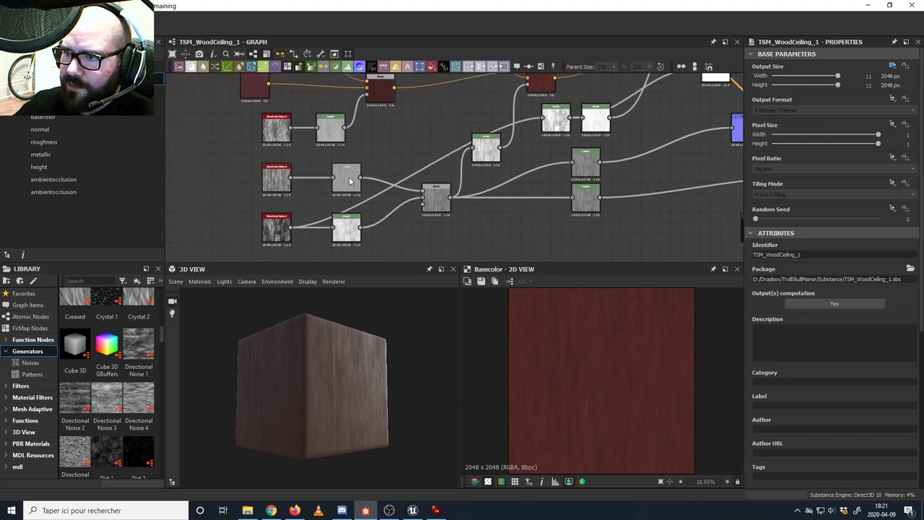
{"action": "middle_click_drag", "start_coordinate": [351, 144], "coordinate": [340, 160]}
{"action": "left_click", "coordinate": [340, 201]}
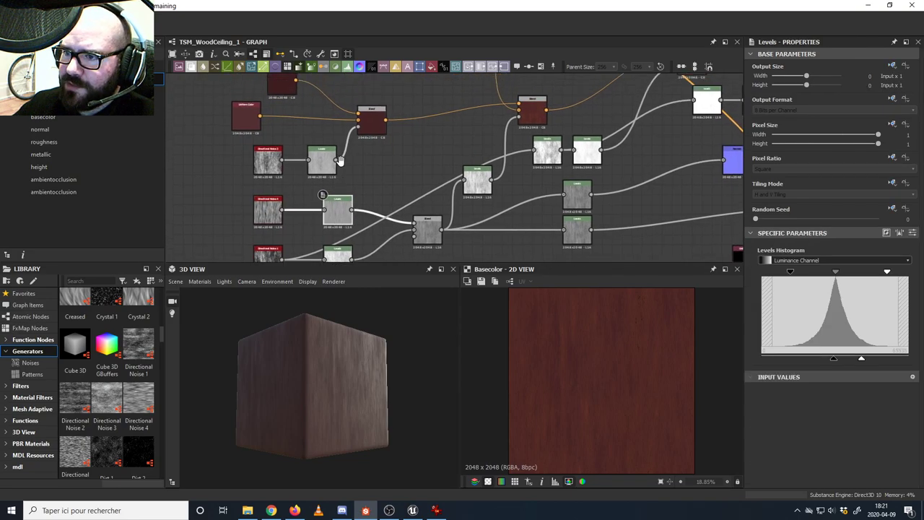
{"action": "middle_click_drag", "start_coordinate": [436, 154], "coordinate": [328, 153]}
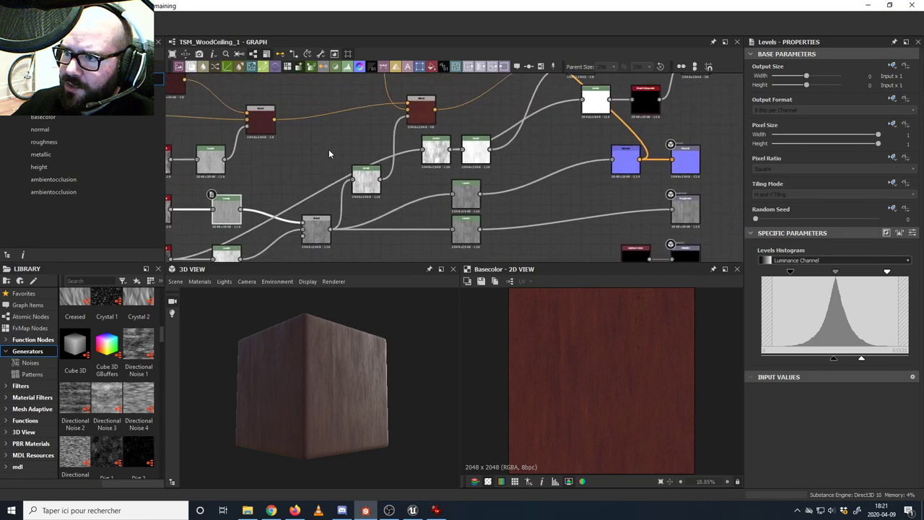
{"action": "mouse_move", "coordinate": [345, 201]}
{"action": "middle_mouse_down"}
{"action": "mouse_move", "coordinate": [343, 211]}
{"action": "mouse_move", "coordinate": [277, 195]}
{"action": "mouse_move", "coordinate": [355, 204]}
{"action": "middle_mouse_up"}
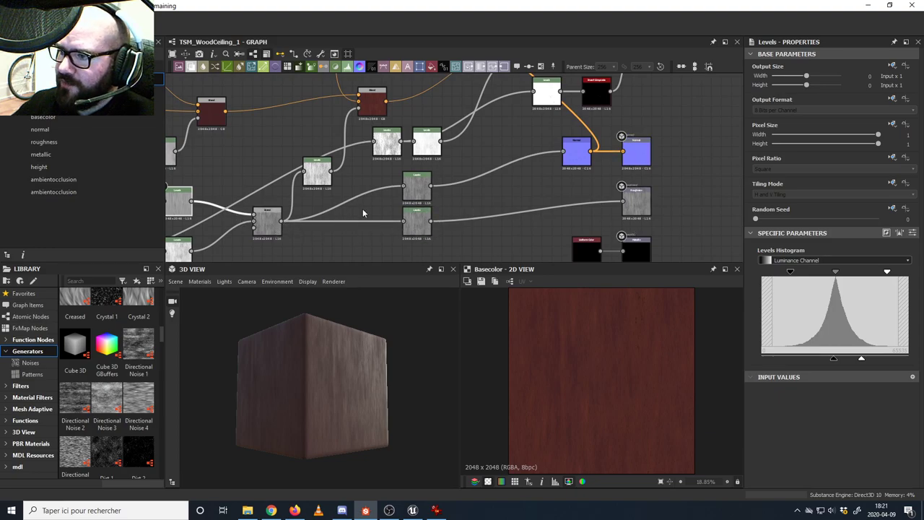
{"action": "middle_click_drag", "start_coordinate": [309, 228], "coordinate": [348, 212]}
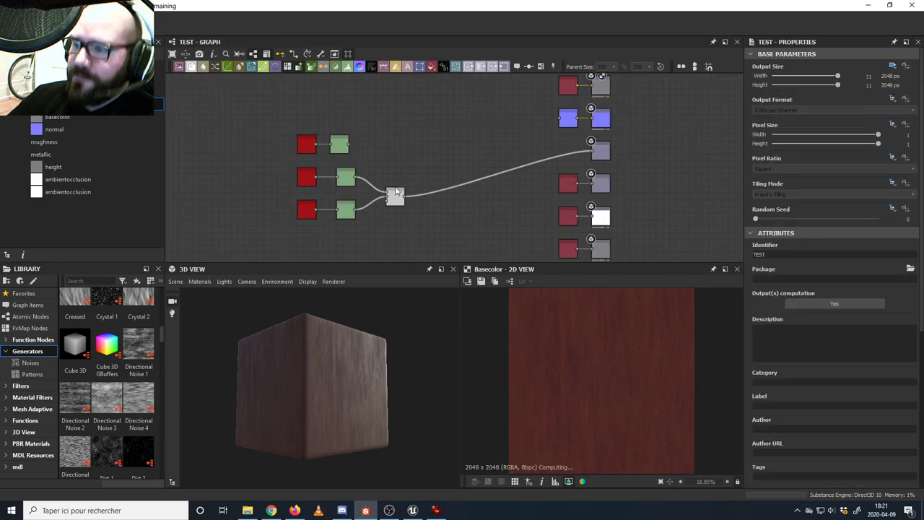
- Add two Levels nodes in the TEST graph, one near Normal and one near Roughness, and feed both from the Blend node
{"action": "middle_click_drag", "start_coordinate": [422, 194], "coordinate": [391, 195]}
{"action": "scroll", "coordinate": [441, 185], "scroll_direction": "up", "scroll_amount": 2}
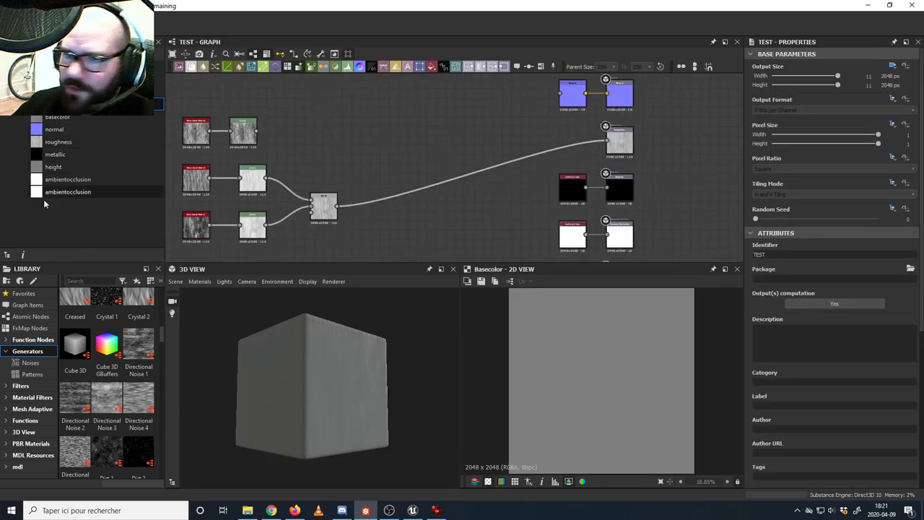
{"action": "left_click_drag", "start_coordinate": [348, 67], "coordinate": [497, 112]}
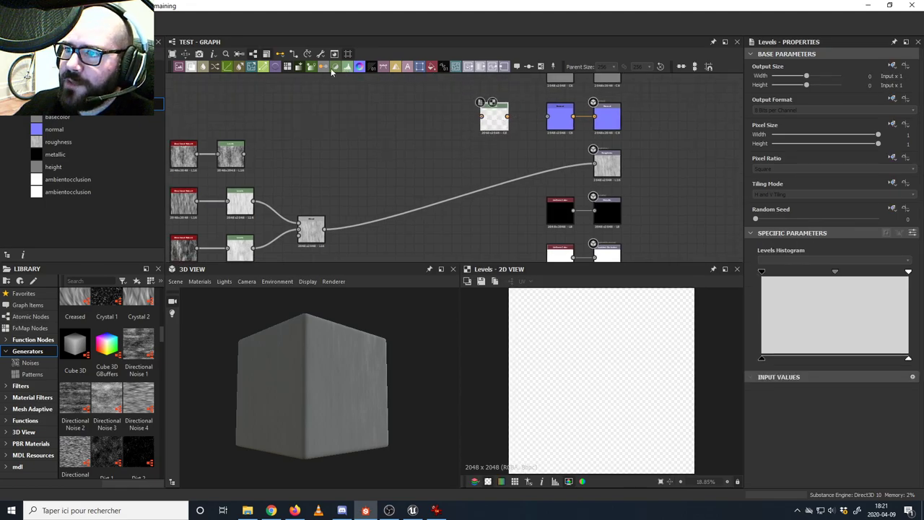
{"action": "left_click_drag", "start_coordinate": [351, 72], "coordinate": [494, 173]}
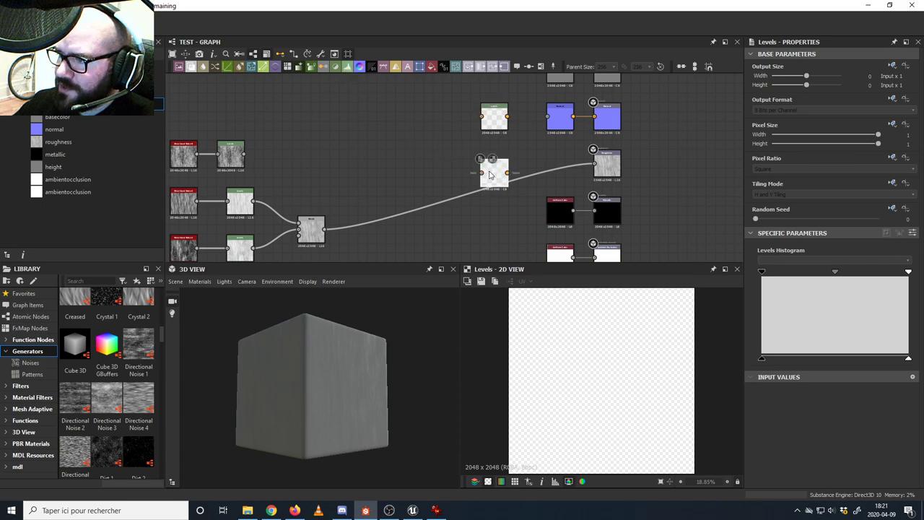
{"action": "left_click_drag", "start_coordinate": [324, 230], "coordinate": [481, 173]}
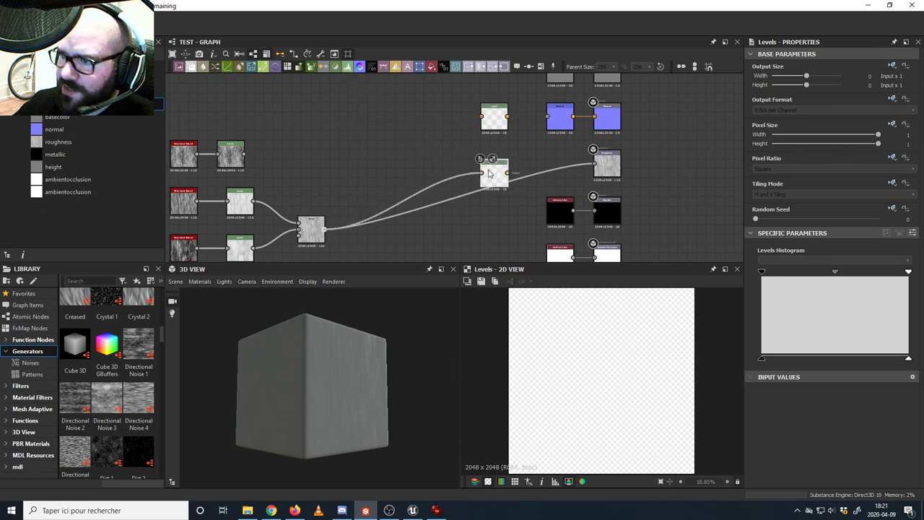
{"action": "left_click_drag", "start_coordinate": [324, 229], "coordinate": [482, 120]}
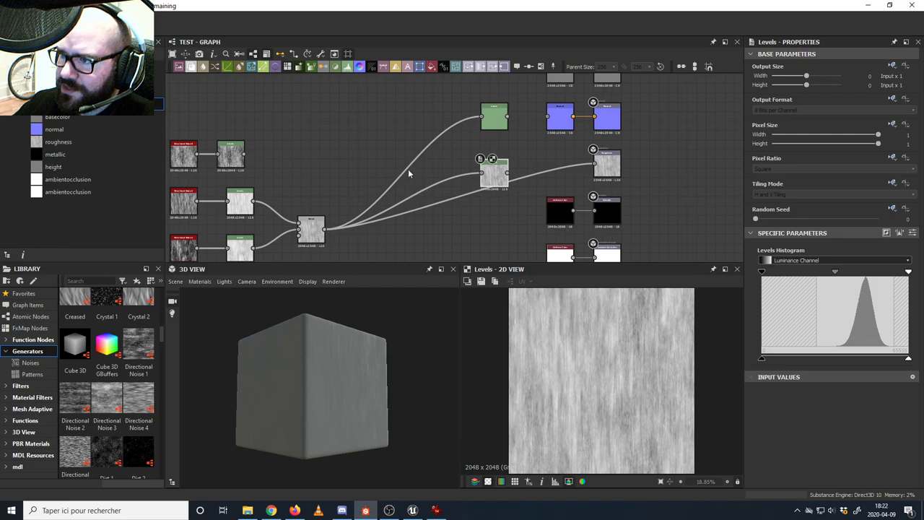
- Connect the upper Levels node to the Normal node and the lower one to the Roughness output, aligning it with that output
{"action": "left_click", "coordinate": [492, 131]}
{"action": "left_click", "coordinate": [493, 177]}
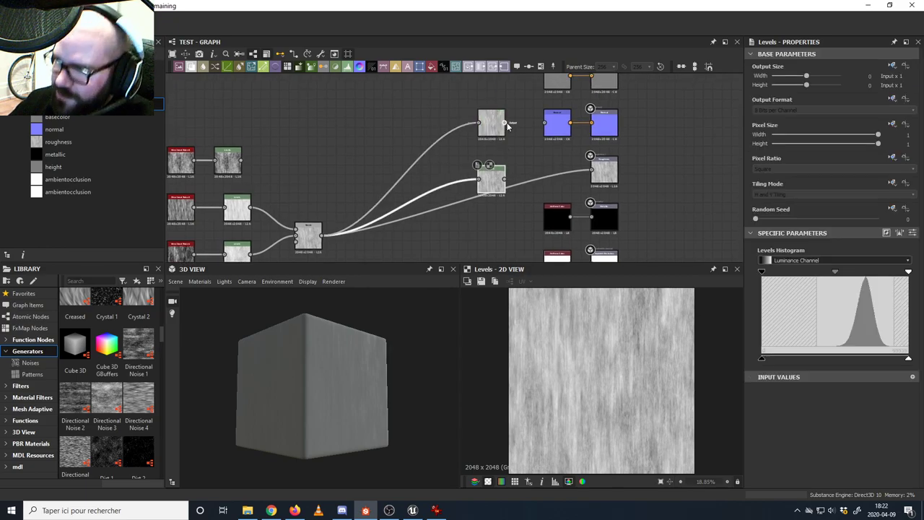
{"action": "left_click_drag", "start_coordinate": [505, 123], "coordinate": [545, 123]}
{"action": "left_click_drag", "start_coordinate": [505, 179], "coordinate": [591, 171]}
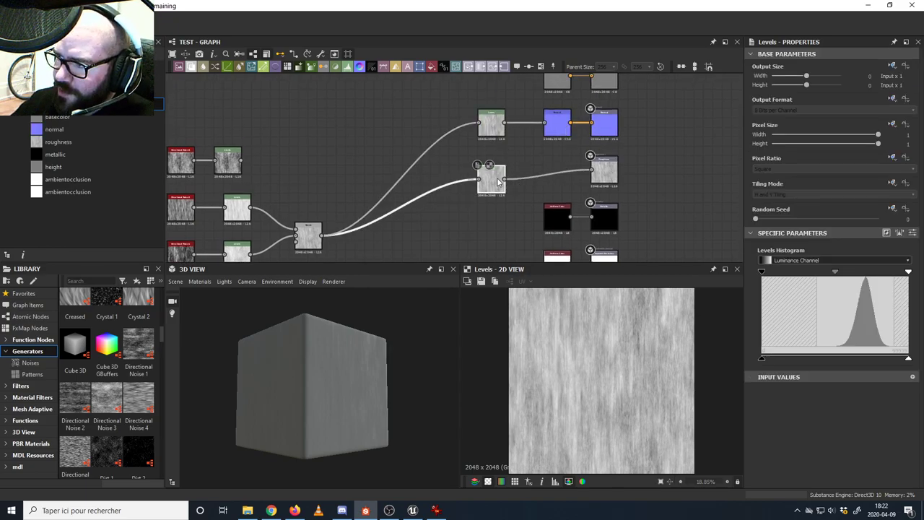
{"action": "mouse_move", "coordinate": [495, 185]}
{"action": "left_mouse_down"}
{"action": "mouse_move", "coordinate": [503, 177]}
{"action": "mouse_move", "coordinate": [494, 176]}
{"action": "left_mouse_up"}
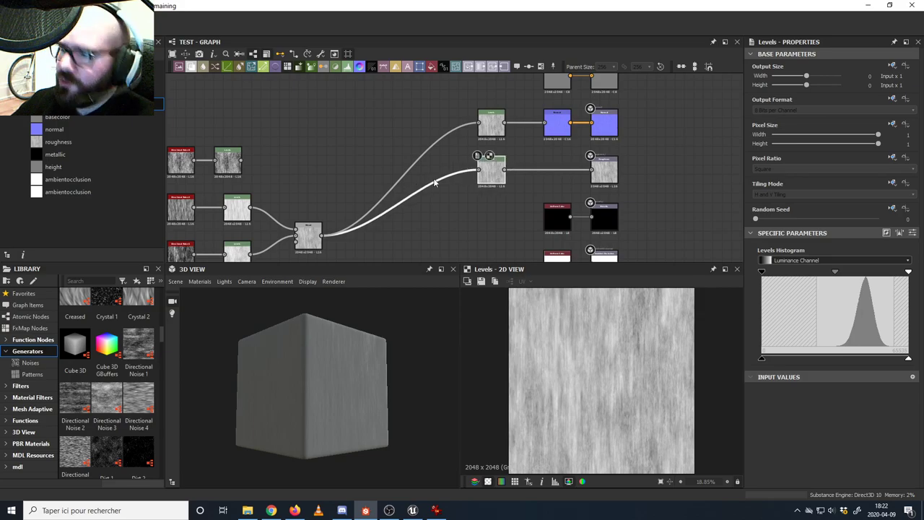
- Inspect the cube's relief up close, and try reducing the Normal node's intensity to 0.9
{"action": "left_click_drag", "start_coordinate": [355, 394], "coordinate": [347, 364]}
{"action": "scroll", "coordinate": [338, 383], "scroll_direction": "up", "scroll_amount": 5}
{"action": "left_click", "coordinate": [557, 122]}
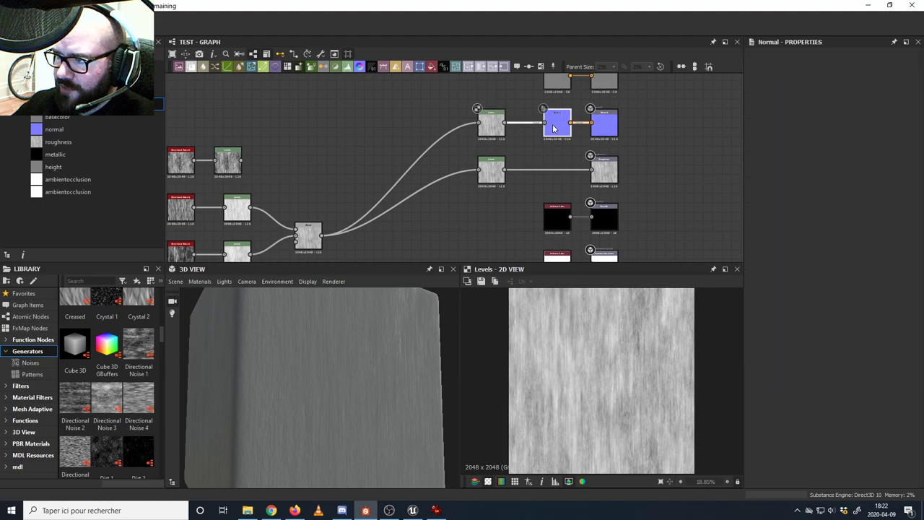
{"action": "left_click", "coordinate": [819, 283]}
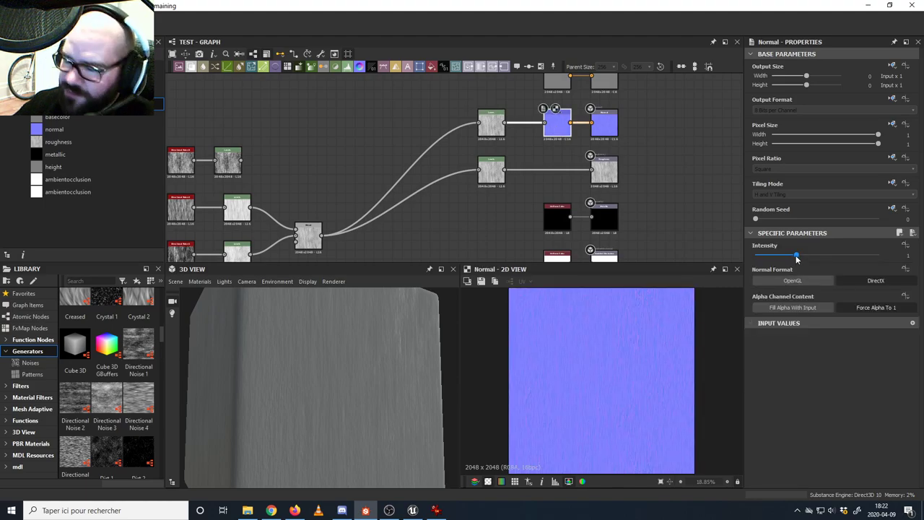
{"action": "left_click_drag", "start_coordinate": [797, 257], "coordinate": [690, 250]}
{"action": "left_click_drag", "start_coordinate": [756, 256], "coordinate": [793, 258]}
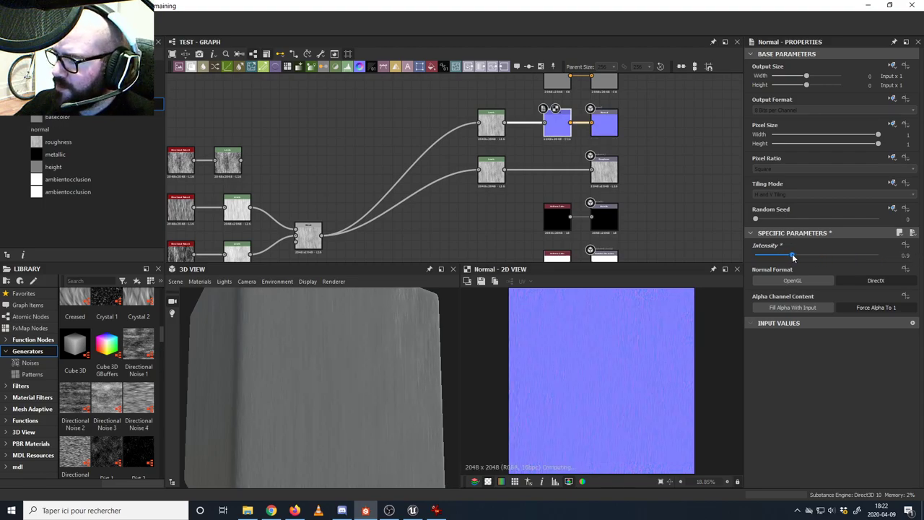
- Try an intensity of 0.1 on the Normal node, and set it back to 1
{"action": "left_click", "coordinate": [908, 255]}
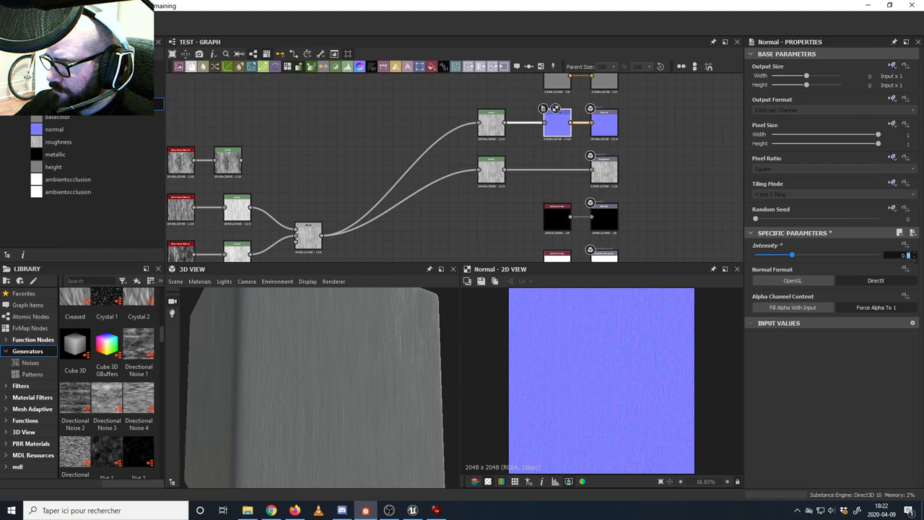
{"action": "type", "text": "0.1"}
{"action": "key", "text": "Return"}
{"action": "middle_click_drag", "start_coordinate": [564, 197], "coordinate": [584, 198]}
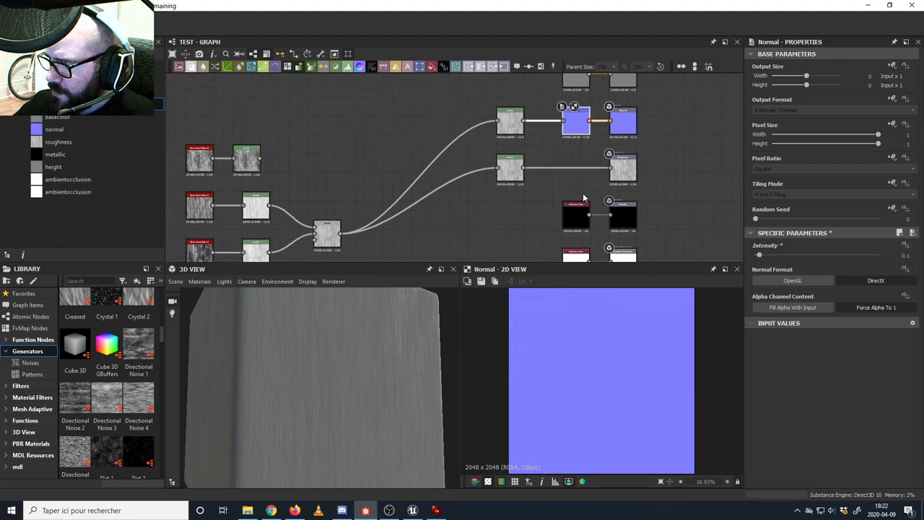
{"action": "left_click", "coordinate": [904, 255]}
{"action": "type", "text": "1"}
{"action": "key", "text": "Return"}
{"action": "middle_click_drag", "start_coordinate": [538, 185], "coordinate": [534, 191]}
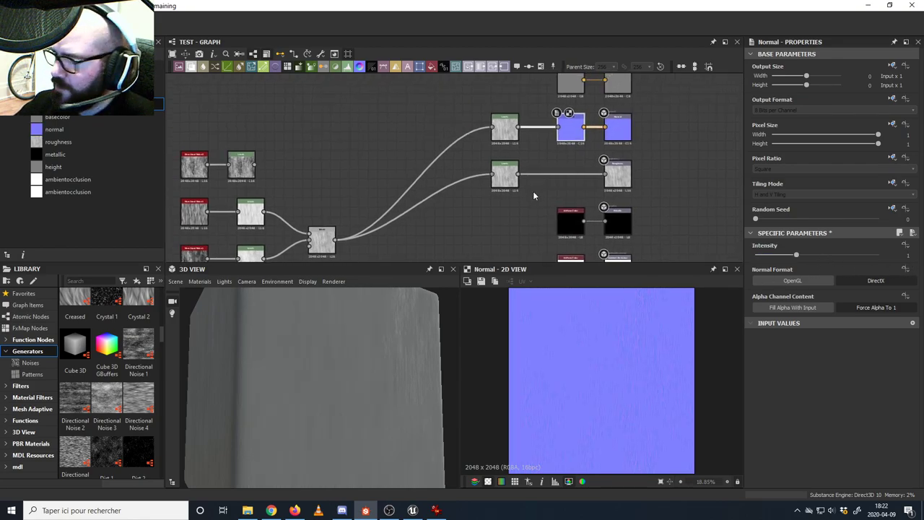
- Try narrowing the output range of the Levels node feeding Normal from both ends, and check the cube's surface up close
{"action": "double_click", "coordinate": [505, 127]}
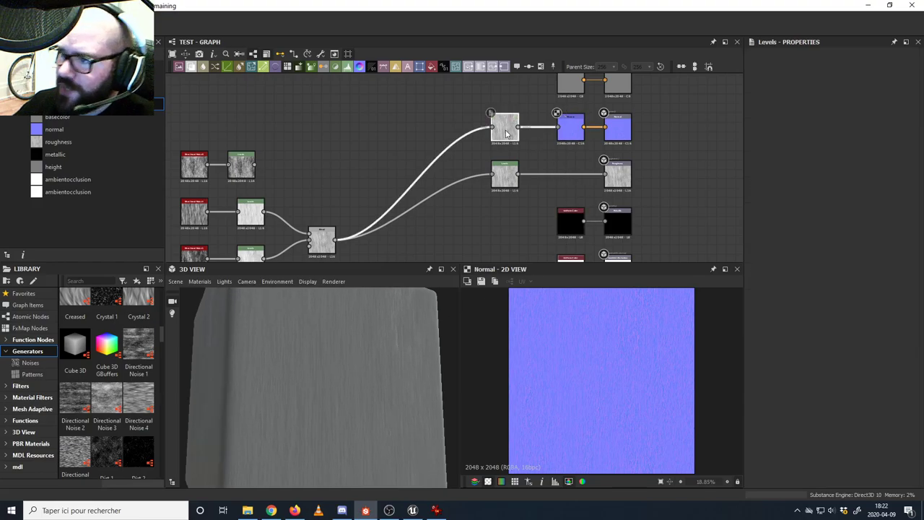
{"action": "scroll", "coordinate": [388, 353], "scroll_direction": "down", "scroll_amount": 5}
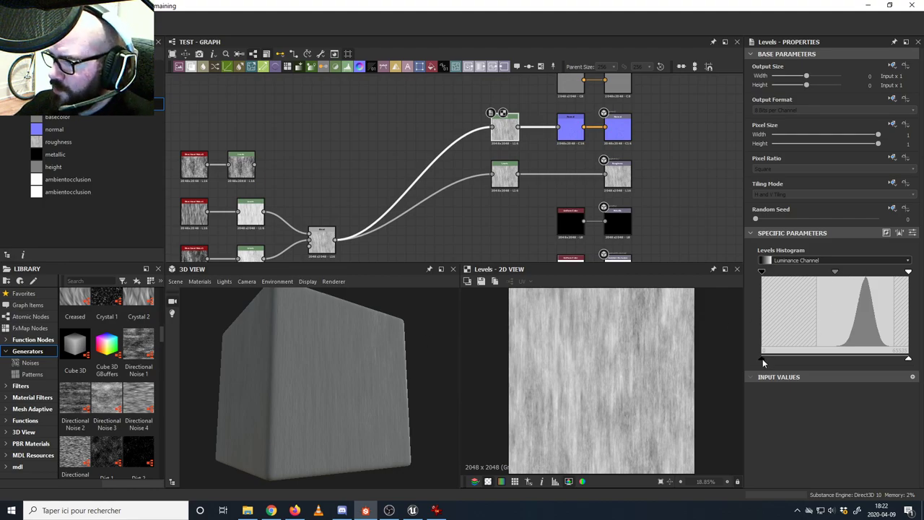
{"action": "left_click_drag", "start_coordinate": [764, 359], "coordinate": [812, 358]}
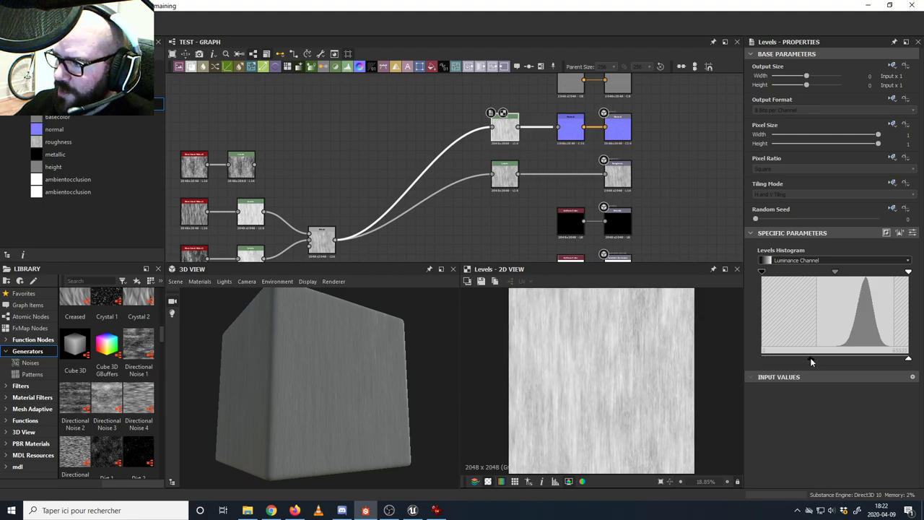
{"action": "left_click_drag", "start_coordinate": [909, 359], "coordinate": [872, 359]}
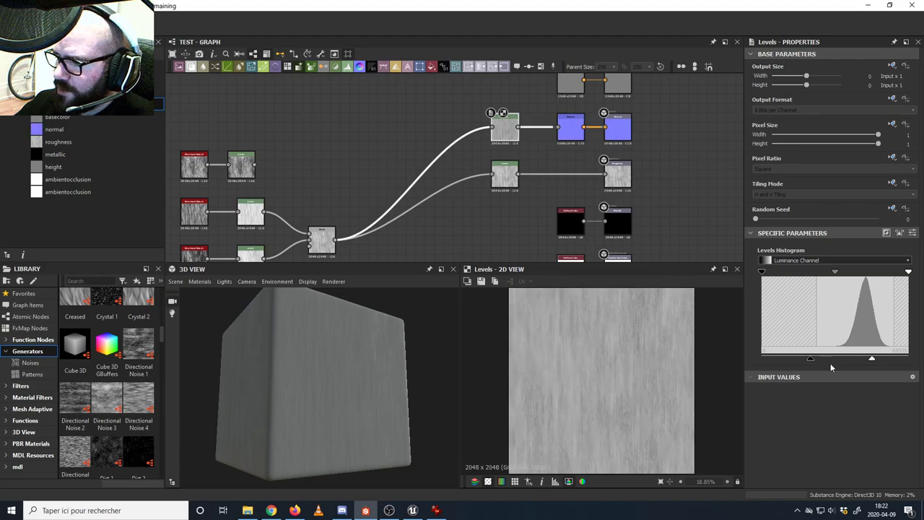
{"action": "left_click_drag", "start_coordinate": [811, 359], "coordinate": [815, 360]}
{"action": "mouse_move", "coordinate": [324, 387]}
{"action": "left_mouse_down"}
{"action": "mouse_move", "coordinate": [312, 387]}
{"action": "mouse_move", "coordinate": [343, 395]}
{"action": "mouse_move", "coordinate": [333, 391]}
{"action": "left_mouse_up"}
{"action": "scroll", "coordinate": [332, 390], "scroll_direction": "up", "scroll_amount": 5}
{"action": "scroll", "coordinate": [333, 394], "scroll_direction": "up", "scroll_amount": 2}
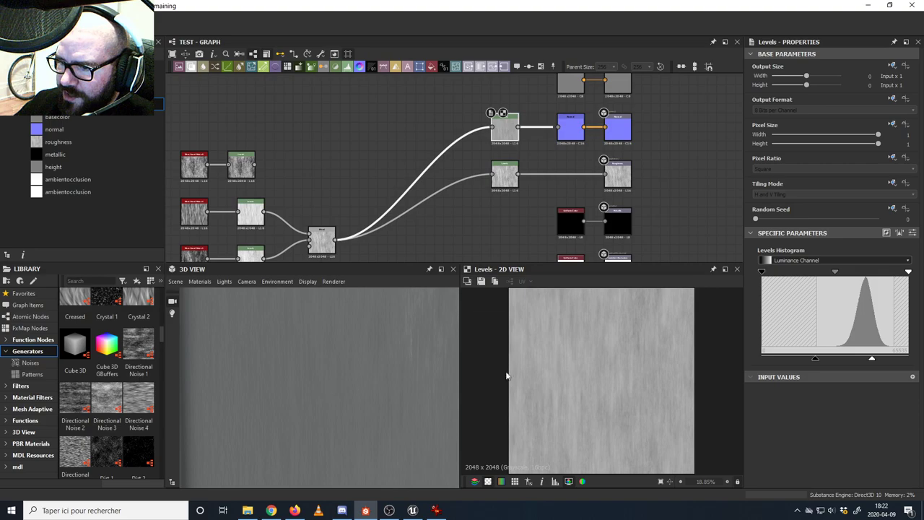
- Restore the full output range on the Levels node feeding Normal, and inspect the cube's relief near and far
{"action": "left_click_drag", "start_coordinate": [815, 359], "coordinate": [737, 358]}
{"action": "left_click_drag", "start_coordinate": [871, 359], "coordinate": [915, 358]}
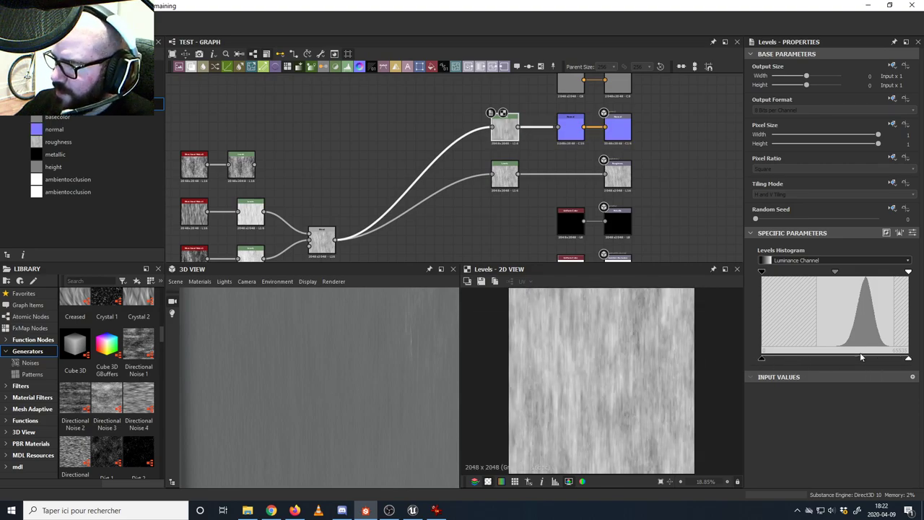
{"action": "mouse_move", "coordinate": [325, 372]}
{"action": "left_mouse_down"}
{"action": "mouse_move", "coordinate": [351, 370]}
{"action": "mouse_move", "coordinate": [330, 363]}
{"action": "left_mouse_up"}
{"action": "scroll", "coordinate": [337, 382], "scroll_direction": "down", "scroll_amount": 5}
{"action": "scroll", "coordinate": [333, 367], "scroll_direction": "up", "scroll_amount": 5}
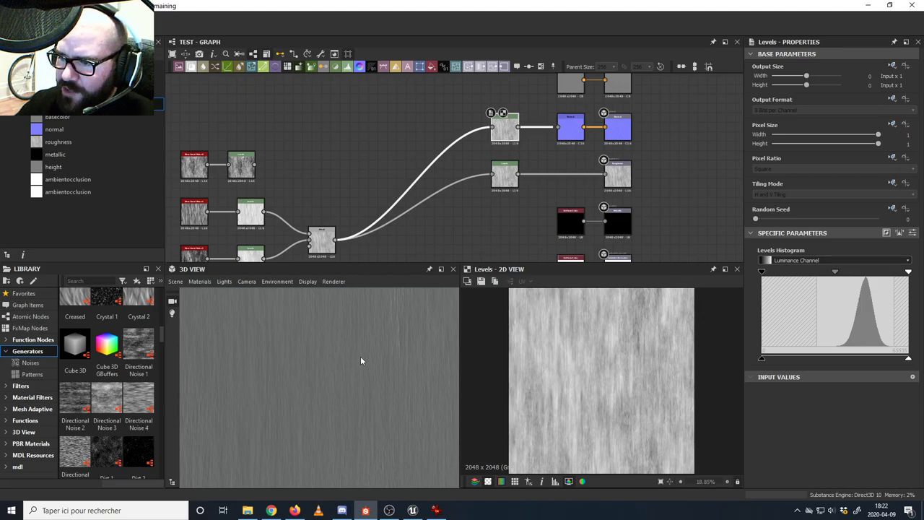
{"action": "scroll", "coordinate": [360, 356], "scroll_direction": "down", "scroll_amount": 4}
{"action": "left_click_drag", "start_coordinate": [360, 356], "coordinate": [417, 358]}
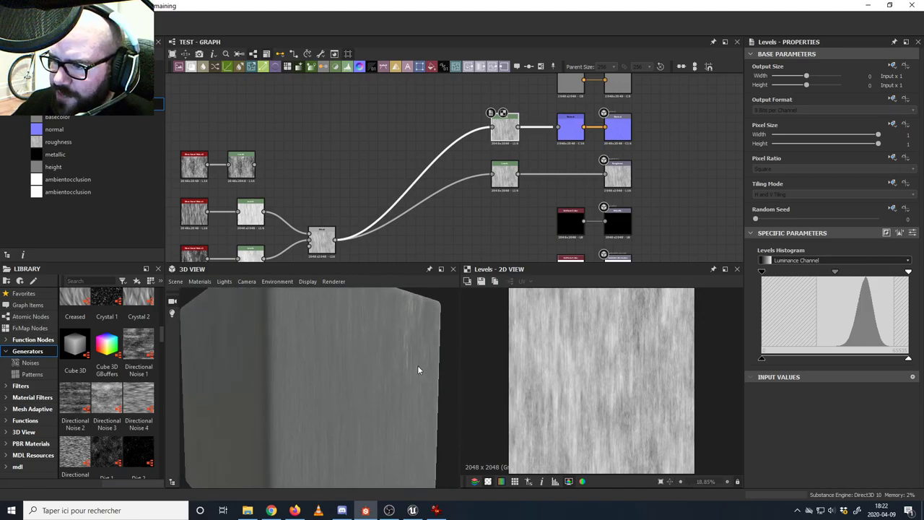
{"action": "middle_click_drag", "start_coordinate": [515, 182], "coordinate": [541, 176]}
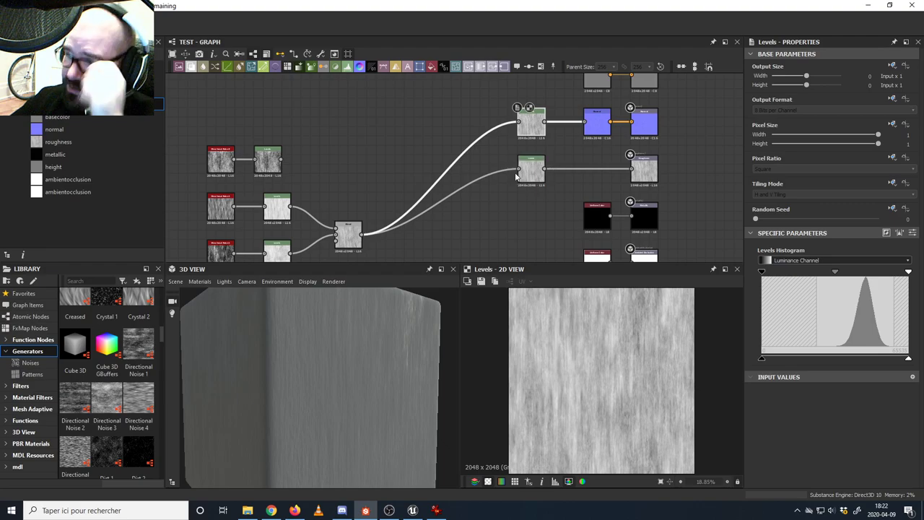
- Try raising the input black point of the Levels node feeding Roughness, check the cube's reflections, and restore the black point
{"action": "left_click", "coordinate": [519, 172]}
{"action": "left_click_drag", "start_coordinate": [405, 322], "coordinate": [388, 343]}
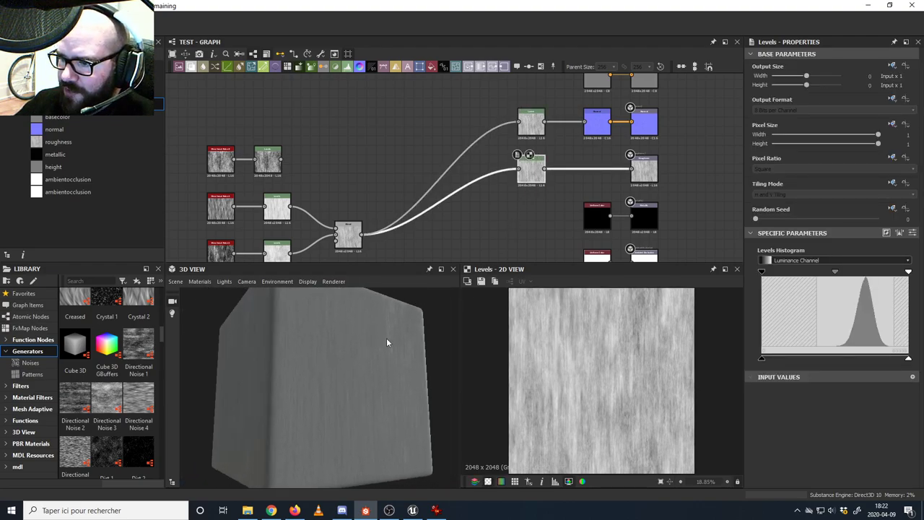
{"action": "left_click_drag", "start_coordinate": [761, 272], "coordinate": [831, 284]}
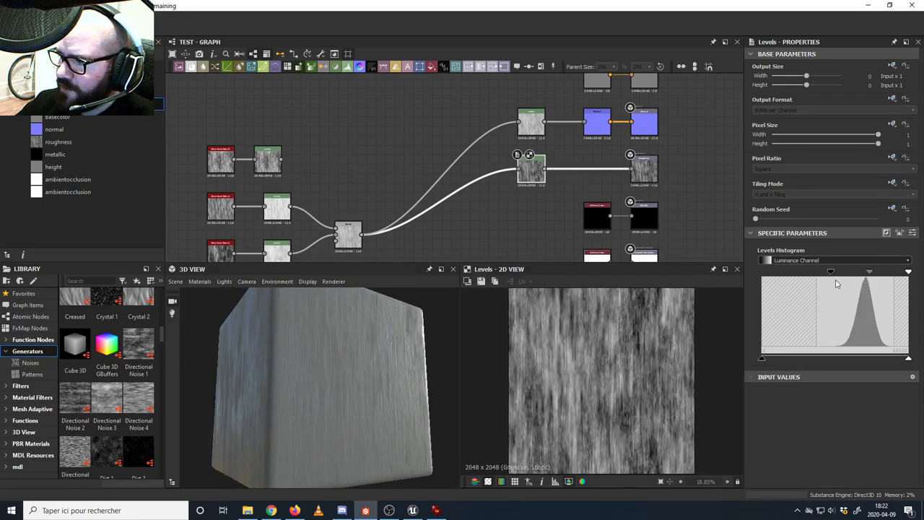
{"action": "left_click_drag", "start_coordinate": [414, 351], "coordinate": [618, 313]}
{"action": "left_click_drag", "start_coordinate": [830, 273], "coordinate": [729, 275]}
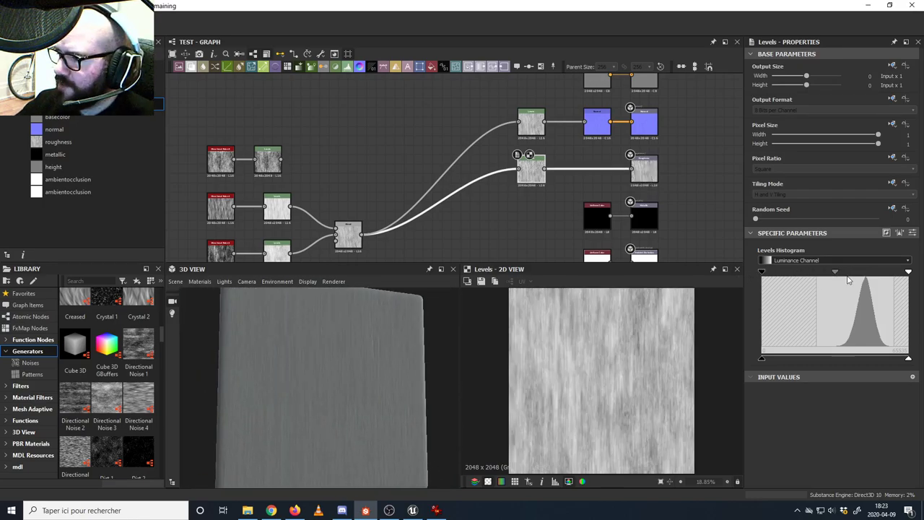
- Darken the midtones of the Levels node feeding Roughness strongly, inspect the cube up close, and ease them back to slightly darker than neutral
{"action": "left_click_drag", "start_coordinate": [835, 272], "coordinate": [885, 279]}
{"action": "left_click_drag", "start_coordinate": [355, 354], "coordinate": [406, 371]}
{"action": "scroll", "coordinate": [403, 360], "scroll_direction": "up", "scroll_amount": 3}
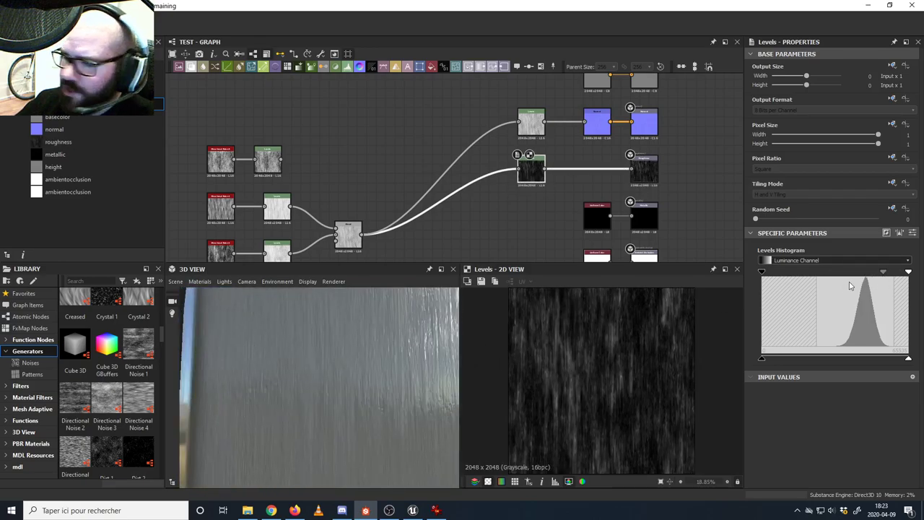
{"action": "left_click_drag", "start_coordinate": [882, 274], "coordinate": [841, 274]}
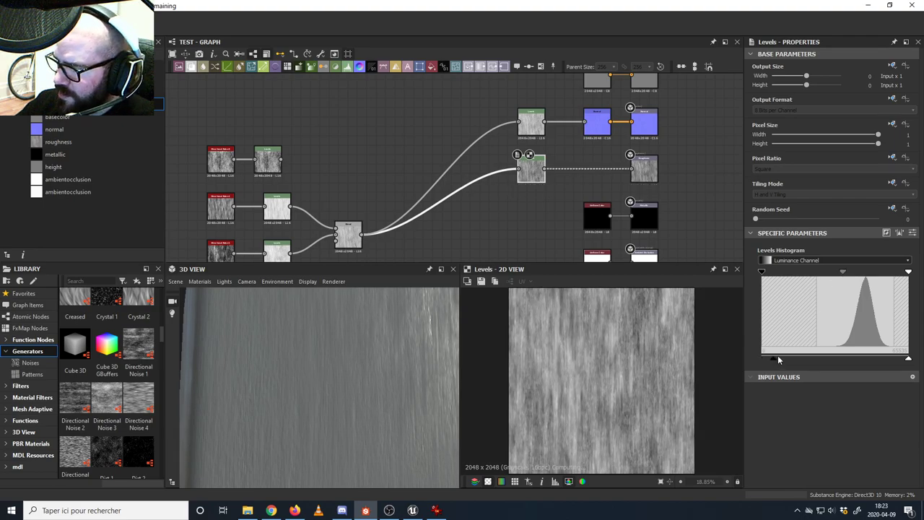
- Try lowering the output white point of the Levels node feeding Roughness, and compare the cube's gloss with the reference photo Wood_Ceiling_1.jpg
{"action": "left_click_drag", "start_coordinate": [908, 359], "coordinate": [859, 359]}
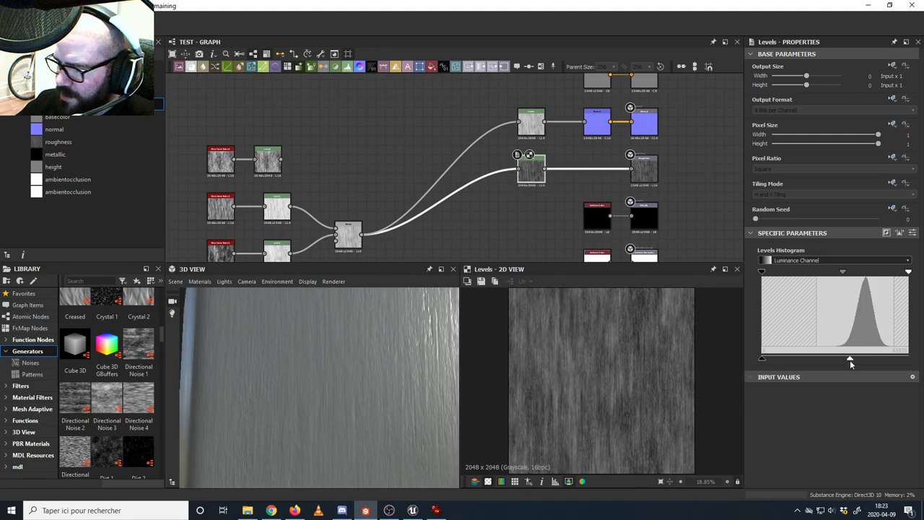
{"action": "scroll", "coordinate": [391, 357], "scroll_direction": "down", "scroll_amount": 6}
{"action": "left_click_drag", "start_coordinate": [390, 358], "coordinate": [367, 372]}
{"action": "scroll", "coordinate": [363, 369], "scroll_direction": "up", "scroll_amount": 5}
{"action": "scroll", "coordinate": [322, 357], "scroll_direction": "down", "scroll_amount": 5}
{"action": "scroll", "coordinate": [366, 373], "scroll_direction": "up", "scroll_amount": 5}
{"action": "left_click", "coordinate": [436, 511]}
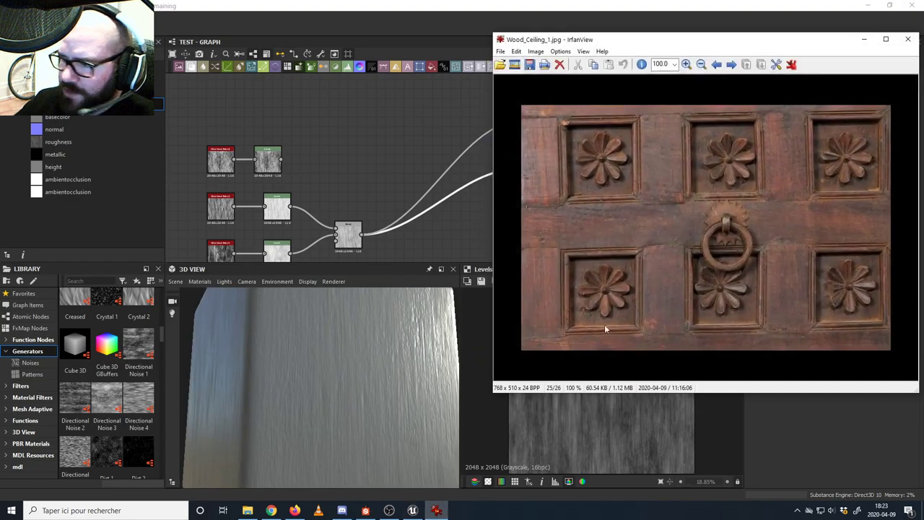
{"action": "left_click", "coordinate": [864, 39]}
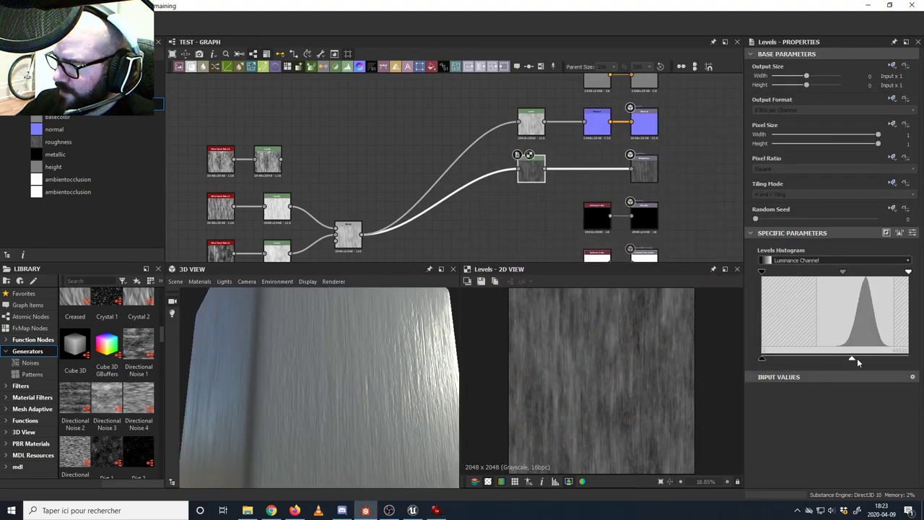
- Narrow the roughness Levels node's output range with a near-full white point and a raised black point, and check the cube's surface
{"action": "left_click_drag", "start_coordinate": [858, 360], "coordinate": [898, 360]}
{"action": "left_click_drag", "start_coordinate": [763, 359], "coordinate": [796, 355]}
{"action": "scroll", "coordinate": [415, 376], "scroll_direction": "down", "scroll_amount": 5}
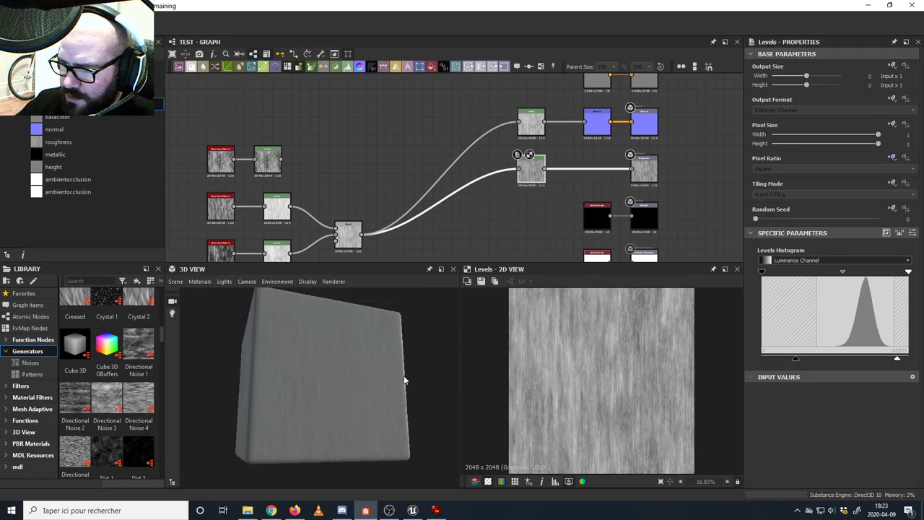
{"action": "mouse_move", "coordinate": [404, 378]}
{"action": "left_mouse_down"}
{"action": "mouse_move", "coordinate": [435, 372]}
{"action": "mouse_move", "coordinate": [424, 406]}
{"action": "mouse_move", "coordinate": [341, 448]}
{"action": "mouse_move", "coordinate": [407, 377]}
{"action": "mouse_move", "coordinate": [423, 384]}
{"action": "mouse_move", "coordinate": [405, 393]}
{"action": "left_mouse_up"}
{"action": "scroll", "coordinate": [419, 383], "scroll_direction": "up", "scroll_amount": 3}
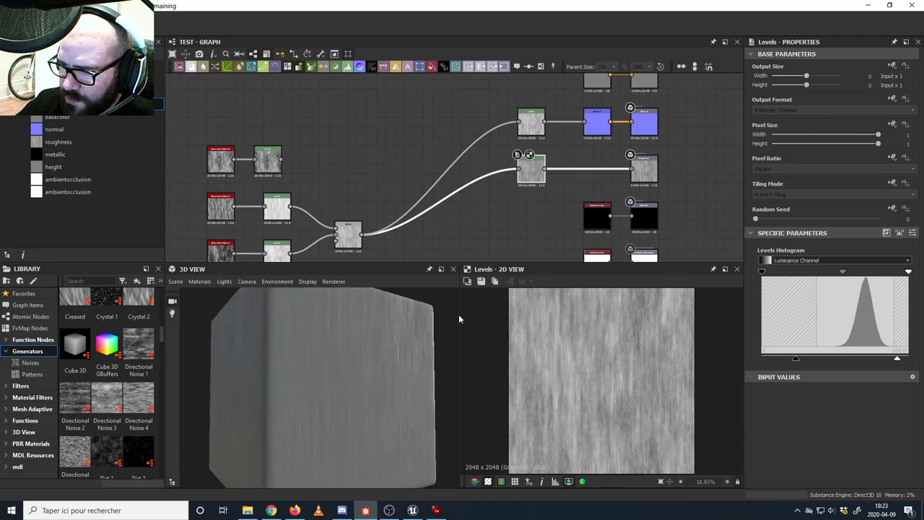
- Review the noise, Levels and Blend chain in the graph, and examine the cube's surface for roughness and relief
{"action": "middle_click_drag", "start_coordinate": [478, 205], "coordinate": [489, 222]}
{"action": "scroll", "coordinate": [413, 195], "scroll_direction": "down", "scroll_amount": 1}
{"action": "middle_click_drag", "start_coordinate": [412, 194], "coordinate": [472, 160]}
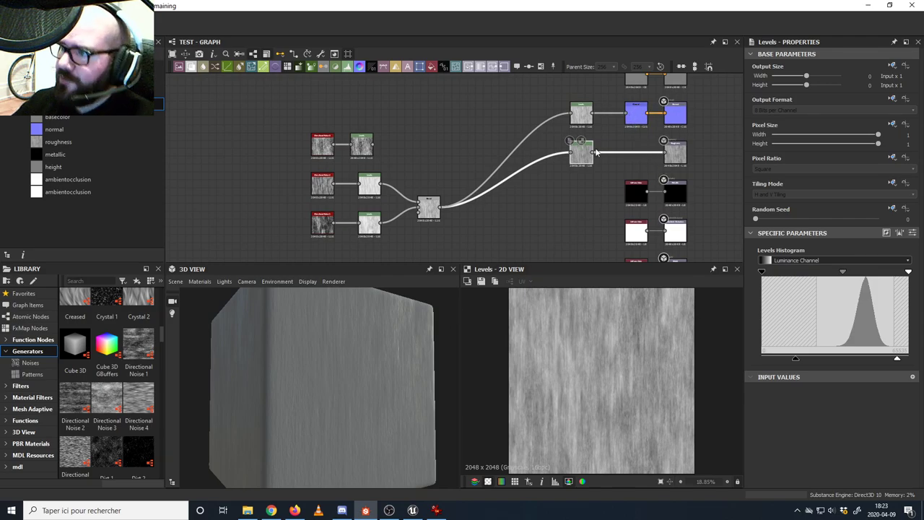
{"action": "left_click_drag", "start_coordinate": [394, 346], "coordinate": [395, 343]}
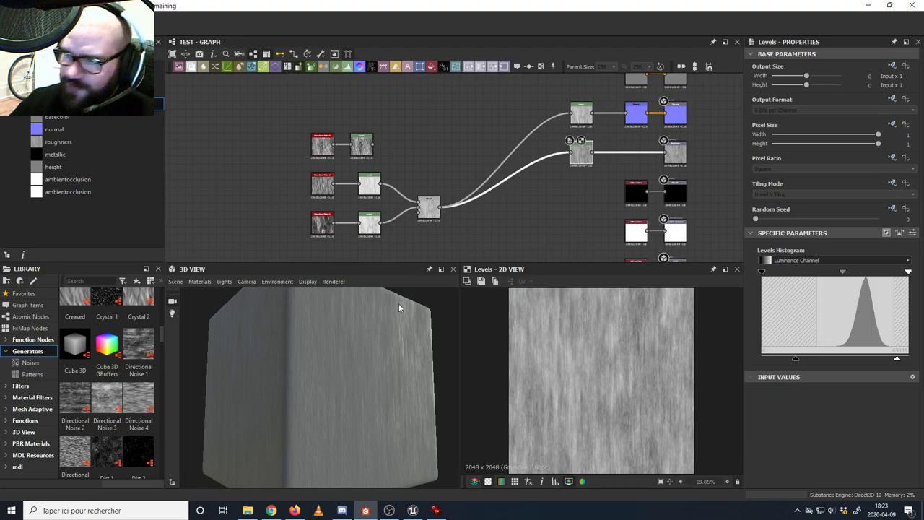
{"action": "middle_click_drag", "start_coordinate": [448, 184], "coordinate": [402, 155]}
{"action": "mouse_move", "coordinate": [385, 351]}
{"action": "left_mouse_down"}
{"action": "mouse_move", "coordinate": [389, 339]}
{"action": "mouse_move", "coordinate": [388, 352]}
{"action": "left_mouse_up"}
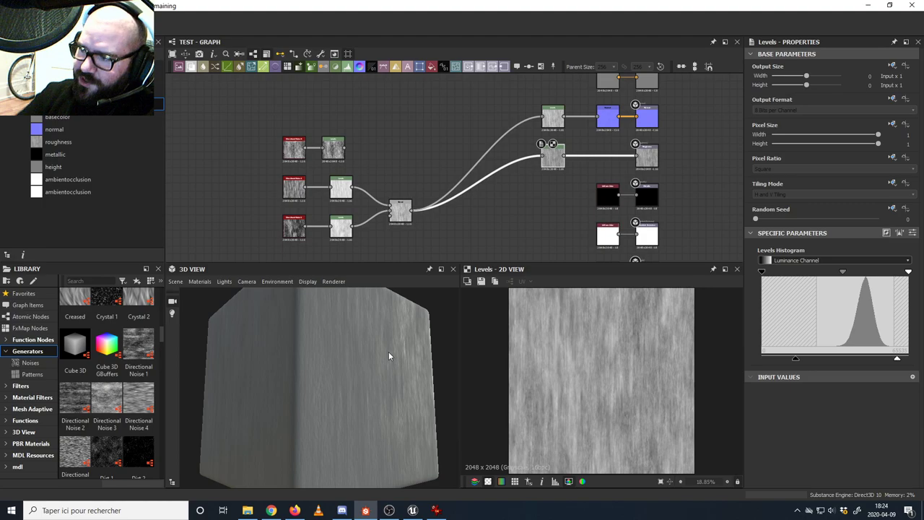
{"action": "middle_click_drag", "start_coordinate": [414, 152], "coordinate": [389, 185]}
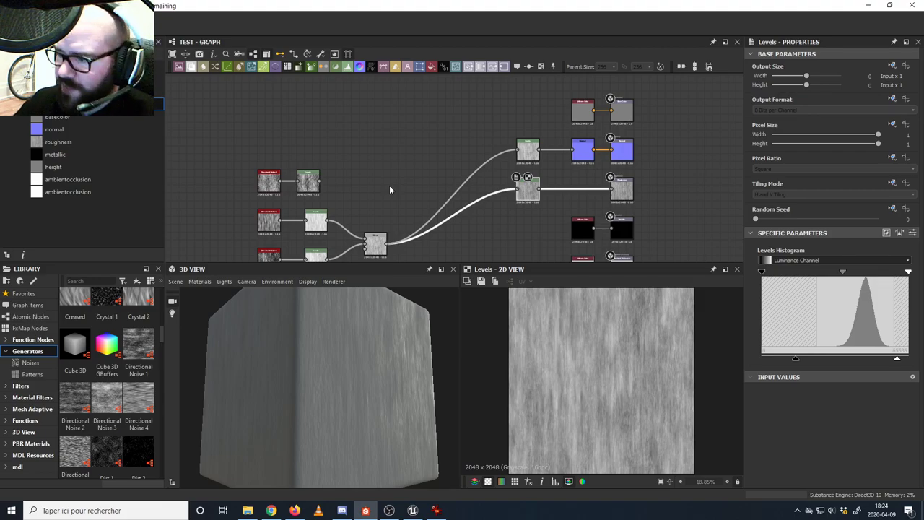
- Add a Blend node ahead of the Base Color output, and delete the Uniform Color node feeding that output
{"action": "middle_click_drag", "start_coordinate": [362, 149], "coordinate": [420, 139]}
{"action": "middle_click_drag", "start_coordinate": [515, 135], "coordinate": [508, 170]}
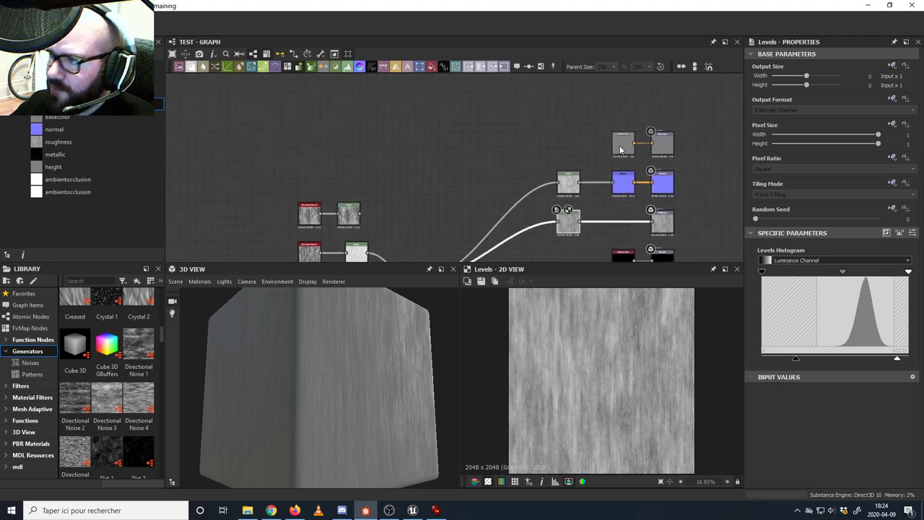
{"action": "left_click_drag", "start_coordinate": [621, 149], "coordinate": [511, 131]}
{"action": "middle_click_drag", "start_coordinate": [449, 143], "coordinate": [526, 121]}
{"action": "middle_click_drag", "start_coordinate": [449, 130], "coordinate": [414, 111]}
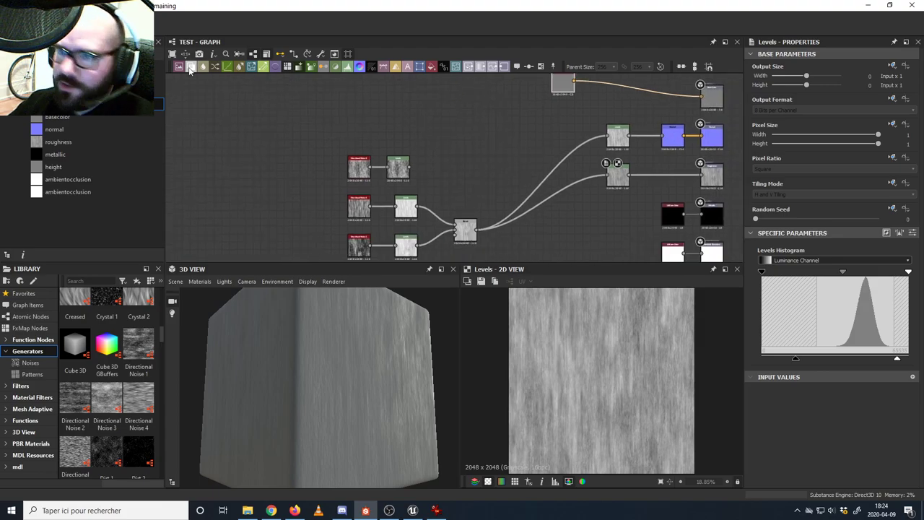
{"action": "left_click_drag", "start_coordinate": [190, 68], "coordinate": [501, 96]}
{"action": "middle_click_drag", "start_coordinate": [470, 116], "coordinate": [456, 162]}
{"action": "left_click_drag", "start_coordinate": [497, 152], "coordinate": [512, 128]}
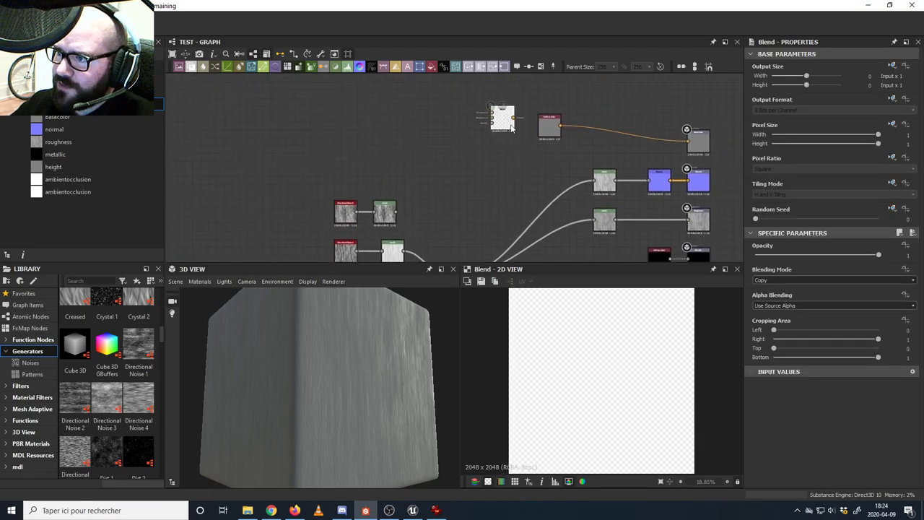
{"action": "left_click", "coordinate": [549, 127]}
{"action": "key", "text": "Delete"}
- Connect the blended noises to the new Blend node's opacity input, and reposition that node ahead of the Base Color output
{"action": "middle_click_drag", "start_coordinate": [479, 157], "coordinate": [494, 125]}
{"action": "middle_click_drag", "start_coordinate": [512, 162], "coordinate": [489, 177]}
{"action": "middle_click_drag", "start_coordinate": [446, 217], "coordinate": [458, 192]}
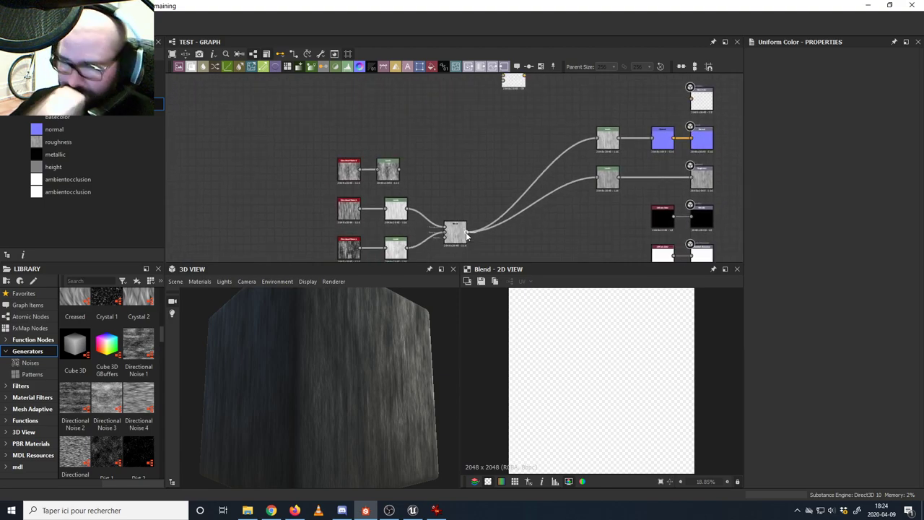
{"action": "left_click_drag", "start_coordinate": [466, 233], "coordinate": [513, 78]}
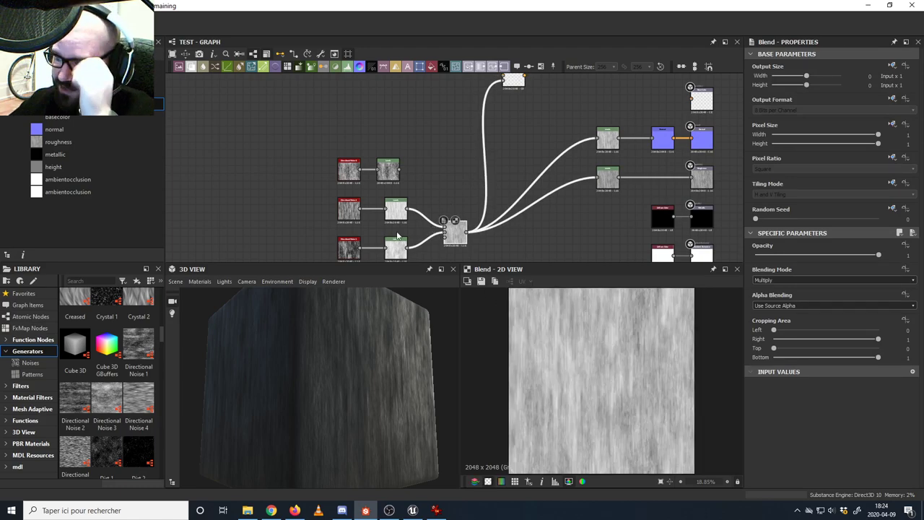
{"action": "scroll", "coordinate": [356, 196], "scroll_direction": "up", "scroll_amount": 6}
{"action": "middle_click_drag", "start_coordinate": [351, 239], "coordinate": [367, 155]}
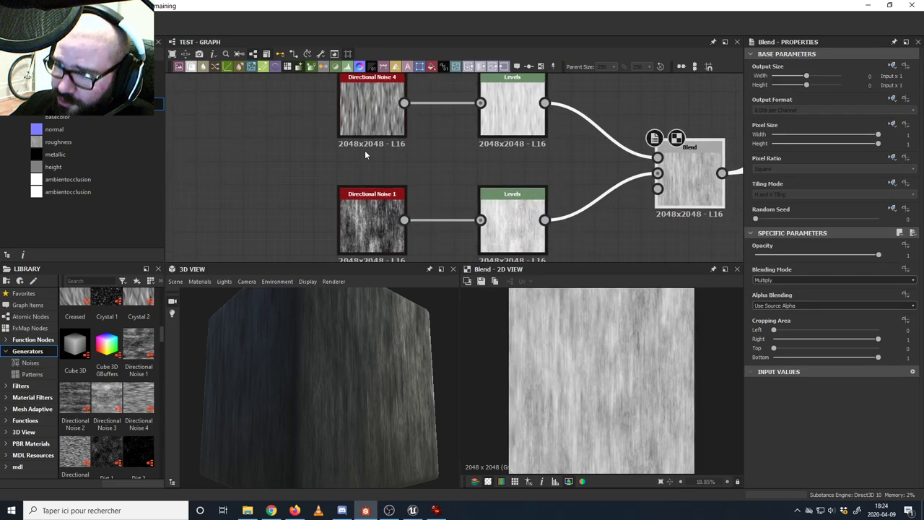
{"action": "scroll", "coordinate": [443, 216], "scroll_direction": "down", "scroll_amount": 5}
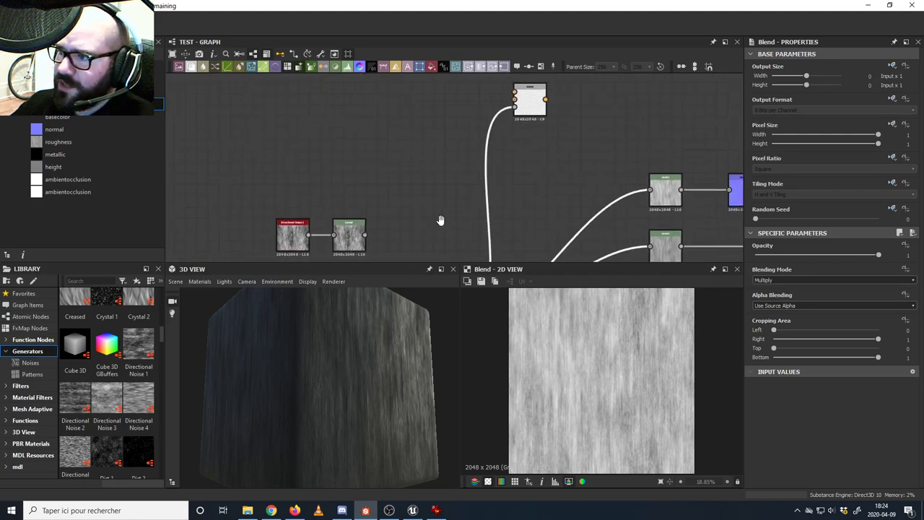
{"action": "left_click_drag", "start_coordinate": [521, 135], "coordinate": [560, 147]}
{"action": "middle_click_drag", "start_coordinate": [558, 148], "coordinate": [449, 190]}
{"action": "left_click_drag", "start_coordinate": [445, 187], "coordinate": [463, 188]}
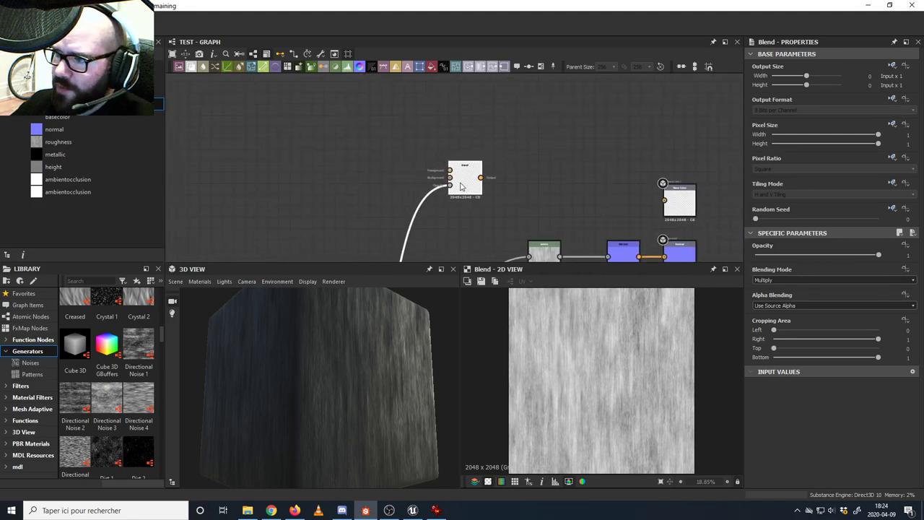
- Add a Uniform Color node before the new Blend node, and try to sample its colour from the reference photo
{"action": "middle_click_drag", "start_coordinate": [401, 125], "coordinate": [436, 113]}
{"action": "left_click_drag", "start_coordinate": [423, 108], "coordinate": [387, 165]}
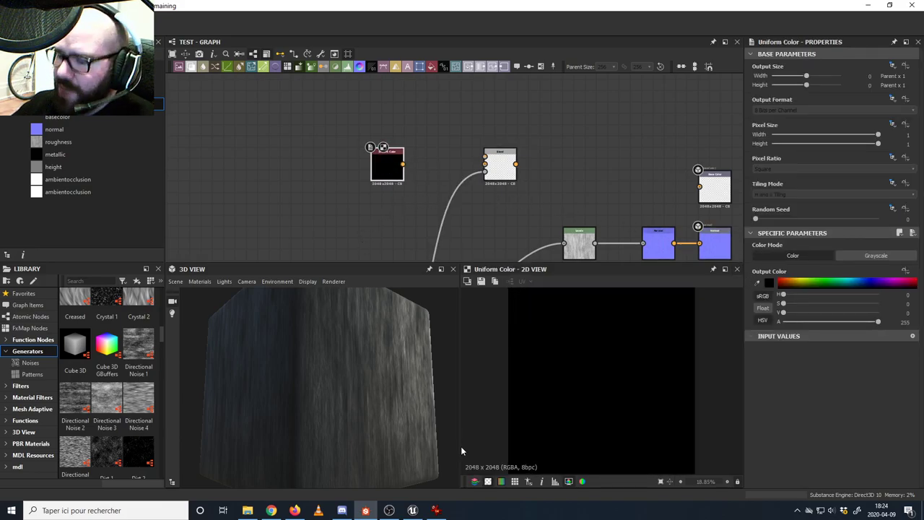
{"action": "left_click", "coordinate": [435, 510]}
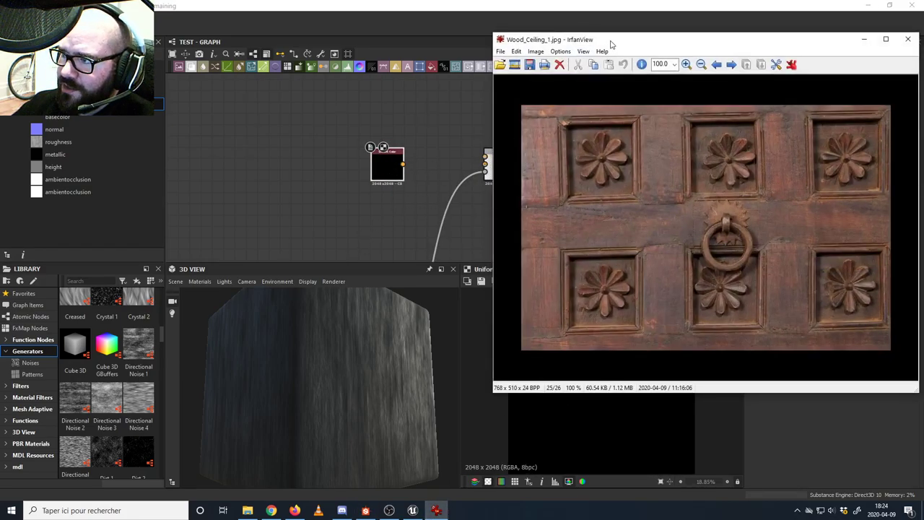
{"action": "left_click_drag", "start_coordinate": [610, 45], "coordinate": [171, 108]}
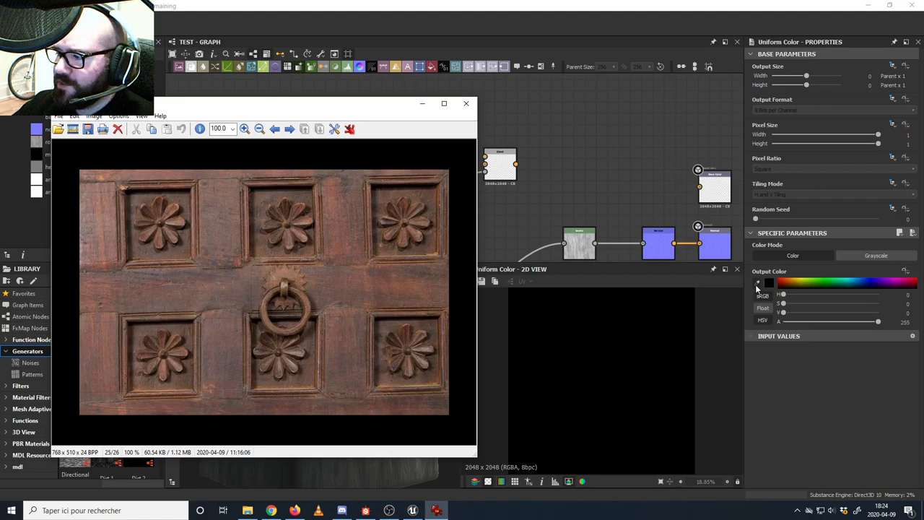
{"action": "left_click", "coordinate": [757, 284]}
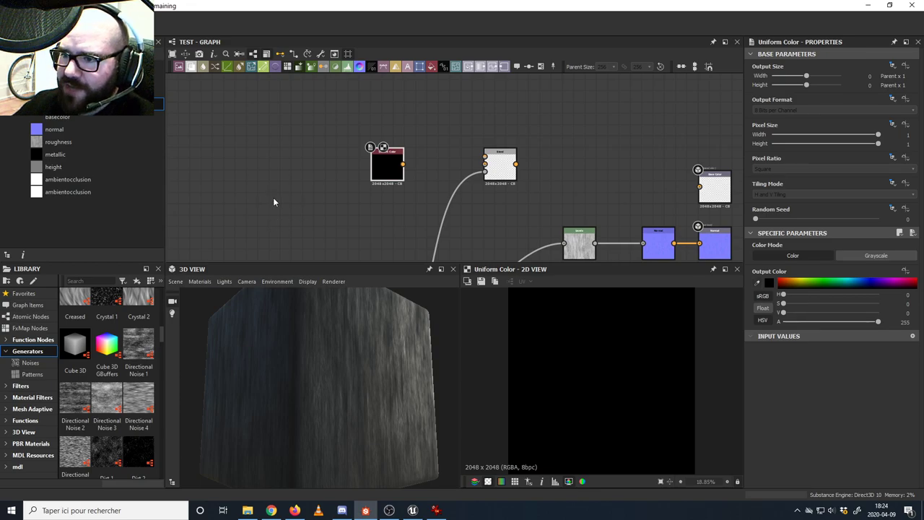
- Move the reference photo off this screen, and sample a dark brown from it for the Uniform Color node (H 255, S 54, V 75)
{"action": "left_click", "coordinate": [435, 513]}
{"action": "left_click_drag", "start_coordinate": [387, 110], "coordinate": [0, 147]}
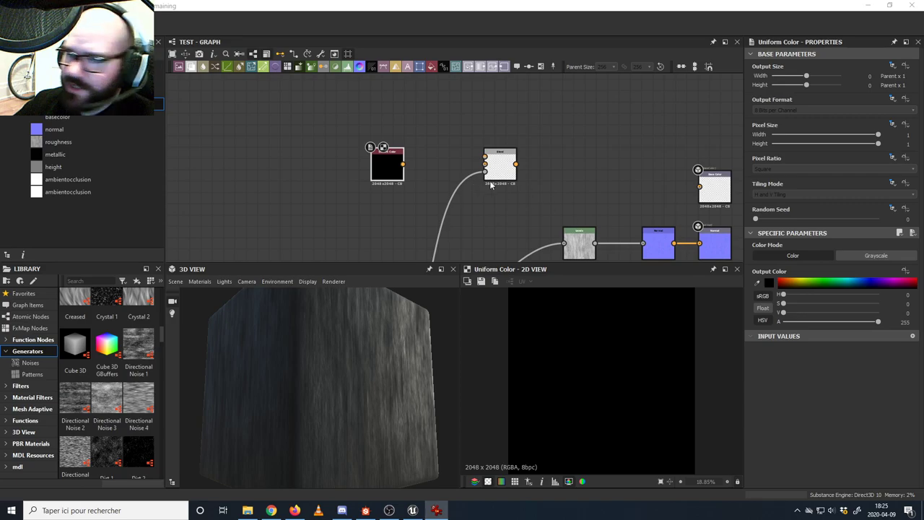
{"action": "left_click", "coordinate": [387, 172]}
{"action": "left_click", "coordinate": [758, 284]}
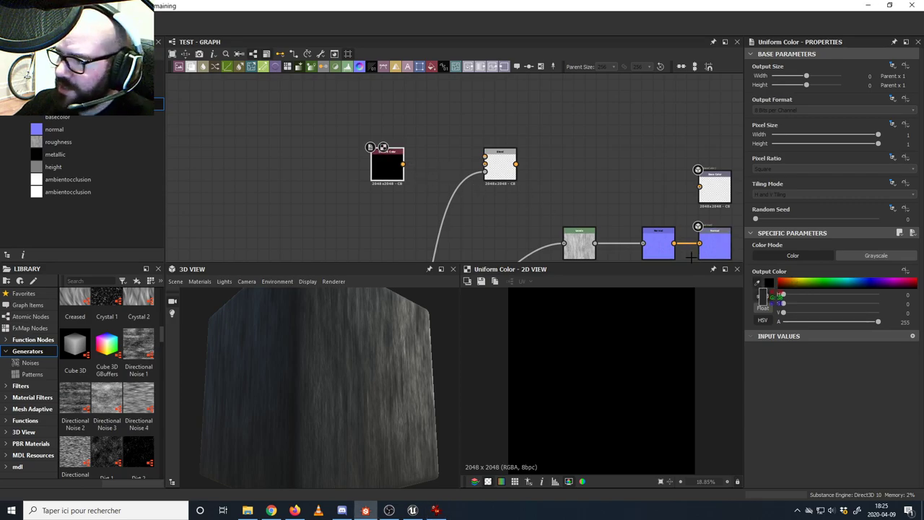
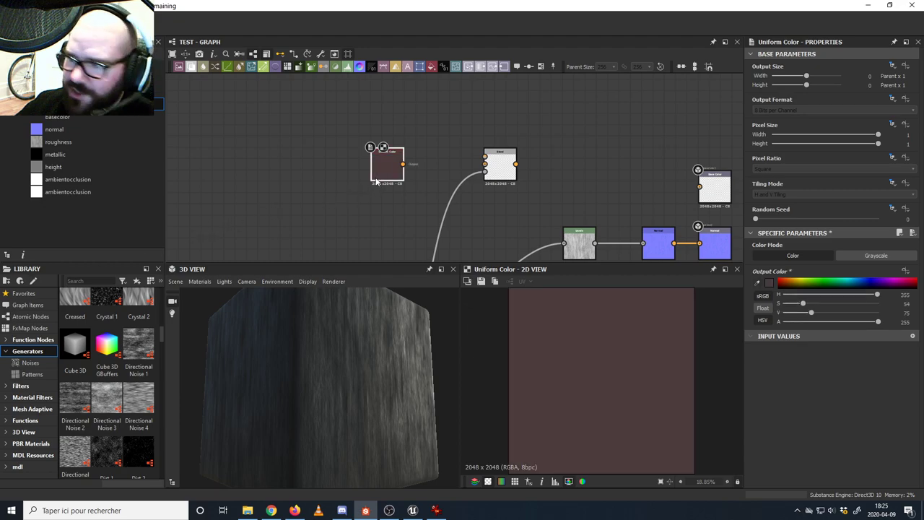
- Add a second Uniform Color node below the dark brown one, and sample a light reddish brown from the photo (H 14, S 126, V 180)
{"action": "left_click_drag", "start_coordinate": [378, 168], "coordinate": [389, 128]}
{"action": "middle_click_drag", "start_coordinate": [296, 199], "coordinate": [313, 183]}
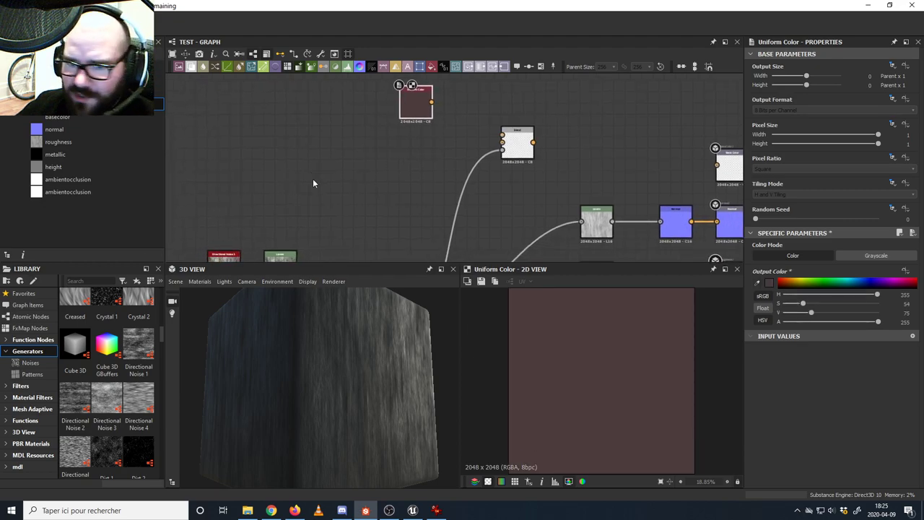
{"action": "left_click", "coordinate": [430, 68]}
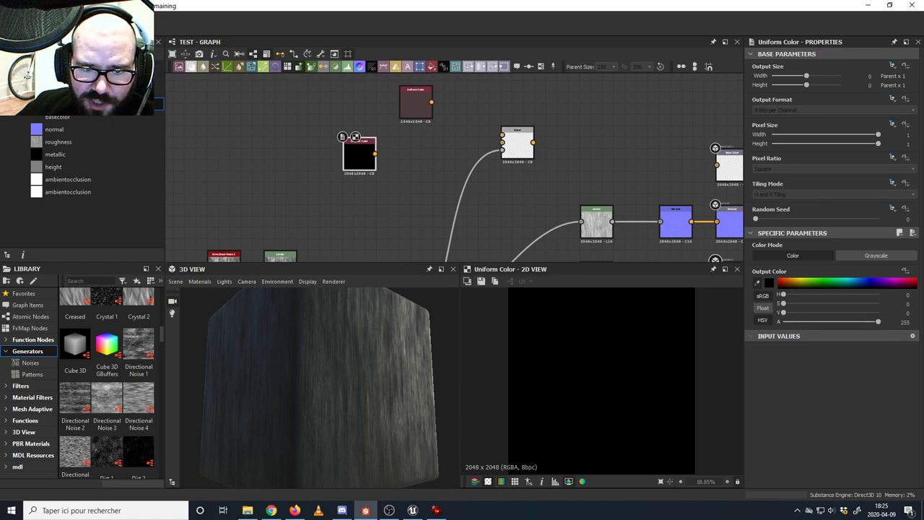
{"action": "left_click", "coordinate": [87, 72]}
{"action": "left_click_drag", "start_coordinate": [361, 163], "coordinate": [351, 164]}
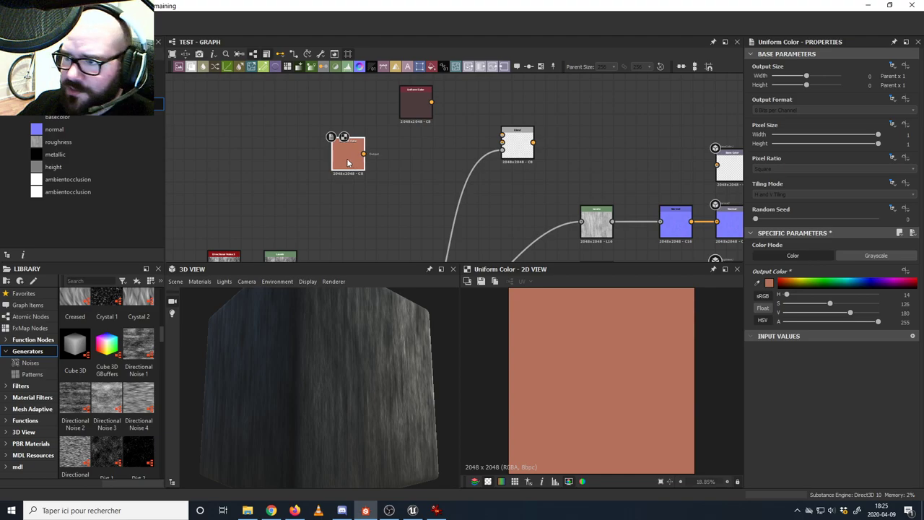
- Bring the reference photo back onto this screen for a look at its wood colours, and return to the graph
{"action": "left_click_drag", "start_coordinate": [0, 127], "coordinate": [679, 96]}
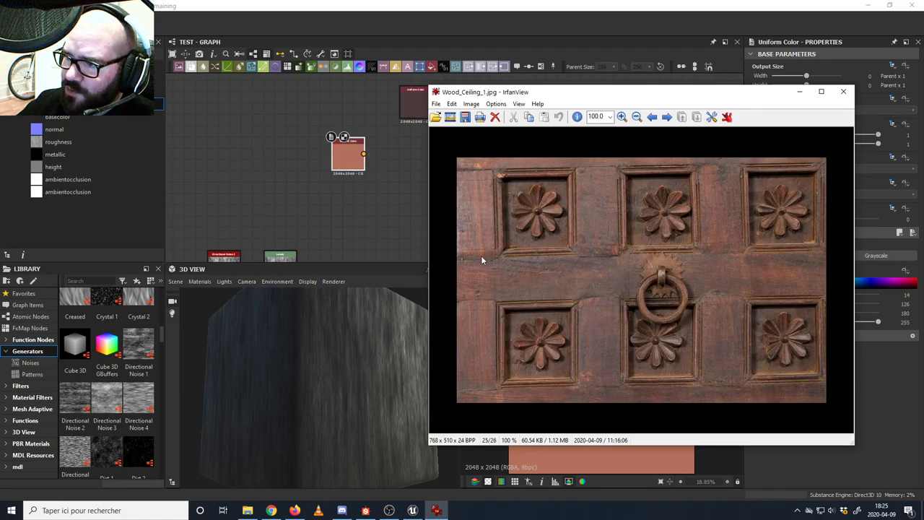
{"action": "left_click_drag", "start_coordinate": [597, 95], "coordinate": [666, 135]}
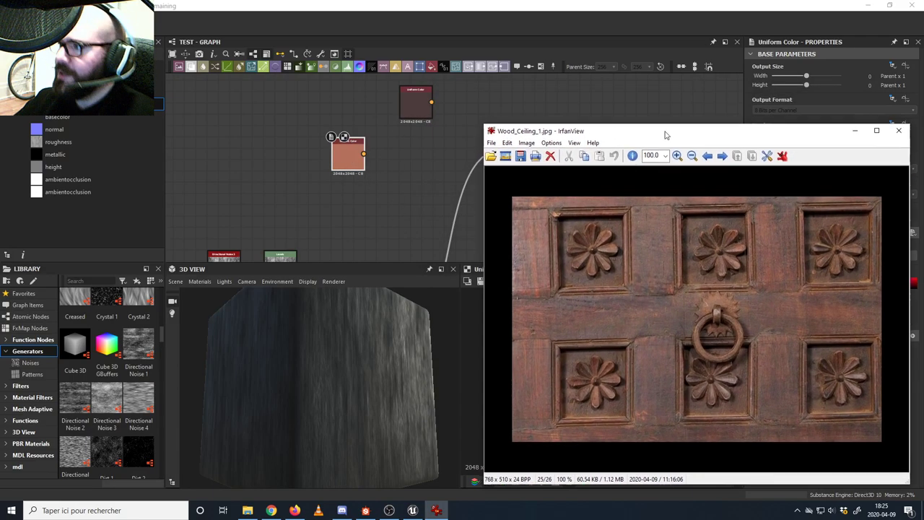
{"action": "left_click", "coordinate": [713, 13]}
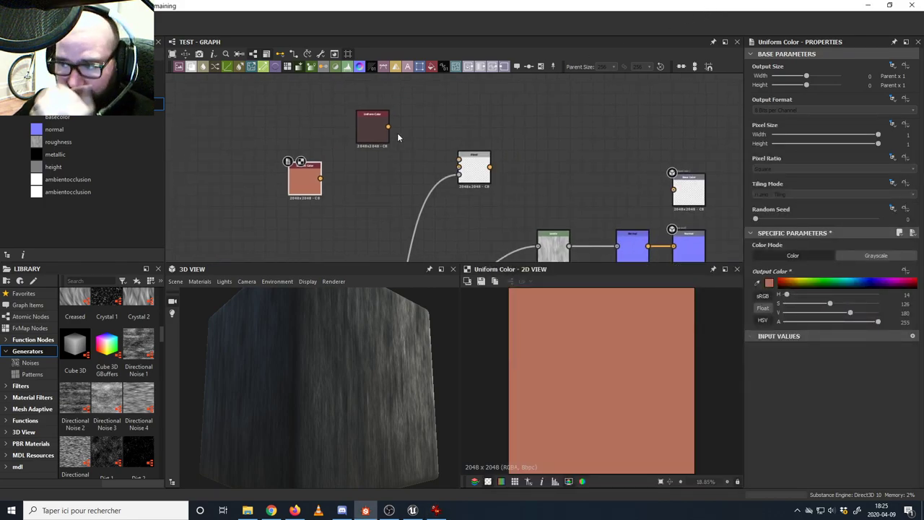
- Place the dark brown Uniform Color above the reddish one, and connect them to the Blend node's foreground and background inputs respectively
{"action": "mouse_move", "coordinate": [427, 156]}
{"action": "middle_mouse_down"}
{"action": "mouse_move", "coordinate": [462, 80]}
{"action": "mouse_move", "coordinate": [439, 158]}
{"action": "middle_mouse_up"}
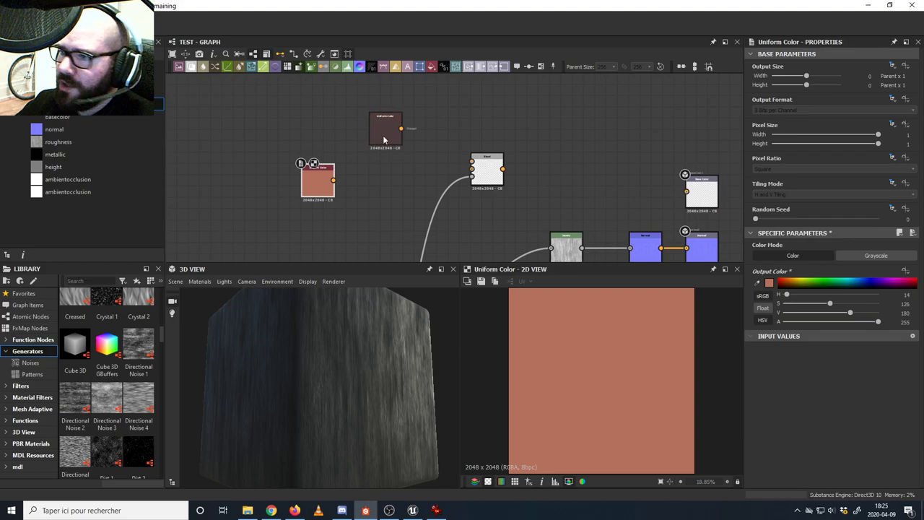
{"action": "left_click_drag", "start_coordinate": [383, 140], "coordinate": [380, 197]}
{"action": "left_click_drag", "start_coordinate": [320, 186], "coordinate": [342, 163]}
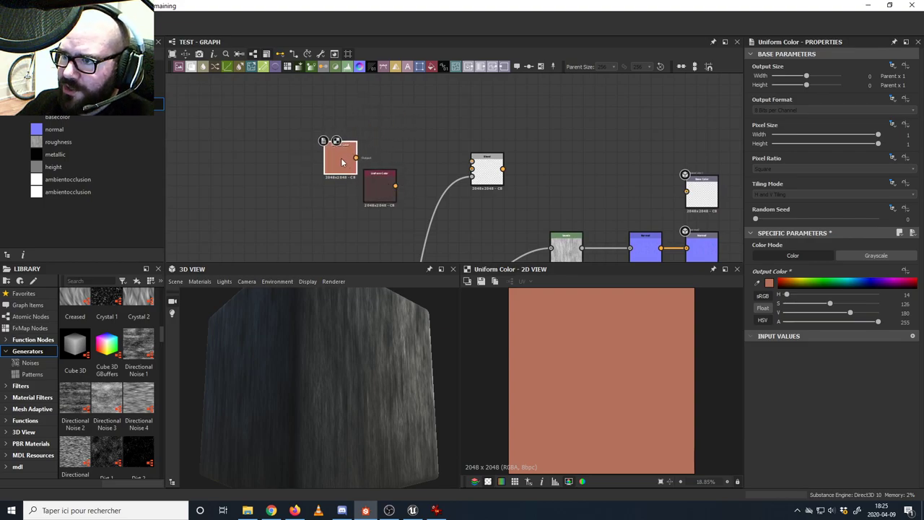
{"action": "left_click_drag", "start_coordinate": [381, 191], "coordinate": [400, 116]}
{"action": "left_click_drag", "start_coordinate": [344, 154], "coordinate": [345, 167]}
{"action": "middle_click_drag", "start_coordinate": [380, 170], "coordinate": [387, 169]}
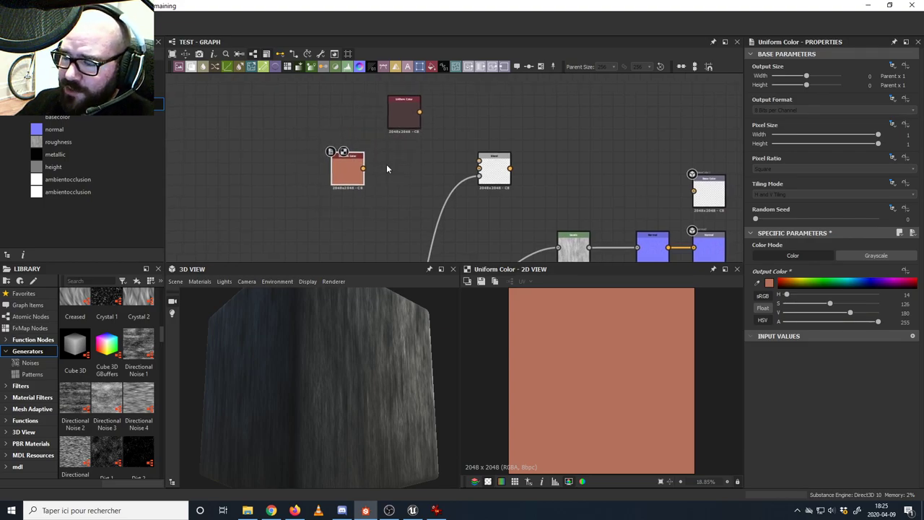
{"action": "left_click_drag", "start_coordinate": [364, 168], "coordinate": [479, 169]}
{"action": "left_click_drag", "start_coordinate": [348, 173], "coordinate": [325, 173]}
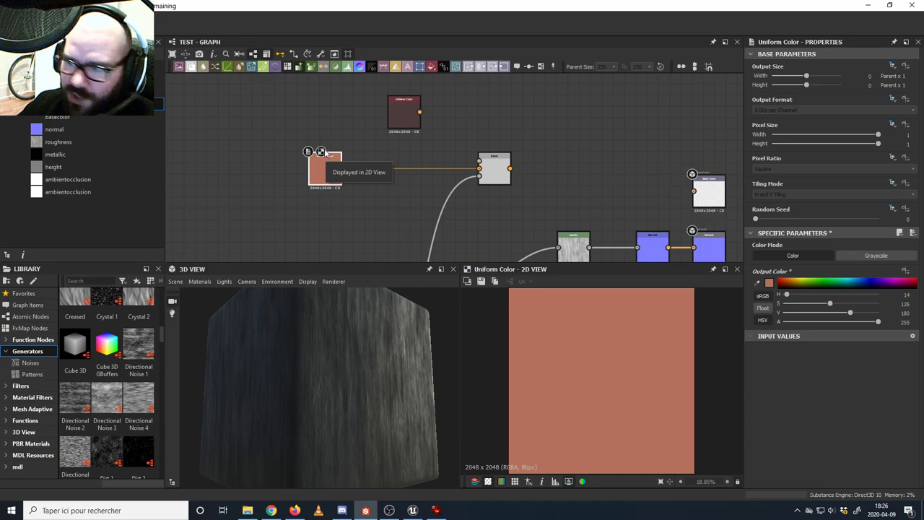
{"action": "left_click_drag", "start_coordinate": [404, 110], "coordinate": [478, 160]}
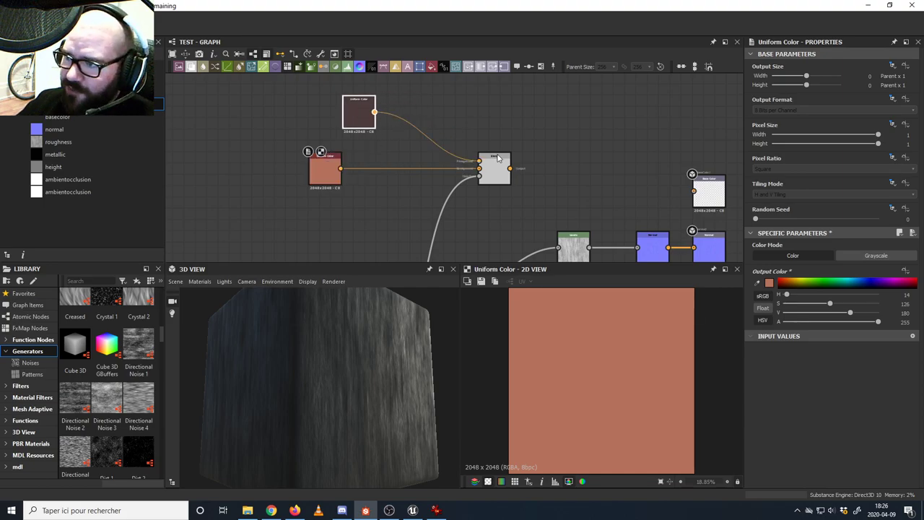
- Preview the colour Blend node, connect its output to the Base Color output, and inspect the wood on the 3D mesh
{"action": "left_click", "coordinate": [494, 170]}
{"action": "scroll", "coordinate": [598, 358], "scroll_direction": "up", "scroll_amount": 3}
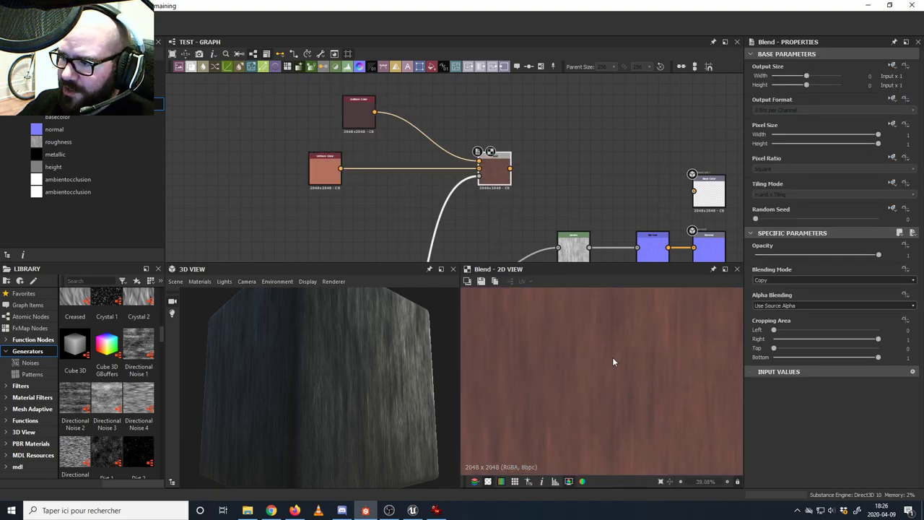
{"action": "scroll", "coordinate": [648, 412], "scroll_direction": "down", "scroll_amount": 4}
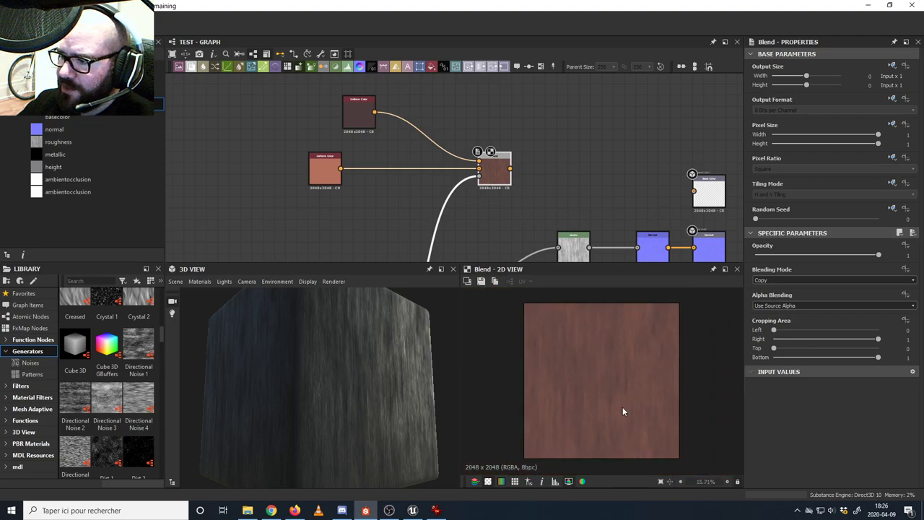
{"action": "middle_click_drag", "start_coordinate": [538, 199], "coordinate": [497, 182]}
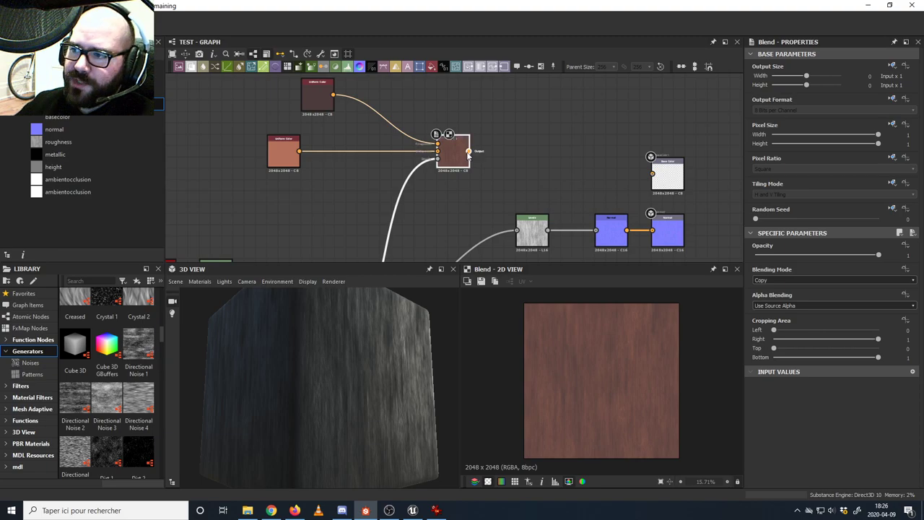
{"action": "left_click_drag", "start_coordinate": [511, 156], "coordinate": [652, 173]}
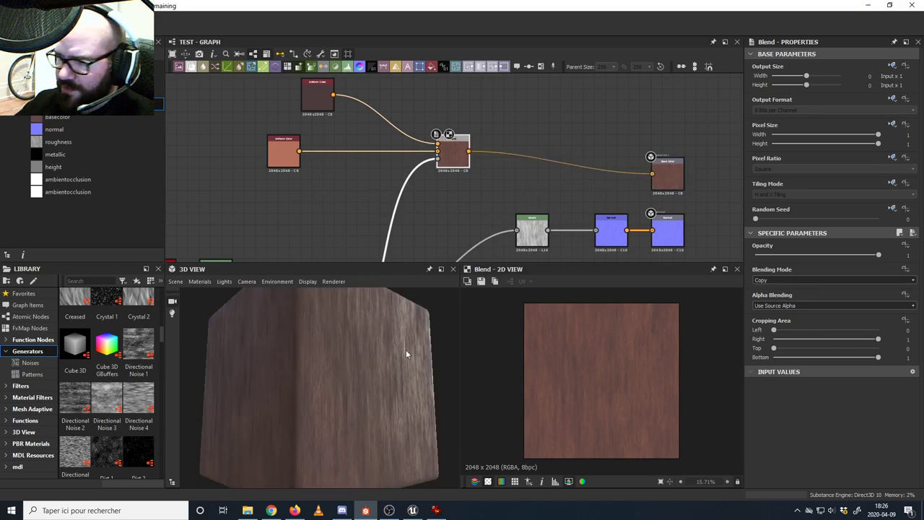
{"action": "left_click_drag", "start_coordinate": [406, 354], "coordinate": [341, 404]}
- Compare the wood with the reference photo, and examine the directional noises and Levels nodes feeding the grain
{"action": "left_click", "coordinate": [435, 510]}
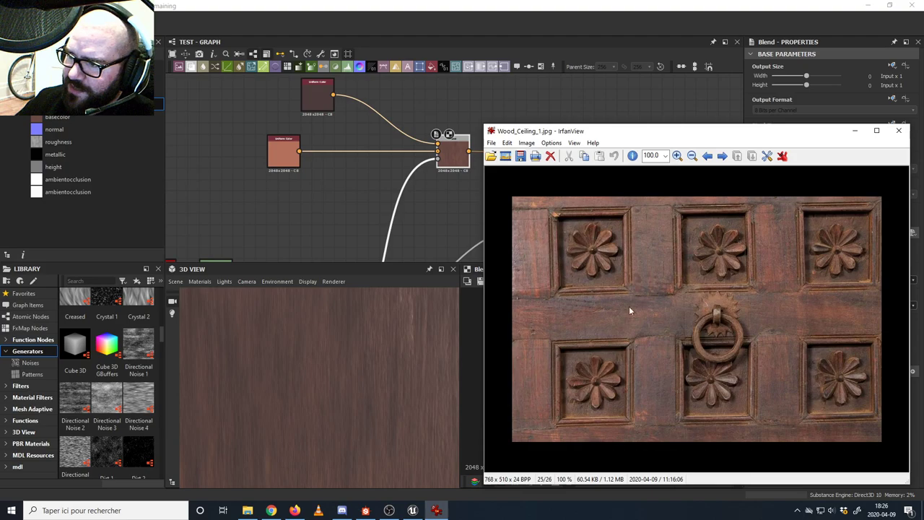
{"action": "left_click", "coordinate": [377, 405]}
{"action": "scroll", "coordinate": [355, 134], "scroll_direction": "up", "scroll_amount": 5}
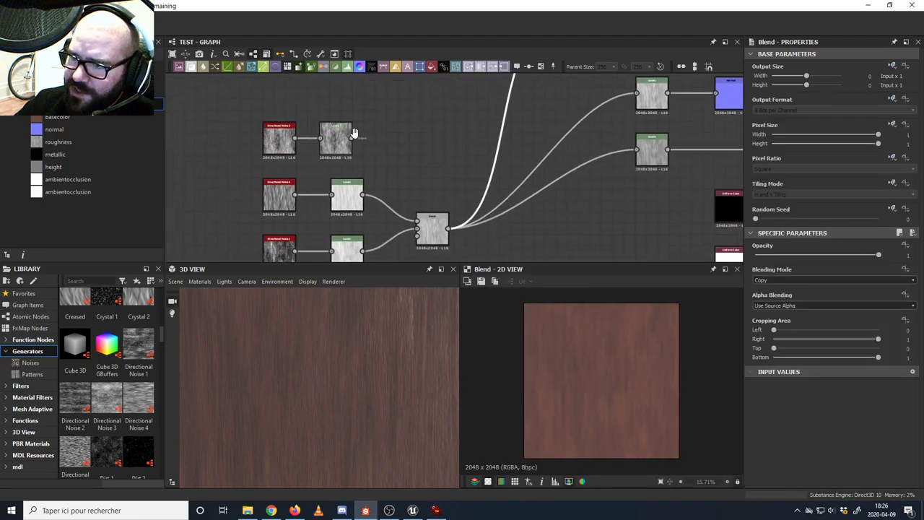
{"action": "scroll", "coordinate": [347, 169], "scroll_direction": "up", "scroll_amount": 3}
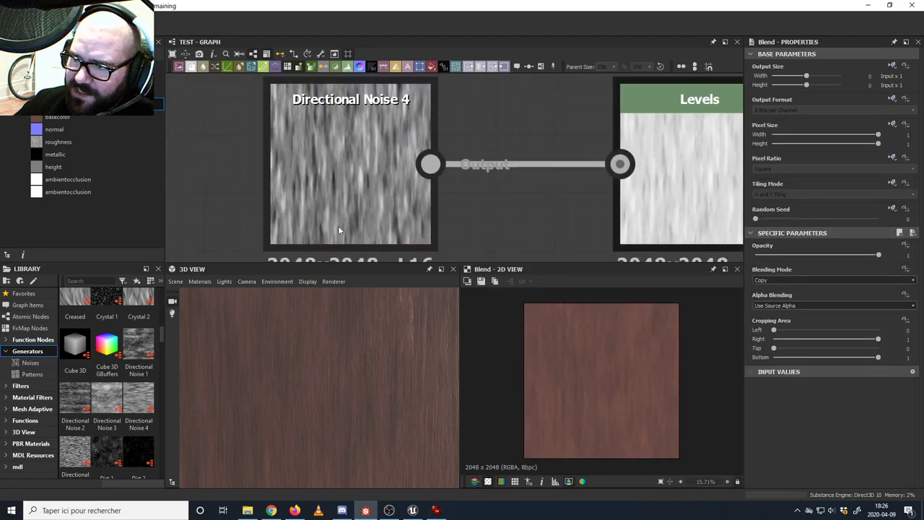
{"action": "scroll", "coordinate": [318, 235], "scroll_direction": "down", "scroll_amount": 5}
{"action": "scroll", "coordinate": [366, 163], "scroll_direction": "up", "scroll_amount": 6}
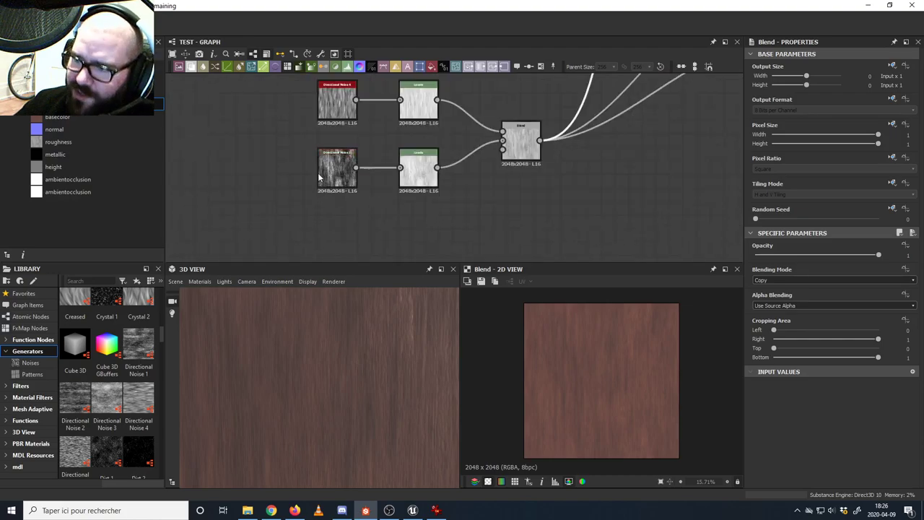
{"action": "scroll", "coordinate": [371, 190], "scroll_direction": "down", "scroll_amount": 8}
{"action": "middle_click_drag", "start_coordinate": [469, 91], "coordinate": [346, 197]}
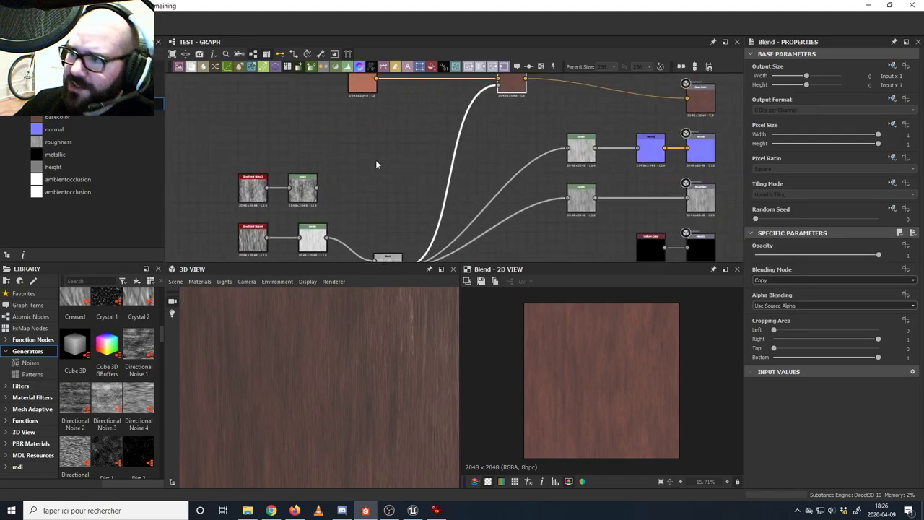
- Examine the colour Blend node and its inputs alongside the wood grain colour on the 3D mesh
{"action": "middle_click_drag", "start_coordinate": [400, 75], "coordinate": [395, 189]}
{"action": "scroll", "coordinate": [363, 167], "scroll_direction": "up", "scroll_amount": 3}
{"action": "middle_click_drag", "start_coordinate": [512, 219], "coordinate": [409, 190]}
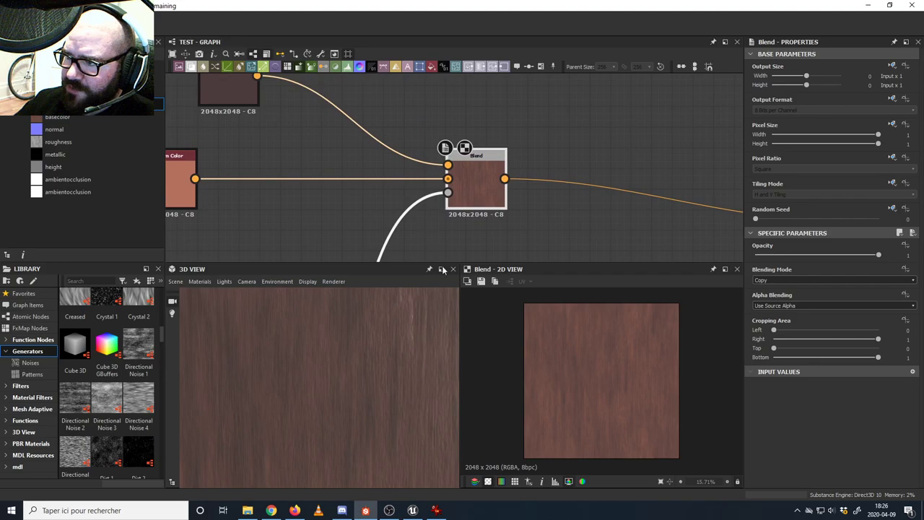
{"action": "left_click_drag", "start_coordinate": [416, 376], "coordinate": [308, 387]}
{"action": "scroll", "coordinate": [308, 387], "scroll_direction": "up", "scroll_amount": 3}
{"action": "middle_click_drag", "start_coordinate": [291, 210], "coordinate": [339, 194]}
{"action": "left_click_drag", "start_coordinate": [307, 344], "coordinate": [326, 270]}
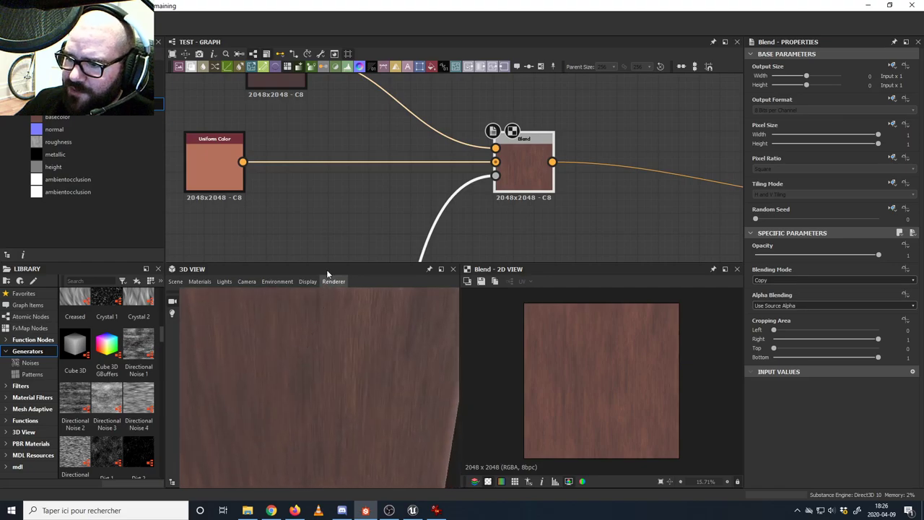
{"action": "middle_click_drag", "start_coordinate": [303, 204], "coordinate": [323, 215]}
- Space the two Uniform Color nodes farther from each other and from the Blend node to make room in the graph
{"action": "scroll", "coordinate": [322, 215], "scroll_direction": "down", "scroll_amount": 5}
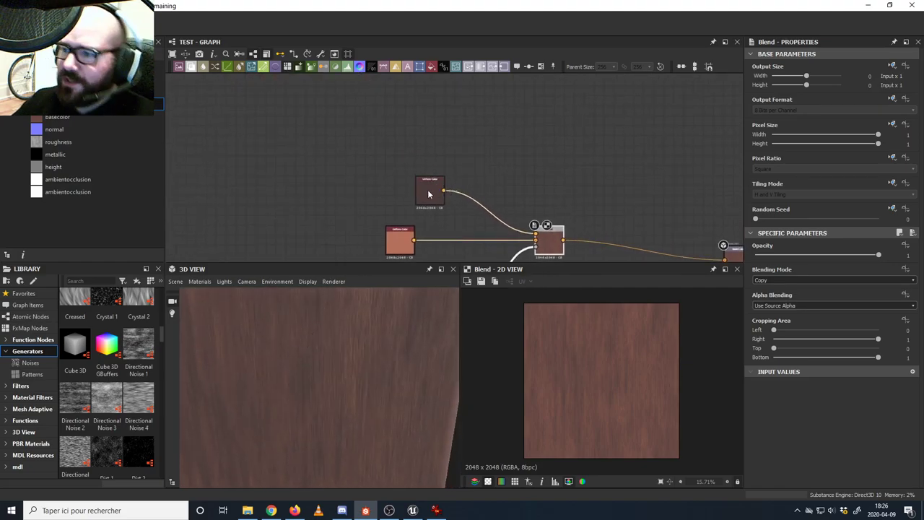
{"action": "left_click_drag", "start_coordinate": [400, 240], "coordinate": [351, 210]}
{"action": "left_click_drag", "start_coordinate": [441, 142], "coordinate": [441, 125]}
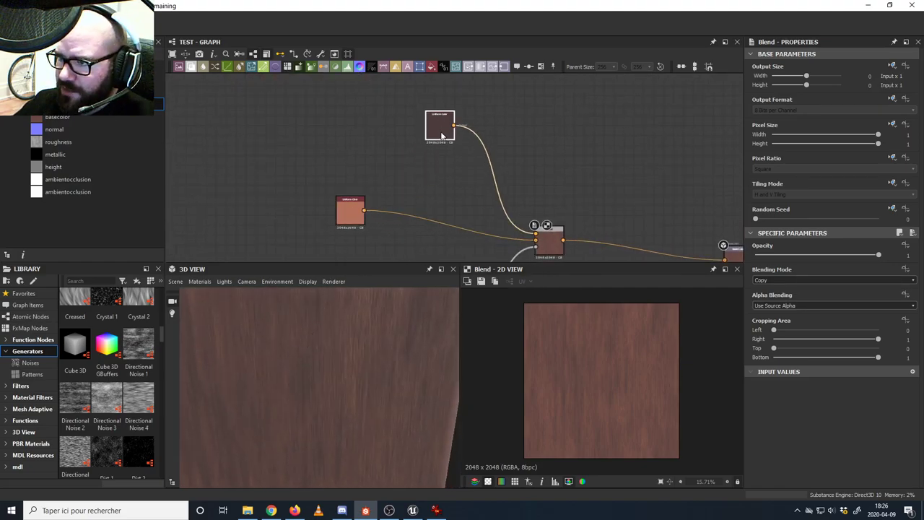
{"action": "middle_click_drag", "start_coordinate": [481, 172], "coordinate": [276, 136]}
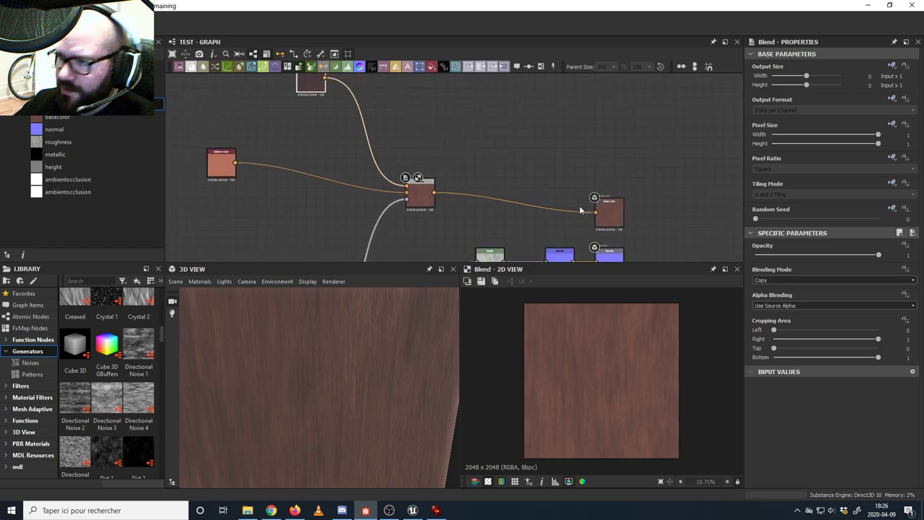
{"action": "middle_click_drag", "start_coordinate": [459, 214], "coordinate": [594, 232]}
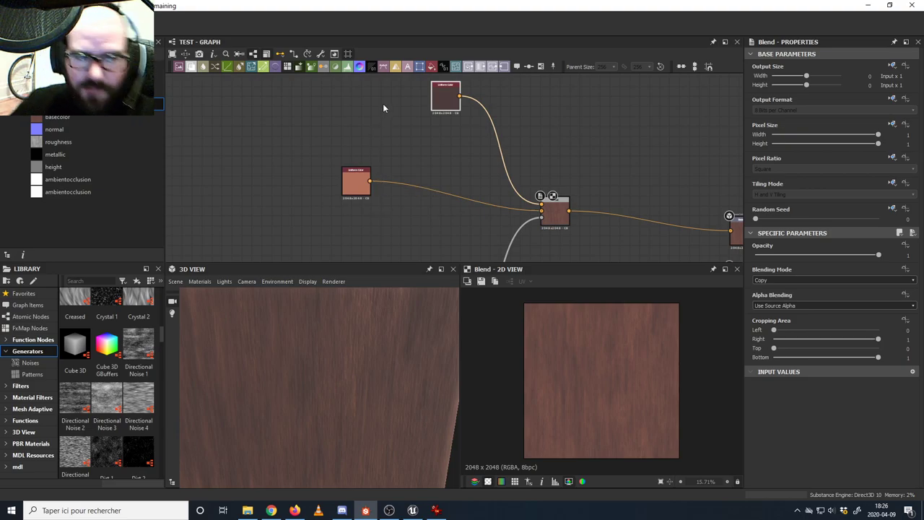
{"action": "middle_click_drag", "start_coordinate": [362, 133], "coordinate": [390, 136]}
{"action": "left_click_drag", "start_coordinate": [384, 188], "coordinate": [358, 187]}
{"action": "left_click_drag", "start_coordinate": [471, 107], "coordinate": [471, 93]}
{"action": "left_click_drag", "start_coordinate": [357, 183], "coordinate": [342, 184]}
{"action": "middle_click_drag", "start_coordinate": [367, 132], "coordinate": [402, 120]}
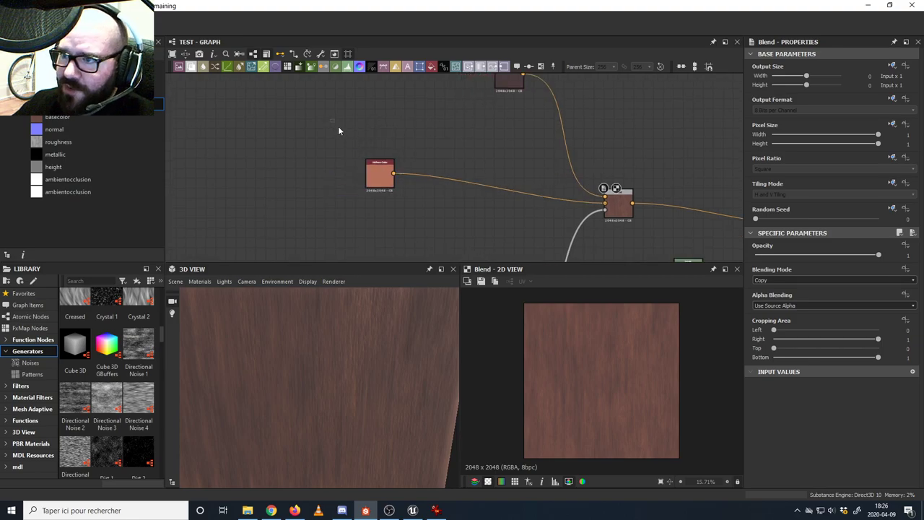
- Duplicate the light reddish brown Uniform Color node, and place the copy just below and to the left of the original
{"action": "left_click", "coordinate": [380, 177]}
{"action": "key", "text": "ctrl+d"}
{"action": "left_click_drag", "start_coordinate": [376, 199], "coordinate": [357, 207]}
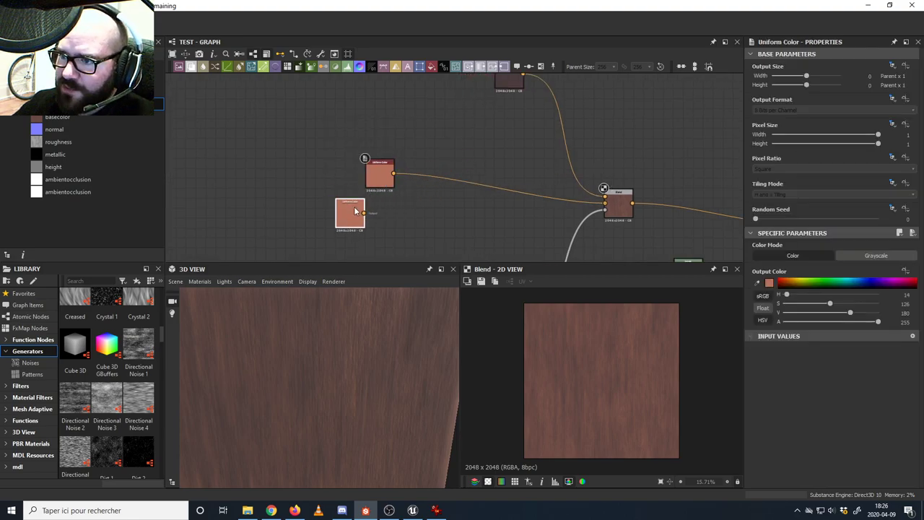
- Duplicate the dark brown Uniform Color node, place the copy beside its original, and tidy the spacing of the colour nodes
{"action": "middle_click_drag", "start_coordinate": [434, 147], "coordinate": [356, 226]}
{"action": "left_click", "coordinate": [434, 159]}
{"action": "key", "text": "ctrl+d"}
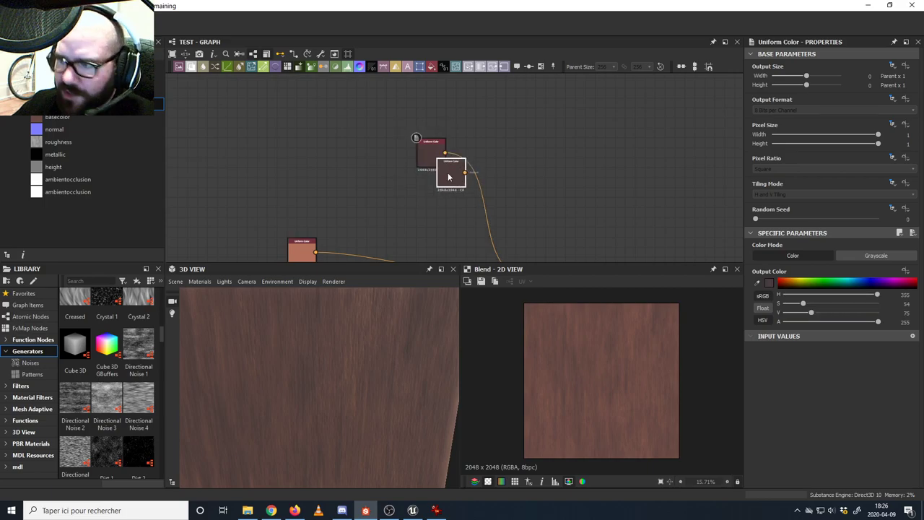
{"action": "left_click_drag", "start_coordinate": [451, 176], "coordinate": [405, 190]}
{"action": "left_click_drag", "start_coordinate": [435, 156], "coordinate": [444, 136]}
{"action": "left_click_drag", "start_coordinate": [404, 186], "coordinate": [408, 162]}
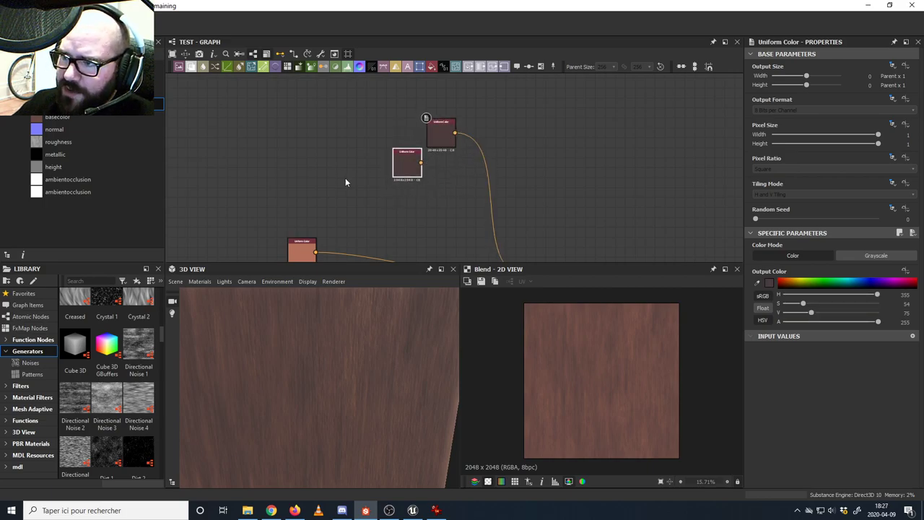
{"action": "middle_click_drag", "start_coordinate": [302, 223], "coordinate": [372, 149]}
{"action": "left_click_drag", "start_coordinate": [366, 172], "coordinate": [366, 159]}
{"action": "left_click_drag", "start_coordinate": [346, 206], "coordinate": [346, 196]}
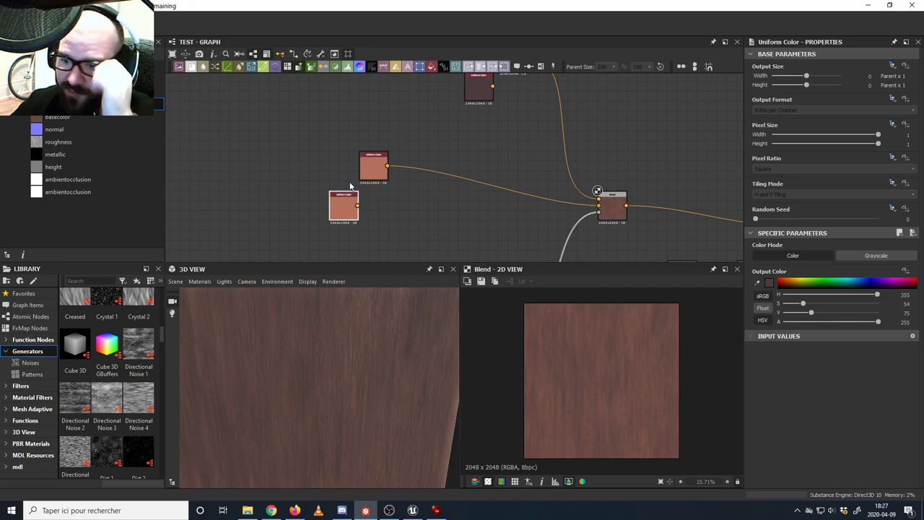
- Add a BnW Spots 3 noise below the copied reddish brown Uniform Color node, and set its Disorder to 0.5
{"action": "mouse_move", "coordinate": [110, 397]}
{"action": "left_mouse_down"}
{"action": "mouse_move", "coordinate": [356, 261]}
{"action": "mouse_move", "coordinate": [113, 392]}
{"action": "left_mouse_up"}
{"action": "scroll", "coordinate": [111, 386], "scroll_direction": "down", "scroll_amount": 2}
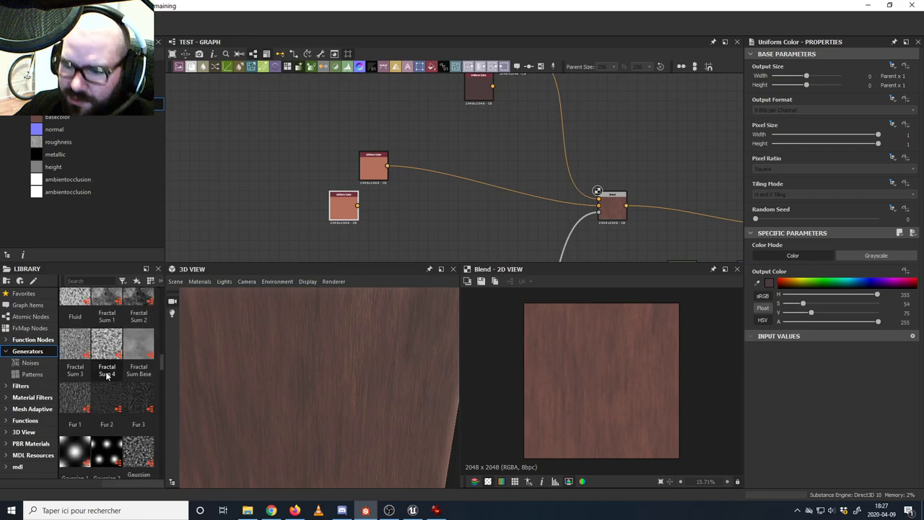
{"action": "scroll", "coordinate": [107, 374], "scroll_direction": "up", "scroll_amount": 6}
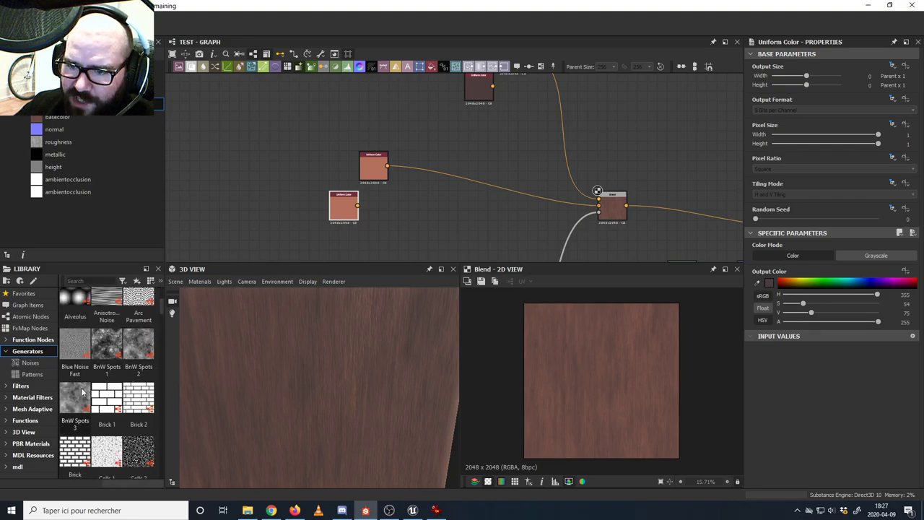
{"action": "left_click_drag", "start_coordinate": [75, 397], "coordinate": [344, 235]}
{"action": "middle_click_drag", "start_coordinate": [390, 232], "coordinate": [408, 179]}
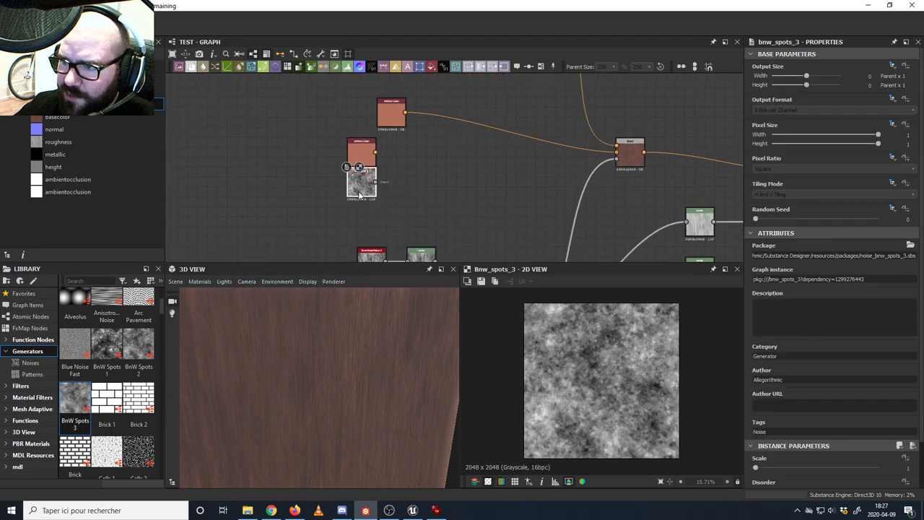
{"action": "left_click_drag", "start_coordinate": [354, 184], "coordinate": [354, 203]}
{"action": "scroll", "coordinate": [798, 461], "scroll_direction": "down", "scroll_amount": 3}
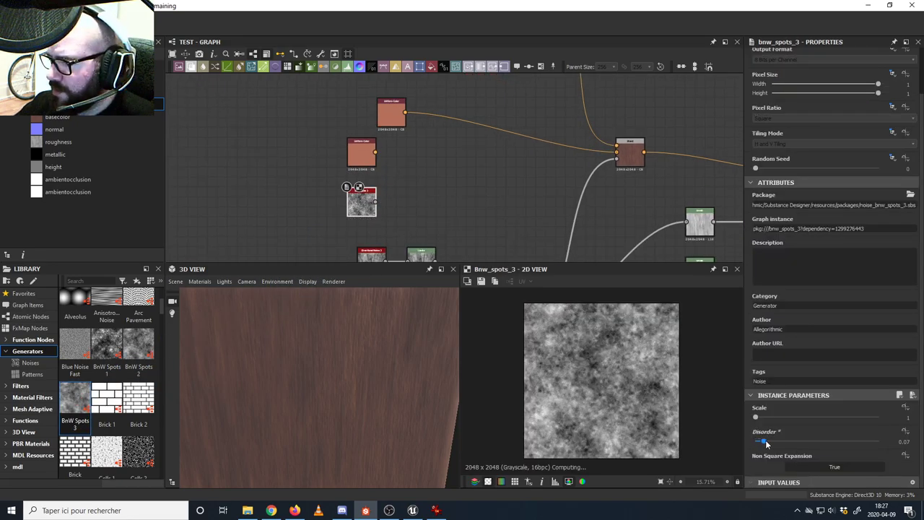
{"action": "left_click_drag", "start_coordinate": [756, 441], "coordinate": [817, 442]}
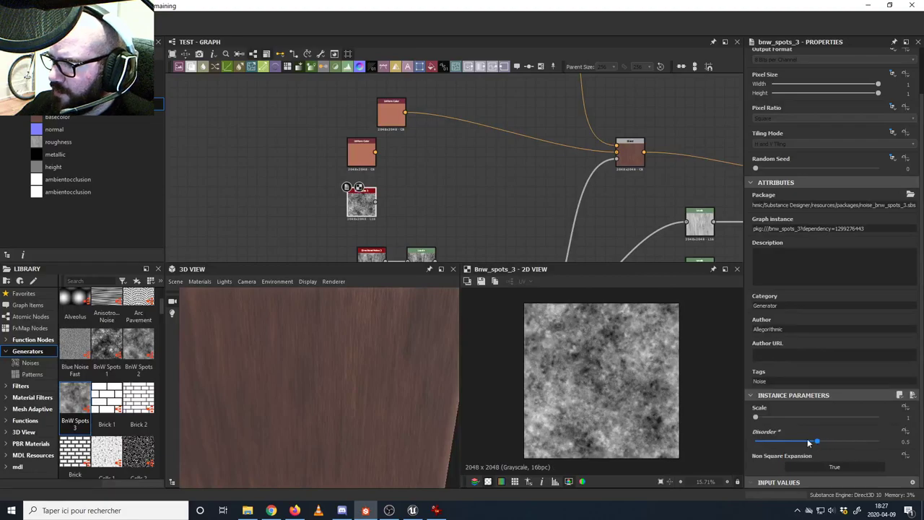
- Add a Blend node beside the reddish brown colours, with the copy as background, the original as foreground and BnW Spots 3 as opacity mask
{"action": "middle_click_drag", "start_coordinate": [498, 237], "coordinate": [474, 250]}
{"action": "left_click_drag", "start_coordinate": [192, 68], "coordinate": [427, 182]}
{"action": "left_click_drag", "start_coordinate": [352, 167], "coordinate": [409, 174]}
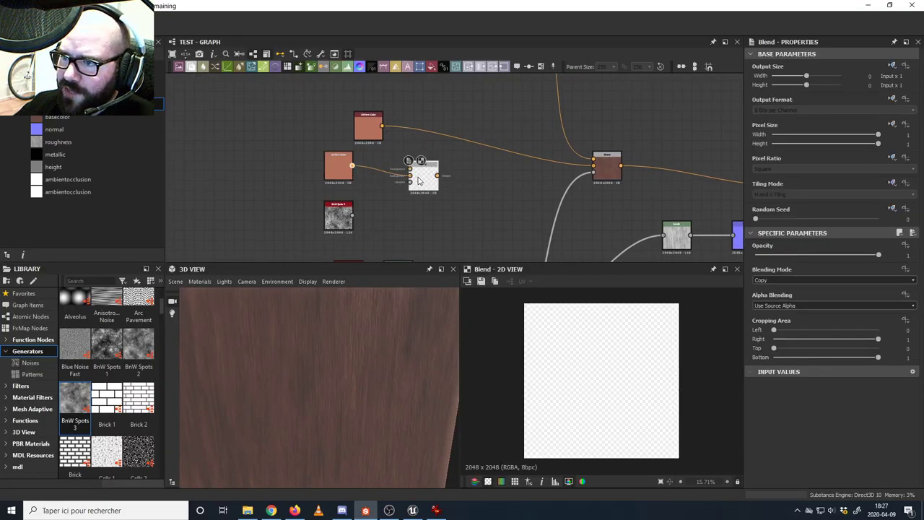
{"action": "left_click_drag", "start_coordinate": [382, 126], "coordinate": [409, 168]}
{"action": "left_click_drag", "start_coordinate": [353, 216], "coordinate": [409, 182]}
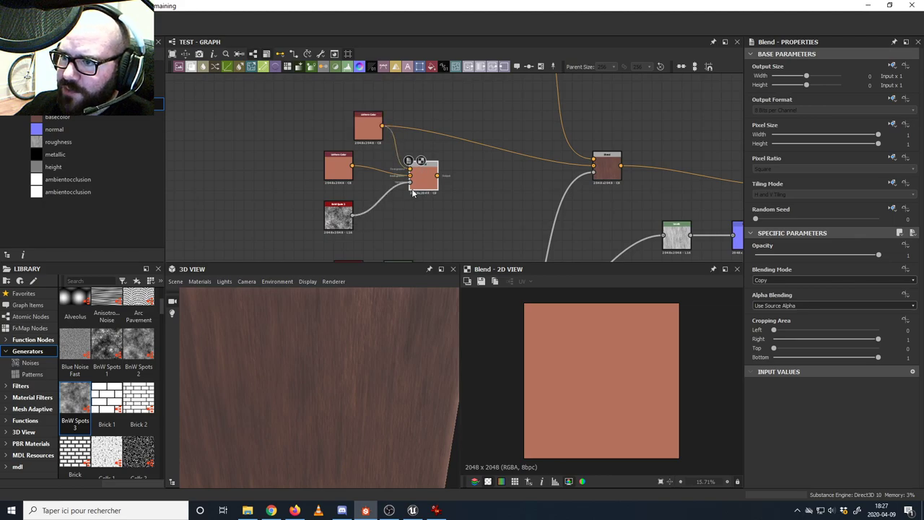
- Darken the copied reddish brown Uniform Color to S 92, V 96, and preview the new Blend and its BnW Spots 3 mask
{"action": "left_click", "coordinate": [348, 169]}
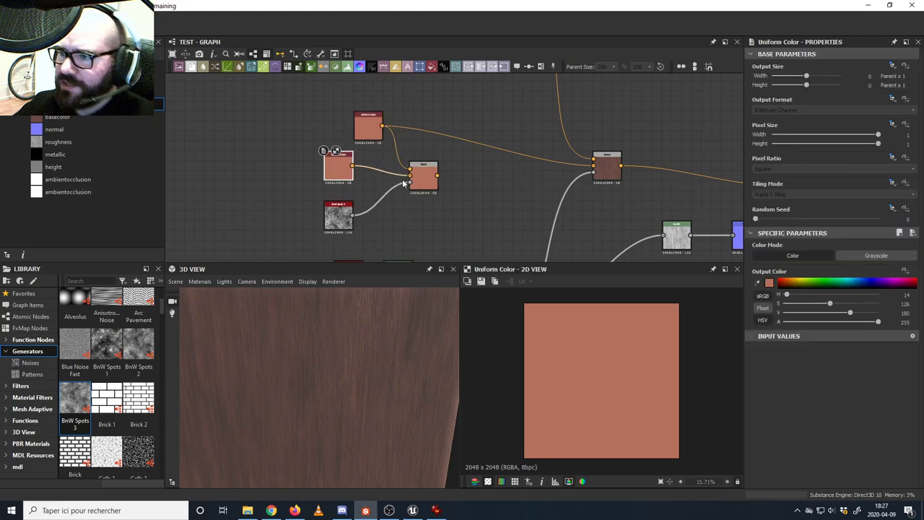
{"action": "mouse_move", "coordinate": [831, 305]}
{"action": "left_mouse_down"}
{"action": "mouse_move", "coordinate": [821, 304]}
{"action": "mouse_move", "coordinate": [842, 314]}
{"action": "mouse_move", "coordinate": [820, 313]}
{"action": "left_mouse_up"}
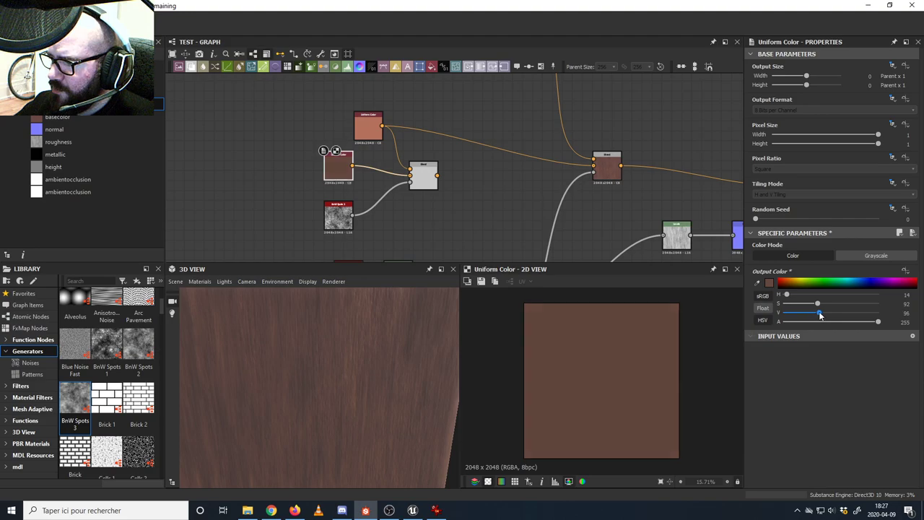
{"action": "double_click", "coordinate": [429, 180]}
{"action": "scroll", "coordinate": [589, 354], "scroll_direction": "up", "scroll_amount": 5}
{"action": "scroll", "coordinate": [591, 355], "scroll_direction": "down", "scroll_amount": 4}
{"action": "middle_click_drag", "start_coordinate": [561, 190], "coordinate": [525, 202]}
{"action": "double_click", "coordinate": [307, 232]}
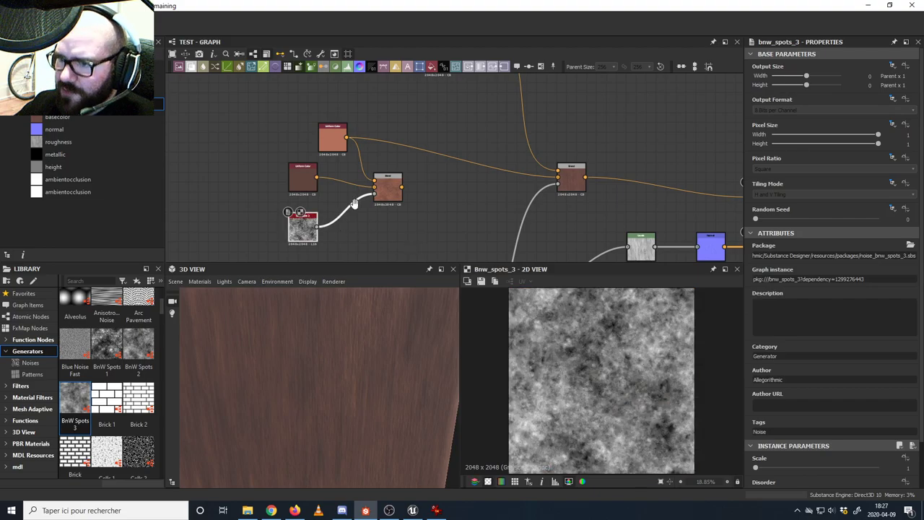
- Insert a Levels node between the reddish brown BnW Spots 3 and its Blend, narrow its output range towards light greys, and preview the Blend
{"action": "middle_click_drag", "start_coordinate": [354, 203], "coordinate": [444, 173]}
{"action": "left_click_drag", "start_coordinate": [394, 192], "coordinate": [334, 192]}
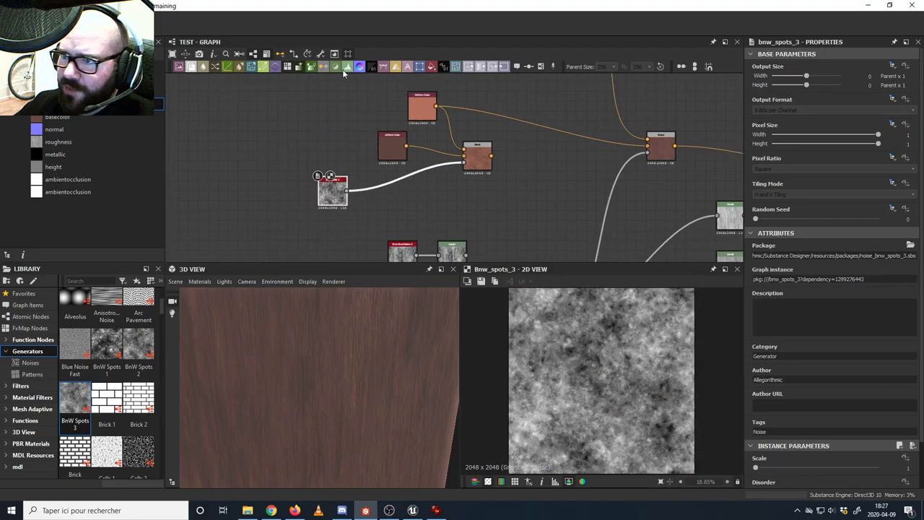
{"action": "left_click_drag", "start_coordinate": [346, 69], "coordinate": [464, 162]}
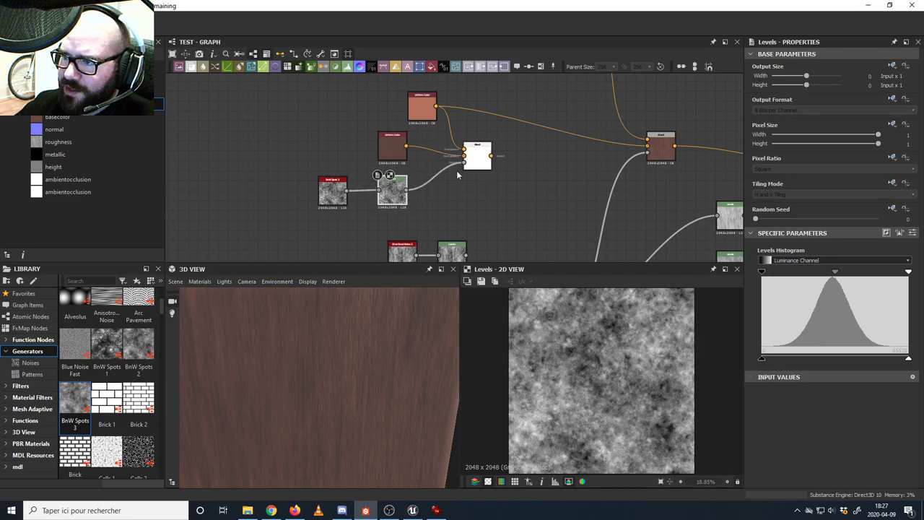
{"action": "left_click_drag", "start_coordinate": [762, 355], "coordinate": [830, 362]}
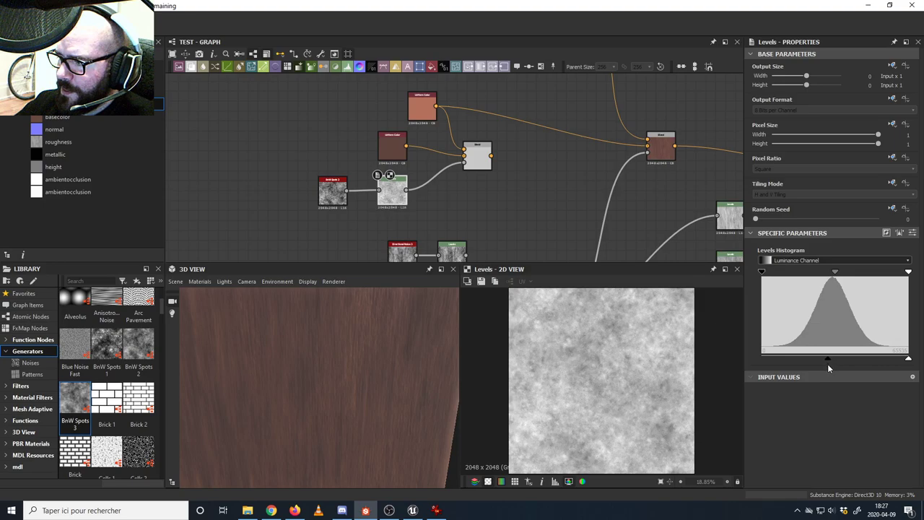
{"action": "left_click_drag", "start_coordinate": [909, 359], "coordinate": [874, 360]}
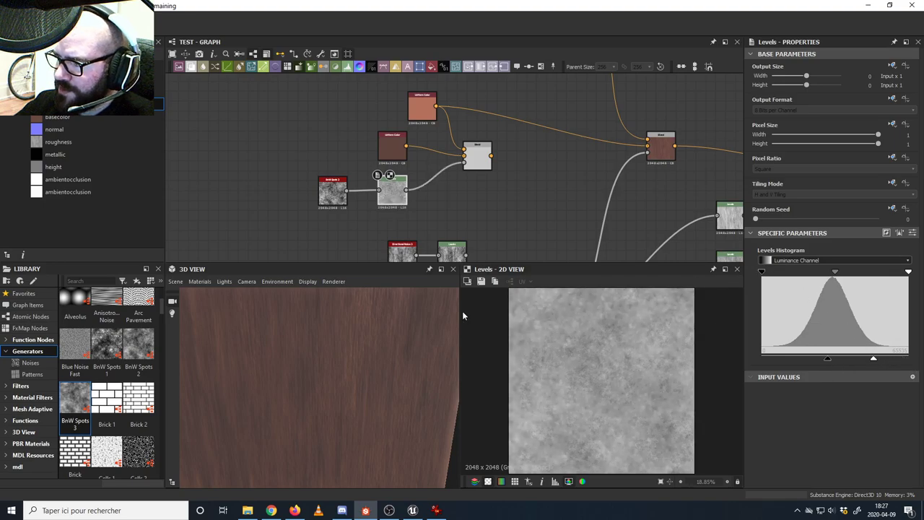
{"action": "left_click", "coordinate": [476, 155]}
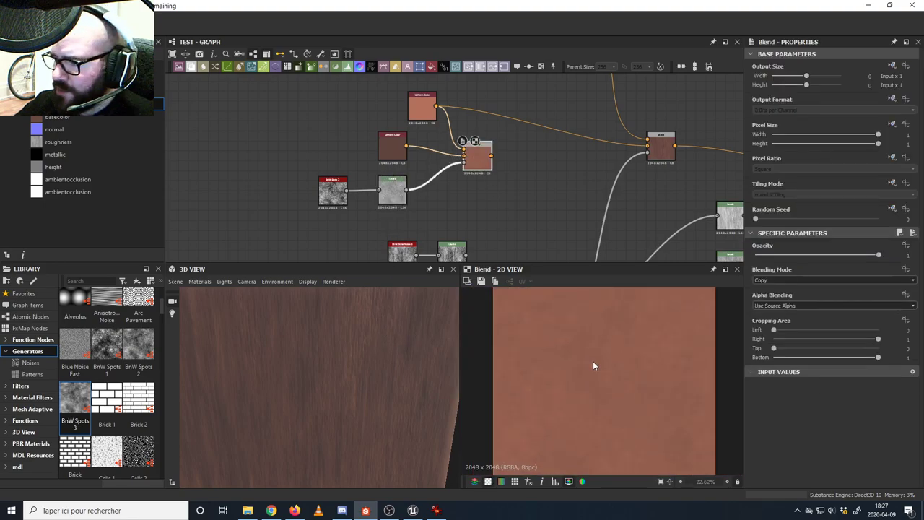
- Connect the reddish brown Blend to the main Blend in place of the direct Uniform Color link
{"action": "middle_click_drag", "start_coordinate": [494, 161], "coordinate": [399, 189]}
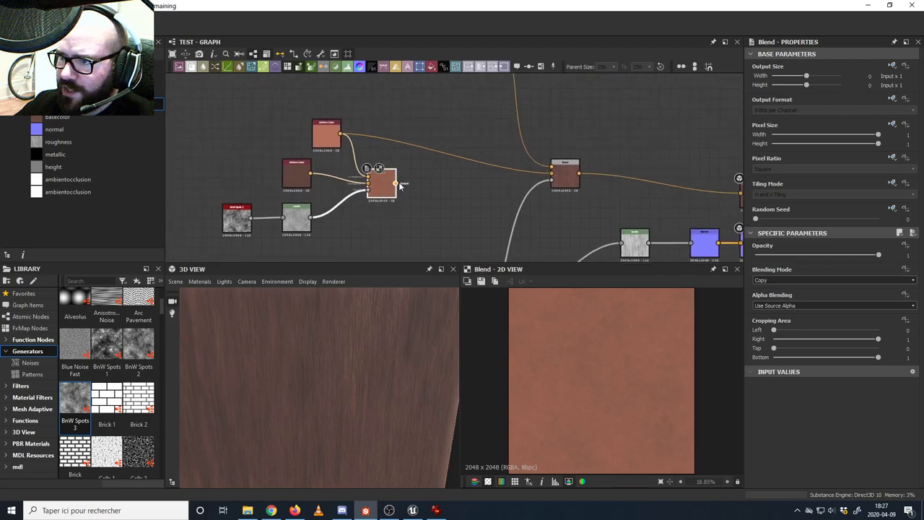
{"action": "left_click", "coordinate": [563, 178]}
{"action": "left_click_drag", "start_coordinate": [383, 306], "coordinate": [364, 332]}
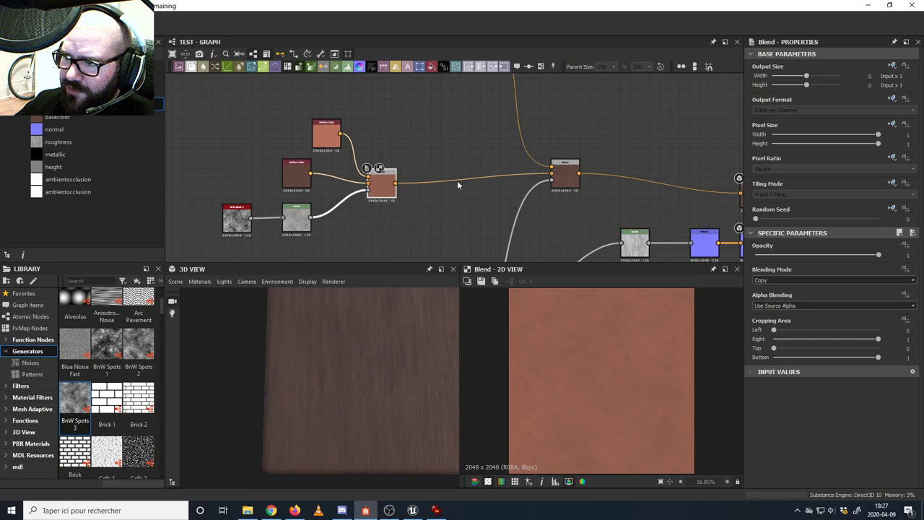
- Compare the wood in the 3D view with and without the reddish brown Blend by repeatedly undoing and redoing its connection
{"action": "key", "text": "ctrl+z"}
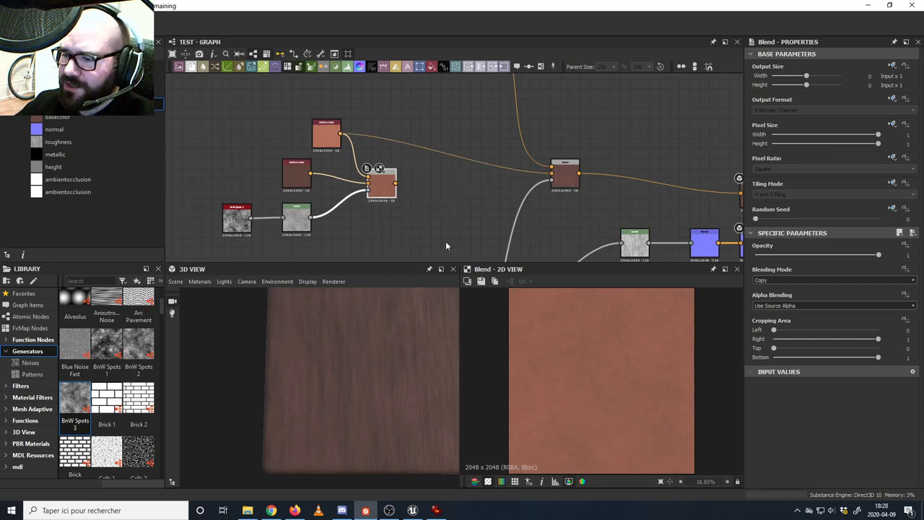
{"action": "key", "text": "ctrl+y"}
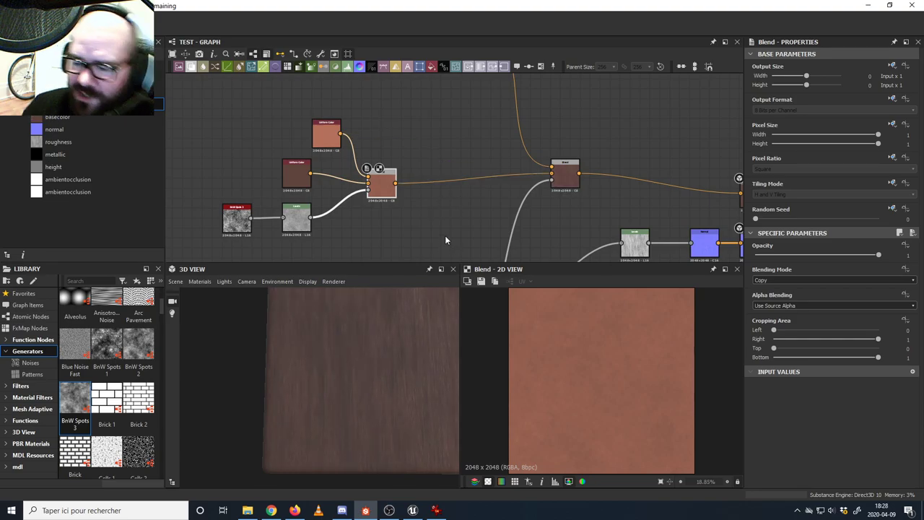
{"action": "key", "text": "ctrl+z"}
{"action": "key", "text": "ctrl+y"}
{"action": "key", "text": "ctrl+z"}
{"action": "key", "text": "ctrl+y"}
{"action": "key", "text": "ctrl+z"}
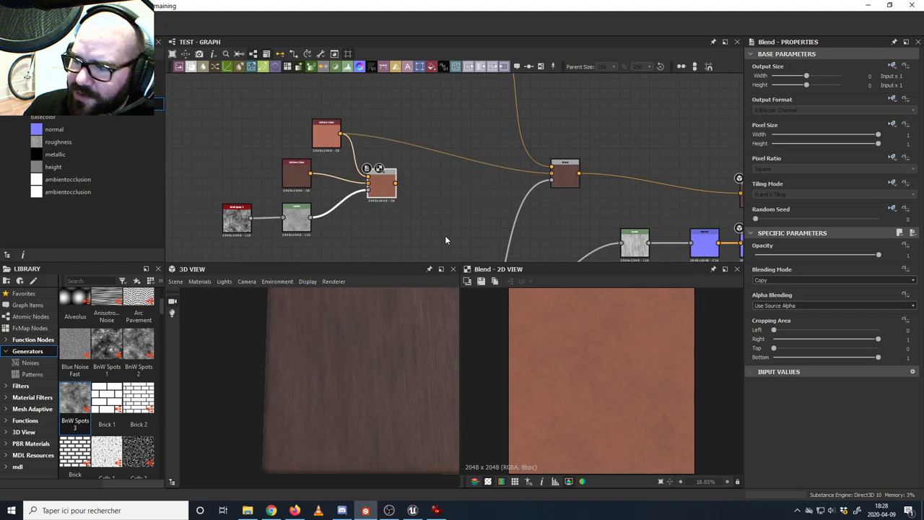
{"action": "key", "text": "ctrl+y"}
{"action": "scroll", "coordinate": [419, 428], "scroll_direction": "up", "scroll_amount": 5}
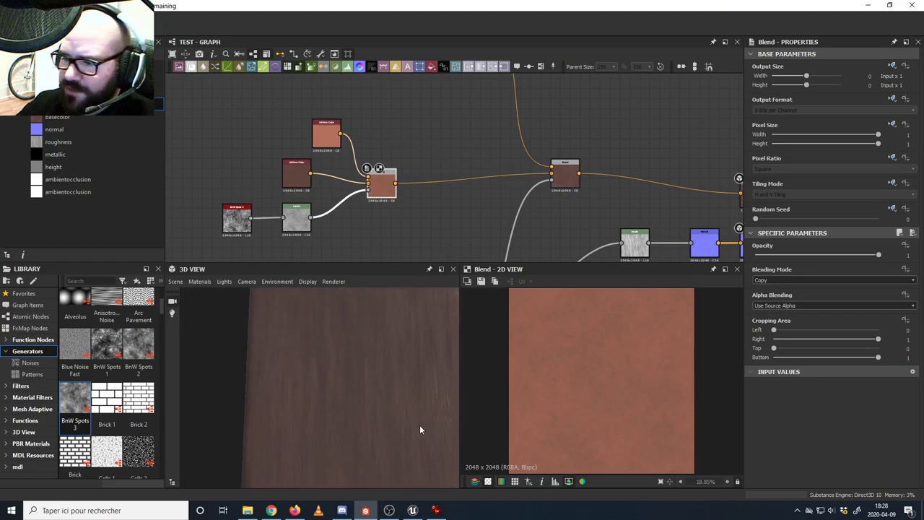
{"action": "scroll", "coordinate": [321, 392], "scroll_direction": "down", "scroll_amount": 3}
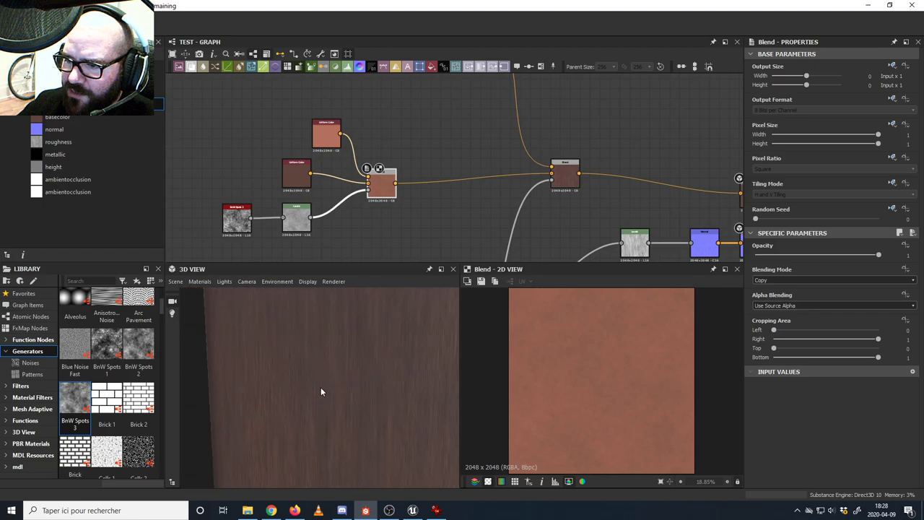
- Move the reddish brown colours, noise, Levels and Blend together into line with the main Blend
{"action": "middle_click_drag", "start_coordinate": [376, 234], "coordinate": [342, 252]}
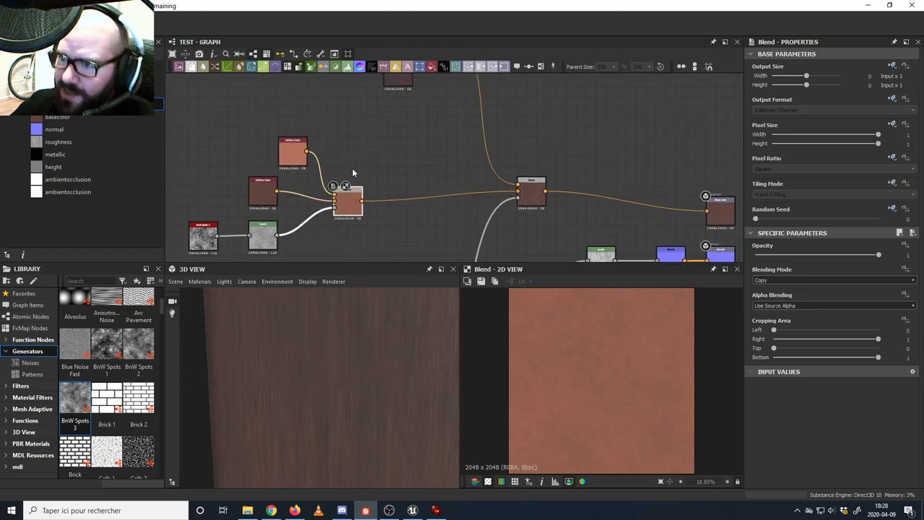
{"action": "middle_click_drag", "start_coordinate": [398, 136], "coordinate": [451, 160]}
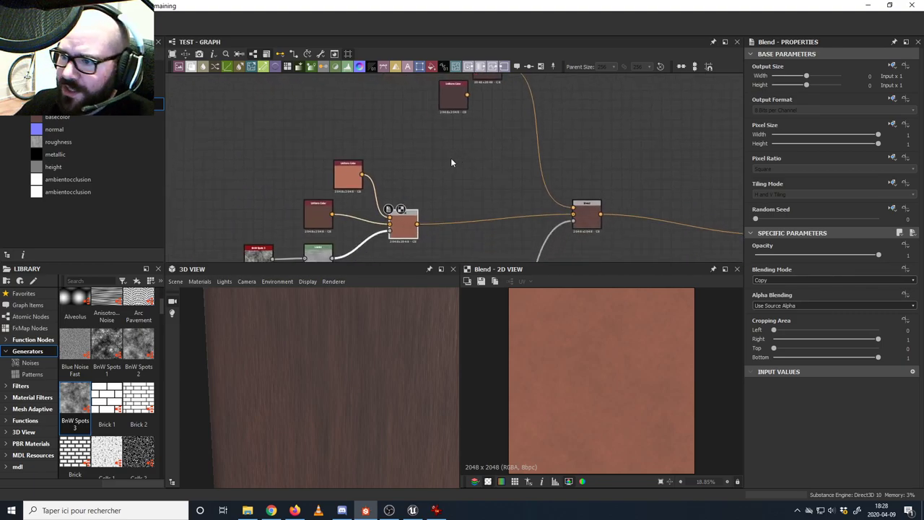
{"action": "scroll", "coordinate": [417, 180], "scroll_direction": "down", "scroll_amount": 3}
{"action": "left_click_drag", "start_coordinate": [258, 166], "coordinate": [408, 209]}
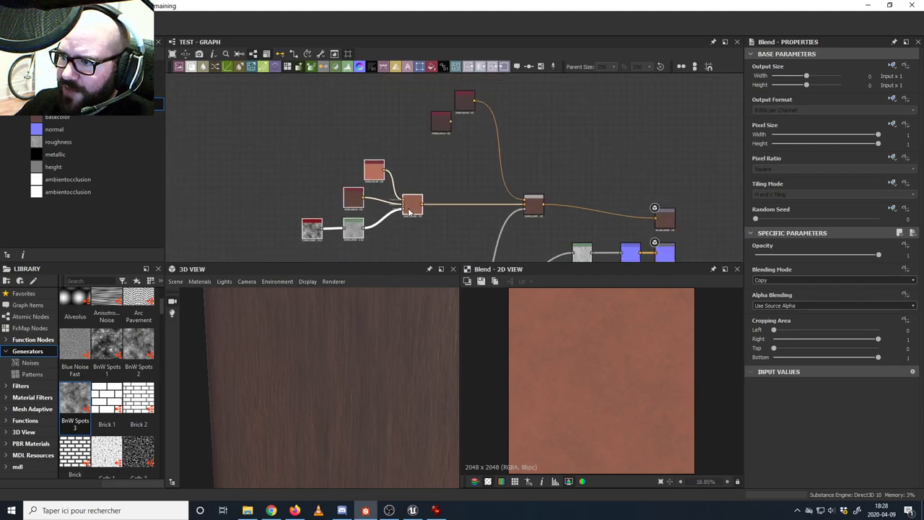
- Spread out the two dark brown Uniform Color nodes and add a Blend node below them
{"action": "middle_click_drag", "start_coordinate": [448, 167], "coordinate": [414, 208]}
{"action": "left_click", "coordinate": [451, 210]}
{"action": "mouse_move", "coordinate": [404, 146]}
{"action": "left_mouse_down"}
{"action": "mouse_move", "coordinate": [407, 131]}
{"action": "mouse_move", "coordinate": [397, 135]}
{"action": "left_mouse_up"}
{"action": "left_click", "coordinate": [379, 169]}
{"action": "left_click_drag", "start_coordinate": [380, 169], "coordinate": [363, 146]}
{"action": "left_click_drag", "start_coordinate": [195, 69], "coordinate": [411, 167]}
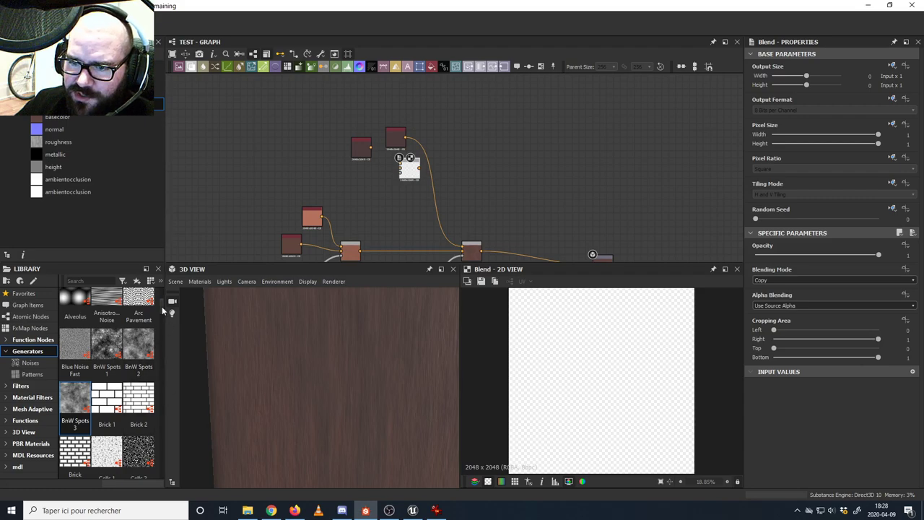
- Add a BnW Spots 3 noise below the dark brown colours with Disorder 0.89, and make room between it and the new Blend
{"action": "left_click_drag", "start_coordinate": [78, 401], "coordinate": [383, 177]}
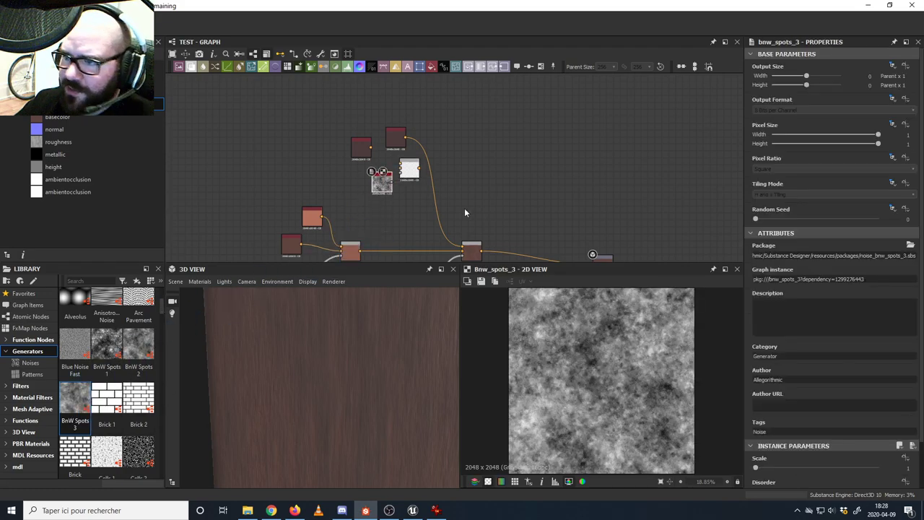
{"action": "scroll", "coordinate": [752, 450], "scroll_direction": "down", "scroll_amount": 2}
{"action": "left_click_drag", "start_coordinate": [767, 445], "coordinate": [865, 441]}
{"action": "scroll", "coordinate": [416, 186], "scroll_direction": "up", "scroll_amount": 3}
{"action": "middle_click_drag", "start_coordinate": [415, 189], "coordinate": [473, 220]}
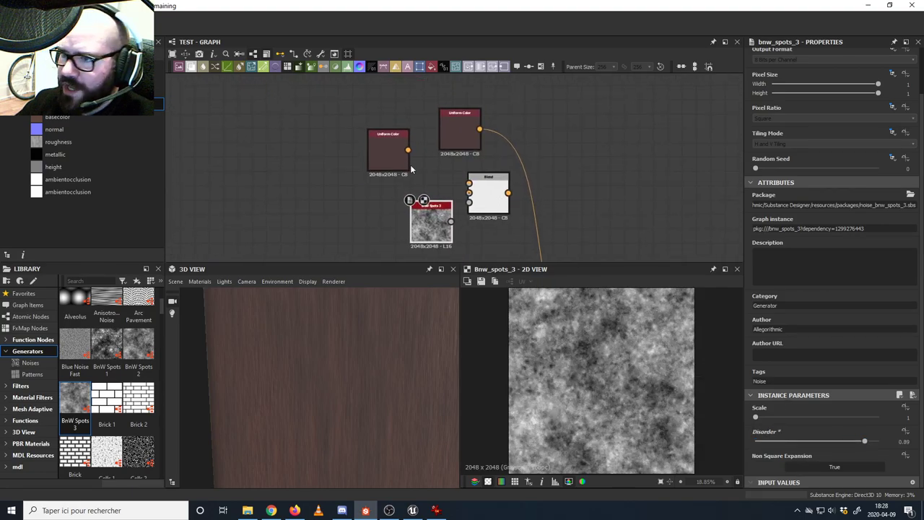
{"action": "left_click_drag", "start_coordinate": [390, 153], "coordinate": [376, 137]}
{"action": "left_click_drag", "start_coordinate": [433, 224], "coordinate": [354, 196]}
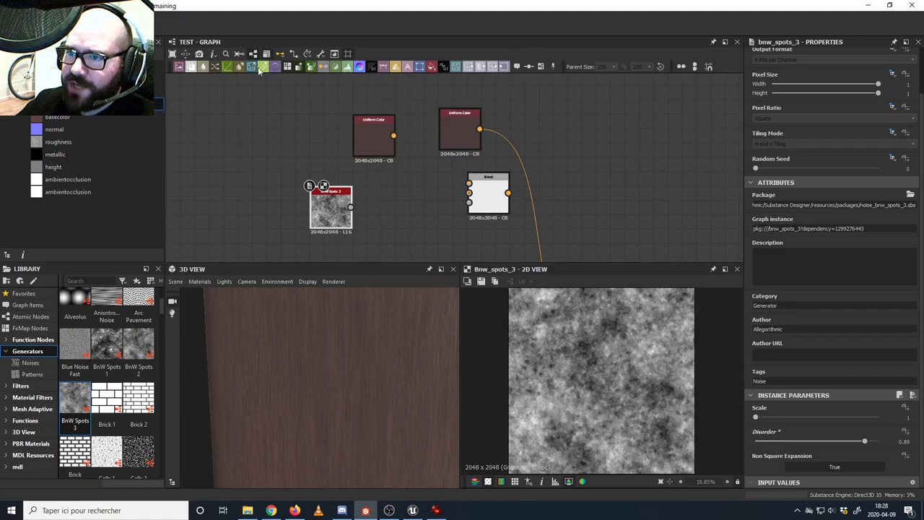
- Feed the new BnW Spots 3 into a new Levels node, narrow its output range from both ends, and brighten its midtones slightly
{"action": "left_click_drag", "start_coordinate": [347, 66], "coordinate": [412, 194]}
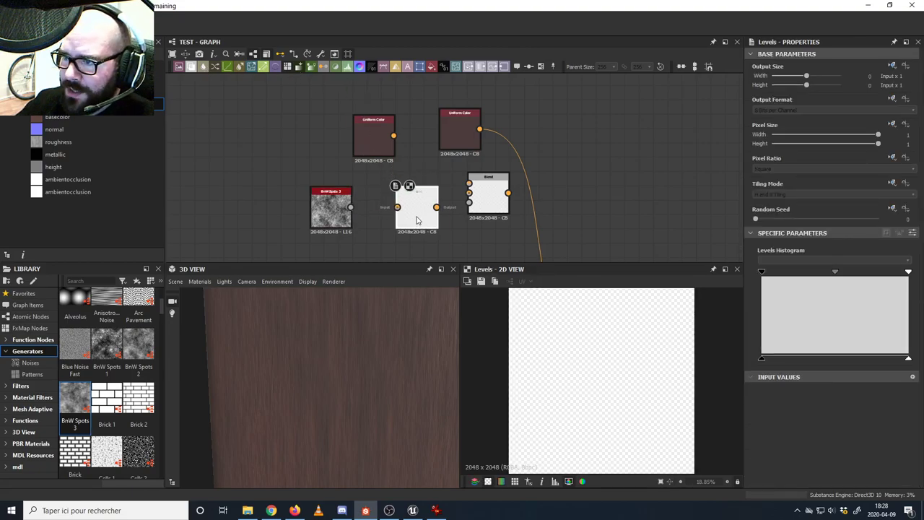
{"action": "left_click_drag", "start_coordinate": [351, 207], "coordinate": [397, 208]}
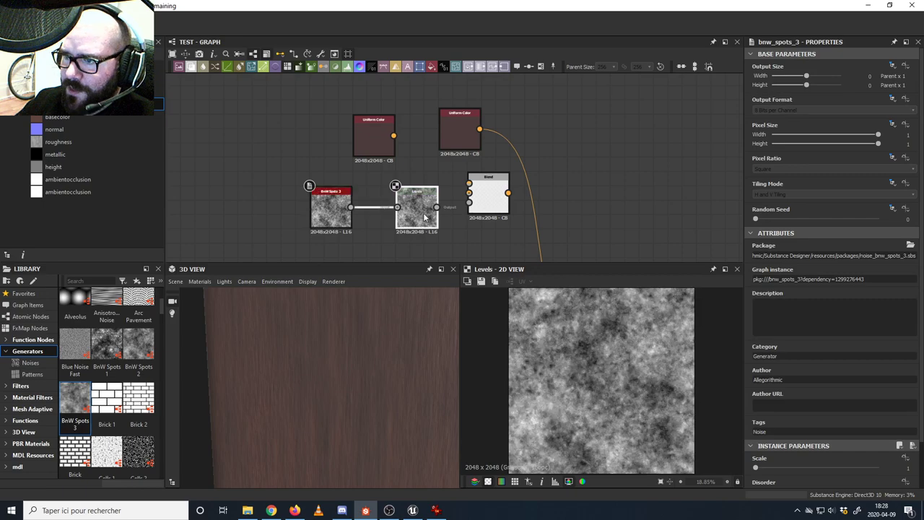
{"action": "left_click", "coordinate": [419, 213]}
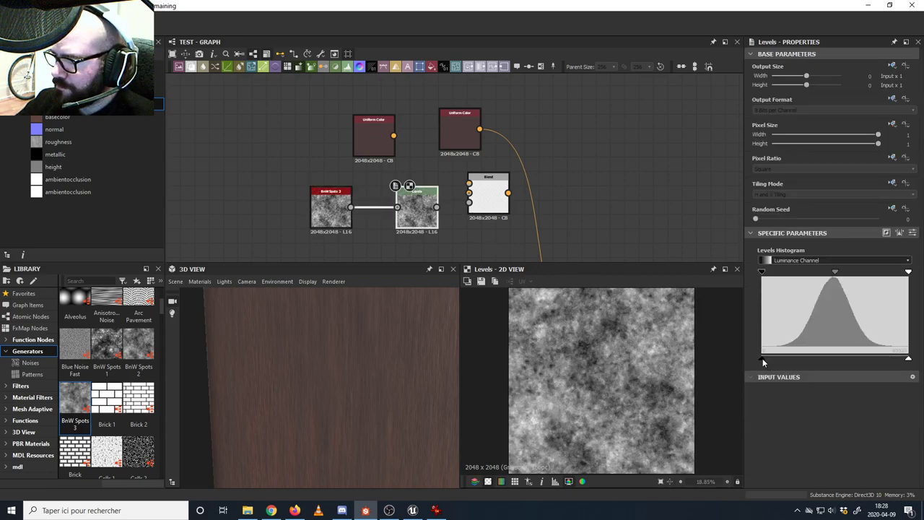
{"action": "left_click_drag", "start_coordinate": [763, 359], "coordinate": [809, 358]}
{"action": "left_click_drag", "start_coordinate": [907, 359], "coordinate": [864, 359]}
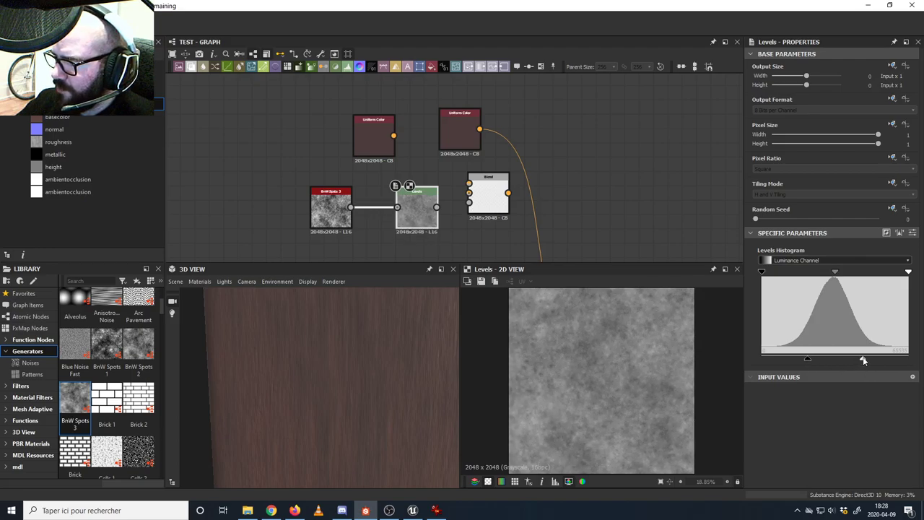
{"action": "mouse_move", "coordinate": [762, 272]}
{"action": "left_mouse_down"}
{"action": "mouse_move", "coordinate": [777, 273]}
{"action": "mouse_move", "coordinate": [762, 274]}
{"action": "left_mouse_up"}
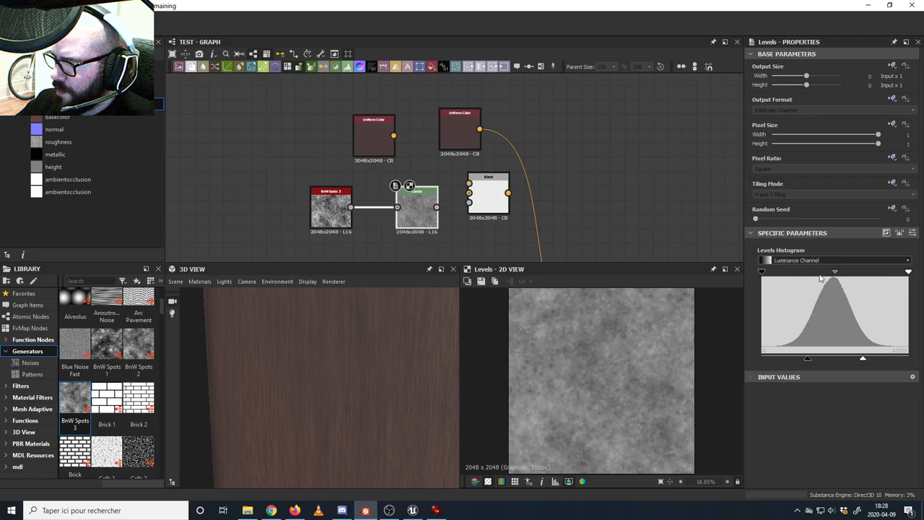
{"action": "left_click_drag", "start_coordinate": [840, 275], "coordinate": [829, 276]}
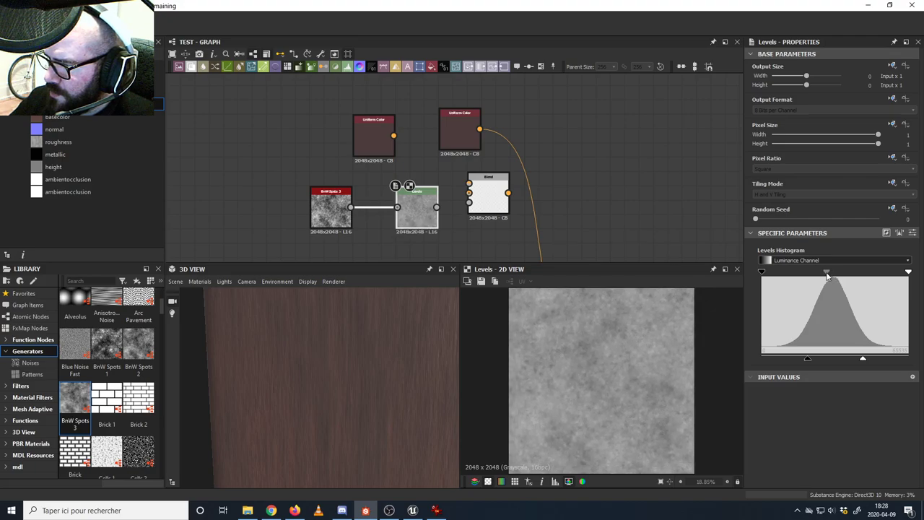
- Tidy the dark brown nodes and wire the Blend with the original colour as foreground, the copy as background and Levels as opacity mask
{"action": "middle_click_drag", "start_coordinate": [484, 193], "coordinate": [542, 181]}
{"action": "left_click_drag", "start_coordinate": [382, 187], "coordinate": [352, 188]}
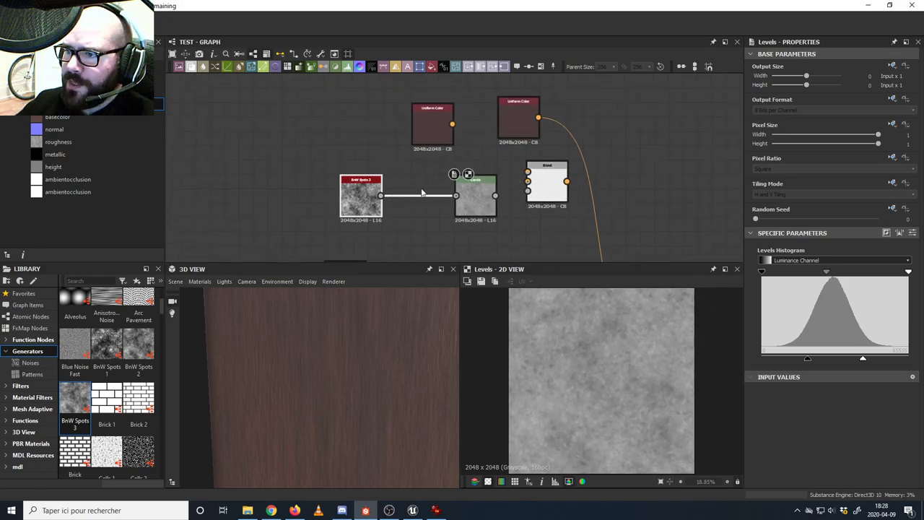
{"action": "left_click_drag", "start_coordinate": [474, 193], "coordinate": [431, 192]}
{"action": "left_click_drag", "start_coordinate": [517, 119], "coordinate": [502, 111]}
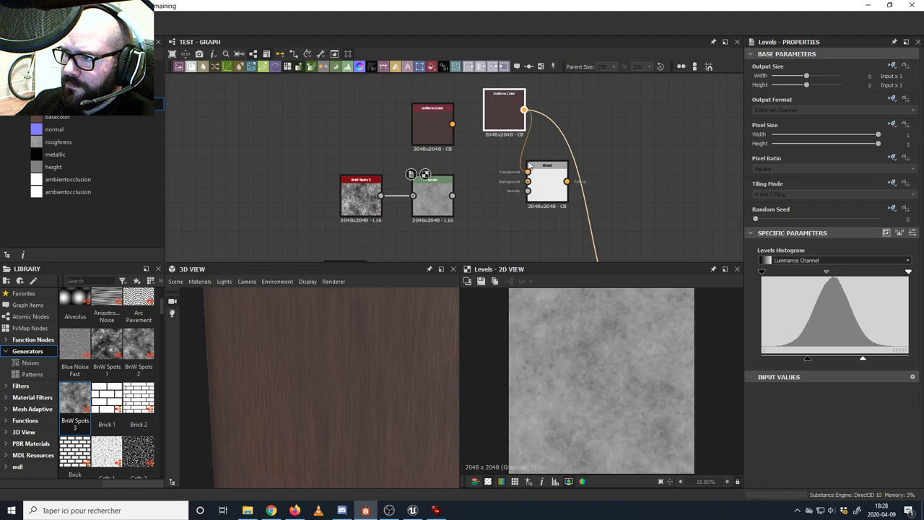
{"action": "left_click_drag", "start_coordinate": [452, 124], "coordinate": [528, 181]}
{"action": "left_click", "coordinate": [555, 189]}
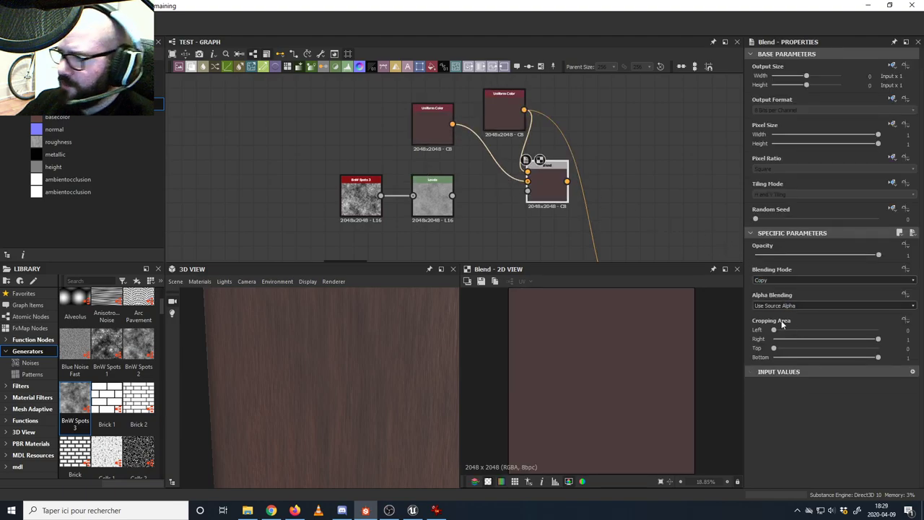
{"action": "left_click_drag", "start_coordinate": [452, 195], "coordinate": [528, 191]}
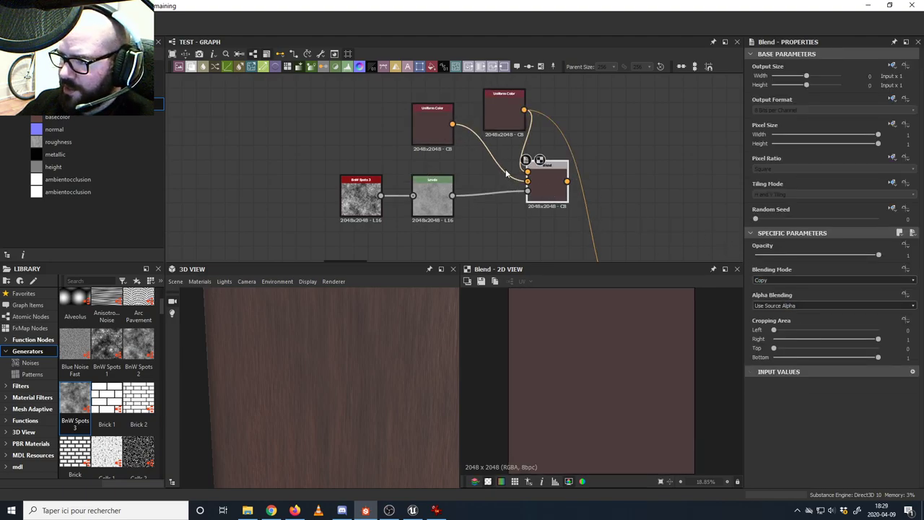
- Darken the copied dark brown Uniform Color to S 26, V 45, and preview the resulting Blend
{"action": "left_click", "coordinate": [433, 130]}
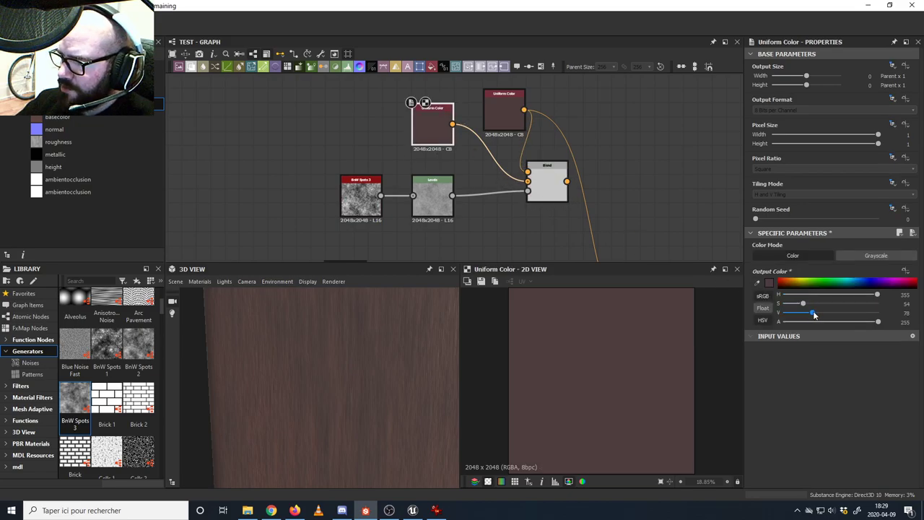
{"action": "mouse_move", "coordinate": [812, 315]}
{"action": "left_mouse_down"}
{"action": "mouse_move", "coordinate": [821, 315]}
{"action": "mouse_move", "coordinate": [804, 309]}
{"action": "left_mouse_up"}
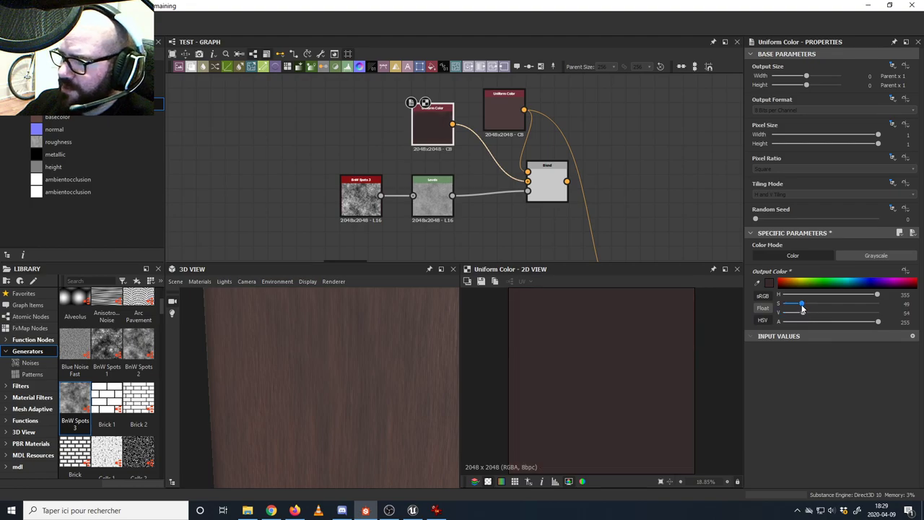
{"action": "left_click", "coordinate": [547, 186]}
{"action": "scroll", "coordinate": [595, 381], "scroll_direction": "up", "scroll_amount": 2}
{"action": "middle_click_drag", "start_coordinate": [629, 335], "coordinate": [636, 369]}
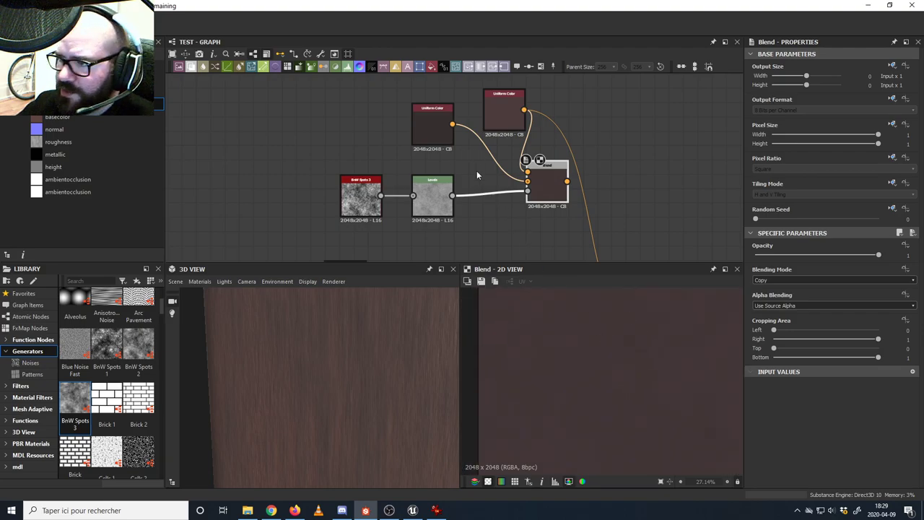
{"action": "left_click", "coordinate": [434, 124]}
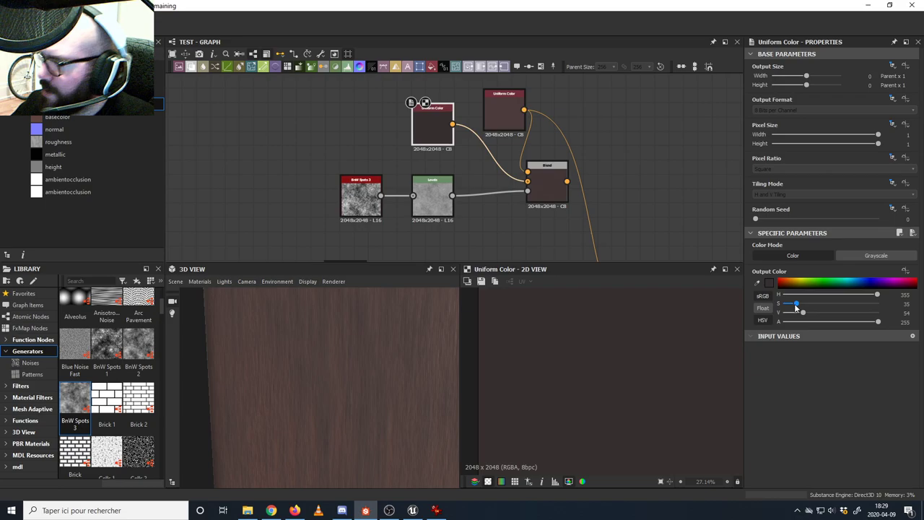
{"action": "left_click_drag", "start_coordinate": [797, 308], "coordinate": [793, 308]}
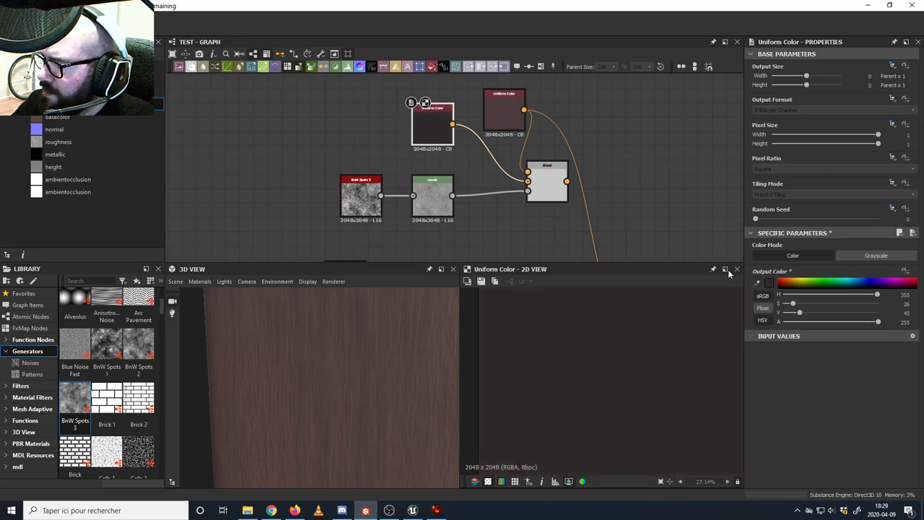
{"action": "double_click", "coordinate": [557, 185]}
{"action": "scroll", "coordinate": [593, 367], "scroll_direction": "down", "scroll_amount": 4}
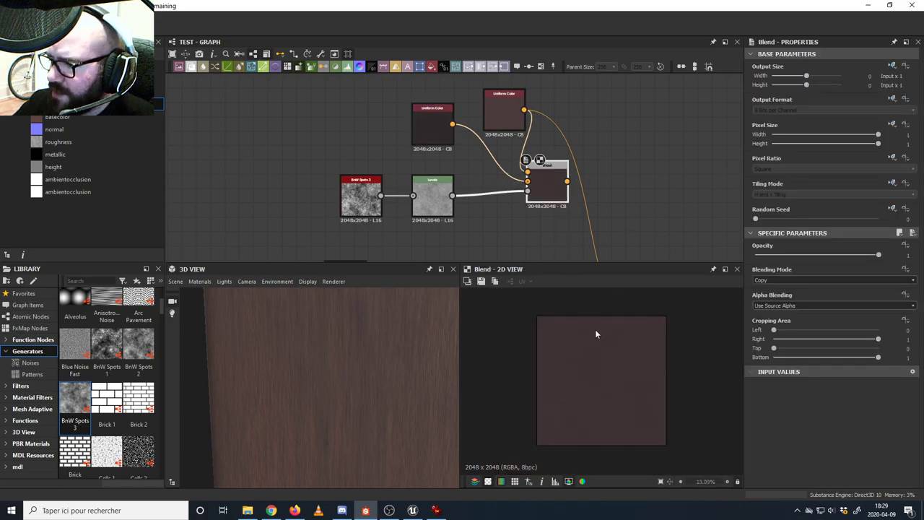
- Feed the dark brown Blend into the final Blend's foreground in place of the single colour and preview the result on the 3D model
{"action": "scroll", "coordinate": [397, 139], "scroll_direction": "down", "scroll_amount": 5}
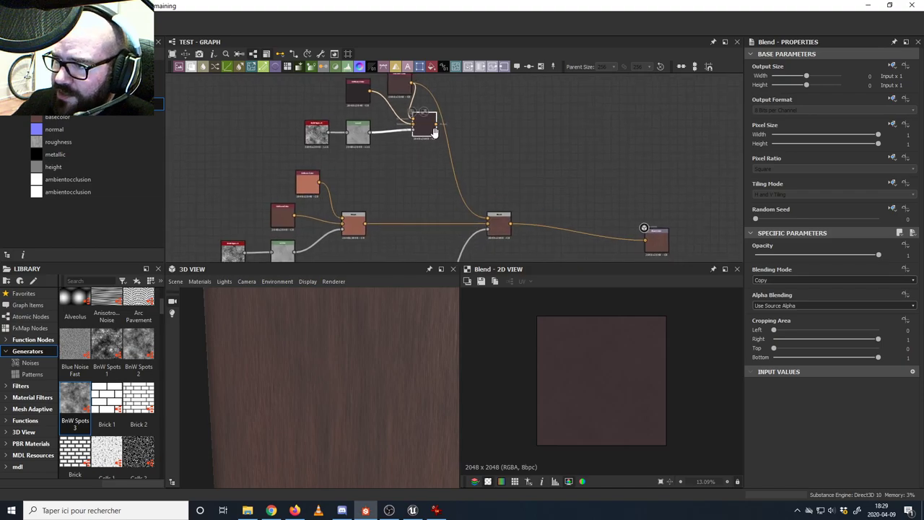
{"action": "left_click_drag", "start_coordinate": [437, 126], "coordinate": [489, 221]}
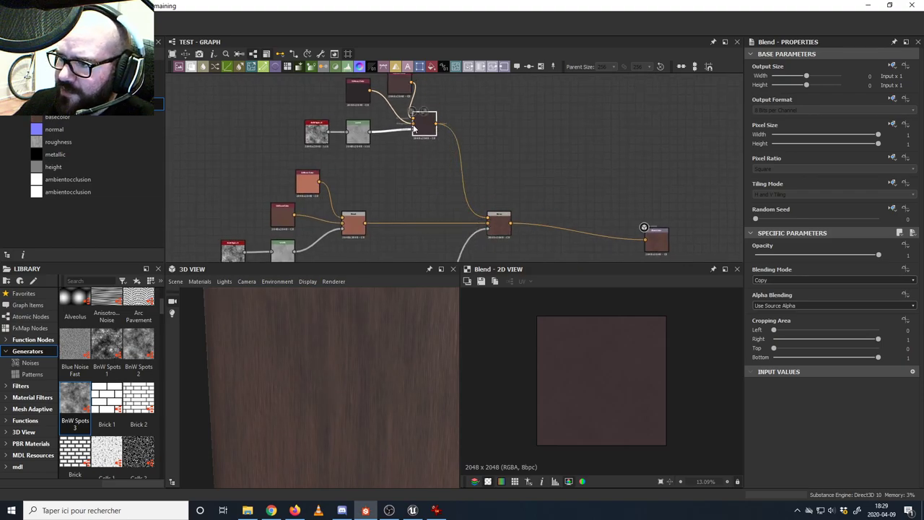
{"action": "double_click", "coordinate": [494, 227]}
{"action": "left_click_drag", "start_coordinate": [356, 370], "coordinate": [396, 361]}
{"action": "middle_click_drag", "start_coordinate": [441, 221], "coordinate": [430, 140]}
{"action": "scroll", "coordinate": [411, 213], "scroll_direction": "down", "scroll_amount": 2}
{"action": "middle_click_drag", "start_coordinate": [406, 215], "coordinate": [402, 160]}
{"action": "left_click_drag", "start_coordinate": [385, 344], "coordinate": [369, 292]}
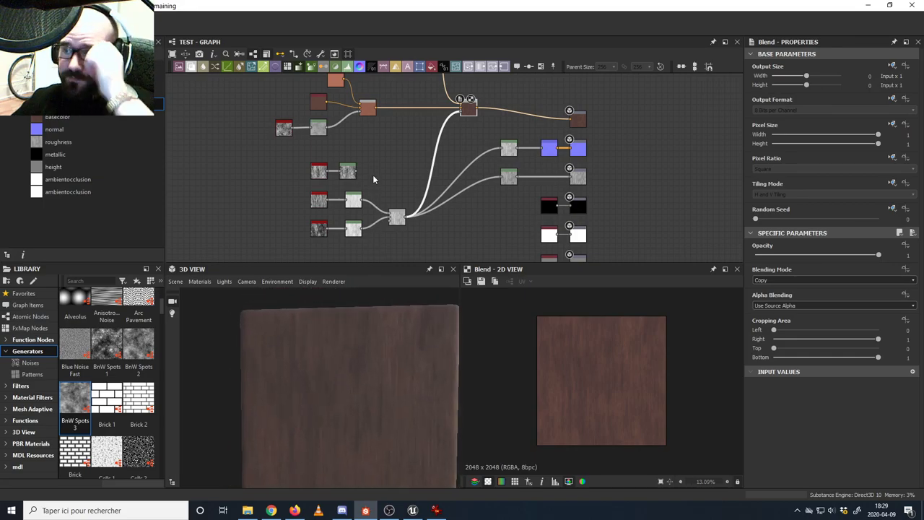
- Move the orange-brown colour nodes and their noise mask farther from the final Blend to make room in the base colour network
{"action": "middle_click_drag", "start_coordinate": [380, 148], "coordinate": [345, 191]}
{"action": "left_click_drag", "start_coordinate": [541, 164], "coordinate": [544, 163]}
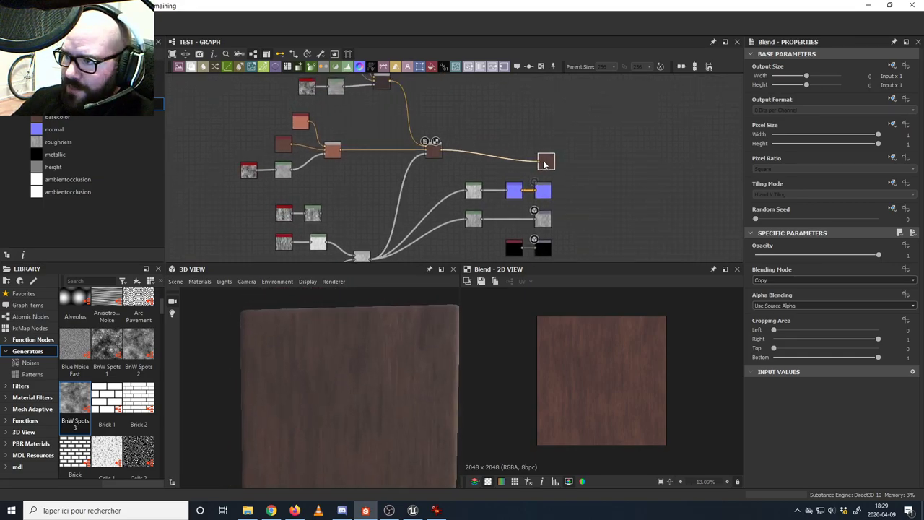
{"action": "left_click", "coordinate": [545, 164]}
{"action": "middle_click_drag", "start_coordinate": [349, 132], "coordinate": [392, 152]}
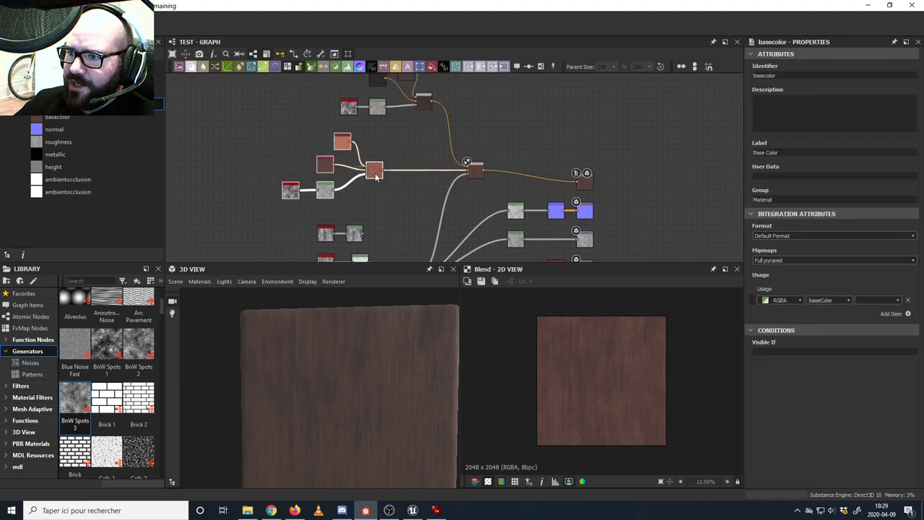
{"action": "left_click_drag", "start_coordinate": [375, 174], "coordinate": [296, 174]}
{"action": "middle_click_drag", "start_coordinate": [352, 162], "coordinate": [380, 241]}
{"action": "left_click_drag", "start_coordinate": [334, 123], "coordinate": [365, 163]}
{"action": "middle_click_drag", "start_coordinate": [411, 200], "coordinate": [403, 133]}
{"action": "middle_click_drag", "start_coordinate": [378, 227], "coordinate": [398, 197]}
- Compare the wood on the 3D model with the Wood_Ceiling_1.jpg reference photo
{"action": "left_click", "coordinate": [436, 511]}
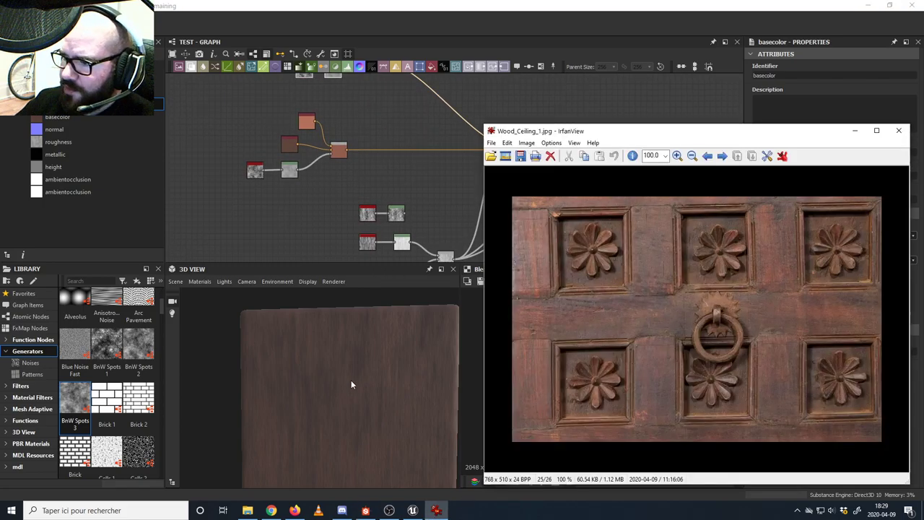
{"action": "left_click_drag", "start_coordinate": [352, 384], "coordinate": [375, 418]}
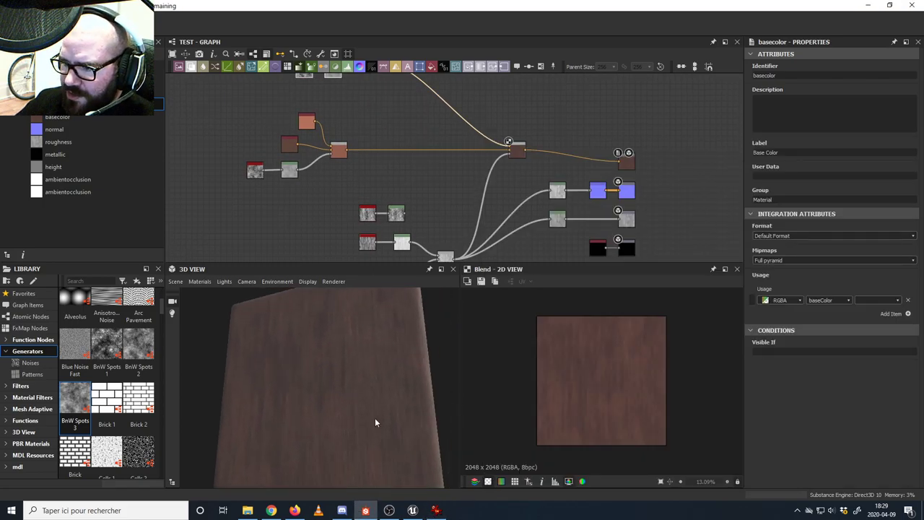
{"action": "left_click", "coordinate": [440, 512]}
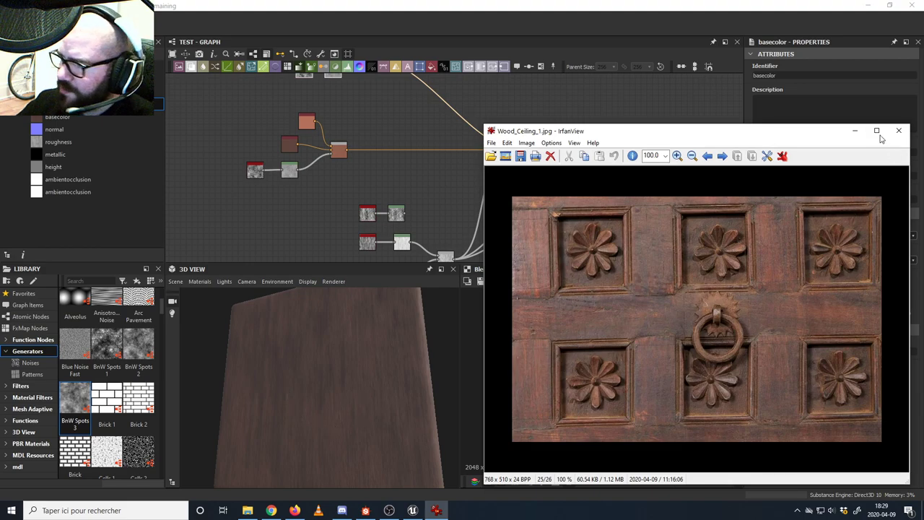
{"action": "left_click", "coordinate": [855, 131]}
- Insert a Levels node between the grain Blend and the final base colour Blend's opacity input
{"action": "mouse_move", "coordinate": [400, 148]}
{"action": "middle_mouse_down"}
{"action": "mouse_move", "coordinate": [388, 169]}
{"action": "mouse_move", "coordinate": [398, 135]}
{"action": "middle_mouse_up"}
{"action": "scroll", "coordinate": [435, 222], "scroll_direction": "up", "scroll_amount": 3}
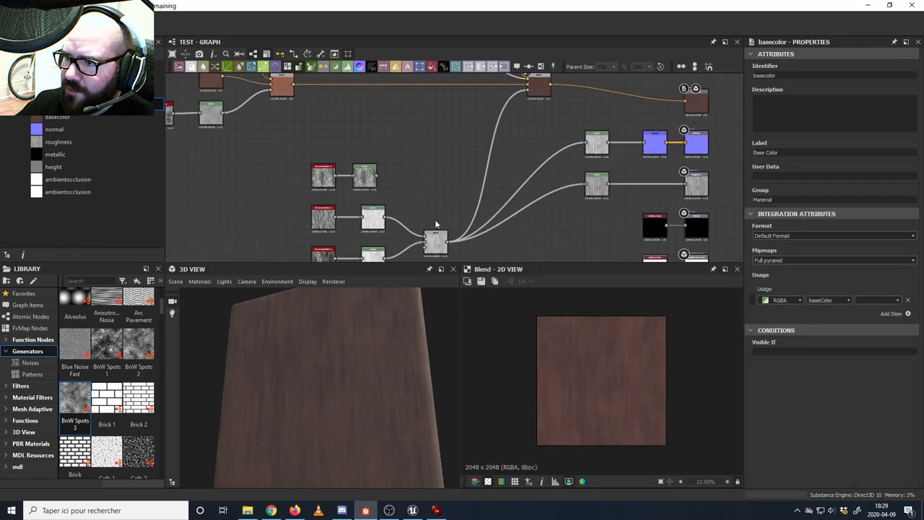
{"action": "left_click", "coordinate": [347, 67]}
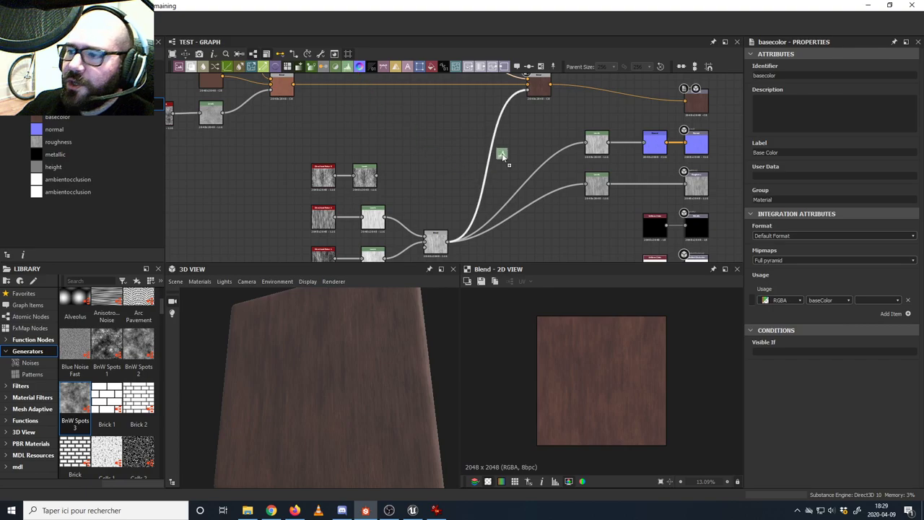
{"action": "left_click_drag", "start_coordinate": [489, 159], "coordinate": [482, 134]}
{"action": "left_click_drag", "start_coordinate": [448, 242], "coordinate": [528, 86]}
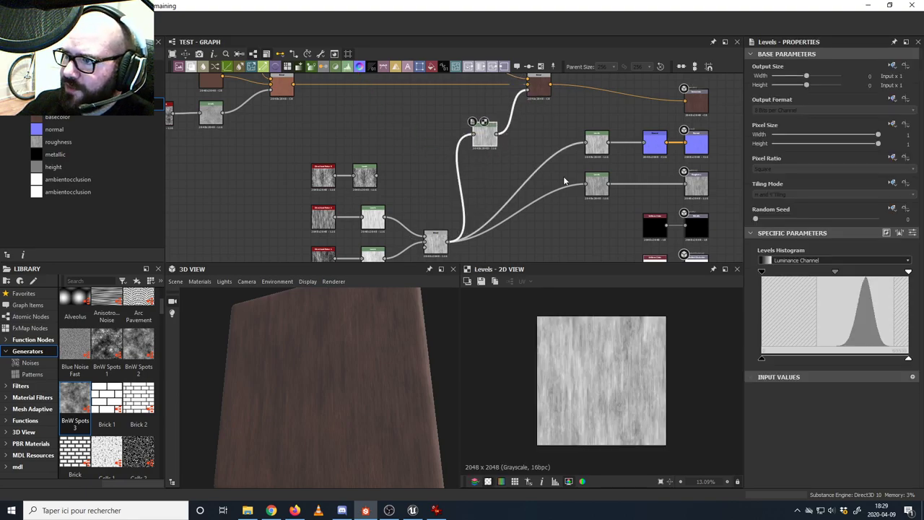
- Raise the new Levels' input black point and lower its input white point for stronger grain contrast, checking against the reference photo
{"action": "left_click_drag", "start_coordinate": [766, 274], "coordinate": [821, 274]}
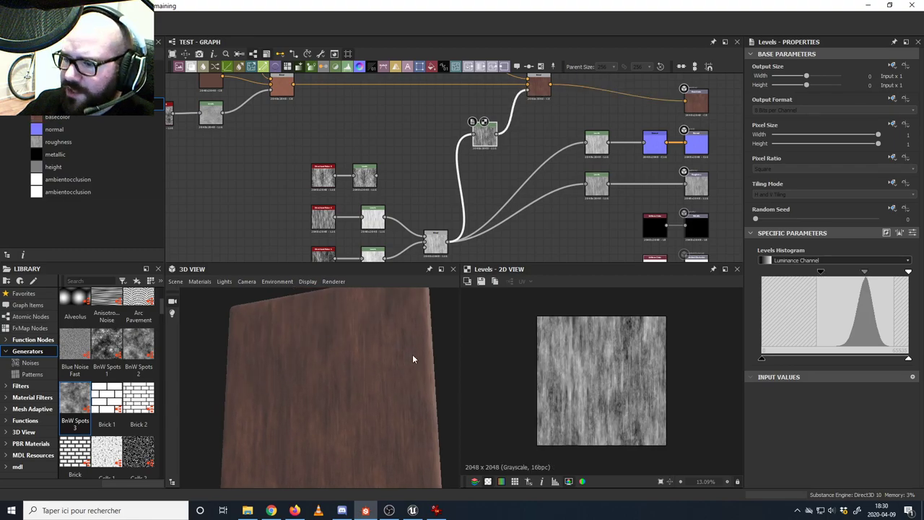
{"action": "left_click", "coordinate": [437, 510]}
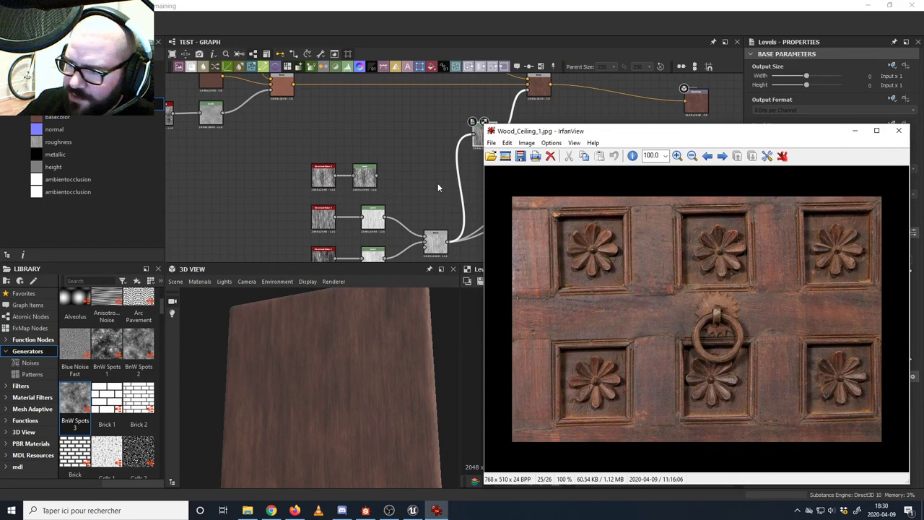
{"action": "left_click", "coordinate": [477, 143]}
{"action": "left_click_drag", "start_coordinate": [821, 273], "coordinate": [826, 274]}
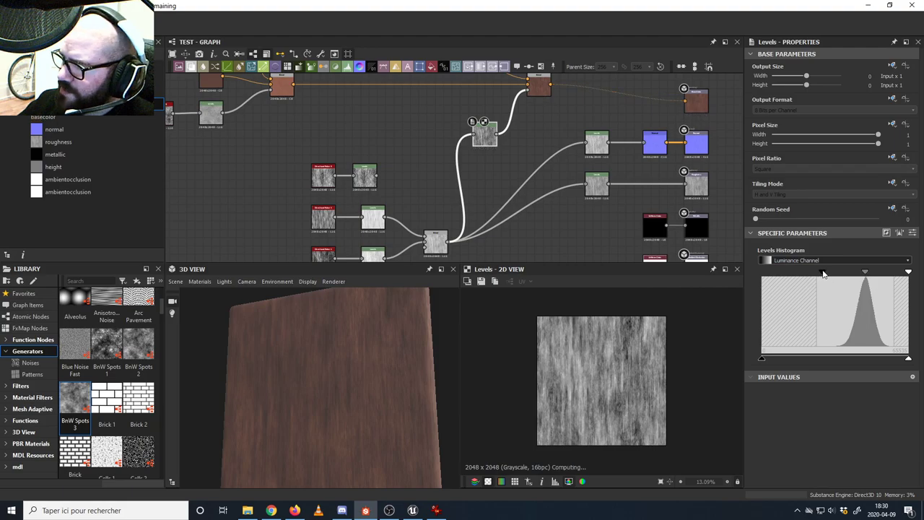
{"action": "left_click_drag", "start_coordinate": [908, 273], "coordinate": [829, 276]}
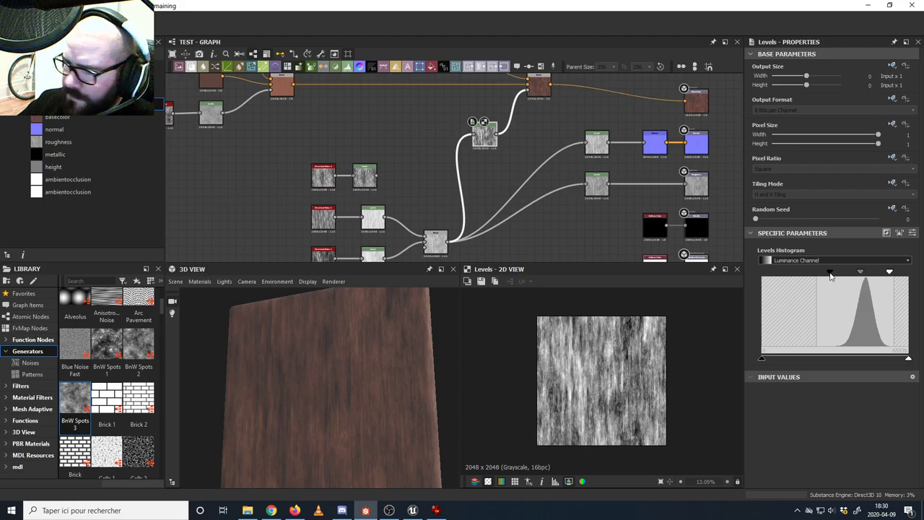
{"action": "left_click_drag", "start_coordinate": [342, 384], "coordinate": [353, 376]}
{"action": "left_click", "coordinate": [437, 510]}
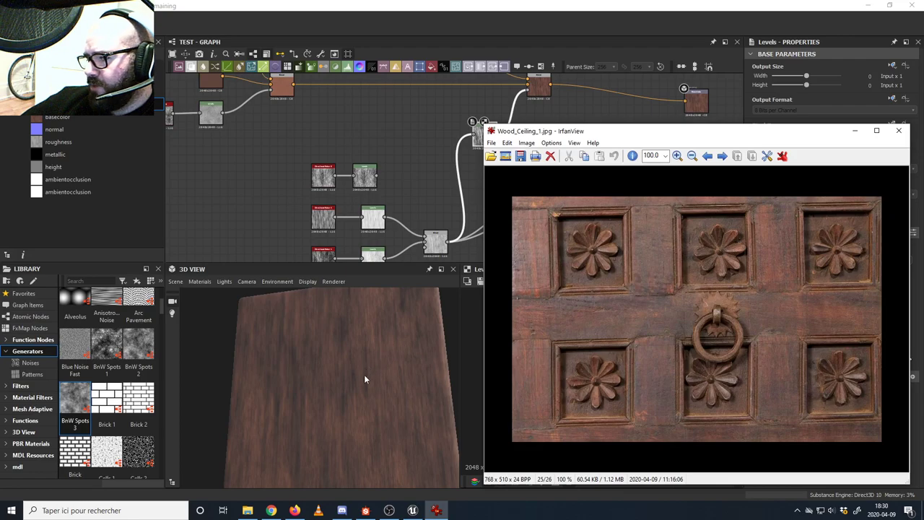
- Brighten the two dark brown Uniform Colors, the darker one to about V 64 and the lighter one to V 99
{"action": "middle_click_drag", "start_coordinate": [268, 158], "coordinate": [350, 249]}
{"action": "middle_click_drag", "start_coordinate": [423, 174], "coordinate": [449, 291]}
{"action": "scroll", "coordinate": [408, 194], "scroll_direction": "up", "scroll_amount": 2}
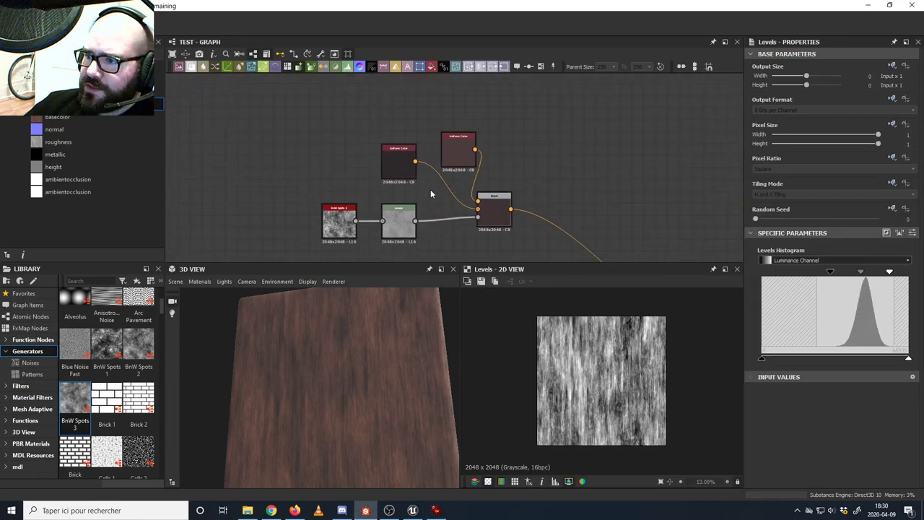
{"action": "double_click", "coordinate": [399, 163]}
{"action": "left_click_drag", "start_coordinate": [797, 309], "coordinate": [804, 315]}
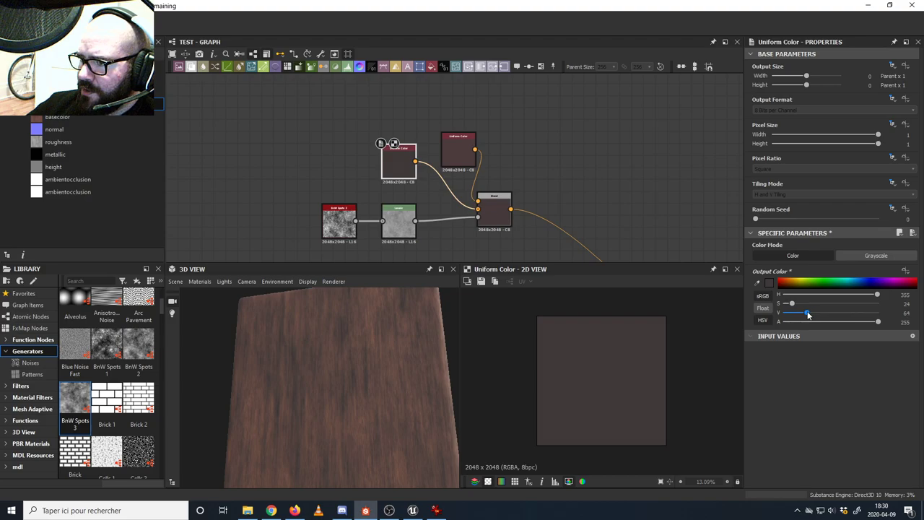
{"action": "double_click", "coordinate": [461, 153]}
{"action": "left_click_drag", "start_coordinate": [811, 314], "coordinate": [820, 315]}
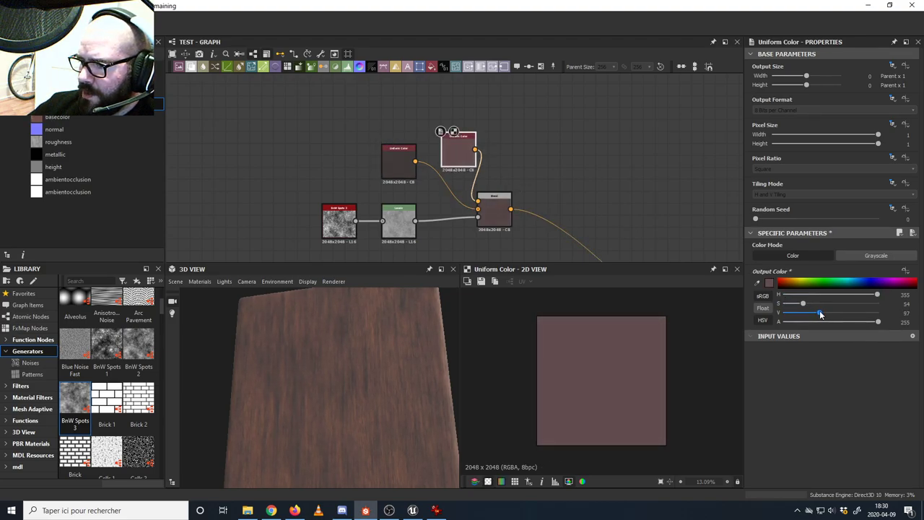
- Compare the brightened wood on the 3D model with the reference photo from several angles and distances
{"action": "left_click_drag", "start_coordinate": [419, 353], "coordinate": [375, 377]}
{"action": "left_click", "coordinate": [434, 509]}
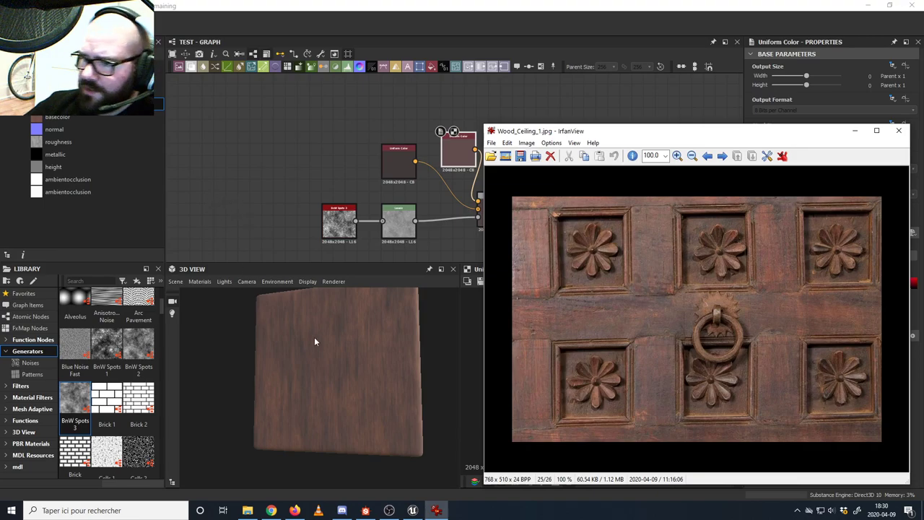
{"action": "left_click_drag", "start_coordinate": [285, 334], "coordinate": [349, 362]}
{"action": "scroll", "coordinate": [326, 338], "scroll_direction": "up", "scroll_amount": 5}
{"action": "scroll", "coordinate": [304, 364], "scroll_direction": "down", "scroll_amount": 5}
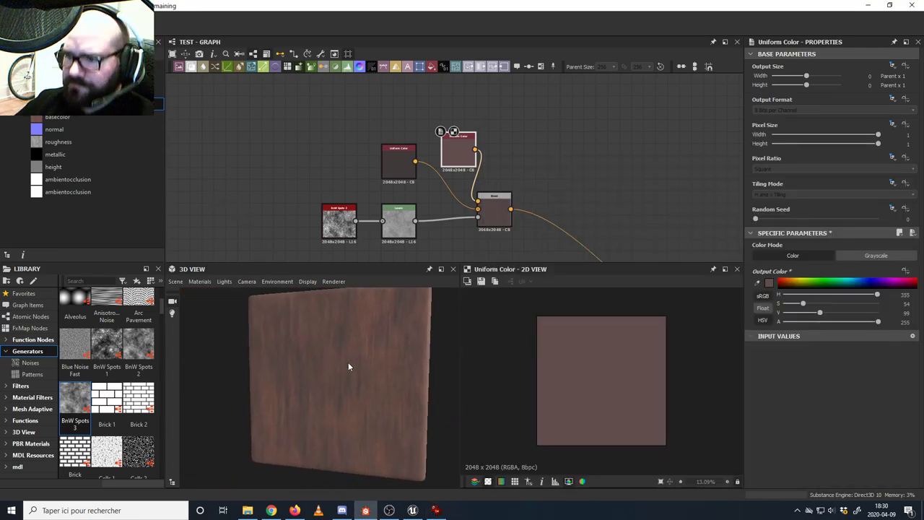
- Move the two lower grain noises, their Levels and the grain Blend farther from the Levels nodes they feed
{"action": "middle_click_drag", "start_coordinate": [421, 221], "coordinate": [313, 176]}
{"action": "scroll", "coordinate": [313, 175], "scroll_direction": "down", "scroll_amount": 4}
{"action": "middle_click_drag", "start_coordinate": [404, 199], "coordinate": [398, 138]}
{"action": "middle_click_drag", "start_coordinate": [371, 202], "coordinate": [392, 130]}
{"action": "left_click_drag", "start_coordinate": [331, 193], "coordinate": [416, 243]}
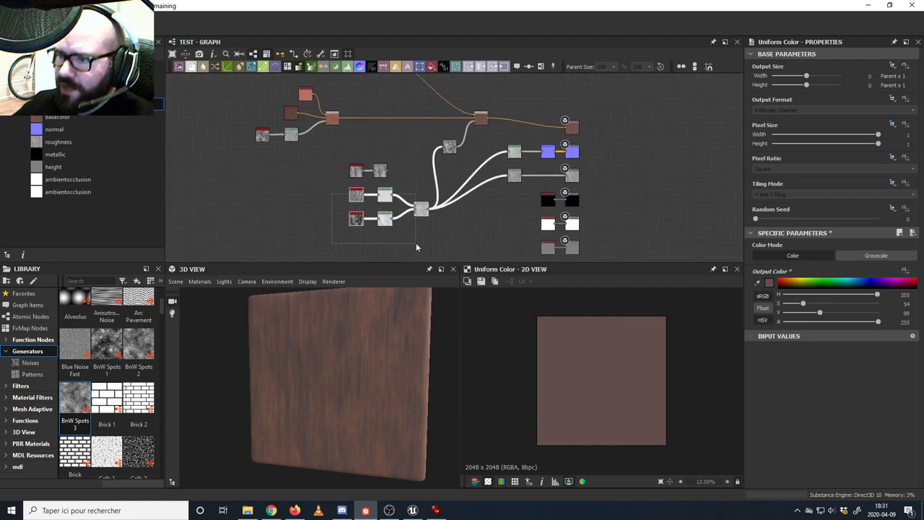
{"action": "left_click_drag", "start_coordinate": [421, 211], "coordinate": [360, 211]}
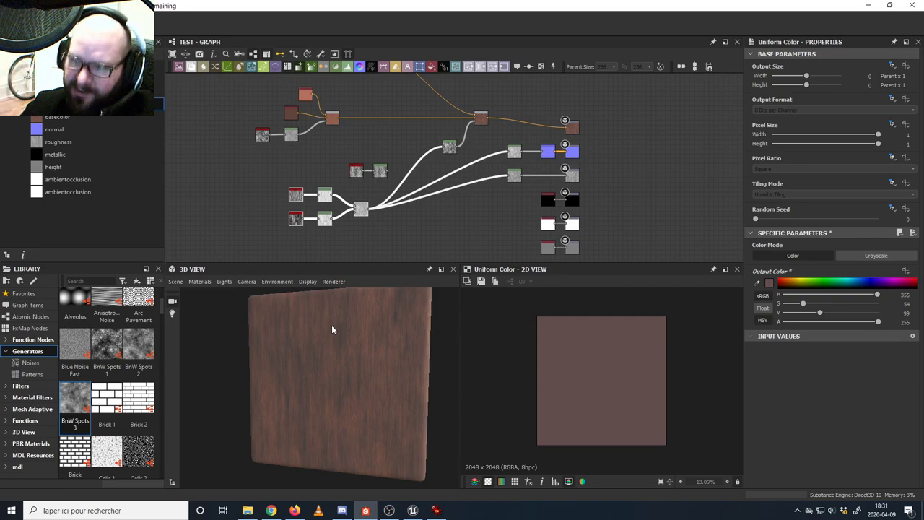
- Inspect the wood grain up close on the 3D model and review the node layout of the finished TSM_WoodCeiling_1 graph
{"action": "scroll", "coordinate": [389, 321], "scroll_direction": "up", "scroll_amount": 5}
{"action": "left_click_drag", "start_coordinate": [388, 320], "coordinate": [312, 347]}
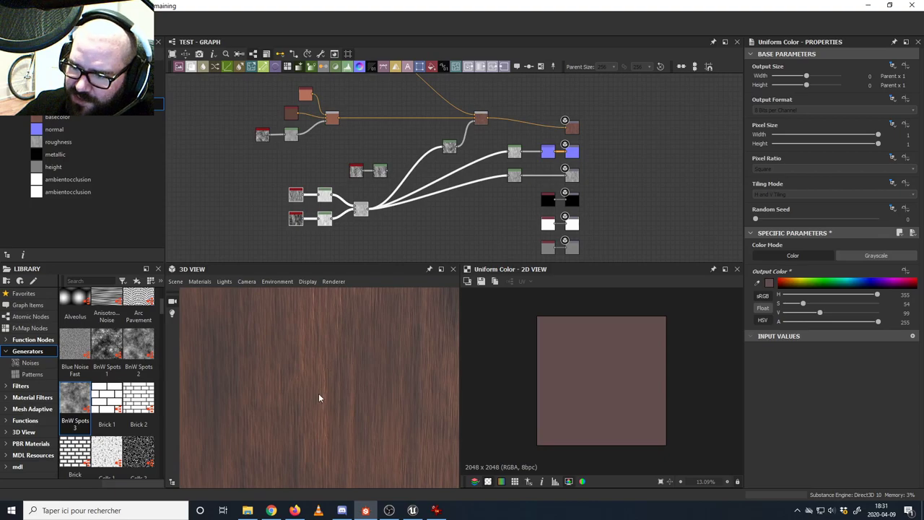
{"action": "left_click_drag", "start_coordinate": [324, 386], "coordinate": [408, 311]}
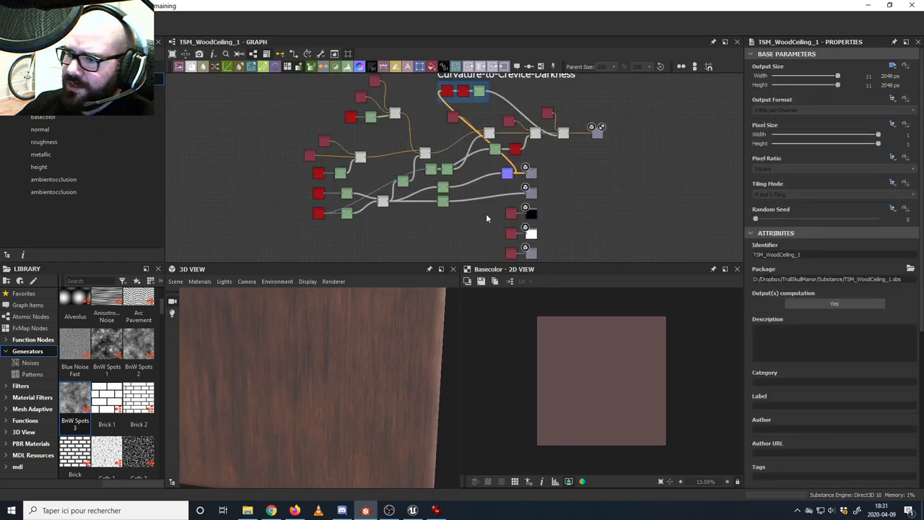
{"action": "middle_click_drag", "start_coordinate": [510, 176], "coordinate": [445, 211]}
{"action": "scroll", "coordinate": [445, 211], "scroll_direction": "down", "scroll_amount": 1}
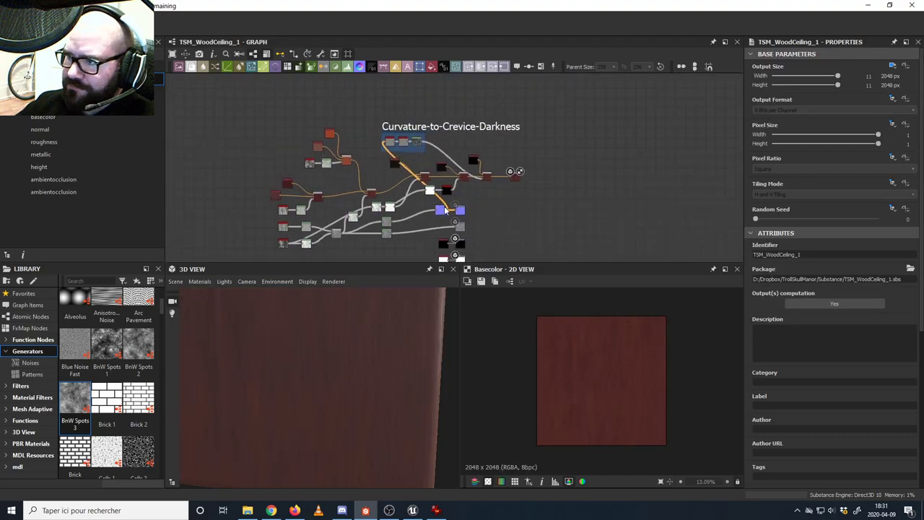
- Examine the final Blend node of the TSM_WoodCeiling_1 base color and its dark crevices in the 3D and 2D previews
{"action": "left_click_drag", "start_coordinate": [369, 337], "coordinate": [334, 373]}
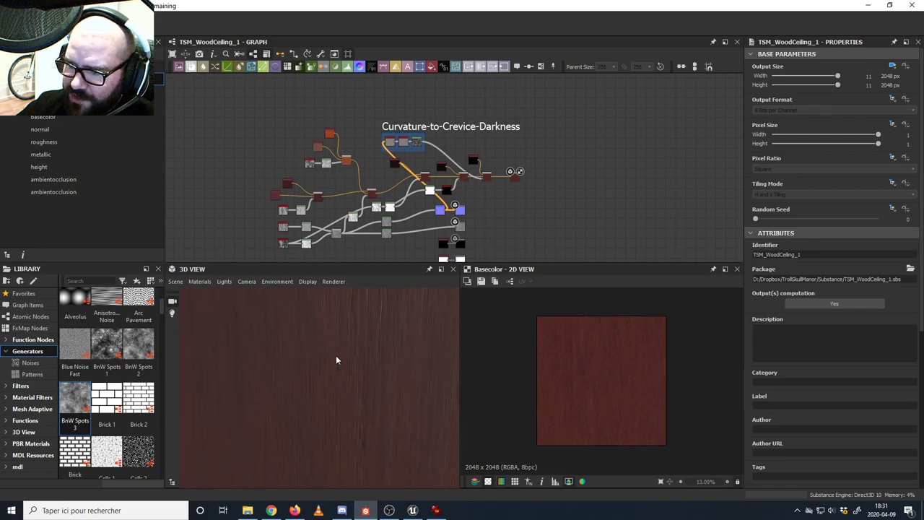
{"action": "left_click_drag", "start_coordinate": [378, 346], "coordinate": [322, 373]}
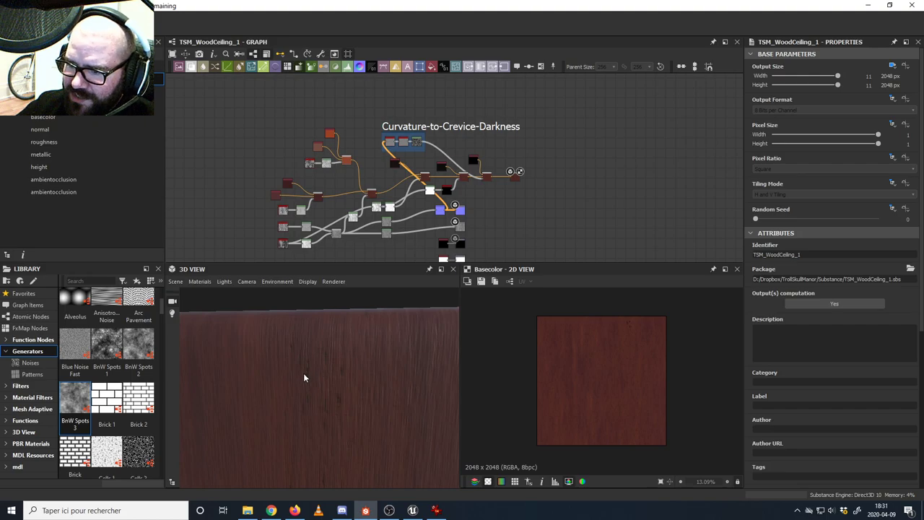
{"action": "scroll", "coordinate": [425, 147], "scroll_direction": "up", "scroll_amount": 5}
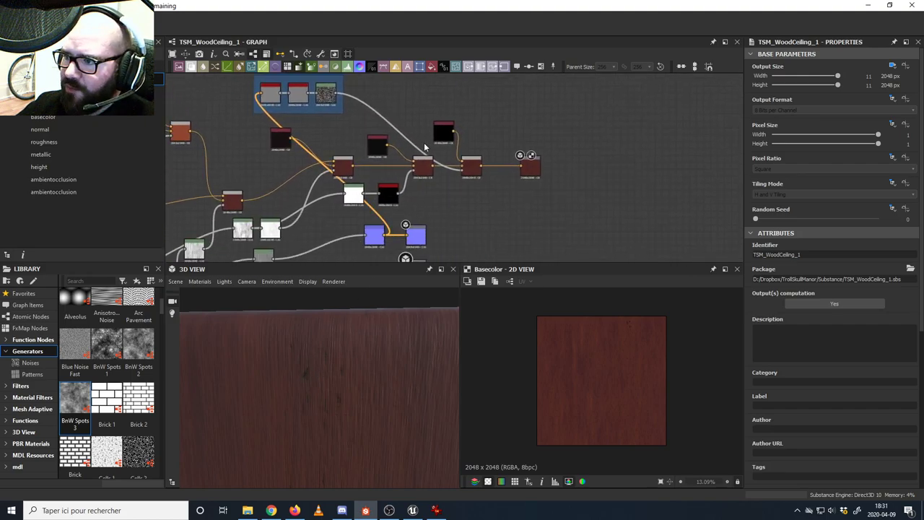
{"action": "scroll", "coordinate": [425, 147], "scroll_direction": "up", "scroll_amount": 4}
{"action": "left_click", "coordinate": [576, 164]}
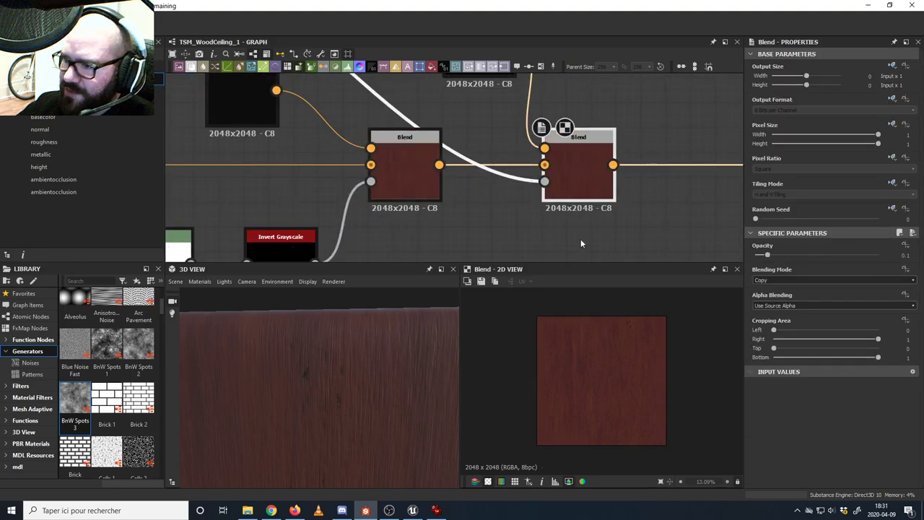
{"action": "scroll", "coordinate": [628, 323], "scroll_direction": "up", "scroll_amount": 10}
{"action": "middle_click_drag", "start_coordinate": [657, 312], "coordinate": [624, 314]}
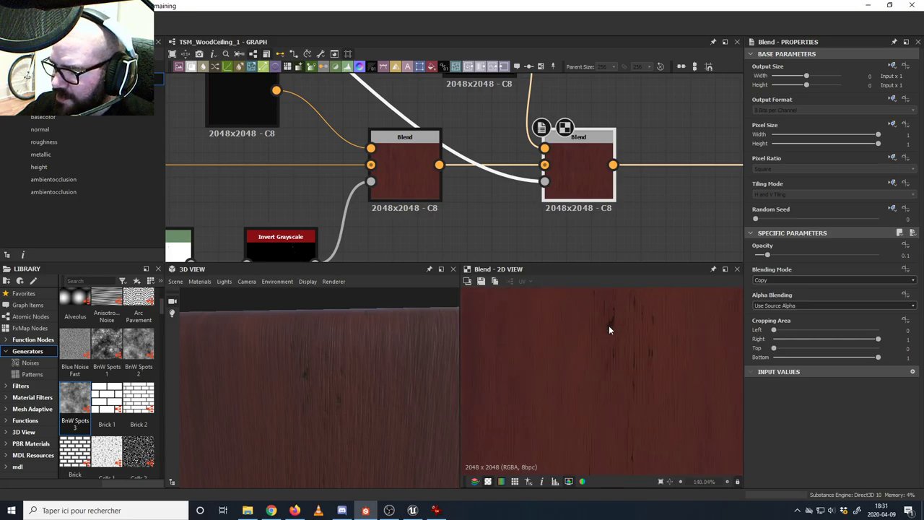
{"action": "scroll", "coordinate": [609, 330], "scroll_direction": "down", "scroll_amount": 10}
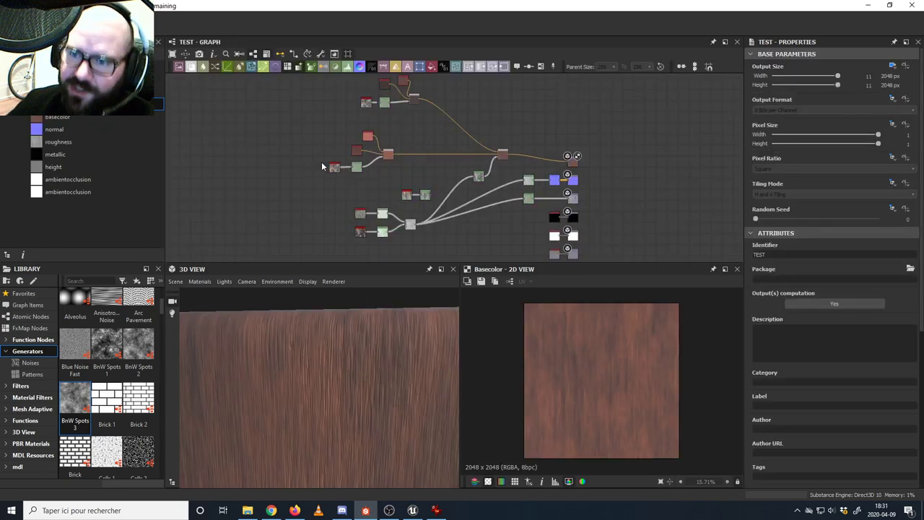
- Examine the TEST graph's wood material on the cube in the 3D preview
{"action": "mouse_move", "coordinate": [349, 361]}
{"action": "left_mouse_down"}
{"action": "mouse_move", "coordinate": [398, 375]}
{"action": "mouse_move", "coordinate": [351, 375]}
{"action": "left_mouse_up"}
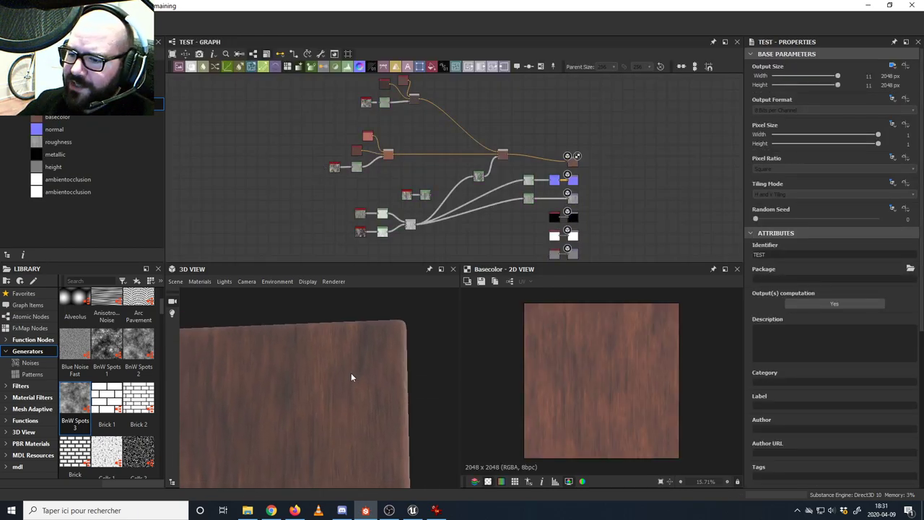
{"action": "scroll", "coordinate": [325, 389], "scroll_direction": "down", "scroll_amount": 4}
{"action": "middle_click_drag", "start_coordinate": [322, 388], "coordinate": [333, 352]}
{"action": "scroll", "coordinate": [333, 352], "scroll_direction": "down", "scroll_amount": 2}
{"action": "left_click_drag", "start_coordinate": [333, 352], "coordinate": [325, 354]}
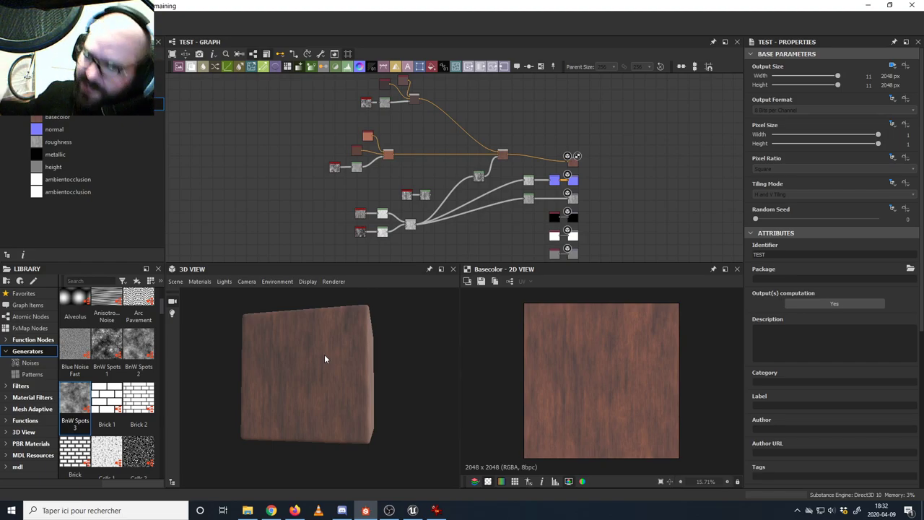
{"action": "scroll", "coordinate": [341, 359], "scroll_direction": "up", "scroll_amount": 5}
{"action": "left_click_drag", "start_coordinate": [345, 353], "coordinate": [318, 348]}
- Add a Blend node before the Base Color output in the TEST graph, fed by the existing base color Blend
{"action": "scroll", "coordinate": [475, 220], "scroll_direction": "up", "scroll_amount": 6}
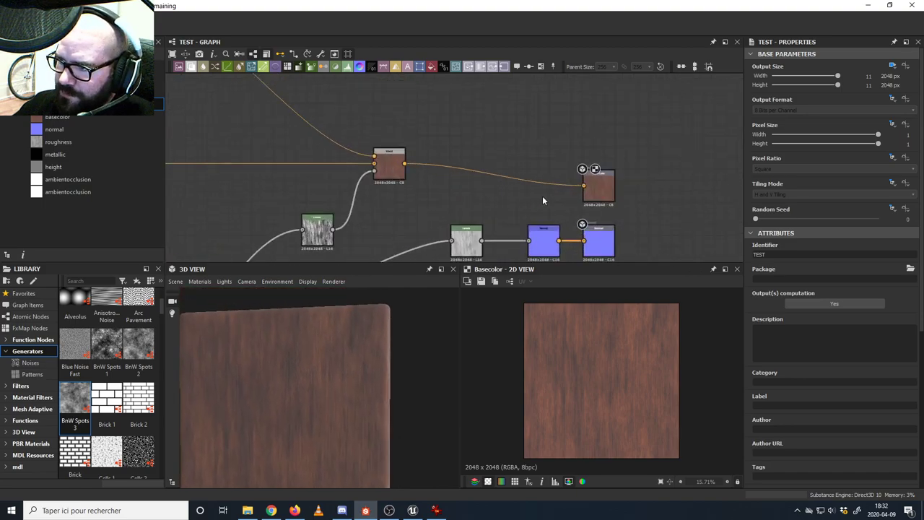
{"action": "left_click_drag", "start_coordinate": [384, 173], "coordinate": [377, 188]}
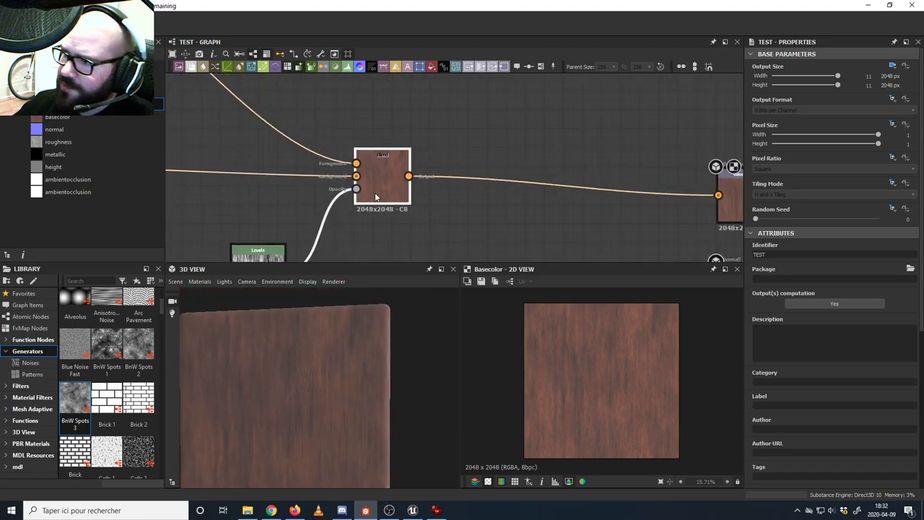
{"action": "scroll", "coordinate": [375, 197], "scroll_direction": "down", "scroll_amount": 6}
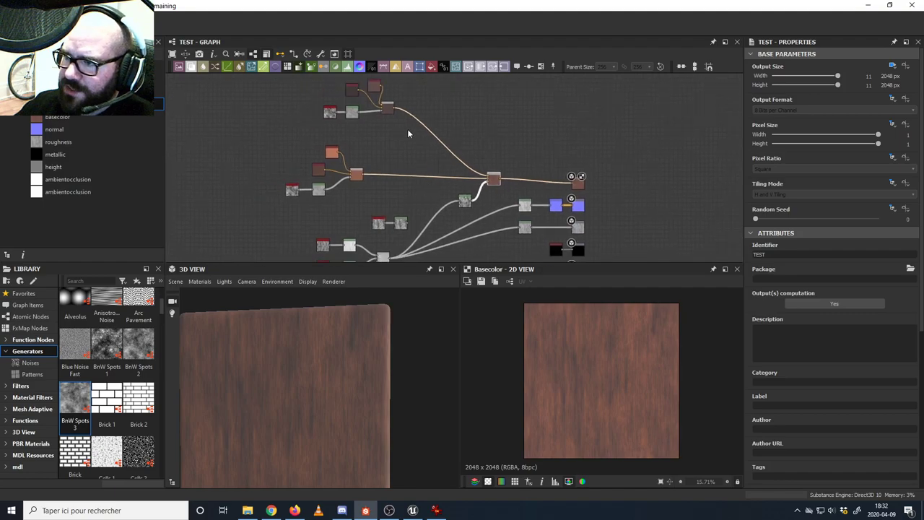
{"action": "left_click_drag", "start_coordinate": [191, 66], "coordinate": [525, 182]}
{"action": "scroll", "coordinate": [524, 182], "scroll_direction": "up", "scroll_amount": 2}
{"action": "scroll", "coordinate": [522, 182], "scroll_direction": "up", "scroll_amount": 2}
{"action": "middle_click_drag", "start_coordinate": [492, 200], "coordinate": [521, 187]}
{"action": "scroll", "coordinate": [433, 213], "scroll_direction": "down", "scroll_amount": 3}
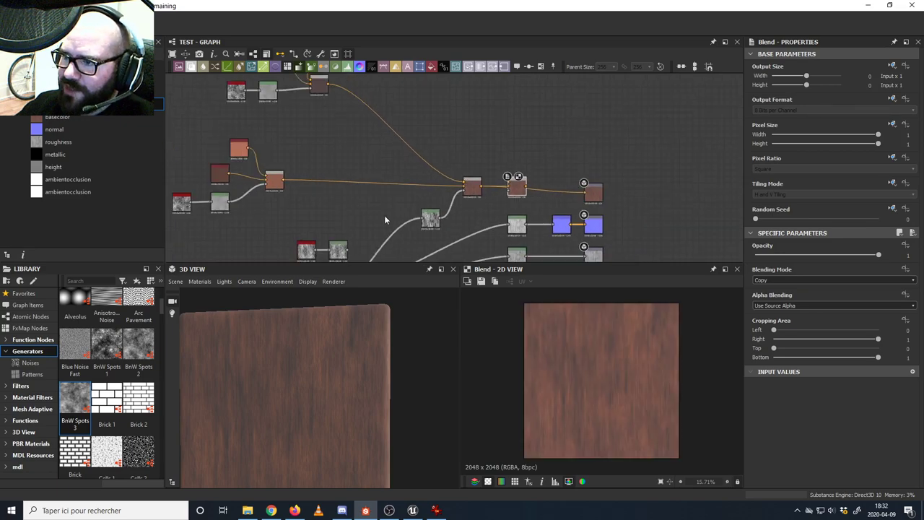
- Examine the Directional Noise and Levels nodes that feed the grayscale Blend in the TEST graph
{"action": "middle_click_drag", "start_coordinate": [352, 237], "coordinate": [406, 197]}
{"action": "middle_click_drag", "start_coordinate": [315, 213], "coordinate": [360, 163]}
{"action": "scroll", "coordinate": [368, 181], "scroll_direction": "up", "scroll_amount": 4}
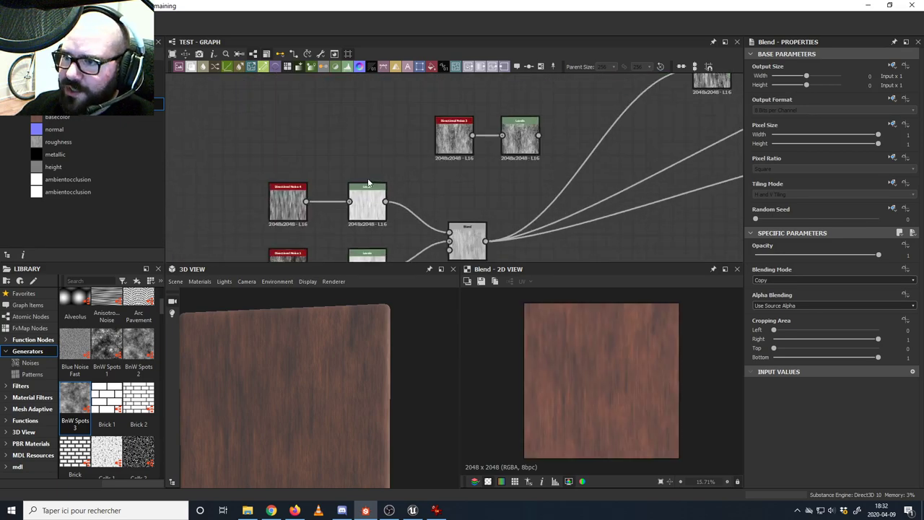
{"action": "middle_click_drag", "start_coordinate": [404, 224], "coordinate": [411, 190]}
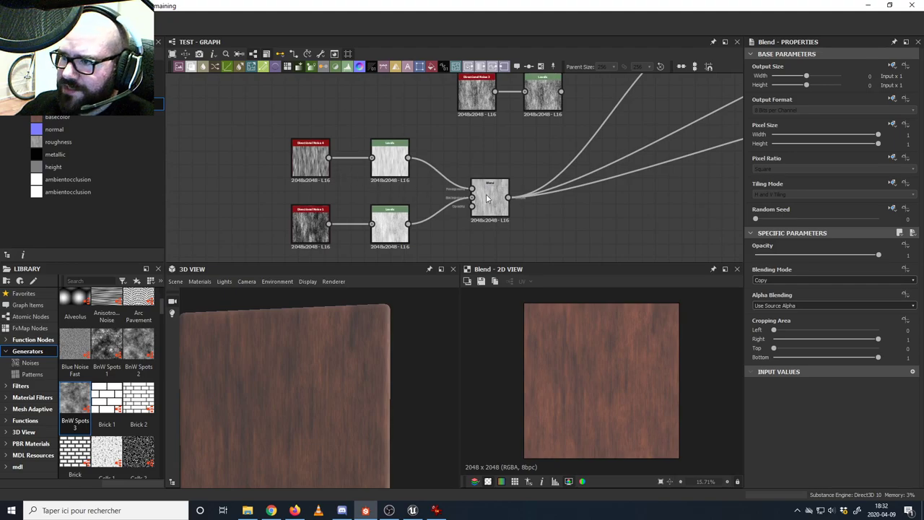
{"action": "scroll", "coordinate": [419, 176], "scroll_direction": "down", "scroll_amount": 3}
{"action": "middle_click_drag", "start_coordinate": [419, 175], "coordinate": [382, 149]}
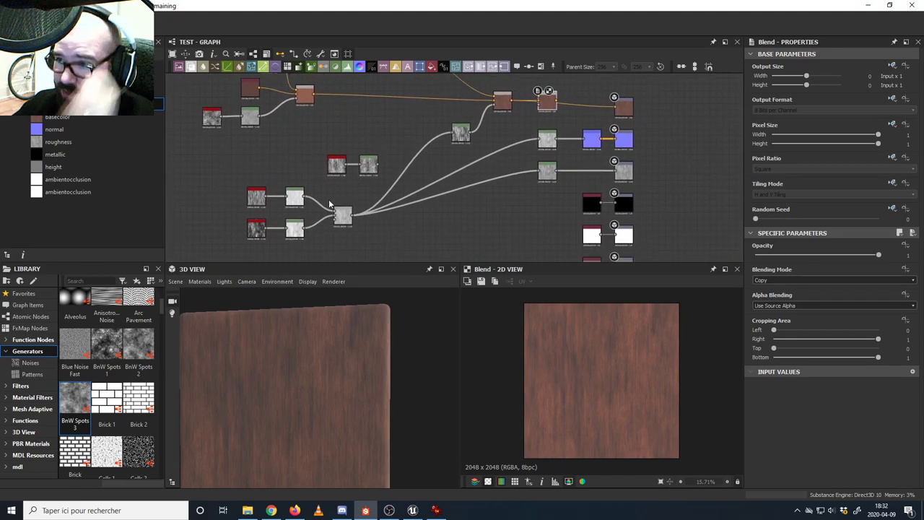
{"action": "middle_click_drag", "start_coordinate": [329, 200], "coordinate": [294, 226]}
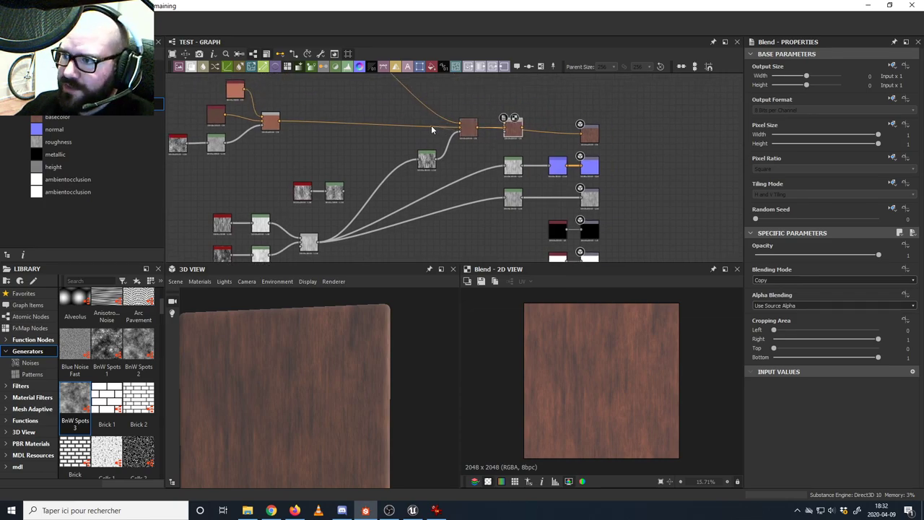
- Spread out the base color Blend, its Levels mask node and the new Blend to make room in the graph
{"action": "key", "text": "space"}
{"action": "left_click", "coordinate": [467, 119]}
{"action": "left_click_drag", "start_coordinate": [426, 164], "coordinate": [391, 175]}
{"action": "left_click_drag", "start_coordinate": [468, 131], "coordinate": [429, 143]}
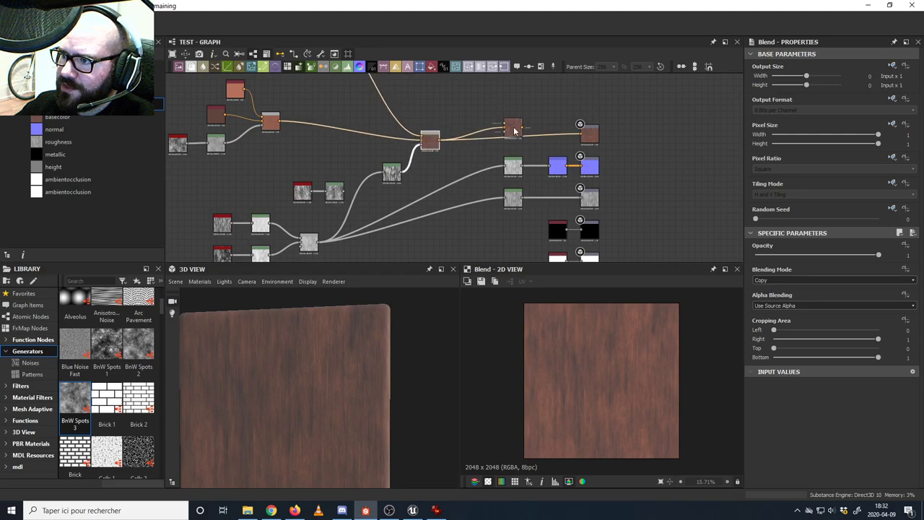
{"action": "left_click_drag", "start_coordinate": [512, 129], "coordinate": [519, 114]}
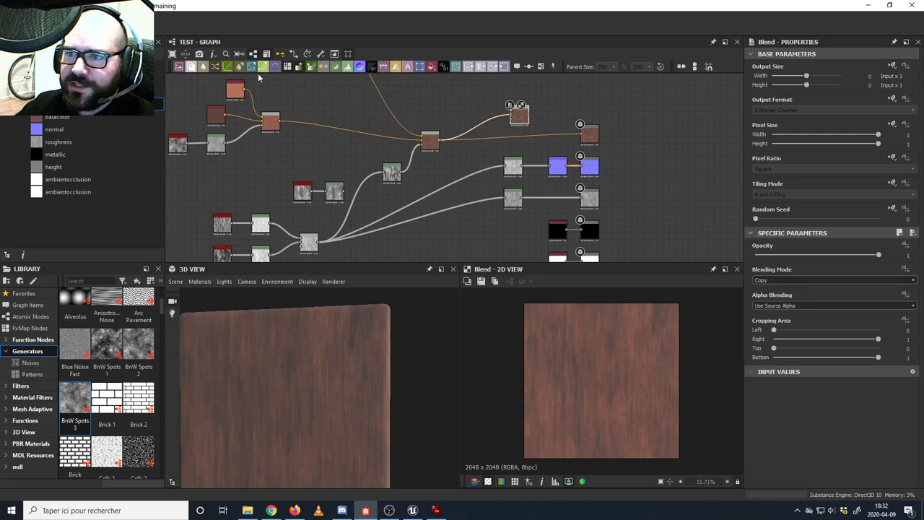
- Add a Levels node near the new Blend and feed it from the Levels node of Directional Noise 1
{"action": "left_click_drag", "start_coordinate": [347, 68], "coordinate": [470, 155]}
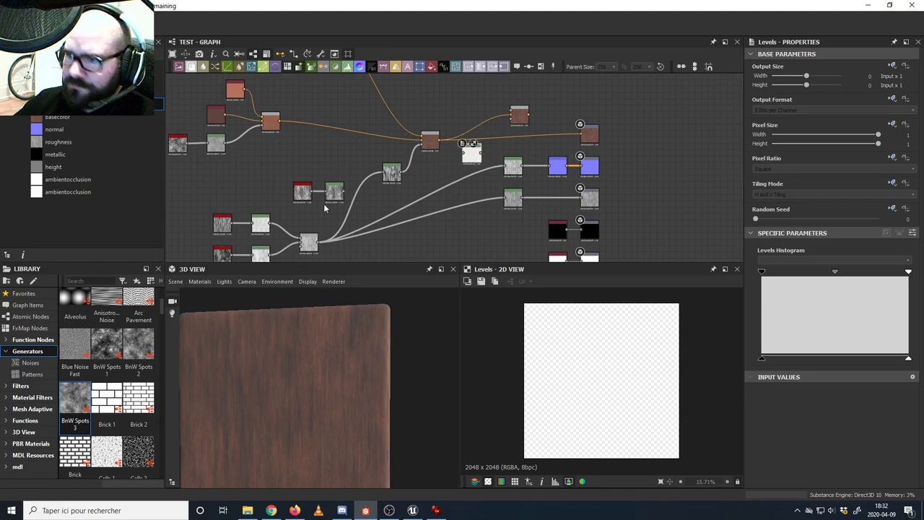
{"action": "middle_click_drag", "start_coordinate": [282, 215], "coordinate": [280, 191]}
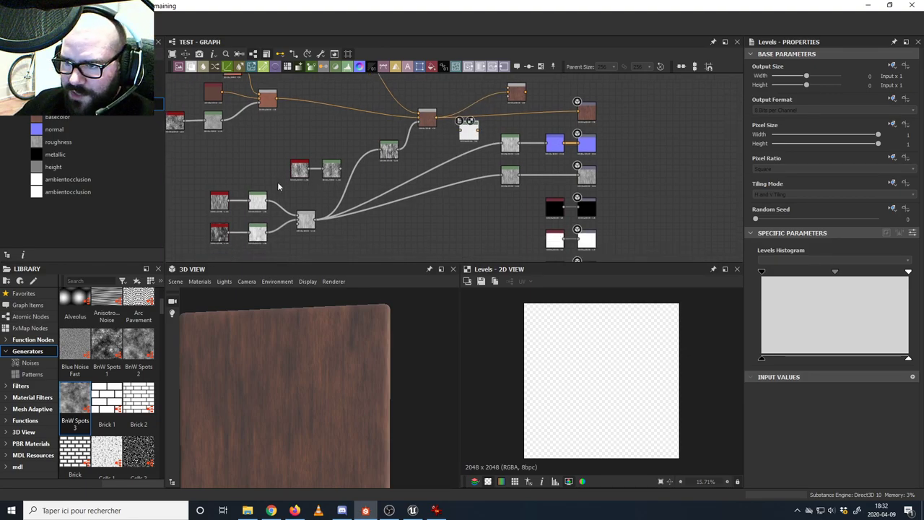
{"action": "scroll", "coordinate": [229, 229], "scroll_direction": "up", "scroll_amount": 5}
{"action": "left_click", "coordinate": [230, 230]}
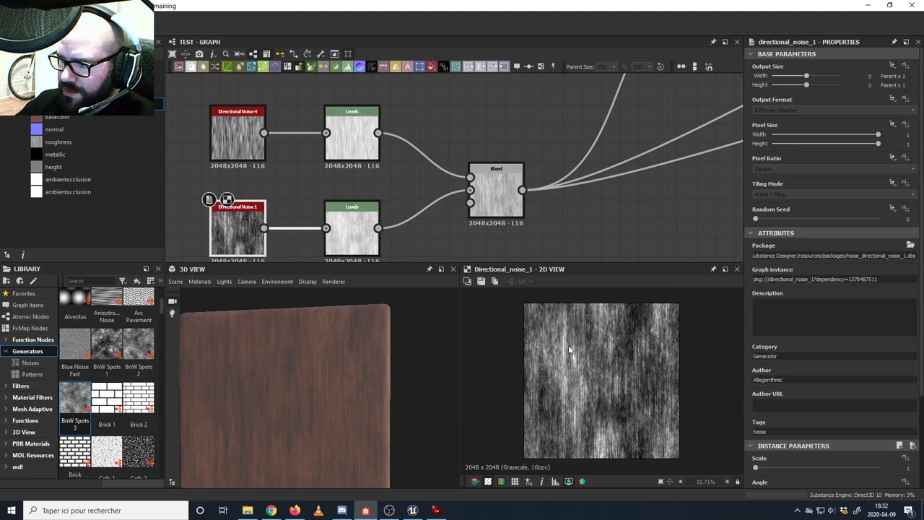
{"action": "scroll", "coordinate": [567, 354], "scroll_direction": "down", "scroll_amount": 2}
{"action": "scroll", "coordinate": [455, 216], "scroll_direction": "down", "scroll_amount": 3}
{"action": "left_click", "coordinate": [352, 230]}
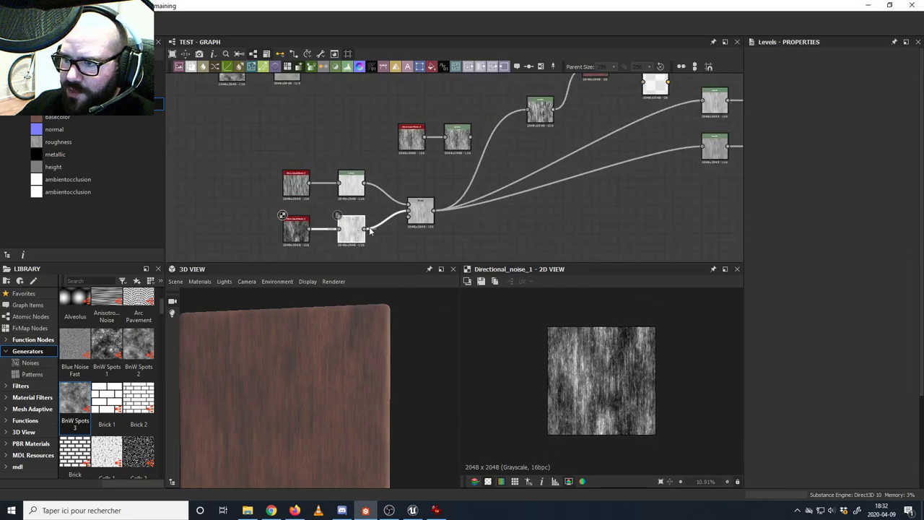
{"action": "middle_click_drag", "start_coordinate": [354, 231], "coordinate": [265, 249]}
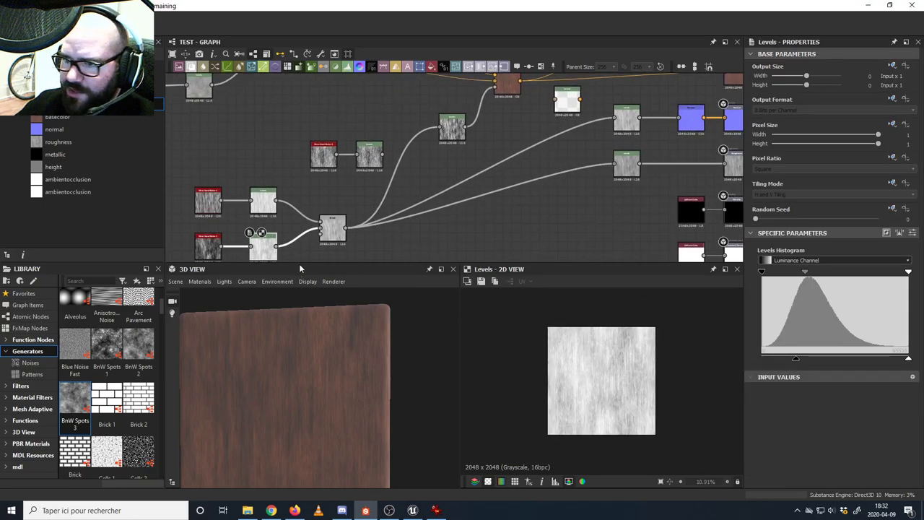
{"action": "left_click_drag", "start_coordinate": [346, 228], "coordinate": [567, 106]}
- Lower the white input point on the new Levels node's histogram until only fine dark streaks remain on white
{"action": "middle_click_drag", "start_coordinate": [563, 108], "coordinate": [488, 175]}
{"action": "double_click", "coordinate": [497, 154]}
{"action": "scroll", "coordinate": [488, 198], "scroll_direction": "up", "scroll_amount": 4}
{"action": "scroll", "coordinate": [487, 198], "scroll_direction": "down", "scroll_amount": 3}
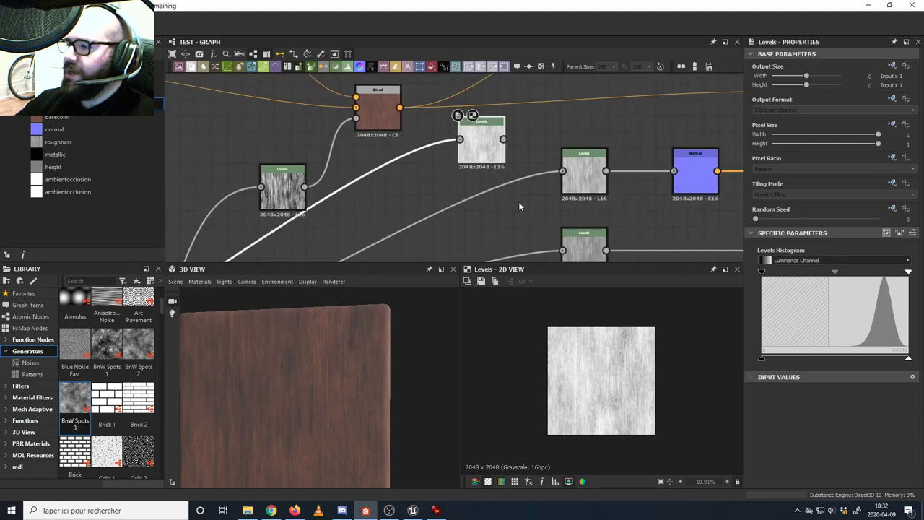
{"action": "mouse_move", "coordinate": [760, 275]}
{"action": "left_mouse_down"}
{"action": "mouse_move", "coordinate": [853, 279]}
{"action": "mouse_move", "coordinate": [752, 278]}
{"action": "left_mouse_up"}
{"action": "mouse_move", "coordinate": [909, 273]}
{"action": "left_mouse_down"}
{"action": "mouse_move", "coordinate": [855, 278]}
{"action": "mouse_move", "coordinate": [868, 276]}
{"action": "left_mouse_up"}
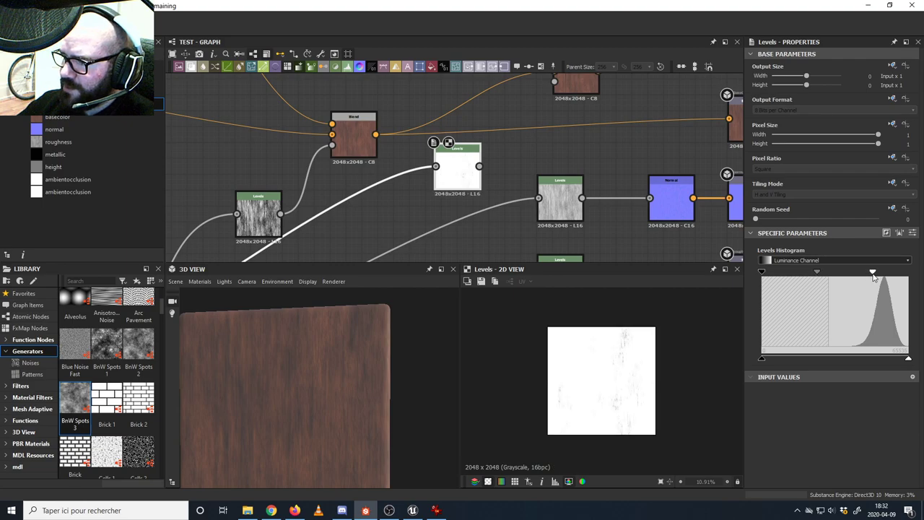
{"action": "scroll", "coordinate": [629, 366], "scroll_direction": "up", "scroll_amount": 6}
{"action": "scroll", "coordinate": [613, 383], "scroll_direction": "down", "scroll_amount": 1}
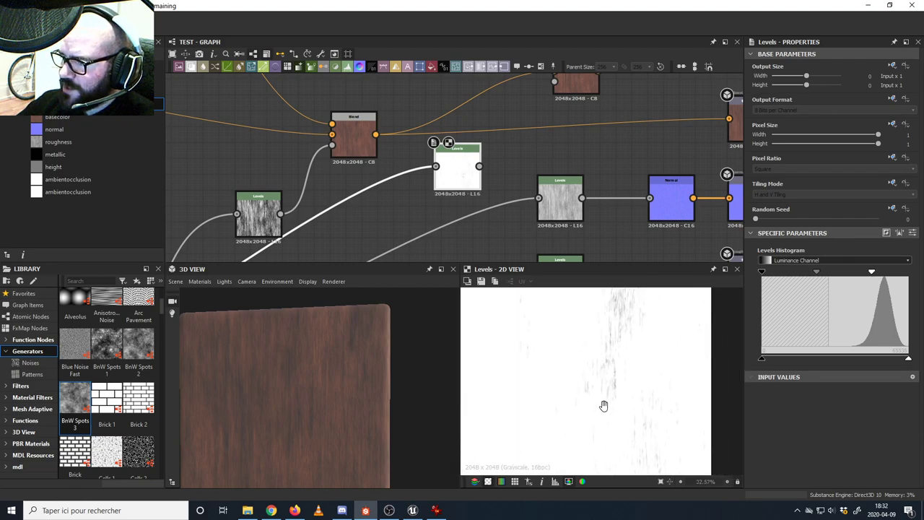
{"action": "scroll", "coordinate": [609, 322], "scroll_direction": "up", "scroll_amount": 3}
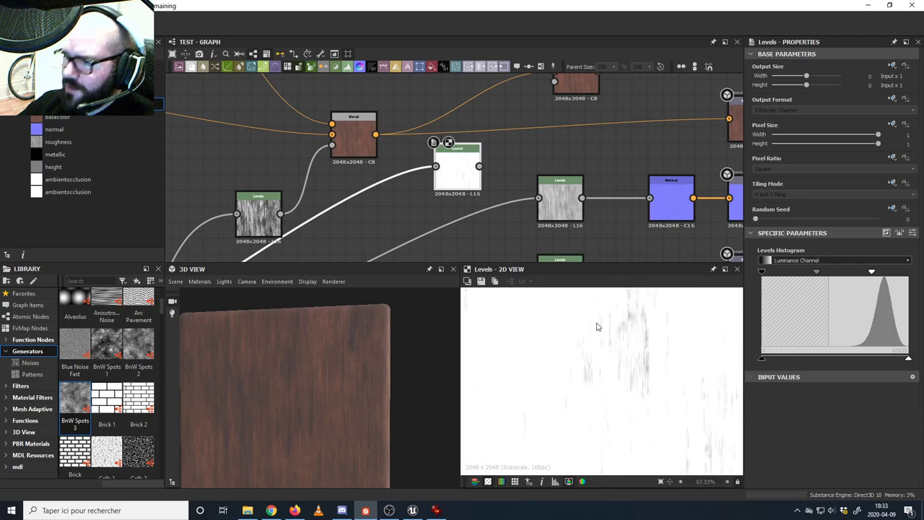
{"action": "scroll", "coordinate": [611, 343], "scroll_direction": "down", "scroll_amount": 4}
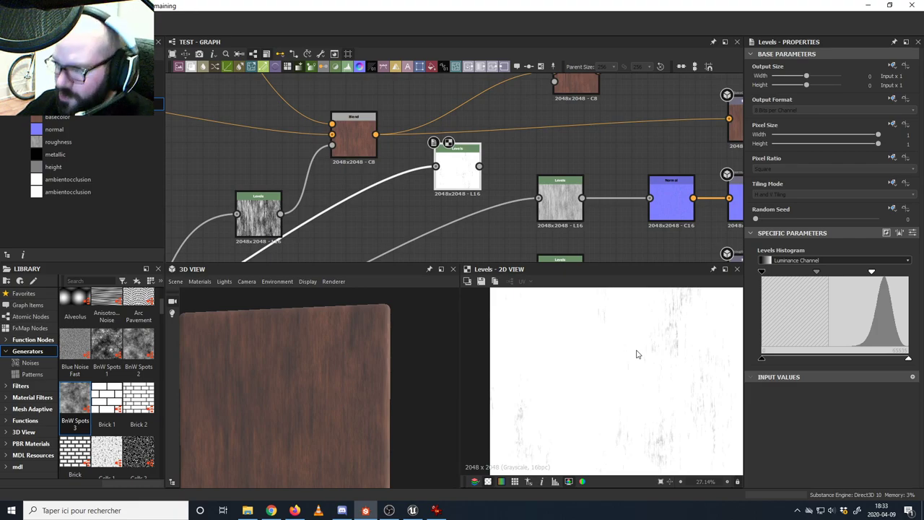
- Fine-tune the new Levels node's midtone and lower its white input point slightly further to thin out the streaks
{"action": "left_click_drag", "start_coordinate": [816, 277], "coordinate": [824, 274]}
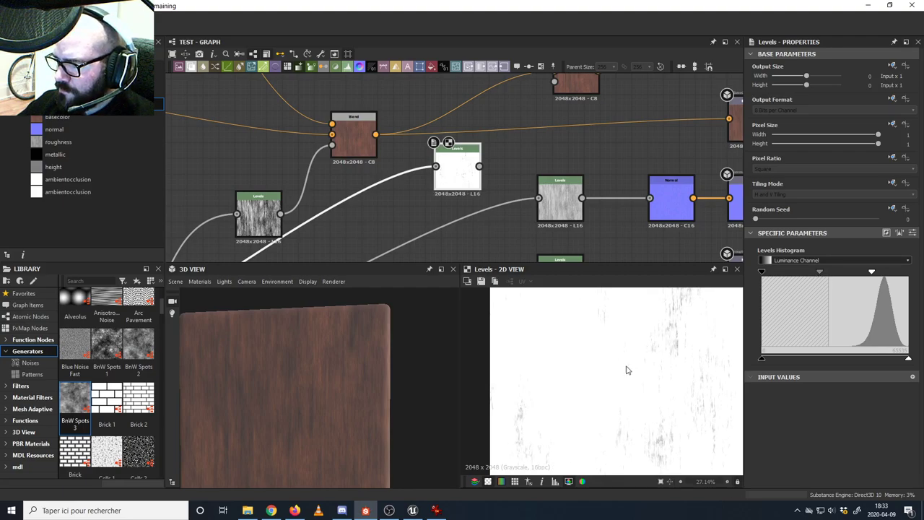
{"action": "scroll", "coordinate": [640, 358], "scroll_direction": "up", "scroll_amount": 4}
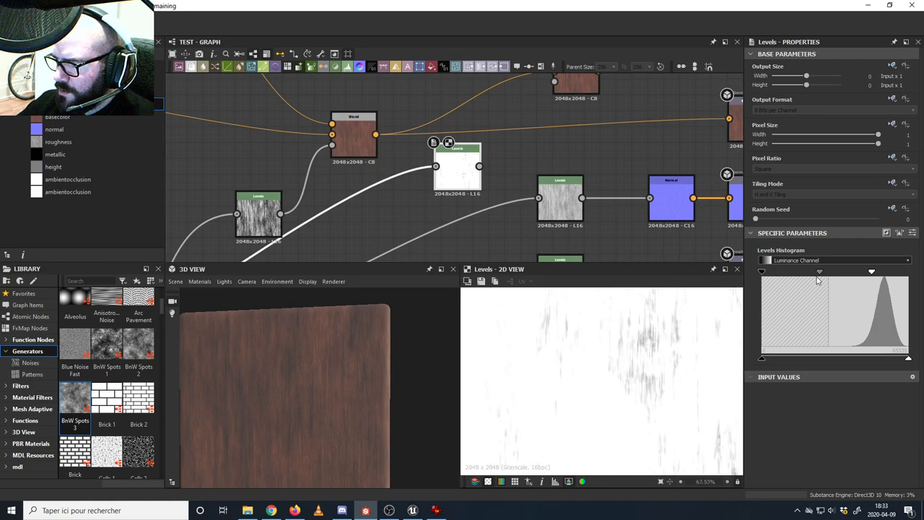
{"action": "left_click_drag", "start_coordinate": [819, 275], "coordinate": [817, 275]}
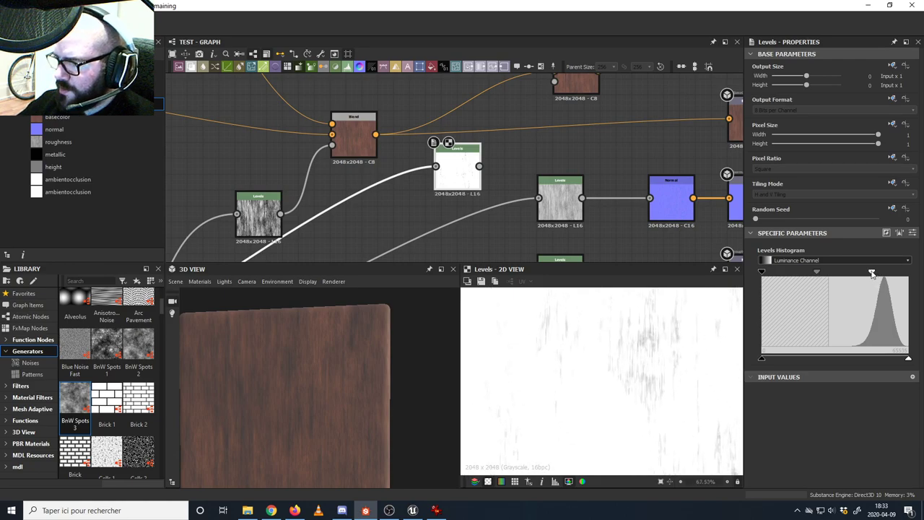
{"action": "left_click_drag", "start_coordinate": [872, 275], "coordinate": [867, 276]}
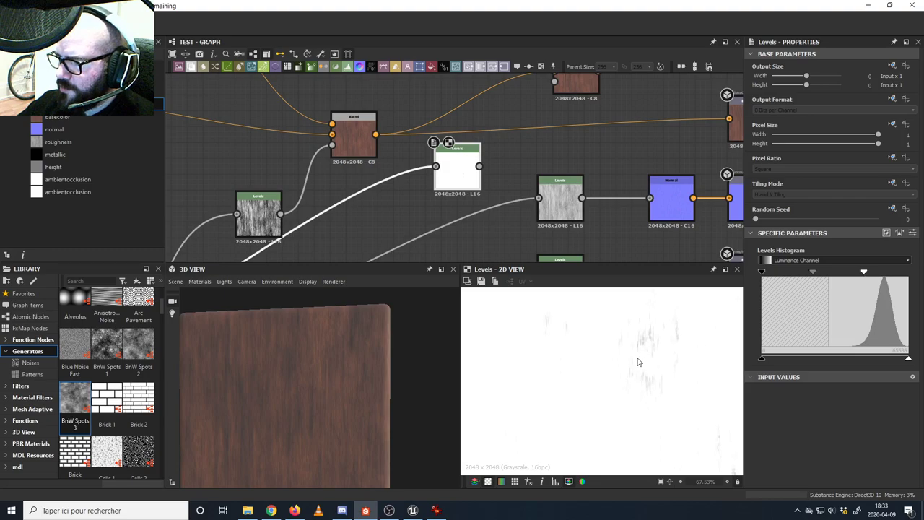
- Examine the streak mask of the new Levels node closely in the 2D preview
{"action": "scroll", "coordinate": [639, 362], "scroll_direction": "down", "scroll_amount": 4}
{"action": "middle_click_drag", "start_coordinate": [639, 362], "coordinate": [582, 434]}
{"action": "middle_click_drag", "start_coordinate": [587, 345], "coordinate": [685, 362]}
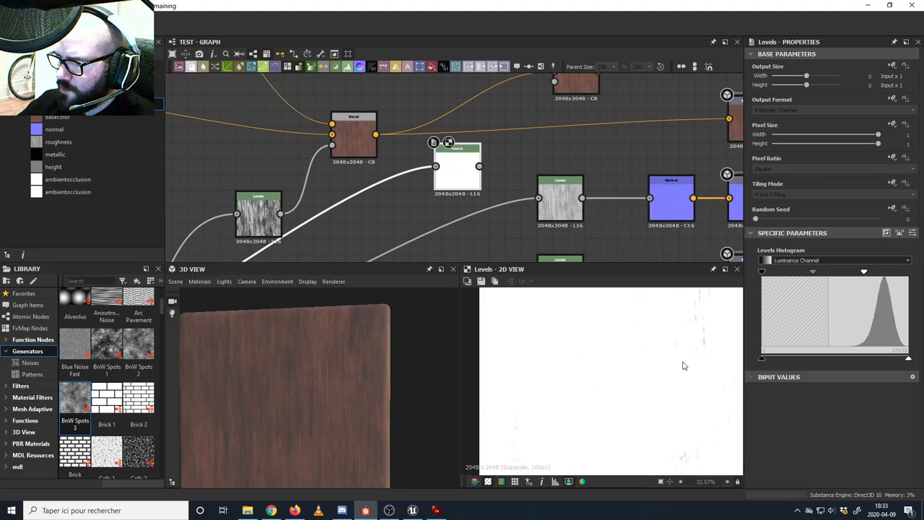
{"action": "middle_click_drag", "start_coordinate": [597, 366], "coordinate": [541, 417]}
{"action": "middle_click_drag", "start_coordinate": [617, 379], "coordinate": [595, 419]}
{"action": "scroll", "coordinate": [613, 364], "scroll_direction": "up", "scroll_amount": 5}
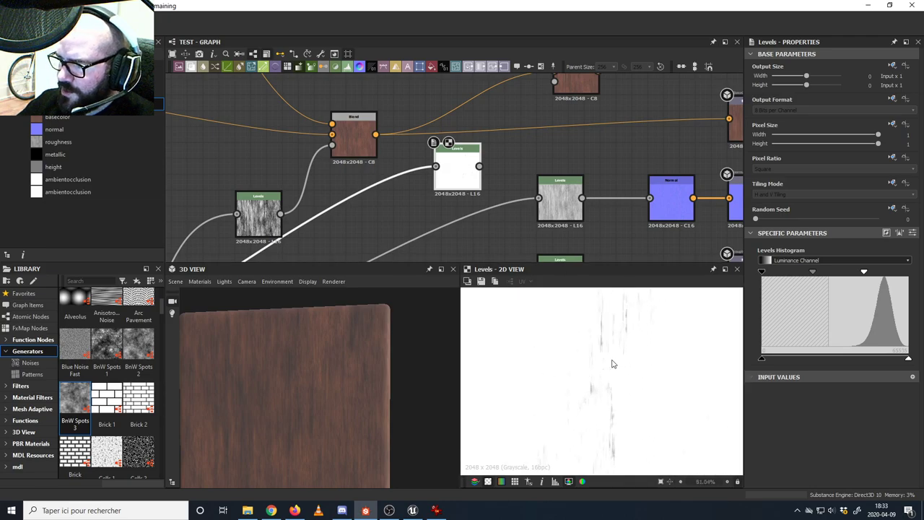
{"action": "scroll", "coordinate": [613, 364], "scroll_direction": "down", "scroll_amount": 6}
{"action": "middle_click_drag", "start_coordinate": [505, 197], "coordinate": [451, 186]}
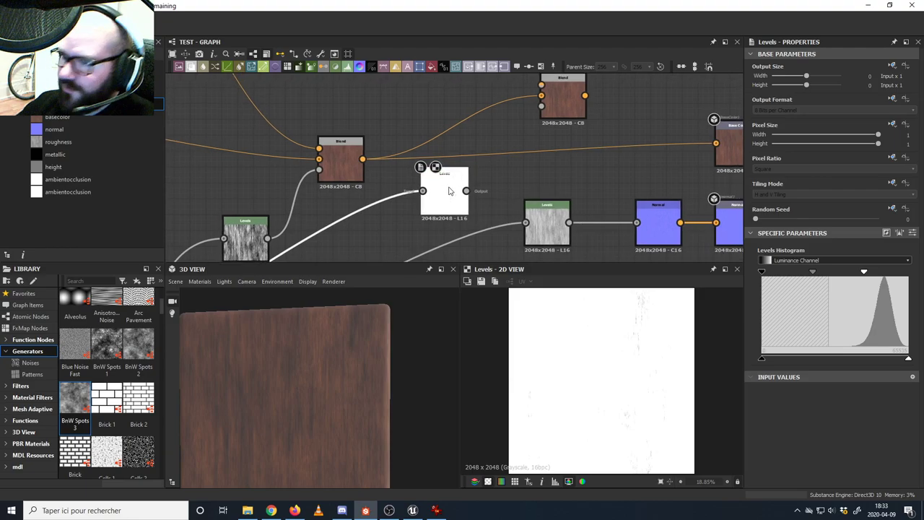
- Add a grayscale Uniform Color node beside the new Blend and set its output color to near-black with V at 14
{"action": "left_click_drag", "start_coordinate": [450, 187], "coordinate": [419, 200]}
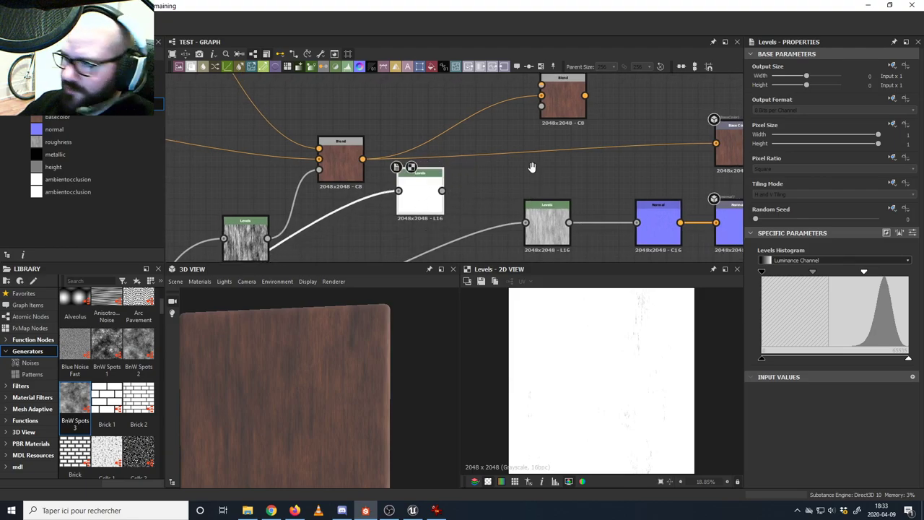
{"action": "middle_click_drag", "start_coordinate": [532, 167], "coordinate": [489, 159]}
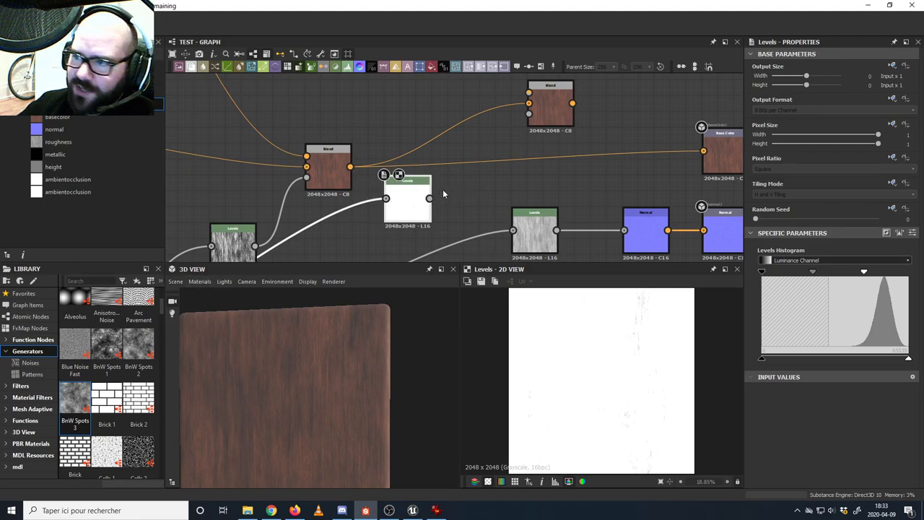
{"action": "middle_click_drag", "start_coordinate": [442, 189], "coordinate": [471, 200]}
{"action": "left_click_drag", "start_coordinate": [417, 119], "coordinate": [415, 140]}
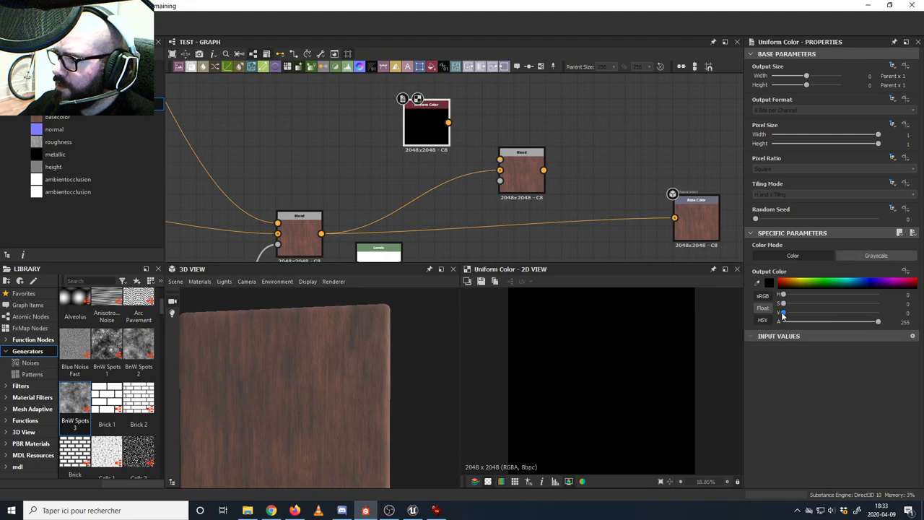
{"action": "left_click_drag", "start_coordinate": [783, 315], "coordinate": [786, 315]}
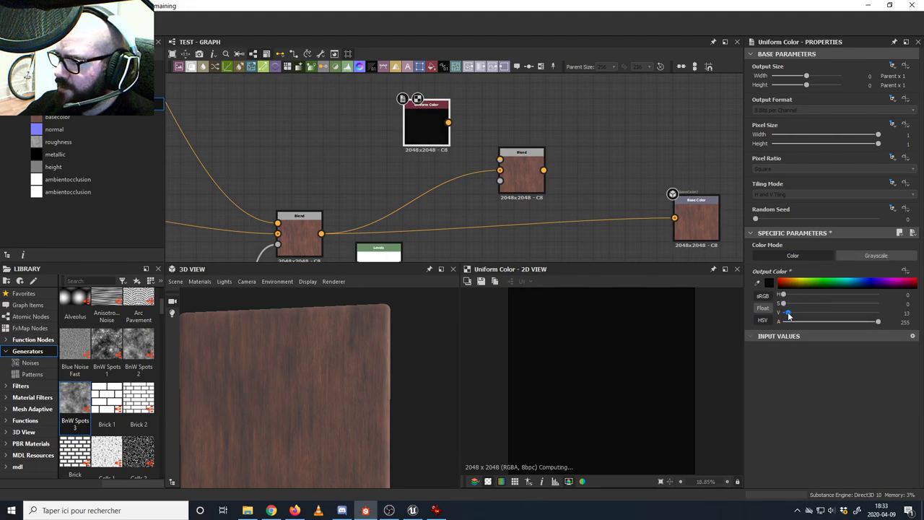
- Connect the near-black Uniform Color to the new Blend's foreground and the streak Levels node to its opacity
{"action": "middle_click_drag", "start_coordinate": [457, 121], "coordinate": [493, 120]}
{"action": "left_click_drag", "start_coordinate": [487, 120], "coordinate": [538, 158]}
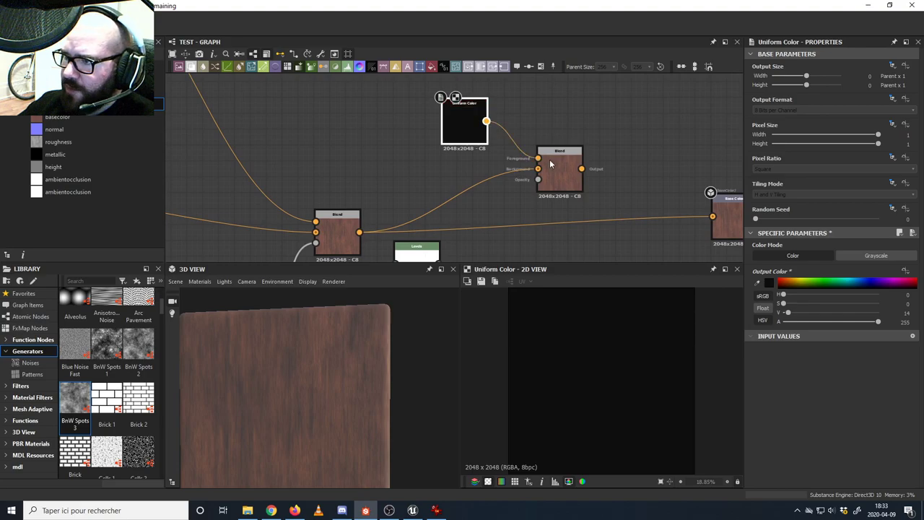
{"action": "left_click", "coordinate": [558, 174]}
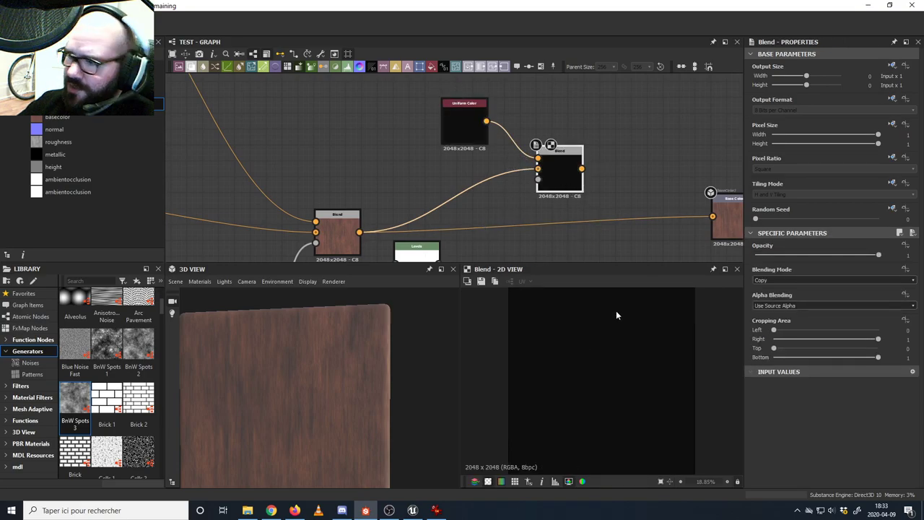
{"action": "middle_click_drag", "start_coordinate": [469, 222], "coordinate": [460, 177]}
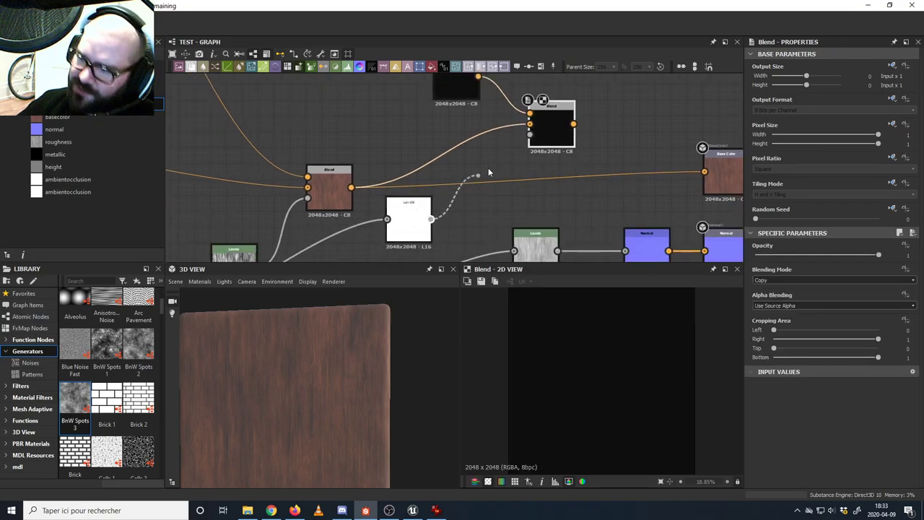
{"action": "left_click_drag", "start_coordinate": [488, 172], "coordinate": [529, 134]}
{"action": "scroll", "coordinate": [658, 294], "scroll_direction": "up", "scroll_amount": 5}
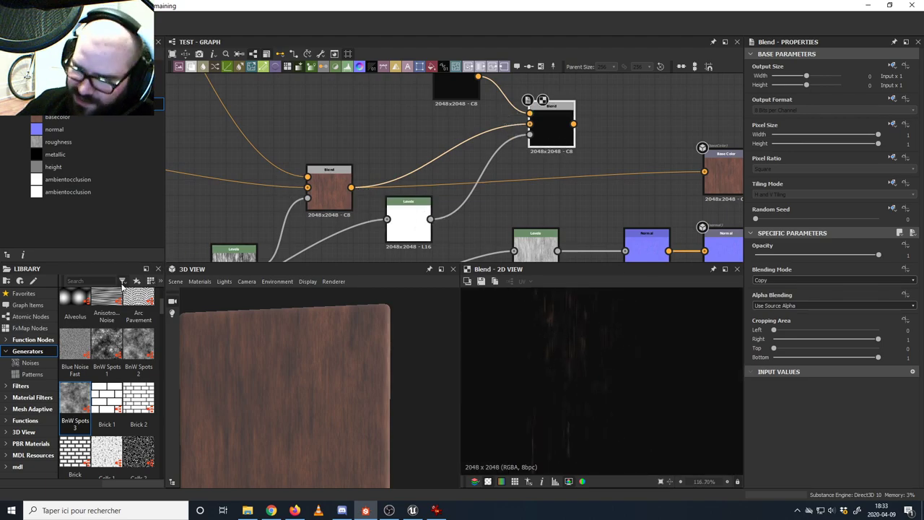
- Insert an Invert Grayscale node between the streak Levels node and the Blend's opacity input, and preview the Blend
{"action": "middle_click_drag", "start_coordinate": [437, 177], "coordinate": [457, 153]}
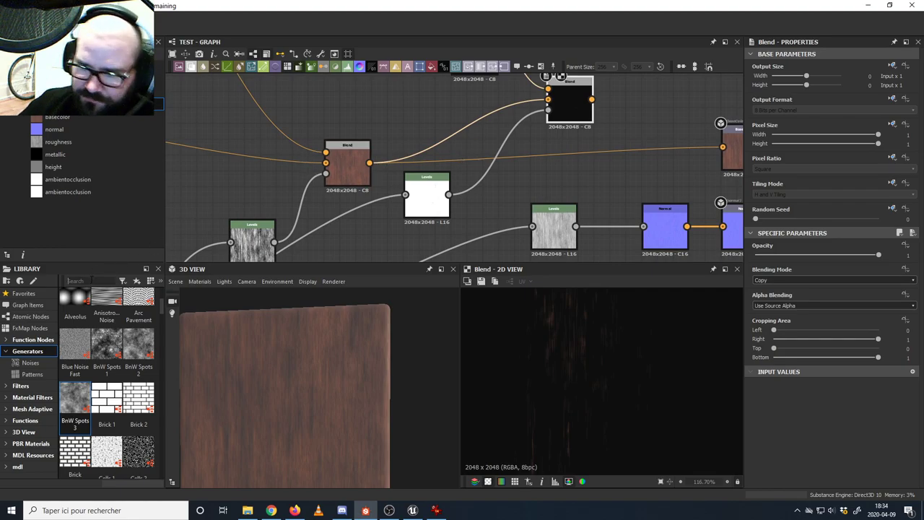
{"action": "type", "text": "invert"}
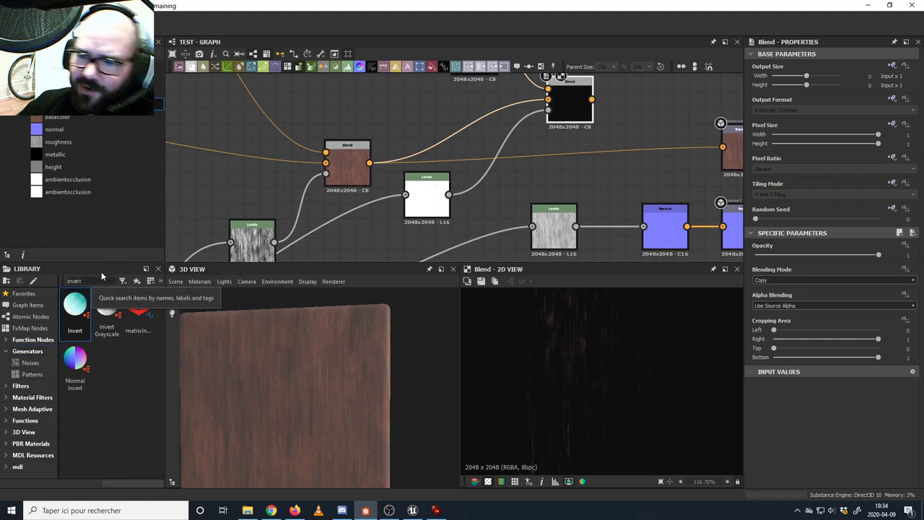
{"action": "left_click_drag", "start_coordinate": [106, 311], "coordinate": [491, 166]}
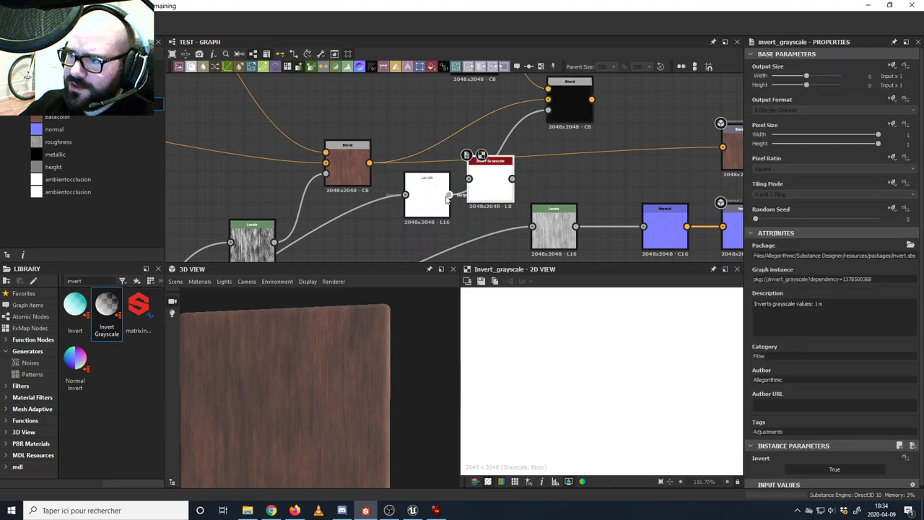
{"action": "left_click_drag", "start_coordinate": [449, 195], "coordinate": [549, 110]}
{"action": "double_click", "coordinate": [574, 121]}
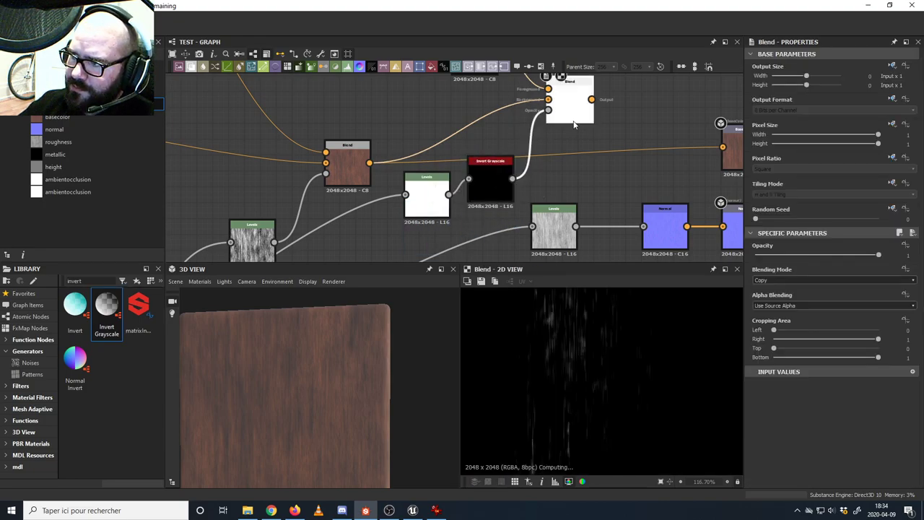
{"action": "scroll", "coordinate": [568, 346], "scroll_direction": "up", "scroll_amount": 3}
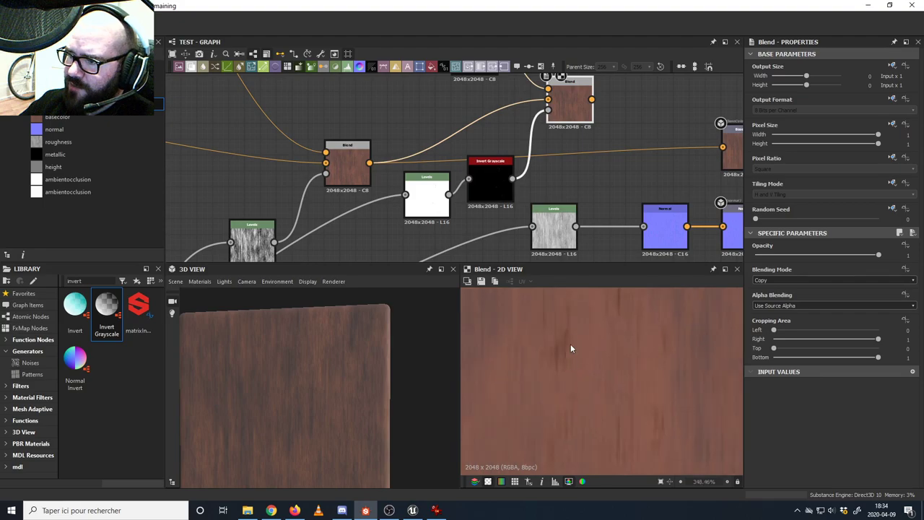
{"action": "scroll", "coordinate": [549, 354], "scroll_direction": "down", "scroll_amount": 3}
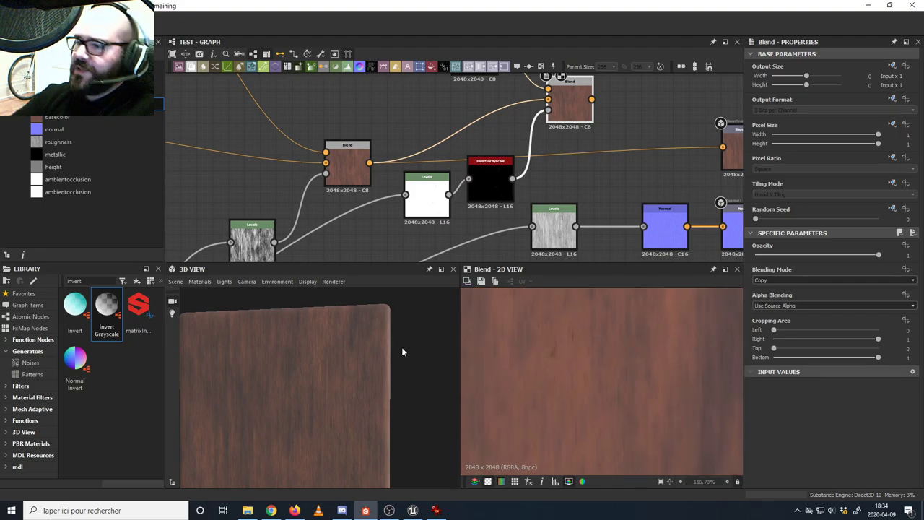
- Move the streak Levels node below the earlier Blend and insert a second Levels node between it and Invert Grayscale
{"action": "middle_click_drag", "start_coordinate": [438, 231], "coordinate": [566, 214]}
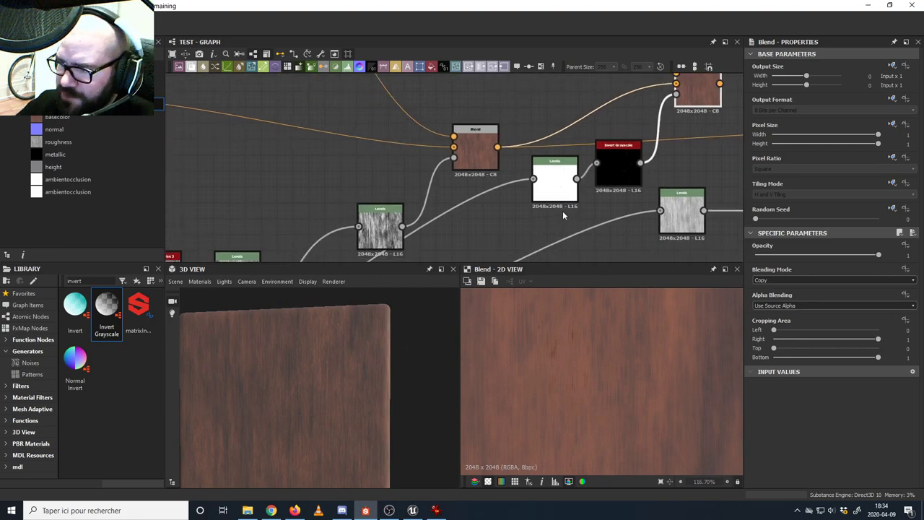
{"action": "left_click_drag", "start_coordinate": [556, 198], "coordinate": [480, 221]}
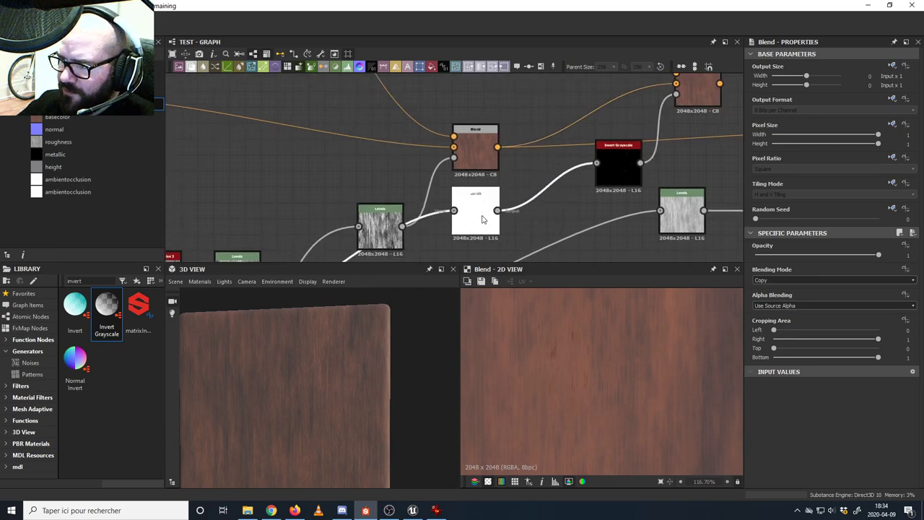
{"action": "double_click", "coordinate": [483, 220]}
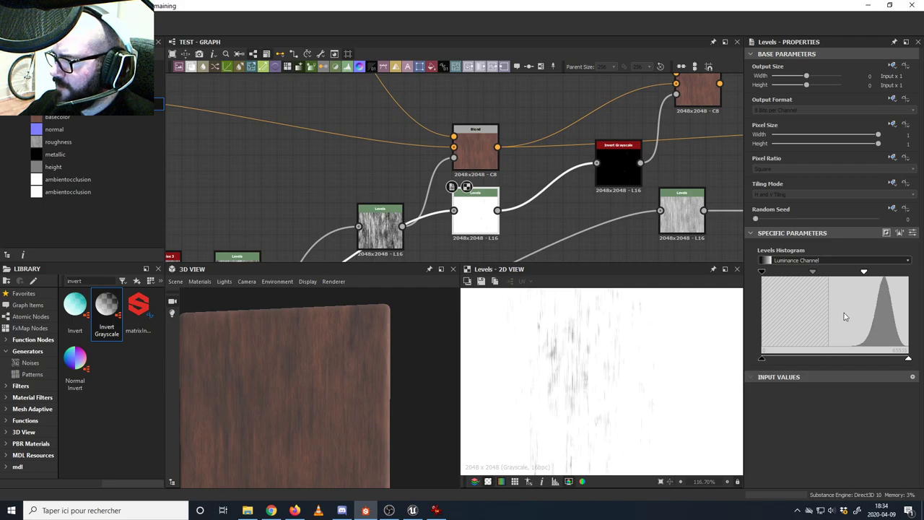
{"action": "middle_click_drag", "start_coordinate": [537, 217], "coordinate": [506, 217]}
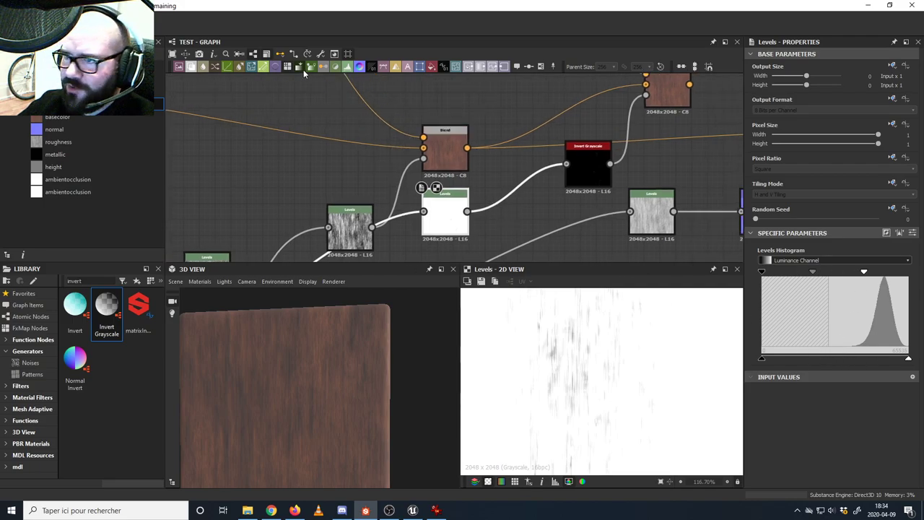
{"action": "left_click_drag", "start_coordinate": [492, 192], "coordinate": [566, 164]}
{"action": "double_click", "coordinate": [520, 203]}
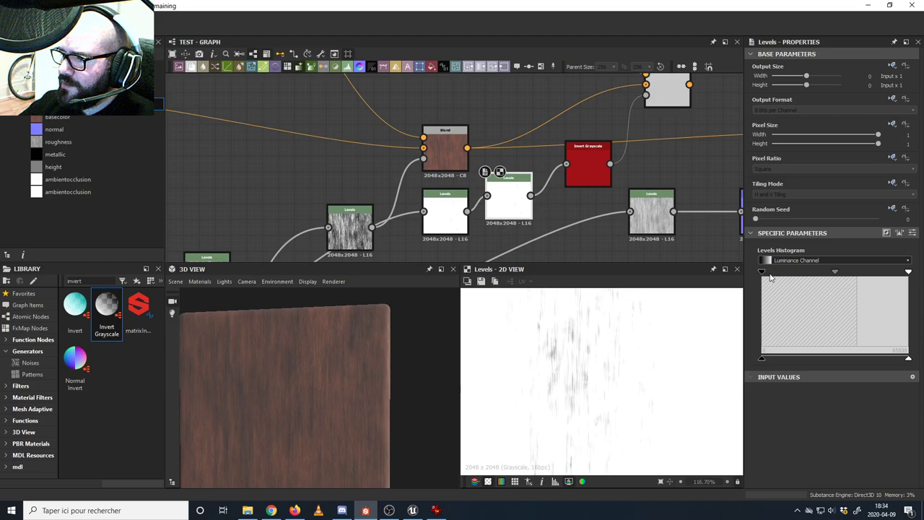
- Adjust the second Levels node's midtone to strengthen the dark streaks moderately, checking the new Blend in the 2D preview
{"action": "left_click_drag", "start_coordinate": [830, 274], "coordinate": [872, 275]}
{"action": "middle_click_drag", "start_coordinate": [658, 179], "coordinate": [601, 229]}
{"action": "left_click", "coordinate": [617, 150]}
{"action": "double_click", "coordinate": [616, 151]}
{"action": "middle_click_drag", "start_coordinate": [523, 242], "coordinate": [538, 210]}
{"action": "left_click", "coordinate": [485, 216]}
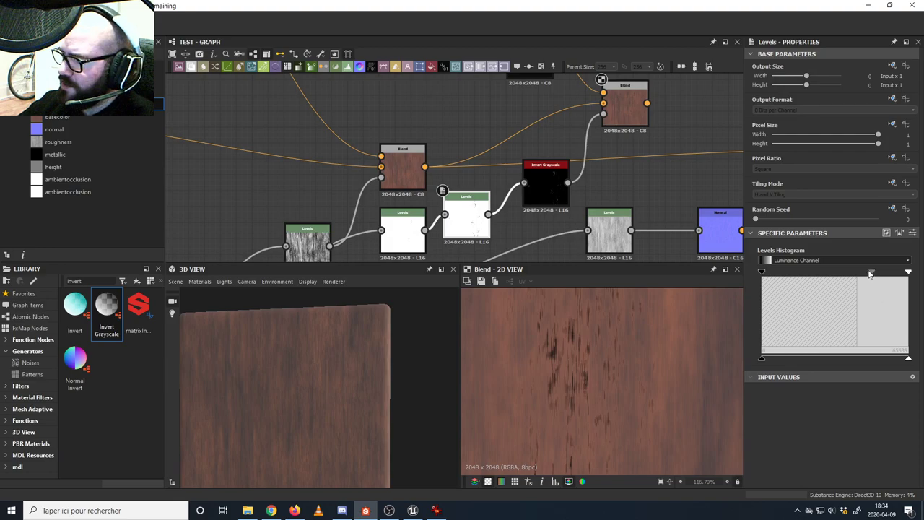
{"action": "left_click_drag", "start_coordinate": [871, 273], "coordinate": [852, 277]}
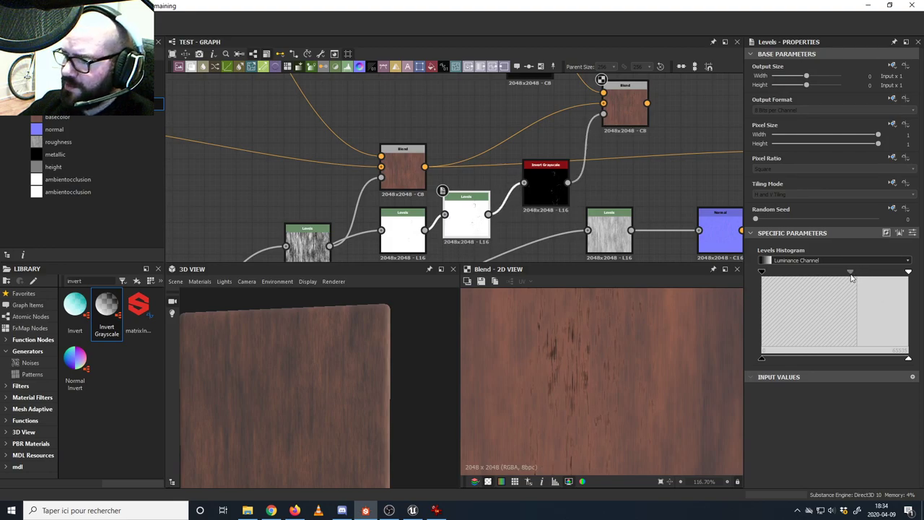
{"action": "scroll", "coordinate": [685, 379], "scroll_direction": "down", "scroll_amount": 6}
{"action": "middle_click_drag", "start_coordinate": [576, 396], "coordinate": [573, 341]}
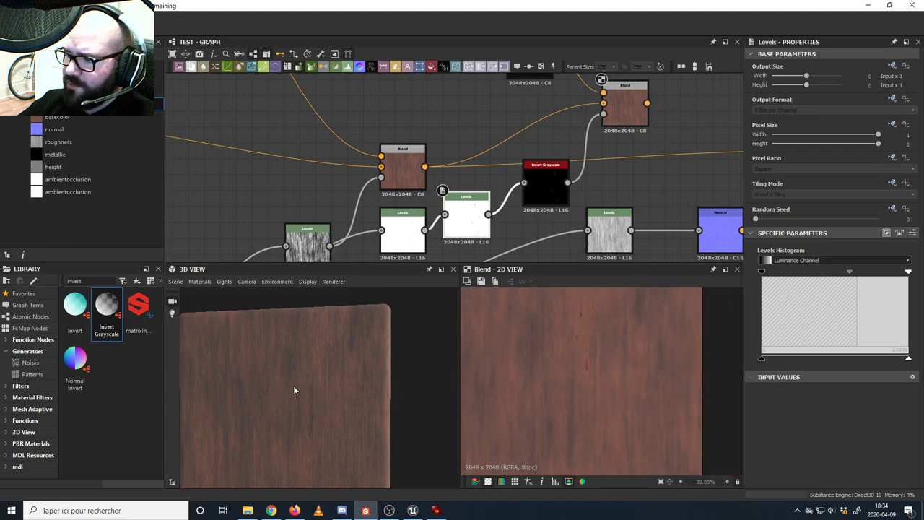
- Connect the new Blend's output to the Base Color output node and preview that output in 2D
{"action": "left_click_drag", "start_coordinate": [295, 388], "coordinate": [319, 375]}
{"action": "scroll", "coordinate": [319, 375], "scroll_direction": "down", "scroll_amount": 3}
{"action": "middle_click_drag", "start_coordinate": [660, 176], "coordinate": [478, 227]}
{"action": "left_click_drag", "start_coordinate": [465, 154], "coordinate": [596, 202]}
{"action": "left_click_drag", "start_coordinate": [321, 390], "coordinate": [349, 381]}
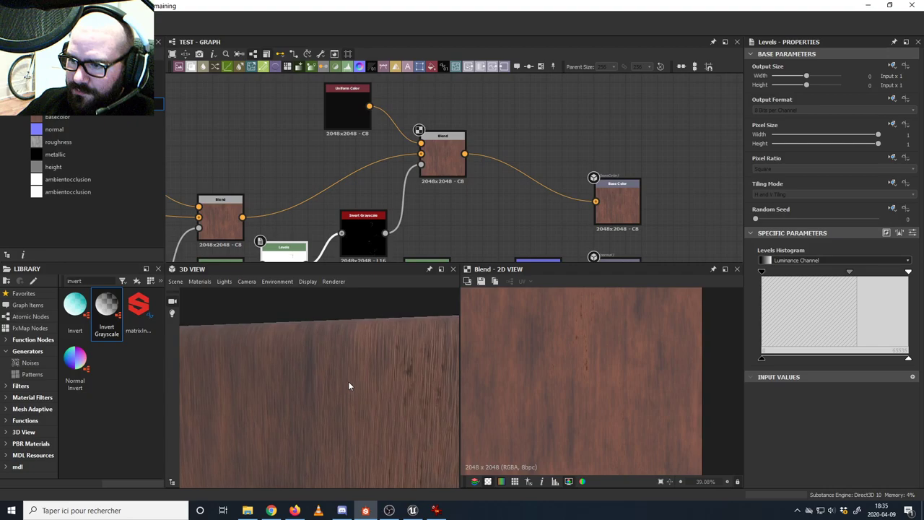
{"action": "middle_click_drag", "start_coordinate": [423, 254], "coordinate": [436, 211]}
{"action": "double_click", "coordinate": [630, 161]}
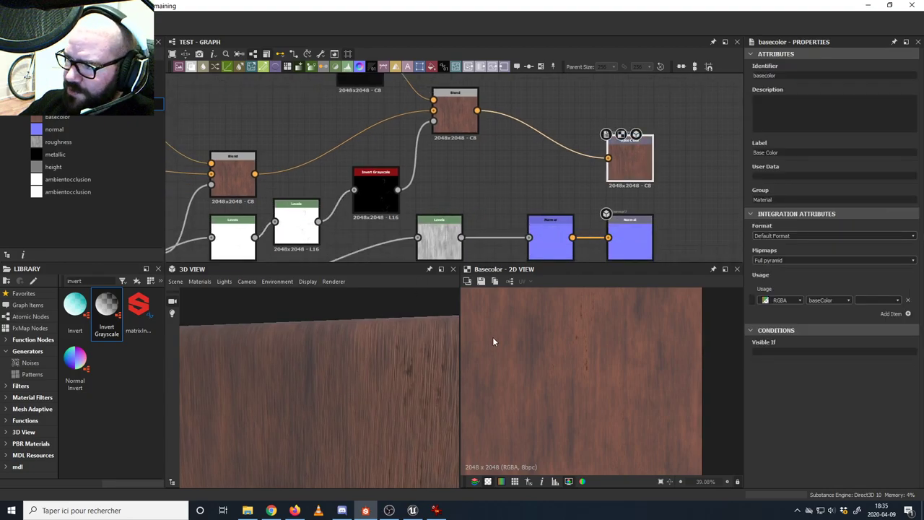
- Lower the second Levels node's midtone slightly to soften the streaks, and inspect the wood in the 3D view
{"action": "middle_click_drag", "start_coordinate": [292, 229], "coordinate": [346, 204]}
{"action": "left_click", "coordinate": [347, 205]}
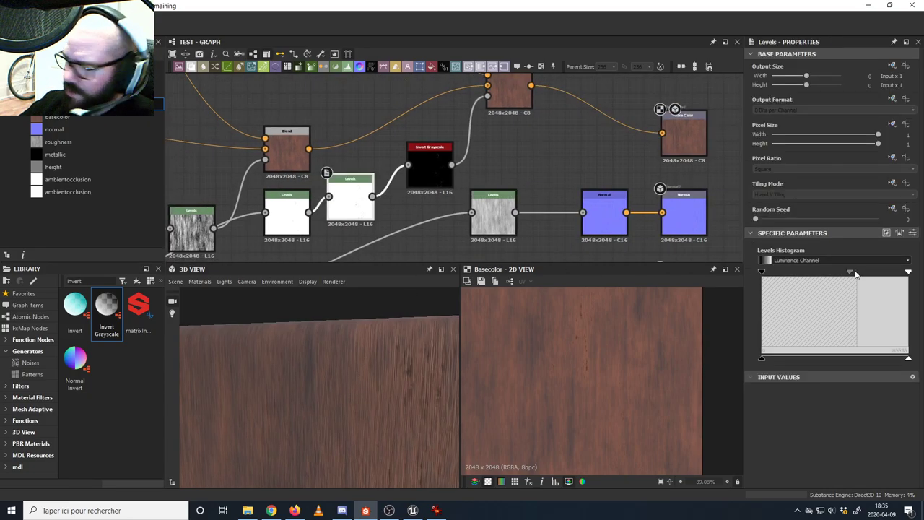
{"action": "mouse_move", "coordinate": [850, 273]}
{"action": "left_mouse_down"}
{"action": "mouse_move", "coordinate": [830, 277]}
{"action": "mouse_move", "coordinate": [846, 277]}
{"action": "left_mouse_up"}
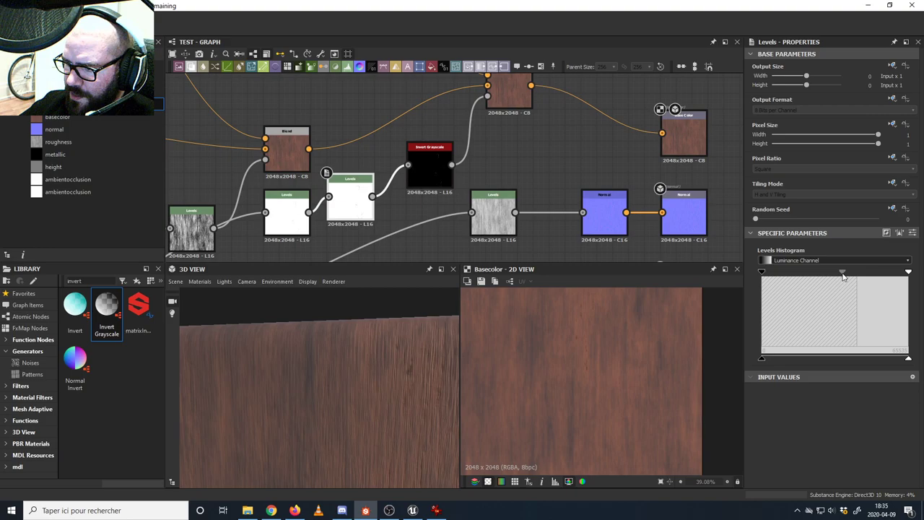
{"action": "left_click_drag", "start_coordinate": [362, 392], "coordinate": [384, 362]}
{"action": "mouse_move", "coordinate": [361, 393]}
{"action": "left_mouse_down"}
{"action": "mouse_move", "coordinate": [363, 370]}
{"action": "mouse_move", "coordinate": [352, 391]}
{"action": "mouse_move", "coordinate": [364, 392]}
{"action": "mouse_move", "coordinate": [365, 368]}
{"action": "mouse_move", "coordinate": [367, 379]}
{"action": "left_mouse_up"}
{"action": "scroll", "coordinate": [526, 190], "scroll_direction": "down", "scroll_amount": 3}
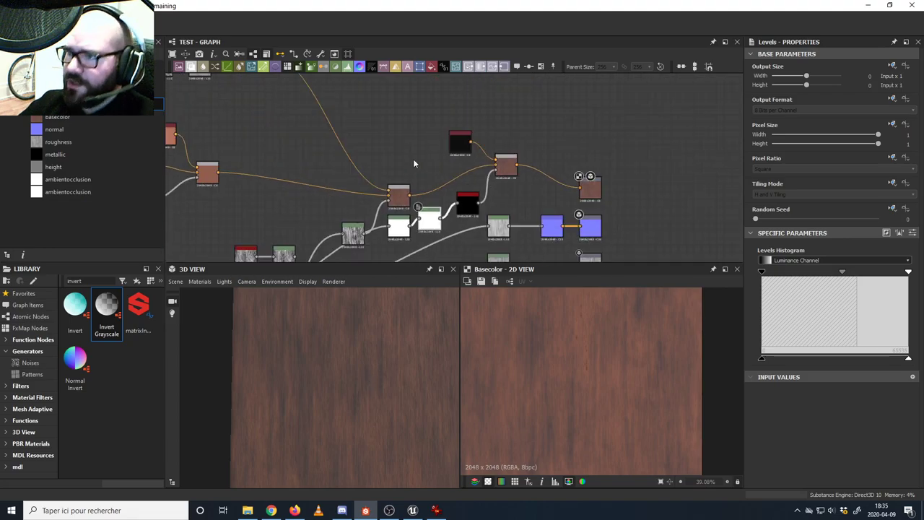
- Move the near-black Uniform Color node above the earlier Blend and examine the wood surface closely in the 3D view
{"action": "left_click_drag", "start_coordinate": [517, 137], "coordinate": [455, 139]}
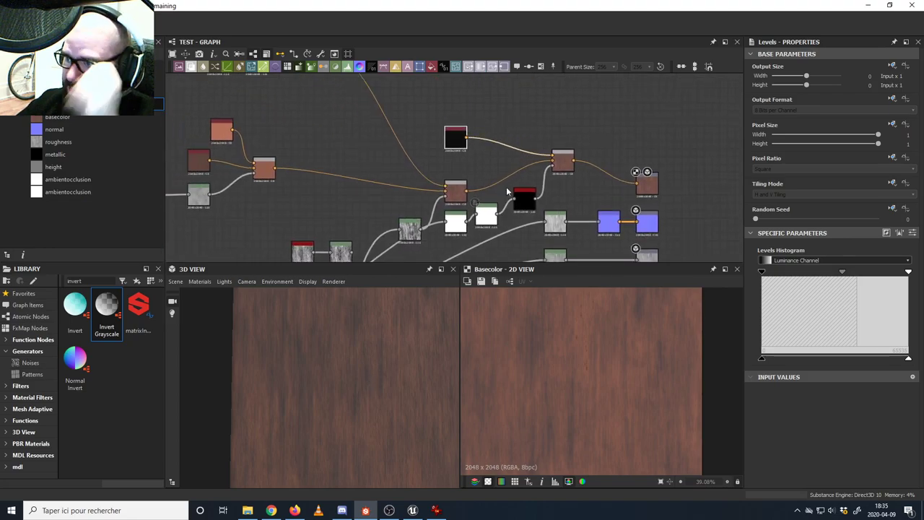
{"action": "middle_click_drag", "start_coordinate": [472, 199], "coordinate": [495, 212]}
{"action": "scroll", "coordinate": [483, 184], "scroll_direction": "down", "scroll_amount": 2}
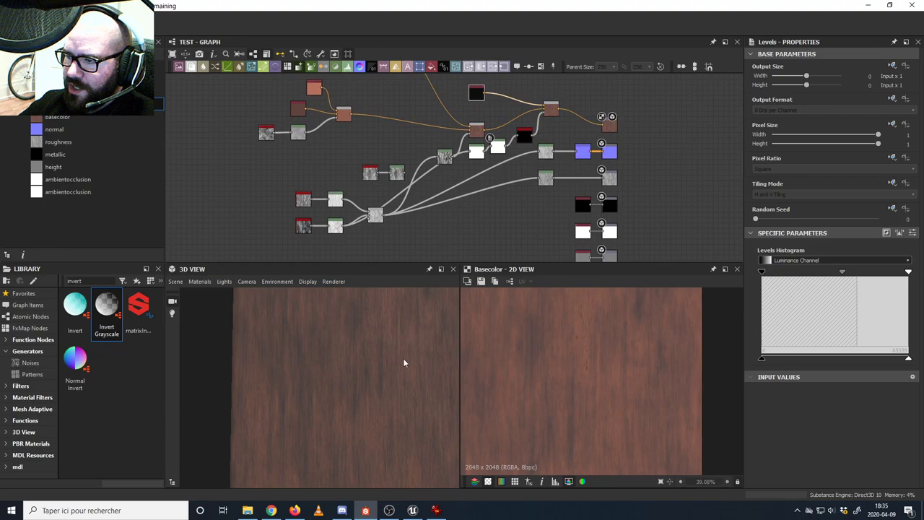
{"action": "left_click_drag", "start_coordinate": [403, 358], "coordinate": [353, 354]}
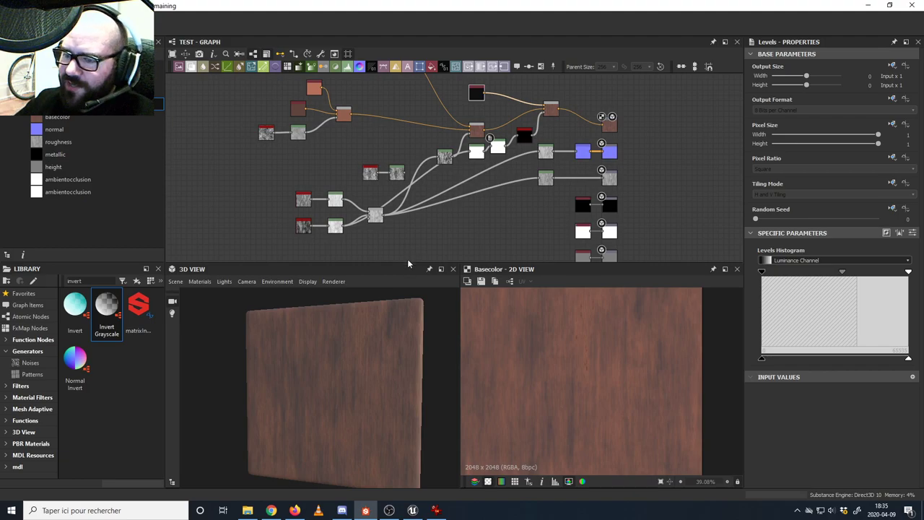
{"action": "left_click_drag", "start_coordinate": [83, 281], "coordinate": [71, 267]}
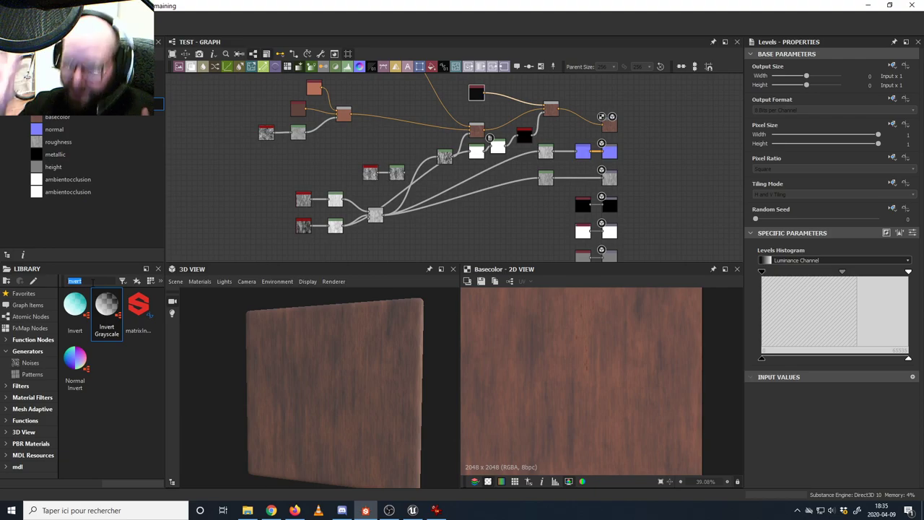
{"action": "scroll", "coordinate": [333, 364], "scroll_direction": "up", "scroll_amount": 5}
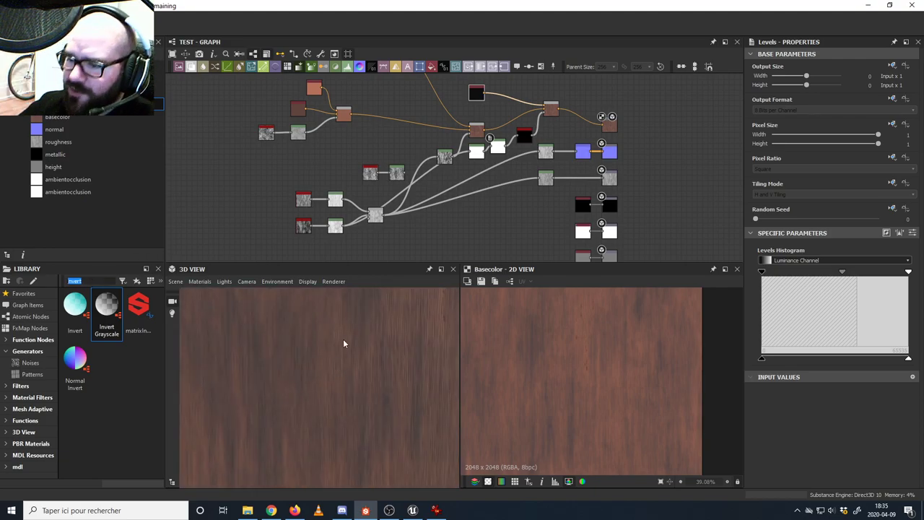
{"action": "middle_click_drag", "start_coordinate": [346, 349], "coordinate": [379, 327]}
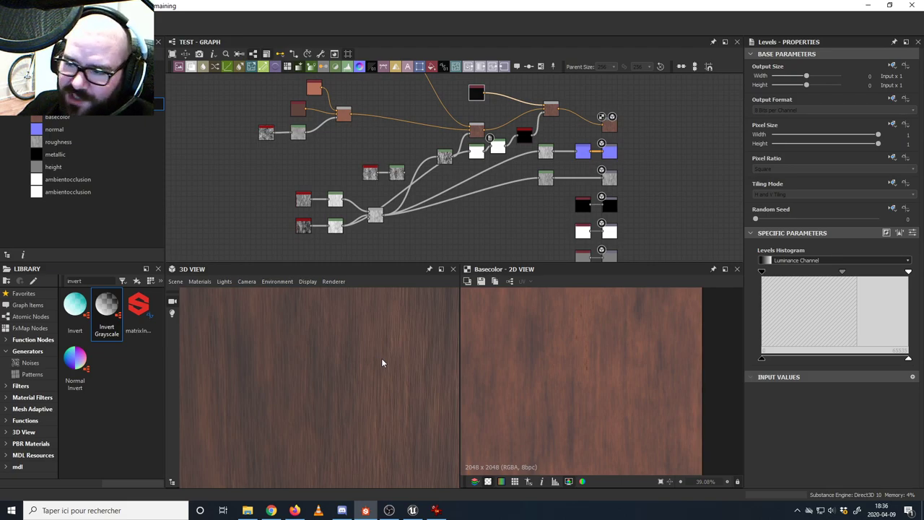
- Search the library for the Curvature filter and add a Curvature node below the Normal and roughness nodes
{"action": "middle_click_drag", "start_coordinate": [475, 164], "coordinate": [460, 165]}
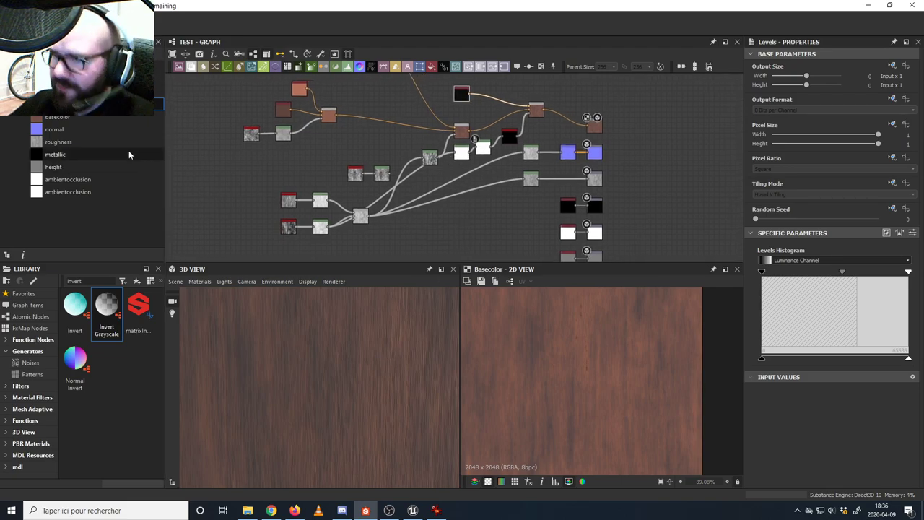
{"action": "left_click_drag", "start_coordinate": [89, 281], "coordinate": [52, 282]}
{"action": "type", "text": "curva"}
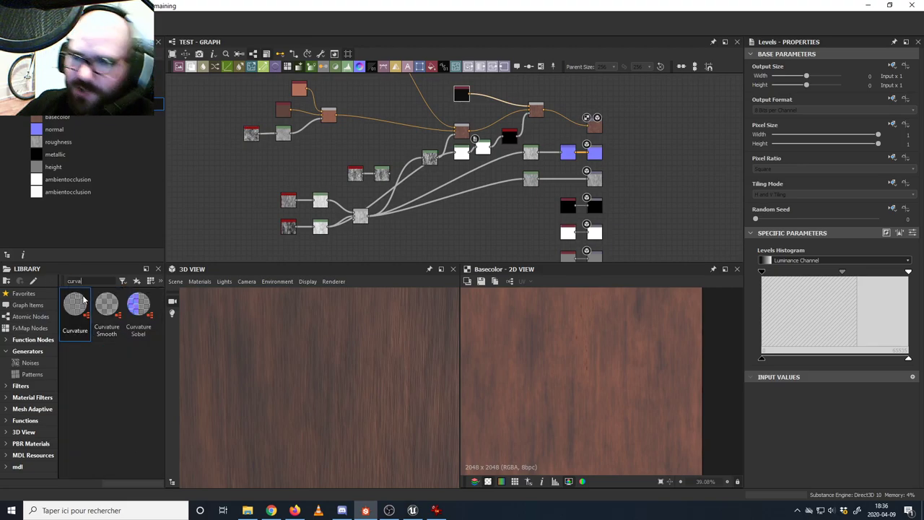
{"action": "left_click_drag", "start_coordinate": [75, 304], "coordinate": [491, 215]}
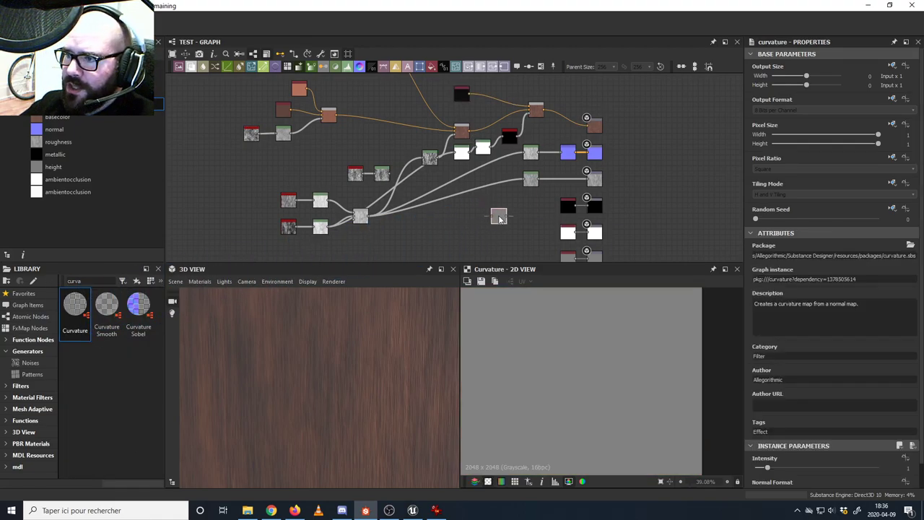
{"action": "scroll", "coordinate": [504, 217], "scroll_direction": "up", "scroll_amount": 5}
{"action": "scroll", "coordinate": [502, 214], "scroll_direction": "up", "scroll_amount": 3}
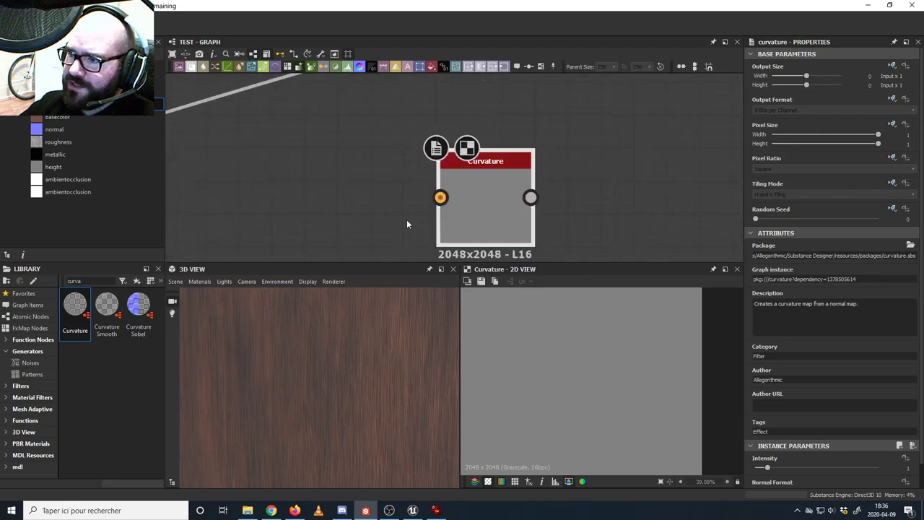
{"action": "scroll", "coordinate": [502, 221], "scroll_direction": "down", "scroll_amount": 6}
- Connect the Normal node's output to the Curvature node's input and inspect the curvature map in 2D
{"action": "left_click_drag", "start_coordinate": [577, 140], "coordinate": [569, 140]}
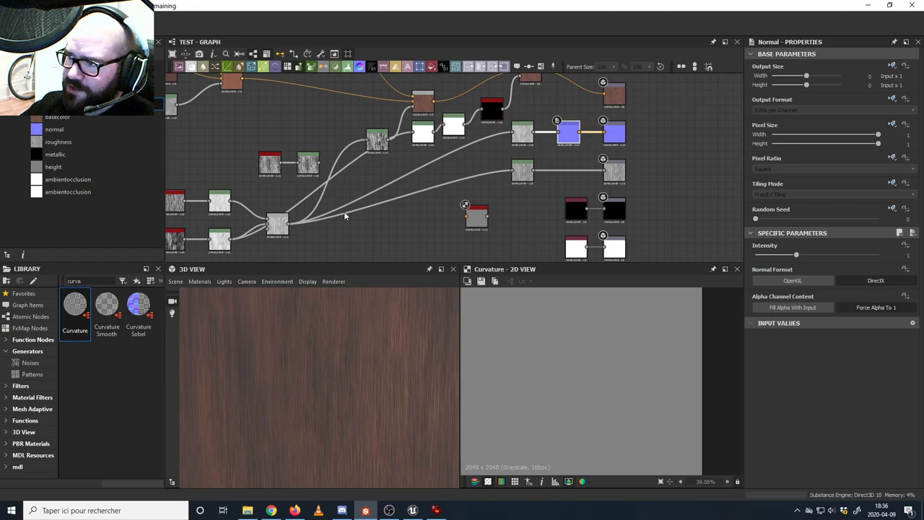
{"action": "double_click", "coordinate": [568, 133]}
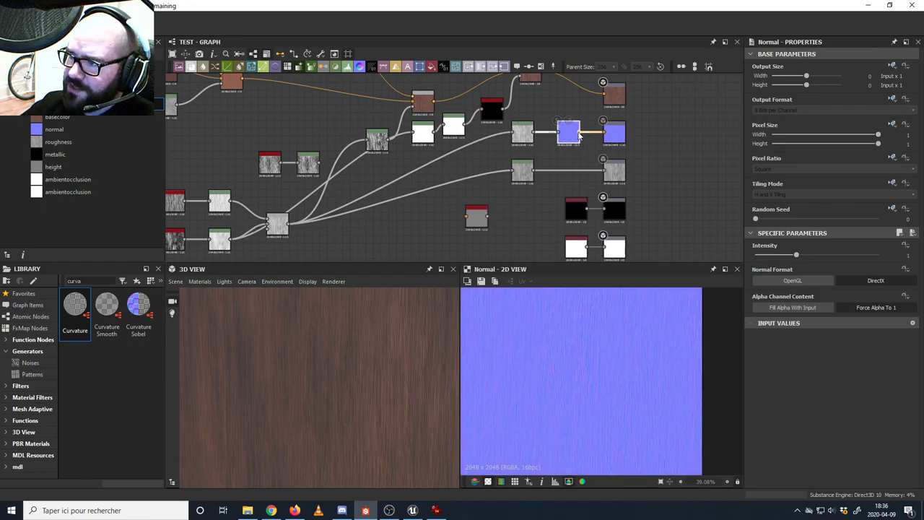
{"action": "left_click_drag", "start_coordinate": [580, 134], "coordinate": [471, 224]}
{"action": "double_click", "coordinate": [475, 218]}
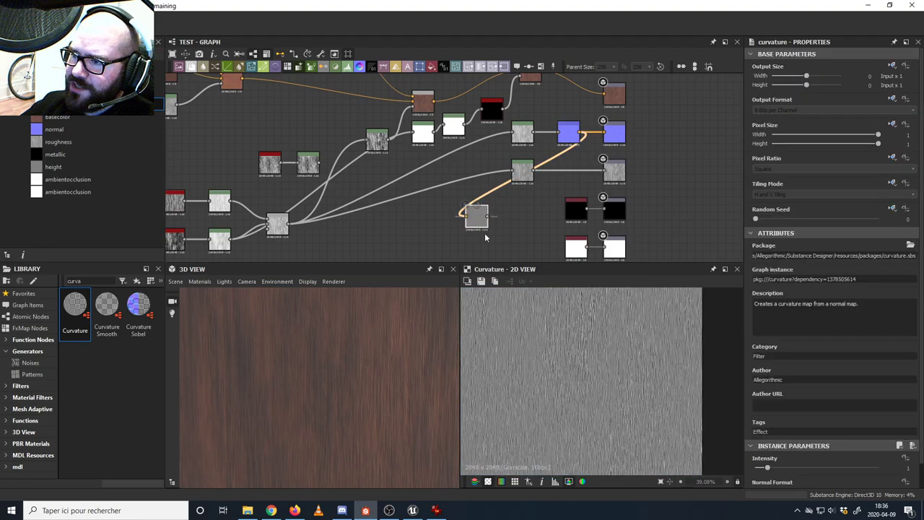
{"action": "scroll", "coordinate": [579, 365], "scroll_direction": "up", "scroll_amount": 2}
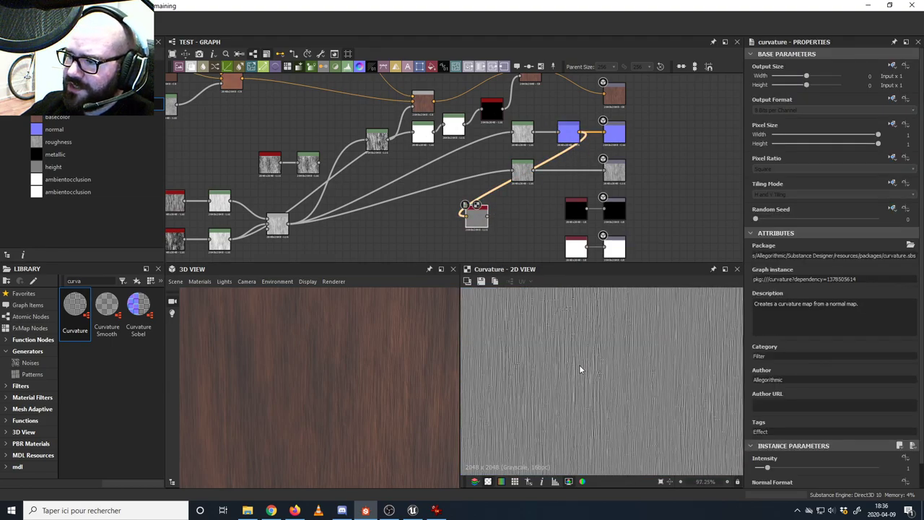
{"action": "scroll", "coordinate": [621, 366], "scroll_direction": "down", "scroll_amount": 7}
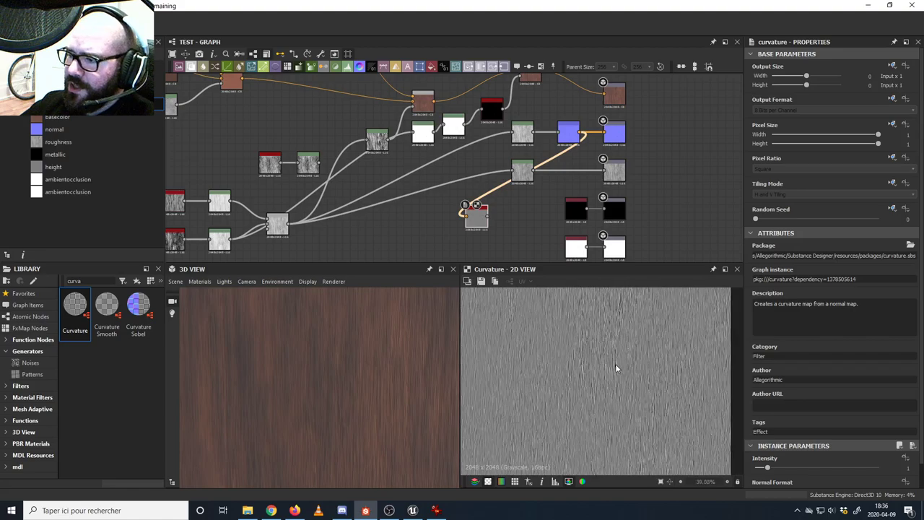
{"action": "key", "text": "f"}
{"action": "middle_click_drag", "start_coordinate": [502, 197], "coordinate": [449, 241]}
{"action": "middle_click_drag", "start_coordinate": [479, 163], "coordinate": [455, 189]}
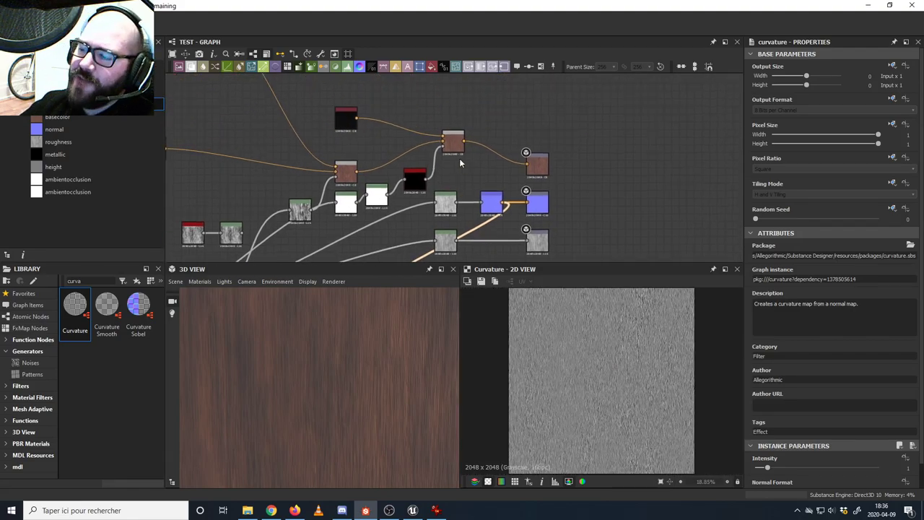
- Move the Base Color output node farther along and add a Blend node fed by the last base color Blend
{"action": "left_click_drag", "start_coordinate": [459, 148], "coordinate": [460, 163]}
{"action": "left_click_drag", "start_coordinate": [540, 170], "coordinate": [606, 162]}
{"action": "middle_click_drag", "start_coordinate": [457, 196], "coordinate": [447, 174]}
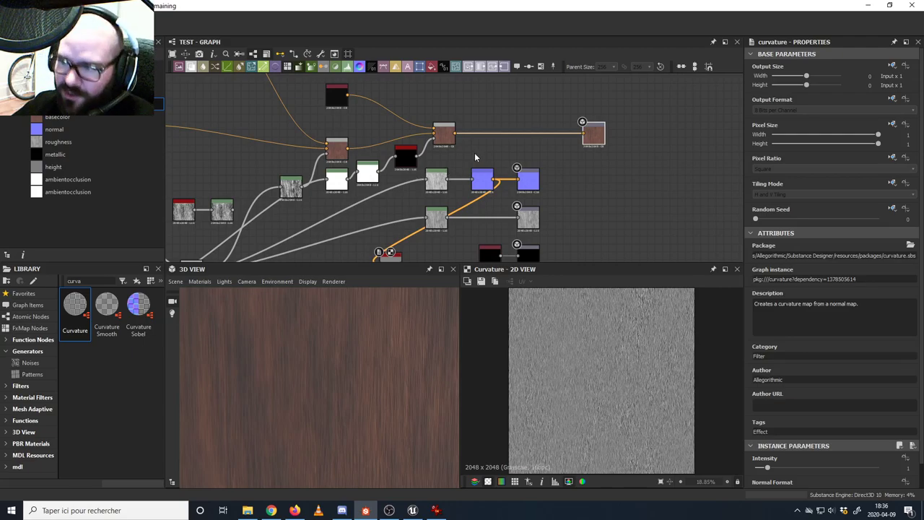
{"action": "scroll", "coordinate": [433, 166], "scroll_direction": "down", "scroll_amount": 3}
{"action": "left_click_drag", "start_coordinate": [204, 67], "coordinate": [453, 123]}
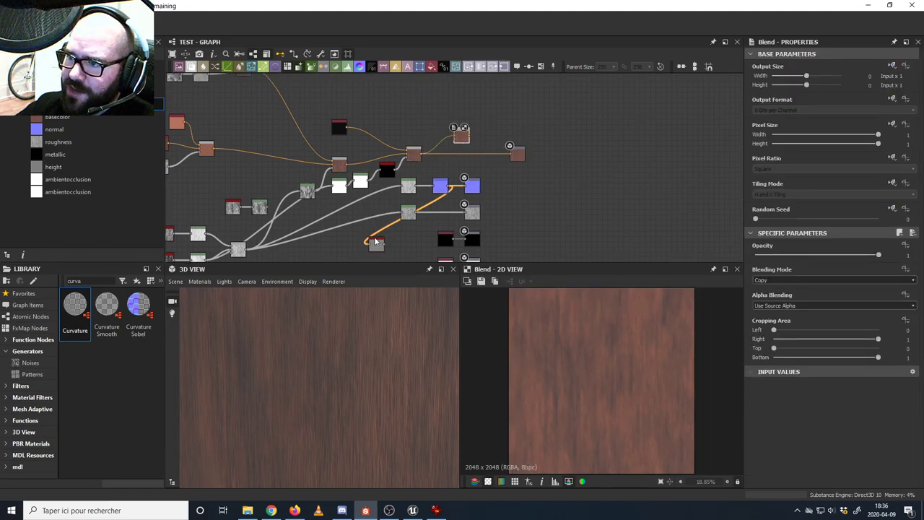
- Move the Curvature node from the lower graph to above the near-black Uniform Color node
{"action": "left_click_drag", "start_coordinate": [379, 249], "coordinate": [375, 96]}
{"action": "scroll", "coordinate": [373, 145], "scroll_direction": "up", "scroll_amount": 5}
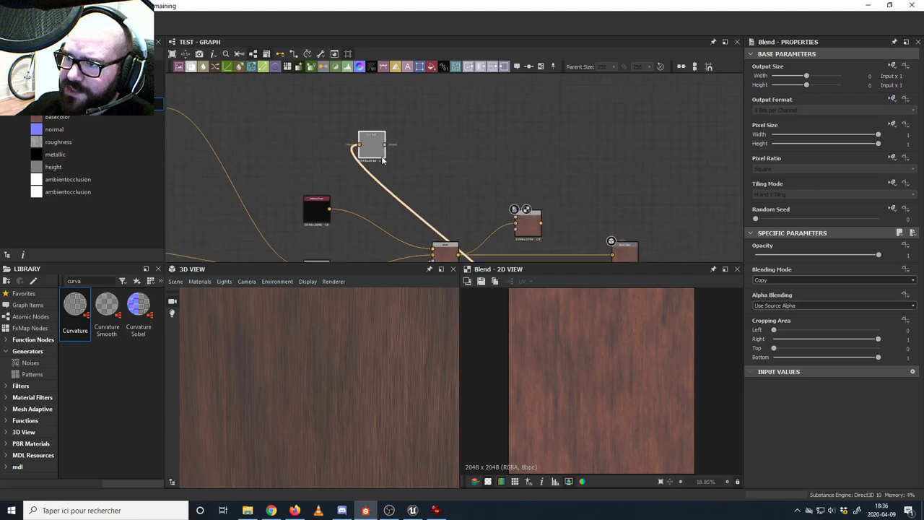
{"action": "left_click_drag", "start_coordinate": [363, 161], "coordinate": [352, 160]}
{"action": "middle_click_drag", "start_coordinate": [366, 157], "coordinate": [384, 134]}
{"action": "scroll", "coordinate": [352, 136], "scroll_direction": "down", "scroll_amount": 3}
{"action": "scroll", "coordinate": [384, 135], "scroll_direction": "up", "scroll_amount": 2}
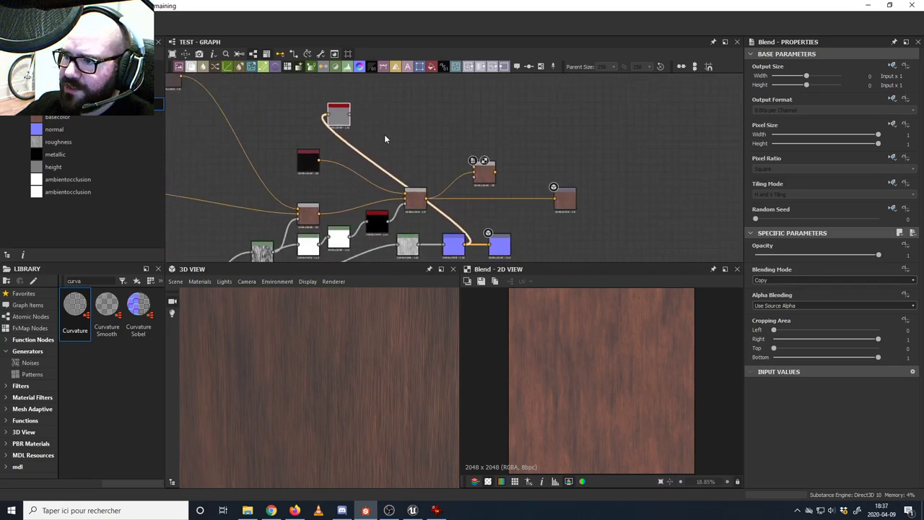
{"action": "left_click", "coordinate": [342, 117]}
{"action": "scroll", "coordinate": [356, 130], "scroll_direction": "up", "scroll_amount": 2}
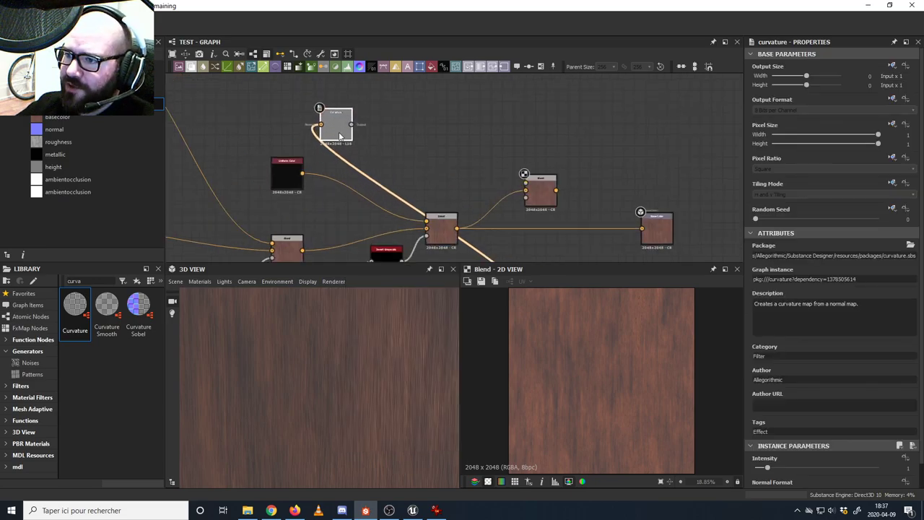
{"action": "scroll", "coordinate": [518, 194], "scroll_direction": "up", "scroll_amount": 2}
{"action": "scroll", "coordinate": [517, 194], "scroll_direction": "down", "scroll_amount": 2}
- Duplicate the near-black Uniform Color node, connect the copy to the new Blend's foreground, and preview that Blend
{"action": "left_click", "coordinate": [287, 173]}
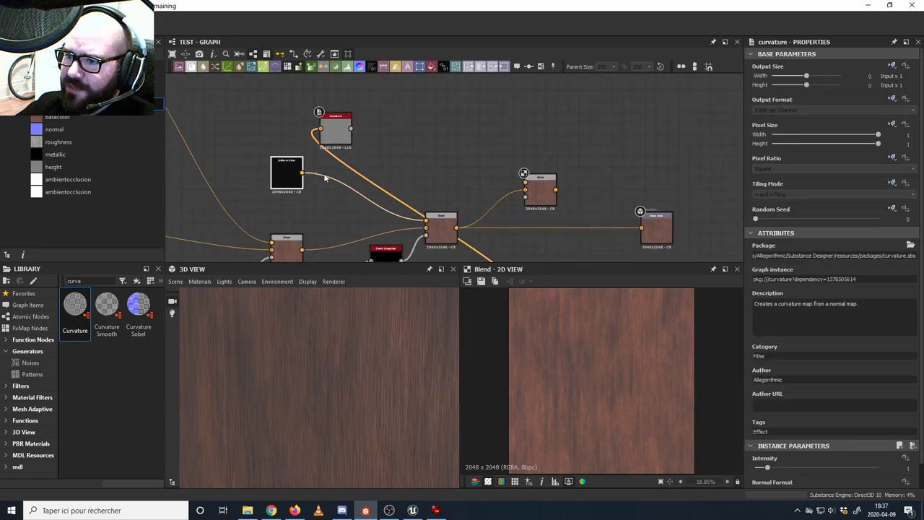
{"action": "key", "text": "ctrl+v"}
{"action": "left_click_drag", "start_coordinate": [460, 169], "coordinate": [491, 97]}
{"action": "middle_click_drag", "start_coordinate": [491, 113], "coordinate": [444, 135]}
{"action": "left_click_drag", "start_coordinate": [442, 122], "coordinate": [400, 121]}
{"action": "middle_click_drag", "start_coordinate": [399, 133], "coordinate": [453, 135]}
{"action": "left_click_drag", "start_coordinate": [442, 133], "coordinate": [551, 206]}
{"action": "left_click", "coordinate": [547, 212]}
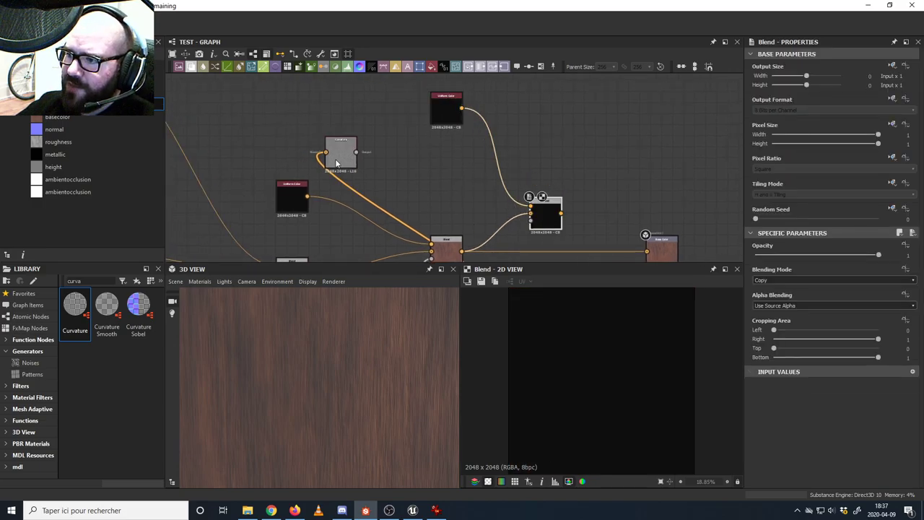
- Preview the Curvature node in 2D and set its intensity to 0.66
{"action": "scroll", "coordinate": [325, 143], "scroll_direction": "up", "scroll_amount": 1}
{"action": "middle_click_drag", "start_coordinate": [414, 174], "coordinate": [386, 178]}
{"action": "scroll", "coordinate": [432, 173], "scroll_direction": "up", "scroll_amount": 3}
{"action": "scroll", "coordinate": [386, 178], "scroll_direction": "down", "scroll_amount": 3}
{"action": "middle_click_drag", "start_coordinate": [333, 146], "coordinate": [382, 169]}
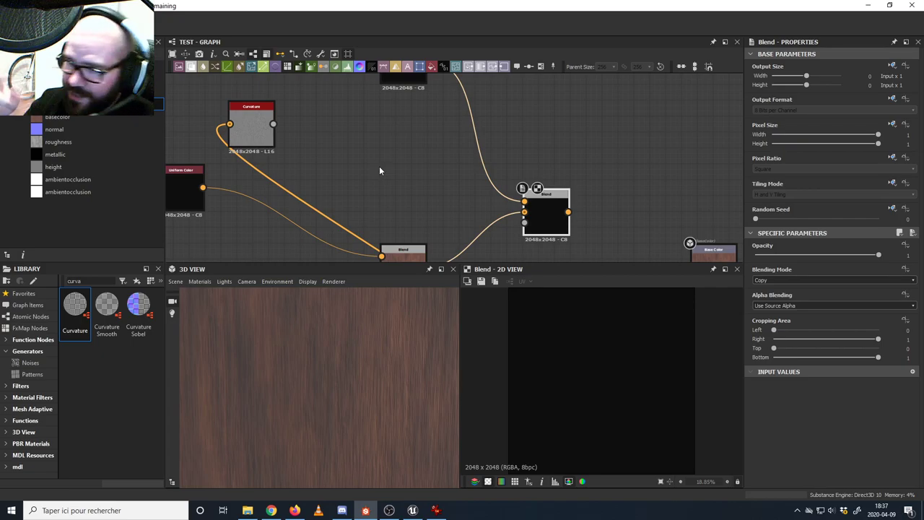
{"action": "left_click", "coordinate": [251, 124]}
{"action": "scroll", "coordinate": [827, 417], "scroll_direction": "down", "scroll_amount": 1}
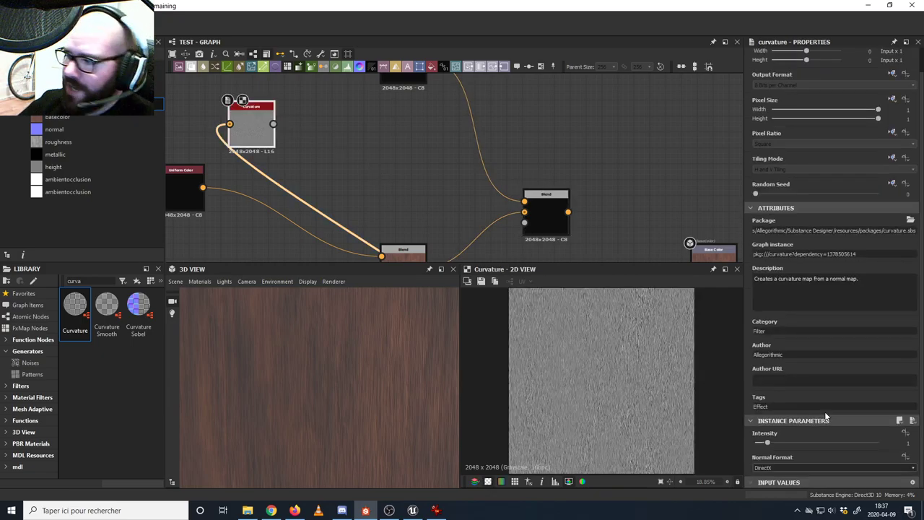
{"action": "mouse_move", "coordinate": [768, 442]}
{"action": "left_mouse_down"}
{"action": "mouse_move", "coordinate": [903, 442]}
{"action": "mouse_move", "coordinate": [764, 447]}
{"action": "left_mouse_up"}
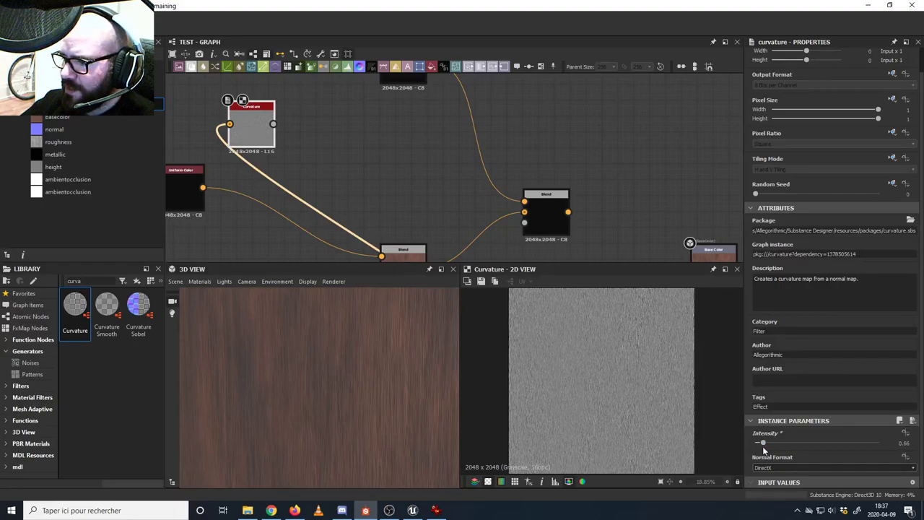
- Try adding a Levels node after the Curvature node and raising contrast by narrowing its black and white input levels
{"action": "scroll", "coordinate": [380, 187], "scroll_direction": "up", "scroll_amount": 2}
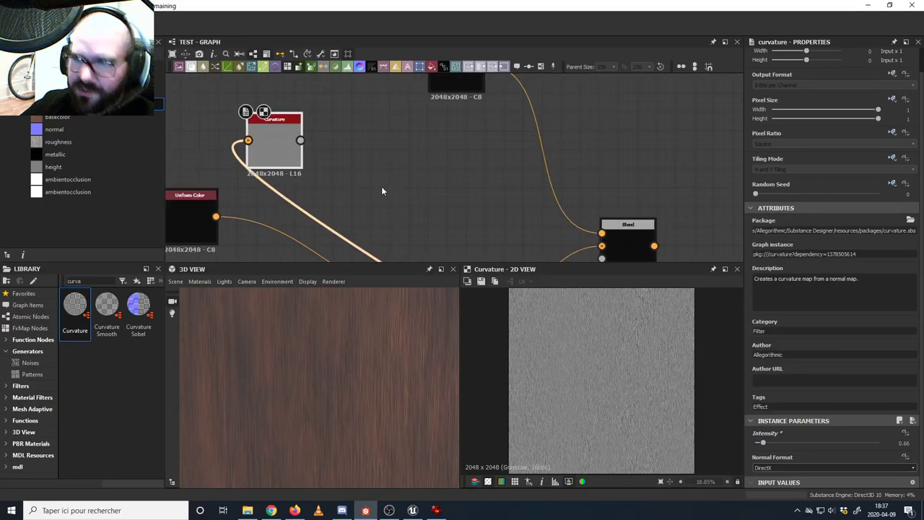
{"action": "middle_click_drag", "start_coordinate": [348, 177], "coordinate": [403, 199]}
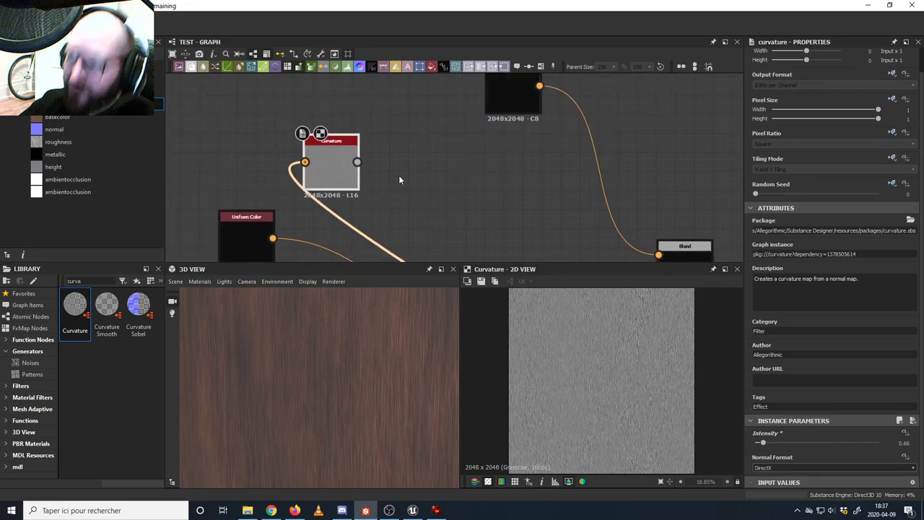
{"action": "left_click_drag", "start_coordinate": [342, 178], "coordinate": [338, 181]}
{"action": "left_click_drag", "start_coordinate": [349, 68], "coordinate": [382, 168]}
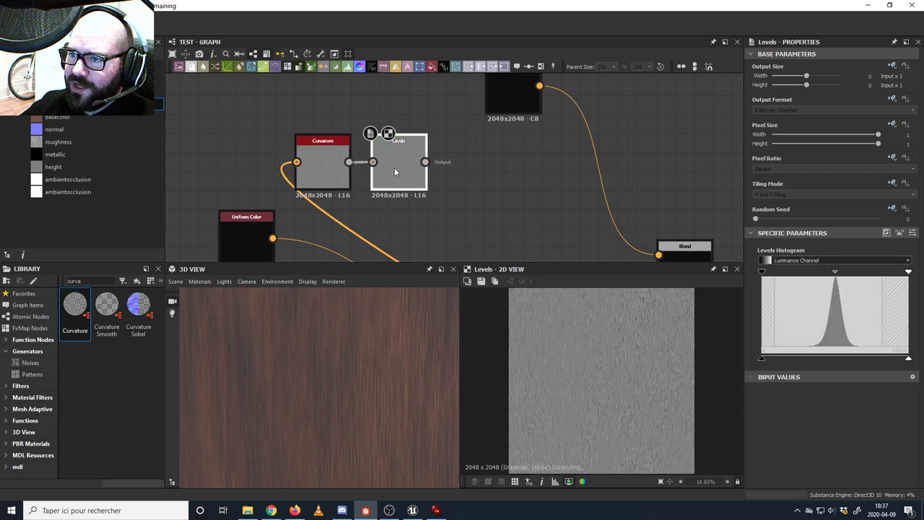
{"action": "mouse_move", "coordinate": [762, 272]}
{"action": "left_mouse_down"}
{"action": "mouse_move", "coordinate": [791, 273]}
{"action": "mouse_move", "coordinate": [776, 273]}
{"action": "left_mouse_up"}
{"action": "left_click_drag", "start_coordinate": [909, 272], "coordinate": [829, 274]}
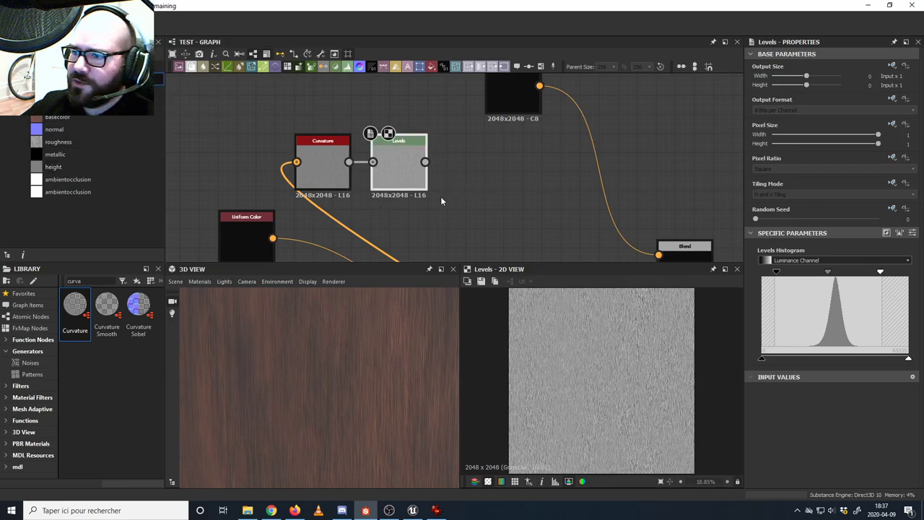
- Examine the Curvature-to-Crevice-Darkness group in the TSM_WoodCeiling_1 graph, copy its Levels node, and return to the TEST graph
{"action": "double_click", "coordinate": [86, 79]}
{"action": "scroll", "coordinate": [431, 120], "scroll_direction": "up", "scroll_amount": 5}
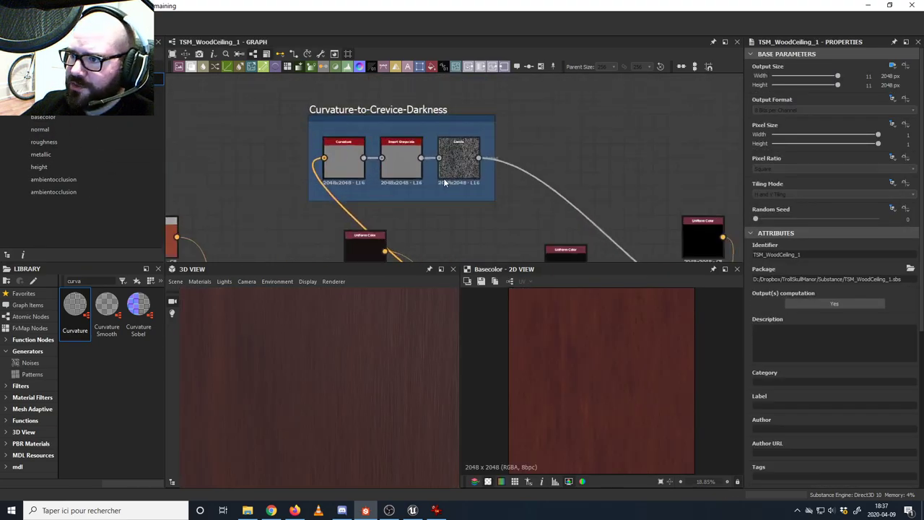
{"action": "middle_click_drag", "start_coordinate": [367, 165], "coordinate": [433, 191]}
{"action": "scroll", "coordinate": [395, 188], "scroll_direction": "up", "scroll_amount": 5}
{"action": "scroll", "coordinate": [396, 188], "scroll_direction": "down", "scroll_amount": 2}
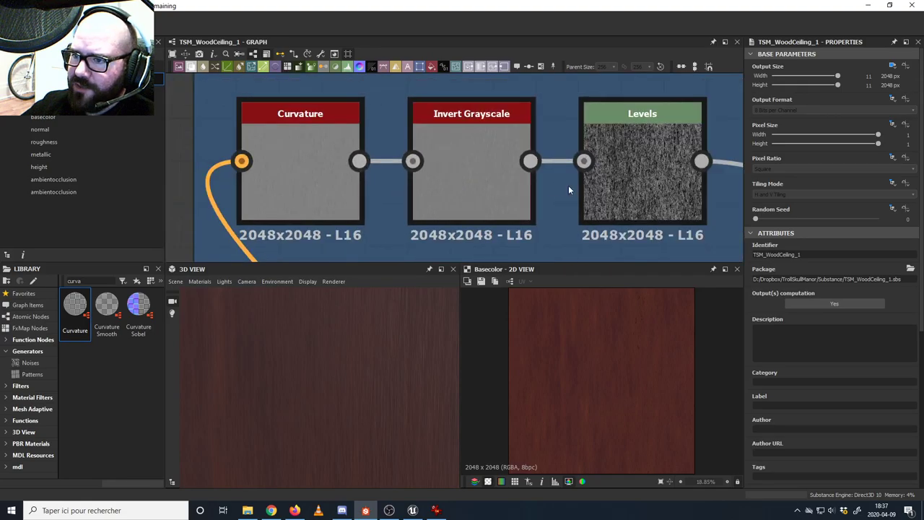
{"action": "middle_click_drag", "start_coordinate": [656, 168], "coordinate": [608, 174]}
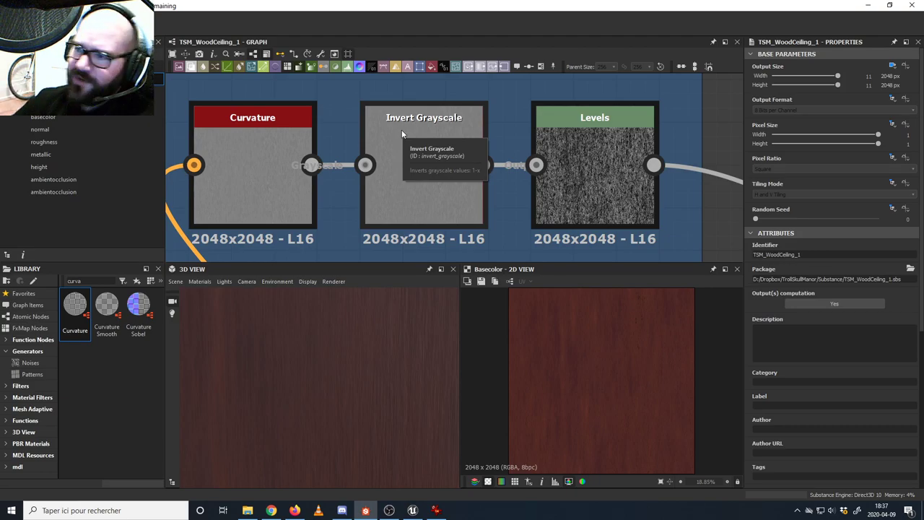
{"action": "left_click", "coordinate": [279, 145]}
{"action": "left_click", "coordinate": [574, 165]}
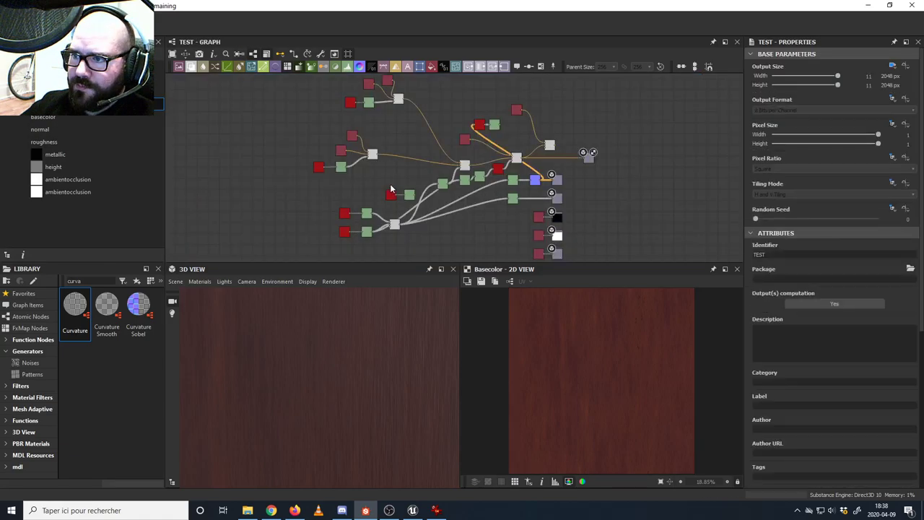
- Replace the Levels node beside Curvature in the TEST graph with the Levels node copied from TSM_WoodCeiling_1
{"action": "scroll", "coordinate": [457, 174], "scroll_direction": "up", "scroll_amount": 5}
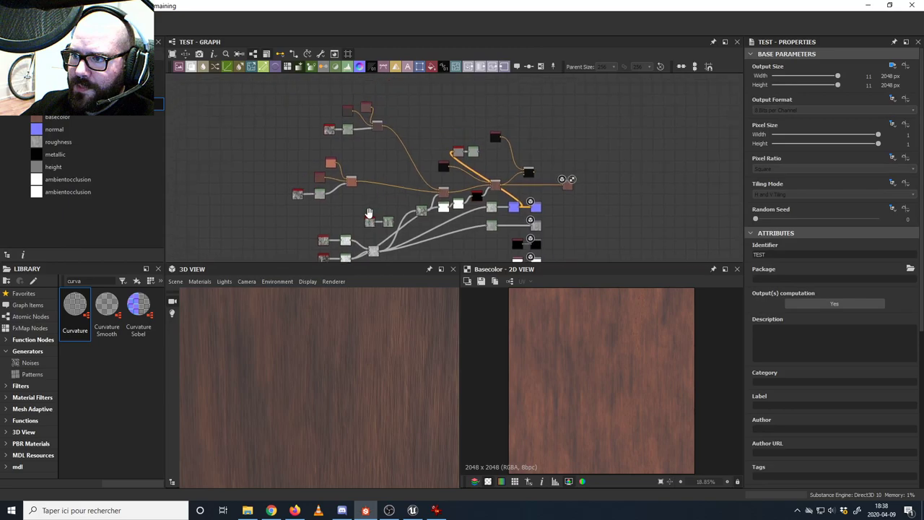
{"action": "left_click", "coordinate": [457, 212]}
{"action": "key", "text": "ctrl+x"}
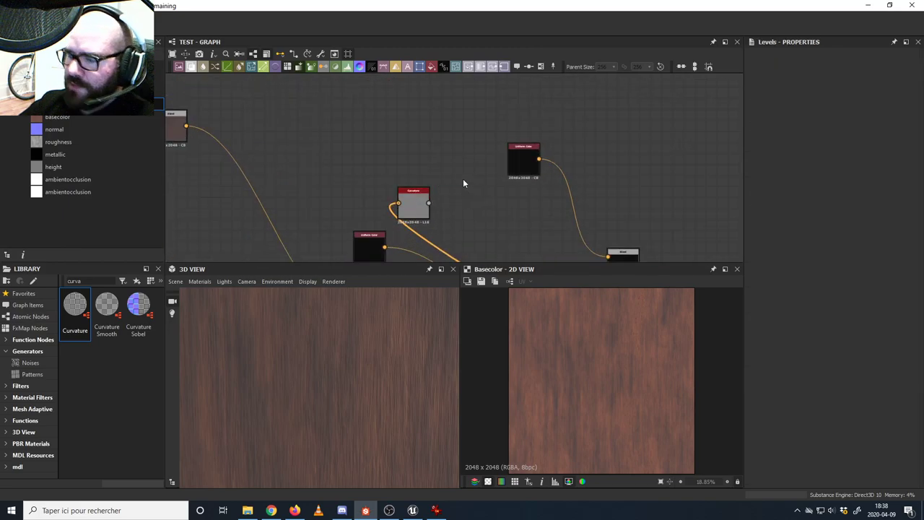
{"action": "key", "text": "ctrl+v"}
{"action": "left_click_drag", "start_coordinate": [458, 175], "coordinate": [488, 209]}
- Space the Curvature node away from the pasted Levels node and inspect its map closely in the 2D preview
{"action": "left_click_drag", "start_coordinate": [414, 207], "coordinate": [404, 207]}
{"action": "double_click", "coordinate": [414, 209]}
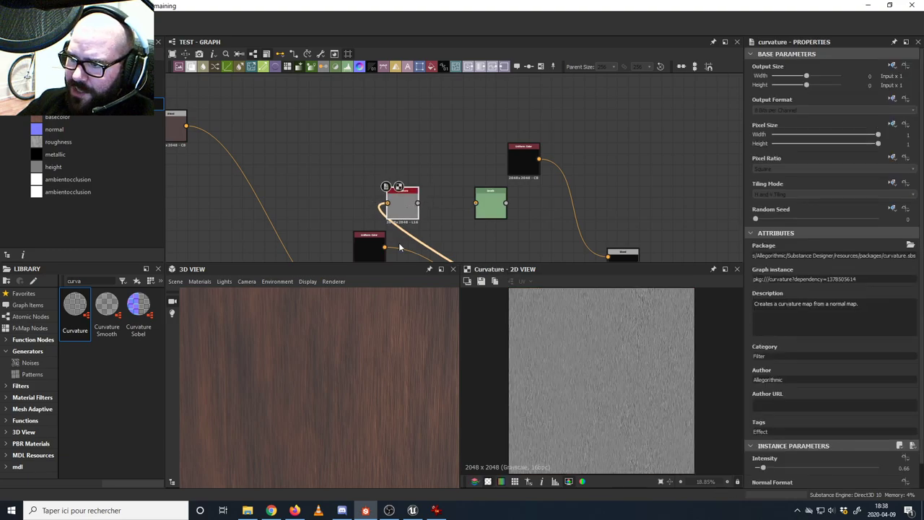
{"action": "scroll", "coordinate": [582, 361], "scroll_direction": "up", "scroll_amount": 5}
{"action": "scroll", "coordinate": [531, 329], "scroll_direction": "up", "scroll_amount": 5}
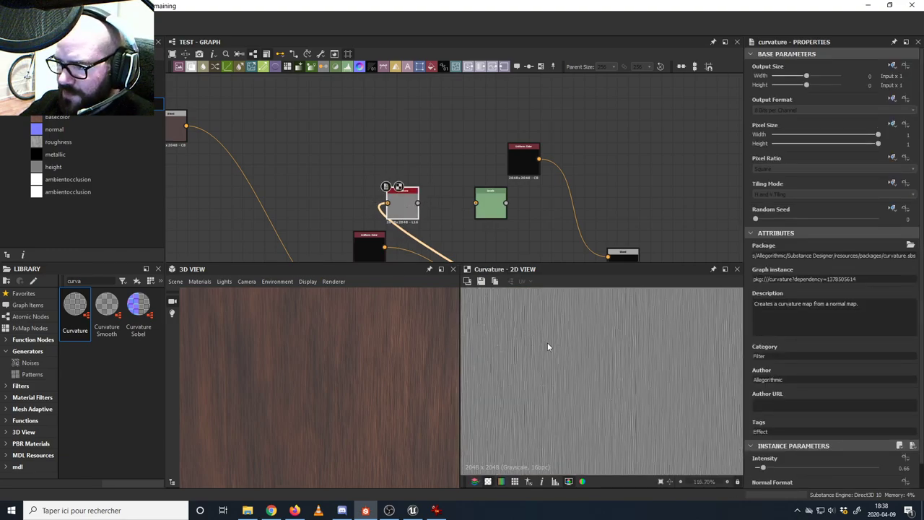
{"action": "scroll", "coordinate": [539, 336], "scroll_direction": "down", "scroll_amount": 8}
- Connect the Curvature output to the pasted Levels node and inspect the Levels result closely in 2D
{"action": "middle_click_drag", "start_coordinate": [484, 217], "coordinate": [401, 209]}
{"action": "left_click_drag", "start_coordinate": [336, 195], "coordinate": [398, 197]}
{"action": "middle_click_drag", "start_coordinate": [451, 217], "coordinate": [406, 205]}
{"action": "left_click_drag", "start_coordinate": [362, 192], "coordinate": [347, 193]}
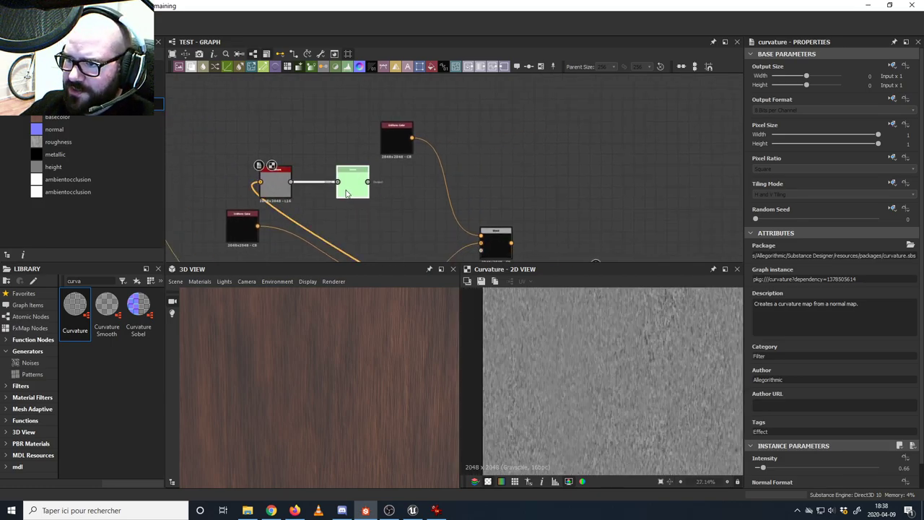
{"action": "double_click", "coordinate": [347, 194]}
{"action": "scroll", "coordinate": [560, 353], "scroll_direction": "up", "scroll_amount": 6}
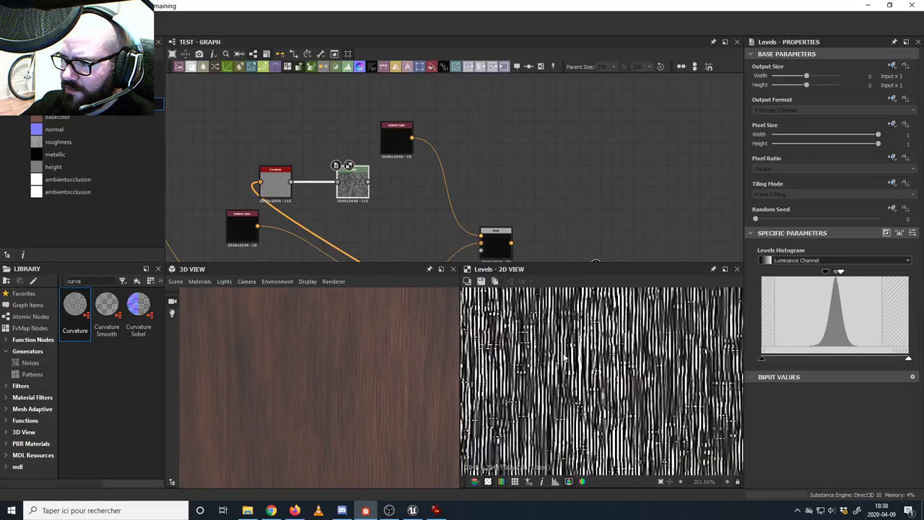
{"action": "scroll", "coordinate": [565, 357], "scroll_direction": "up", "scroll_amount": 2}
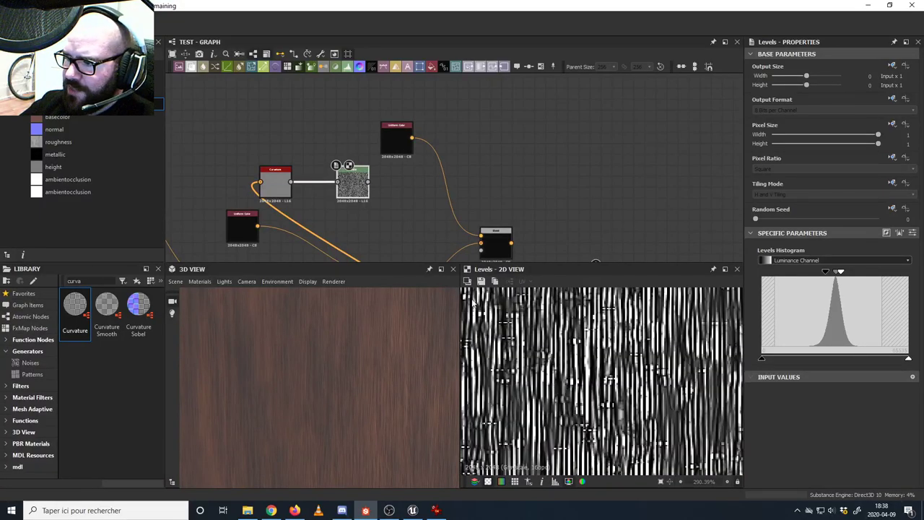
- Connect the Levels output to the Opacity input of the near-black color Blend and inspect the Blend result in 2D
{"action": "middle_click_drag", "start_coordinate": [413, 228], "coordinate": [398, 196]}
{"action": "left_click_drag", "start_coordinate": [340, 159], "coordinate": [329, 159]}
{"action": "scroll", "coordinate": [527, 347], "scroll_direction": "down", "scroll_amount": 2}
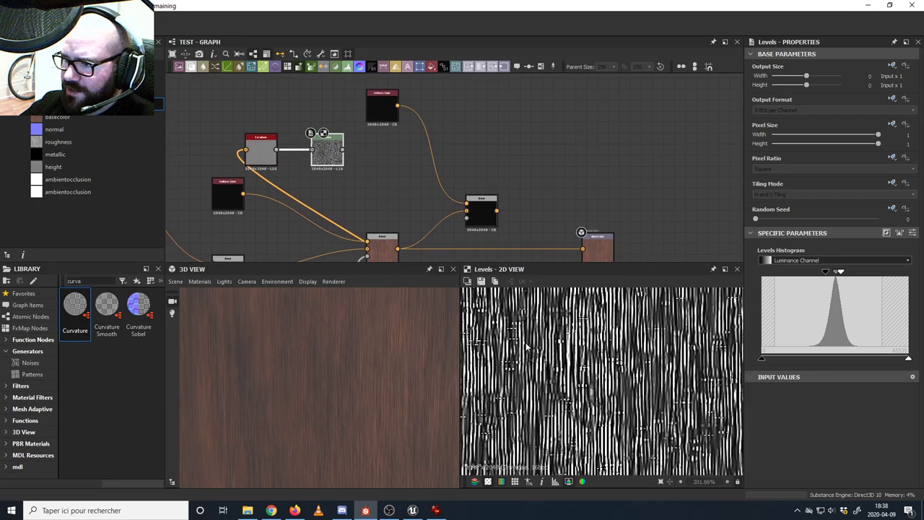
{"action": "scroll", "coordinate": [527, 349], "scroll_direction": "up", "scroll_amount": 3}
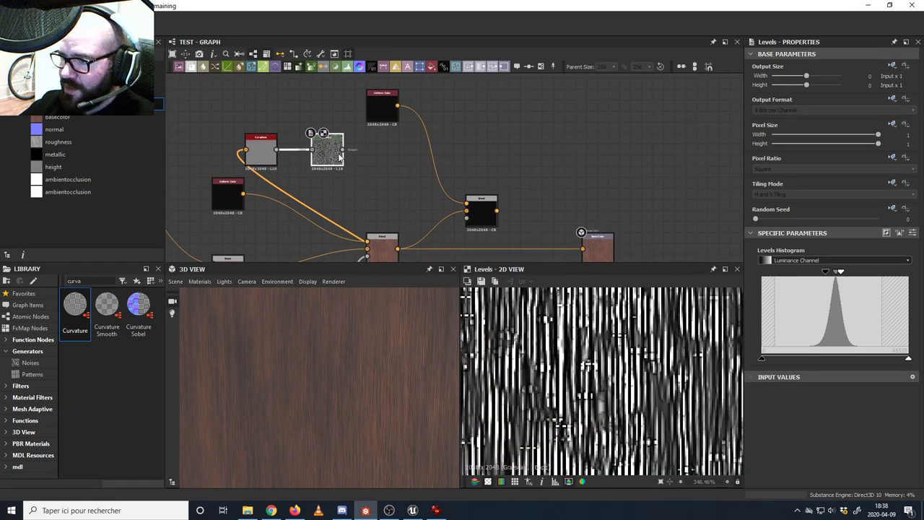
{"action": "left_click_drag", "start_coordinate": [364, 171], "coordinate": [475, 227]}
{"action": "double_click", "coordinate": [483, 222]}
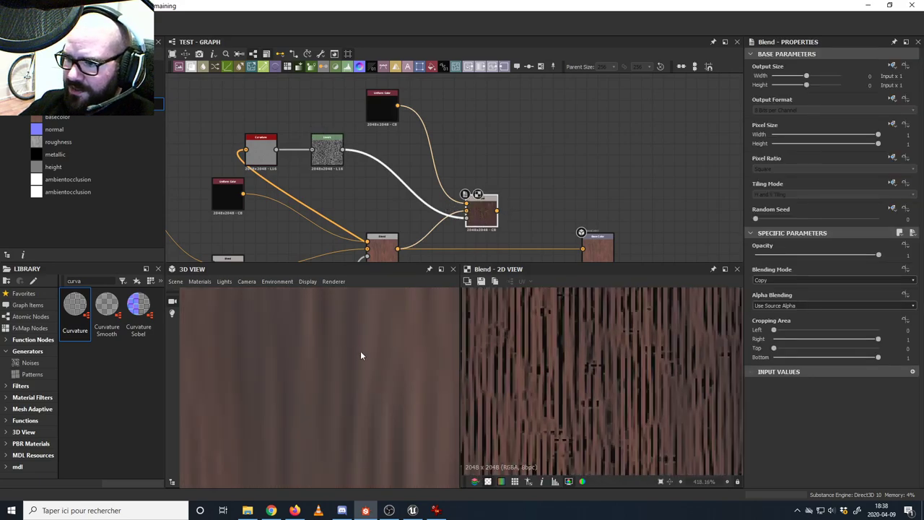
{"action": "scroll", "coordinate": [549, 377], "scroll_direction": "down", "scroll_amount": 5}
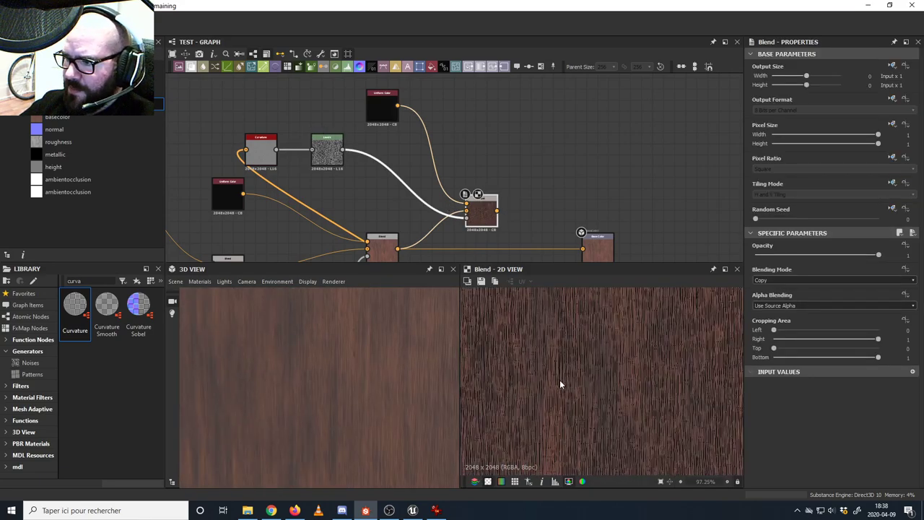
{"action": "scroll", "coordinate": [560, 379], "scroll_direction": "up", "scroll_amount": 4}
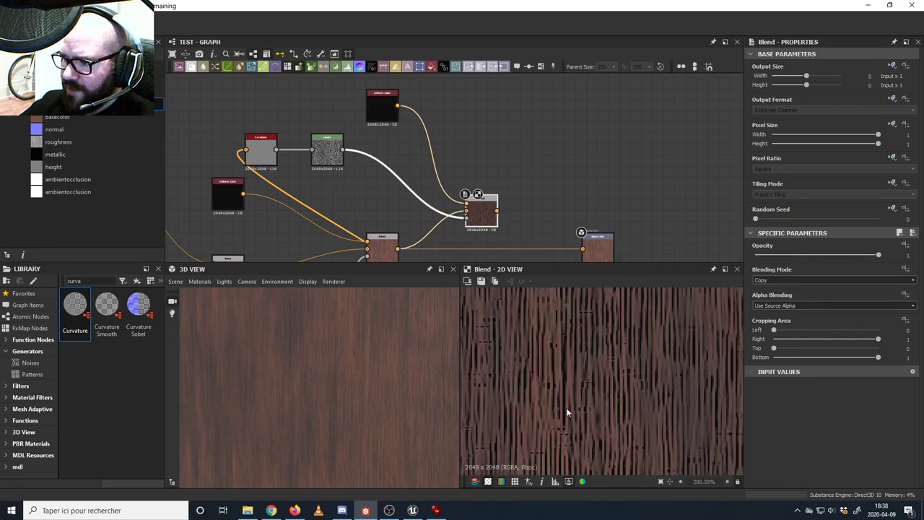
- Connect the masked Blend's output to the Base Color output and inspect the darkened wood on the 3D model
{"action": "middle_click_drag", "start_coordinate": [507, 221], "coordinate": [425, 173]}
{"action": "left_click_drag", "start_coordinate": [424, 173], "coordinate": [424, 179]}
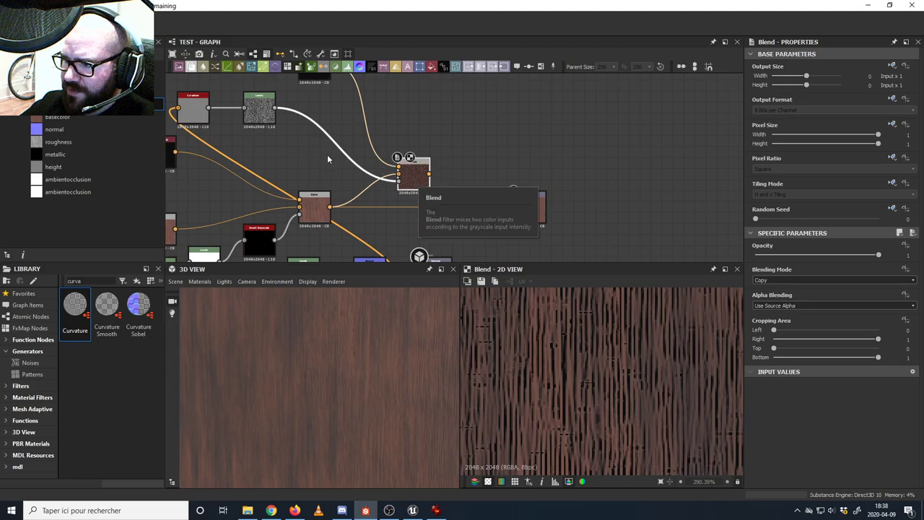
{"action": "middle_click_drag", "start_coordinate": [419, 183], "coordinate": [455, 210]}
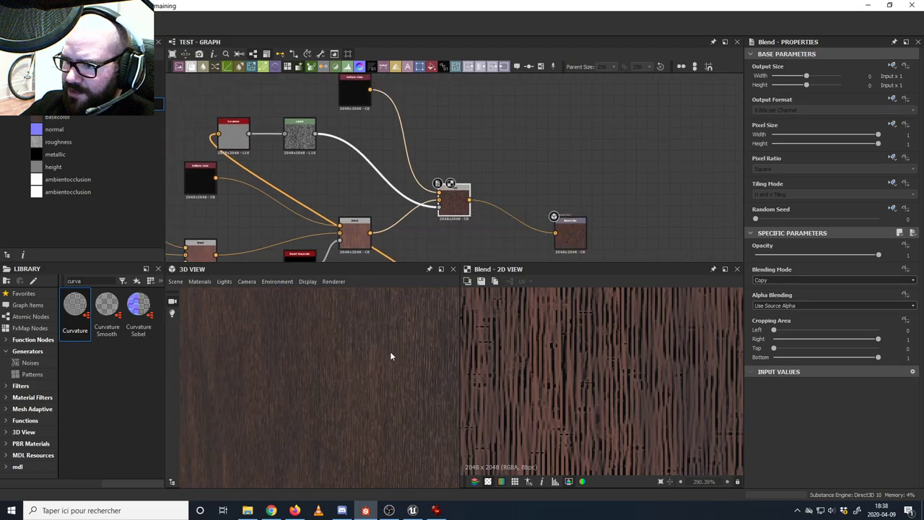
{"action": "left_click_drag", "start_coordinate": [399, 332], "coordinate": [368, 354]}
{"action": "scroll", "coordinate": [396, 346], "scroll_direction": "down", "scroll_amount": 5}
{"action": "scroll", "coordinate": [346, 350], "scroll_direction": "up", "scroll_amount": 5}
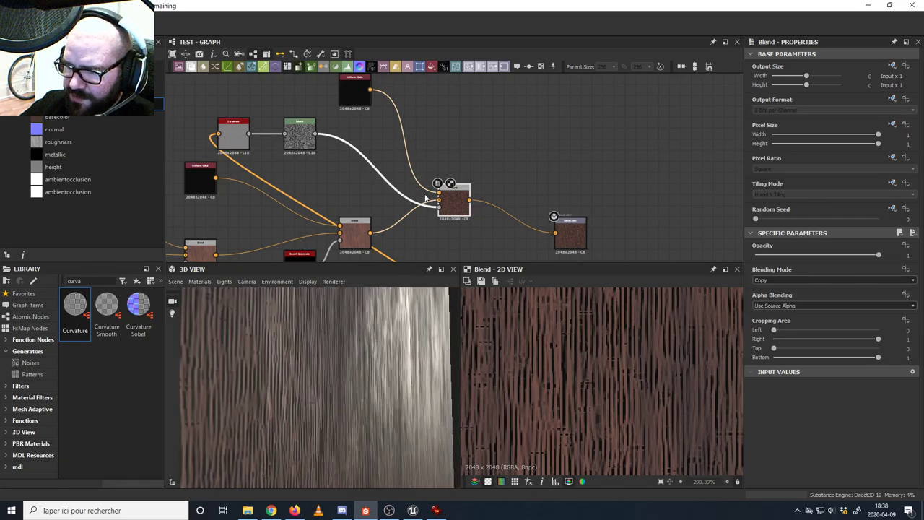
- Make room between Curvature and Levels, find Invert Grayscale in the library, and insert it between the two nodes
{"action": "middle_click_drag", "start_coordinate": [424, 194], "coordinate": [507, 208]}
{"action": "left_click_drag", "start_coordinate": [384, 153], "coordinate": [418, 153]}
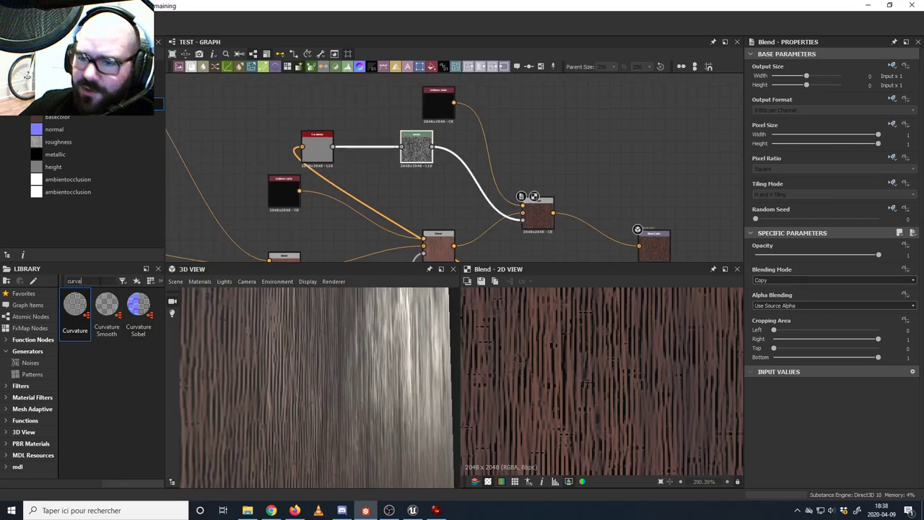
{"action": "double_click", "coordinate": [63, 280]}
{"action": "type", "text": "invert"}
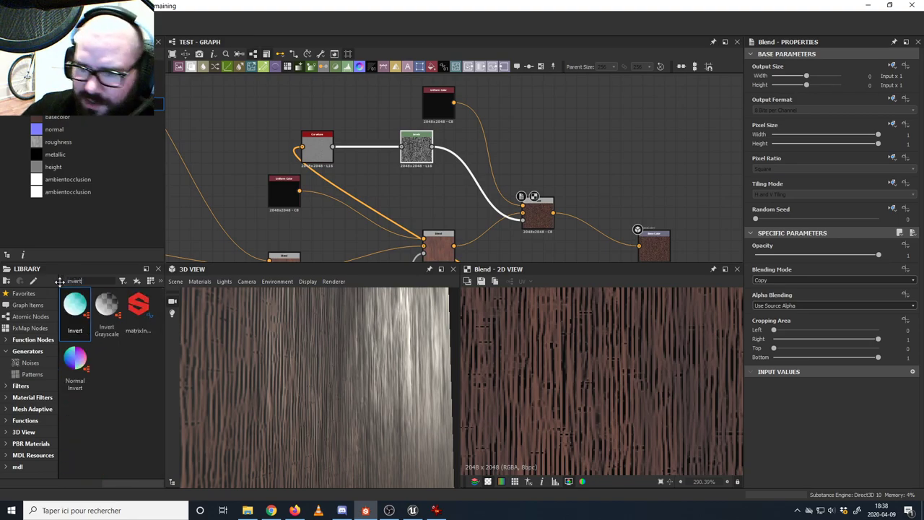
{"action": "left_click_drag", "start_coordinate": [107, 307], "coordinate": [368, 155]}
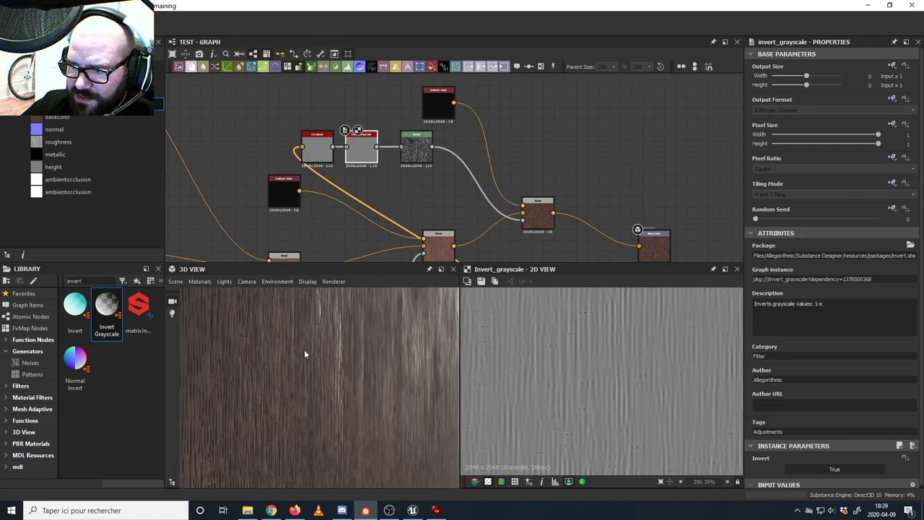
- Inspect the effect of the inverted curvature mask on the wood grain closely and from afar in the 3D preview
{"action": "scroll", "coordinate": [325, 143], "scroll_direction": "up", "scroll_amount": 5}
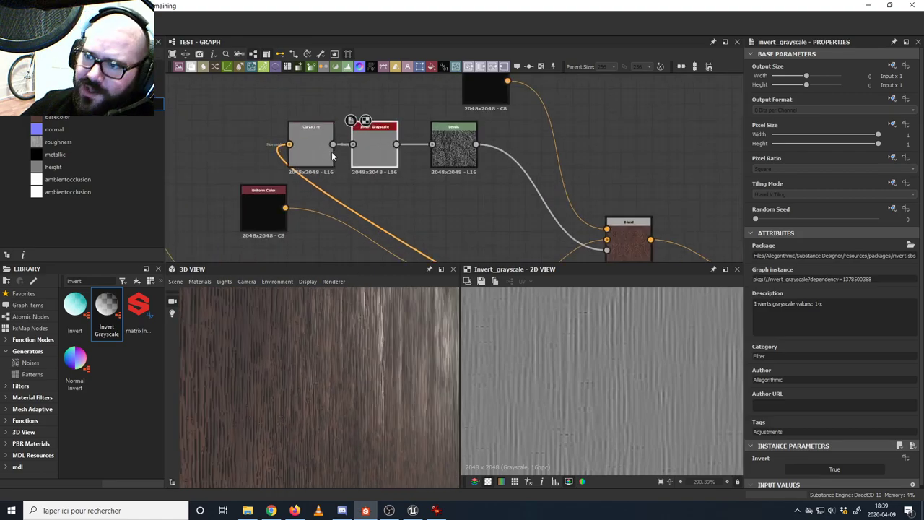
{"action": "scroll", "coordinate": [364, 372], "scroll_direction": "up", "scroll_amount": 4}
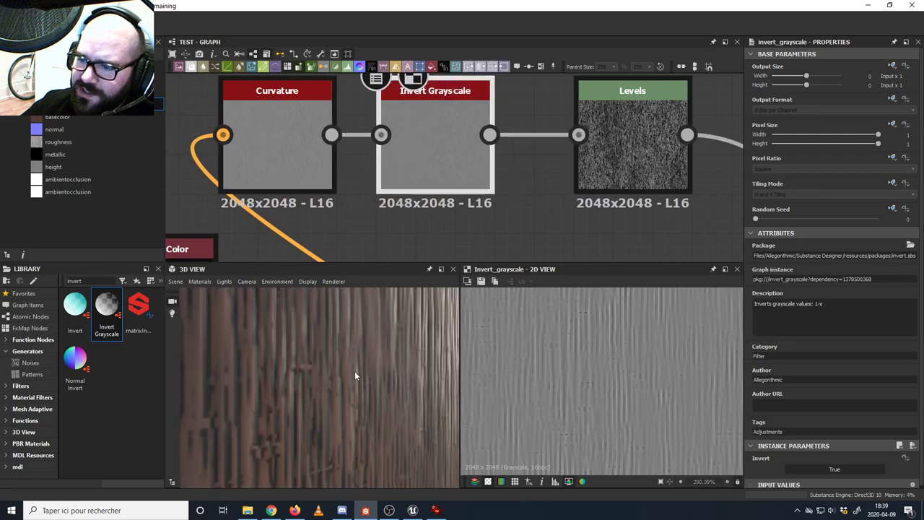
{"action": "scroll", "coordinate": [354, 371], "scroll_direction": "down", "scroll_amount": 4}
{"action": "scroll", "coordinate": [302, 387], "scroll_direction": "up", "scroll_amount": 3}
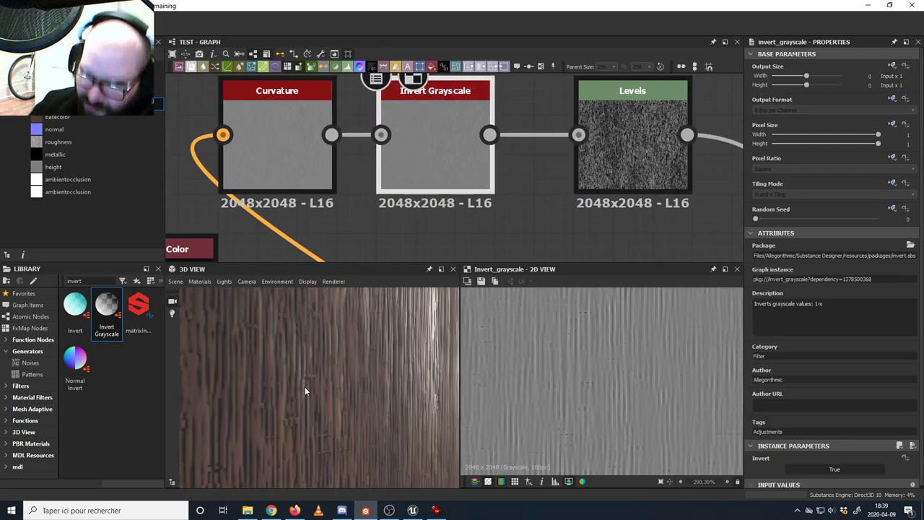
{"action": "scroll", "coordinate": [306, 391], "scroll_direction": "down", "scroll_amount": 3}
{"action": "left_click_drag", "start_coordinate": [320, 396], "coordinate": [357, 386]}
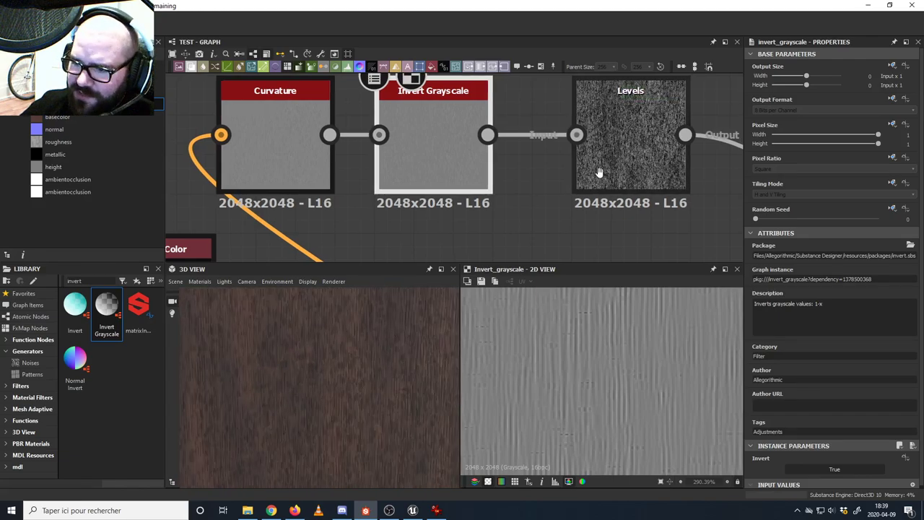
- Move the Levels node close to Invert Grayscale and inspect its inverted mask in the 2D preview
{"action": "middle_click_drag", "start_coordinate": [633, 176], "coordinate": [484, 184]}
{"action": "double_click", "coordinate": [483, 190]}
{"action": "scroll", "coordinate": [484, 190], "scroll_direction": "down", "scroll_amount": 3}
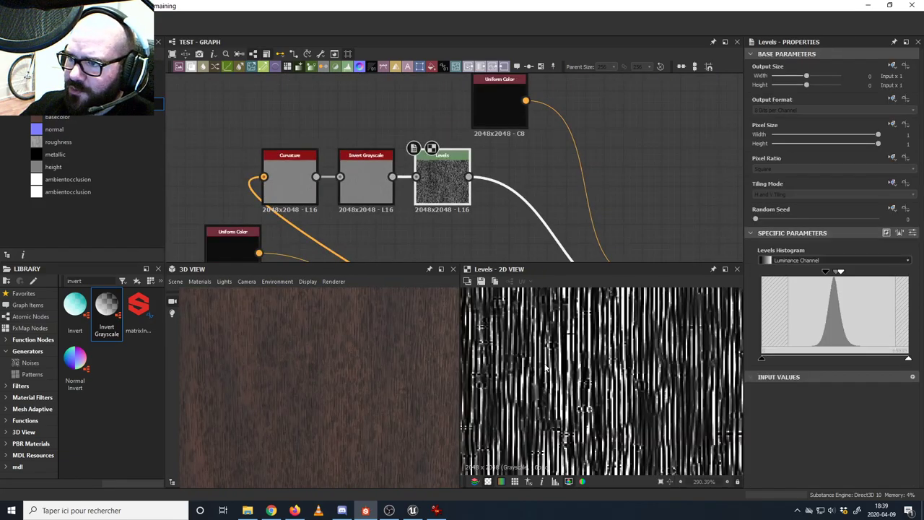
{"action": "scroll", "coordinate": [578, 381], "scroll_direction": "down", "scroll_amount": 6}
{"action": "middle_click_drag", "start_coordinate": [491, 207], "coordinate": [421, 131]}
{"action": "scroll", "coordinate": [427, 178], "scroll_direction": "down", "scroll_amount": 2}
{"action": "middle_click_drag", "start_coordinate": [412, 164], "coordinate": [388, 187]}
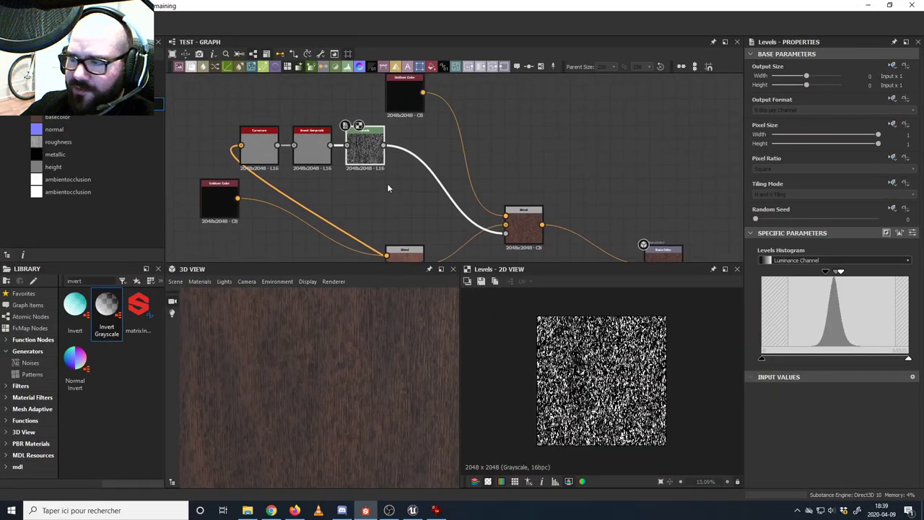
{"action": "scroll", "coordinate": [567, 375], "scroll_direction": "up", "scroll_amount": 4}
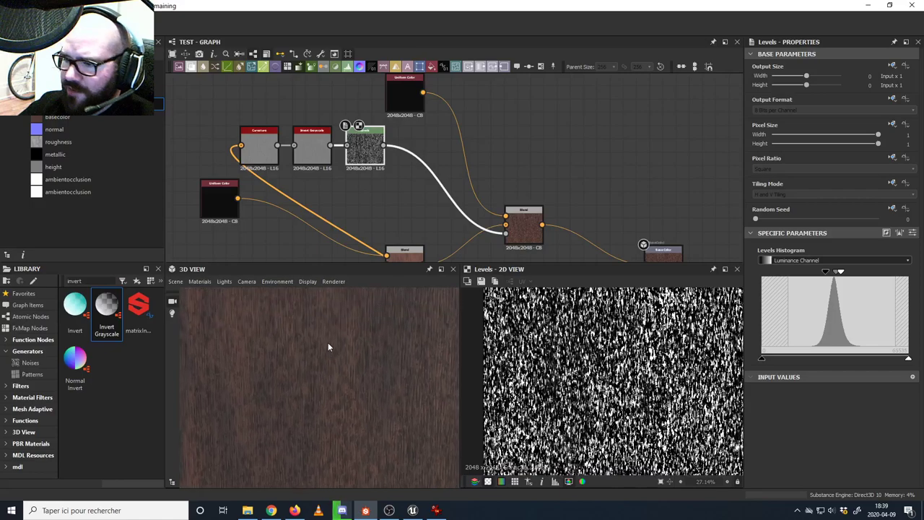
- Preview the crevice-darkening Blend in 2D and examine its strength on the 3D model and its Levels mask connection
{"action": "middle_click_drag", "start_coordinate": [526, 242], "coordinate": [551, 216]}
{"action": "scroll", "coordinate": [531, 246], "scroll_direction": "up", "scroll_amount": 3}
{"action": "double_click", "coordinate": [551, 215]}
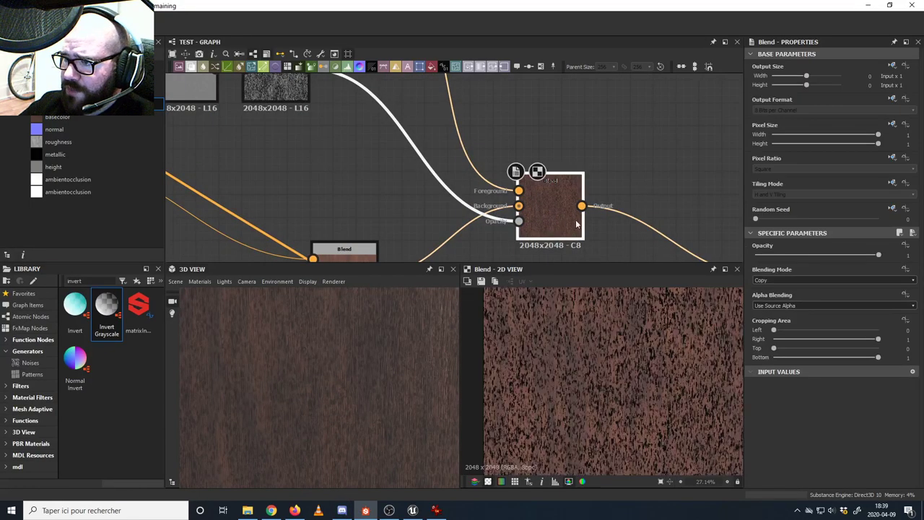
{"action": "scroll", "coordinate": [591, 379], "scroll_direction": "down", "scroll_amount": 1}
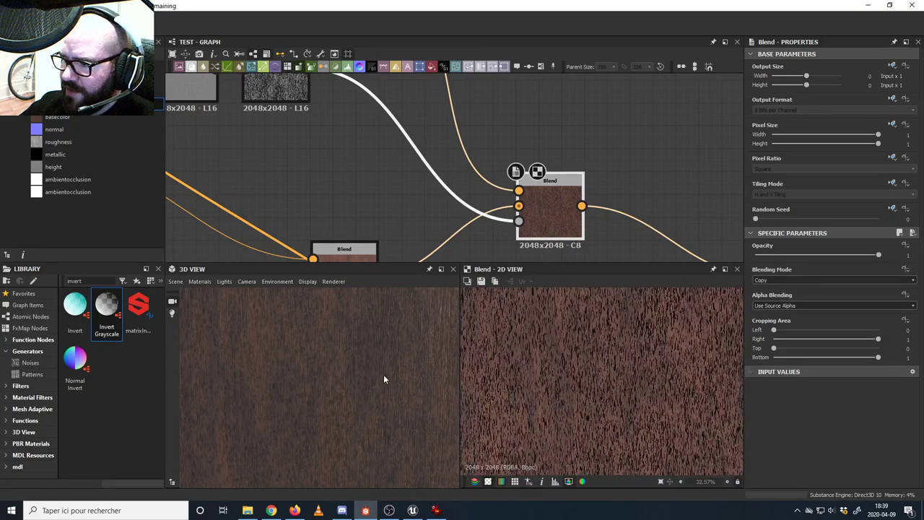
{"action": "scroll", "coordinate": [357, 383], "scroll_direction": "down", "scroll_amount": 5}
{"action": "left_click_drag", "start_coordinate": [357, 383], "coordinate": [383, 340]}
{"action": "scroll", "coordinate": [359, 341], "scroll_direction": "up", "scroll_amount": 2}
{"action": "middle_click_drag", "start_coordinate": [527, 219], "coordinate": [496, 205]}
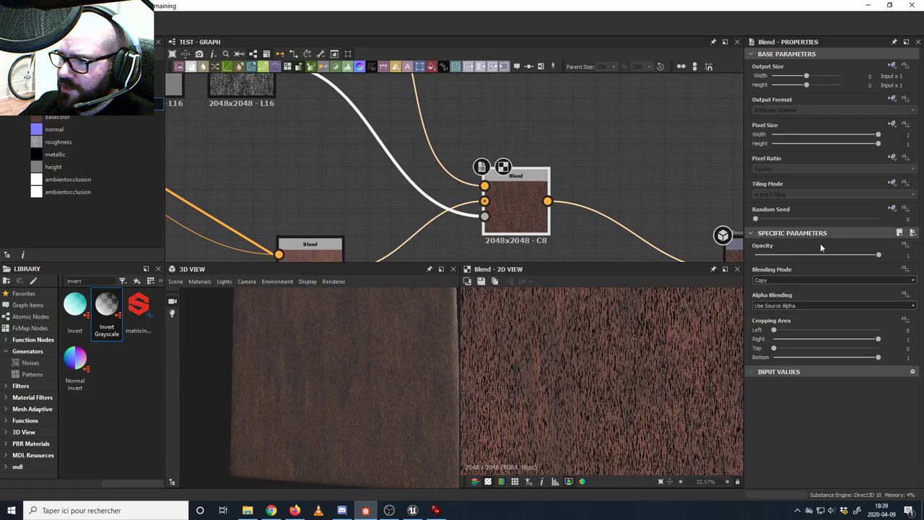
{"action": "middle_click_drag", "start_coordinate": [305, 123], "coordinate": [373, 164]}
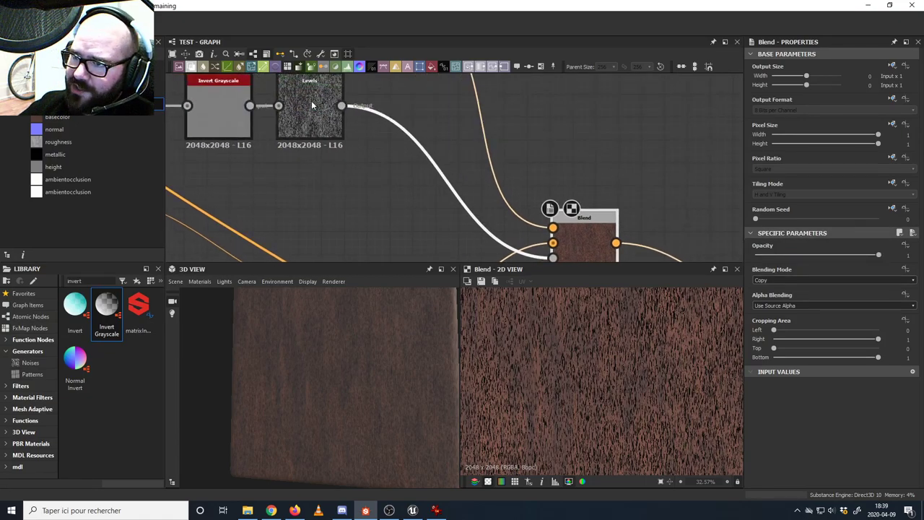
{"action": "middle_click_drag", "start_coordinate": [445, 211], "coordinate": [371, 177]}
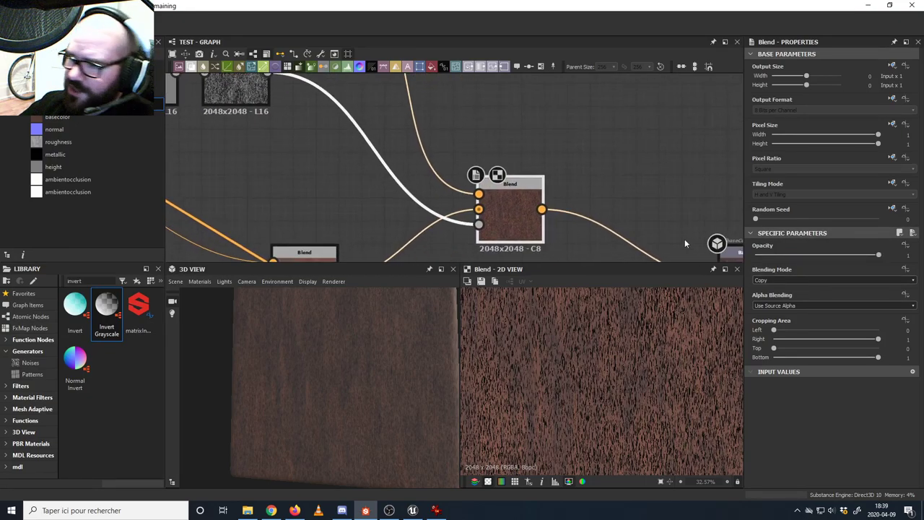
- Lower the crevice-darkening Blend's Opacity to 0.22 while checking the wood surface in the 3D preview
{"action": "left_click_drag", "start_coordinate": [877, 255], "coordinate": [771, 269]}
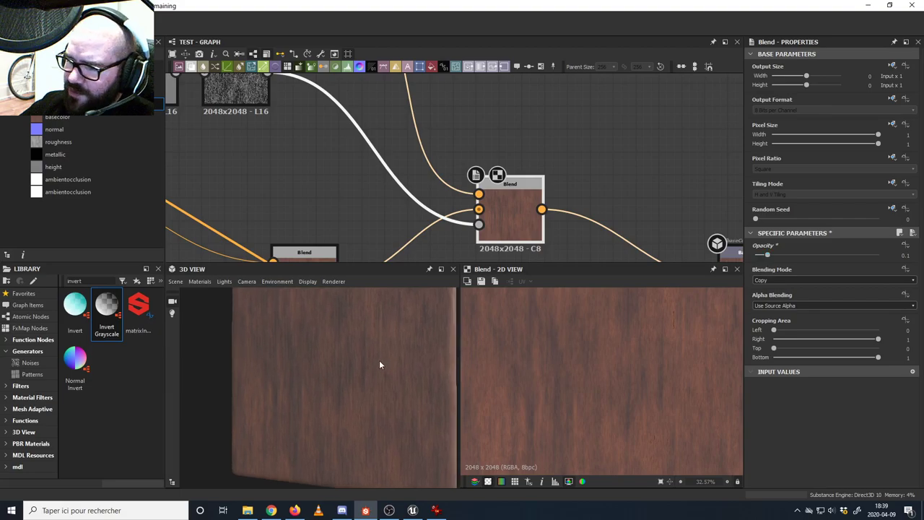
{"action": "scroll", "coordinate": [392, 360], "scroll_direction": "up", "scroll_amount": 3}
{"action": "left_click_drag", "start_coordinate": [404, 352], "coordinate": [447, 336]}
{"action": "left_click_drag", "start_coordinate": [771, 258], "coordinate": [798, 258]}
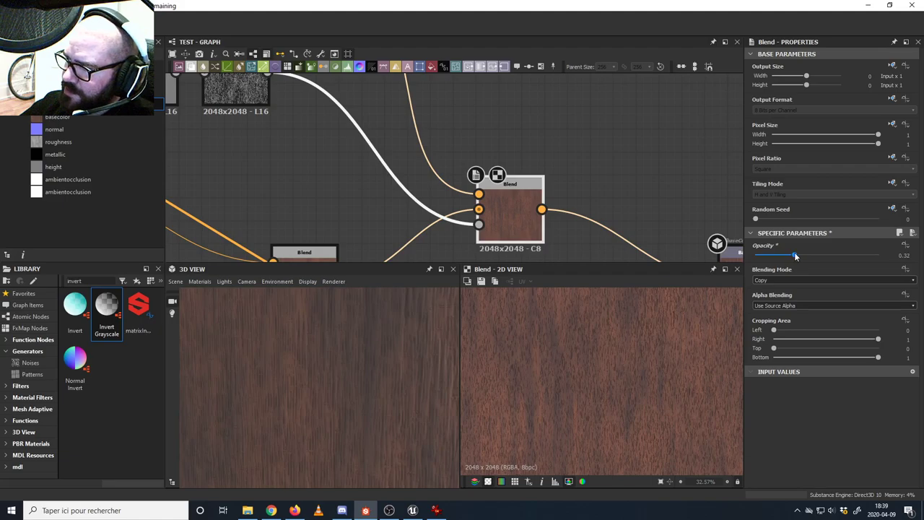
{"action": "left_click_drag", "start_coordinate": [795, 256], "coordinate": [792, 257]}
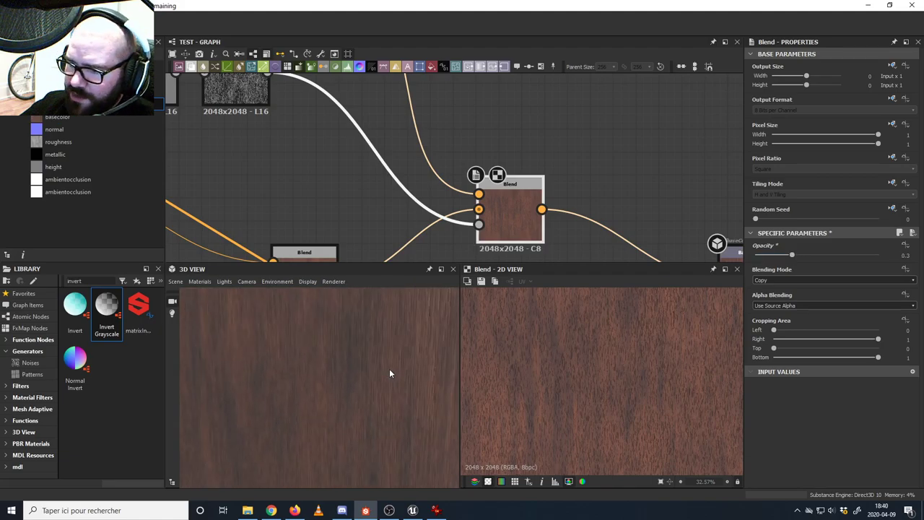
{"action": "left_click_drag", "start_coordinate": [390, 369], "coordinate": [345, 406]}
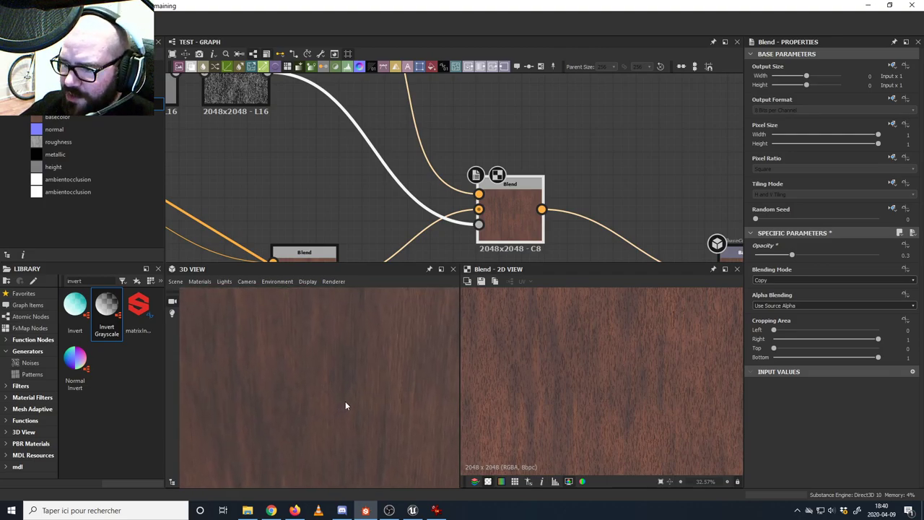
{"action": "left_click_drag", "start_coordinate": [792, 255], "coordinate": [787, 258]}
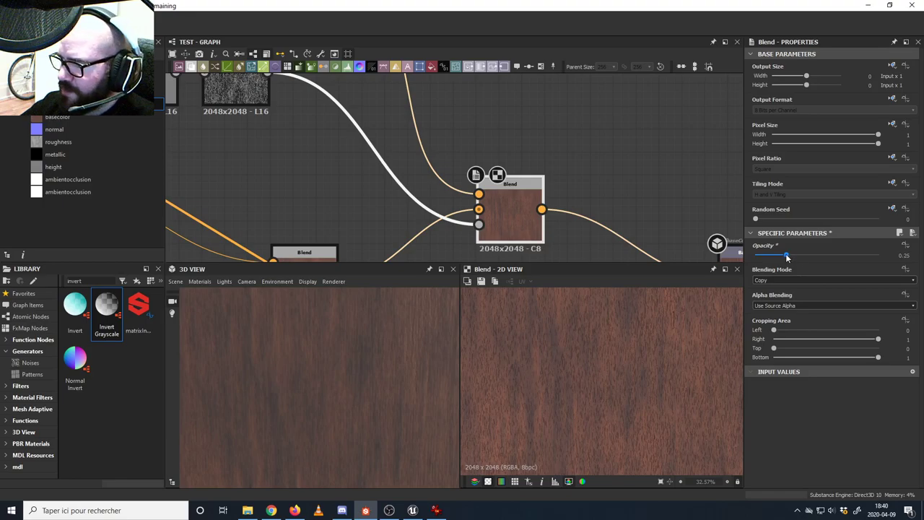
- Compare the wood on the 3D model with the Wood_Ceiling_1.jpg reference in IrfanView and return to the whole TEST graph
{"action": "left_click", "coordinate": [437, 510]}
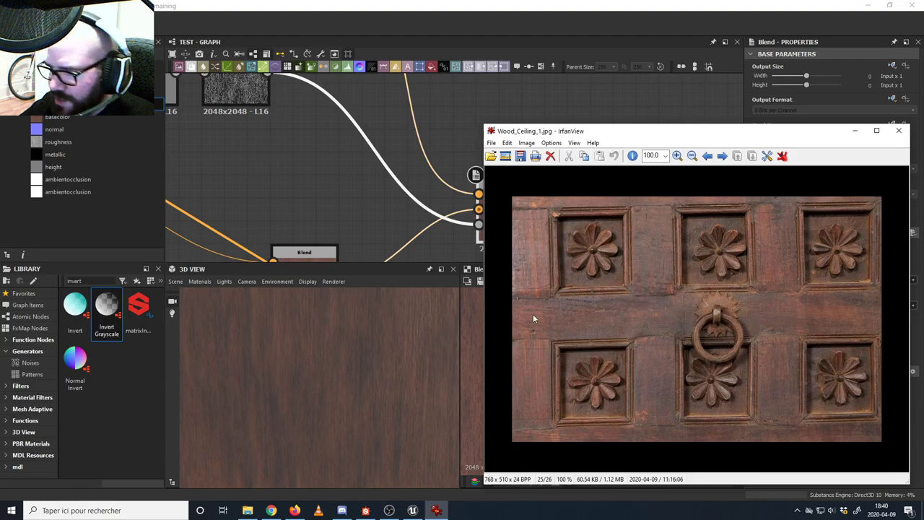
{"action": "left_click", "coordinate": [856, 131]}
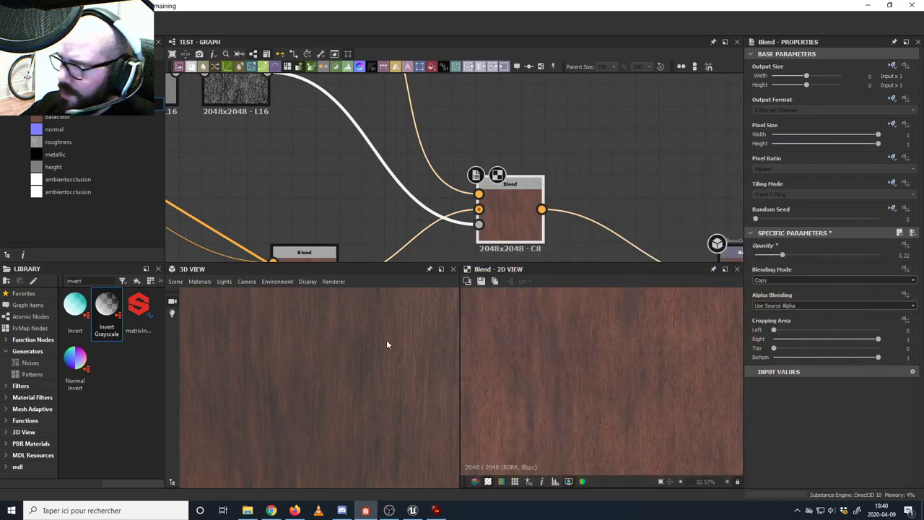
{"action": "scroll", "coordinate": [376, 375], "scroll_direction": "down", "scroll_amount": 3}
{"action": "left_click_drag", "start_coordinate": [376, 380], "coordinate": [398, 403]}
{"action": "left_click", "coordinate": [436, 511]}
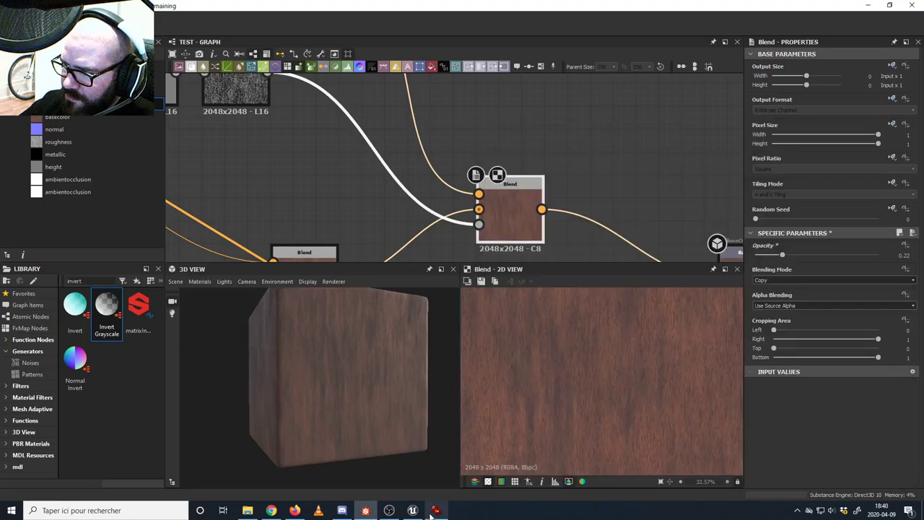
{"action": "left_click", "coordinate": [436, 512]}
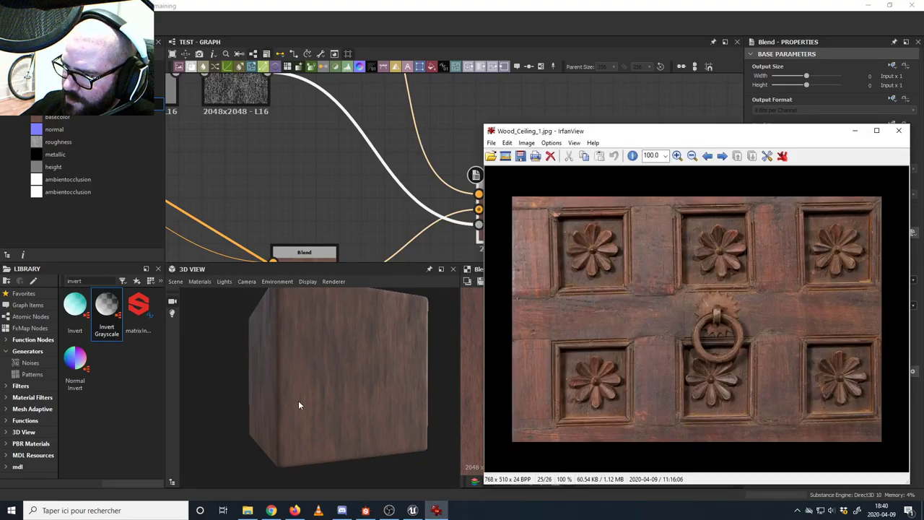
{"action": "left_click_drag", "start_coordinate": [369, 395], "coordinate": [290, 392]}
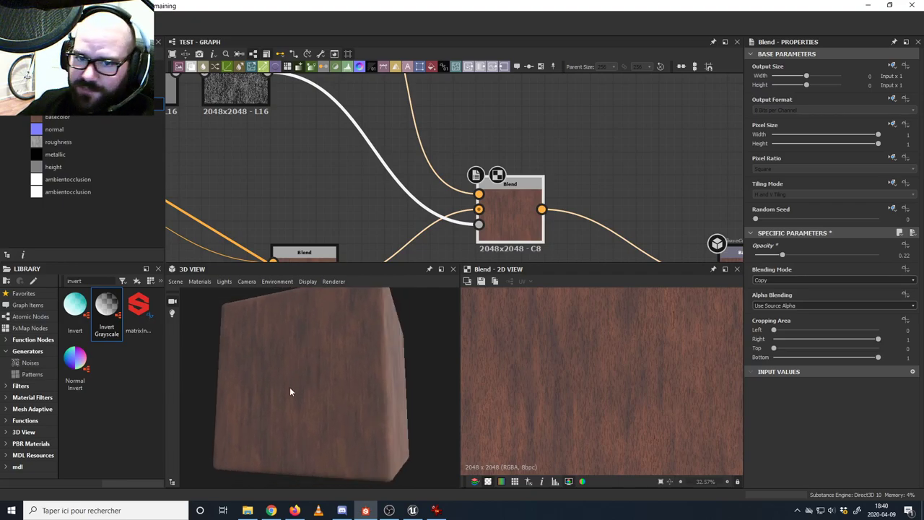
{"action": "scroll", "coordinate": [433, 153], "scroll_direction": "down", "scroll_amount": 5}
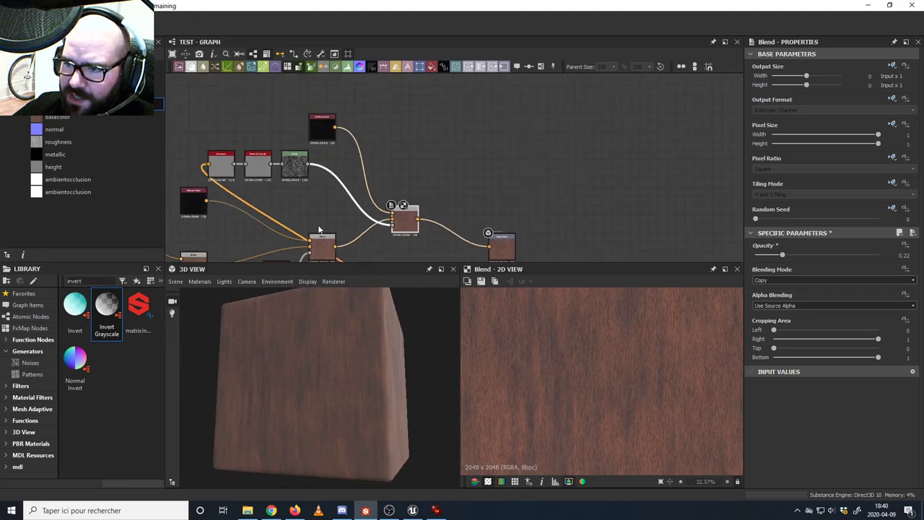
{"action": "middle_click_drag", "start_coordinate": [434, 153], "coordinate": [418, 138]}
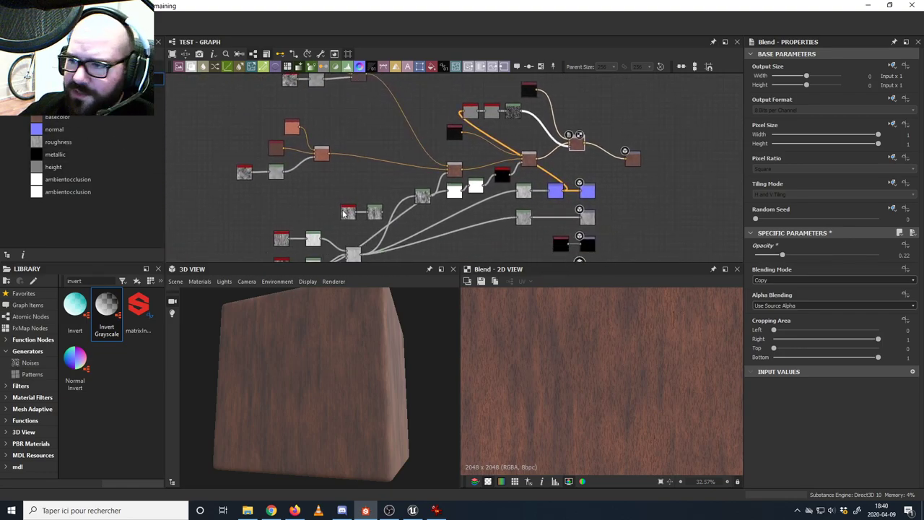
- Switch to the TSM_WoodCeiling_1 graph and preview in 2D the Blend that joins its two wood color branches
{"action": "key", "text": "alt+Left"}
{"action": "scroll", "coordinate": [302, 214], "scroll_direction": "up", "scroll_amount": 5}
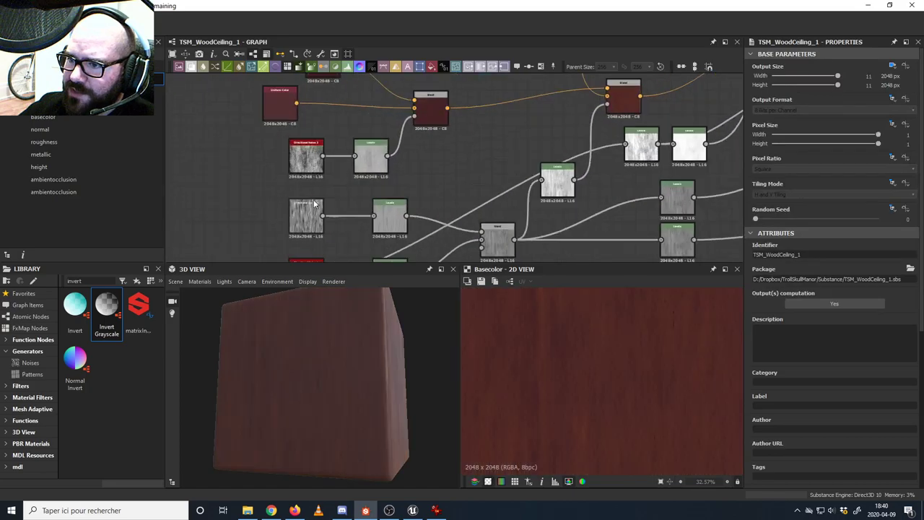
{"action": "scroll", "coordinate": [276, 205], "scroll_direction": "up", "scroll_amount": 2}
{"action": "scroll", "coordinate": [275, 205], "scroll_direction": "down", "scroll_amount": 5}
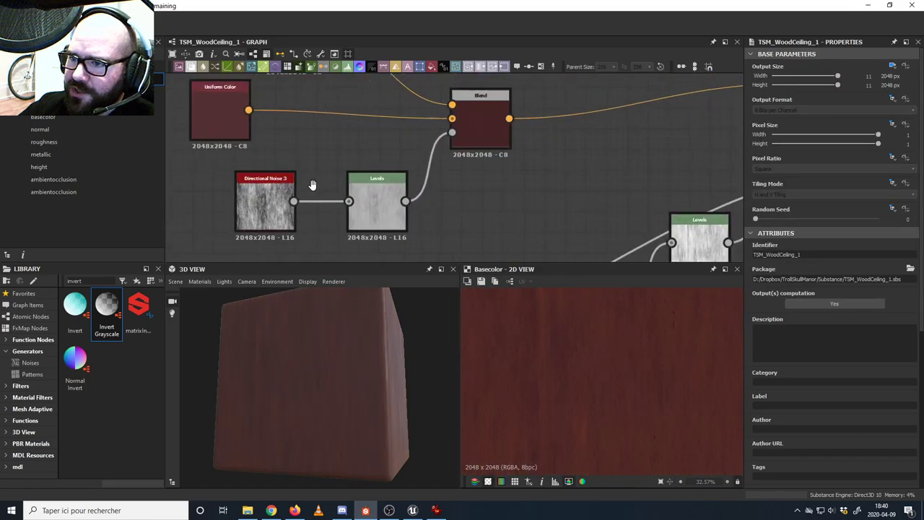
{"action": "middle_click_drag", "start_coordinate": [283, 204], "coordinate": [321, 202]}
{"action": "scroll", "coordinate": [321, 202], "scroll_direction": "down", "scroll_amount": 2}
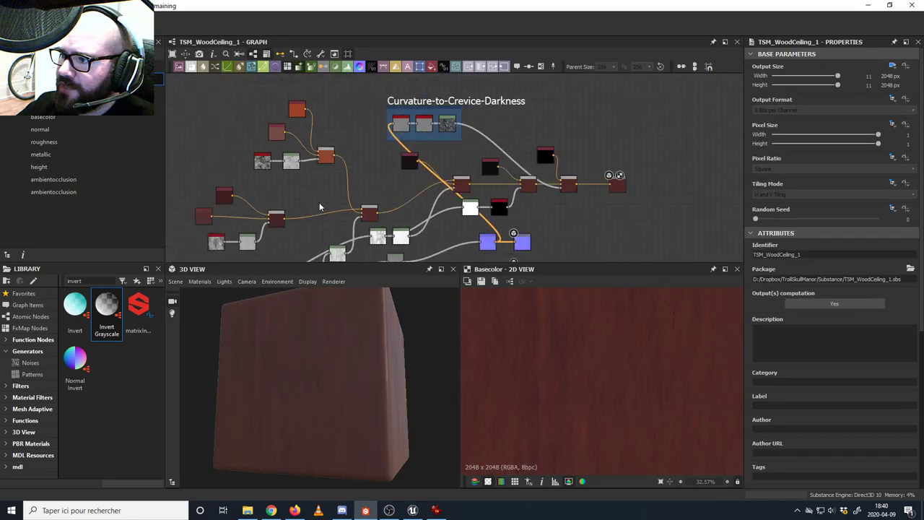
{"action": "double_click", "coordinate": [368, 212]}
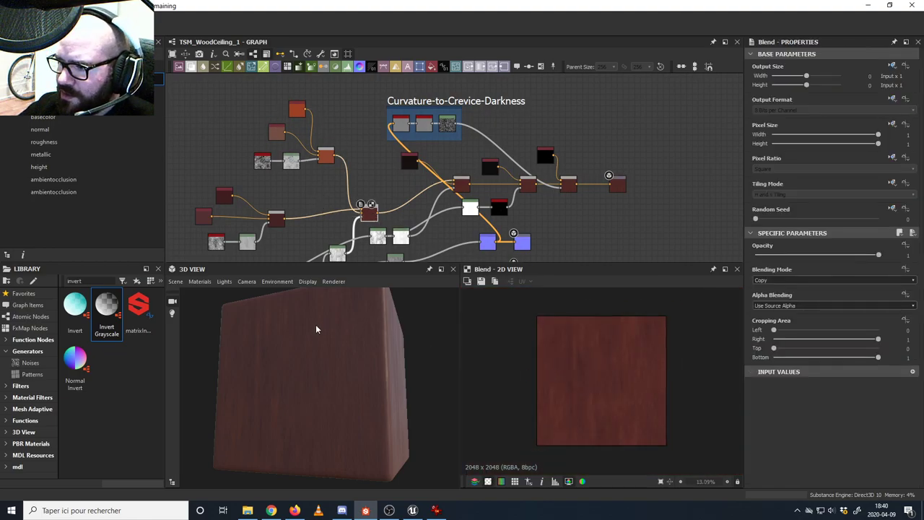
- Preview the basecolor output in 2D and examine the dark red wood up close and from several angles on the 3D model
{"action": "scroll", "coordinate": [320, 345], "scroll_direction": "up", "scroll_amount": 4}
{"action": "mouse_move", "coordinate": [320, 347]}
{"action": "left_mouse_down"}
{"action": "mouse_move", "coordinate": [373, 349]}
{"action": "mouse_move", "coordinate": [320, 343]}
{"action": "left_mouse_up"}
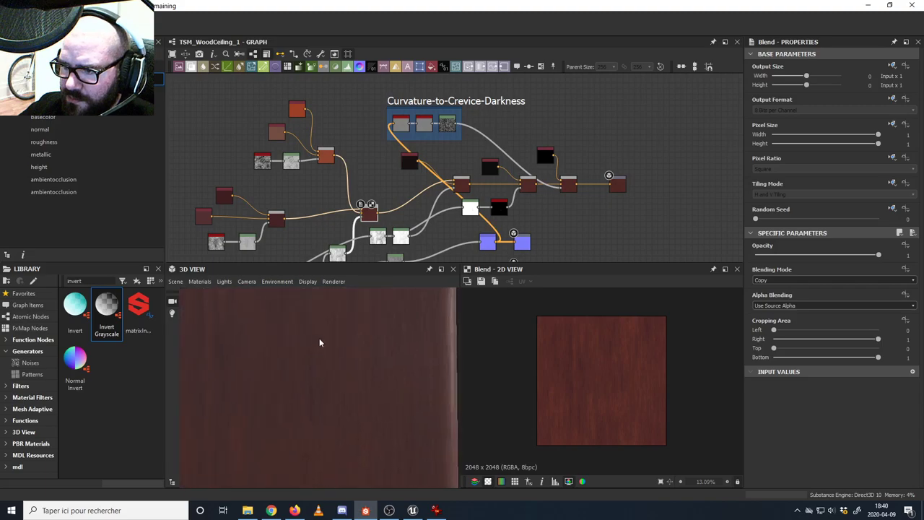
{"action": "double_click", "coordinate": [618, 184]}
{"action": "left_click_drag", "start_coordinate": [412, 353], "coordinate": [380, 359]}
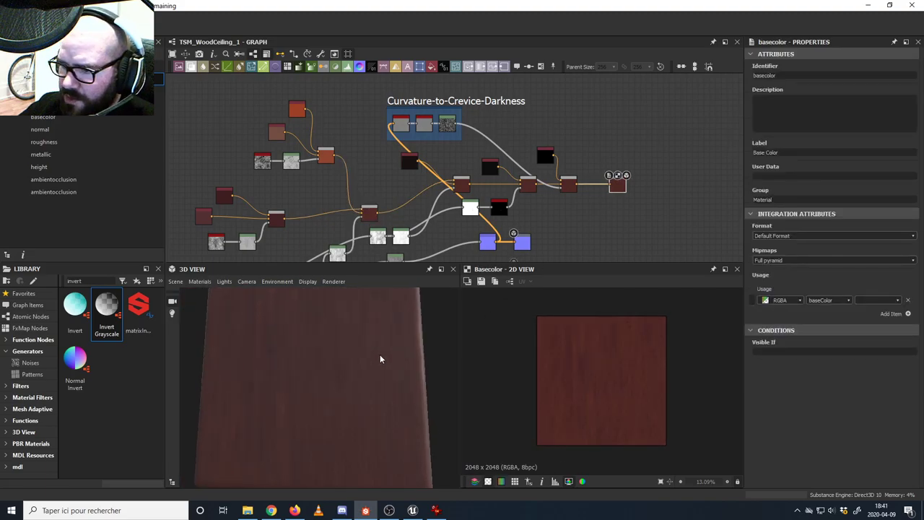
{"action": "middle_click_drag", "start_coordinate": [324, 214], "coordinate": [353, 199]}
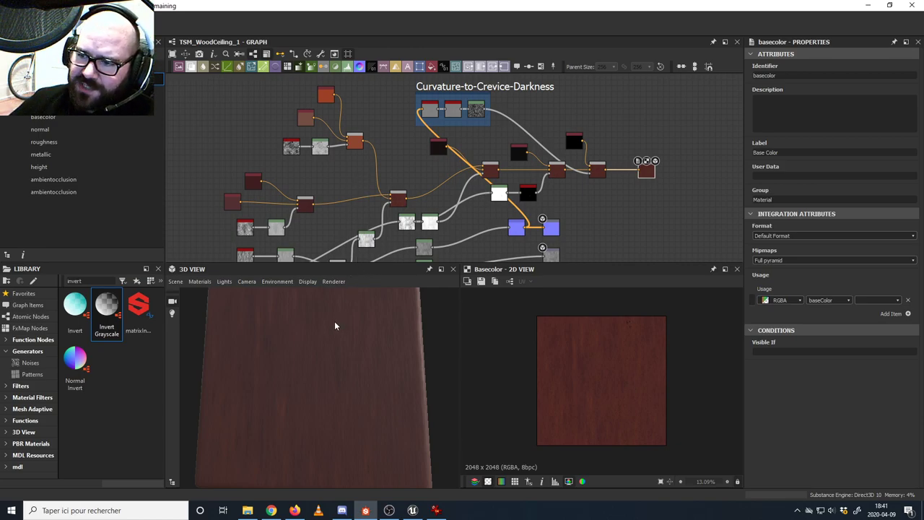
{"action": "left_click_drag", "start_coordinate": [334, 321], "coordinate": [320, 341]}
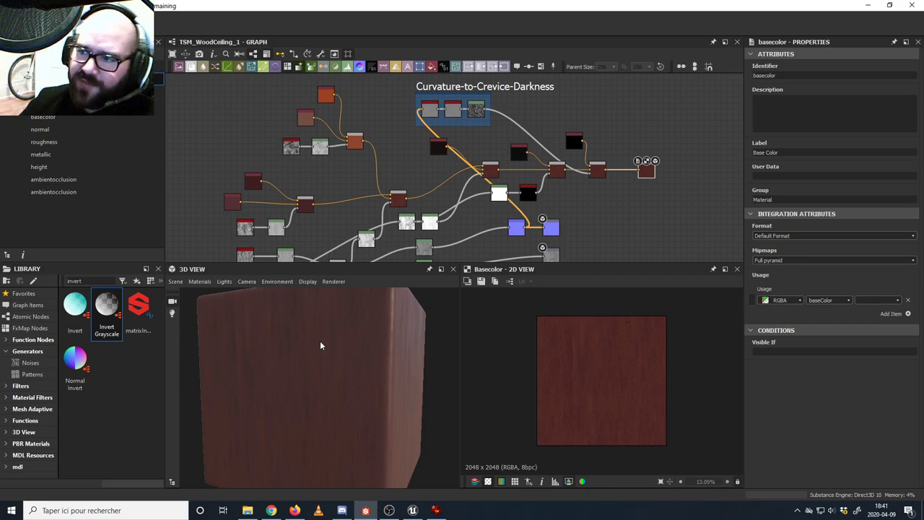
- Browse the library's Generators to the Directional Noise nodes and examine the graph's color branches, Levels masks and resulting 3D surface
{"action": "left_click", "coordinate": [29, 351]}
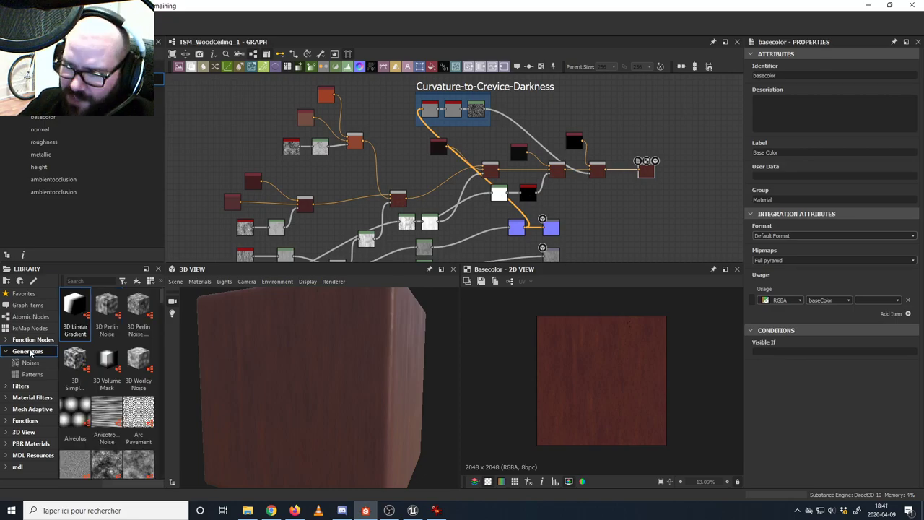
{"action": "scroll", "coordinate": [84, 425], "scroll_direction": "down", "scroll_amount": 5}
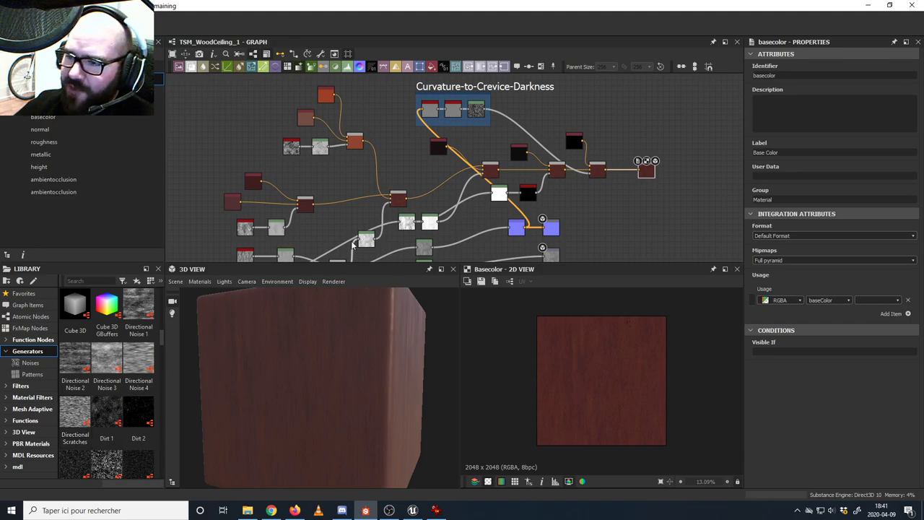
{"action": "middle_click_drag", "start_coordinate": [336, 222], "coordinate": [368, 178]}
{"action": "middle_click_drag", "start_coordinate": [417, 162], "coordinate": [380, 205]}
{"action": "middle_click_drag", "start_coordinate": [435, 180], "coordinate": [396, 206]}
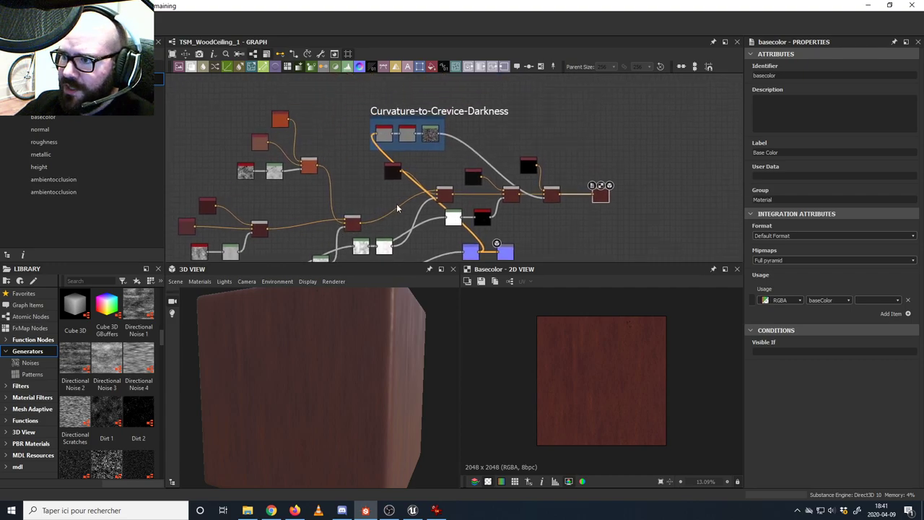
{"action": "scroll", "coordinate": [463, 231], "scroll_direction": "up", "scroll_amount": 3}
{"action": "middle_click_drag", "start_coordinate": [462, 230], "coordinate": [472, 168]}
{"action": "scroll", "coordinate": [364, 169], "scroll_direction": "up", "scroll_amount": 2}
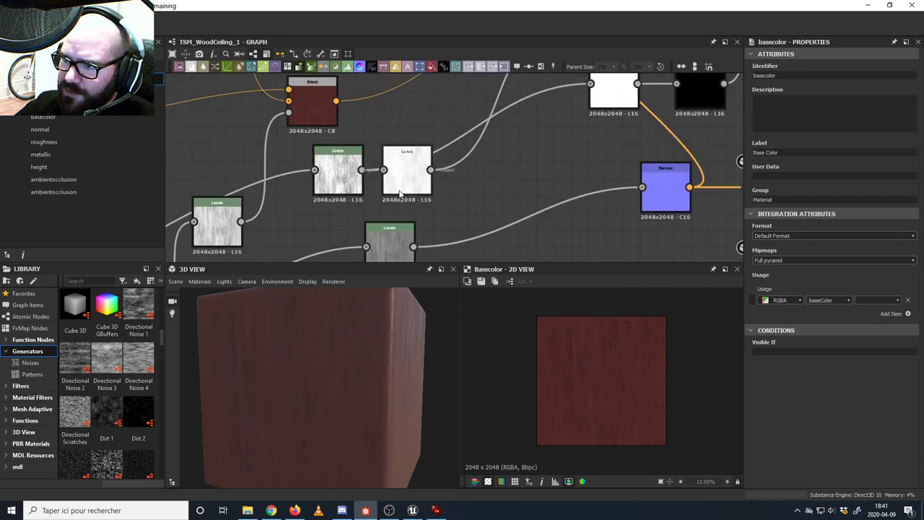
{"action": "scroll", "coordinate": [354, 181], "scroll_direction": "down", "scroll_amount": 4}
{"action": "middle_click_drag", "start_coordinate": [344, 213], "coordinate": [410, 235]}
{"action": "middle_click_drag", "start_coordinate": [347, 198], "coordinate": [381, 231]}
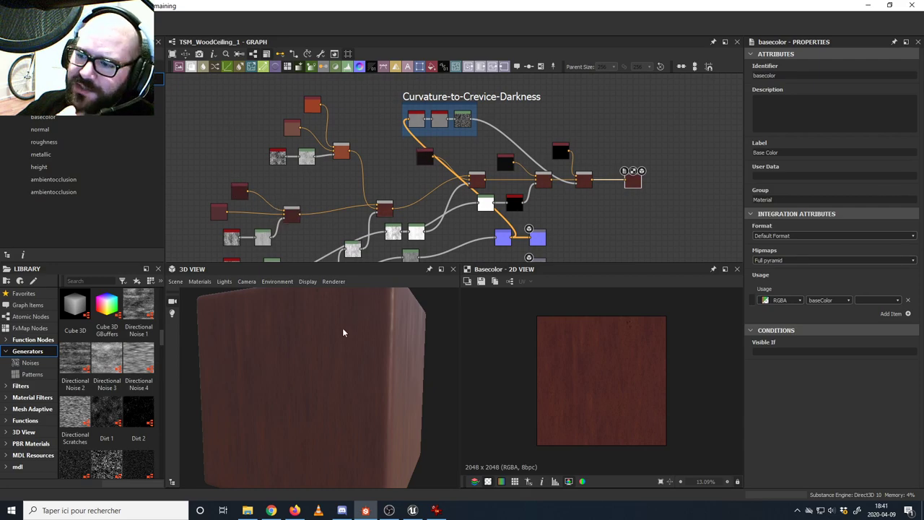
{"action": "left_click_drag", "start_coordinate": [344, 333], "coordinate": [400, 311]}
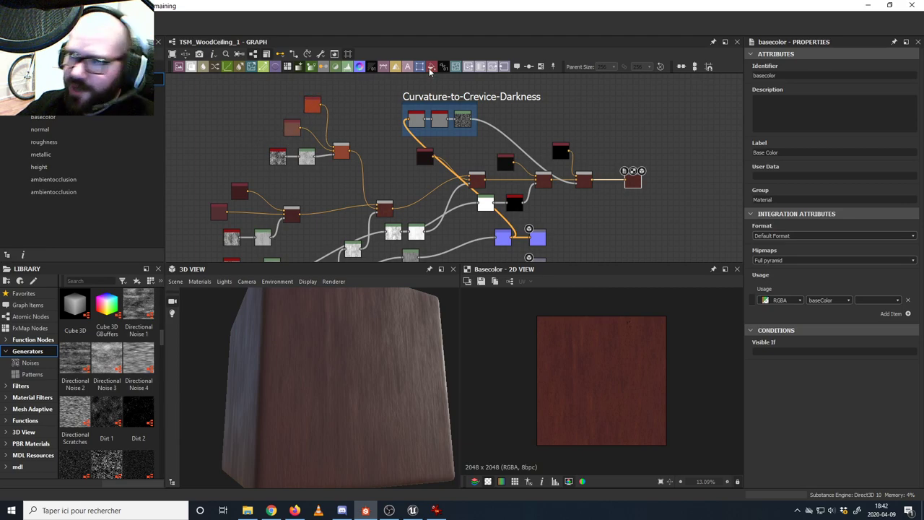
{"action": "left_click_drag", "start_coordinate": [432, 68], "coordinate": [215, 123]}
{"action": "left_click", "coordinate": [874, 256]}
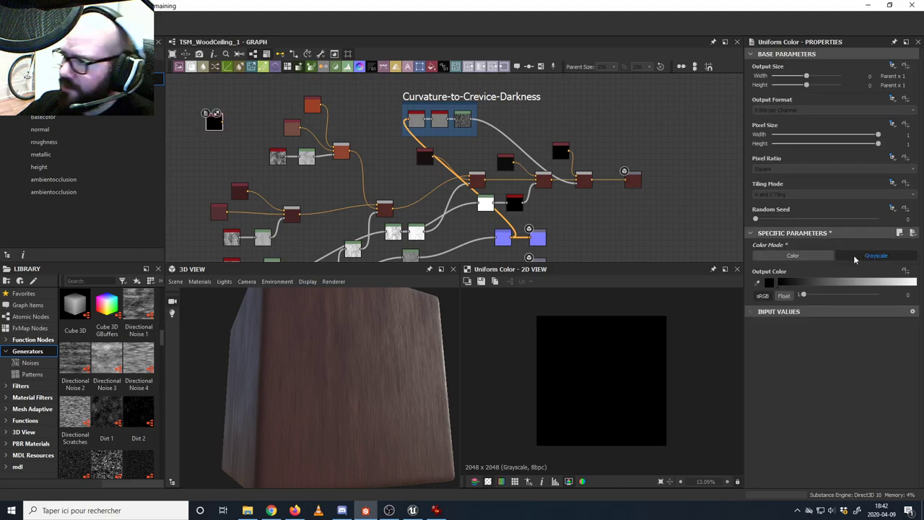
{"action": "left_click", "coordinate": [213, 153]}
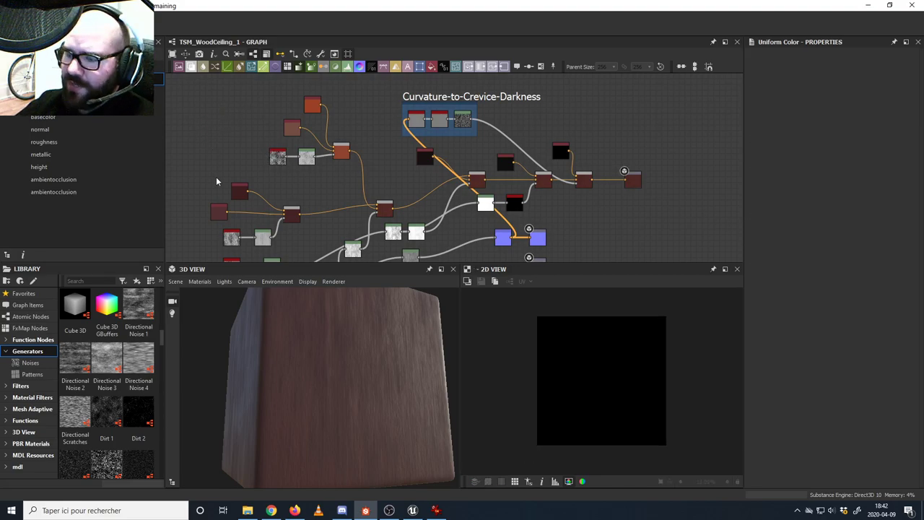
- Preview the Levels node of the noise feeding the grayscale Blend, trace the chain to the basecolor output and view the cube face-on
{"action": "scroll", "coordinate": [217, 181], "scroll_direction": "up", "scroll_amount": 5}
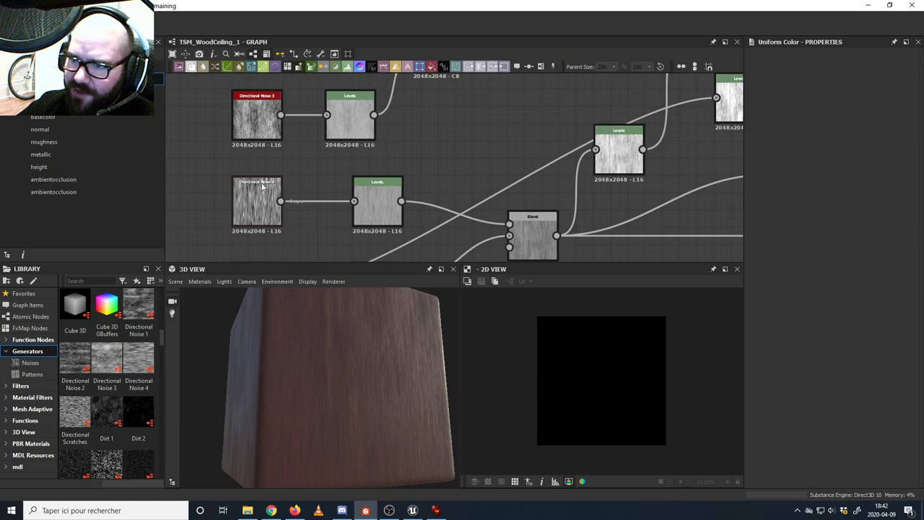
{"action": "left_click", "coordinate": [384, 202]}
{"action": "scroll", "coordinate": [385, 203], "scroll_direction": "down", "scroll_amount": 5}
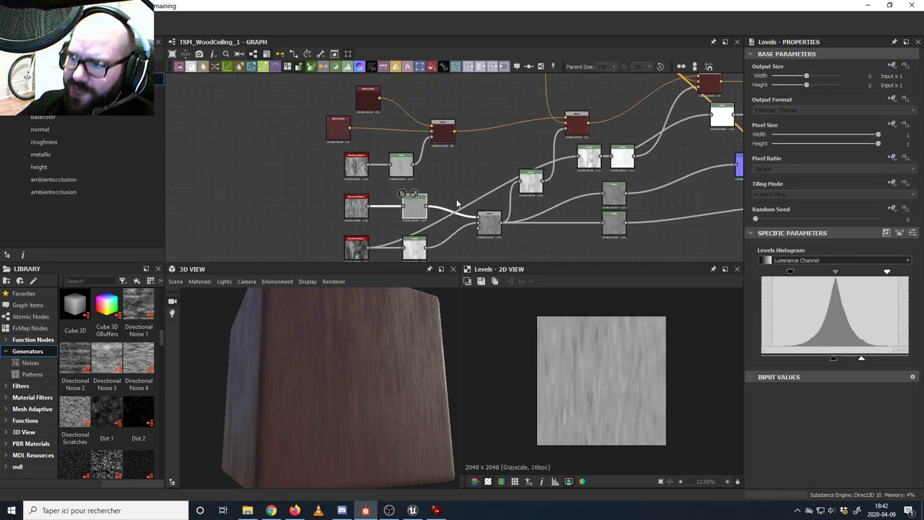
{"action": "middle_click_drag", "start_coordinate": [420, 211], "coordinate": [335, 203]}
{"action": "middle_click_drag", "start_coordinate": [393, 129], "coordinate": [380, 222]}
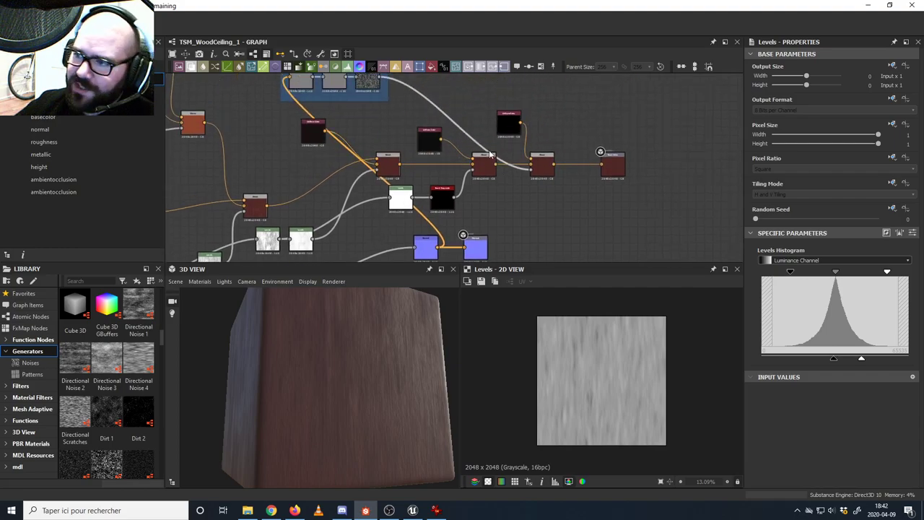
{"action": "middle_click_drag", "start_coordinate": [340, 138], "coordinate": [364, 171]}
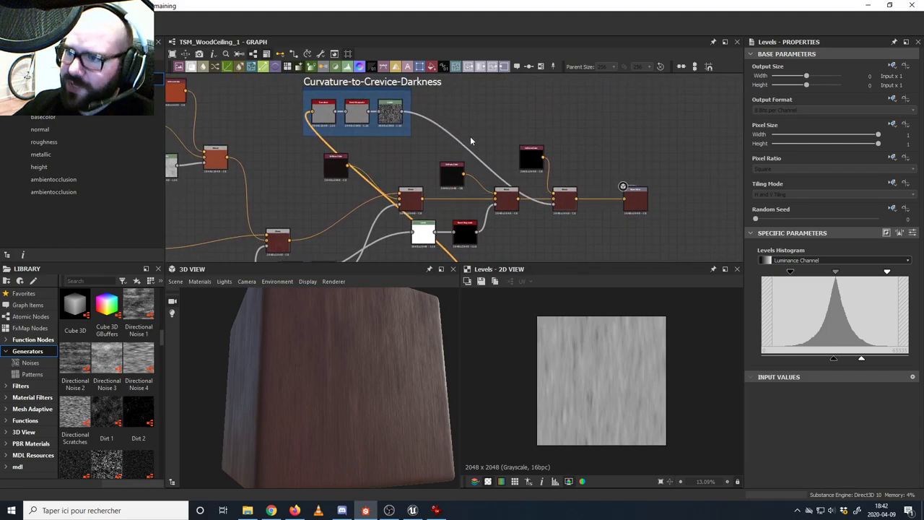
{"action": "mouse_move", "coordinate": [390, 350]}
{"action": "left_mouse_down"}
{"action": "mouse_move", "coordinate": [355, 368]}
{"action": "mouse_move", "coordinate": [379, 361]}
{"action": "left_mouse_up"}
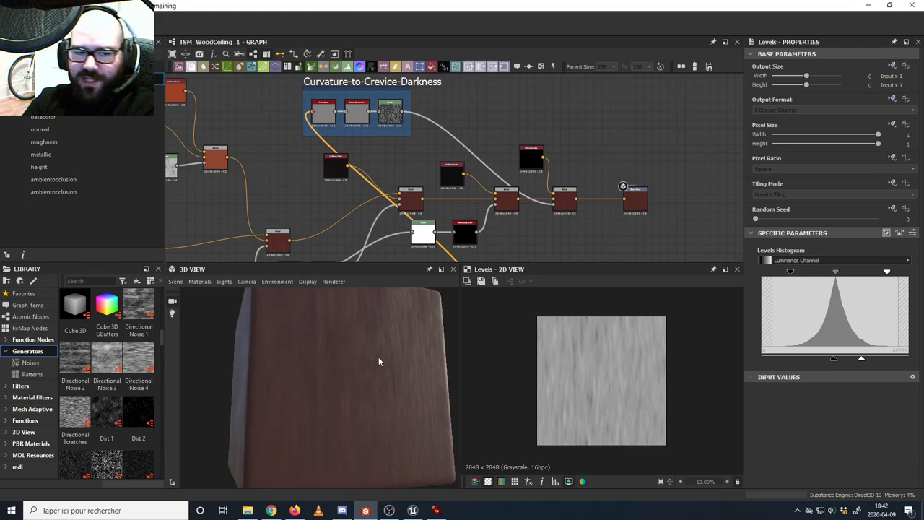
{"action": "left_click_drag", "start_coordinate": [387, 346], "coordinate": [358, 375]}
{"action": "scroll", "coordinate": [357, 374], "scroll_direction": "down", "scroll_amount": 3}
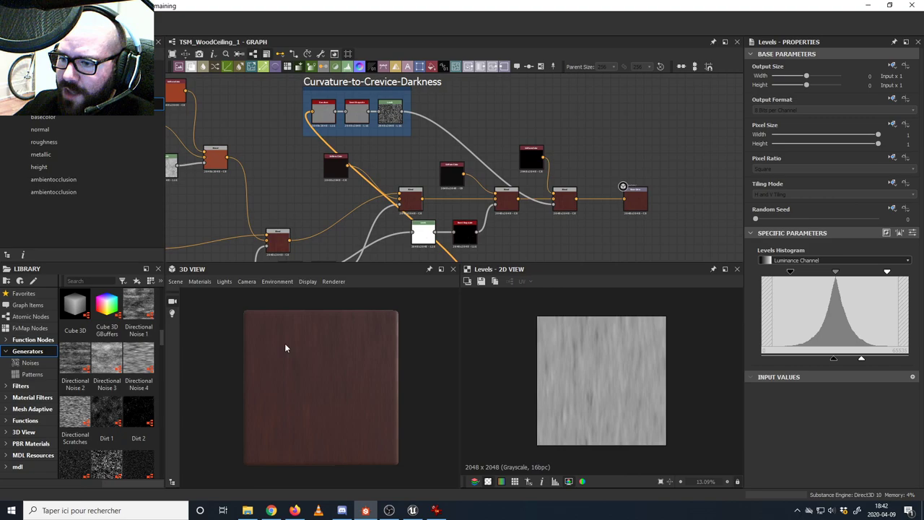
- Switch to the TEST graph and examine its wood on the 3D cube for comparison, close up and at a distance
{"action": "double_click", "coordinate": [49, 107]}
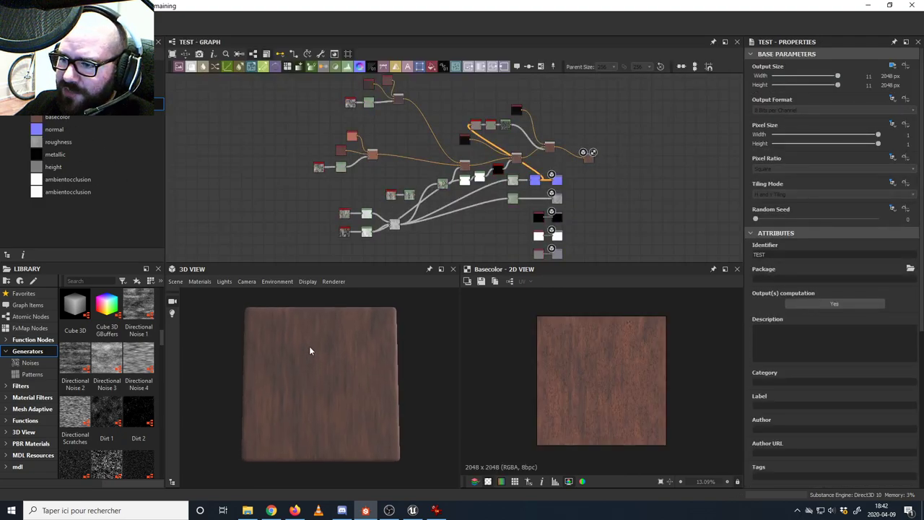
{"action": "scroll", "coordinate": [312, 351], "scroll_direction": "up", "scroll_amount": 5}
{"action": "scroll", "coordinate": [311, 373], "scroll_direction": "down", "scroll_amount": 5}
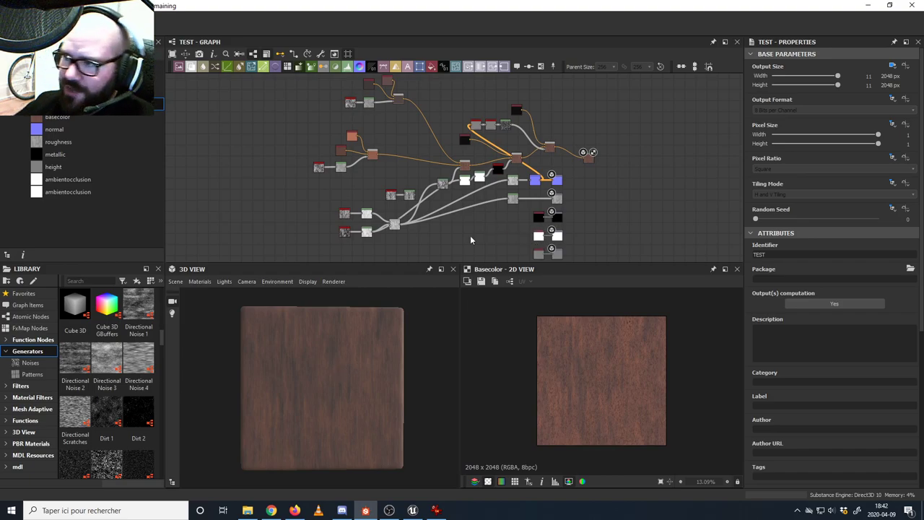
{"action": "scroll", "coordinate": [301, 361], "scroll_direction": "up", "scroll_amount": 1}
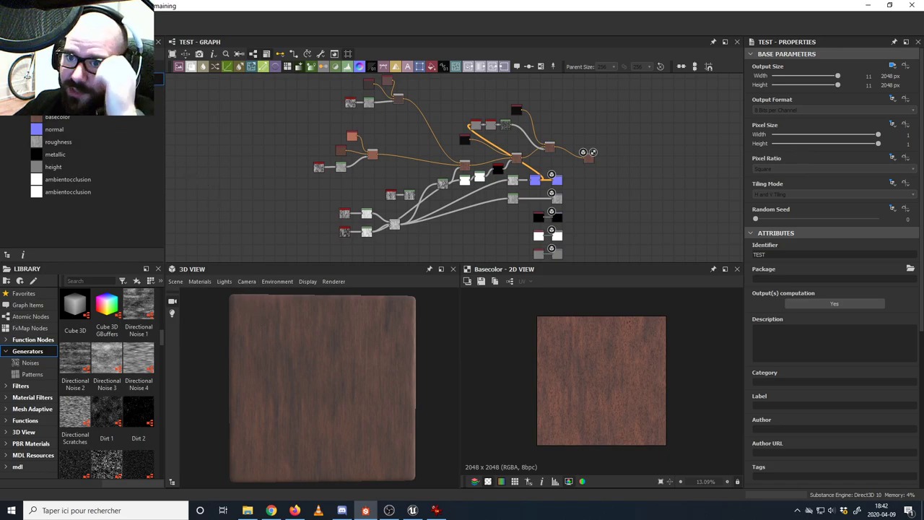
- Reopen the TSM_WoodCeiling_1 graph and inspect the ceiling in the Unreal Editor level before returning to Substance Designer
{"action": "double_click", "coordinate": [90, 81]}
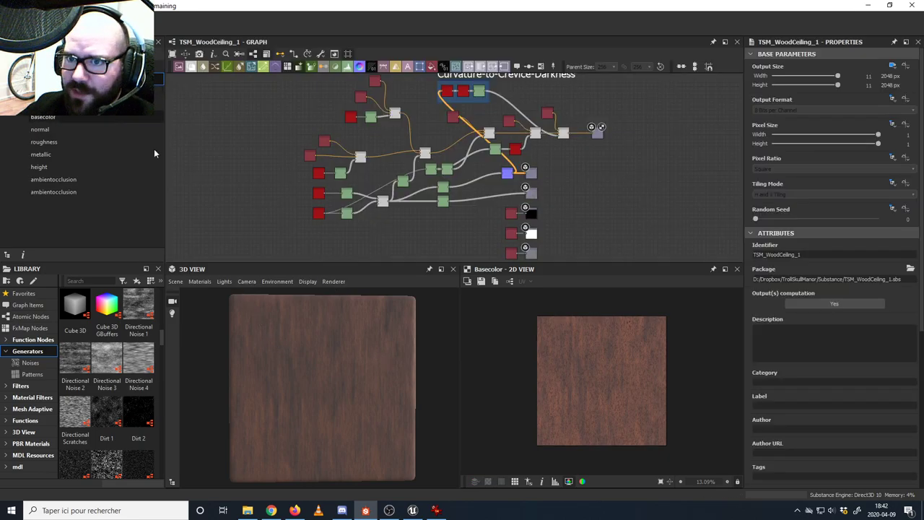
{"action": "left_click_drag", "start_coordinate": [320, 354], "coordinate": [372, 420]}
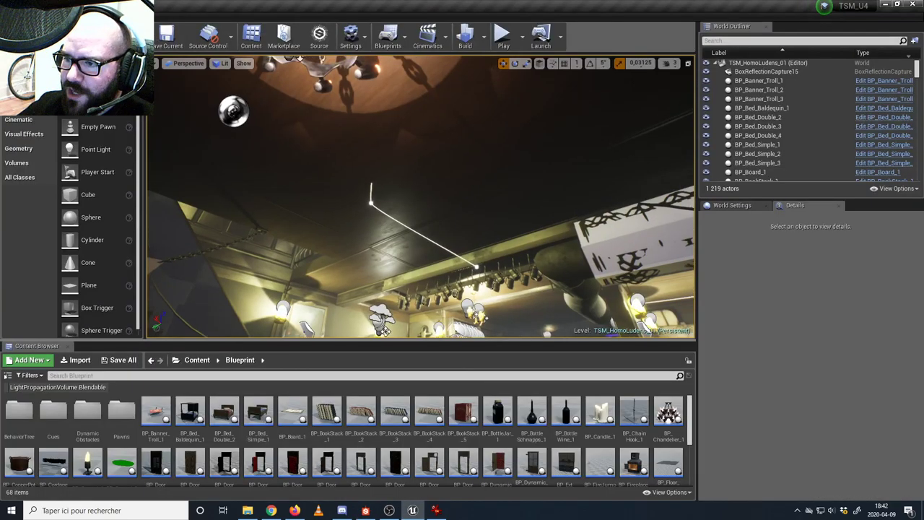
{"action": "right_click_drag", "start_coordinate": [422, 196], "coordinate": [421, 217]}
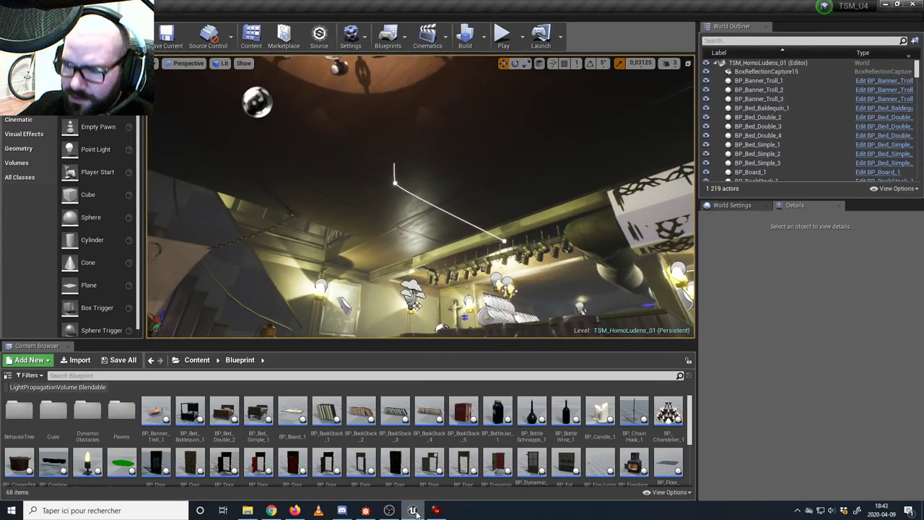
{"action": "left_click", "coordinate": [366, 511]}
{"action": "scroll", "coordinate": [375, 193], "scroll_direction": "down", "scroll_amount": 3}
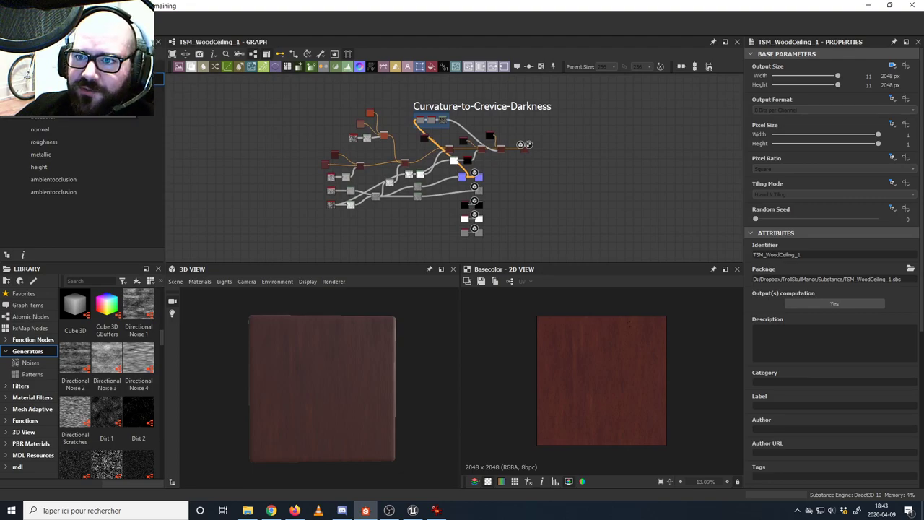
- Create a PBR (Metallic/Roughness) Substance graph named TSM_WoodCeiling_WoodCarving_1 at an absolute size of 2048 × 2048 px
{"action": "key", "text": "ctrl+n"}
{"action": "key", "text": "Escape"}
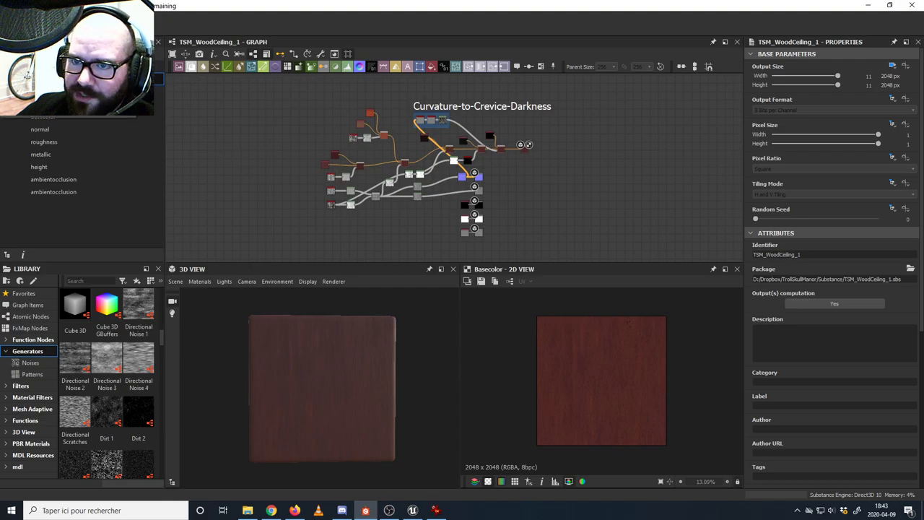
{"action": "key", "text": "ctrl+n"}
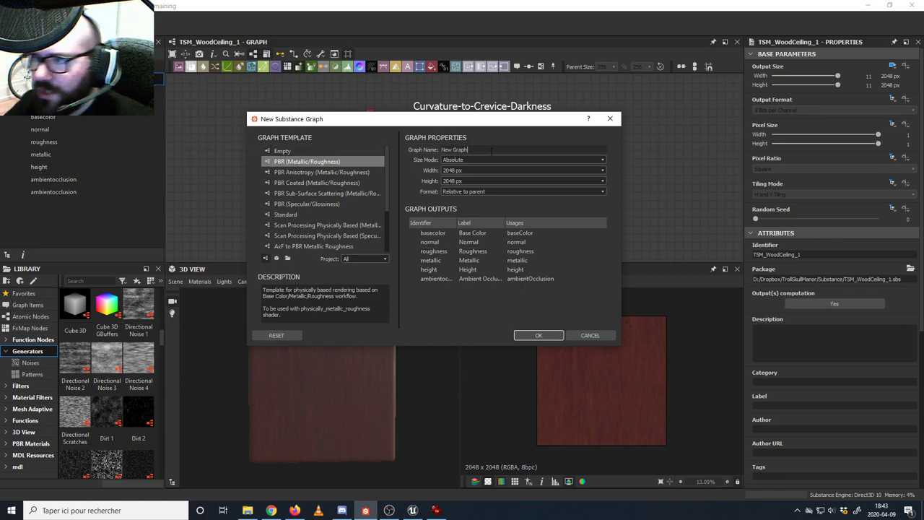
{"action": "left_click_drag", "start_coordinate": [408, 121], "coordinate": [377, 120]}
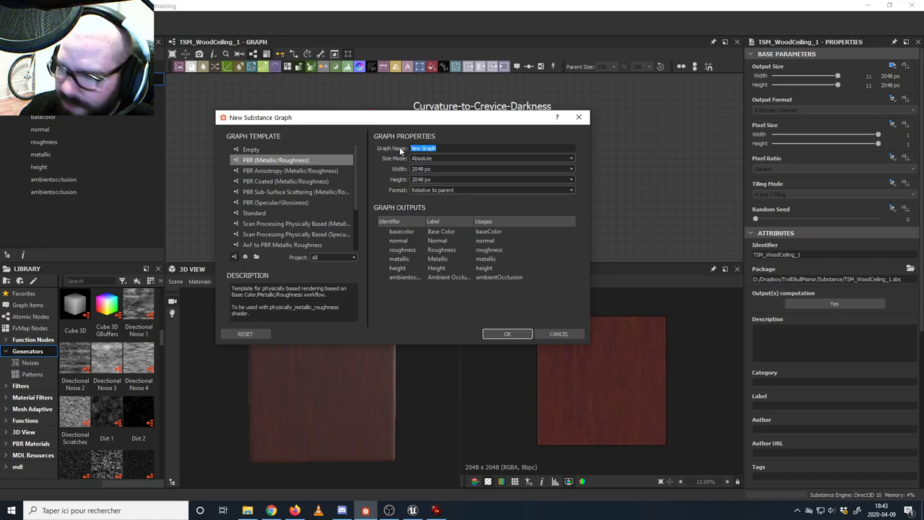
{"action": "type", "text": "TSM_WoodCeiling_WoodCarving_1"}
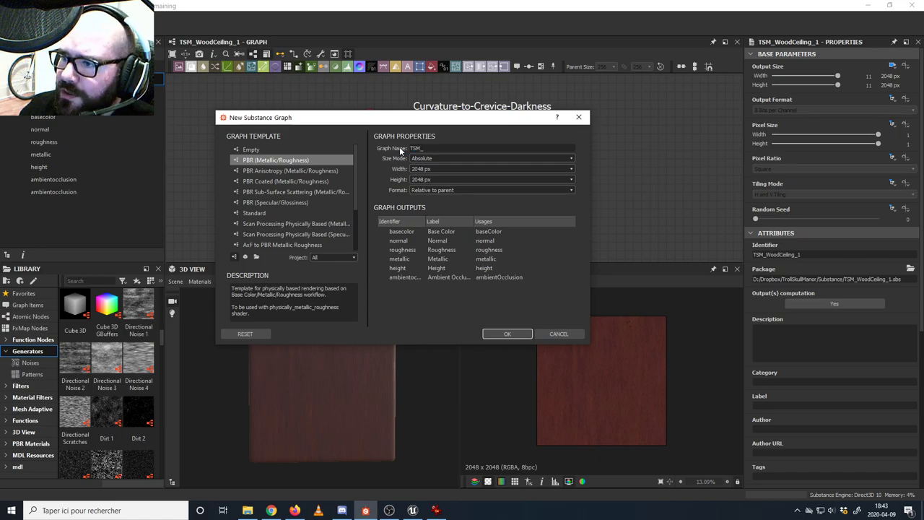
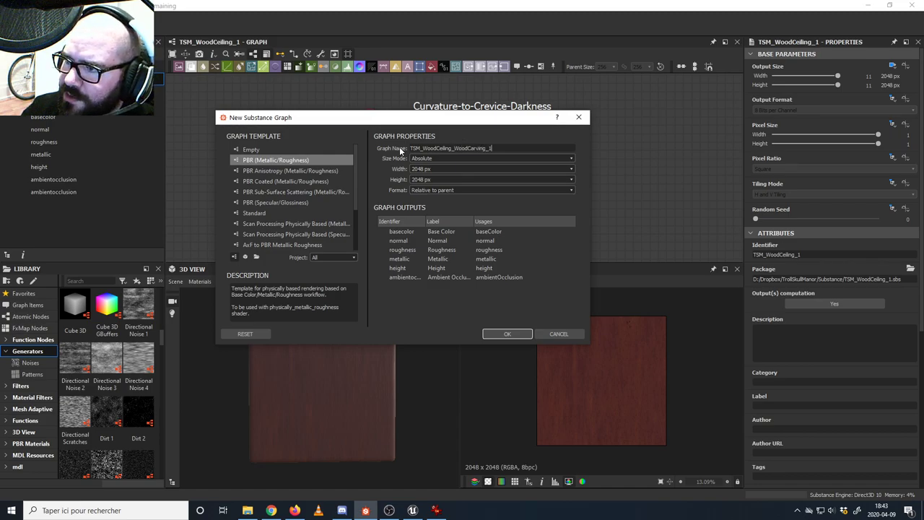
{"action": "left_click", "coordinate": [506, 334]}
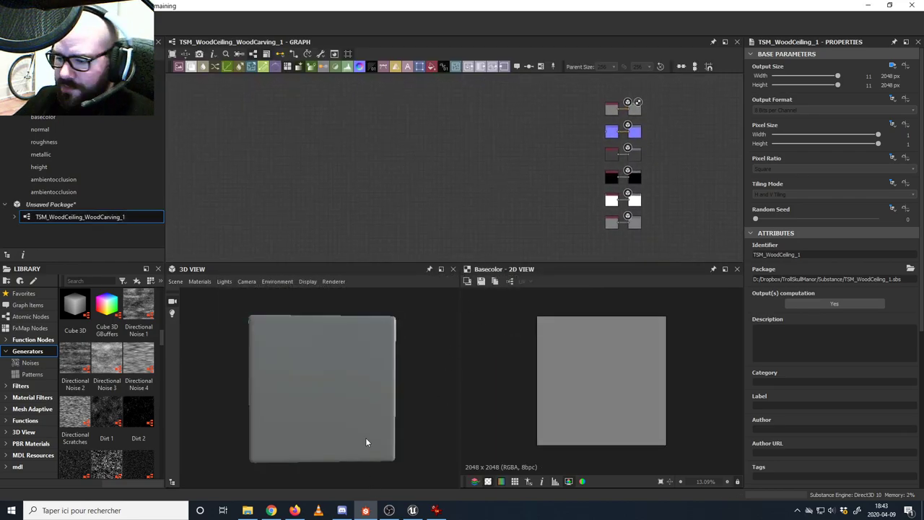
- Examine the carved panels in Wood_Ceiling_1.jpg and inspect a ceiling mesh near the chandelier in the Unreal Editor before returning to Substance Designer
{"action": "left_click", "coordinate": [435, 510]}
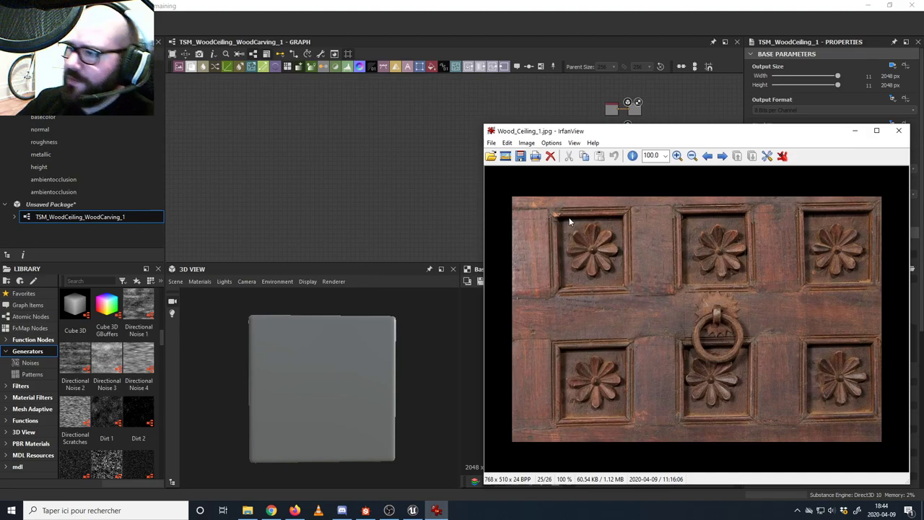
{"action": "middle_click_drag", "start_coordinate": [328, 358], "coordinate": [312, 342]}
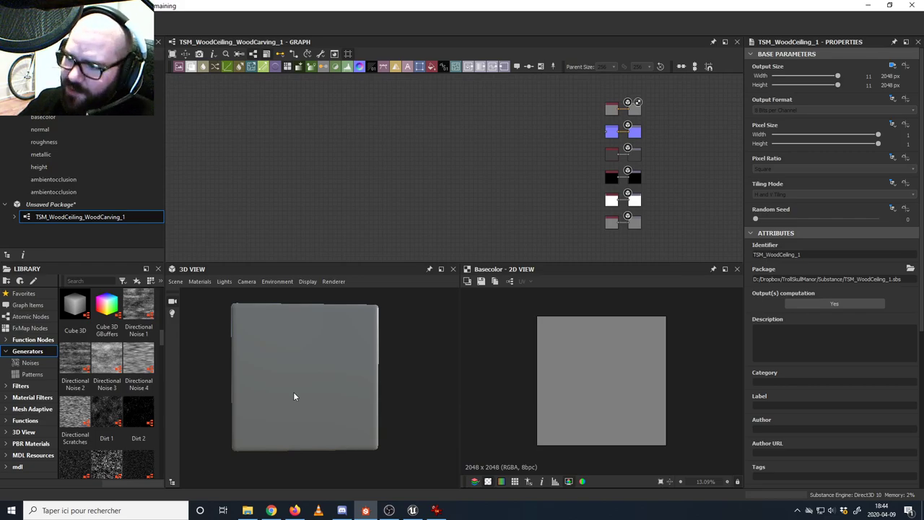
{"action": "left_click", "coordinate": [413, 510]}
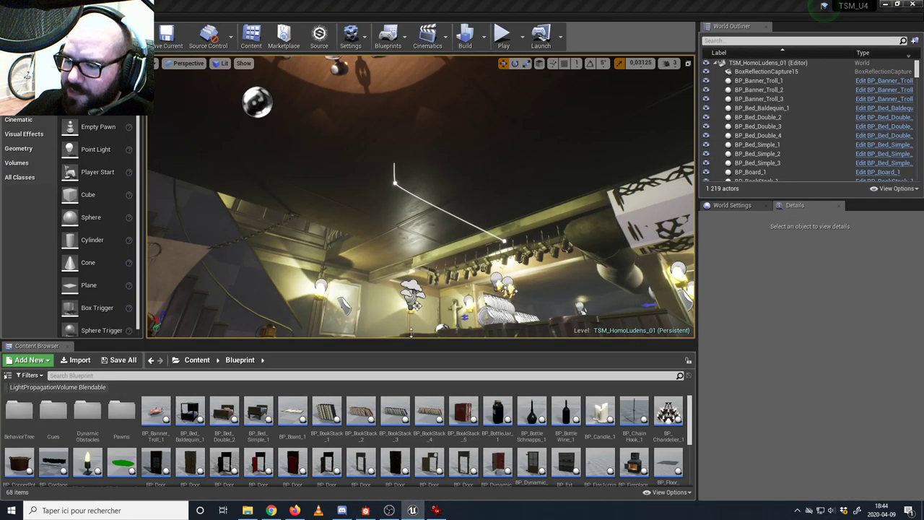
{"action": "right_click_drag", "start_coordinate": [421, 197], "coordinate": [517, 180]}
{"action": "left_click", "coordinate": [476, 268]}
{"action": "right_click_drag", "start_coordinate": [477, 268], "coordinate": [510, 305]}
{"action": "left_click", "coordinate": [388, 266]}
{"action": "left_click", "coordinate": [409, 233]}
{"action": "right_click_drag", "start_coordinate": [424, 230], "coordinate": [354, 176]}
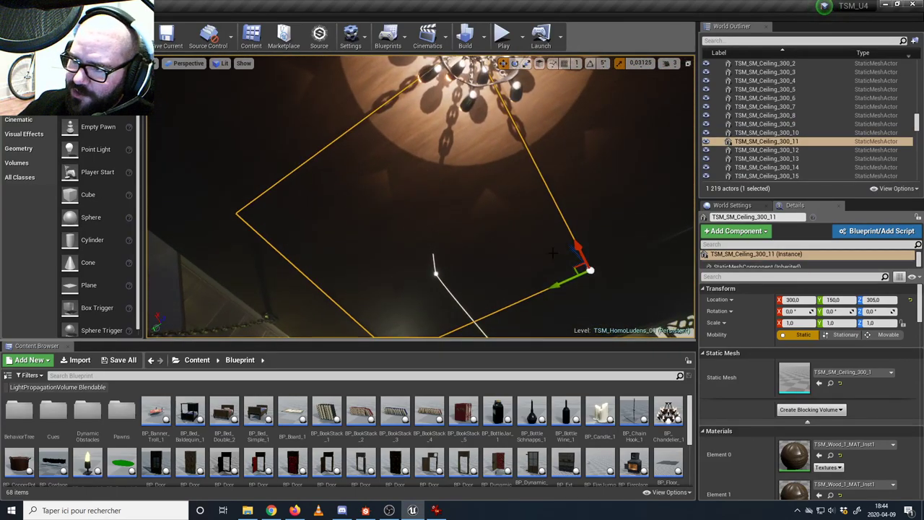
{"action": "right_click_drag", "start_coordinate": [409, 313], "coordinate": [419, 352]}
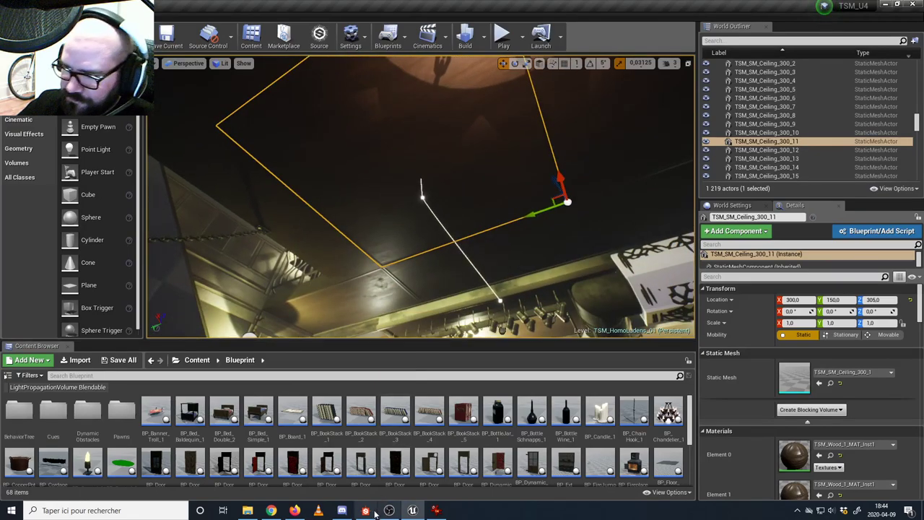
{"action": "left_click", "coordinate": [367, 511]}
{"action": "middle_click_drag", "start_coordinate": [416, 178], "coordinate": [395, 202]}
{"action": "middle_click_drag", "start_coordinate": [489, 175], "coordinate": [449, 164]}
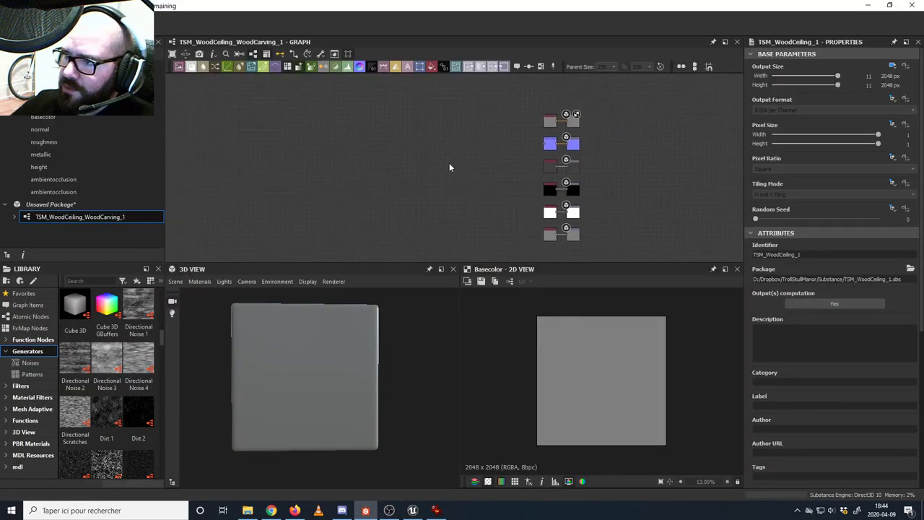
{"action": "middle_click_drag", "start_coordinate": [380, 153], "coordinate": [358, 144]}
{"action": "scroll", "coordinate": [362, 156], "scroll_direction": "up", "scroll_amount": 2}
{"action": "scroll", "coordinate": [357, 138], "scroll_direction": "down", "scroll_amount": 2}
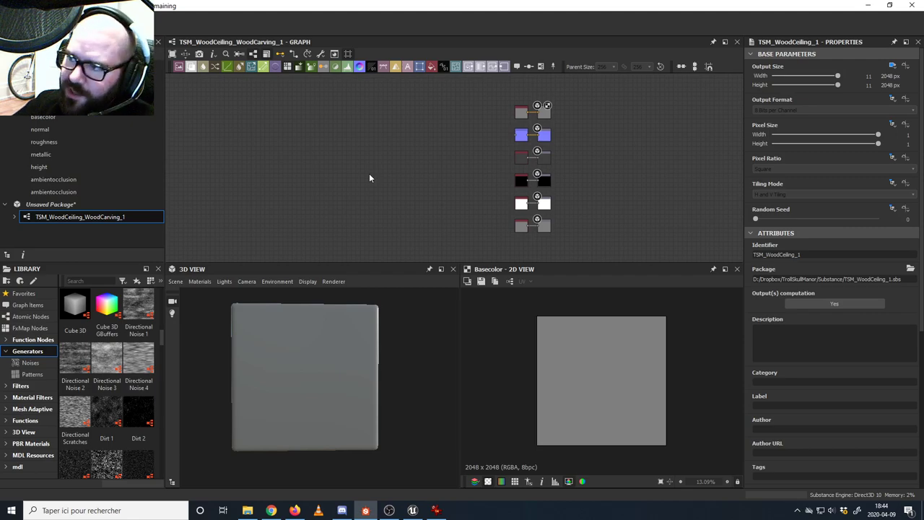
{"action": "middle_click_drag", "start_coordinate": [369, 174], "coordinate": [373, 179]}
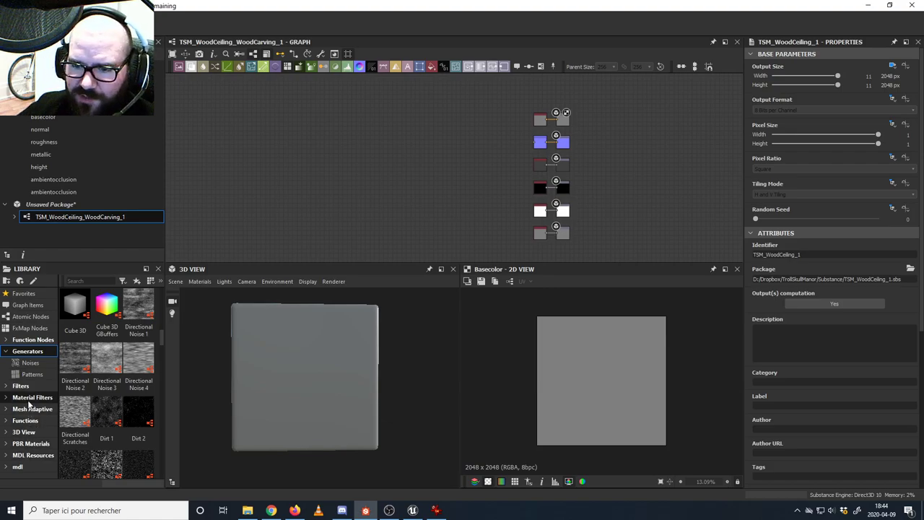
- Check the carved flowers in the reference image and add a Splatter Circular generator to an empty area of the graph
{"action": "scroll", "coordinate": [121, 407], "scroll_direction": "down", "scroll_amount": 3}
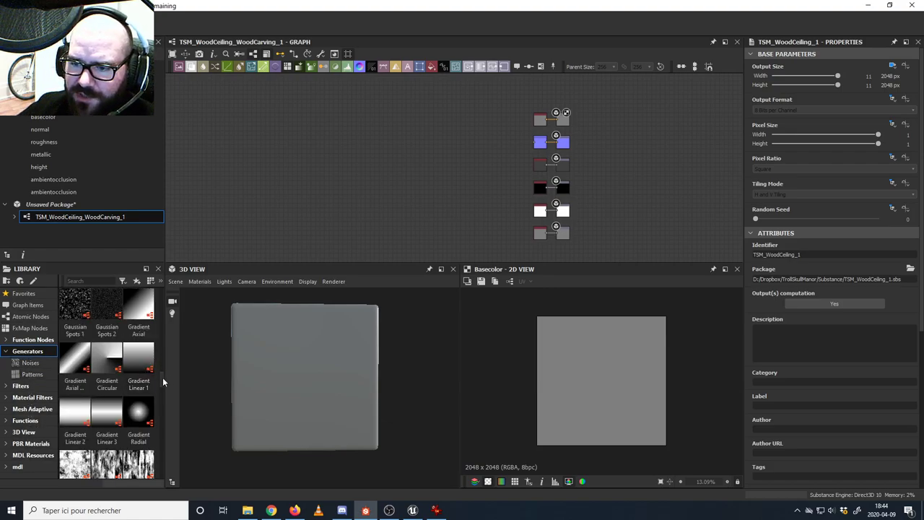
{"action": "left_click_drag", "start_coordinate": [162, 378], "coordinate": [161, 425]}
{"action": "left_click", "coordinate": [436, 511]}
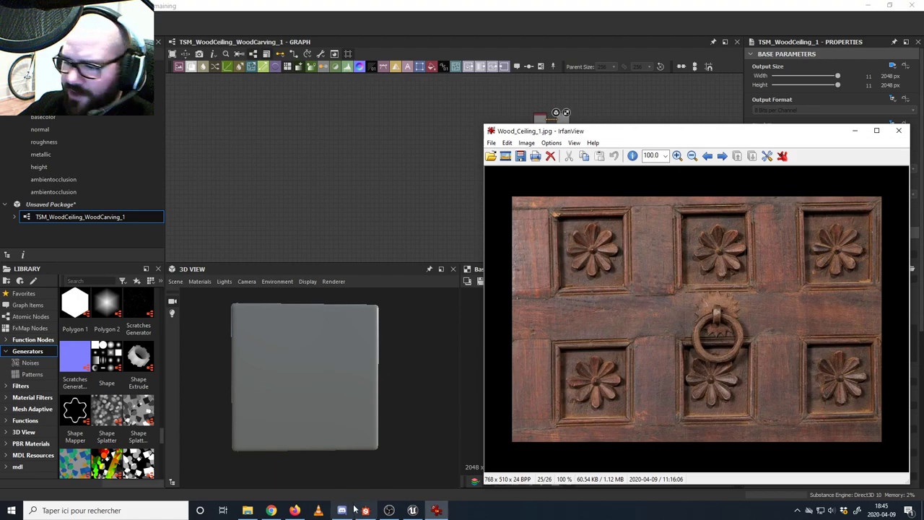
{"action": "left_click", "coordinate": [423, 163]}
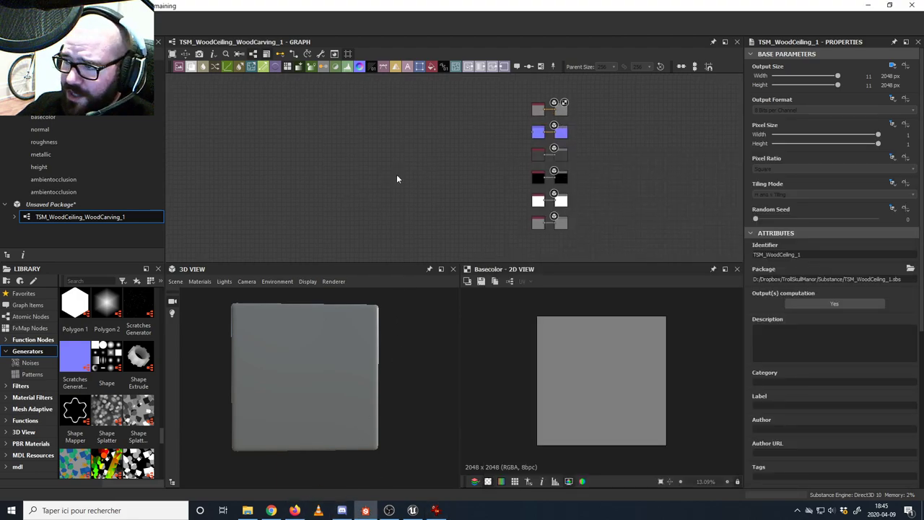
{"action": "scroll", "coordinate": [101, 422], "scroll_direction": "down", "scroll_amount": 3}
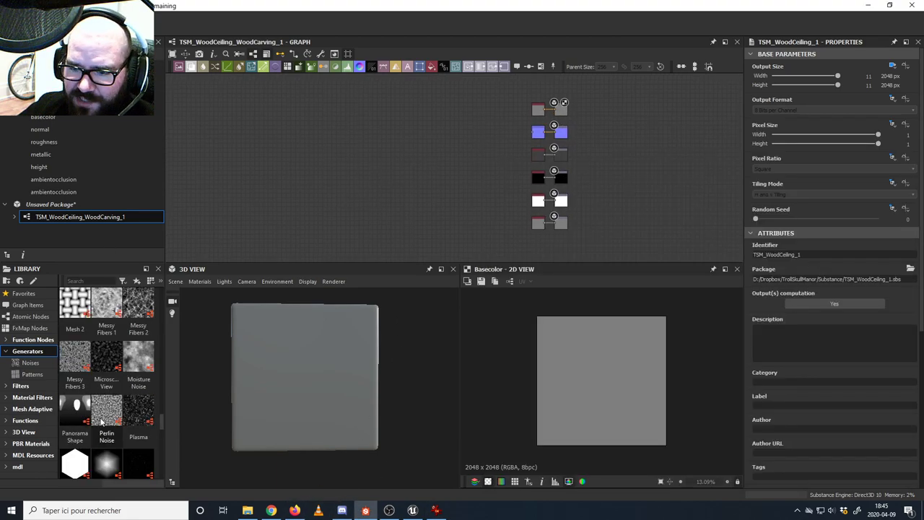
{"action": "left_click_drag", "start_coordinate": [160, 421], "coordinate": [161, 451]}
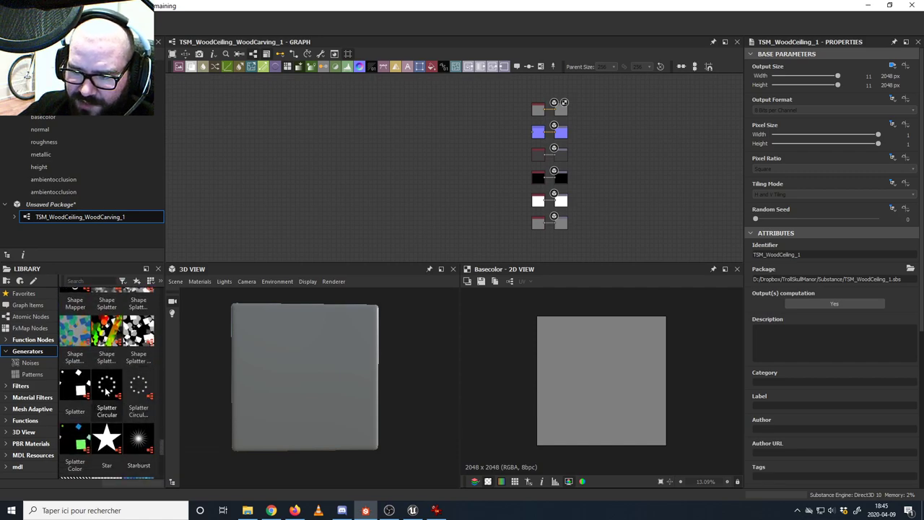
{"action": "left_click_drag", "start_coordinate": [107, 386], "coordinate": [333, 169]}
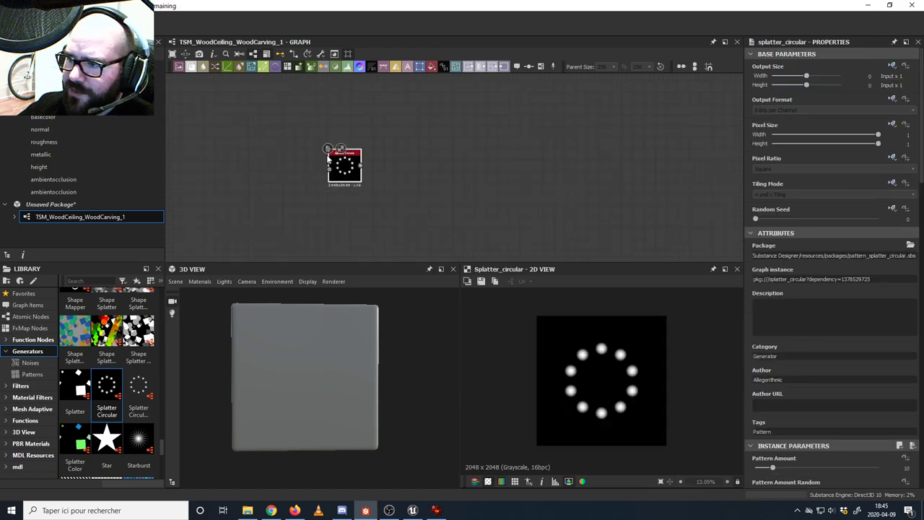
{"action": "scroll", "coordinate": [328, 160], "scroll_direction": "up", "scroll_amount": 3}
{"action": "scroll", "coordinate": [354, 177], "scroll_direction": "down", "scroll_amount": 2}
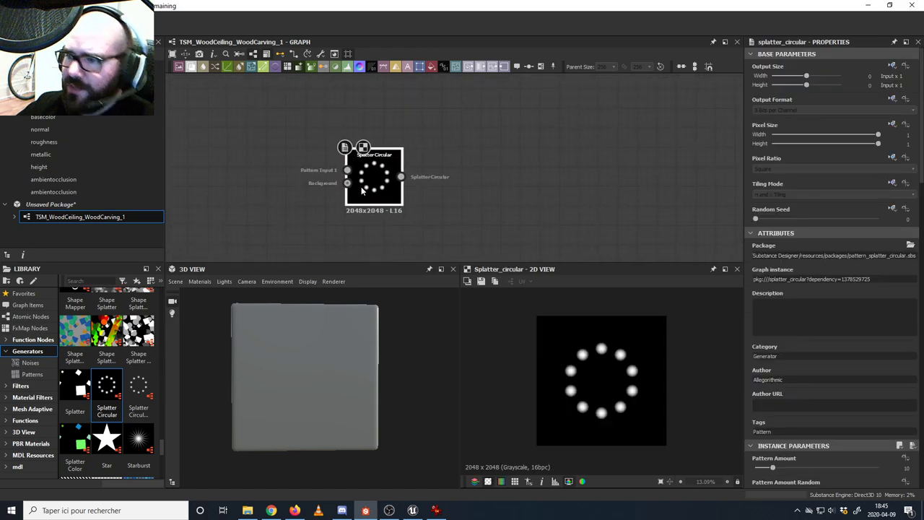
{"action": "middle_click_drag", "start_coordinate": [324, 182], "coordinate": [334, 166]}
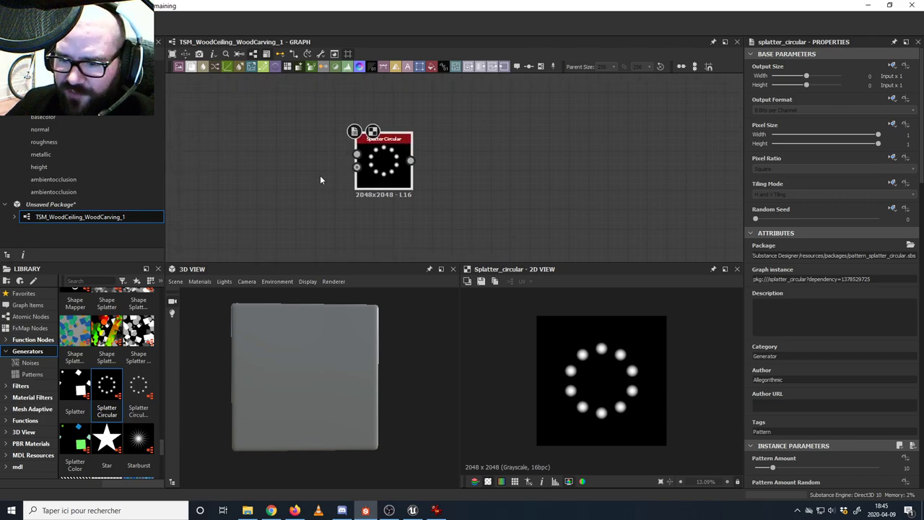
- Recheck the flower petals in the reference image and add a Shape node ahead of Splatter Circular with its pattern set to Disc
{"action": "left_click", "coordinate": [435, 511]}
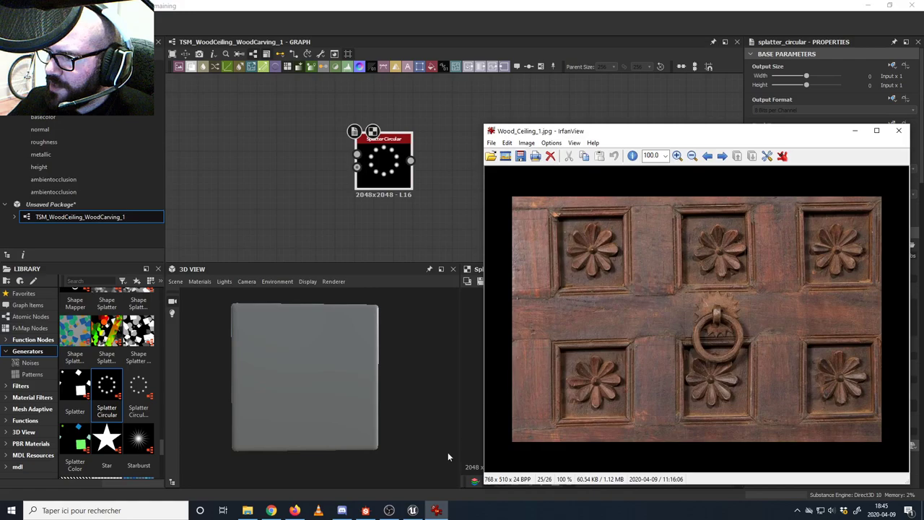
{"action": "left_click", "coordinate": [299, 193]}
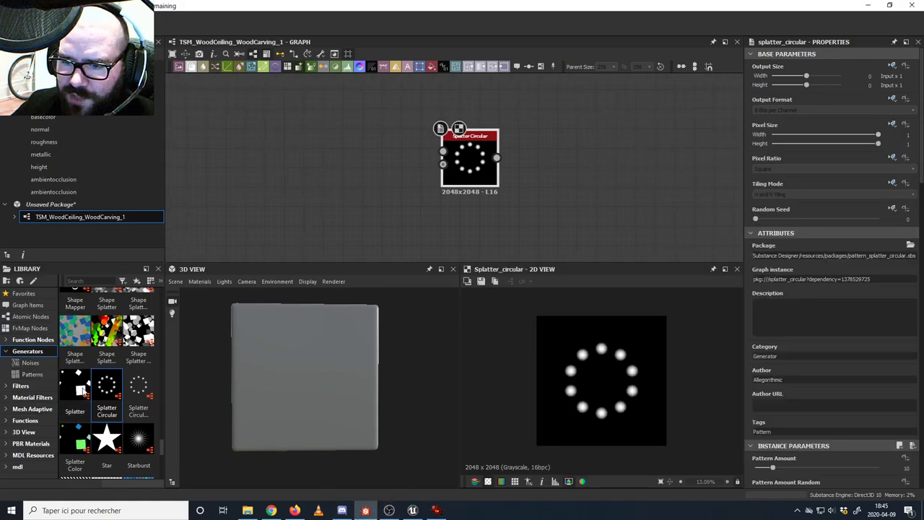
{"action": "scroll", "coordinate": [82, 390], "scroll_direction": "up", "scroll_amount": 3}
{"action": "left_click_drag", "start_coordinate": [107, 390], "coordinate": [264, 182]}
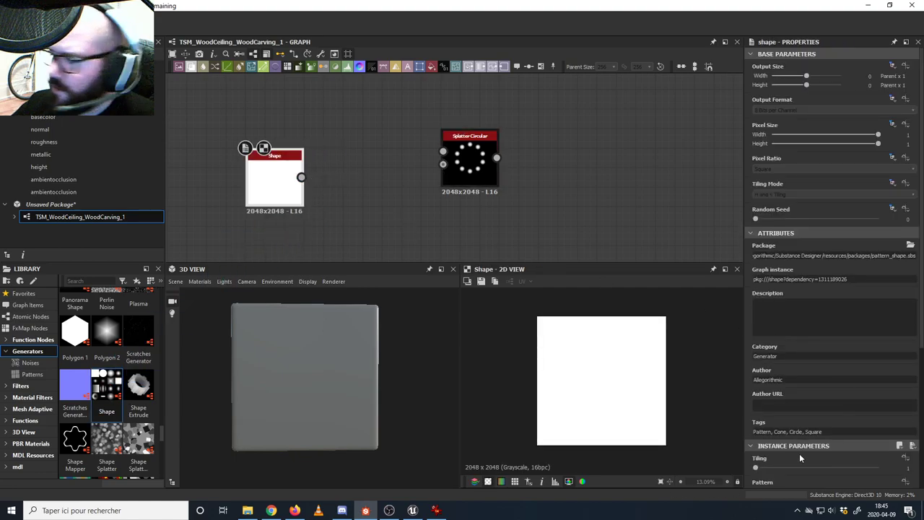
{"action": "scroll", "coordinate": [785, 454], "scroll_direction": "down", "scroll_amount": 5}
{"action": "left_click", "coordinate": [781, 349]}
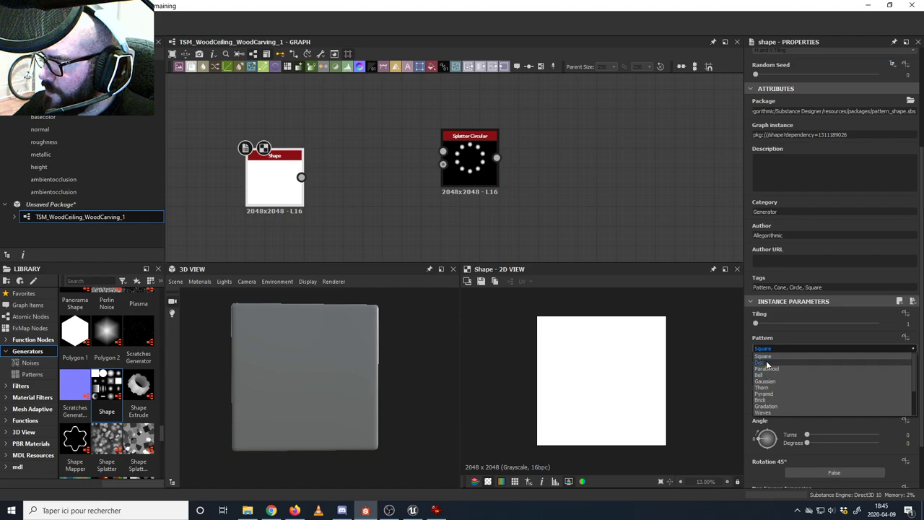
{"action": "left_click", "coordinate": [767, 364]}
{"action": "middle_click_drag", "start_coordinate": [390, 211], "coordinate": [476, 223]}
{"action": "left_click_drag", "start_coordinate": [384, 204], "coordinate": [374, 201]}
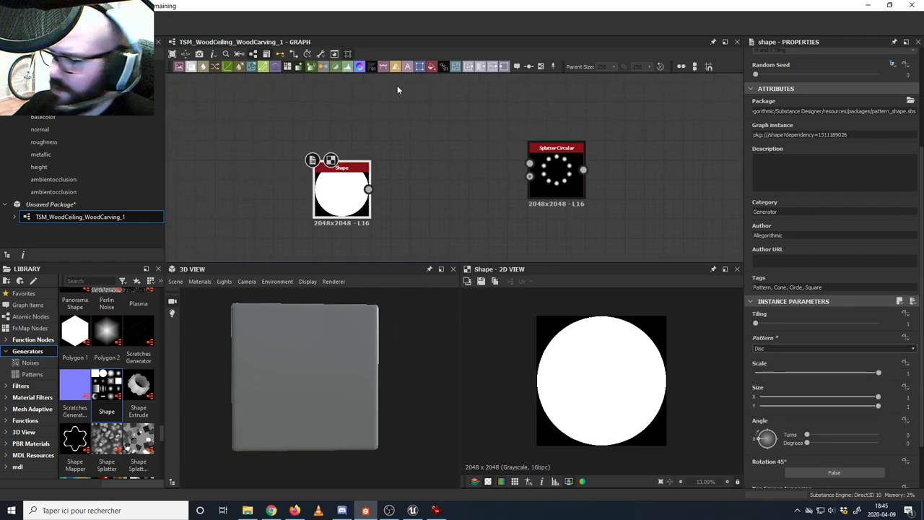
- Add a Transformation 2D node fed by the Shape output and set its tiling mode to No Tiling
{"action": "left_click_drag", "start_coordinate": [429, 195], "coordinate": [413, 211]}
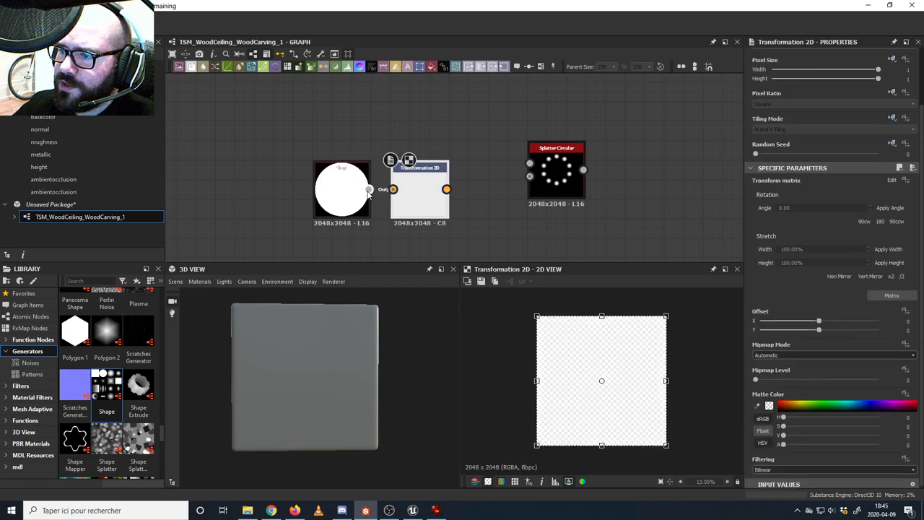
{"action": "left_click_drag", "start_coordinate": [369, 189], "coordinate": [283, 193]}
{"action": "left_click_drag", "start_coordinate": [418, 194], "coordinate": [360, 192]}
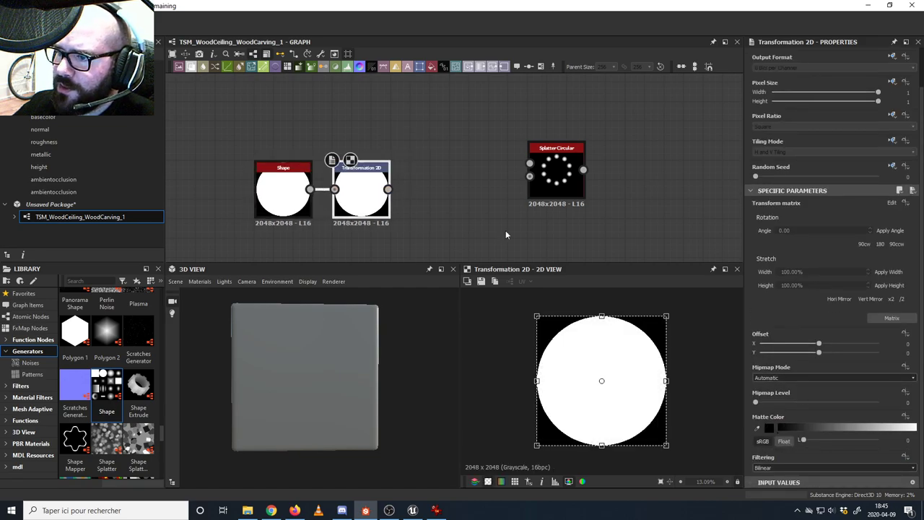
{"action": "left_click", "coordinate": [893, 142]}
{"action": "left_click", "coordinate": [856, 179]}
{"action": "left_click", "coordinate": [782, 154]}
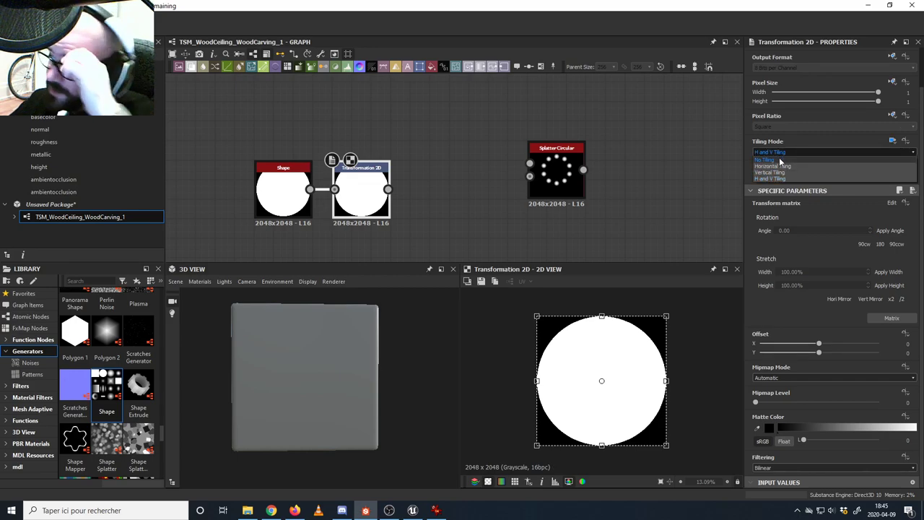
{"action": "left_click", "coordinate": [778, 159]}
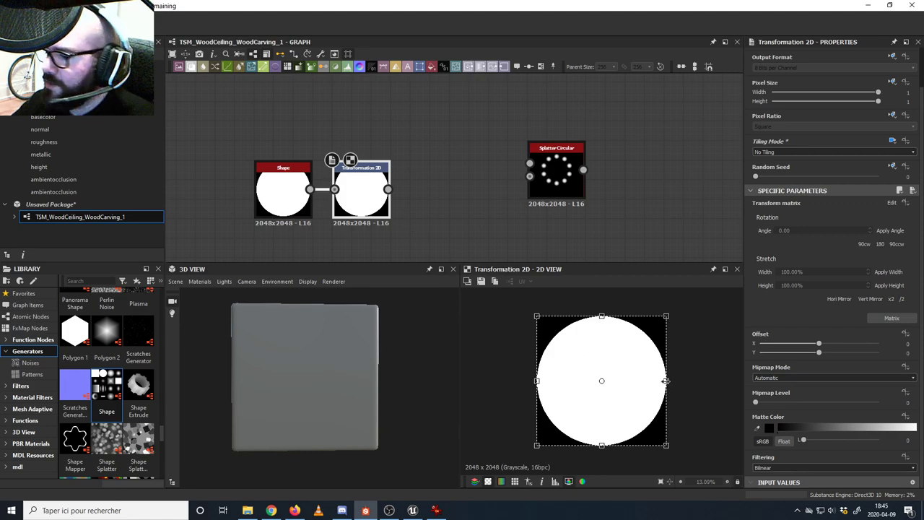
- Squeeze the disc into a narrow upright ellipse about two thirds of the canvas height with the Transformation 2D node
{"action": "left_click_drag", "start_coordinate": [666, 381], "coordinate": [615, 385]}
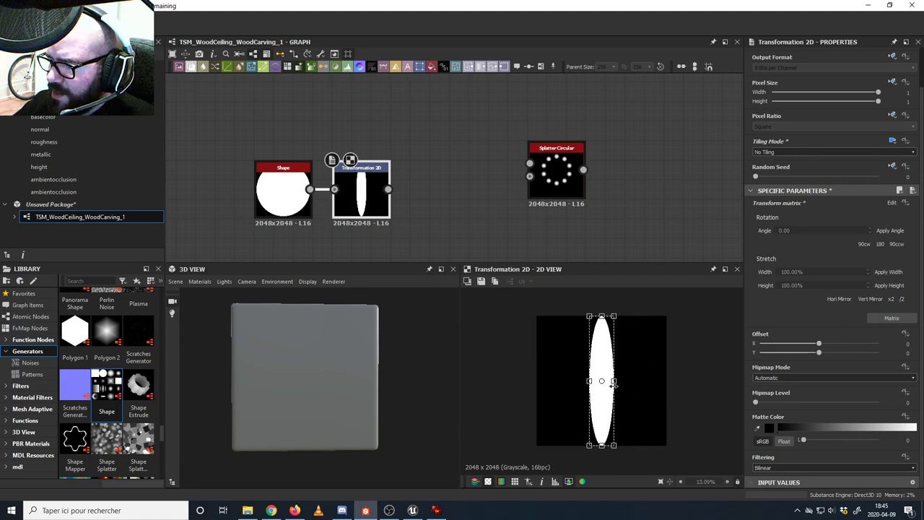
{"action": "left_click_drag", "start_coordinate": [601, 315], "coordinate": [601, 335]}
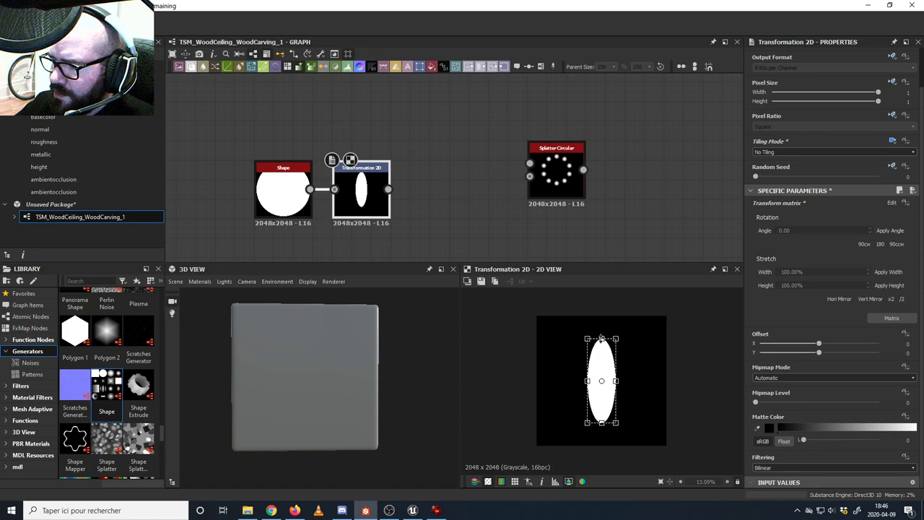
{"action": "left_click", "coordinate": [426, 220]}
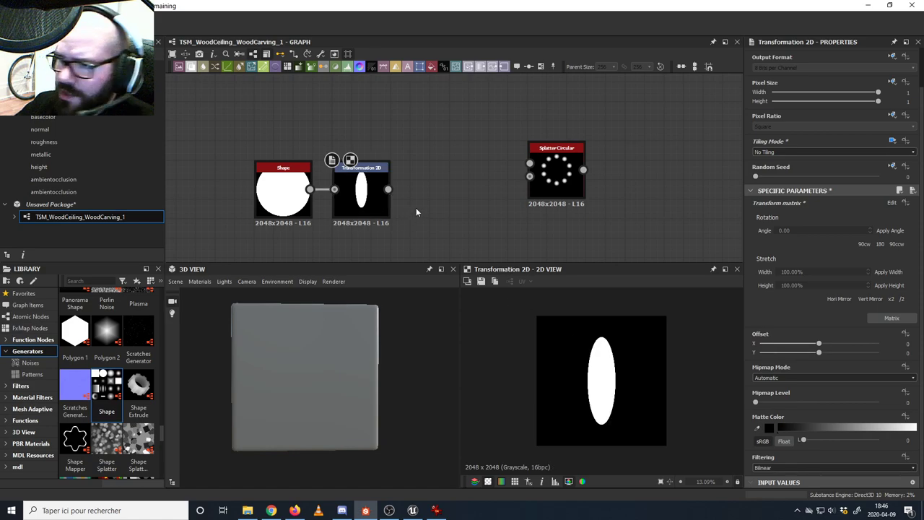
- Move the Shape and Transformation 2D nodes away from Splatter Circular and add a Warp node fed by the Transformation 2D output
{"action": "middle_click_drag", "start_coordinate": [416, 209], "coordinate": [477, 194]}
{"action": "left_click_drag", "start_coordinate": [309, 142], "coordinate": [435, 197]}
{"action": "left_click_drag", "start_coordinate": [421, 178], "coordinate": [323, 167]}
{"action": "left_click", "coordinate": [401, 209]}
{"action": "middle_click_drag", "start_coordinate": [400, 208], "coordinate": [440, 212]}
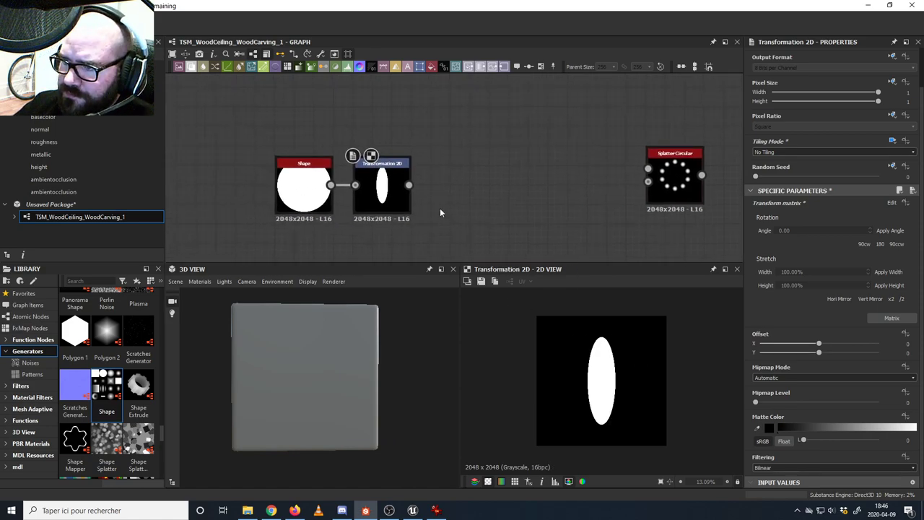
{"action": "left_click_drag", "start_coordinate": [484, 192], "coordinate": [480, 189]}
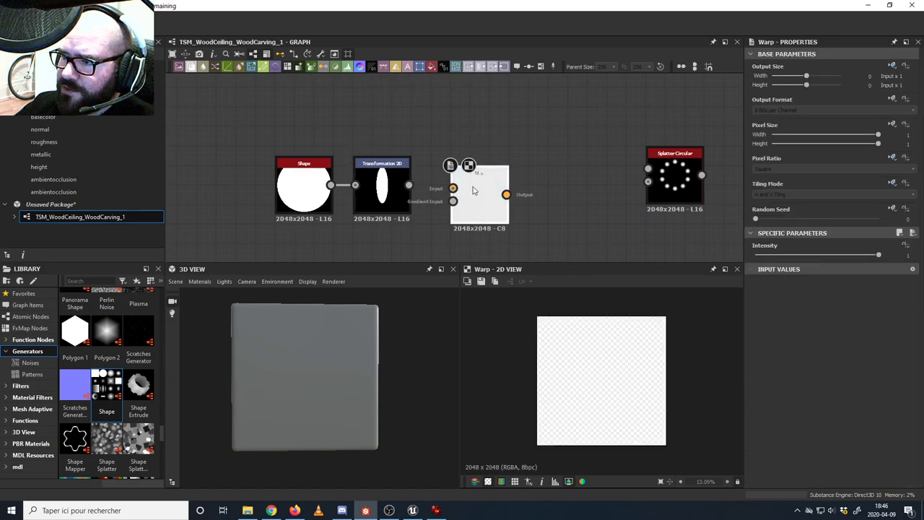
{"action": "left_click_drag", "start_coordinate": [408, 185], "coordinate": [498, 211]}
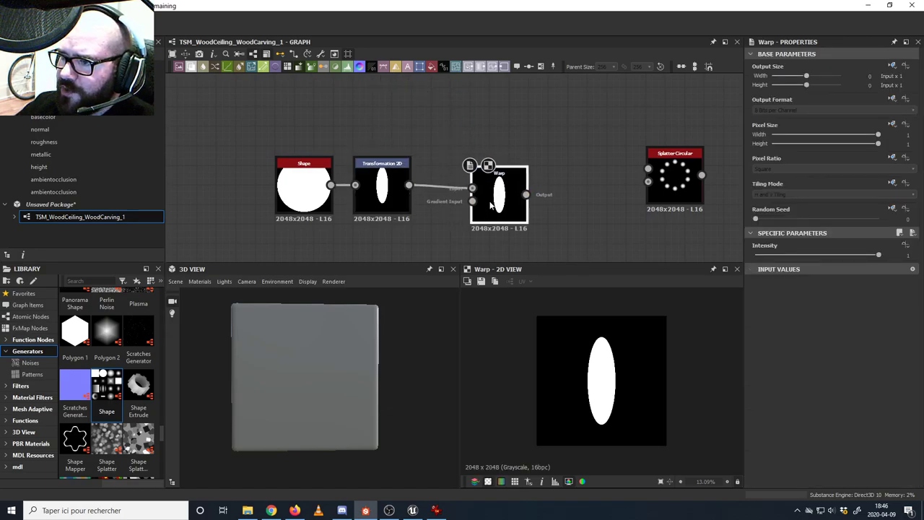
- Space the Shape and Transformation 2D pair farther from the Warp node to make room between them
{"action": "left_click", "coordinate": [289, 180]}
{"action": "left_click", "coordinate": [371, 202], "text": "ctrl"}
{"action": "left_click_drag", "start_coordinate": [371, 202], "coordinate": [332, 192]}
{"action": "left_click_drag", "start_coordinate": [481, 212], "coordinate": [493, 195]}
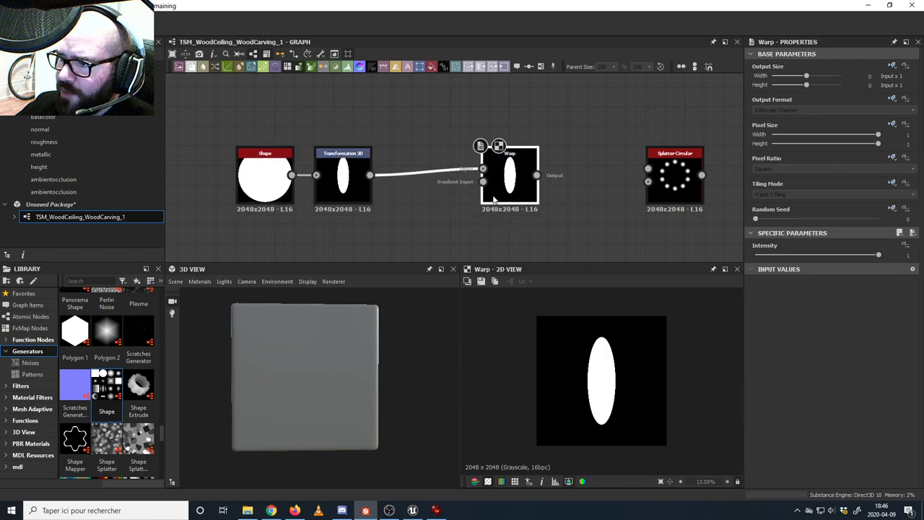
{"action": "middle_click_drag", "start_coordinate": [445, 207], "coordinate": [501, 186]}
{"action": "left_click_drag", "start_coordinate": [553, 181], "coordinate": [560, 190]}
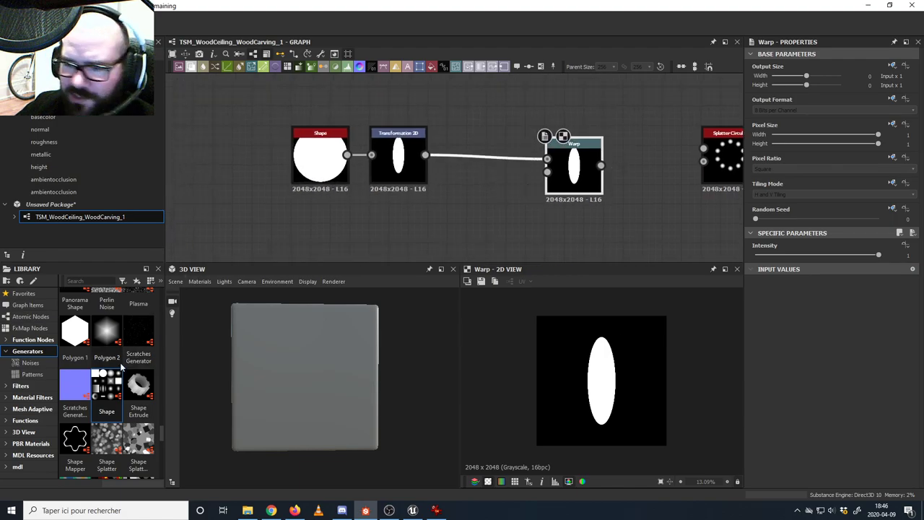
- Add a Gradient Radial generator below the Shape and Transformation 2D nodes
{"action": "scroll", "coordinate": [121, 357], "scroll_direction": "up", "scroll_amount": 5}
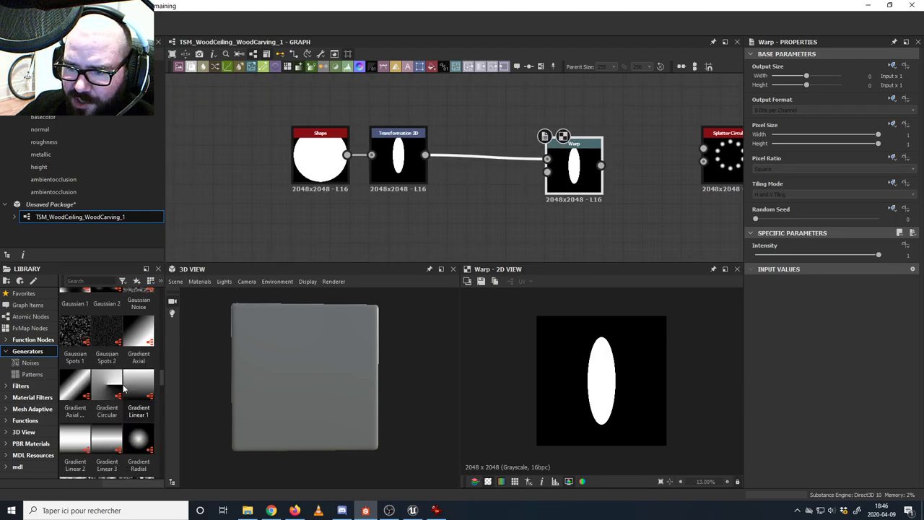
{"action": "left_click_drag", "start_coordinate": [137, 426], "coordinate": [361, 238]}
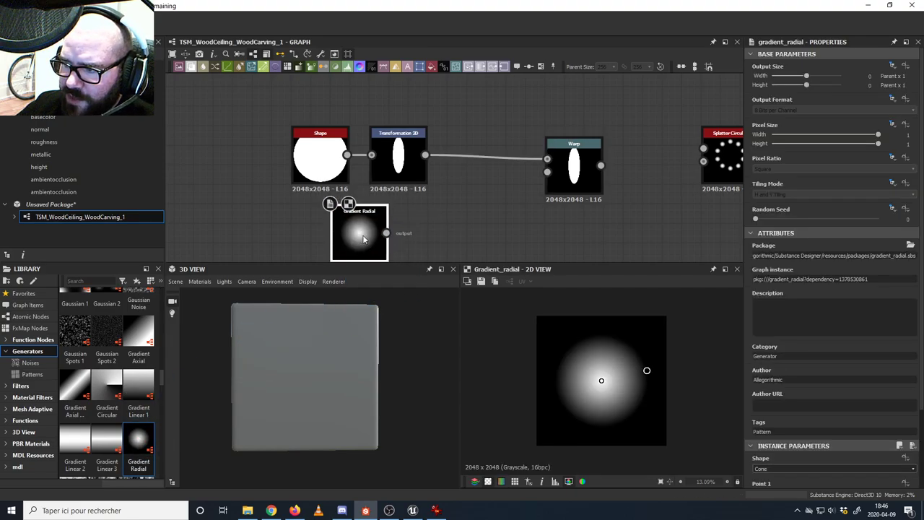
- Shrink the Gradient Radial spot and feed it through a new Invert Grayscale node into the Warp's gradient input
{"action": "middle_click_drag", "start_coordinate": [443, 234], "coordinate": [427, 196]}
{"action": "mouse_move", "coordinate": [647, 371]}
{"action": "left_mouse_down"}
{"action": "mouse_move", "coordinate": [623, 379]}
{"action": "mouse_move", "coordinate": [630, 371]}
{"action": "left_mouse_up"}
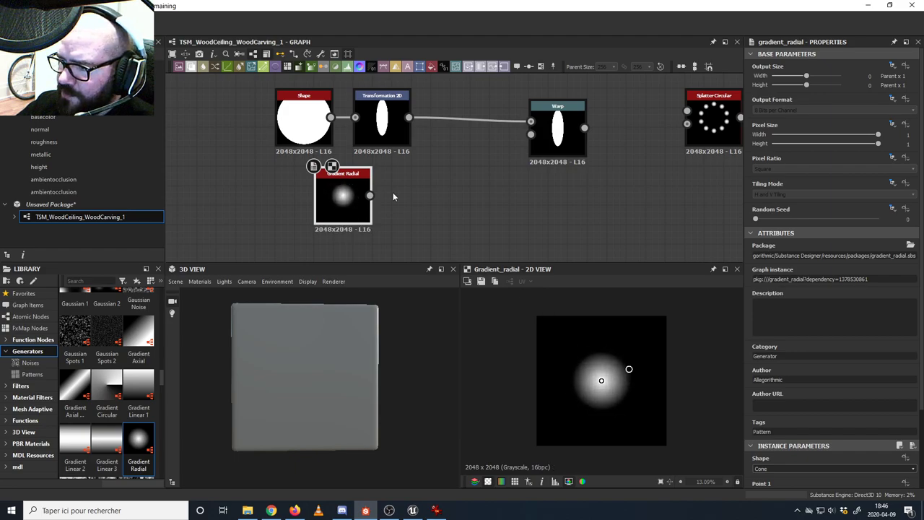
{"action": "type", "text": "invert"}
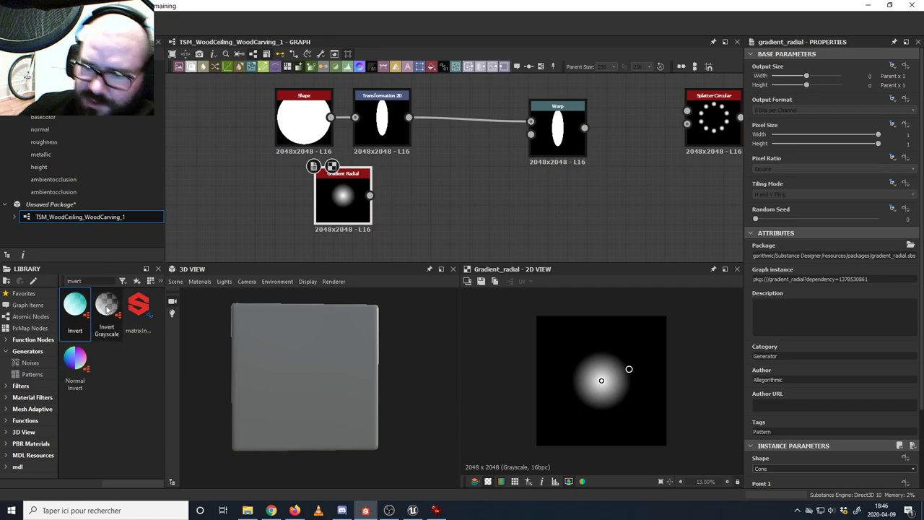
{"action": "left_click_drag", "start_coordinate": [107, 310], "coordinate": [437, 203]}
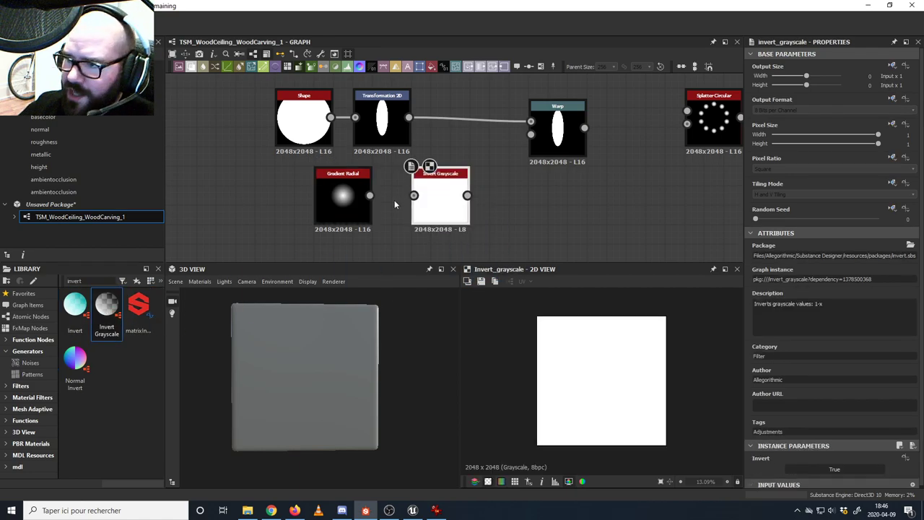
{"action": "left_click_drag", "start_coordinate": [370, 195], "coordinate": [531, 134]}
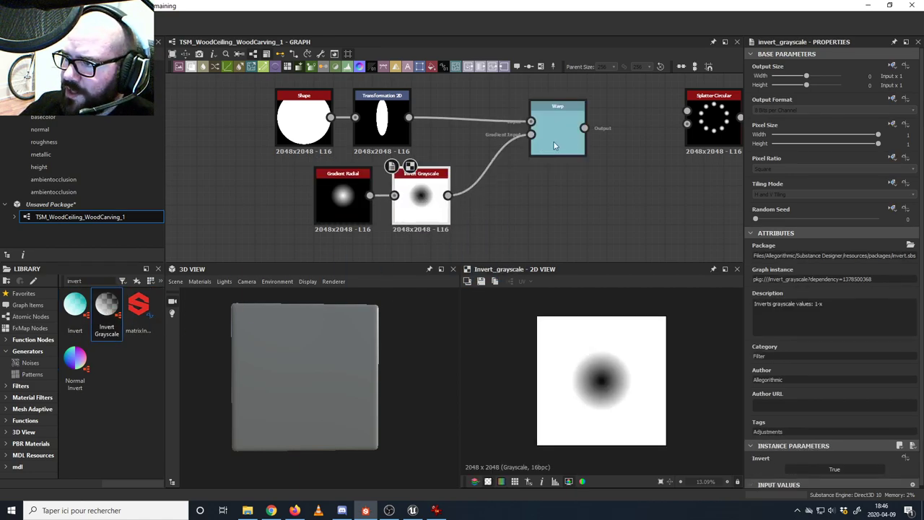
- Preview the Warp result and try lower Intensity values, returning the Intensity to 1
{"action": "left_click", "coordinate": [557, 134]}
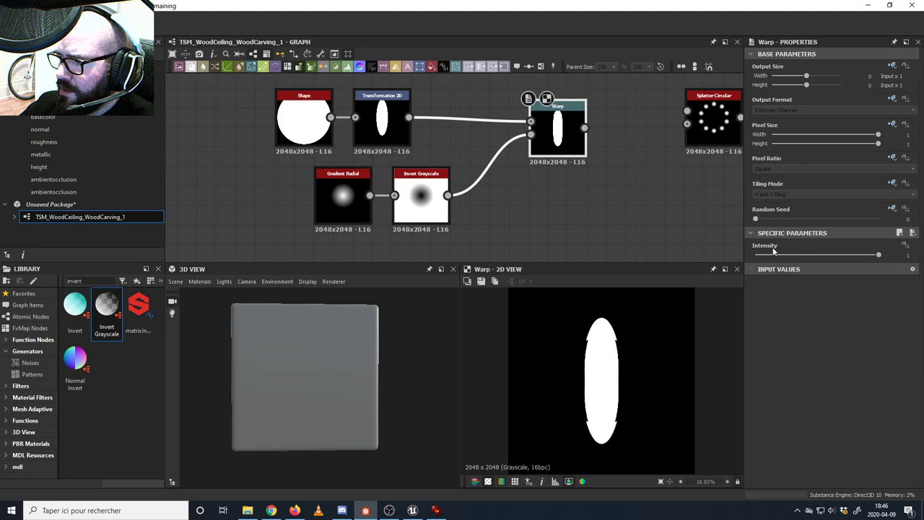
{"action": "left_click", "coordinate": [850, 255]}
{"action": "left_click_drag", "start_coordinate": [845, 258], "coordinate": [882, 258]}
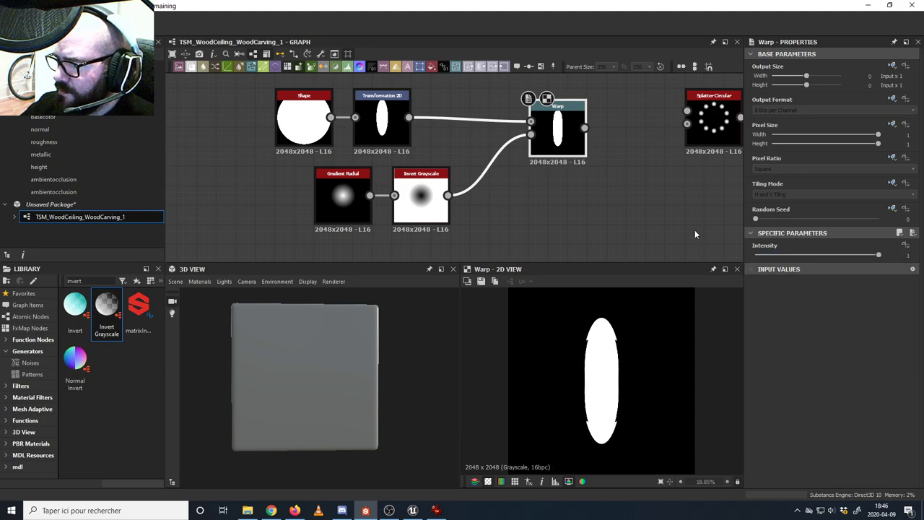
- Shift Gradient Radial and Invert Grayscale back, add a Transformation 2D after them, and set its Tiling Mode to absolute No Tiling
{"action": "left_click", "coordinate": [336, 204]}
{"action": "left_click_drag", "start_coordinate": [417, 211], "coordinate": [339, 211]}
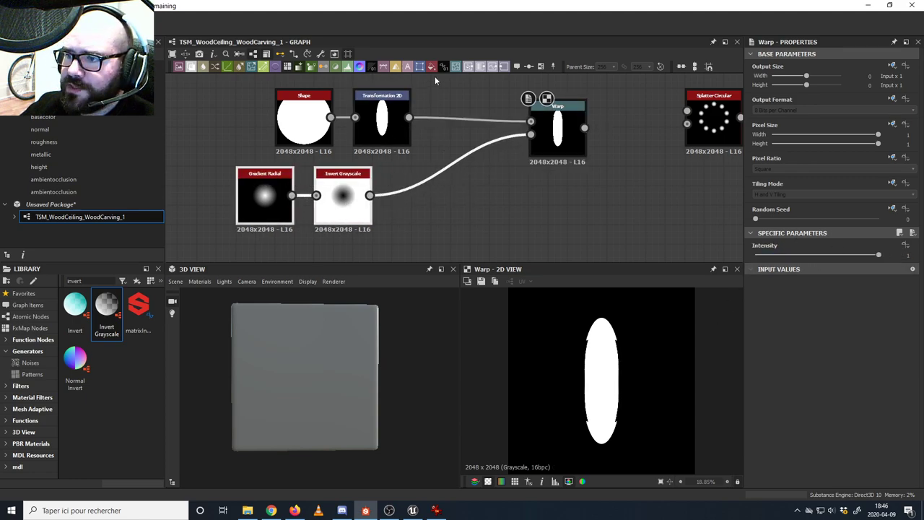
{"action": "left_click_drag", "start_coordinate": [421, 198], "coordinate": [421, 196]}
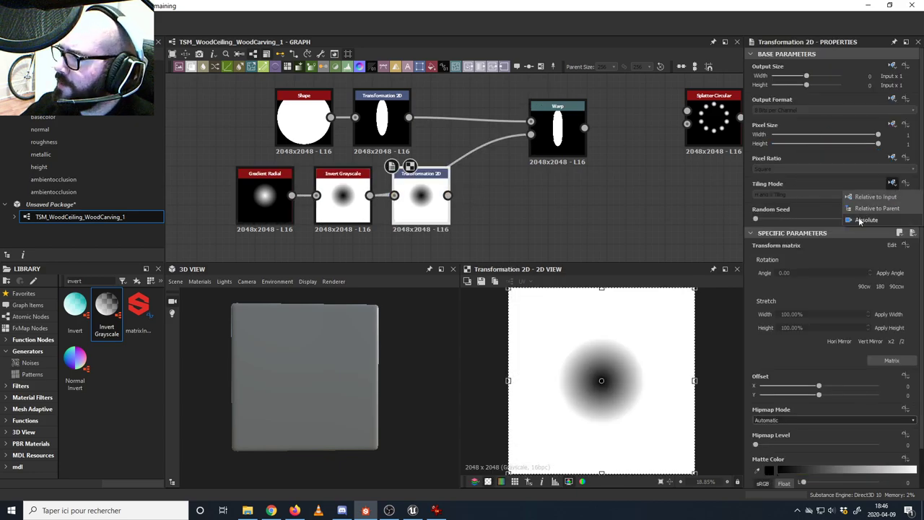
{"action": "left_click", "coordinate": [798, 195]}
{"action": "left_click", "coordinate": [783, 208]}
- Route the new Transformation 2D into the Warp's gradient input and shift the gradient up to a Y offset of about 0.11
{"action": "left_click", "coordinate": [556, 137]}
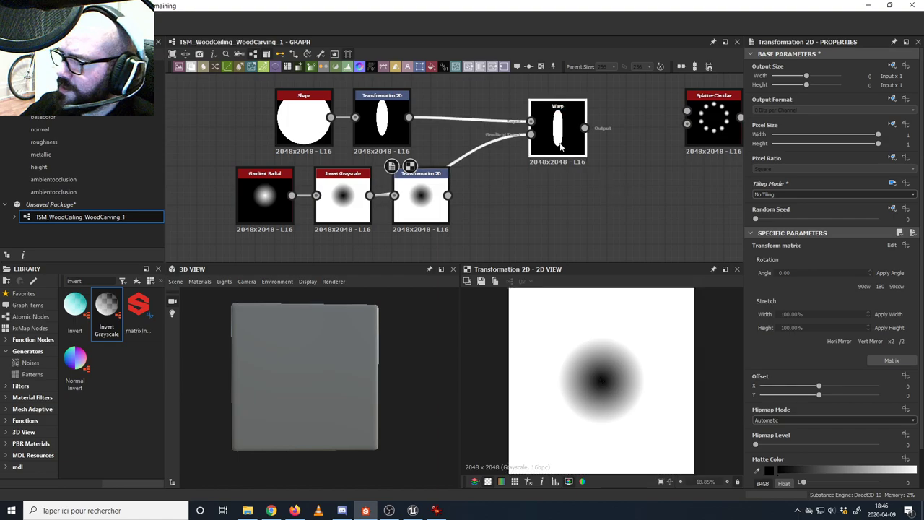
{"action": "left_click_drag", "start_coordinate": [447, 195], "coordinate": [530, 122]}
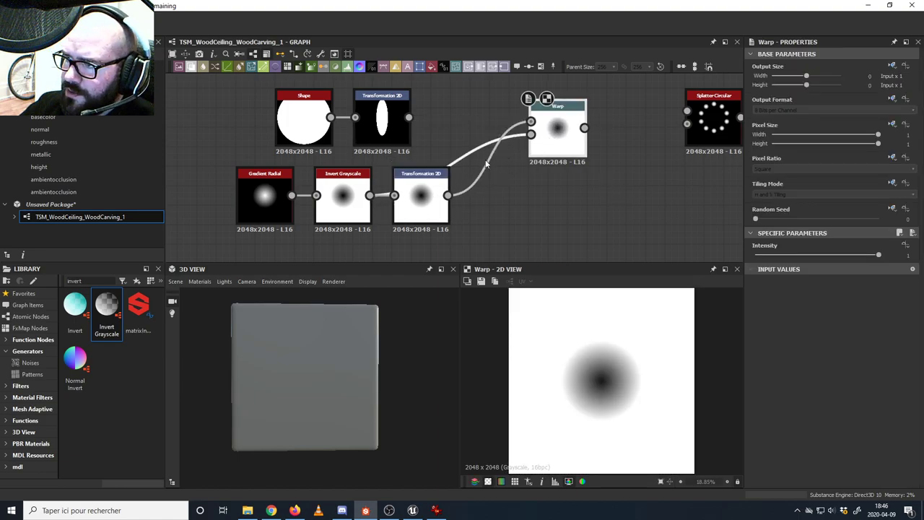
{"action": "key", "text": "ctrl+z"}
{"action": "left_click_drag", "start_coordinate": [448, 196], "coordinate": [531, 135]}
{"action": "left_click", "coordinate": [433, 201]}
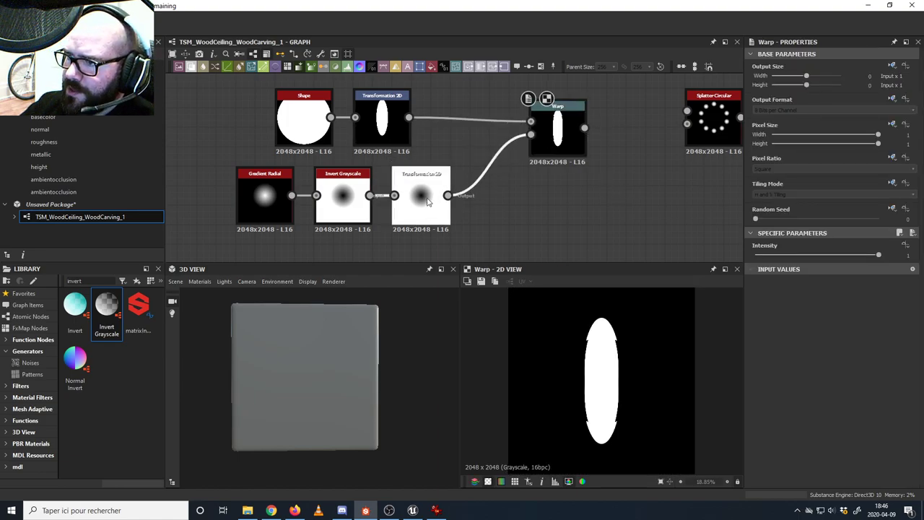
{"action": "mouse_move", "coordinate": [619, 335]}
{"action": "left_mouse_down"}
{"action": "mouse_move", "coordinate": [626, 376]}
{"action": "mouse_move", "coordinate": [635, 335]}
{"action": "mouse_move", "coordinate": [625, 333]}
{"action": "mouse_move", "coordinate": [617, 347]}
{"action": "mouse_move", "coordinate": [621, 327]}
{"action": "mouse_move", "coordinate": [621, 335]}
{"action": "left_mouse_up"}
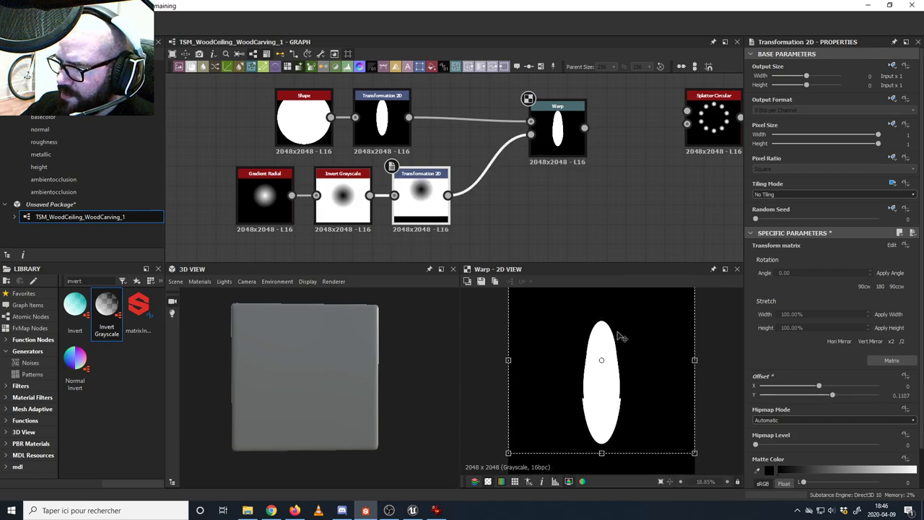
- Adjust the Gradient Radial radius against the Warp preview and wire it directly into its Transformation 2D, bypassing Invert Grayscale
{"action": "left_click", "coordinate": [264, 195]}
{"action": "left_click", "coordinate": [555, 115]}
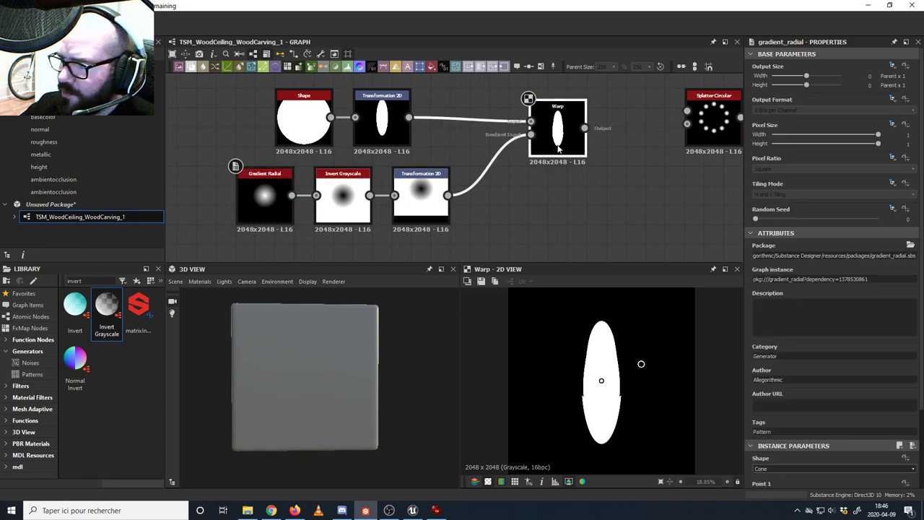
{"action": "left_click", "coordinate": [281, 210]}
{"action": "mouse_move", "coordinate": [642, 367]}
{"action": "left_mouse_down"}
{"action": "mouse_move", "coordinate": [615, 372]}
{"action": "mouse_move", "coordinate": [648, 368]}
{"action": "mouse_move", "coordinate": [635, 365]}
{"action": "left_mouse_up"}
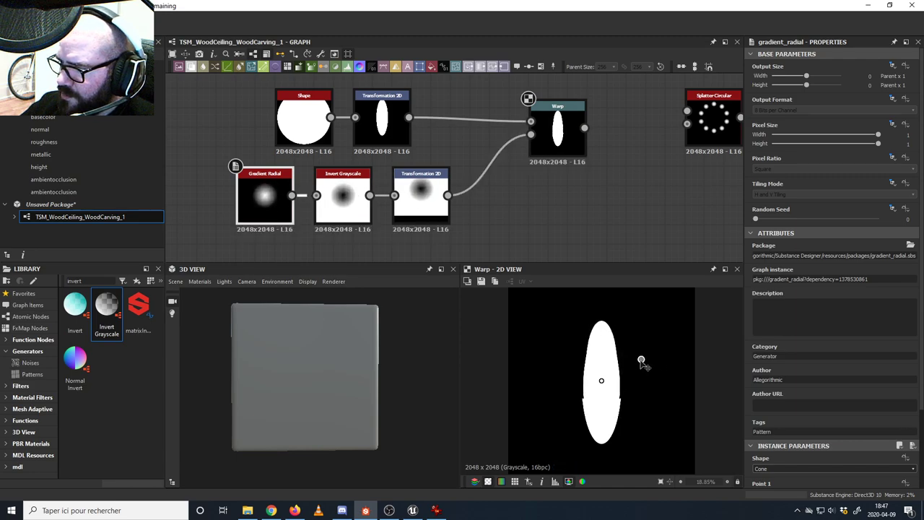
{"action": "left_click_drag", "start_coordinate": [293, 195], "coordinate": [395, 196]}
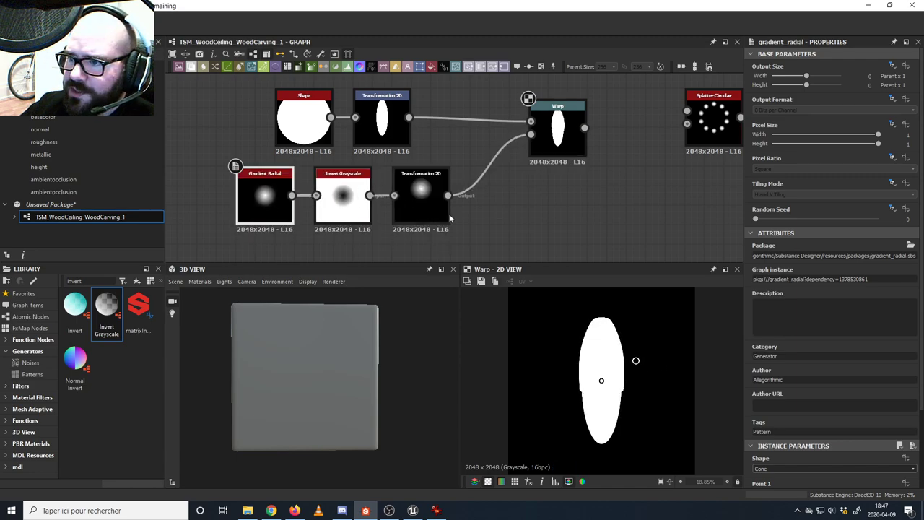
{"action": "left_click", "coordinate": [553, 138]}
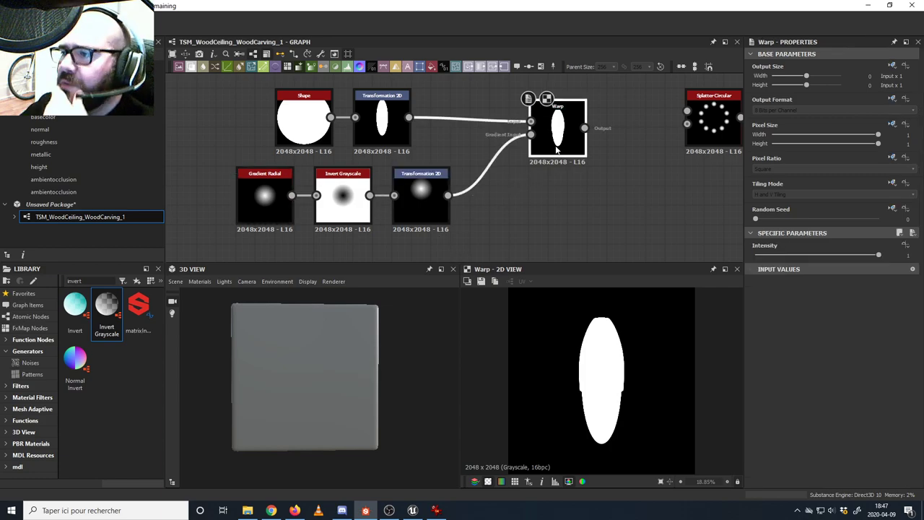
- Shrink the radial gradient to Point 2 at about X 0.59, Y 0.43 and move it toward the ellipse's lower end with Transformation 2D
{"action": "left_click", "coordinate": [273, 201]}
{"action": "left_click_drag", "start_coordinate": [639, 365], "coordinate": [621, 370]}
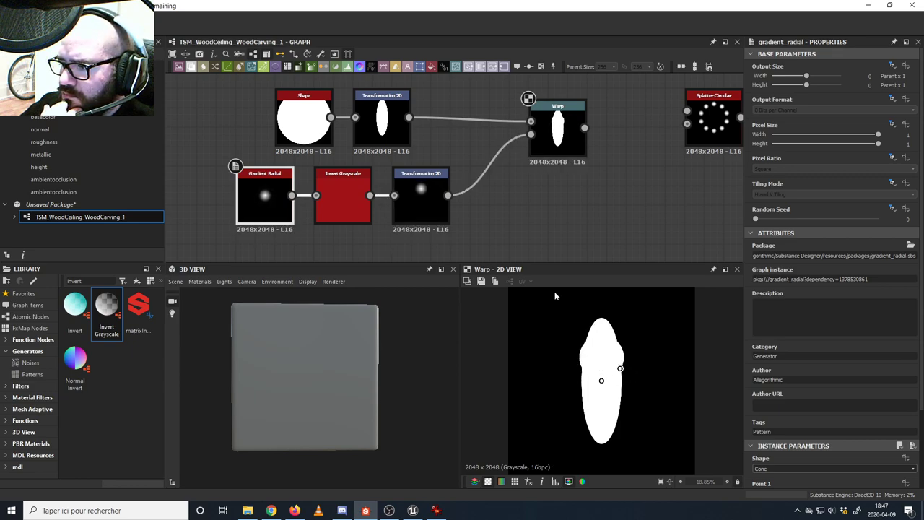
{"action": "left_click_drag", "start_coordinate": [620, 371], "coordinate": [616, 408]}
{"action": "left_click", "coordinate": [413, 210]}
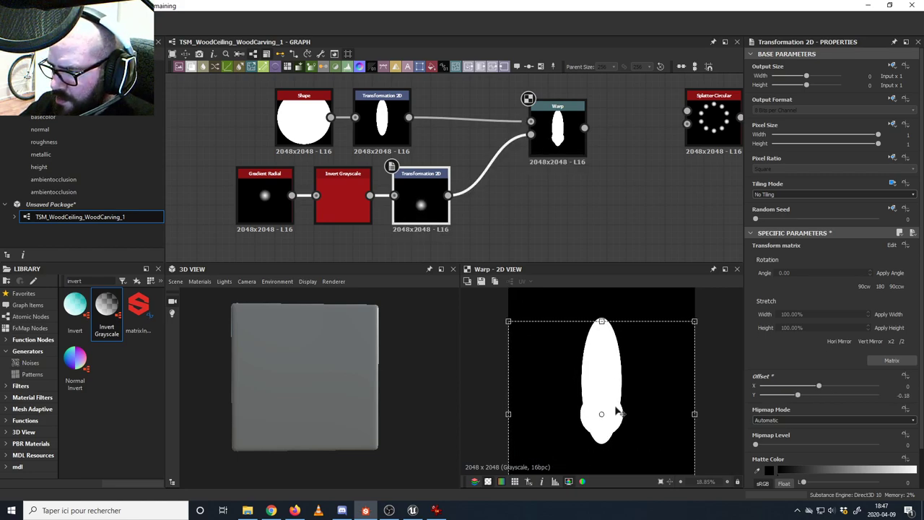
- Delete the unused Invert Grayscale node and insert a Blur node between Gradient Radial and its Transformation 2D
{"action": "left_click", "coordinate": [265, 199]}
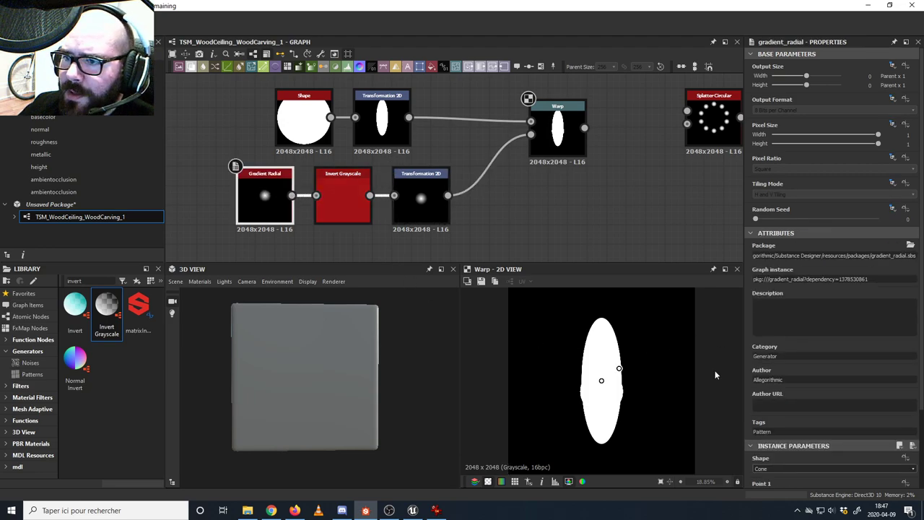
{"action": "scroll", "coordinate": [829, 436], "scroll_direction": "down", "scroll_amount": 3}
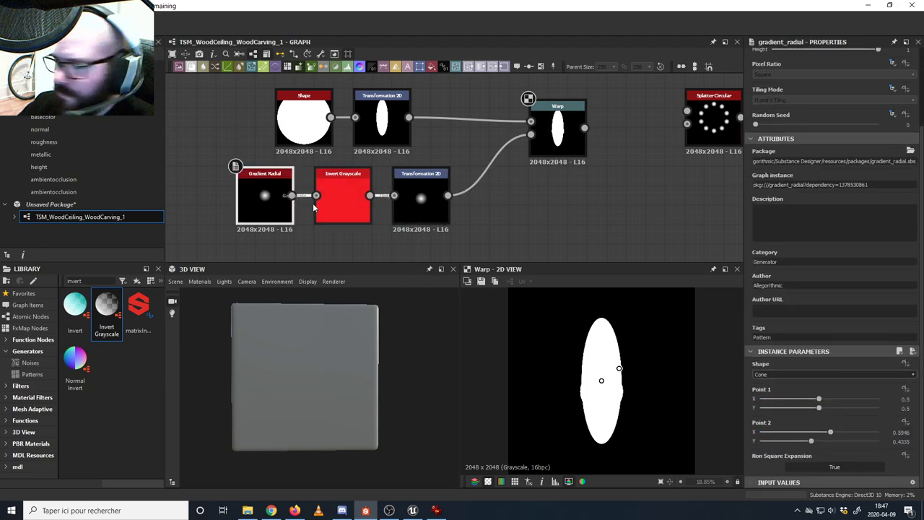
{"action": "left_click", "coordinate": [343, 206]}
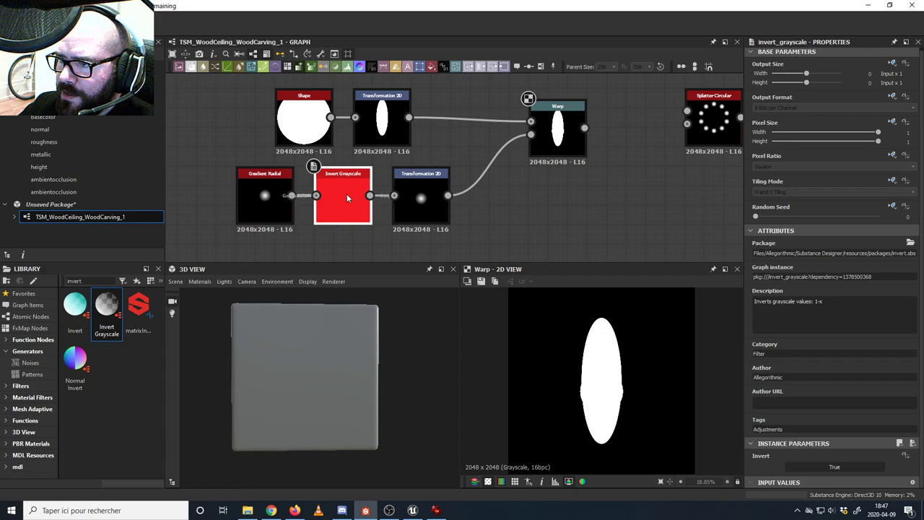
{"action": "key", "text": "Delete"}
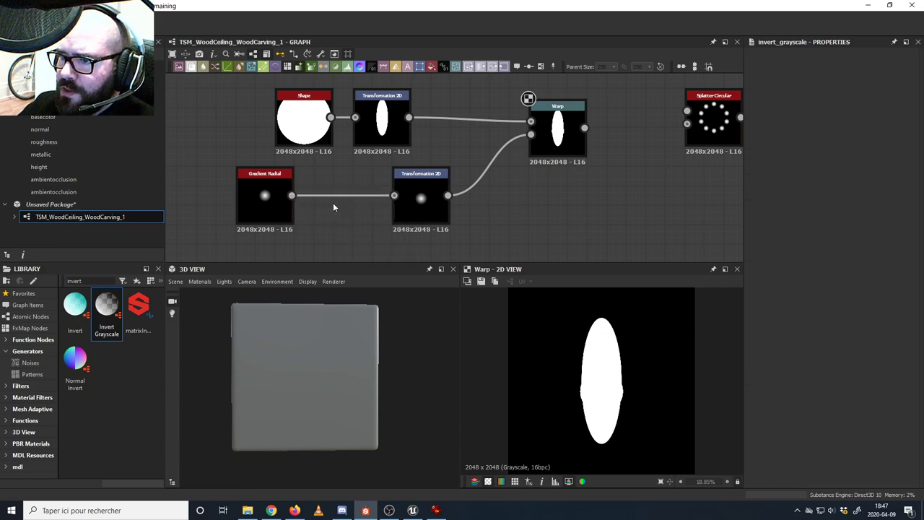
{"action": "left_click_drag", "start_coordinate": [276, 207], "coordinate": [256, 210]}
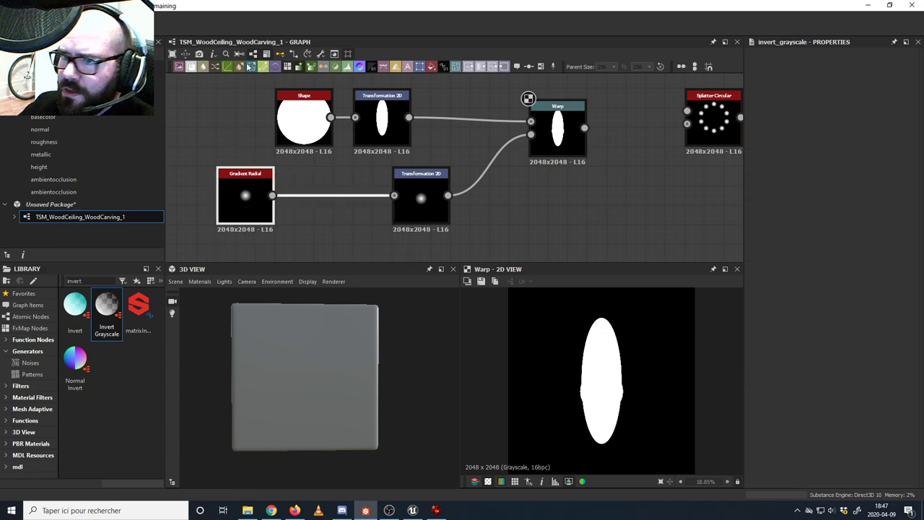
{"action": "left_click_drag", "start_coordinate": [245, 105], "coordinate": [426, 202]}
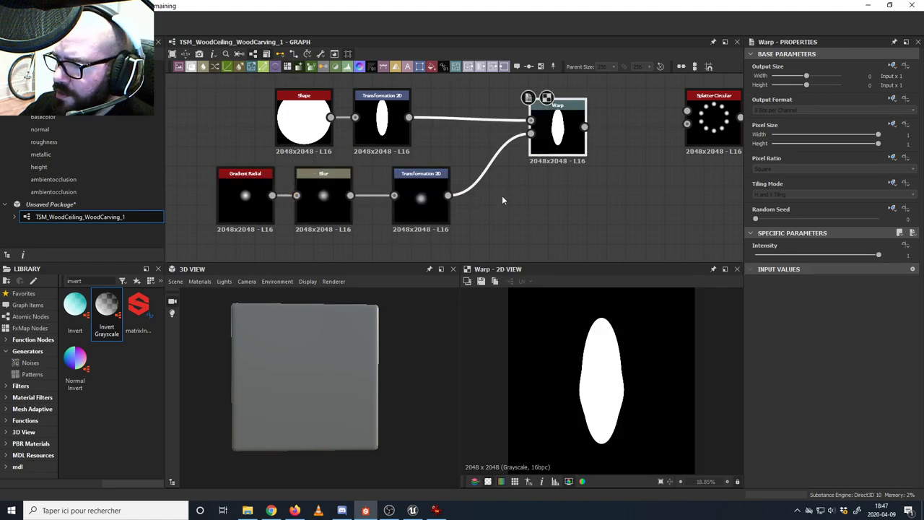
- Lower and slightly enlarge the blurred gradient to a Y offset of about -0.16, comparing the petal with the Wood_Ceiling_1.jpg reference
{"action": "left_click", "coordinate": [422, 205]}
{"action": "left_click_drag", "start_coordinate": [600, 345], "coordinate": [603, 378]}
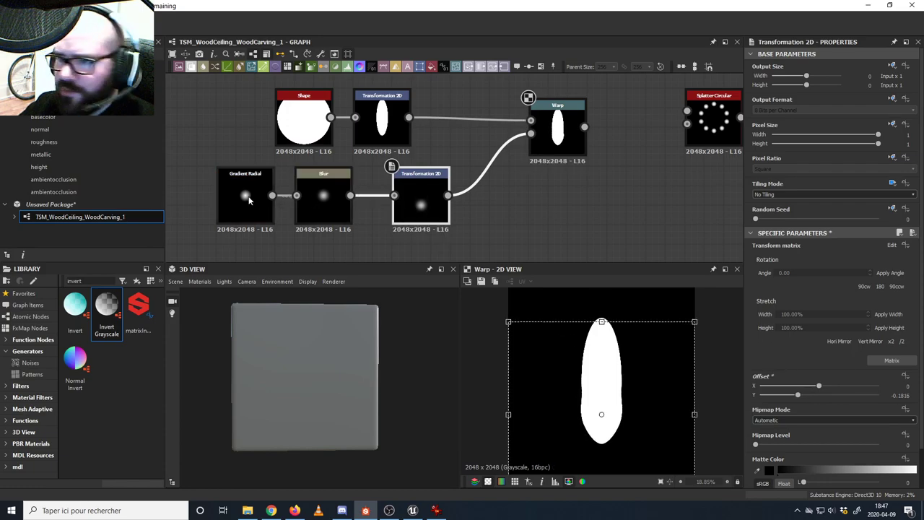
{"action": "left_click_drag", "start_coordinate": [694, 323], "coordinate": [714, 340]}
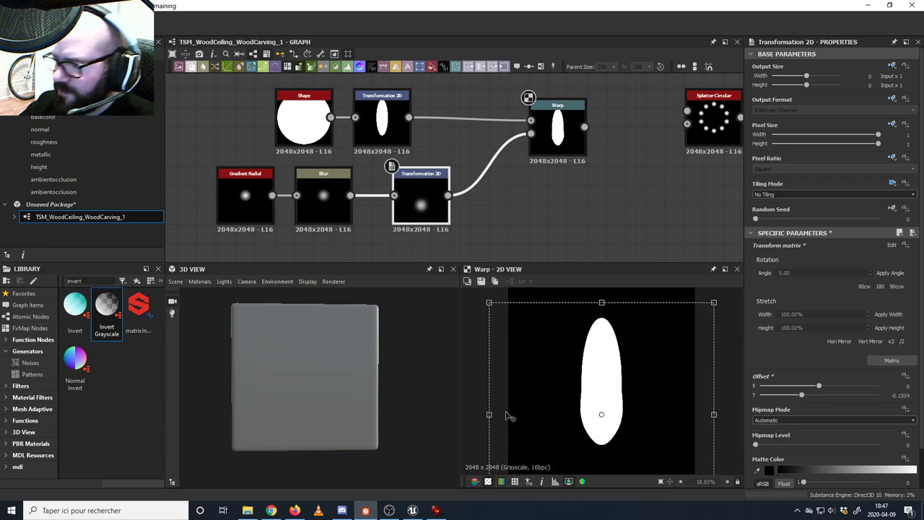
{"action": "left_click", "coordinate": [434, 511]}
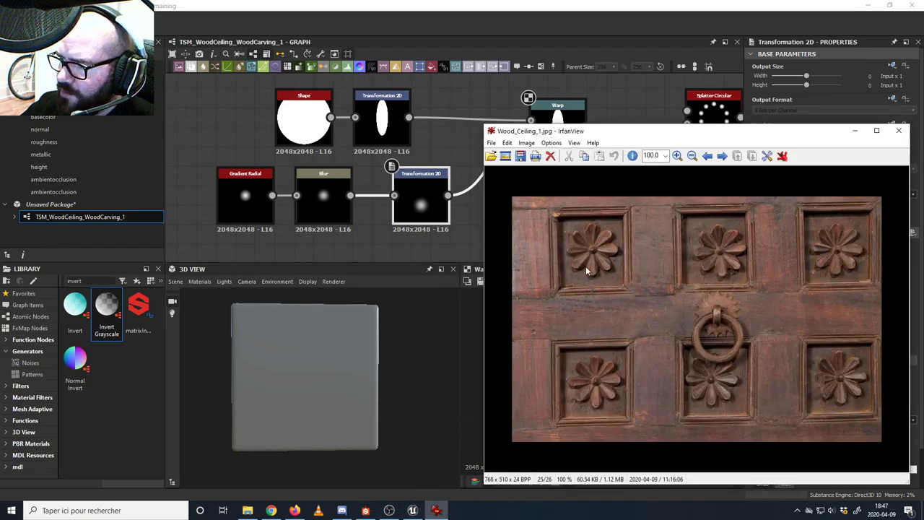
{"action": "left_click", "coordinate": [855, 132]}
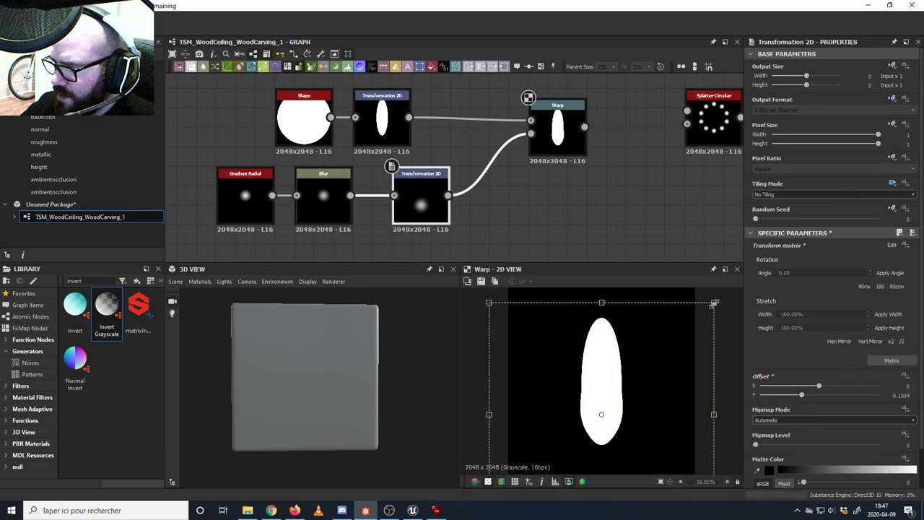
{"action": "mouse_move", "coordinate": [713, 304]}
{"action": "left_mouse_down"}
{"action": "mouse_move", "coordinate": [723, 296]}
{"action": "mouse_move", "coordinate": [700, 316]}
{"action": "mouse_move", "coordinate": [708, 311]}
{"action": "left_mouse_up"}
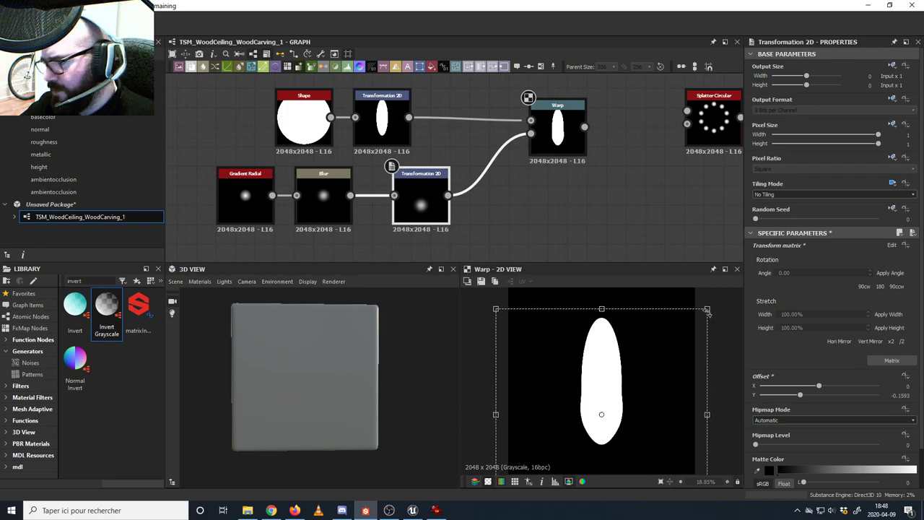
- Check the Blur node against the warped petal and set the Warp node's Intensity to 4
{"action": "double_click", "coordinate": [327, 200]}
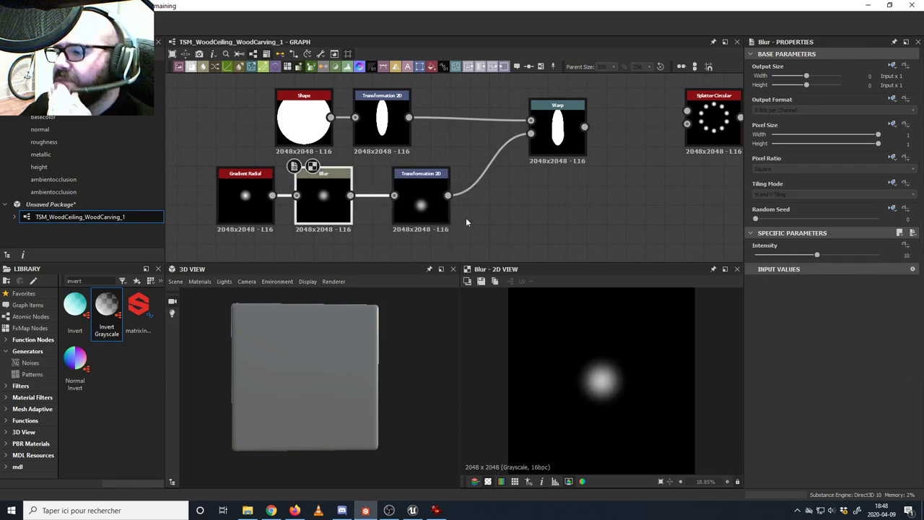
{"action": "double_click", "coordinate": [558, 128]}
{"action": "left_click", "coordinate": [344, 193]}
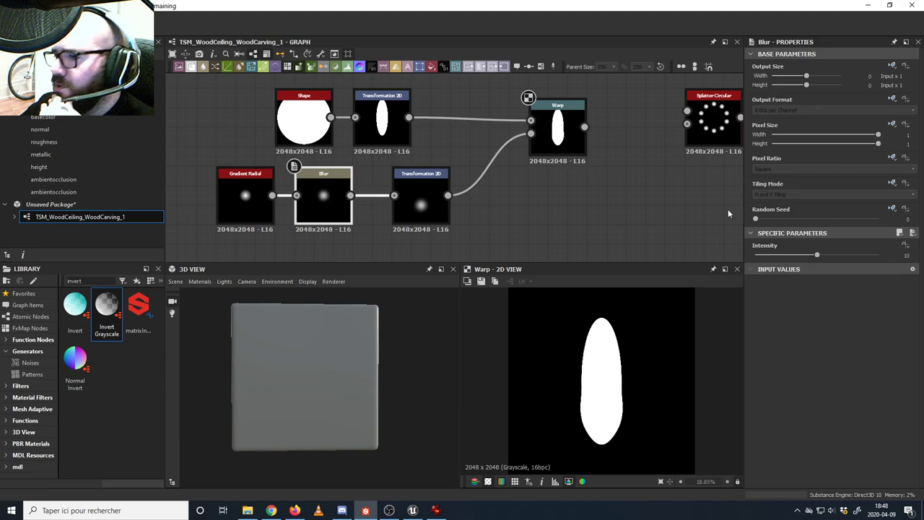
{"action": "key", "text": "ctrl+z"}
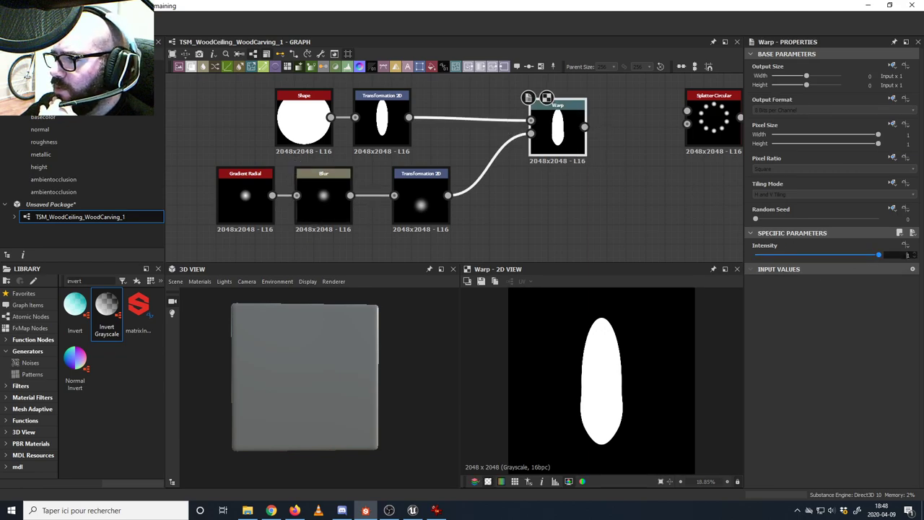
{"action": "key", "text": "Return"}
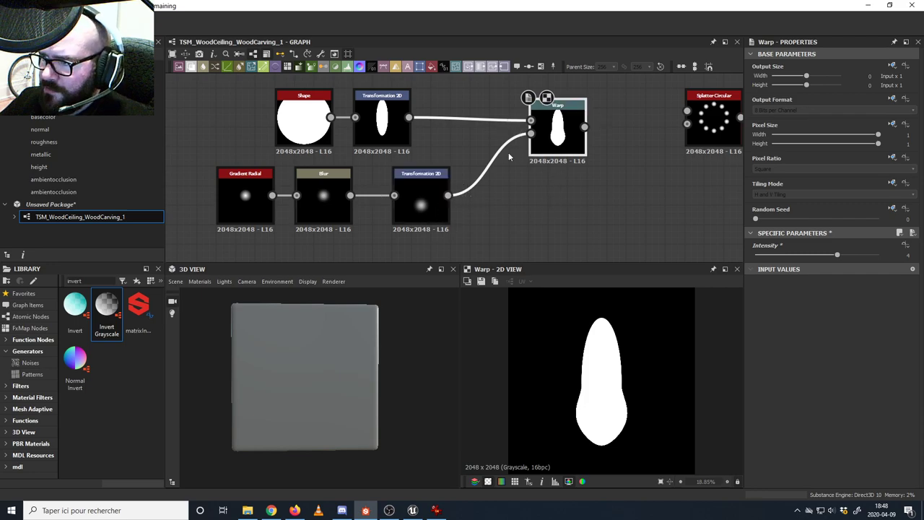
- Try enlarging the gradient further in its Transformation 2D and undo each resize
{"action": "left_click", "coordinate": [433, 209]}
{"action": "left_click_drag", "start_coordinate": [708, 307], "coordinate": [710, 307]}
{"action": "key", "text": "ctrl+z"}
{"action": "scroll", "coordinate": [631, 376], "scroll_direction": "down", "scroll_amount": 3}
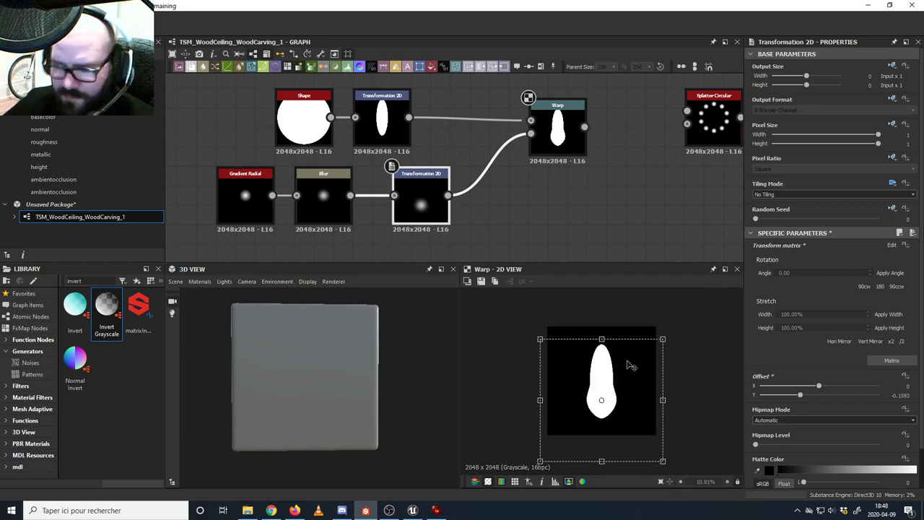
{"action": "mouse_move", "coordinate": [663, 338]}
{"action": "left_mouse_down"}
{"action": "mouse_move", "coordinate": [679, 326]}
{"action": "mouse_move", "coordinate": [671, 333]}
{"action": "left_mouse_up"}
{"action": "key", "text": "ctrl+z"}
{"action": "scroll", "coordinate": [619, 396], "scroll_direction": "up", "scroll_amount": 3}
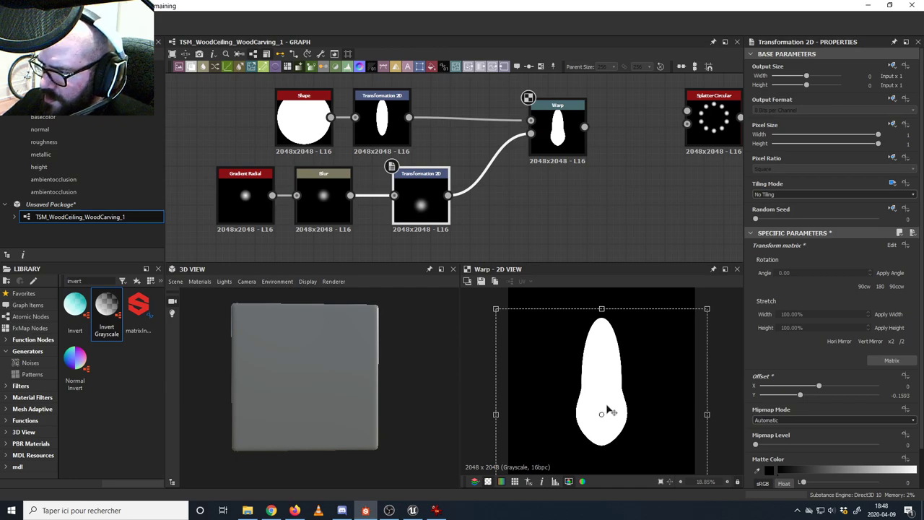
- Shorten the blurred gradient in its Transformation 2D to a Y offset of about -0.09 and check the petal outline
{"action": "left_click_drag", "start_coordinate": [607, 401], "coordinate": [606, 401]}
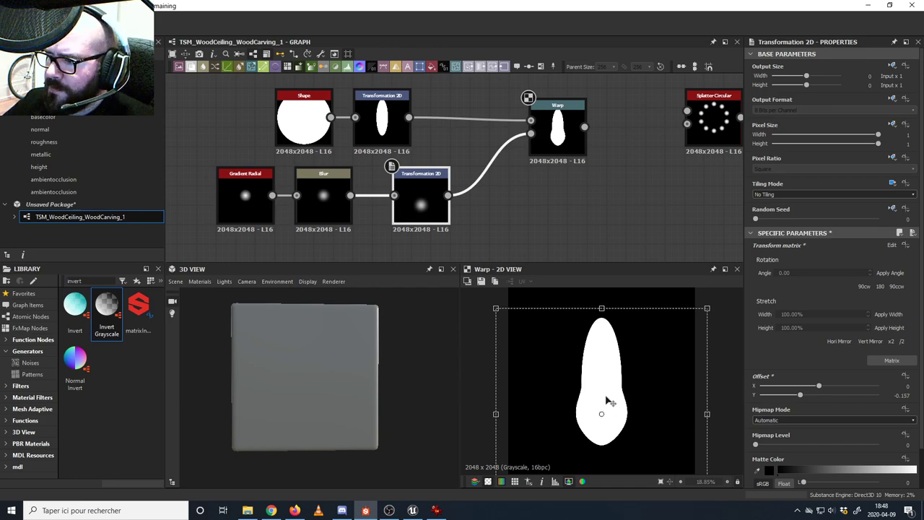
{"action": "left_click_drag", "start_coordinate": [602, 309], "coordinate": [603, 330]}
{"action": "scroll", "coordinate": [609, 367], "scroll_direction": "right", "scroll_amount": 4}
{"action": "key", "text": "f"}
{"action": "scroll", "coordinate": [616, 415], "scroll_direction": "up", "scroll_amount": 2}
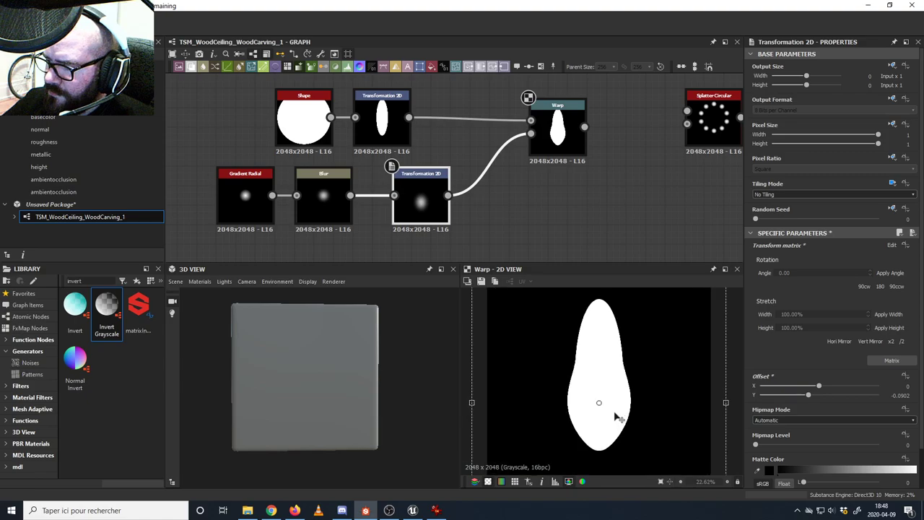
{"action": "scroll", "coordinate": [650, 408], "scroll_direction": "down", "scroll_amount": 1}
{"action": "mouse_move", "coordinate": [676, 396]}
{"action": "left_mouse_down"}
{"action": "mouse_move", "coordinate": [691, 396]}
{"action": "mouse_move", "coordinate": [660, 397]}
{"action": "mouse_move", "coordinate": [671, 399]}
{"action": "left_mouse_up"}
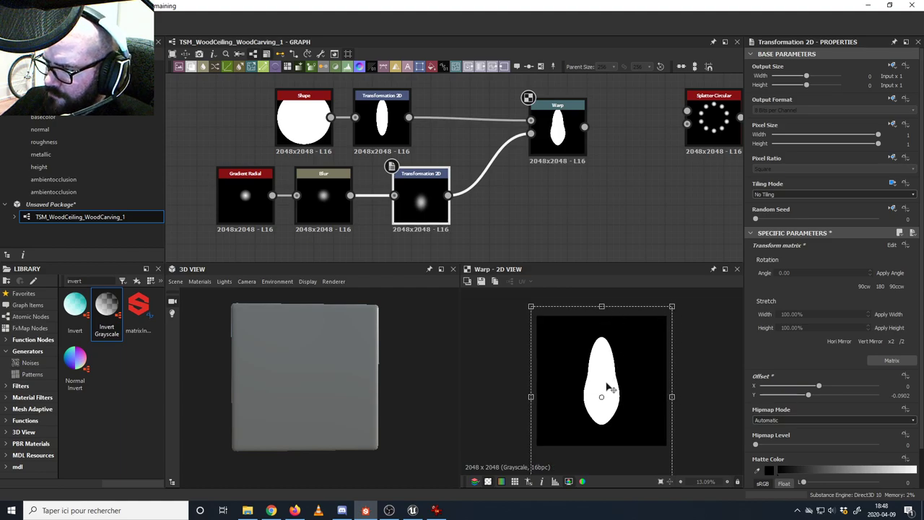
{"action": "scroll", "coordinate": [615, 403], "scroll_direction": "up", "scroll_amount": 2}
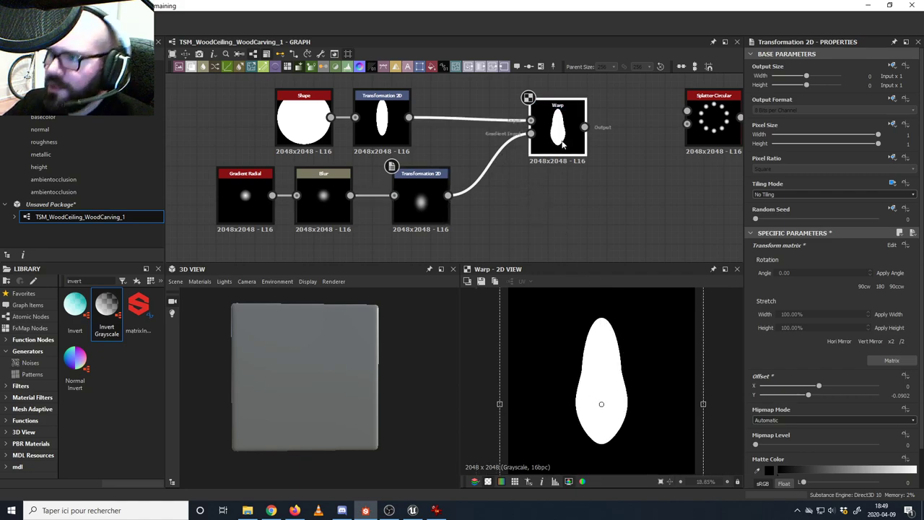
- Move the petal's whole node chain farther away from Splatter Circular to free up space in the graph
{"action": "left_click_drag", "start_coordinate": [556, 131], "coordinate": [537, 140]}
{"action": "scroll", "coordinate": [379, 166], "scroll_direction": "down", "scroll_amount": 2}
{"action": "left_click_drag", "start_coordinate": [240, 110], "coordinate": [492, 219]}
{"action": "left_click_drag", "start_coordinate": [486, 171], "coordinate": [363, 157]}
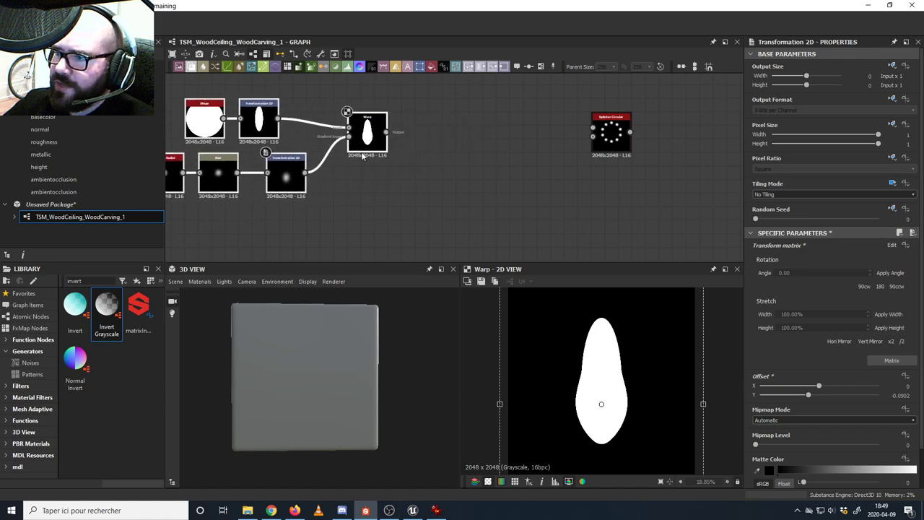
{"action": "left_click", "coordinate": [326, 83]}
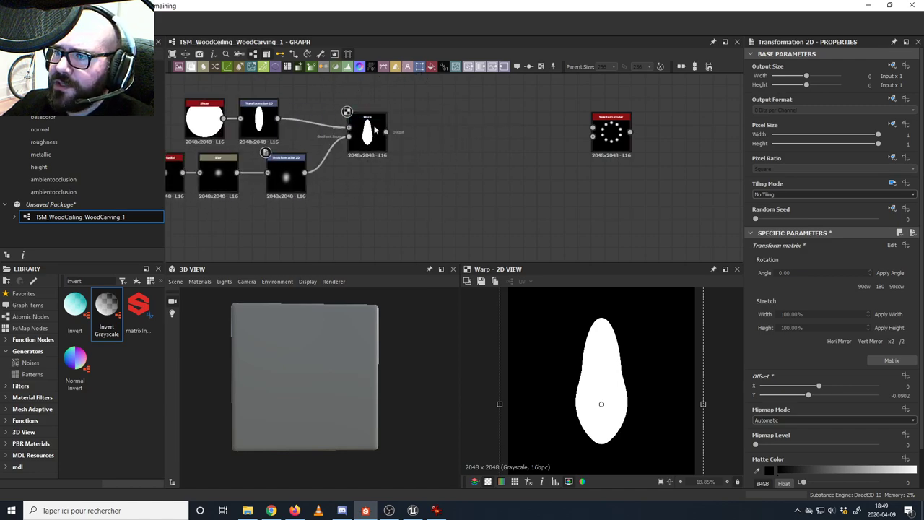
- Duplicate the gradient's Transformation 2D below the original, fed by the same Blur, and shift its gradient sideways to an X offset of about 0.10
{"action": "middle_click_drag", "start_coordinate": [339, 202], "coordinate": [435, 198]}
{"action": "left_click", "coordinate": [386, 172]}
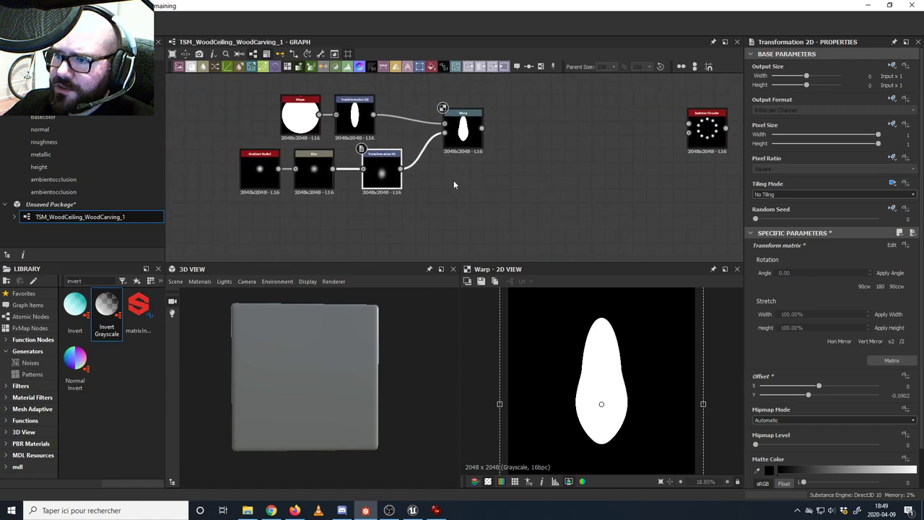
{"action": "key", "text": "ctrl+d"}
{"action": "left_click", "coordinate": [390, 234]}
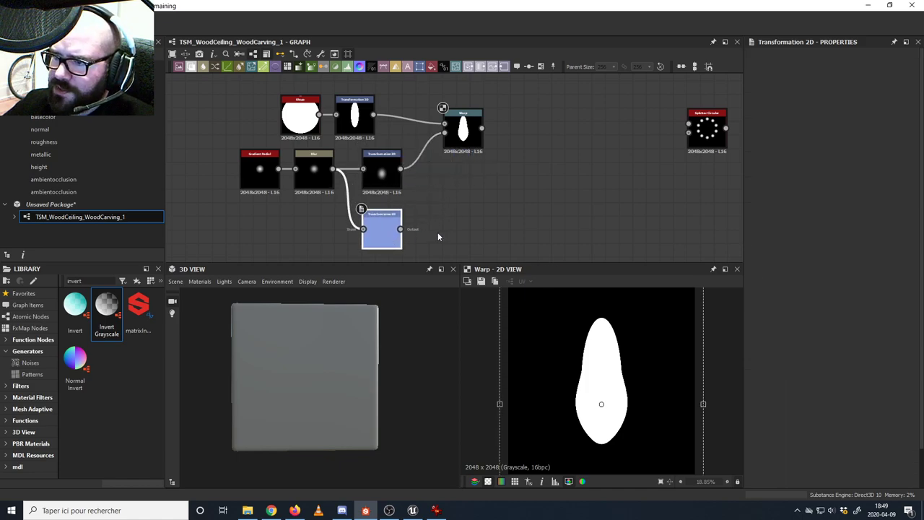
{"action": "left_click_drag", "start_coordinate": [630, 401], "coordinate": [609, 401]}
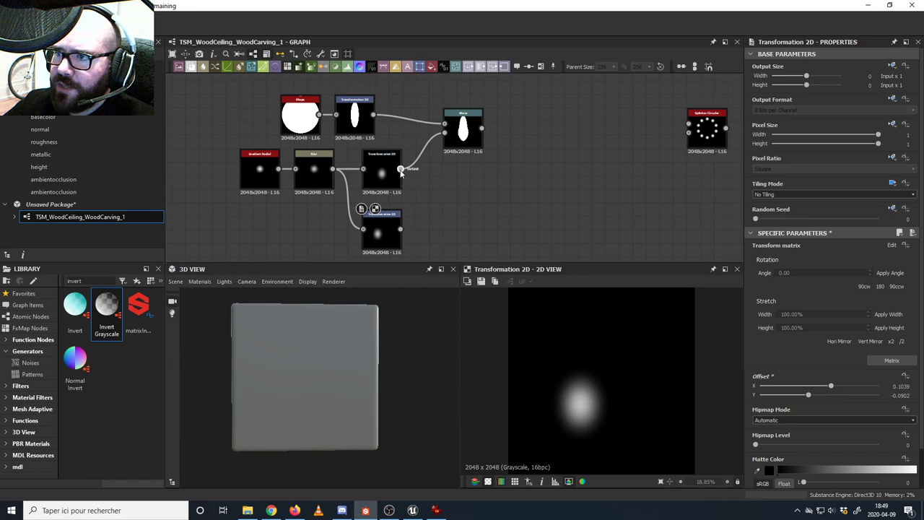
{"action": "left_click", "coordinate": [385, 232]}
{"action": "key", "text": "ctrl+c"}
{"action": "key", "text": "ctrl+v"}
{"action": "left_click_drag", "start_coordinate": [450, 176], "coordinate": [418, 231]}
{"action": "double_click", "coordinate": [439, 233]}
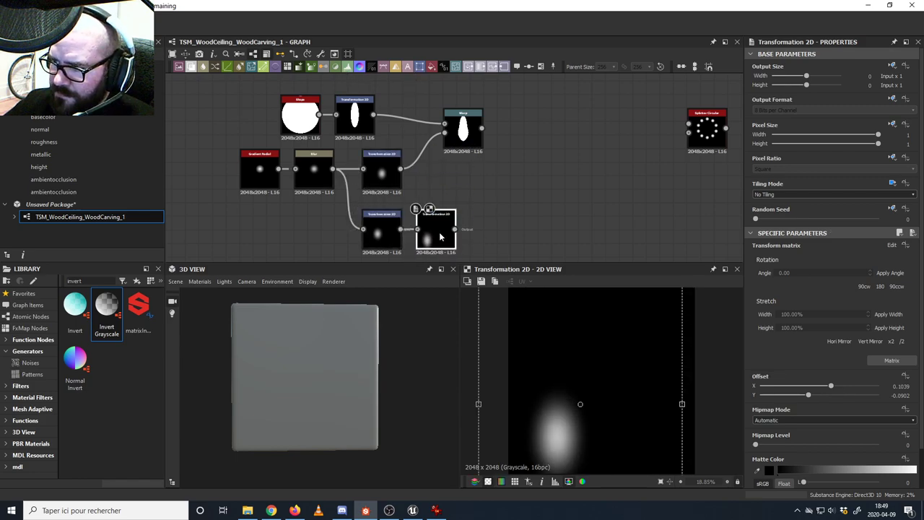
{"action": "key", "text": "Delete"}
- Duplicate the shifted Transformation 2D with its link to Blur, mirror it horizontally and place it below the first copy
{"action": "left_click", "coordinate": [375, 235]}
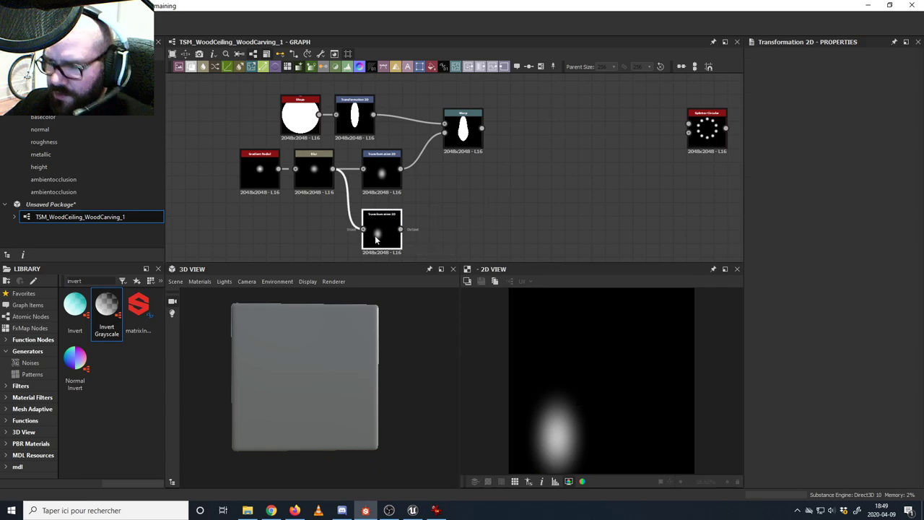
{"action": "key", "text": "ctrl+shift+d"}
{"action": "left_click", "coordinate": [445, 238]}
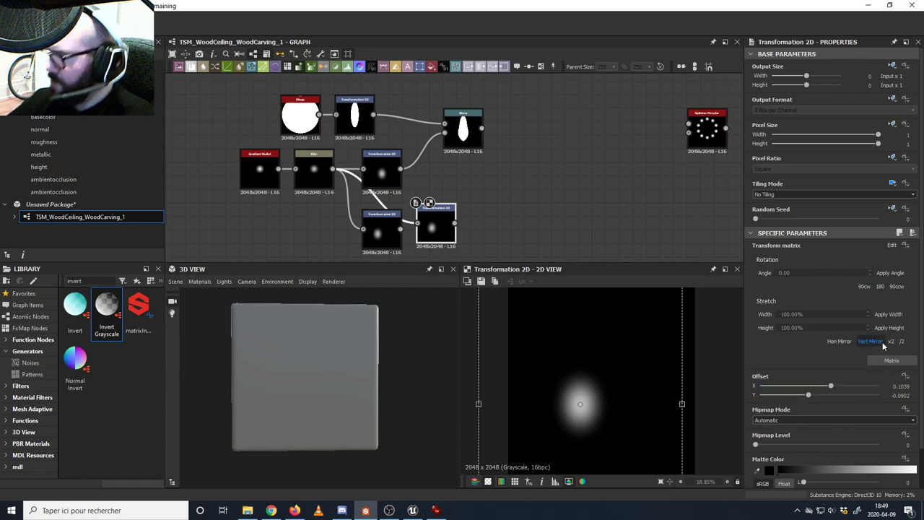
{"action": "left_click", "coordinate": [840, 341]}
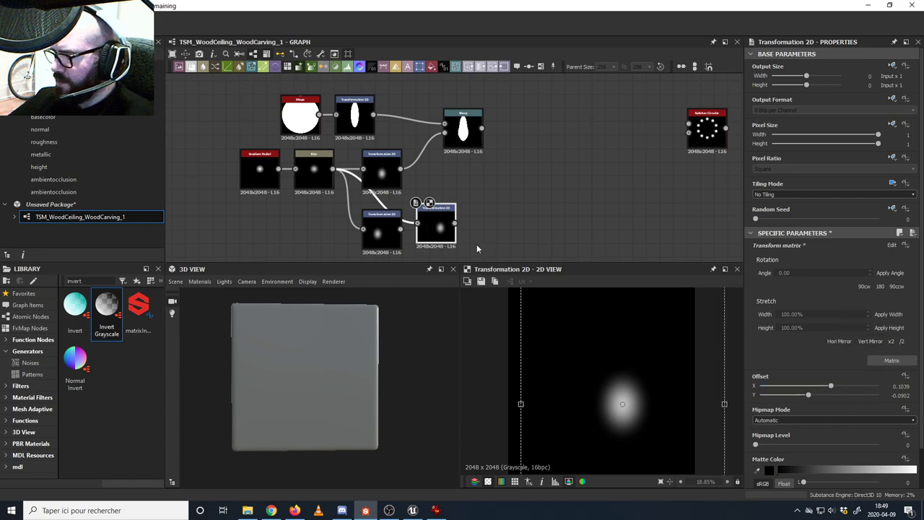
{"action": "left_click_drag", "start_coordinate": [438, 231], "coordinate": [384, 258]}
- Combine the two mirrored gradients in a new Blend node using the Add (Linear Dodge) blending mode
{"action": "middle_click_drag", "start_coordinate": [450, 213], "coordinate": [453, 190]}
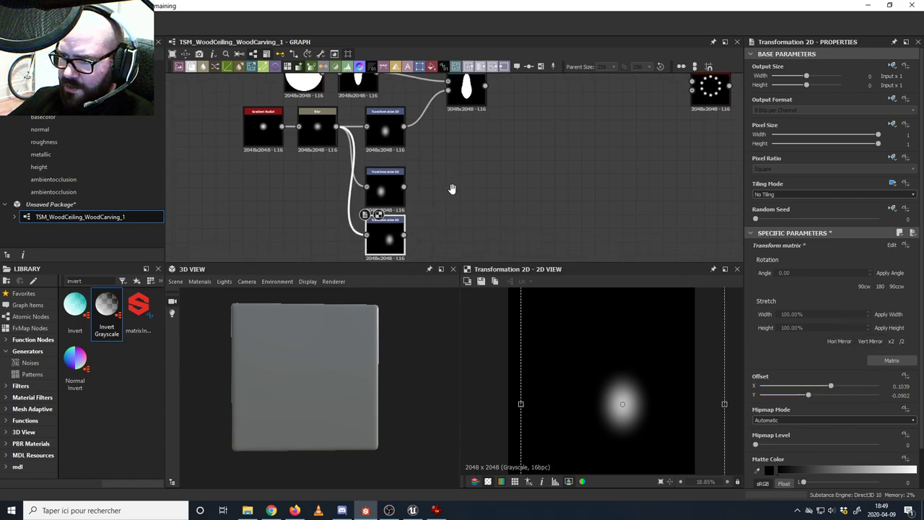
{"action": "left_click", "coordinate": [193, 70]}
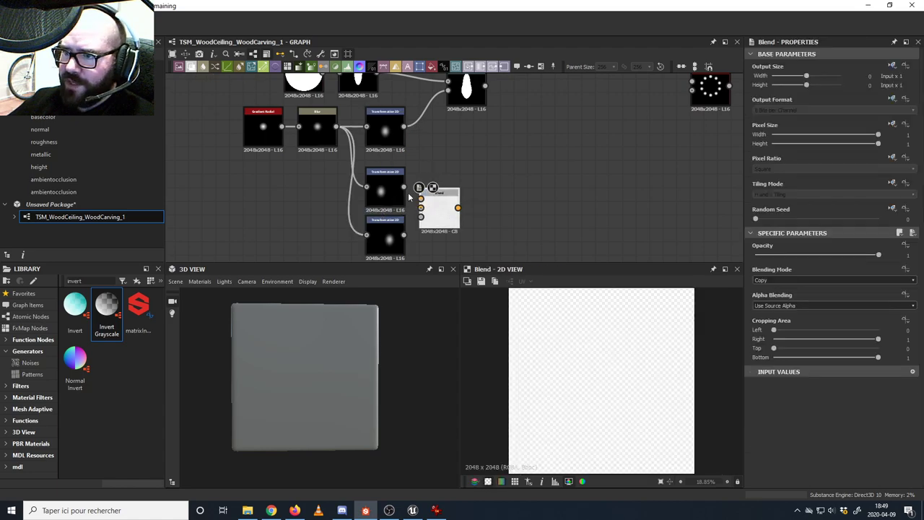
{"action": "left_click_drag", "start_coordinate": [403, 188], "coordinate": [421, 195]}
{"action": "left_click_drag", "start_coordinate": [405, 236], "coordinate": [422, 200]}
{"action": "key", "text": "ctrl+z"}
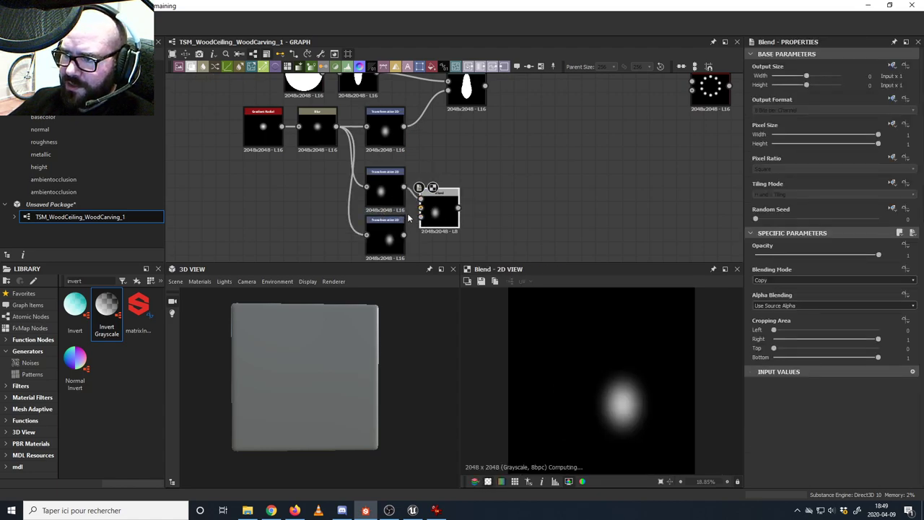
{"action": "left_click_drag", "start_coordinate": [404, 236], "coordinate": [424, 210]}
{"action": "left_click", "coordinate": [773, 281]}
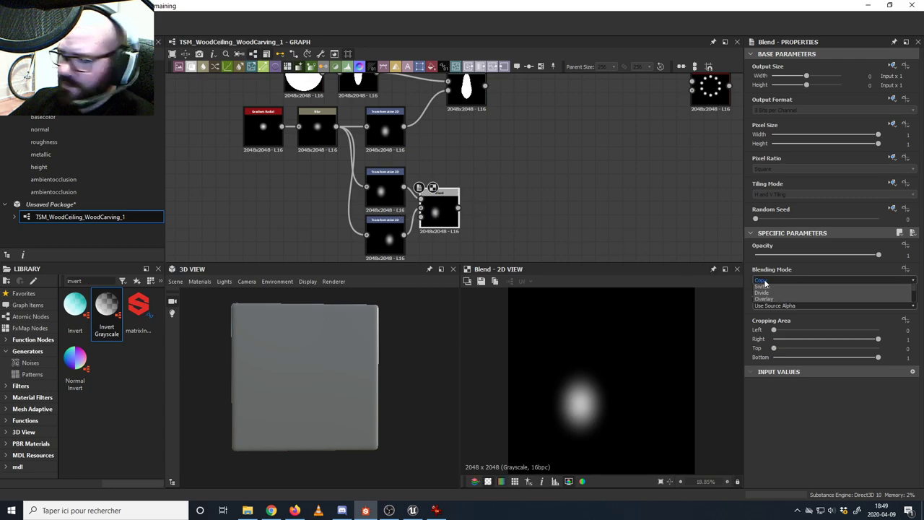
{"action": "left_click", "coordinate": [776, 296]}
{"action": "scroll", "coordinate": [617, 404], "scroll_direction": "up", "scroll_amount": 5}
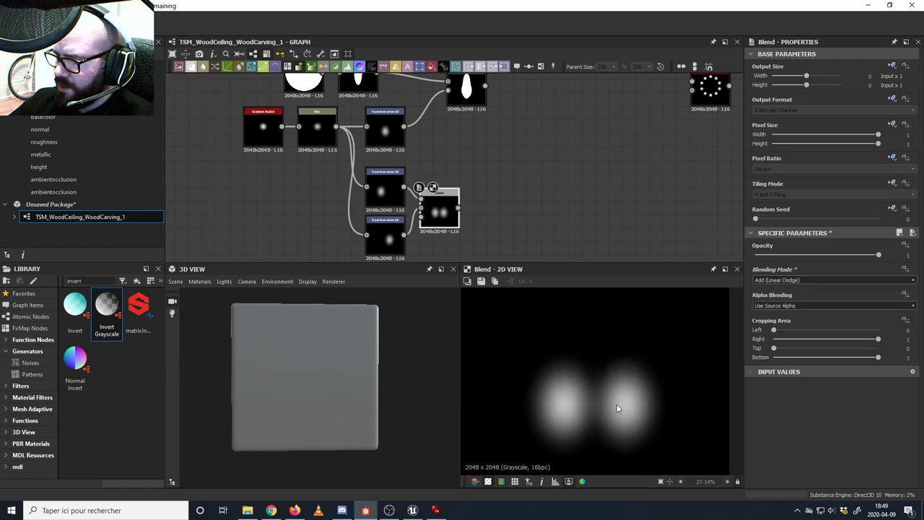
{"action": "key", "text": "f"}
- Add a second Warp node and feed it with the output of the first Warp
{"action": "middle_click_drag", "start_coordinate": [528, 170], "coordinate": [476, 198]}
{"action": "left_click", "coordinate": [418, 140]}
{"action": "left_click_drag", "start_coordinate": [418, 140], "coordinate": [419, 162]}
{"action": "mouse_move", "coordinate": [418, 170]}
{"action": "middle_mouse_down"}
{"action": "mouse_move", "coordinate": [464, 142]}
{"action": "mouse_move", "coordinate": [427, 157]}
{"action": "middle_mouse_up"}
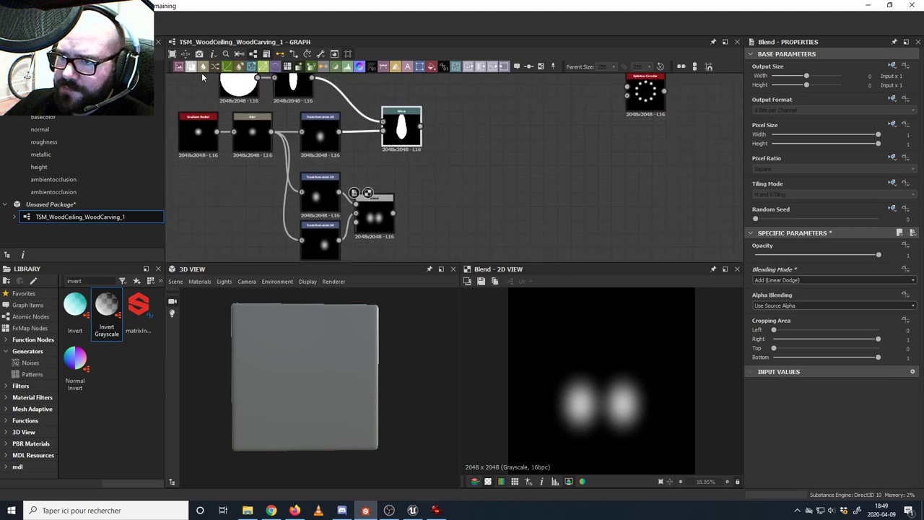
{"action": "left_click_drag", "start_coordinate": [431, 128], "coordinate": [193, 66]}
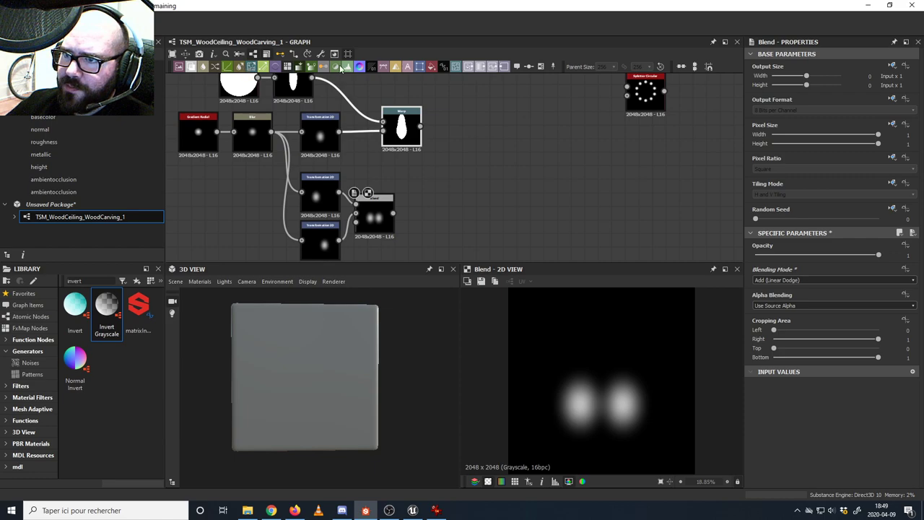
{"action": "left_click_drag", "start_coordinate": [454, 70], "coordinate": [489, 146]}
{"action": "left_click_drag", "start_coordinate": [420, 127], "coordinate": [483, 163]}
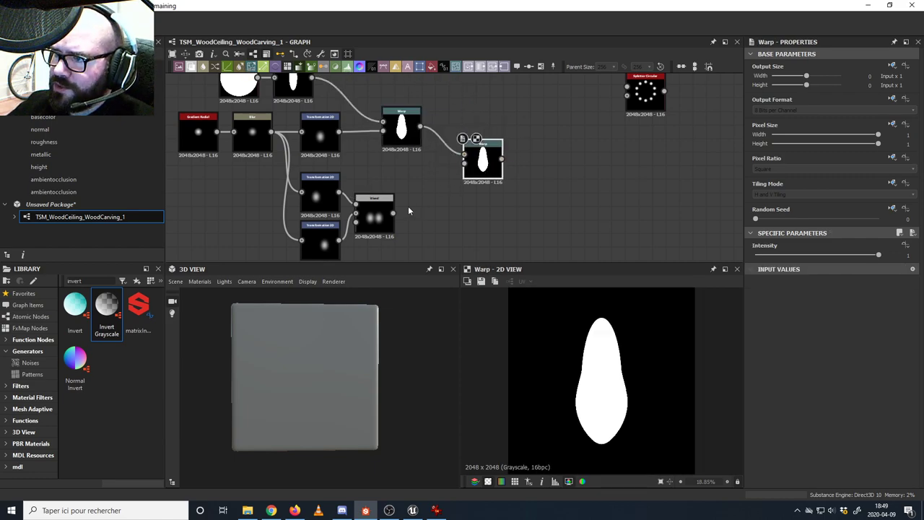
- Route the blended gradients through a new Transformation 2D into the second Warp, raising and flattening them to a Y offset of about 0.24
{"action": "left_click_drag", "start_coordinate": [393, 212], "coordinate": [454, 196]}
{"action": "left_click", "coordinate": [484, 160]}
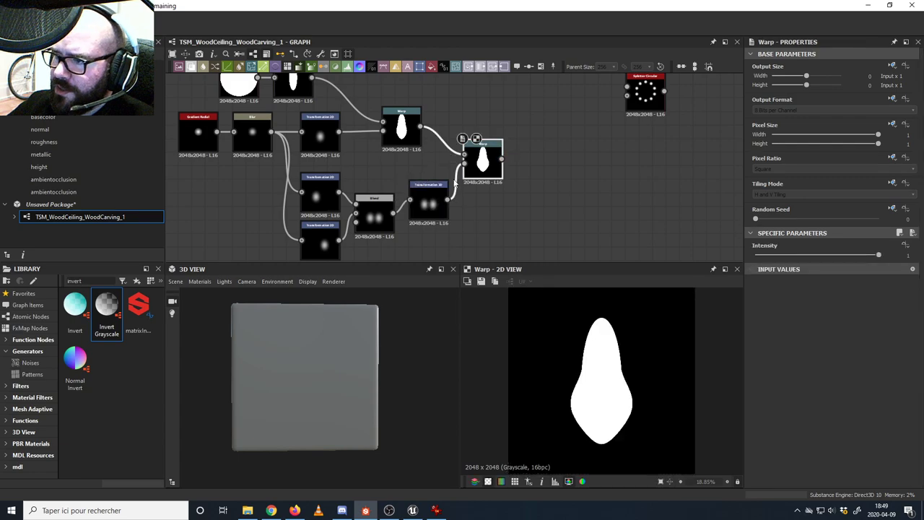
{"action": "left_click_drag", "start_coordinate": [613, 363], "coordinate": [615, 337]}
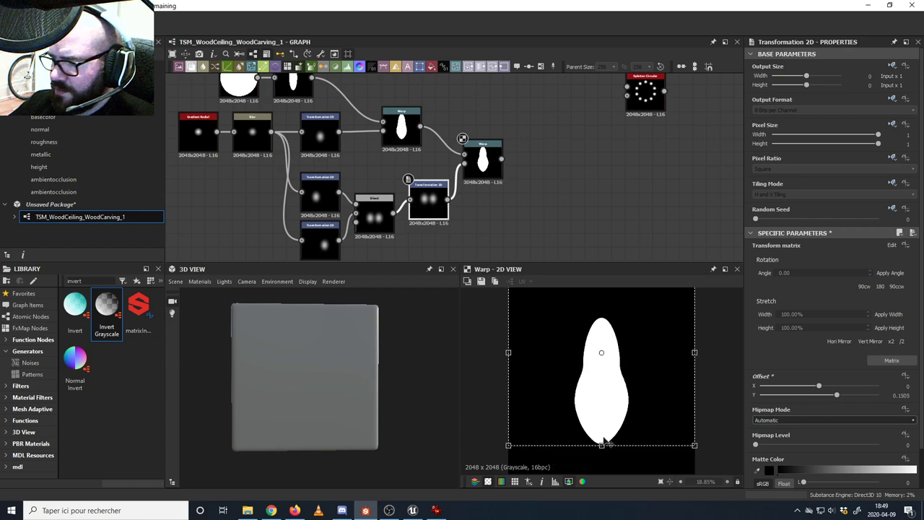
{"action": "left_click_drag", "start_coordinate": [602, 445], "coordinate": [602, 410]}
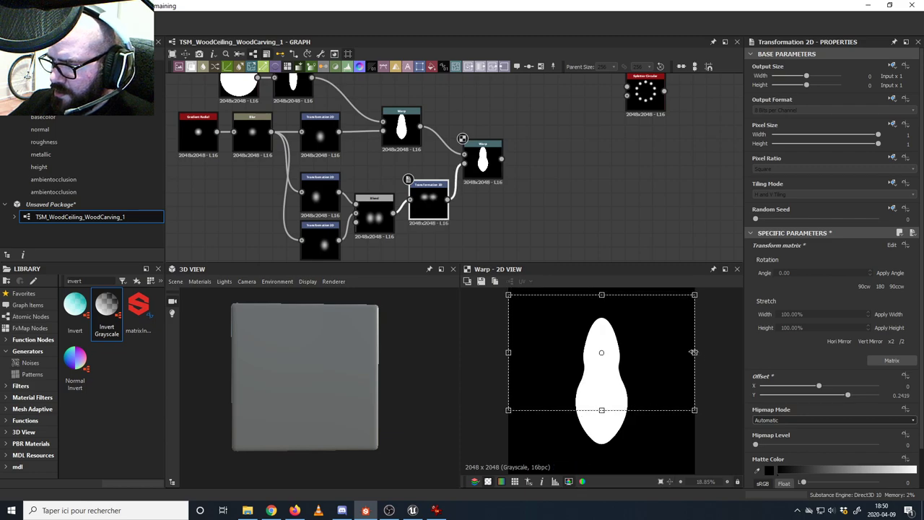
- Insert an Invert Grayscale node between the new Transformation 2D and the second Warp, and preview the warped petal
{"action": "middle_click_drag", "start_coordinate": [473, 215], "coordinate": [487, 209]}
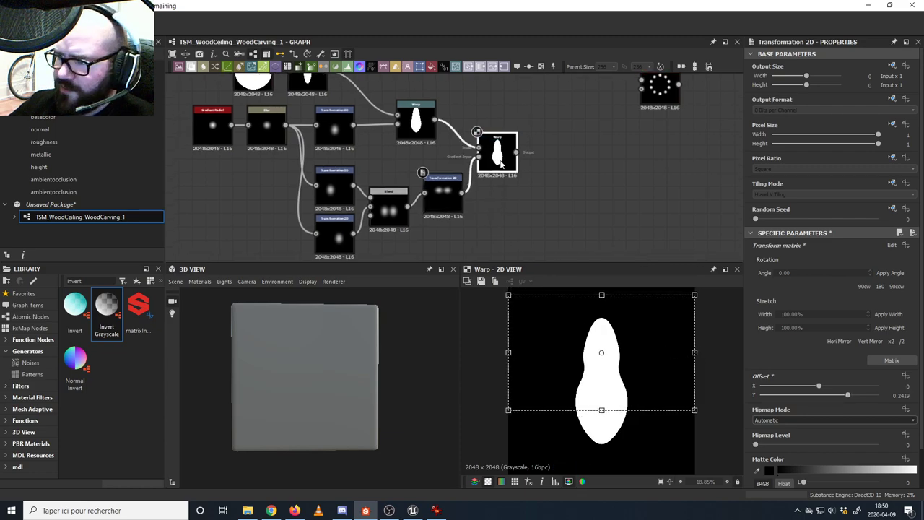
{"action": "left_click_drag", "start_coordinate": [498, 154], "coordinate": [553, 154]}
{"action": "left_click_drag", "start_coordinate": [109, 311], "coordinate": [533, 157]}
{"action": "double_click", "coordinate": [551, 155]}
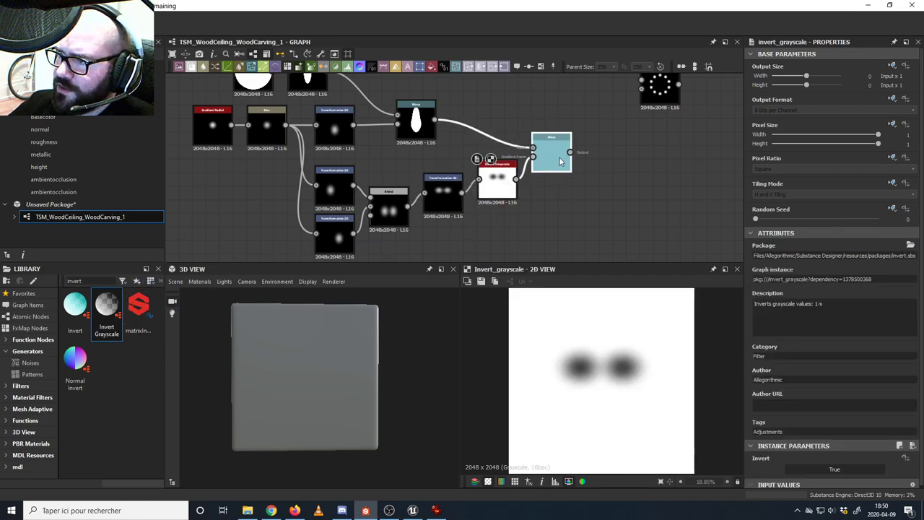
- Raise the gradient pair in its Transformation 2D to a Y offset of about 0.28 and inspect the petal's edge up close
{"action": "left_click", "coordinate": [442, 189]}
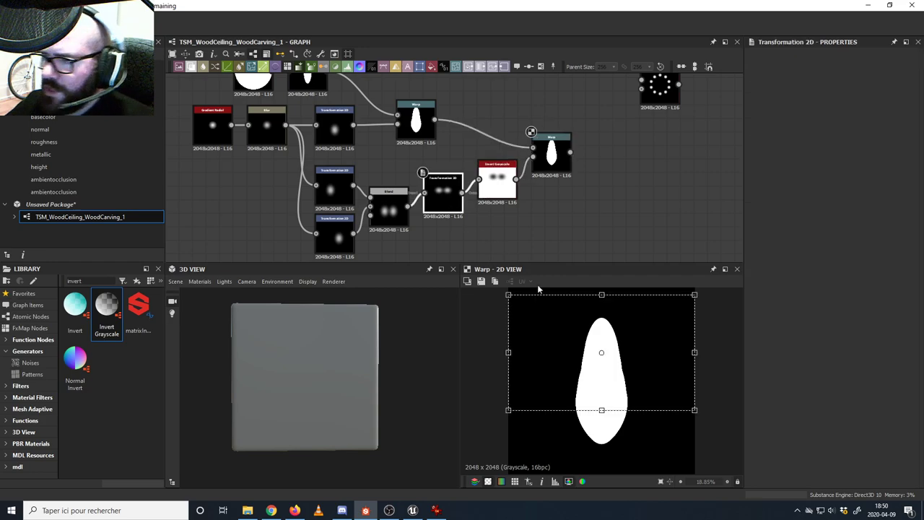
{"action": "left_click_drag", "start_coordinate": [695, 353], "coordinate": [638, 349]}
{"action": "scroll", "coordinate": [592, 376], "scroll_direction": "up", "scroll_amount": 5}
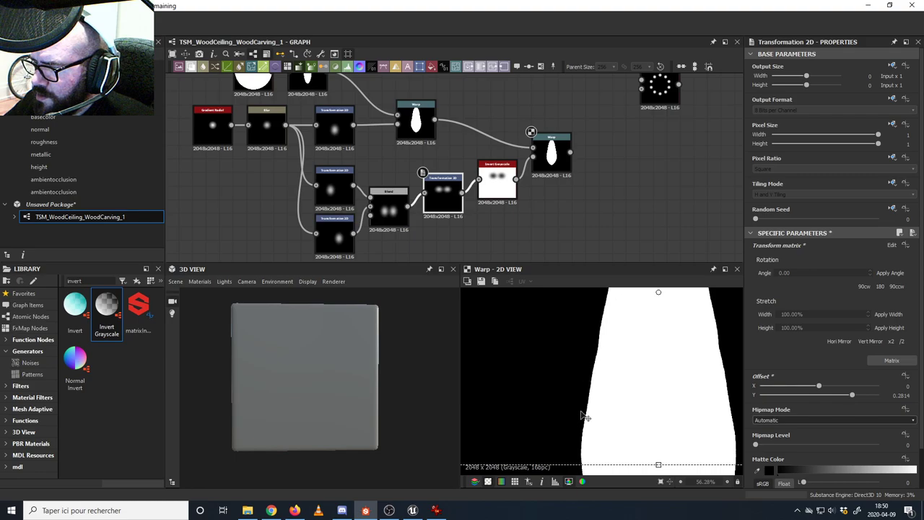
{"action": "scroll", "coordinate": [542, 219], "scroll_direction": "down", "scroll_amount": 3}
- Add a Blur node after the second Warp and inspect the softened petal
{"action": "middle_click_drag", "start_coordinate": [575, 201], "coordinate": [479, 183]}
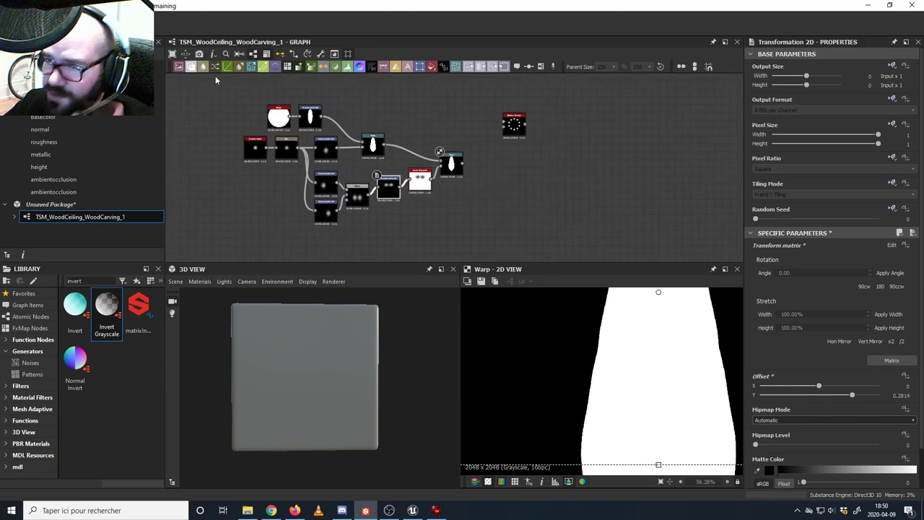
{"action": "left_click_drag", "start_coordinate": [244, 94], "coordinate": [499, 169]}
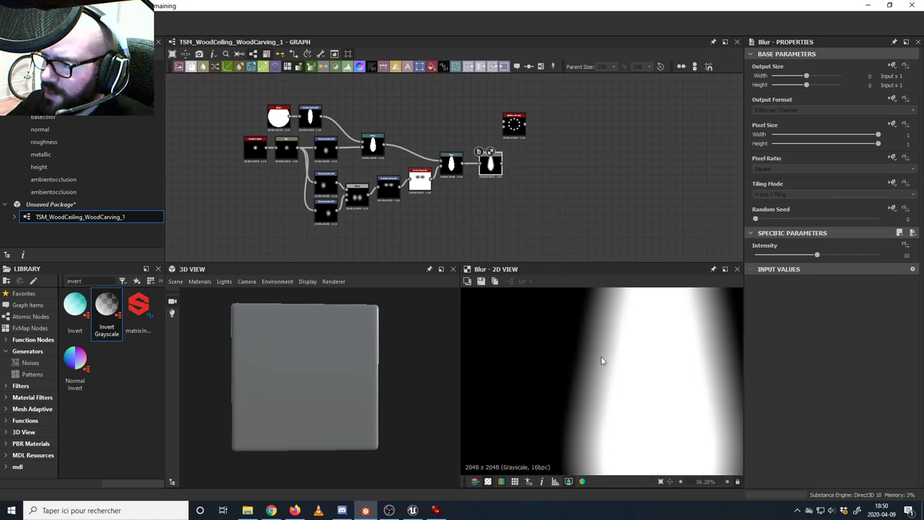
{"action": "scroll", "coordinate": [611, 383], "scroll_direction": "down", "scroll_amount": 5}
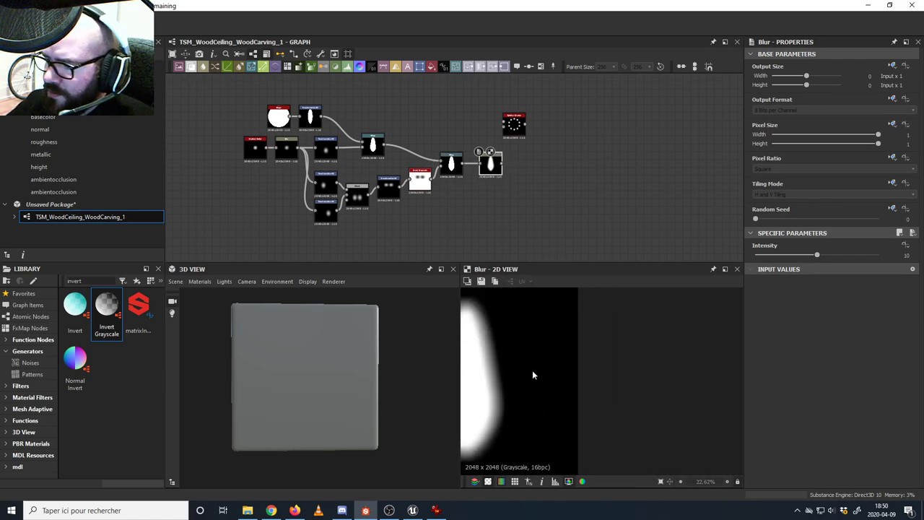
{"action": "scroll", "coordinate": [603, 393], "scroll_direction": "up", "scroll_amount": 4}
{"action": "scroll", "coordinate": [596, 350], "scroll_direction": "down", "scroll_amount": 1}
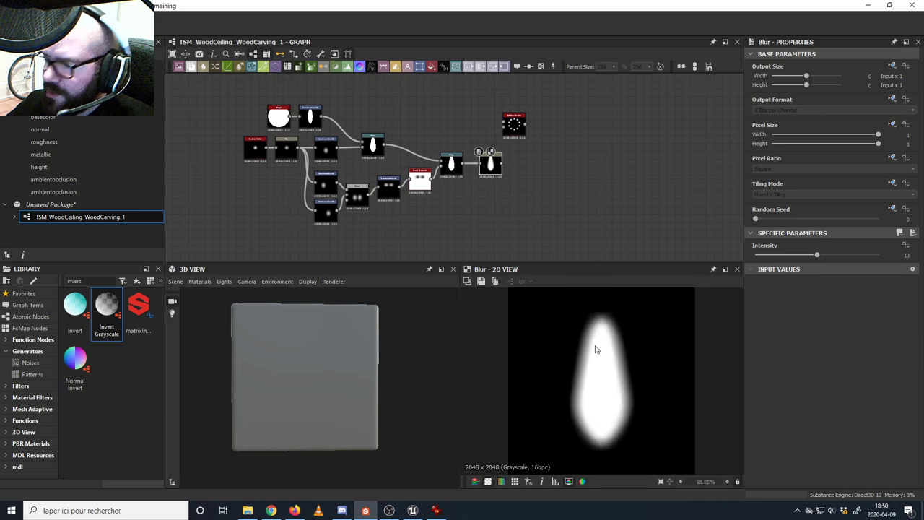
- Move Splatter Circular farther from the petal chain and add a Levels node after the final Blur
{"action": "left_click_drag", "start_coordinate": [515, 121], "coordinate": [581, 98]}
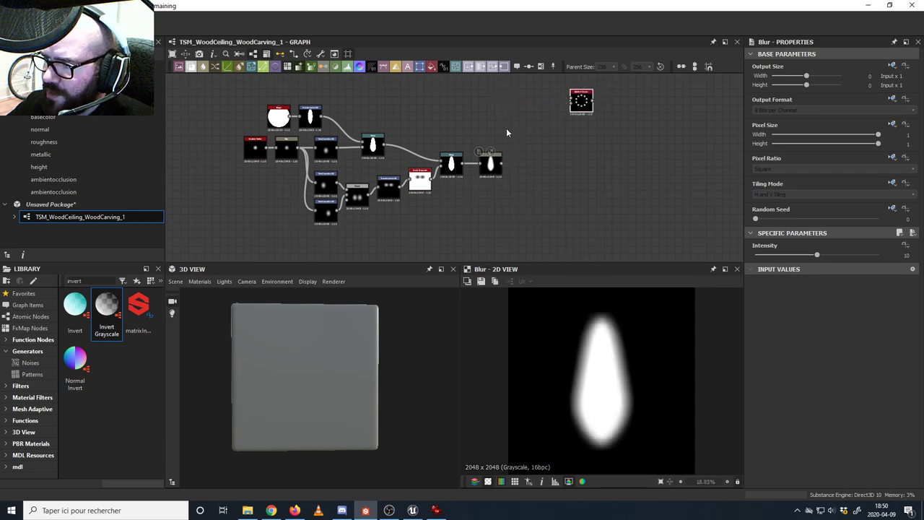
{"action": "left_click_drag", "start_coordinate": [496, 168], "coordinate": [488, 168]}
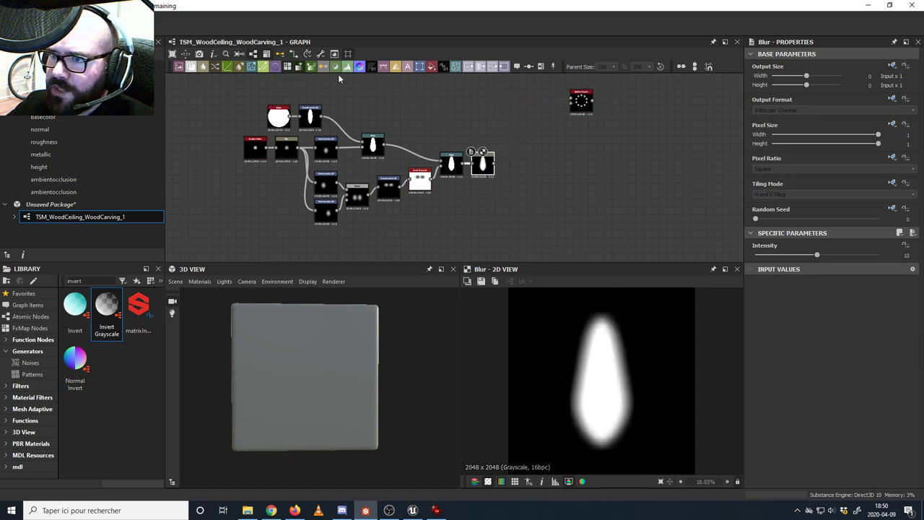
{"action": "left_click_drag", "start_coordinate": [345, 68], "coordinate": [496, 159]}
{"action": "scroll", "coordinate": [510, 167], "scroll_direction": "up", "scroll_amount": 4}
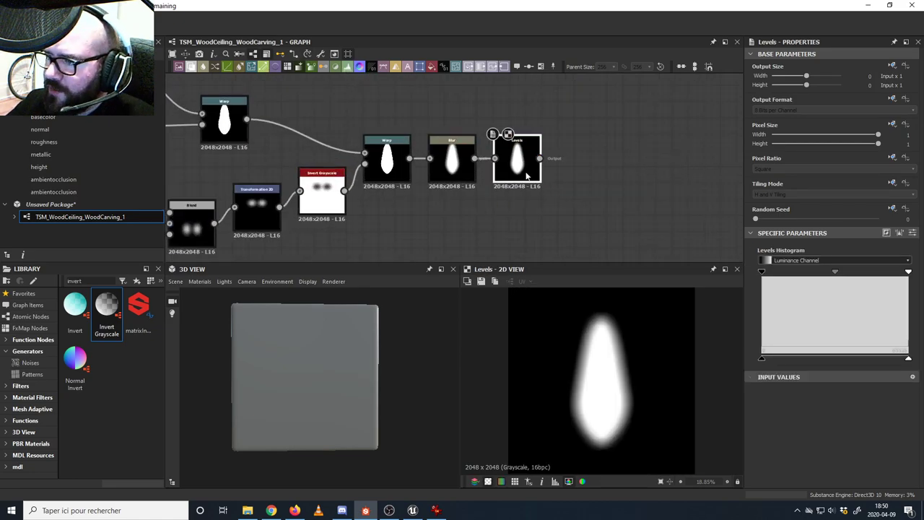
- Lower the white input point of the last Levels node close to black to sharpen the petal, and inspect its edge up close
{"action": "mouse_move", "coordinate": [908, 362]}
{"action": "left_mouse_down"}
{"action": "mouse_move", "coordinate": [894, 358]}
{"action": "mouse_move", "coordinate": [914, 358]}
{"action": "left_mouse_up"}
{"action": "left_click_drag", "start_coordinate": [909, 274], "coordinate": [769, 282]}
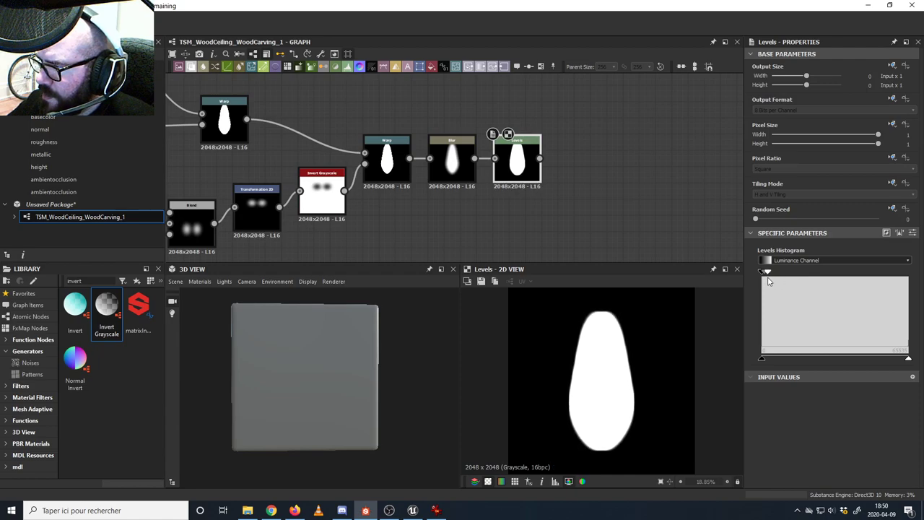
{"action": "scroll", "coordinate": [581, 374], "scroll_direction": "up", "scroll_amount": 4}
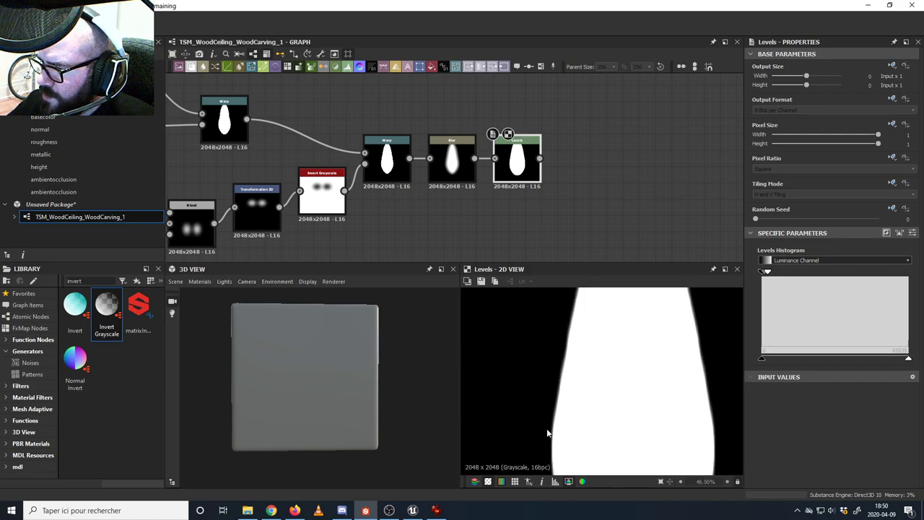
{"action": "scroll", "coordinate": [547, 433], "scroll_direction": "down", "scroll_amount": 5}
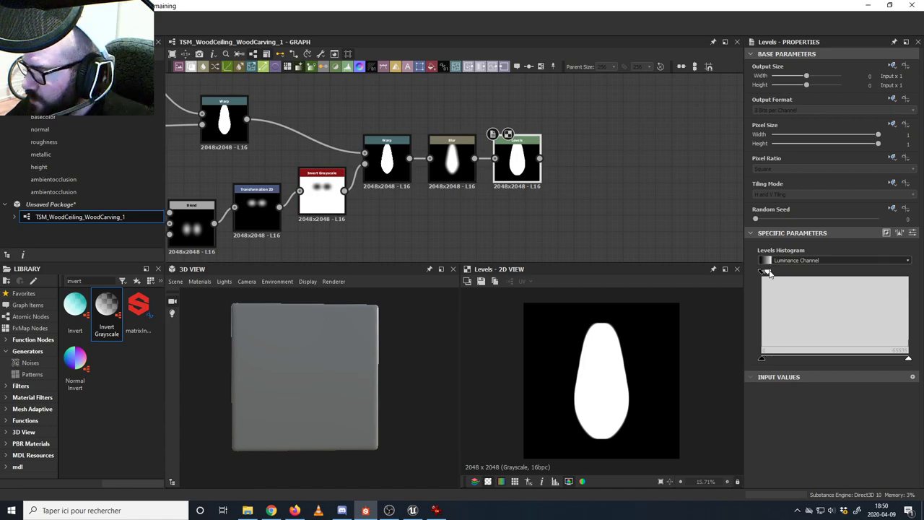
{"action": "scroll", "coordinate": [593, 364], "scroll_direction": "up", "scroll_amount": 2}
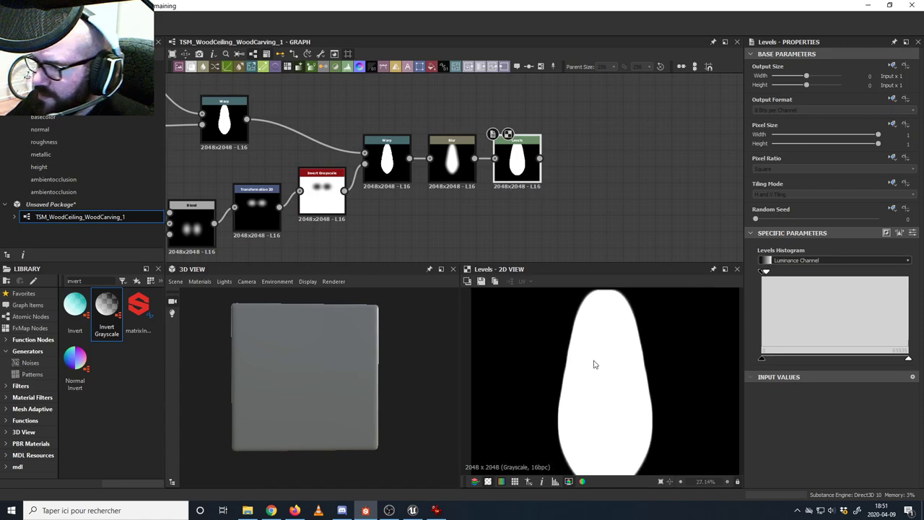
{"action": "scroll", "coordinate": [646, 401], "scroll_direction": "down", "scroll_amount": 1}
{"action": "scroll", "coordinate": [577, 328], "scroll_direction": "down", "scroll_amount": 1}
- Select the petal node chain and move it as a group away from Splatter Circular
{"action": "middle_click_drag", "start_coordinate": [520, 170], "coordinate": [433, 144]}
{"action": "scroll", "coordinate": [433, 144], "scroll_direction": "down", "scroll_amount": 1}
{"action": "scroll", "coordinate": [506, 212], "scroll_direction": "down", "scroll_amount": 3}
{"action": "middle_click_drag", "start_coordinate": [353, 169], "coordinate": [484, 171]}
{"action": "left_click_drag", "start_coordinate": [279, 102], "coordinate": [538, 192]}
{"action": "left_click_drag", "start_coordinate": [533, 149], "coordinate": [499, 101]}
{"action": "middle_click_drag", "start_coordinate": [513, 148], "coordinate": [499, 208]}
{"action": "left_click", "coordinate": [499, 208]}
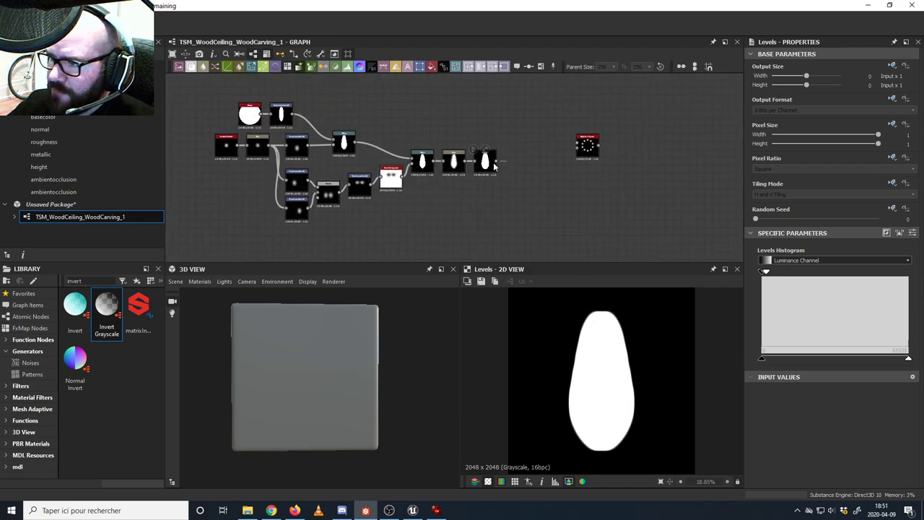
{"action": "left_click_drag", "start_coordinate": [496, 161], "coordinate": [554, 201]}
{"action": "middle_click_drag", "start_coordinate": [524, 197], "coordinate": [496, 210]}
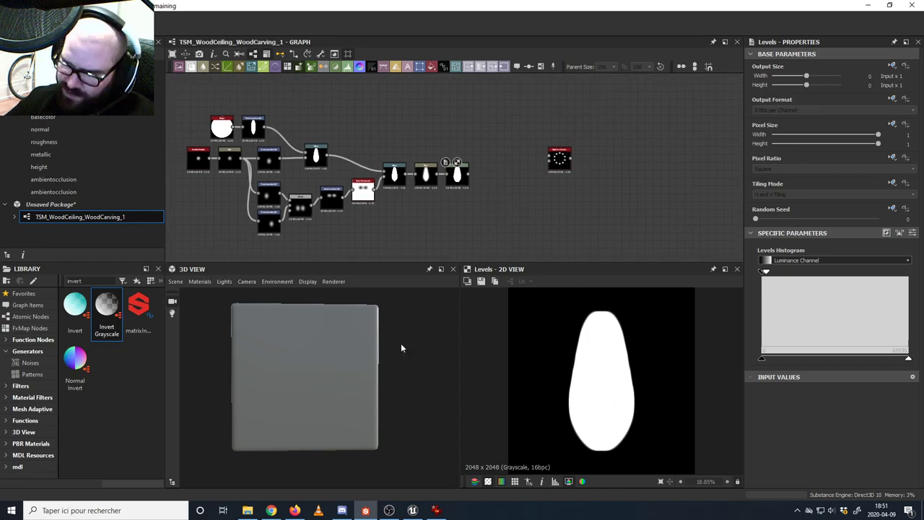
- Examine the carved flower petals in the reference image Wood_Ceiling_1.jpg in IrfanView, and return to the graph
{"action": "left_click", "coordinate": [436, 510]}
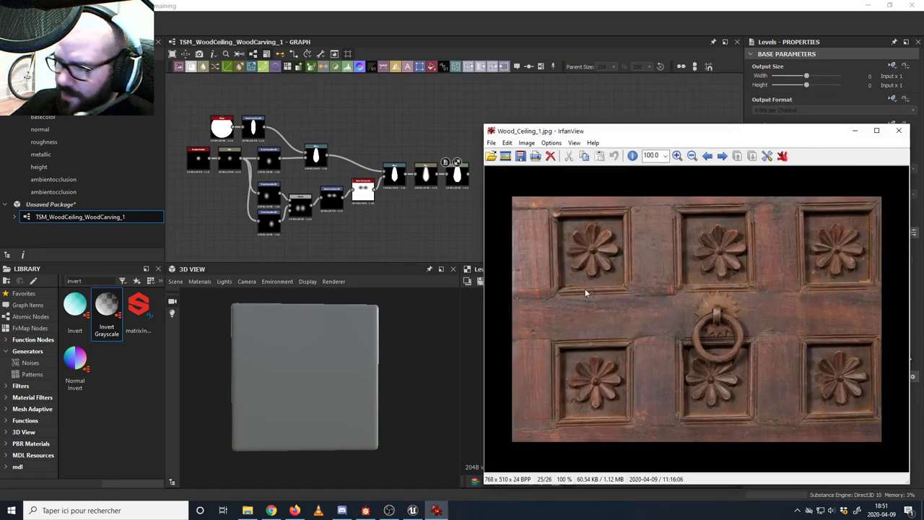
{"action": "left_click", "coordinate": [855, 131]}
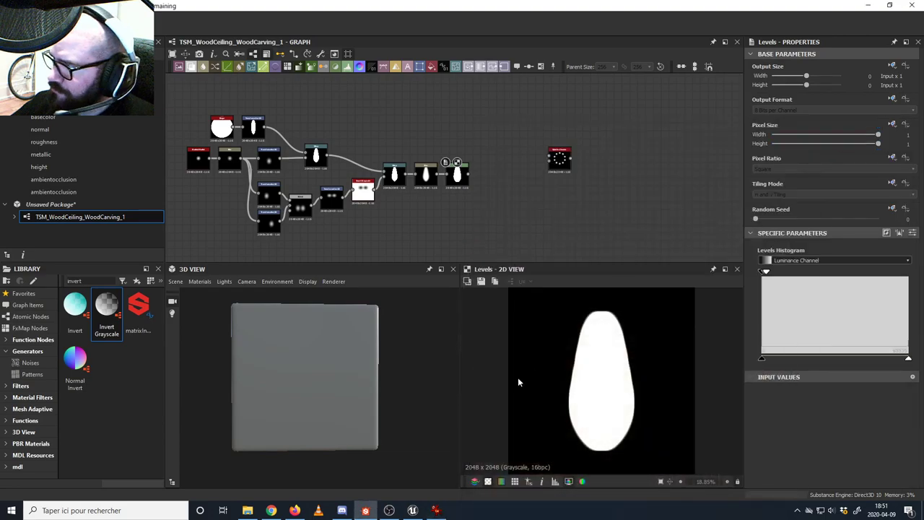
{"action": "left_click", "coordinate": [436, 510]}
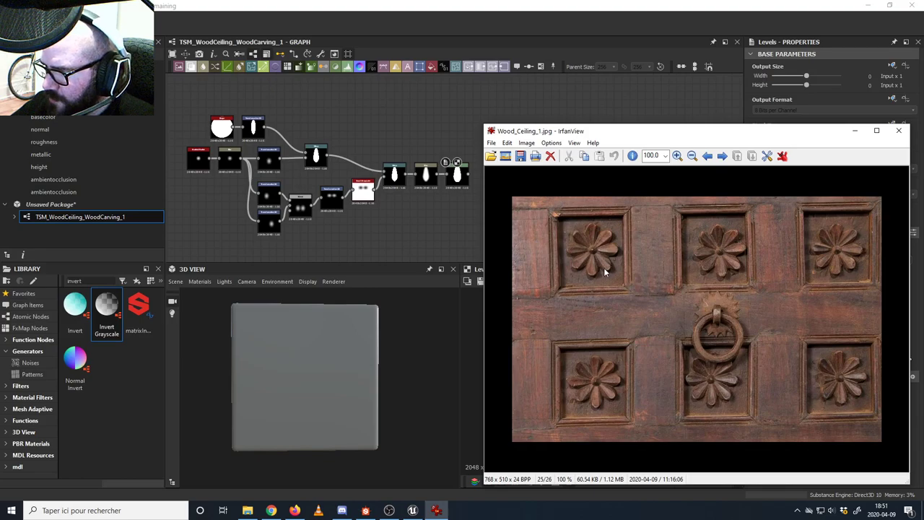
{"action": "left_click", "coordinate": [856, 131]}
- Add a Transformation 2D node fed by the final Levels node and place it below and beyond that node
{"action": "middle_click_drag", "start_coordinate": [487, 204], "coordinate": [443, 199]}
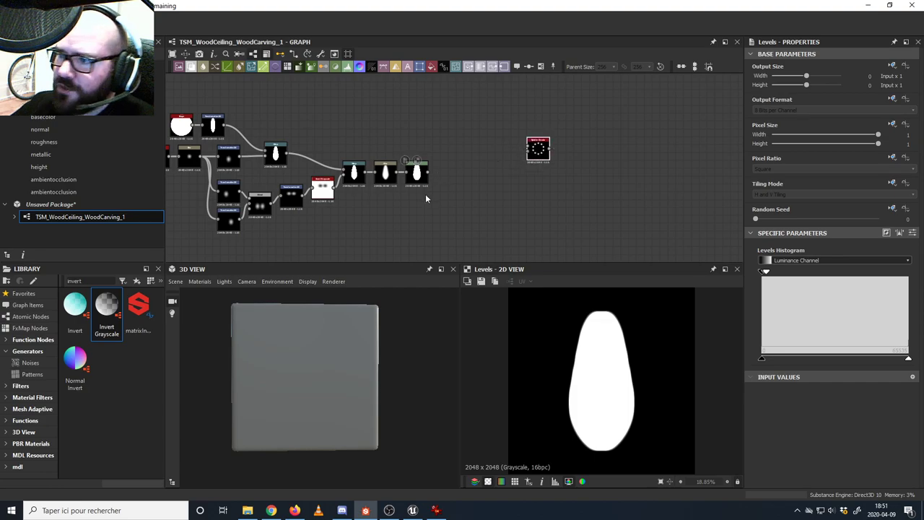
{"action": "scroll", "coordinate": [433, 202], "scroll_direction": "up", "scroll_amount": 2}
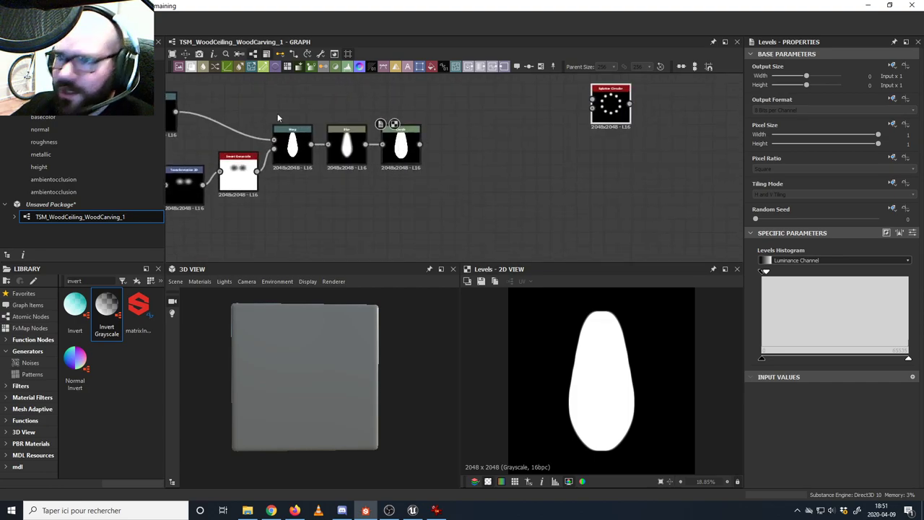
{"action": "left_click_drag", "start_coordinate": [436, 161], "coordinate": [437, 162]}
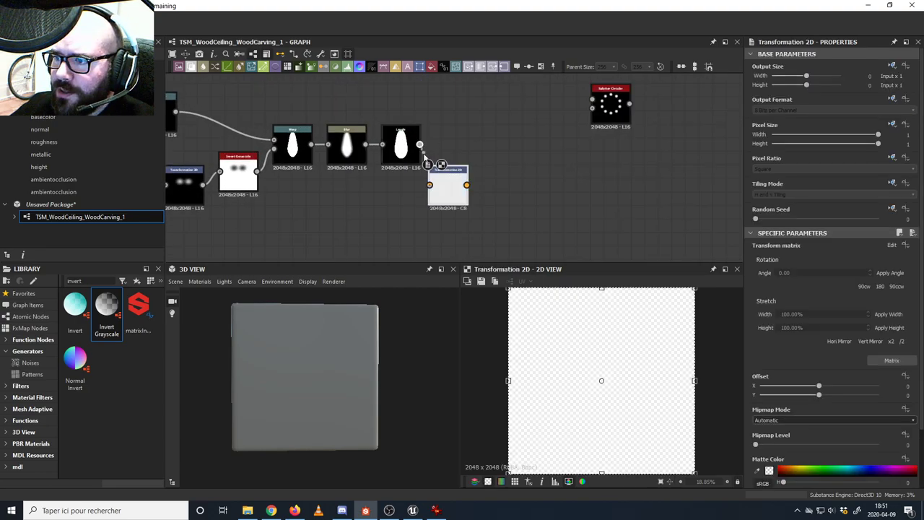
{"action": "left_click_drag", "start_coordinate": [447, 194], "coordinate": [460, 207]}
{"action": "middle_click_drag", "start_coordinate": [491, 163], "coordinate": [479, 169]}
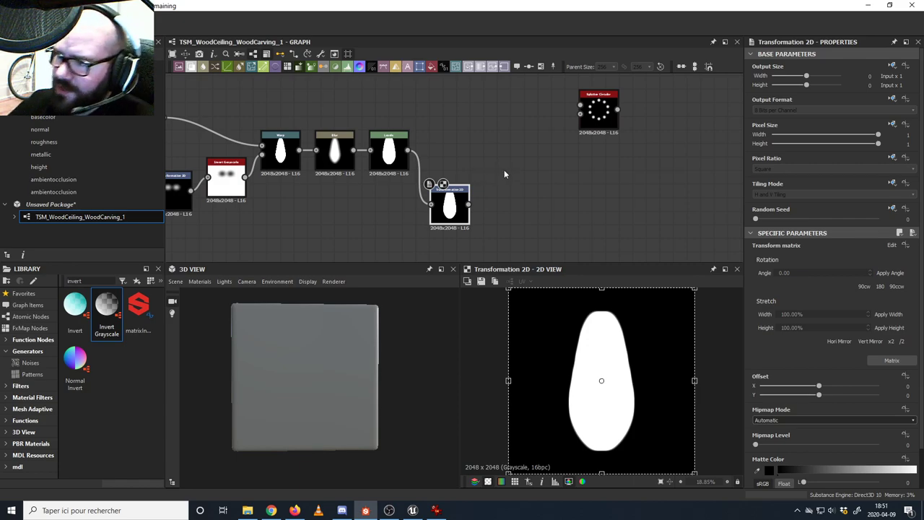
{"action": "left_click_drag", "start_coordinate": [458, 208], "coordinate": [473, 194]}
- Connect the Transformation 2D output to the Normal node and inspect the petal's relief in the 3D view
{"action": "scroll", "coordinate": [509, 210], "scroll_direction": "down", "scroll_amount": 4}
{"action": "middle_click_drag", "start_coordinate": [577, 212], "coordinate": [464, 158]}
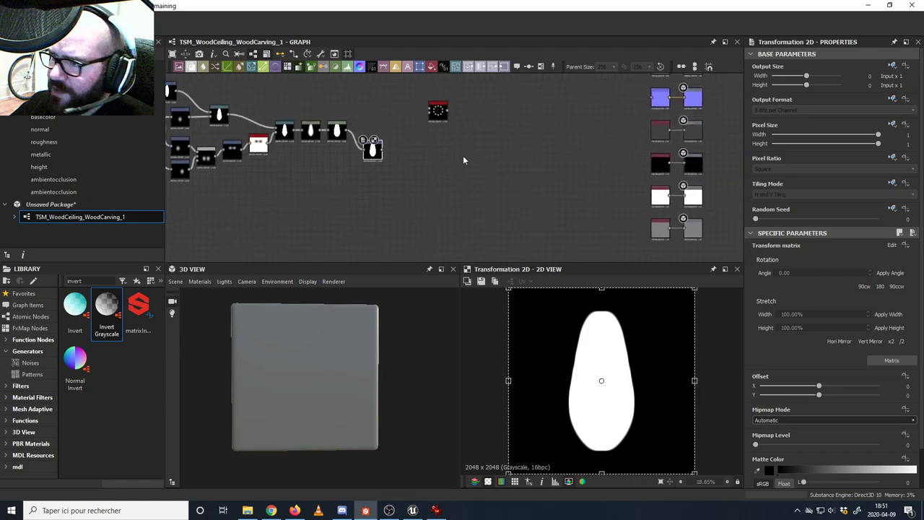
{"action": "scroll", "coordinate": [464, 157], "scroll_direction": "down", "scroll_amount": 1}
{"action": "middle_click_drag", "start_coordinate": [515, 171], "coordinate": [492, 217]}
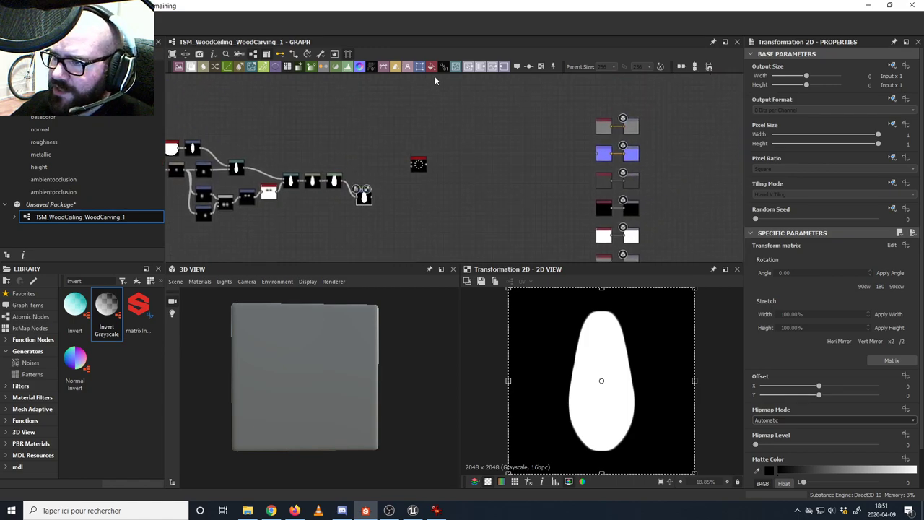
{"action": "left_click_drag", "start_coordinate": [374, 196], "coordinate": [598, 153]}
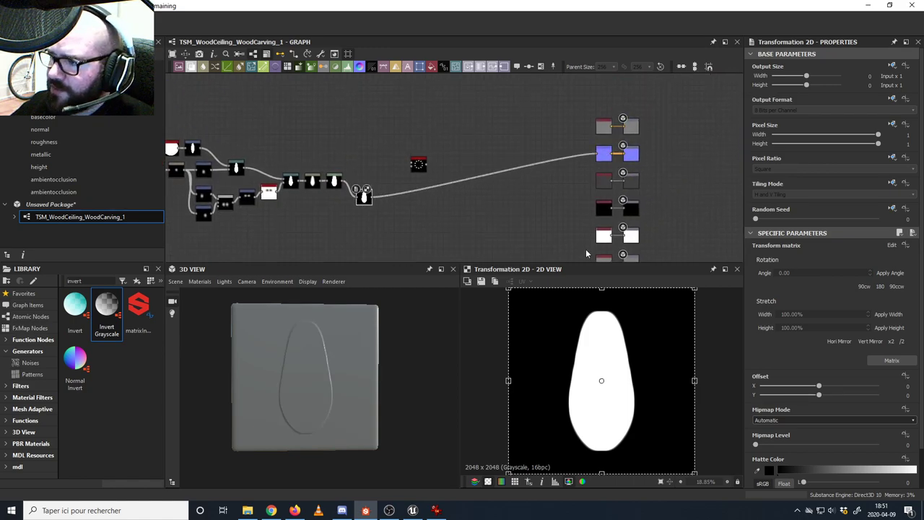
{"action": "scroll", "coordinate": [323, 350], "scroll_direction": "up", "scroll_amount": 2}
{"action": "left_click_drag", "start_coordinate": [323, 351], "coordinate": [302, 317]}
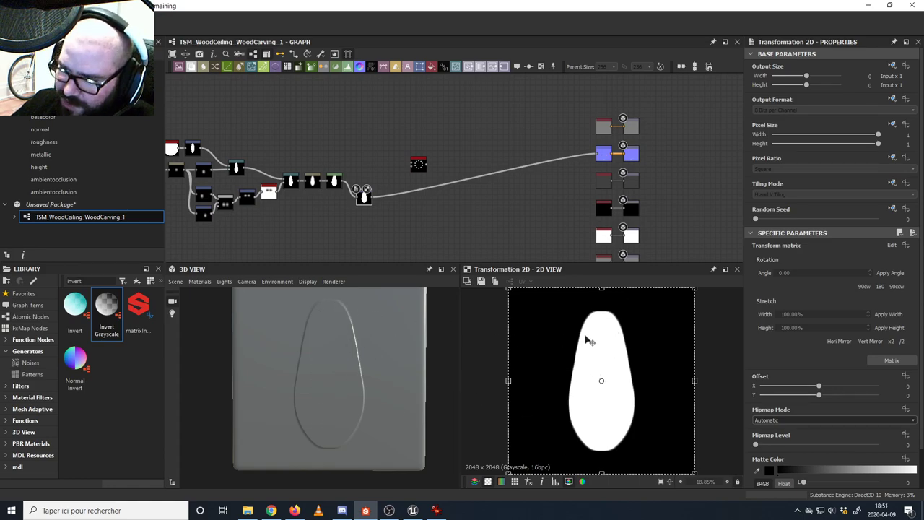
{"action": "middle_click_drag", "start_coordinate": [355, 213], "coordinate": [377, 209]}
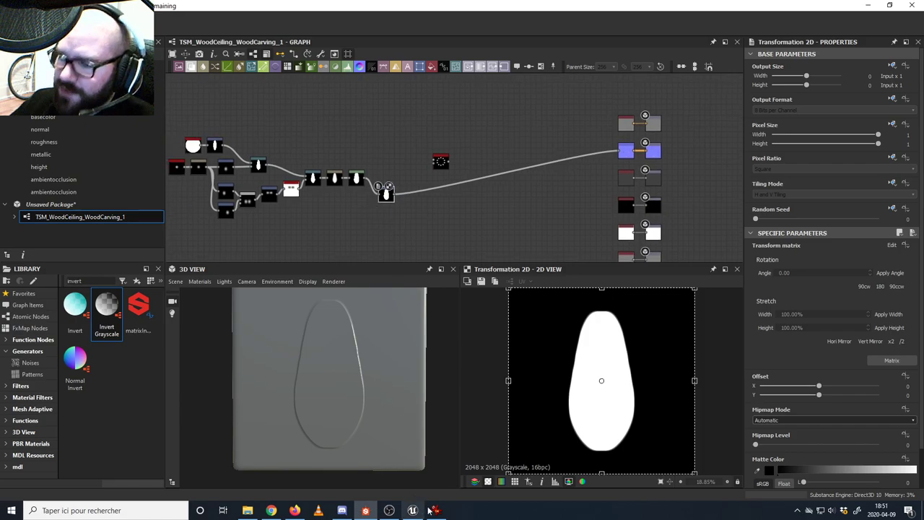
- Check the petals in the Wood_Ceiling_1.jpg reference again and move the Transformation 2D node lower, clear of the main petal chain
{"action": "left_click", "coordinate": [436, 511]}
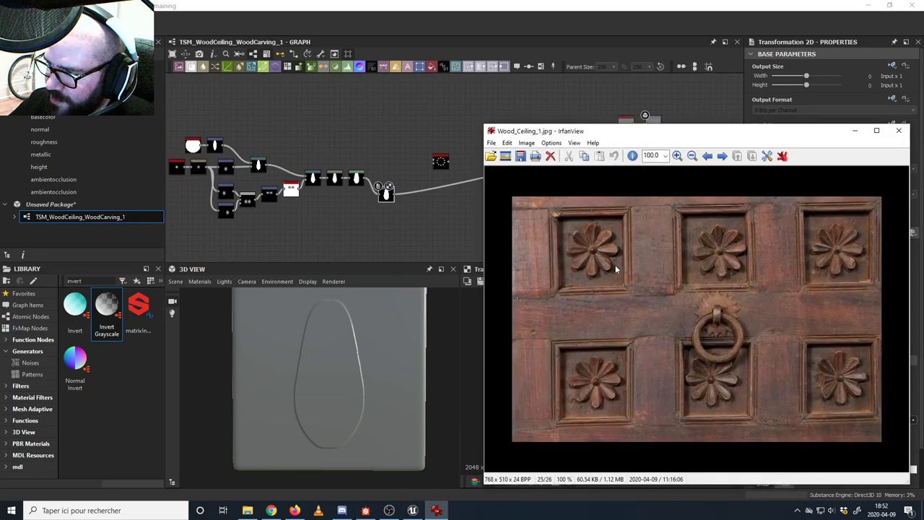
{"action": "left_click", "coordinate": [855, 130]}
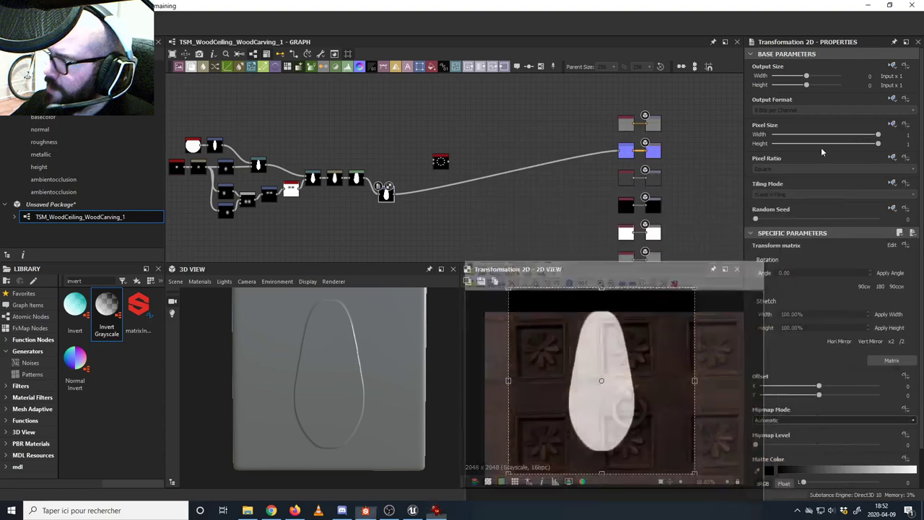
{"action": "scroll", "coordinate": [390, 201], "scroll_direction": "up", "scroll_amount": 3}
{"action": "scroll", "coordinate": [389, 199], "scroll_direction": "up", "scroll_amount": 3}
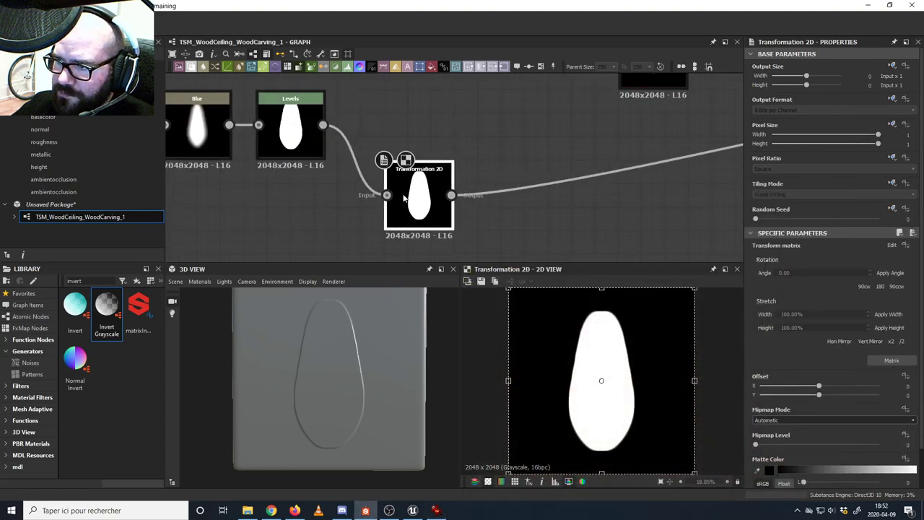
{"action": "scroll", "coordinate": [400, 212], "scroll_direction": "down", "scroll_amount": 3}
{"action": "mouse_move", "coordinate": [402, 220]}
{"action": "middle_mouse_down"}
{"action": "mouse_move", "coordinate": [455, 198]}
{"action": "mouse_move", "coordinate": [413, 231]}
{"action": "middle_mouse_up"}
{"action": "left_click_drag", "start_coordinate": [376, 215], "coordinate": [362, 242]}
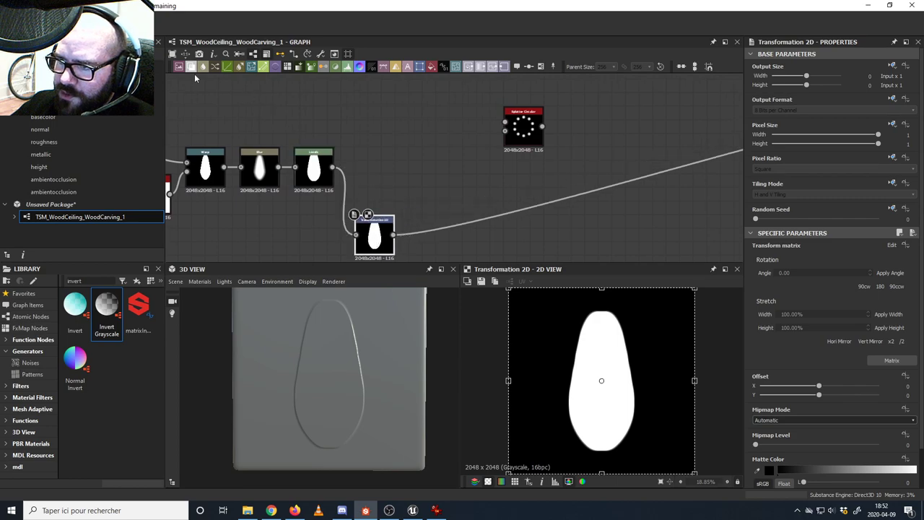
- Add a Blend node with the Transformation 2D as foreground and the Levels petal as background, and preview the blend
{"action": "left_click_drag", "start_coordinate": [192, 67], "coordinate": [444, 187]}
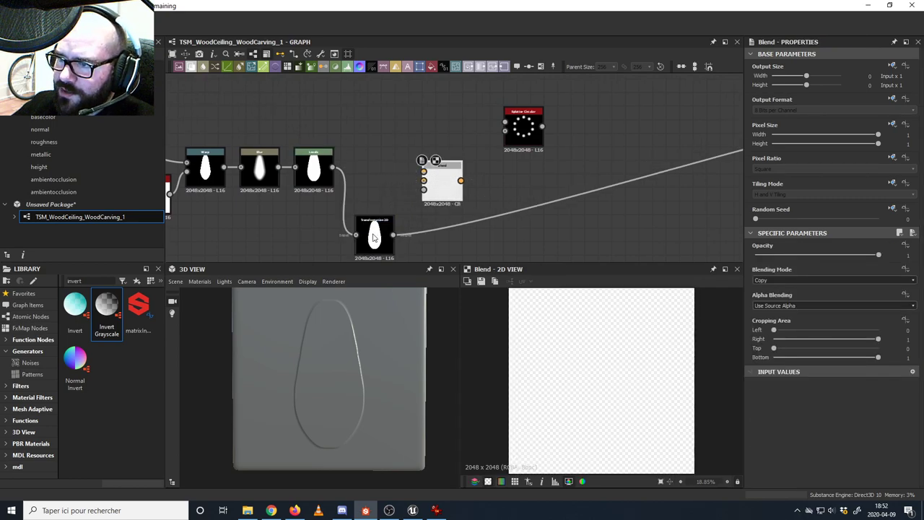
{"action": "left_click_drag", "start_coordinate": [375, 237], "coordinate": [437, 178]}
{"action": "left_click_drag", "start_coordinate": [332, 168], "coordinate": [450, 182]}
{"action": "double_click", "coordinate": [390, 247]}
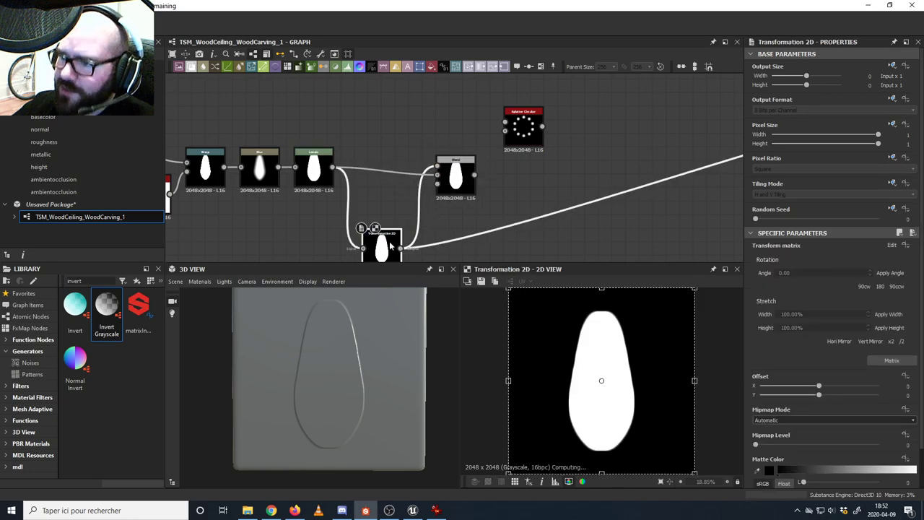
{"action": "double_click", "coordinate": [458, 176]}
- Scale the foreground petal in its Transformation 2D uniformly down to about two thirds of its size around the centre
{"action": "left_click", "coordinate": [385, 244]}
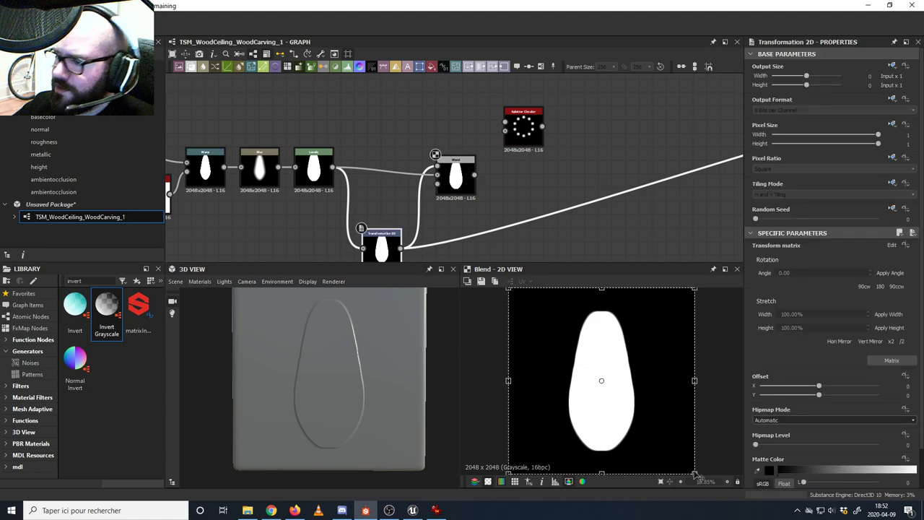
{"action": "left_click_drag", "start_coordinate": [691, 469], "coordinate": [662, 428]}
{"action": "middle_click_drag", "start_coordinate": [433, 210], "coordinate": [437, 184]}
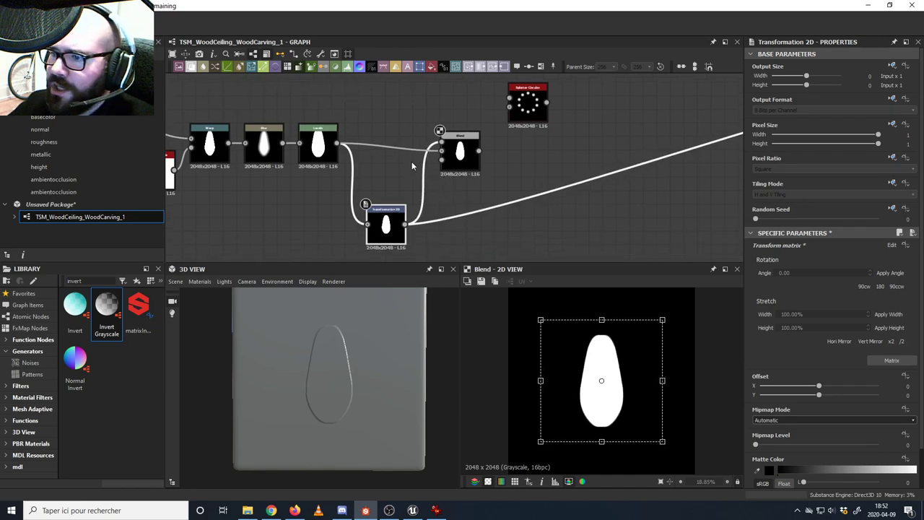
- Align the Blend node with the petal chain and insert a Levels node before its background input, lowering the white output to about mid-gray
{"action": "left_click_drag", "start_coordinate": [448, 156], "coordinate": [461, 148]}
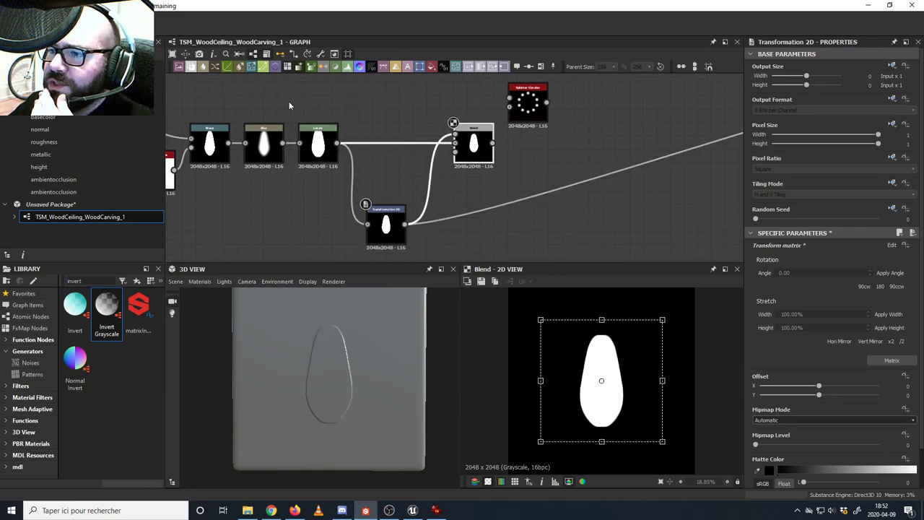
{"action": "left_click_drag", "start_coordinate": [348, 68], "coordinate": [390, 149]}
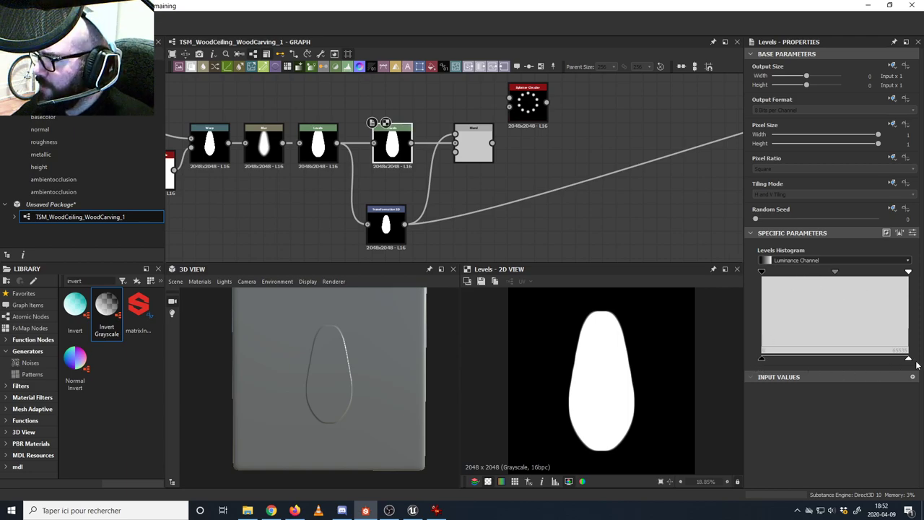
{"action": "left_click_drag", "start_coordinate": [909, 359], "coordinate": [835, 361]}
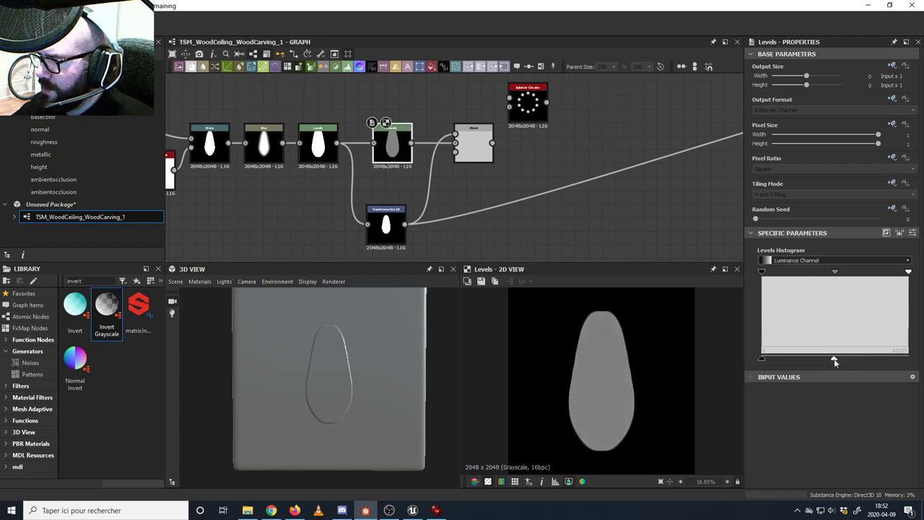
- Preview the Blend node and set its blending mode to Add (Linear Dodge)
{"action": "double_click", "coordinate": [474, 145]}
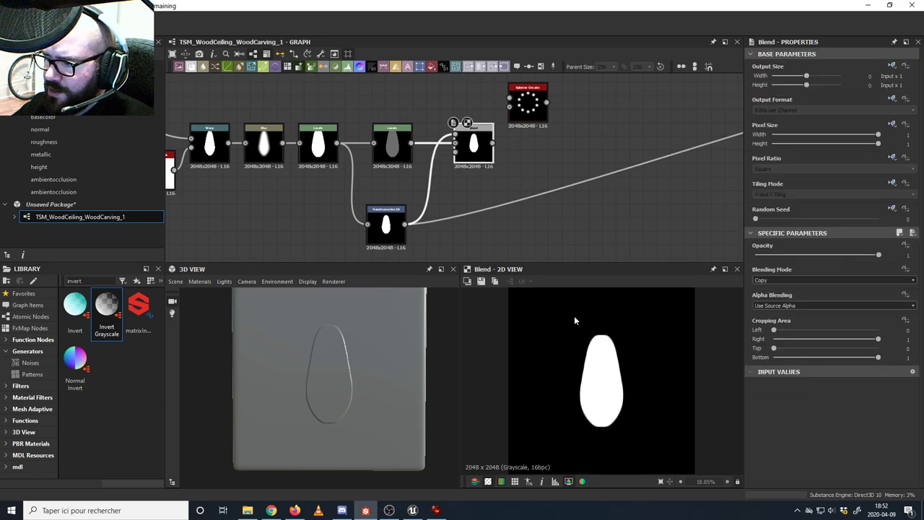
{"action": "left_click", "coordinate": [772, 280]}
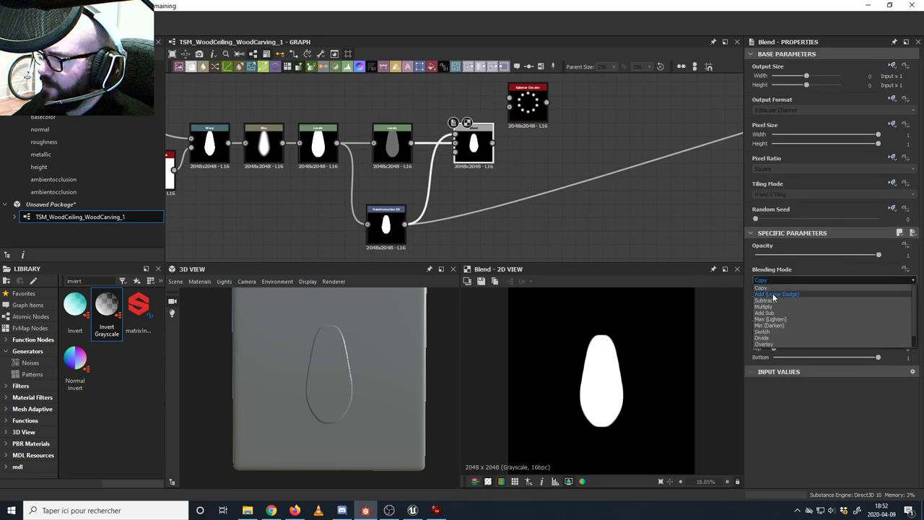
{"action": "left_click", "coordinate": [773, 294]}
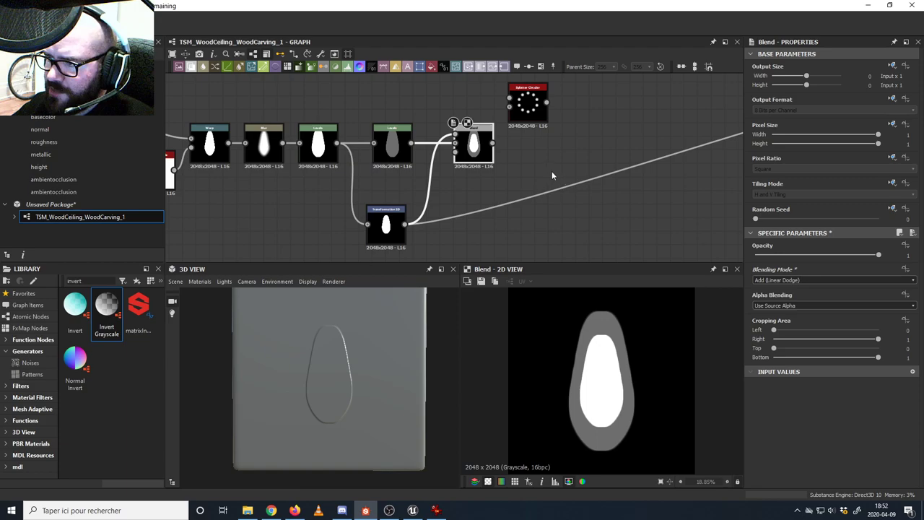
- Connect the Blend output to the Normal node and inspect the stepped petal up close in the 3D view
{"action": "middle_click_drag", "start_coordinate": [541, 180], "coordinate": [442, 205]}
{"action": "scroll", "coordinate": [453, 192], "scroll_direction": "down", "scroll_amount": 5}
{"action": "scroll", "coordinate": [392, 193], "scroll_direction": "up", "scroll_amount": 3}
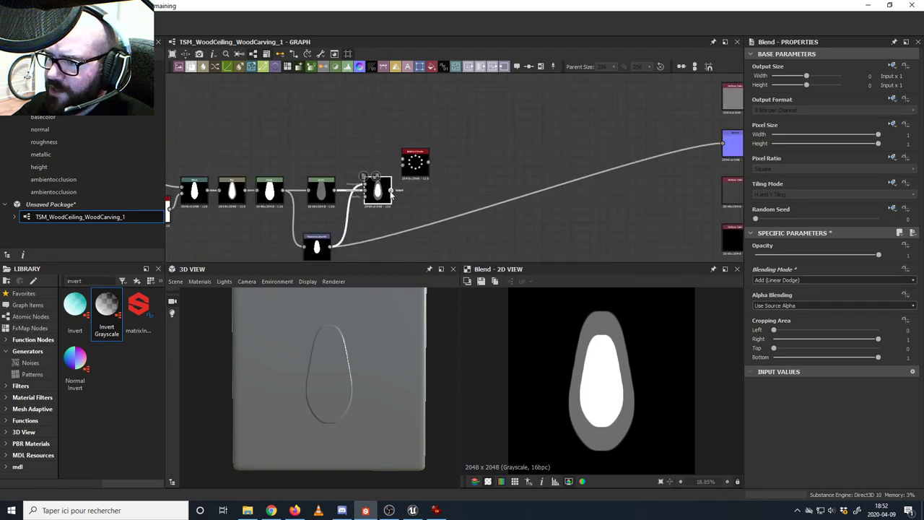
{"action": "scroll", "coordinate": [390, 192], "scroll_direction": "down", "scroll_amount": 1}
{"action": "left_click_drag", "start_coordinate": [399, 192], "coordinate": [630, 160]}
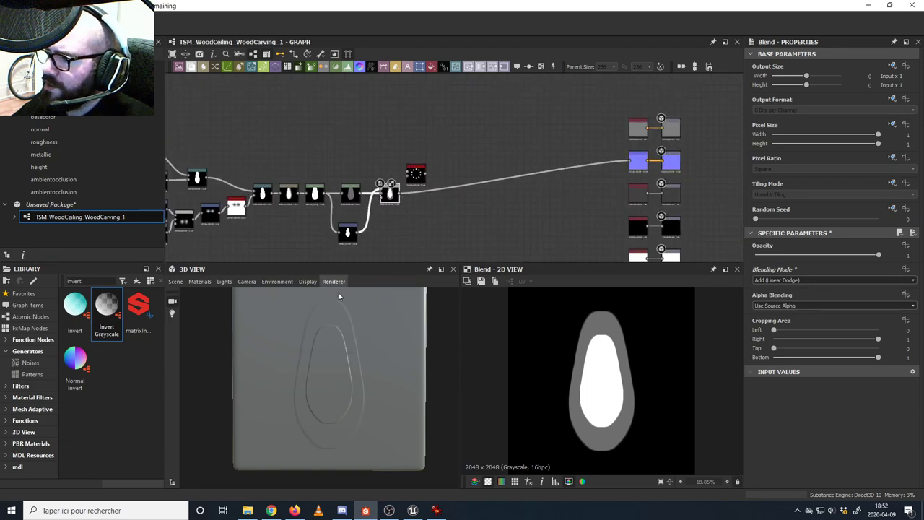
{"action": "scroll", "coordinate": [346, 327], "scroll_direction": "up", "scroll_amount": 2}
{"action": "middle_click_drag", "start_coordinate": [367, 209], "coordinate": [419, 201]}
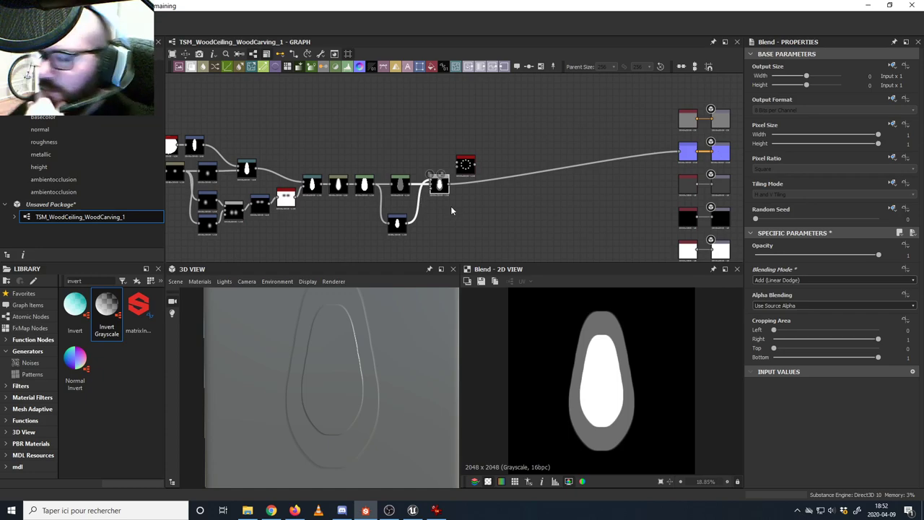
- Move the circular splatter node up out of the way and insert a Blur with intensity 7 between the Blend and Normal nodes
{"action": "left_click_drag", "start_coordinate": [466, 166], "coordinate": [467, 144]}
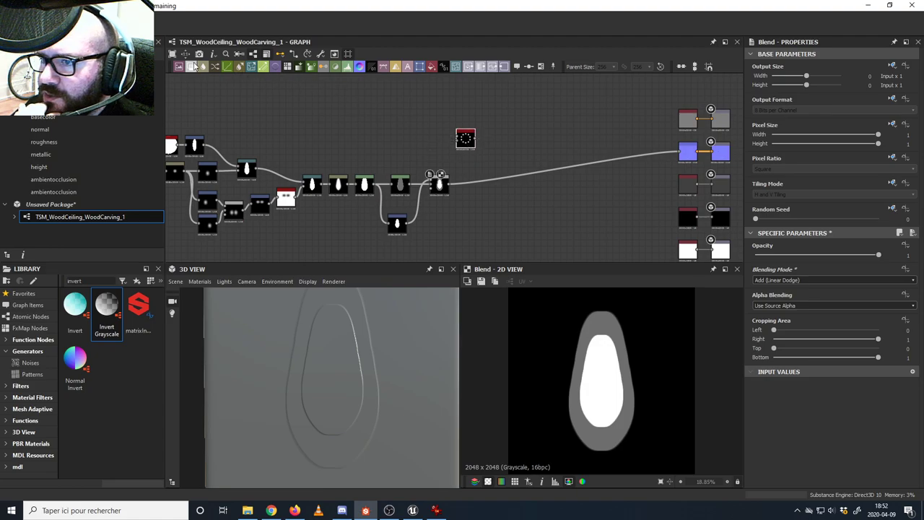
{"action": "left_click_drag", "start_coordinate": [201, 67], "coordinate": [473, 185]}
{"action": "double_click", "coordinate": [478, 187]}
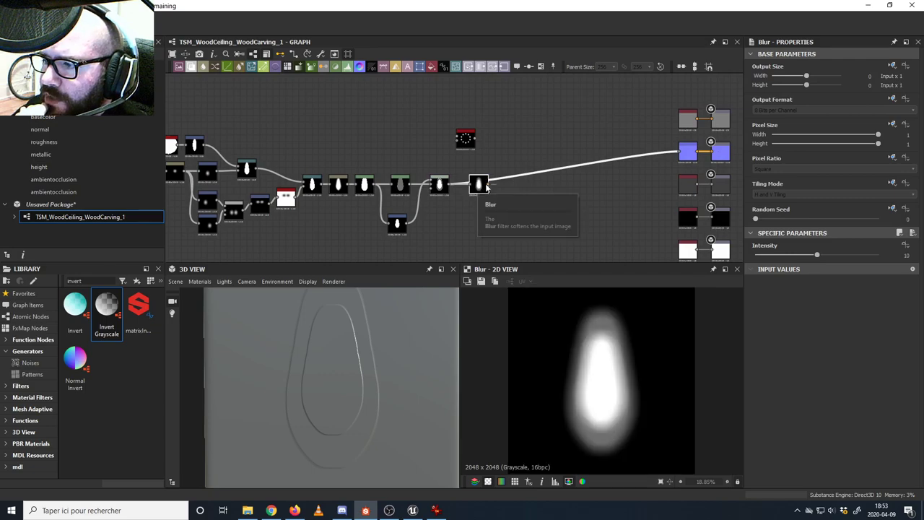
{"action": "left_click_drag", "start_coordinate": [817, 256], "coordinate": [797, 267]}
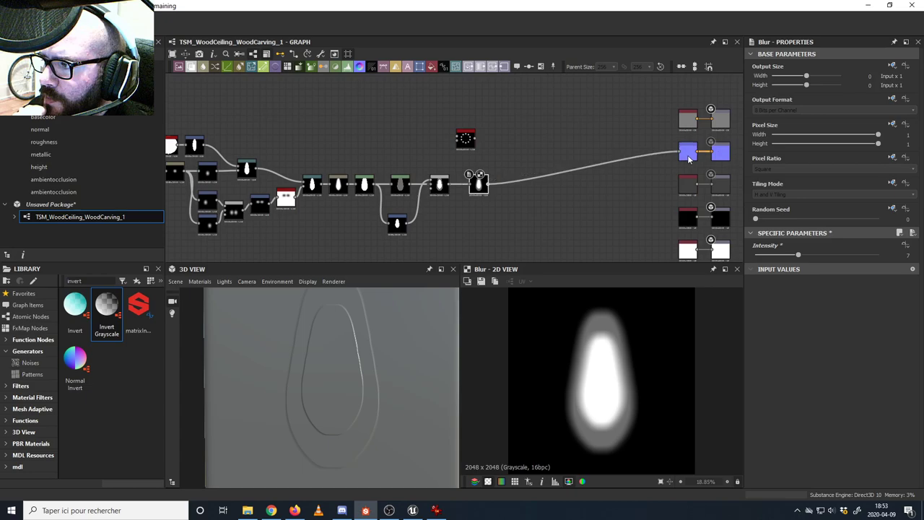
- Set the Normal node's intensity to 22 and compare the petal in the 3D view with the Wood_Ceiling_1.jpg reference
{"action": "mouse_move", "coordinate": [382, 340]}
{"action": "left_mouse_down"}
{"action": "mouse_move", "coordinate": [407, 355]}
{"action": "mouse_move", "coordinate": [403, 331]}
{"action": "mouse_move", "coordinate": [392, 328]}
{"action": "left_mouse_up"}
{"action": "left_click", "coordinate": [686, 152]}
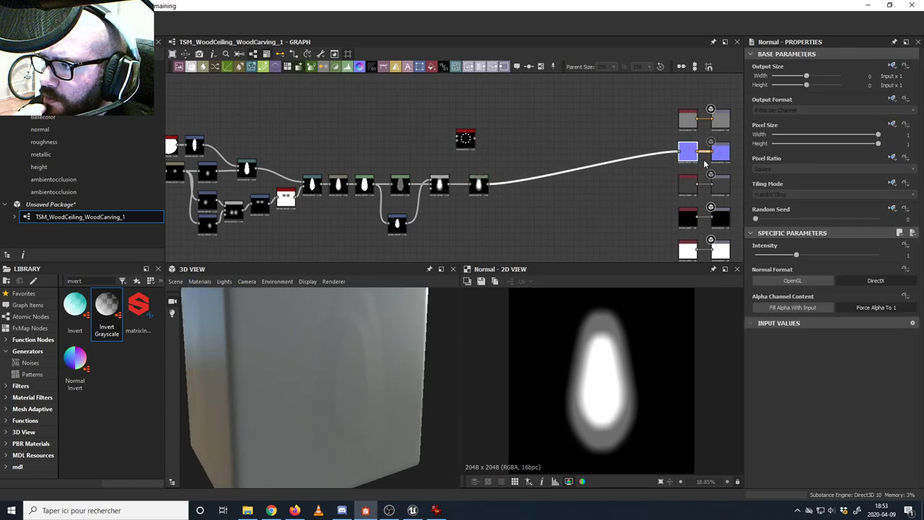
{"action": "double_click", "coordinate": [908, 257]}
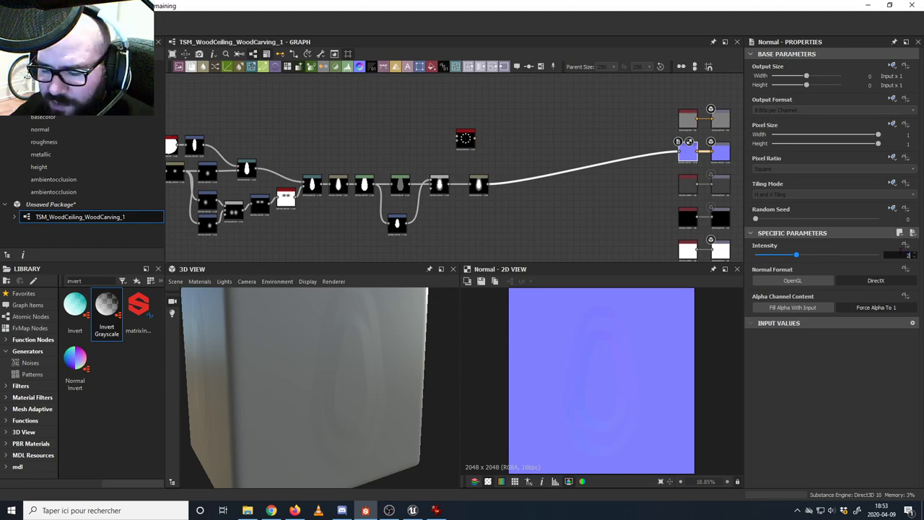
{"action": "type", "text": "22"}
{"action": "key", "text": "Return"}
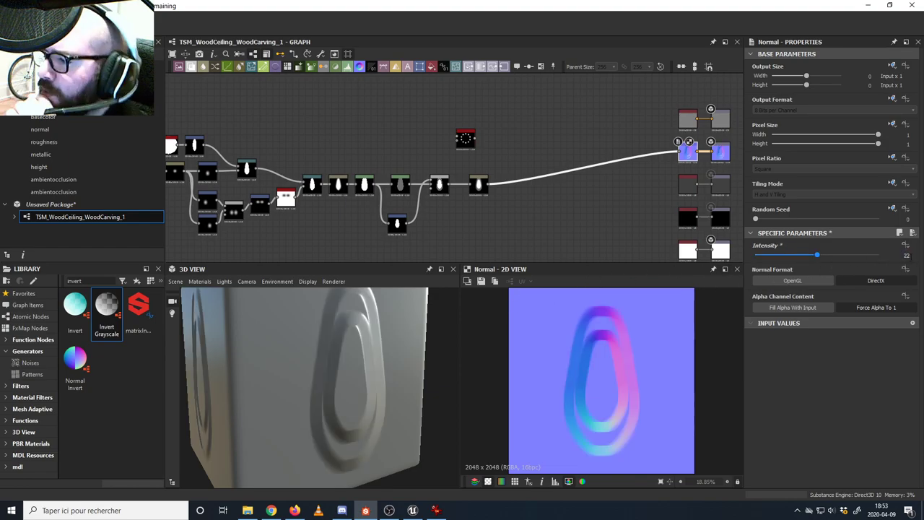
{"action": "left_click_drag", "start_coordinate": [397, 339], "coordinate": [374, 324]}
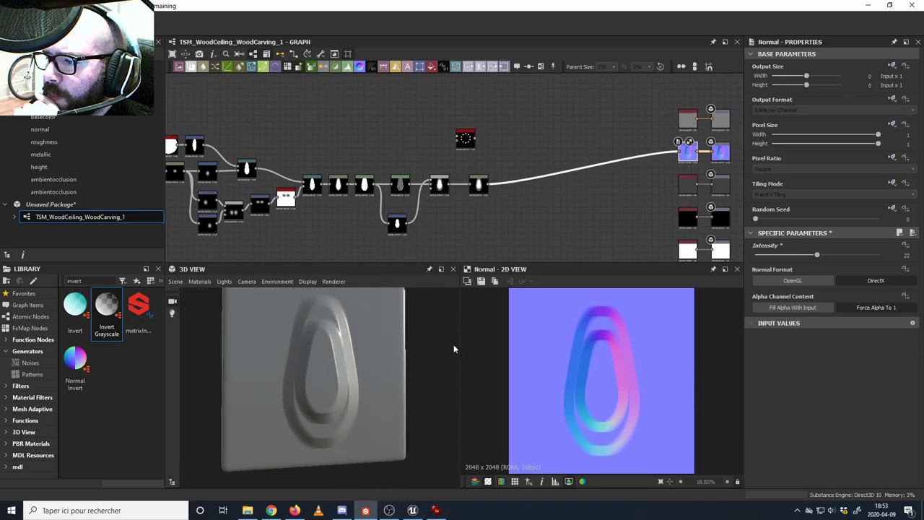
{"action": "left_click", "coordinate": [436, 511]}
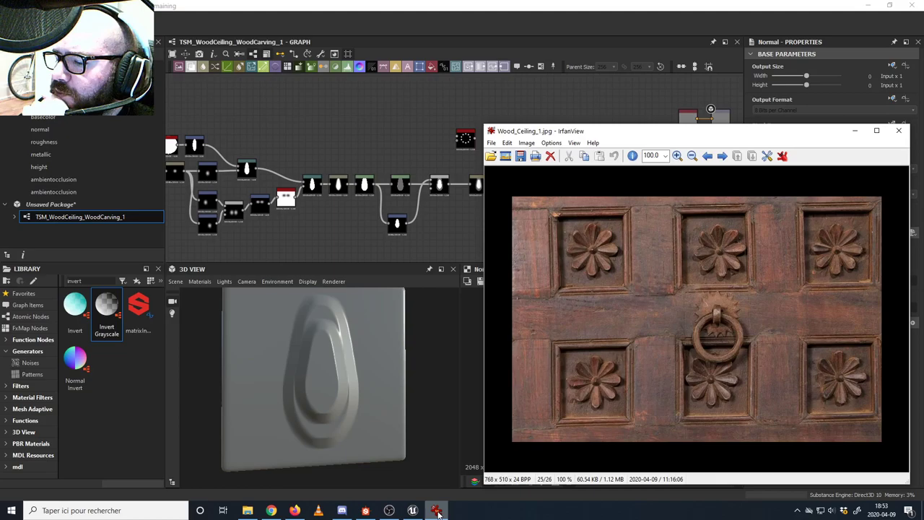
- Preview the blurred petal, then reposition the inner petal in its Transformation 2D and stretch it wider and taller, leaving an even gray rim
{"action": "left_click", "coordinate": [437, 189]}
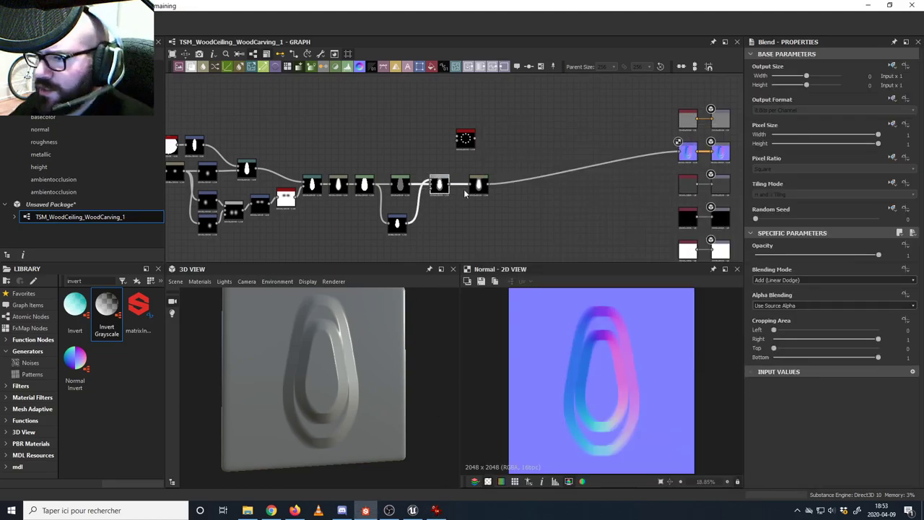
{"action": "double_click", "coordinate": [480, 185]}
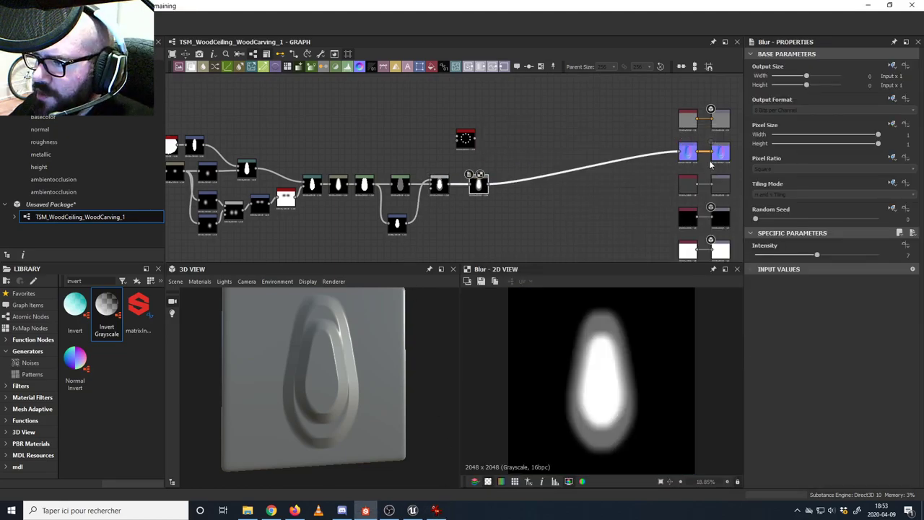
{"action": "left_click", "coordinate": [394, 225]}
{"action": "left_click_drag", "start_coordinate": [601, 318], "coordinate": [606, 302]}
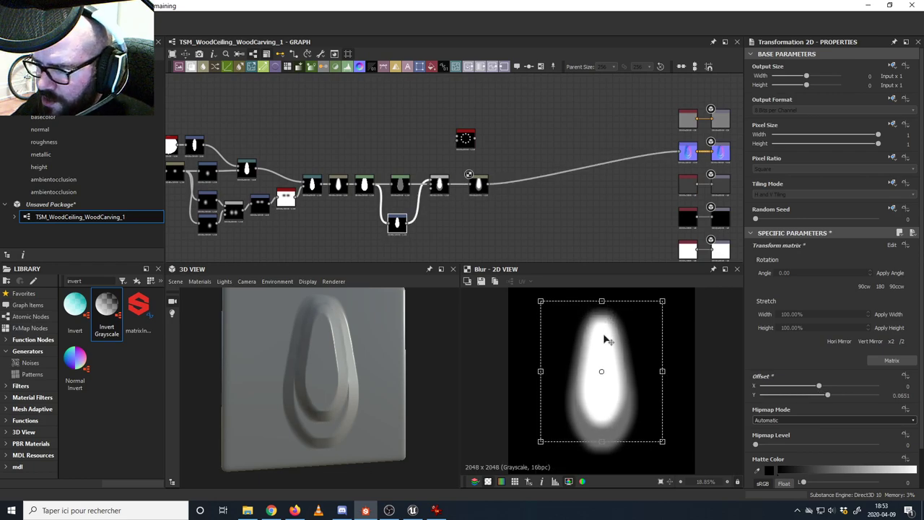
{"action": "left_click_drag", "start_coordinate": [607, 339], "coordinate": [606, 351]}
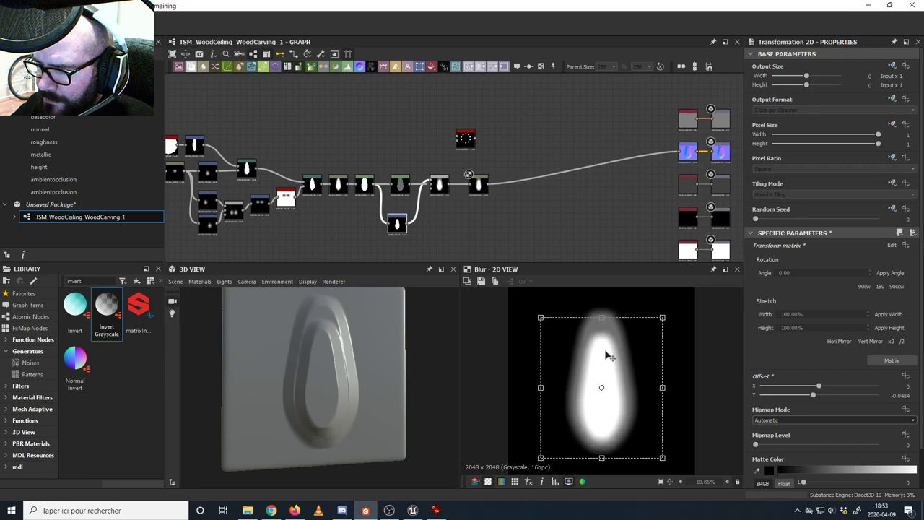
{"action": "left_click_drag", "start_coordinate": [662, 387], "coordinate": [667, 388]}
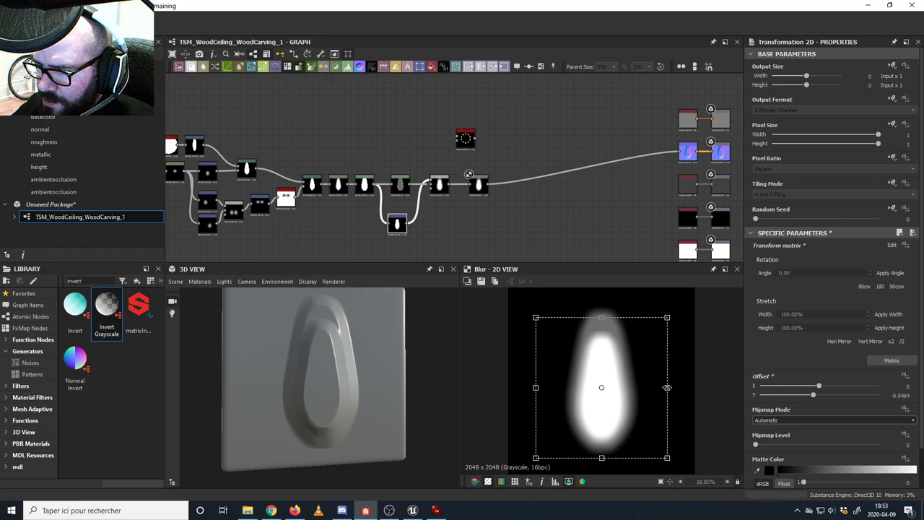
{"action": "left_click_drag", "start_coordinate": [603, 316], "coordinate": [603, 299]}
{"action": "left_click_drag", "start_coordinate": [604, 335], "coordinate": [605, 338]}
{"action": "left_click_drag", "start_coordinate": [351, 389], "coordinate": [384, 468]}
- Recheck the reference, try the Multiply blending mode on the Blend node, and restore Add (Linear Dodge)
{"action": "left_click", "coordinate": [436, 510]}
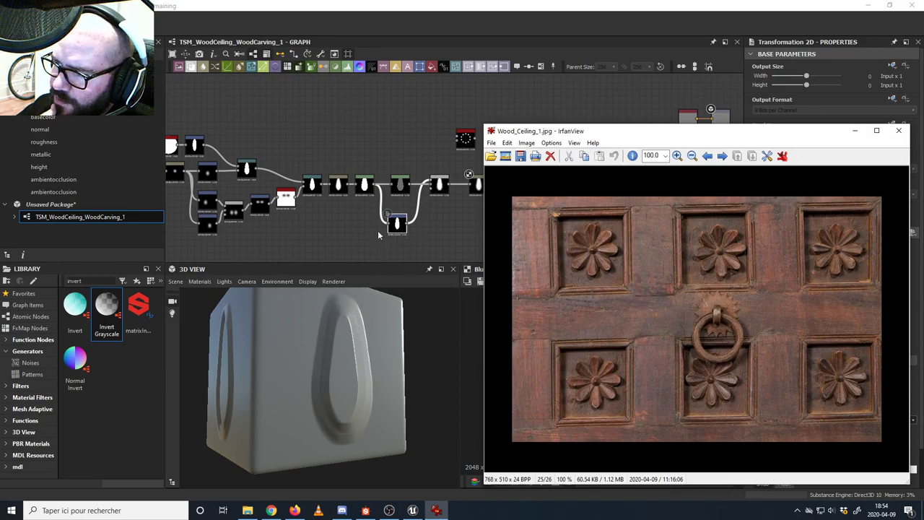
{"action": "left_click", "coordinate": [439, 184]}
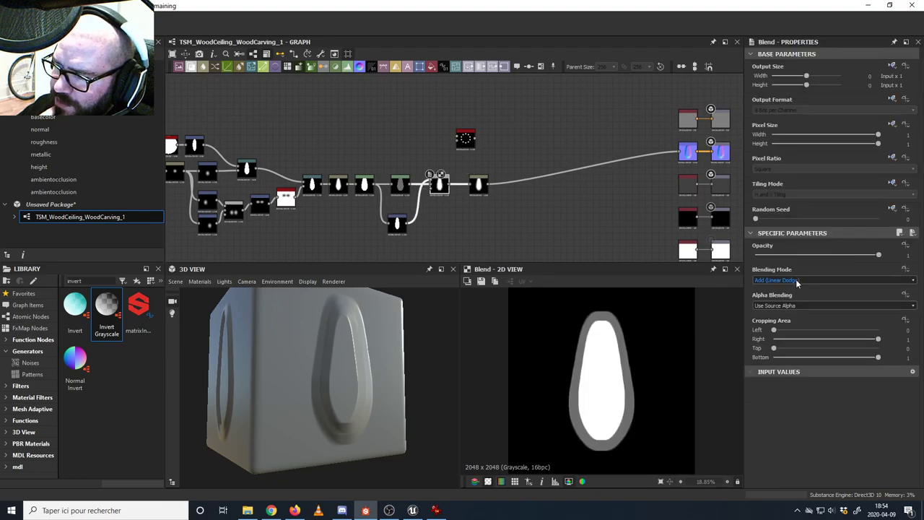
{"action": "left_click", "coordinate": [797, 279]}
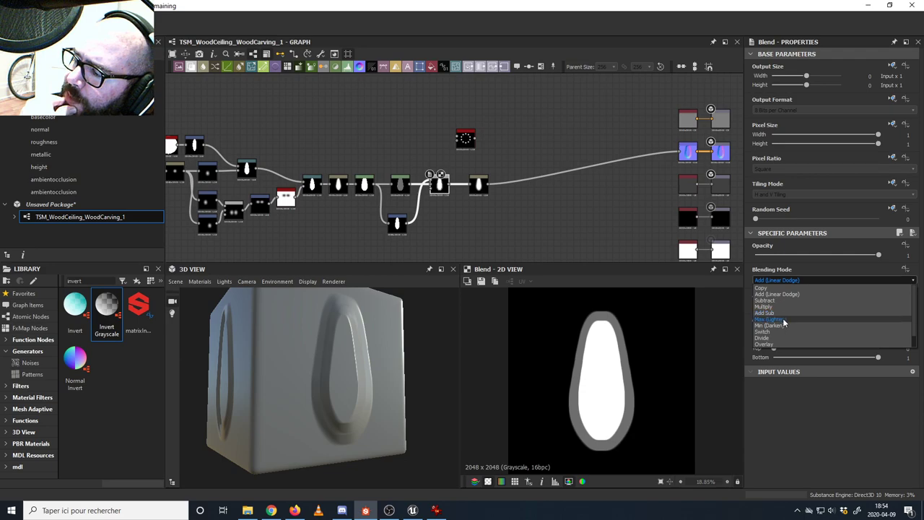
{"action": "left_click", "coordinate": [786, 307]}
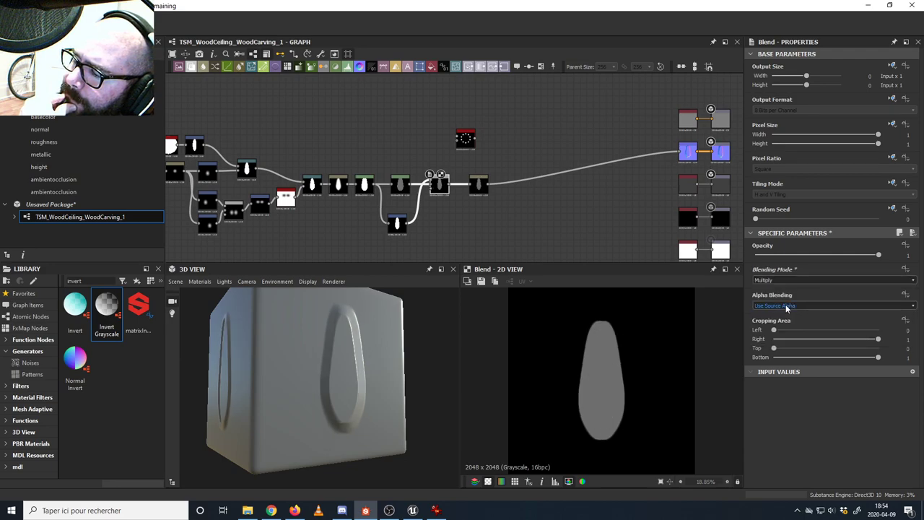
{"action": "left_click", "coordinate": [787, 280]}
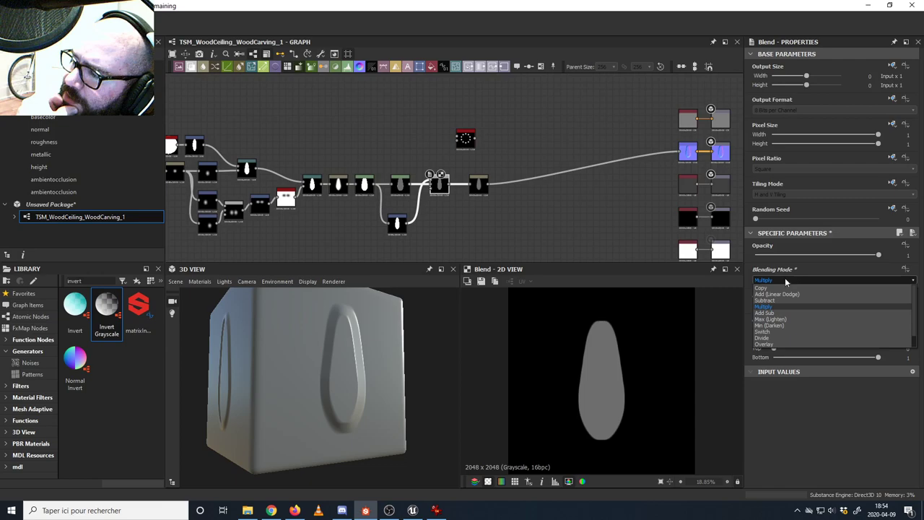
{"action": "left_click", "coordinate": [784, 296]}
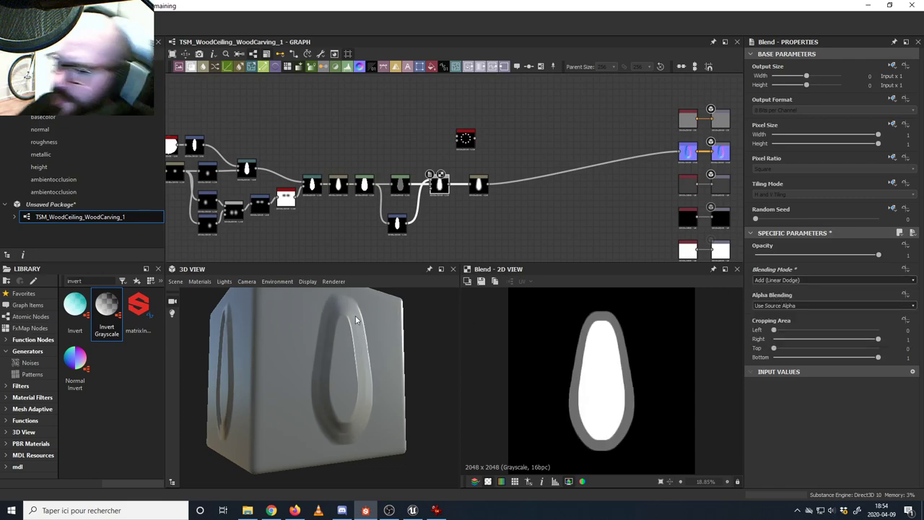
- Connect the Blend output directly to the Normal node and delete the Blur node that follows the Blend
{"action": "mouse_move", "coordinate": [354, 316]}
{"action": "left_mouse_down"}
{"action": "mouse_move", "coordinate": [310, 329]}
{"action": "mouse_move", "coordinate": [332, 331]}
{"action": "mouse_move", "coordinate": [343, 318]}
{"action": "left_mouse_up"}
{"action": "scroll", "coordinate": [434, 166], "scroll_direction": "up", "scroll_amount": 4}
{"action": "scroll", "coordinate": [416, 181], "scroll_direction": "up", "scroll_amount": 3}
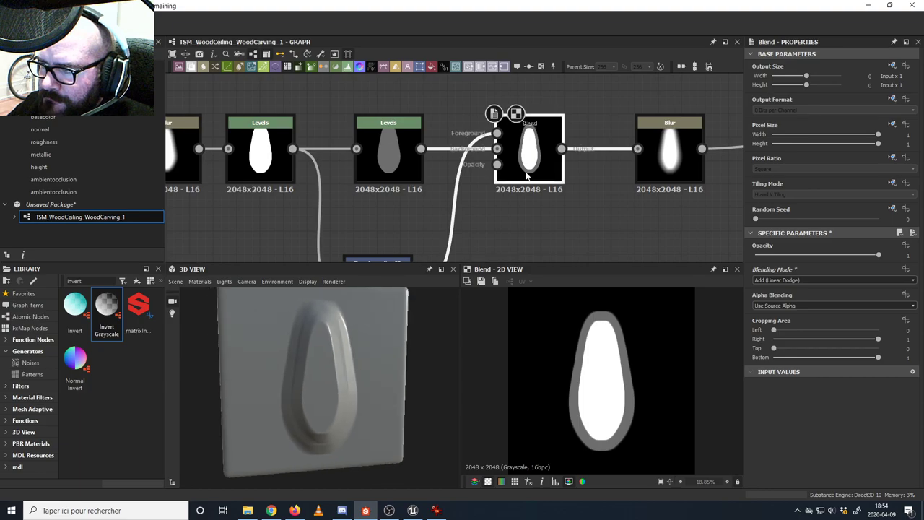
{"action": "scroll", "coordinate": [475, 198], "scroll_direction": "down", "scroll_amount": 2}
{"action": "middle_click_drag", "start_coordinate": [437, 214], "coordinate": [446, 153]}
{"action": "scroll", "coordinate": [434, 180], "scroll_direction": "down", "scroll_amount": 4}
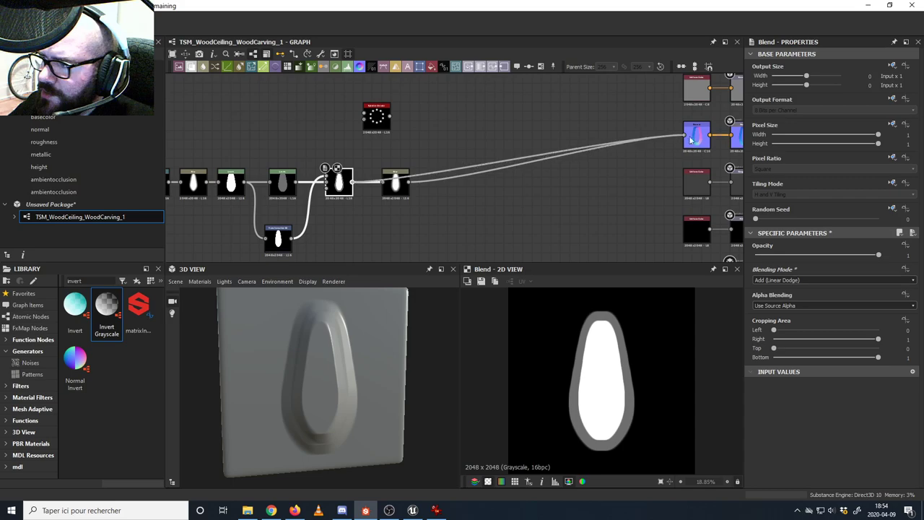
{"action": "left_click", "coordinate": [389, 192]}
{"action": "key", "text": "Delete"}
- Insert a Blur node between the gray petal's Levels and the Blend's background input, deleting the Channels Shuffle node added by mistake
{"action": "middle_click_drag", "start_coordinate": [334, 215], "coordinate": [455, 148]}
{"action": "left_click", "coordinate": [204, 67]}
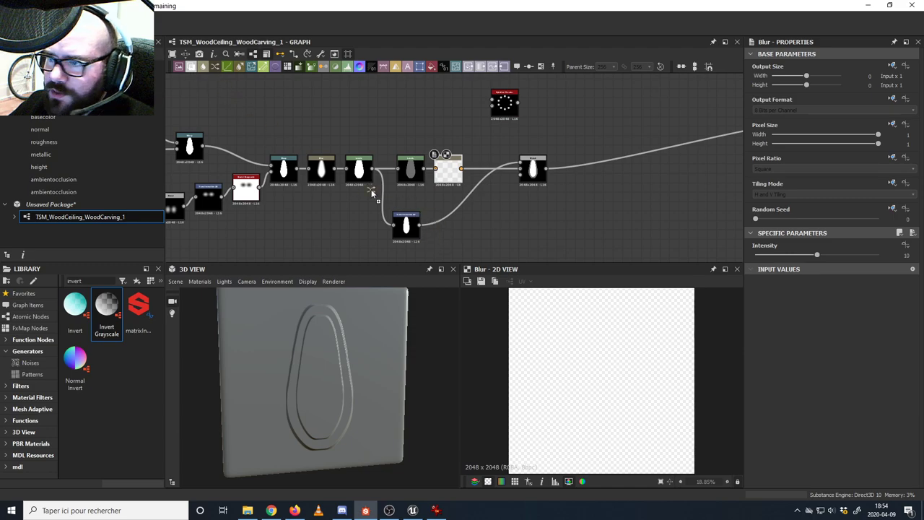
{"action": "left_click_drag", "start_coordinate": [371, 191], "coordinate": [450, 227]}
{"action": "key", "text": "Delete"}
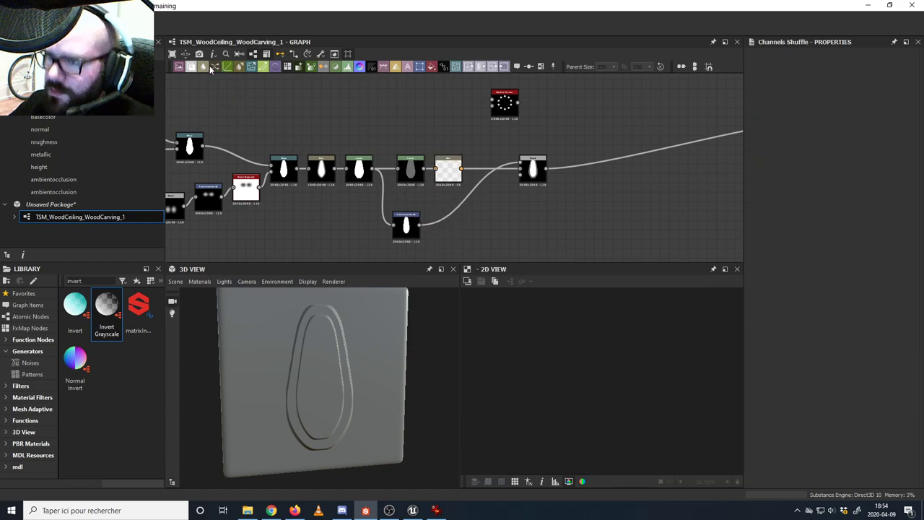
- Insert a Blur node between the inner petal's Transformation 2D and the Blend's foreground input, align it, and inspect the petal in 3D
{"action": "left_click", "coordinate": [204, 67]}
{"action": "left_click", "coordinate": [443, 224]}
{"action": "scroll", "coordinate": [444, 224], "scroll_direction": "up", "scroll_amount": 5}
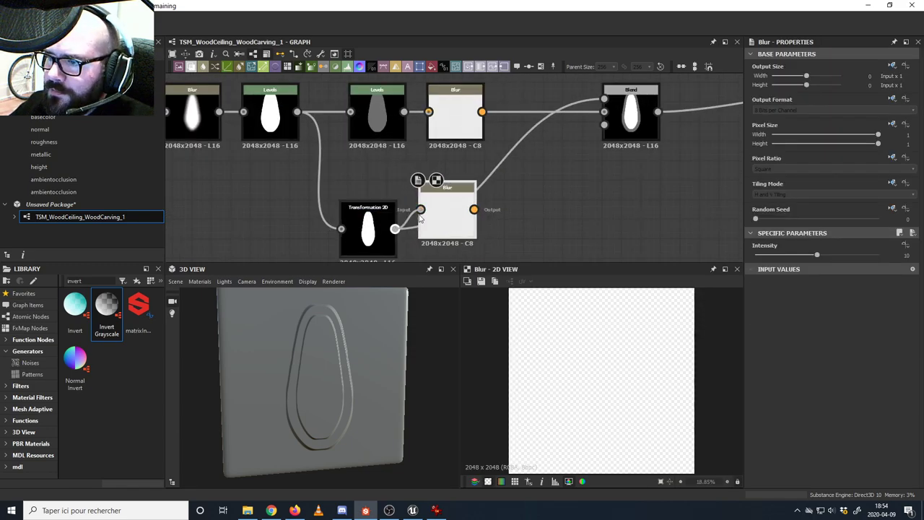
{"action": "left_click_drag", "start_coordinate": [473, 210], "coordinate": [606, 99]}
{"action": "left_click_drag", "start_coordinate": [434, 209], "coordinate": [442, 228]}
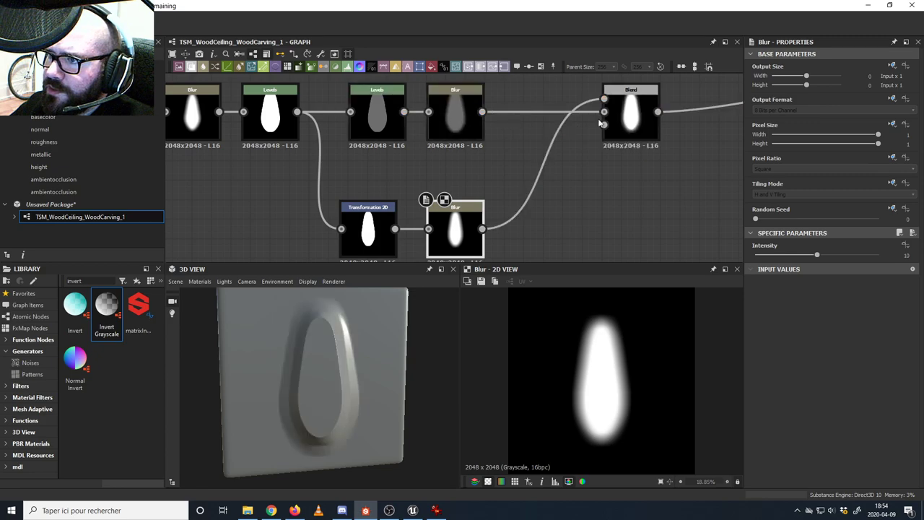
{"action": "middle_click_drag", "start_coordinate": [562, 191], "coordinate": [539, 198]}
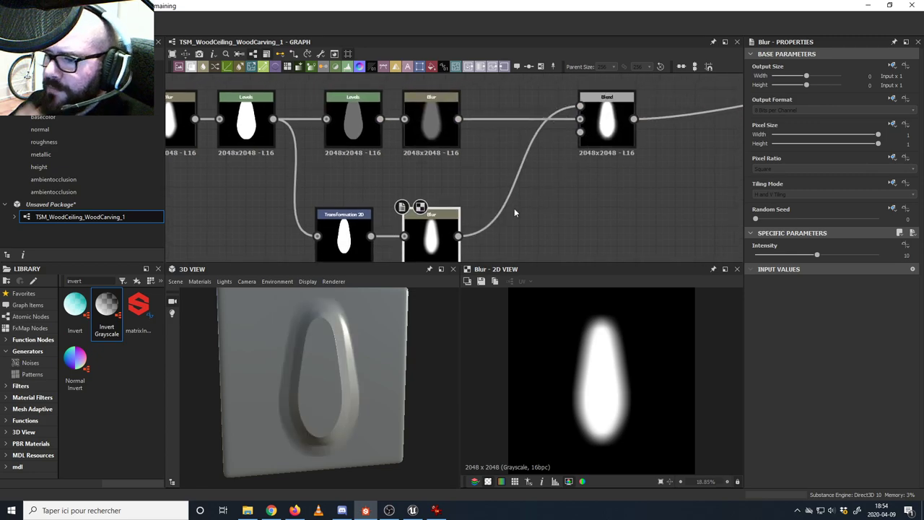
{"action": "left_click_drag", "start_coordinate": [351, 348], "coordinate": [348, 330]}
{"action": "middle_click_drag", "start_coordinate": [474, 216], "coordinate": [445, 182]}
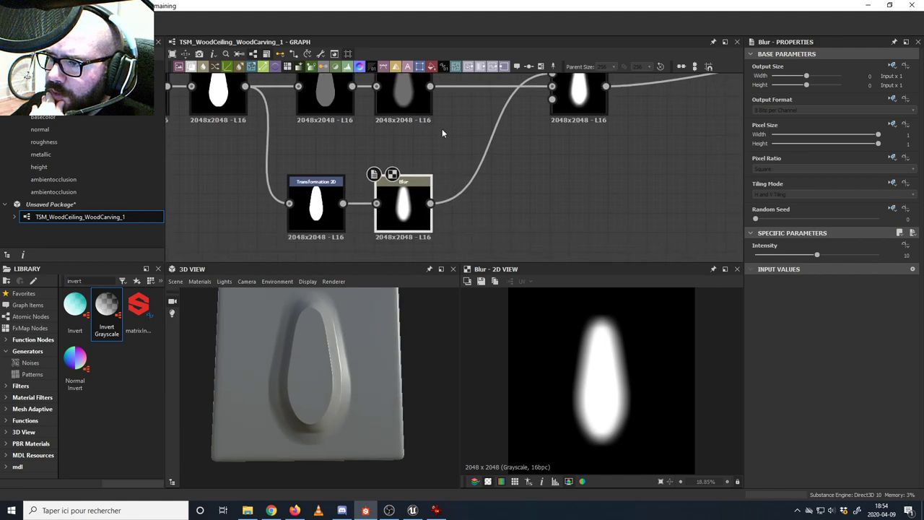
- Examine the Blend output and the petal's 3D relief, comparing them with the Wood_Ceiling_1.jpg reference photo in IrfanView
{"action": "middle_click_drag", "start_coordinate": [474, 151], "coordinate": [445, 184]}
{"action": "double_click", "coordinate": [535, 141]}
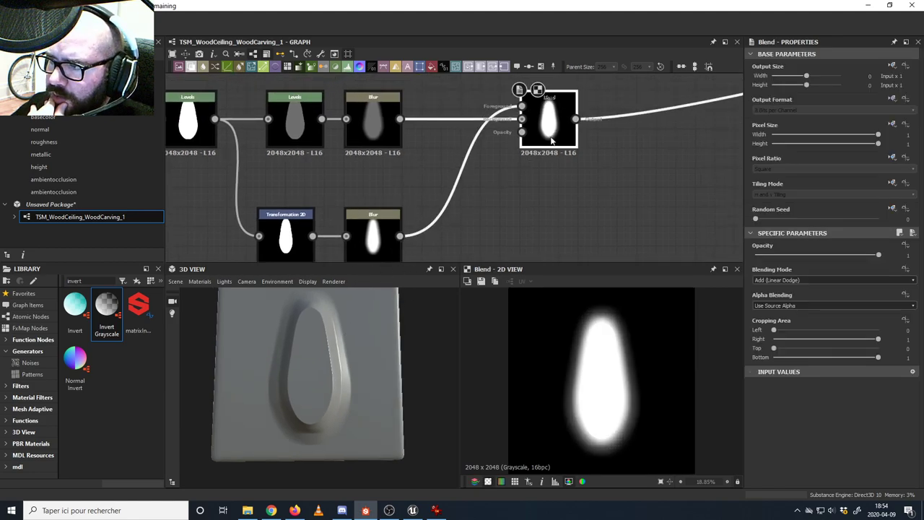
{"action": "left_click_drag", "start_coordinate": [397, 374], "coordinate": [336, 383]}
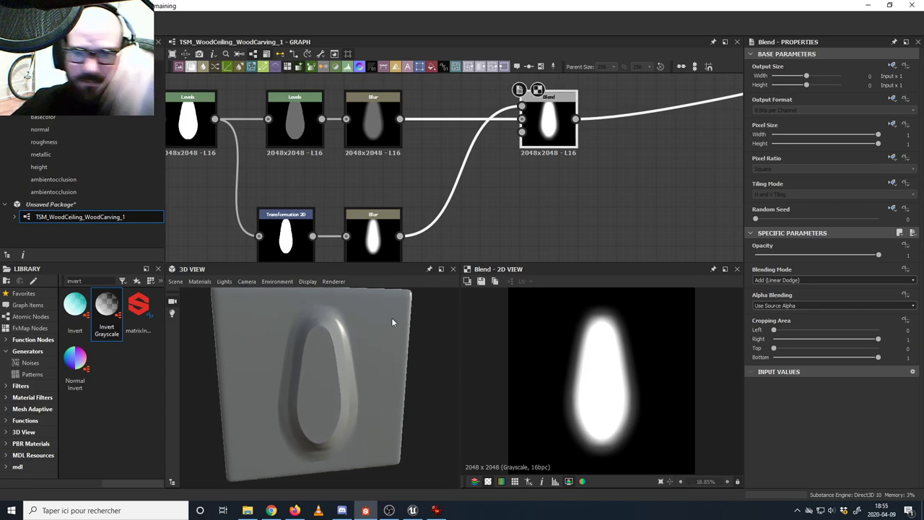
{"action": "middle_click_drag", "start_coordinate": [434, 163], "coordinate": [429, 146]}
{"action": "left_click_drag", "start_coordinate": [346, 318], "coordinate": [383, 299]}
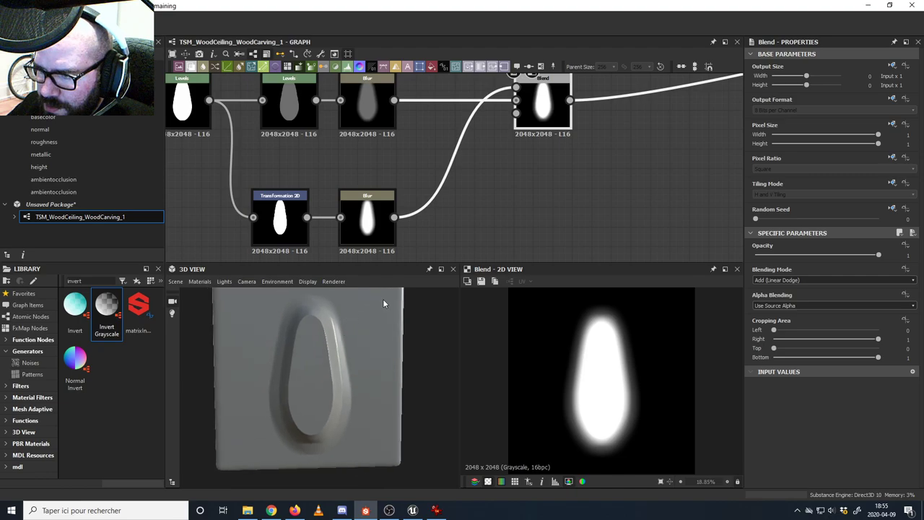
{"action": "left_click", "coordinate": [436, 511]}
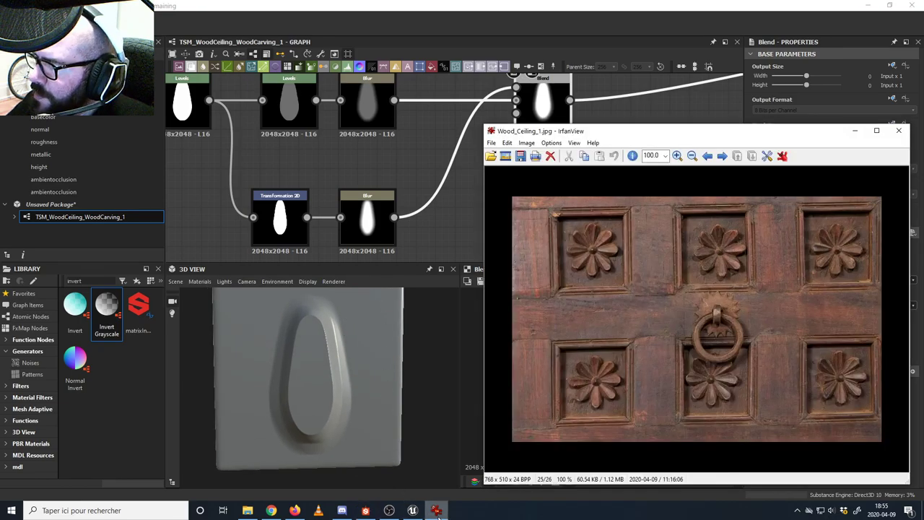
{"action": "left_click", "coordinate": [436, 511]}
{"action": "left_click", "coordinate": [436, 511]}
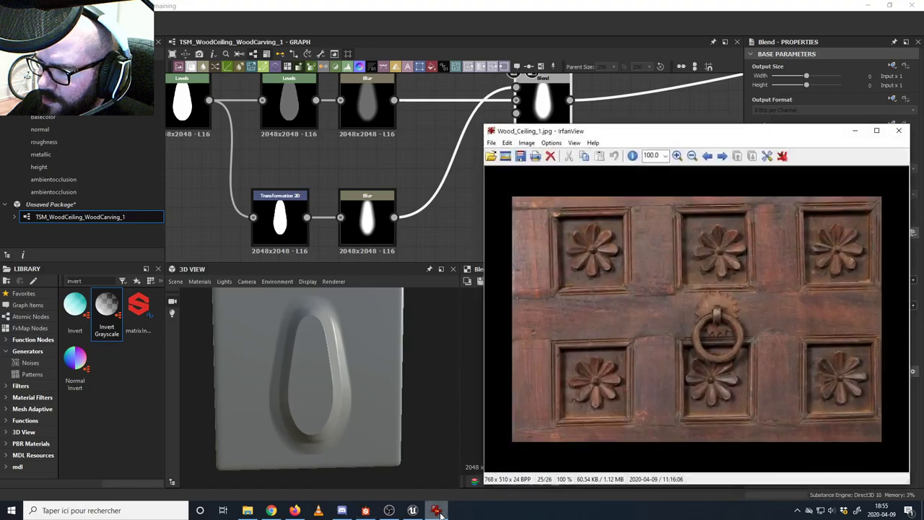
{"action": "left_click", "coordinate": [436, 510]}
- Set the Intensity of the upper Blur node before the Blend to about 1.87 to sharpen the petal's outer edge
{"action": "left_click", "coordinate": [372, 111]}
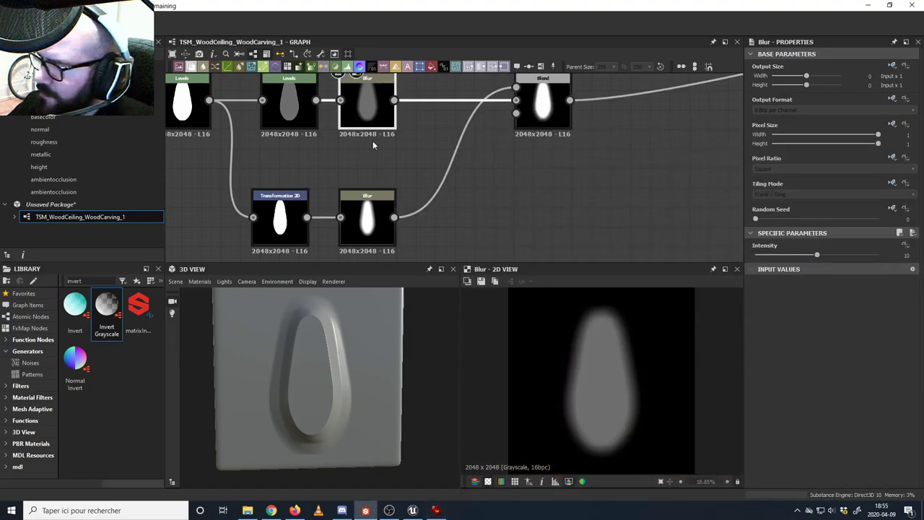
{"action": "left_click_drag", "start_coordinate": [801, 255], "coordinate": [702, 258]}
{"action": "left_click_drag", "start_coordinate": [393, 297], "coordinate": [332, 329]}
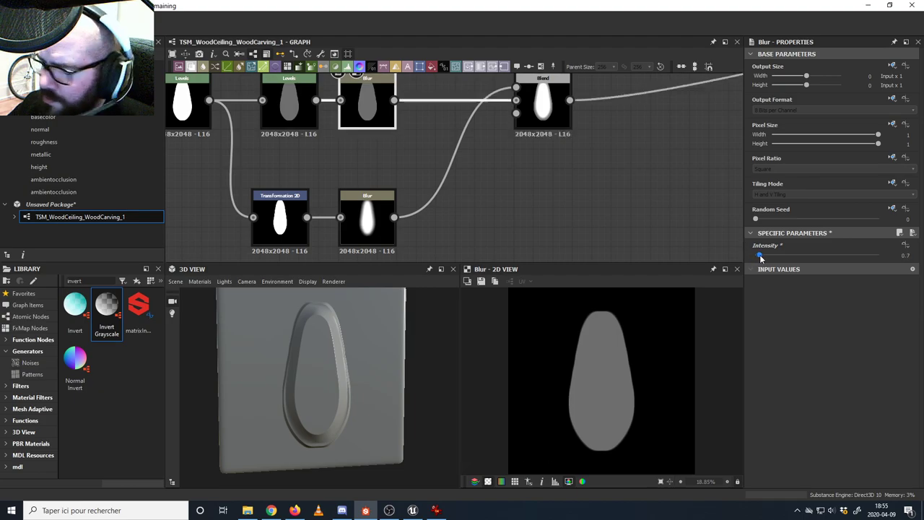
{"action": "left_click_drag", "start_coordinate": [756, 258], "coordinate": [768, 258]}
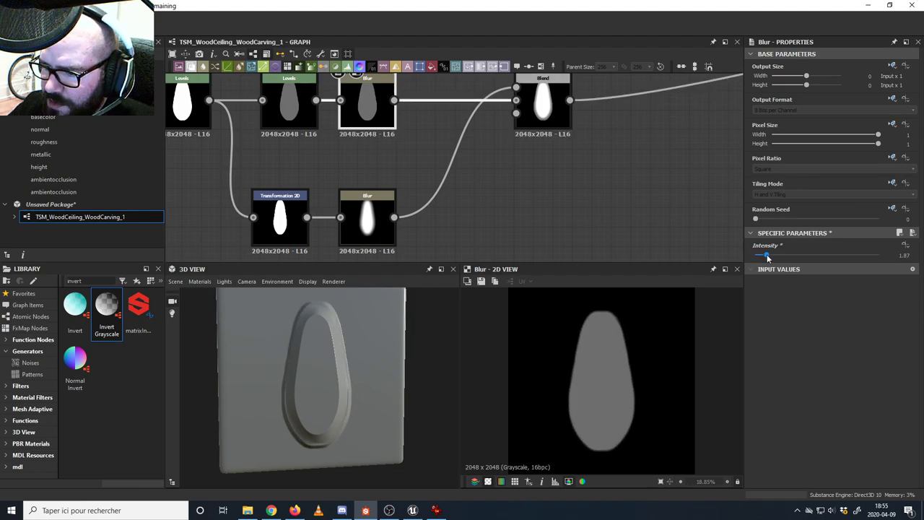
- Slightly enlarge the petal shape in the lower Transformation 2D node and compare the relief with the reference photo
{"action": "left_click", "coordinate": [280, 213]}
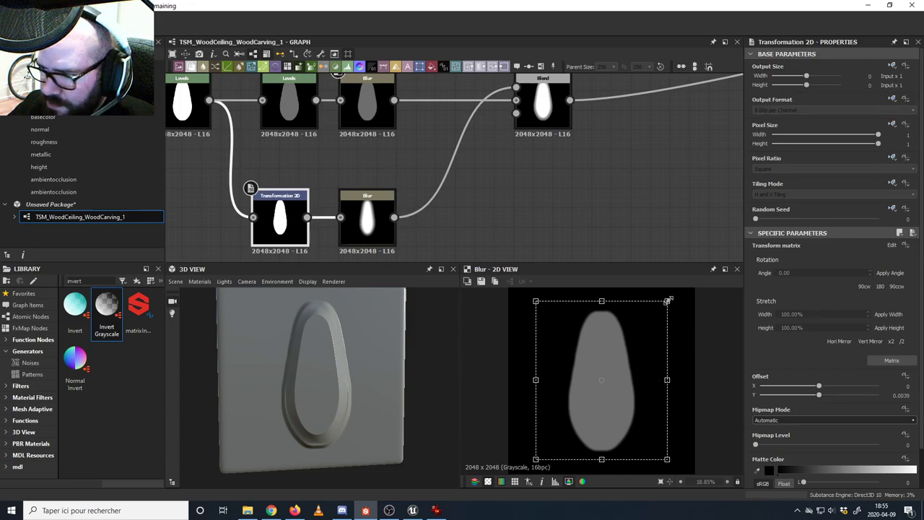
{"action": "mouse_move", "coordinate": [669, 299]}
{"action": "left_mouse_down"}
{"action": "mouse_move", "coordinate": [676, 292]}
{"action": "mouse_move", "coordinate": [669, 302]}
{"action": "left_mouse_up"}
{"action": "left_click_drag", "start_coordinate": [376, 371], "coordinate": [322, 393]}
{"action": "left_click", "coordinate": [436, 511]}
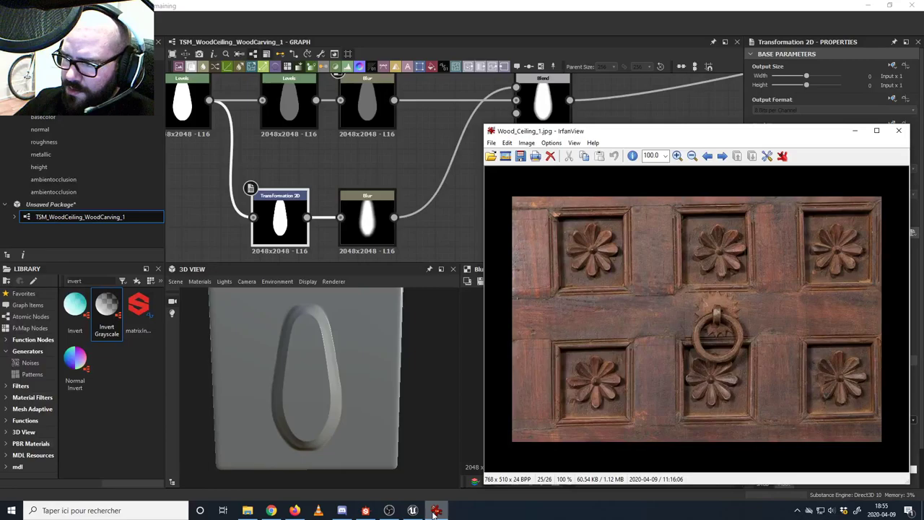
{"action": "left_click", "coordinate": [436, 511]}
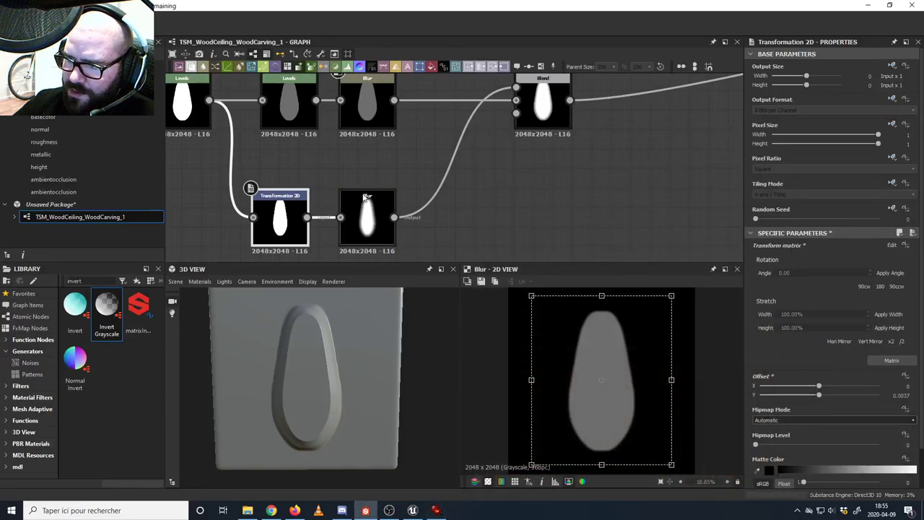
- Move the lower Blur node farther from the Transformation 2D node and preview the Transformation 2D output
{"action": "middle_click_drag", "start_coordinate": [300, 220], "coordinate": [424, 221]}
{"action": "scroll", "coordinate": [422, 219], "scroll_direction": "down", "scroll_amount": 4}
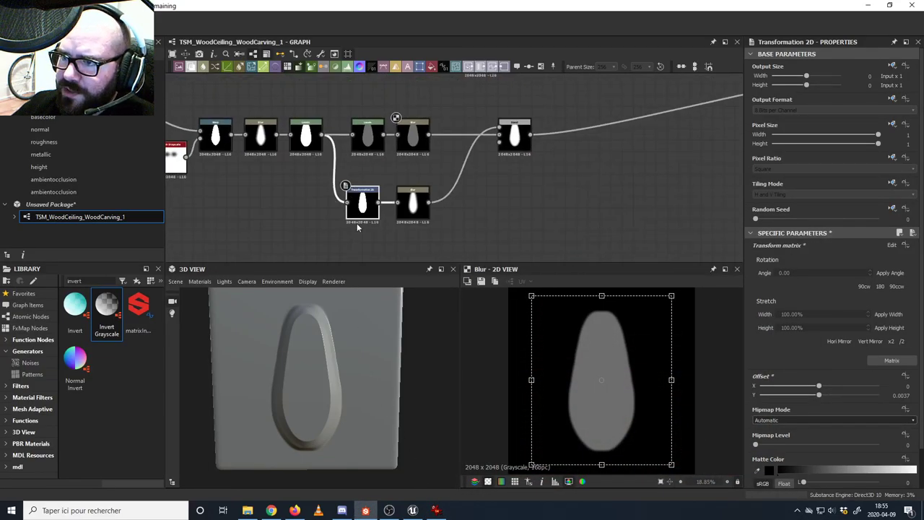
{"action": "left_click_drag", "start_coordinate": [420, 205], "coordinate": [374, 211]}
{"action": "scroll", "coordinate": [374, 211], "scroll_direction": "up", "scroll_amount": 3}
{"action": "double_click", "coordinate": [370, 208]}
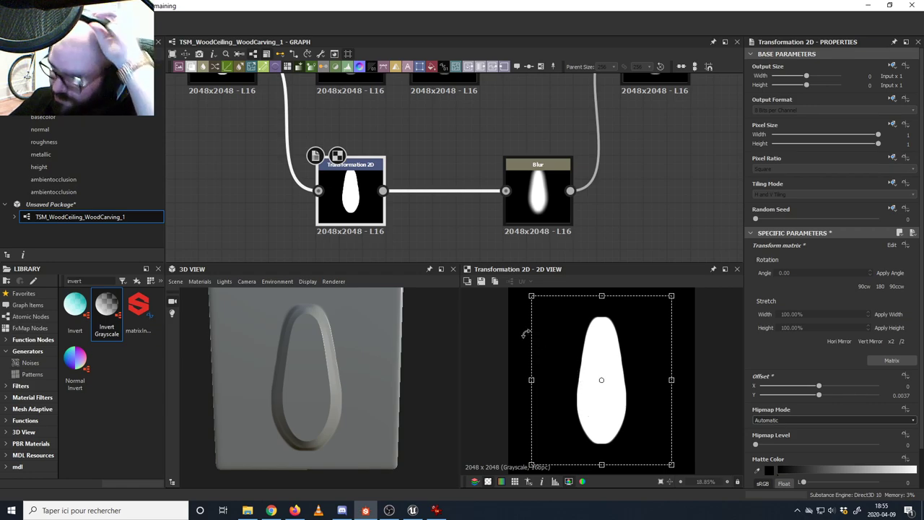
- Try feeding the lower Blur directly from the first stretched shape's Transformation 2D and check the reference photo
{"action": "scroll", "coordinate": [375, 195], "scroll_direction": "down", "scroll_amount": 5}
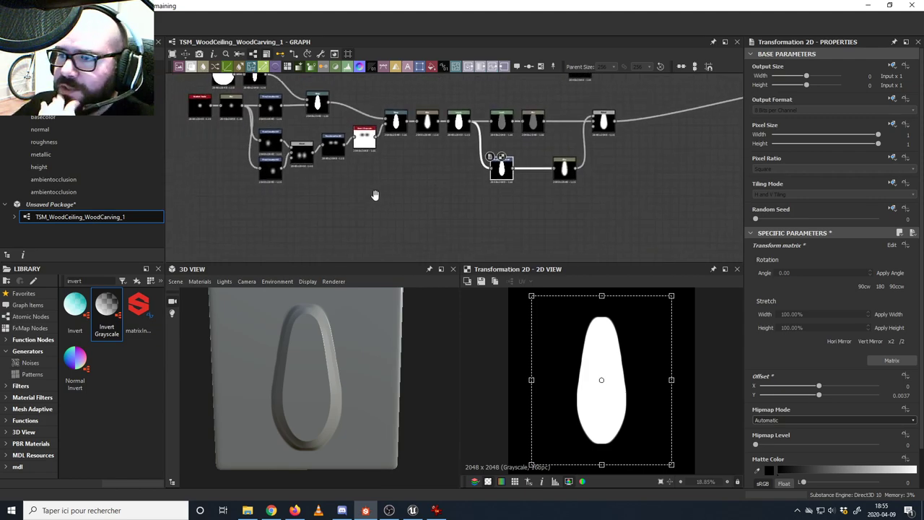
{"action": "middle_click_drag", "start_coordinate": [375, 195], "coordinate": [400, 236]}
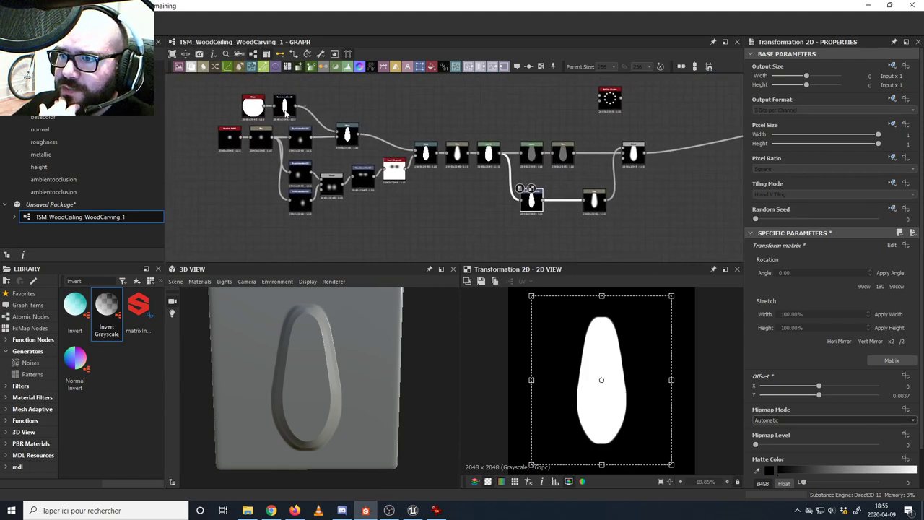
{"action": "left_click_drag", "start_coordinate": [296, 107], "coordinate": [525, 201]}
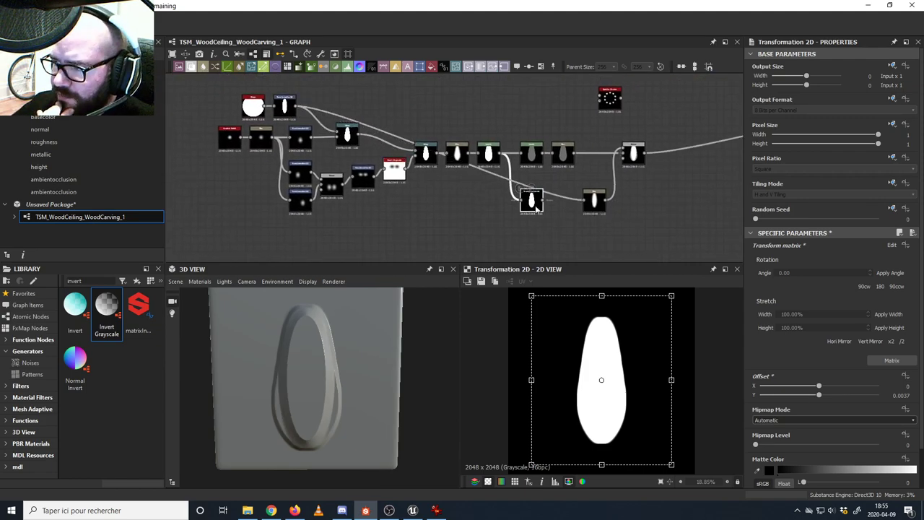
{"action": "left_click", "coordinate": [436, 510]}
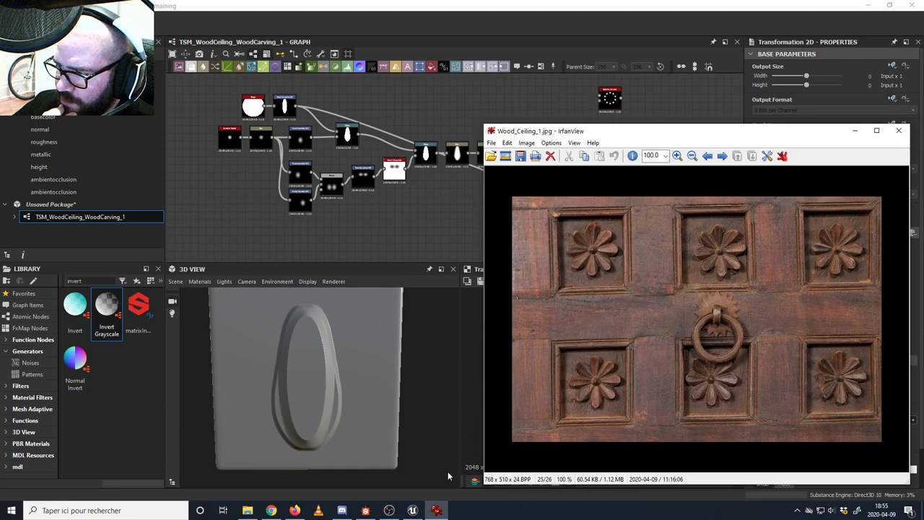
{"action": "left_click", "coordinate": [465, 18]}
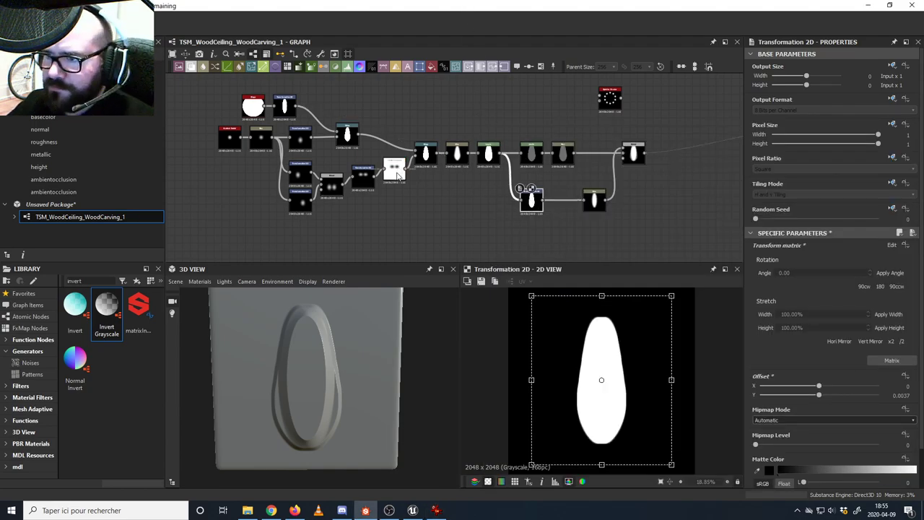
- Try adding a Transformation 2D node to the lower branch, fed by the Invert Grayscale output
{"action": "scroll", "coordinate": [426, 181], "scroll_direction": "up", "scroll_amount": 3}
{"action": "scroll", "coordinate": [387, 223], "scroll_direction": "down", "scroll_amount": 2}
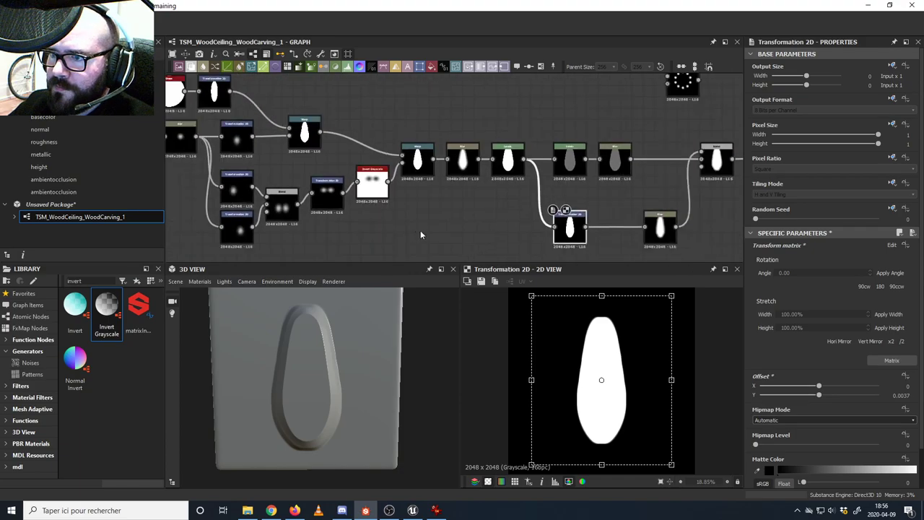
{"action": "middle_click_drag", "start_coordinate": [390, 212], "coordinate": [402, 212]}
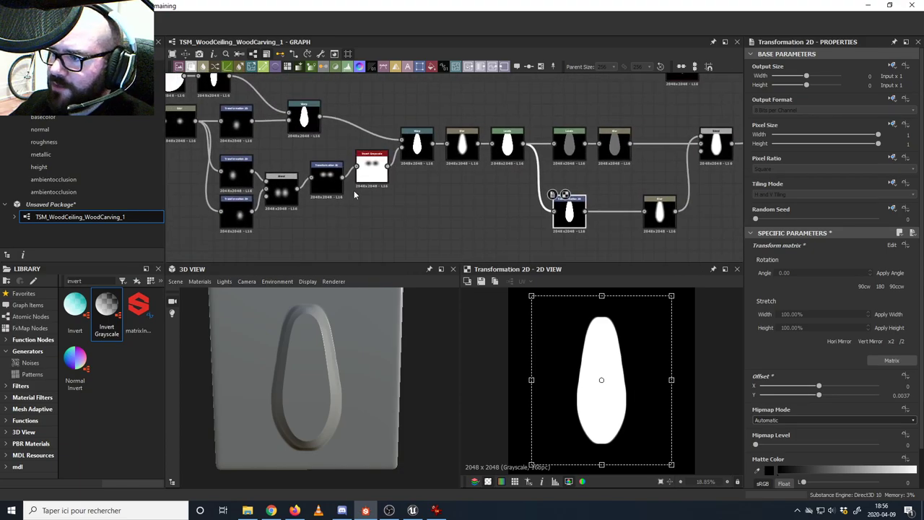
{"action": "middle_click_drag", "start_coordinate": [326, 189], "coordinate": [358, 193]}
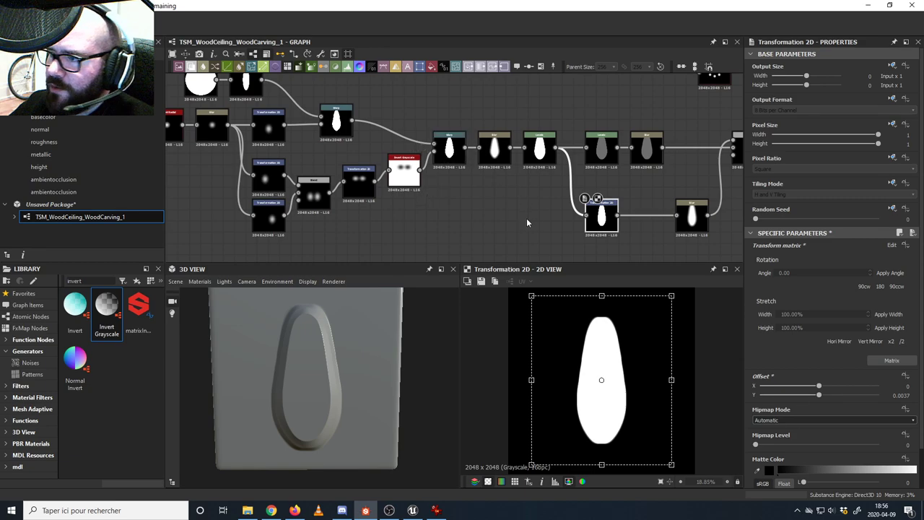
{"action": "middle_click_drag", "start_coordinate": [526, 218], "coordinate": [468, 193]}
{"action": "middle_click_drag", "start_coordinate": [569, 223], "coordinate": [551, 244]}
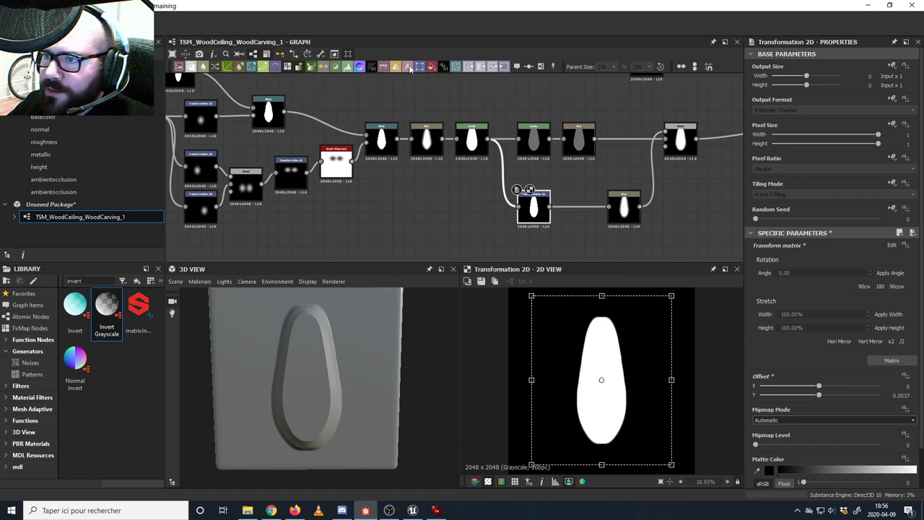
{"action": "left_click_drag", "start_coordinate": [453, 212], "coordinate": [456, 214]}
{"action": "left_click_drag", "start_coordinate": [354, 163], "coordinate": [406, 205]}
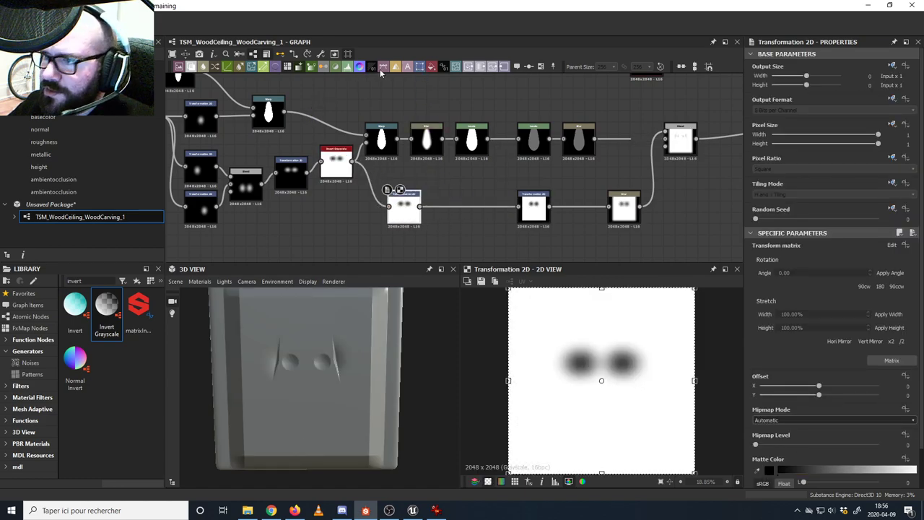
- Try inserting a Warp node between the two lower Transformation 2D nodes, and delete it
{"action": "left_click", "coordinate": [455, 67]}
{"action": "left_click", "coordinate": [477, 208]}
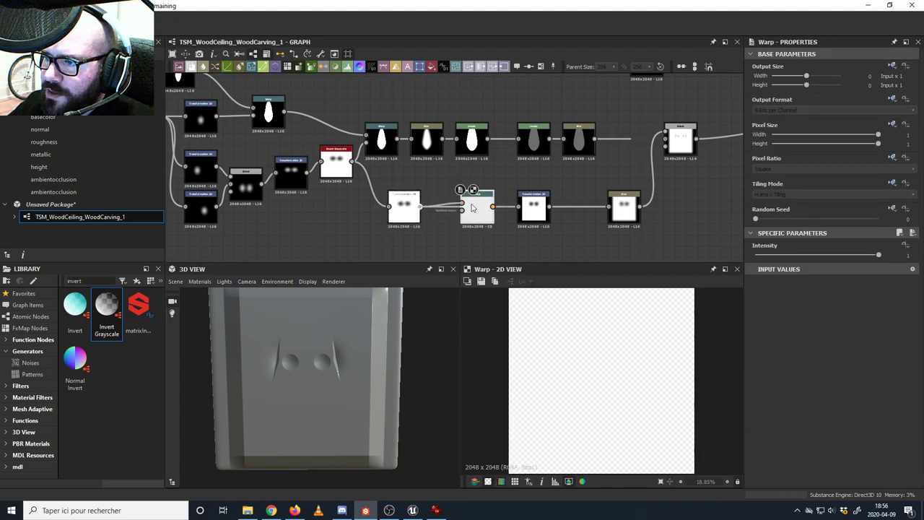
{"action": "scroll", "coordinate": [434, 204], "scroll_direction": "up", "scroll_amount": 5}
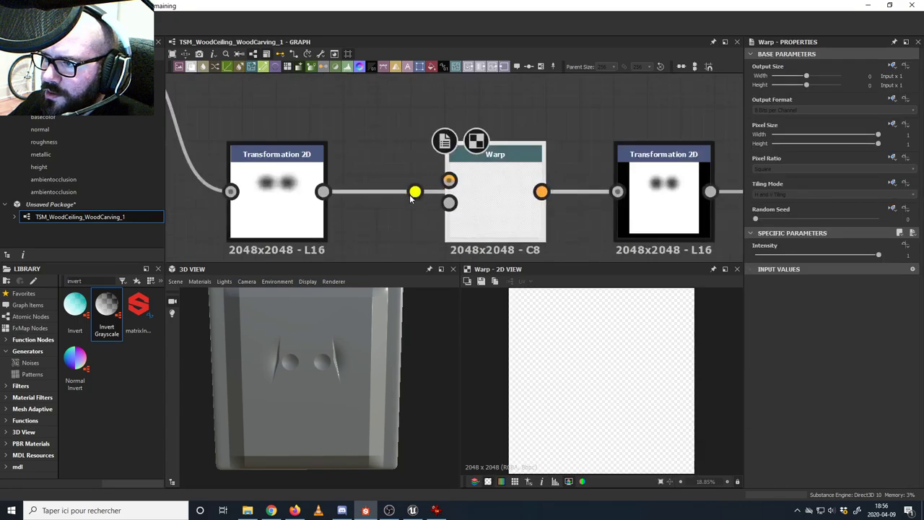
{"action": "scroll", "coordinate": [446, 205], "scroll_direction": "down", "scroll_amount": 4}
{"action": "middle_click_drag", "start_coordinate": [474, 211], "coordinate": [457, 211]}
{"action": "key", "text": "Delete"}
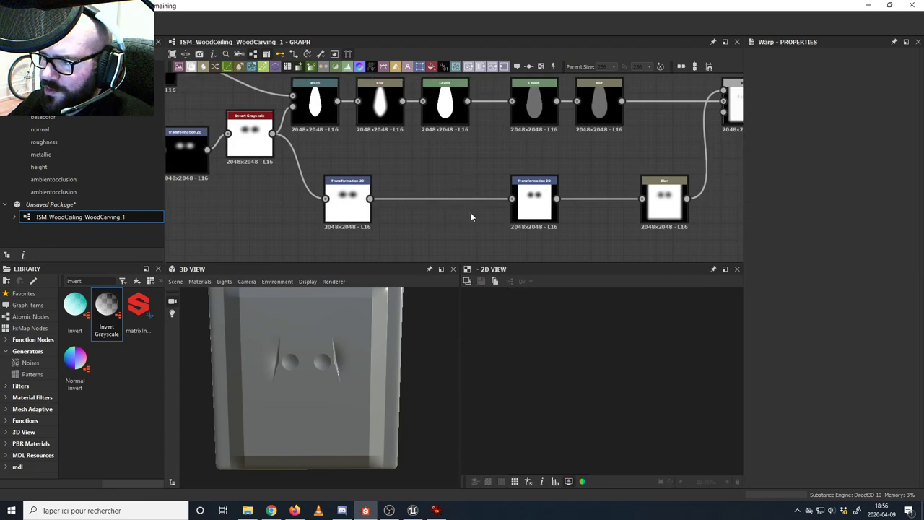
- Undo the node additions and rewiring in the lower branch, back to the Levels node feeding the petal's Transformation 2D
{"action": "double_click", "coordinate": [523, 208]}
{"action": "key", "text": "ctrl+z"}
{"action": "key", "text": "ctrl+z"}
{"action": "key", "text": "ctrl+z"}
{"action": "key", "text": "ctrl+z"}
{"action": "key", "text": "ctrl+z"}
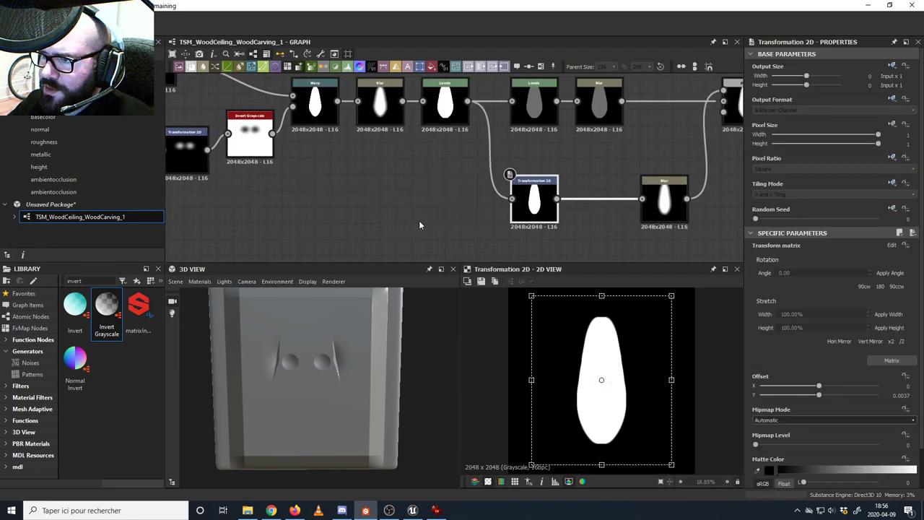
- Insert a Warp node between the lower Transformation 2D and Blur nodes, and stagger the Transformation 2D above the Warp
{"action": "left_click_drag", "start_coordinate": [576, 220], "coordinate": [519, 219]}
{"action": "middle_click_drag", "start_coordinate": [434, 202], "coordinate": [362, 181]}
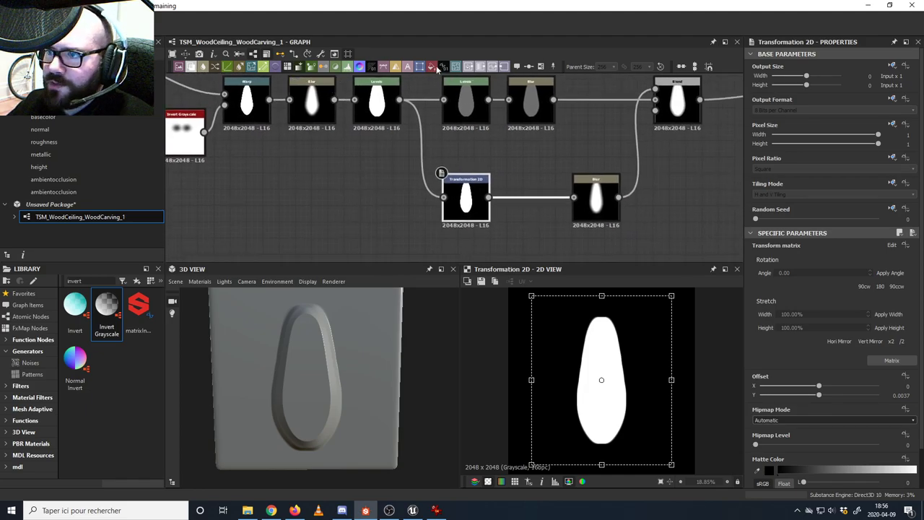
{"action": "left_click_drag", "start_coordinate": [523, 198], "coordinate": [574, 198]}
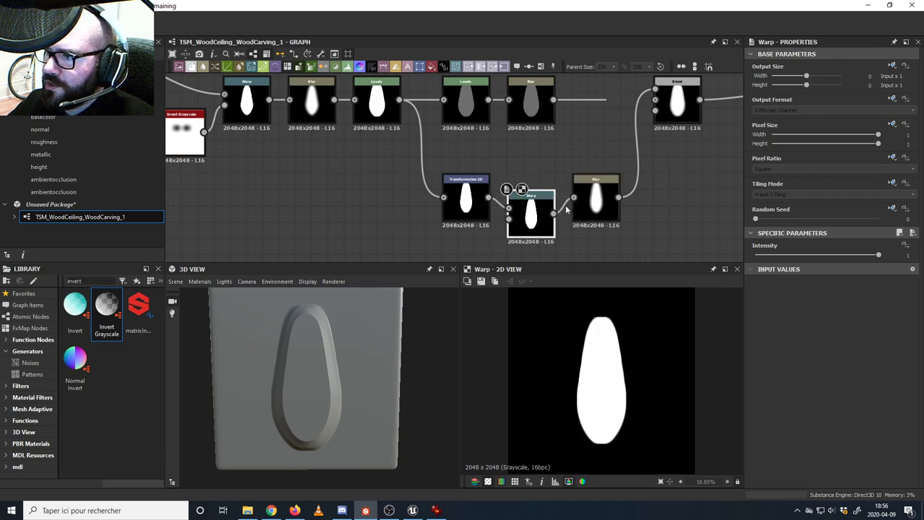
{"action": "middle_click_drag", "start_coordinate": [460, 214], "coordinate": [503, 202]}
{"action": "left_click_drag", "start_coordinate": [510, 199], "coordinate": [477, 181]}
{"action": "left_click_drag", "start_coordinate": [577, 206], "coordinate": [559, 196]}
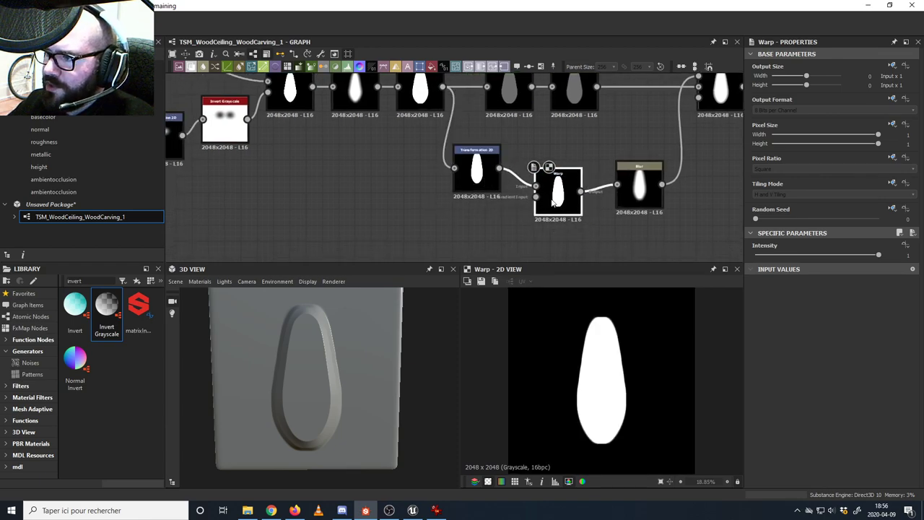
{"action": "left_click_drag", "start_coordinate": [476, 179], "coordinate": [476, 171]}
{"action": "left_click_drag", "start_coordinate": [557, 192], "coordinate": [558, 201]}
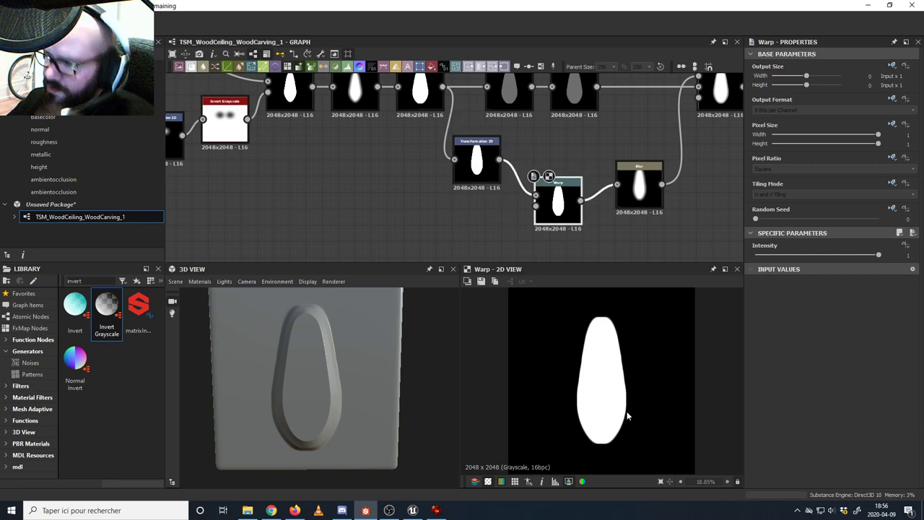
- Add a Transformation 2D node fed by Invert Grayscale and connect it to the new Warp's gradient input
{"action": "middle_click_drag", "start_coordinate": [309, 187], "coordinate": [342, 169]}
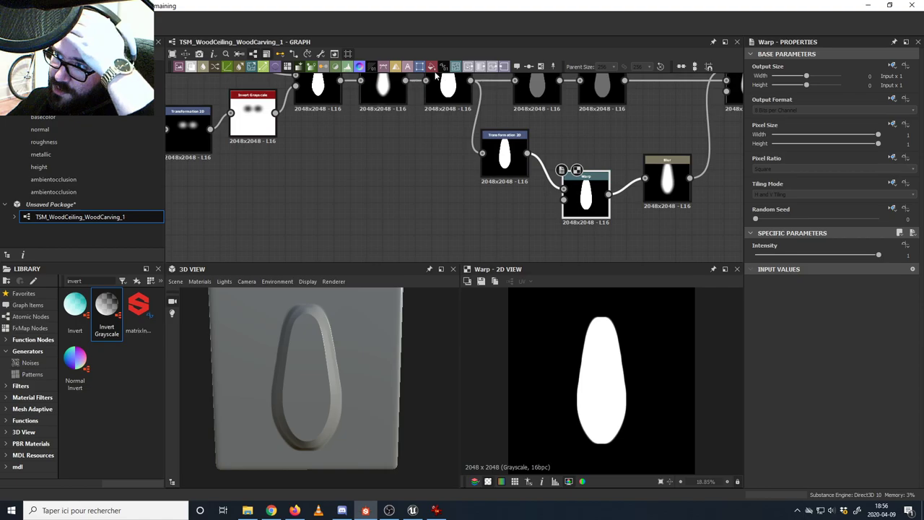
{"action": "left_click", "coordinate": [461, 205]}
{"action": "left_click_drag", "start_coordinate": [275, 113], "coordinate": [449, 201]}
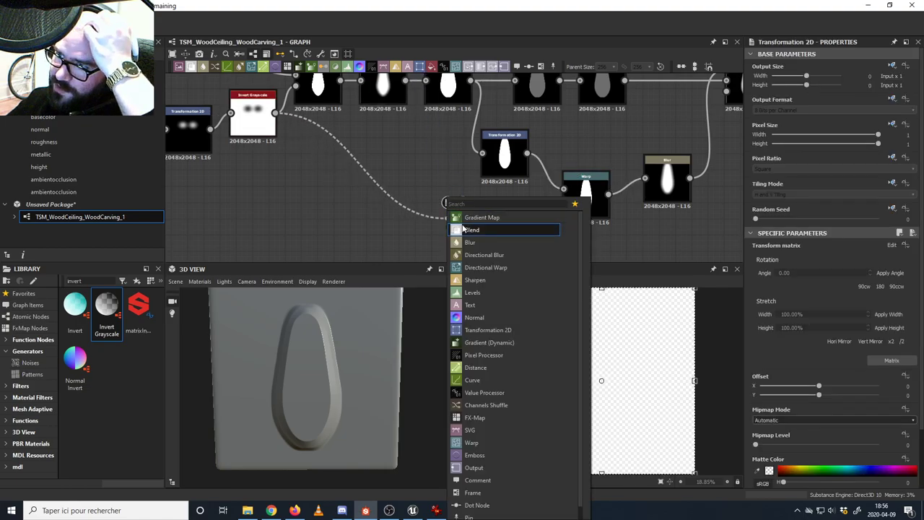
{"action": "key", "text": "Delete"}
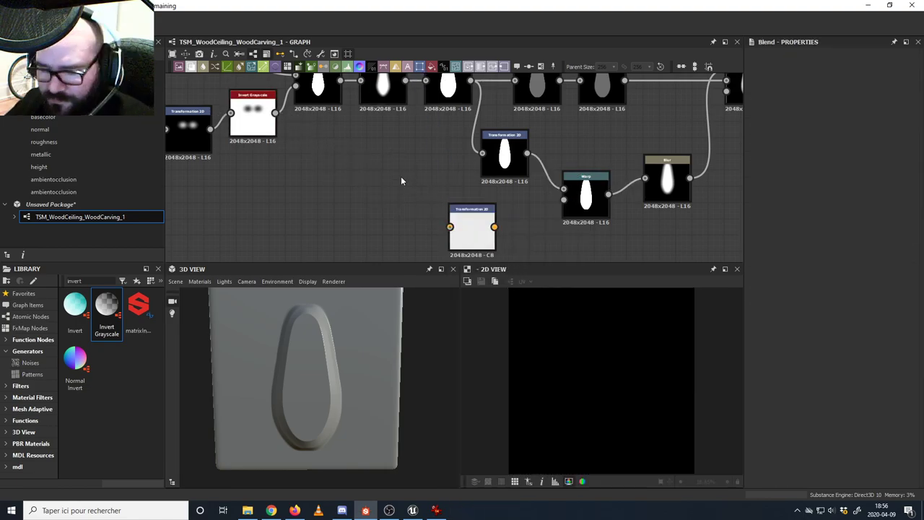
{"action": "left_click_drag", "start_coordinate": [275, 114], "coordinate": [563, 199]}
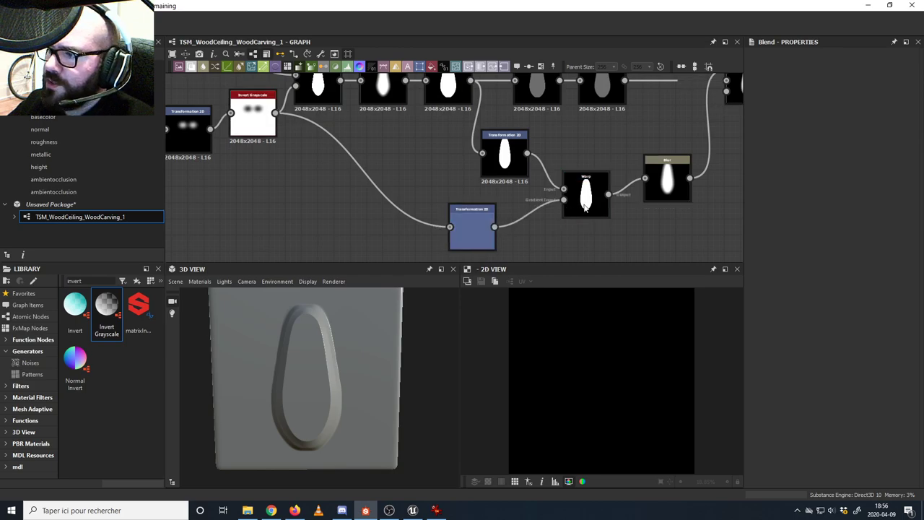
- Preview the new Warp and move its gradient Transformation 2D to a Y offset of about -0.08
{"action": "left_click", "coordinate": [587, 202]}
{"action": "left_click", "coordinate": [472, 217]}
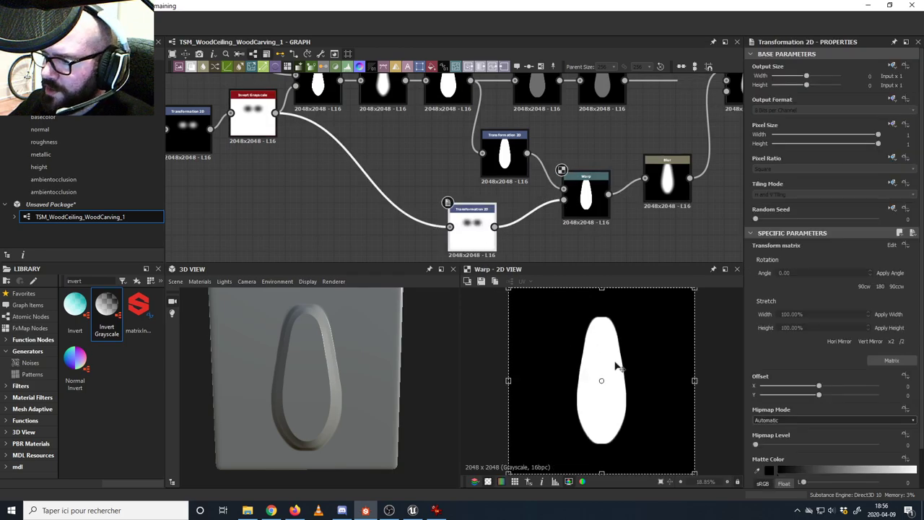
{"action": "mouse_move", "coordinate": [605, 378]}
{"action": "left_mouse_down"}
{"action": "mouse_move", "coordinate": [615, 340]}
{"action": "mouse_move", "coordinate": [616, 380]}
{"action": "left_mouse_up"}
- Feed the gradient Transformation 2D from the Transformation 2D before Invert Grayscale, and check its output and the Warp's
{"action": "scroll", "coordinate": [480, 230], "scroll_direction": "down", "scroll_amount": 2}
{"action": "scroll", "coordinate": [481, 229], "scroll_direction": "up", "scroll_amount": 3}
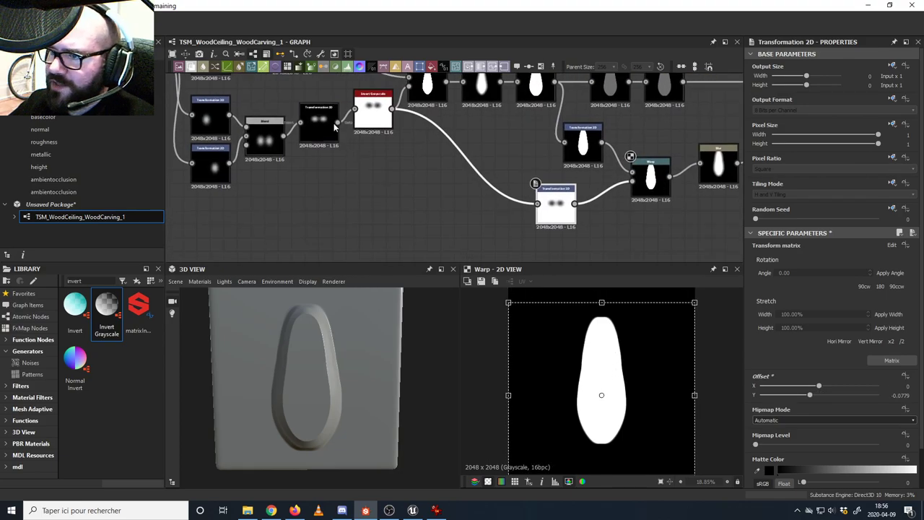
{"action": "left_click_drag", "start_coordinate": [541, 213], "coordinate": [539, 206]}
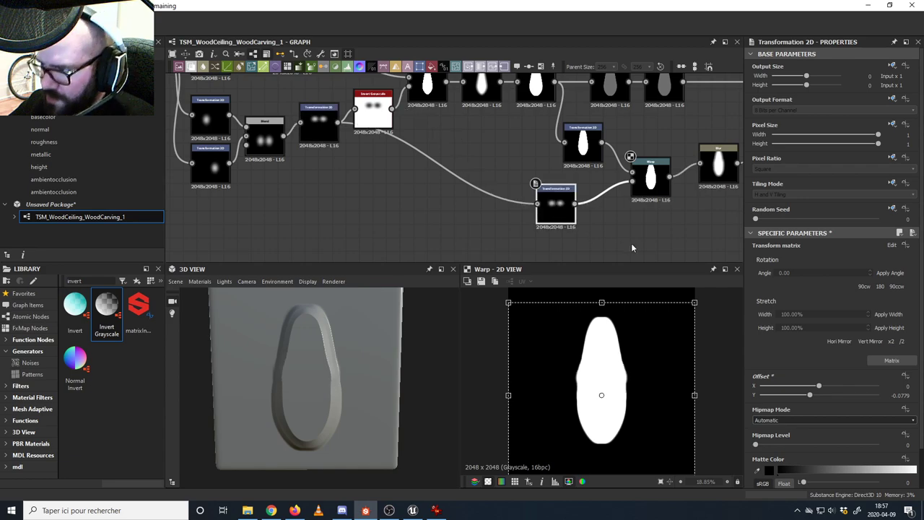
{"action": "double_click", "coordinate": [562, 210]}
{"action": "double_click", "coordinate": [653, 179]}
- Stretch the gradient Transformation 2D wider and taller, and set its Y offset to about -0.16
{"action": "left_click", "coordinate": [561, 210]}
{"action": "left_click_drag", "start_coordinate": [611, 344], "coordinate": [613, 367]}
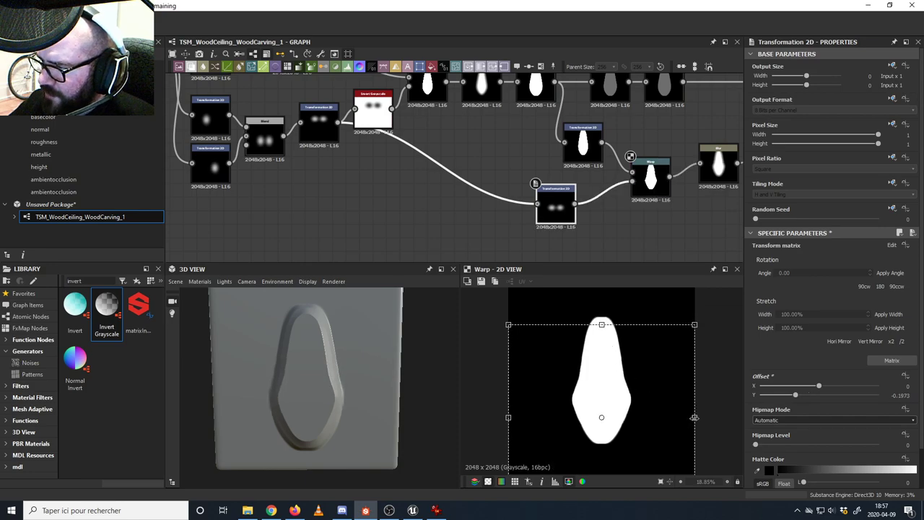
{"action": "left_click_drag", "start_coordinate": [695, 418], "coordinate": [724, 426]}
{"action": "key", "text": "ctrl+z"}
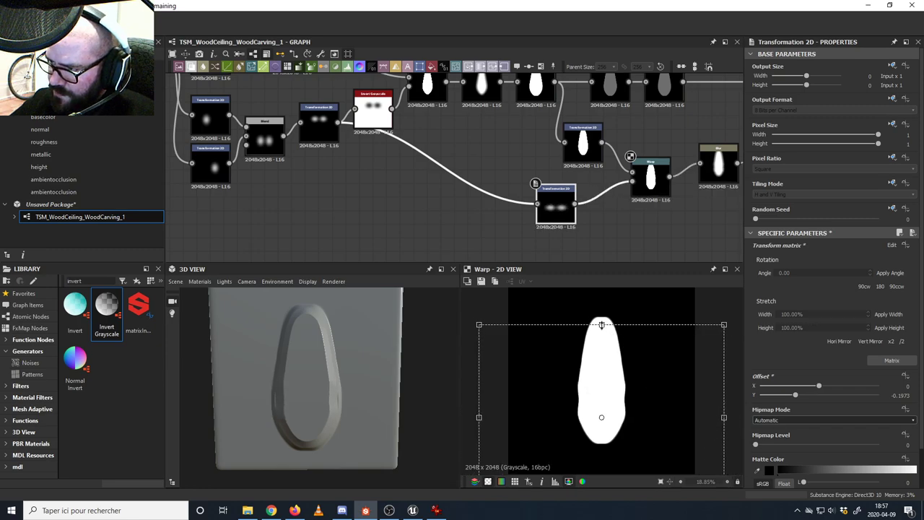
{"action": "left_click_drag", "start_coordinate": [602, 325], "coordinate": [608, 265]}
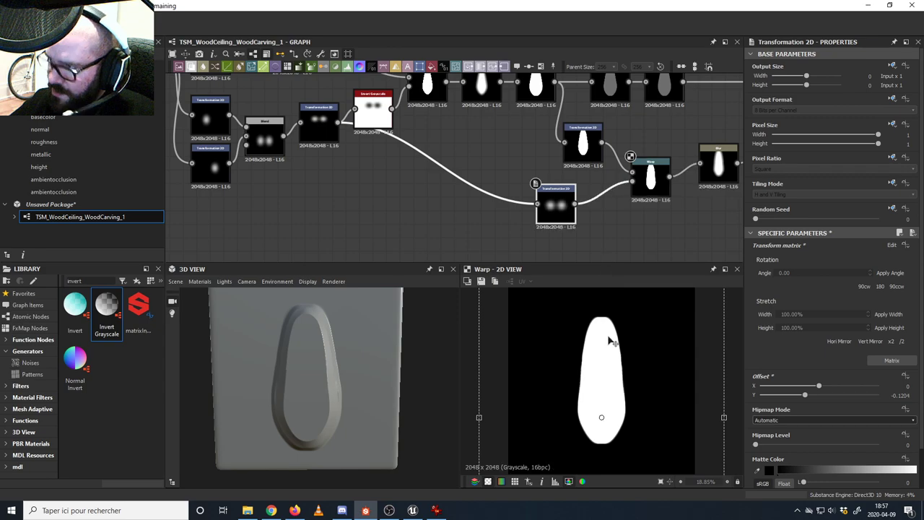
{"action": "left_click_drag", "start_coordinate": [611, 342], "coordinate": [614, 357]}
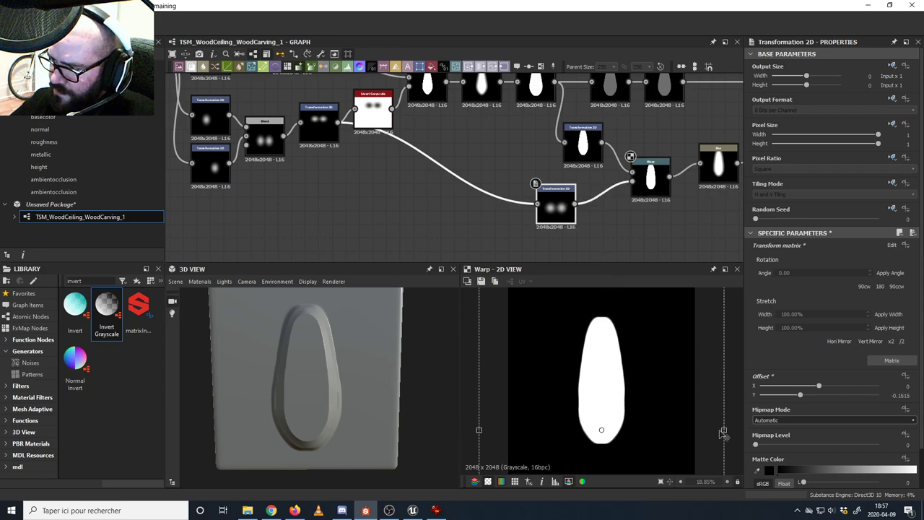
{"action": "left_click_drag", "start_coordinate": [724, 430], "coordinate": [723, 430]}
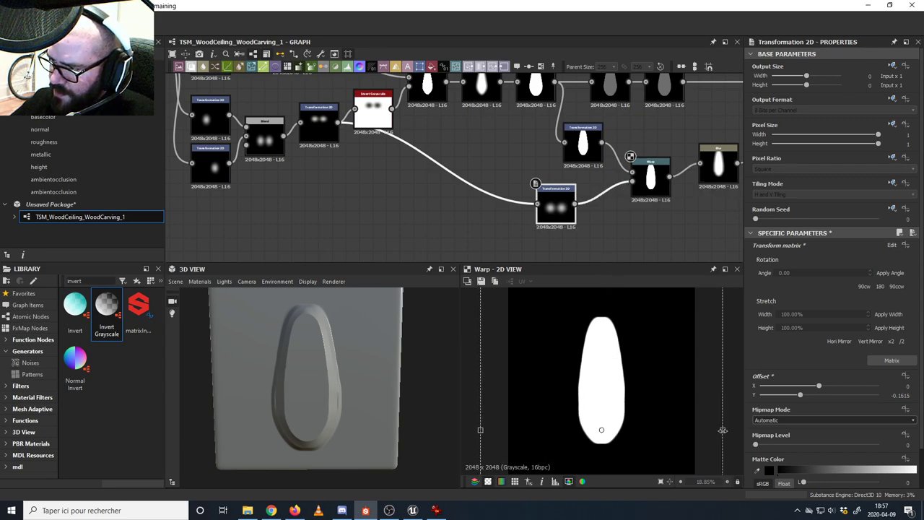
- Move the lower Warp and its two input nodes away from the Blur, and insert a Transformation 2D between Warp and Blur
{"action": "middle_click_drag", "start_coordinate": [673, 200], "coordinate": [515, 210]}
{"action": "left_click_drag", "start_coordinate": [347, 362], "coordinate": [364, 360]}
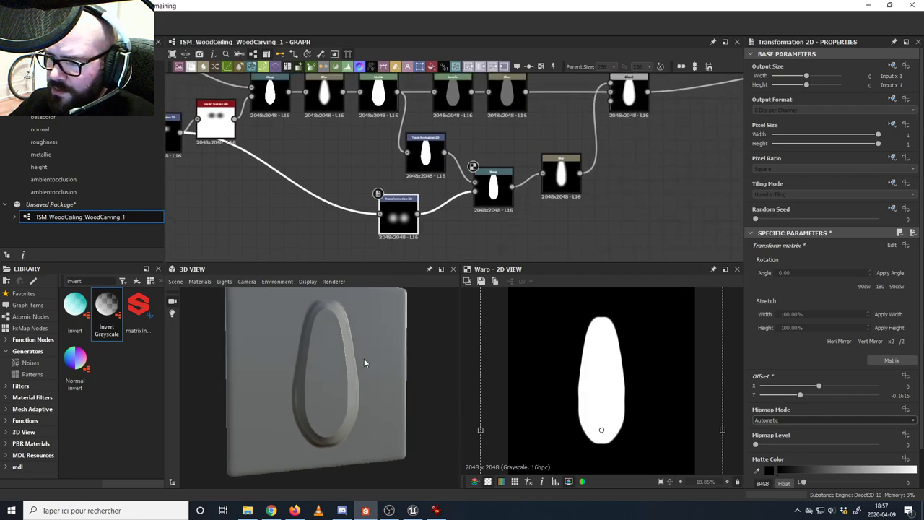
{"action": "left_click", "coordinate": [563, 180]}
{"action": "middle_click_drag", "start_coordinate": [563, 194], "coordinate": [568, 214]}
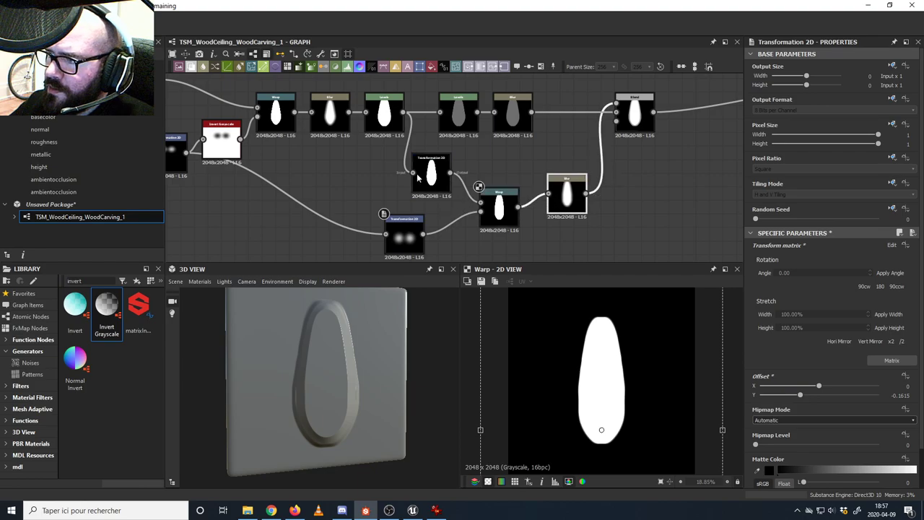
{"action": "left_click_drag", "start_coordinate": [396, 169], "coordinate": [447, 226]}
{"action": "left_click", "coordinate": [446, 177]}
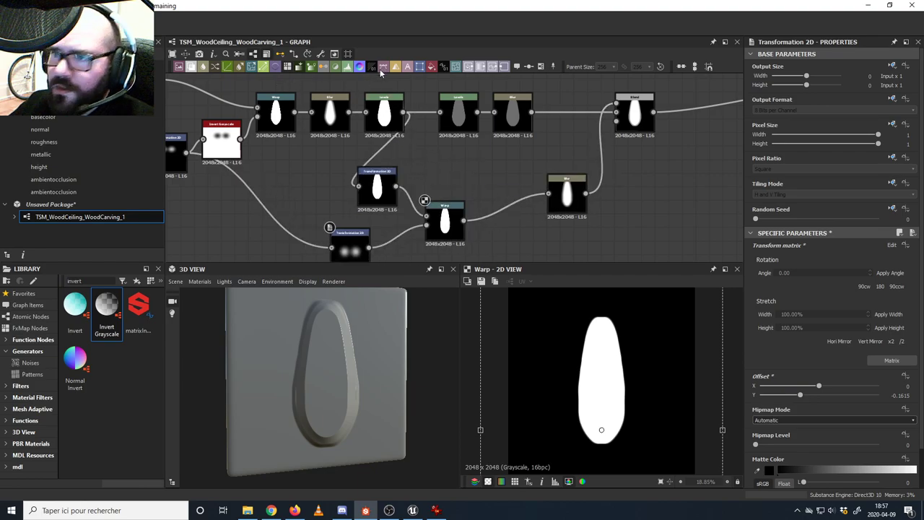
{"action": "left_click", "coordinate": [422, 68]}
{"action": "left_click_drag", "start_coordinate": [455, 163], "coordinate": [488, 221]}
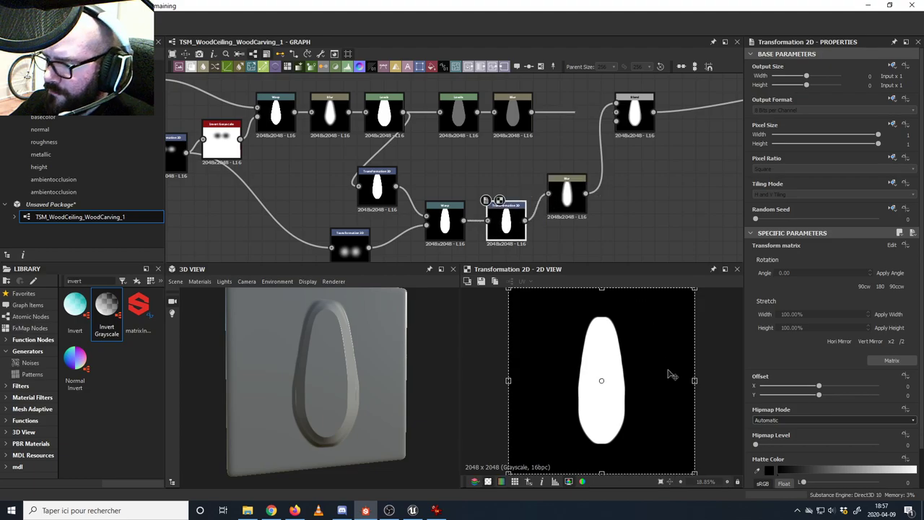
- Narrow the petal shape horizontally with the new Transformation 2D and check the relief on the 3D model
{"action": "left_click_drag", "start_coordinate": [694, 380], "coordinate": [667, 380]}
{"action": "left_click_drag", "start_coordinate": [394, 347], "coordinate": [359, 334]}
{"action": "left_click_drag", "start_coordinate": [375, 407], "coordinate": [362, 404]}
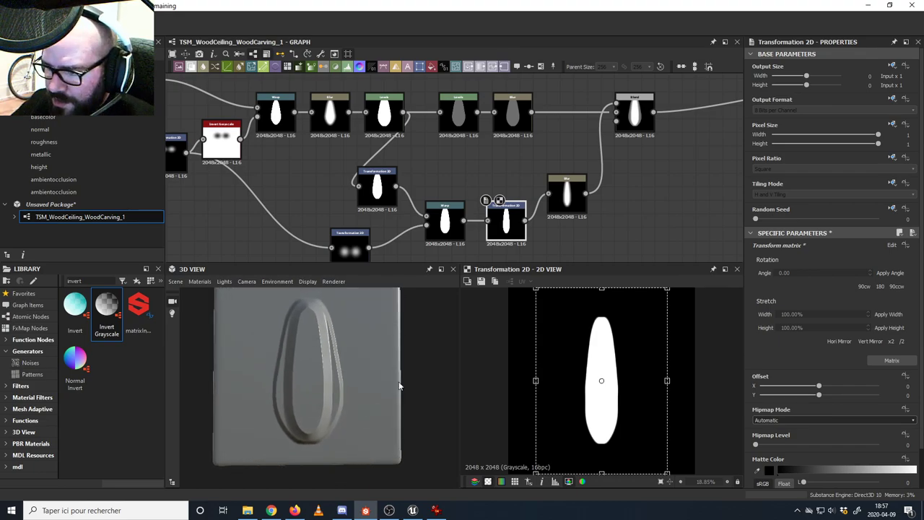
- Preview the lower Blur, then narrow the Warp's gradient Transformation 2D and set its Y offset to about -0.18
{"action": "middle_click_drag", "start_coordinate": [441, 223], "coordinate": [461, 188]}
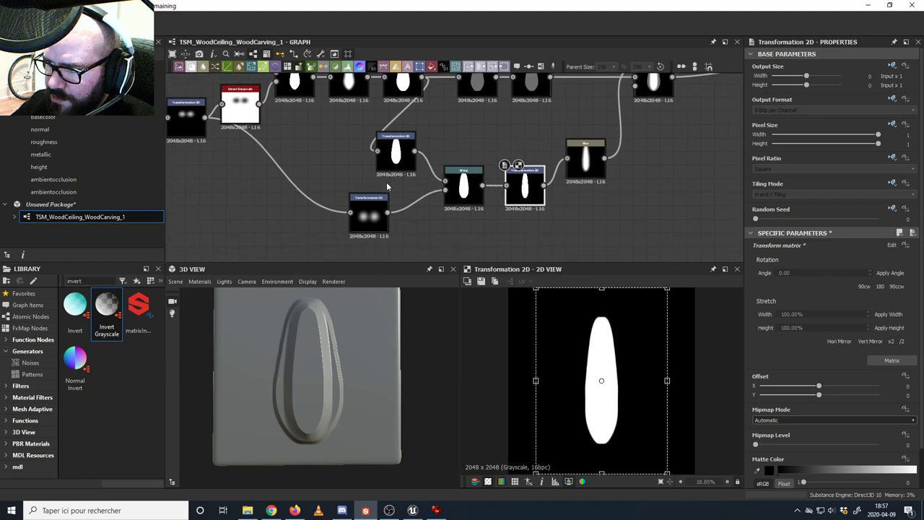
{"action": "middle_click_drag", "start_coordinate": [388, 186], "coordinate": [409, 195]}
{"action": "left_click", "coordinate": [390, 223]}
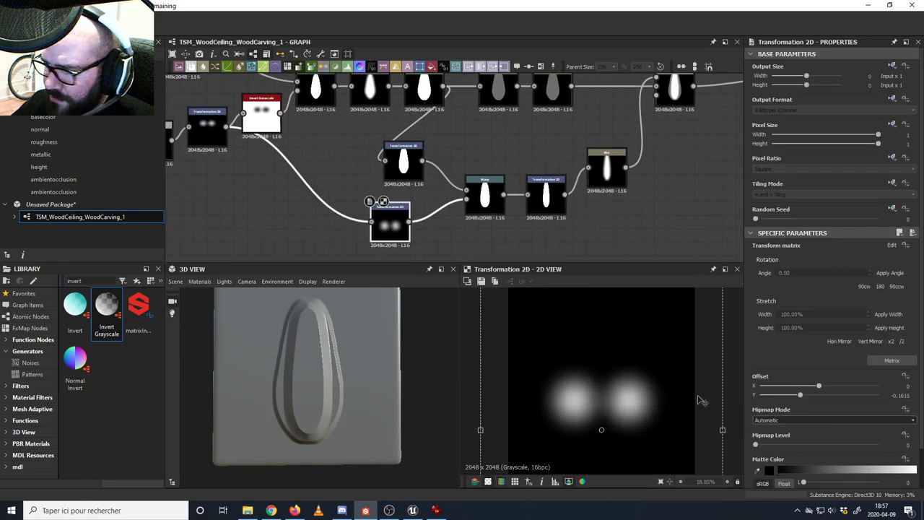
{"action": "left_click", "coordinate": [601, 160]}
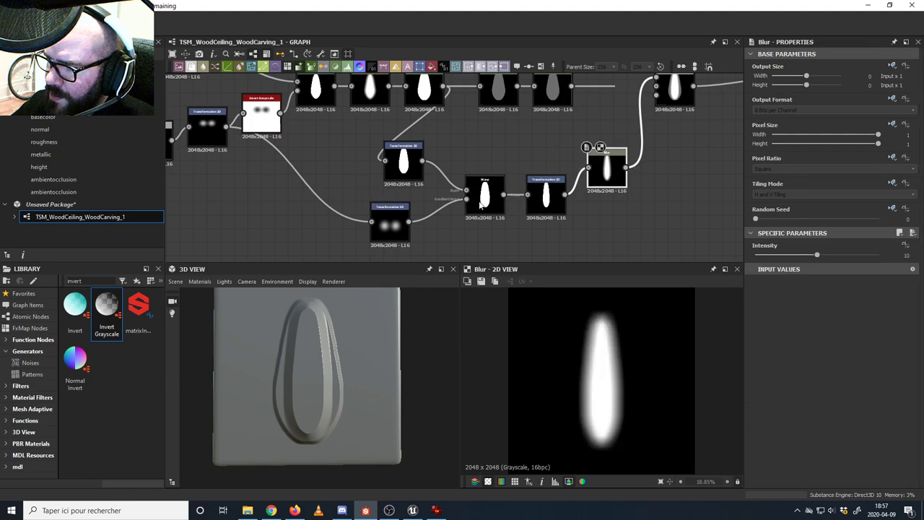
{"action": "left_click", "coordinate": [390, 224]}
{"action": "left_click_drag", "start_coordinate": [721, 430], "coordinate": [700, 432]}
{"action": "mouse_move", "coordinate": [618, 390]}
{"action": "left_mouse_down"}
{"action": "mouse_move", "coordinate": [609, 373]}
{"action": "mouse_move", "coordinate": [609, 392]}
{"action": "mouse_move", "coordinate": [609, 379]}
{"action": "left_mouse_up"}
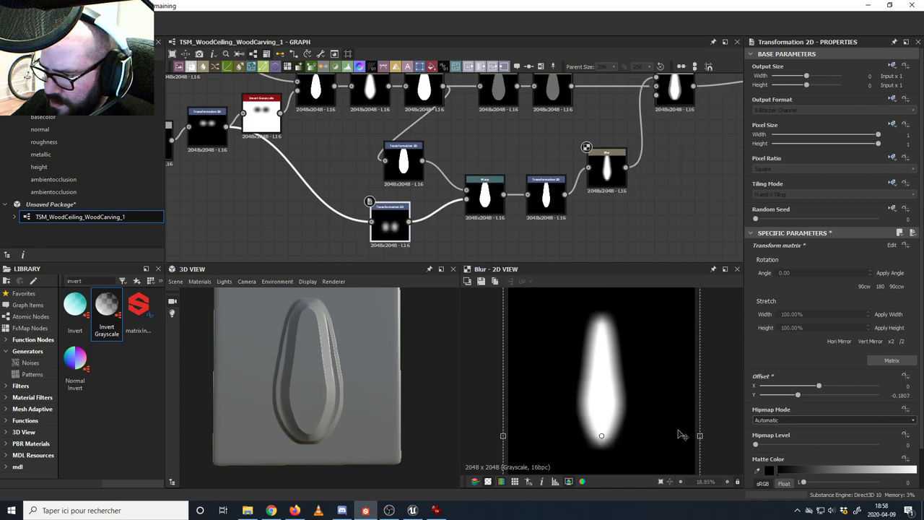
{"action": "mouse_move", "coordinate": [701, 436]}
{"action": "left_mouse_down"}
{"action": "mouse_move", "coordinate": [710, 436]}
{"action": "mouse_move", "coordinate": [691, 436]}
{"action": "left_mouse_up"}
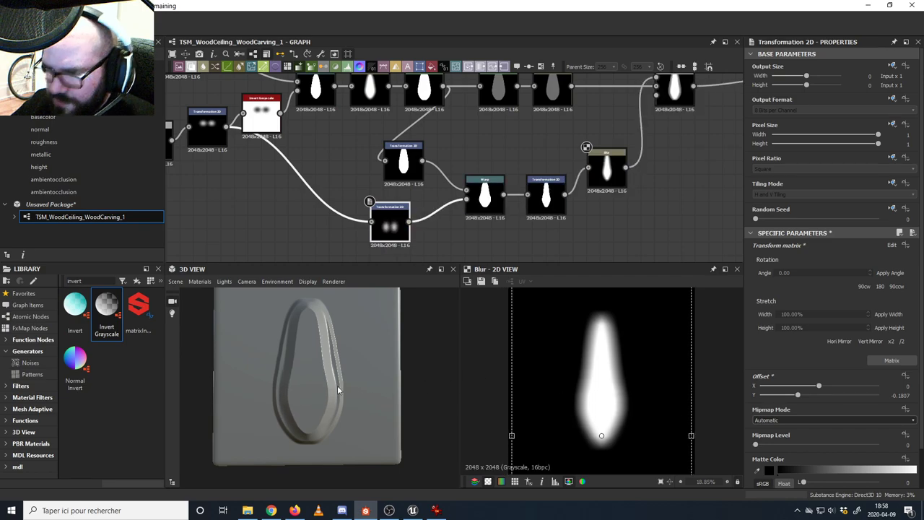
- Compare the petal relief in the 3D view with the carved flowers in Wood_Ceiling_1.jpg
{"action": "left_click_drag", "start_coordinate": [337, 386], "coordinate": [355, 390]}
{"action": "left_click", "coordinate": [435, 511]}
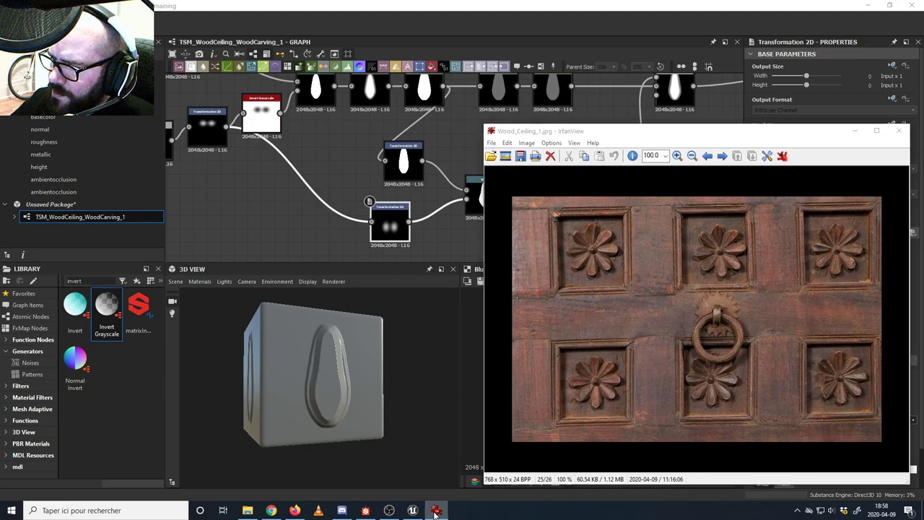
{"action": "left_click", "coordinate": [436, 510]}
{"action": "scroll", "coordinate": [312, 368], "scroll_direction": "up", "scroll_amount": 3}
- Preview the Blend node that combines the two petal layers and examine its stepped edge
{"action": "middle_click_drag", "start_coordinate": [516, 197], "coordinate": [485, 211]}
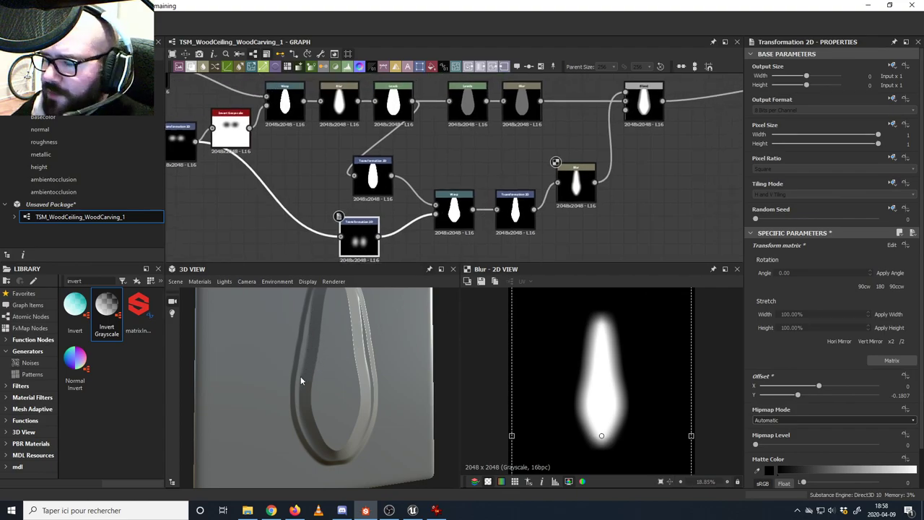
{"action": "middle_click_drag", "start_coordinate": [554, 161], "coordinate": [475, 182]}
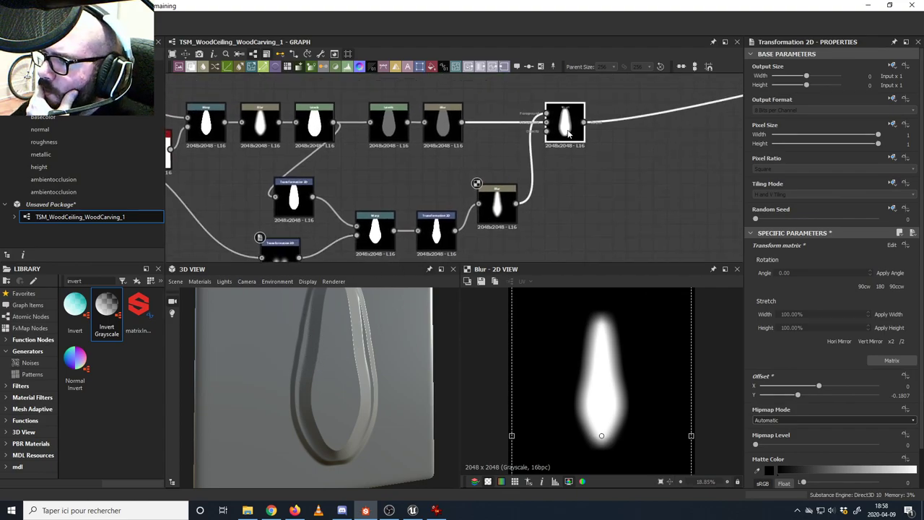
{"action": "double_click", "coordinate": [565, 124]}
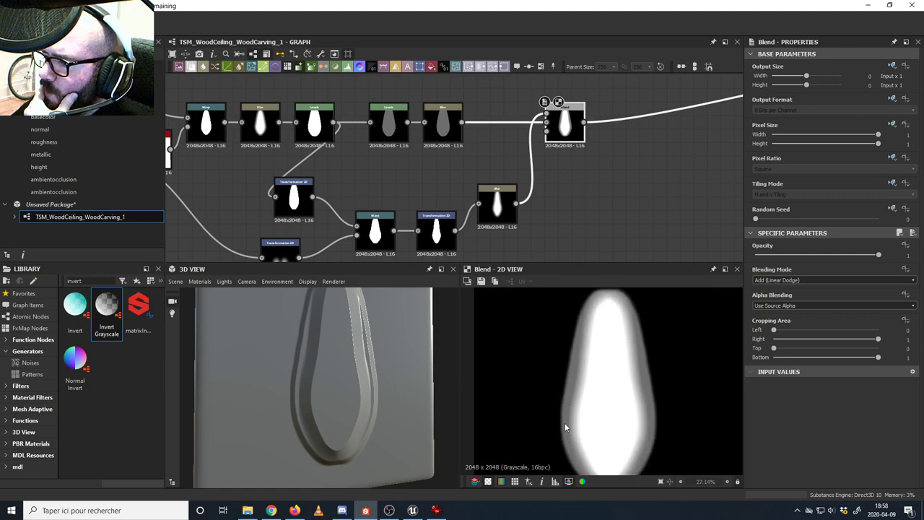
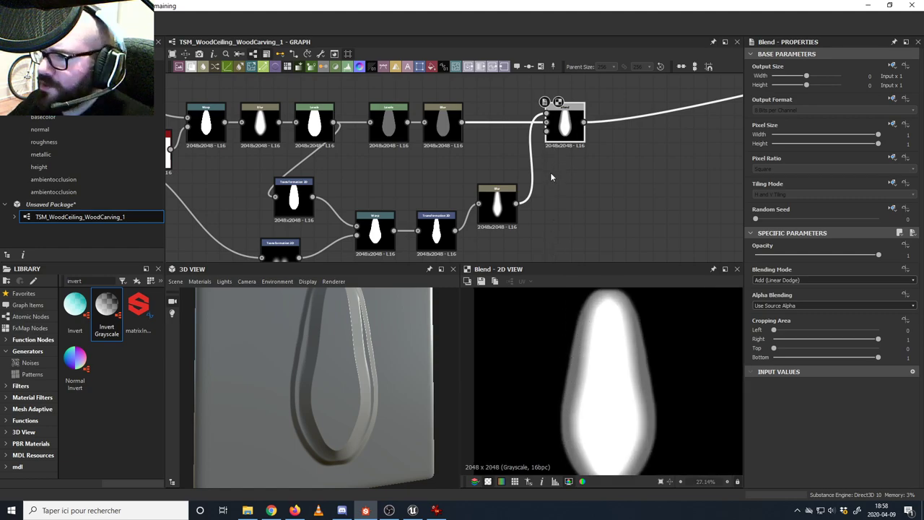
- Connect the lower Blur's output directly to the Normal node and inspect the inner petal in 3D
{"action": "middle_click_drag", "start_coordinate": [509, 152], "coordinate": [421, 149]}
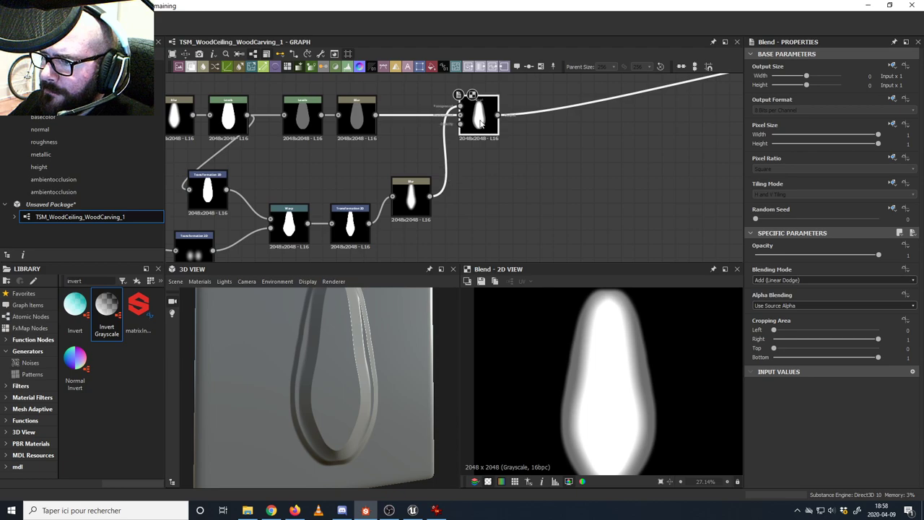
{"action": "scroll", "coordinate": [530, 174], "scroll_direction": "down", "scroll_amount": 2}
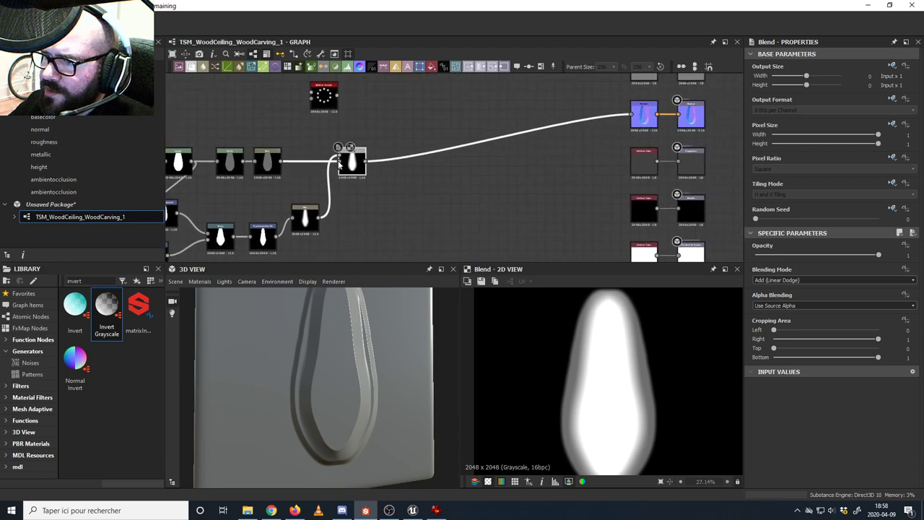
{"action": "left_click_drag", "start_coordinate": [318, 218], "coordinate": [631, 115]}
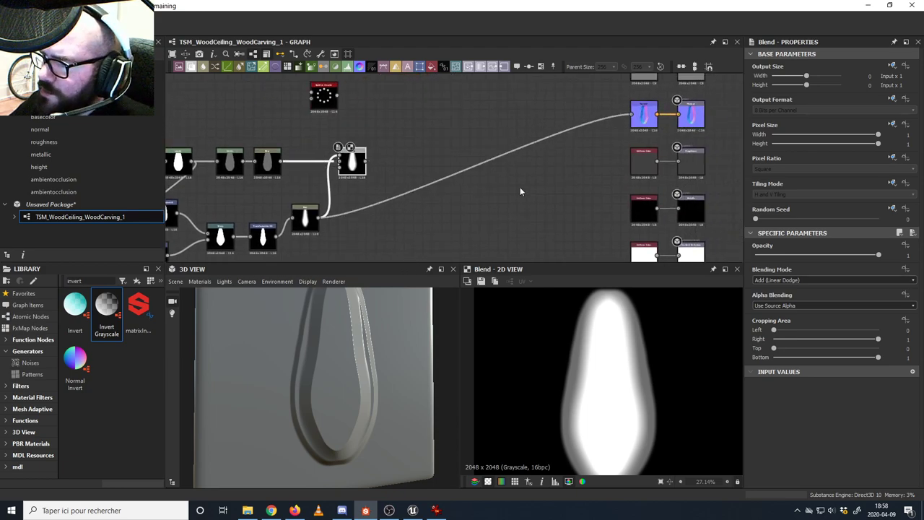
{"action": "left_click_drag", "start_coordinate": [336, 352], "coordinate": [353, 329]}
{"action": "scroll", "coordinate": [307, 225], "scroll_direction": "up", "scroll_amount": 3}
- Preview the lower Blur and set its intensity to about 4.67
{"action": "left_click", "coordinate": [307, 224]}
{"action": "scroll", "coordinate": [326, 227], "scroll_direction": "down", "scroll_amount": 3}
{"action": "middle_click_drag", "start_coordinate": [326, 227], "coordinate": [346, 211]}
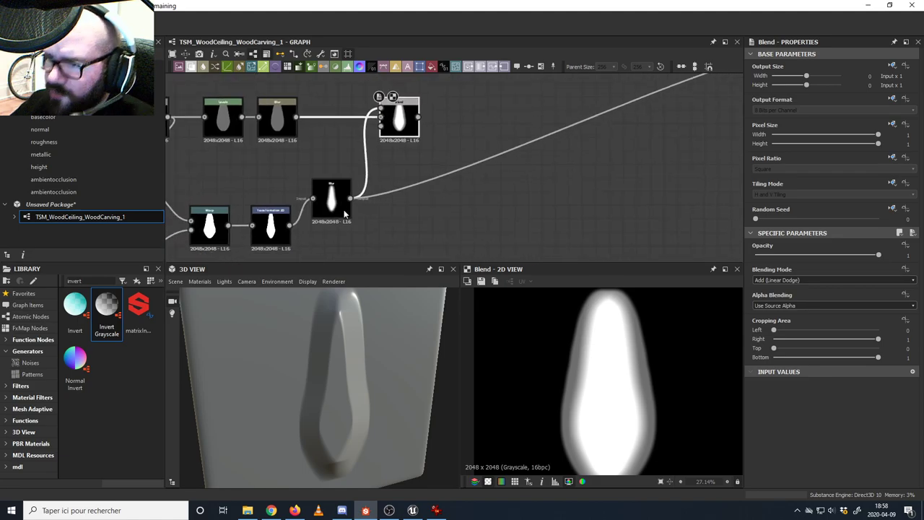
{"action": "double_click", "coordinate": [346, 211]}
{"action": "left_click_drag", "start_coordinate": [815, 256], "coordinate": [787, 262]}
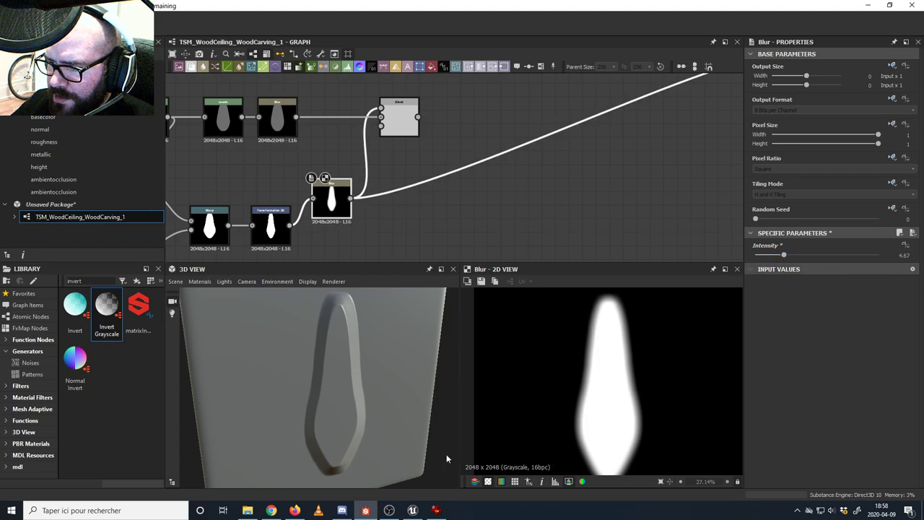
- Compare the inner petal's profile from several angles with the petals in the Wood_Ceiling_1.jpg reference
{"action": "left_click", "coordinate": [436, 510]}
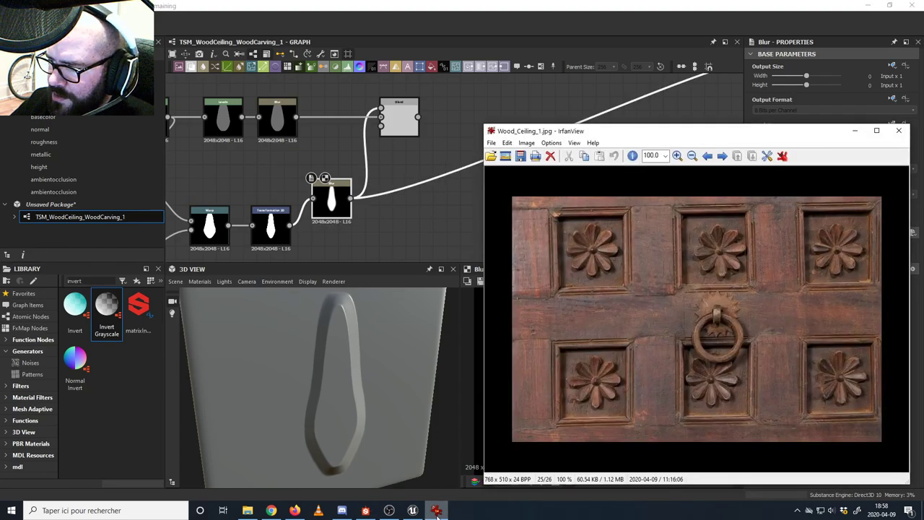
{"action": "left_click", "coordinate": [436, 511]}
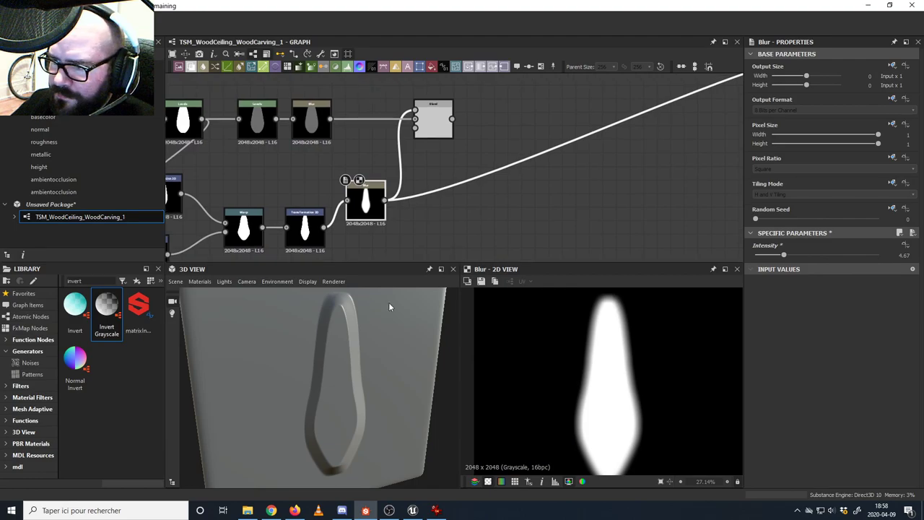
{"action": "left_click_drag", "start_coordinate": [383, 350], "coordinate": [381, 362]}
{"action": "middle_click_drag", "start_coordinate": [429, 252], "coordinate": [418, 282]}
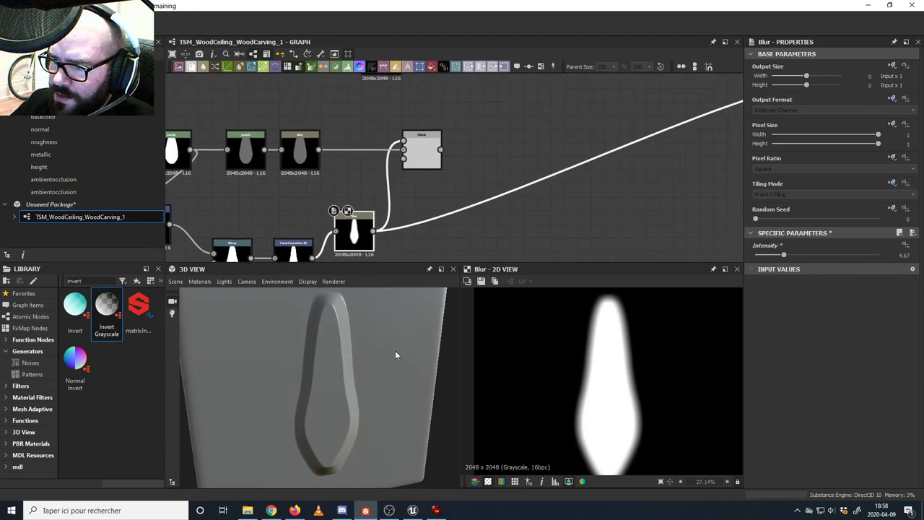
{"action": "left_click_drag", "start_coordinate": [396, 355], "coordinate": [397, 344]}
{"action": "left_click", "coordinate": [436, 511]}
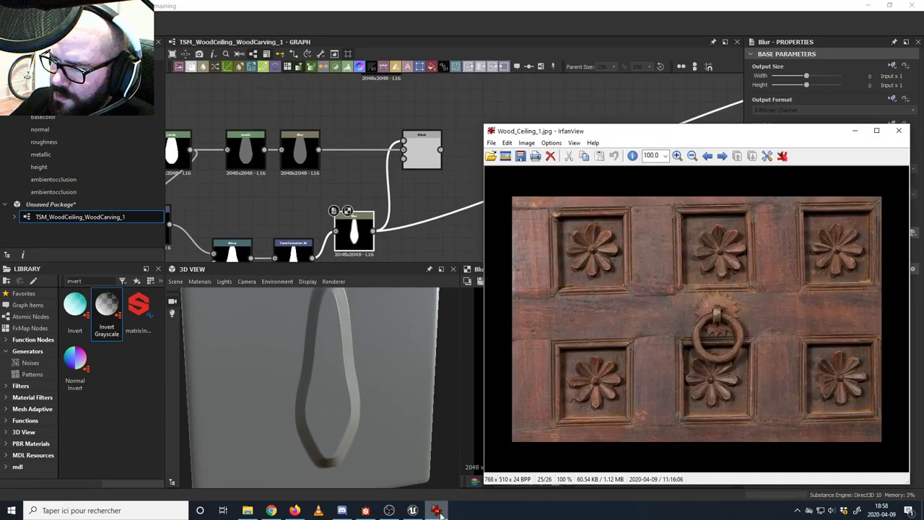
{"action": "left_click", "coordinate": [436, 511]}
- Undo the lower Blur's intensity change and its direct connection to the Normal node, and preview the Blend again
{"action": "middle_click_drag", "start_coordinate": [418, 210], "coordinate": [437, 185]}
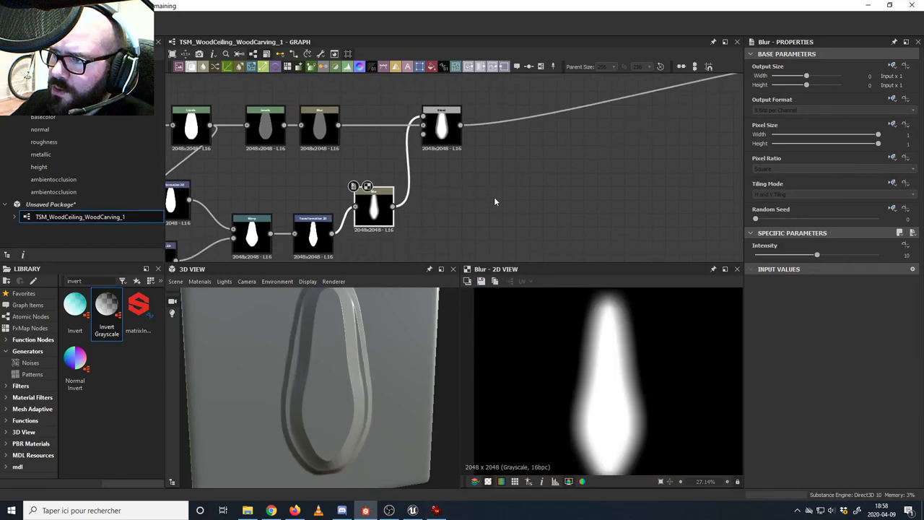
{"action": "middle_click_drag", "start_coordinate": [495, 202], "coordinate": [452, 247]}
{"action": "left_click", "coordinate": [354, 182]}
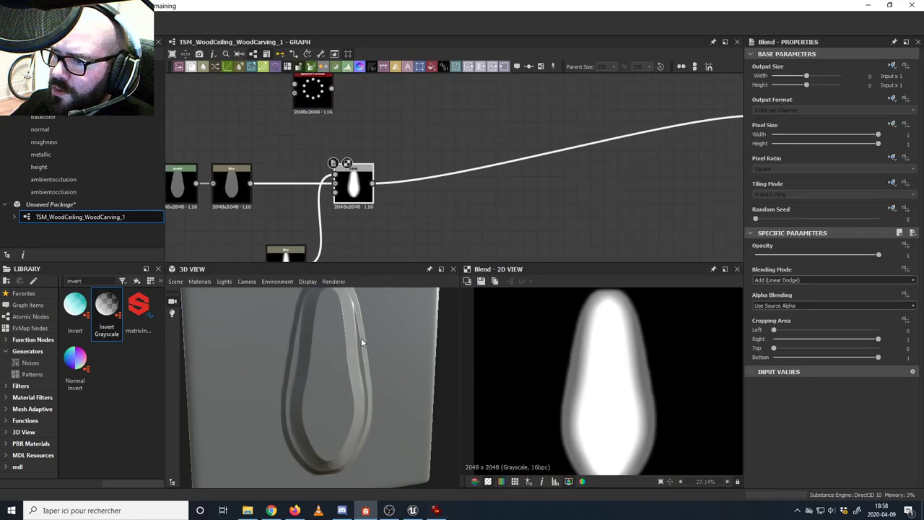
{"action": "left_click_drag", "start_coordinate": [361, 338], "coordinate": [349, 329]}
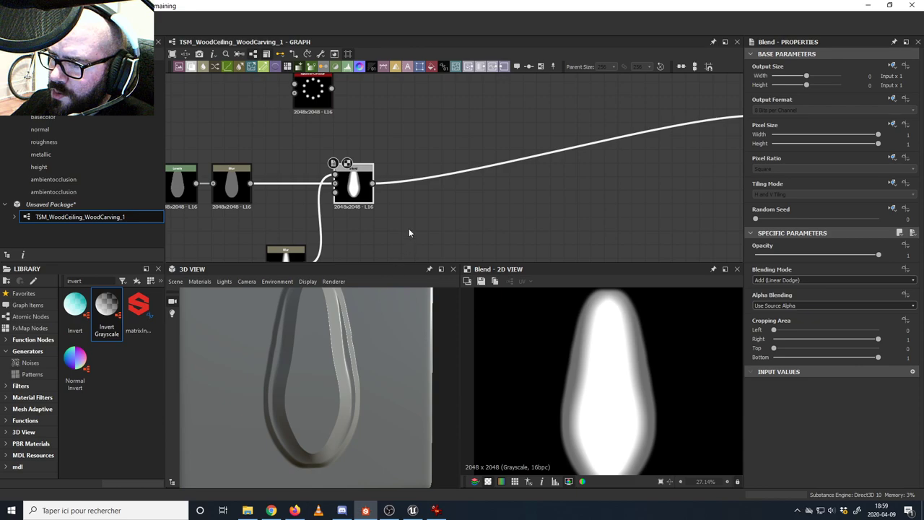
- Insert a Blur node between the Blend and the Normal node, and set its intensity to about 3.04
{"action": "scroll", "coordinate": [426, 220], "scroll_direction": "down", "scroll_amount": 2}
{"action": "middle_click_drag", "start_coordinate": [436, 212], "coordinate": [465, 195]}
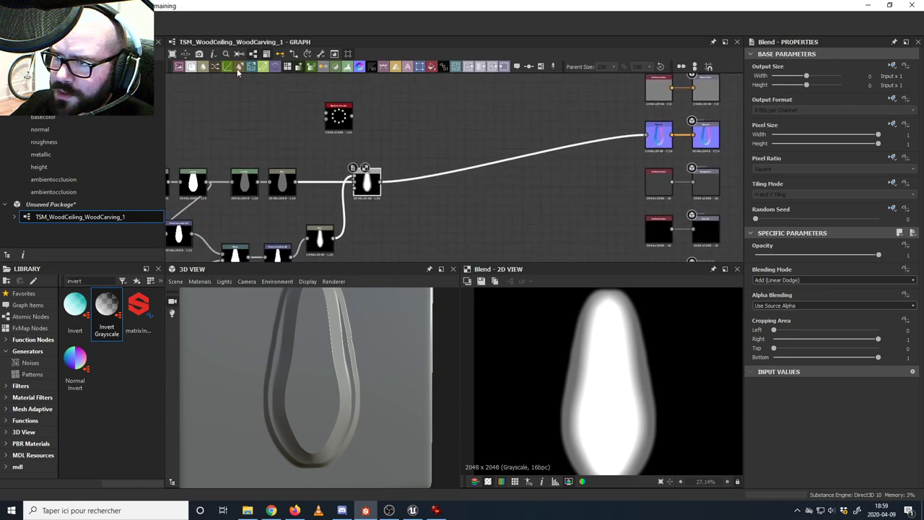
{"action": "left_click_drag", "start_coordinate": [288, 103], "coordinate": [442, 189]}
{"action": "left_click_drag", "start_coordinate": [384, 183], "coordinate": [432, 191]}
{"action": "left_click_drag", "start_coordinate": [442, 192], "coordinate": [663, 136]}
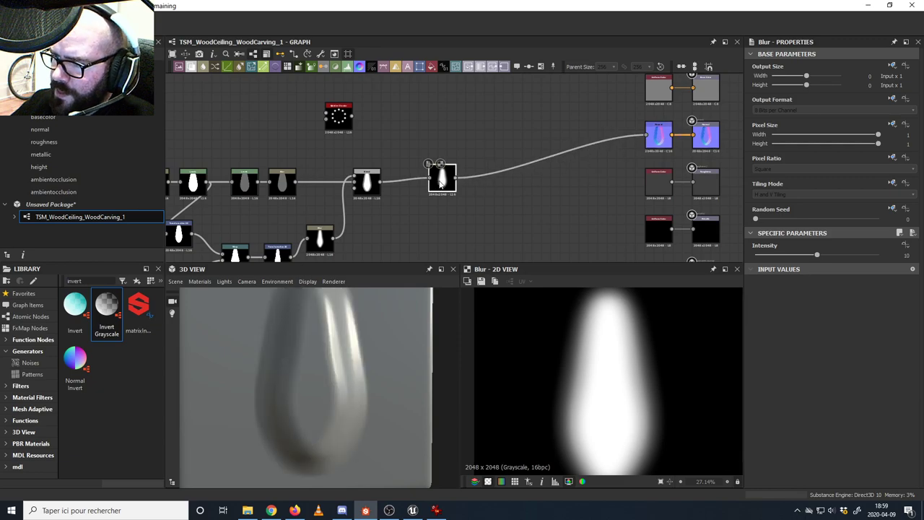
{"action": "left_click", "coordinate": [768, 255]}
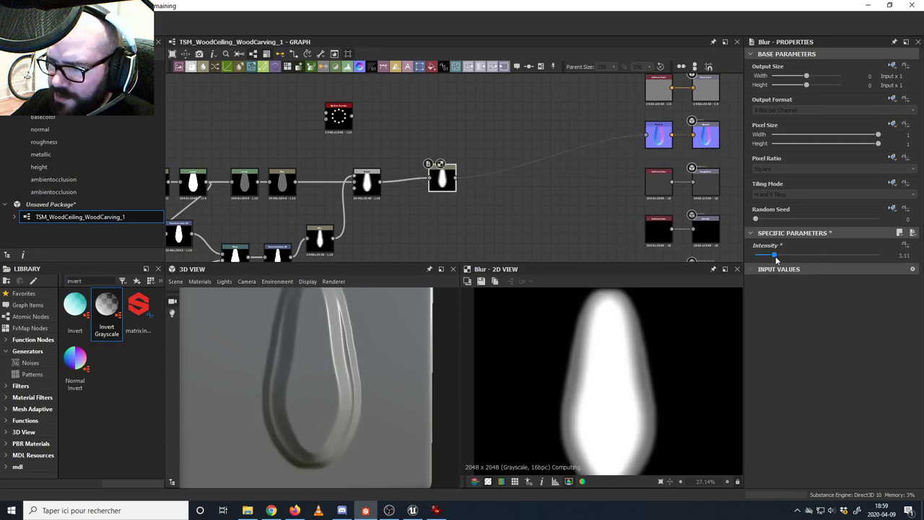
{"action": "left_click_drag", "start_coordinate": [777, 260], "coordinate": [775, 260]}
- Compare the softened petal in 3D, from several angles, with the petals in the Wood_Ceiling_1.jpg reference
{"action": "scroll", "coordinate": [345, 348], "scroll_direction": "down", "scroll_amount": 2}
{"action": "mouse_move", "coordinate": [344, 349]}
{"action": "left_mouse_down"}
{"action": "mouse_move", "coordinate": [373, 354]}
{"action": "mouse_move", "coordinate": [337, 319]}
{"action": "mouse_move", "coordinate": [342, 341]}
{"action": "mouse_move", "coordinate": [407, 351]}
{"action": "mouse_move", "coordinate": [351, 355]}
{"action": "mouse_move", "coordinate": [352, 337]}
{"action": "left_mouse_up"}
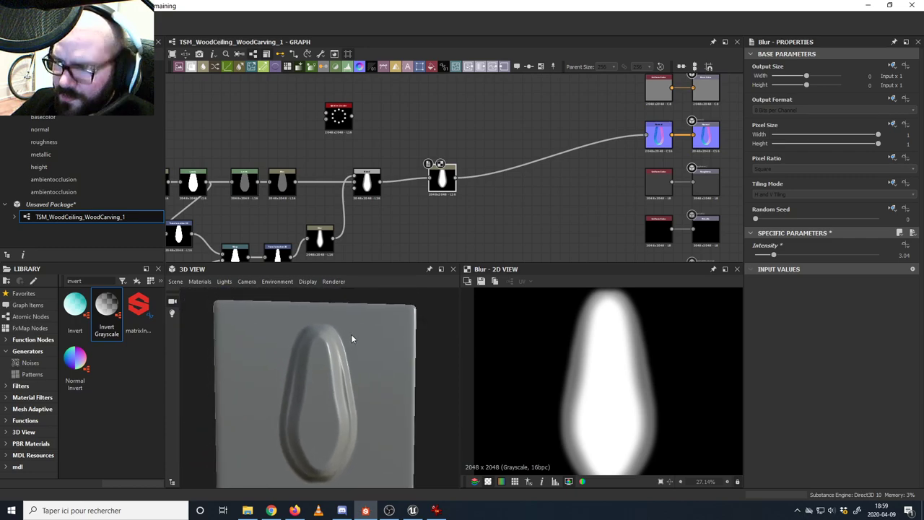
{"action": "left_click", "coordinate": [437, 511]}
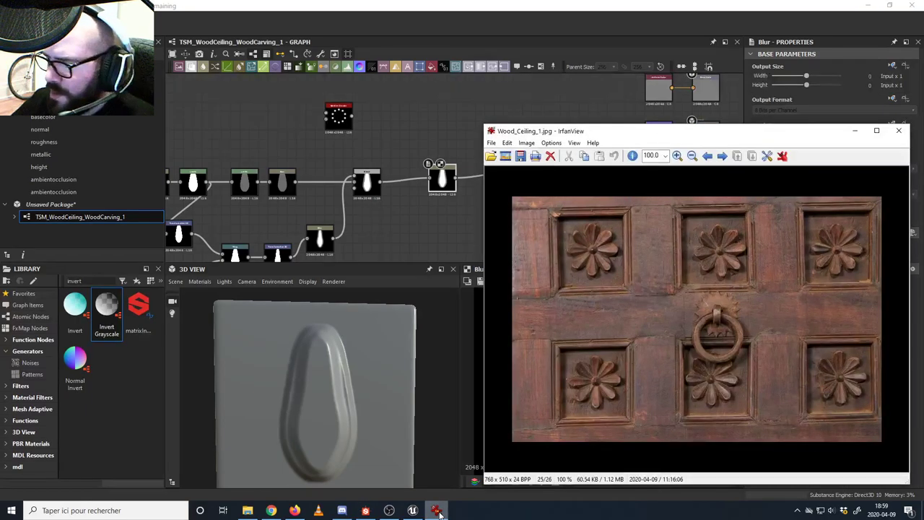
{"action": "left_click", "coordinate": [437, 511]}
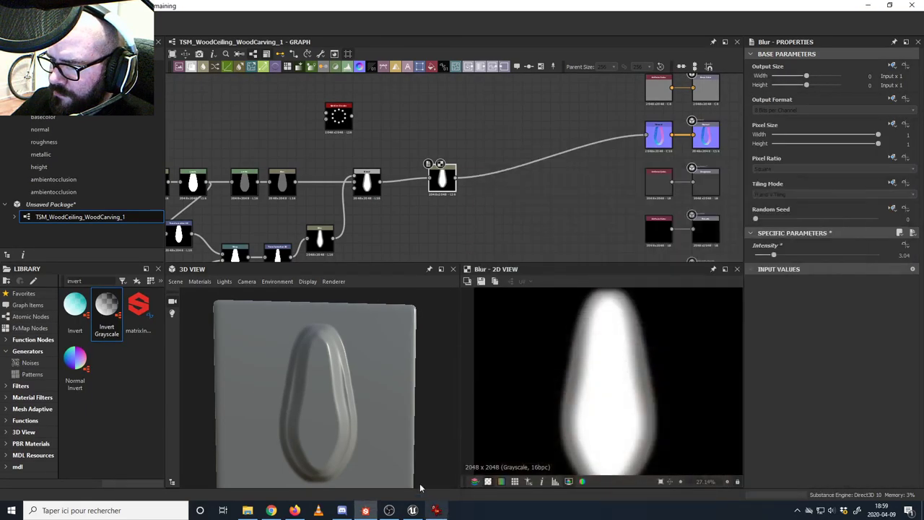
{"action": "left_click_drag", "start_coordinate": [335, 406], "coordinate": [358, 395]}
{"action": "middle_click_drag", "start_coordinate": [466, 241], "coordinate": [446, 235]}
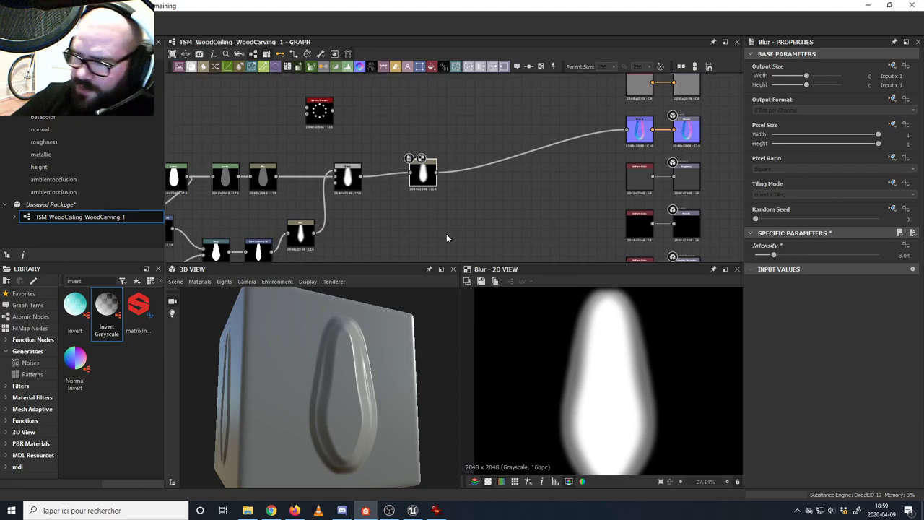
{"action": "left_click_drag", "start_coordinate": [377, 362], "coordinate": [357, 358]}
- Duplicate the lower Blur with its input connection, place the copy further along the lower branch, and preview it
{"action": "middle_click_drag", "start_coordinate": [386, 222], "coordinate": [374, 180]}
{"action": "left_click", "coordinate": [344, 190]}
{"action": "key", "text": "ctrl+c"}
{"action": "key", "text": "ctrl+v"}
{"action": "left_click_drag", "start_coordinate": [449, 175], "coordinate": [468, 211]}
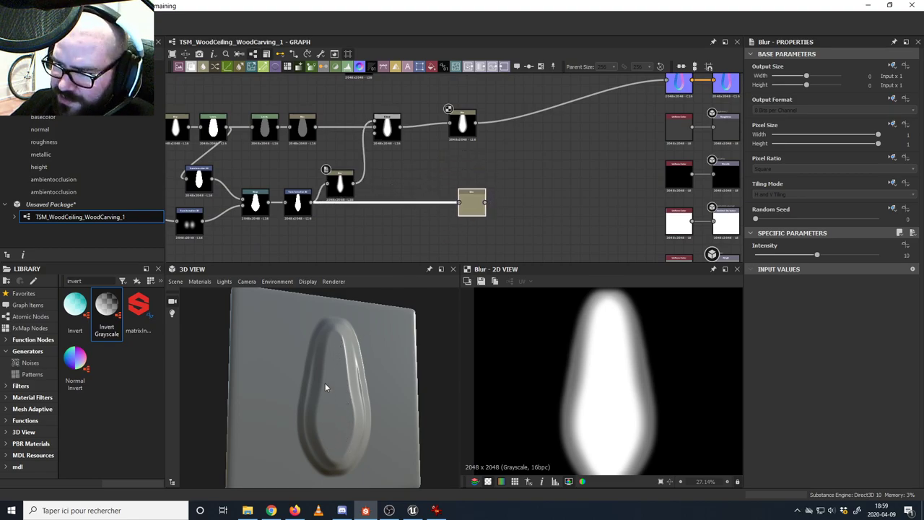
{"action": "left_click_drag", "start_coordinate": [469, 203], "coordinate": [432, 204]}
{"action": "double_click", "coordinate": [434, 203]}
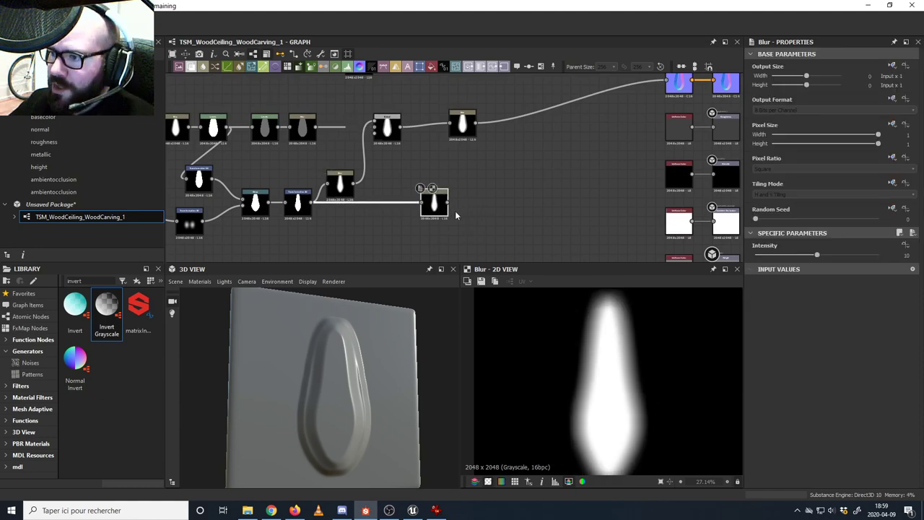
- Add an Invert Grayscale node fed by the duplicated Blur
{"action": "middle_click_drag", "start_coordinate": [456, 213], "coordinate": [401, 209]}
{"action": "middle_click_drag", "start_coordinate": [449, 154], "coordinate": [426, 169]}
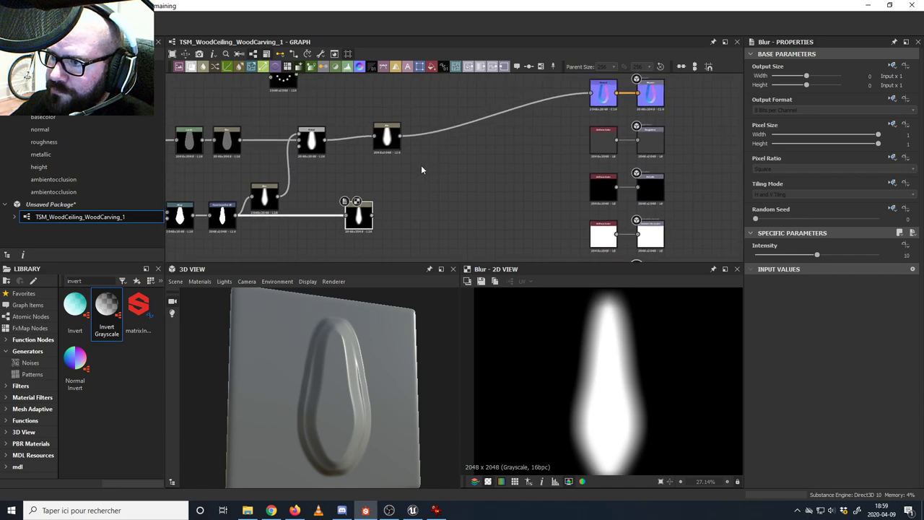
{"action": "left_click_drag", "start_coordinate": [108, 303], "coordinate": [396, 216]}
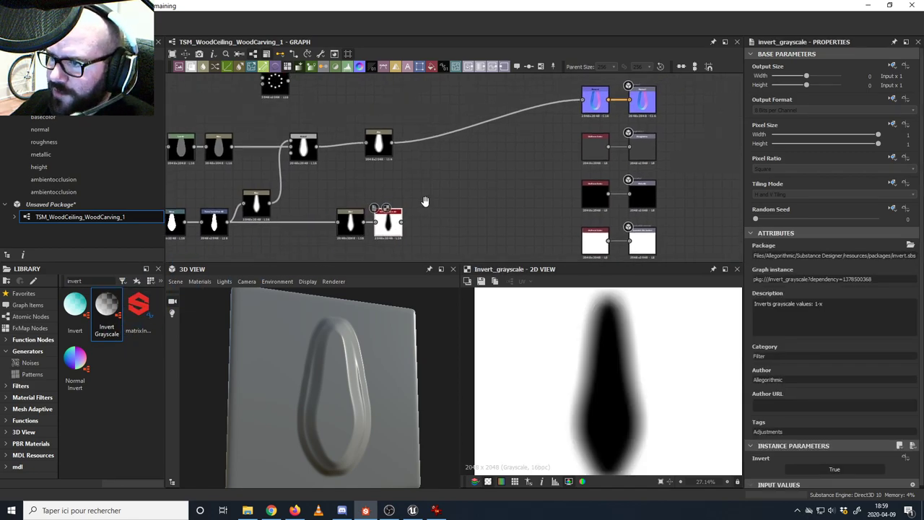
- Add a Blend in Multiply mode with the inverted shape as foreground and the last upper Blur as background
{"action": "middle_click_drag", "start_coordinate": [432, 193], "coordinate": [423, 200]}
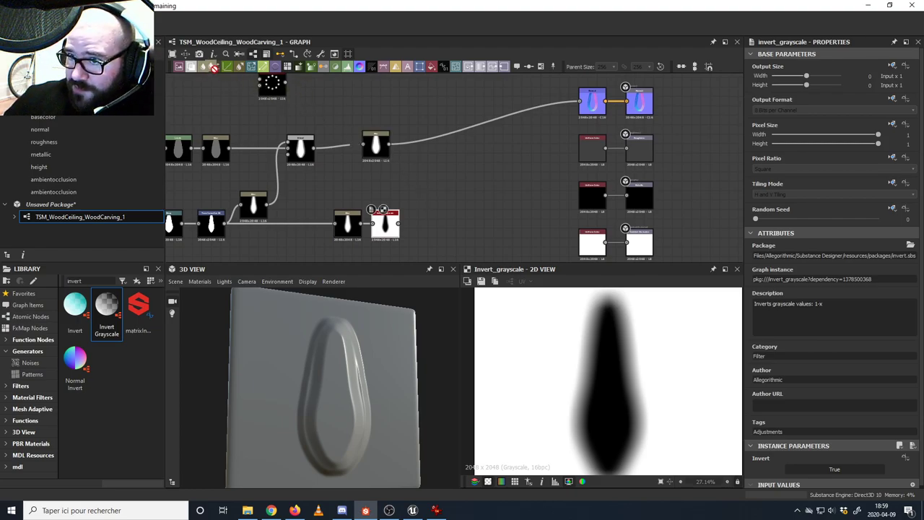
{"action": "left_click_drag", "start_coordinate": [193, 69], "coordinate": [455, 151]}
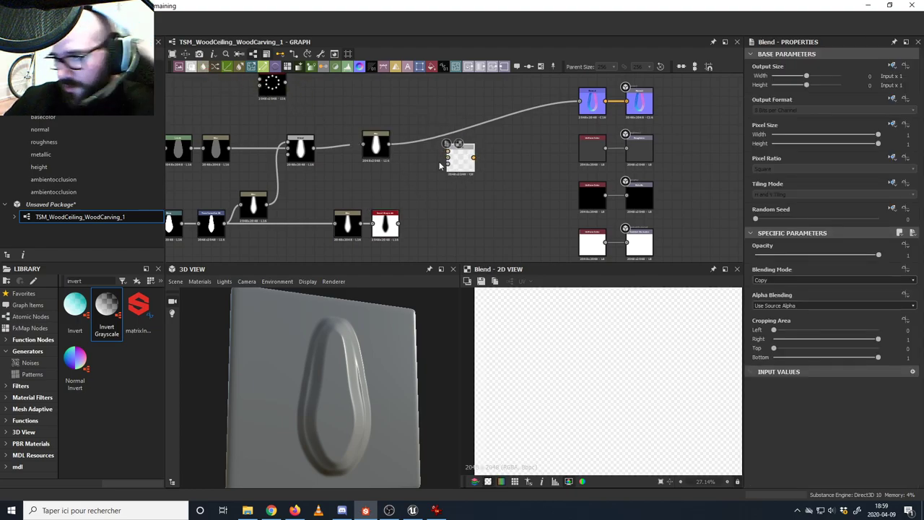
{"action": "left_click_drag", "start_coordinate": [390, 147], "coordinate": [449, 156]}
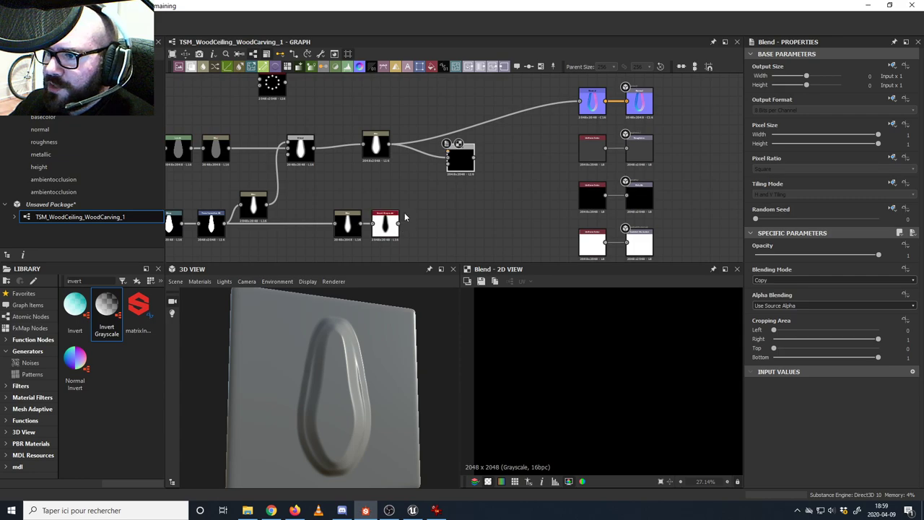
{"action": "left_click_drag", "start_coordinate": [399, 224], "coordinate": [403, 222]}
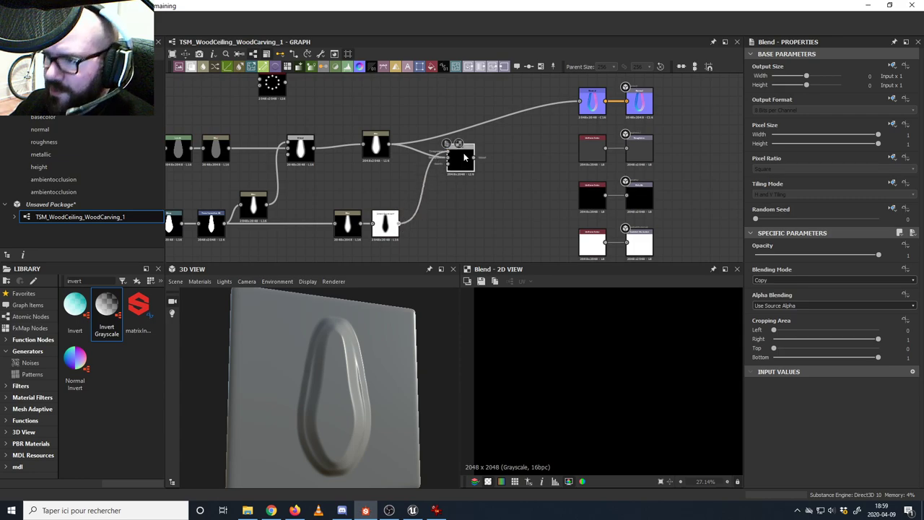
{"action": "left_click", "coordinate": [771, 280]}
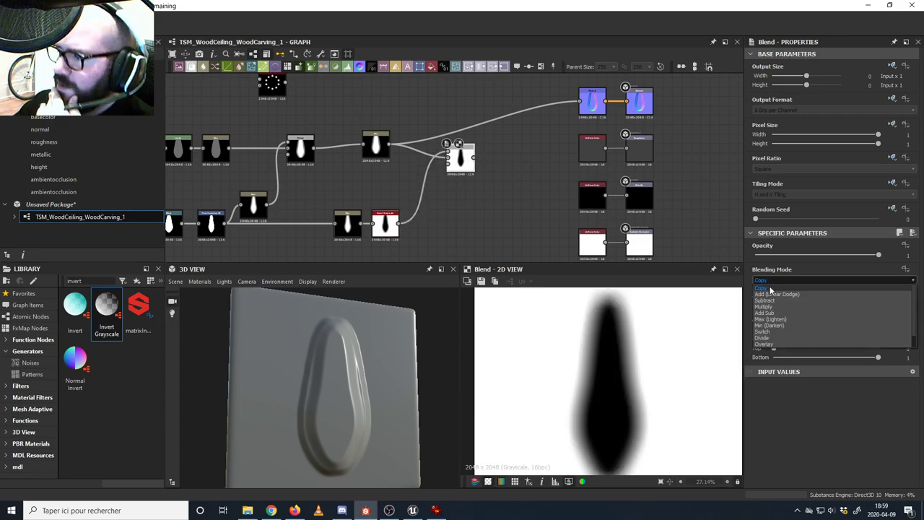
{"action": "left_click", "coordinate": [767, 307]}
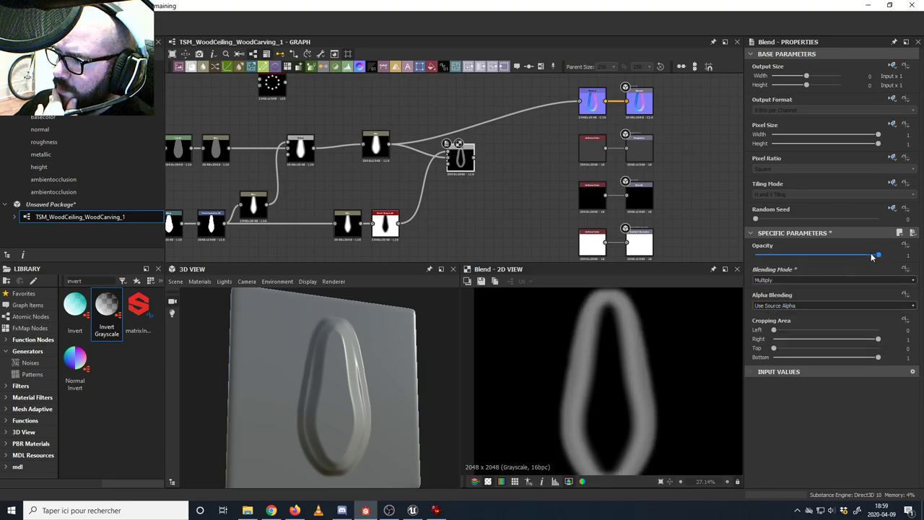
- Connect the Multiply Blend to the Normal node and set its opacity to 0.1, checking the petal in 3D
{"action": "left_click_drag", "start_coordinate": [872, 257], "coordinate": [821, 262]}
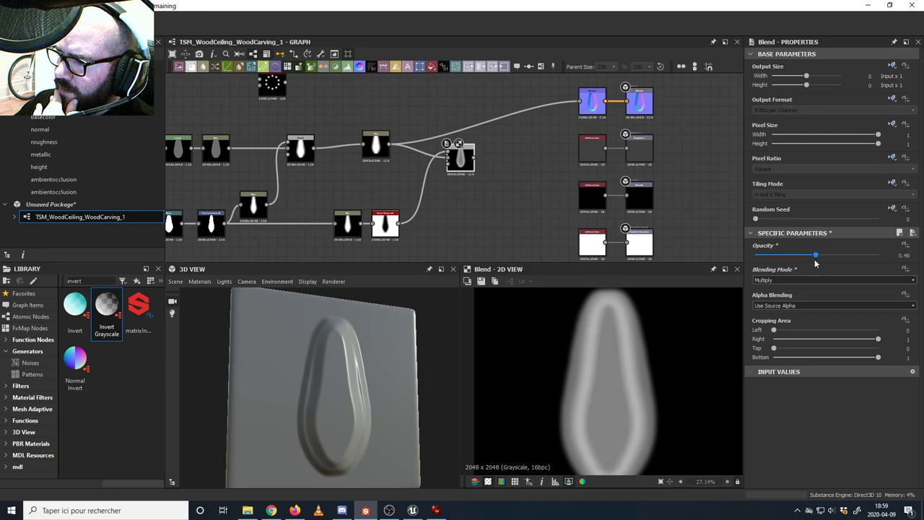
{"action": "middle_click_drag", "start_coordinate": [493, 193], "coordinate": [478, 219]}
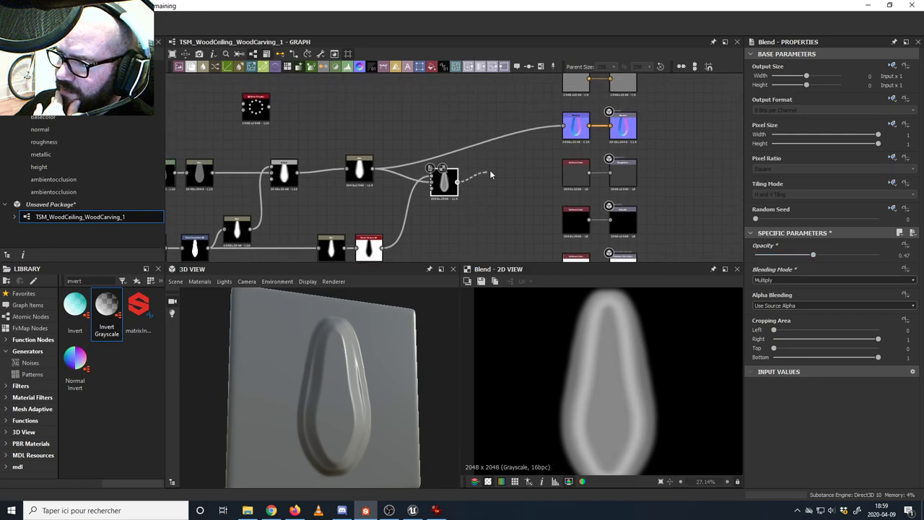
{"action": "left_click_drag", "start_coordinate": [460, 184], "coordinate": [564, 127]}
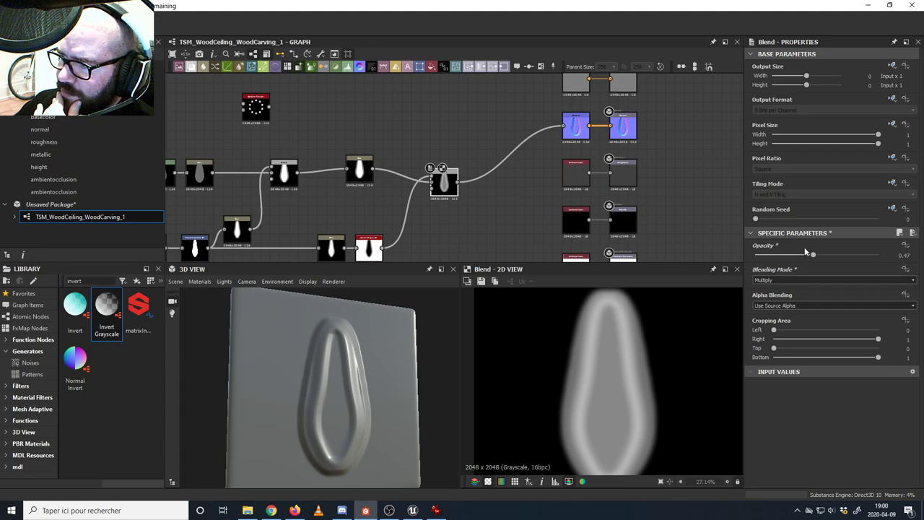
{"action": "left_click_drag", "start_coordinate": [813, 255], "coordinate": [764, 262]}
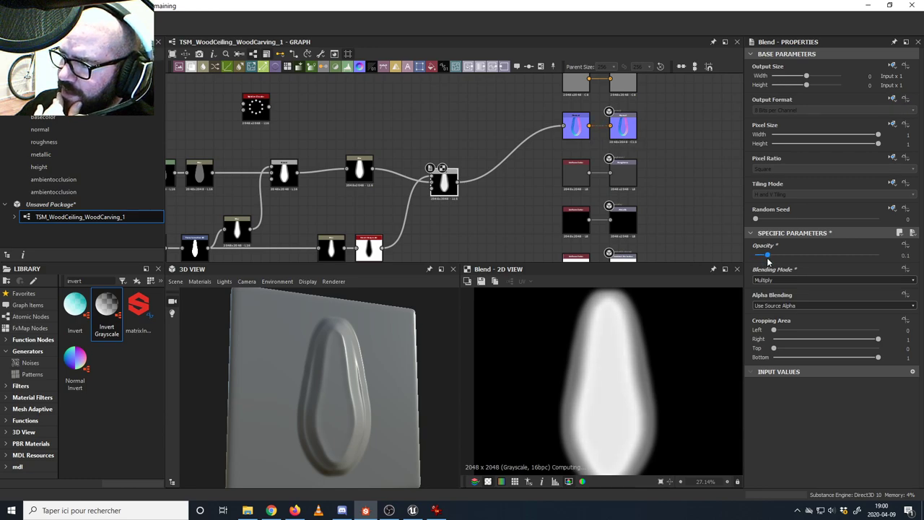
{"action": "left_click_drag", "start_coordinate": [400, 364], "coordinate": [374, 367]}
{"action": "scroll", "coordinate": [374, 372], "scroll_direction": "down", "scroll_amount": 2}
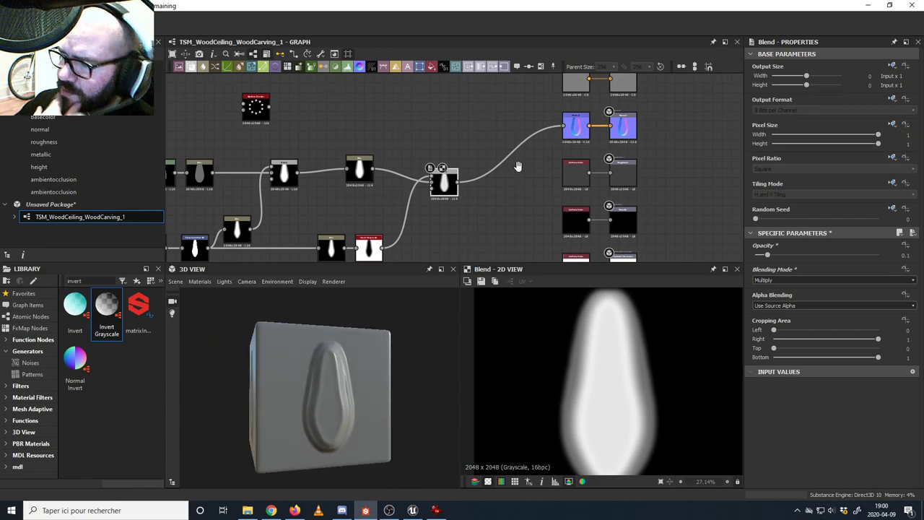
- Move the petal node network further away from the outputs and place the Splatter Circular node after the final Blend
{"action": "scroll", "coordinate": [513, 180], "scroll_direction": "down", "scroll_amount": 6}
{"action": "left_click_drag", "start_coordinate": [235, 113], "coordinate": [497, 237]}
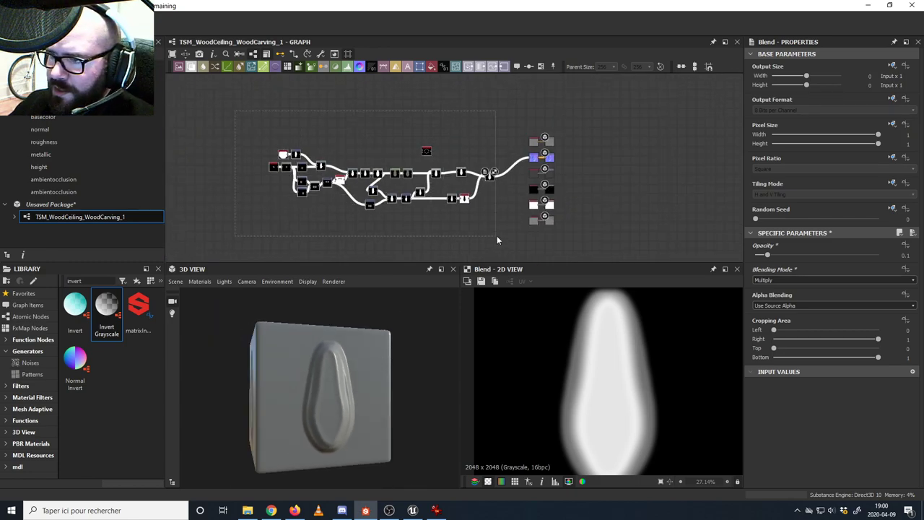
{"action": "left_click_drag", "start_coordinate": [492, 176], "coordinate": [390, 158]}
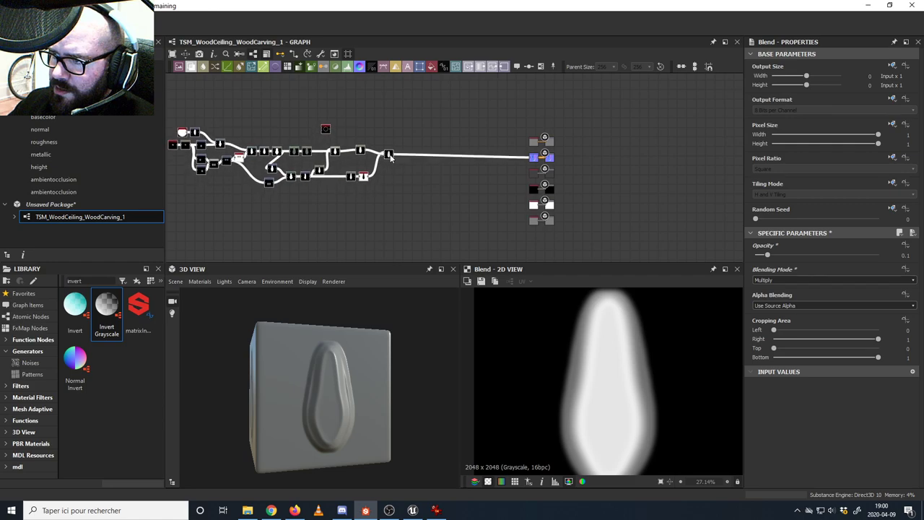
{"action": "left_click", "coordinate": [424, 195]}
{"action": "scroll", "coordinate": [418, 165], "scroll_direction": "up", "scroll_amount": 3}
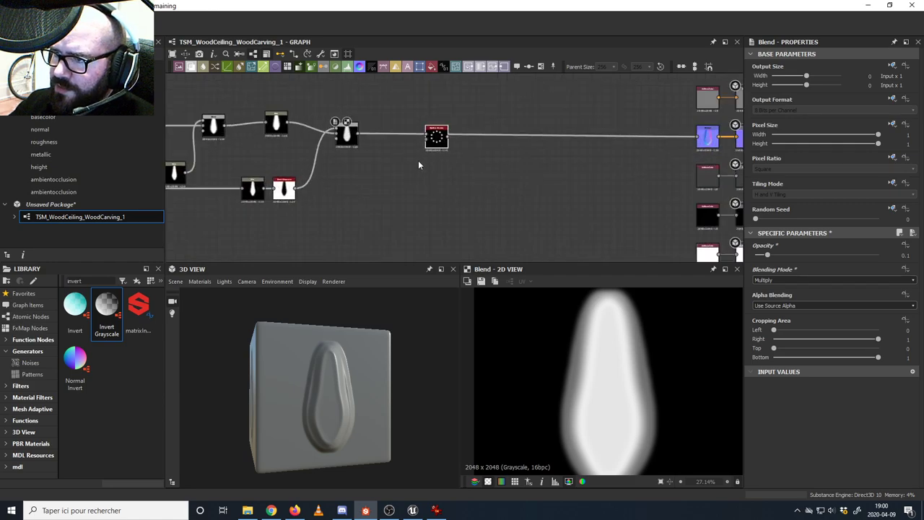
{"action": "middle_click_drag", "start_coordinate": [402, 143], "coordinate": [451, 187]}
{"action": "left_click_drag", "start_coordinate": [487, 182], "coordinate": [502, 199], "text": "alt"}
- Connect the final Blend to the Splatter Circular's first input, preview the splatter, and set its pattern to Image Input
{"action": "left_click_drag", "start_coordinate": [407, 179], "coordinate": [452, 190]}
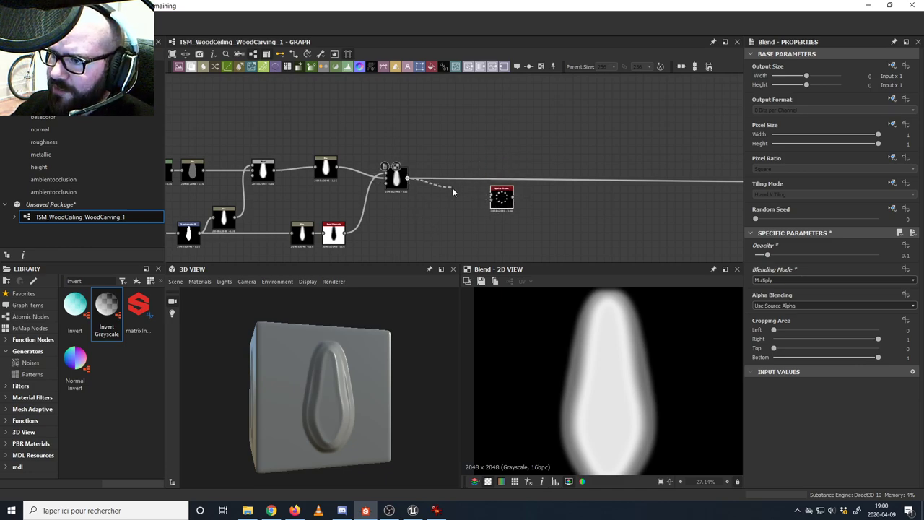
{"action": "left_click", "coordinate": [504, 204]}
{"action": "scroll", "coordinate": [491, 191], "scroll_direction": "up", "scroll_amount": 5}
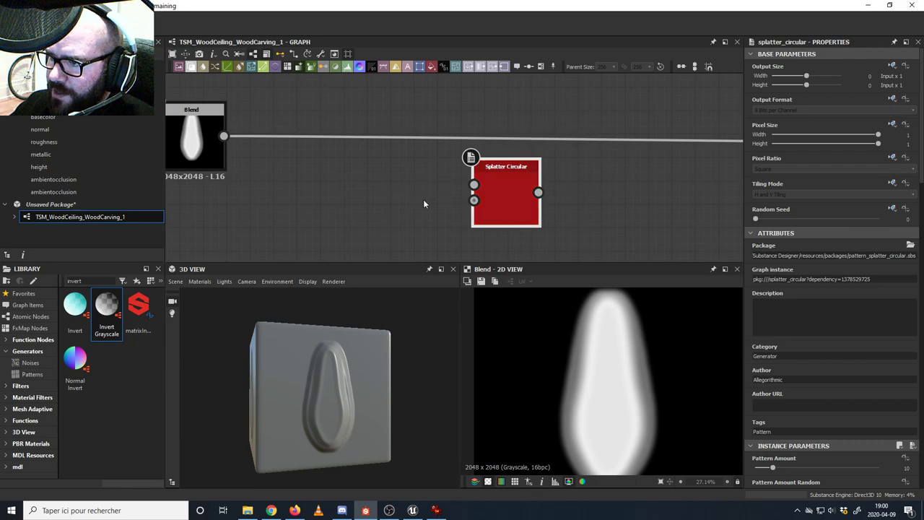
{"action": "double_click", "coordinate": [503, 193]}
{"action": "scroll", "coordinate": [799, 377], "scroll_direction": "down", "scroll_amount": 8}
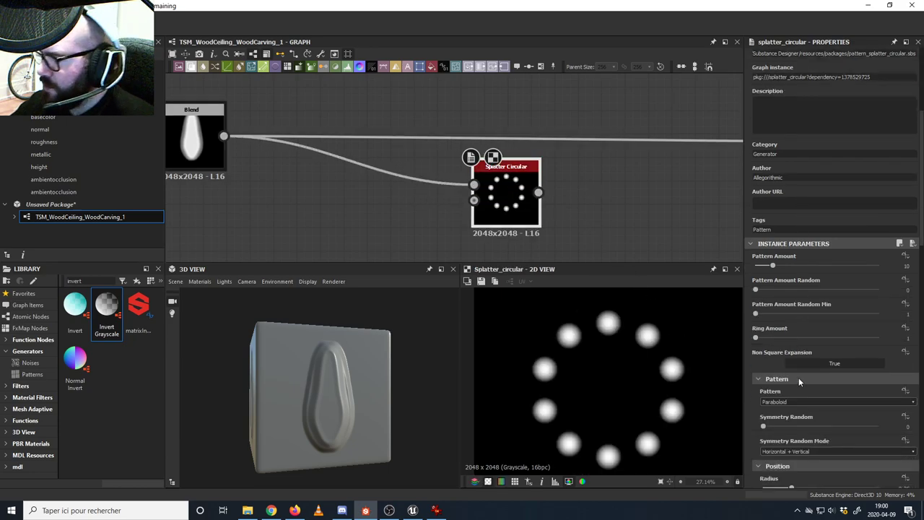
{"action": "left_click", "coordinate": [785, 286]}
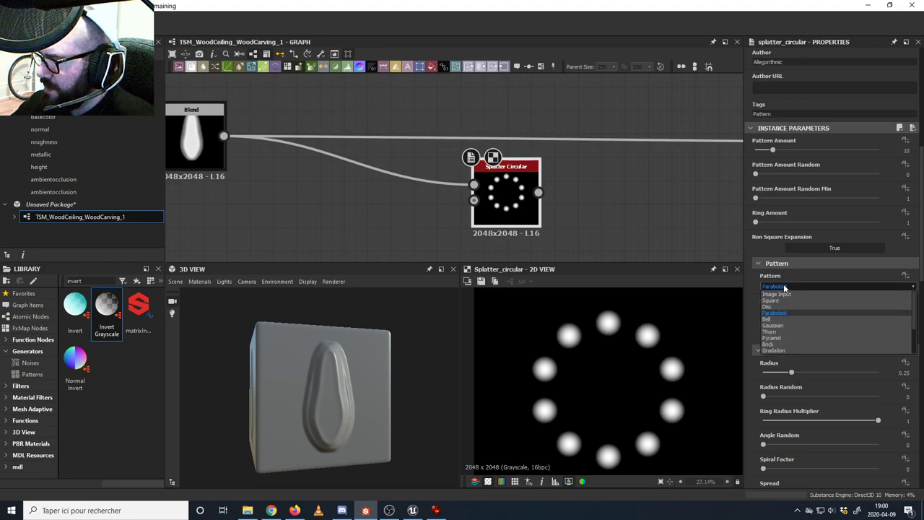
{"action": "left_click", "coordinate": [784, 296]}
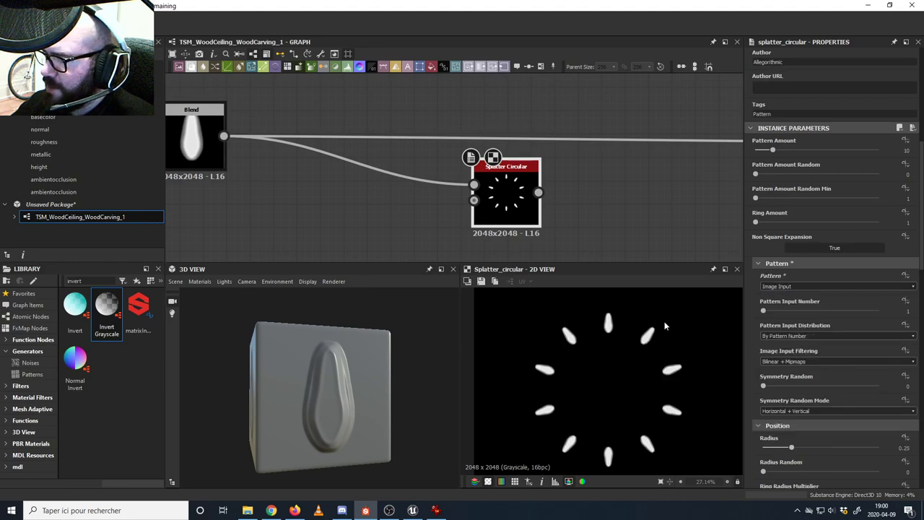
- Connect the Splatter Circular's output to the Normal node in place of the Blend
{"action": "middle_click_drag", "start_coordinate": [598, 221], "coordinate": [520, 223]}
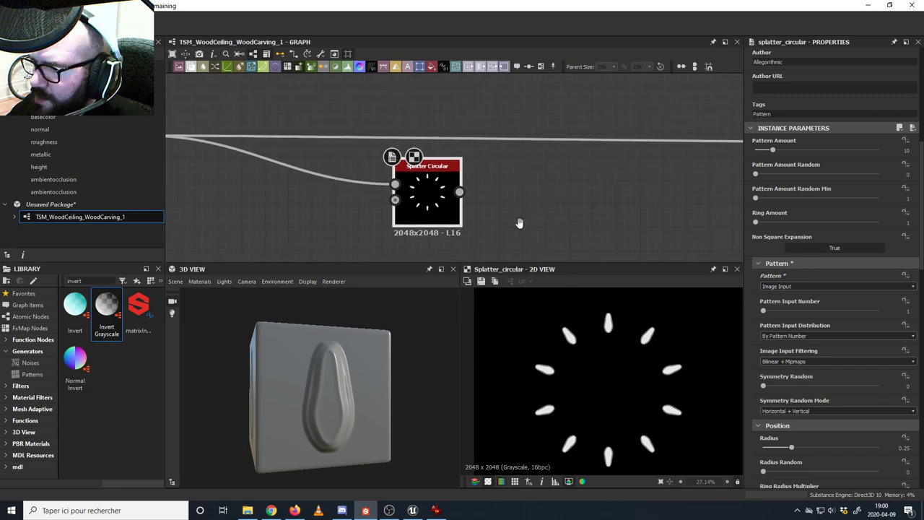
{"action": "scroll", "coordinate": [520, 223], "scroll_direction": "down", "scroll_amount": 4}
{"action": "middle_click_drag", "start_coordinate": [580, 207], "coordinate": [434, 191]}
{"action": "scroll", "coordinate": [362, 191], "scroll_direction": "down", "scroll_amount": 2}
{"action": "left_click_drag", "start_coordinate": [363, 193], "coordinate": [589, 182]}
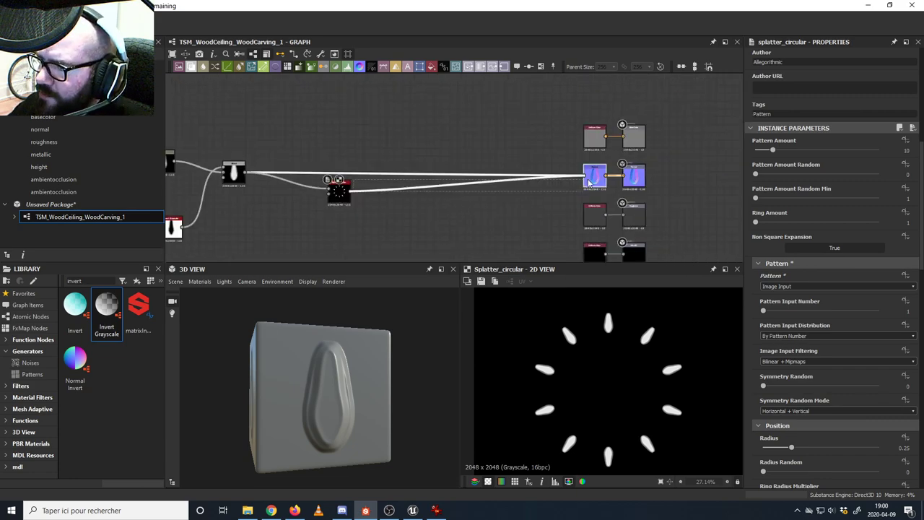
{"action": "left_click", "coordinate": [590, 182]}
- Set the Splatter Circular's pattern amount to 12
{"action": "scroll", "coordinate": [338, 201], "scroll_direction": "up", "scroll_amount": 4}
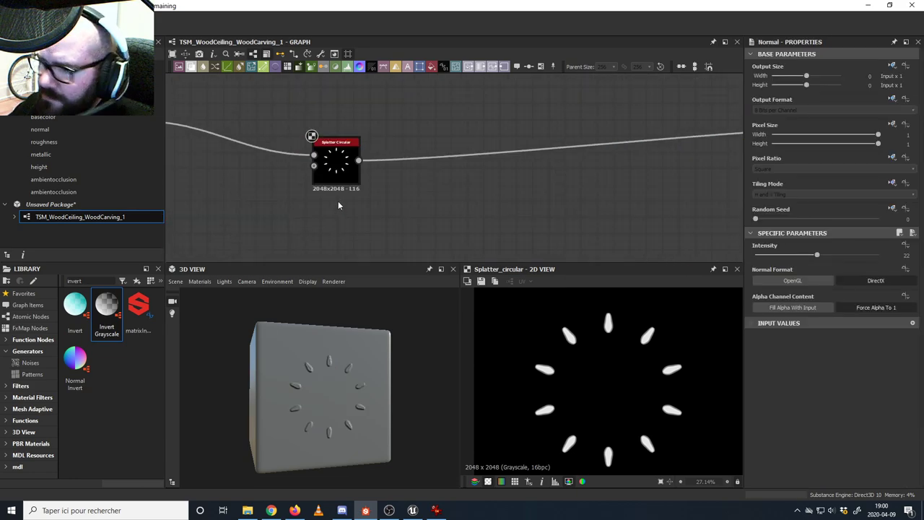
{"action": "left_click", "coordinate": [336, 162]}
{"action": "middle_click_drag", "start_coordinate": [364, 207], "coordinate": [487, 210]}
{"action": "scroll", "coordinate": [816, 422], "scroll_direction": "down", "scroll_amount": 5}
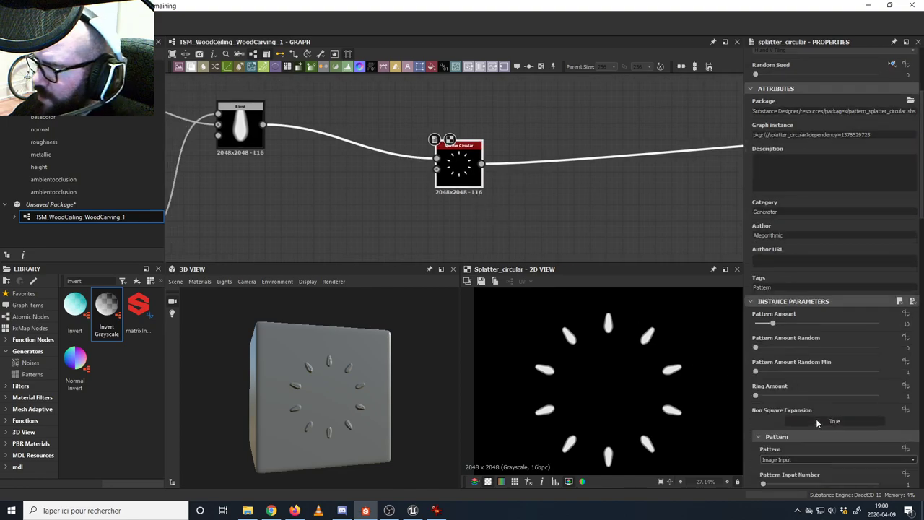
{"action": "left_click_drag", "start_coordinate": [774, 268], "coordinate": [778, 267]}
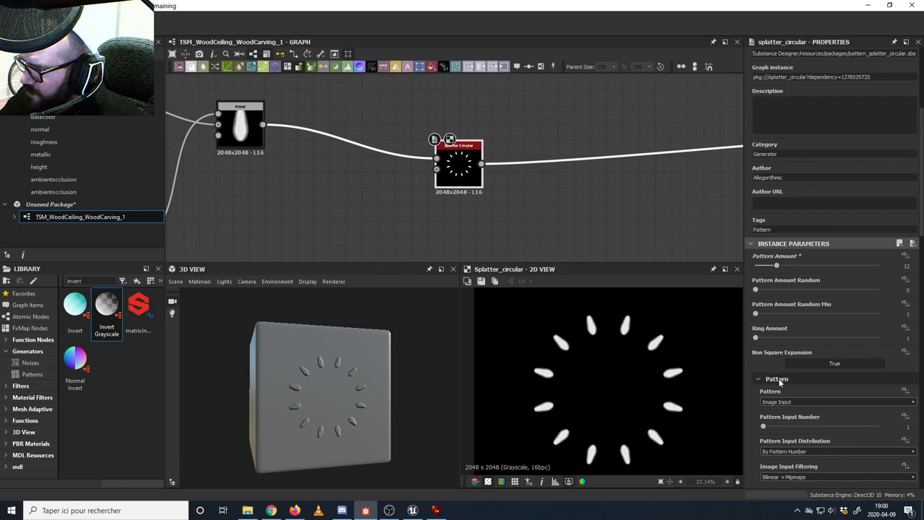
- Insert a Transformation 2D node between the final Blend and the Splatter Circular node
{"action": "middle_click_drag", "start_coordinate": [406, 180], "coordinate": [547, 192]}
{"action": "left_click_drag", "start_coordinate": [396, 146], "coordinate": [396, 168]}
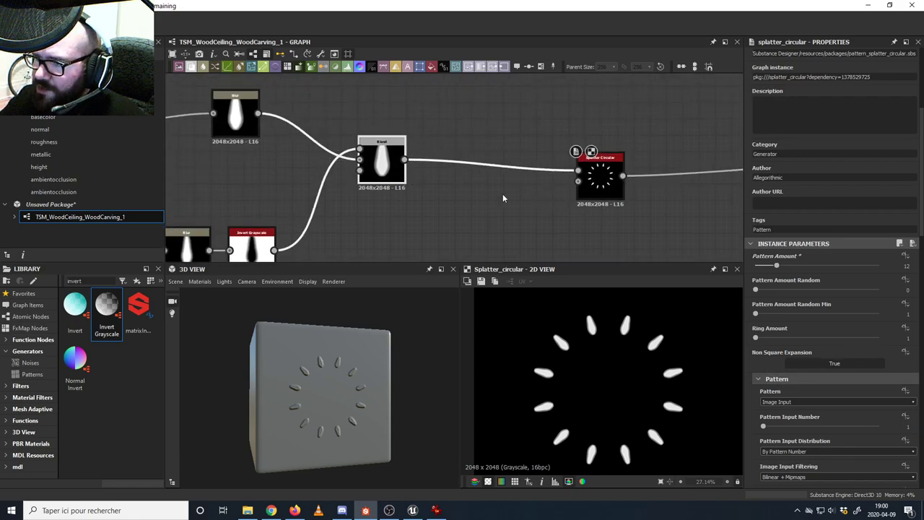
{"action": "mouse_move", "coordinate": [598, 189]}
{"action": "left_mouse_down"}
{"action": "mouse_move", "coordinate": [601, 170]}
{"action": "mouse_move", "coordinate": [597, 201]}
{"action": "left_mouse_up"}
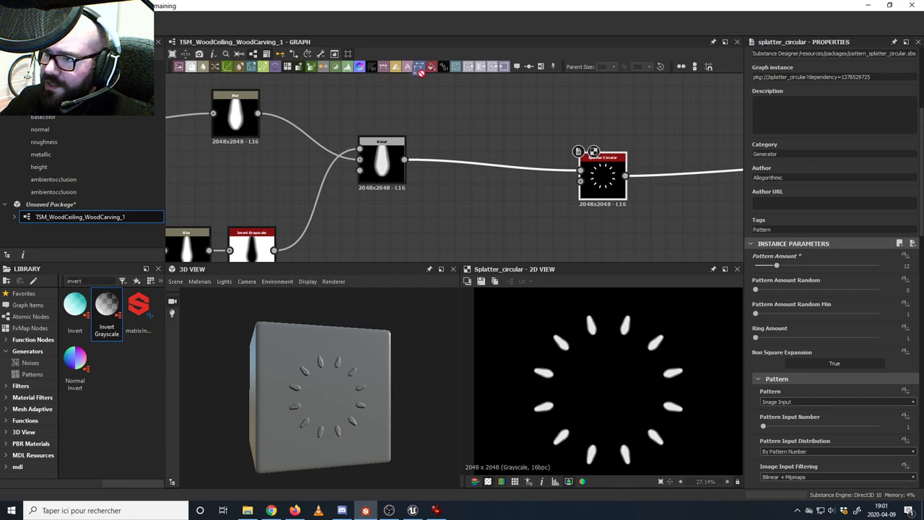
{"action": "left_click_drag", "start_coordinate": [471, 162], "coordinate": [478, 160]}
{"action": "left_click_drag", "start_coordinate": [404, 159], "coordinate": [585, 171]}
{"action": "scroll", "coordinate": [684, 345], "scroll_direction": "down", "scroll_amount": 3}
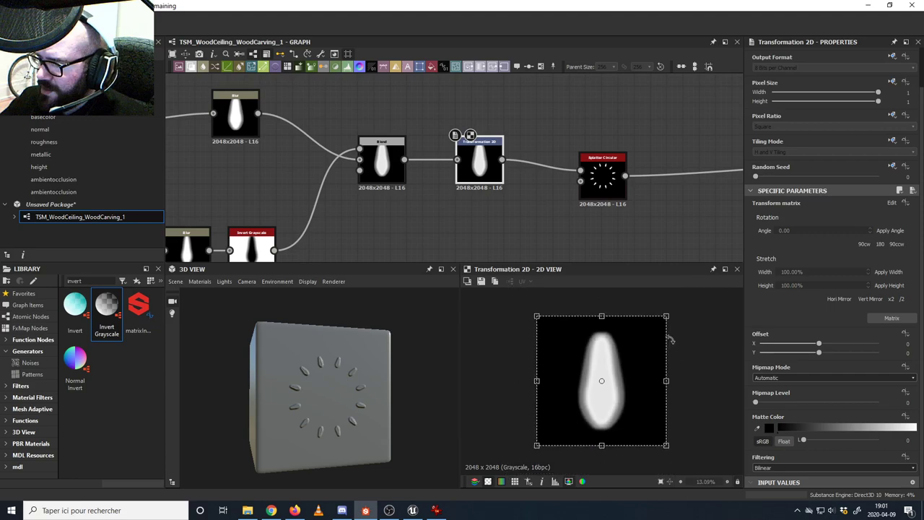
- Rotate the petal upside down in the Transformation 2D and compare the resulting splatter with the Wood_Ceiling_1.jpg reference
{"action": "left_click_drag", "start_coordinate": [679, 309], "coordinate": [558, 407]}
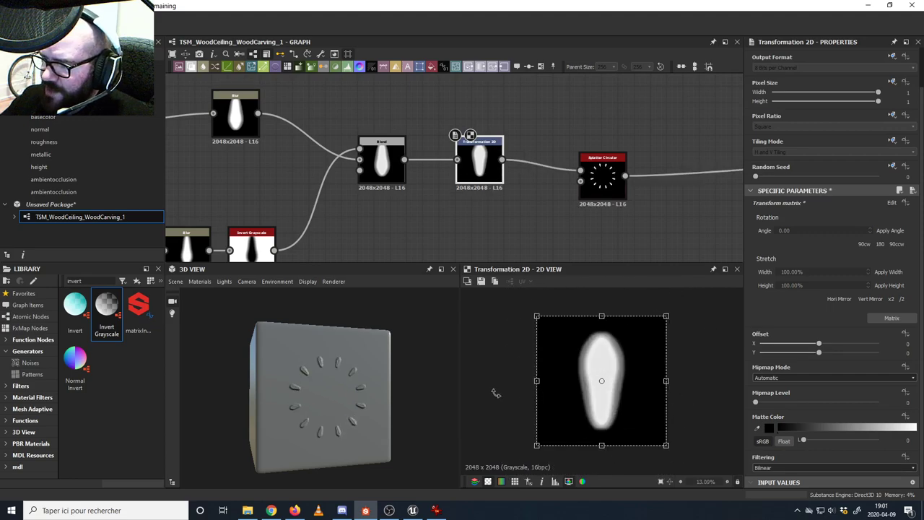
{"action": "scroll", "coordinate": [371, 359], "scroll_direction": "up", "scroll_amount": 5}
{"action": "left_click_drag", "start_coordinate": [353, 346], "coordinate": [334, 347]}
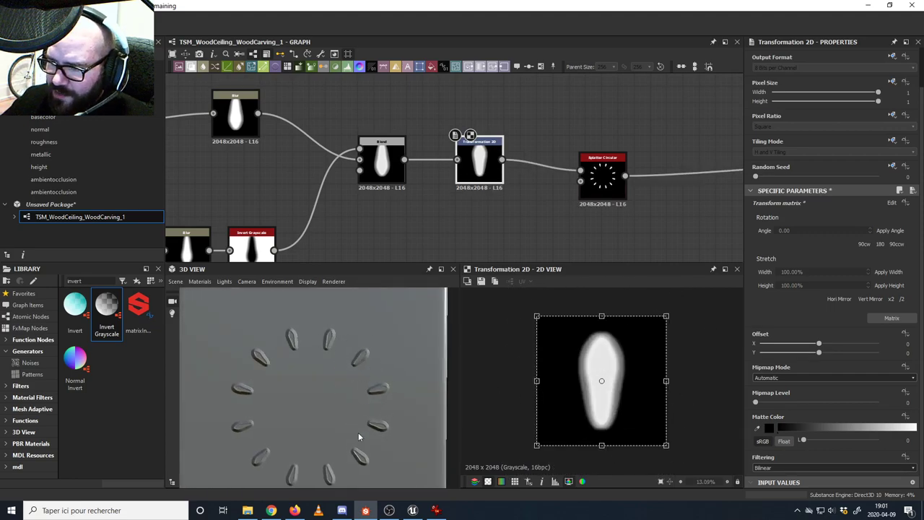
{"action": "left_click", "coordinate": [437, 511]}
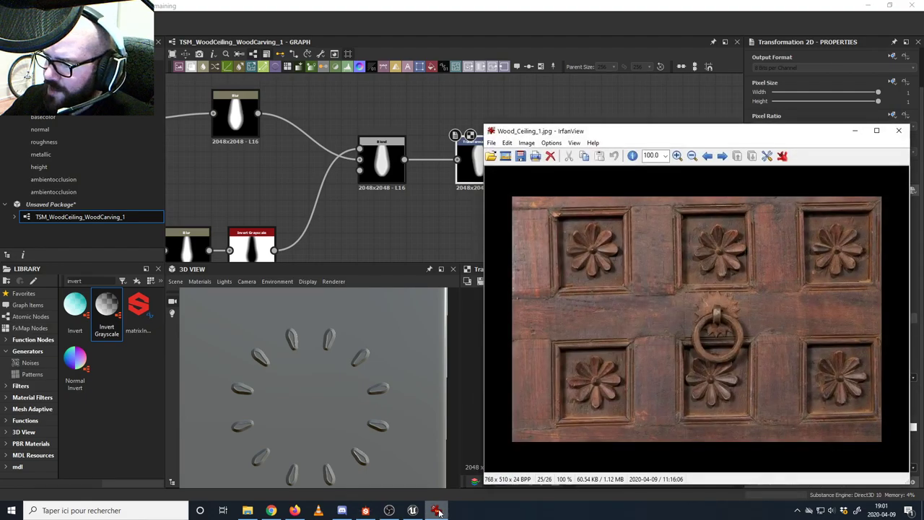
{"action": "left_click", "coordinate": [438, 512]}
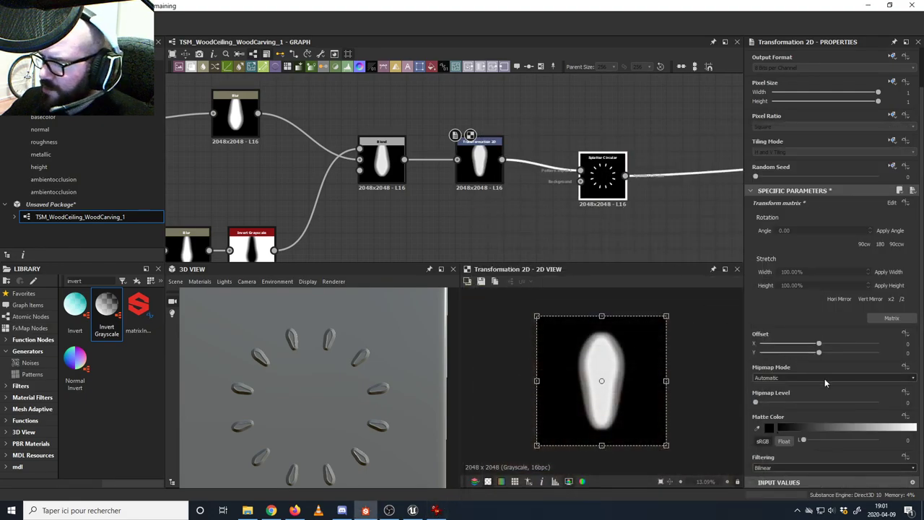
- Set the Splatter Circular's radius to 0.2
{"action": "left_click", "coordinate": [603, 177]}
{"action": "scroll", "coordinate": [814, 382], "scroll_direction": "down", "scroll_amount": 10}
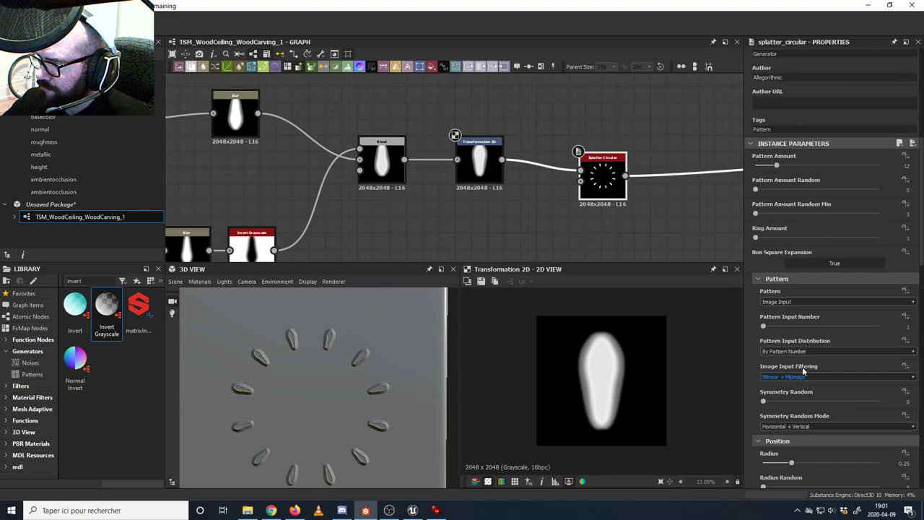
{"action": "scroll", "coordinate": [784, 370], "scroll_direction": "down", "scroll_amount": 3}
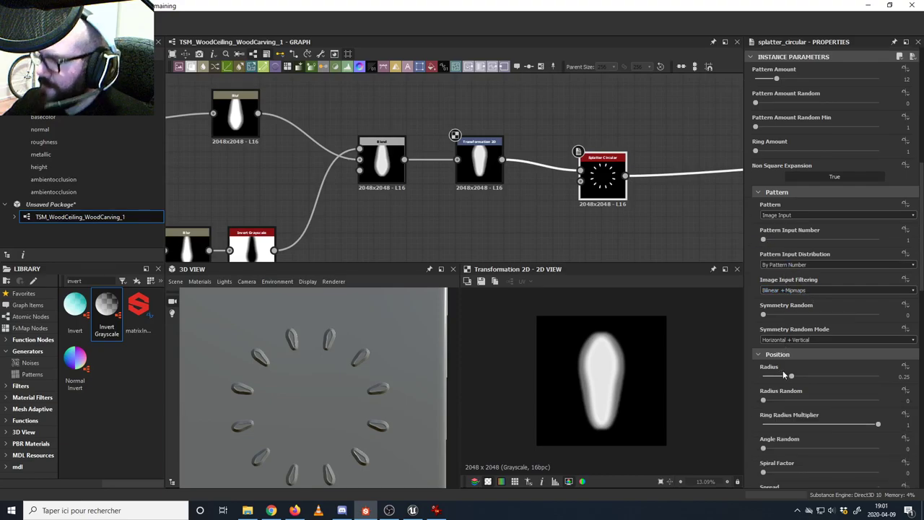
{"action": "left_click_drag", "start_coordinate": [790, 376], "coordinate": [788, 384]}
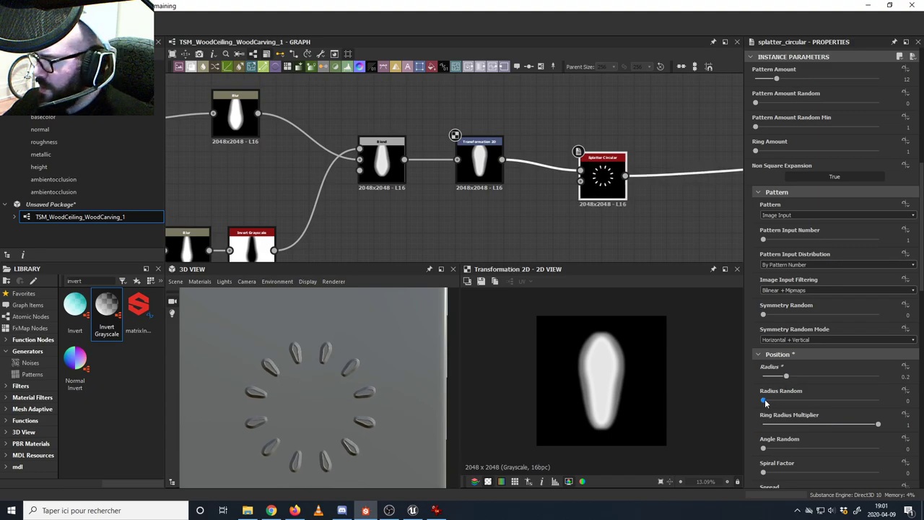
- Set the Splatter Circular's pattern size to 0.27 in X and Y and its scale to 1.38
{"action": "scroll", "coordinate": [798, 421], "scroll_direction": "down", "scroll_amount": 9}
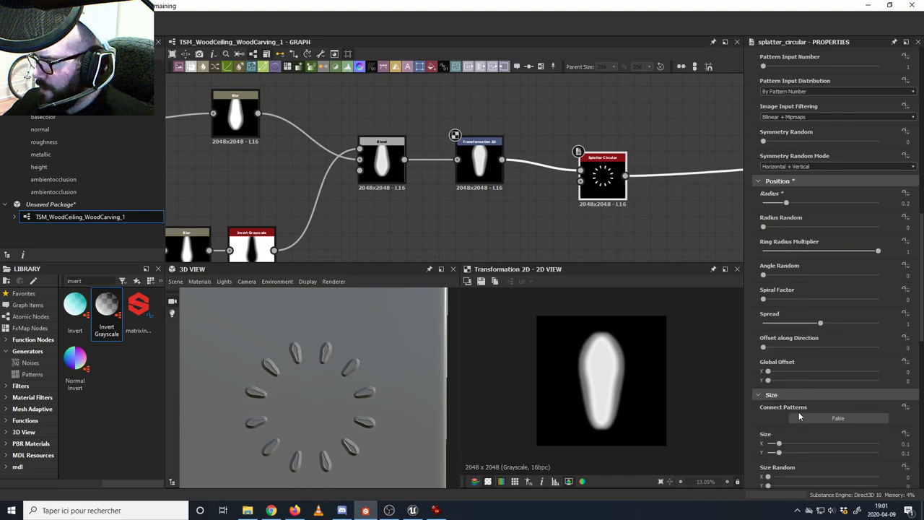
{"action": "left_click_drag", "start_coordinate": [777, 357], "coordinate": [798, 364]}
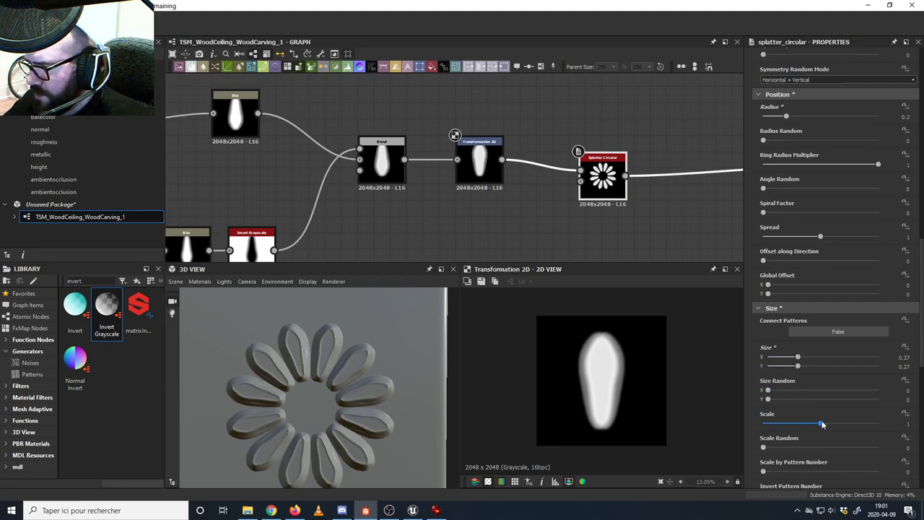
{"action": "left_click_drag", "start_coordinate": [822, 424], "coordinate": [836, 425]}
{"action": "left_click_drag", "start_coordinate": [843, 424], "coordinate": [845, 424]}
{"action": "scroll", "coordinate": [379, 370], "scroll_direction": "down", "scroll_amount": 3}
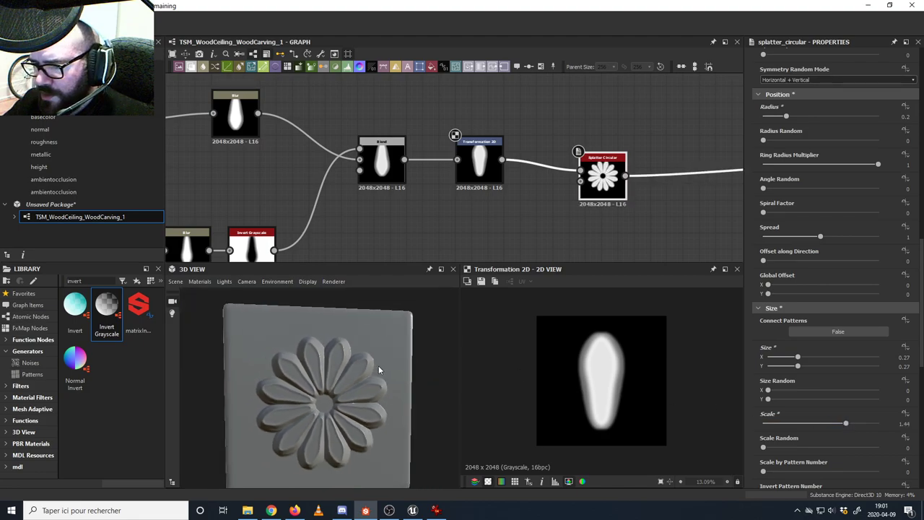
{"action": "left_click_drag", "start_coordinate": [379, 370], "coordinate": [394, 372]}
{"action": "left_click_drag", "start_coordinate": [846, 426], "coordinate": [845, 427]}
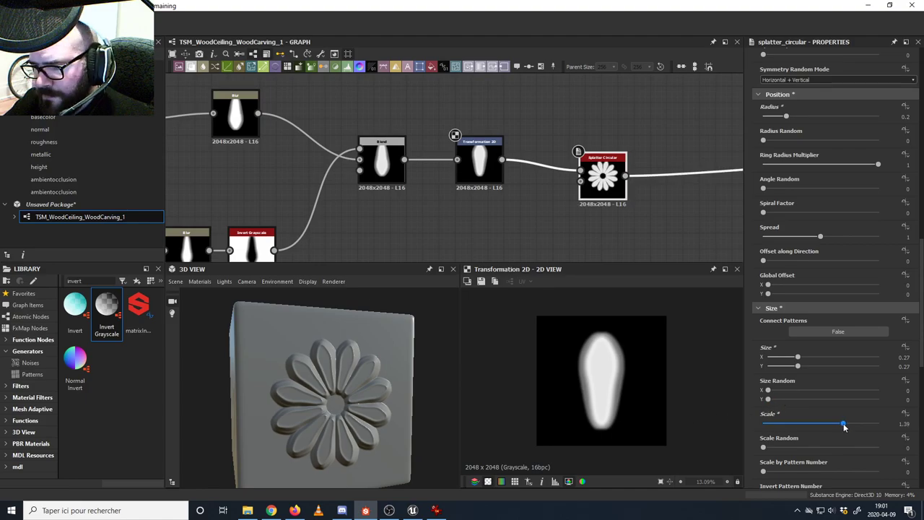
- Review the Splatter Circular's color and size parameters and set the Y size to 0.3
{"action": "scroll", "coordinate": [809, 411], "scroll_direction": "down", "scroll_amount": 6}
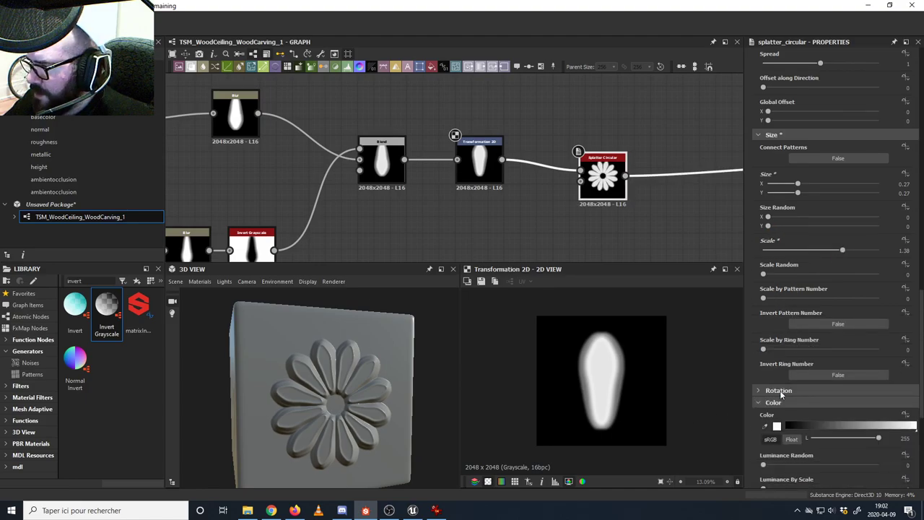
{"action": "scroll", "coordinate": [780, 395], "scroll_direction": "down", "scroll_amount": 1}
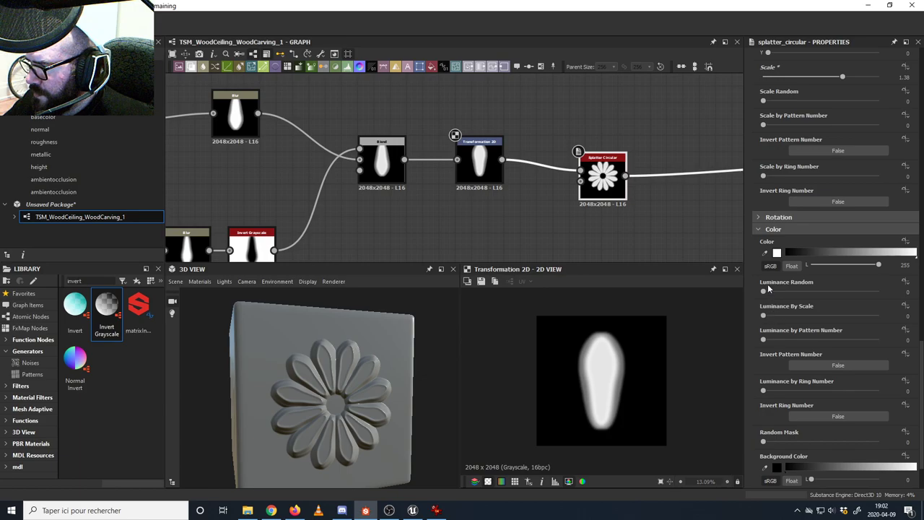
{"action": "scroll", "coordinate": [784, 401], "scroll_direction": "down", "scroll_amount": 1}
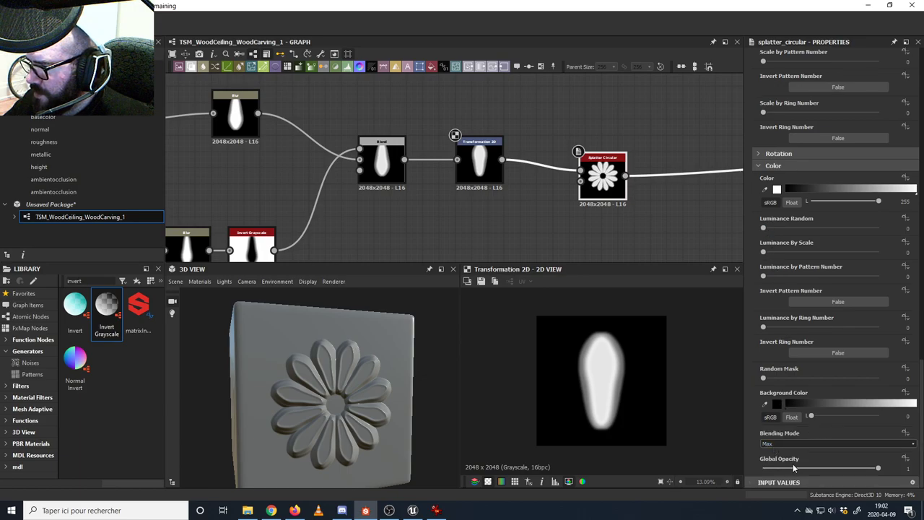
{"action": "scroll", "coordinate": [783, 398], "scroll_direction": "up", "scroll_amount": 5}
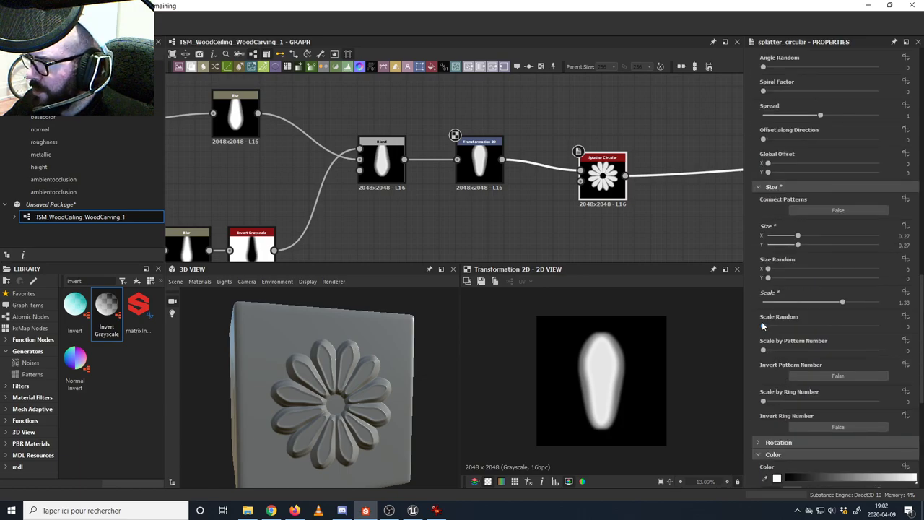
{"action": "scroll", "coordinate": [762, 322], "scroll_direction": "up", "scroll_amount": 1}
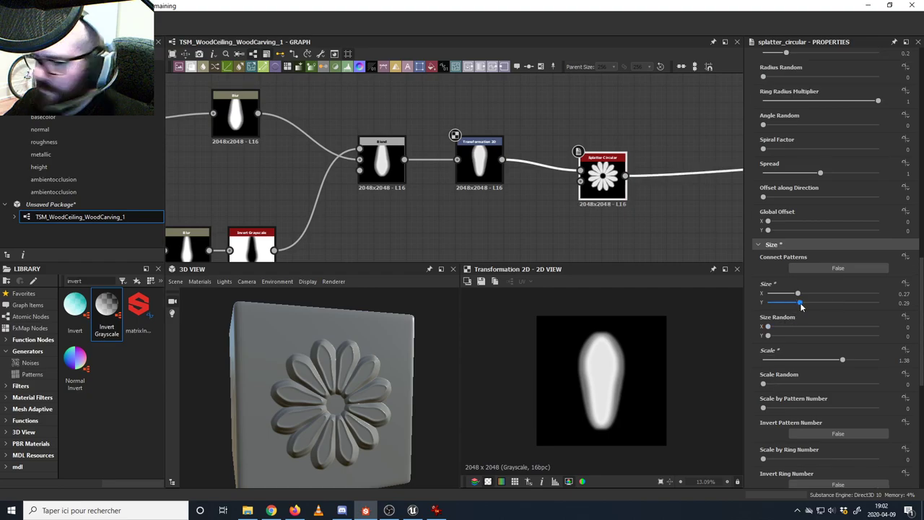
{"action": "left_click_drag", "start_coordinate": [800, 307], "coordinate": [803, 307]}
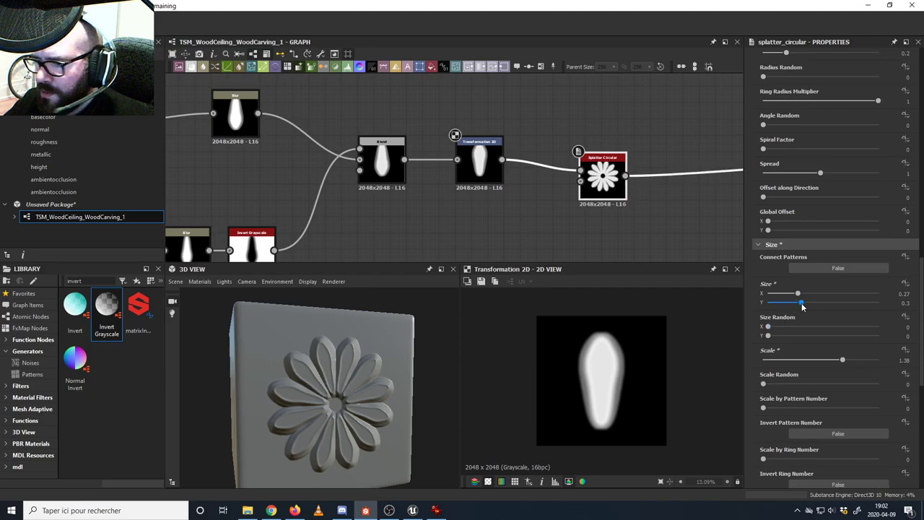
- Try an X global offset and a different spread on the Splatter Circular, restoring both to their previous values
{"action": "scroll", "coordinate": [801, 311], "scroll_direction": "up", "scroll_amount": 1}
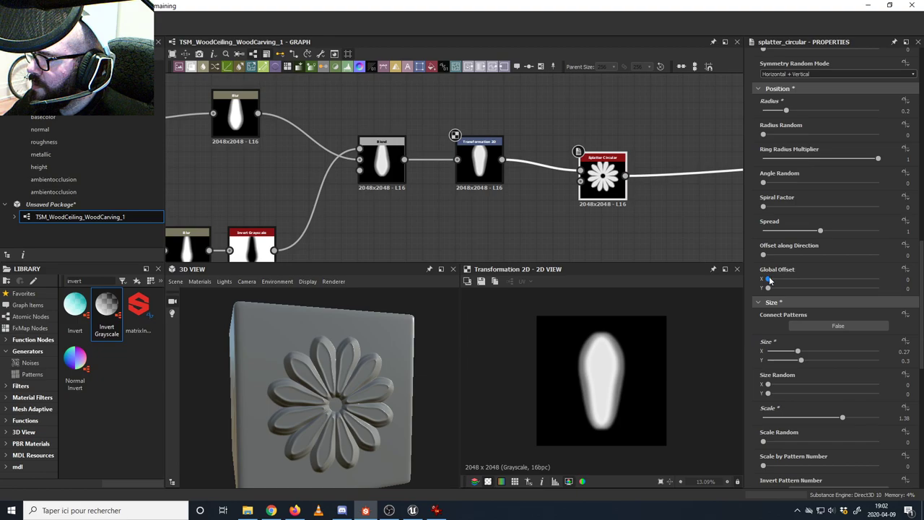
{"action": "left_click_drag", "start_coordinate": [769, 279], "coordinate": [784, 280]}
{"action": "key", "text": "ctrl+z"}
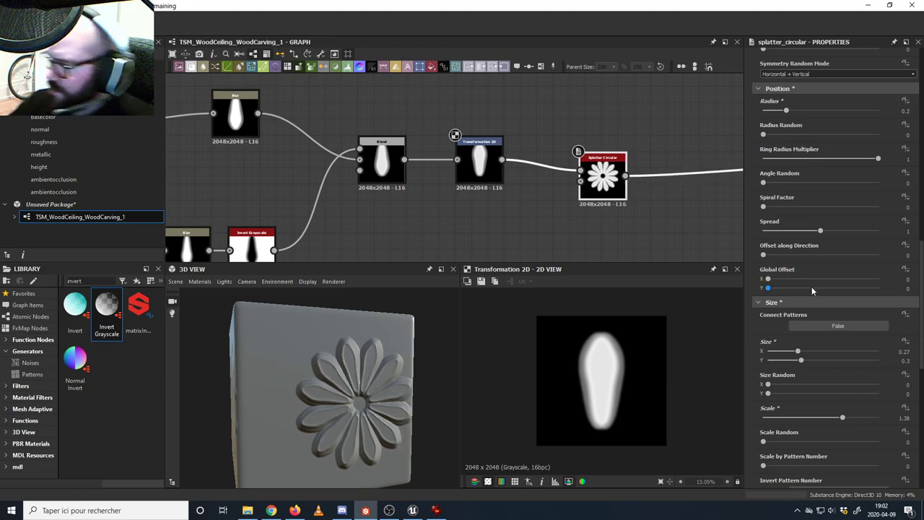
{"action": "mouse_move", "coordinate": [825, 231]}
{"action": "left_mouse_down"}
{"action": "mouse_move", "coordinate": [840, 233]}
{"action": "mouse_move", "coordinate": [801, 232]}
{"action": "mouse_move", "coordinate": [815, 232]}
{"action": "left_mouse_up"}
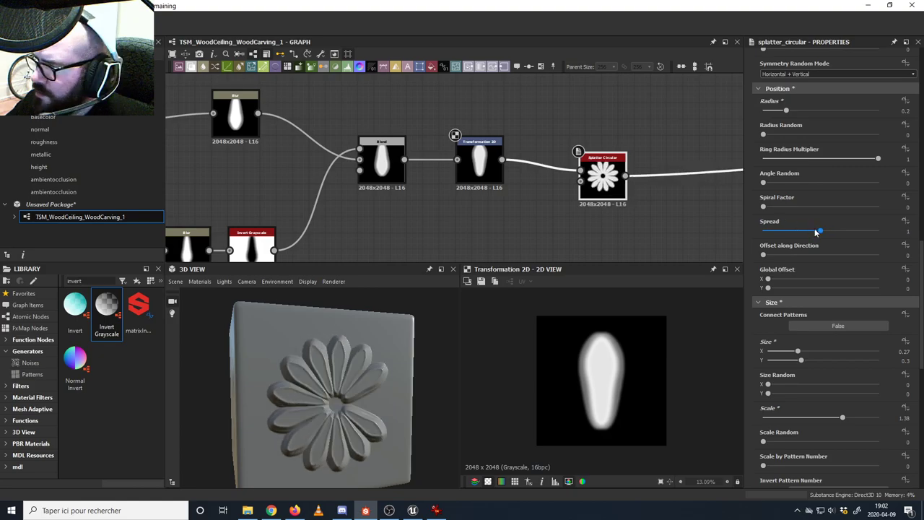
- Set the Splatter Circular's radius to 0.21 and compare the flower in 3D with the Wood_Ceiling_1.jpg reference
{"action": "scroll", "coordinate": [803, 228], "scroll_direction": "up", "scroll_amount": 3}
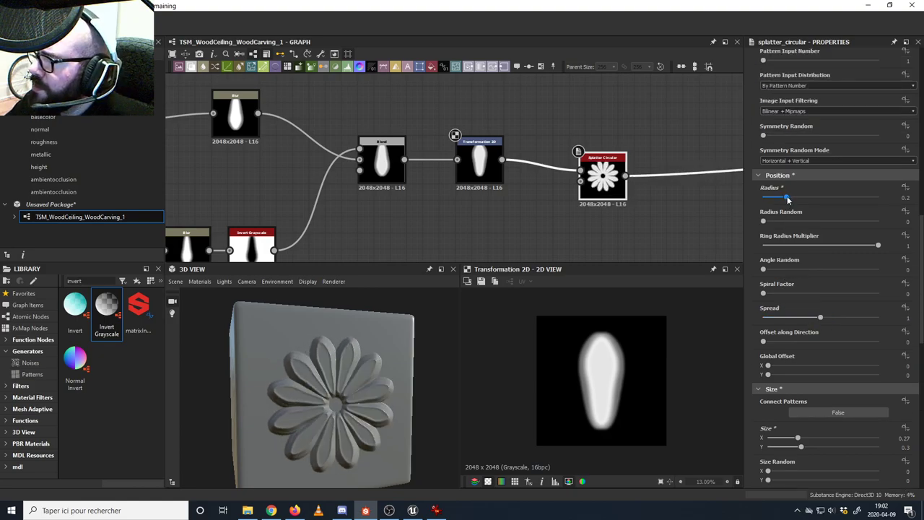
{"action": "left_click_drag", "start_coordinate": [788, 199], "coordinate": [788, 201]}
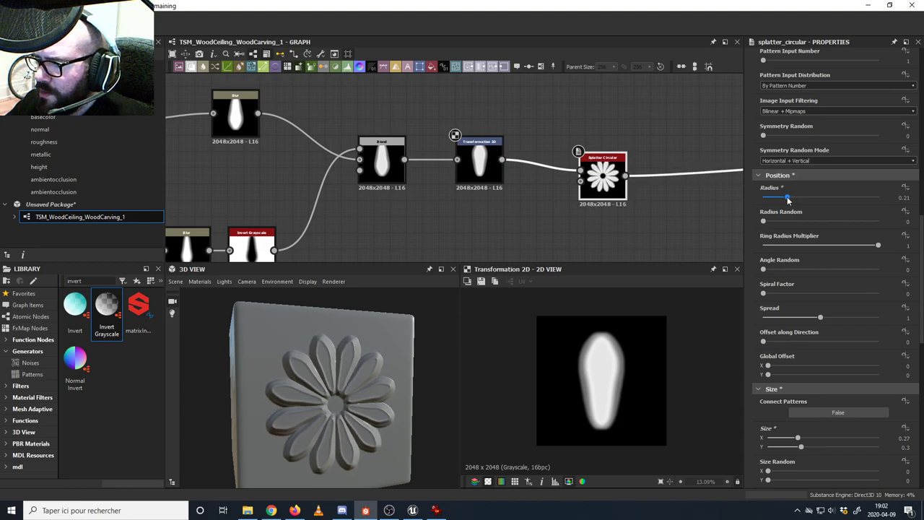
{"action": "scroll", "coordinate": [811, 280], "scroll_direction": "up", "scroll_amount": 9}
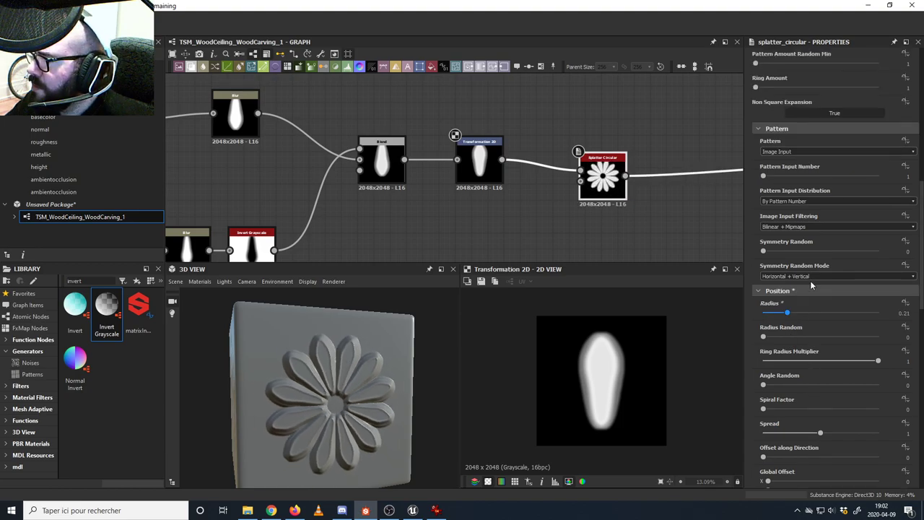
{"action": "scroll", "coordinate": [811, 285], "scroll_direction": "up", "scroll_amount": 1}
{"action": "left_click_drag", "start_coordinate": [778, 190], "coordinate": [778, 189]}
{"action": "scroll", "coordinate": [800, 273], "scroll_direction": "down", "scroll_amount": 1}
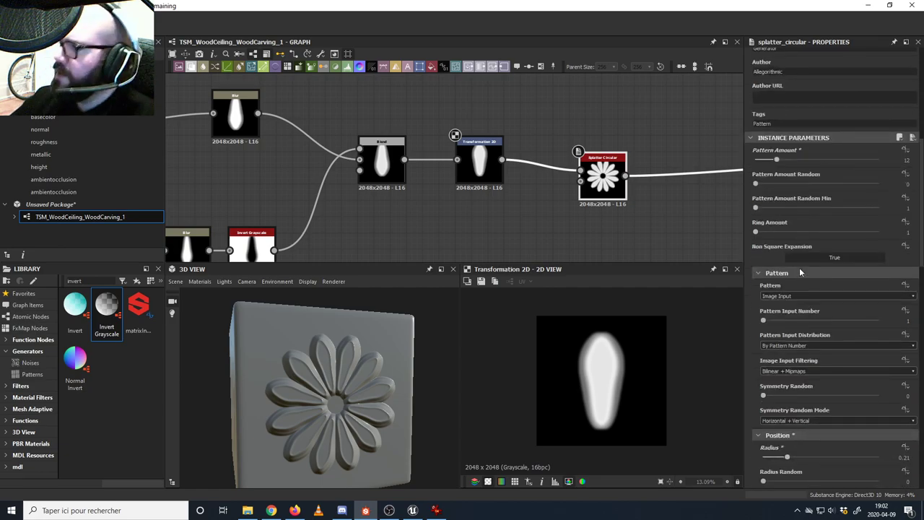
{"action": "scroll", "coordinate": [767, 304], "scroll_direction": "down", "scroll_amount": 2}
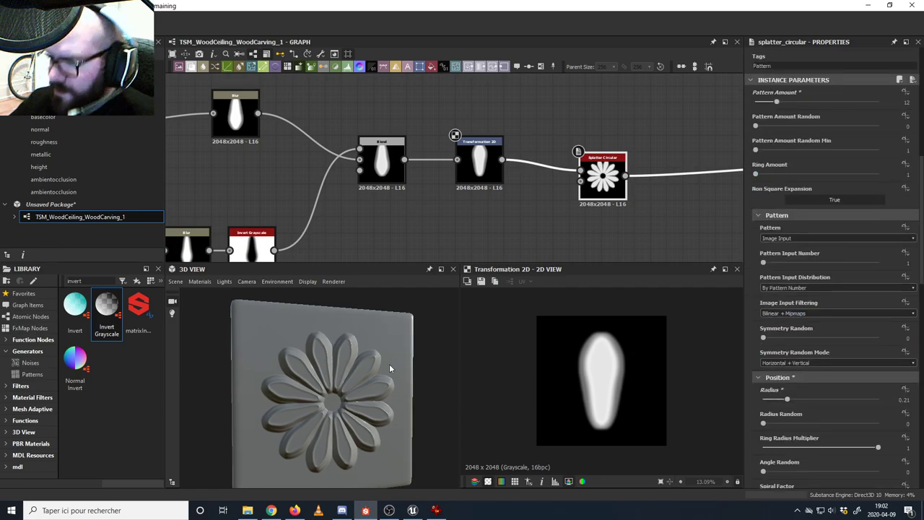
{"action": "left_click", "coordinate": [435, 511]}
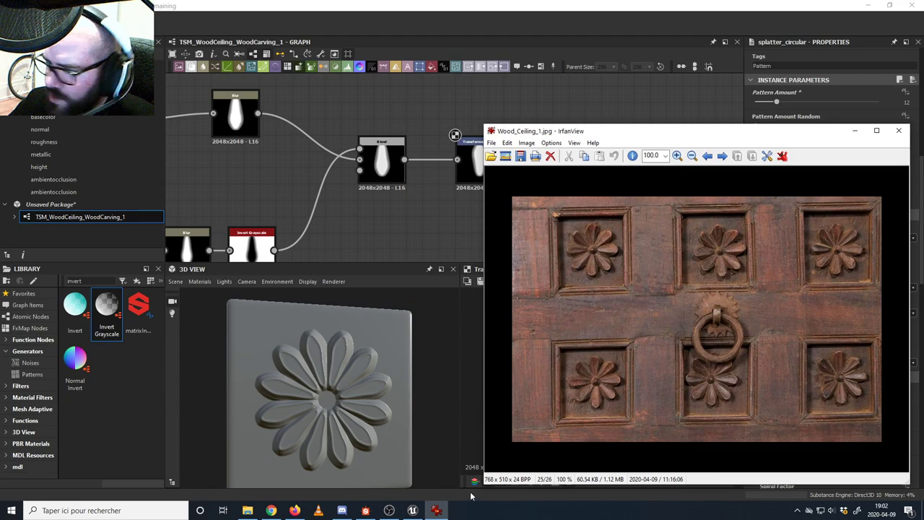
{"action": "left_click", "coordinate": [436, 510]}
{"action": "left_click_drag", "start_coordinate": [332, 359], "coordinate": [310, 377]}
{"action": "scroll", "coordinate": [349, 381], "scroll_direction": "up", "scroll_amount": 3}
{"action": "scroll", "coordinate": [320, 370], "scroll_direction": "down", "scroll_amount": 3}
- Add a Shape node from the Generators below the Splatter Circular and set its pattern to Paraboloid
{"action": "scroll", "coordinate": [385, 172], "scroll_direction": "down", "scroll_amount": 6}
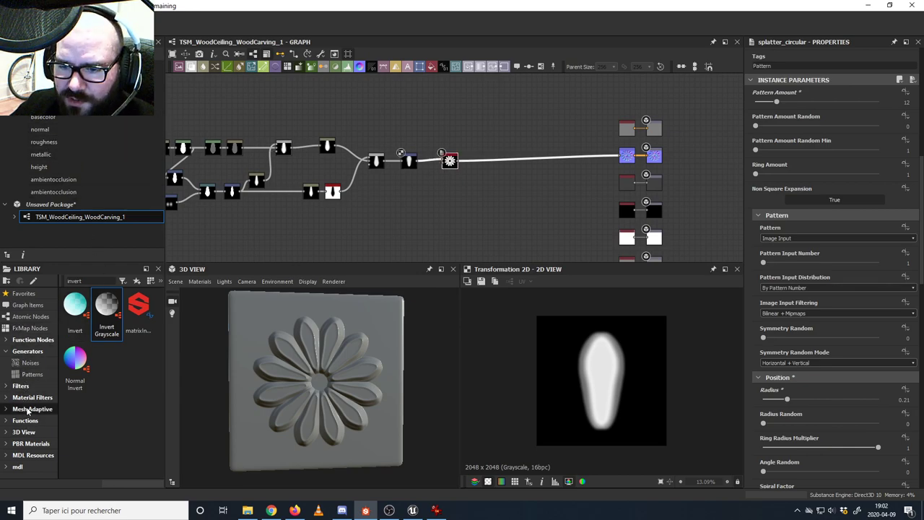
{"action": "left_click", "coordinate": [28, 351]}
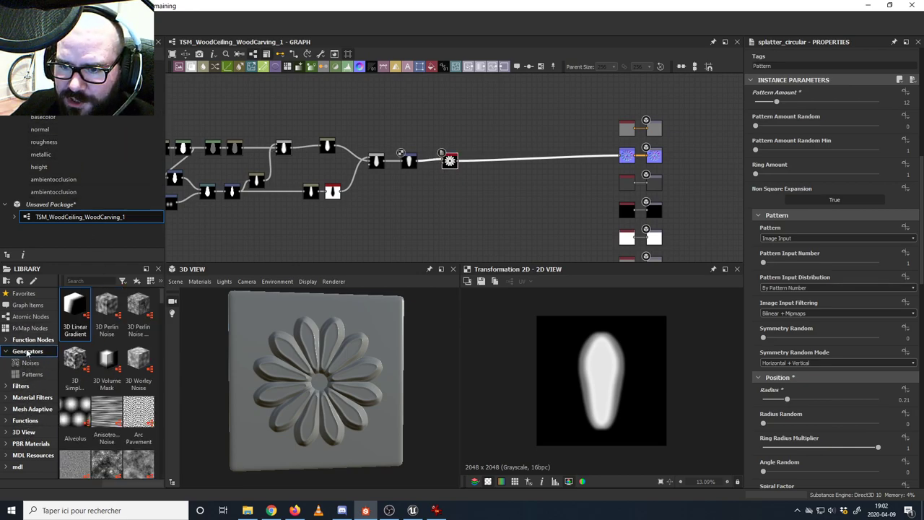
{"action": "scroll", "coordinate": [107, 418], "scroll_direction": "down", "scroll_amount": 15}
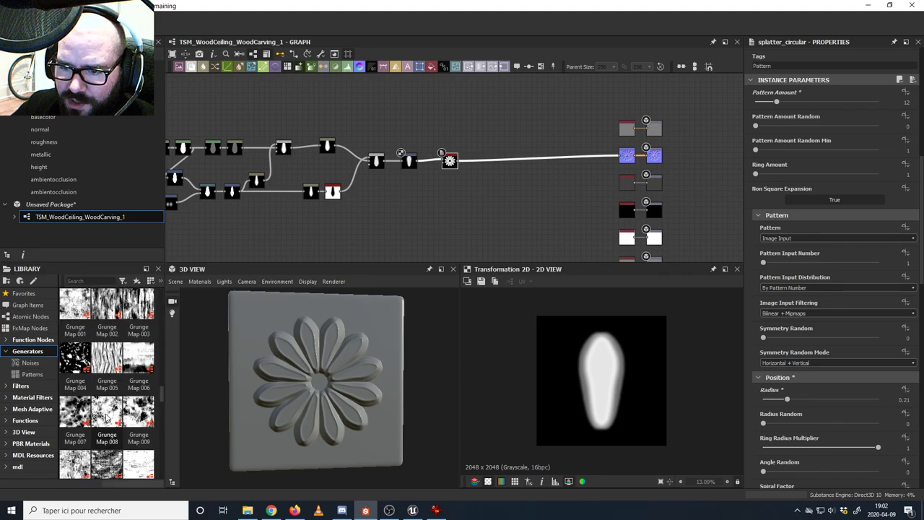
{"action": "scroll", "coordinate": [107, 417], "scroll_direction": "up", "scroll_amount": 5}
{"action": "left_click_drag", "start_coordinate": [107, 358], "coordinate": [426, 205]}
{"action": "left_click", "coordinate": [772, 290]}
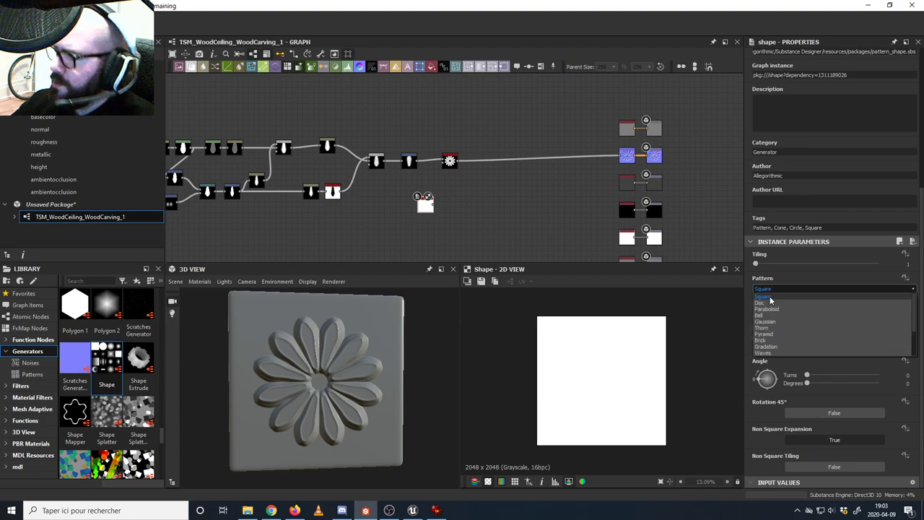
{"action": "left_click", "coordinate": [766, 309]}
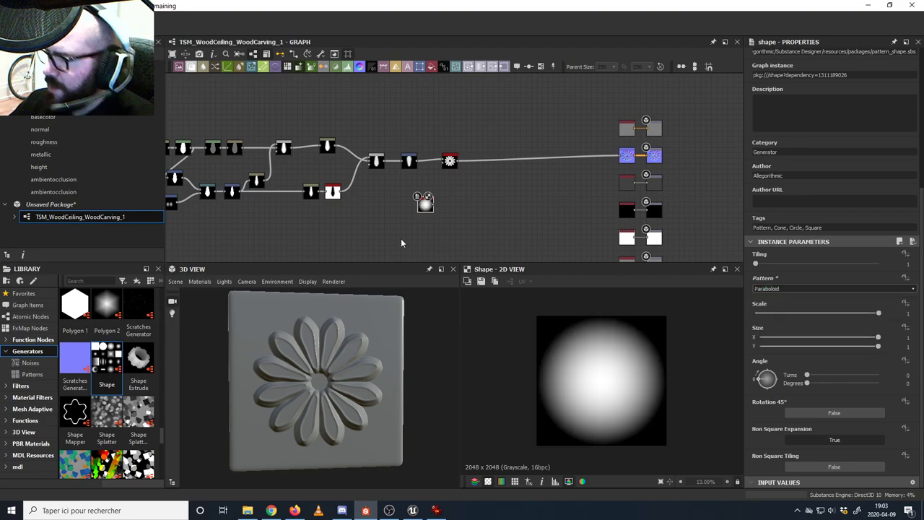
{"action": "scroll", "coordinate": [403, 238], "scroll_direction": "up", "scroll_amount": 5}
{"action": "middle_click_drag", "start_coordinate": [466, 201], "coordinate": [439, 217]}
{"action": "scroll", "coordinate": [415, 235], "scroll_direction": "down", "scroll_amount": 2}
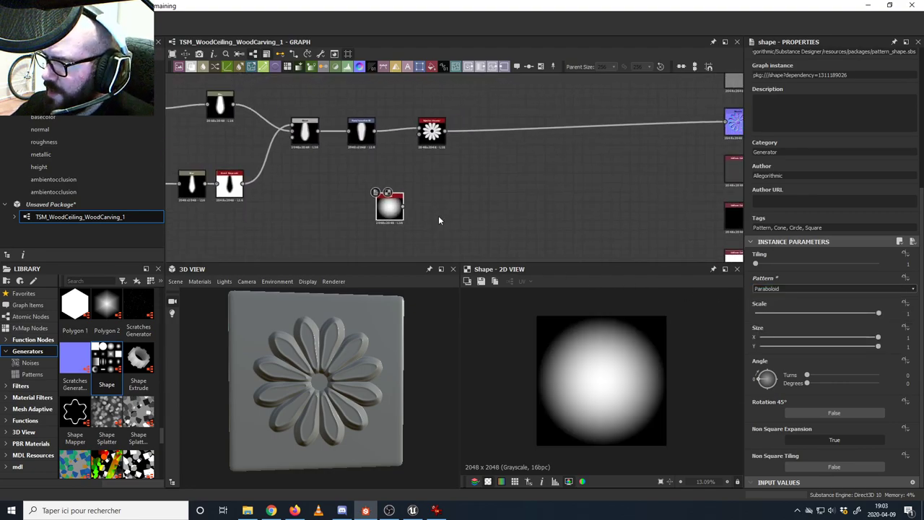
- Add a Transformation 2D node after the Paraboloid Shape, connect the two, and set its tiling mode to No Tiling
{"action": "left_click_drag", "start_coordinate": [385, 230], "coordinate": [424, 204]}
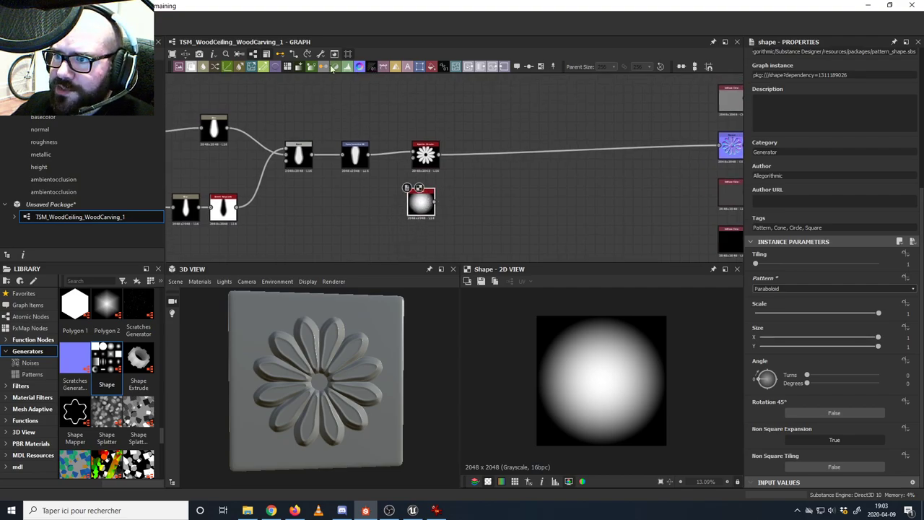
{"action": "left_click", "coordinate": [483, 189]}
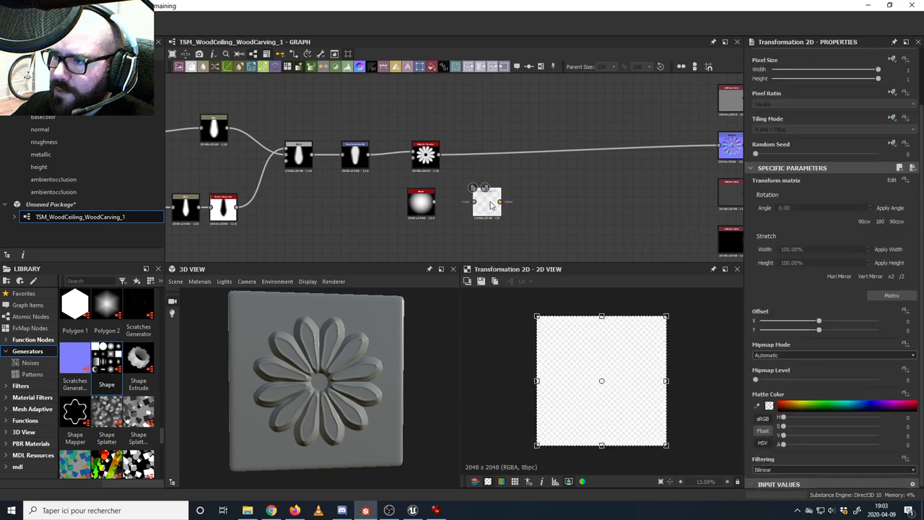
{"action": "left_click_drag", "start_coordinate": [436, 203], "coordinate": [456, 203]}
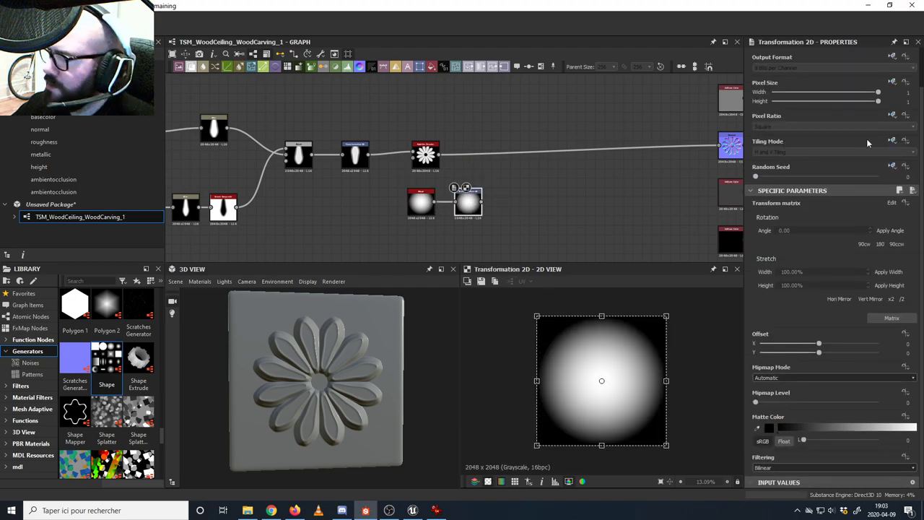
{"action": "left_click", "coordinate": [892, 142]}
{"action": "left_click", "coordinate": [851, 178]}
{"action": "left_click", "coordinate": [807, 153]}
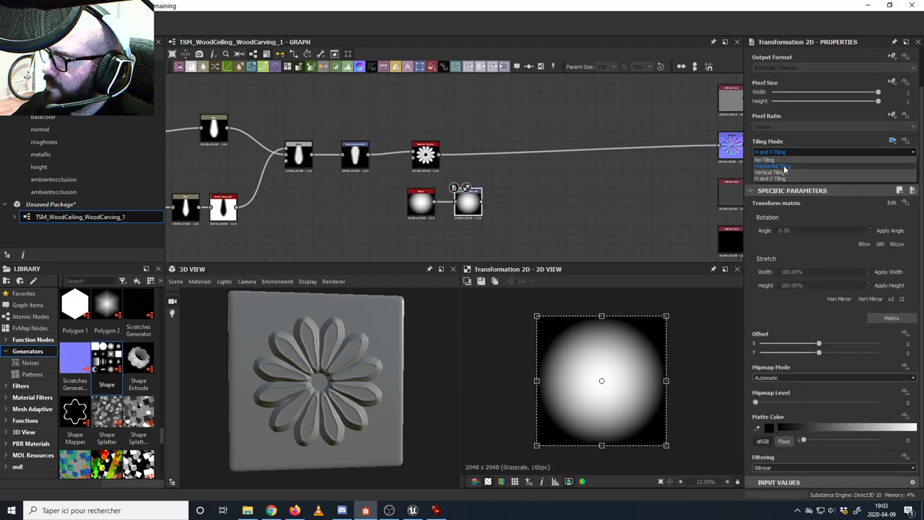
{"action": "left_click", "coordinate": [772, 160]}
- Add a Blend node with the Splatter Circular as background and the transformed Paraboloid as foreground
{"action": "middle_click_drag", "start_coordinate": [533, 173], "coordinate": [439, 185]}
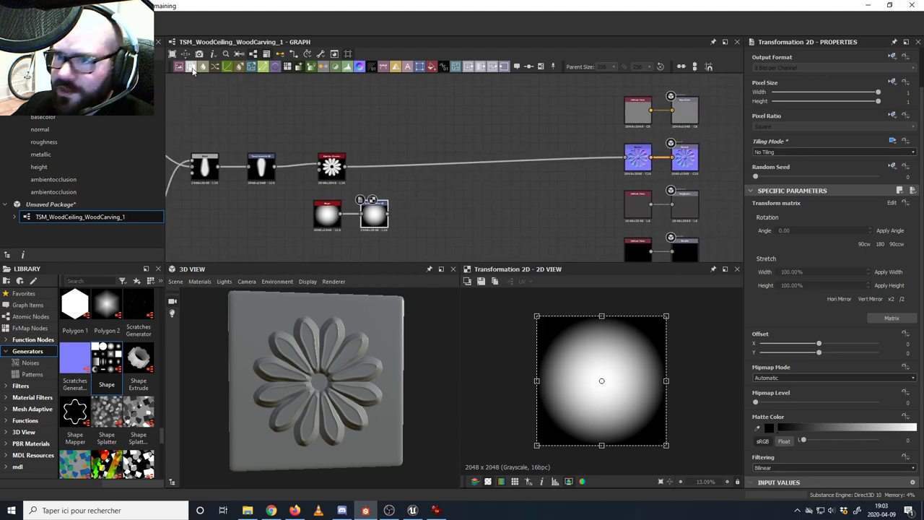
{"action": "left_click_drag", "start_coordinate": [192, 69], "coordinate": [412, 167]}
{"action": "left_click_drag", "start_coordinate": [346, 167], "coordinate": [462, 189]}
{"action": "key", "text": "Escape"}
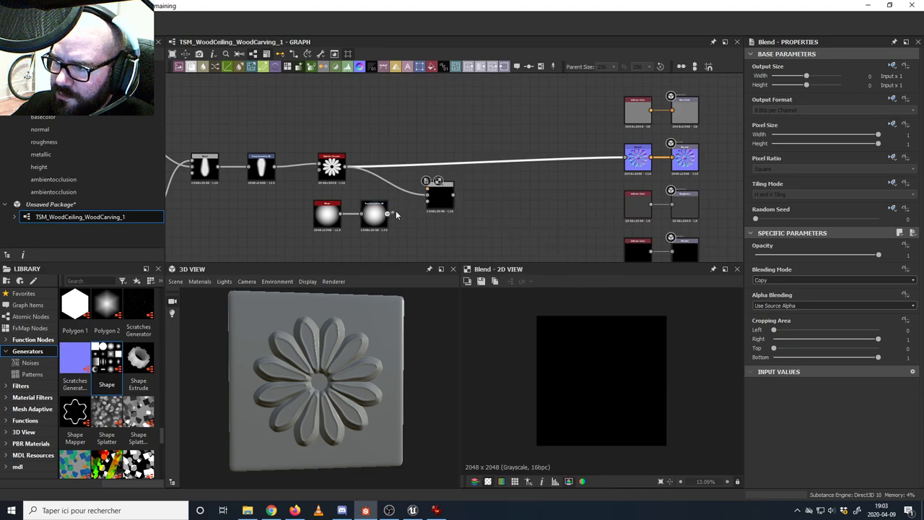
{"action": "left_click_drag", "start_coordinate": [389, 214], "coordinate": [427, 194]}
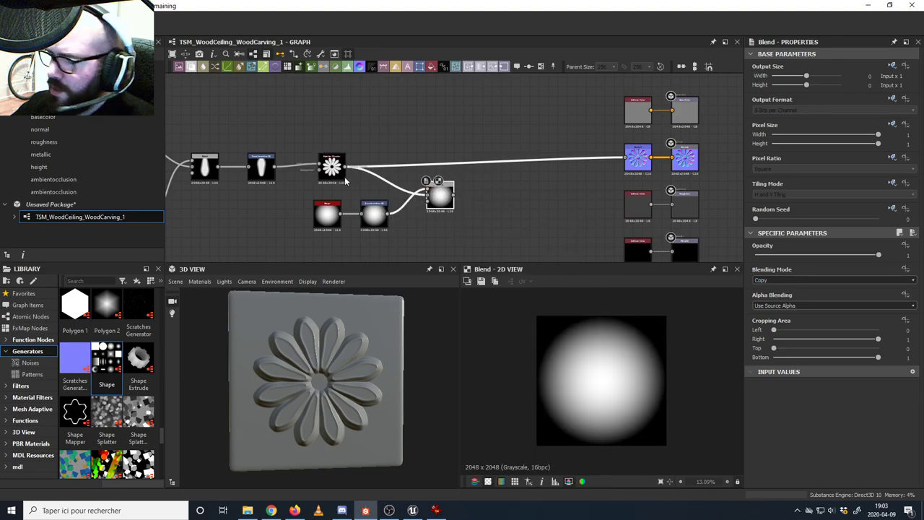
- Shrink the Paraboloid around its centre in the Transformation 2D and set the Blend's blending mode to Add (Linear Dodge)
{"action": "left_click", "coordinate": [380, 221]}
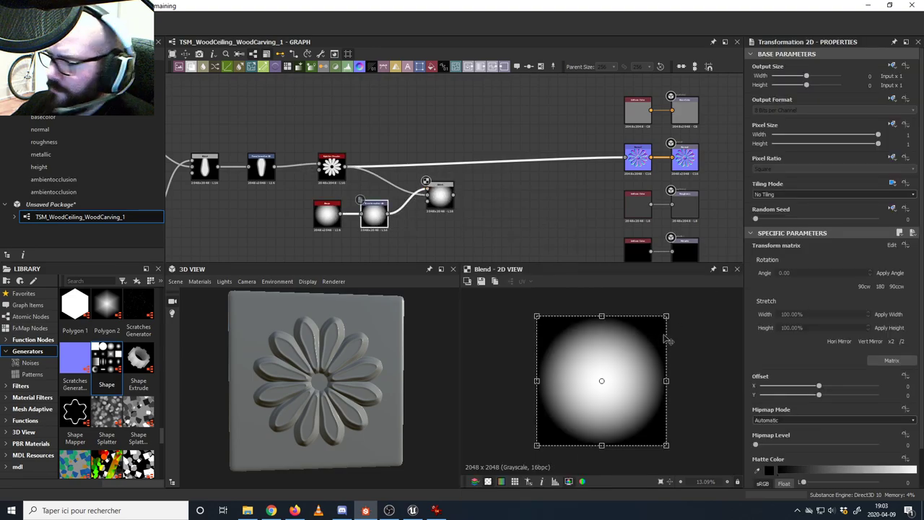
{"action": "left_click_drag", "start_coordinate": [665, 316], "coordinate": [617, 365]}
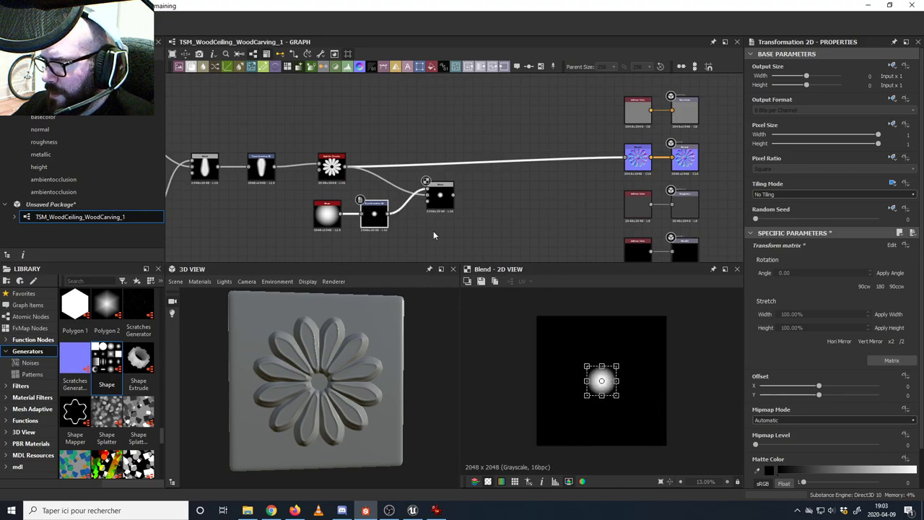
{"action": "left_click", "coordinate": [439, 195]}
{"action": "left_click", "coordinate": [795, 280]}
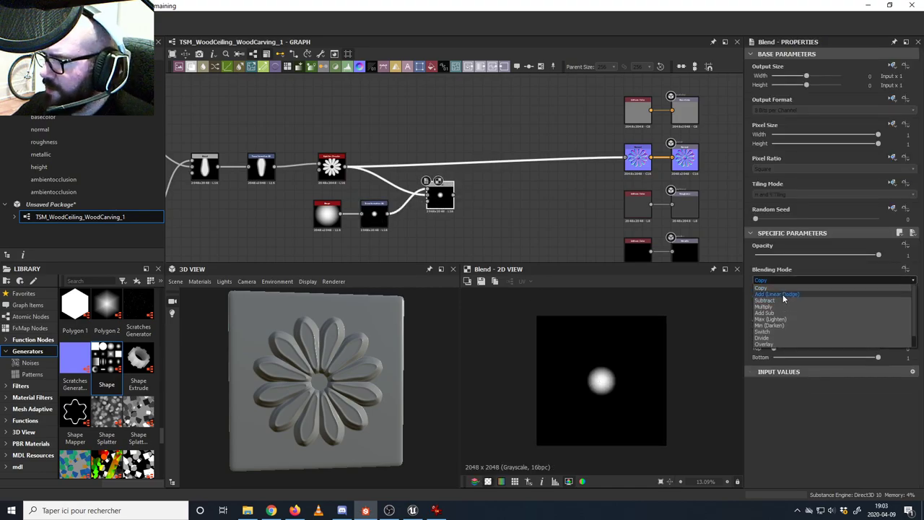
{"action": "left_click", "coordinate": [780, 296]}
- Scale the Paraboloid down further in the Transformation 2D until it fits the gap between the petals
{"action": "scroll", "coordinate": [437, 202], "scroll_direction": "up", "scroll_amount": 5}
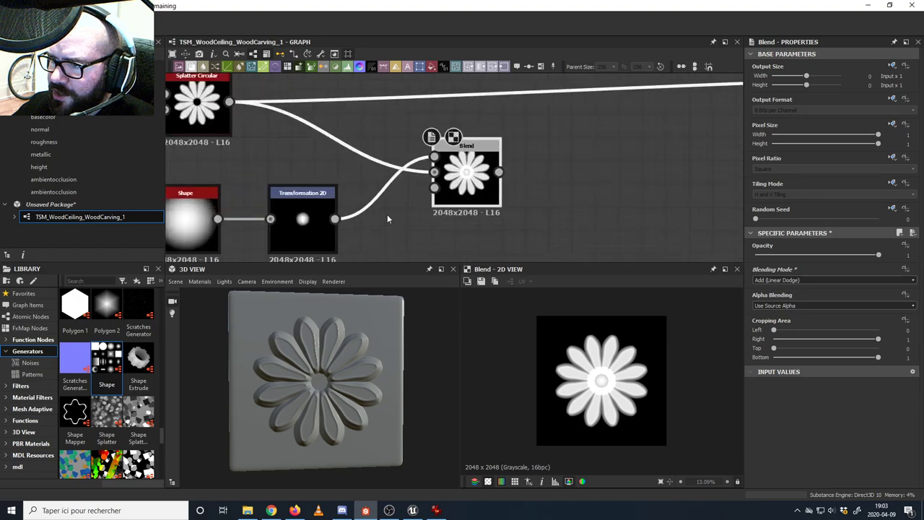
{"action": "left_click", "coordinate": [344, 208]}
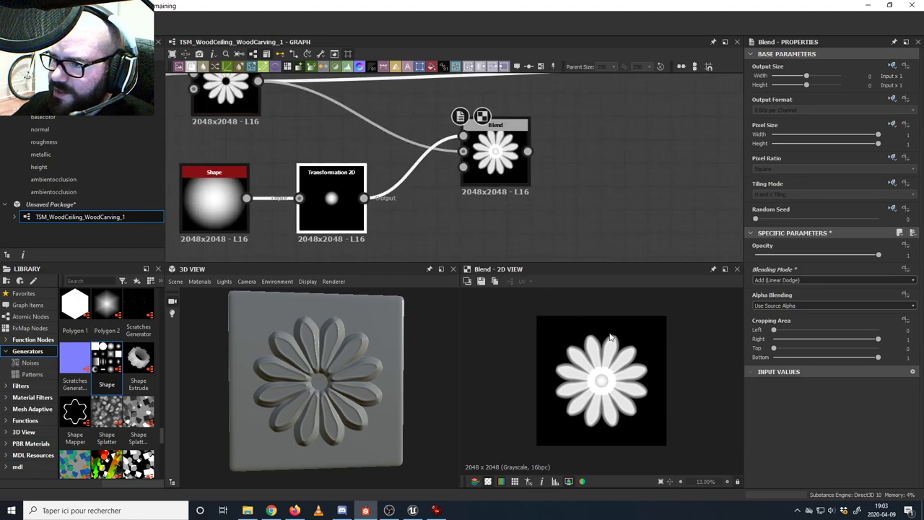
{"action": "scroll", "coordinate": [616, 370], "scroll_direction": "up", "scroll_amount": 4}
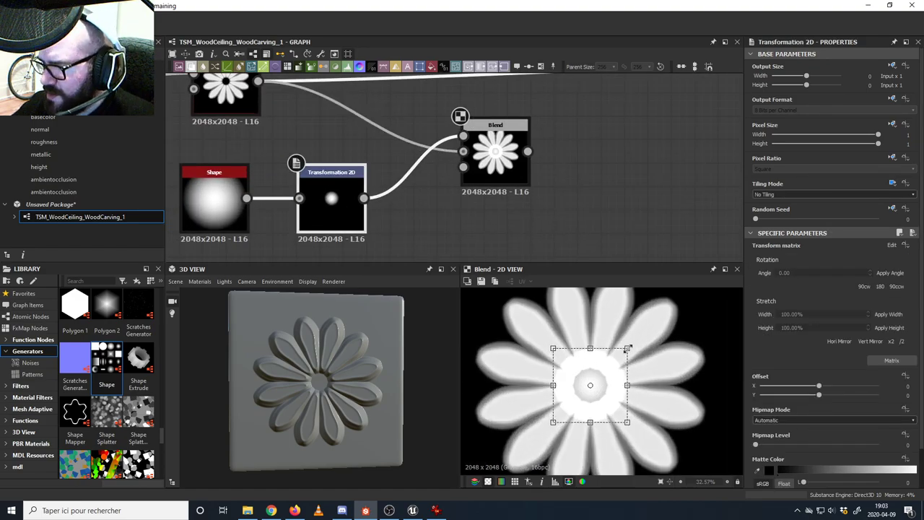
{"action": "left_click_drag", "start_coordinate": [625, 350], "coordinate": [606, 368]}
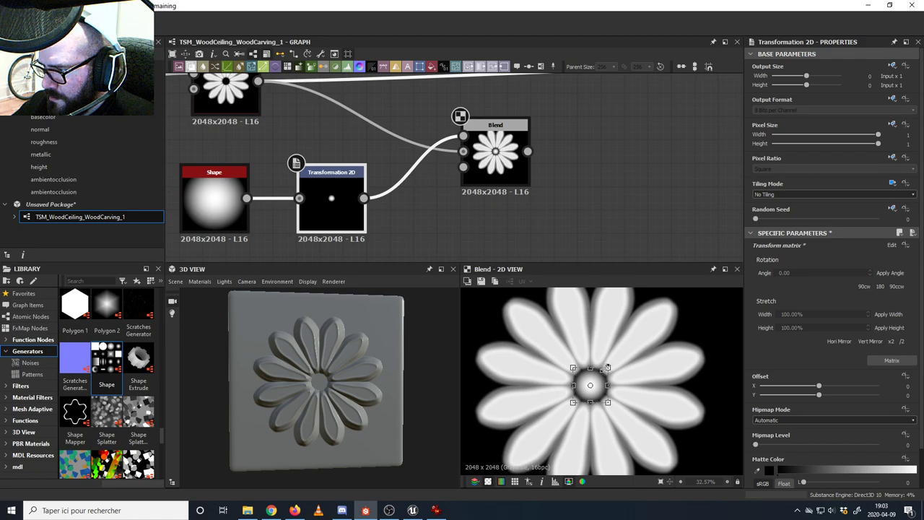
{"action": "left_click_drag", "start_coordinate": [608, 369], "coordinate": [608, 368]}
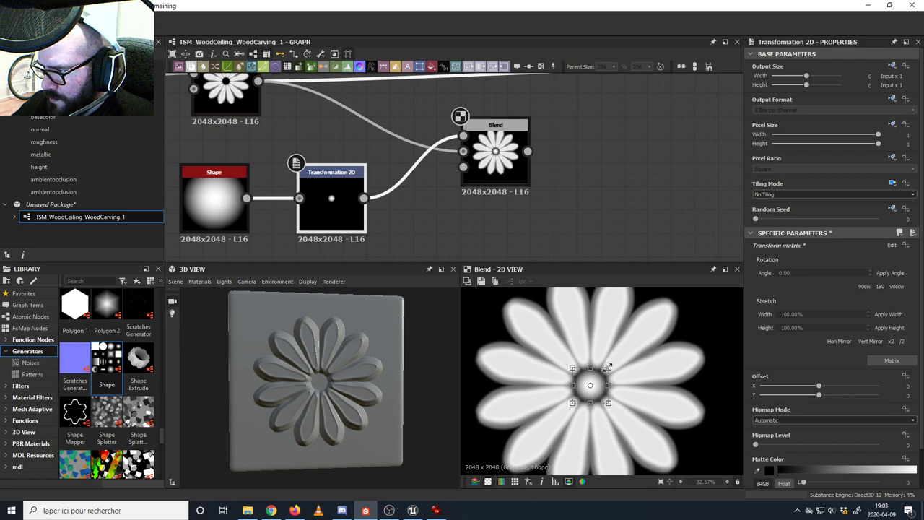
- Connect the Blend output to the Normal node in place of the Splatter Circular and check the flower in 3D
{"action": "scroll", "coordinate": [515, 210], "scroll_direction": "down", "scroll_amount": 4}
{"action": "middle_click_drag", "start_coordinate": [563, 212], "coordinate": [429, 229]}
{"action": "left_click_drag", "start_coordinate": [371, 216], "coordinate": [589, 158]}
{"action": "left_click", "coordinate": [375, 195]}
{"action": "scroll", "coordinate": [321, 378], "scroll_direction": "up", "scroll_amount": 4}
{"action": "left_click_drag", "start_coordinate": [349, 380], "coordinate": [325, 363]}
{"action": "scroll", "coordinate": [335, 380], "scroll_direction": "up", "scroll_amount": 2}
{"action": "scroll", "coordinate": [326, 363], "scroll_direction": "down", "scroll_amount": 5}
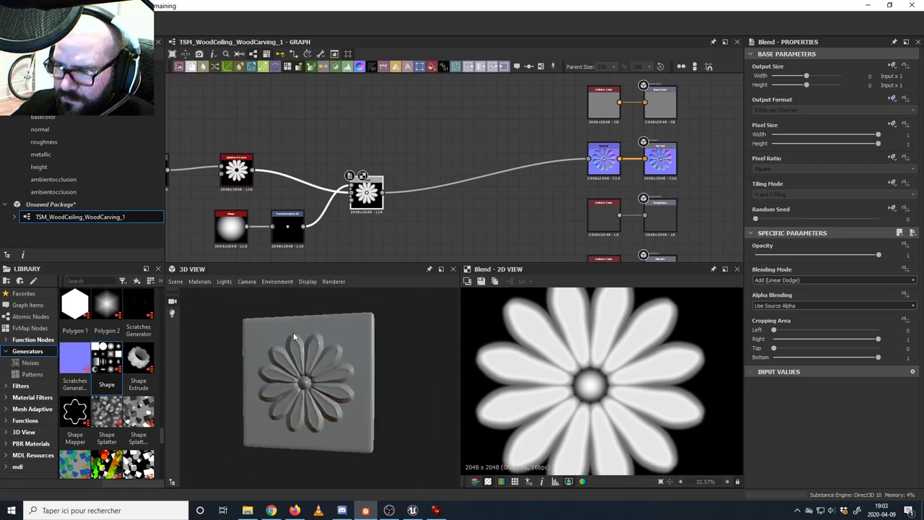
{"action": "left_click_drag", "start_coordinate": [293, 332], "coordinate": [312, 344]}
{"action": "middle_click_drag", "start_coordinate": [414, 208], "coordinate": [431, 182]}
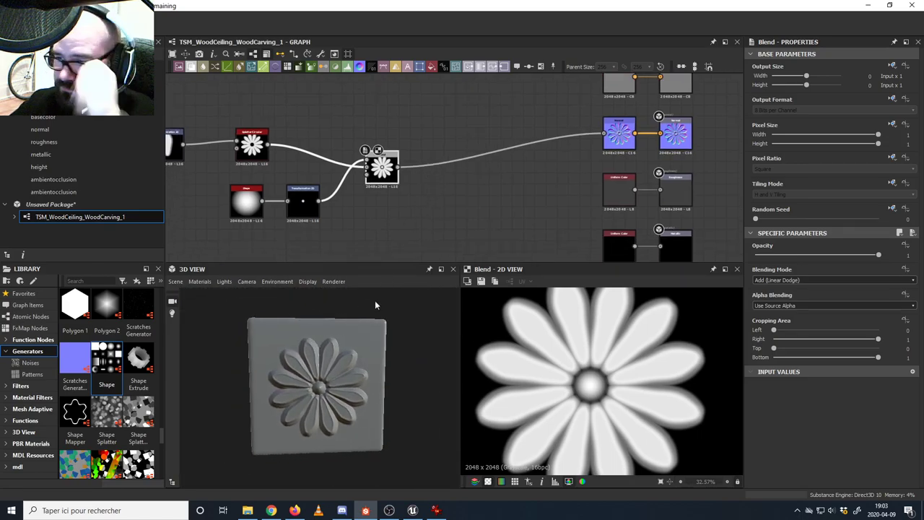
- Compare the carved flower's petals and centre in 3D with the Wood_Ceiling_1.jpg reference from several angles
{"action": "left_click", "coordinate": [434, 511]}
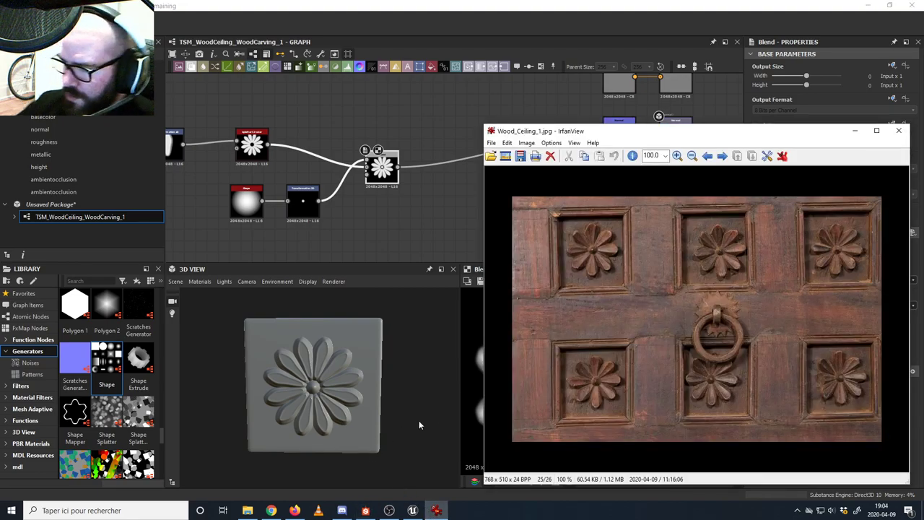
{"action": "left_click_drag", "start_coordinate": [314, 396], "coordinate": [343, 388]}
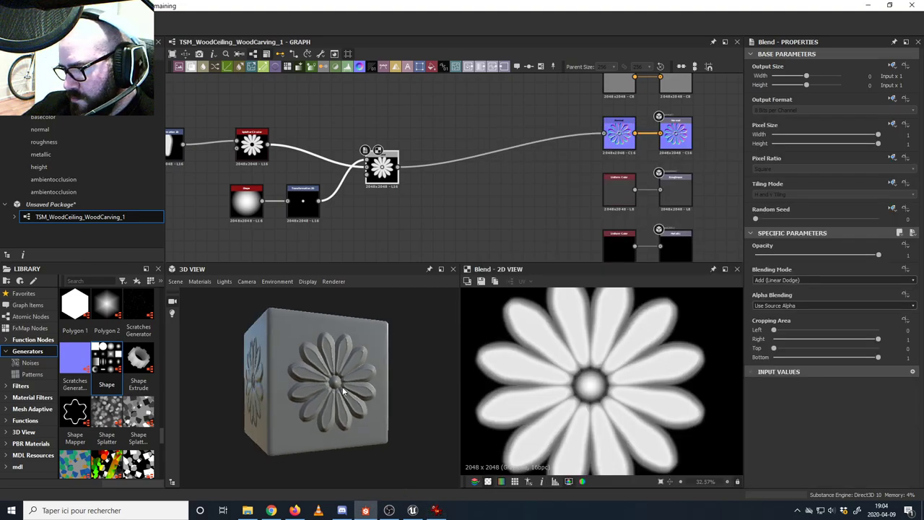
{"action": "left_click", "coordinate": [436, 512]}
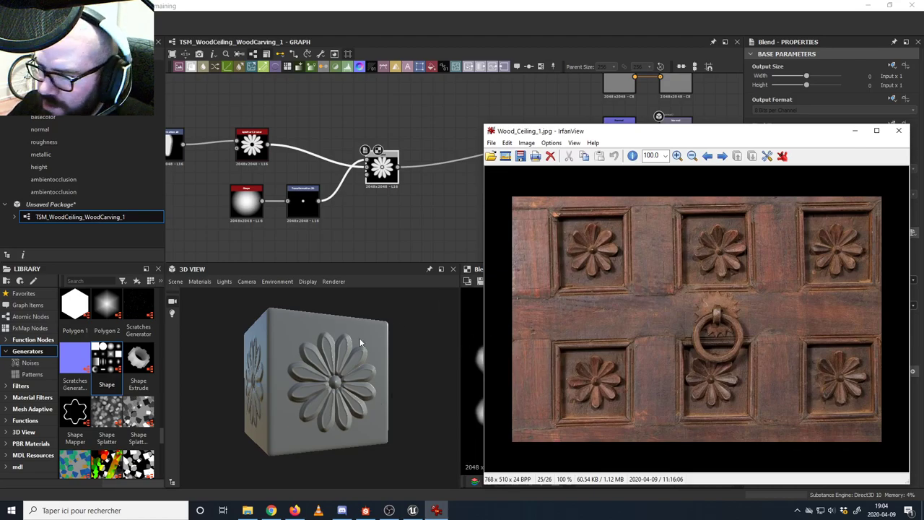
{"action": "scroll", "coordinate": [292, 371], "scroll_direction": "up", "scroll_amount": 5}
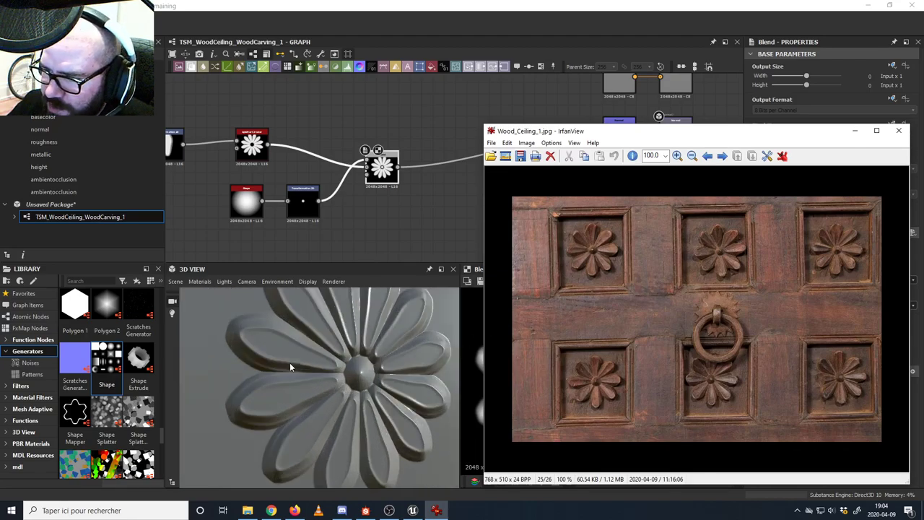
{"action": "left_click_drag", "start_coordinate": [289, 363], "coordinate": [244, 374]}
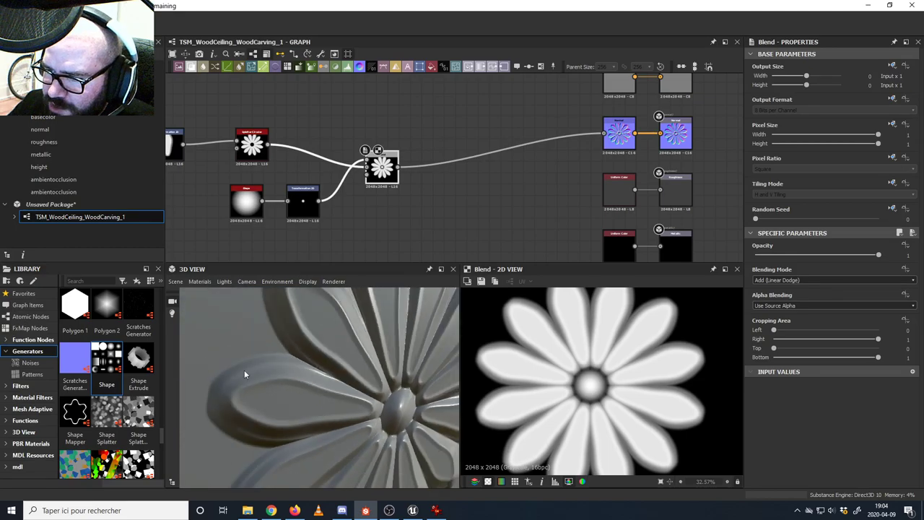
{"action": "left_click_drag", "start_coordinate": [337, 380], "coordinate": [249, 388]}
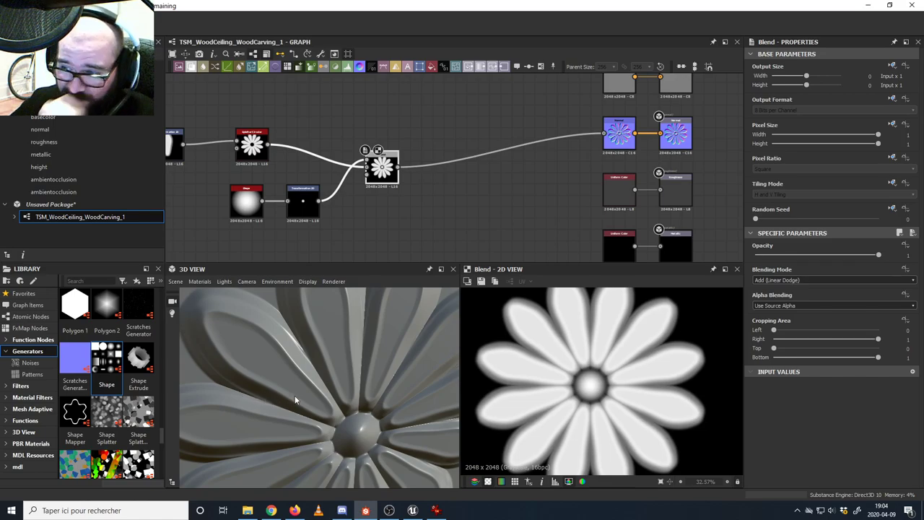
{"action": "scroll", "coordinate": [295, 400], "scroll_direction": "down", "scroll_amount": 3}
{"action": "left_click_drag", "start_coordinate": [332, 376], "coordinate": [354, 367]}
{"action": "scroll", "coordinate": [321, 373], "scroll_direction": "down", "scroll_amount": 3}
{"action": "scroll", "coordinate": [335, 368], "scroll_direction": "down", "scroll_amount": 3}
- Save the unsaved package as TSM_WoodCeiling_WoodCarving_1 in the Substance folder
{"action": "left_click", "coordinate": [63, 205]}
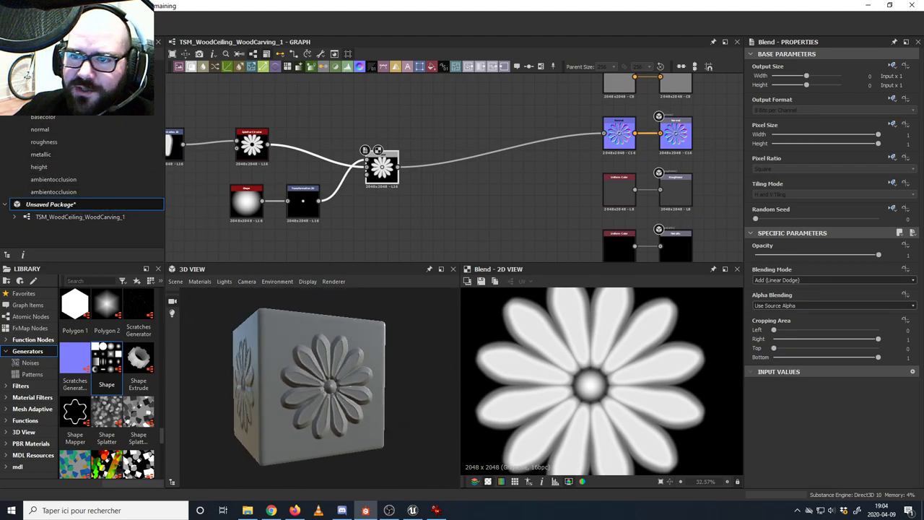
{"action": "key", "text": "ctrl+s"}
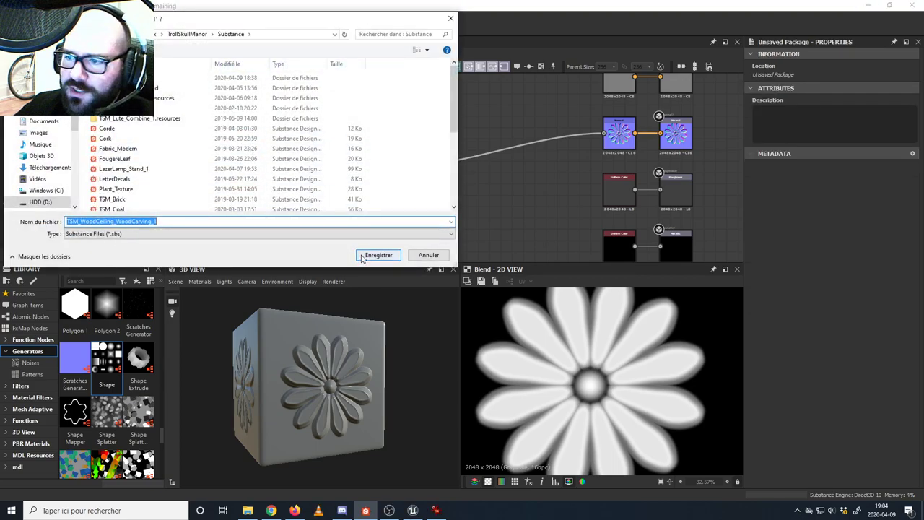
{"action": "left_click", "coordinate": [363, 257]}
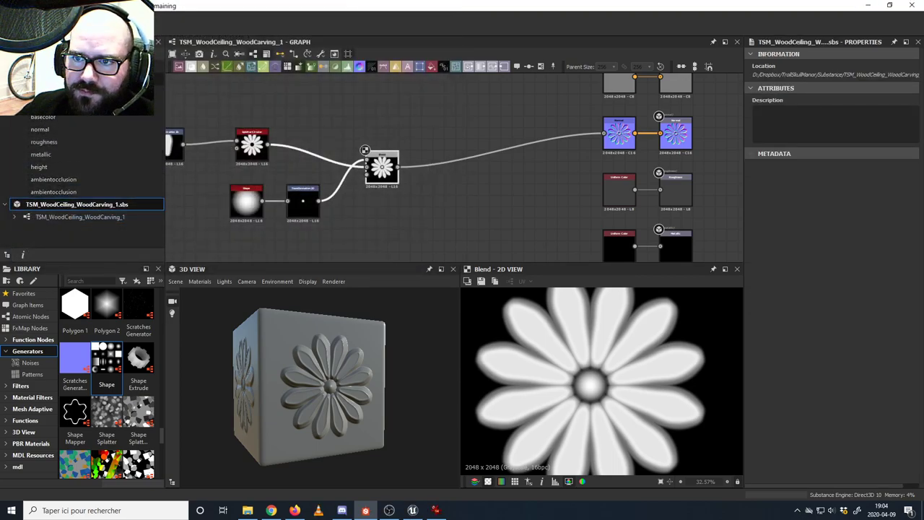
- Open the TSM_WoodCeiling_1 graph and insert the TSM_WoodCeiling_WoodCarving_1 graph into it as an instance node
{"action": "left_click", "coordinate": [79, 79]}
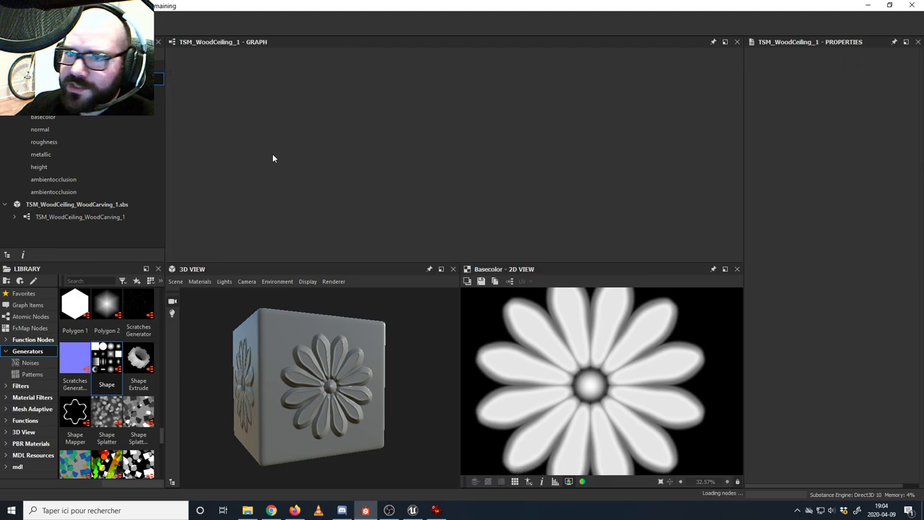
{"action": "middle_click_drag", "start_coordinate": [269, 186], "coordinate": [309, 218]}
{"action": "left_click_drag", "start_coordinate": [79, 217], "coordinate": [299, 132]}
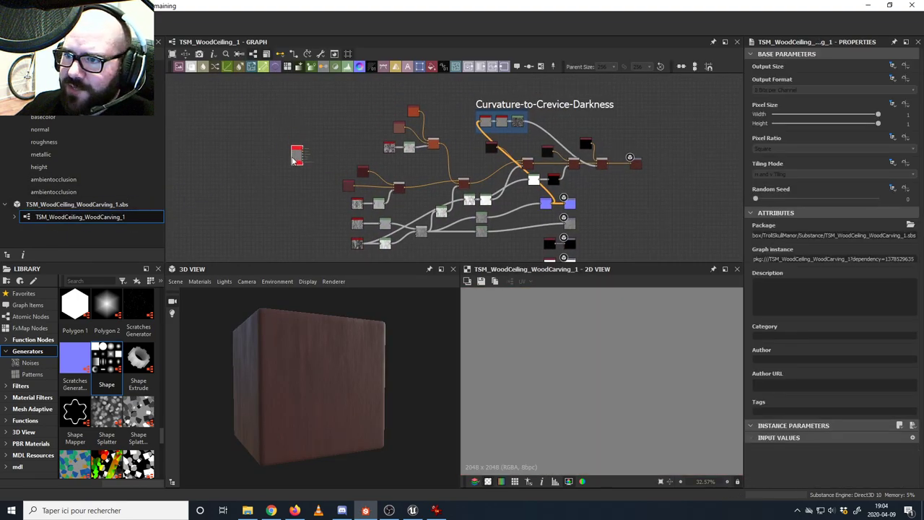
{"action": "scroll", "coordinate": [301, 132], "scroll_direction": "up", "scroll_amount": 5}
{"action": "scroll", "coordinate": [318, 211], "scroll_direction": "down", "scroll_amount": 5}
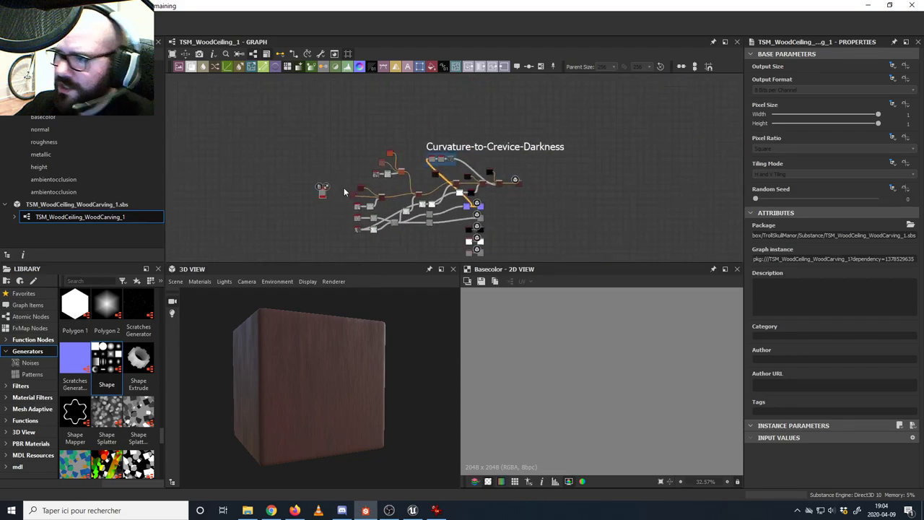
{"action": "scroll", "coordinate": [289, 214], "scroll_direction": "up", "scroll_amount": 3}
{"action": "middle_click_drag", "start_coordinate": [281, 215], "coordinate": [247, 157]}
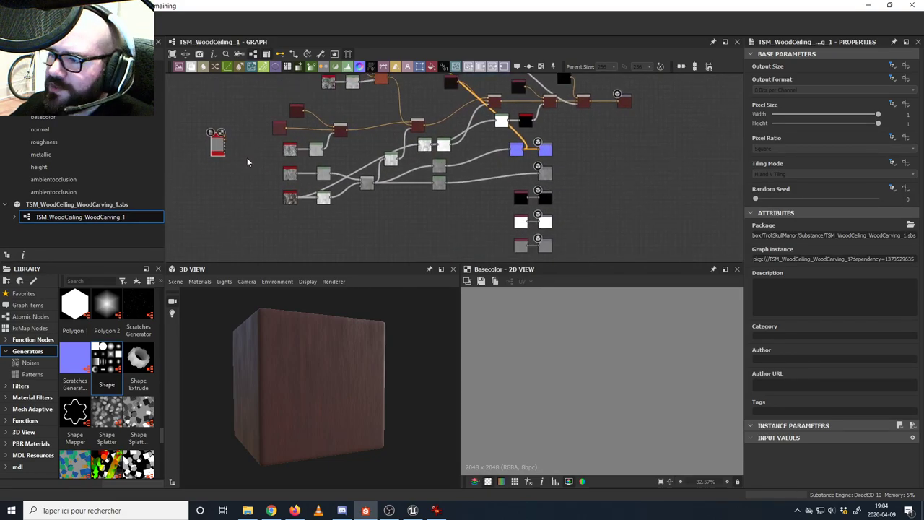
- Position the wood carving instance node in the empty space ahead of the graph's first wood texture nodes
{"action": "left_click_drag", "start_coordinate": [229, 136], "coordinate": [262, 218]}
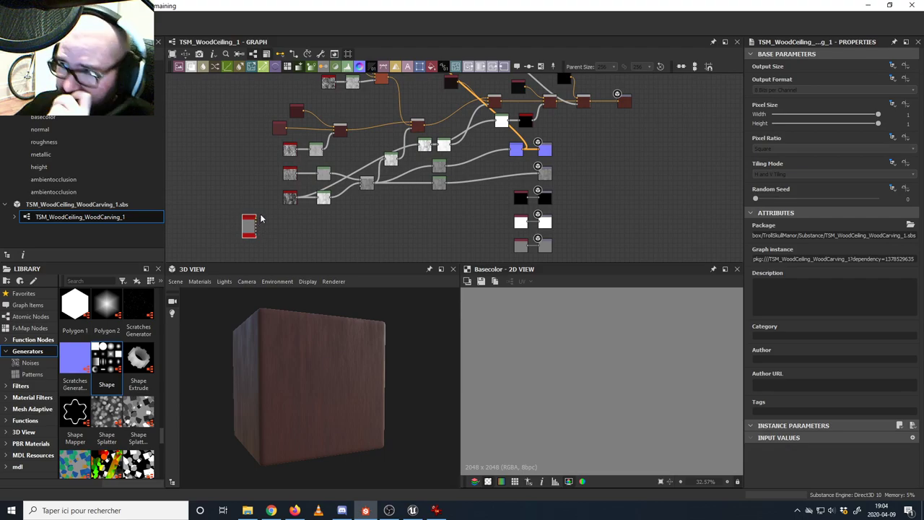
{"action": "middle_click_drag", "start_coordinate": [281, 200], "coordinate": [276, 216]}
{"action": "middle_click_drag", "start_coordinate": [367, 209], "coordinate": [315, 201]}
{"action": "left_click_drag", "start_coordinate": [198, 235], "coordinate": [183, 167]}
{"action": "middle_click_drag", "start_coordinate": [237, 175], "coordinate": [367, 204]}
{"action": "left_click_drag", "start_coordinate": [314, 195], "coordinate": [288, 135]}
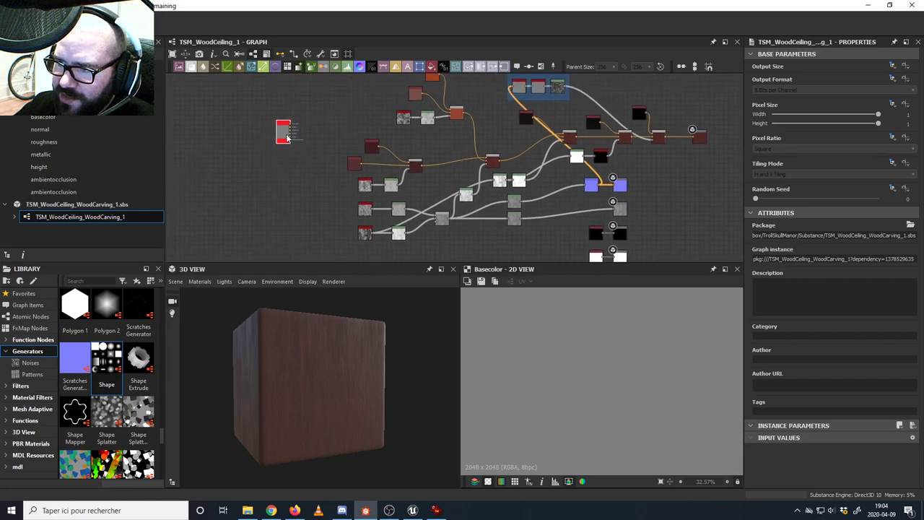
{"action": "middle_click_drag", "start_coordinate": [309, 147], "coordinate": [291, 170]}
{"action": "left_click_drag", "start_coordinate": [269, 162], "coordinate": [251, 211]}
{"action": "middle_click_drag", "start_coordinate": [277, 210], "coordinate": [232, 192]}
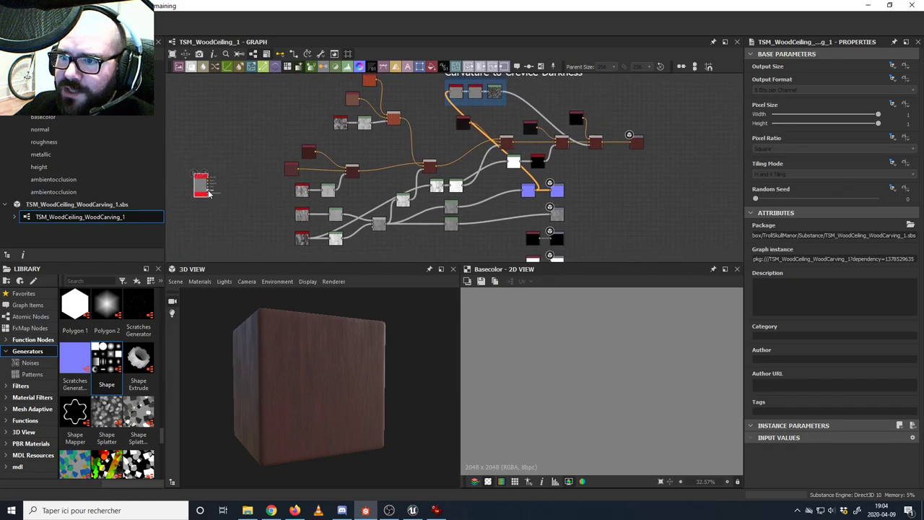
{"action": "left_click_drag", "start_coordinate": [205, 190], "coordinate": [229, 211]}
- Move the Normal output node further along the graph and add a Normal Combine node between it and the Normal node
{"action": "left_click_drag", "start_coordinate": [560, 191], "coordinate": [632, 190]}
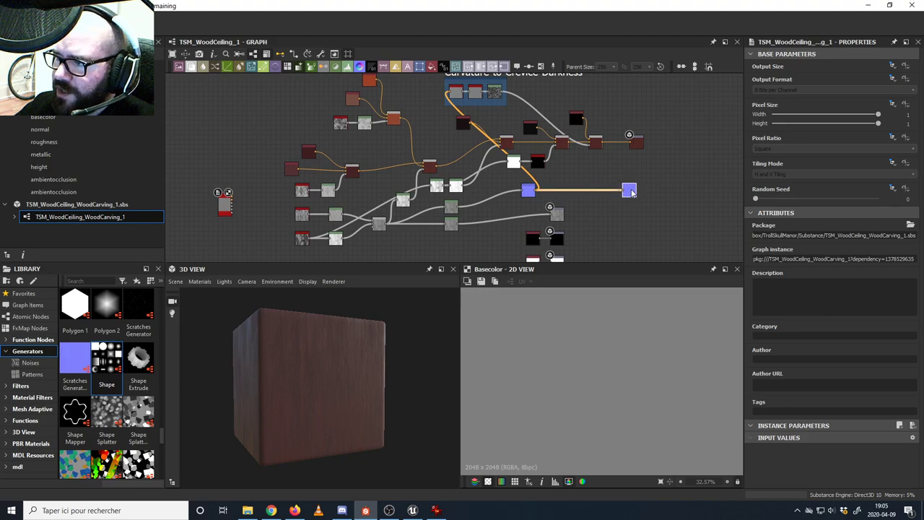
{"action": "left_click", "coordinate": [87, 281]}
{"action": "type", "text": "normal combine"}
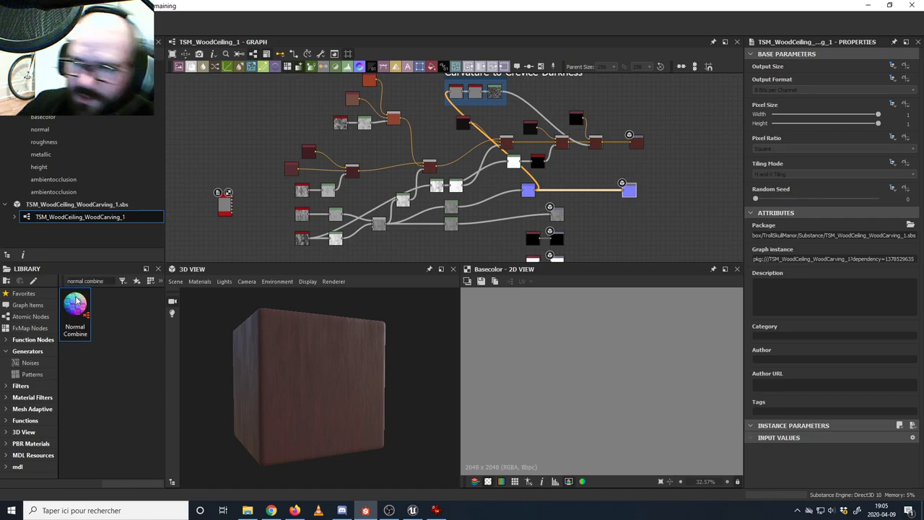
{"action": "left_click_drag", "start_coordinate": [77, 302], "coordinate": [591, 192]}
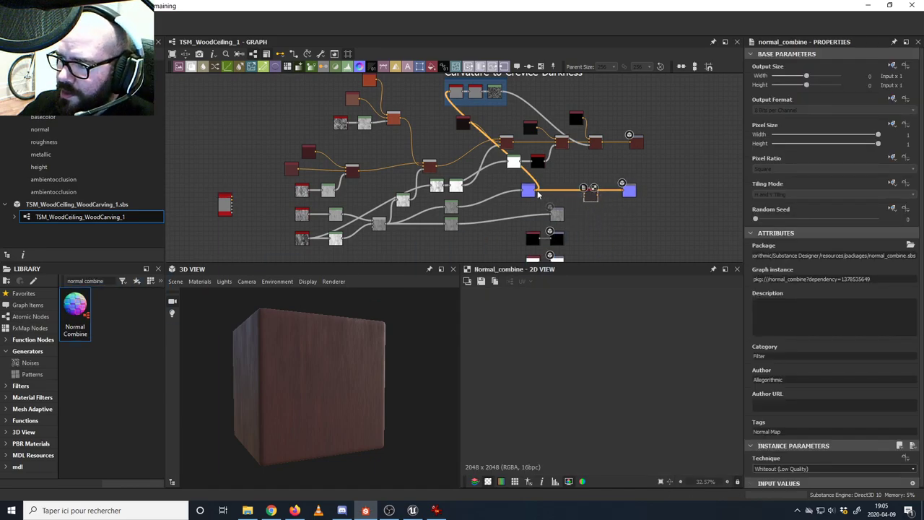
- Connect the wood carving instance's normal output to the Normal Combine's second input and the combined result to the Normal output, then check it in 3D
{"action": "scroll", "coordinate": [234, 206], "scroll_direction": "up", "scroll_amount": 5}
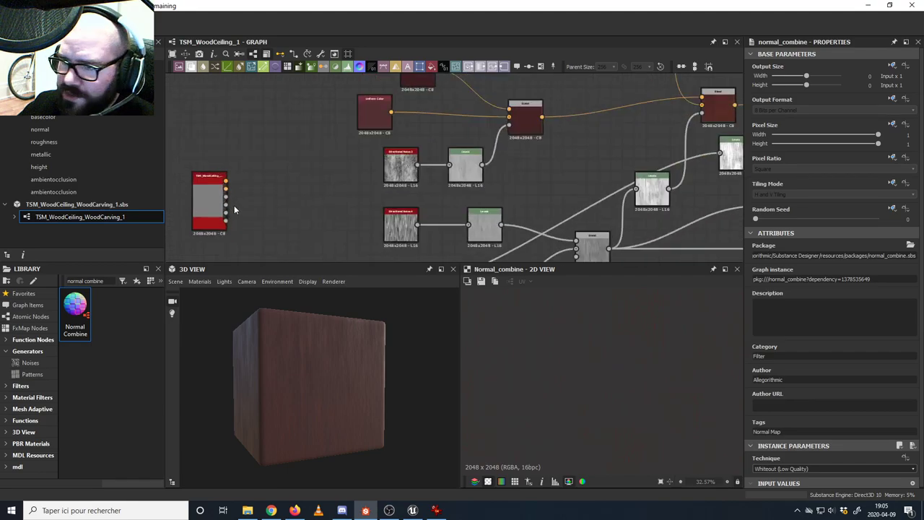
{"action": "scroll", "coordinate": [226, 192], "scroll_direction": "down", "scroll_amount": 5}
{"action": "scroll", "coordinate": [191, 195], "scroll_direction": "up", "scroll_amount": 1}
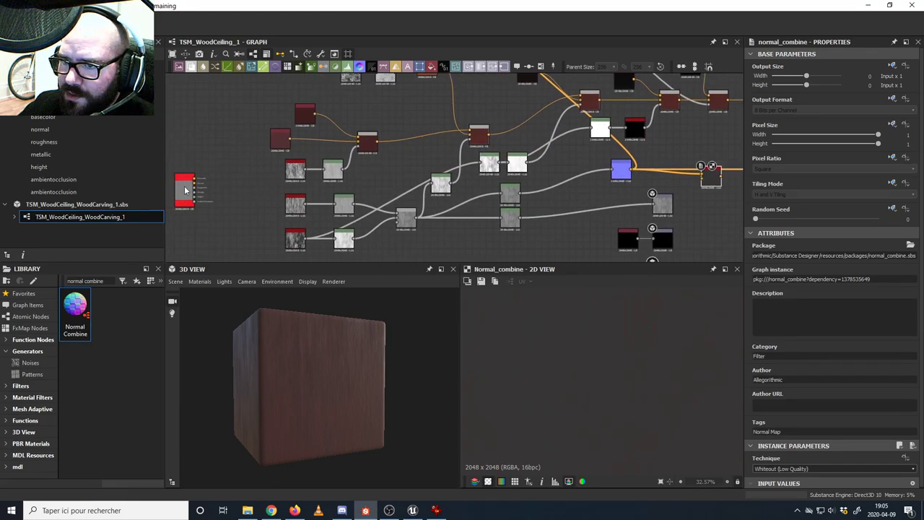
{"action": "left_click_drag", "start_coordinate": [191, 195], "coordinate": [700, 219]}
{"action": "middle_click_drag", "start_coordinate": [662, 212], "coordinate": [638, 212]}
{"action": "scroll", "coordinate": [456, 222], "scroll_direction": "up", "scroll_amount": 3}
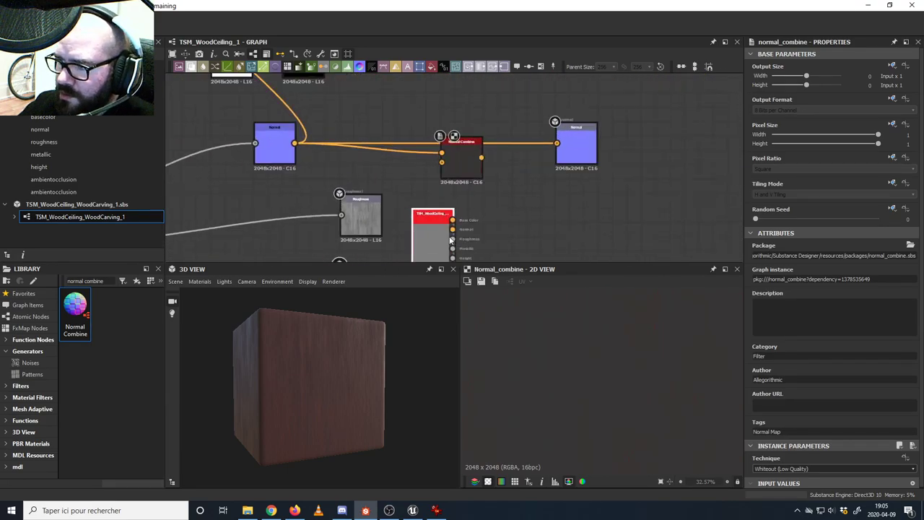
{"action": "left_click_drag", "start_coordinate": [452, 220], "coordinate": [442, 162]}
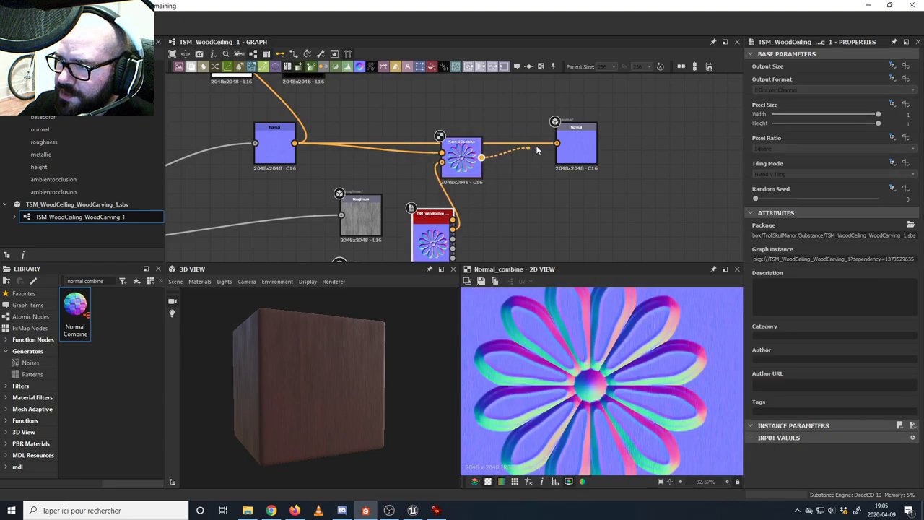
{"action": "left_click_drag", "start_coordinate": [536, 149], "coordinate": [560, 144]}
{"action": "scroll", "coordinate": [355, 344], "scroll_direction": "up", "scroll_amount": 5}
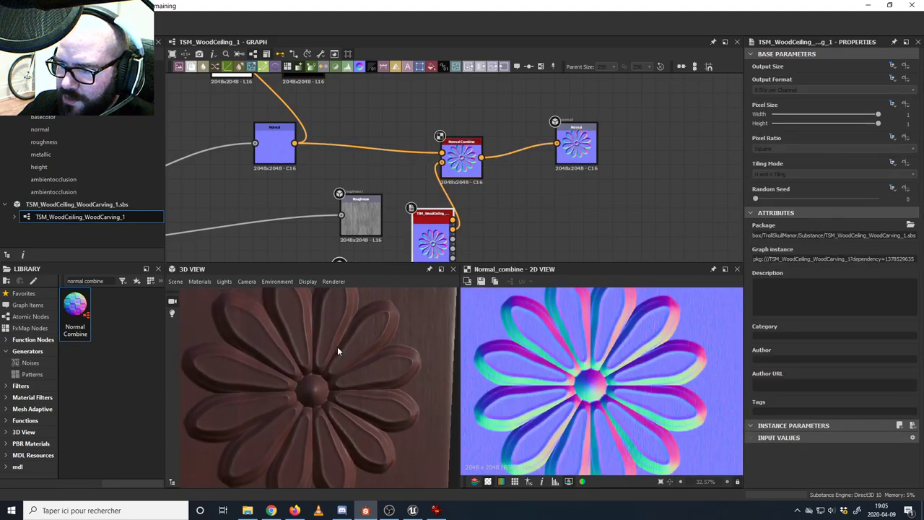
{"action": "mouse_move", "coordinate": [337, 346]}
{"action": "left_mouse_down"}
{"action": "mouse_move", "coordinate": [369, 327]}
{"action": "mouse_move", "coordinate": [359, 351]}
{"action": "mouse_move", "coordinate": [379, 351]}
{"action": "mouse_move", "coordinate": [378, 366]}
{"action": "mouse_move", "coordinate": [374, 337]}
{"action": "mouse_move", "coordinate": [353, 323]}
{"action": "mouse_move", "coordinate": [373, 315]}
{"action": "mouse_move", "coordinate": [360, 324]}
{"action": "mouse_move", "coordinate": [369, 354]}
{"action": "mouse_move", "coordinate": [358, 376]}
{"action": "mouse_move", "coordinate": [343, 363]}
{"action": "mouse_move", "coordinate": [348, 331]}
{"action": "mouse_move", "coordinate": [315, 347]}
{"action": "mouse_move", "coordinate": [332, 340]}
{"action": "mouse_move", "coordinate": [326, 353]}
{"action": "left_mouse_up"}
{"action": "scroll", "coordinate": [359, 351], "scroll_direction": "up", "scroll_amount": 3}
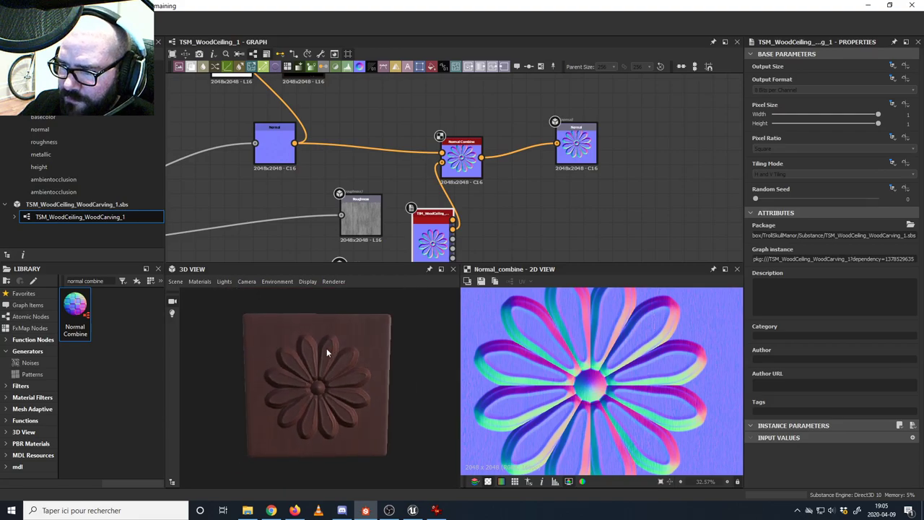
- Move the wood carving instance back ahead of the first wood texture nodes and glance at the Wood_Ceiling_1.jpg reference
{"action": "middle_click_drag", "start_coordinate": [427, 244], "coordinate": [583, 192]}
{"action": "scroll", "coordinate": [458, 222], "scroll_direction": "down", "scroll_amount": 5}
{"action": "left_click_drag", "start_coordinate": [583, 194], "coordinate": [232, 150]}
{"action": "middle_click_drag", "start_coordinate": [267, 153], "coordinate": [380, 167]}
{"action": "left_click_drag", "start_coordinate": [342, 165], "coordinate": [302, 197]}
{"action": "left_click", "coordinate": [435, 510]}
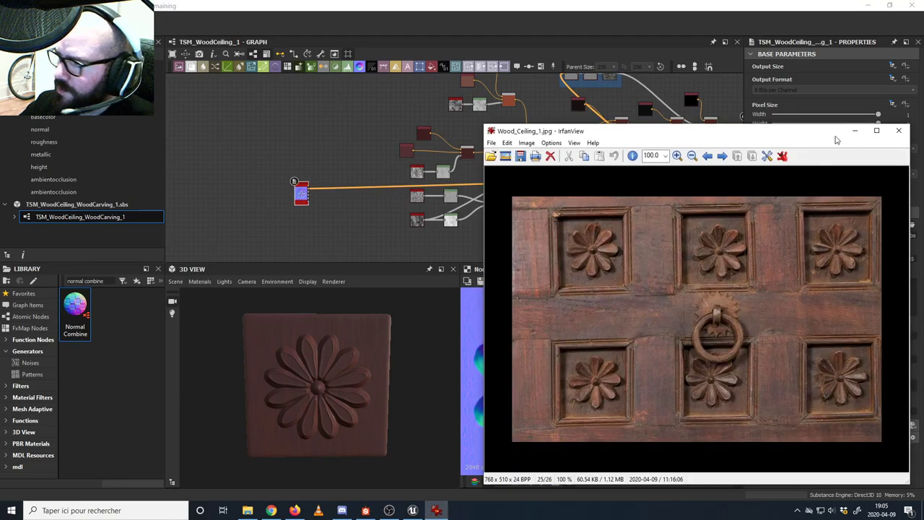
{"action": "left_click", "coordinate": [858, 132]}
{"action": "middle_click_drag", "start_coordinate": [369, 199], "coordinate": [324, 211]}
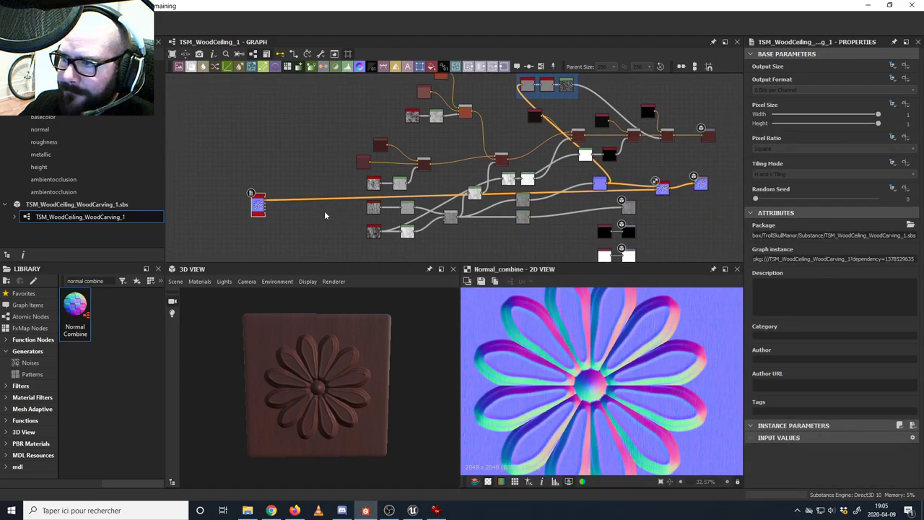
{"action": "left_click_drag", "start_coordinate": [253, 205], "coordinate": [234, 199]}
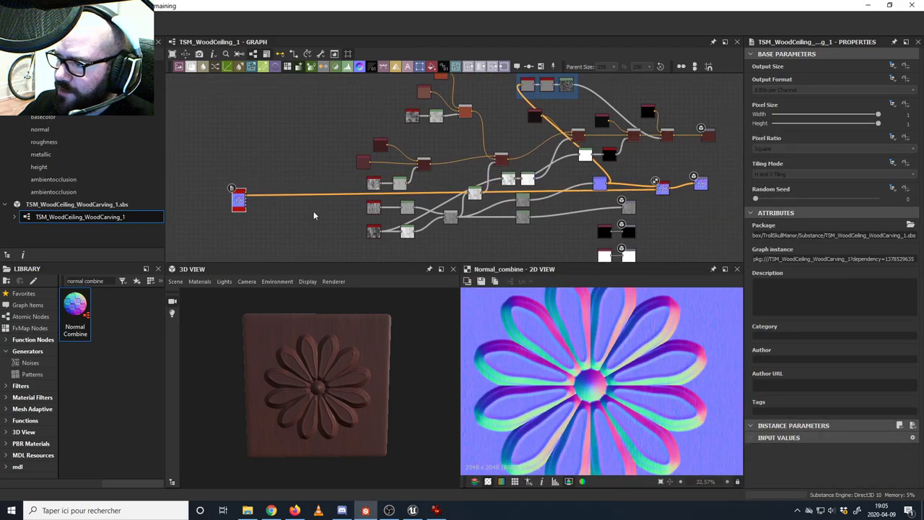
- Inspect the Normal Combine and Normal output nodes, and the wood carving instance node feeding them, up close
{"action": "middle_click_drag", "start_coordinate": [635, 215], "coordinate": [481, 219]}
{"action": "scroll", "coordinate": [559, 200], "scroll_direction": "up", "scroll_amount": 8}
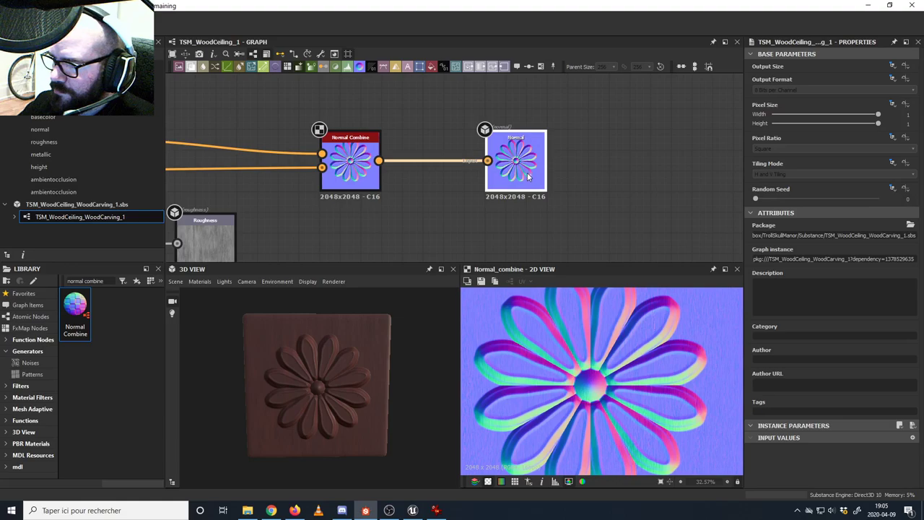
{"action": "scroll", "coordinate": [482, 216], "scroll_direction": "down", "scroll_amount": 9}
{"action": "middle_click_drag", "start_coordinate": [172, 211], "coordinate": [408, 197]}
{"action": "scroll", "coordinate": [407, 196], "scroll_direction": "up", "scroll_amount": 5}
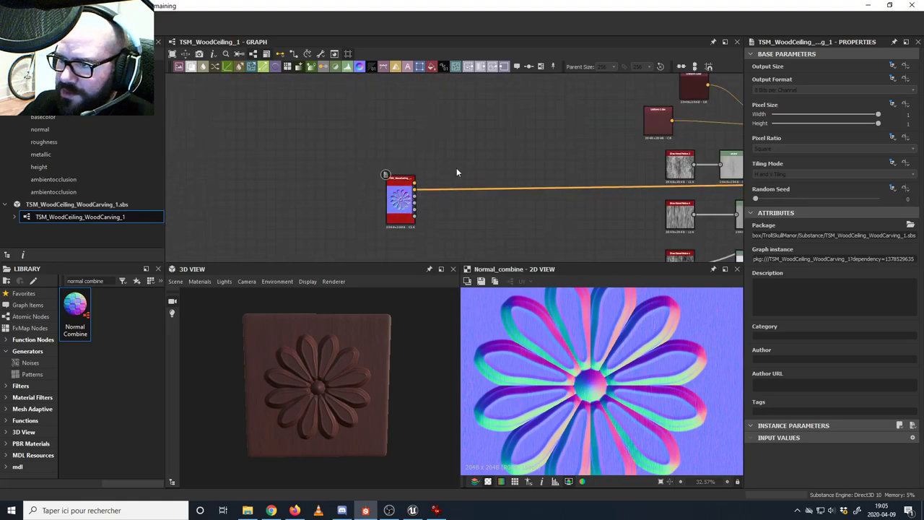
{"action": "scroll", "coordinate": [458, 171], "scroll_direction": "up", "scroll_amount": 1}
{"action": "middle_click_drag", "start_coordinate": [458, 171], "coordinate": [369, 159]}
{"action": "scroll", "coordinate": [396, 175], "scroll_direction": "up", "scroll_amount": 1}
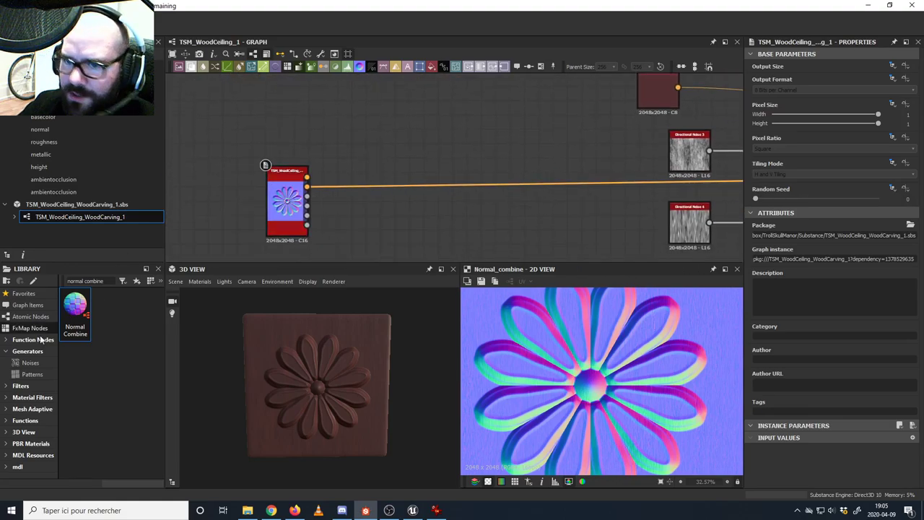
- Add a Gradient Linear 3 generator node above the wood carving instance
{"action": "left_click", "coordinate": [28, 351]}
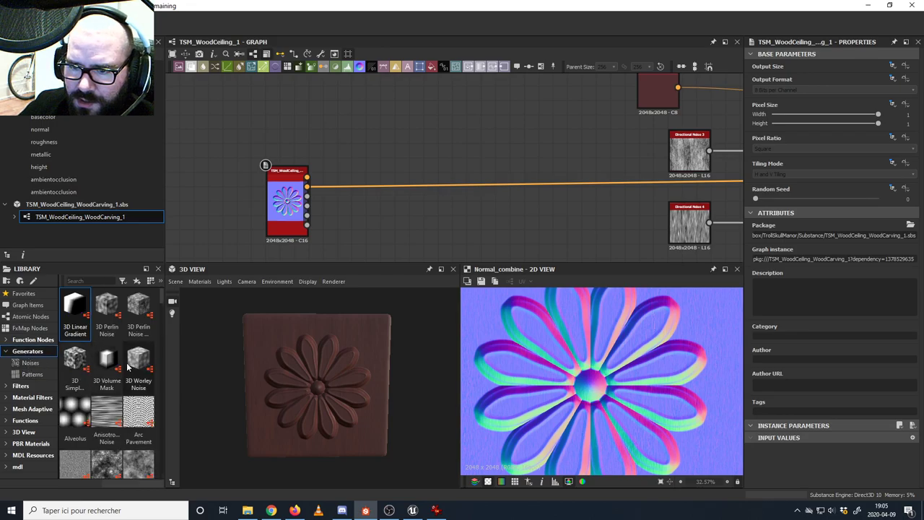
{"action": "scroll", "coordinate": [126, 368], "scroll_direction": "down", "scroll_amount": 3}
{"action": "scroll", "coordinate": [126, 368], "scroll_direction": "down", "scroll_amount": 5}
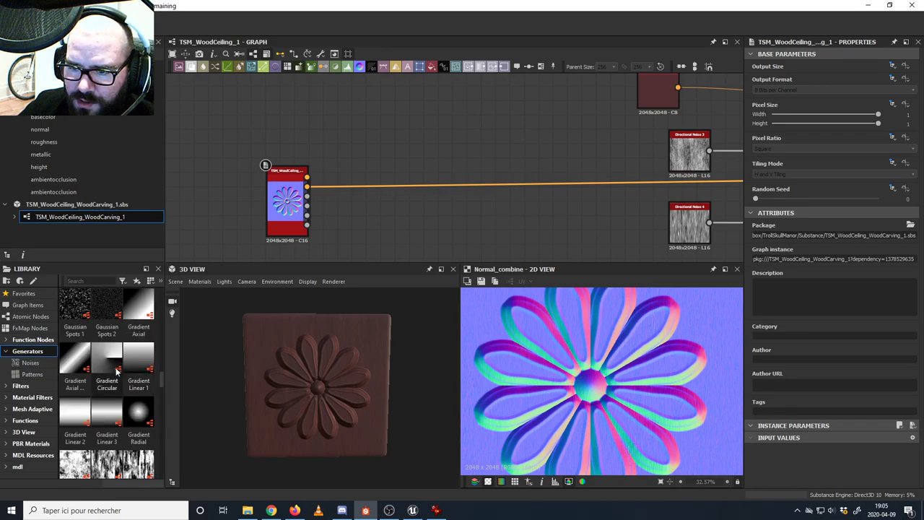
{"action": "left_click_drag", "start_coordinate": [107, 416], "coordinate": [402, 165]}
{"action": "middle_click_drag", "start_coordinate": [402, 164], "coordinate": [397, 221]}
{"action": "left_click_drag", "start_coordinate": [397, 219], "coordinate": [377, 168]}
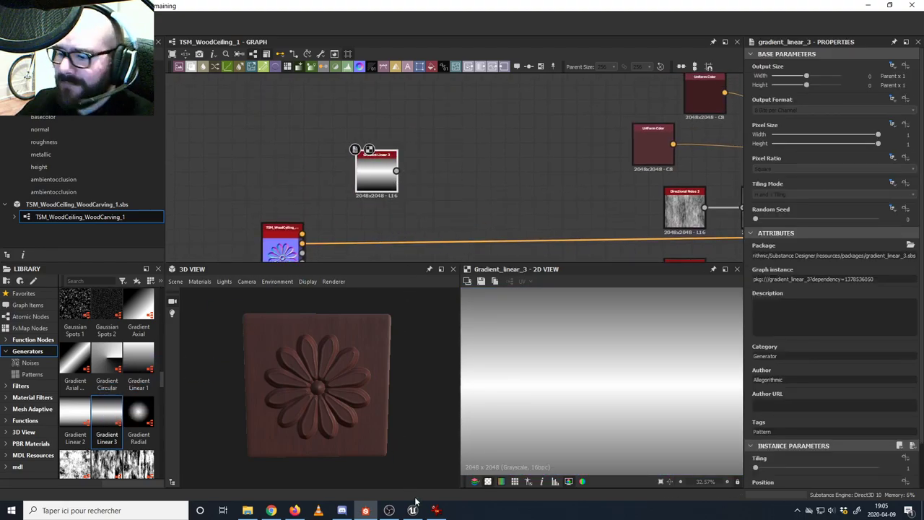
- Study the square frames in the Wood_Ceiling_1.jpg reference and delete the Gradient Linear 3 node
{"action": "left_click", "coordinate": [436, 510]}
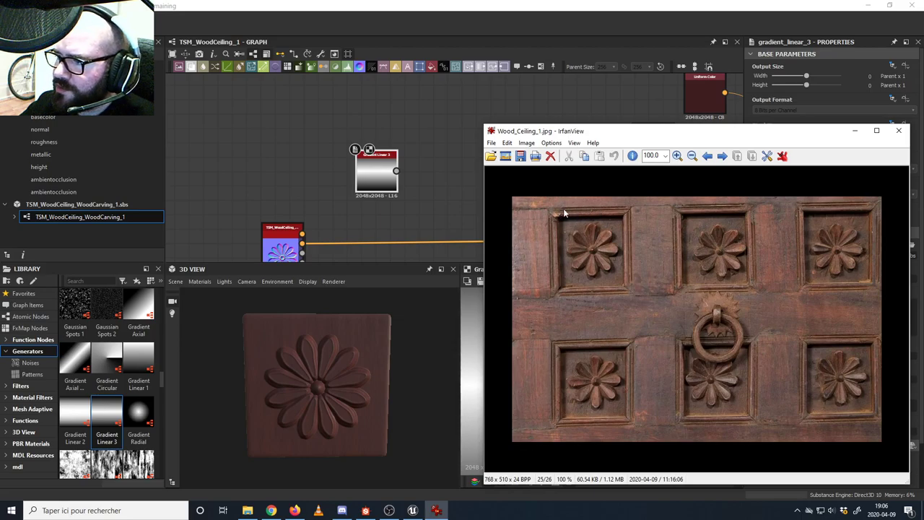
{"action": "middle_click_drag", "start_coordinate": [409, 186], "coordinate": [337, 182]}
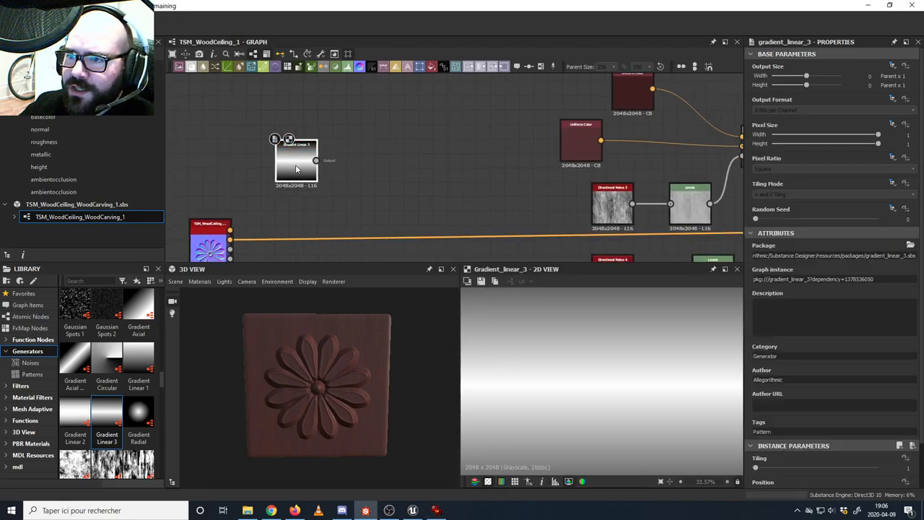
{"action": "left_click_drag", "start_coordinate": [296, 167], "coordinate": [246, 156]}
{"action": "middle_click_drag", "start_coordinate": [246, 156], "coordinate": [348, 154]}
{"action": "left_click_drag", "start_coordinate": [351, 163], "coordinate": [316, 166]}
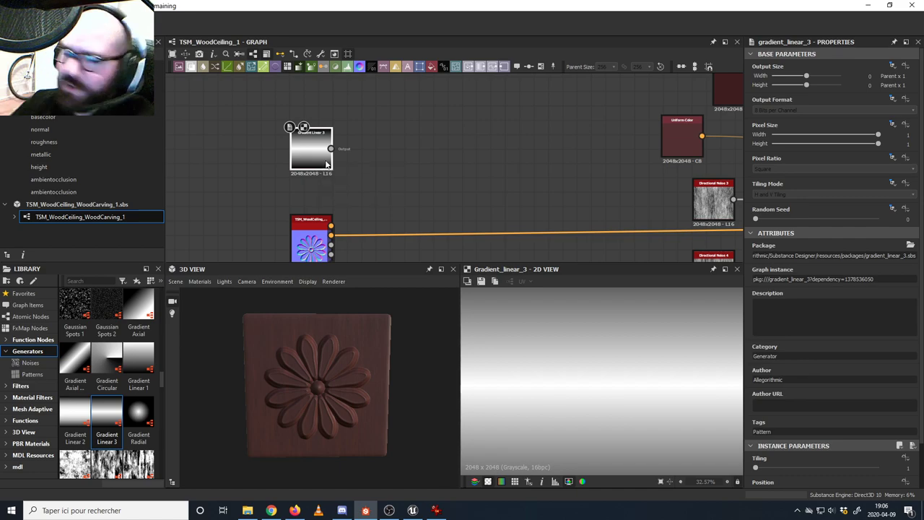
{"action": "key", "text": "Delete"}
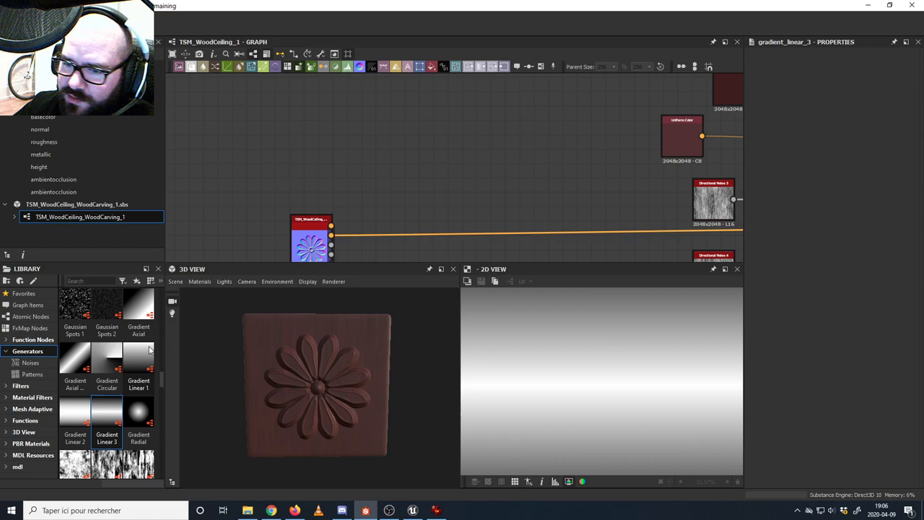
- Add a Shape generator node above the wood carving instance and set its Tiling Mode to absolute with No Tiling
{"action": "scroll", "coordinate": [127, 370], "scroll_direction": "down", "scroll_amount": 3}
{"action": "left_click_drag", "start_coordinate": [109, 361], "coordinate": [303, 145]}
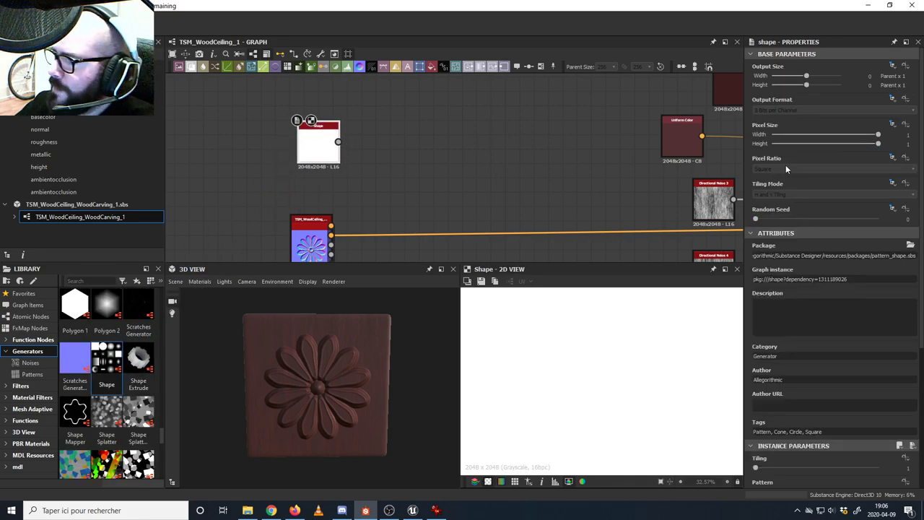
{"action": "left_click", "coordinate": [893, 184]}
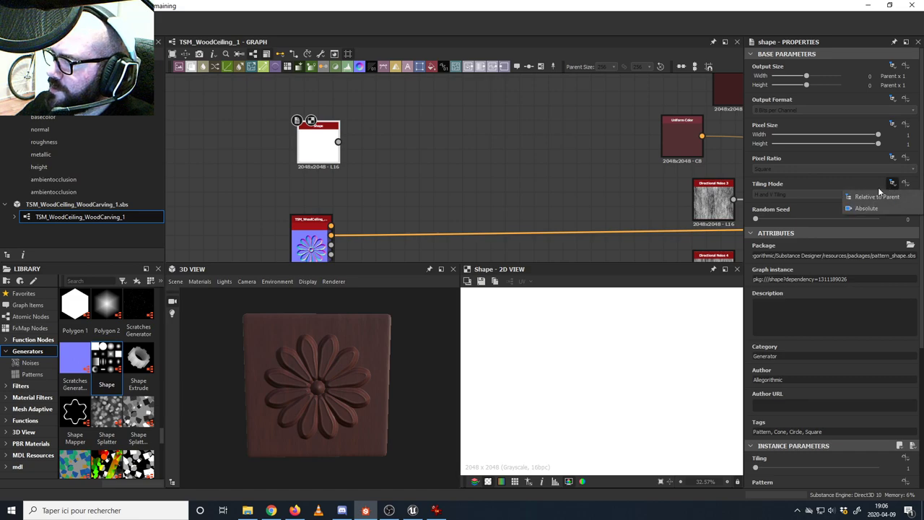
{"action": "left_click", "coordinate": [866, 209]}
{"action": "left_click", "coordinate": [795, 196]}
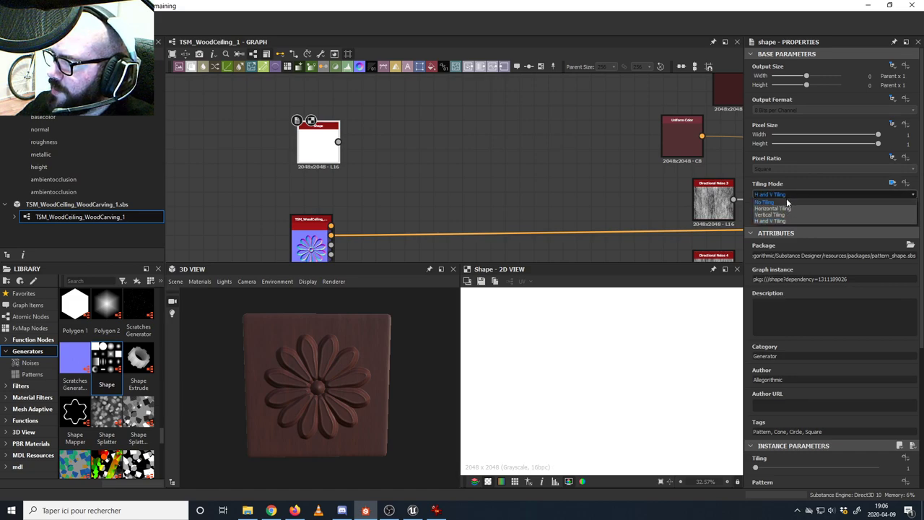
{"action": "left_click", "coordinate": [787, 202]}
- Align the Shape node directly above the wood carving instance node
{"action": "scroll", "coordinate": [367, 159], "scroll_direction": "down", "scroll_amount": 3}
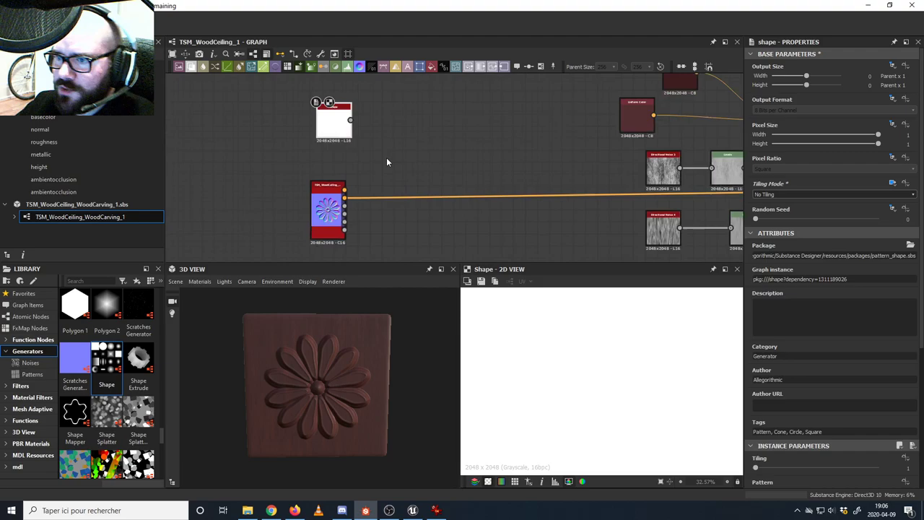
{"action": "left_click_drag", "start_coordinate": [312, 150], "coordinate": [307, 160]}
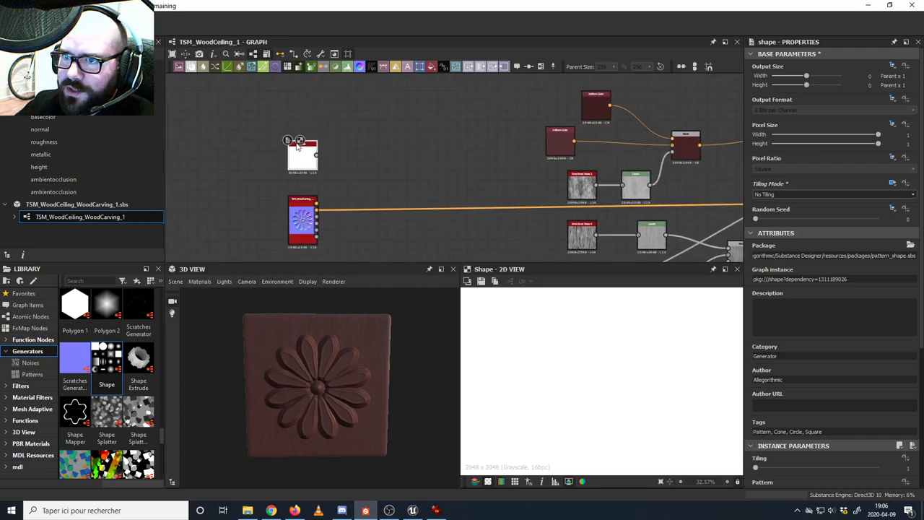
{"action": "middle_click_drag", "start_coordinate": [242, 107], "coordinate": [283, 116]}
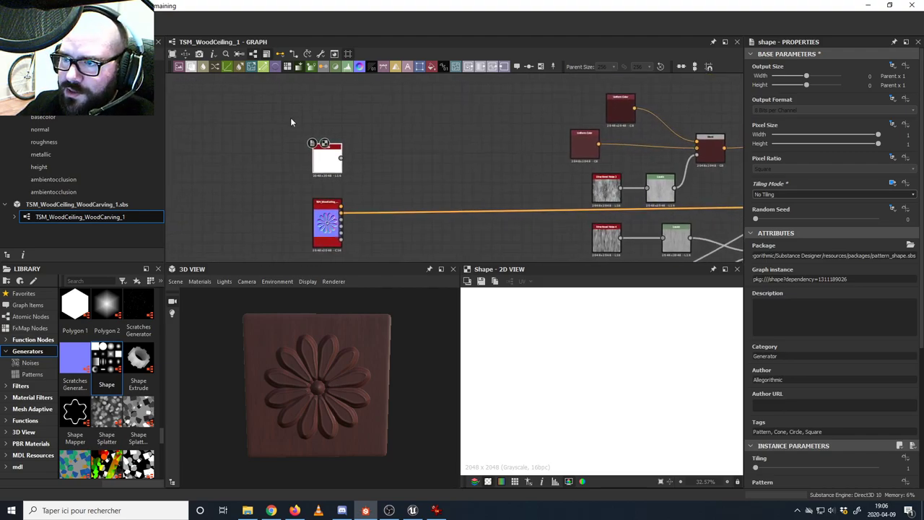
{"action": "scroll", "coordinate": [327, 148], "scroll_direction": "up", "scroll_amount": 2}
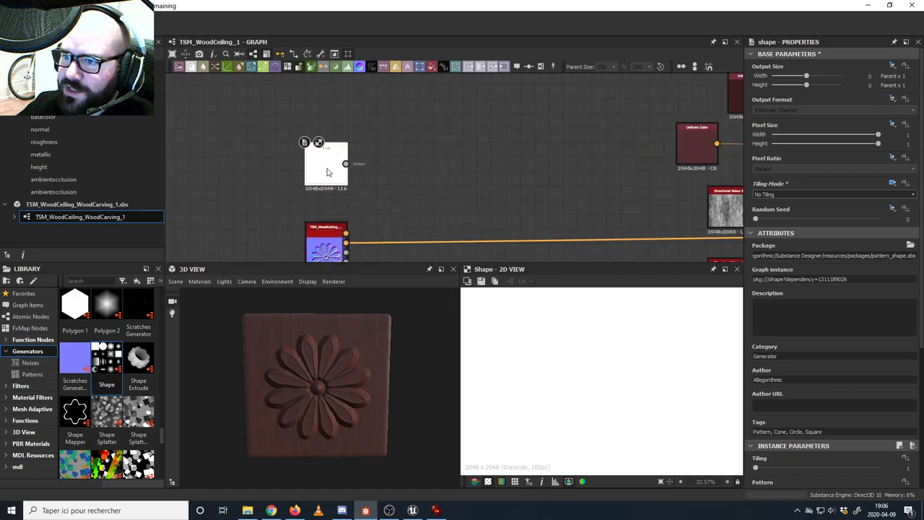
{"action": "left_click_drag", "start_coordinate": [327, 168], "coordinate": [328, 172]}
{"action": "middle_click_drag", "start_coordinate": [380, 177], "coordinate": [366, 162]}
{"action": "left_click_drag", "start_coordinate": [316, 159], "coordinate": [310, 164]}
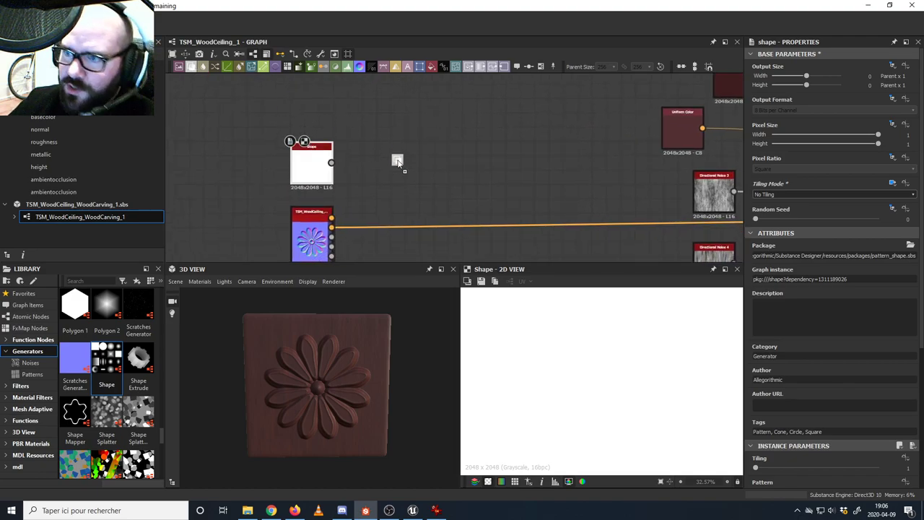
- Add a Blend node after the Shape node, then duplicate the Shape and stack both copies ahead of the Blend
{"action": "left_click_drag", "start_coordinate": [398, 163], "coordinate": [398, 163]}
{"action": "left_click_drag", "start_coordinate": [314, 168], "coordinate": [300, 122]}
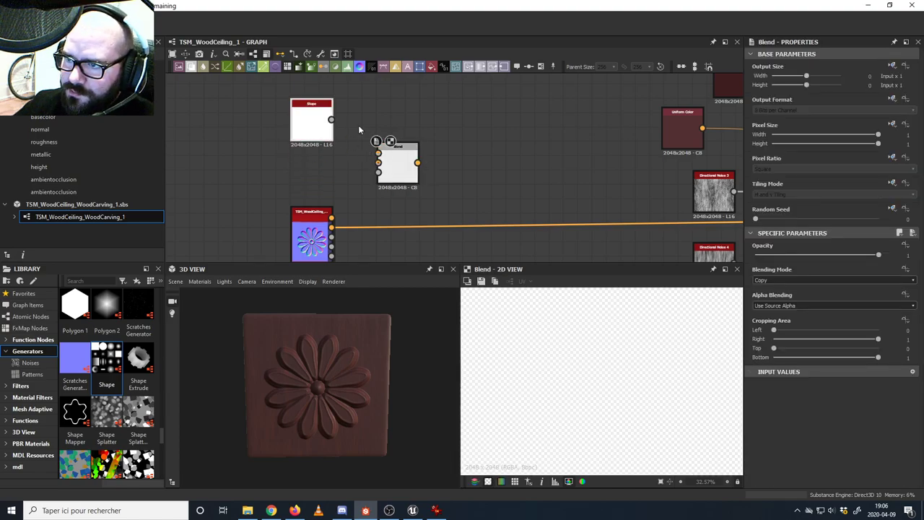
{"action": "left_click", "coordinate": [311, 119]}
{"action": "key", "text": "ctrl+d"}
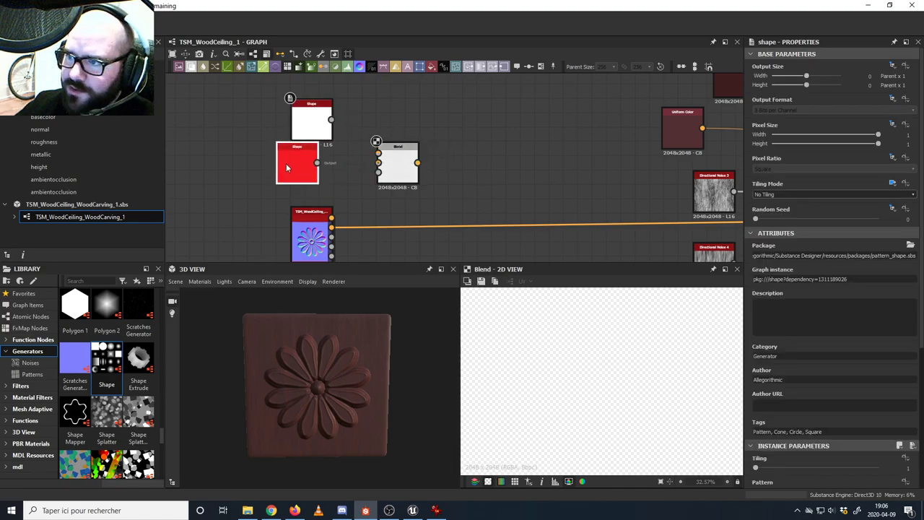
{"action": "left_click", "coordinate": [231, 179]}
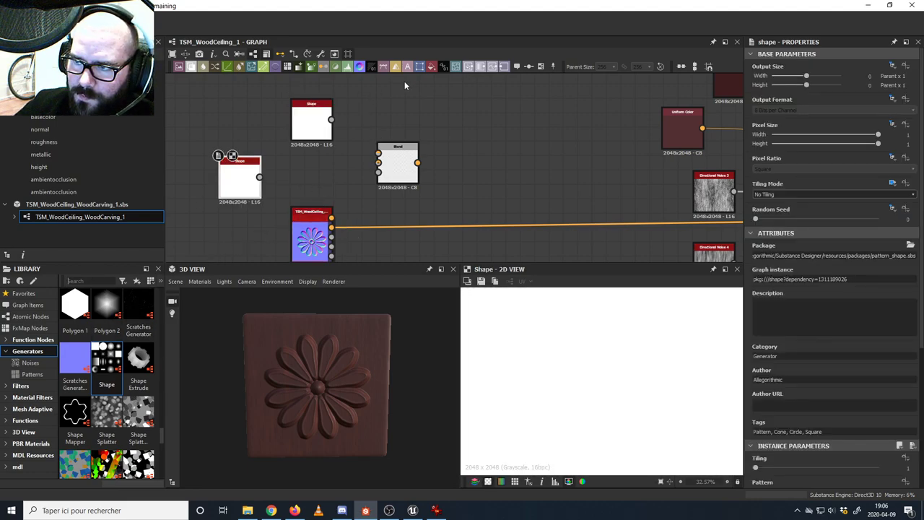
{"action": "left_click_drag", "start_coordinate": [314, 118], "coordinate": [242, 117]}
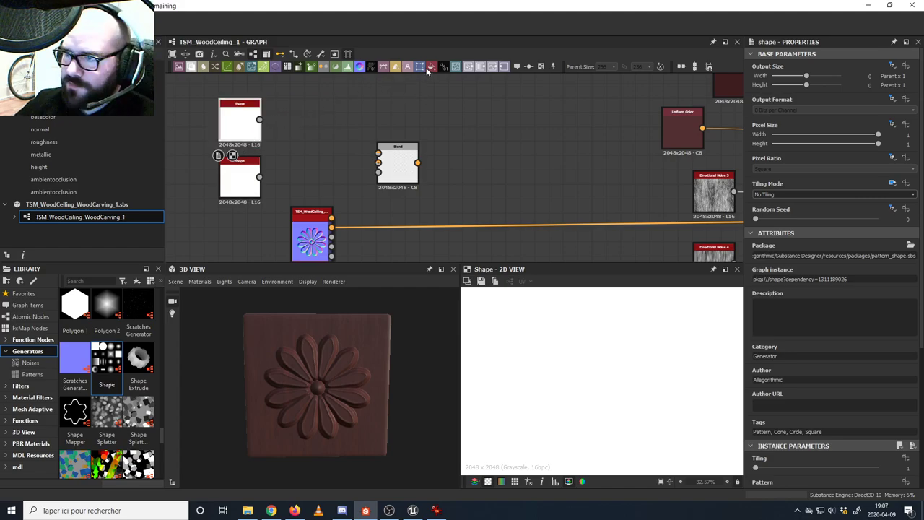
- Add a Transformation 2D node after the lower Shape node and feed that Shape into it
{"action": "left_click_drag", "start_coordinate": [313, 168], "coordinate": [305, 181]}
{"action": "left_click_drag", "start_coordinate": [239, 176], "coordinate": [285, 177]}
{"action": "left_click_drag", "start_coordinate": [227, 183], "coordinate": [242, 180]}
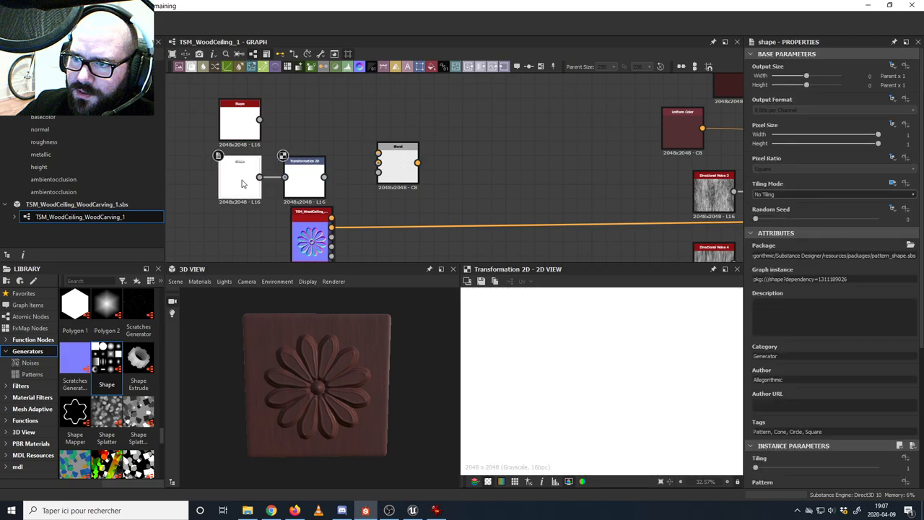
- Delete the lower Shape node, feed the remaining Shape into both Transformation 2D nodes, and align the two transforms vertically
{"action": "double_click", "coordinate": [311, 120]}
{"action": "left_click_drag", "start_coordinate": [326, 123], "coordinate": [284, 177]}
{"action": "left_click", "coordinate": [241, 180]}
{"action": "key", "text": "Delete"}
{"action": "left_click_drag", "start_coordinate": [290, 127], "coordinate": [304, 127]}
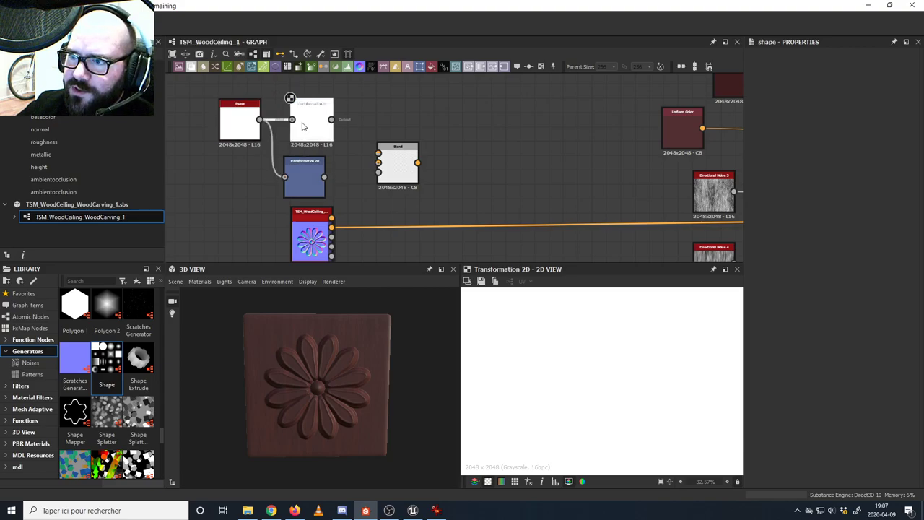
{"action": "left_click_drag", "start_coordinate": [313, 178], "coordinate": [320, 178]}
{"action": "left_click", "coordinate": [320, 178]}
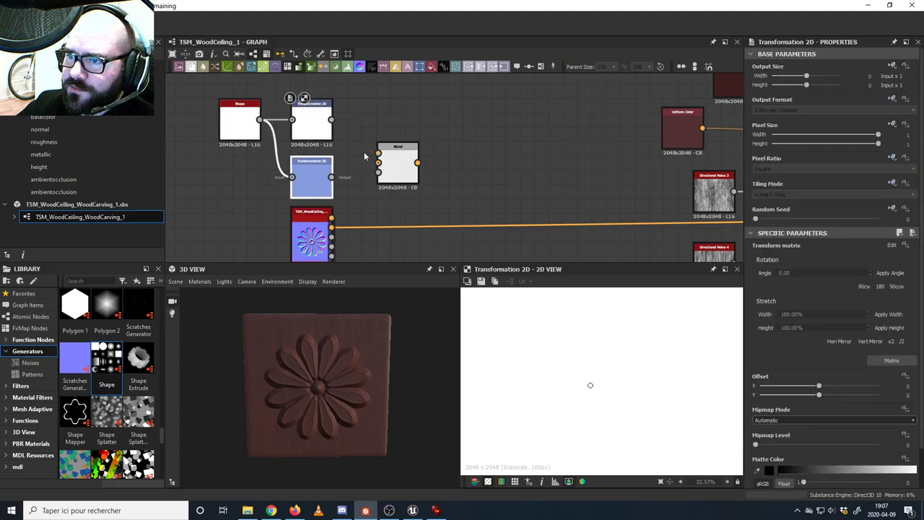
- Connect the two Transformation 2D nodes to the Blend's foreground and background, and set its blending mode to Subtract
{"action": "left_click_drag", "start_coordinate": [331, 120], "coordinate": [380, 163]}
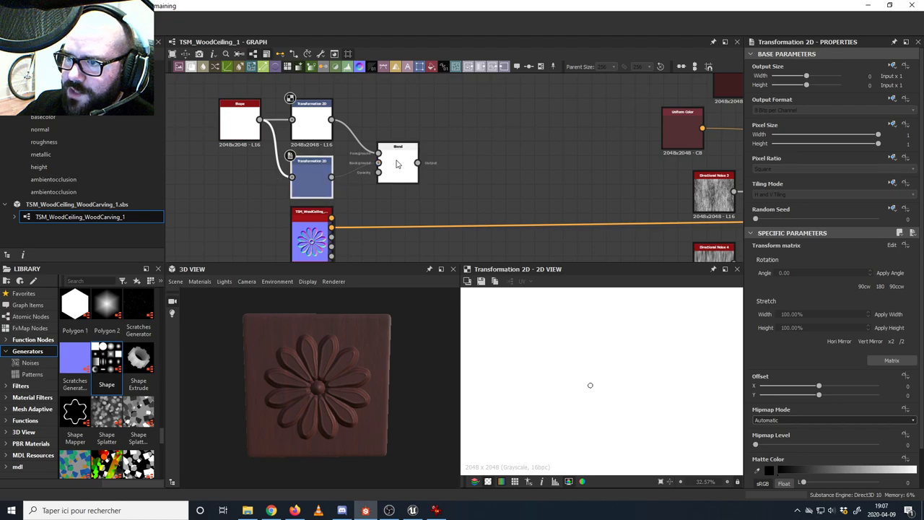
{"action": "double_click", "coordinate": [398, 164]}
{"action": "left_click", "coordinate": [795, 279]}
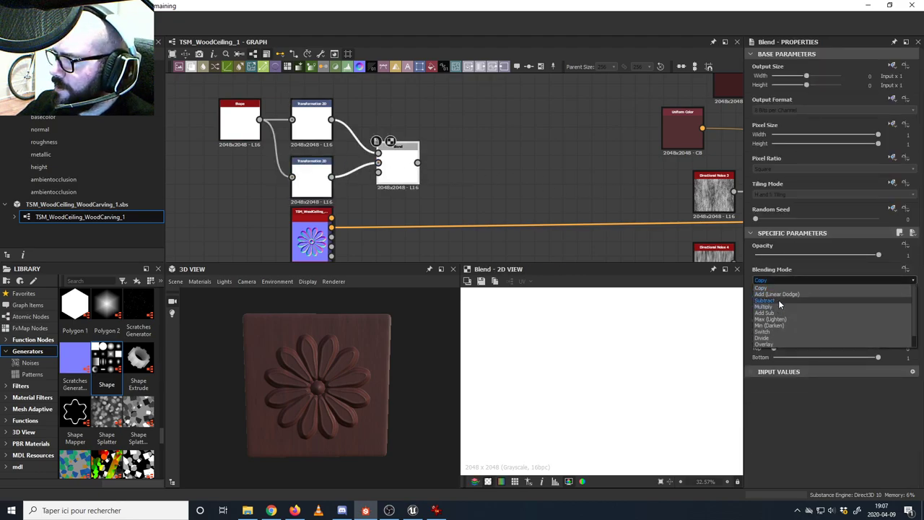
{"action": "left_click", "coordinate": [779, 300]}
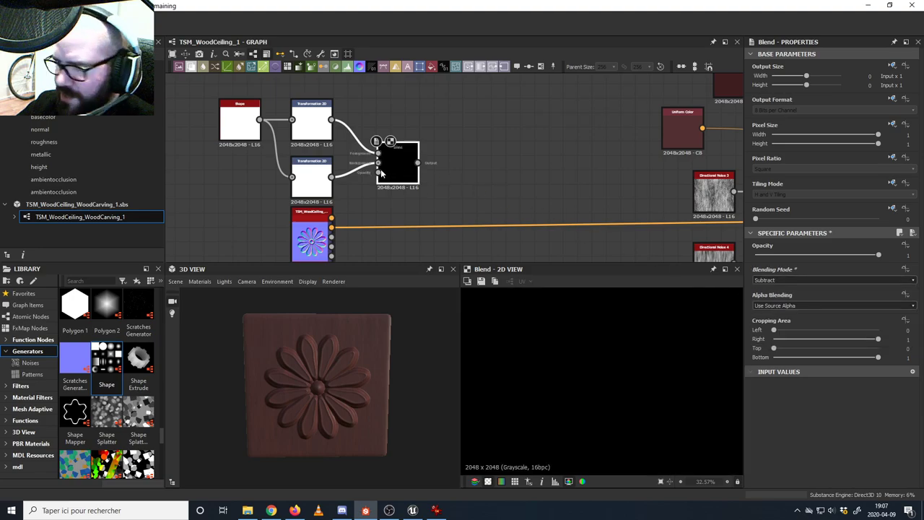
- Try scaling down the lower Transformation 2D's square while previewing the Blend, and undo the changes
{"action": "left_click", "coordinate": [313, 181]}
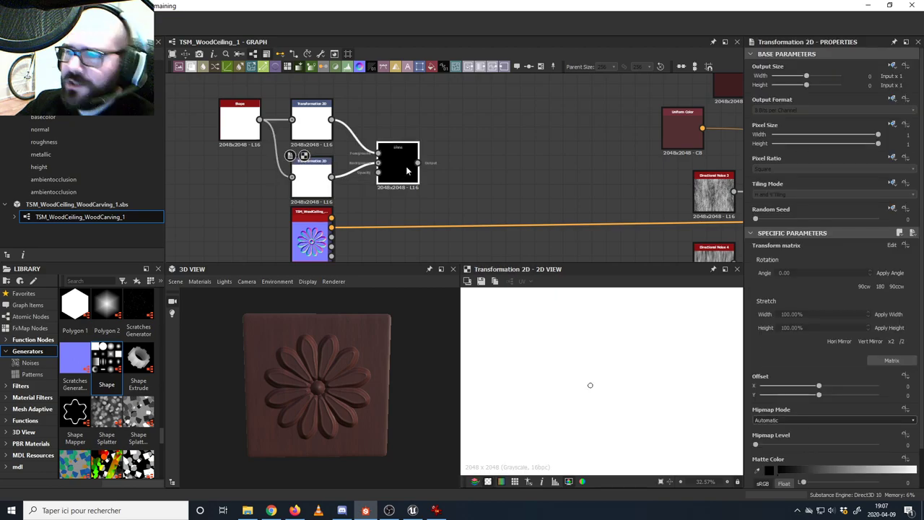
{"action": "double_click", "coordinate": [407, 170]}
{"action": "left_click", "coordinate": [314, 180]}
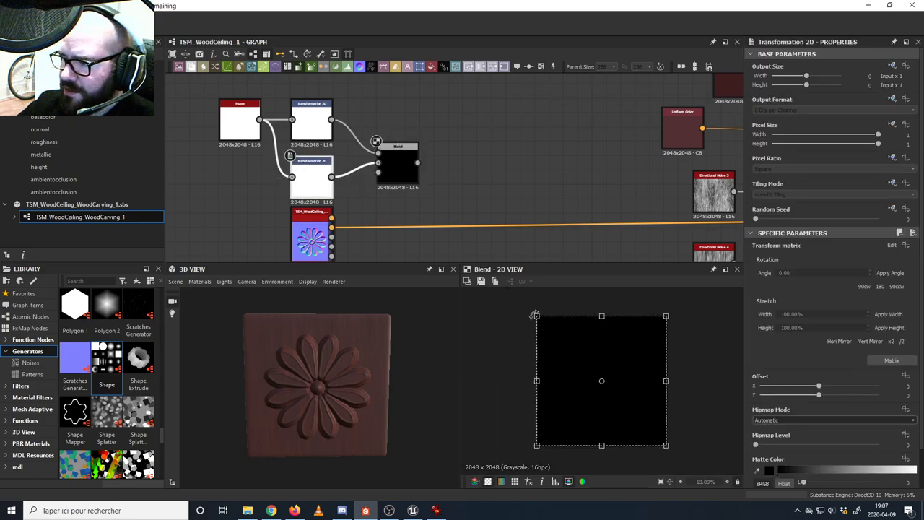
{"action": "mouse_move", "coordinate": [536, 316]}
{"action": "left_mouse_down"}
{"action": "mouse_move", "coordinate": [563, 354]}
{"action": "mouse_move", "coordinate": [543, 328]}
{"action": "left_mouse_up"}
{"action": "left_click", "coordinate": [402, 167]}
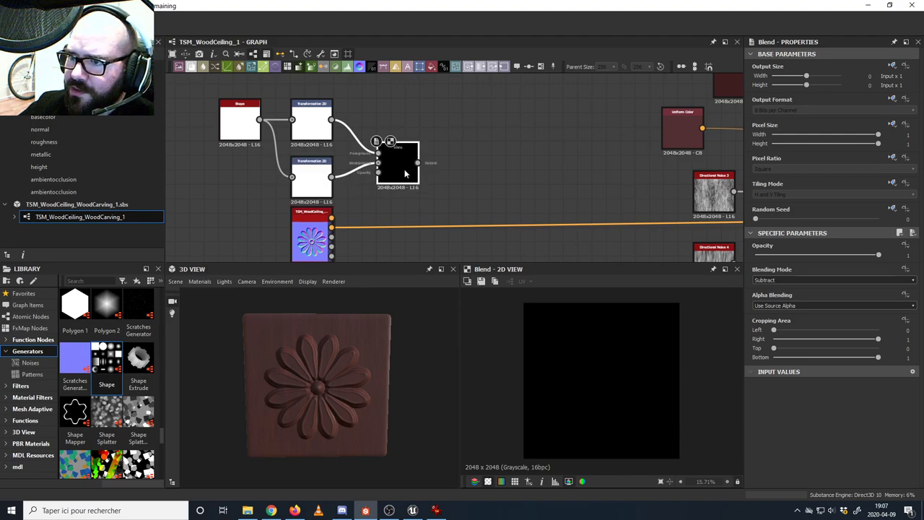
{"action": "key", "text": "ctrl+z"}
- Scale the upper Transformation 2D's square slightly inward from its corner, leaving an even black border around it, and check the Blend
{"action": "left_click", "coordinate": [311, 123]}
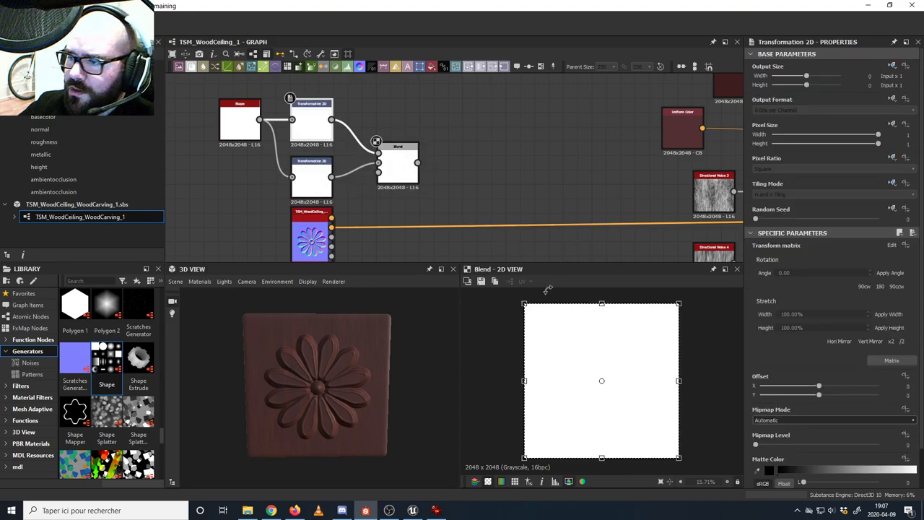
{"action": "left_click_drag", "start_coordinate": [524, 303], "coordinate": [532, 311]}
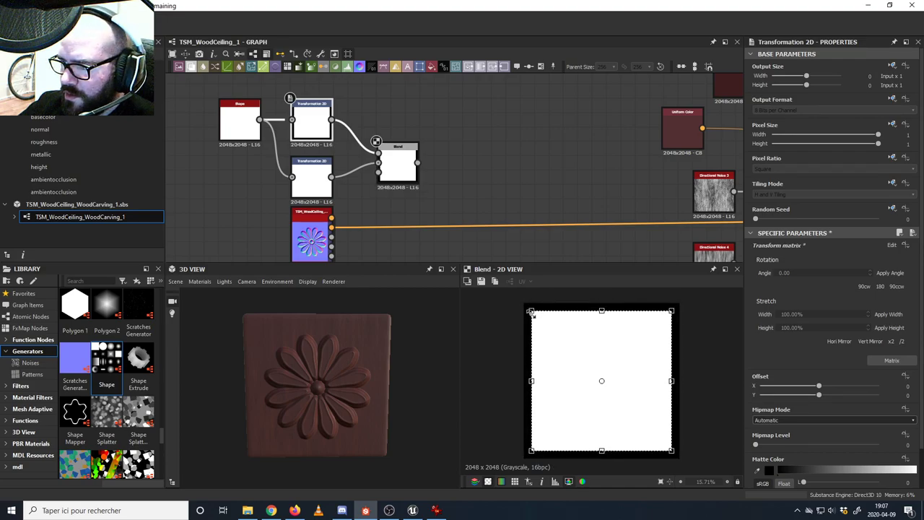
{"action": "left_click", "coordinate": [392, 165]}
{"action": "scroll", "coordinate": [392, 162], "scroll_direction": "up", "scroll_amount": 4}
{"action": "scroll", "coordinate": [383, 184], "scroll_direction": "down", "scroll_amount": 5}
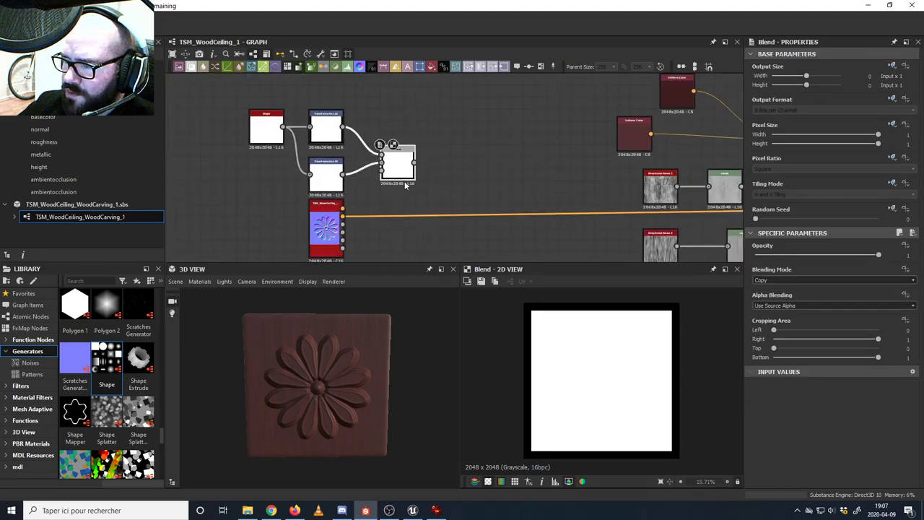
{"action": "scroll", "coordinate": [356, 173], "scroll_direction": "up", "scroll_amount": 4}
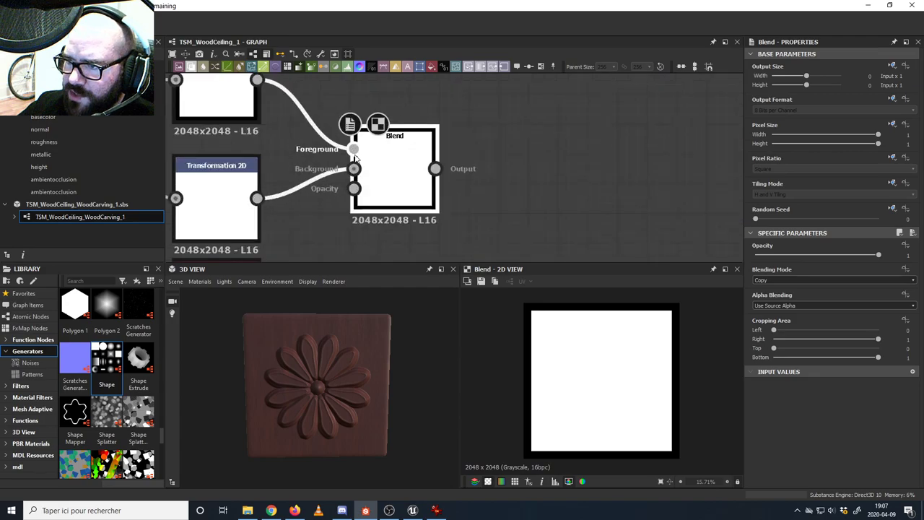
- Swap the Blend's foreground and background inputs and set its blending mode to Subtract
{"action": "left_click_drag", "start_coordinate": [355, 170], "coordinate": [354, 150], "text": "shift"}
{"action": "left_click_drag", "start_coordinate": [259, 81], "coordinate": [354, 168]}
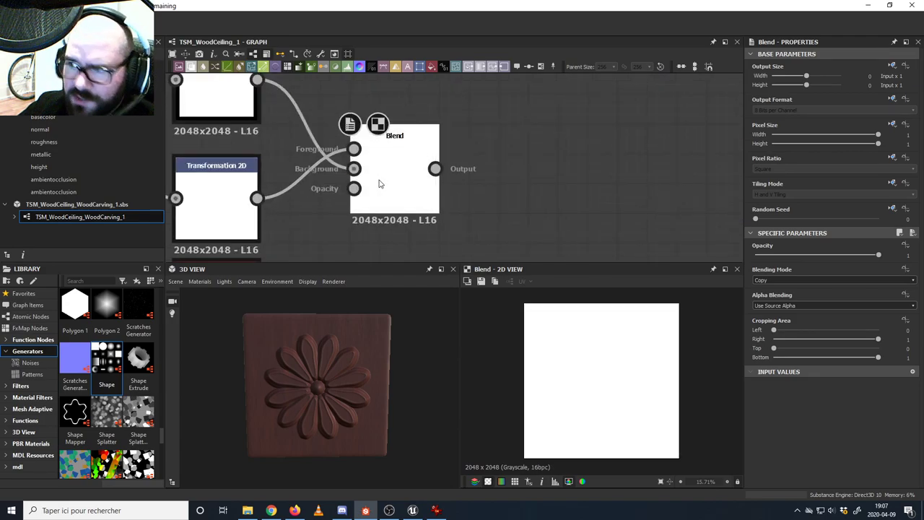
{"action": "scroll", "coordinate": [498, 213], "scroll_direction": "down", "scroll_amount": 2}
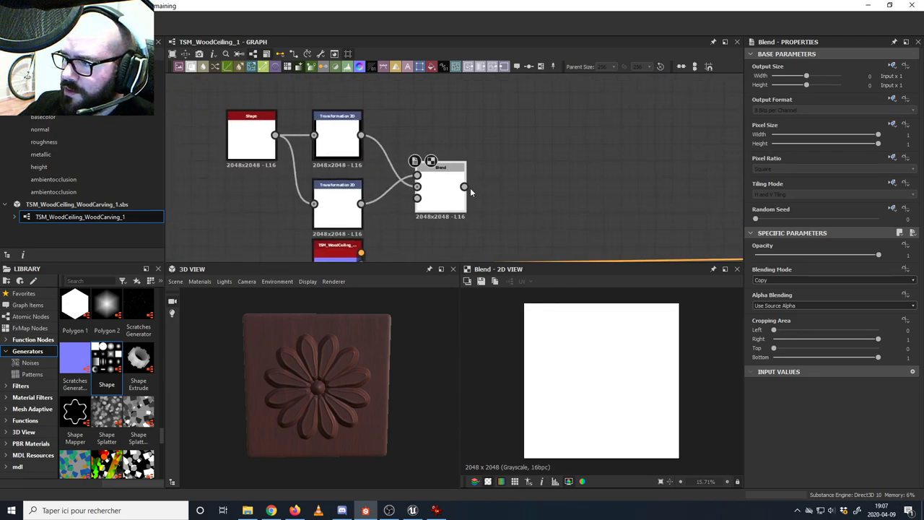
{"action": "left_click", "coordinate": [779, 281]}
{"action": "left_click", "coordinate": [774, 301]}
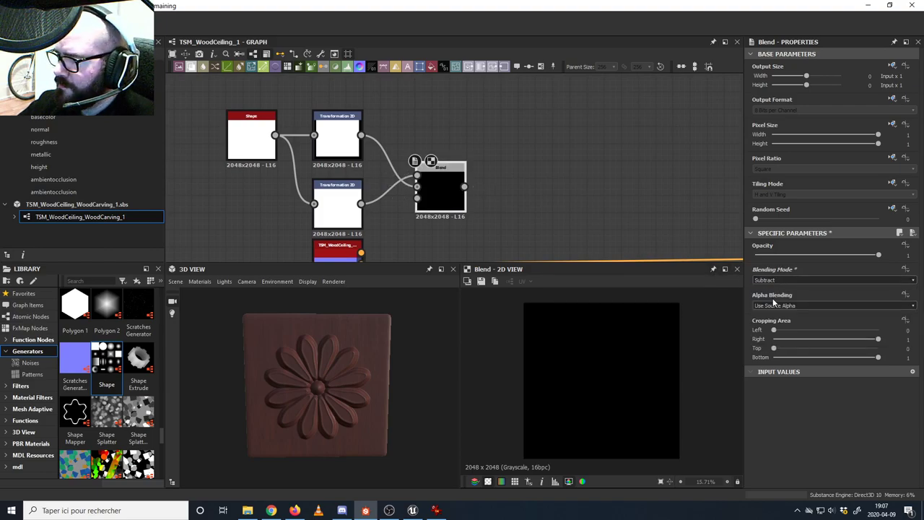
- Rewire the Blend with the upper Transformation 2D as foreground and the lower one as background, and preview the result
{"action": "double_click", "coordinate": [414, 186]}
{"action": "double_click", "coordinate": [414, 176]}
{"action": "left_click_drag", "start_coordinate": [361, 135], "coordinate": [417, 187]}
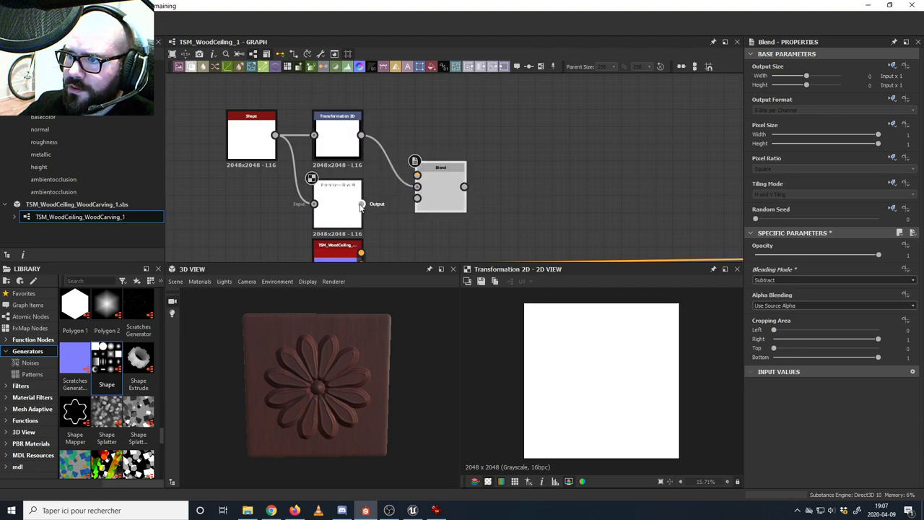
{"action": "left_click_drag", "start_coordinate": [361, 205], "coordinate": [418, 186]}
{"action": "double_click", "coordinate": [444, 186]}
{"action": "double_click", "coordinate": [416, 187]}
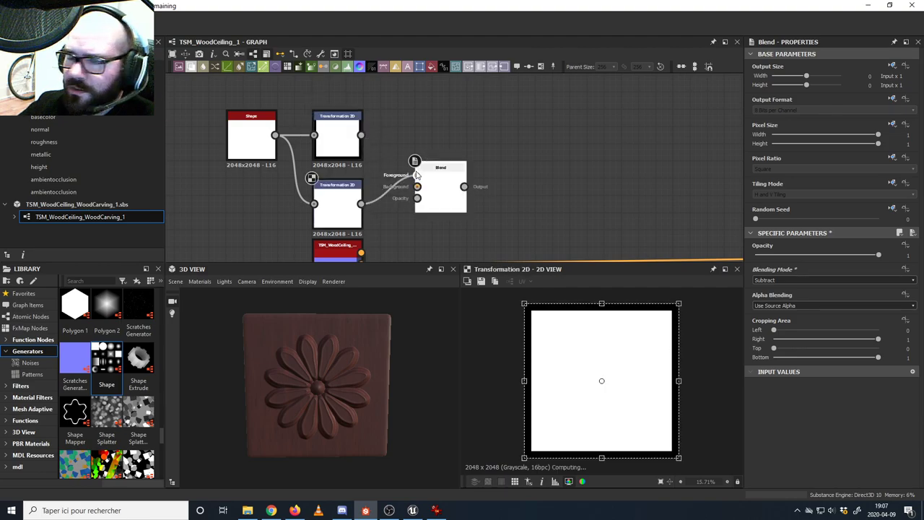
{"action": "double_click", "coordinate": [417, 177]}
{"action": "left_click_drag", "start_coordinate": [362, 204], "coordinate": [417, 186]}
{"action": "left_click_drag", "start_coordinate": [362, 135], "coordinate": [420, 179]}
{"action": "double_click", "coordinate": [423, 185]}
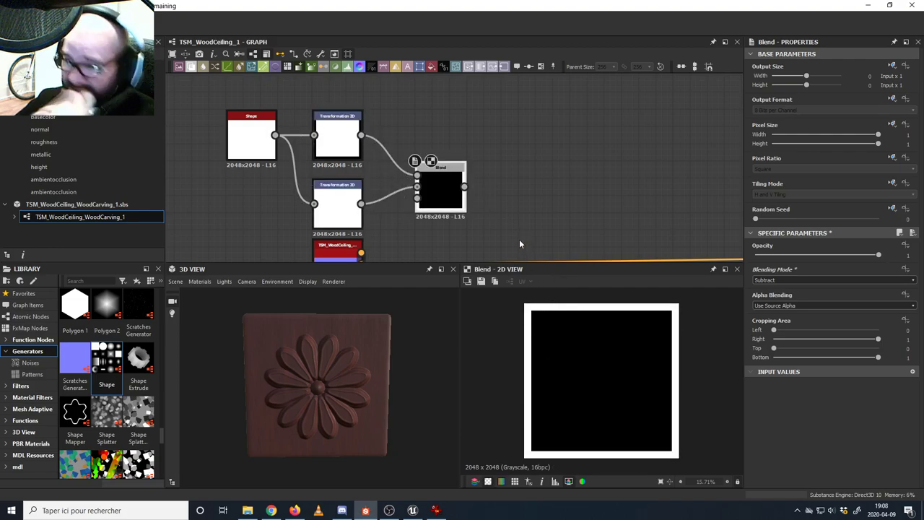
- Add a Transformation 2D node after the Blend, connect it, and scale the white frame slightly inward from the image edge
{"action": "middle_click_drag", "start_coordinate": [392, 207], "coordinate": [397, 147]}
{"action": "middle_click_drag", "start_coordinate": [451, 164], "coordinate": [396, 207]}
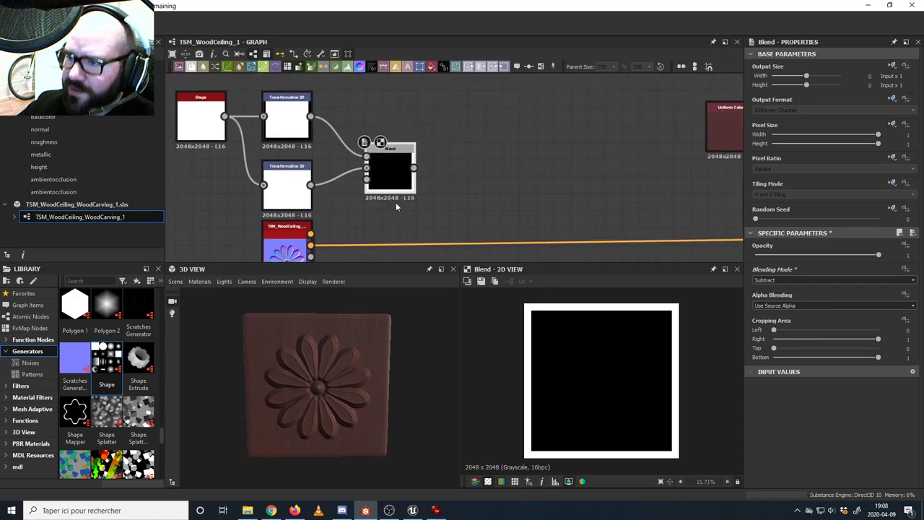
{"action": "middle_click_drag", "start_coordinate": [474, 154], "coordinate": [498, 158]}
{"action": "middle_click_drag", "start_coordinate": [475, 197], "coordinate": [530, 220]}
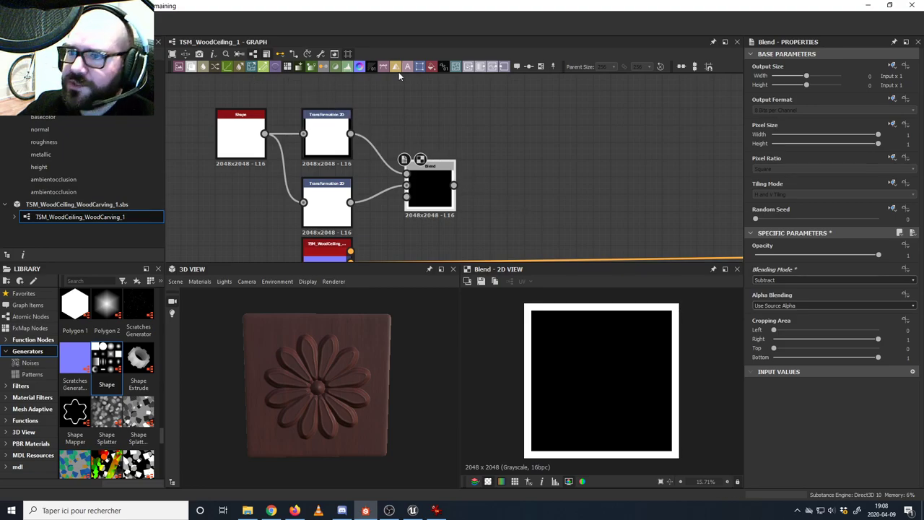
{"action": "left_click_drag", "start_coordinate": [451, 108], "coordinate": [522, 188]}
{"action": "left_click_drag", "start_coordinate": [454, 186], "coordinate": [502, 192]}
{"action": "left_click_drag", "start_coordinate": [525, 304], "coordinate": [531, 308]}
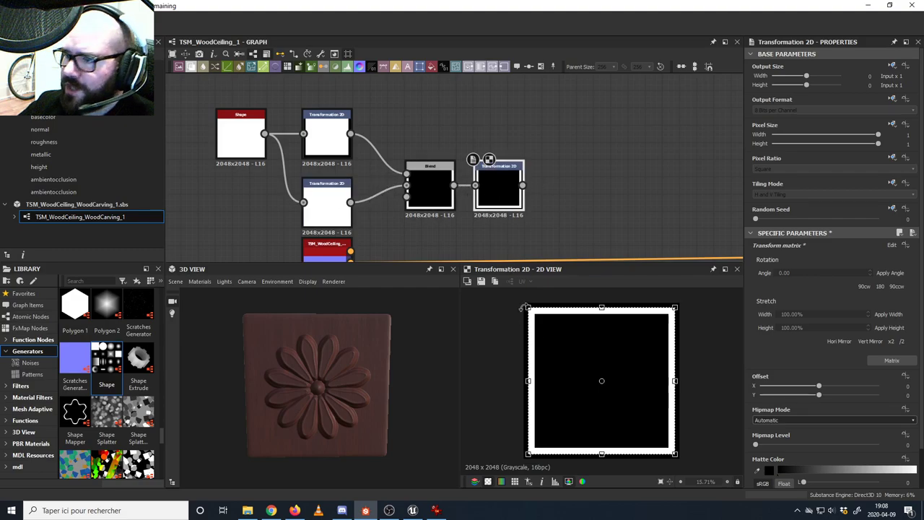
- Check the Wood_Ceiling_1.jpg reference photo and enlarge the upper Transformation 2D's square to make the white frame thinner
{"action": "left_click", "coordinate": [435, 511]}
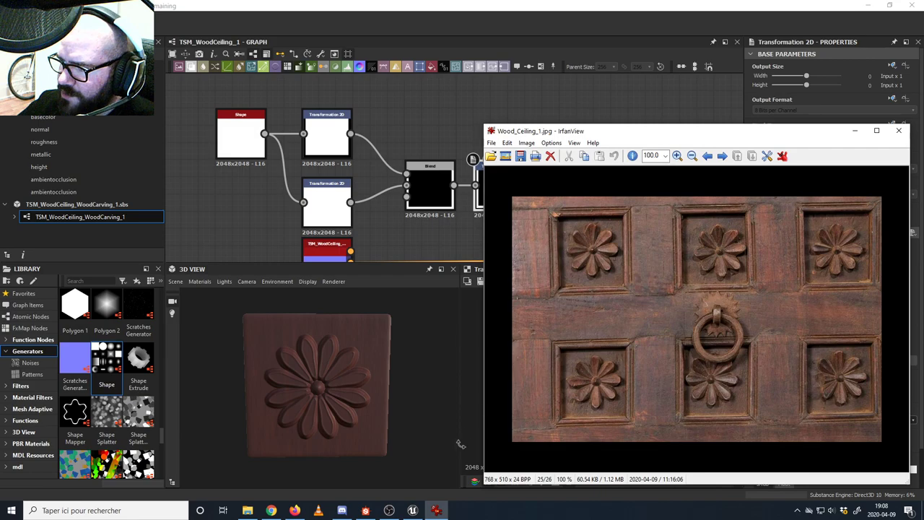
{"action": "left_click", "coordinate": [365, 511]}
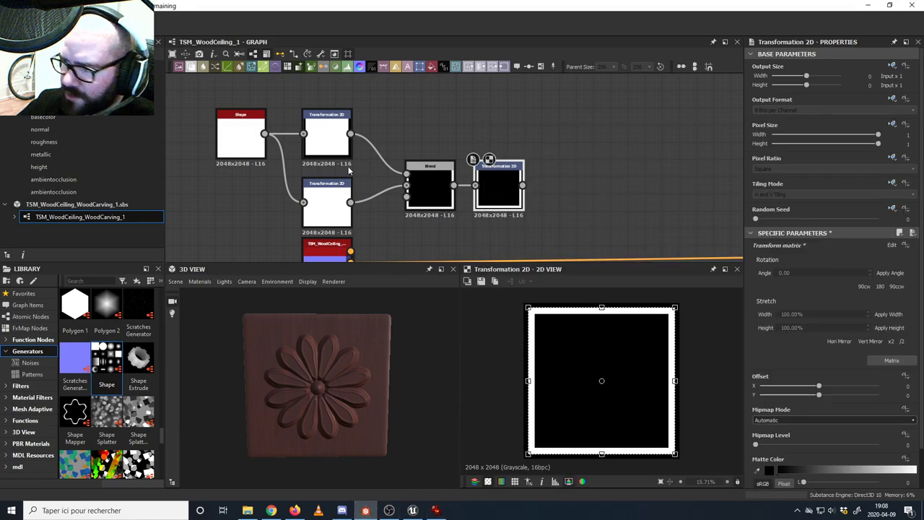
{"action": "left_click", "coordinate": [335, 140]}
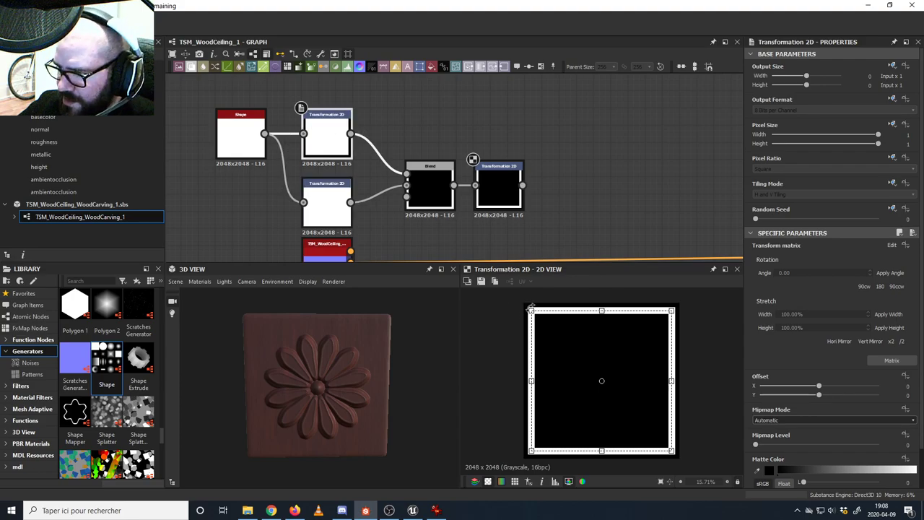
{"action": "left_click_drag", "start_coordinate": [531, 308], "coordinate": [529, 306]}
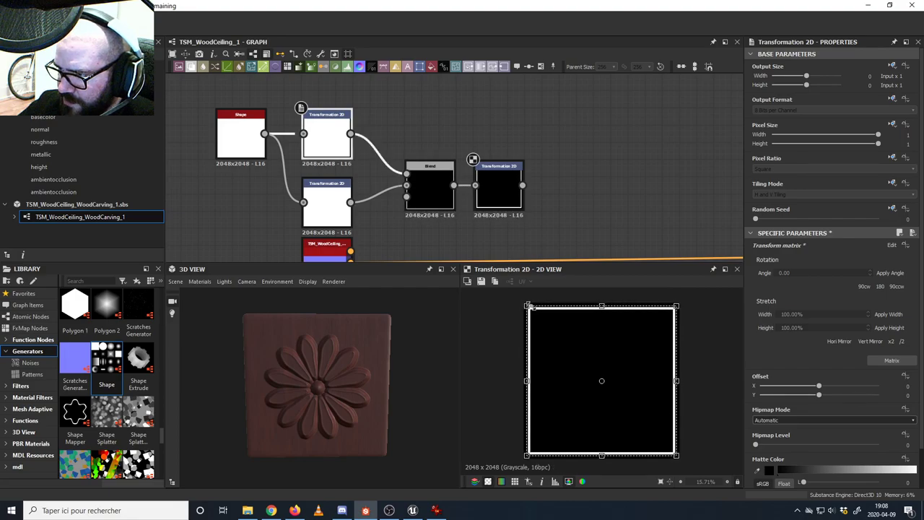
- Add a Blur node after the frame's final Transformation 2D and set its Intensity to 1.4
{"action": "left_click", "coordinate": [499, 191]}
{"action": "middle_click_drag", "start_coordinate": [556, 223], "coordinate": [488, 222]}
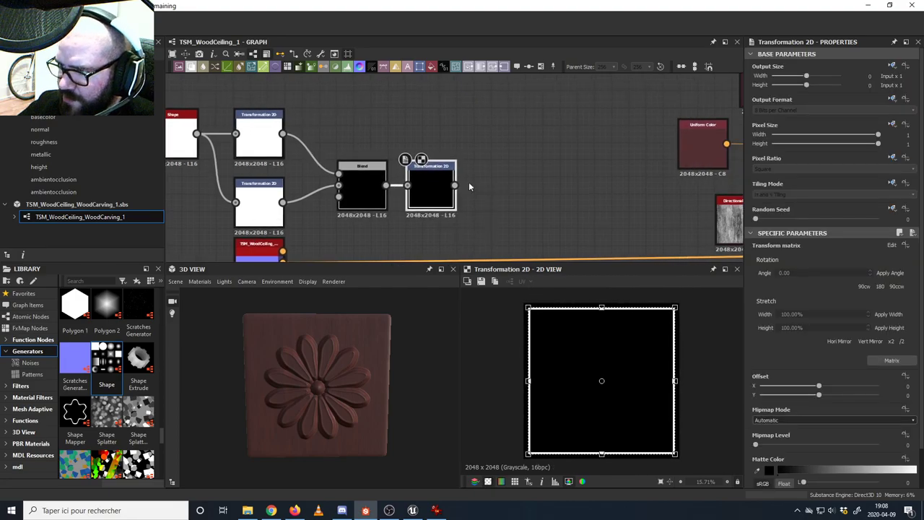
{"action": "left_click_drag", "start_coordinate": [205, 67], "coordinate": [498, 189]}
{"action": "left_click_drag", "start_coordinate": [796, 259], "coordinate": [765, 257]}
- Examine the softened edges and corner of the blurred frame up close in the 2D view
{"action": "scroll", "coordinate": [531, 315], "scroll_direction": "up", "scroll_amount": 6}
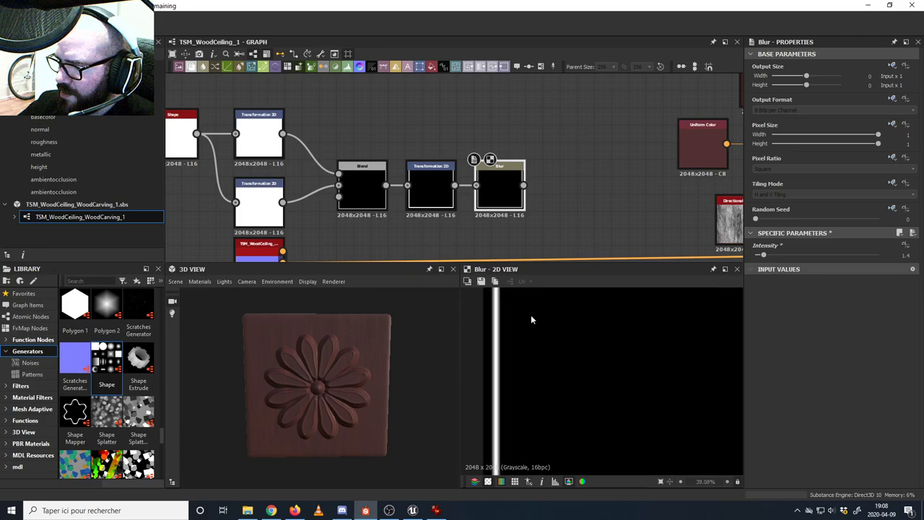
{"action": "scroll", "coordinate": [516, 322], "scroll_direction": "down", "scroll_amount": 11}
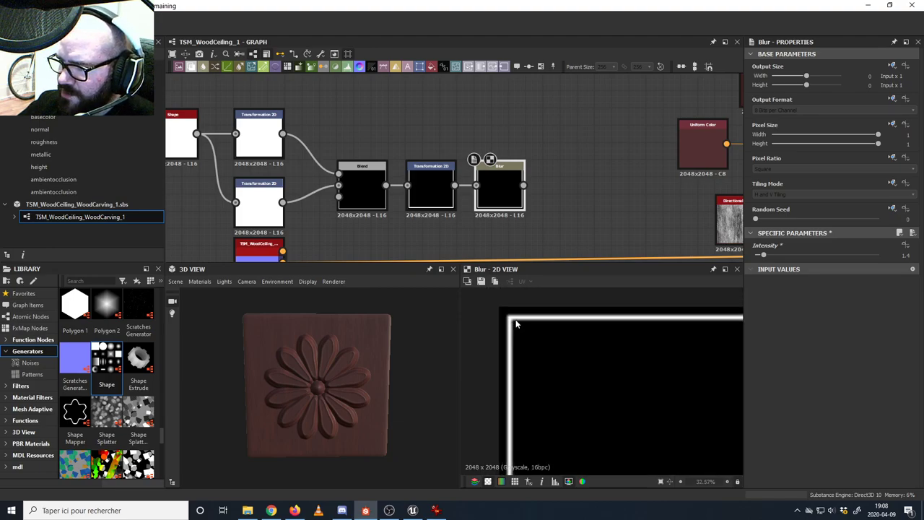
{"action": "scroll", "coordinate": [542, 324], "scroll_direction": "up", "scroll_amount": 5}
{"action": "middle_click_drag", "start_coordinate": [531, 325], "coordinate": [563, 383]}
{"action": "scroll", "coordinate": [537, 325], "scroll_direction": "up", "scroll_amount": 6}
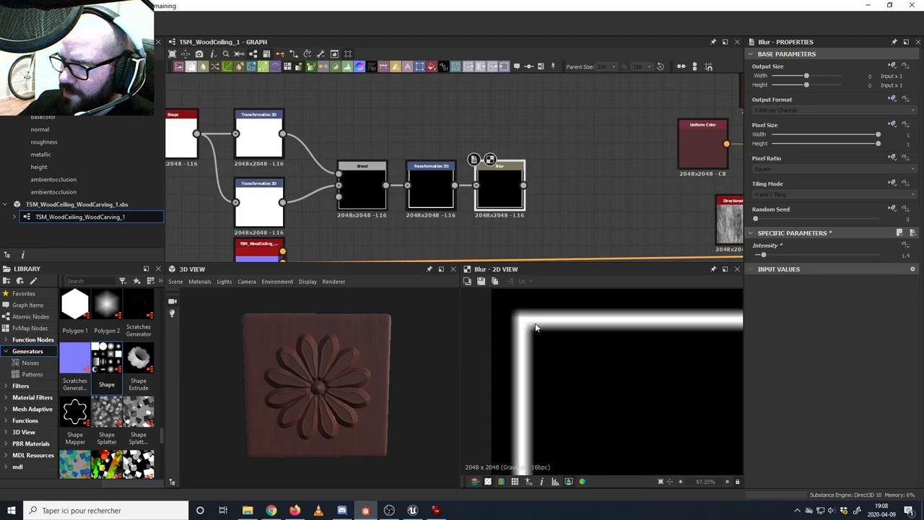
{"action": "scroll", "coordinate": [534, 322], "scroll_direction": "down", "scroll_amount": 11}
{"action": "scroll", "coordinate": [532, 319], "scroll_direction": "up", "scroll_amount": 11}
{"action": "scroll", "coordinate": [533, 321], "scroll_direction": "down", "scroll_amount": 6}
{"action": "scroll", "coordinate": [622, 333], "scroll_direction": "up", "scroll_amount": 7}
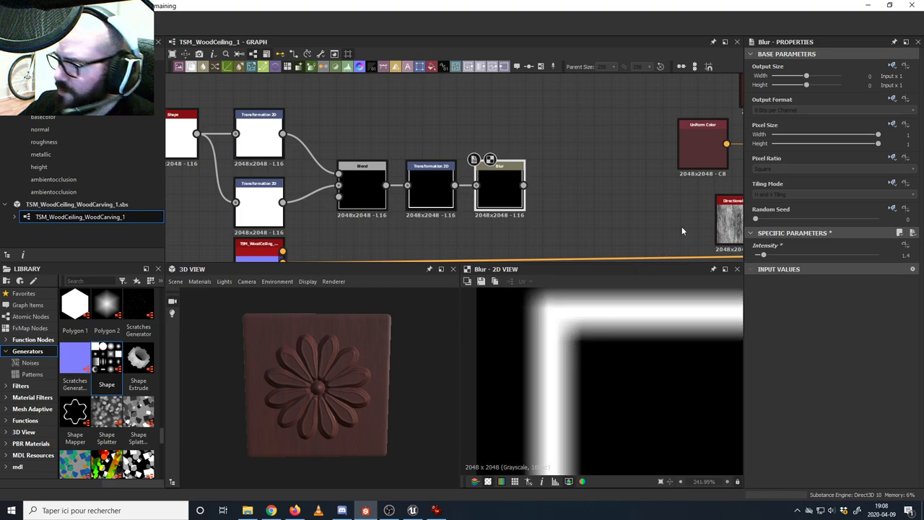
- Set the Blur node's Output Format to absolute with 16 Bits per Channel
{"action": "left_click", "coordinate": [906, 99]}
{"action": "left_click", "coordinate": [870, 114]}
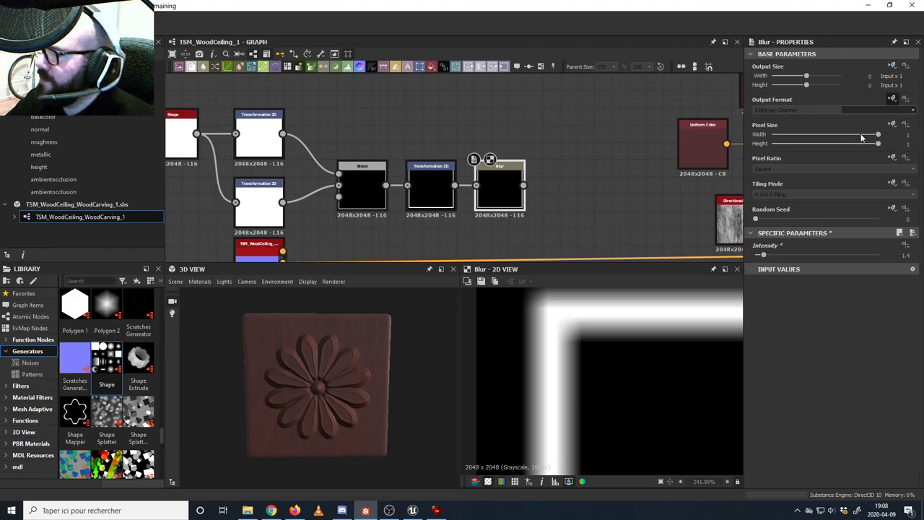
{"action": "left_click", "coordinate": [770, 111]}
{"action": "left_click", "coordinate": [768, 125]}
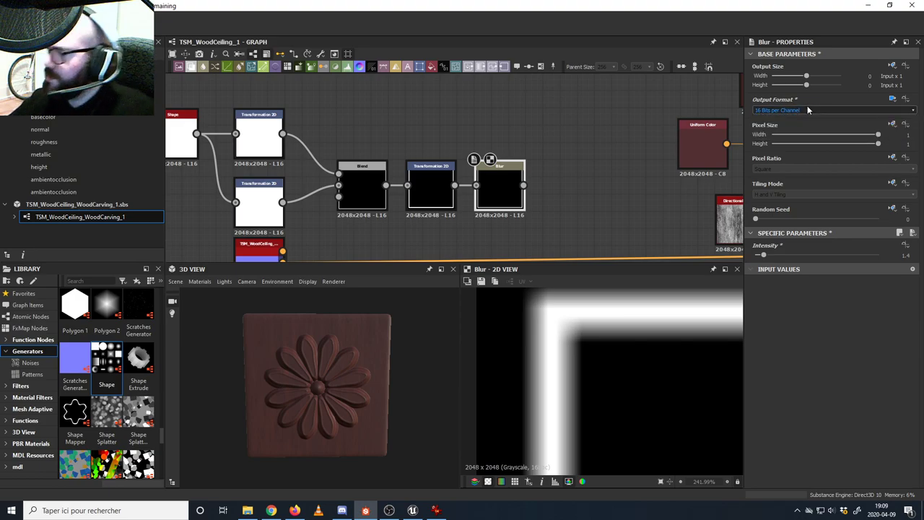
- Set the Output Format of the Transformation 2D before the Blur to absolute, 16 Bits per Channel, and preview the Blur and Blend outputs
{"action": "double_click", "coordinate": [434, 195]}
{"action": "middle_click_drag", "start_coordinate": [384, 142], "coordinate": [462, 152]}
{"action": "scroll", "coordinate": [501, 163], "scroll_direction": "down", "scroll_amount": 2}
{"action": "left_click", "coordinate": [890, 103]}
{"action": "left_click", "coordinate": [878, 125]}
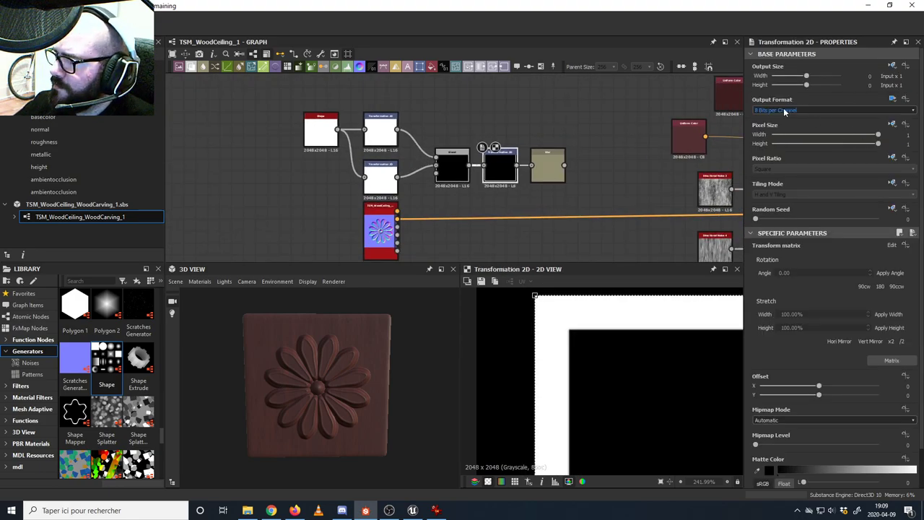
{"action": "left_click", "coordinate": [831, 109]}
{"action": "left_click", "coordinate": [767, 124]}
{"action": "double_click", "coordinate": [548, 166]}
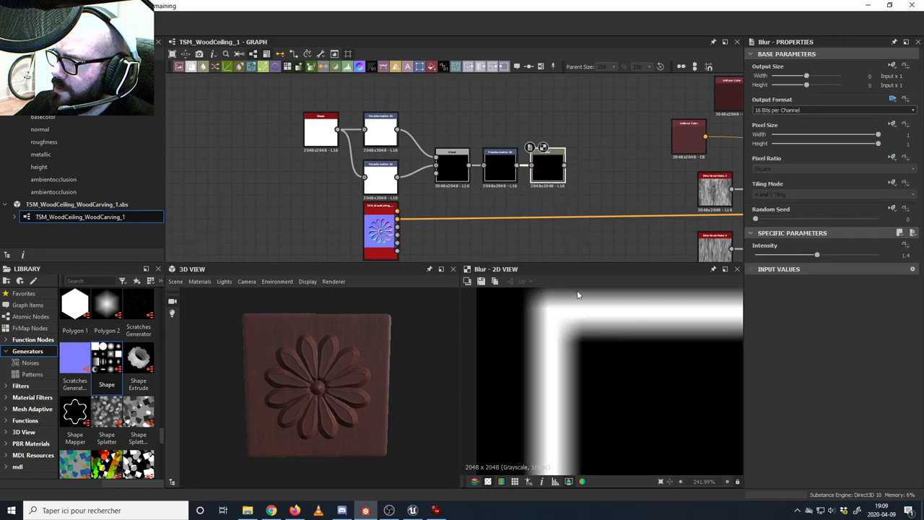
{"action": "double_click", "coordinate": [452, 169]}
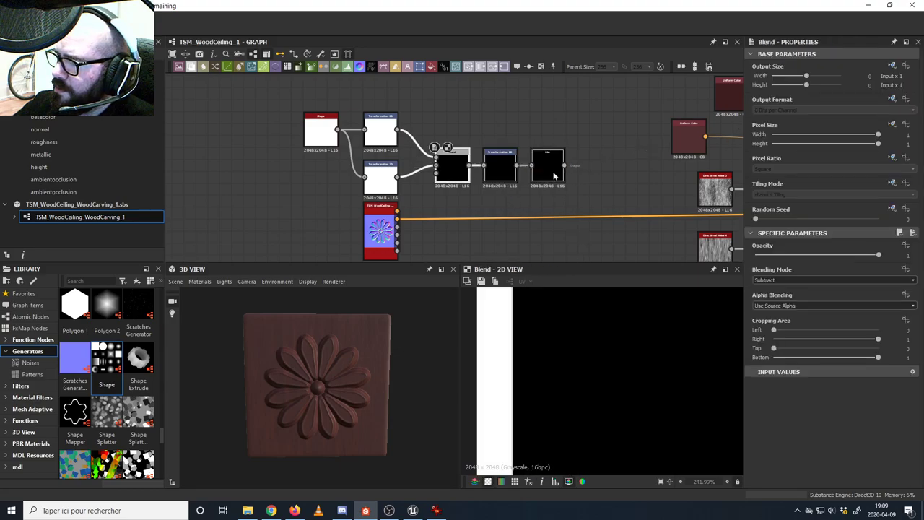
- Set the Output Format of the frame's Blend node to absolute, 16 Bits per Channel
{"action": "left_click", "coordinate": [894, 99]}
{"action": "left_click", "coordinate": [877, 124]}
{"action": "left_click", "coordinate": [831, 109]}
{"action": "left_click", "coordinate": [767, 124]}
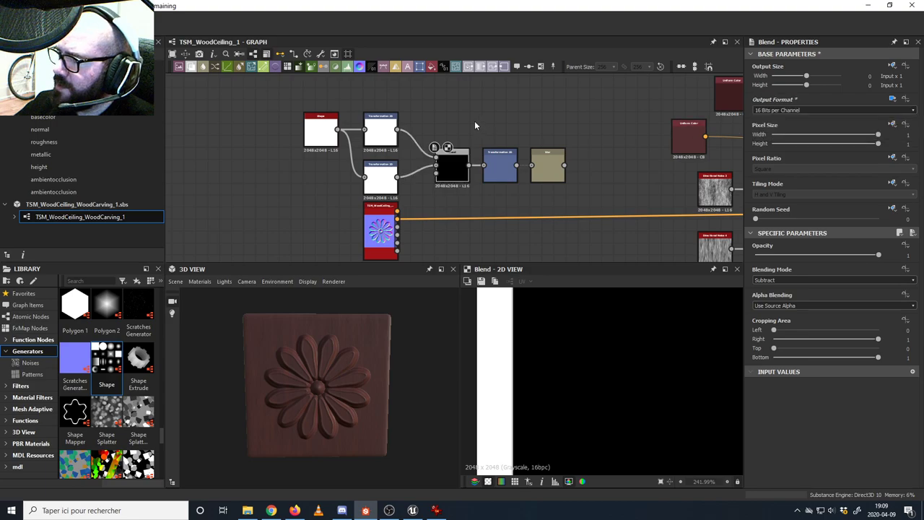
- Set both Transformation 2D nodes feeding the Blend to an absolute Output Format of 16 Bits per Channel
{"action": "double_click", "coordinate": [389, 136]}
{"action": "left_click", "coordinate": [893, 99]}
{"action": "left_click", "coordinate": [870, 136]}
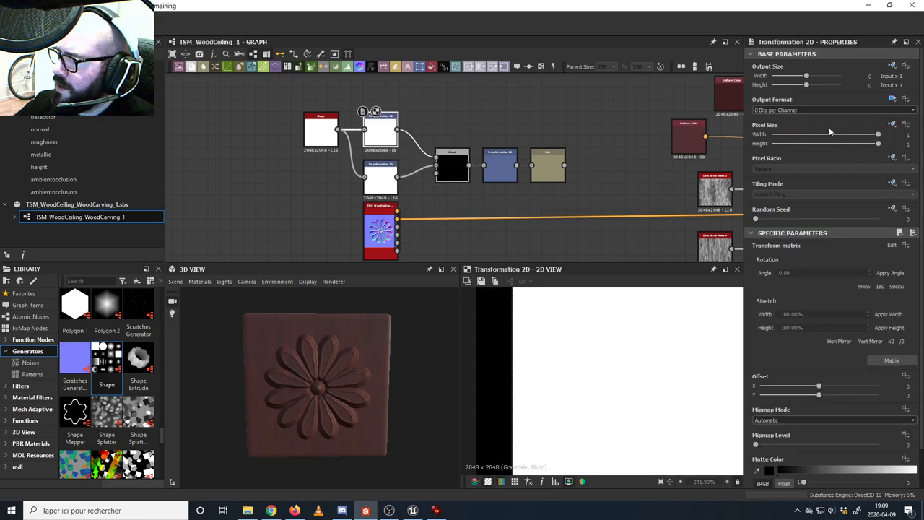
{"action": "left_click", "coordinate": [803, 110]}
{"action": "left_click", "coordinate": [775, 125]}
{"action": "double_click", "coordinate": [385, 178]}
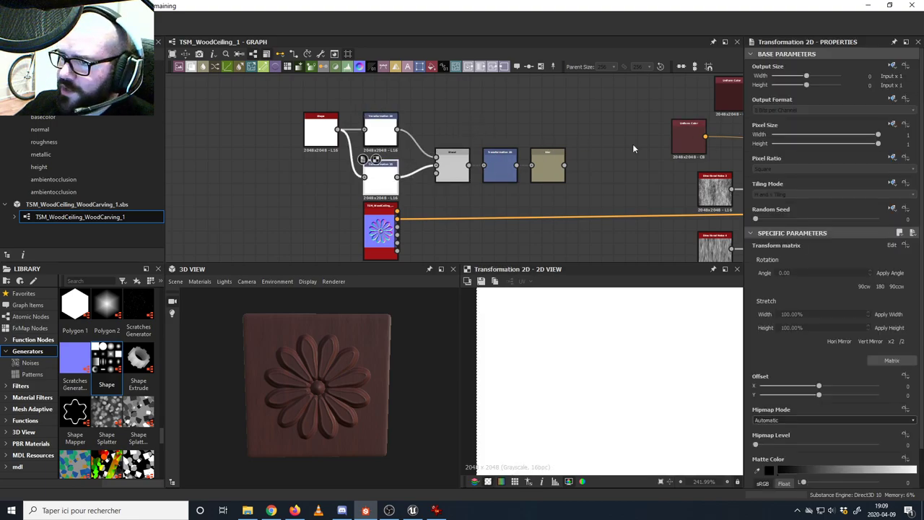
{"action": "left_click", "coordinate": [893, 99]}
{"action": "left_click", "coordinate": [878, 124]}
{"action": "left_click", "coordinate": [831, 110]}
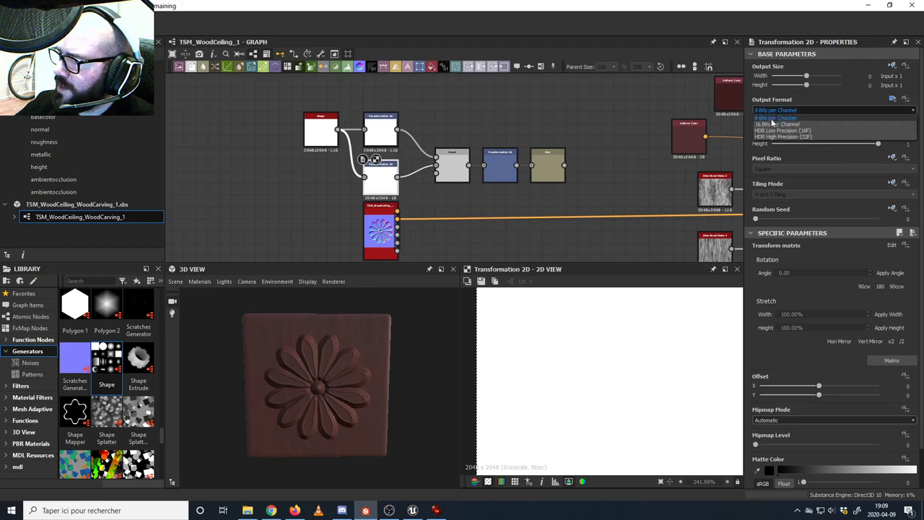
{"action": "left_click", "coordinate": [775, 128]}
- Set the Shape node's Output Format to absolute, 16 Bits per Channel, and preview the Blur output
{"action": "double_click", "coordinate": [328, 135]}
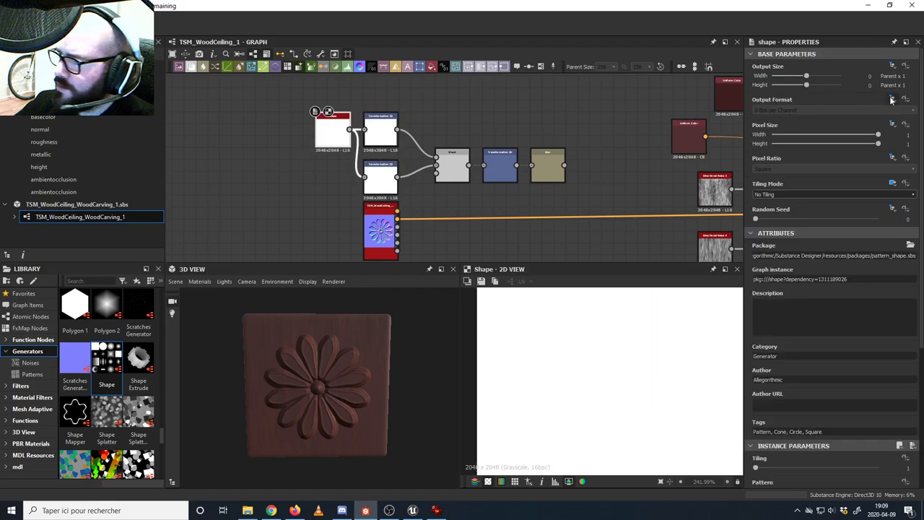
{"action": "left_click", "coordinate": [894, 99]}
{"action": "left_click", "coordinate": [878, 124]}
{"action": "left_click", "coordinate": [831, 109]}
{"action": "left_click", "coordinate": [776, 127]}
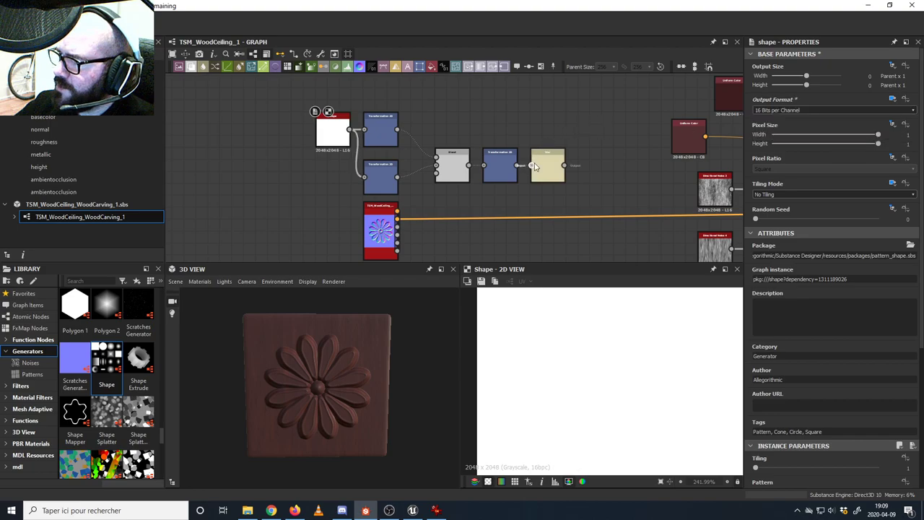
{"action": "double_click", "coordinate": [536, 167]}
{"action": "scroll", "coordinate": [575, 171], "scroll_direction": "down", "scroll_amount": 5}
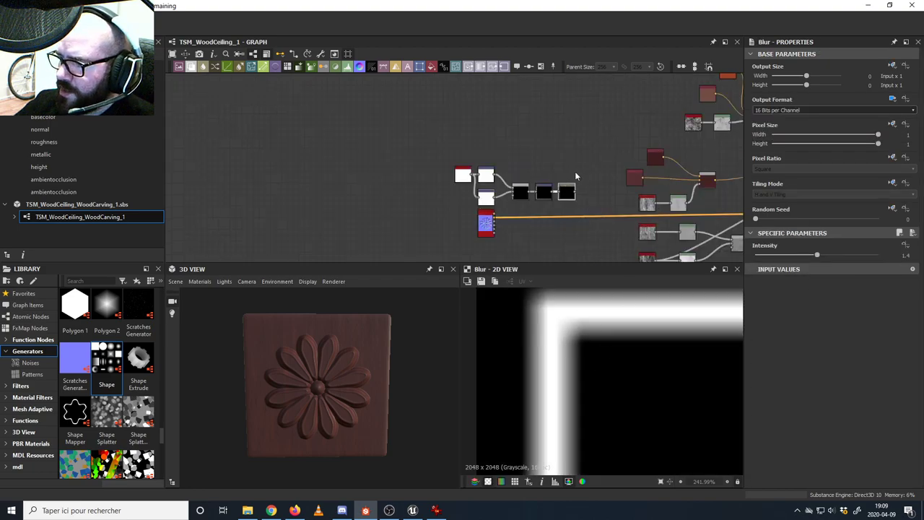
- Add a Normal node below the existing Normal Combine and feed it with the frame's Blur output
{"action": "scroll", "coordinate": [313, 174], "scroll_direction": "up", "scroll_amount": 4}
{"action": "middle_click_drag", "start_coordinate": [457, 165], "coordinate": [346, 158]}
{"action": "scroll", "coordinate": [386, 196], "scroll_direction": "down", "scroll_amount": 3}
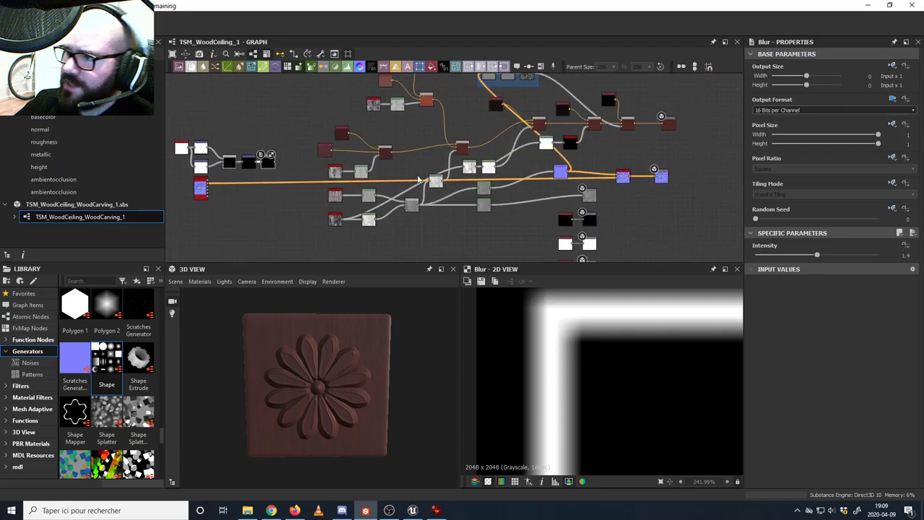
{"action": "middle_click_drag", "start_coordinate": [442, 175], "coordinate": [461, 160]}
{"action": "scroll", "coordinate": [603, 370], "scroll_direction": "down", "scroll_amount": 8}
{"action": "scroll", "coordinate": [604, 369], "scroll_direction": "up", "scroll_amount": 1}
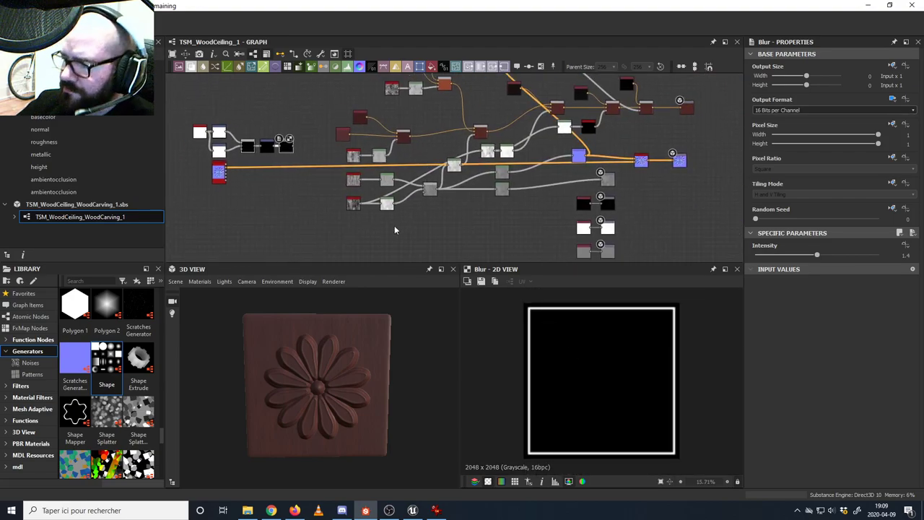
{"action": "middle_click_drag", "start_coordinate": [395, 226], "coordinate": [441, 213]}
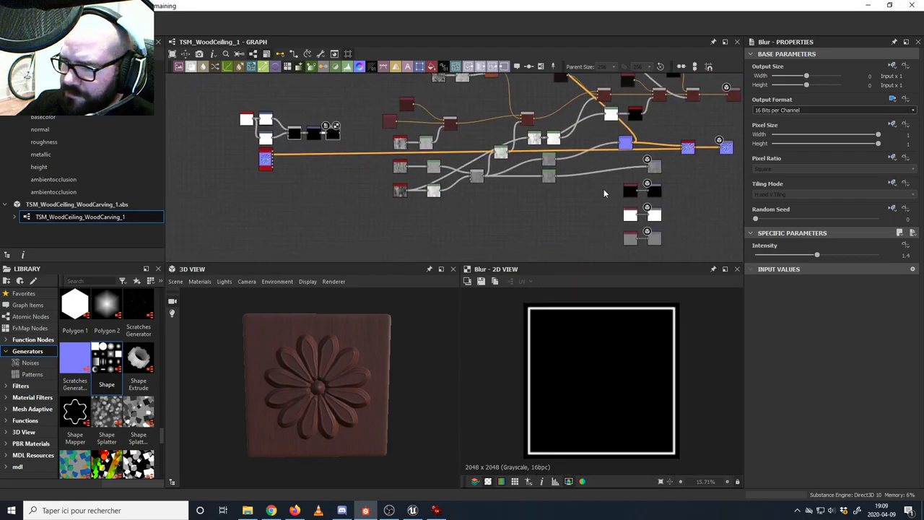
{"action": "left_click", "coordinate": [359, 66]}
{"action": "left_click", "coordinate": [683, 172]}
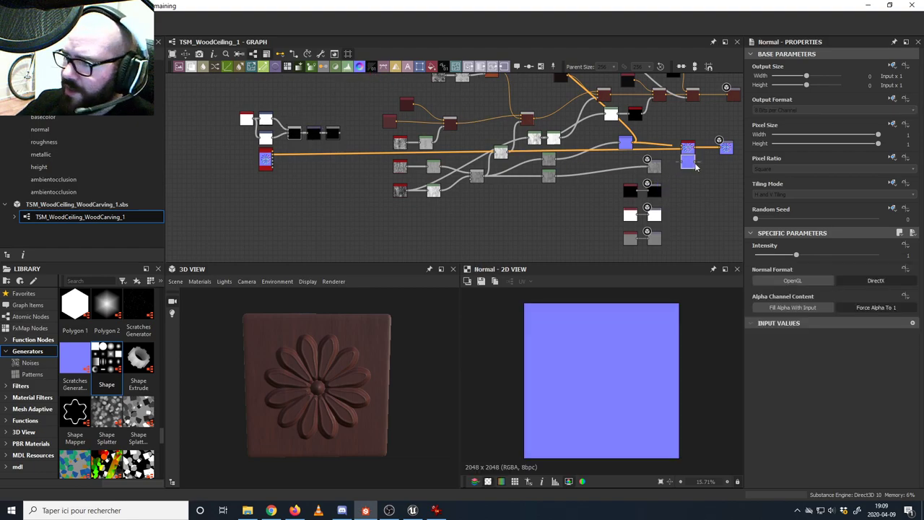
{"action": "left_click_drag", "start_coordinate": [352, 135], "coordinate": [681, 170]}
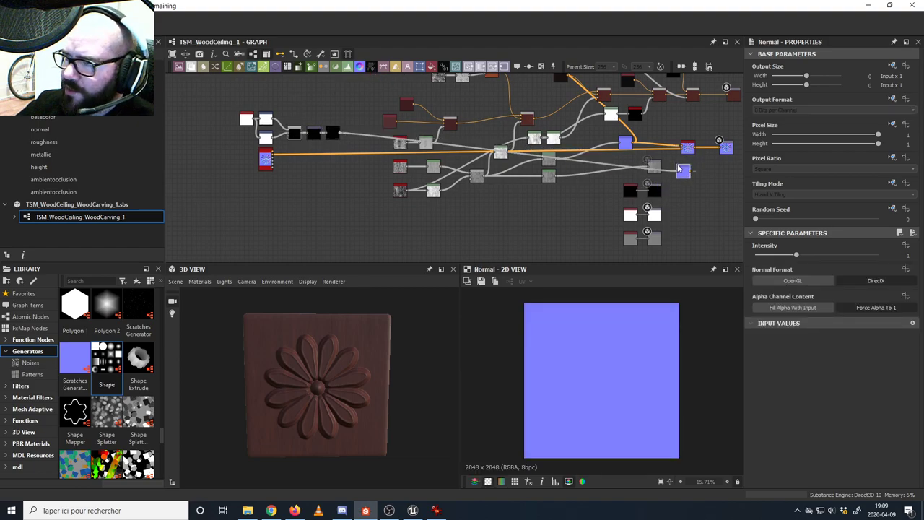
- Spread the Normal Combine and Normal output nodes apart to make room between them
{"action": "middle_click_drag", "start_coordinate": [704, 180], "coordinate": [541, 212]}
{"action": "scroll", "coordinate": [541, 212], "scroll_direction": "up", "scroll_amount": 4}
{"action": "left_click_drag", "start_coordinate": [586, 157], "coordinate": [616, 158]}
{"action": "left_click_drag", "start_coordinate": [491, 158], "coordinate": [480, 157]}
{"action": "left_click_drag", "start_coordinate": [615, 153], "coordinate": [633, 153]}
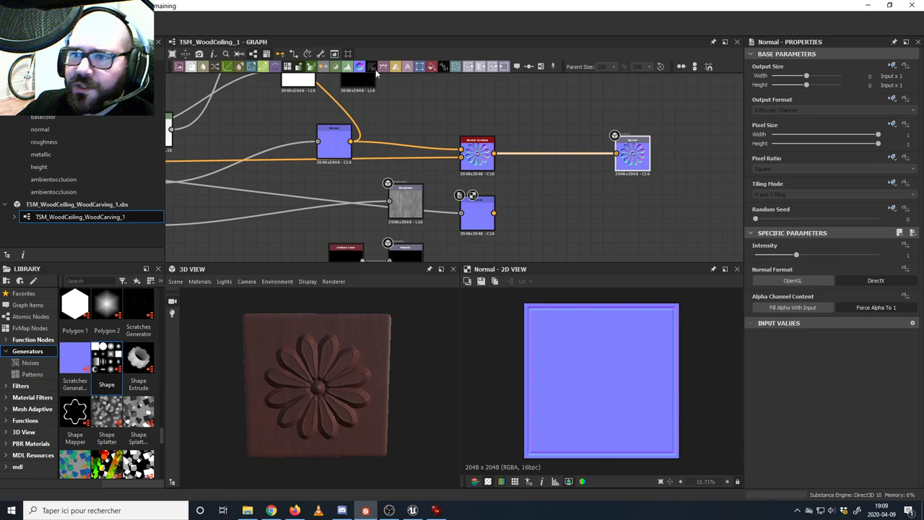
- Duplicate the Normal Combine, feed it the original combine and the frame's Normal, and connect it to the Normal output
{"action": "left_click", "coordinate": [475, 153]}
{"action": "key", "text": "ctrl+c"}
{"action": "key", "text": "ctrl+v"}
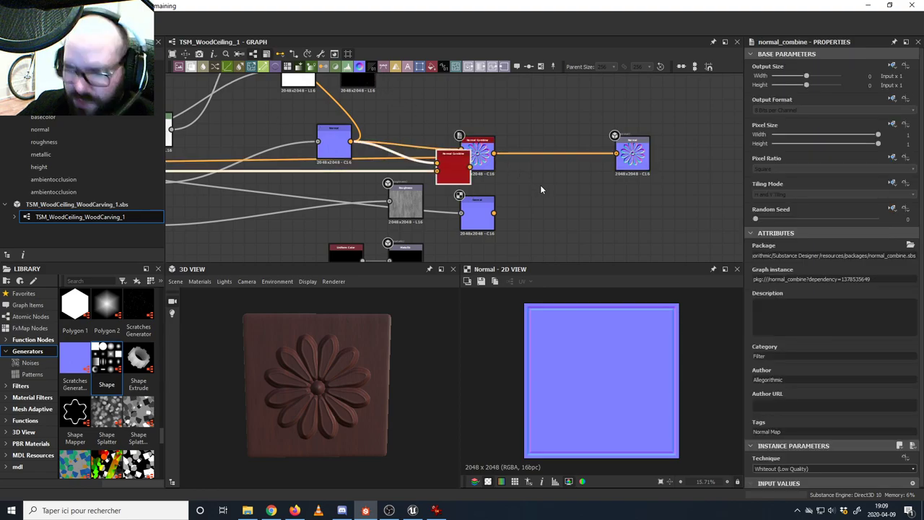
{"action": "left_click_drag", "start_coordinate": [448, 169], "coordinate": [549, 179]}
{"action": "left_click_drag", "start_coordinate": [494, 153], "coordinate": [538, 173]}
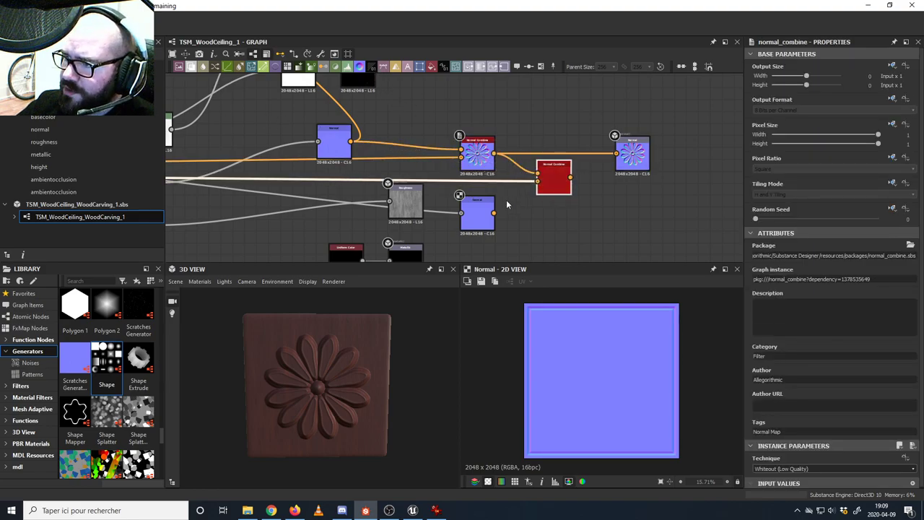
{"action": "left_click_drag", "start_coordinate": [494, 213], "coordinate": [616, 153]}
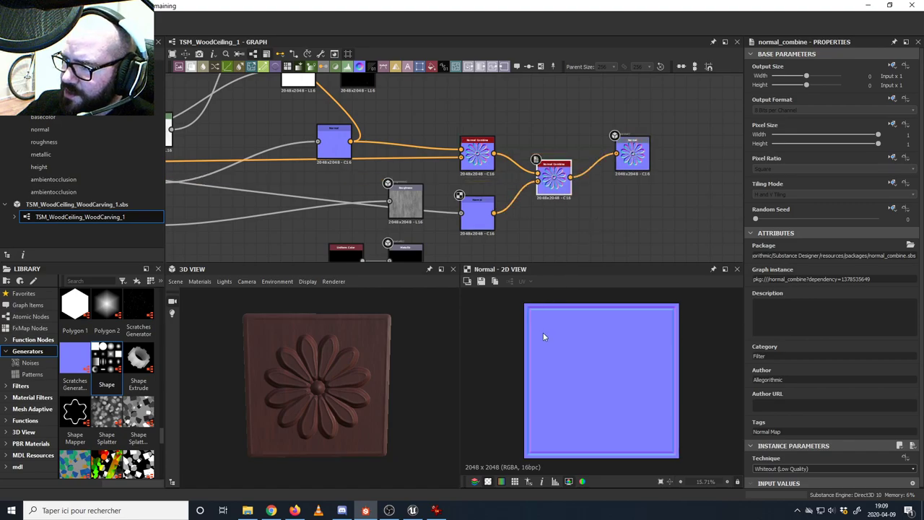
- Preview the Normal output and inspect the frame around the flower on the cube's faces and edges
{"action": "left_click", "coordinate": [633, 153]}
{"action": "scroll", "coordinate": [569, 345], "scroll_direction": "up", "scroll_amount": 3}
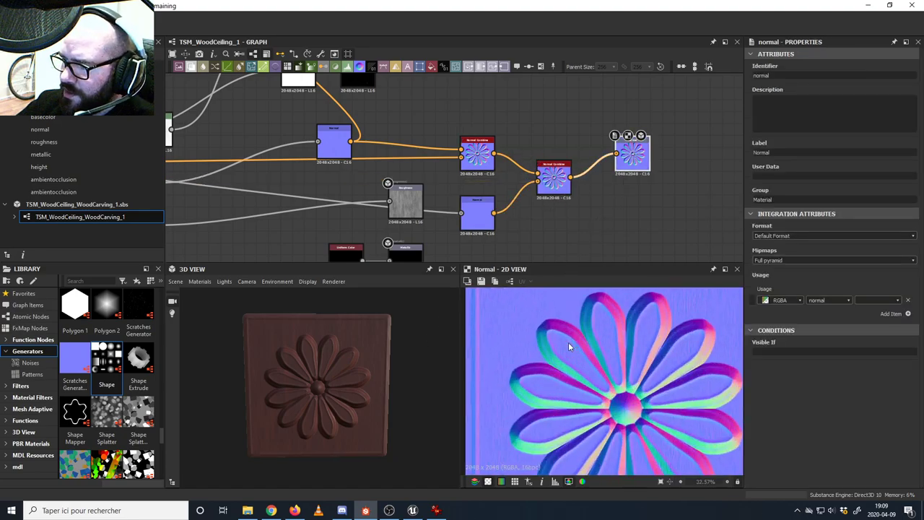
{"action": "scroll", "coordinate": [568, 346], "scroll_direction": "down", "scroll_amount": 2}
{"action": "left_click_drag", "start_coordinate": [343, 336], "coordinate": [421, 331]}
{"action": "scroll", "coordinate": [301, 329], "scroll_direction": "up", "scroll_amount": 3}
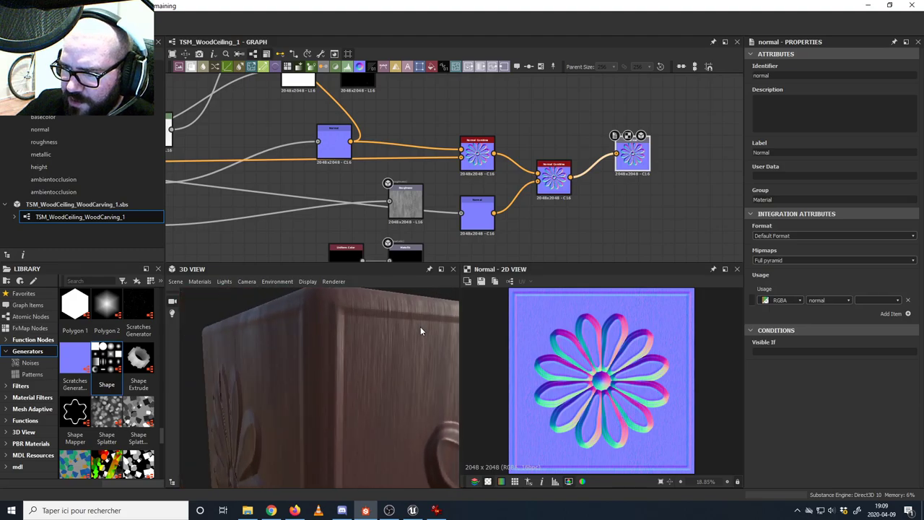
{"action": "left_click_drag", "start_coordinate": [365, 323], "coordinate": [370, 356]}
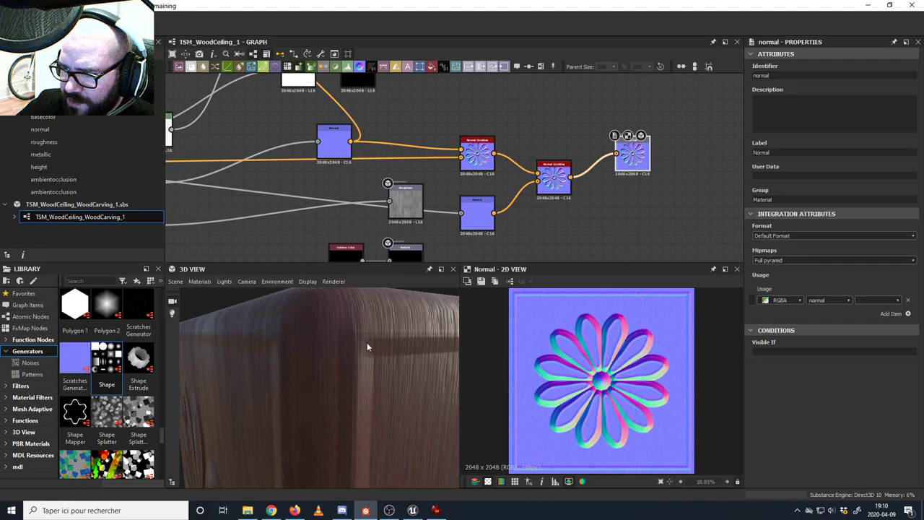
- Preview the frame's Blur node and examine its corner gradient up close in the 2D view
{"action": "middle_click_drag", "start_coordinate": [267, 209], "coordinate": [497, 212]}
{"action": "scroll", "coordinate": [304, 206], "scroll_direction": "down", "scroll_amount": 1}
{"action": "mouse_move", "coordinate": [288, 195]}
{"action": "middle_mouse_down"}
{"action": "mouse_move", "coordinate": [552, 226]}
{"action": "mouse_move", "coordinate": [498, 201]}
{"action": "middle_mouse_up"}
{"action": "scroll", "coordinate": [303, 202], "scroll_direction": "down", "scroll_amount": 3}
{"action": "scroll", "coordinate": [485, 195], "scroll_direction": "up", "scroll_amount": 6}
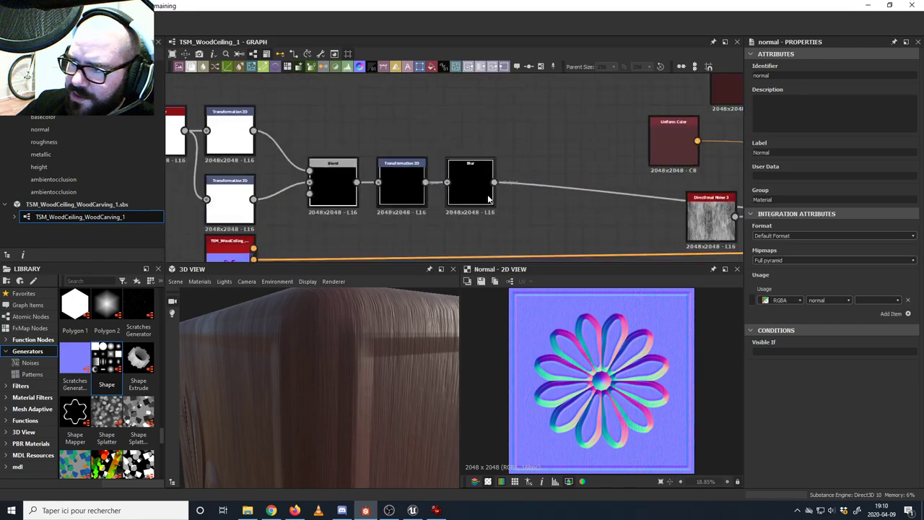
{"action": "scroll", "coordinate": [488, 199], "scroll_direction": "up", "scroll_amount": 2}
{"action": "double_click", "coordinate": [476, 191]}
{"action": "scroll", "coordinate": [520, 297], "scroll_direction": "up", "scroll_amount": 5}
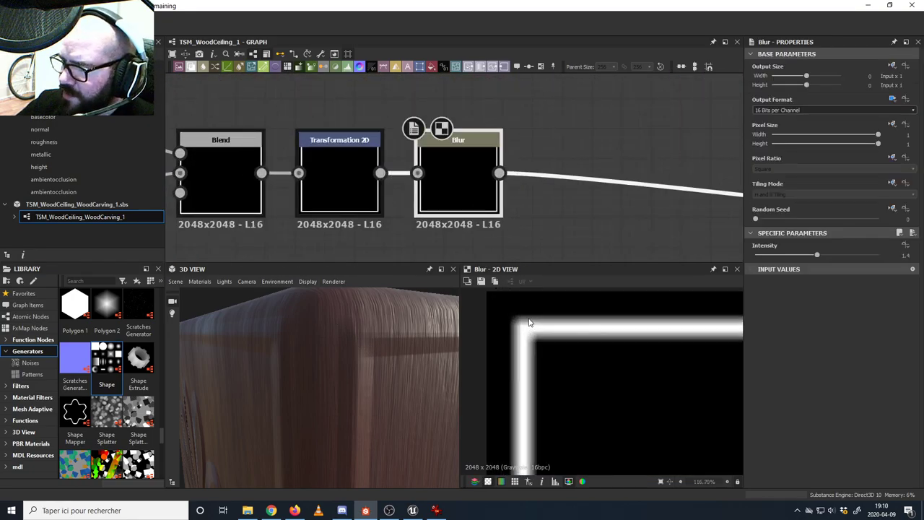
{"action": "scroll", "coordinate": [529, 322], "scroll_direction": "up", "scroll_amount": 3}
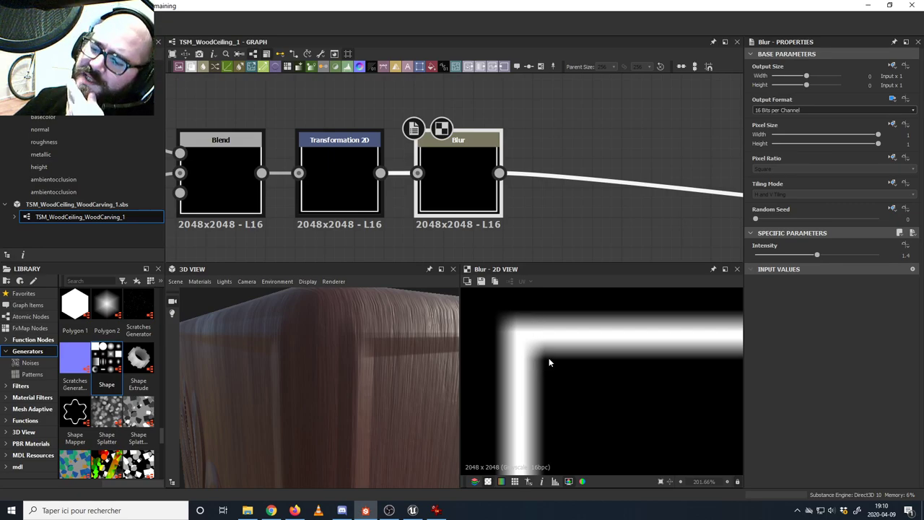
{"action": "scroll", "coordinate": [549, 362], "scroll_direction": "up", "scroll_amount": 5}
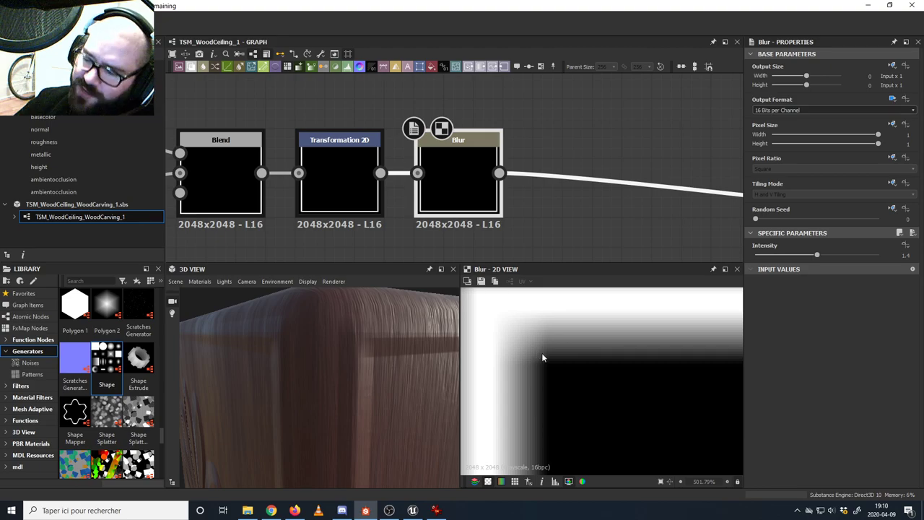
- Switch to IrfanView, browse to Wood_Ceiling_1.jpg and study the carved frames around the flowers
{"action": "left_click", "coordinate": [436, 510]}
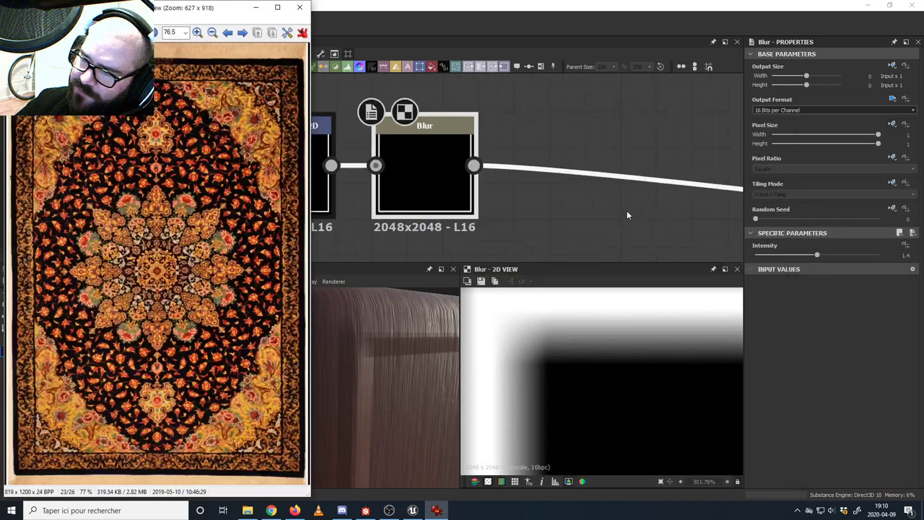
{"action": "scroll", "coordinate": [627, 210], "scroll_direction": "down", "scroll_amount": 2}
{"action": "left_click", "coordinate": [226, 36]}
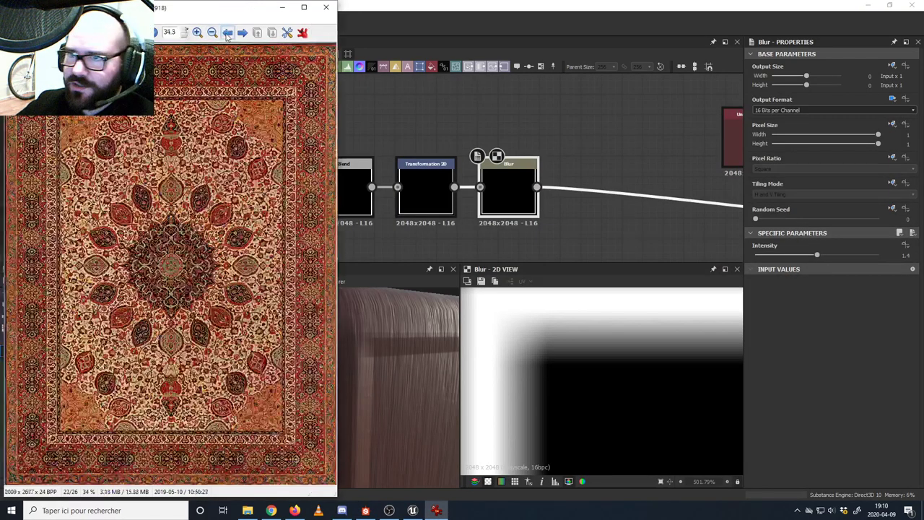
{"action": "left_click", "coordinate": [240, 35]}
{"action": "left_click", "coordinate": [240, 35]}
{"action": "left_click", "coordinate": [238, 35]}
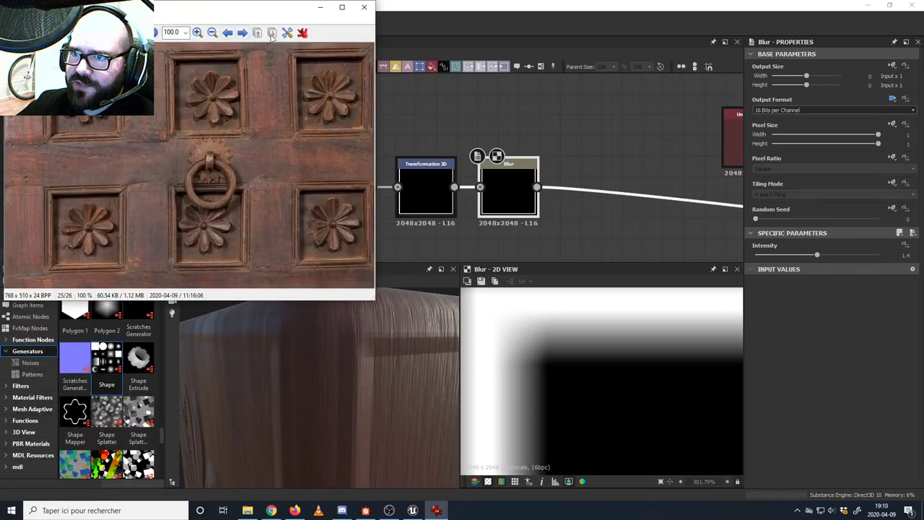
{"action": "left_click_drag", "start_coordinate": [283, 13], "coordinate": [782, 175]}
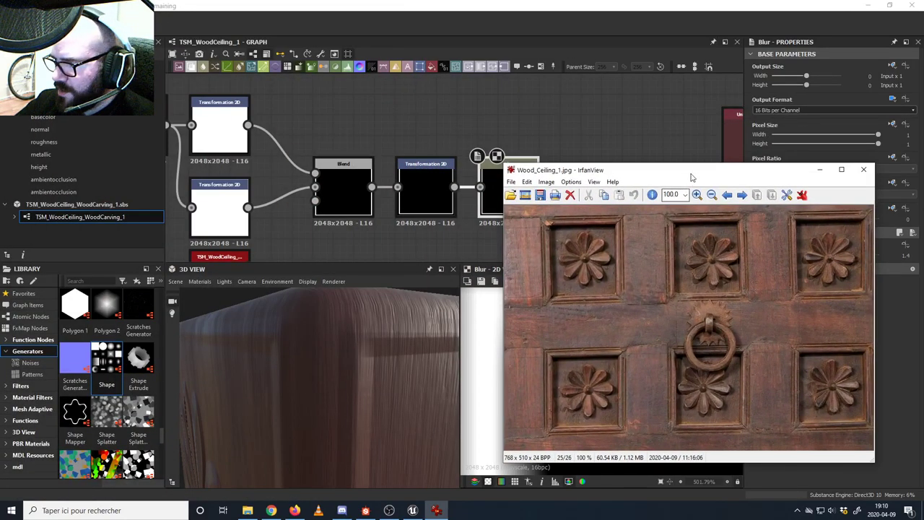
{"action": "left_click_drag", "start_coordinate": [691, 177], "coordinate": [703, 175]}
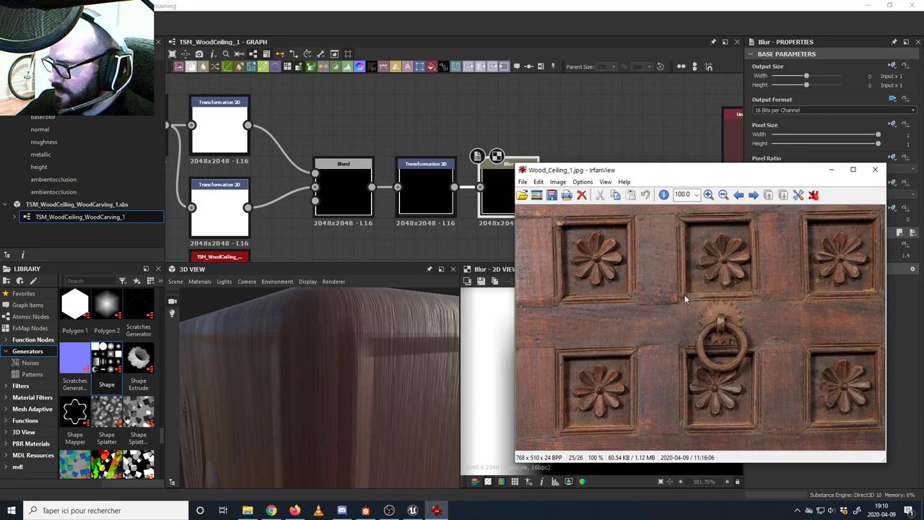
{"action": "left_click", "coordinate": [832, 170]}
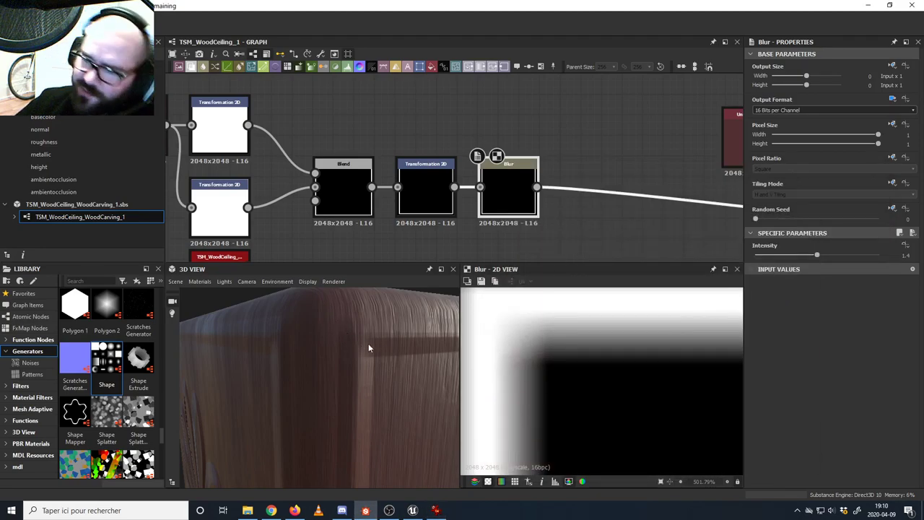
- Preview the Normal output and compare the framed flower on the cube with the Wood_Ceiling_1.jpg reference
{"action": "scroll", "coordinate": [421, 178], "scroll_direction": "down", "scroll_amount": 6}
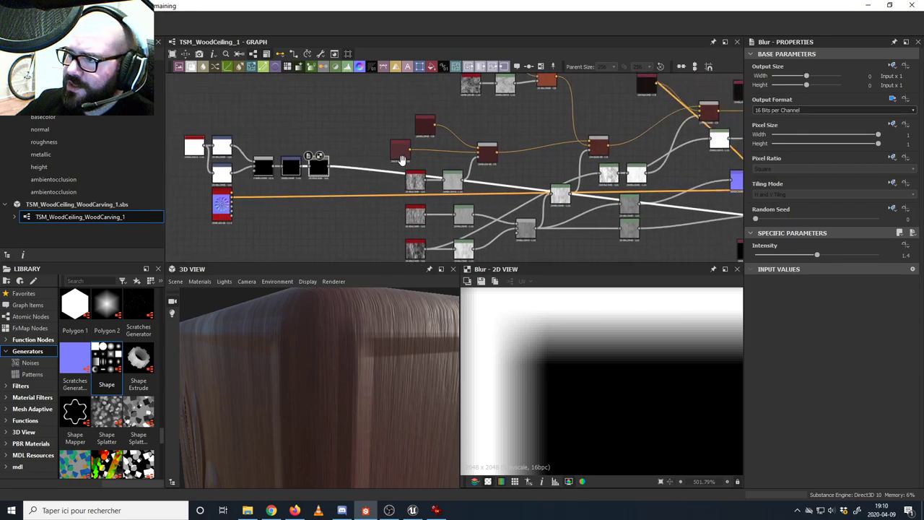
{"action": "middle_click_drag", "start_coordinate": [396, 167], "coordinate": [309, 154]}
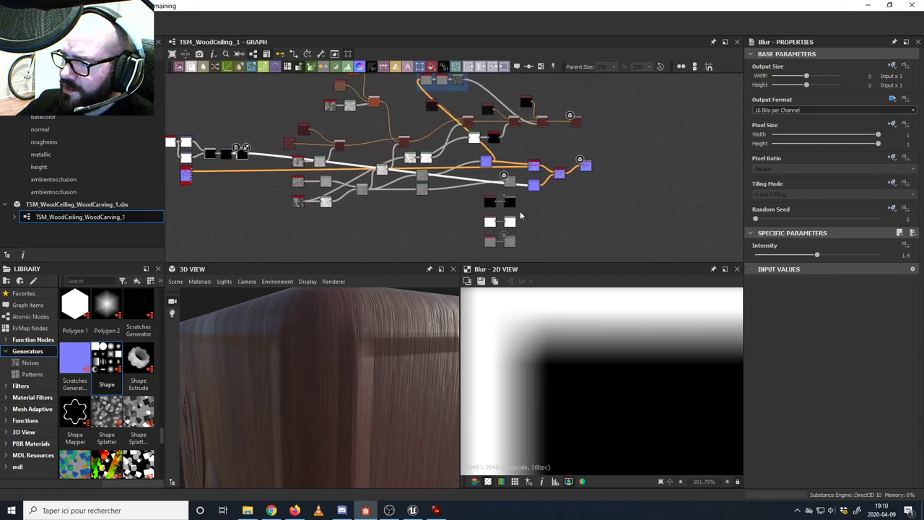
{"action": "double_click", "coordinate": [586, 165]}
{"action": "left_click_drag", "start_coordinate": [430, 350], "coordinate": [376, 434]}
{"action": "left_click", "coordinate": [435, 510]}
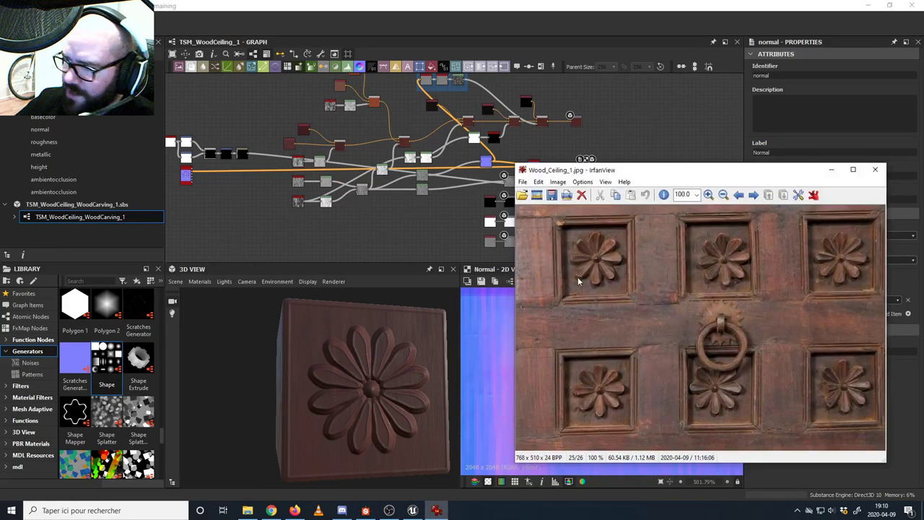
- Preview the Transformation 2D node between the frame's Blend and Blur, and scale the frame inward from its corner
{"action": "middle_click_drag", "start_coordinate": [300, 205], "coordinate": [377, 229]}
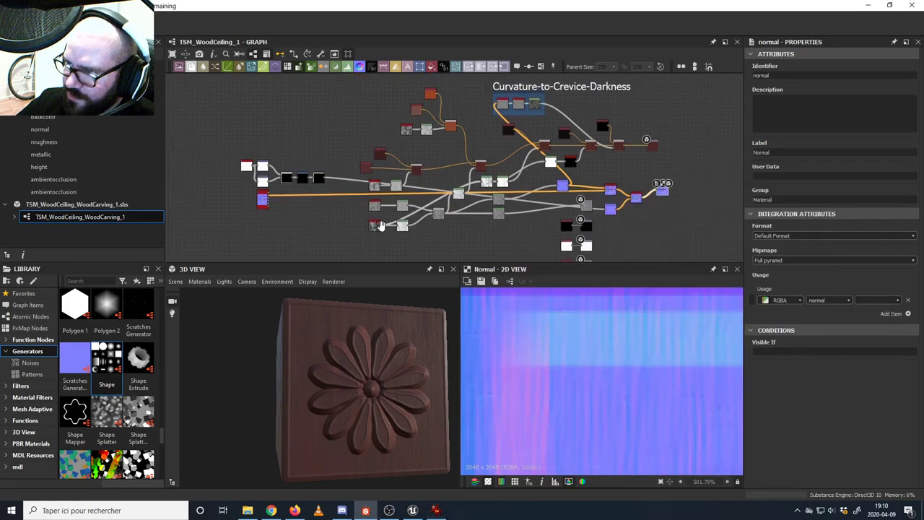
{"action": "scroll", "coordinate": [257, 176], "scroll_direction": "up", "scroll_amount": 5}
{"action": "scroll", "coordinate": [340, 173], "scroll_direction": "up", "scroll_amount": 4}
{"action": "double_click", "coordinate": [419, 190]}
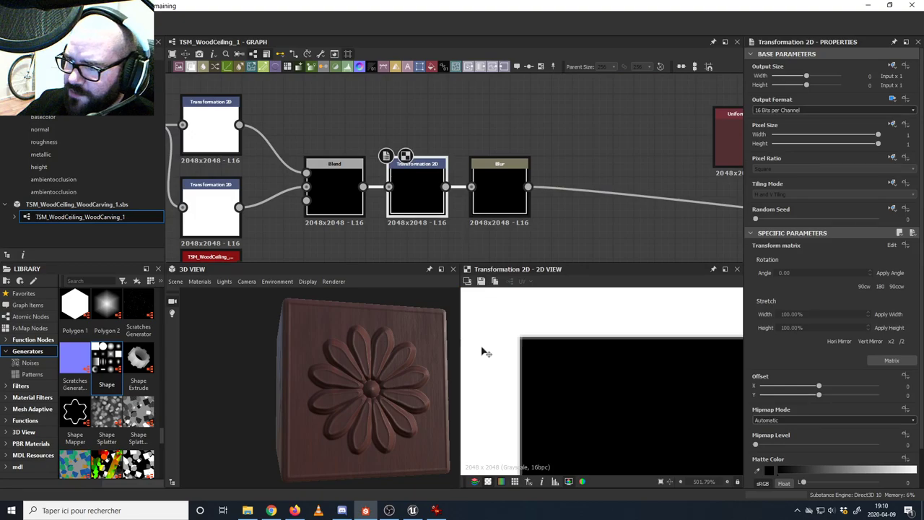
{"action": "scroll", "coordinate": [506, 328], "scroll_direction": "down", "scroll_amount": 3}
{"action": "scroll", "coordinate": [511, 326], "scroll_direction": "down", "scroll_amount": 1}
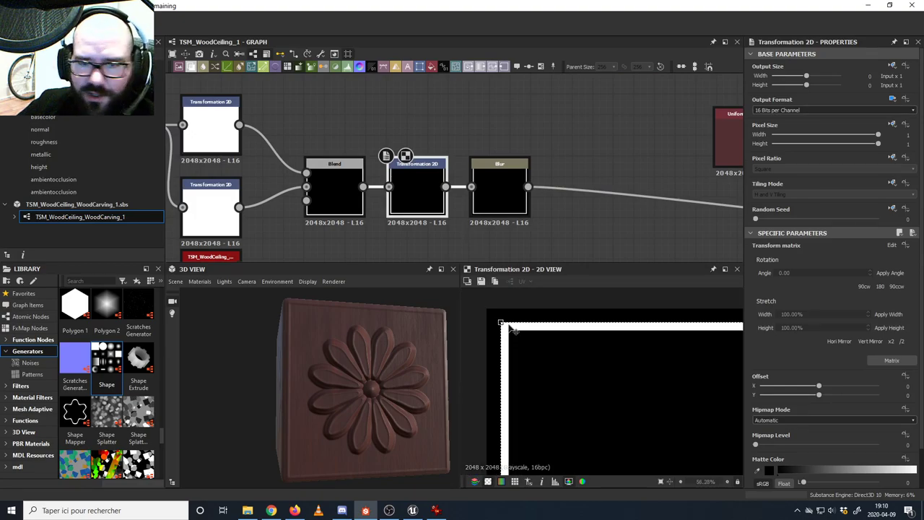
{"action": "left_click_drag", "start_coordinate": [500, 322], "coordinate": [515, 336]}
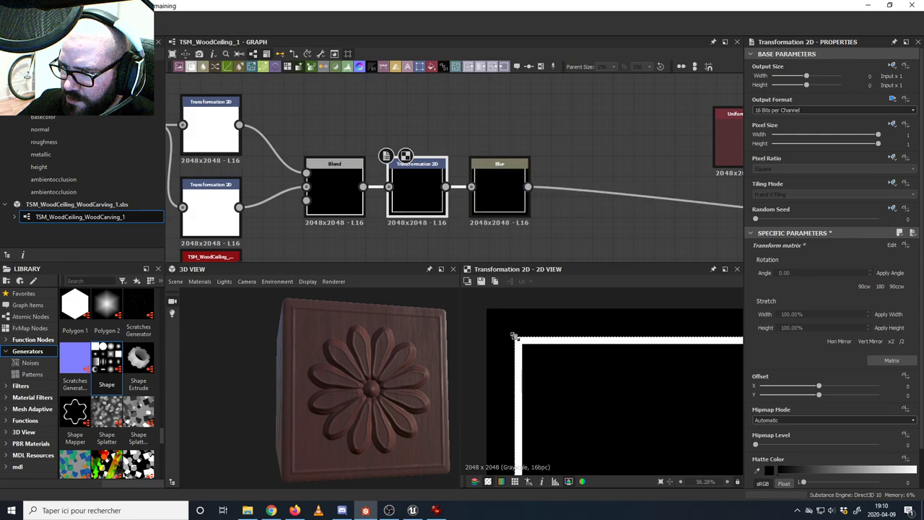
- Check the Wood_Ceiling_1.jpg reference in IrfanView, and shrink the square in the upper Transformation 2D after the Shape node to thicken the frame
{"action": "left_click", "coordinate": [436, 511]}
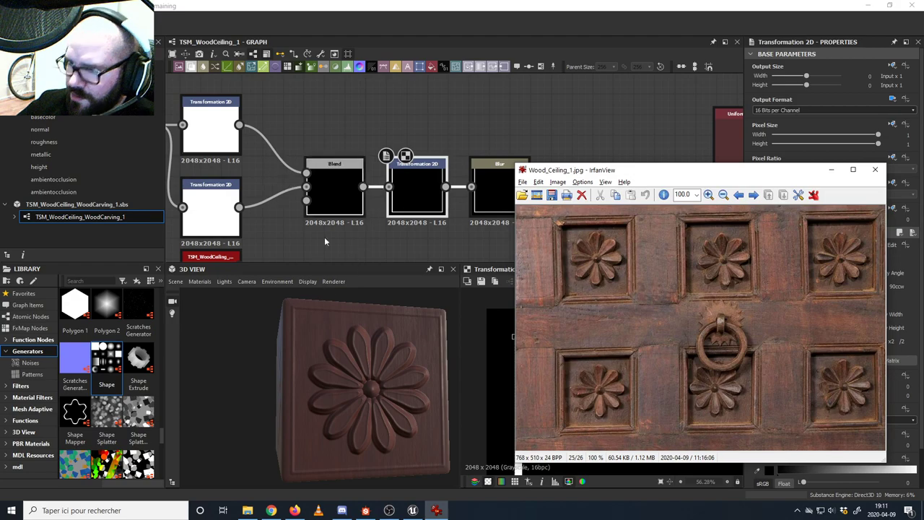
{"action": "left_click", "coordinate": [420, 186]}
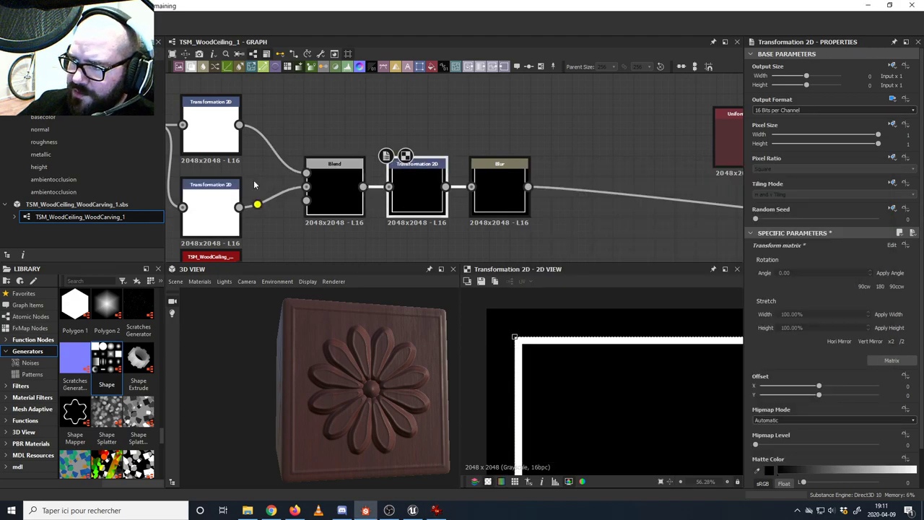
{"action": "middle_click_drag", "start_coordinate": [253, 184], "coordinate": [347, 176]}
{"action": "left_click", "coordinate": [320, 133]}
{"action": "double_click", "coordinate": [320, 134]}
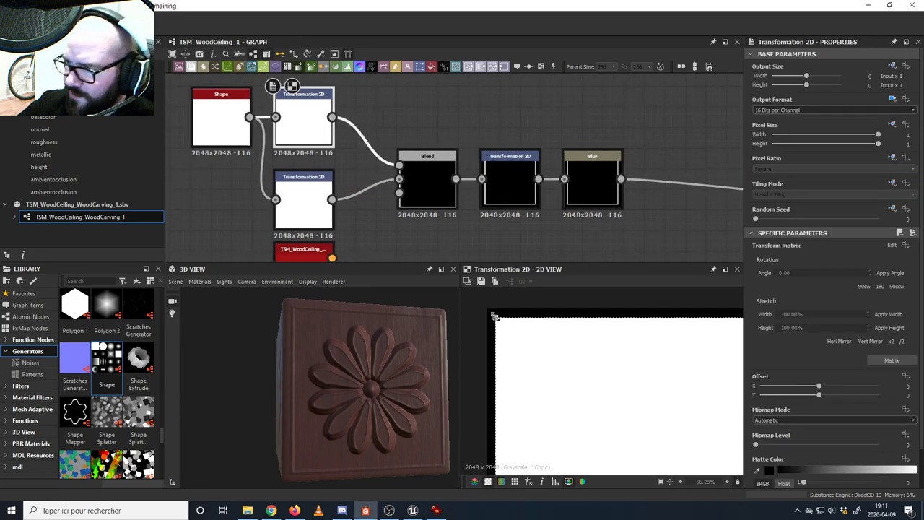
{"action": "left_click_drag", "start_coordinate": [494, 316], "coordinate": [506, 325]}
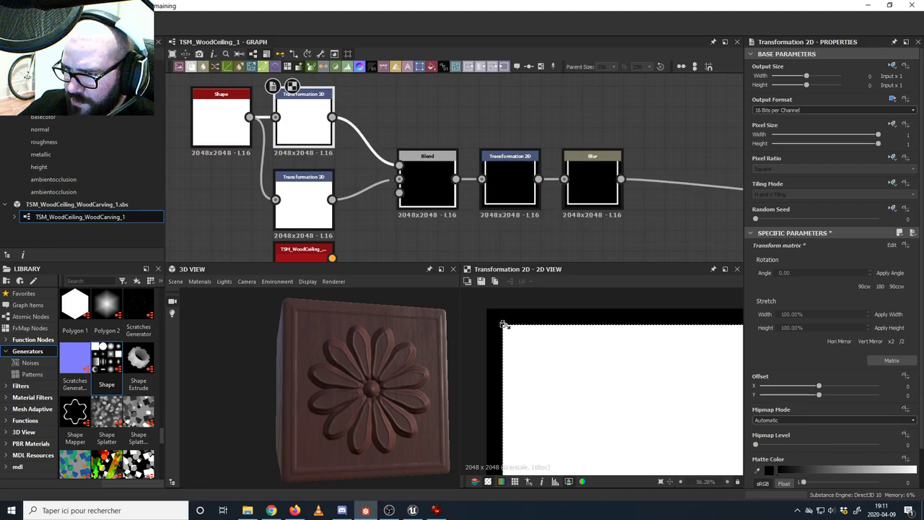
- Duplicate the frame's Transformation 2D node and place the copy above the original, fed by the same Blend
{"action": "scroll", "coordinate": [433, 216], "scroll_direction": "down", "scroll_amount": 3}
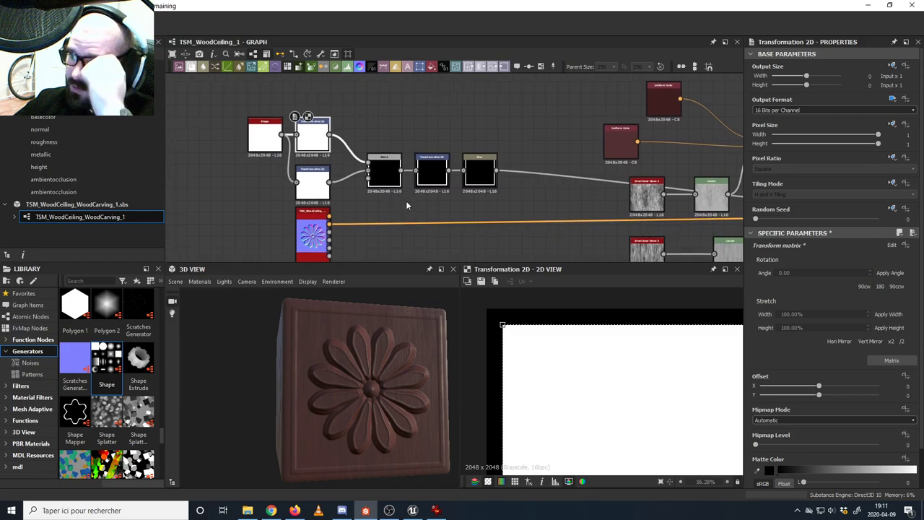
{"action": "middle_click_drag", "start_coordinate": [543, 206], "coordinate": [506, 216]}
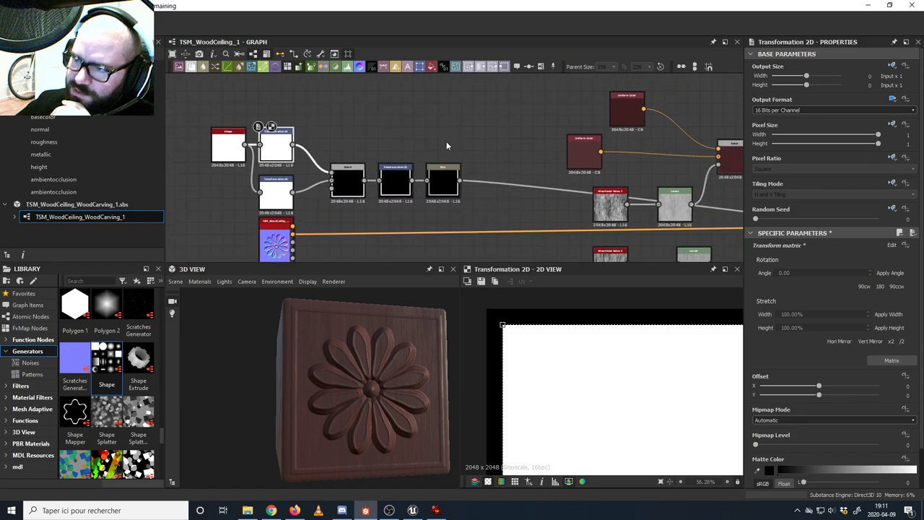
{"action": "left_click", "coordinate": [411, 115]}
{"action": "left_click", "coordinate": [391, 178]}
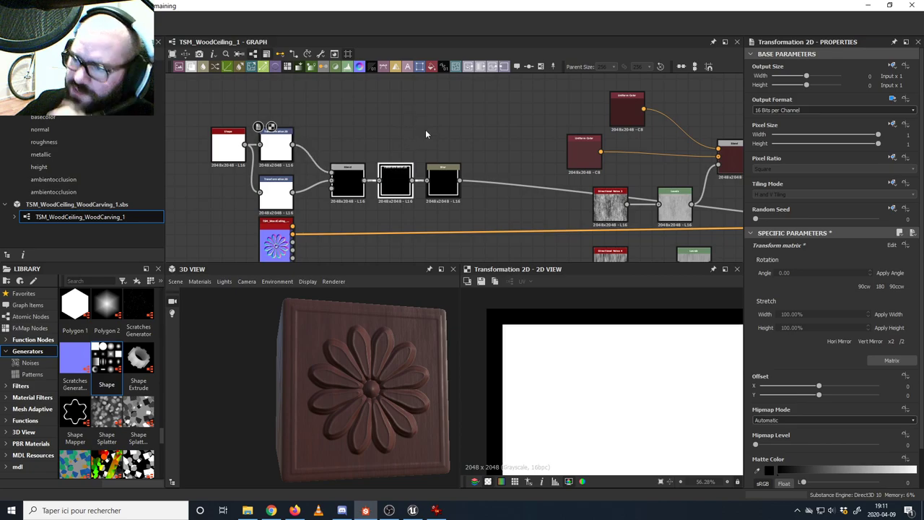
{"action": "key", "text": "ctrl+d"}
{"action": "left_click_drag", "start_coordinate": [454, 160], "coordinate": [396, 119]}
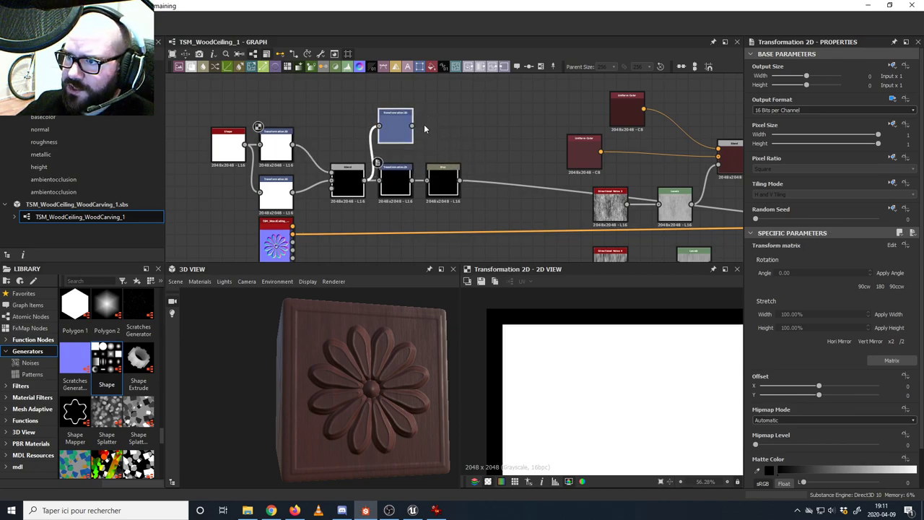
- Duplicate the frame's Blur node, place it beside the copied Transformation 2D and connect the two
{"action": "middle_click_drag", "start_coordinate": [424, 125], "coordinate": [381, 144]}
{"action": "left_click", "coordinate": [408, 199]}
{"action": "left_click", "coordinate": [407, 198]}
{"action": "key", "text": "ctrl+d"}
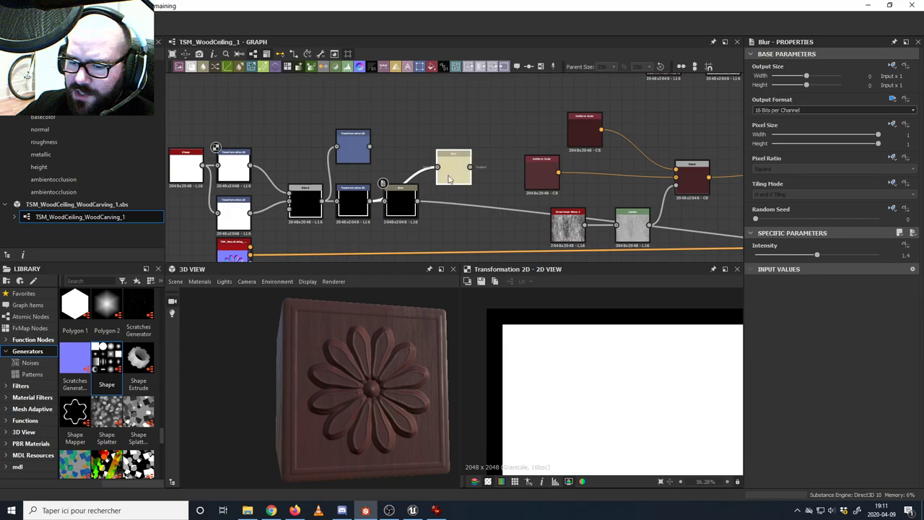
{"action": "left_click_drag", "start_coordinate": [450, 161], "coordinate": [405, 151]}
{"action": "mouse_move", "coordinate": [407, 156]}
{"action": "left_mouse_down"}
{"action": "mouse_move", "coordinate": [403, 166]}
{"action": "mouse_move", "coordinate": [407, 148]}
{"action": "left_mouse_up"}
{"action": "scroll", "coordinate": [444, 192], "scroll_direction": "down", "scroll_amount": 3}
{"action": "middle_click_drag", "start_coordinate": [460, 191], "coordinate": [408, 178]}
{"action": "scroll", "coordinate": [408, 178], "scroll_direction": "up", "scroll_amount": 3}
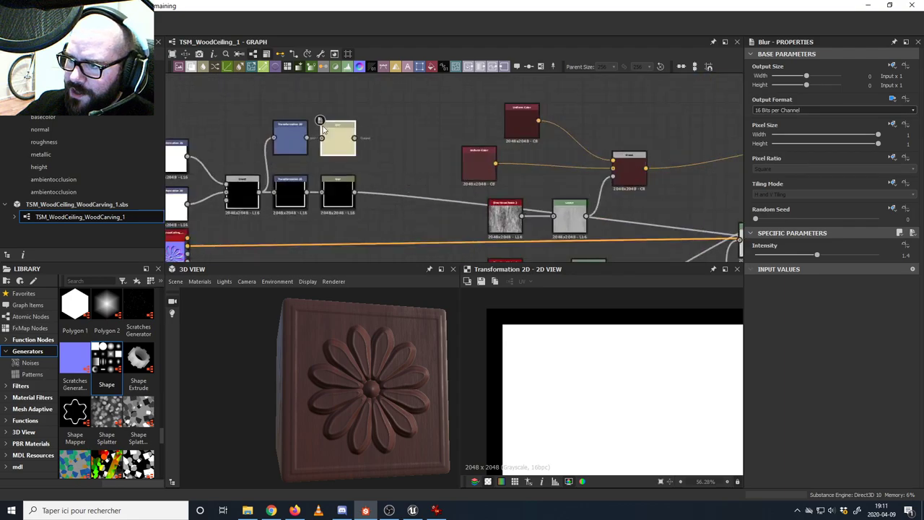
- Merge both Blur outputs in a new Blend node set to Add (Linear Dodge), and route its output to the downstream graph
{"action": "left_click_drag", "start_coordinate": [192, 66], "coordinate": [410, 180]}
{"action": "left_click_drag", "start_coordinate": [354, 192], "coordinate": [397, 179]}
{"action": "left_click_drag", "start_coordinate": [354, 138], "coordinate": [406, 172]}
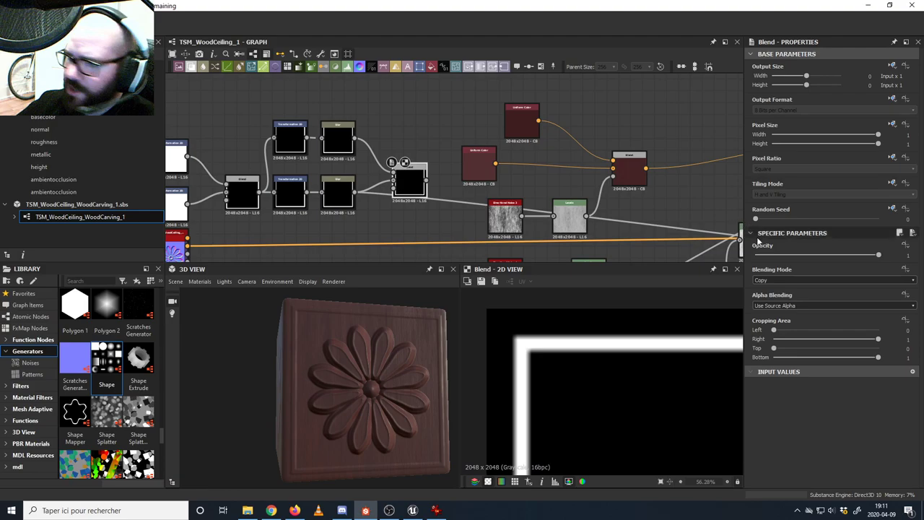
{"action": "left_click", "coordinate": [772, 280]}
{"action": "left_click", "coordinate": [774, 294]}
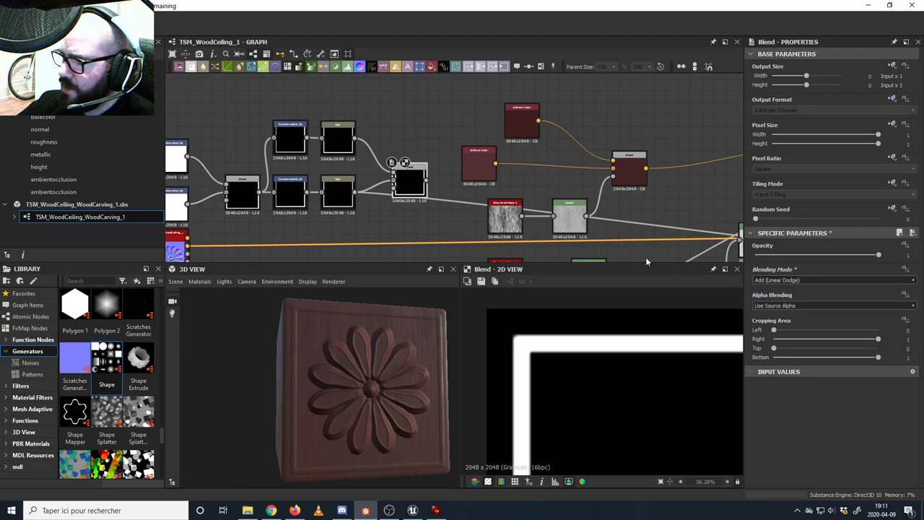
{"action": "scroll", "coordinate": [323, 155], "scroll_direction": "down", "scroll_amount": 4}
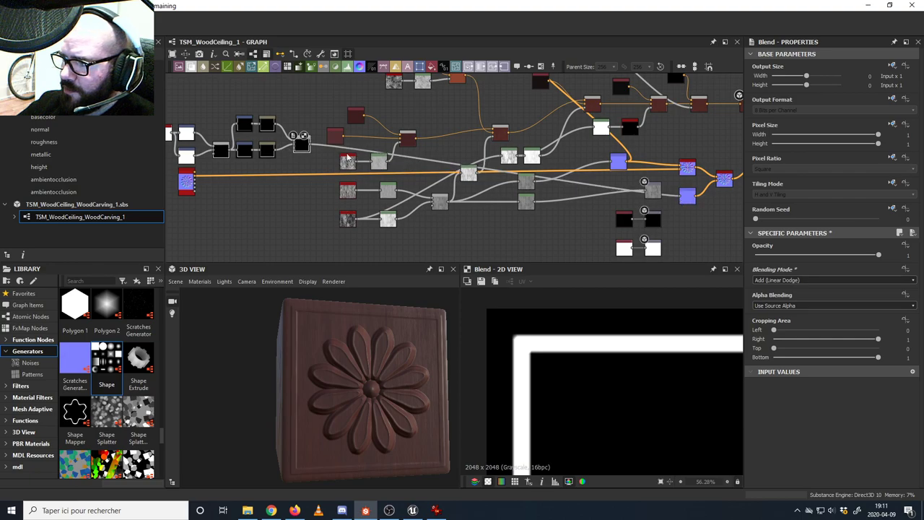
- Preview the copied Transformation 2D and scale its frame outward to form a second, larger frame
{"action": "middle_click_drag", "start_coordinate": [419, 150], "coordinate": [509, 191]}
{"action": "scroll", "coordinate": [326, 174], "scroll_direction": "up", "scroll_amount": 3}
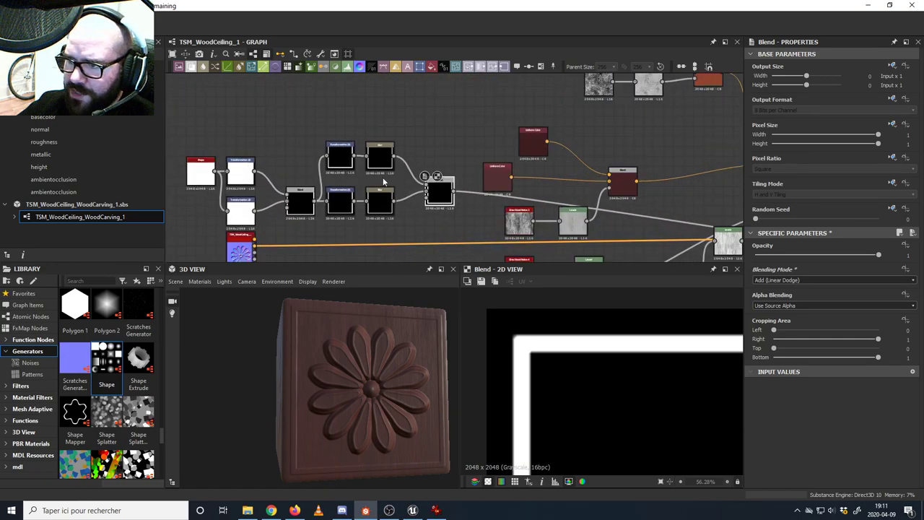
{"action": "middle_click_drag", "start_coordinate": [383, 182], "coordinate": [462, 173]}
{"action": "double_click", "coordinate": [416, 146]}
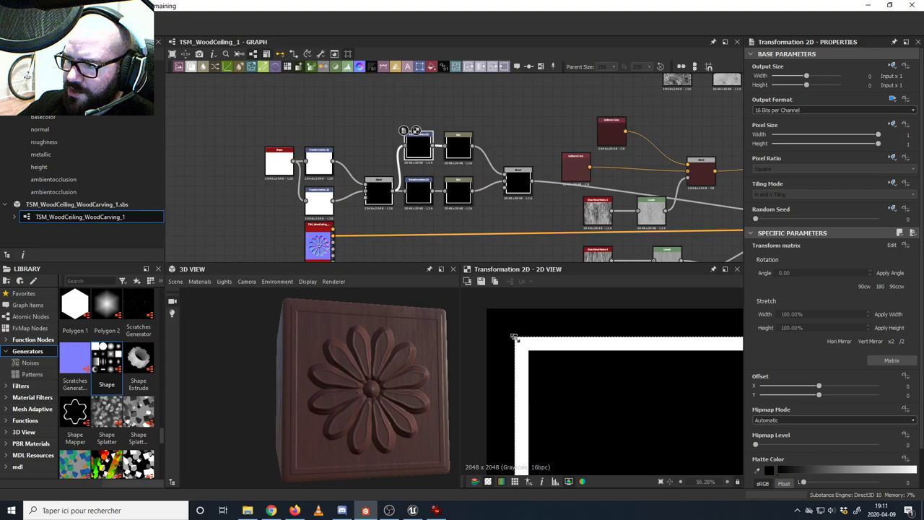
{"action": "left_click_drag", "start_coordinate": [515, 337], "coordinate": [495, 319]}
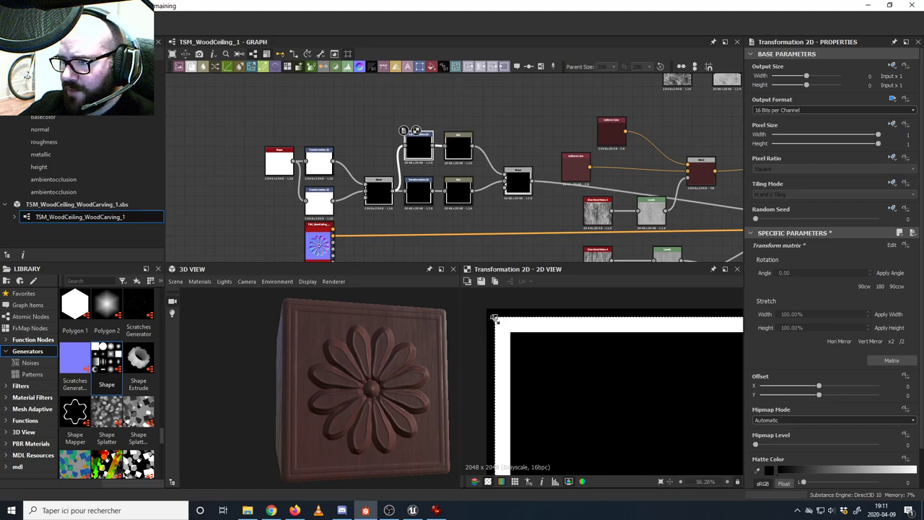
{"action": "left_click_drag", "start_coordinate": [494, 319], "coordinate": [496, 320]}
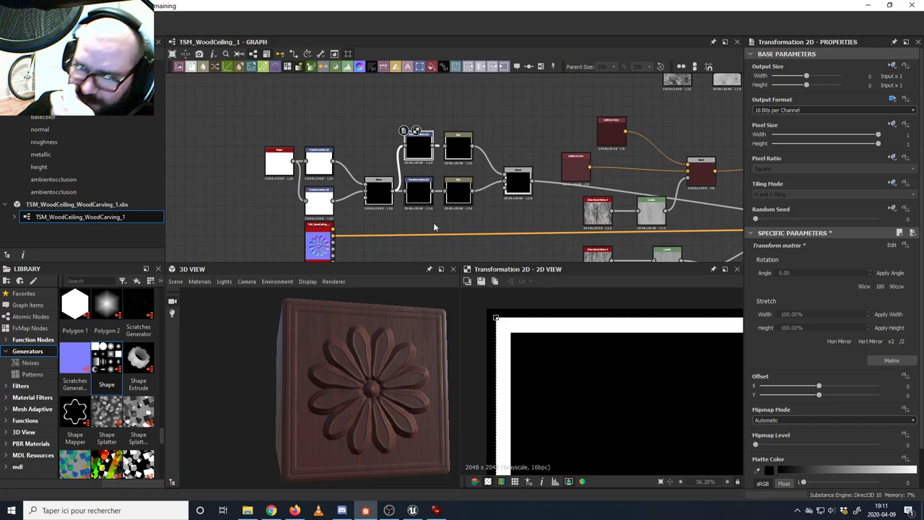
- Duplicate the two square Transformation 2D nodes with their Blend, place the copies above the originals and move the Shape node further away
{"action": "left_click_drag", "start_coordinate": [396, 135], "coordinate": [368, 217]}
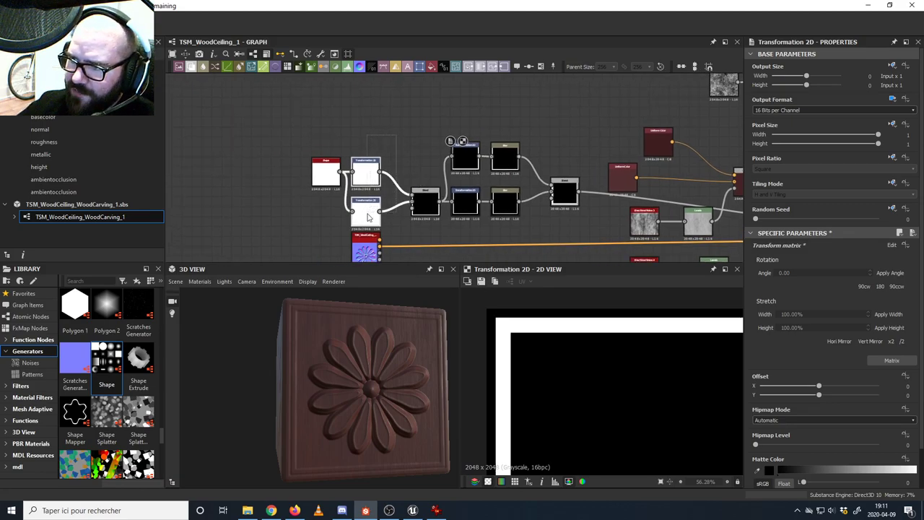
{"action": "left_click_drag", "start_coordinate": [365, 128], "coordinate": [424, 221]}
{"action": "key", "text": "ctrl+d"}
{"action": "left_click_drag", "start_coordinate": [423, 184], "coordinate": [367, 119]}
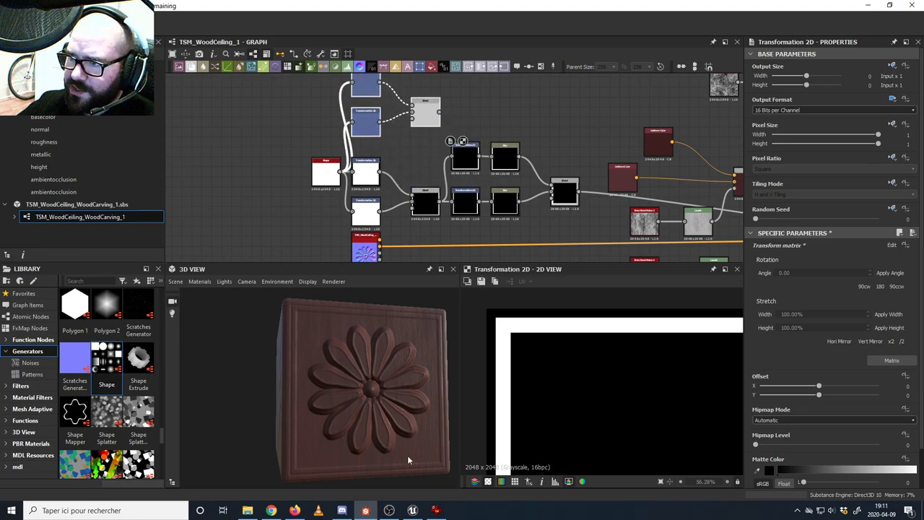
{"action": "left_click", "coordinate": [436, 511]}
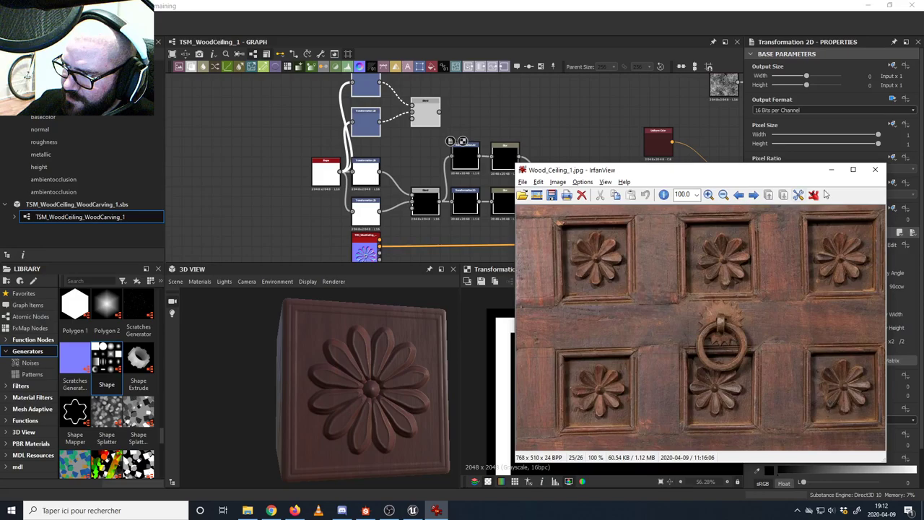
{"action": "left_click", "coordinate": [832, 169]}
{"action": "middle_click_drag", "start_coordinate": [420, 149], "coordinate": [453, 192]}
{"action": "left_click_drag", "start_coordinate": [360, 218], "coordinate": [281, 187]}
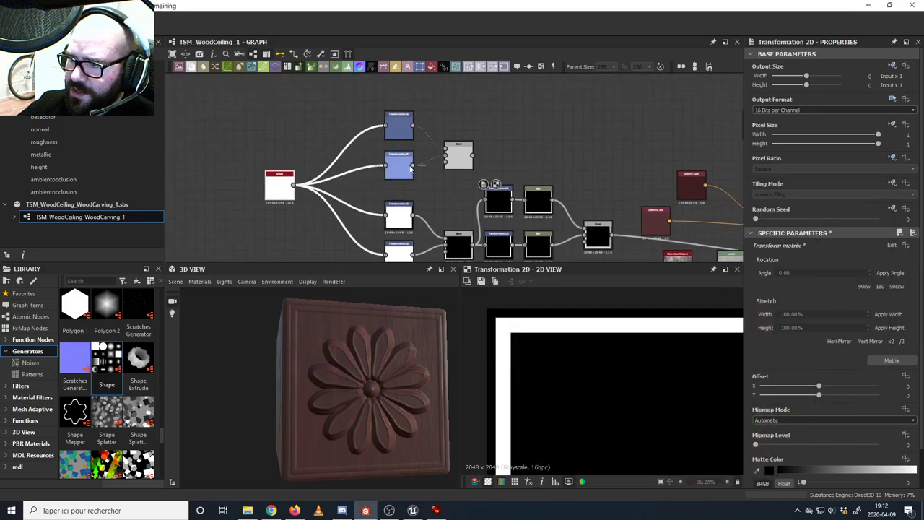
- Preview the copied Blend and enlarge the square in its upper Transformation 2D to make the outer frame thinner
{"action": "double_click", "coordinate": [399, 123]}
{"action": "double_click", "coordinate": [457, 158]}
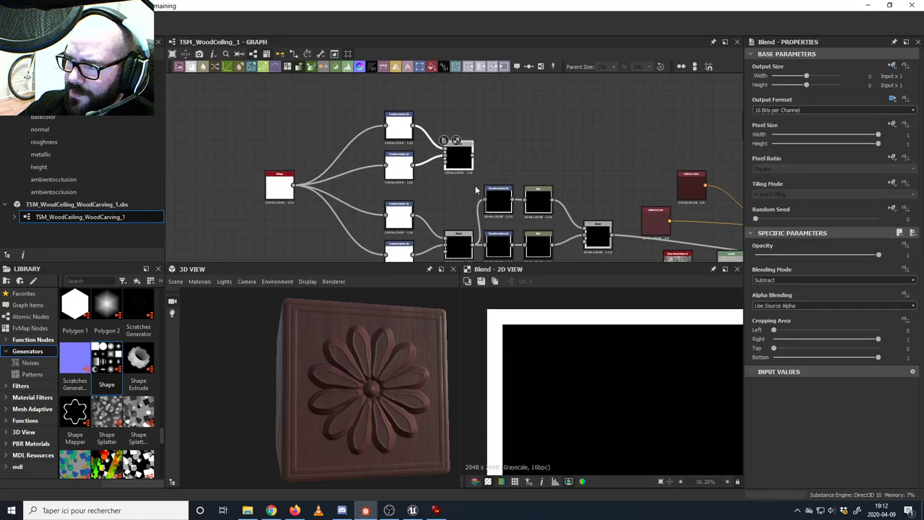
{"action": "left_click", "coordinate": [403, 128]}
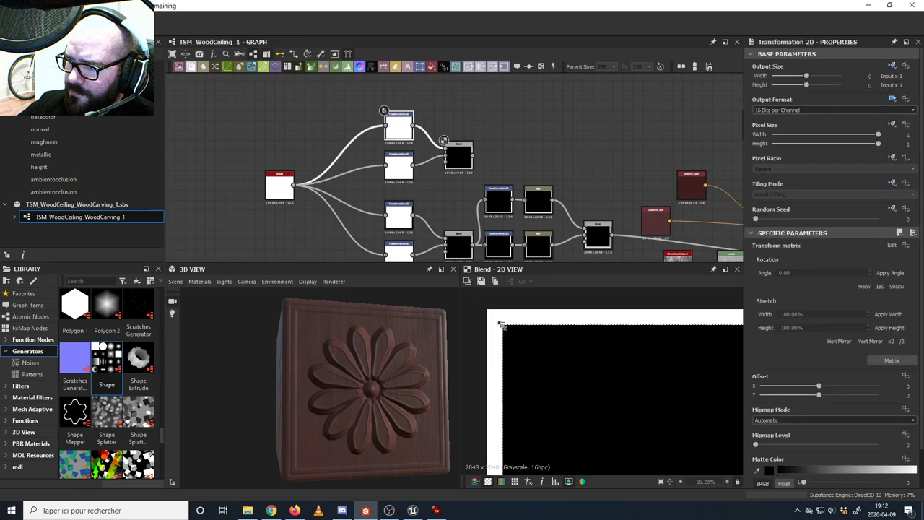
{"action": "left_click_drag", "start_coordinate": [502, 325], "coordinate": [493, 315]}
- Connect the copied Blend to the upper frame's Transformation 2D, and preview the Blur that follows it
{"action": "middle_click_drag", "start_coordinate": [467, 200], "coordinate": [410, 186]}
{"action": "left_click", "coordinate": [403, 147]}
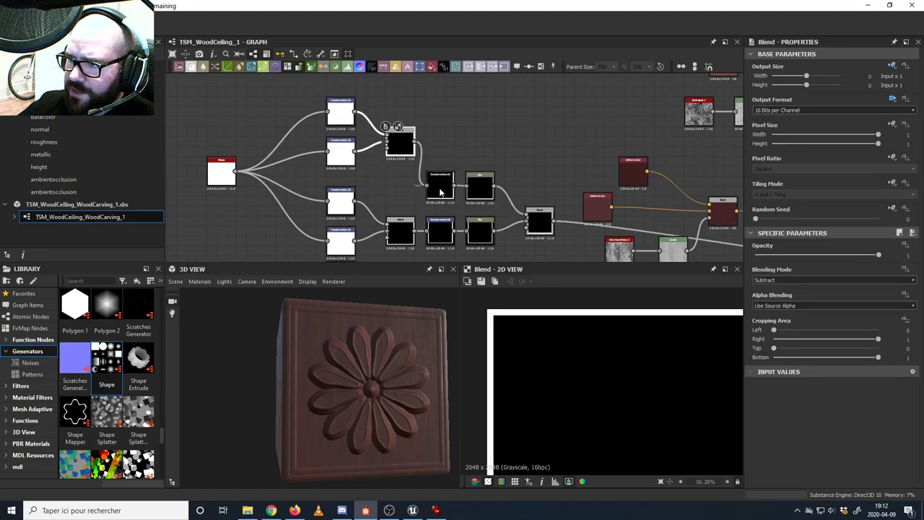
{"action": "left_click", "coordinate": [434, 182]}
{"action": "double_click", "coordinate": [480, 189]}
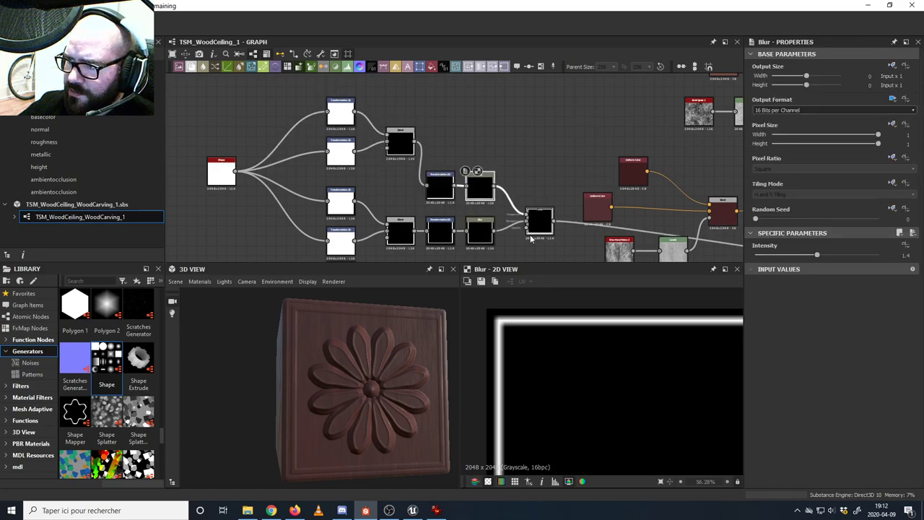
- Preview the combined Blend and scale the thin outer frame inward, closer to the inner frame, with an offset of -0.0074 in X and Y
{"action": "scroll", "coordinate": [296, 311], "scroll_direction": "up", "scroll_amount": 5}
{"action": "middle_click_drag", "start_coordinate": [296, 311], "coordinate": [333, 362]}
{"action": "left_click_drag", "start_coordinate": [333, 367], "coordinate": [384, 396]}
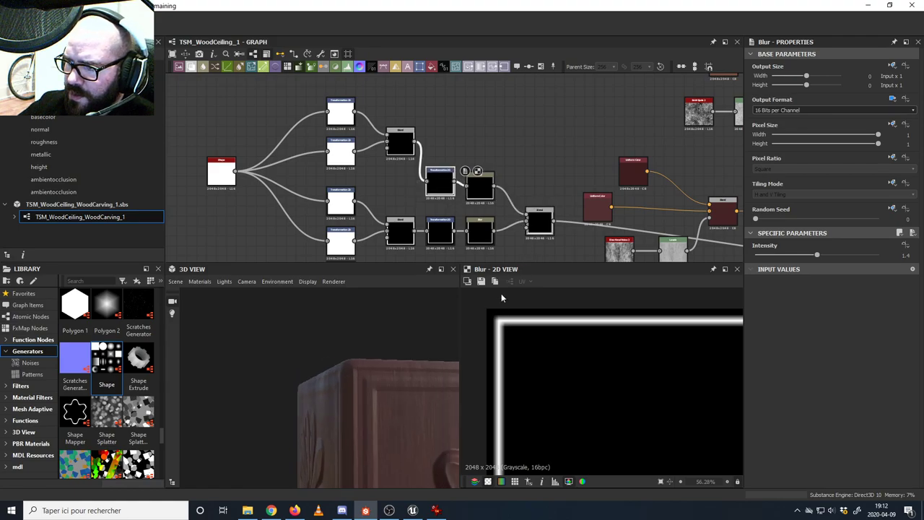
{"action": "double_click", "coordinate": [543, 224]}
{"action": "left_click", "coordinate": [440, 179]}
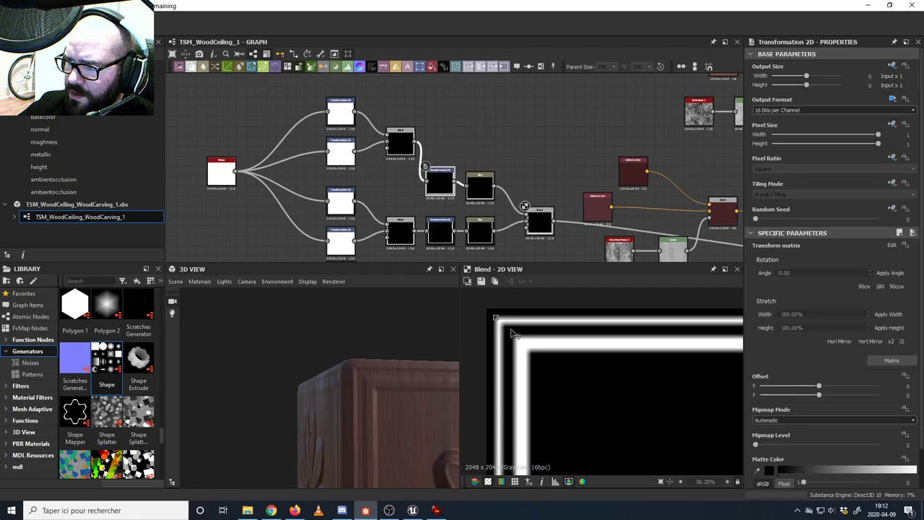
{"action": "left_click_drag", "start_coordinate": [494, 318], "coordinate": [505, 326]}
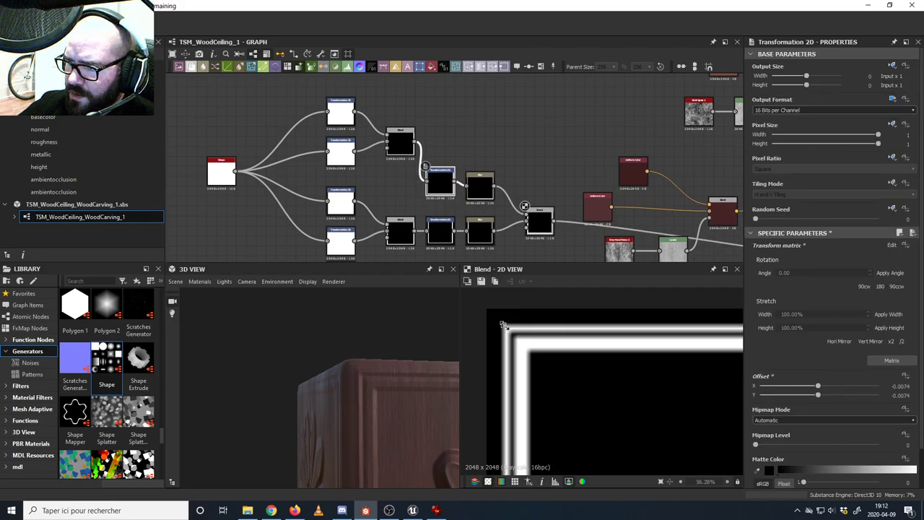
- Look at the Wood_Ceiling_1.jpg reference again and examine the double frame around the flower on the cube's corners
{"action": "left_click", "coordinate": [436, 510]}
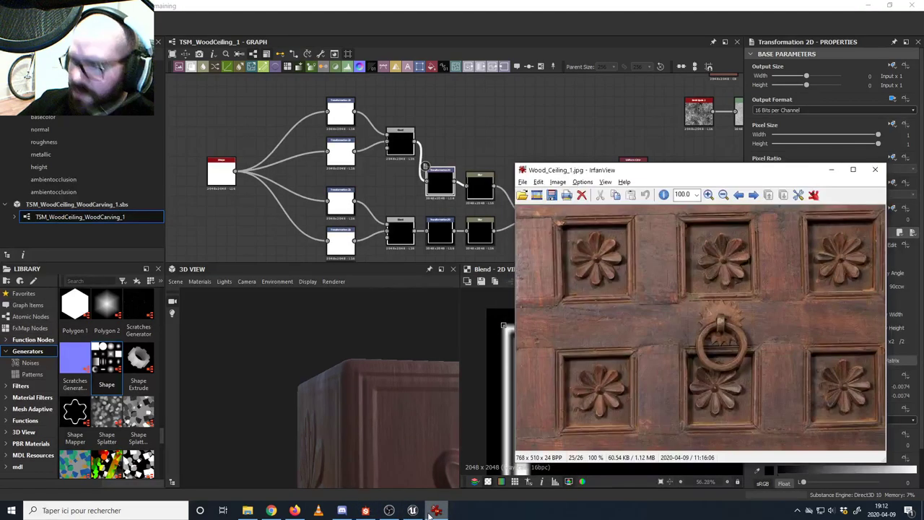
{"action": "left_click", "coordinate": [436, 510]}
{"action": "left_click_drag", "start_coordinate": [390, 394], "coordinate": [330, 378]}
{"action": "scroll", "coordinate": [304, 406], "scroll_direction": "up", "scroll_amount": 3}
{"action": "left_click_drag", "start_coordinate": [303, 406], "coordinate": [327, 408]}
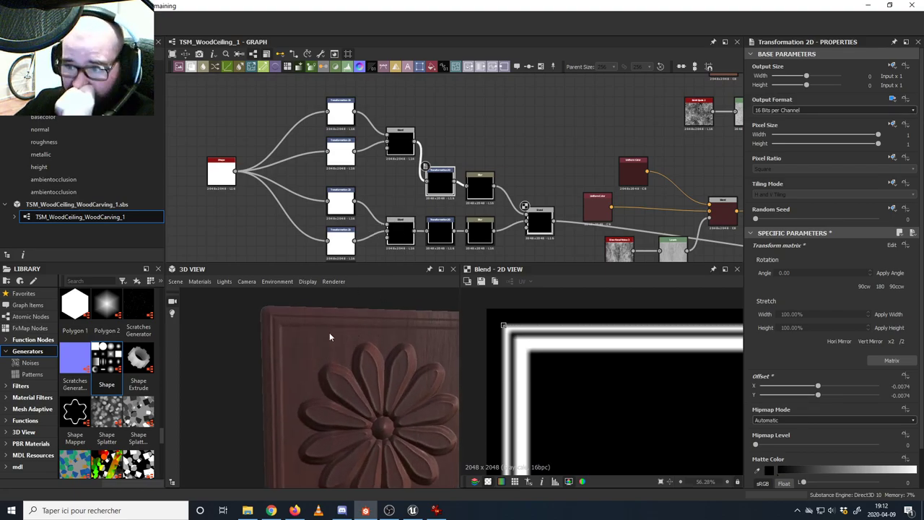
{"action": "left_click_drag", "start_coordinate": [331, 336], "coordinate": [321, 344]}
{"action": "left_click_drag", "start_coordinate": [321, 304], "coordinate": [312, 361]}
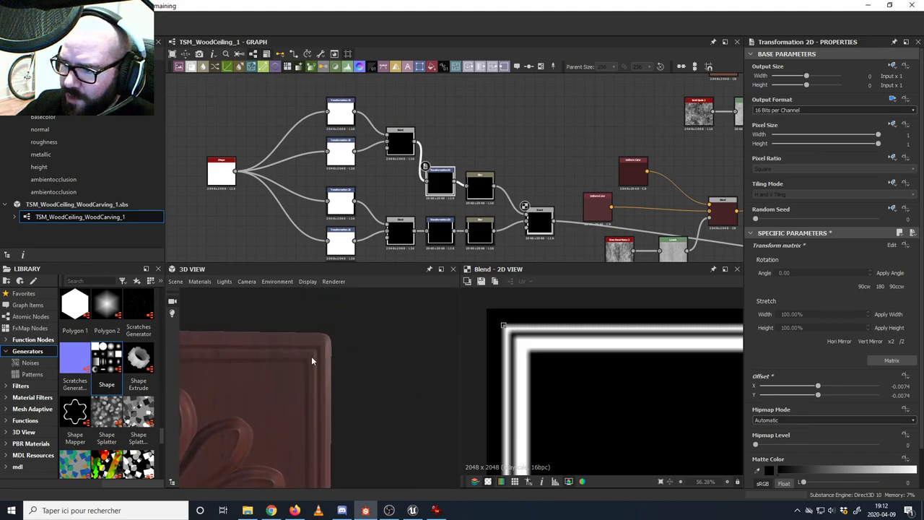
- Move the whole group of double-frame nodes to a free area of the graph, clear of the wood carving node
{"action": "middle_click_drag", "start_coordinate": [448, 204], "coordinate": [433, 186]}
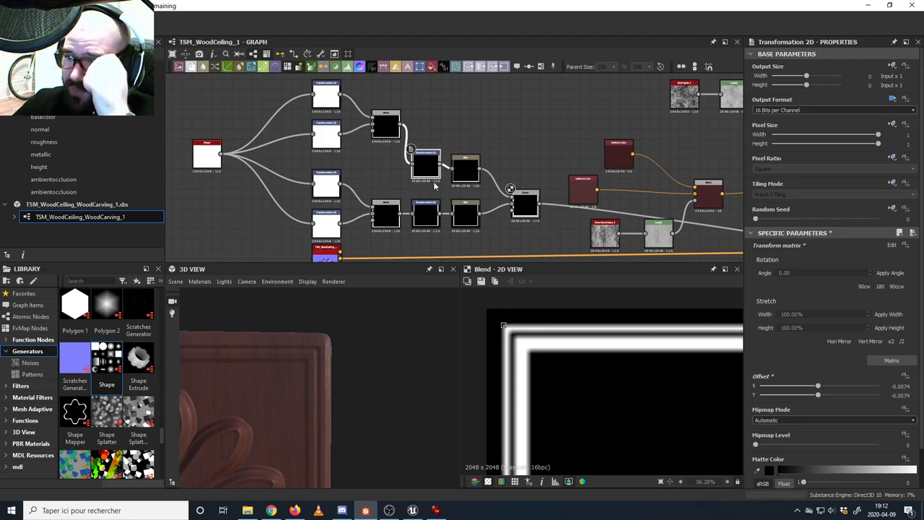
{"action": "middle_click_drag", "start_coordinate": [484, 175], "coordinate": [433, 167]}
{"action": "scroll", "coordinate": [473, 193], "scroll_direction": "down", "scroll_amount": 3}
{"action": "middle_click_drag", "start_coordinate": [367, 168], "coordinate": [396, 161]}
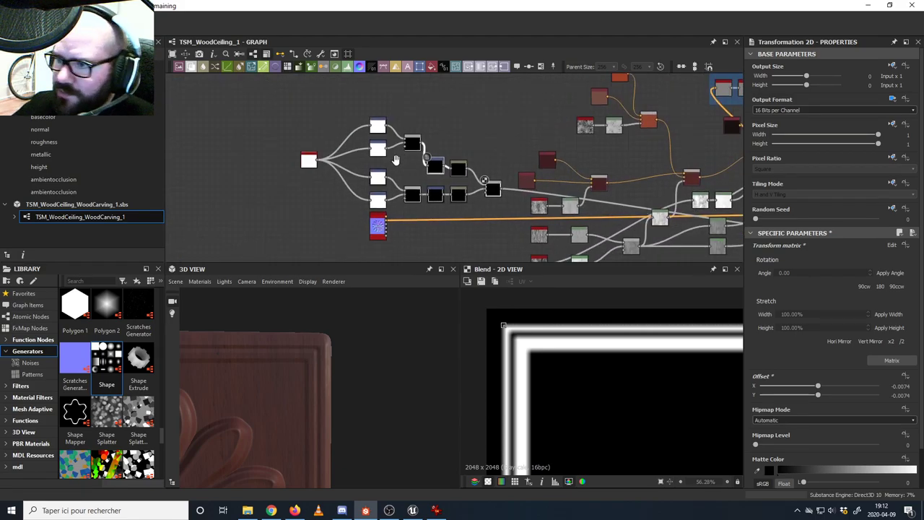
{"action": "middle_click_drag", "start_coordinate": [470, 174], "coordinate": [423, 189]}
{"action": "scroll", "coordinate": [436, 195], "scroll_direction": "up", "scroll_amount": 4}
{"action": "scroll", "coordinate": [517, 213], "scroll_direction": "down", "scroll_amount": 5}
{"action": "middle_click_drag", "start_coordinate": [539, 196], "coordinate": [404, 212]}
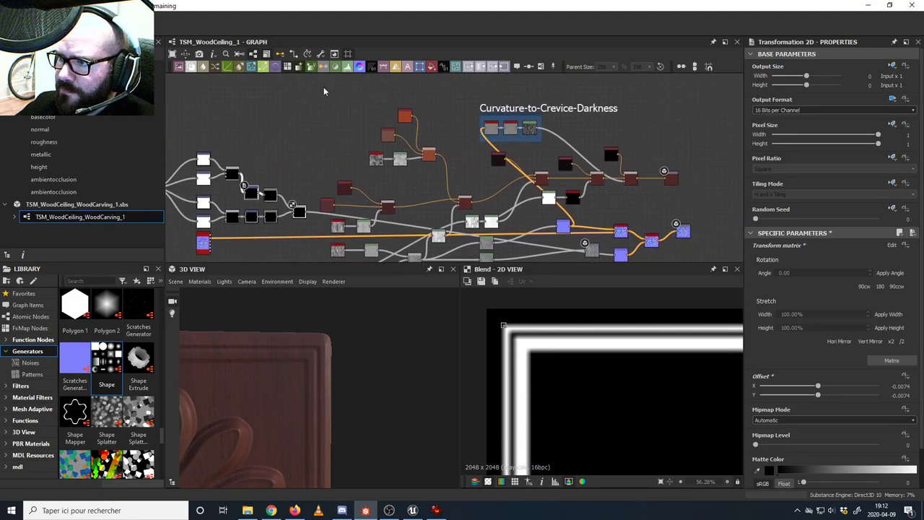
{"action": "left_click_drag", "start_coordinate": [323, 87], "coordinate": [662, 219]}
{"action": "middle_click_drag", "start_coordinate": [499, 192], "coordinate": [723, 180]}
{"action": "left_click_drag", "start_coordinate": [311, 126], "coordinate": [394, 250]}
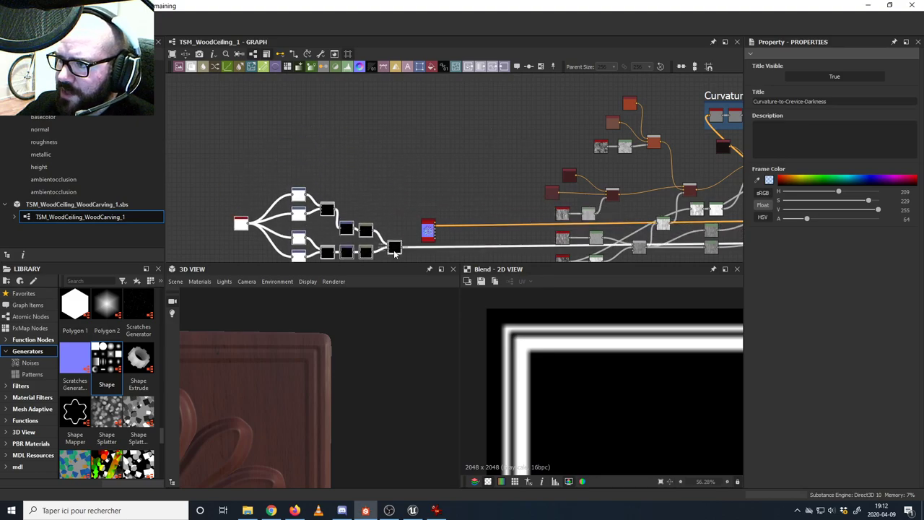
- Spread the layout by shifting the frame nodes further left and the wood carving node further right
{"action": "middle_click_drag", "start_coordinate": [450, 204], "coordinate": [475, 178]}
{"action": "scroll", "coordinate": [309, 142], "scroll_direction": "down", "scroll_amount": 2}
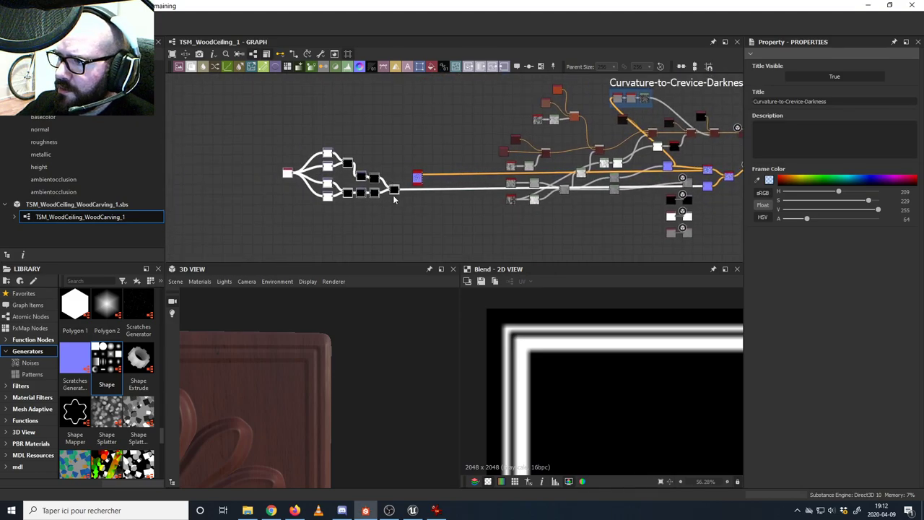
{"action": "left_click_drag", "start_coordinate": [395, 194], "coordinate": [358, 201]}
{"action": "left_click", "coordinate": [352, 156]}
{"action": "middle_click_drag", "start_coordinate": [381, 167], "coordinate": [409, 168]}
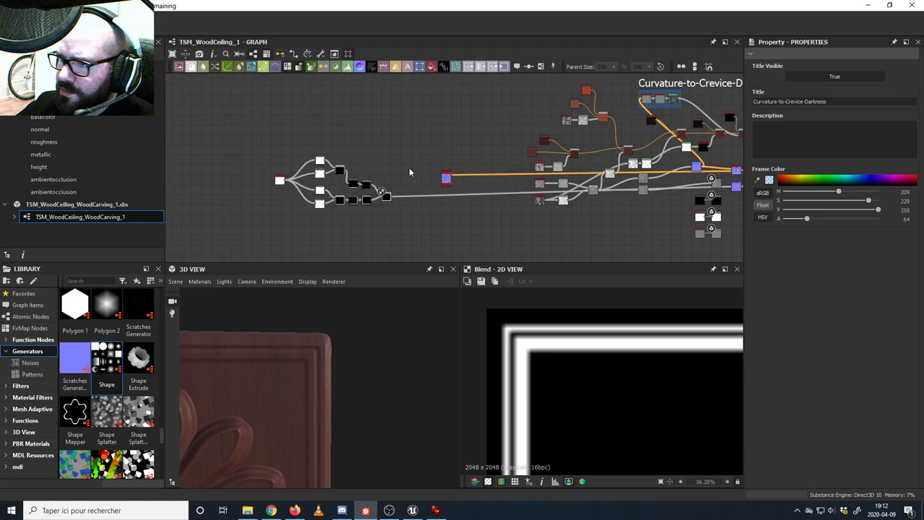
{"action": "left_click_drag", "start_coordinate": [449, 180], "coordinate": [474, 166]}
{"action": "left_click", "coordinate": [346, 143]}
- Add a new Blend node in the free space after the Blend that combines the two frames
{"action": "scroll", "coordinate": [314, 162], "scroll_direction": "up", "scroll_amount": 5}
{"action": "middle_click_drag", "start_coordinate": [314, 162], "coordinate": [407, 168]}
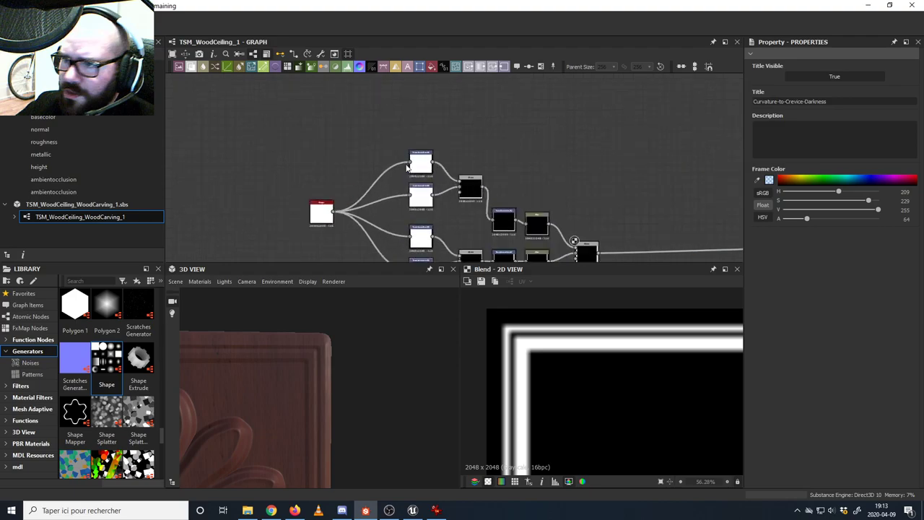
{"action": "middle_click_drag", "start_coordinate": [493, 178], "coordinate": [405, 137]}
{"action": "scroll", "coordinate": [457, 206], "scroll_direction": "up", "scroll_amount": 5}
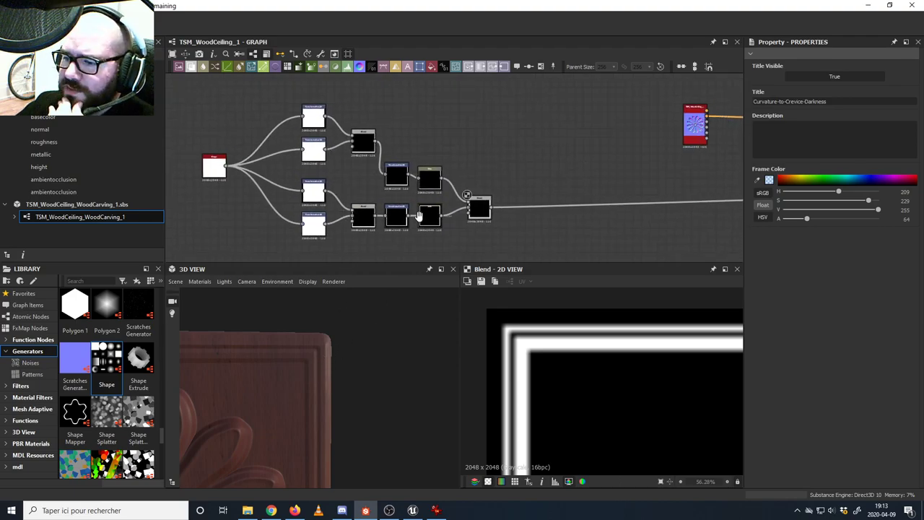
{"action": "left_click", "coordinate": [461, 205]}
{"action": "scroll", "coordinate": [460, 205], "scroll_direction": "down", "scroll_amount": 5}
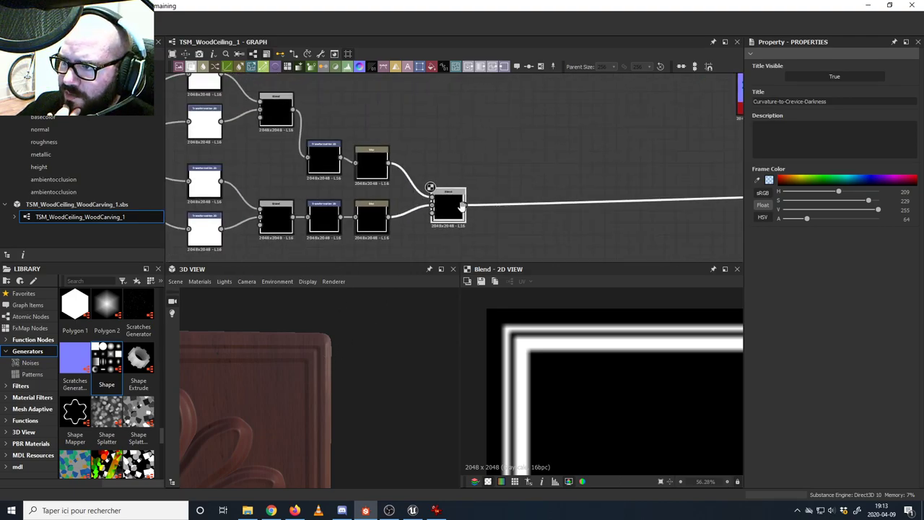
{"action": "scroll", "coordinate": [263, 120], "scroll_direction": "down", "scroll_amount": 2}
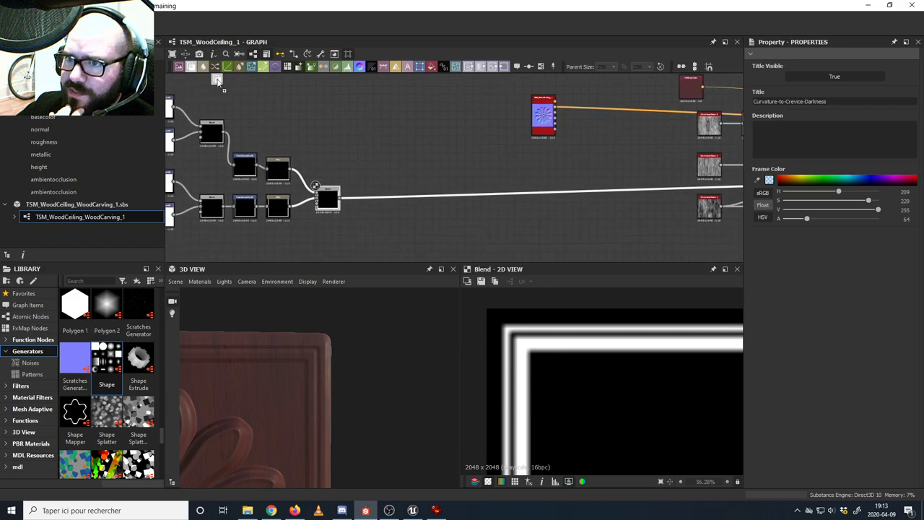
{"action": "left_click_drag", "start_coordinate": [218, 82], "coordinate": [394, 172]}
{"action": "middle_click_drag", "start_coordinate": [326, 156], "coordinate": [426, 186]}
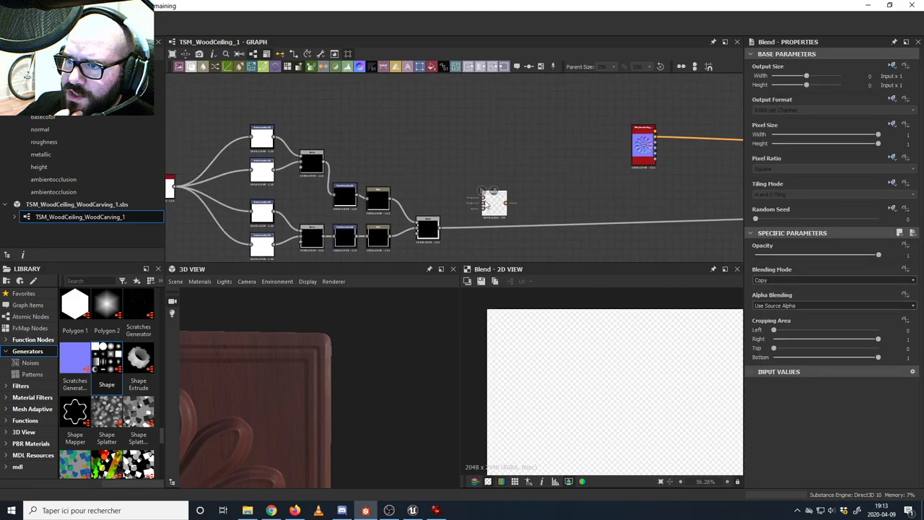
{"action": "left_click_drag", "start_coordinate": [486, 205], "coordinate": [501, 205]}
- Add a Shape node above the combined frame Blend and set its tiling mode to Absolute with No Tiling
{"action": "middle_click_drag", "start_coordinate": [325, 221], "coordinate": [349, 216]}
{"action": "scroll", "coordinate": [350, 216], "scroll_direction": "up", "scroll_amount": 8}
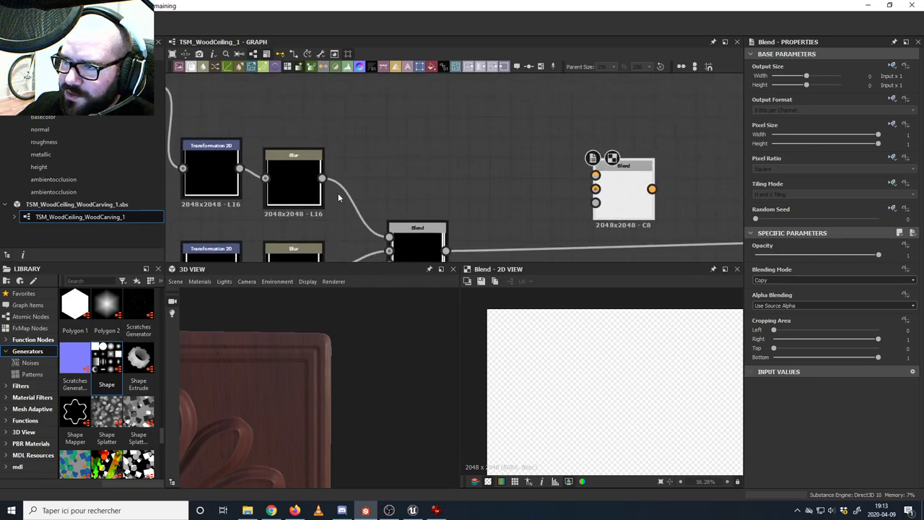
{"action": "middle_click_drag", "start_coordinate": [434, 196], "coordinate": [362, 197]}
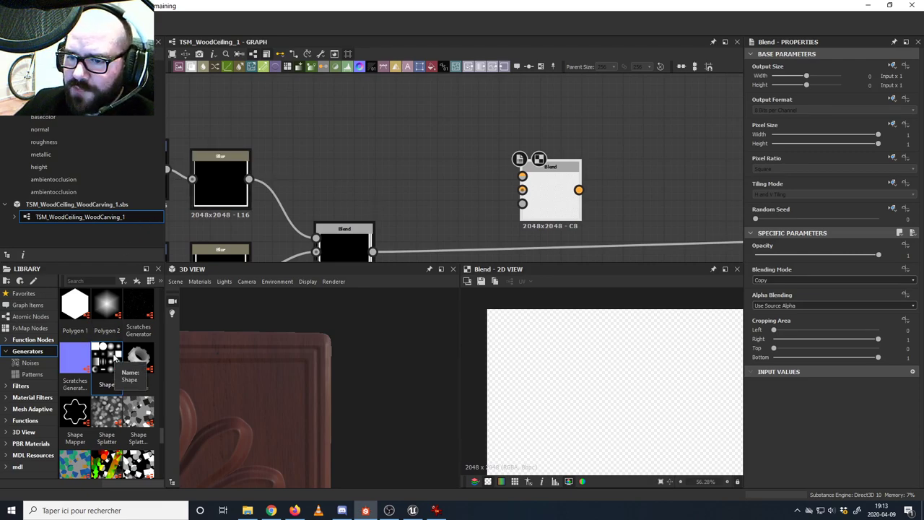
{"action": "left_click_drag", "start_coordinate": [115, 358], "coordinate": [338, 132]}
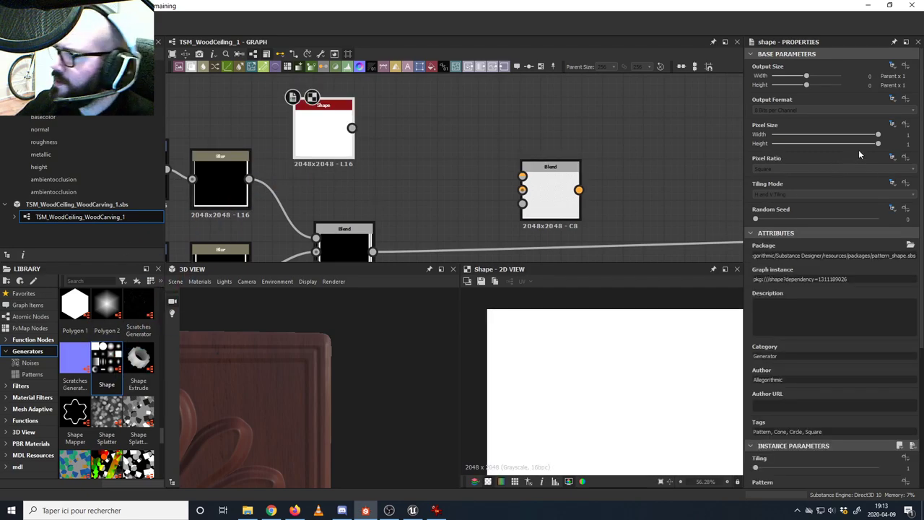
{"action": "left_click", "coordinate": [891, 186]}
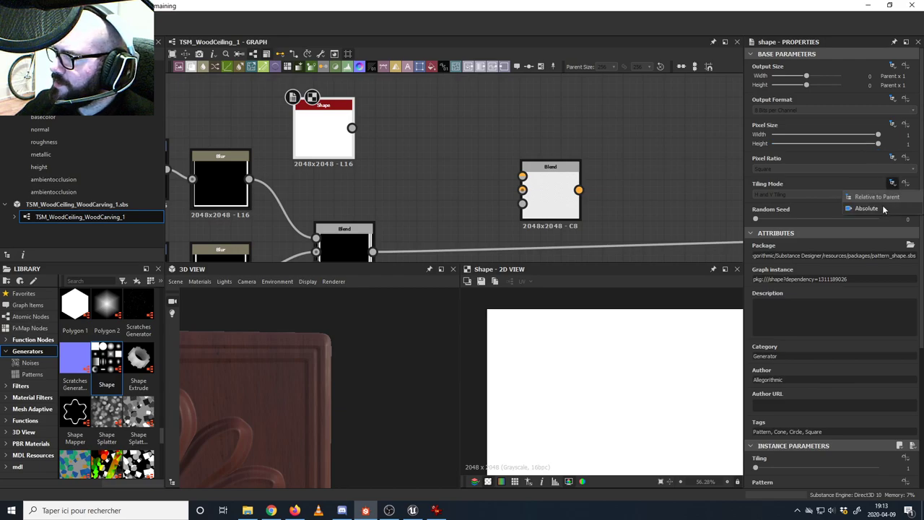
{"action": "left_click", "coordinate": [882, 208]}
{"action": "left_click", "coordinate": [806, 195]}
{"action": "left_click", "coordinate": [791, 197]}
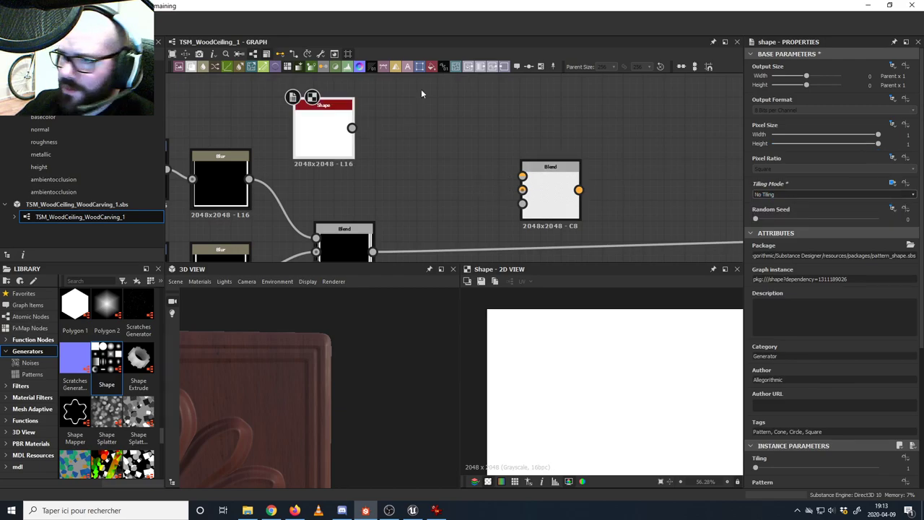
- Add a Transformation 2D after the new Shape and squeeze the square into a thin vertical line through the centre
{"action": "left_click", "coordinate": [423, 126]}
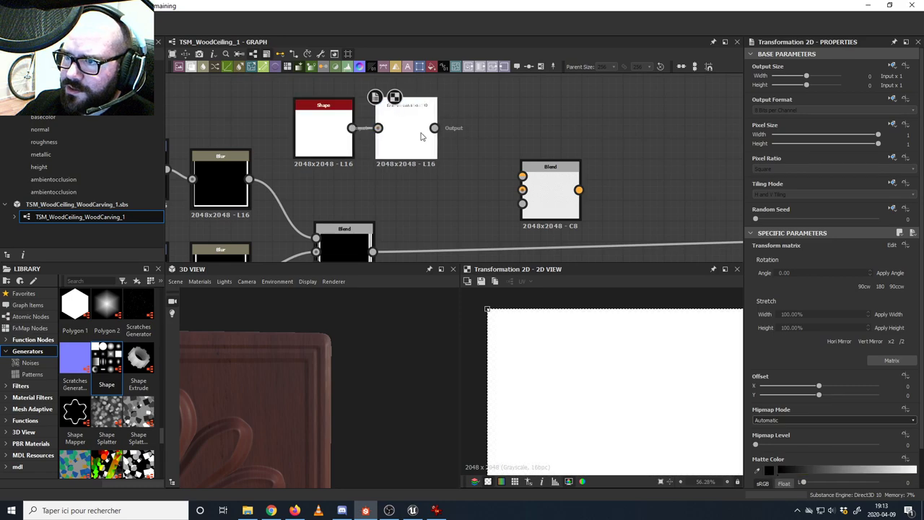
{"action": "key", "text": "f"}
{"action": "scroll", "coordinate": [657, 384], "scroll_direction": "down", "scroll_amount": 2}
{"action": "scroll", "coordinate": [662, 384], "scroll_direction": "up", "scroll_amount": 1}
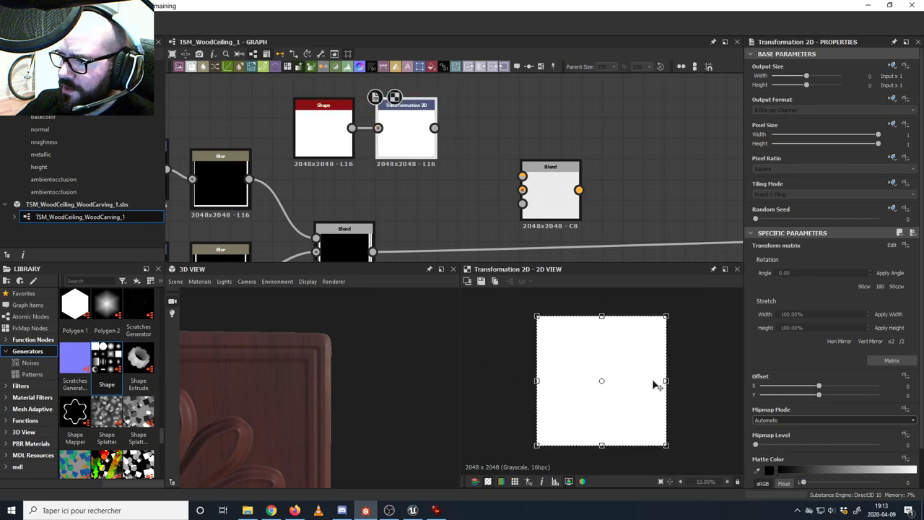
{"action": "left_click_drag", "start_coordinate": [666, 380], "coordinate": [542, 382]}
{"action": "key", "text": "ctrl+z"}
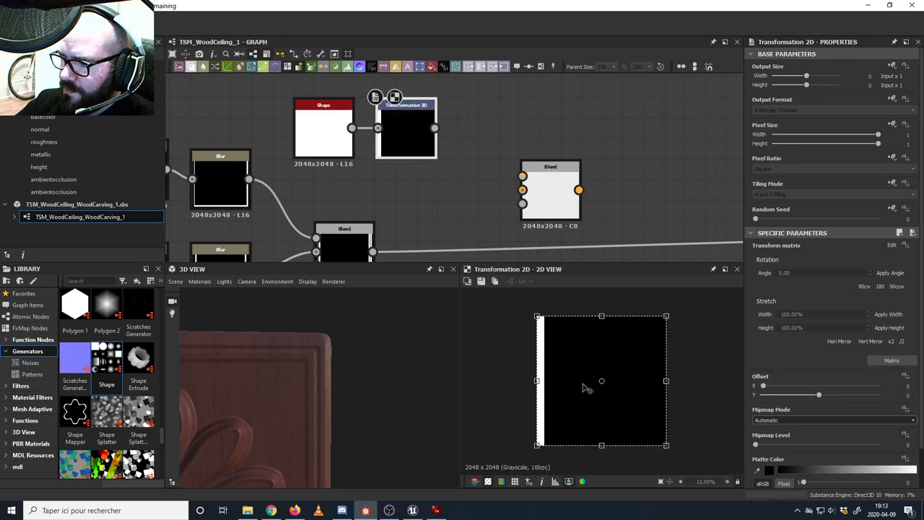
{"action": "left_click_drag", "start_coordinate": [663, 385], "coordinate": [601, 385]}
- Connect the combined frame Blend as the new Blend's background and the thin line as its foreground, and preview the Blend
{"action": "middle_click_drag", "start_coordinate": [436, 184], "coordinate": [417, 188]}
{"action": "scroll", "coordinate": [417, 180], "scroll_direction": "down", "scroll_amount": 2}
{"action": "left_click_drag", "start_coordinate": [520, 179], "coordinate": [514, 188]}
{"action": "left_click_drag", "start_coordinate": [395, 217], "coordinate": [499, 180]}
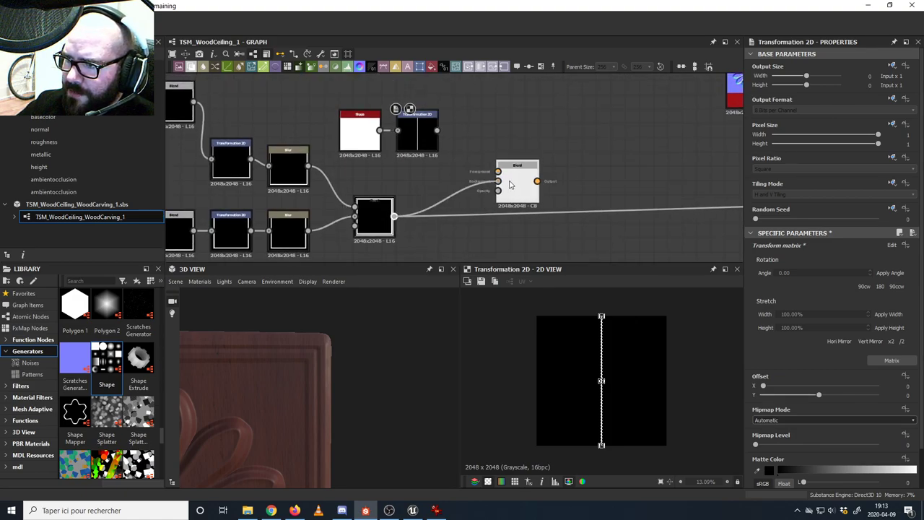
{"action": "left_click", "coordinate": [513, 186]}
{"action": "left_click_drag", "start_coordinate": [437, 130], "coordinate": [498, 171]}
{"action": "double_click", "coordinate": [515, 184]}
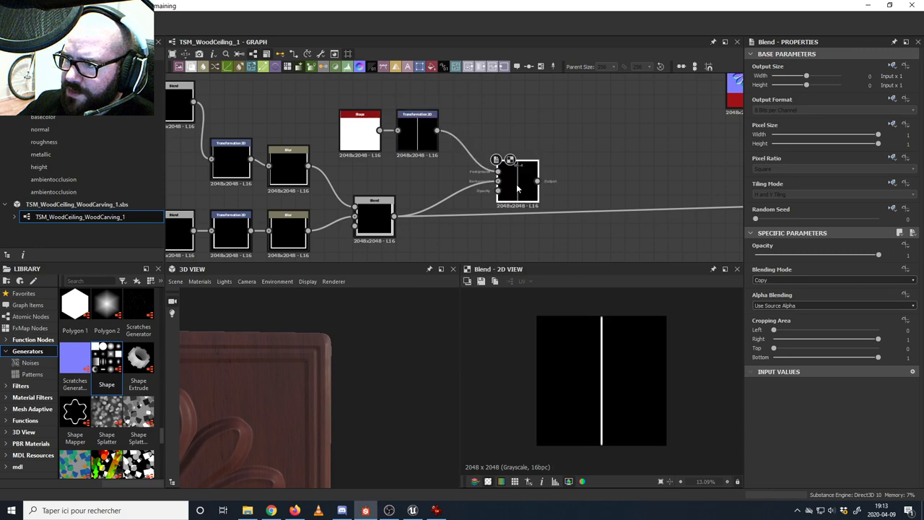
- Set the new Blend's blending mode to Subtract and shift the node slightly away from its inputs
{"action": "left_click", "coordinate": [765, 280]}
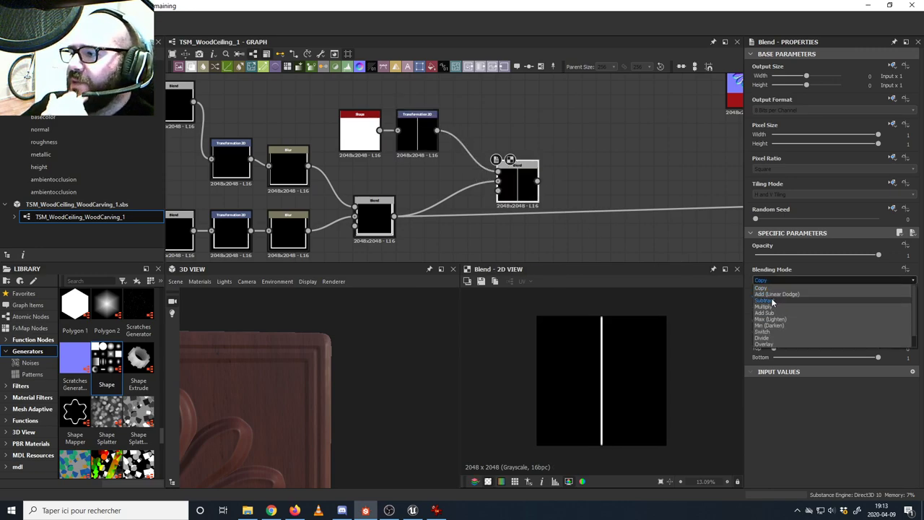
{"action": "left_click", "coordinate": [771, 301]}
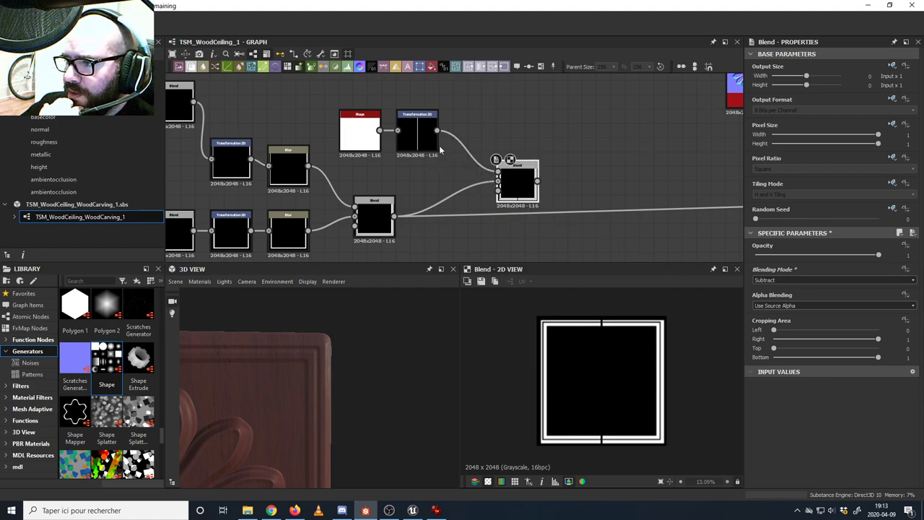
{"action": "left_click_drag", "start_coordinate": [511, 179], "coordinate": [524, 178]}
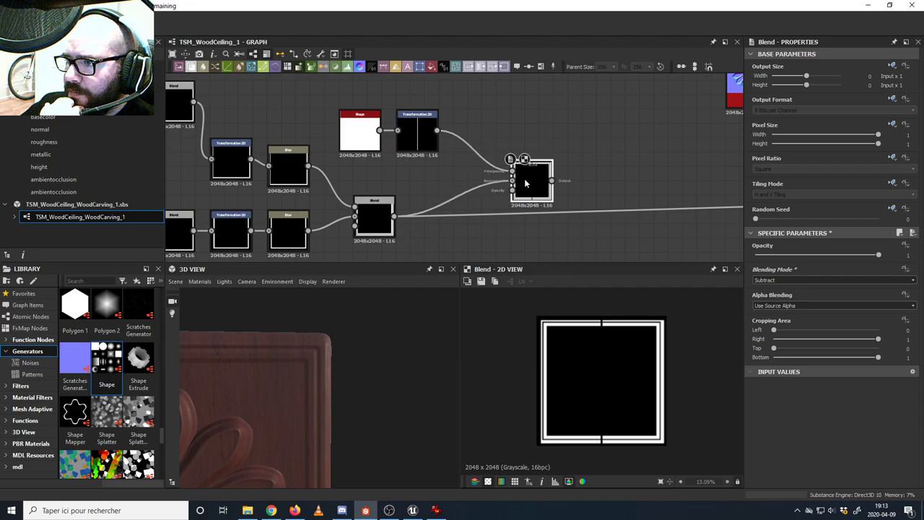
- Rotate the thin line's Transformation 2D by 45 degrees while keeping the subtracted frame in preview
{"action": "left_click", "coordinate": [419, 137]}
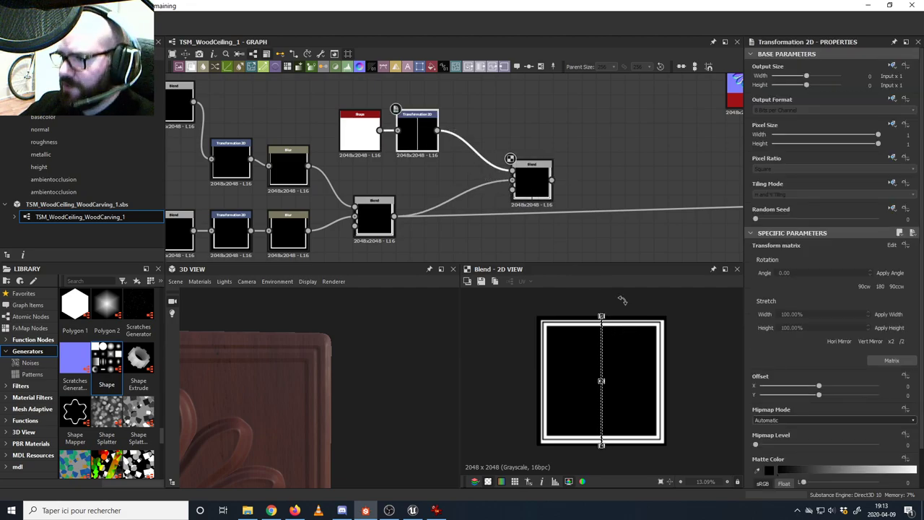
{"action": "left_click_drag", "start_coordinate": [623, 300], "coordinate": [554, 294]}
{"action": "key", "text": "ctrl+z"}
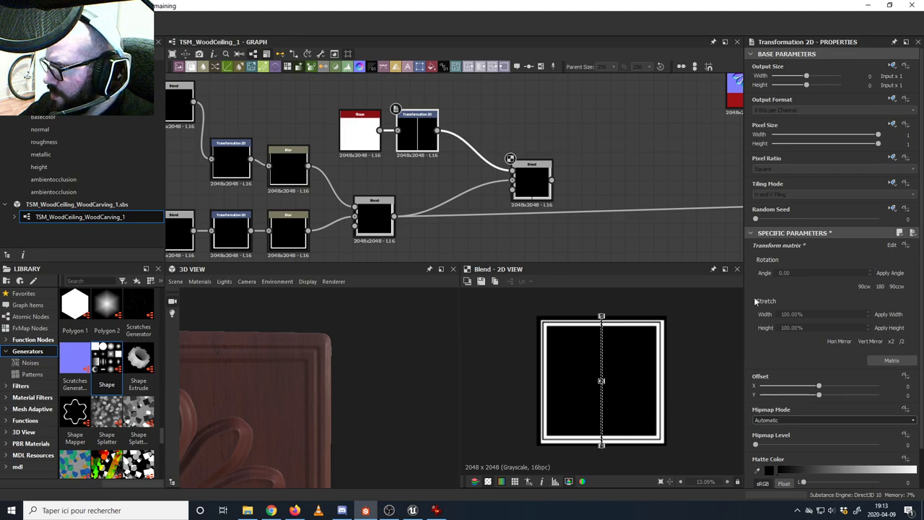
{"action": "left_click", "coordinate": [800, 272]}
{"action": "type", "text": "45"}
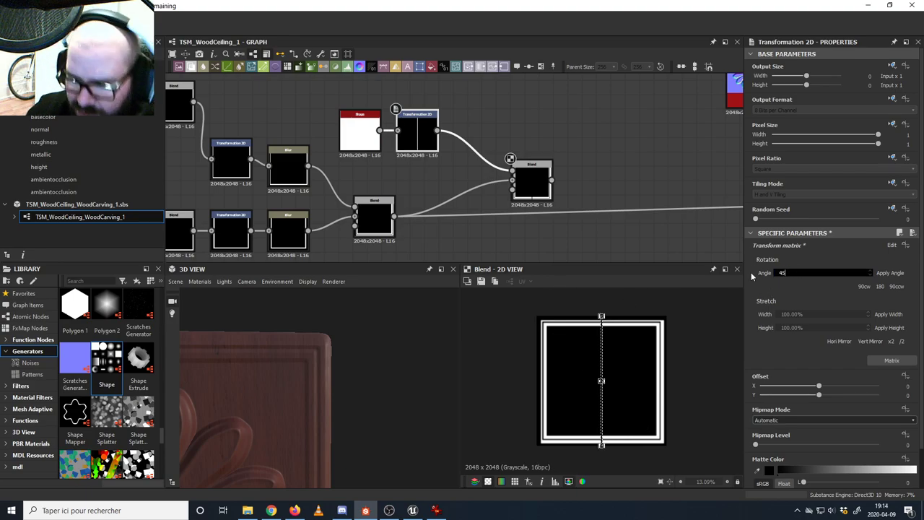
{"action": "key", "text": "Return"}
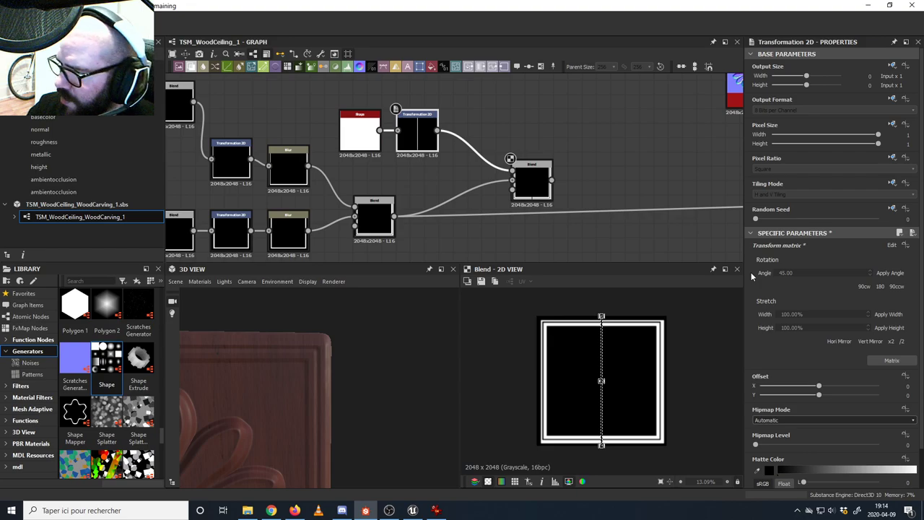
{"action": "left_click", "coordinate": [891, 272]}
{"action": "scroll", "coordinate": [646, 335], "scroll_direction": "up", "scroll_amount": 5}
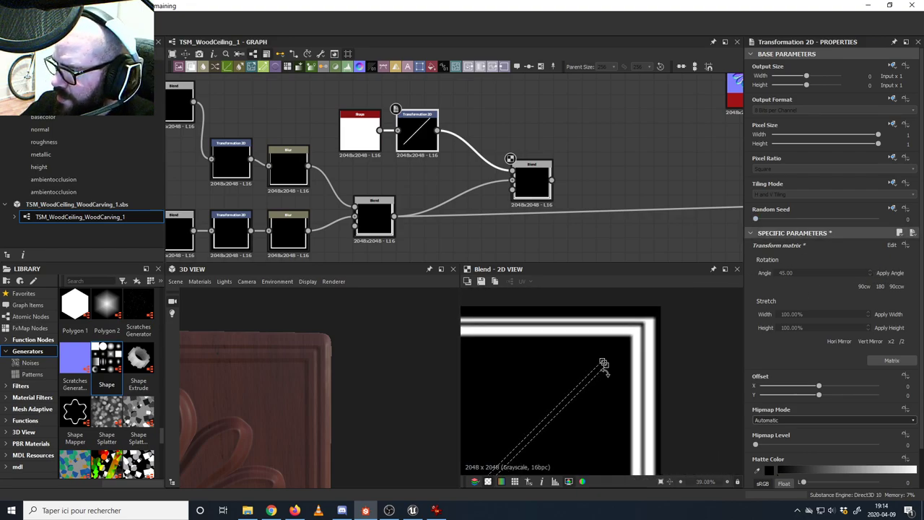
- Lengthen the diagonal line until it cuts through the frame's upper-right and lower-left corners
{"action": "left_click_drag", "start_coordinate": [583, 370], "coordinate": [666, 290]}
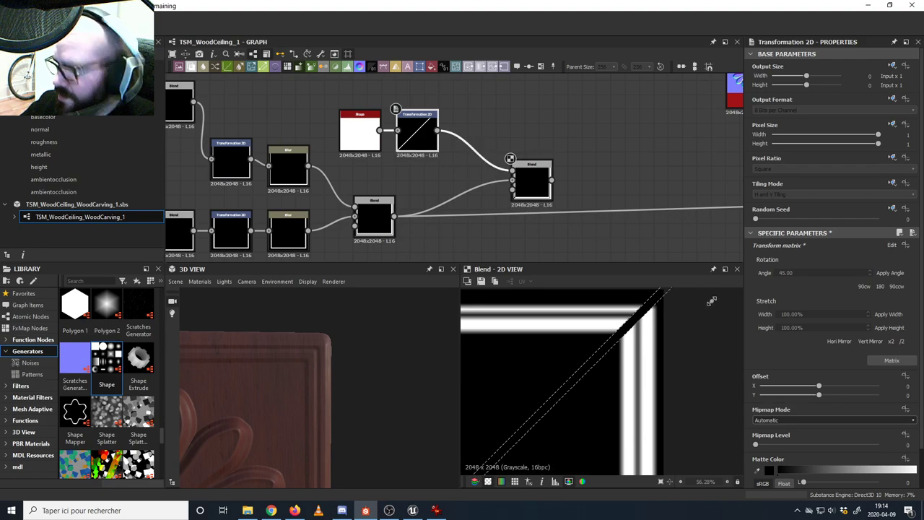
{"action": "scroll", "coordinate": [663, 348], "scroll_direction": "down", "scroll_amount": 5}
{"action": "middle_click_drag", "start_coordinate": [729, 366], "coordinate": [755, 306]}
{"action": "middle_click_drag", "start_coordinate": [552, 378], "coordinate": [597, 361]}
{"action": "scroll", "coordinate": [512, 373], "scroll_direction": "up", "scroll_amount": 4}
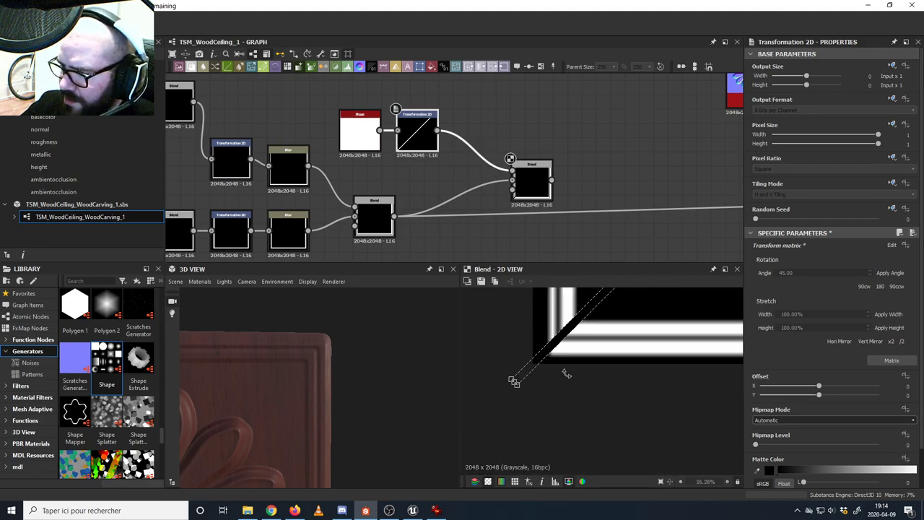
- Nudge the diagonal line in the Transformation 2D node to line it up with the corners of the frame
{"action": "scroll", "coordinate": [514, 415], "scroll_direction": "down", "scroll_amount": 7}
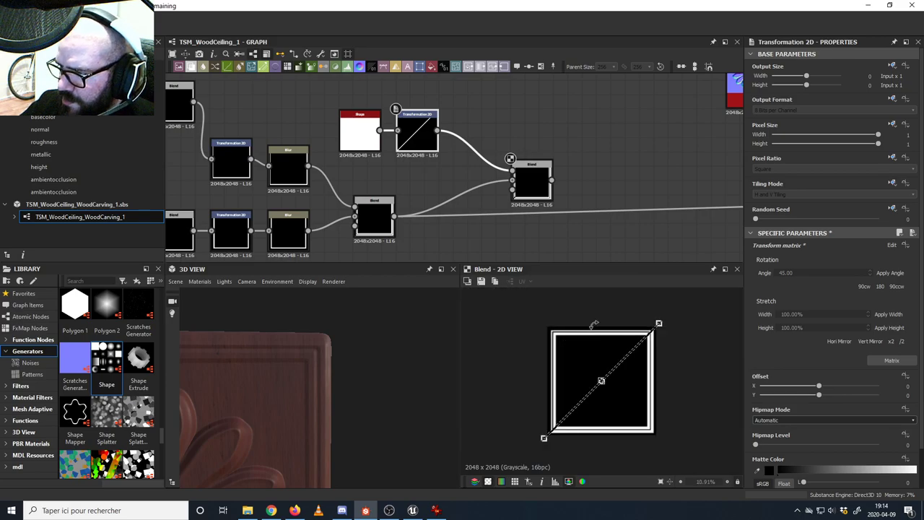
{"action": "scroll", "coordinate": [642, 351], "scroll_direction": "up", "scroll_amount": 5}
{"action": "middle_click_drag", "start_coordinate": [658, 344], "coordinate": [574, 397]}
{"action": "scroll", "coordinate": [640, 314], "scroll_direction": "up", "scroll_amount": 4}
{"action": "scroll", "coordinate": [621, 327], "scroll_direction": "up", "scroll_amount": 3}
{"action": "left_click_drag", "start_coordinate": [616, 329], "coordinate": [622, 334]}
{"action": "middle_click_drag", "start_coordinate": [601, 369], "coordinate": [543, 426]}
{"action": "key", "text": "f"}
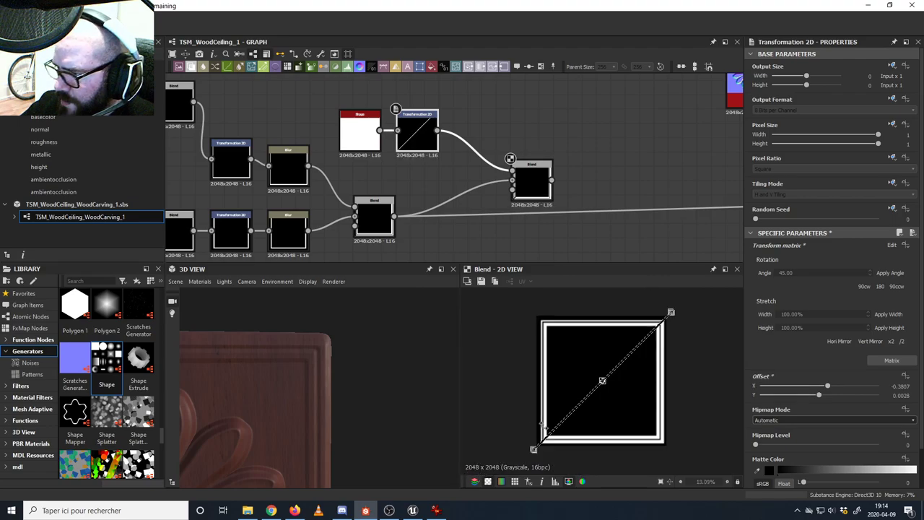
{"action": "scroll", "coordinate": [561, 440], "scroll_direction": "up", "scroll_amount": 6}
{"action": "middle_click_drag", "start_coordinate": [519, 461], "coordinate": [581, 352]}
{"action": "scroll", "coordinate": [583, 354], "scroll_direction": "up", "scroll_amount": 6}
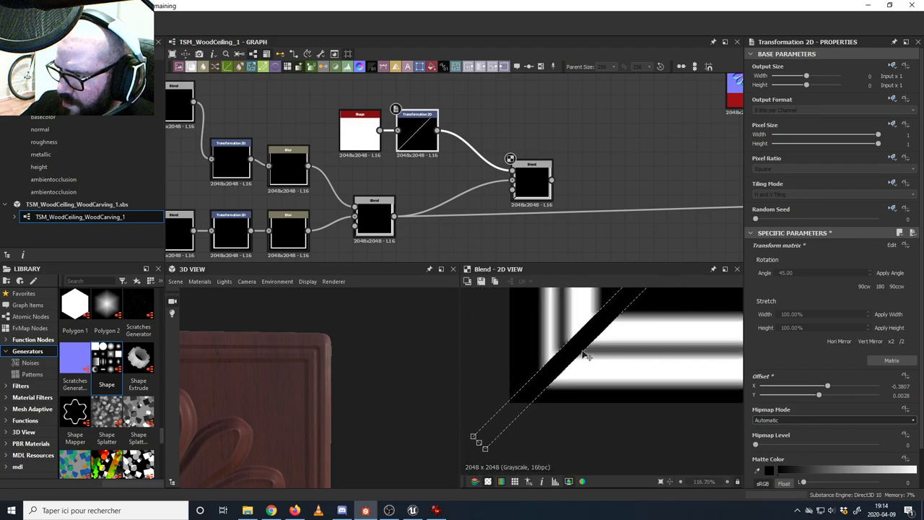
{"action": "scroll", "coordinate": [583, 353], "scroll_direction": "down", "scroll_amount": 6}
{"action": "key", "text": "f"}
- Select the Blend node that subtracts the diagonal line, vary its opacity and return it to 1
{"action": "scroll", "coordinate": [534, 182], "scroll_direction": "up", "scroll_amount": 4}
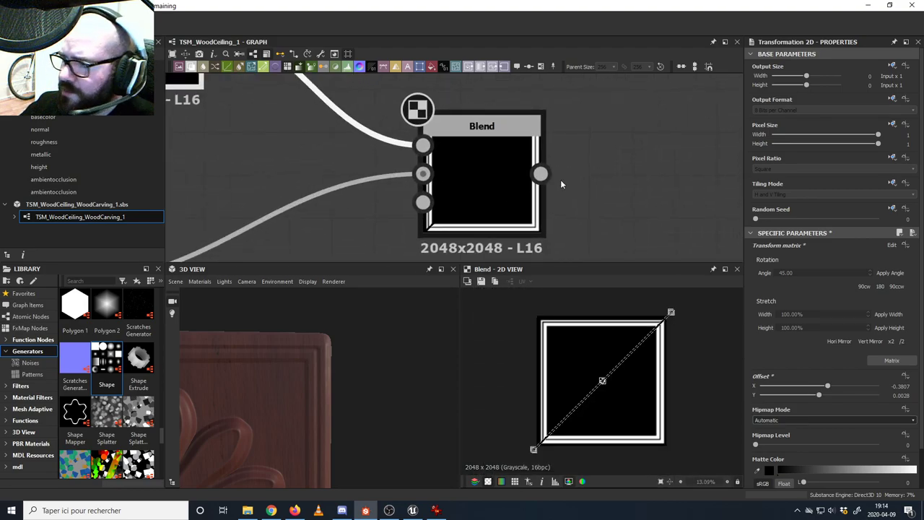
{"action": "left_click", "coordinate": [502, 177]}
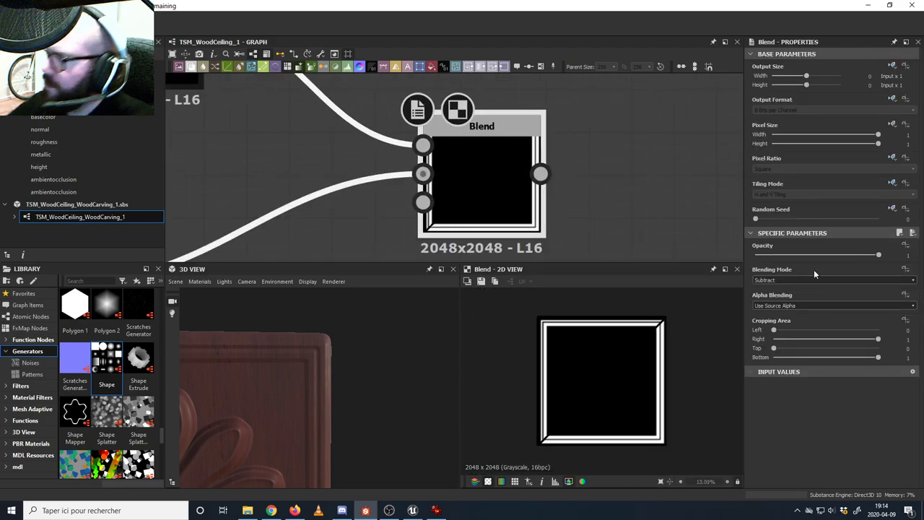
{"action": "scroll", "coordinate": [534, 122], "scroll_direction": "up", "scroll_amount": 2}
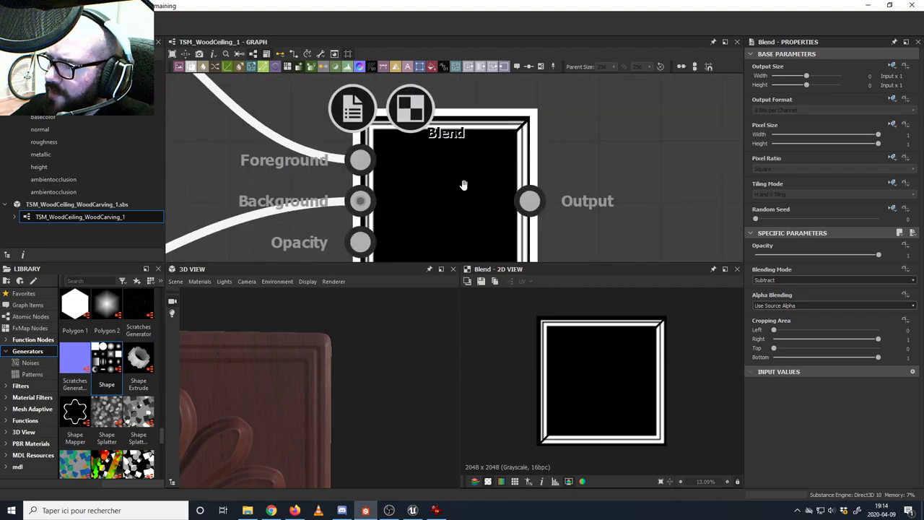
{"action": "middle_click_drag", "start_coordinate": [463, 185], "coordinate": [542, 110]}
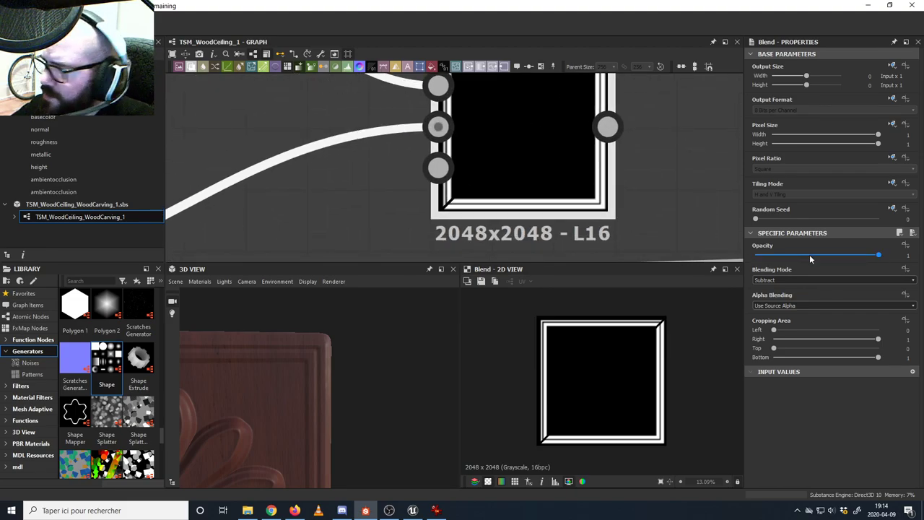
{"action": "scroll", "coordinate": [637, 331], "scroll_direction": "up", "scroll_amount": 5}
{"action": "left_click_drag", "start_coordinate": [838, 257], "coordinate": [919, 262]}
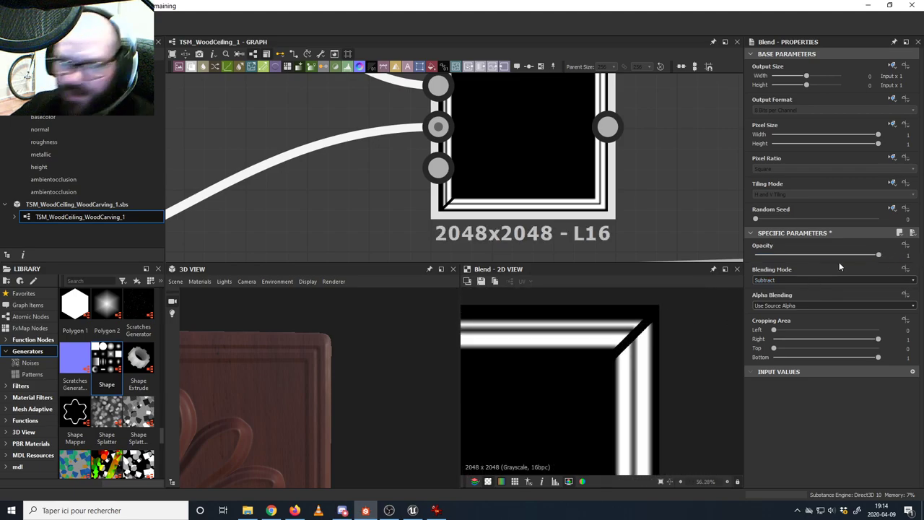
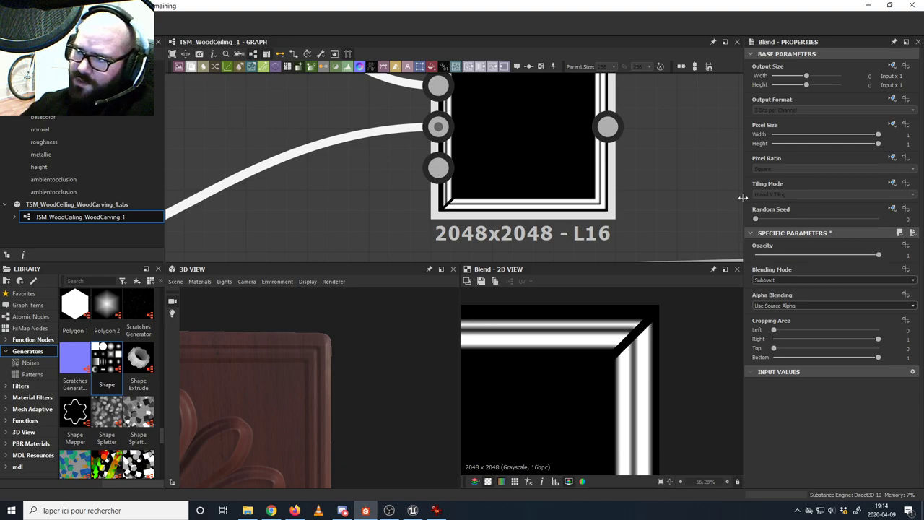
- Add a Dot node beside the Subtract blend and connect the blend's output to it
{"action": "scroll", "coordinate": [646, 136], "scroll_direction": "down", "scroll_amount": 4}
{"action": "scroll", "coordinate": [646, 140], "scroll_direction": "down", "scroll_amount": 1}
{"action": "middle_click_drag", "start_coordinate": [618, 144], "coordinate": [463, 206]}
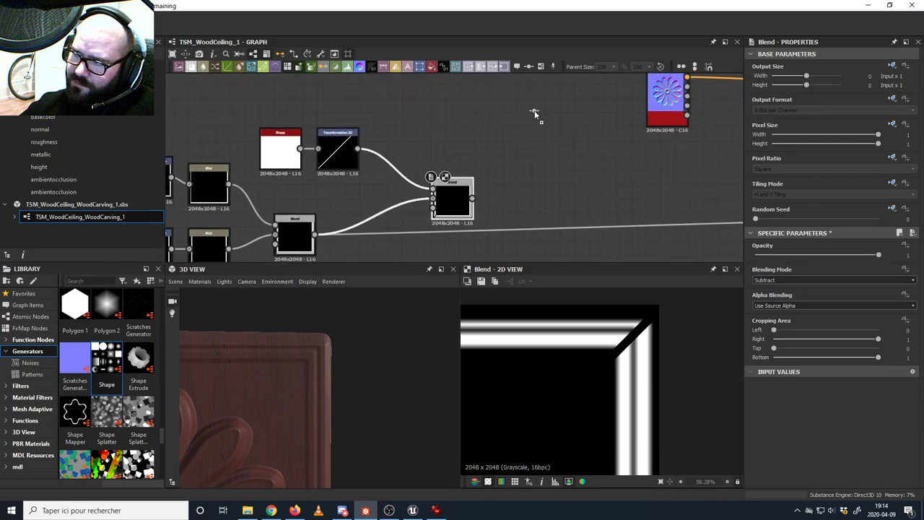
{"action": "left_click", "coordinate": [543, 134]}
{"action": "left_click_drag", "start_coordinate": [543, 141], "coordinate": [553, 177]}
{"action": "left_click_drag", "start_coordinate": [473, 198], "coordinate": [559, 180]}
{"action": "left_click_drag", "start_coordinate": [480, 200], "coordinate": [555, 178]}
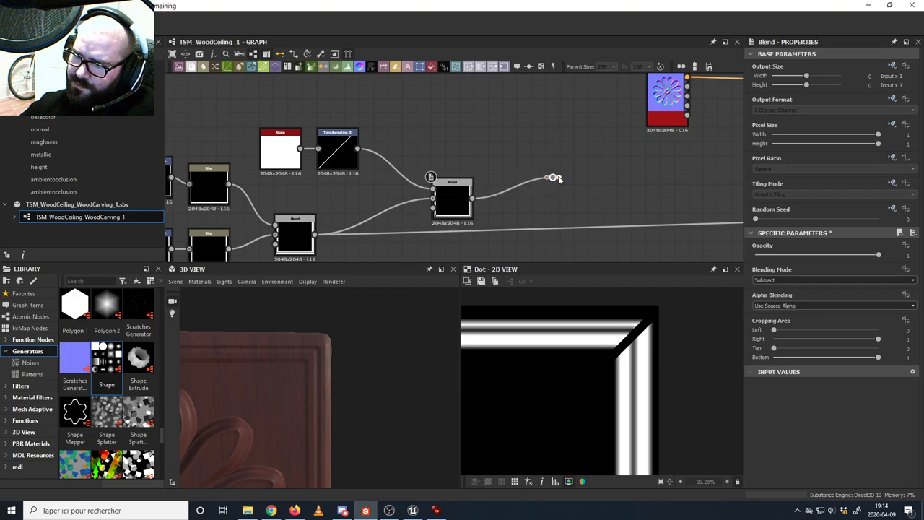
- Add a Blend node below the flower carving node and connect the Dot node to its Opacity input
{"action": "left_click_drag", "start_coordinate": [623, 123], "coordinate": [702, 233]}
{"action": "middle_click_drag", "start_coordinate": [675, 172], "coordinate": [617, 176]}
{"action": "left_click", "coordinate": [617, 175]}
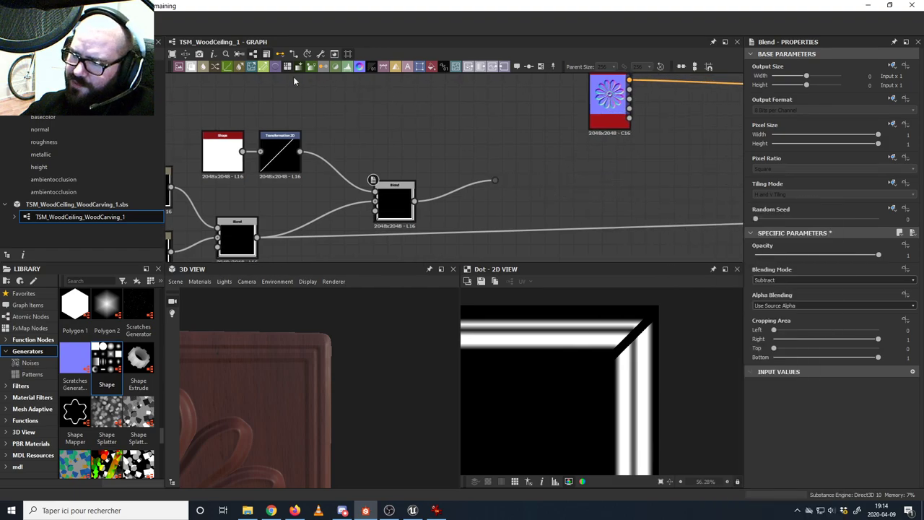
{"action": "left_click_drag", "start_coordinate": [194, 67], "coordinate": [609, 210]}
{"action": "left_click_drag", "start_coordinate": [495, 181], "coordinate": [594, 214]}
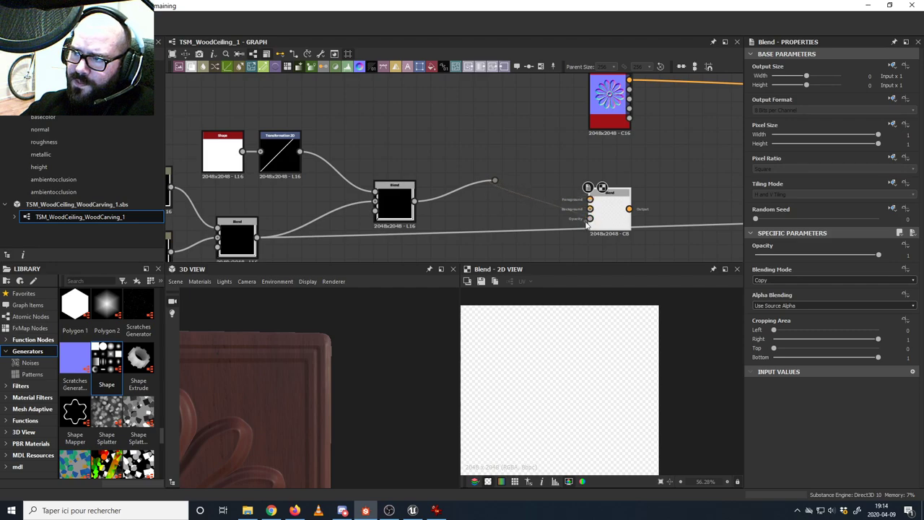
{"action": "left_click_drag", "start_coordinate": [485, 182], "coordinate": [525, 190]}
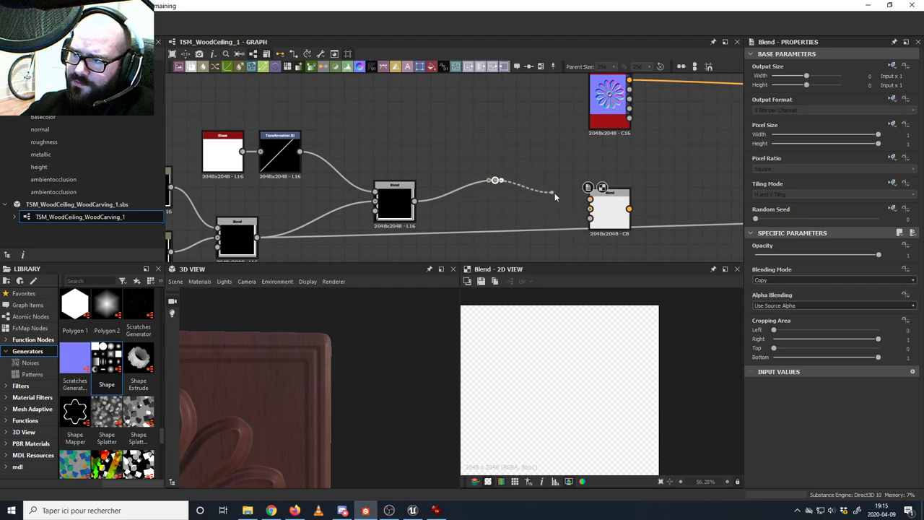
{"action": "left_click_drag", "start_coordinate": [592, 221], "coordinate": [590, 217]}
- Reposition the Dot node to reroute the wire between the two Blend nodes
{"action": "left_click_drag", "start_coordinate": [497, 179], "coordinate": [500, 124]}
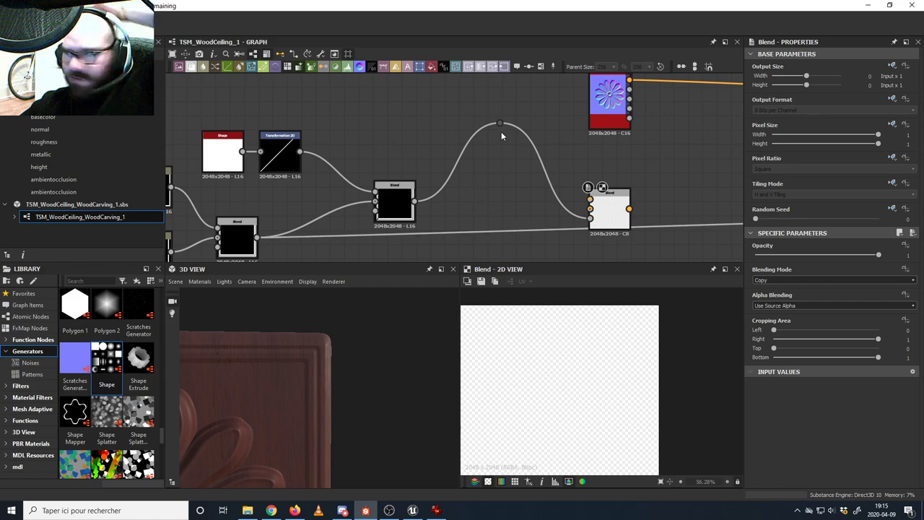
{"action": "left_click_drag", "start_coordinate": [500, 124], "coordinate": [490, 104]}
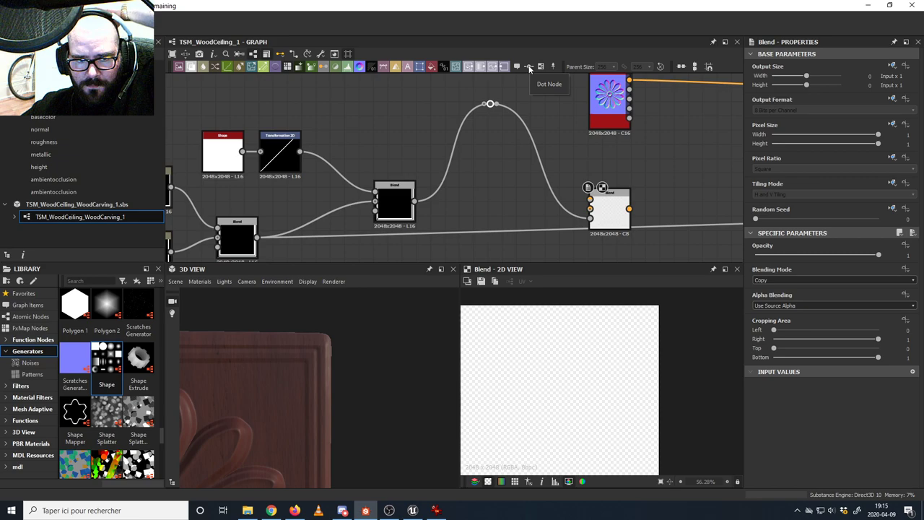
{"action": "left_click_drag", "start_coordinate": [491, 104], "coordinate": [510, 189]}
- Add a Dot node below the directional noise nodes and reroute the flower carving node's normal connection through it
{"action": "scroll", "coordinate": [520, 180], "scroll_direction": "down", "scroll_amount": 5}
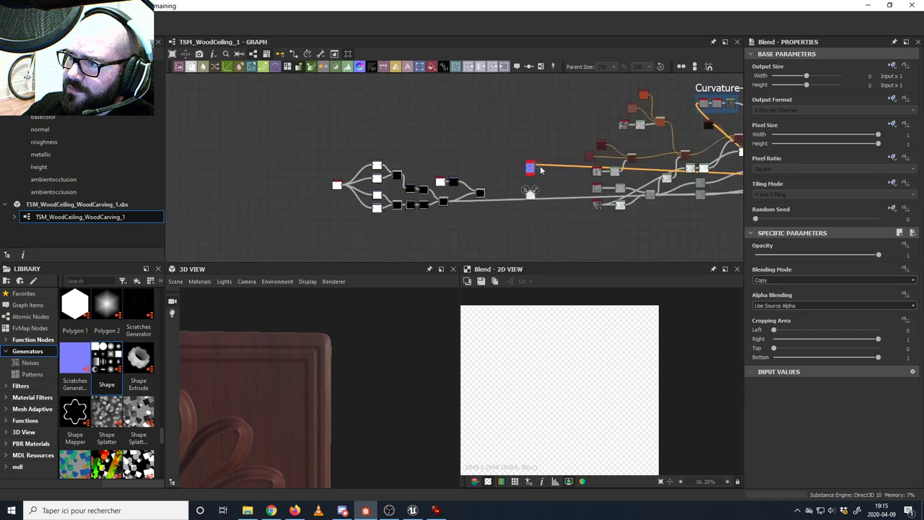
{"action": "middle_click_drag", "start_coordinate": [541, 171], "coordinate": [315, 165]}
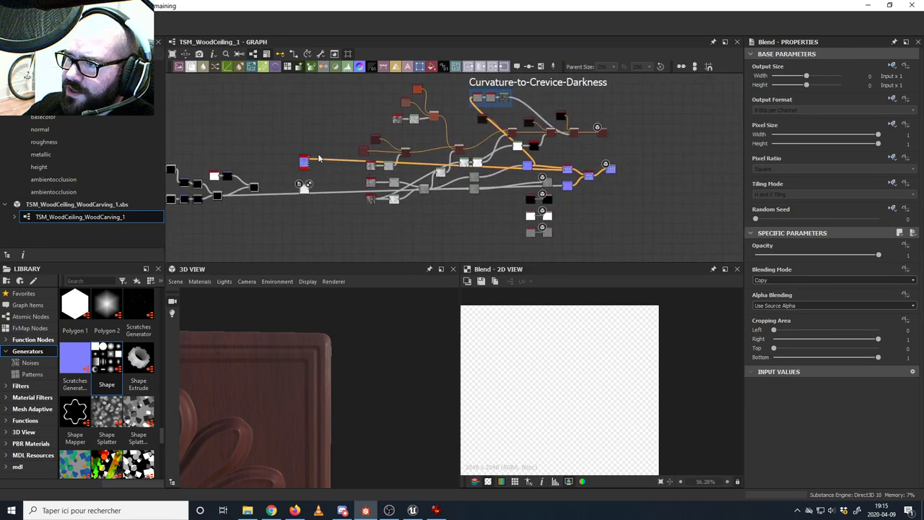
{"action": "scroll", "coordinate": [318, 157], "scroll_direction": "up", "scroll_amount": 3}
{"action": "scroll", "coordinate": [319, 157], "scroll_direction": "down", "scroll_amount": 1}
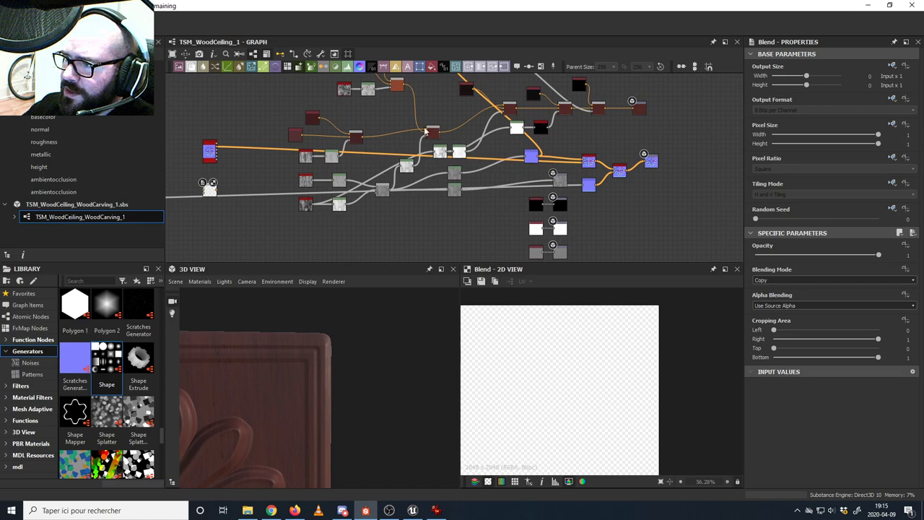
{"action": "left_click_drag", "start_coordinate": [528, 68], "coordinate": [379, 227]}
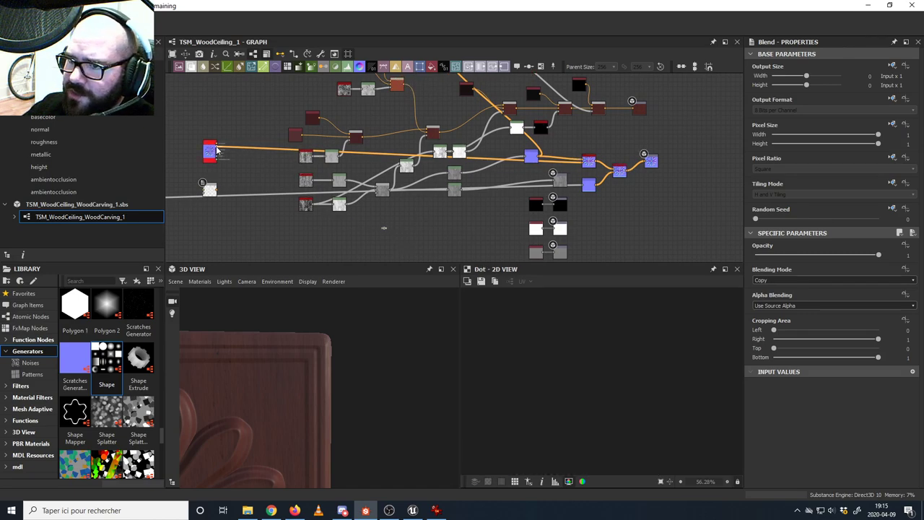
{"action": "left_click_drag", "start_coordinate": [217, 148], "coordinate": [583, 163]}
{"action": "middle_click_drag", "start_coordinate": [278, 209], "coordinate": [350, 207]}
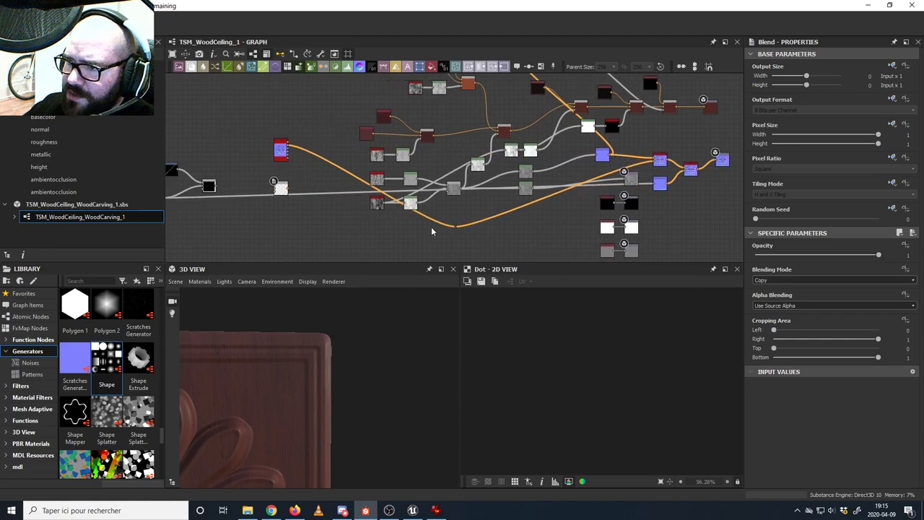
{"action": "left_click_drag", "start_coordinate": [456, 227], "coordinate": [382, 247]}
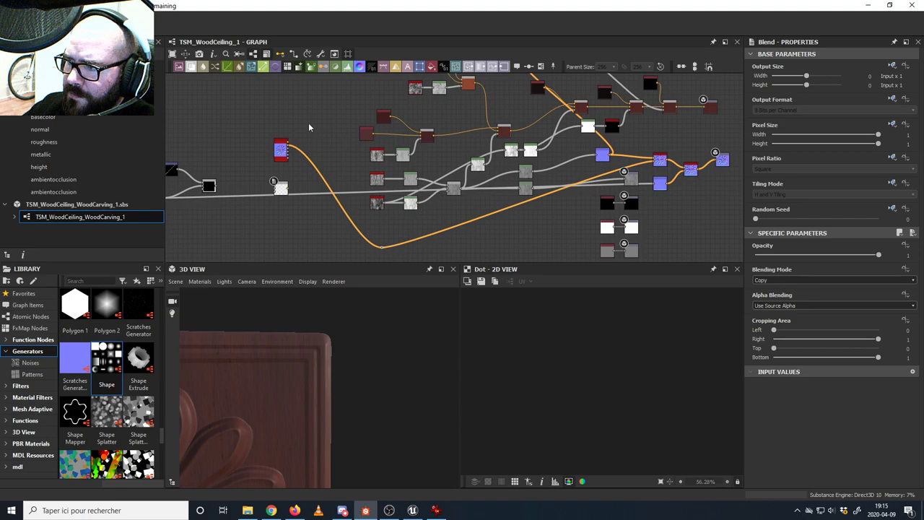
{"action": "middle_click_drag", "start_coordinate": [226, 148], "coordinate": [306, 152]}
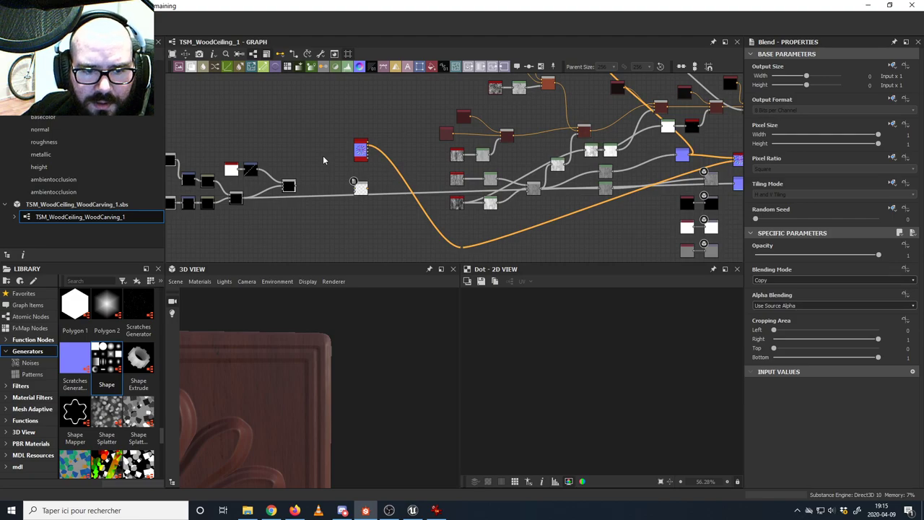
- Select the diagonal line's Blend node and try the Multiply and Max (Lighten) blending modes
{"action": "scroll", "coordinate": [369, 186], "scroll_direction": "up", "scroll_amount": 3}
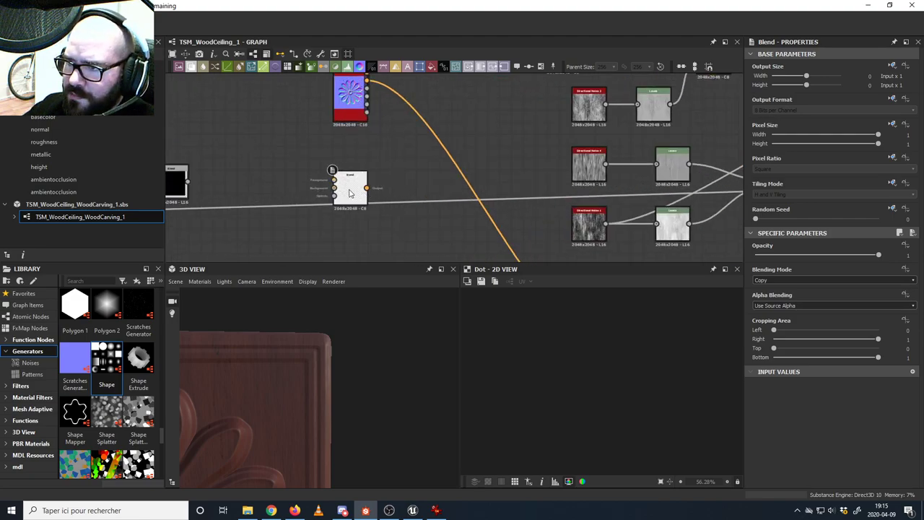
{"action": "scroll", "coordinate": [354, 191], "scroll_direction": "down", "scroll_amount": 6}
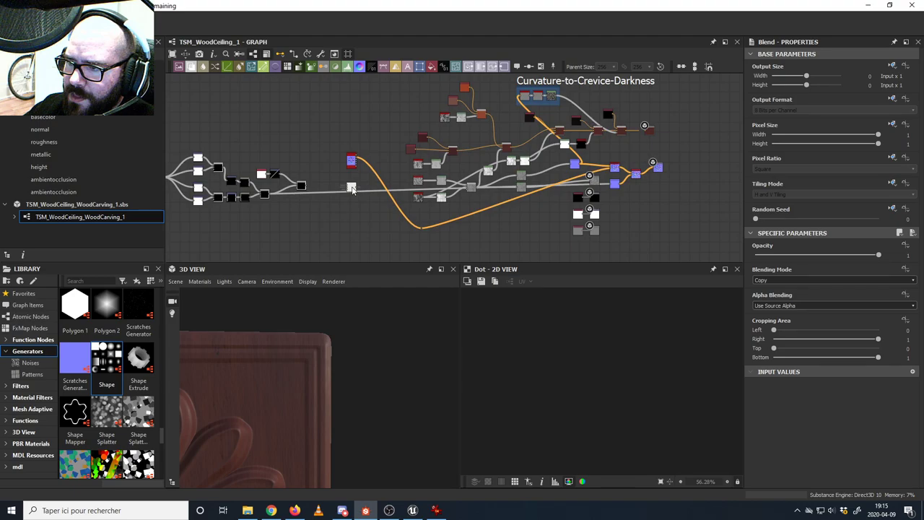
{"action": "scroll", "coordinate": [353, 191], "scroll_direction": "up", "scroll_amount": 3}
{"action": "scroll", "coordinate": [374, 186], "scroll_direction": "up", "scroll_amount": 5}
{"action": "middle_click_drag", "start_coordinate": [266, 165], "coordinate": [401, 171]}
{"action": "double_click", "coordinate": [353, 188]}
{"action": "scroll", "coordinate": [368, 187], "scroll_direction": "up", "scroll_amount": 4}
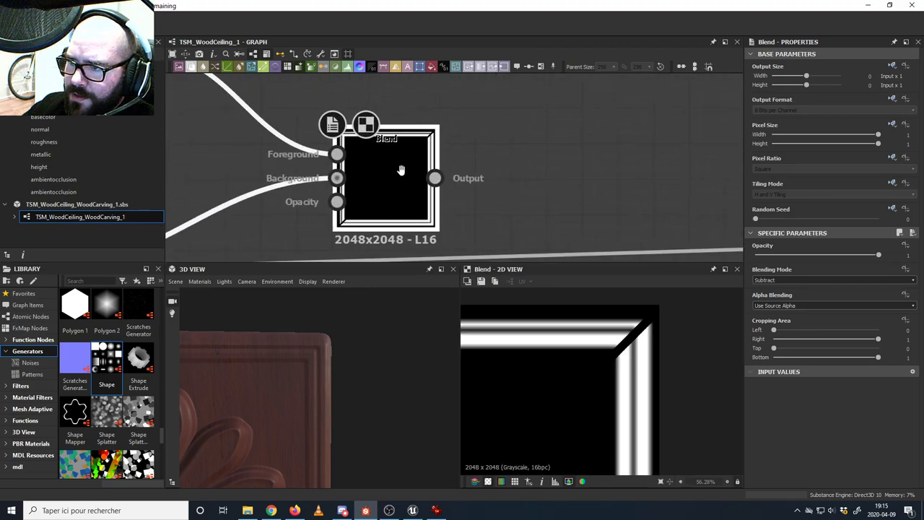
{"action": "left_click", "coordinate": [769, 280]}
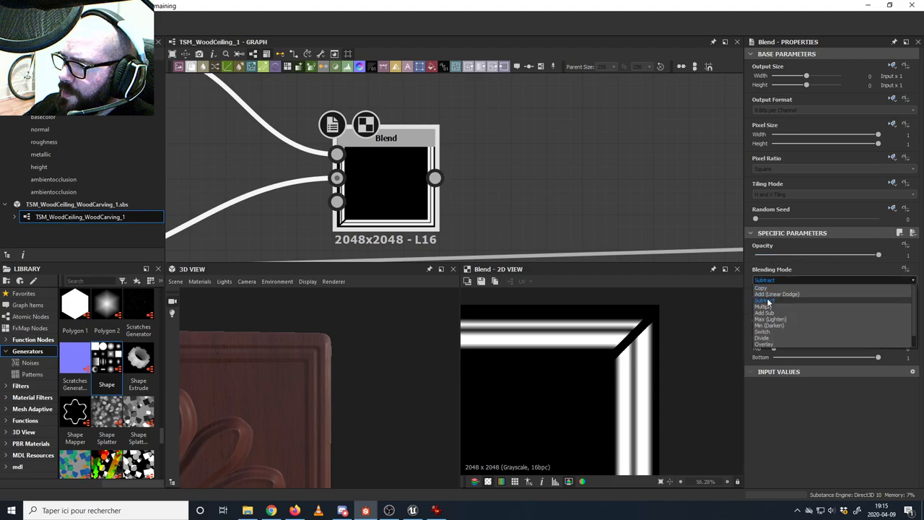
{"action": "left_click", "coordinate": [768, 305]}
{"action": "left_click", "coordinate": [770, 280]}
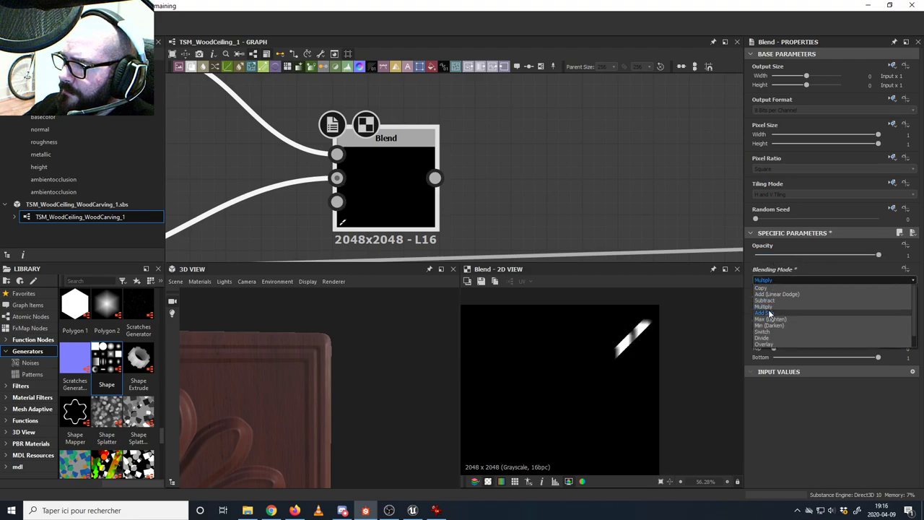
{"action": "left_click", "coordinate": [774, 287]}
{"action": "left_click", "coordinate": [775, 280]}
{"action": "left_click", "coordinate": [771, 314]}
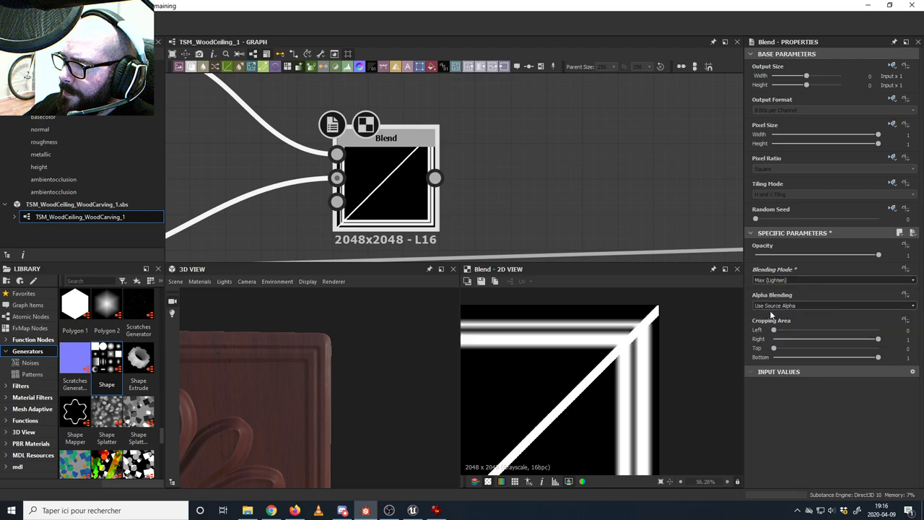
- Compare the Min (Darken), Add (Linear Dodge) and Max (Lighten) blending modes on the same Blend node
{"action": "left_click", "coordinate": [772, 280]}
{"action": "left_click", "coordinate": [771, 325]}
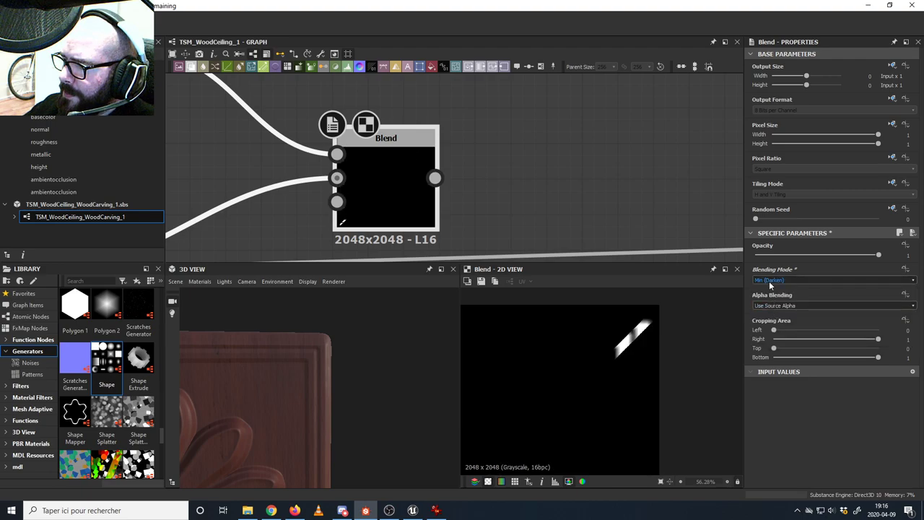
{"action": "left_click", "coordinate": [771, 280]}
{"action": "left_click", "coordinate": [773, 293]}
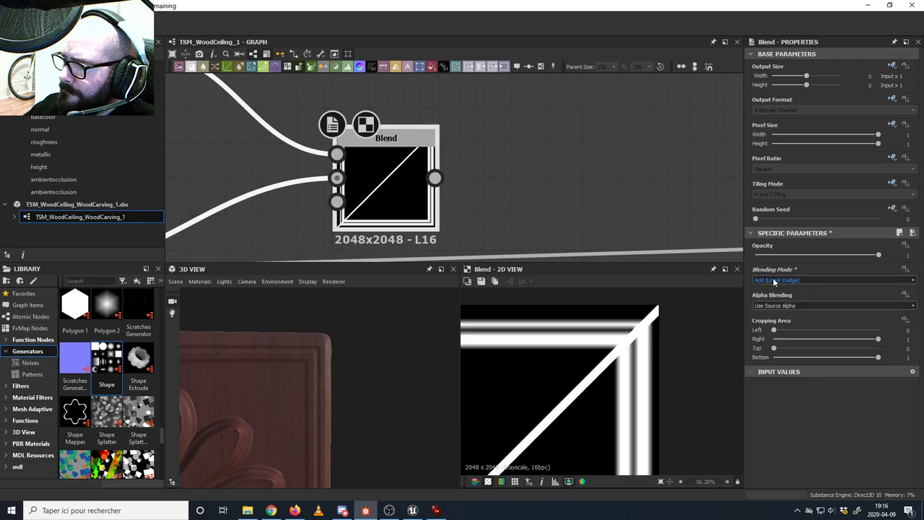
{"action": "left_click", "coordinate": [775, 280]}
{"action": "left_click", "coordinate": [772, 325]}
{"action": "left_click", "coordinate": [771, 280]}
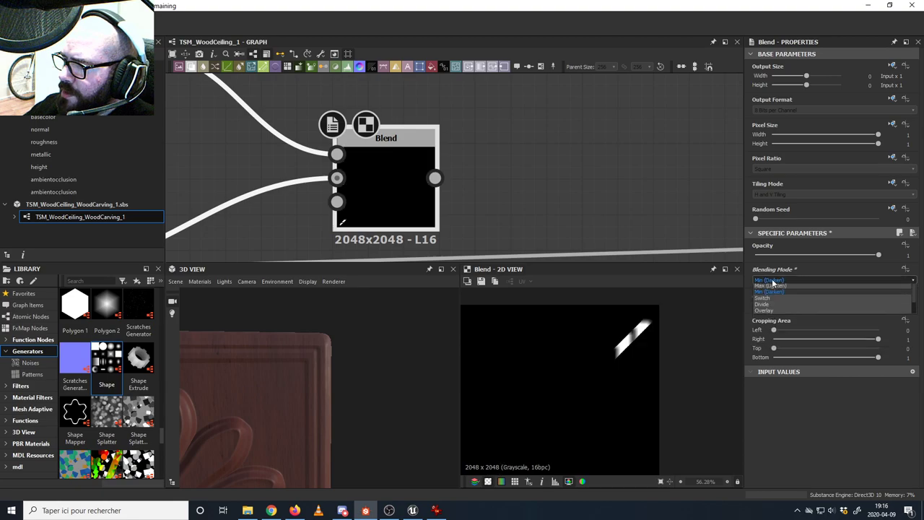
{"action": "left_click", "coordinate": [775, 319]}
- Compare the Switch, Divide and Overlay blending modes on the diagonal line's Blend node and set it to Subtract
{"action": "left_click", "coordinate": [773, 280]}
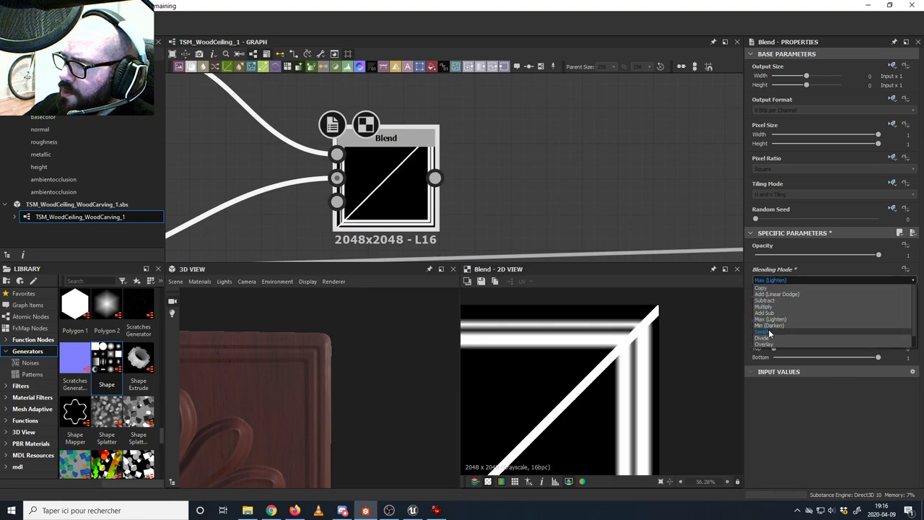
{"action": "left_click", "coordinate": [770, 331]}
{"action": "left_click", "coordinate": [771, 280]}
{"action": "left_click", "coordinate": [770, 338]}
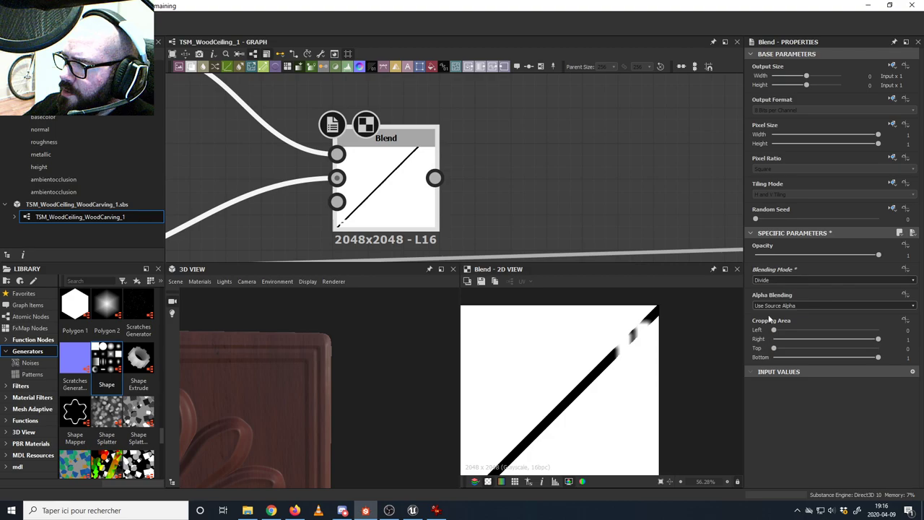
{"action": "left_click", "coordinate": [772, 281]}
{"action": "left_click", "coordinate": [765, 343]}
{"action": "left_click", "coordinate": [770, 281]}
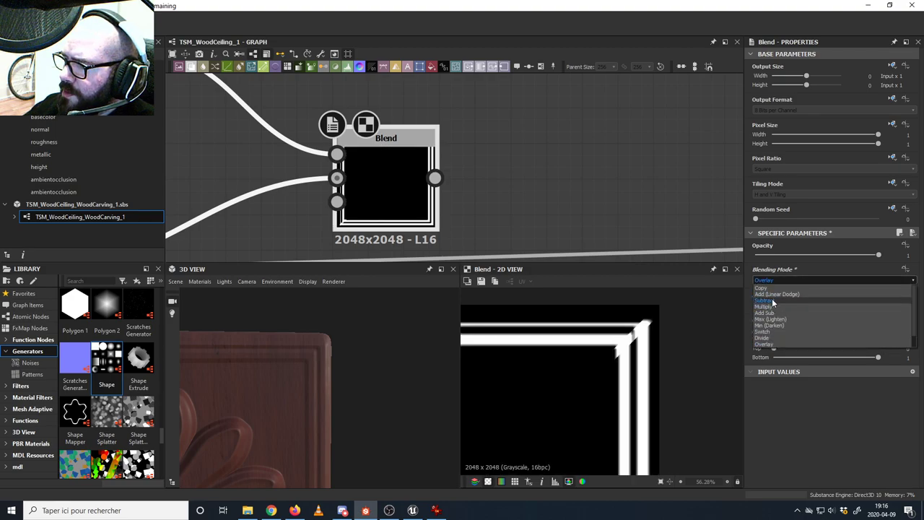
{"action": "left_click", "coordinate": [770, 300]}
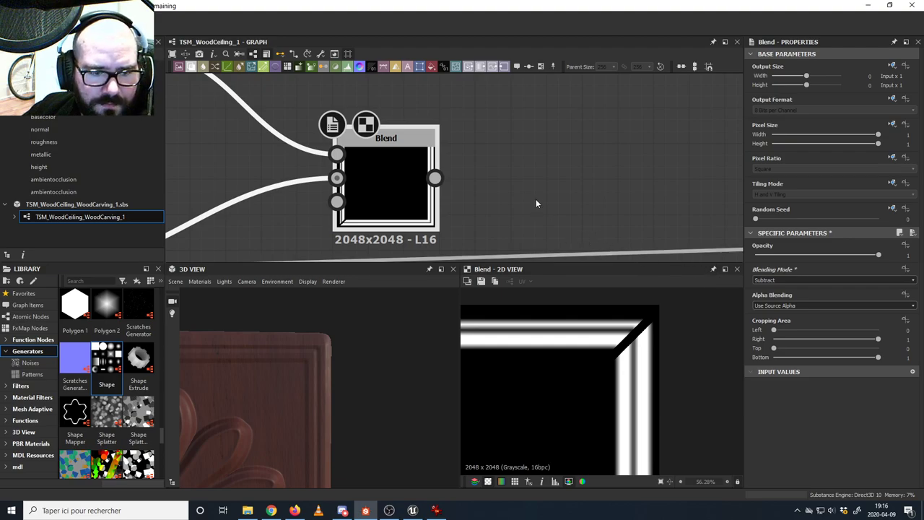
- Delete the unconnected node below the flower carving node
{"action": "scroll", "coordinate": [535, 203], "scroll_direction": "down", "scroll_amount": 4}
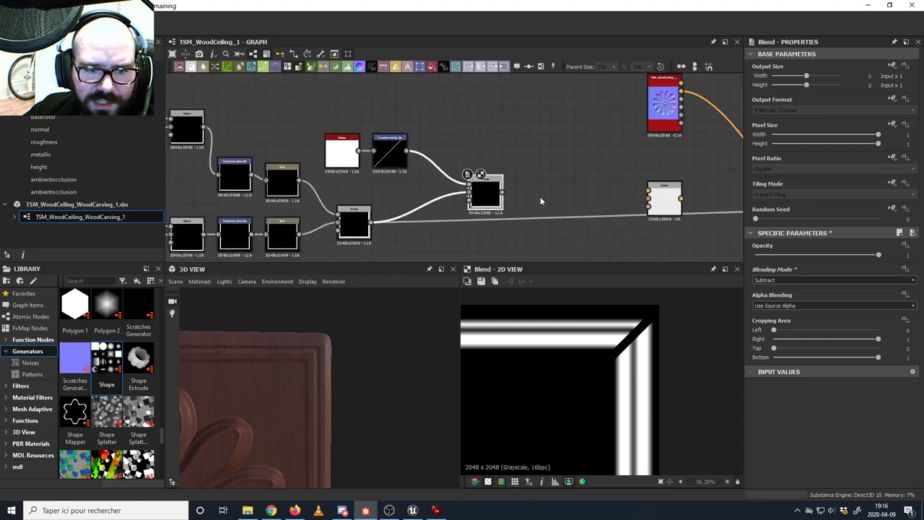
{"action": "middle_click_drag", "start_coordinate": [541, 197], "coordinate": [232, 100]}
{"action": "key", "text": "Delete"}
{"action": "middle_click_drag", "start_coordinate": [283, 116], "coordinate": [245, 153]}
{"action": "scroll", "coordinate": [301, 179], "scroll_direction": "down", "scroll_amount": 4}
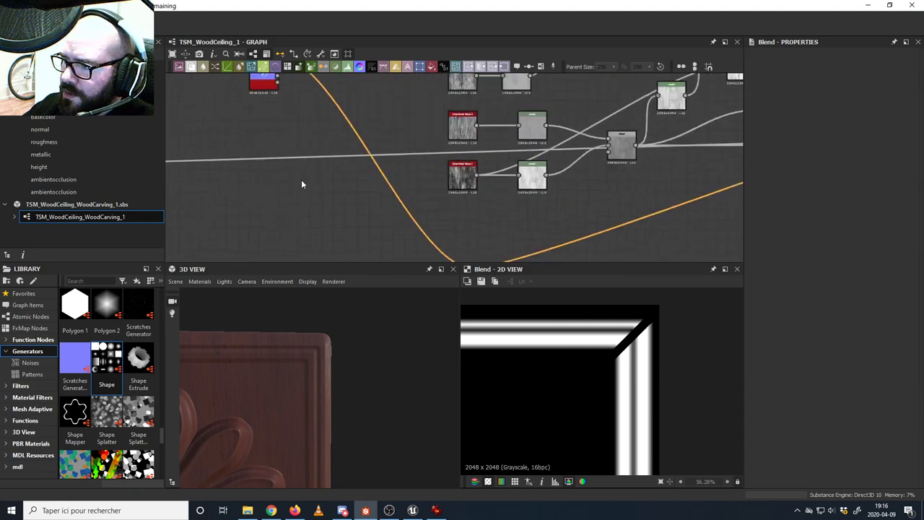
{"action": "middle_click_drag", "start_coordinate": [301, 179], "coordinate": [392, 182]}
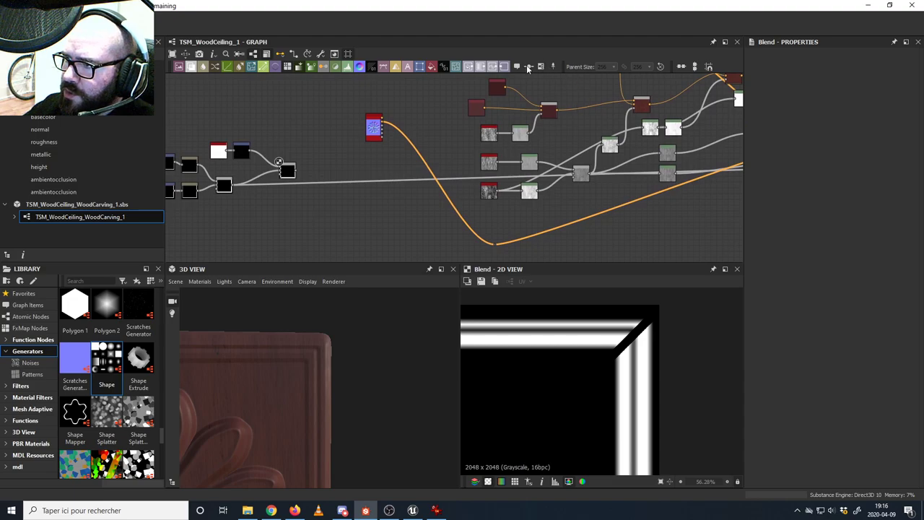
- Examine the corner seam on the diagonal line's Blend node together with the Transformation 2D input feeding it
{"action": "middle_click_drag", "start_coordinate": [328, 155], "coordinate": [398, 154]}
{"action": "scroll", "coordinate": [355, 173], "scroll_direction": "up", "scroll_amount": 6}
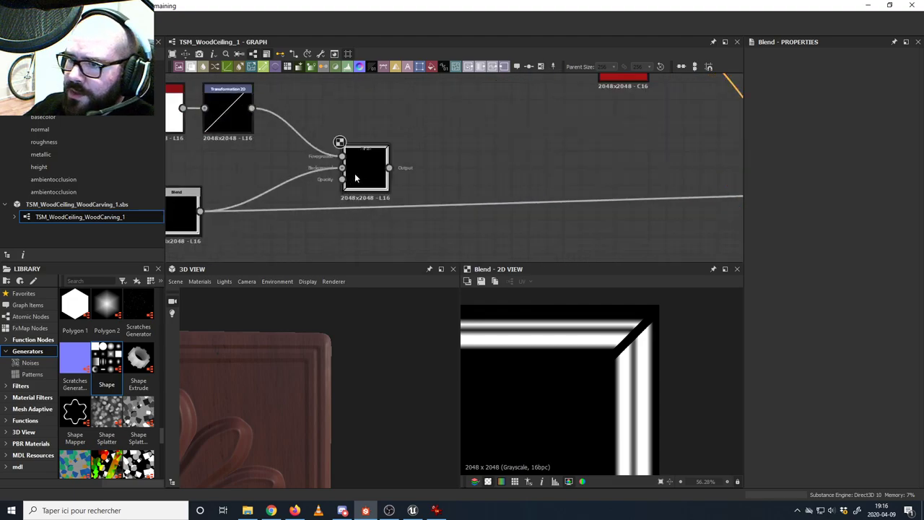
{"action": "left_click", "coordinate": [370, 155]}
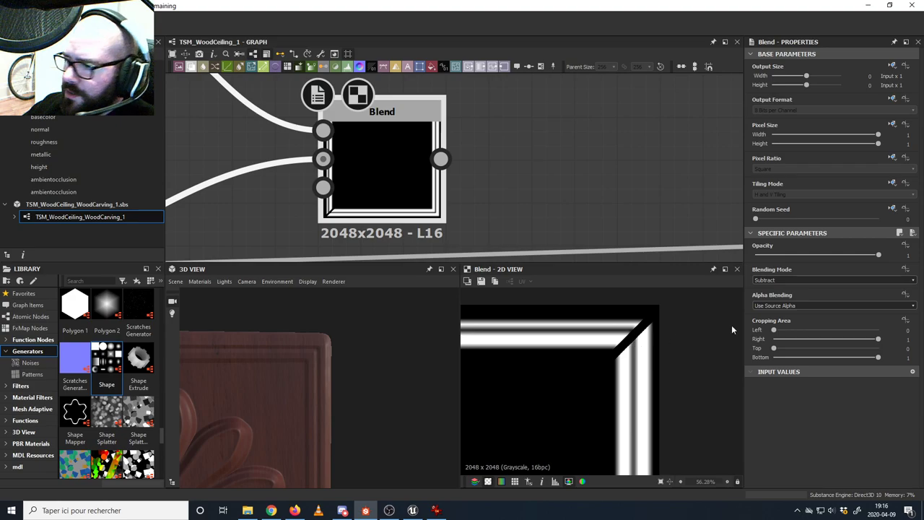
{"action": "middle_click_drag", "start_coordinate": [447, 172], "coordinate": [461, 179]}
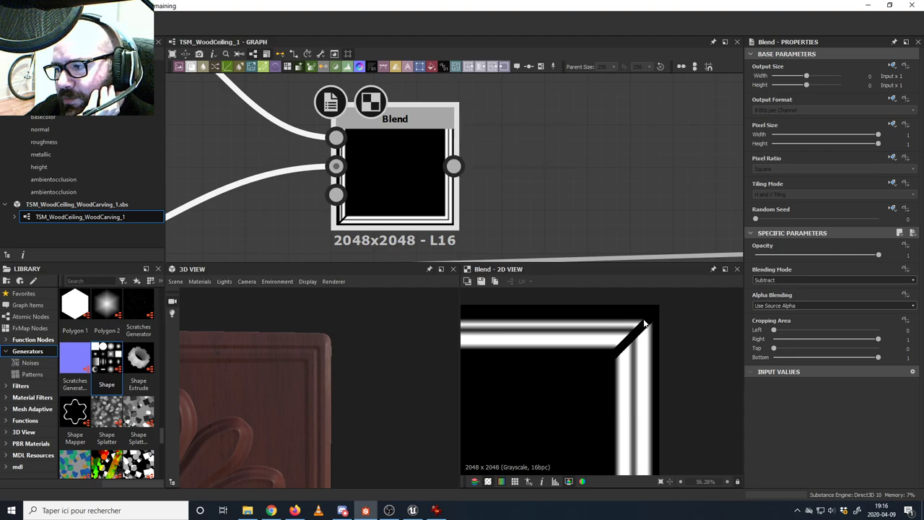
{"action": "middle_click_drag", "start_coordinate": [367, 147], "coordinate": [408, 179]}
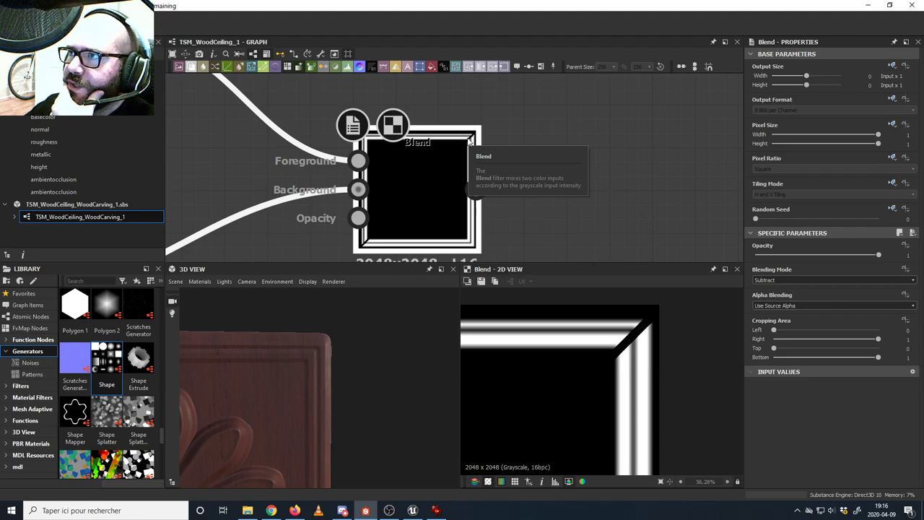
{"action": "middle_click_drag", "start_coordinate": [201, 140], "coordinate": [412, 181]}
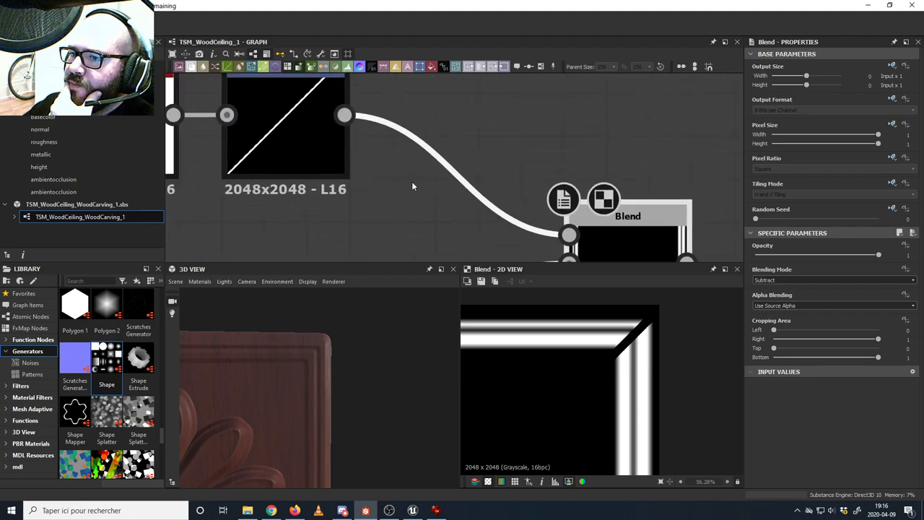
{"action": "scroll", "coordinate": [412, 181], "scroll_direction": "down", "scroll_amount": 3}
{"action": "scroll", "coordinate": [373, 151], "scroll_direction": "up", "scroll_amount": 3}
{"action": "middle_click_drag", "start_coordinate": [536, 215], "coordinate": [316, 84]}
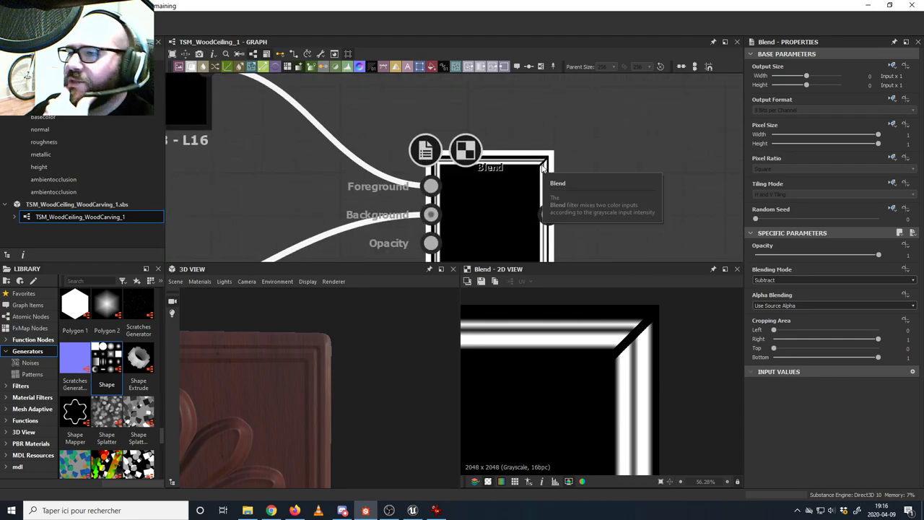
{"action": "middle_click_drag", "start_coordinate": [283, 130], "coordinate": [364, 153]}
{"action": "scroll", "coordinate": [553, 222], "scroll_direction": "down", "scroll_amount": 2}
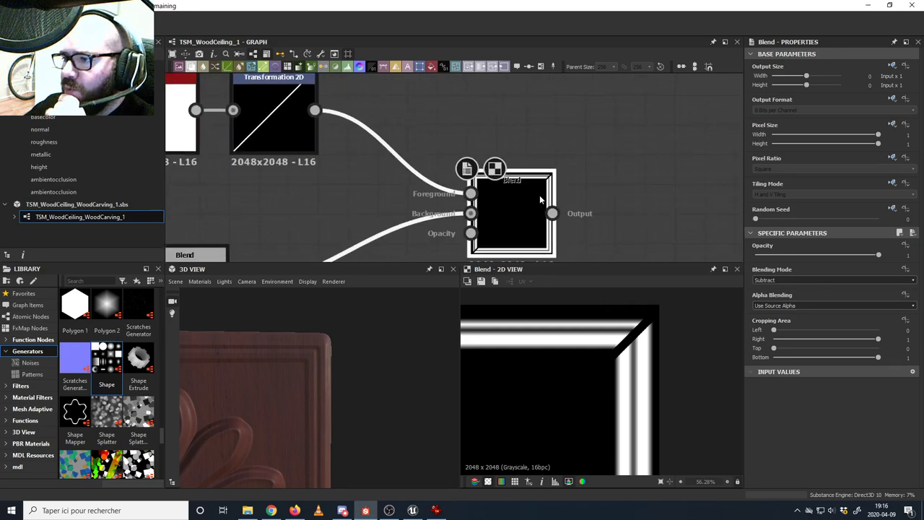
- Try the Multiply blending mode on the diagonal line's Blend node and restore Subtract
{"action": "left_click", "coordinate": [795, 279]}
{"action": "left_click", "coordinate": [780, 302]}
{"action": "left_click", "coordinate": [770, 305]}
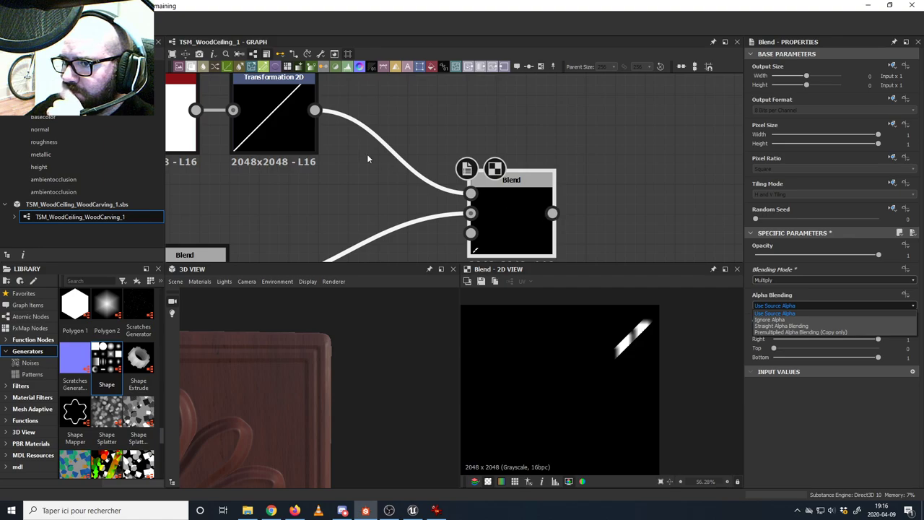
{"action": "middle_click_drag", "start_coordinate": [368, 155], "coordinate": [426, 110]}
{"action": "scroll", "coordinate": [406, 131], "scroll_direction": "down", "scroll_amount": 1}
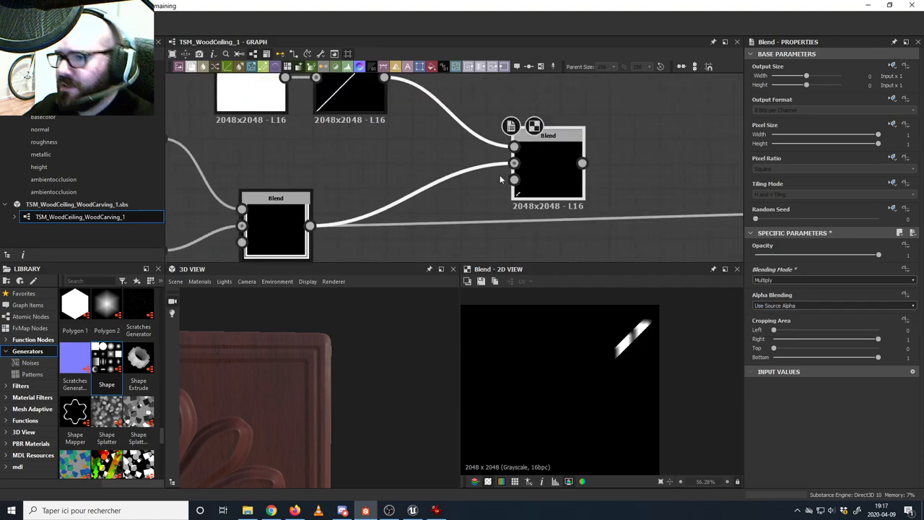
{"action": "middle_click_drag", "start_coordinate": [447, 160], "coordinate": [454, 222]}
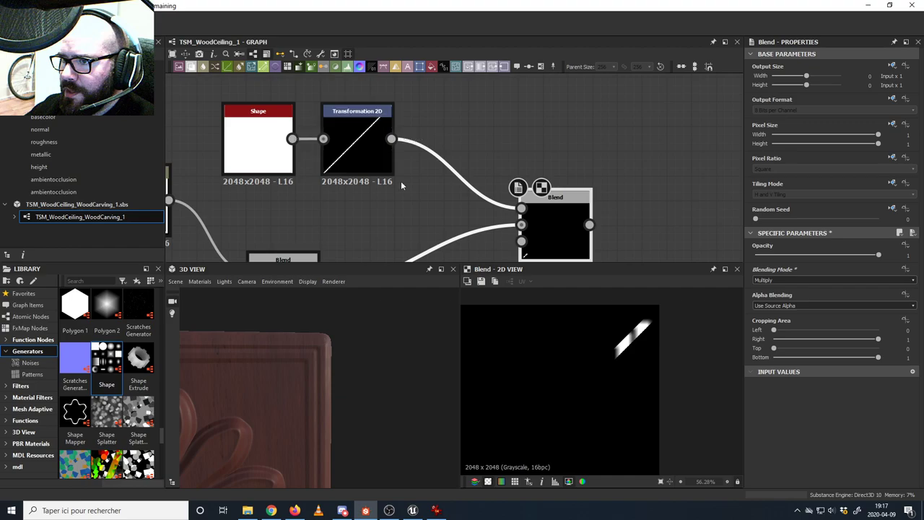
{"action": "left_click", "coordinate": [794, 282]}
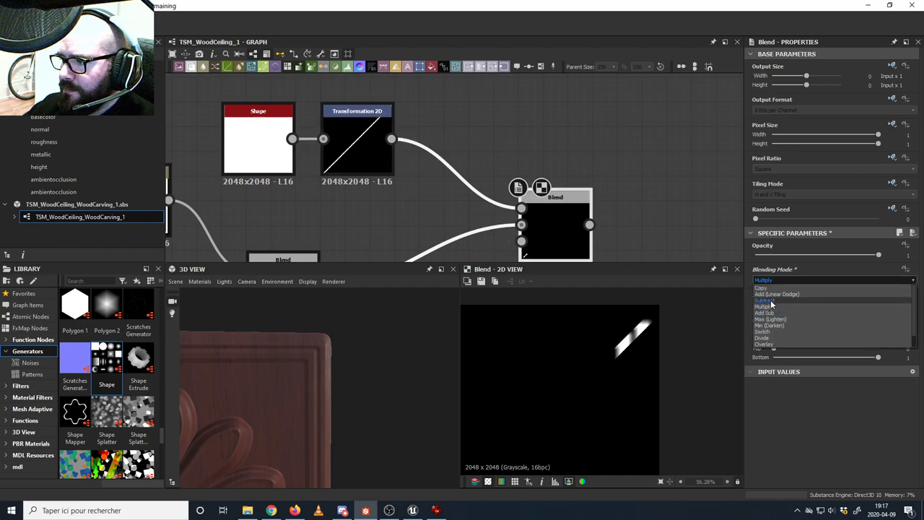
{"action": "left_click", "coordinate": [770, 300]}
- Move the Shape and Transformation 2D nodes of the diagonal line farther from the Blend node to make room between them
{"action": "middle_click_drag", "start_coordinate": [430, 191], "coordinate": [530, 202]}
{"action": "left_click_drag", "start_coordinate": [339, 117], "coordinate": [288, 78]}
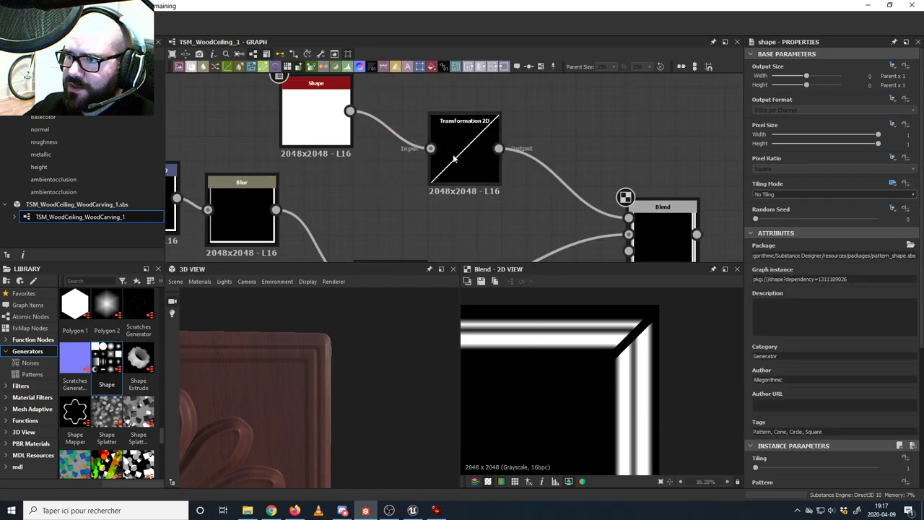
{"action": "left_click", "coordinate": [455, 157]}
{"action": "scroll", "coordinate": [388, 158], "scroll_direction": "down", "scroll_amount": 4}
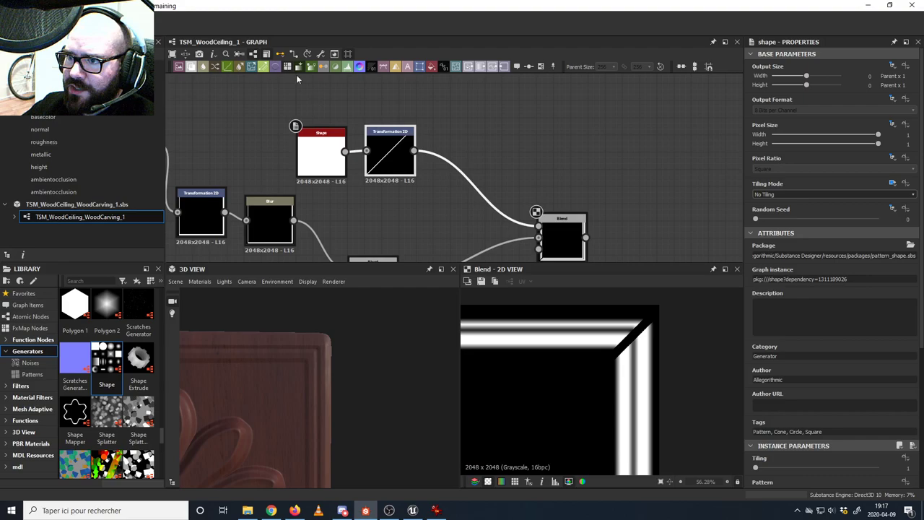
- Insert a Blur node between the diagonal line's Transformation 2D and Blend nodes and set its intensity to 1.01
{"action": "left_click_drag", "start_coordinate": [203, 67], "coordinate": [469, 170]}
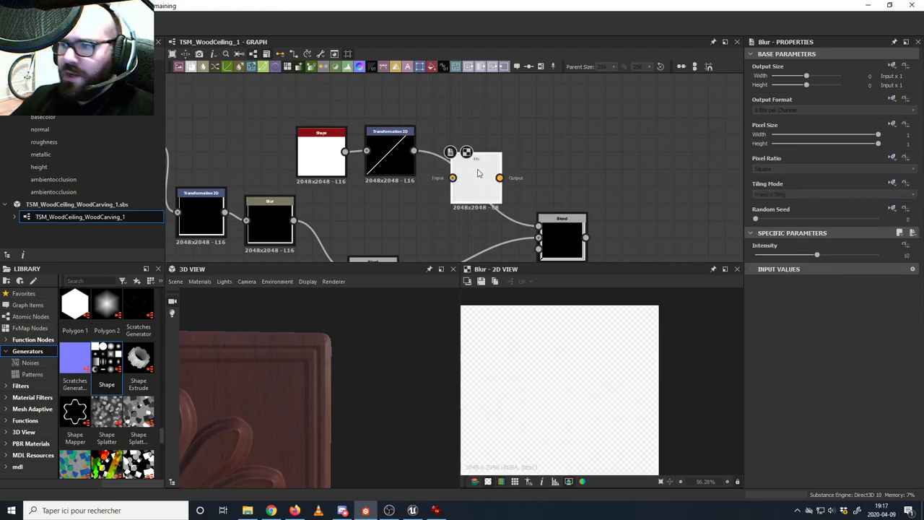
{"action": "middle_click_drag", "start_coordinate": [436, 165], "coordinate": [366, 136]}
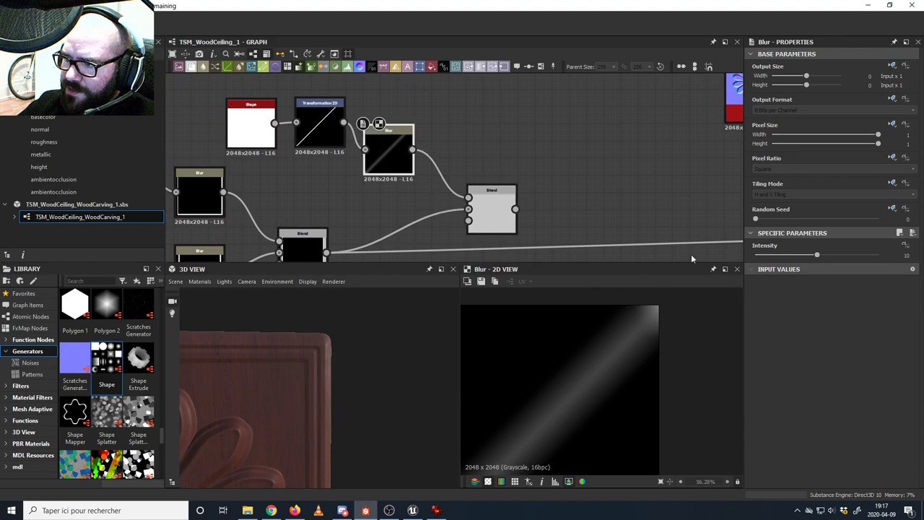
{"action": "double_click", "coordinate": [489, 213]}
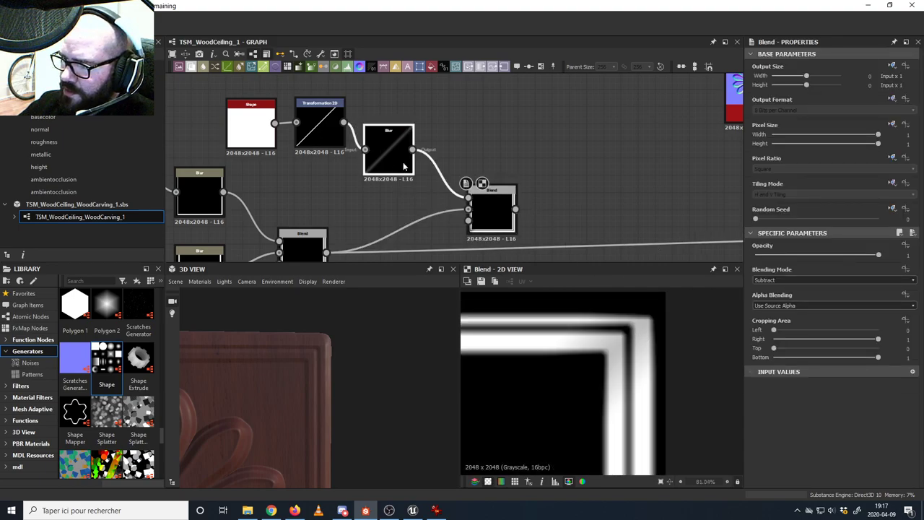
{"action": "left_click_drag", "start_coordinate": [817, 255], "coordinate": [764, 256]}
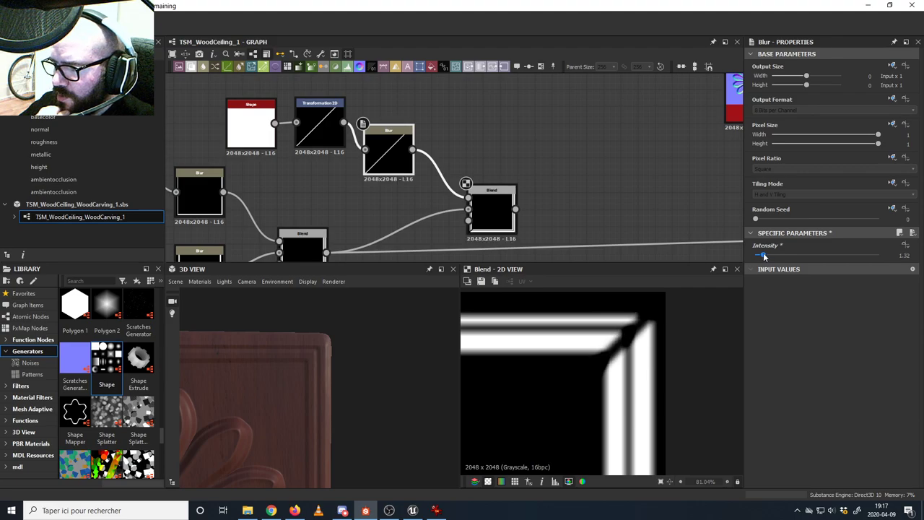
- Switch to IrfanView and study the frame corners in the enlarged Wood_Ceiling_1.jpg reference photo
{"action": "left_click", "coordinate": [436, 510]}
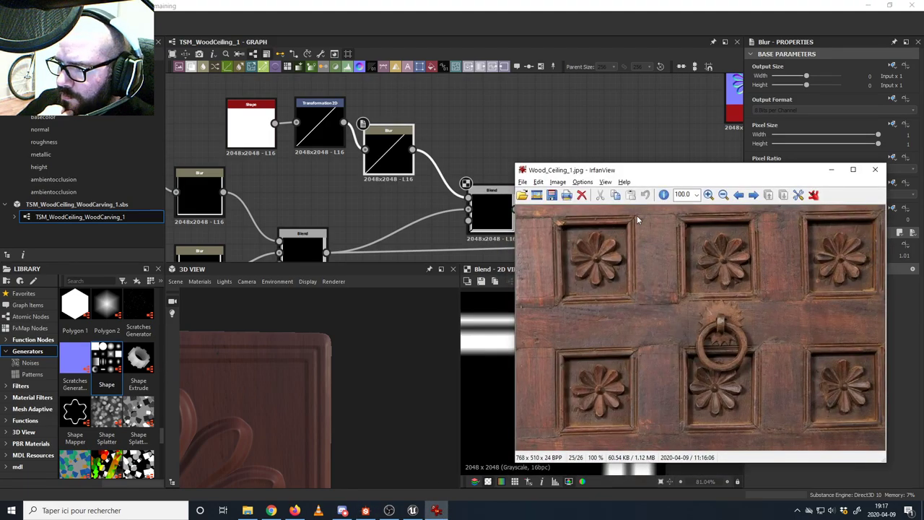
{"action": "left_click", "coordinate": [708, 195]}
{"action": "left_click", "coordinate": [666, 180]}
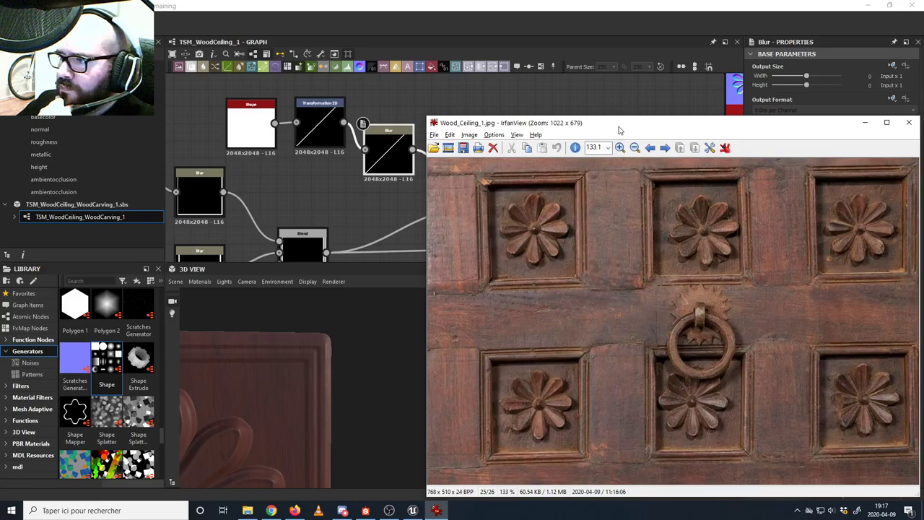
{"action": "left_click_drag", "start_coordinate": [618, 125], "coordinate": [626, 121]}
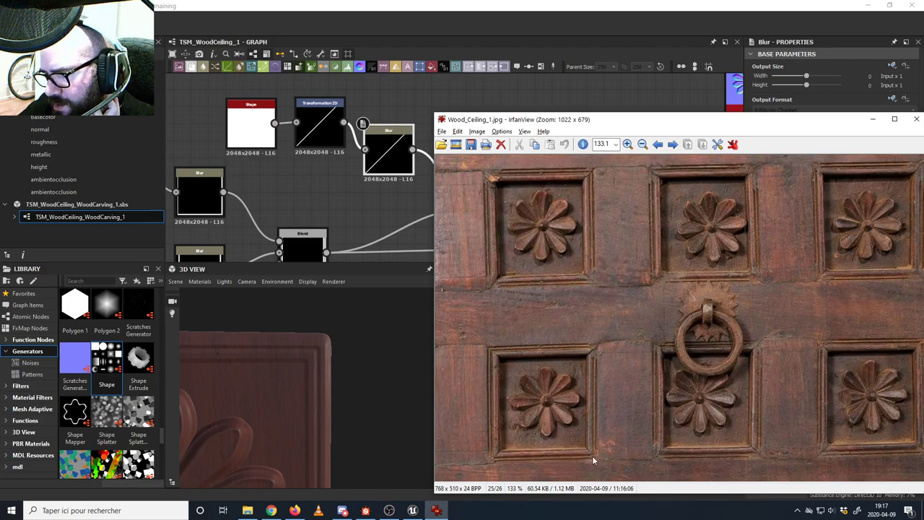
{"action": "left_click_drag", "start_coordinate": [672, 115], "coordinate": [566, 306]}
- Preview the Subtract Blend node's result and the unblurred Transformation 2D line in turn, ending on the Blend result
{"action": "left_click", "coordinate": [483, 224]}
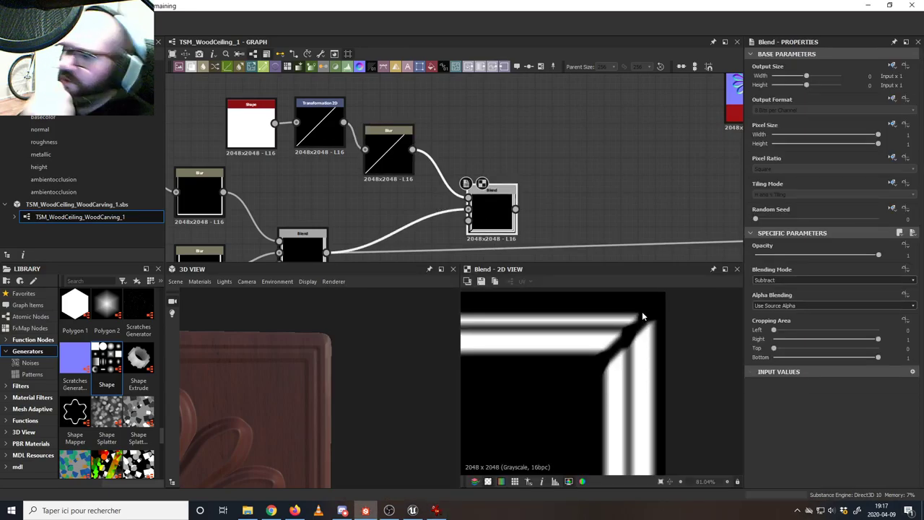
{"action": "left_click", "coordinate": [319, 129]}
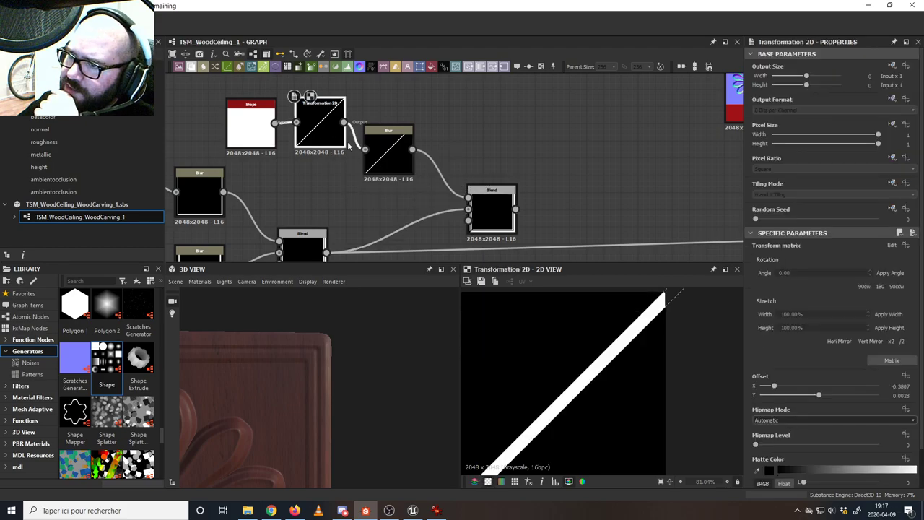
{"action": "left_click", "coordinate": [501, 208]}
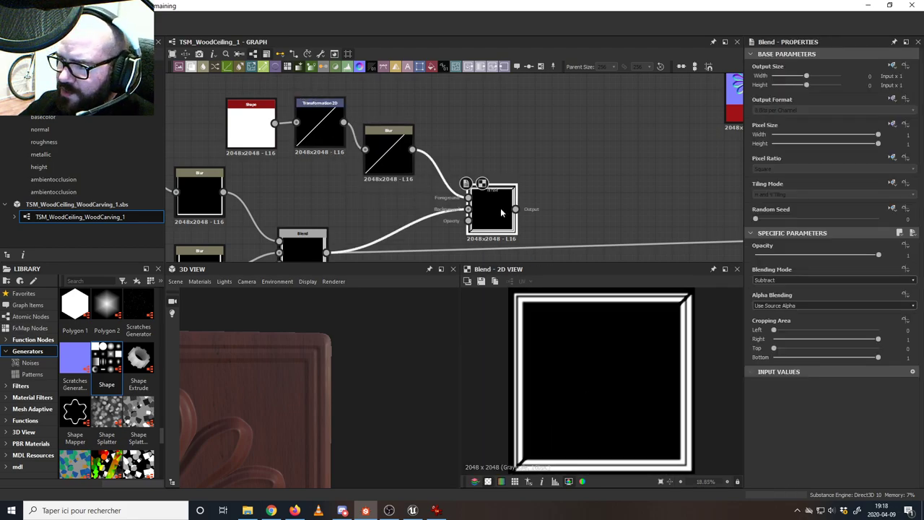
- Narrow the diagonal line in its Transformation 2D node while previewing the Subtract Blend result
{"action": "left_click", "coordinate": [329, 146]}
{"action": "scroll", "coordinate": [615, 385], "scroll_direction": "up", "scroll_amount": 10}
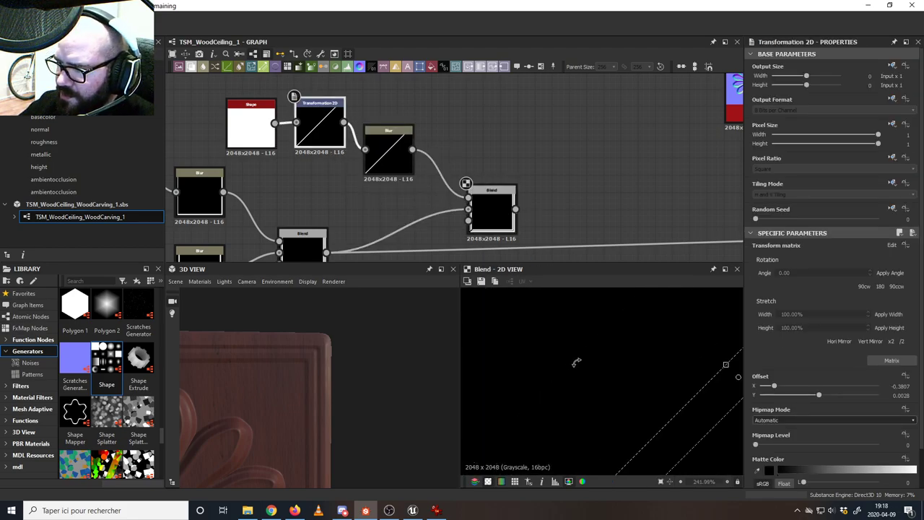
{"action": "left_click", "coordinate": [496, 222]}
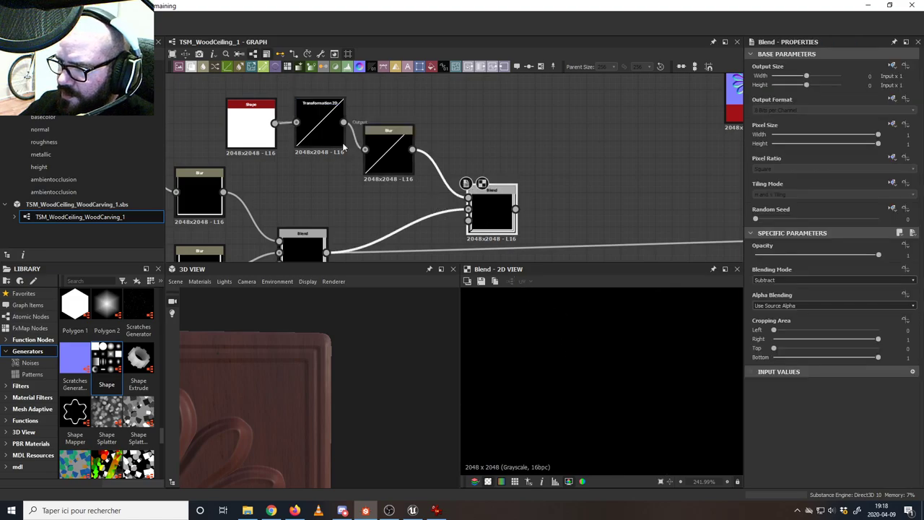
{"action": "left_click", "coordinate": [324, 133]}
{"action": "scroll", "coordinate": [595, 384], "scroll_direction": "down", "scroll_amount": 5}
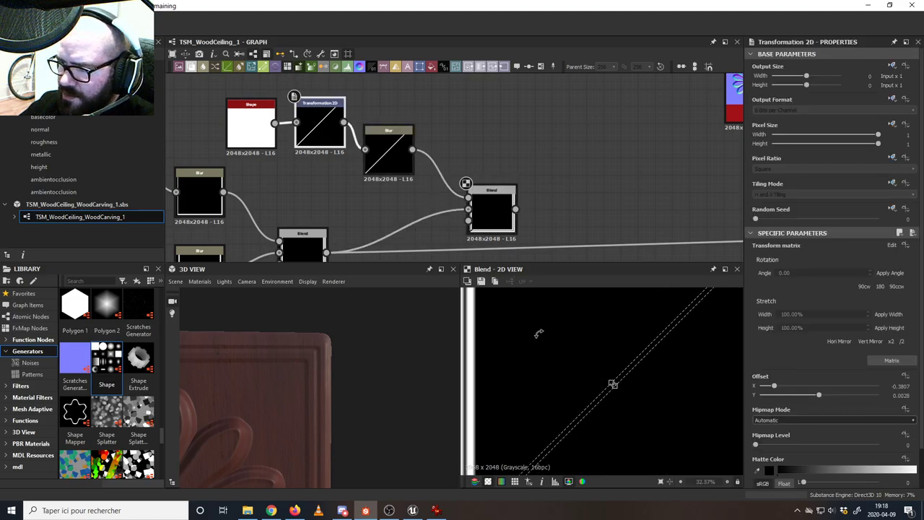
{"action": "scroll", "coordinate": [614, 397], "scroll_direction": "down", "scroll_amount": 2}
{"action": "scroll", "coordinate": [627, 403], "scroll_direction": "down", "scroll_amount": 5}
{"action": "middle_click_drag", "start_coordinate": [616, 407], "coordinate": [573, 385]}
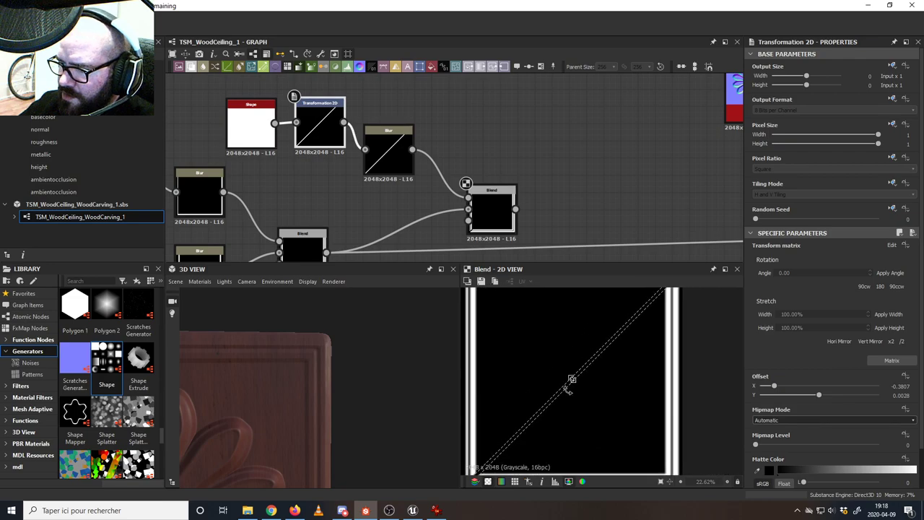
{"action": "scroll", "coordinate": [582, 381], "scroll_direction": "up", "scroll_amount": 2}
{"action": "scroll", "coordinate": [568, 379], "scroll_direction": "up", "scroll_amount": 6}
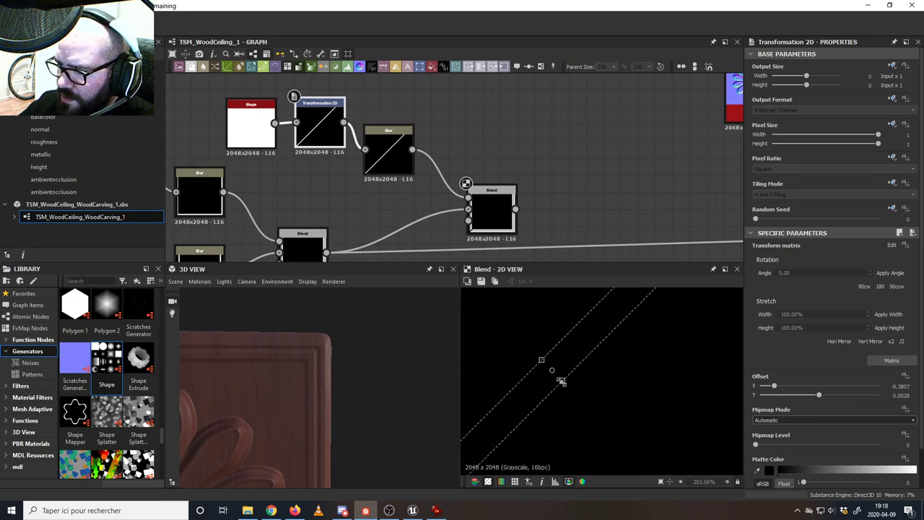
{"action": "mouse_move", "coordinate": [561, 381]}
{"action": "left_mouse_down"}
{"action": "mouse_move", "coordinate": [547, 363]}
{"action": "mouse_move", "coordinate": [553, 368]}
{"action": "left_mouse_up"}
{"action": "scroll", "coordinate": [564, 372], "scroll_direction": "down", "scroll_amount": 6}
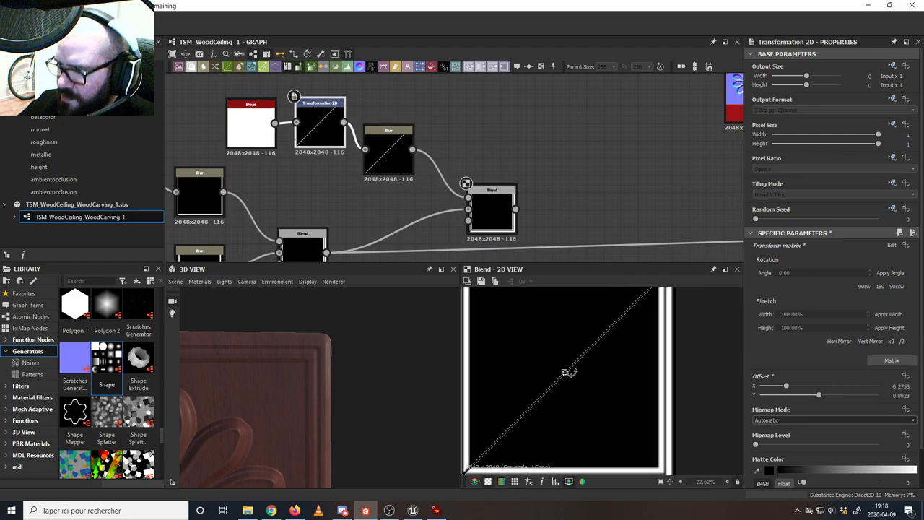
- Shift the diagonal line onto the frame's corner seams, with an offset of about X -0.8451 and Y 0.0042
{"action": "scroll", "coordinate": [571, 390], "scroll_direction": "up", "scroll_amount": 5}
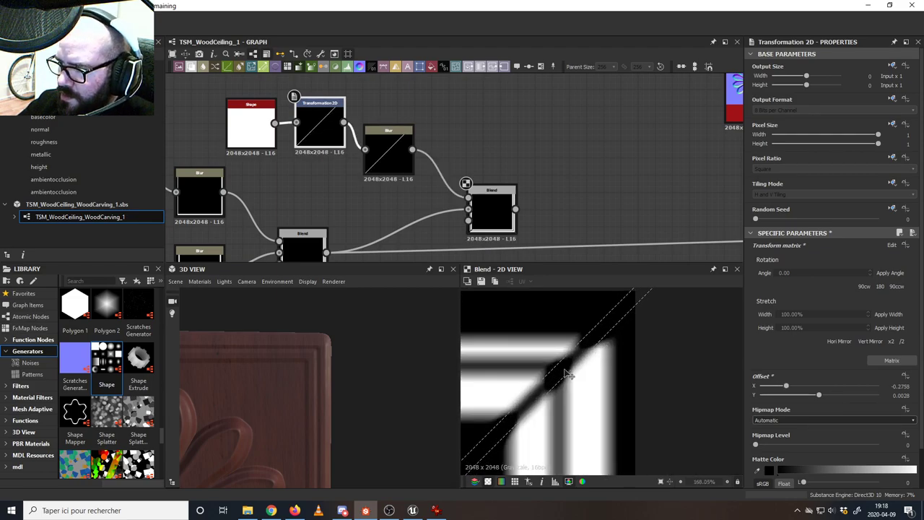
{"action": "mouse_move", "coordinate": [569, 374]}
{"action": "left_mouse_down"}
{"action": "mouse_move", "coordinate": [571, 384]}
{"action": "mouse_move", "coordinate": [557, 377]}
{"action": "left_mouse_up"}
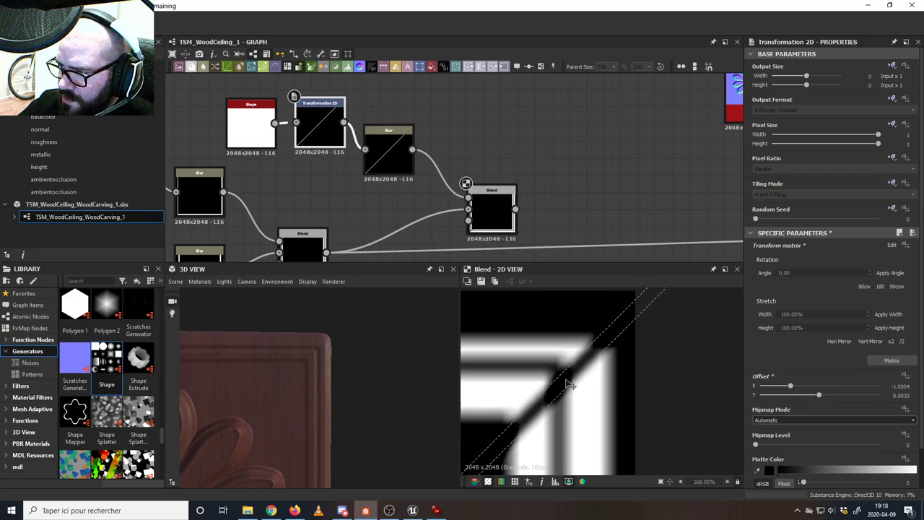
{"action": "scroll", "coordinate": [540, 383], "scroll_direction": "down", "scroll_amount": 6}
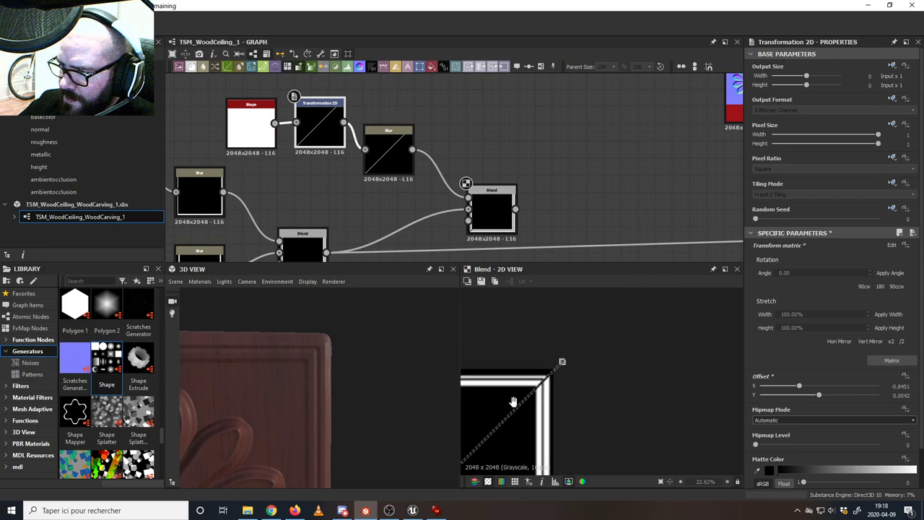
{"action": "scroll", "coordinate": [549, 387], "scroll_direction": "up", "scroll_amount": 4}
{"action": "scroll", "coordinate": [557, 388], "scroll_direction": "up", "scroll_amount": 3}
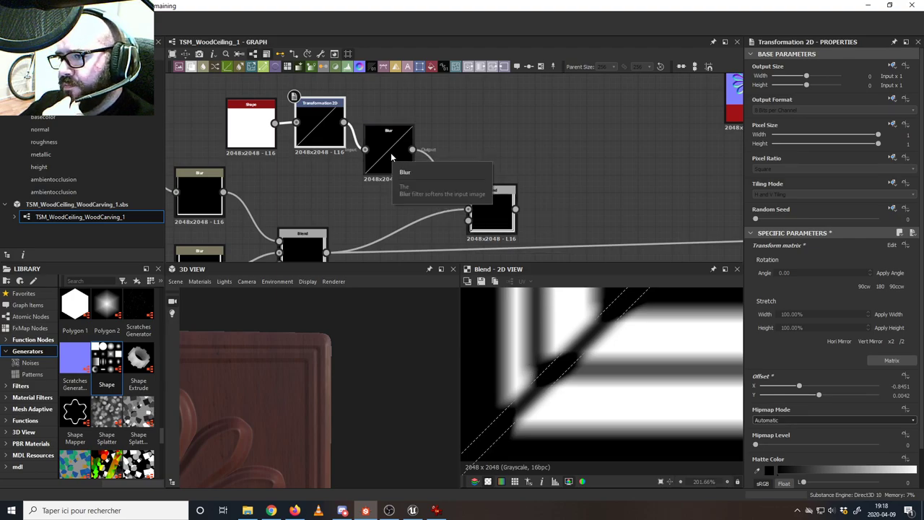
- Set the intensity of the diagonal line's Blur node to 0.42 while previewing the Blend result
{"action": "double_click", "coordinate": [390, 152]}
{"action": "double_click", "coordinate": [491, 208]}
{"action": "left_click", "coordinate": [396, 173]}
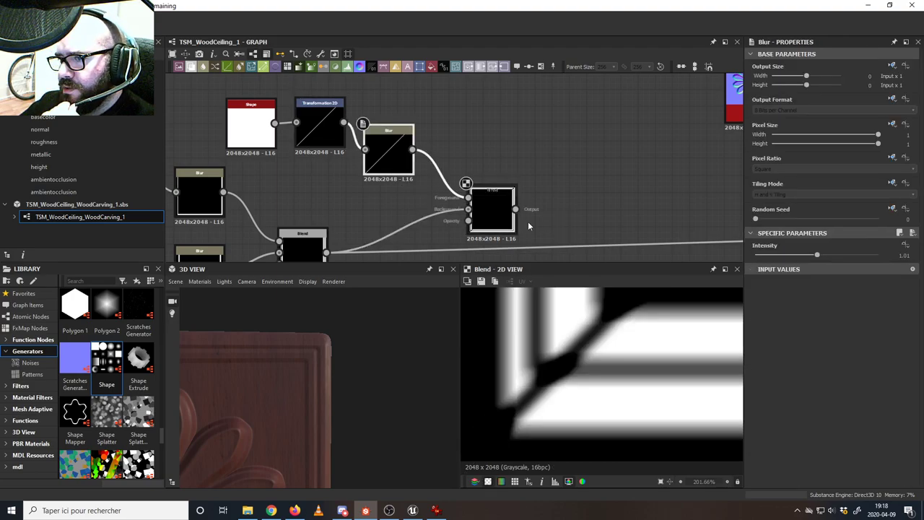
{"action": "left_click_drag", "start_coordinate": [817, 257], "coordinate": [775, 259]}
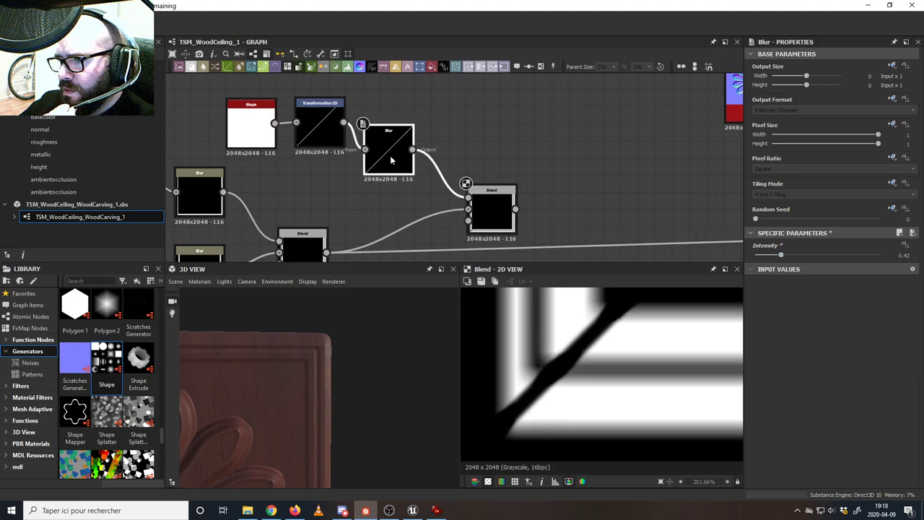
- Make the diagonal line in its Transformation 2D node thinner still and inspect the frame's upper-right corner in the Blend result
{"action": "double_click", "coordinate": [324, 127]}
{"action": "scroll", "coordinate": [620, 352], "scroll_direction": "down", "scroll_amount": 5}
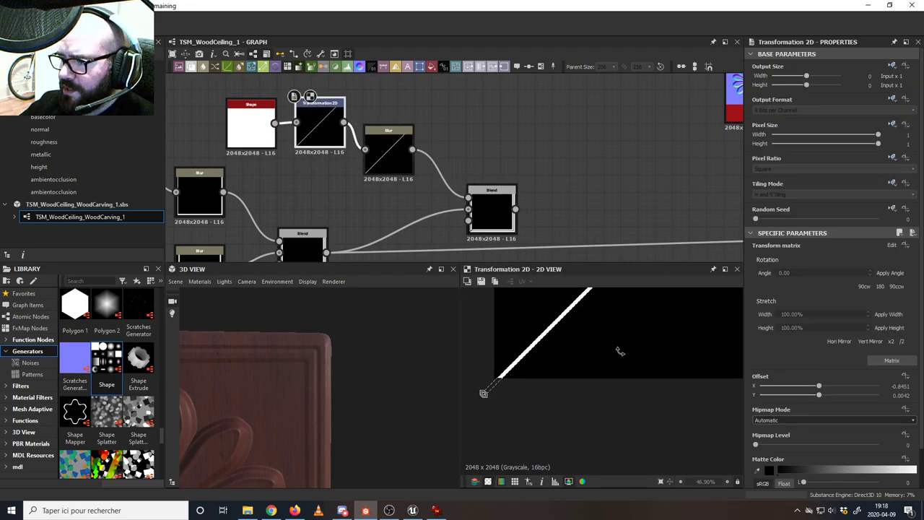
{"action": "scroll", "coordinate": [619, 352], "scroll_direction": "up", "scroll_amount": 3}
{"action": "scroll", "coordinate": [549, 384], "scroll_direction": "up", "scroll_amount": 2}
{"action": "scroll", "coordinate": [606, 335], "scroll_direction": "up", "scroll_amount": 5}
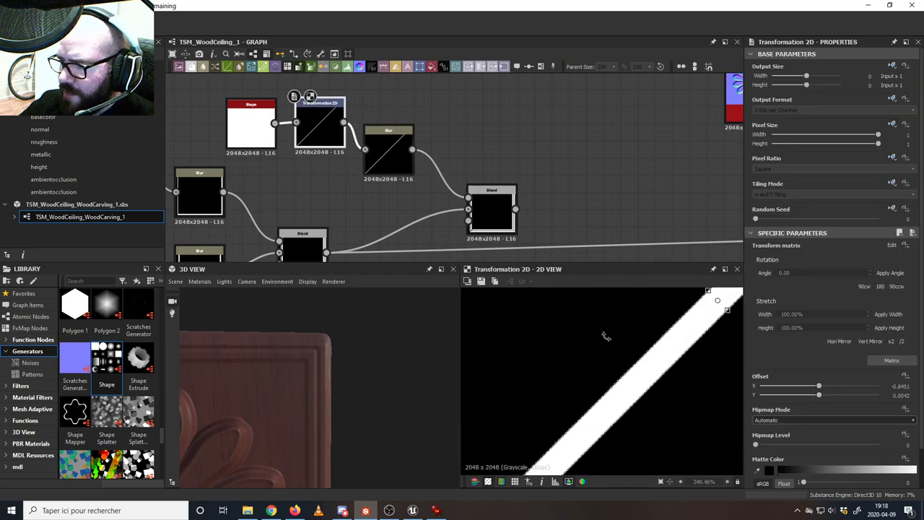
{"action": "scroll", "coordinate": [635, 378], "scroll_direction": "up", "scroll_amount": 3}
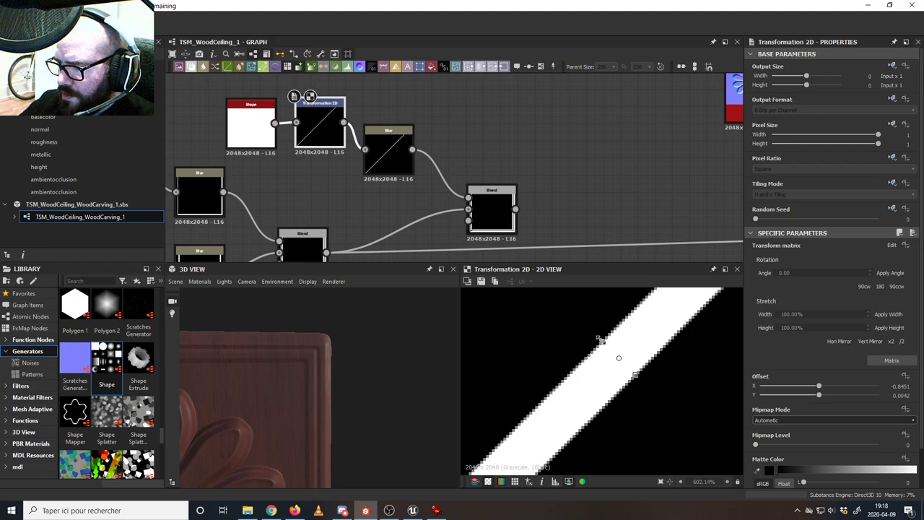
{"action": "left_click_drag", "start_coordinate": [601, 339], "coordinate": [627, 366]}
{"action": "double_click", "coordinate": [501, 221]}
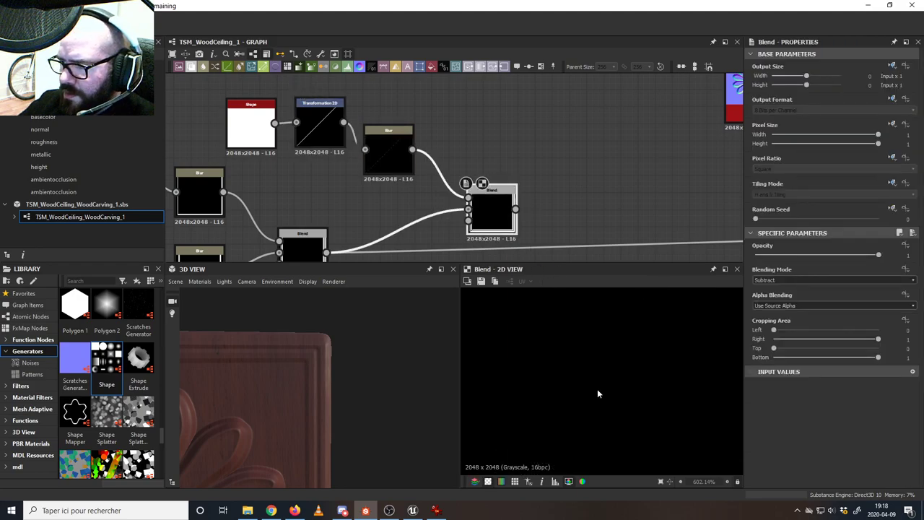
{"action": "key", "text": "f"}
{"action": "scroll", "coordinate": [653, 337], "scroll_direction": "up", "scroll_amount": 10}
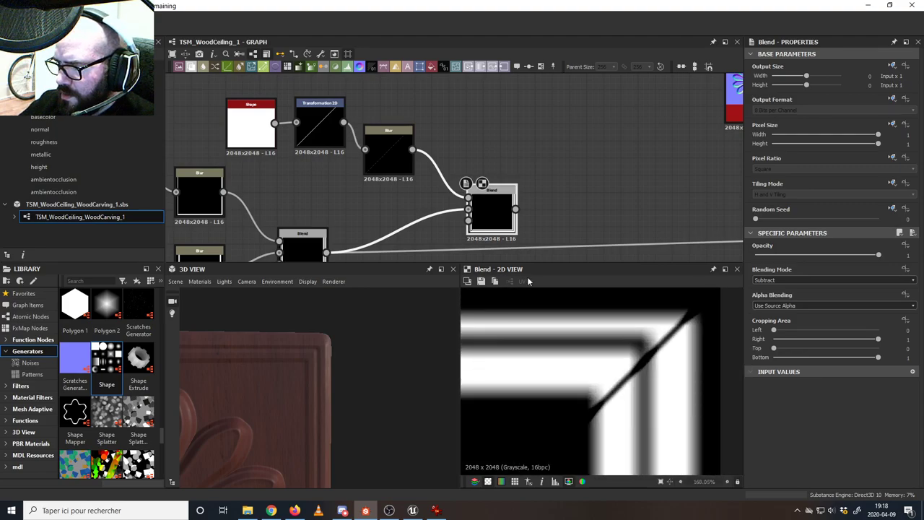
- Try to recentre the thinner diagonal line on the frame's corner seam, with an offset of about X -0.9047 and Y 0.0049
{"action": "left_click", "coordinate": [319, 126]}
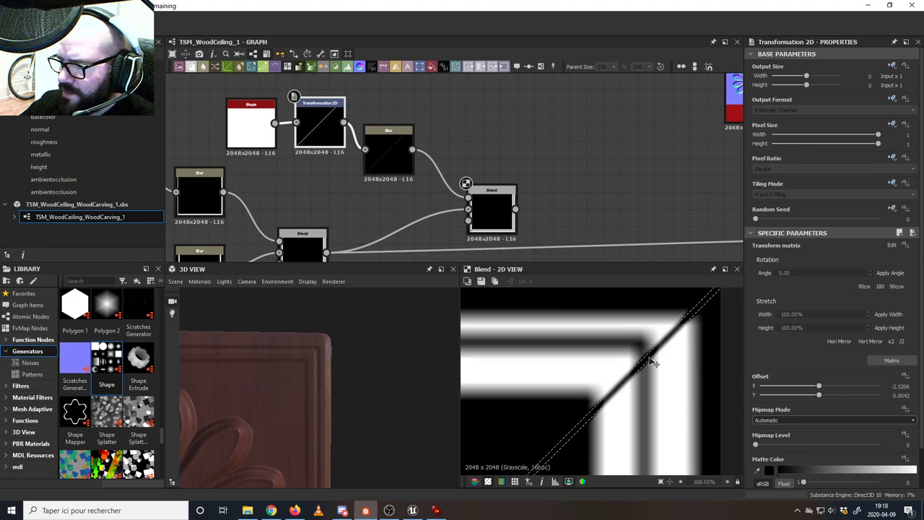
{"action": "left_click_drag", "start_coordinate": [652, 361], "coordinate": [647, 354]}
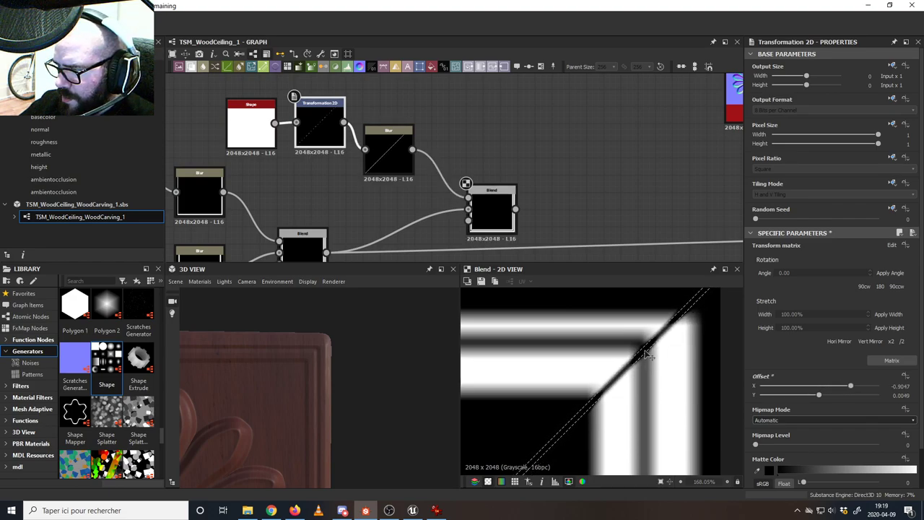
{"action": "scroll", "coordinate": [648, 355], "scroll_direction": "down", "scroll_amount": 7}
{"action": "key", "text": "f"}
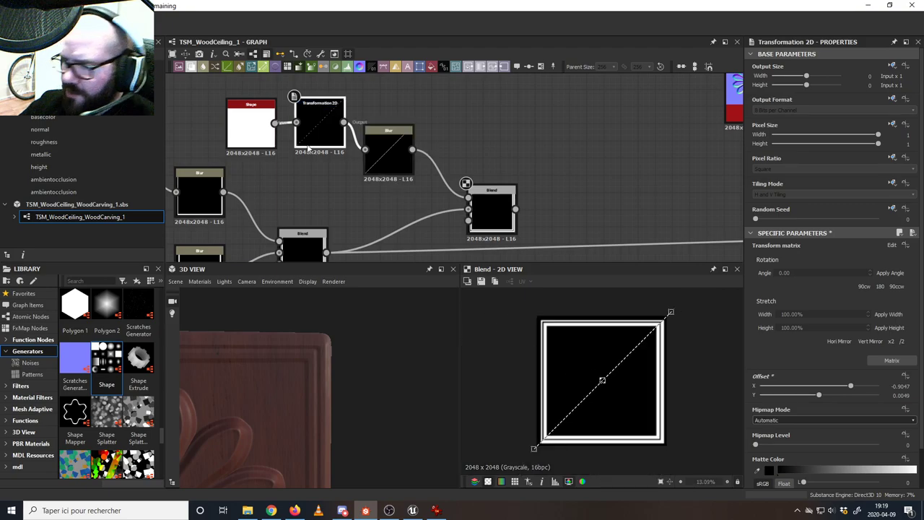
- Try to resize the diagonal line lengthwise so that its ends meet the canvas corners, previewing the Transformation 2D output
{"action": "double_click", "coordinate": [322, 130]}
{"action": "scroll", "coordinate": [580, 417], "scroll_direction": "up", "scroll_amount": 8}
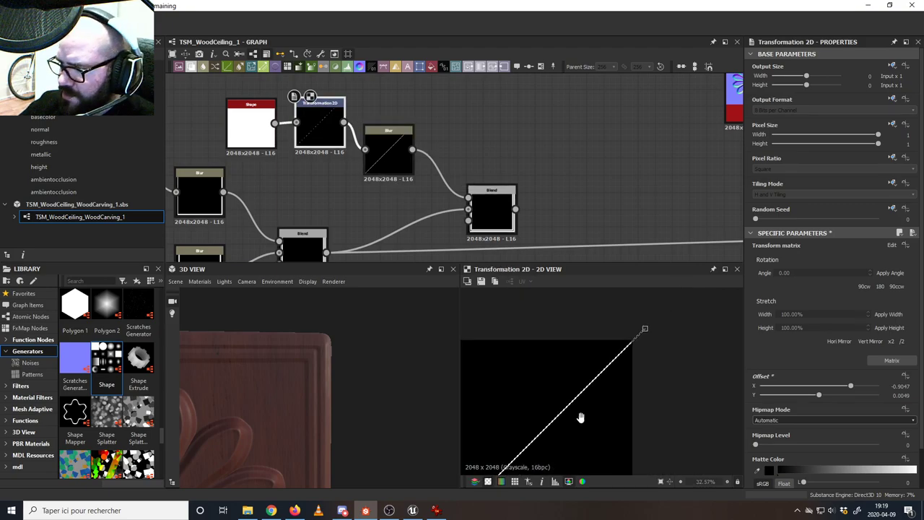
{"action": "scroll", "coordinate": [602, 349], "scroll_direction": "up", "scroll_amount": 6}
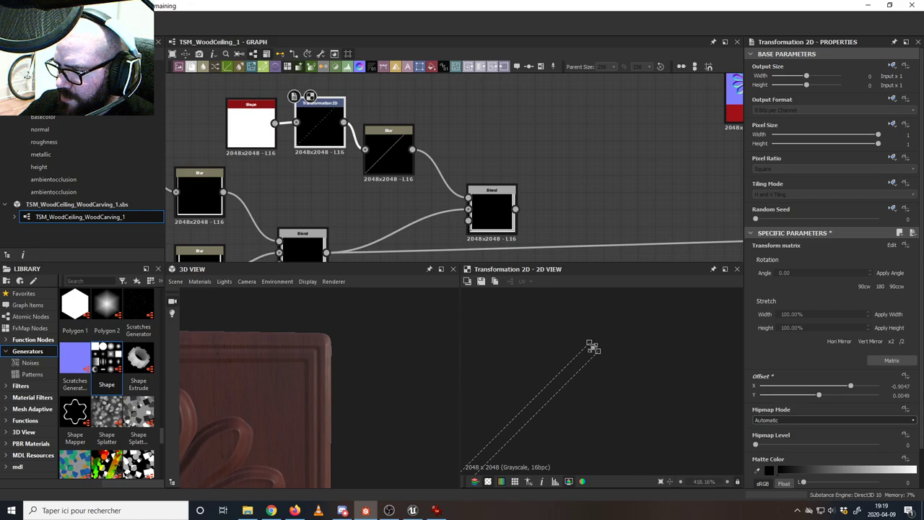
{"action": "left_click_drag", "start_coordinate": [592, 348], "coordinate": [686, 317]}
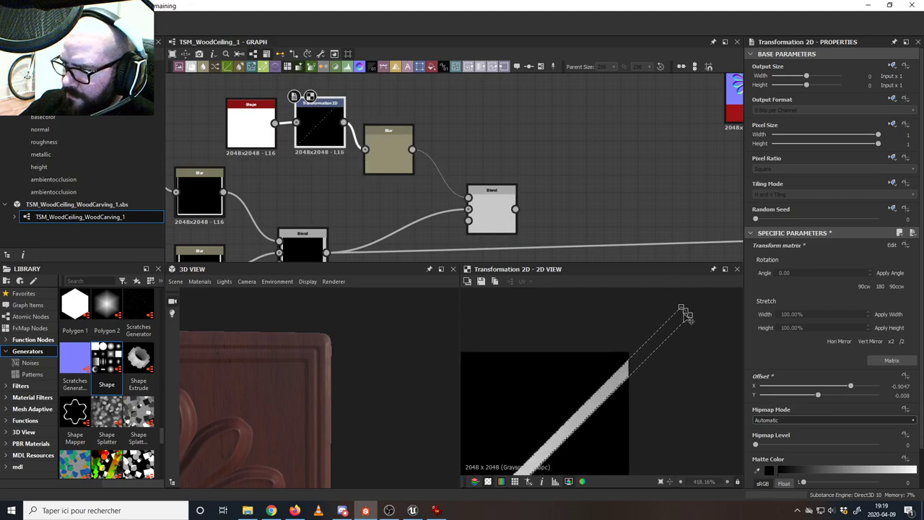
{"action": "scroll", "coordinate": [585, 395], "scroll_direction": "down", "scroll_amount": 6}
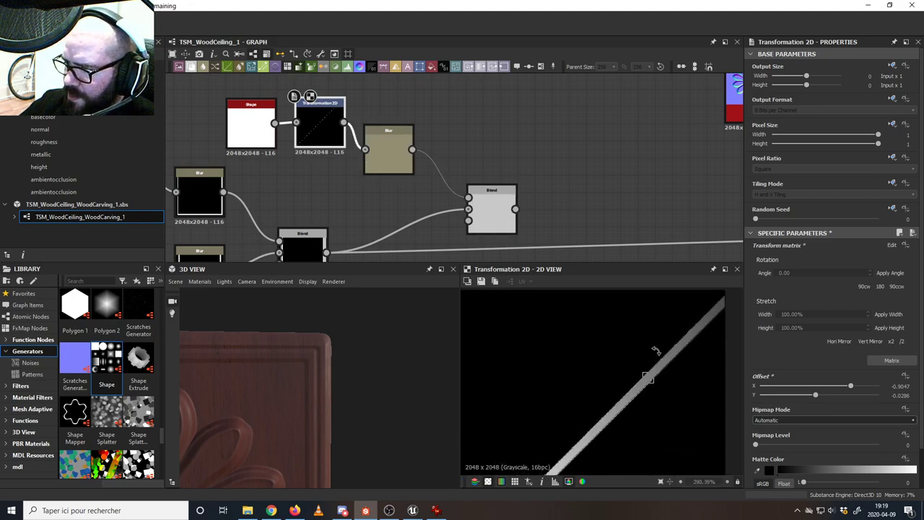
{"action": "left_click_drag", "start_coordinate": [664, 364], "coordinate": [697, 341]}
{"action": "scroll", "coordinate": [672, 339], "scroll_direction": "up", "scroll_amount": 5}
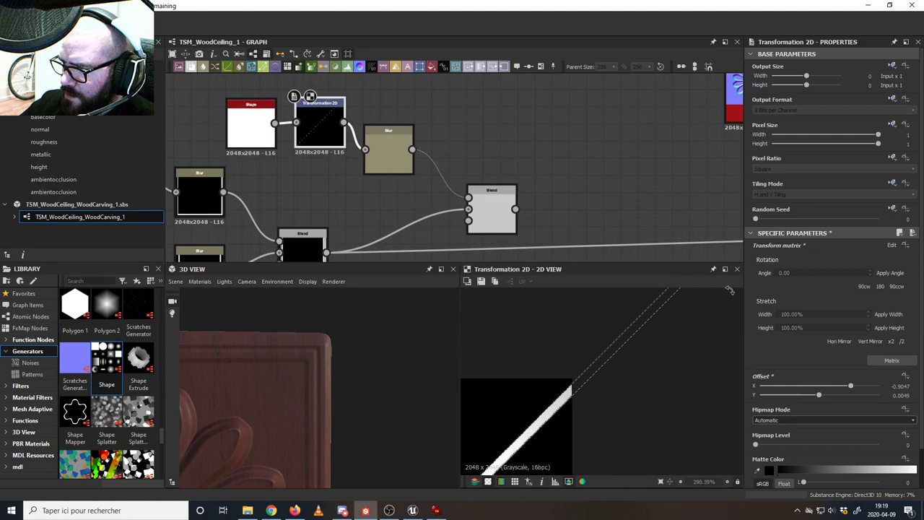
{"action": "left_click_drag", "start_coordinate": [636, 357], "coordinate": [460, 494]}
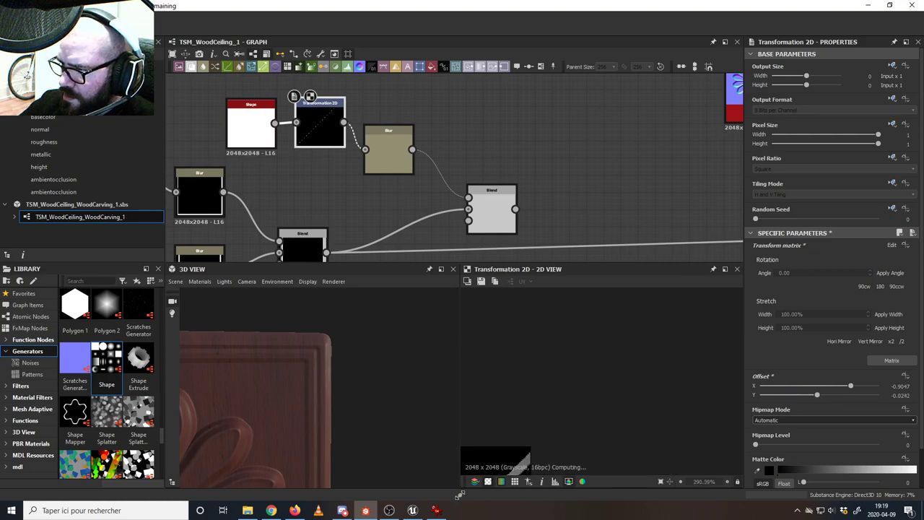
{"action": "middle_click_drag", "start_coordinate": [545, 408], "coordinate": [677, 299]}
{"action": "scroll", "coordinate": [661, 336], "scroll_direction": "down", "scroll_amount": 8}
{"action": "middle_click_drag", "start_coordinate": [632, 370], "coordinate": [682, 327]}
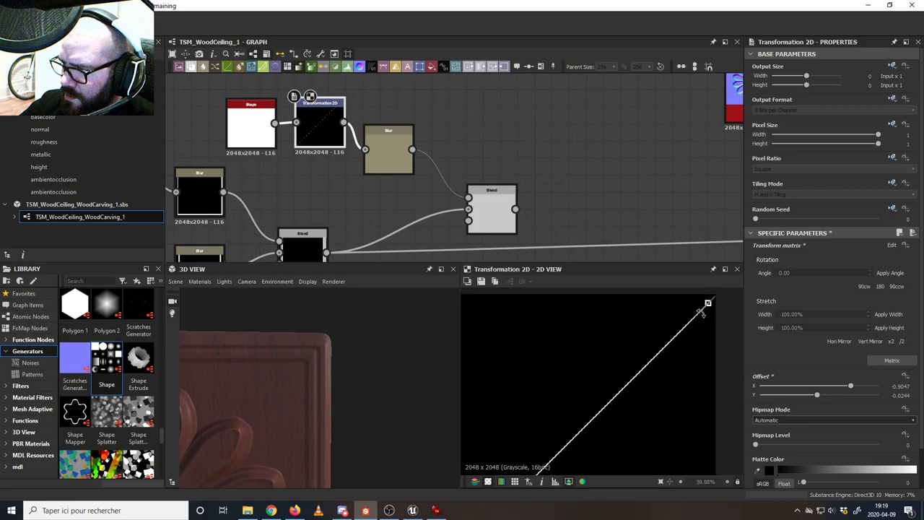
{"action": "scroll", "coordinate": [639, 353], "scroll_direction": "down", "scroll_amount": 4}
{"action": "middle_click_drag", "start_coordinate": [525, 372], "coordinate": [697, 312]}
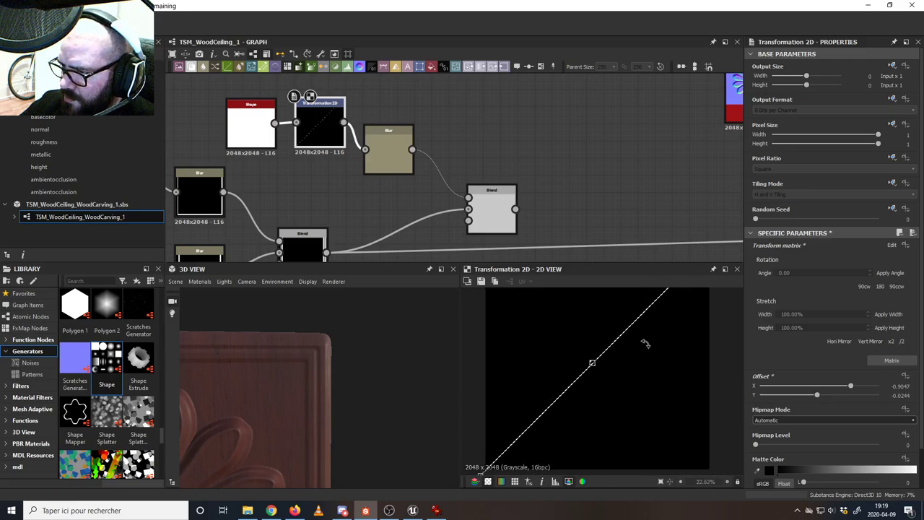
{"action": "scroll", "coordinate": [645, 345], "scroll_direction": "down", "scroll_amount": 4}
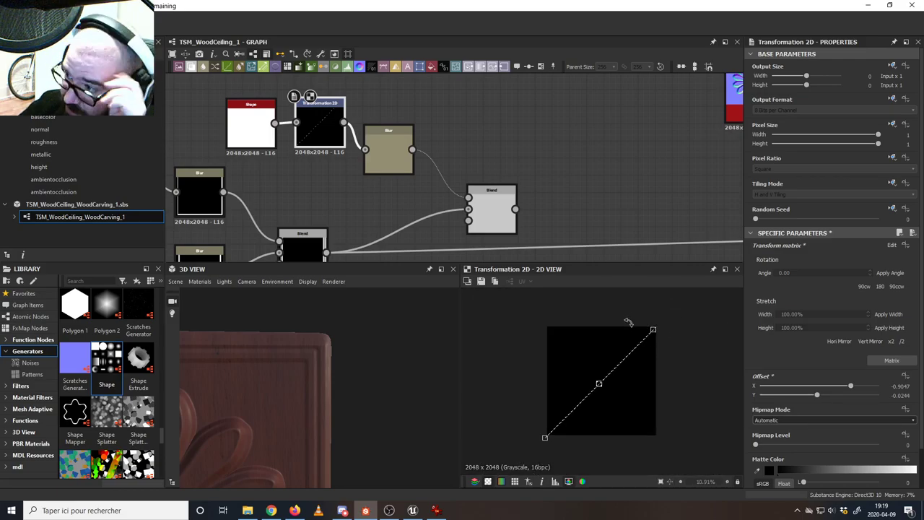
- Try a further length adjustment of the diagonal line, and undo it together with the preceding resizing and repositioning
{"action": "scroll", "coordinate": [654, 330], "scroll_direction": "up", "scroll_amount": 4}
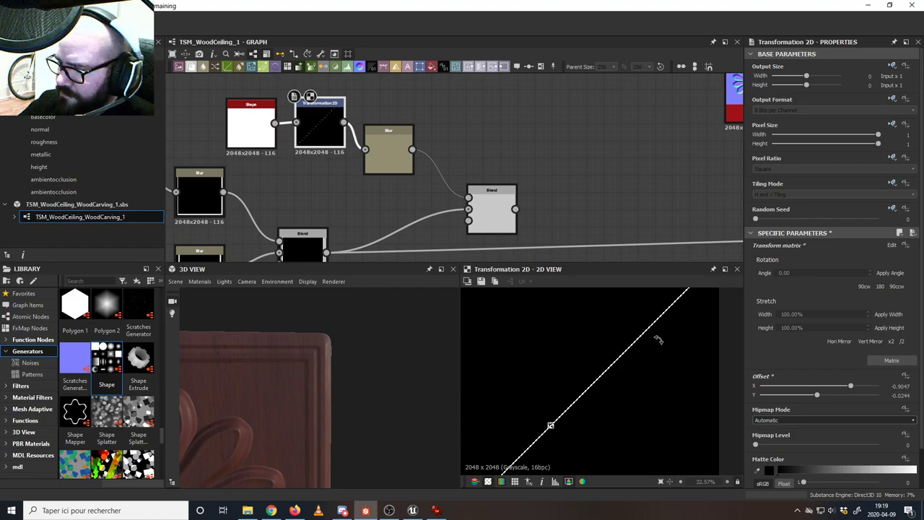
{"action": "scroll", "coordinate": [659, 339], "scroll_direction": "up", "scroll_amount": 10}
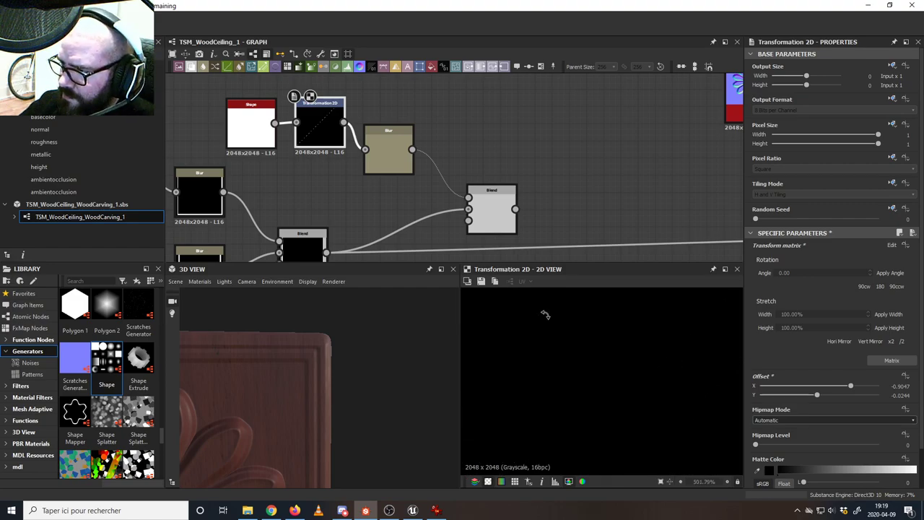
{"action": "middle_click_drag", "start_coordinate": [653, 346], "coordinate": [526, 390]}
{"action": "scroll", "coordinate": [614, 373], "scroll_direction": "up", "scroll_amount": 4}
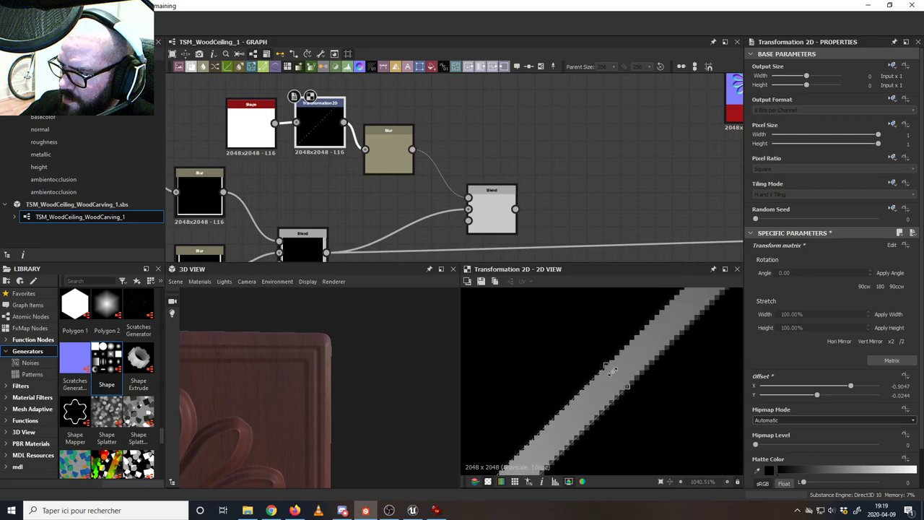
{"action": "left_click_drag", "start_coordinate": [594, 390], "coordinate": [501, 442]}
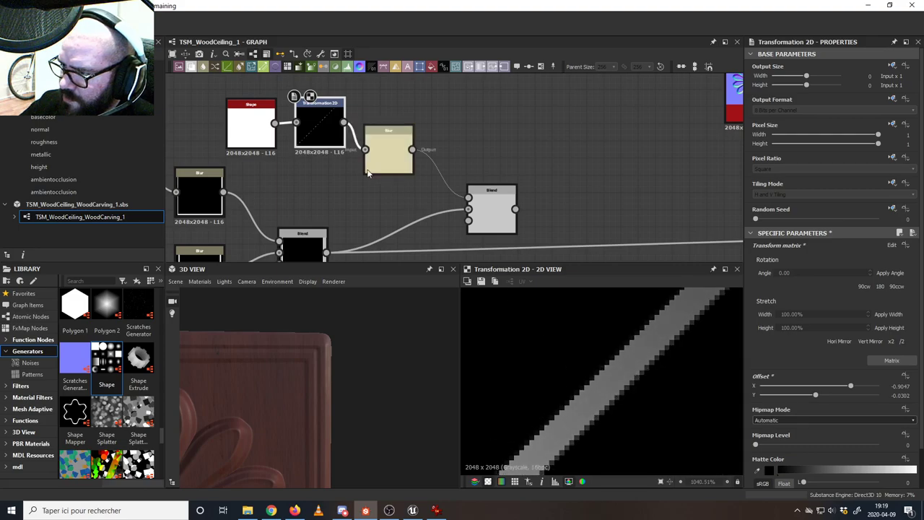
{"action": "scroll", "coordinate": [566, 372], "scroll_direction": "down", "scroll_amount": 6}
{"action": "scroll", "coordinate": [567, 372], "scroll_direction": "down", "scroll_amount": 4}
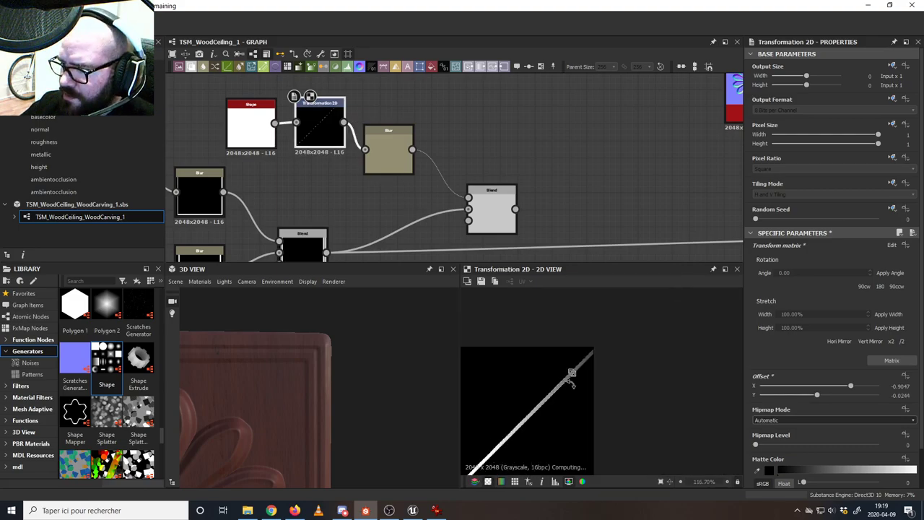
{"action": "key", "text": "ctrl+z"}
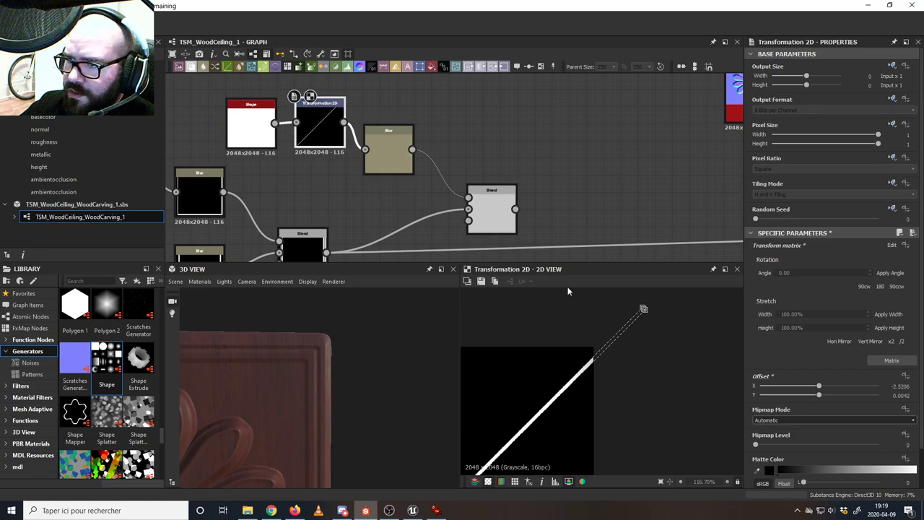
- Try to pull the far end of the diagonal line toward the canvas's lower-left corner and check the whole Transformation 2D output
{"action": "left_click_drag", "start_coordinate": [645, 308], "coordinate": [480, 452]}
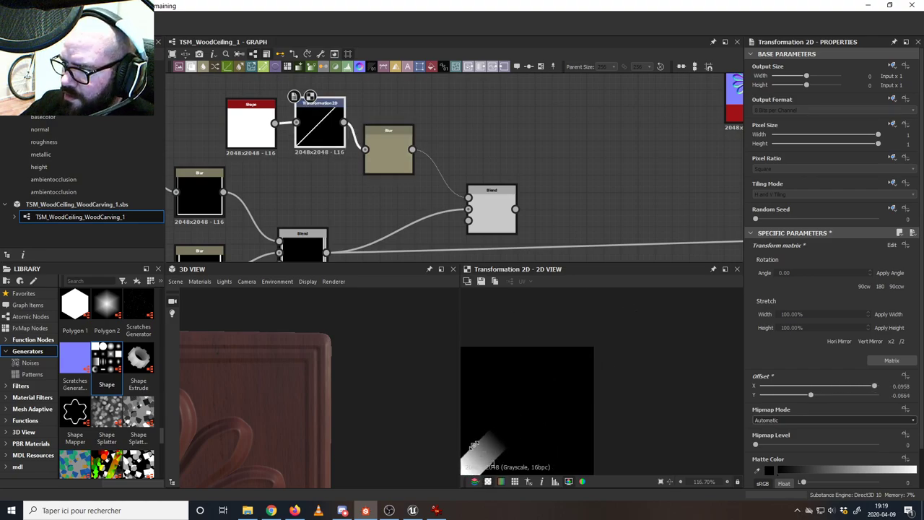
{"action": "middle_click_drag", "start_coordinate": [516, 414], "coordinate": [647, 309]}
{"action": "scroll", "coordinate": [636, 319], "scroll_direction": "down", "scroll_amount": 3}
{"action": "scroll", "coordinate": [638, 337], "scroll_direction": "down", "scroll_amount": 5}
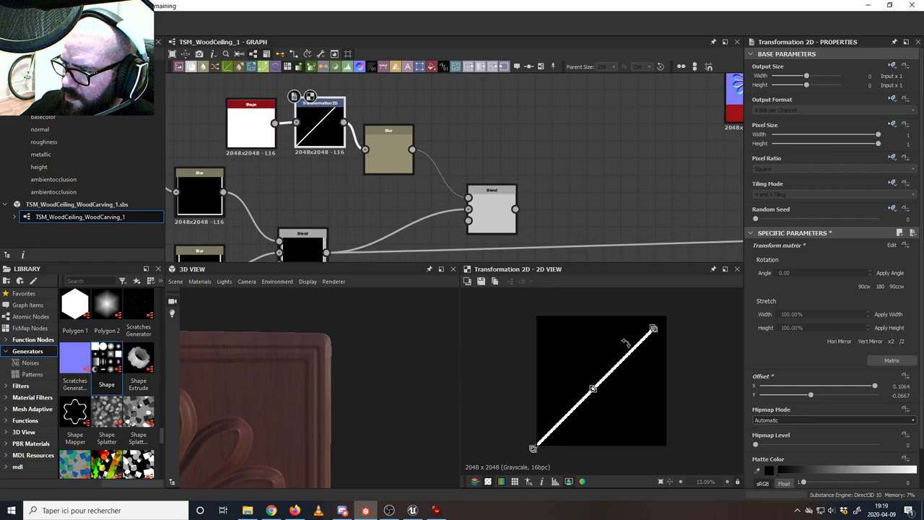
- Delete the old Transformation 2D and Blur nodes, then add a fresh Transformation 2D node fed by the Shape node
{"action": "middle_click_drag", "start_coordinate": [351, 180], "coordinate": [392, 198]}
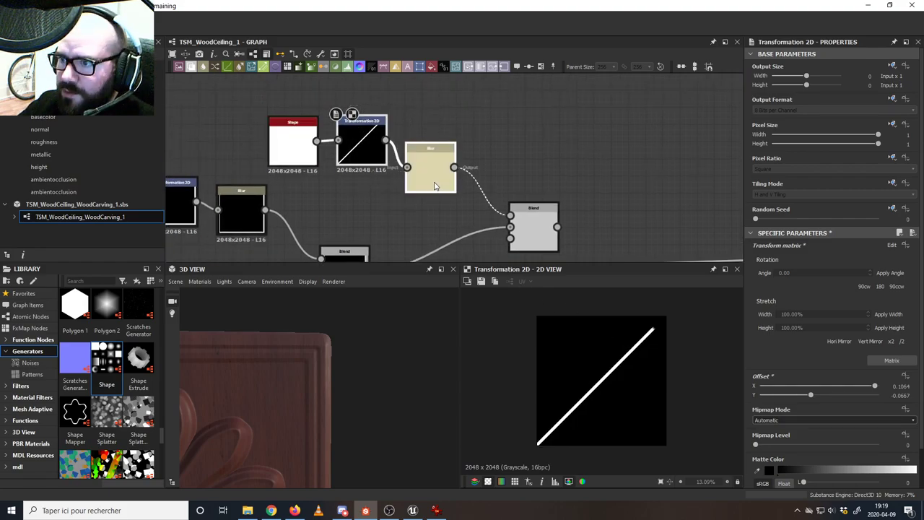
{"action": "key", "text": "Delete"}
{"action": "scroll", "coordinate": [410, 177], "scroll_direction": "down", "scroll_amount": 3}
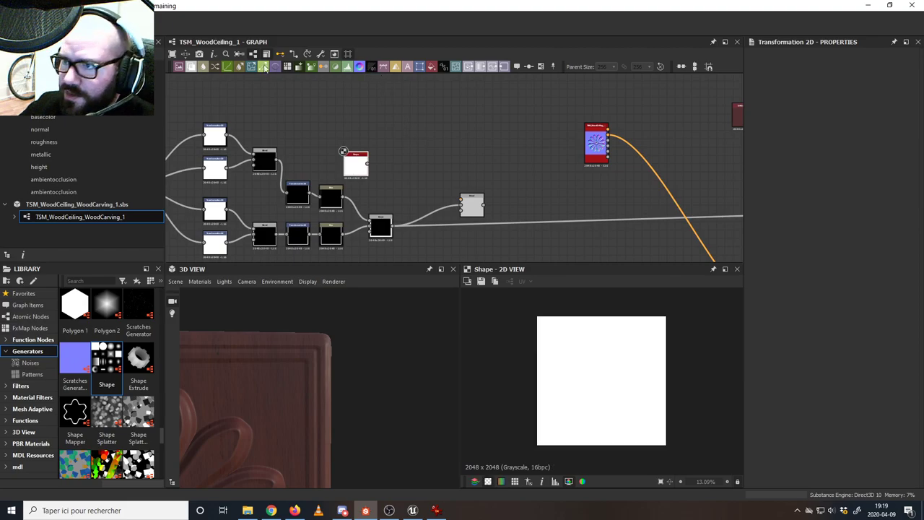
{"action": "left_click_drag", "start_coordinate": [386, 163], "coordinate": [386, 165]}
{"action": "scroll", "coordinate": [388, 172], "scroll_direction": "up", "scroll_amount": 4}
{"action": "left_click_drag", "start_coordinate": [401, 124], "coordinate": [392, 165]}
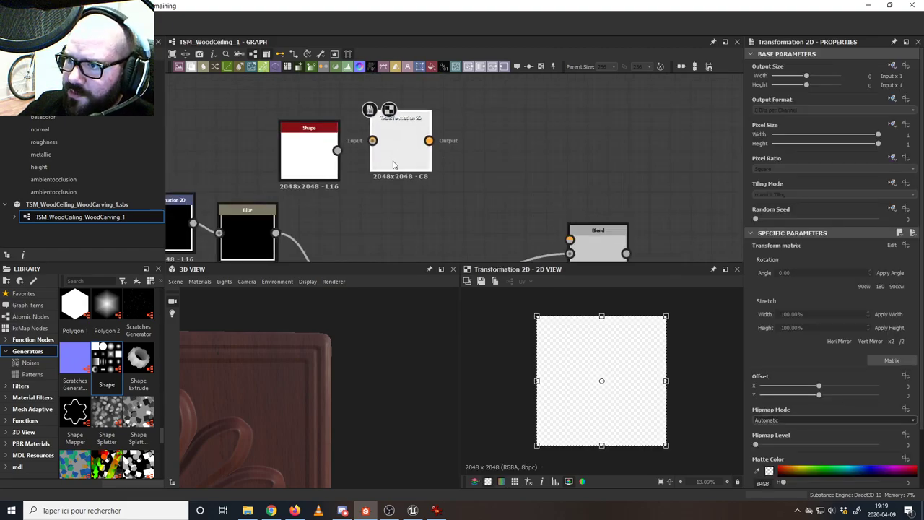
{"action": "mouse_move", "coordinate": [338, 151]}
{"action": "left_mouse_down"}
{"action": "mouse_move", "coordinate": [373, 141]}
{"action": "mouse_move", "coordinate": [382, 171]}
{"action": "left_mouse_up"}
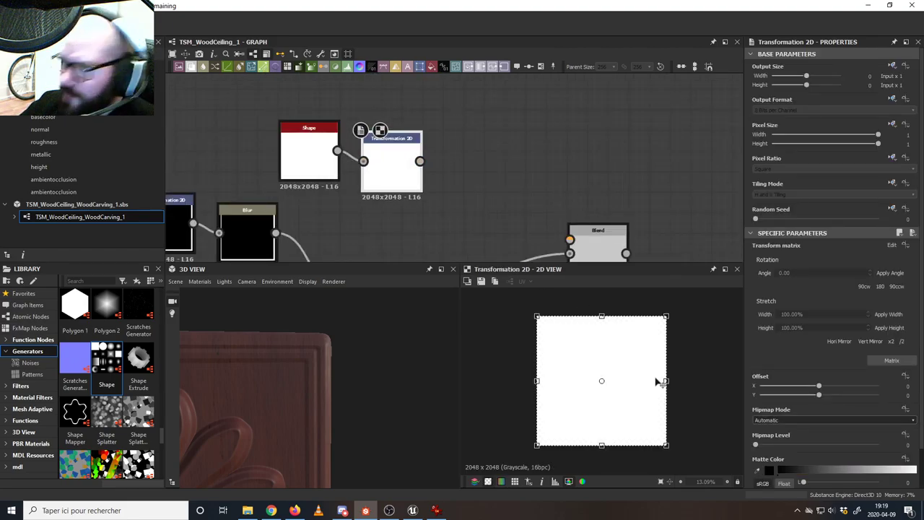
- Try to squash the white square into a small block at the canvas's lower-left corner in the new Transformation 2D node
{"action": "left_click_drag", "start_coordinate": [666, 381], "coordinate": [558, 382]}
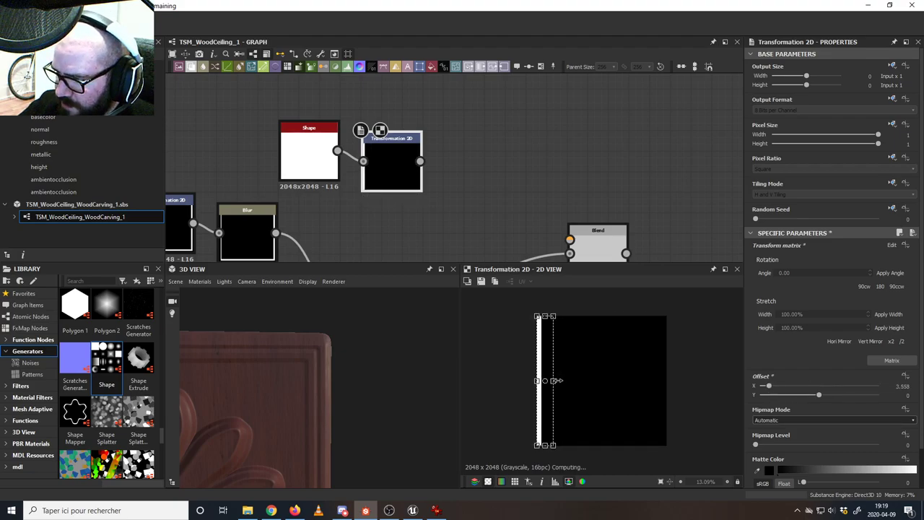
{"action": "left_click_drag", "start_coordinate": [549, 316], "coordinate": [550, 431]}
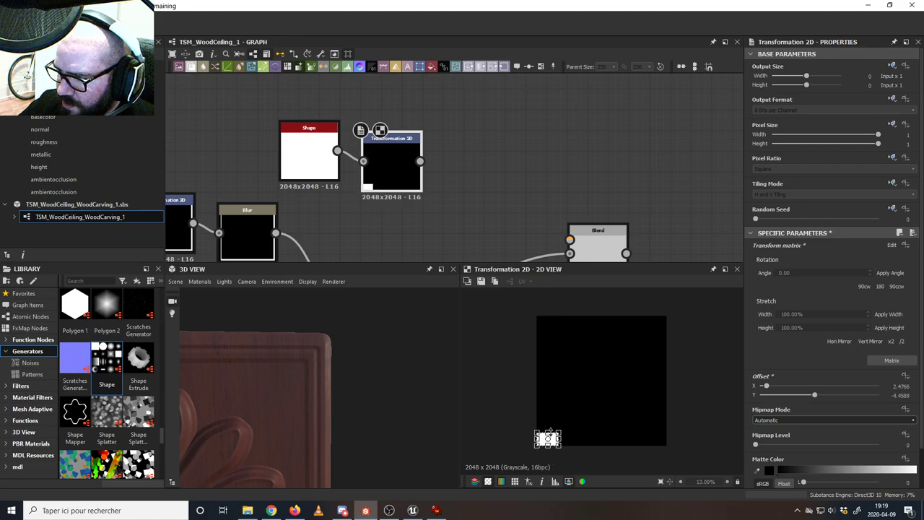
{"action": "scroll", "coordinate": [557, 441], "scroll_direction": "up", "scroll_amount": 5}
{"action": "middle_click_drag", "start_coordinate": [533, 429], "coordinate": [606, 293]}
{"action": "scroll", "coordinate": [607, 344], "scroll_direction": "up", "scroll_amount": 3}
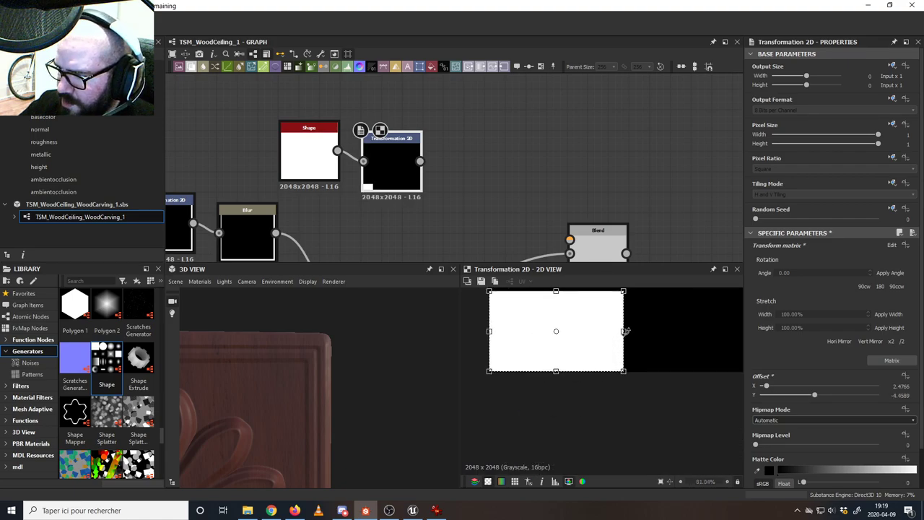
{"action": "left_click_drag", "start_coordinate": [625, 331], "coordinate": [579, 353]}
{"action": "middle_click_drag", "start_coordinate": [602, 338], "coordinate": [577, 383]}
{"action": "left_click_drag", "start_coordinate": [516, 371], "coordinate": [638, 361]}
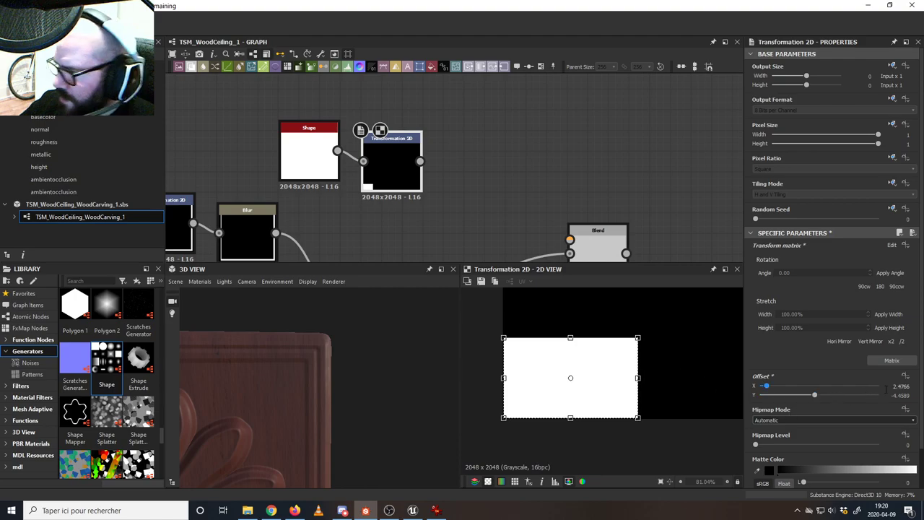
{"action": "scroll", "coordinate": [653, 370], "scroll_direction": "down", "scroll_amount": 5}
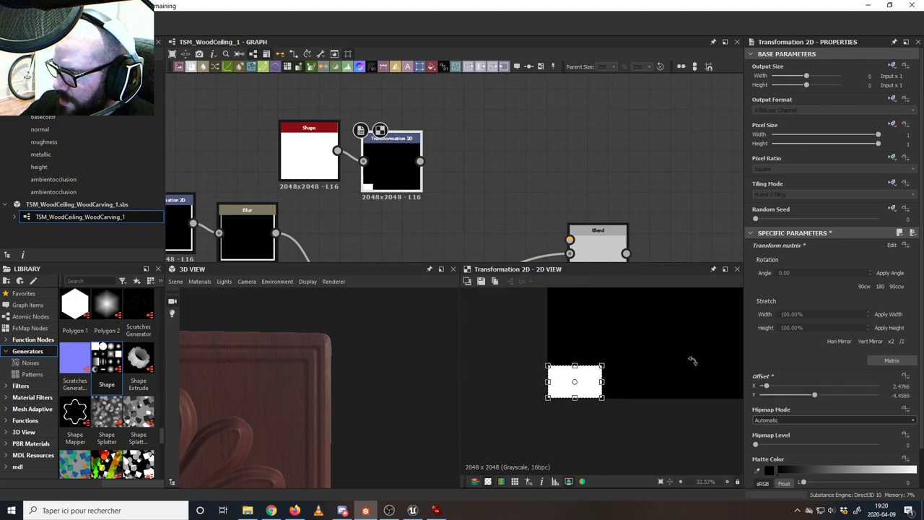
- Undo the scaling of the white square in the new Transformation 2D node and frame the full canvas
{"action": "key", "text": "ctrl+z"}
{"action": "key", "text": "ctrl+z"}
{"action": "key", "text": "ctrl+z"}
{"action": "middle_click_drag", "start_coordinate": [689, 362], "coordinate": [553, 439]}
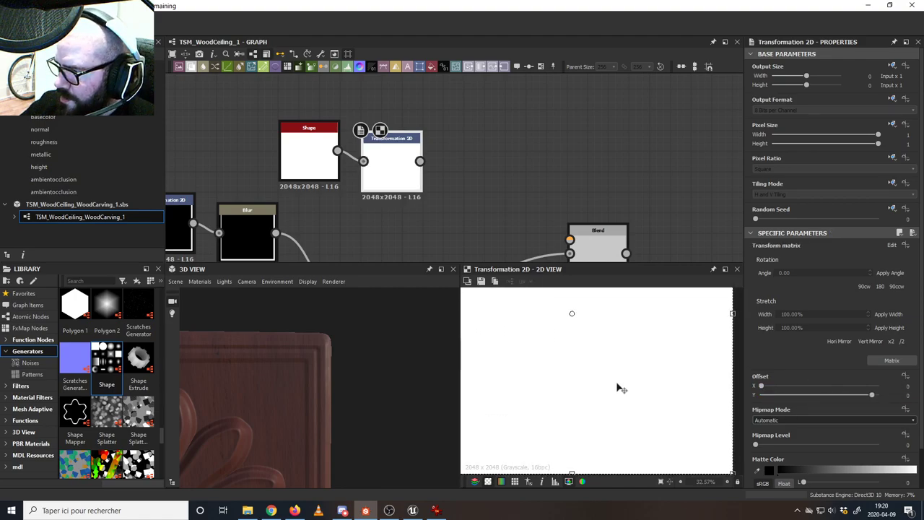
{"action": "key", "text": "f"}
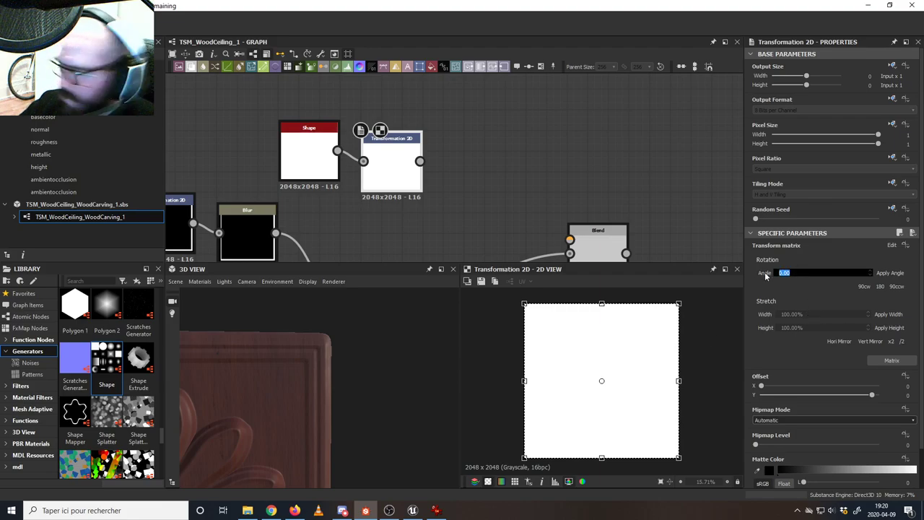
- Rotate the white square 45 degrees and shrink it uniformly to a small diamond at the canvas centre
{"action": "key", "text": "Return"}
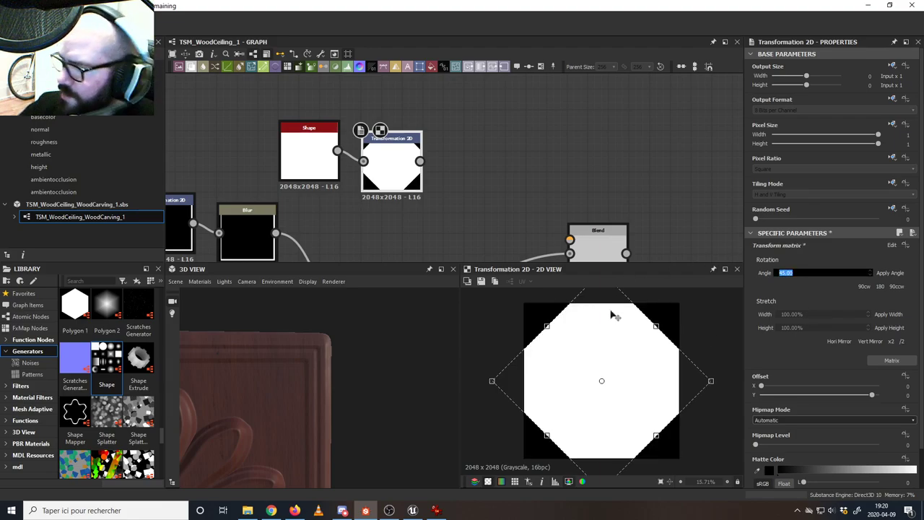
{"action": "left_click", "coordinate": [656, 326]}
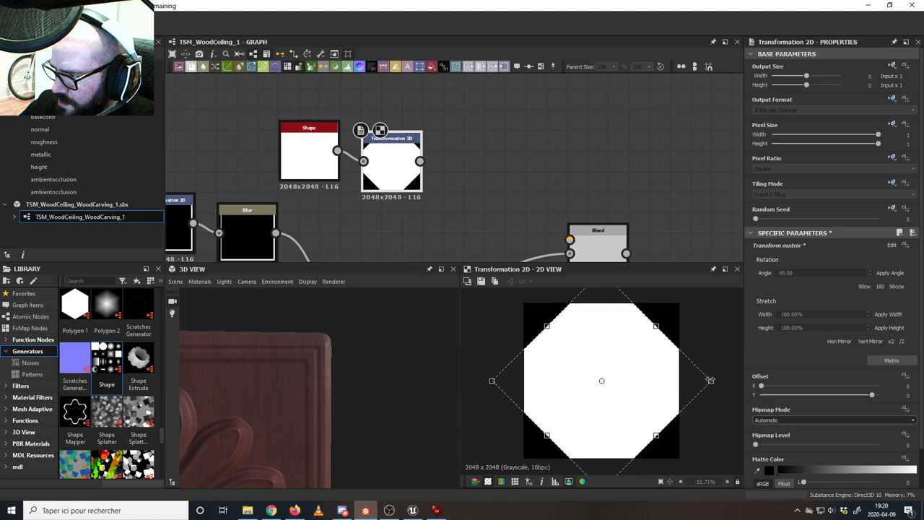
{"action": "left_click_drag", "start_coordinate": [710, 380], "coordinate": [591, 401]}
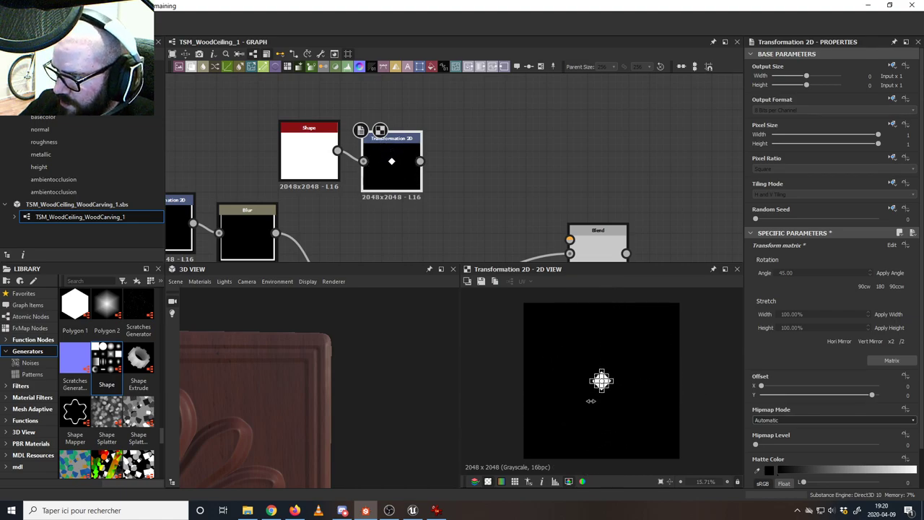
- Move the small diamond to the canvas's lower-left corner, with an offset of about X 0.038 and Y -7.2719
{"action": "scroll", "coordinate": [602, 386], "scroll_direction": "up", "scroll_amount": 4}
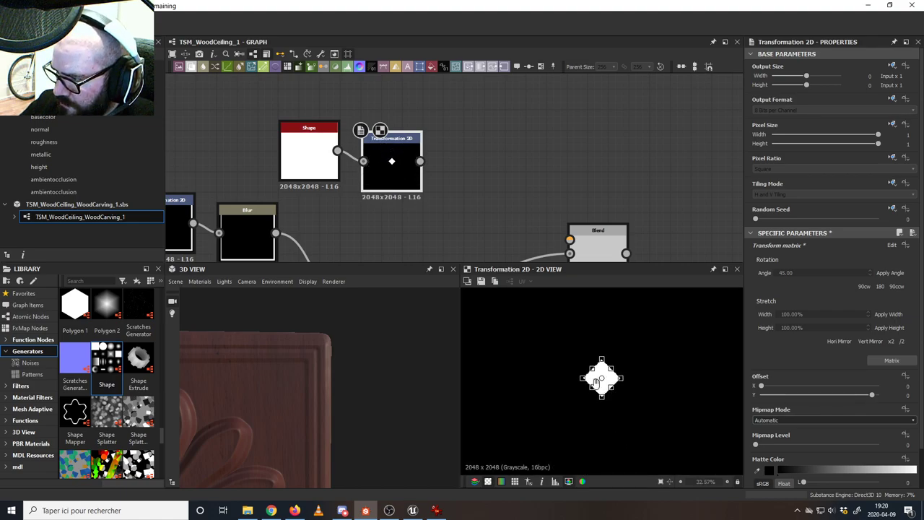
{"action": "middle_click_drag", "start_coordinate": [600, 385], "coordinate": [683, 336]}
{"action": "left_click_drag", "start_coordinate": [684, 336], "coordinate": [565, 463]}
{"action": "middle_click_drag", "start_coordinate": [581, 428], "coordinate": [618, 312]}
{"action": "left_click_drag", "start_coordinate": [610, 347], "coordinate": [586, 357]}
- Connect the new Transformation 2D output to the Blend node's foreground input and preview the Blend result
{"action": "middle_click_drag", "start_coordinate": [473, 197], "coordinate": [460, 180]}
{"action": "scroll", "coordinate": [406, 160], "scroll_direction": "down", "scroll_amount": 3}
{"action": "left_click_drag", "start_coordinate": [401, 142], "coordinate": [509, 201]}
{"action": "left_click", "coordinate": [510, 204]}
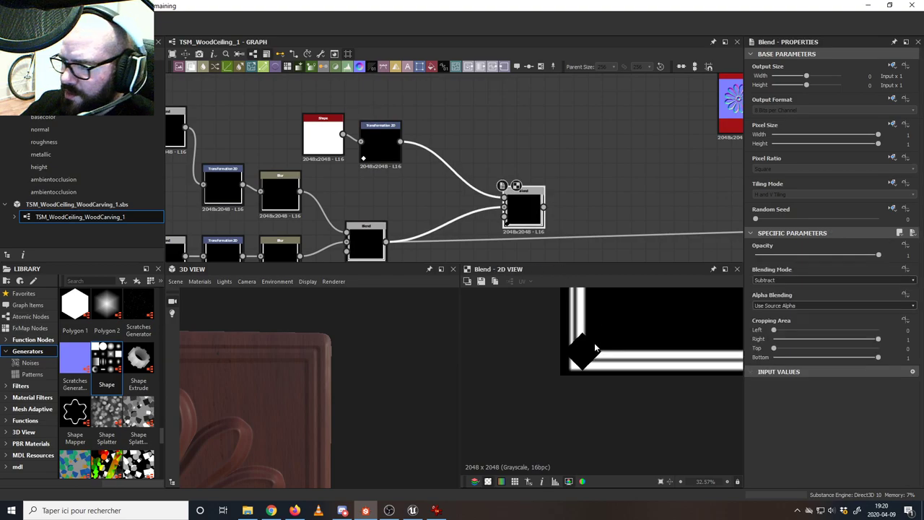
- Insert a Blur node between the Transformation 2D and Blend nodes, set its intensity to 1.4, and preview the Blend
{"action": "middle_click_drag", "start_coordinate": [443, 164], "coordinate": [491, 194]}
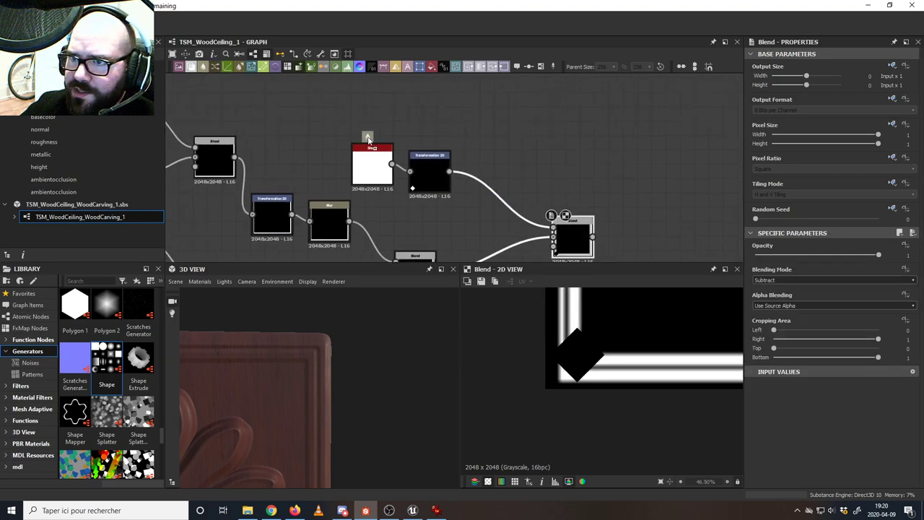
{"action": "left_click_drag", "start_coordinate": [368, 139], "coordinate": [487, 193]}
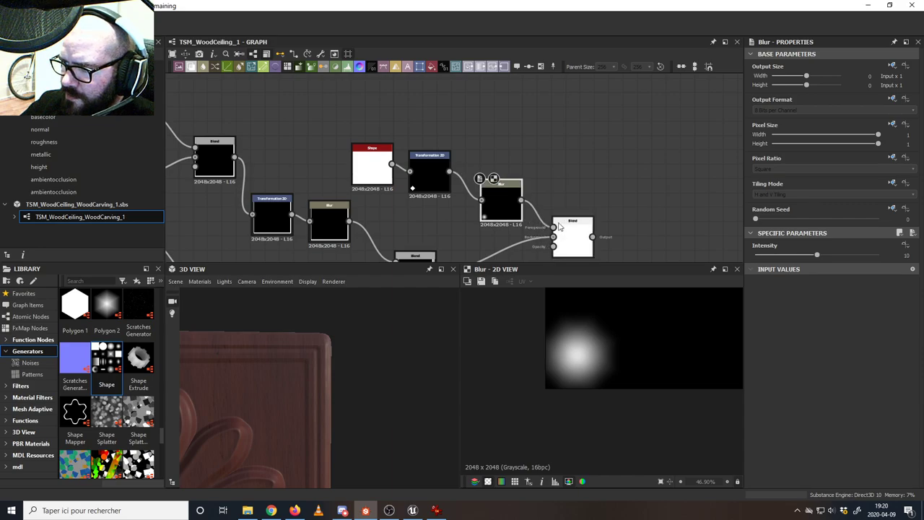
{"action": "left_click_drag", "start_coordinate": [817, 254], "coordinate": [763, 256]}
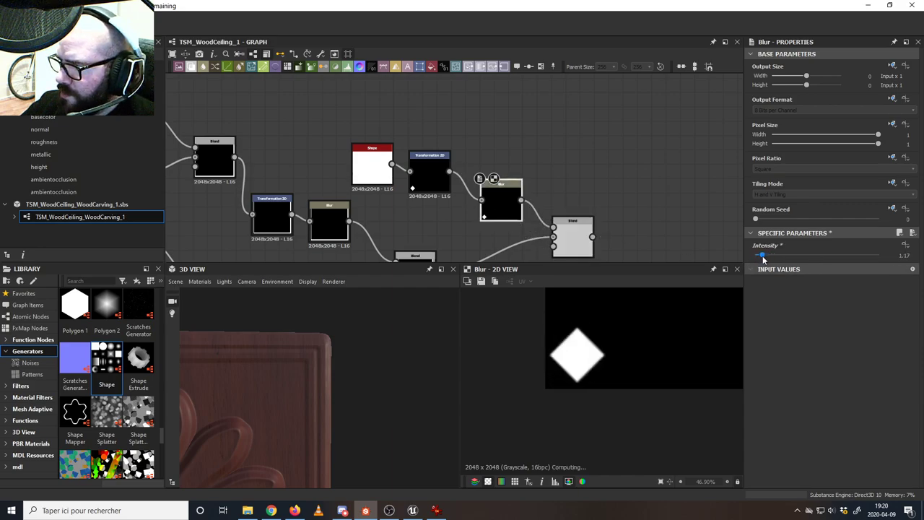
{"action": "scroll", "coordinate": [623, 238], "scroll_direction": "up", "scroll_amount": 5}
{"action": "middle_click_drag", "start_coordinate": [583, 215], "coordinate": [506, 136]}
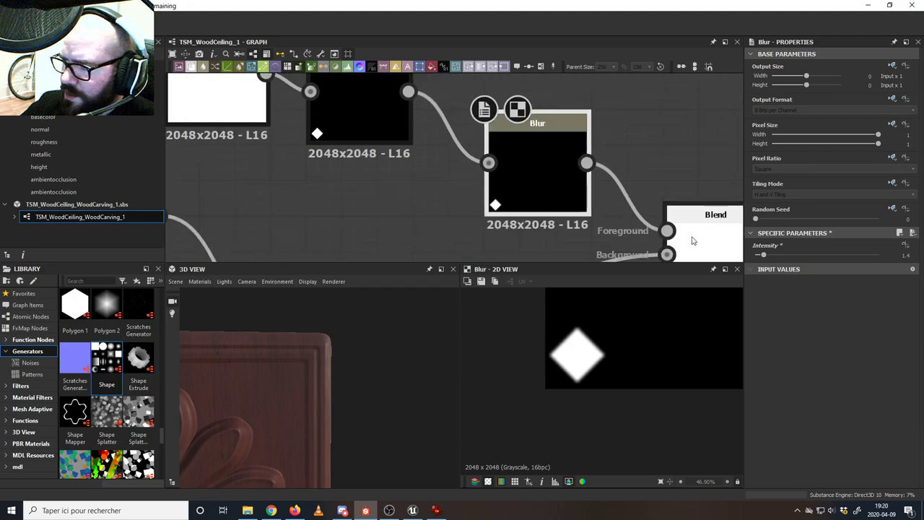
{"action": "double_click", "coordinate": [694, 240]}
- Narrow the diamond into a short diagonal sliver over the frame's lower-left corner seam, with an offset of about X -0.0567 and Y -13.3907
{"action": "left_click", "coordinate": [391, 131]}
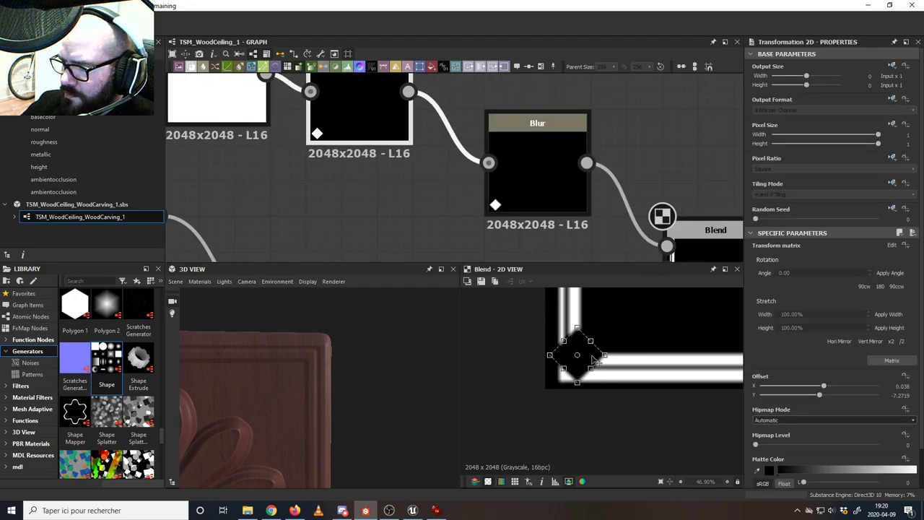
{"action": "mouse_move", "coordinate": [592, 353]}
{"action": "left_mouse_down"}
{"action": "mouse_move", "coordinate": [590, 376]}
{"action": "mouse_move", "coordinate": [594, 361]}
{"action": "mouse_move", "coordinate": [579, 365]}
{"action": "left_mouse_up"}
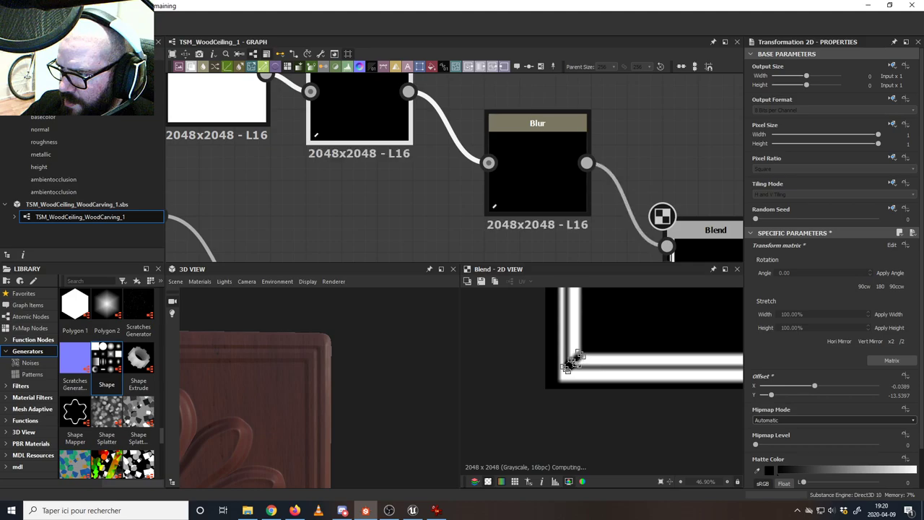
{"action": "scroll", "coordinate": [579, 364], "scroll_direction": "up", "scroll_amount": 8}
{"action": "middle_click_drag", "start_coordinate": [561, 367], "coordinate": [608, 363]}
{"action": "scroll", "coordinate": [598, 370], "scroll_direction": "down", "scroll_amount": 2}
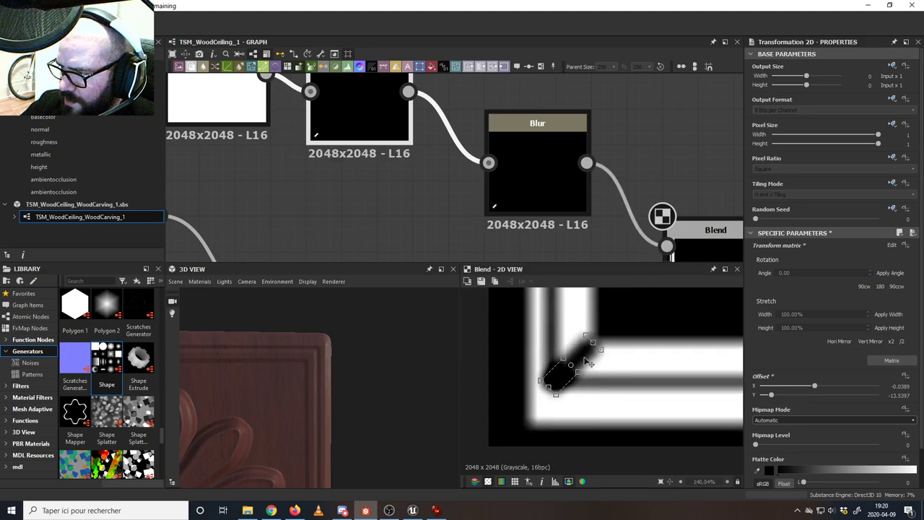
{"action": "mouse_move", "coordinate": [590, 355]}
{"action": "left_mouse_down"}
{"action": "mouse_move", "coordinate": [598, 349]}
{"action": "mouse_move", "coordinate": [587, 363]}
{"action": "left_mouse_up"}
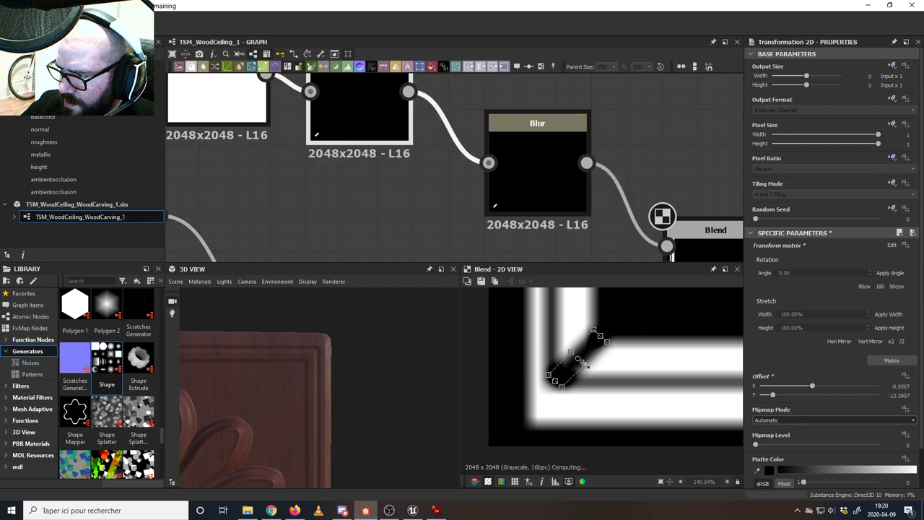
- Lengthen the sliver across the frame's whole corner and fine-tune its rotation and position to an offset of about X 4.6909 and Y -5.8719
{"action": "left_click_drag", "start_coordinate": [569, 349], "coordinate": [614, 321]}
{"action": "left_click_drag", "start_coordinate": [565, 385], "coordinate": [521, 432]}
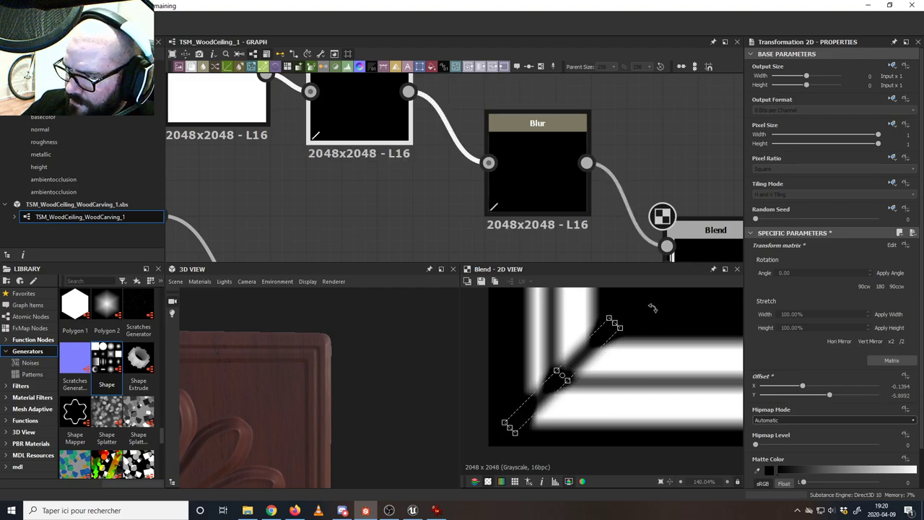
{"action": "left_click_drag", "start_coordinate": [653, 309], "coordinate": [645, 302]}
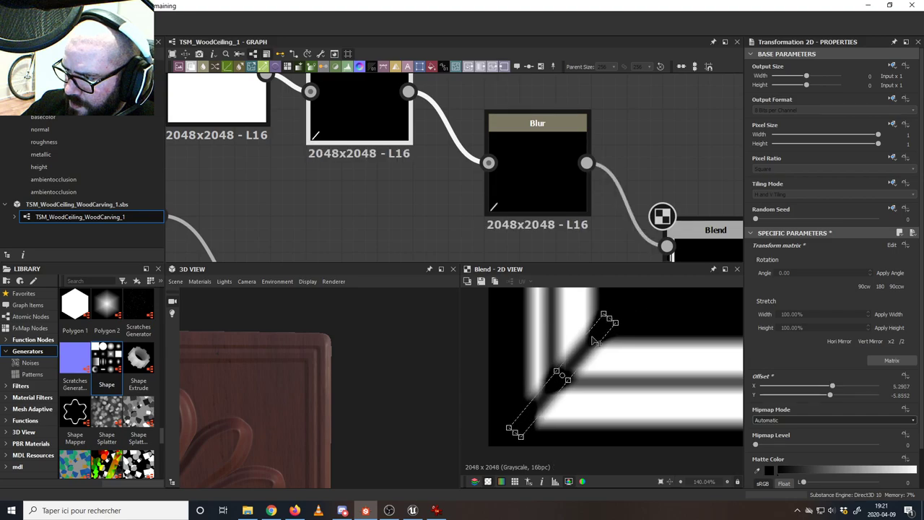
{"action": "left_click_drag", "start_coordinate": [595, 340], "coordinate": [596, 345]}
{"action": "left_click_drag", "start_coordinate": [642, 304], "coordinate": [643, 305]}
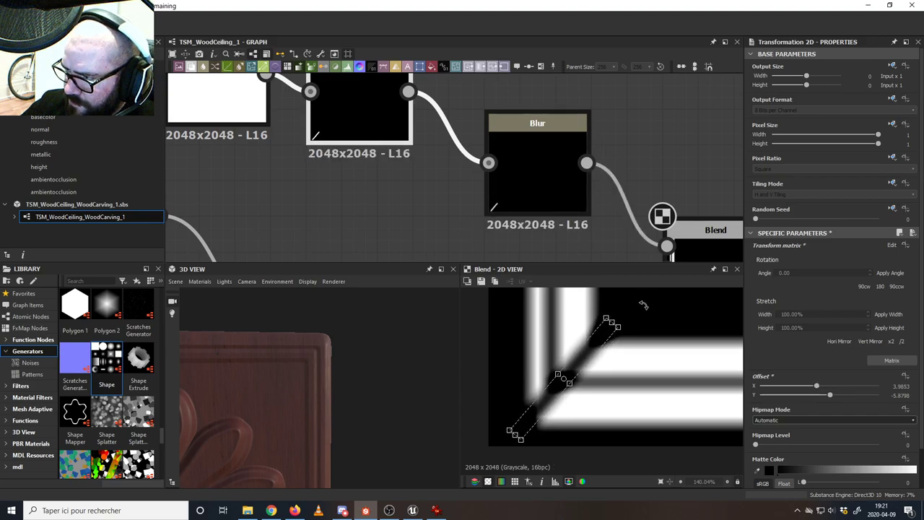
{"action": "scroll", "coordinate": [573, 361], "scroll_direction": "down", "scroll_amount": 6}
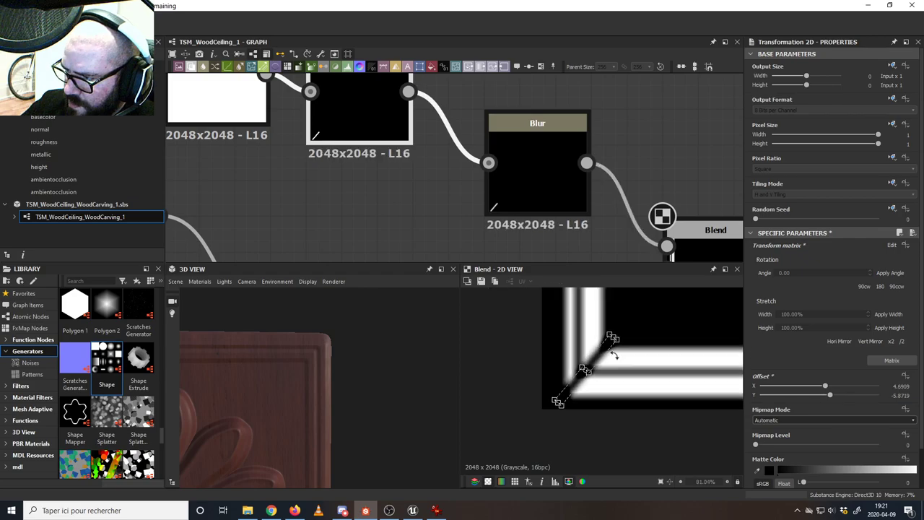
{"action": "scroll", "coordinate": [573, 361], "scroll_direction": "down", "scroll_amount": 1}
- Trace the frame Blend node's connection through the graph to the Normal node it feeds
{"action": "middle_click_drag", "start_coordinate": [637, 160], "coordinate": [356, 90]}
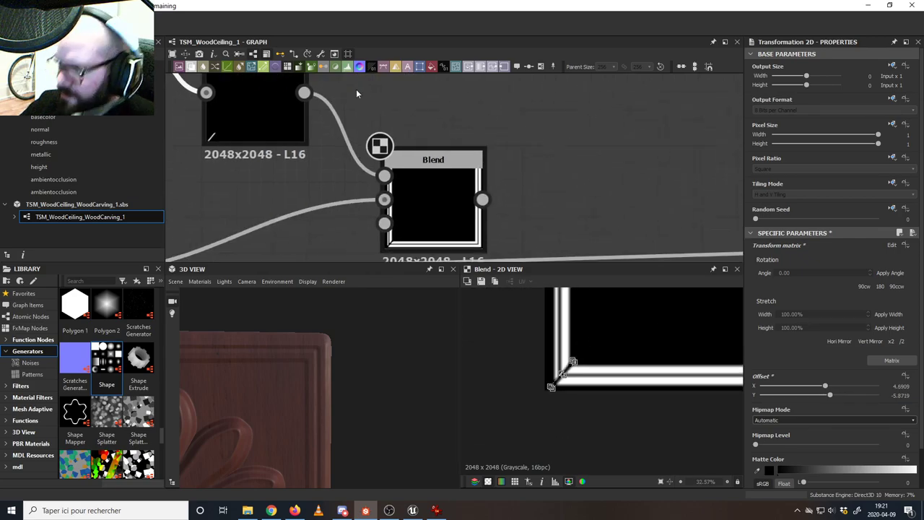
{"action": "scroll", "coordinate": [417, 133], "scroll_direction": "down", "scroll_amount": 8}
{"action": "middle_click_drag", "start_coordinate": [547, 123], "coordinate": [417, 176]}
{"action": "scroll", "coordinate": [358, 169], "scroll_direction": "down", "scroll_amount": 2}
{"action": "scroll", "coordinate": [380, 180], "scroll_direction": "down", "scroll_amount": 2}
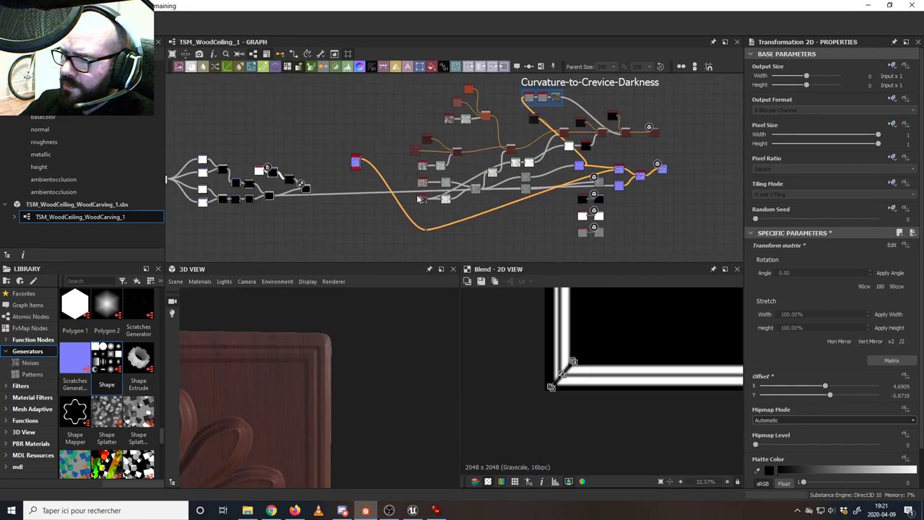
{"action": "scroll", "coordinate": [627, 184], "scroll_direction": "up", "scroll_amount": 10}
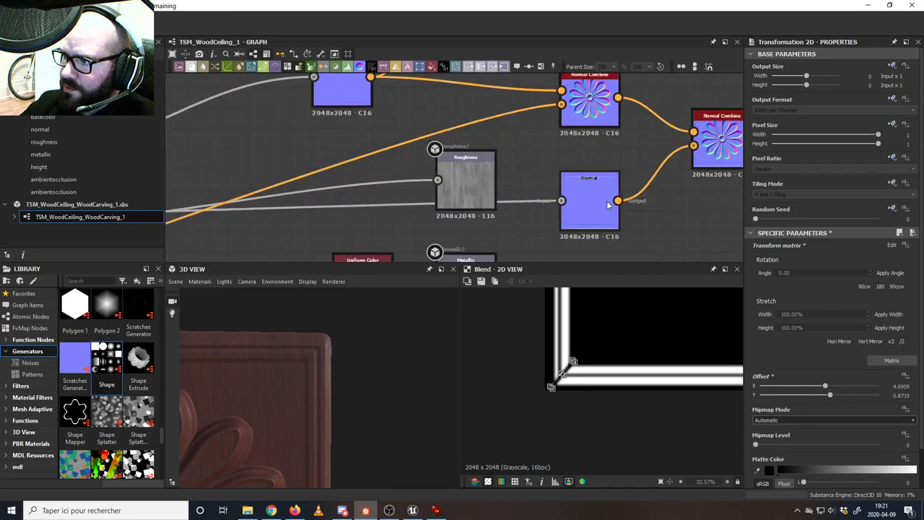
{"action": "scroll", "coordinate": [599, 199], "scroll_direction": "down", "scroll_amount": 8}
{"action": "middle_click_drag", "start_coordinate": [274, 198], "coordinate": [462, 173]}
{"action": "middle_click_drag", "start_coordinate": [372, 163], "coordinate": [452, 182]}
{"action": "scroll", "coordinate": [333, 203], "scroll_direction": "up", "scroll_amount": 6}
- Connect the Subtract Blend's output to the Normal node in place of the original frame Blend
{"action": "left_click", "coordinate": [357, 217]}
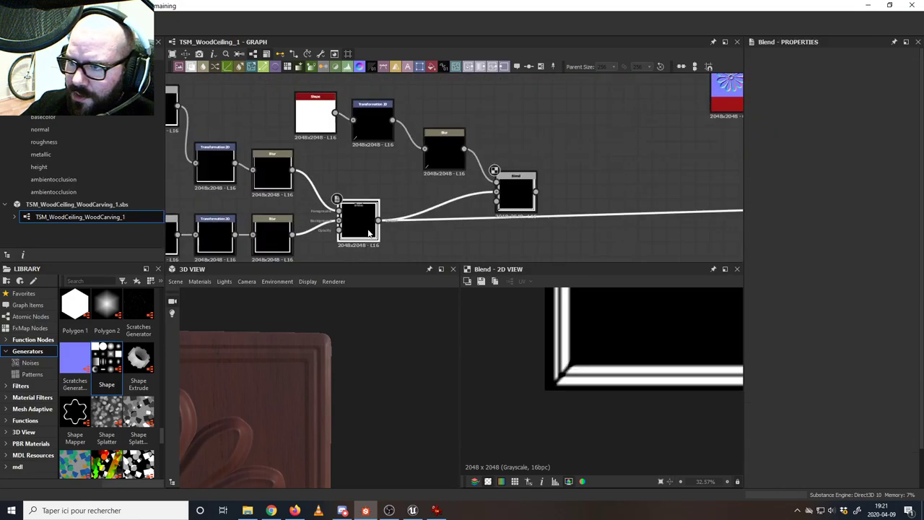
{"action": "left_click", "coordinate": [523, 188]}
{"action": "middle_click_drag", "start_coordinate": [571, 202], "coordinate": [365, 185]}
{"action": "scroll", "coordinate": [372, 182], "scroll_direction": "down", "scroll_amount": 5}
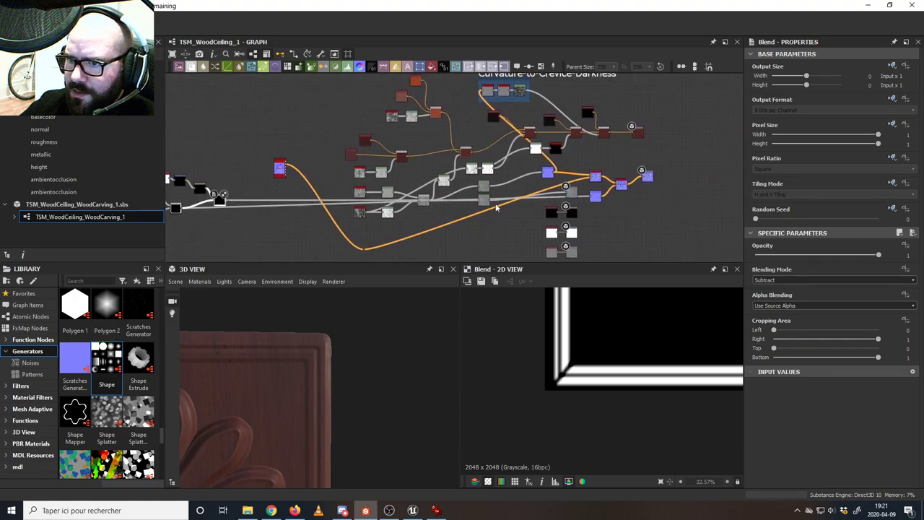
{"action": "left_click_drag", "start_coordinate": [589, 204], "coordinate": [595, 199]}
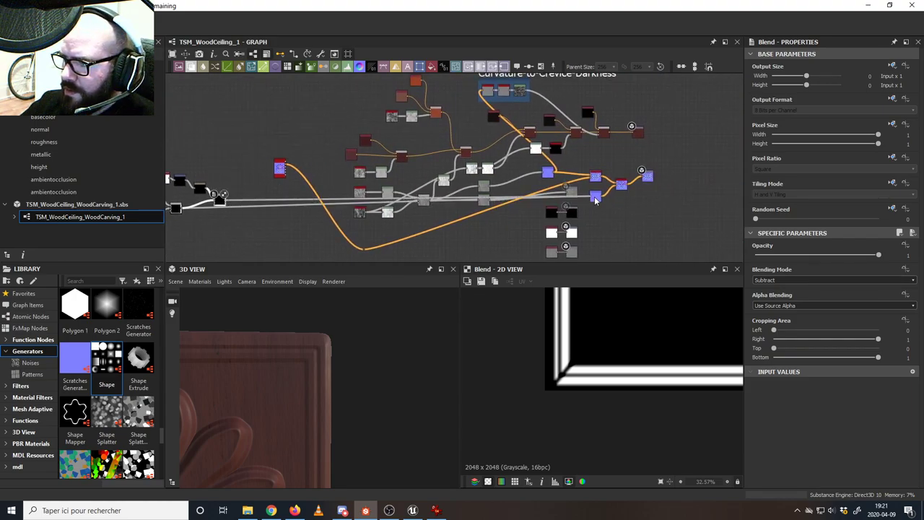
- Examine the mitre seam at the frame's corner on the 3D cube and close up in the Blend preview
{"action": "left_click_drag", "start_coordinate": [304, 353], "coordinate": [373, 332]}
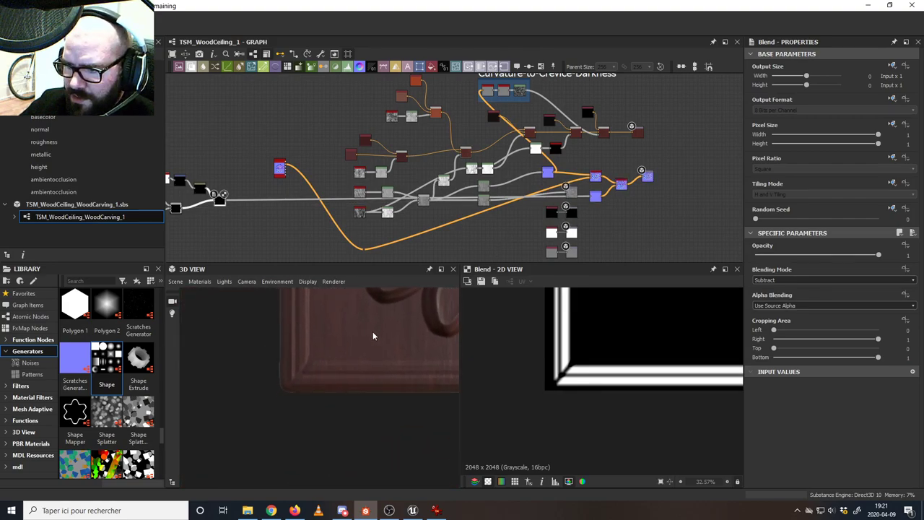
{"action": "scroll", "coordinate": [375, 329], "scroll_direction": "down", "scroll_amount": 4}
{"action": "middle_click_drag", "start_coordinate": [376, 328], "coordinate": [361, 333]}
{"action": "left_click_drag", "start_coordinate": [361, 334], "coordinate": [338, 344]}
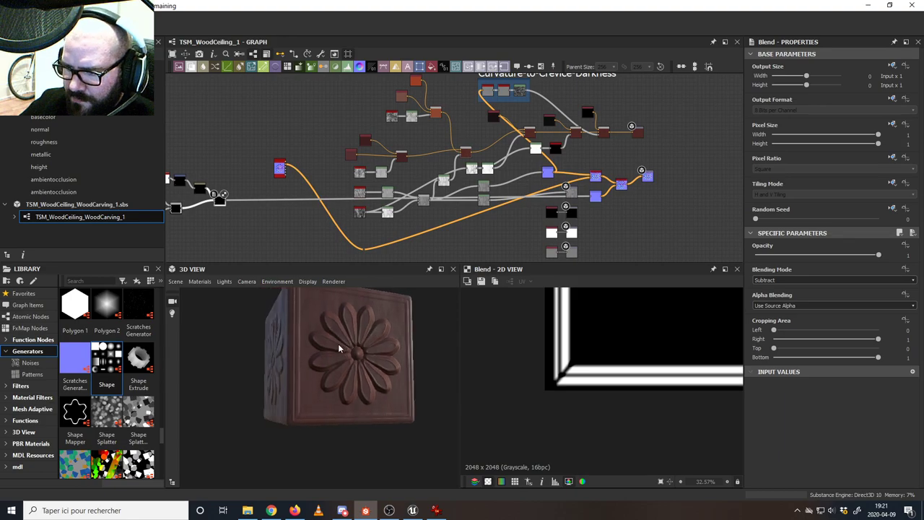
{"action": "scroll", "coordinate": [351, 345], "scroll_direction": "up", "scroll_amount": 10}
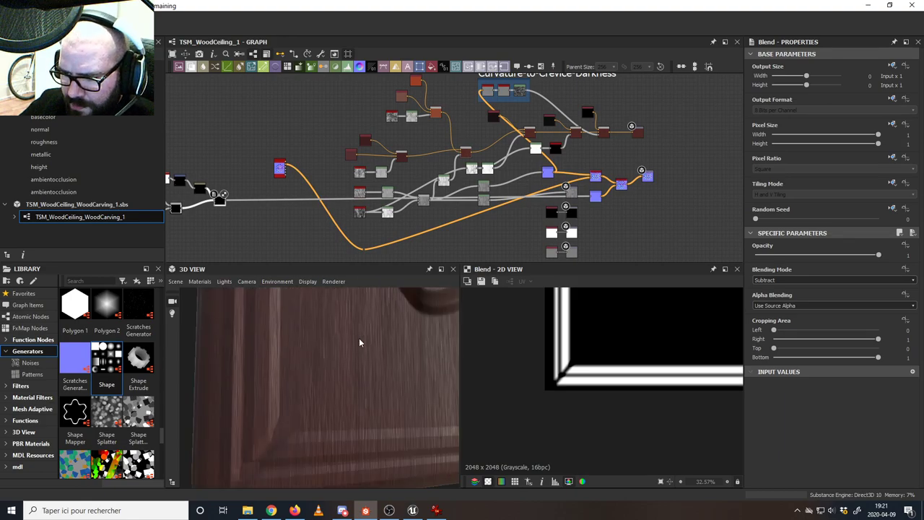
{"action": "scroll", "coordinate": [359, 339], "scroll_direction": "down", "scroll_amount": 8}
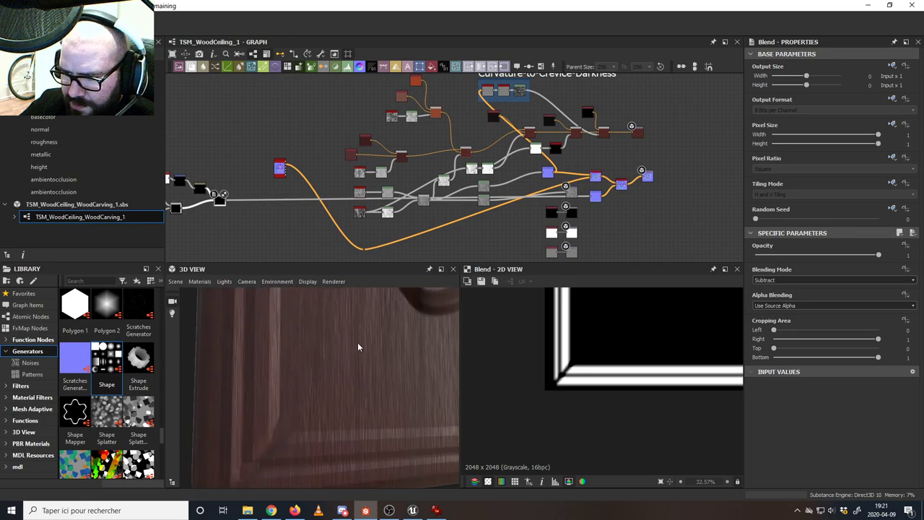
{"action": "left_click_drag", "start_coordinate": [363, 336], "coordinate": [363, 345]}
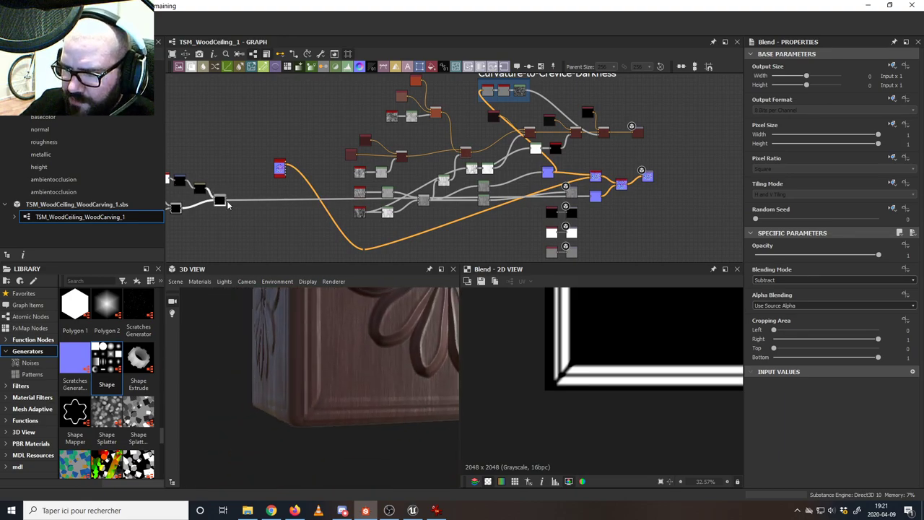
{"action": "middle_click_drag", "start_coordinate": [221, 195], "coordinate": [319, 196]}
{"action": "scroll", "coordinate": [315, 196], "scroll_direction": "up", "scroll_amount": 5}
{"action": "scroll", "coordinate": [598, 370], "scroll_direction": "up", "scroll_amount": 6}
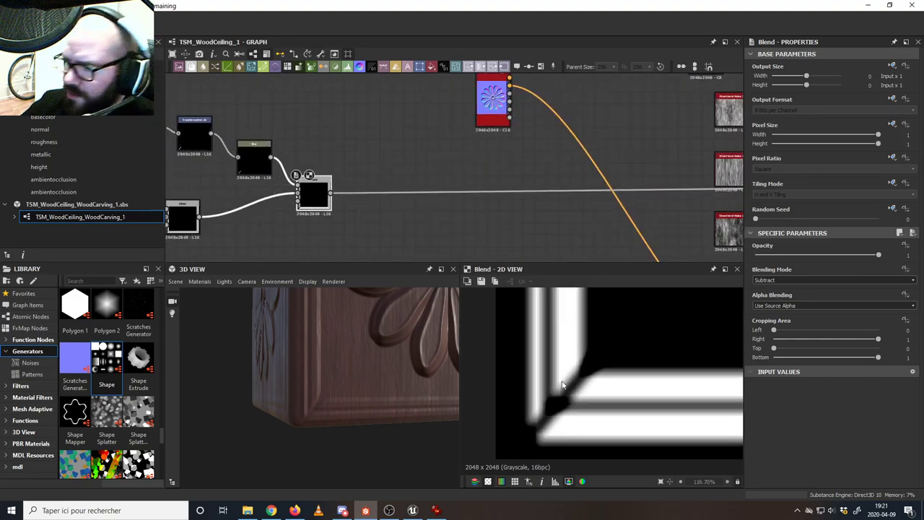
{"action": "middle_click_drag", "start_coordinate": [290, 210], "coordinate": [388, 186]}
{"action": "scroll", "coordinate": [362, 148], "scroll_direction": "up", "scroll_amount": 3}
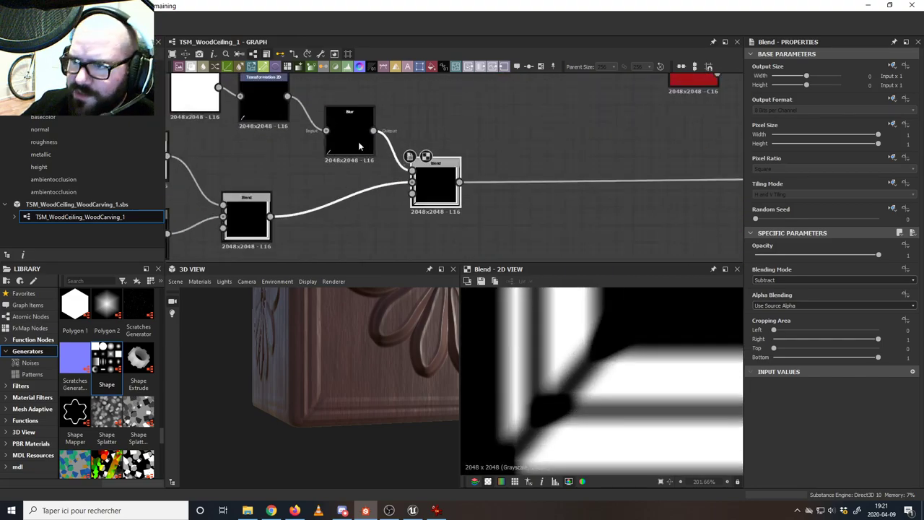
- Set the sliver's Blur intensity to 0.34 while previewing the Subtract Blend
{"action": "middle_click_drag", "start_coordinate": [305, 147], "coordinate": [373, 181]}
{"action": "double_click", "coordinate": [416, 171]}
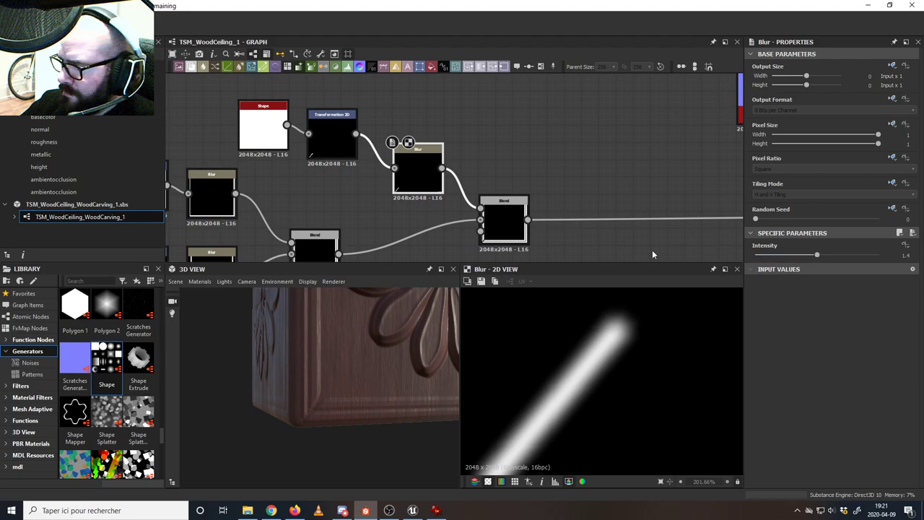
{"action": "double_click", "coordinate": [502, 220]}
{"action": "left_click", "coordinate": [422, 174]}
{"action": "left_click_drag", "start_coordinate": [817, 257], "coordinate": [787, 259]}
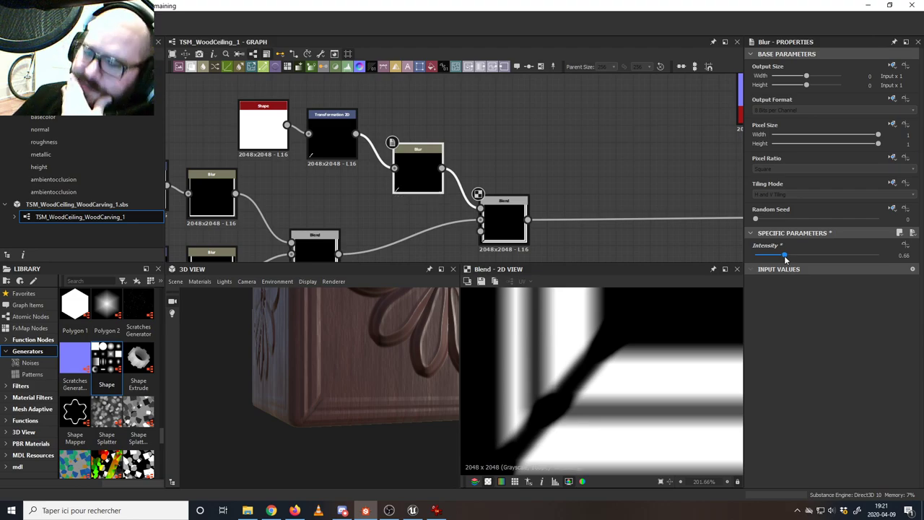
{"action": "left_click_drag", "start_coordinate": [786, 258], "coordinate": [788, 258]}
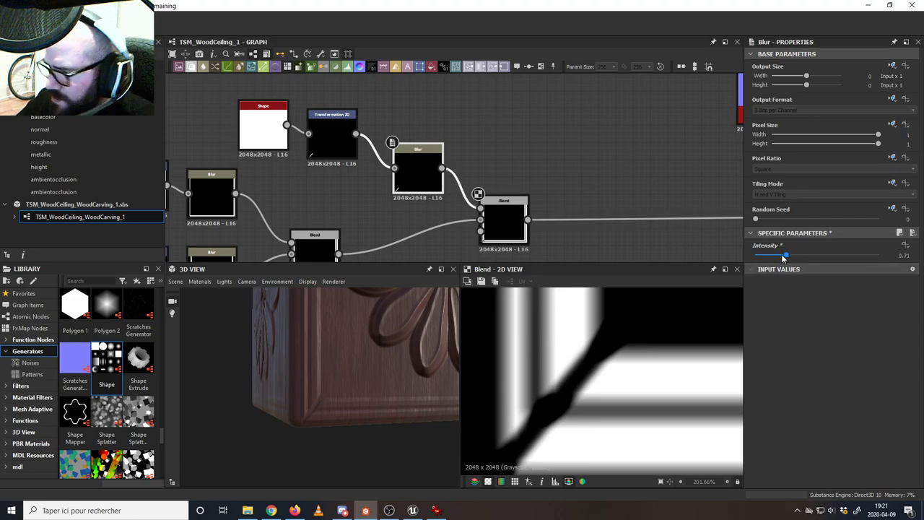
{"action": "scroll", "coordinate": [313, 402], "scroll_direction": "up", "scroll_amount": 5}
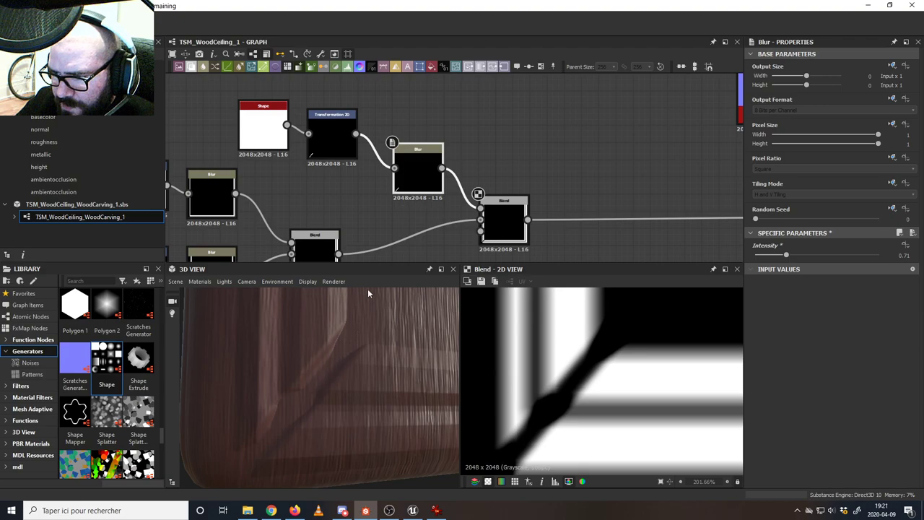
{"action": "left_click_drag", "start_coordinate": [787, 258], "coordinate": [772, 257]}
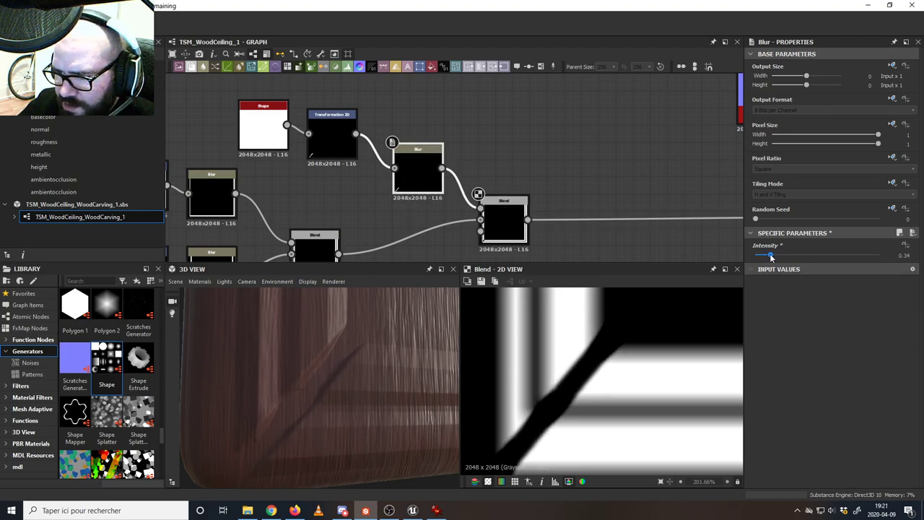
- Thin the diagonal sliver in its Transformation 2D node, with an offset of about X 29.8066 and Y -5.8604
{"action": "double_click", "coordinate": [327, 143]}
{"action": "left_click_drag", "start_coordinate": [564, 413], "coordinate": [554, 407]}
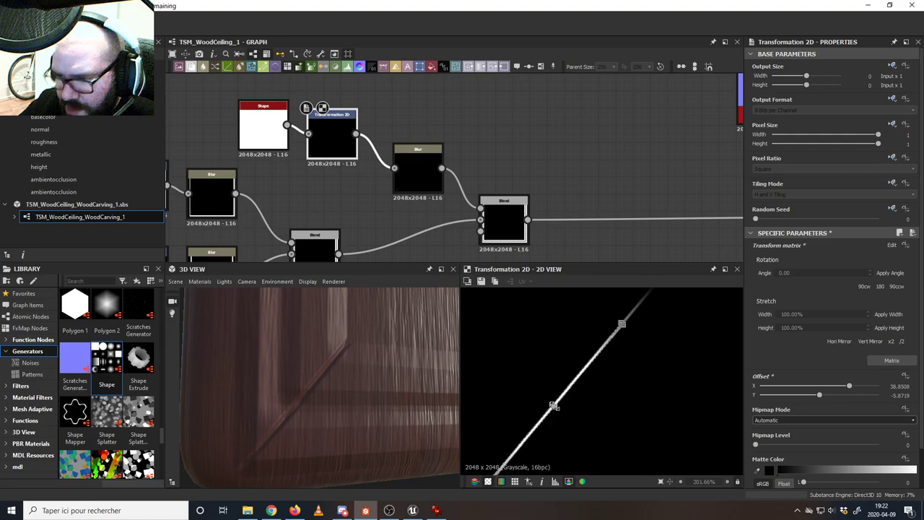
{"action": "left_click_drag", "start_coordinate": [554, 406], "coordinate": [555, 406]}
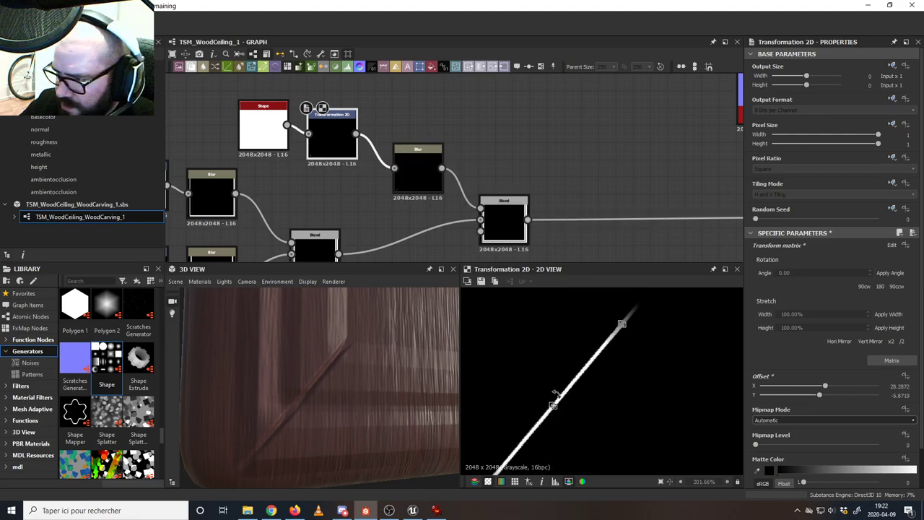
{"action": "scroll", "coordinate": [554, 402], "scroll_direction": "up", "scroll_amount": 5}
{"action": "left_click_drag", "start_coordinate": [554, 403], "coordinate": [544, 395]}
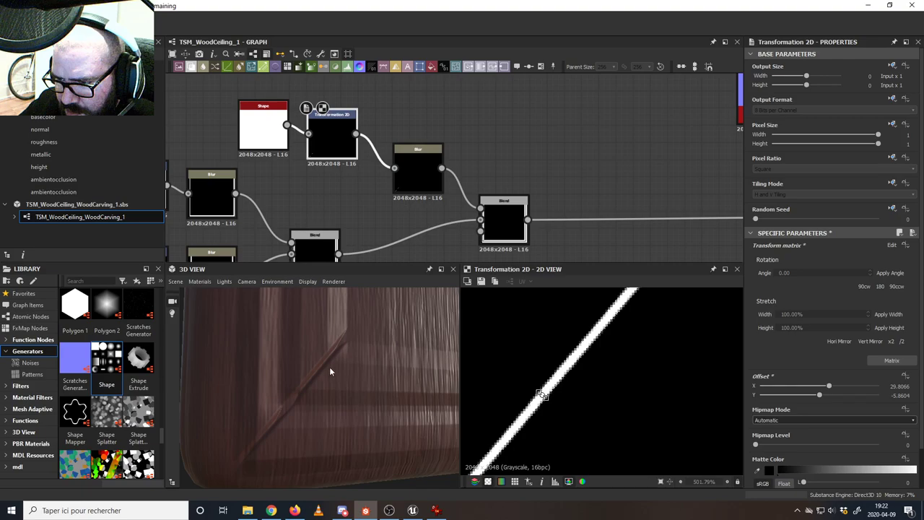
- Compare the carved panel's corner seam in the 3D view with the reference photo Wood_Ceiling_1.jpg in IrfanView
{"action": "scroll", "coordinate": [331, 372], "scroll_direction": "down", "scroll_amount": 6}
{"action": "left_click_drag", "start_coordinate": [337, 374], "coordinate": [320, 382]}
{"action": "scroll", "coordinate": [271, 403], "scroll_direction": "up", "scroll_amount": 3}
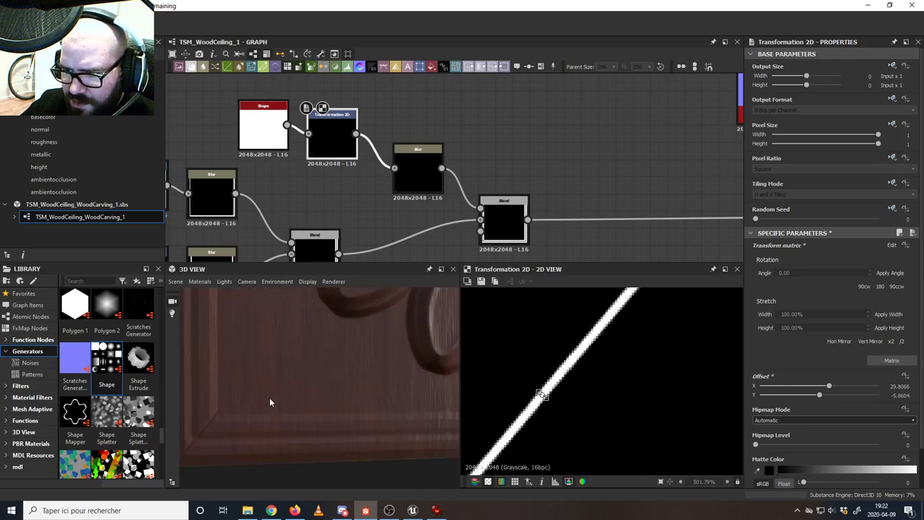
{"action": "left_click_drag", "start_coordinate": [270, 403], "coordinate": [285, 401]}
{"action": "left_click", "coordinate": [437, 510]}
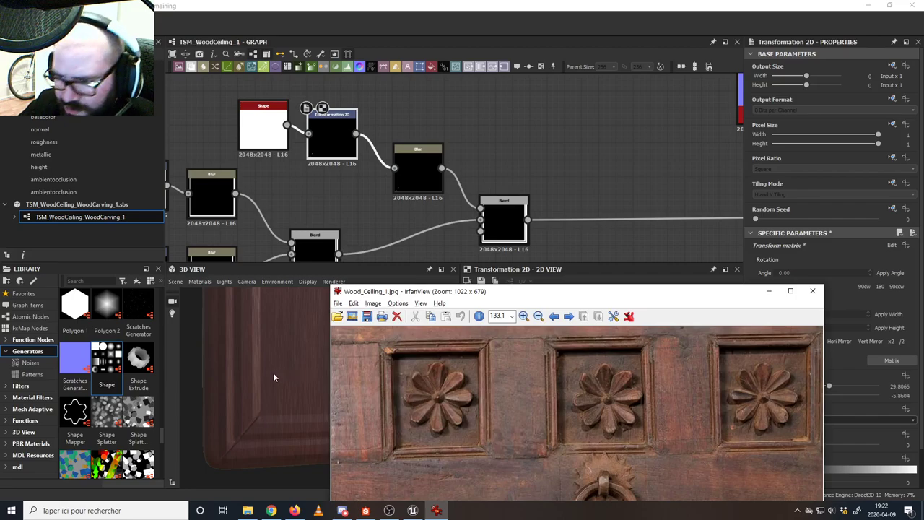
{"action": "middle_click_drag", "start_coordinate": [274, 377], "coordinate": [269, 377]}
{"action": "scroll", "coordinate": [272, 378], "scroll_direction": "down", "scroll_amount": 3}
{"action": "mouse_move", "coordinate": [325, 347]}
{"action": "middle_mouse_down"}
{"action": "mouse_move", "coordinate": [284, 361]}
{"action": "mouse_move", "coordinate": [311, 350]}
{"action": "middle_mouse_up"}
{"action": "scroll", "coordinate": [285, 361], "scroll_direction": "down", "scroll_amount": 1}
{"action": "scroll", "coordinate": [511, 237], "scroll_direction": "down", "scroll_amount": 3}
- Add a second Transformation 2D node fed by the sliver's Transformation 2D and mirror it horizontally
{"action": "middle_click_drag", "start_coordinate": [522, 249], "coordinate": [374, 167]}
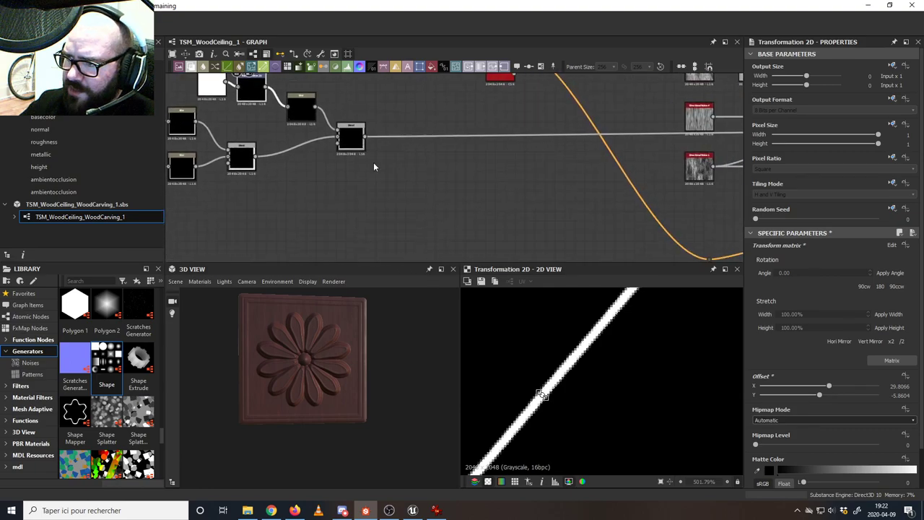
{"action": "middle_click_drag", "start_coordinate": [312, 163], "coordinate": [340, 184]}
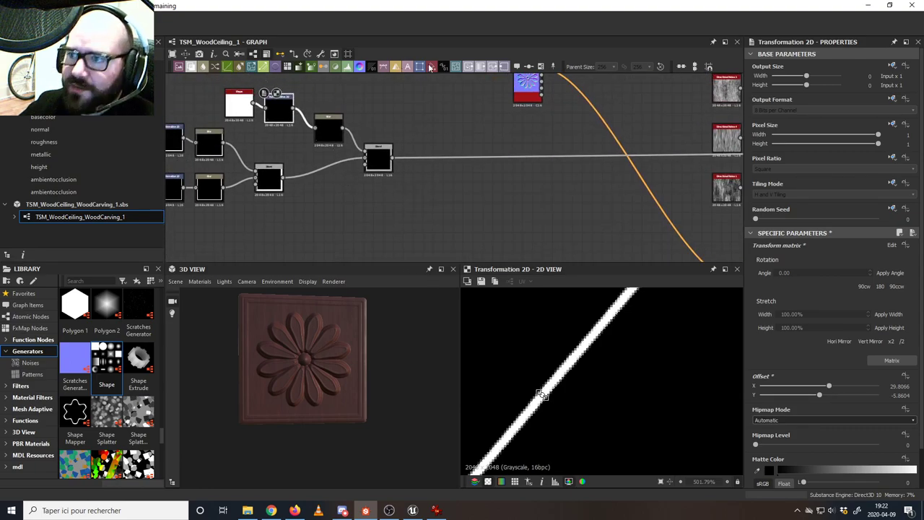
{"action": "left_click_drag", "start_coordinate": [365, 172], "coordinate": [382, 201]}
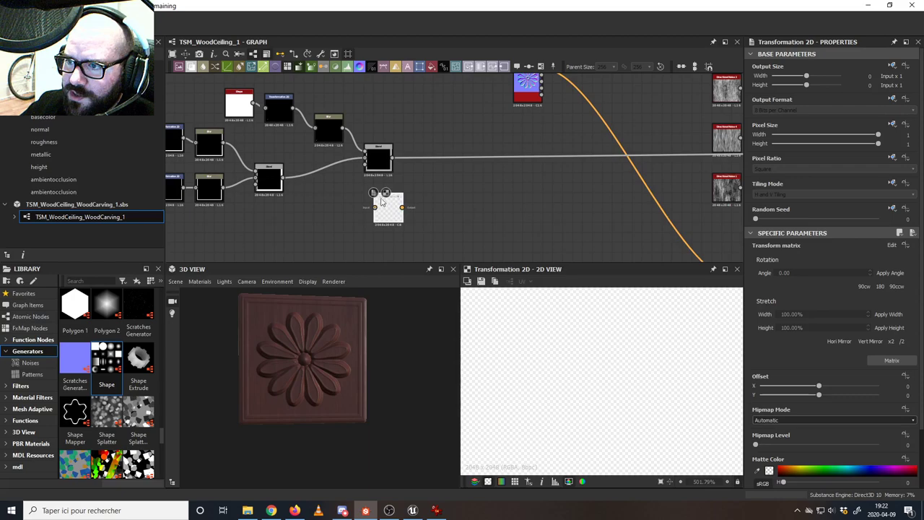
{"action": "left_click_drag", "start_coordinate": [293, 110], "coordinate": [348, 204]}
{"action": "scroll", "coordinate": [635, 372], "scroll_direction": "down", "scroll_amount": 10}
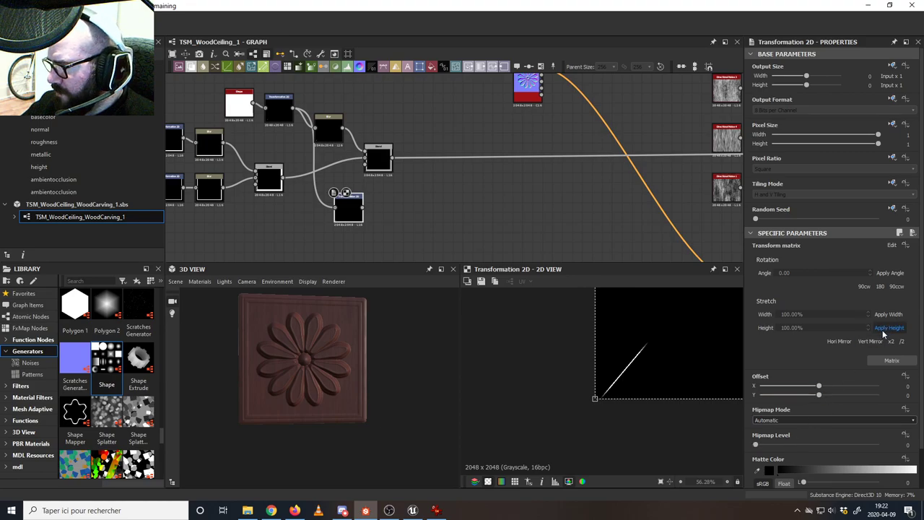
{"action": "left_click", "coordinate": [839, 340]}
{"action": "scroll", "coordinate": [667, 380], "scroll_direction": "down", "scroll_amount": 6}
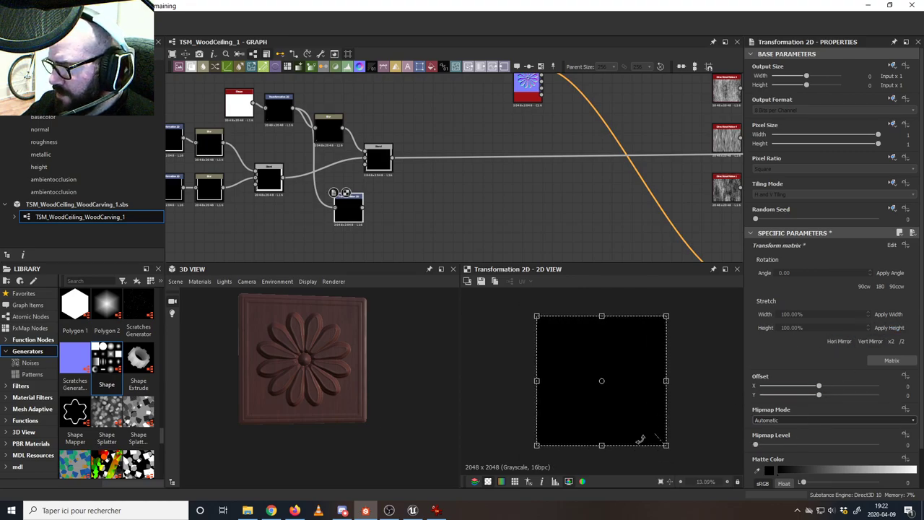
{"action": "scroll", "coordinate": [640, 439], "scroll_direction": "up", "scroll_amount": 2}
- Add a Blend node with the Subtract Blend as background and the mirrored Transformation 2D as foreground
{"action": "middle_click_drag", "start_coordinate": [387, 211], "coordinate": [400, 210]}
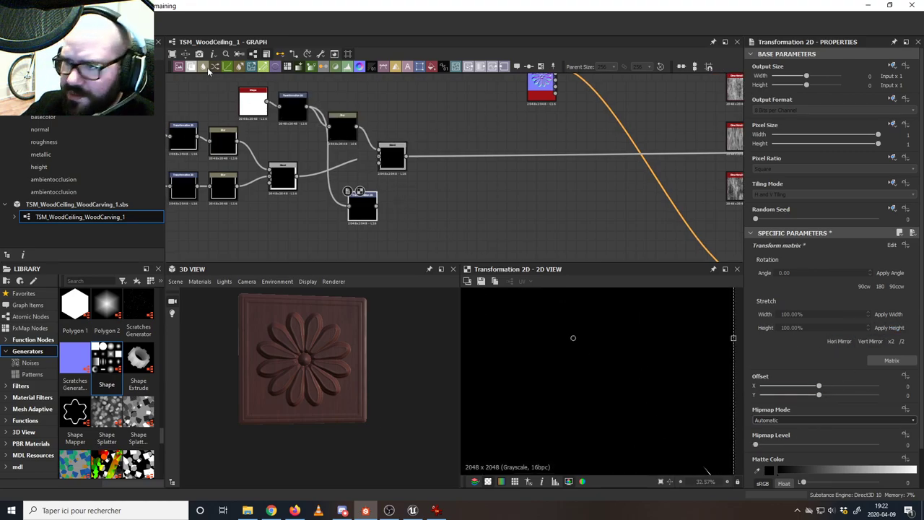
{"action": "left_click_drag", "start_coordinate": [364, 153], "coordinate": [433, 177]}
{"action": "scroll", "coordinate": [441, 181], "scroll_direction": "up", "scroll_amount": 3}
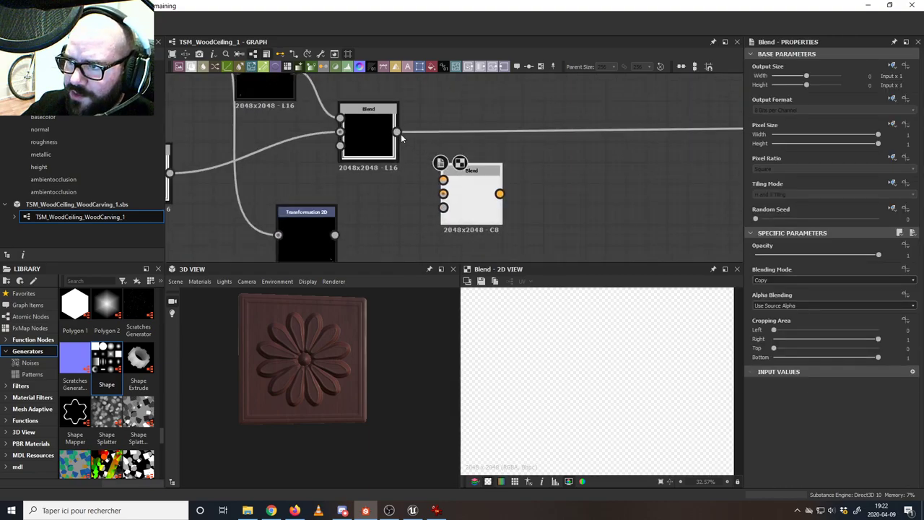
{"action": "key", "text": "ctrl+z"}
{"action": "left_click_drag", "start_coordinate": [397, 132], "coordinate": [444, 194]}
{"action": "left_click_drag", "start_coordinate": [464, 195], "coordinate": [474, 215]}
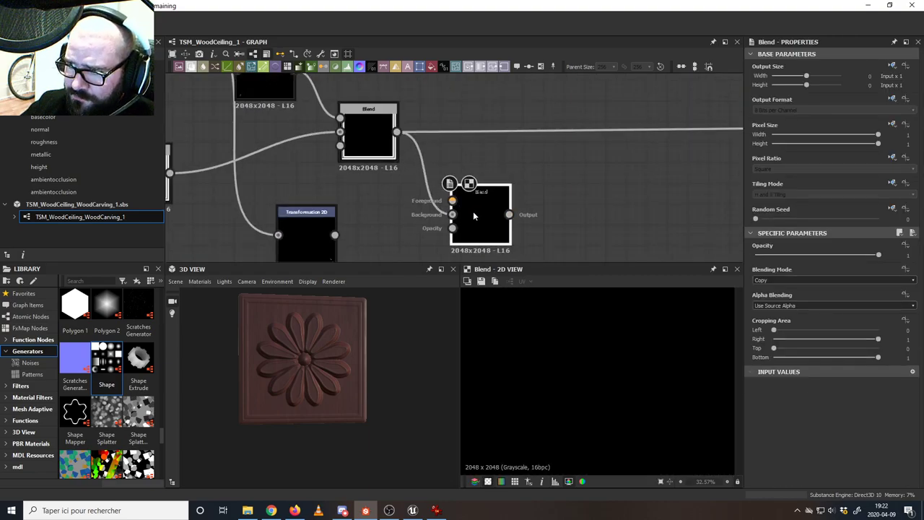
{"action": "left_click_drag", "start_coordinate": [334, 235], "coordinate": [455, 201]}
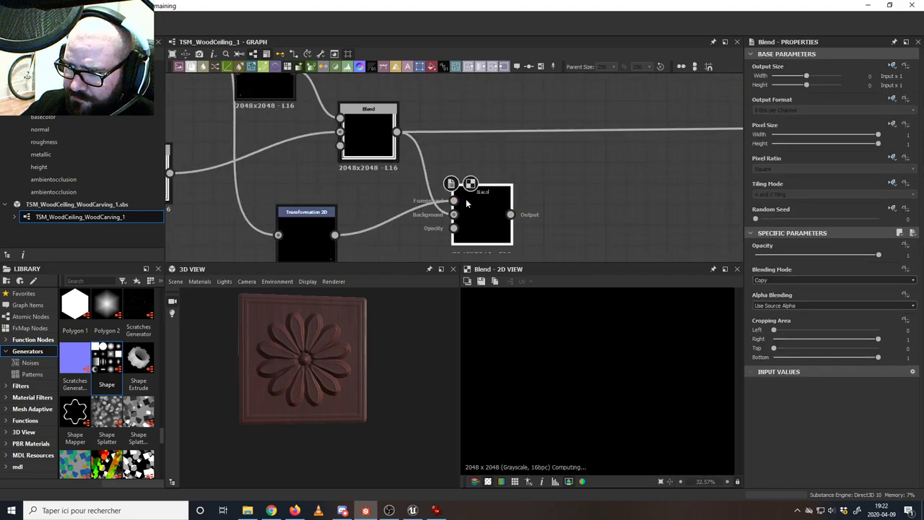
- Try the Add (Linear Dodge) blending mode on the new Blend node
{"action": "left_click", "coordinate": [791, 279]}
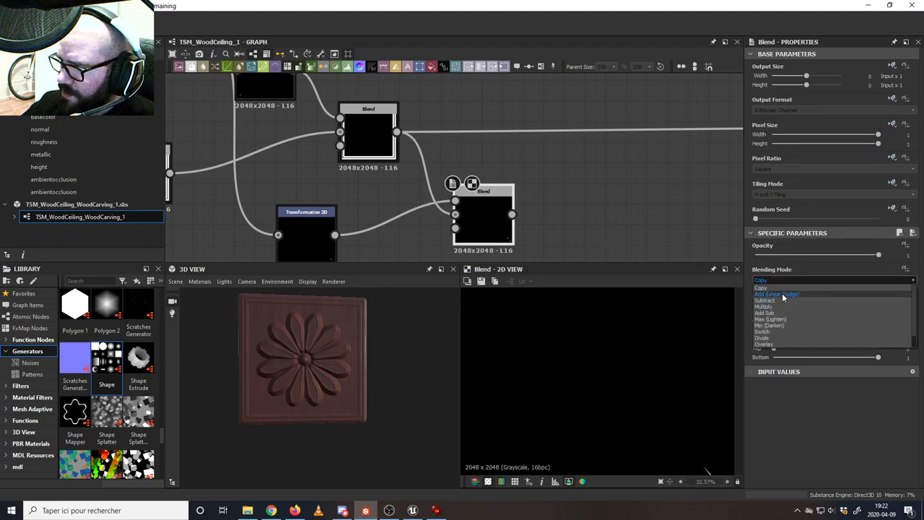
{"action": "left_click", "coordinate": [782, 293]}
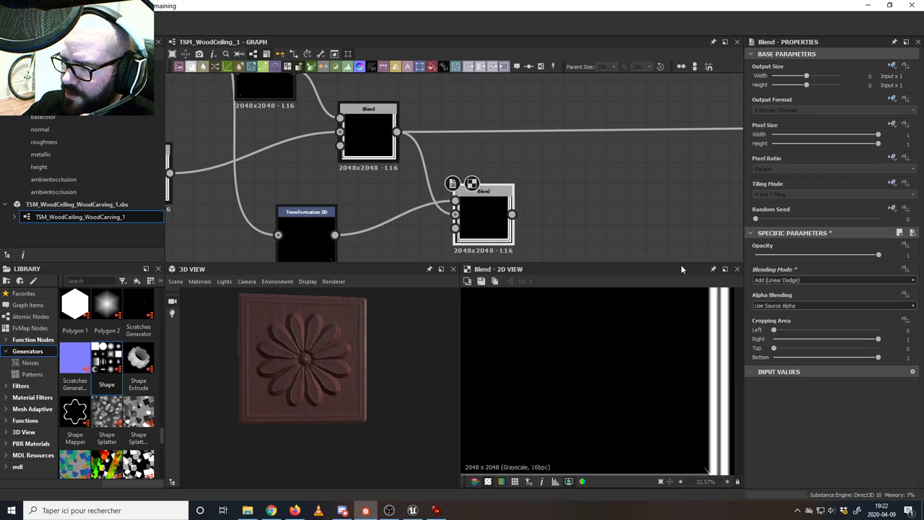
{"action": "scroll", "coordinate": [494, 230], "scroll_direction": "up", "scroll_amount": 6}
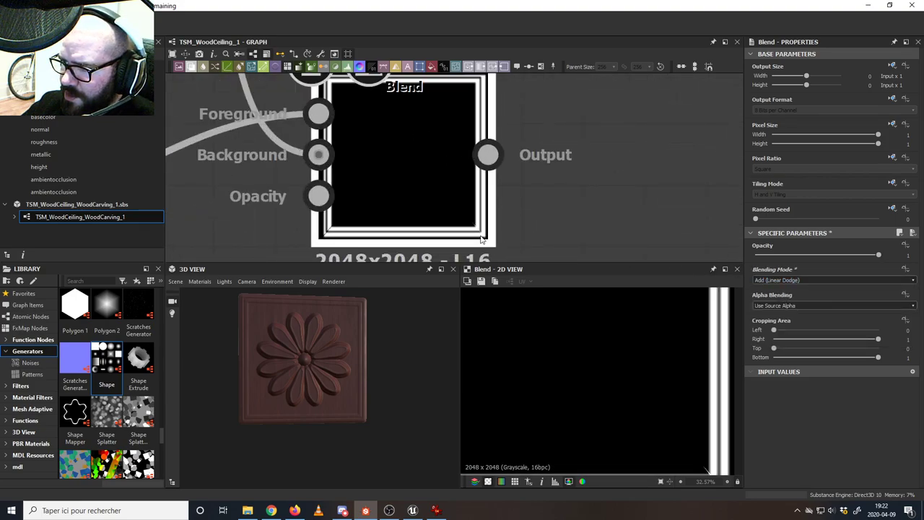
{"action": "scroll", "coordinate": [466, 218], "scroll_direction": "down", "scroll_amount": 8}
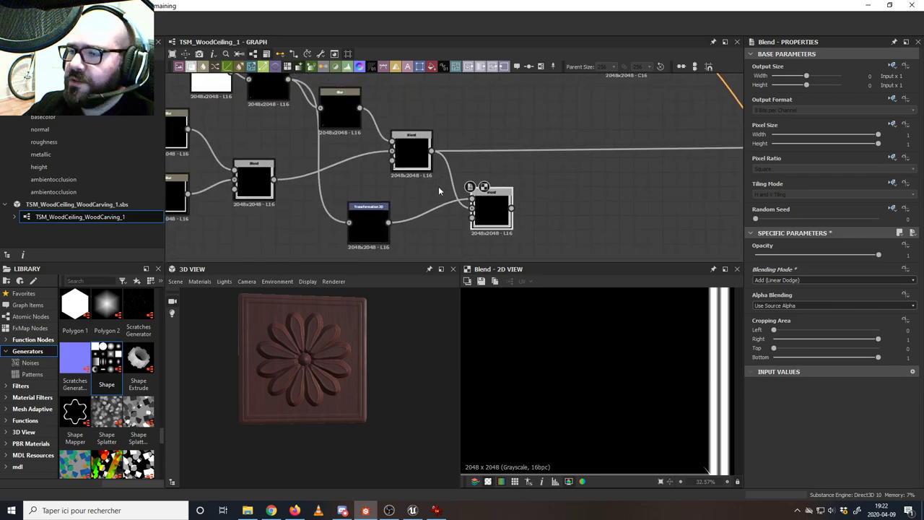
- Set the new Blend node's blending mode to Subtract and check the mirrored corner seam
{"action": "left_click", "coordinate": [785, 281]}
{"action": "left_click", "coordinate": [765, 304]}
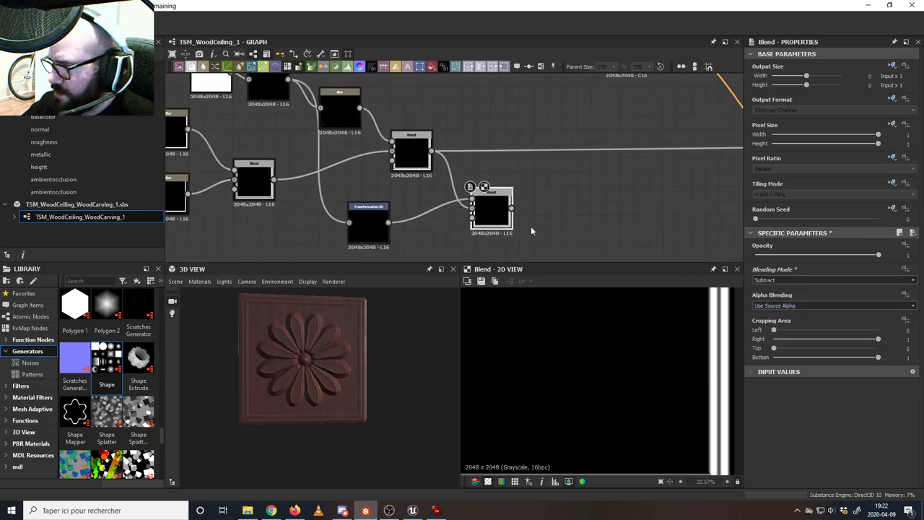
{"action": "scroll", "coordinate": [548, 238], "scroll_direction": "up", "scroll_amount": 8}
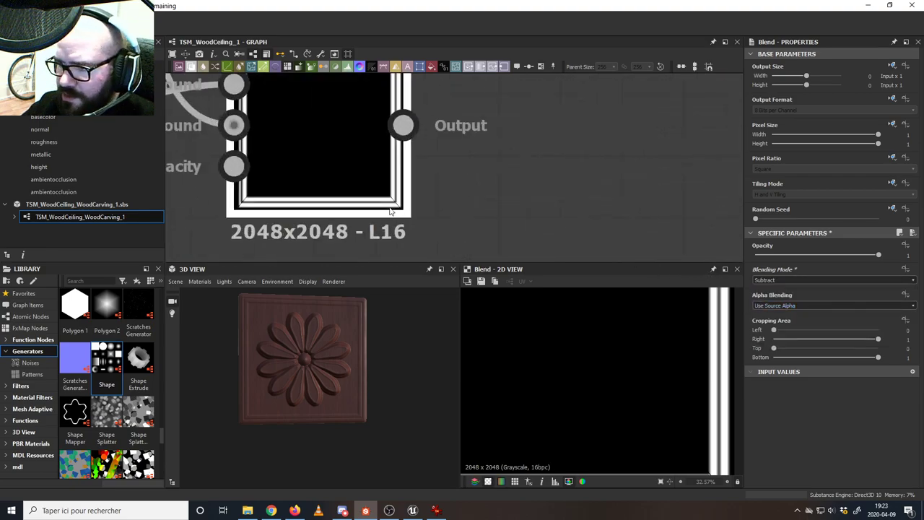
- Examine the mirrored corner seams across the whole frame mask and on the ceiling panel in the 3D view
{"action": "middle_click_drag", "start_coordinate": [390, 178], "coordinate": [217, 173]}
{"action": "scroll", "coordinate": [465, 219], "scroll_direction": "down", "scroll_amount": 1}
{"action": "key", "text": "f"}
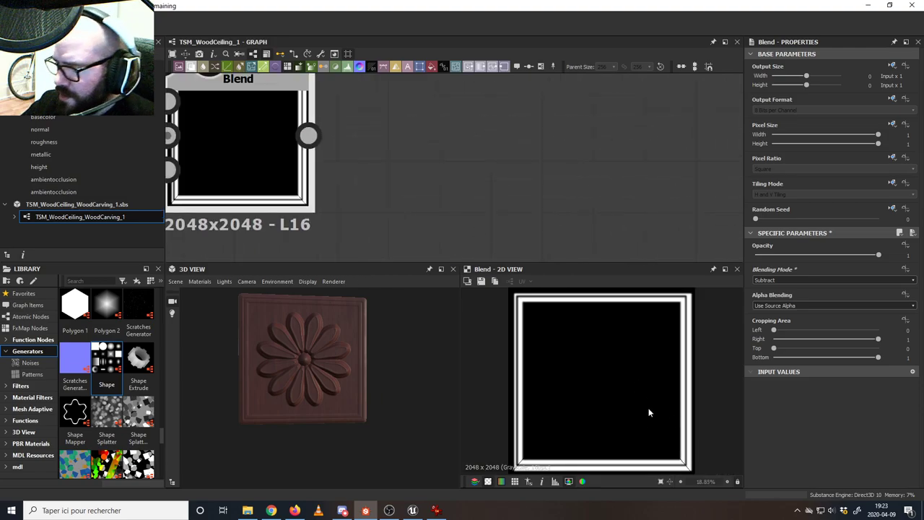
{"action": "mouse_move", "coordinate": [354, 415]}
{"action": "right_mouse_down"}
{"action": "mouse_move", "coordinate": [405, 437]}
{"action": "mouse_move", "coordinate": [390, 430]}
{"action": "right_mouse_up"}
{"action": "middle_click_drag", "start_coordinate": [390, 429], "coordinate": [329, 390]}
{"action": "left_click_drag", "start_coordinate": [307, 365], "coordinate": [285, 344]}
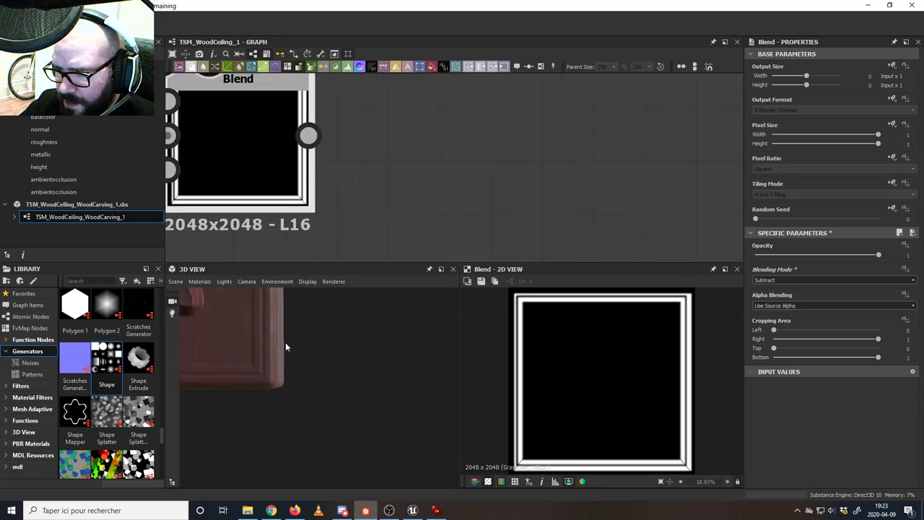
{"action": "scroll", "coordinate": [367, 228], "scroll_direction": "down", "scroll_amount": 6}
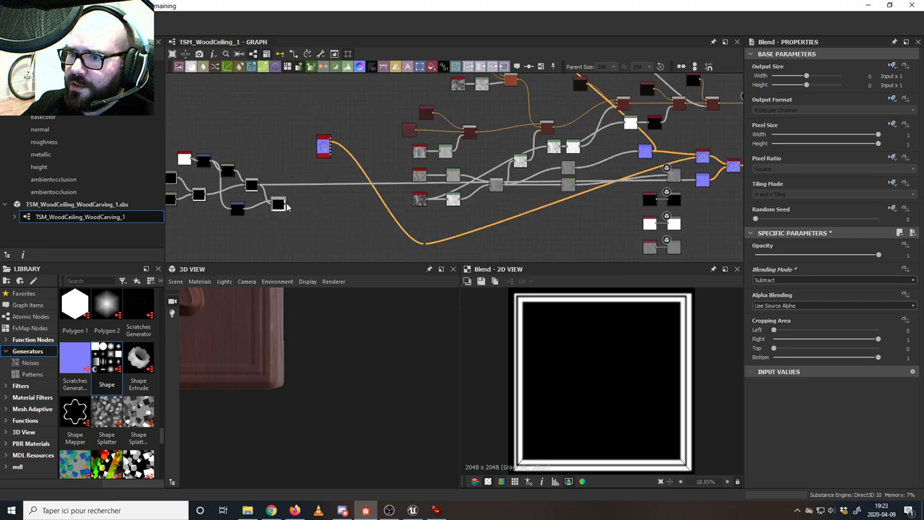
{"action": "scroll", "coordinate": [274, 211], "scroll_direction": "up", "scroll_amount": 4}
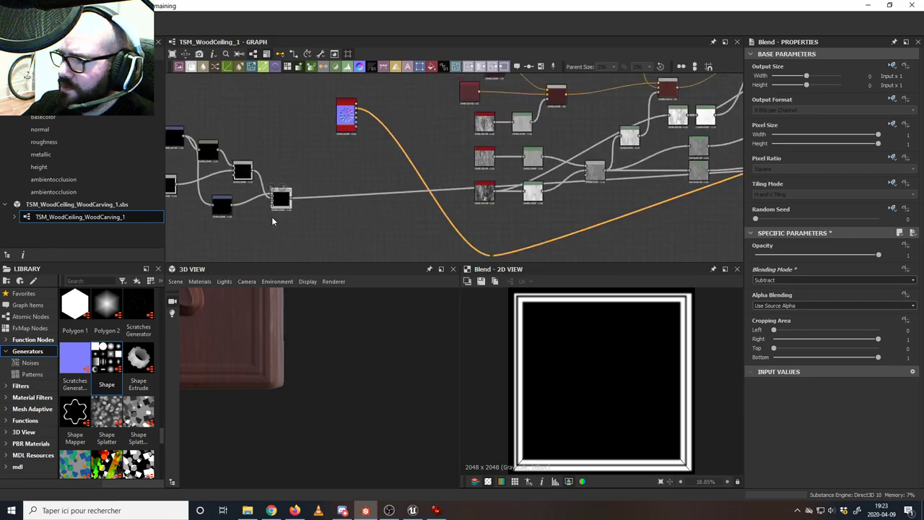
{"action": "left_click_drag", "start_coordinate": [250, 376], "coordinate": [388, 359]}
- Duplicate the sliver's Blur node, insert it between the mirrored Transformation 2D and the Subtract Blend, and check the softened seam in 3D
{"action": "scroll", "coordinate": [362, 345], "scroll_direction": "up", "scroll_amount": 3}
{"action": "middle_click_drag", "start_coordinate": [397, 191], "coordinate": [398, 225]}
{"action": "left_click_drag", "start_coordinate": [405, 215], "coordinate": [422, 215]}
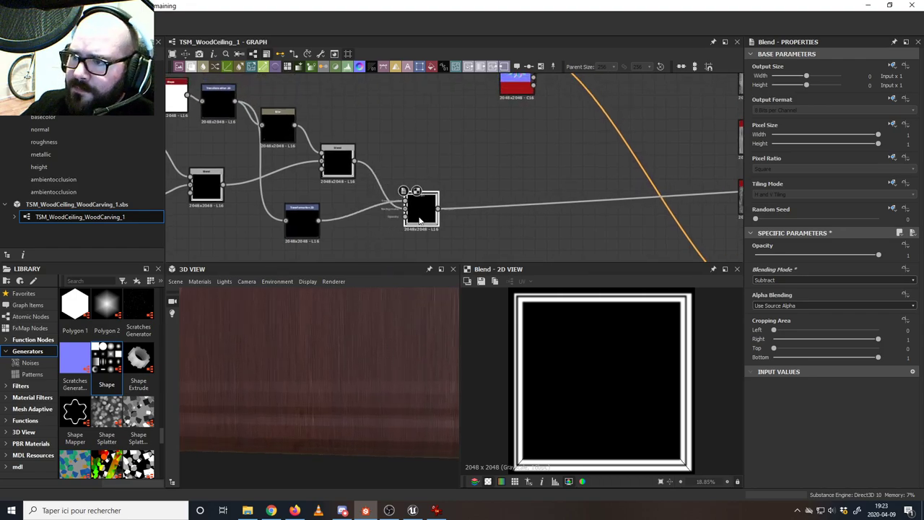
{"action": "middle_click_drag", "start_coordinate": [326, 194], "coordinate": [389, 206]}
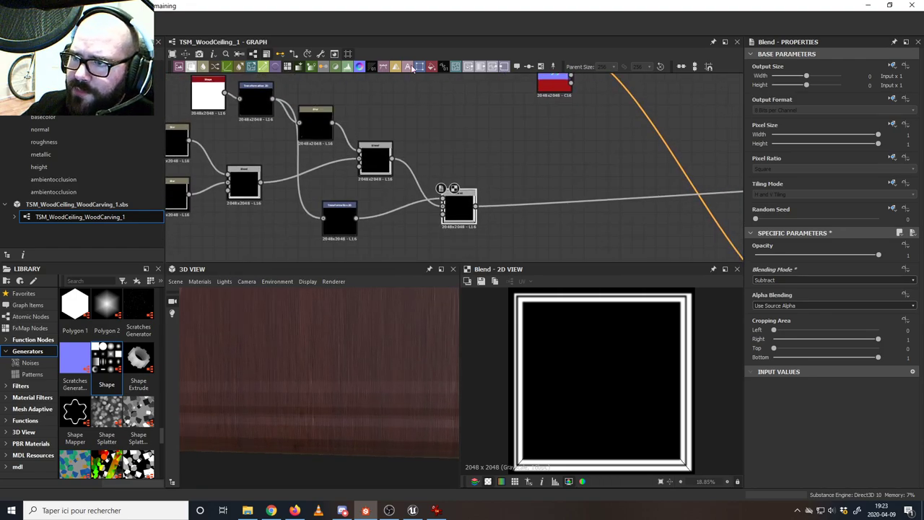
{"action": "left_click", "coordinate": [315, 124]}
{"action": "key", "text": "ctrl+d"}
{"action": "left_click_drag", "start_coordinate": [445, 166], "coordinate": [396, 216]}
{"action": "left_click", "coordinate": [470, 237]}
{"action": "left_click", "coordinate": [458, 209]}
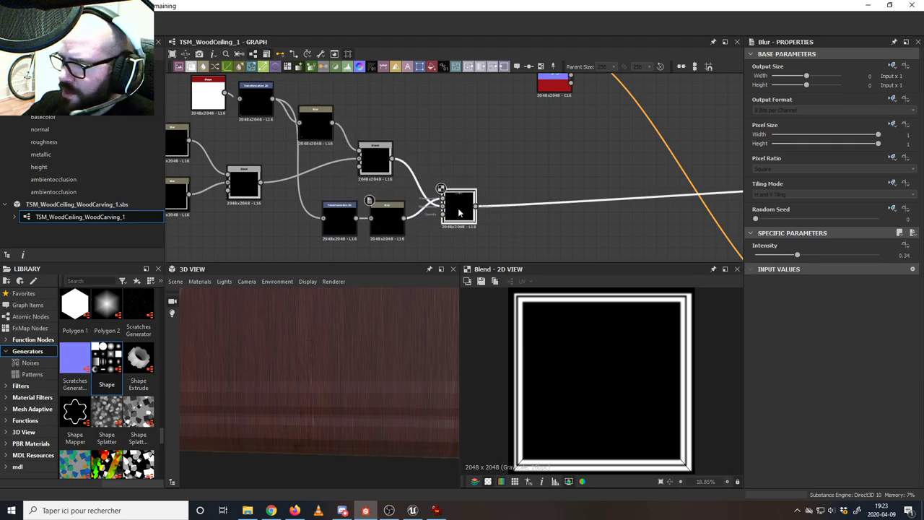
{"action": "scroll", "coordinate": [386, 342], "scroll_direction": "down", "scroll_amount": 6}
{"action": "middle_click_drag", "start_coordinate": [357, 336], "coordinate": [327, 328]}
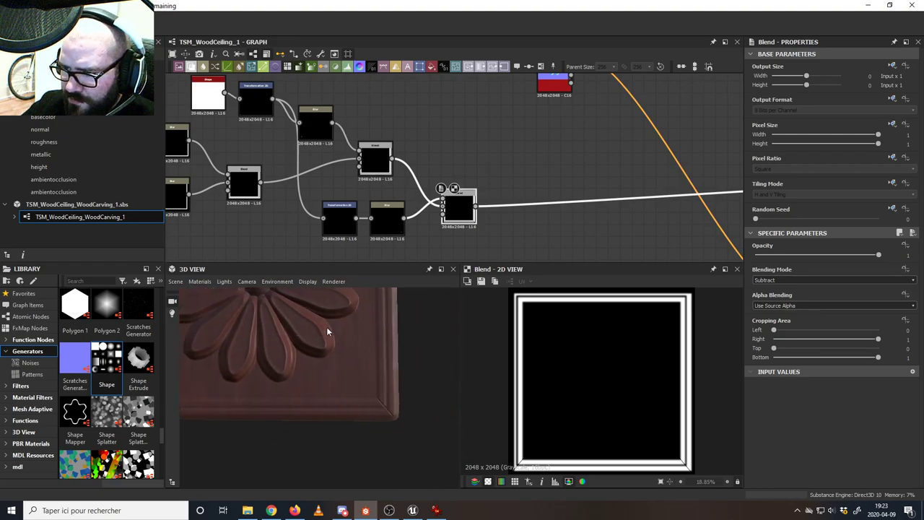
{"action": "left_click_drag", "start_coordinate": [326, 329], "coordinate": [340, 332]}
{"action": "middle_click_drag", "start_coordinate": [340, 333], "coordinate": [359, 341]}
{"action": "scroll", "coordinate": [360, 342], "scroll_direction": "down", "scroll_amount": 4}
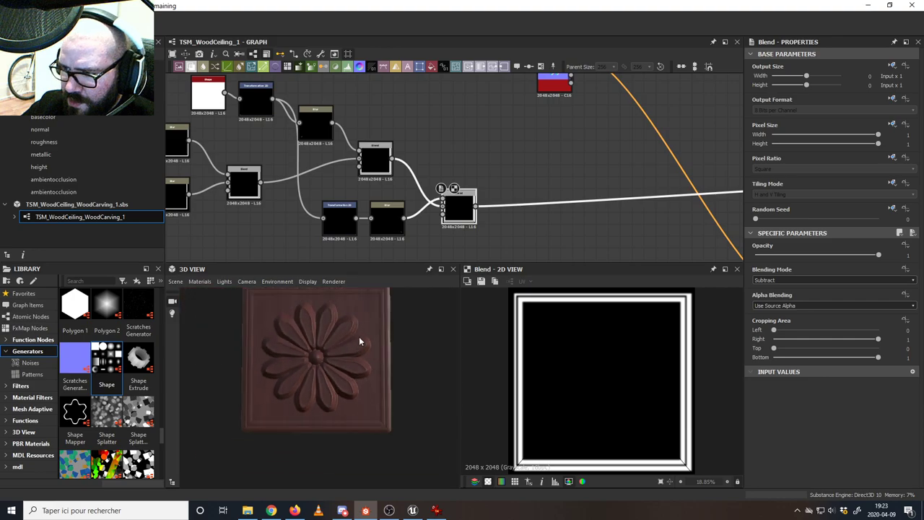
- Add a Blend node combining the original and horizontally mirrored sliver Transformation 2D outputs, using Add (Linear Dodge) mode
{"action": "scroll", "coordinate": [385, 216], "scroll_direction": "down", "scroll_amount": 4}
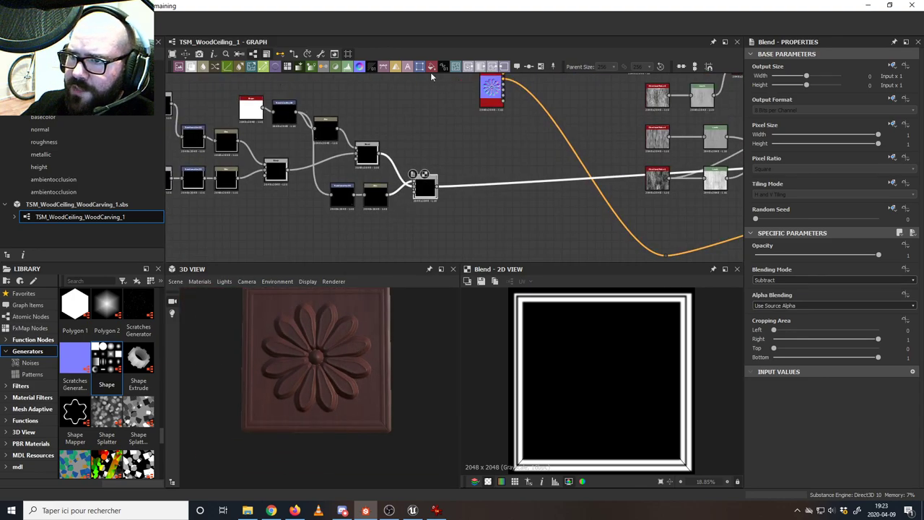
{"action": "left_click_drag", "start_coordinate": [193, 66], "coordinate": [392, 236]}
{"action": "left_click_drag", "start_coordinate": [296, 112], "coordinate": [395, 256]}
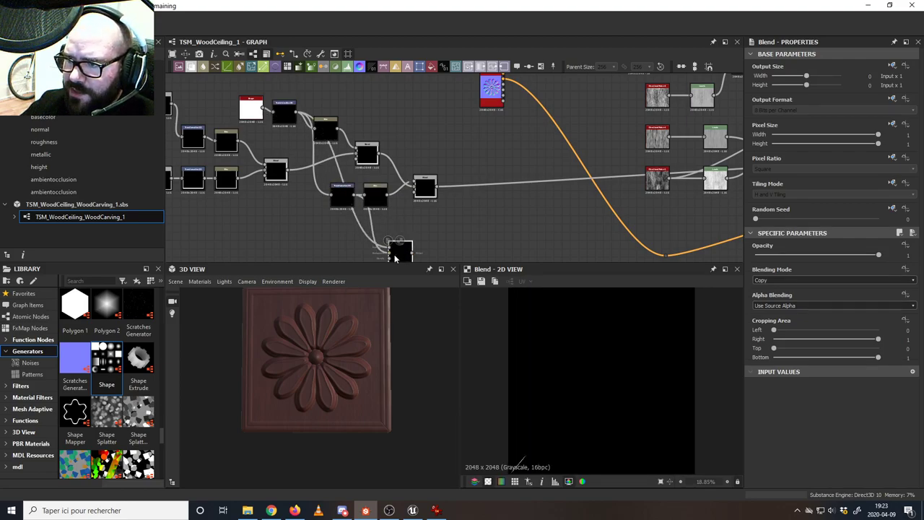
{"action": "left_click", "coordinate": [801, 280]}
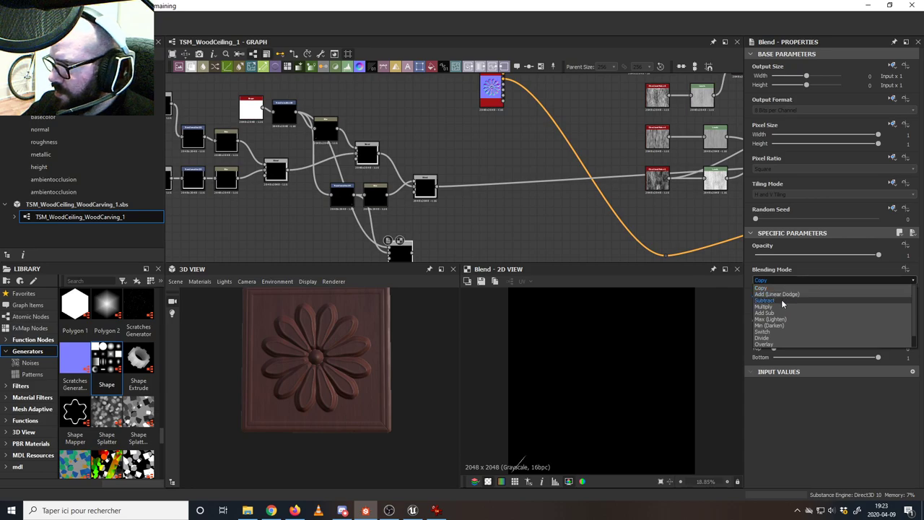
{"action": "left_click", "coordinate": [777, 294]}
- Add a Transformation 2D node after the Add (Linear Dodge) Blend and mirror the combined slivers vertically
{"action": "middle_click_drag", "start_coordinate": [539, 242], "coordinate": [485, 210]}
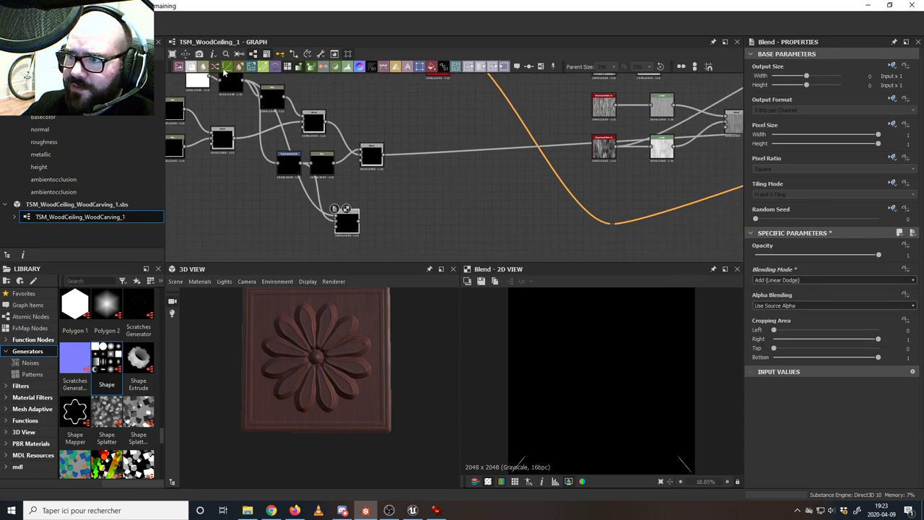
{"action": "left_click", "coordinate": [397, 211]}
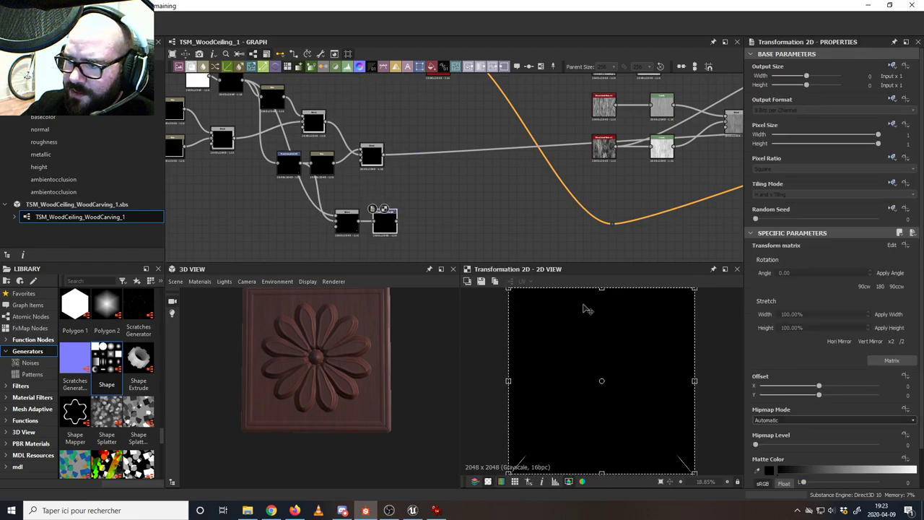
{"action": "scroll", "coordinate": [843, 409], "scroll_direction": "down", "scroll_amount": 1}
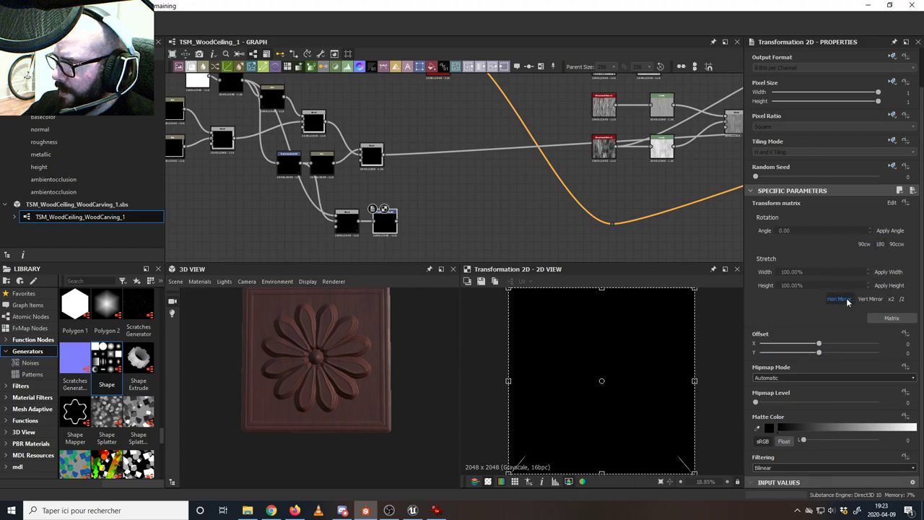
{"action": "left_click", "coordinate": [870, 298]}
- Blend the vertically mirrored slivers over the latest Subtract Blend in Subtract mode and check the frame's upper corners
{"action": "middle_click_drag", "start_coordinate": [392, 218], "coordinate": [361, 216]}
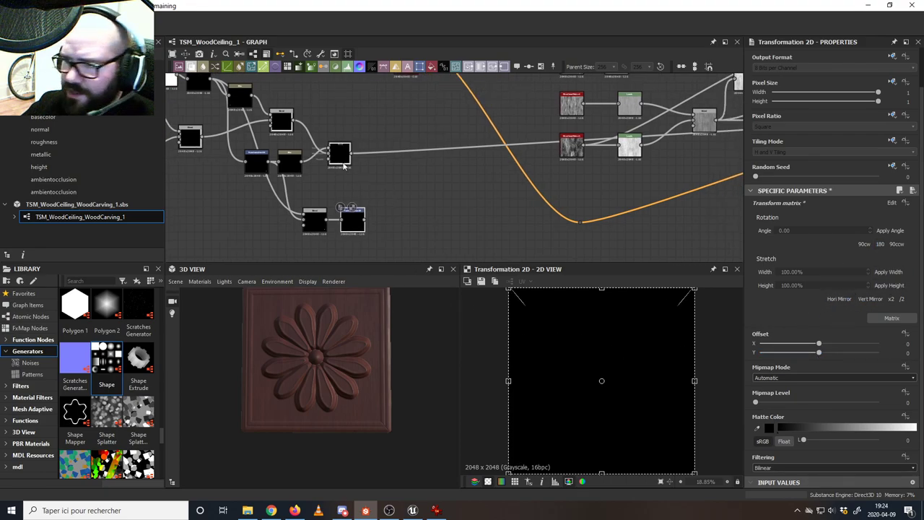
{"action": "left_click_drag", "start_coordinate": [341, 154], "coordinate": [402, 185]}
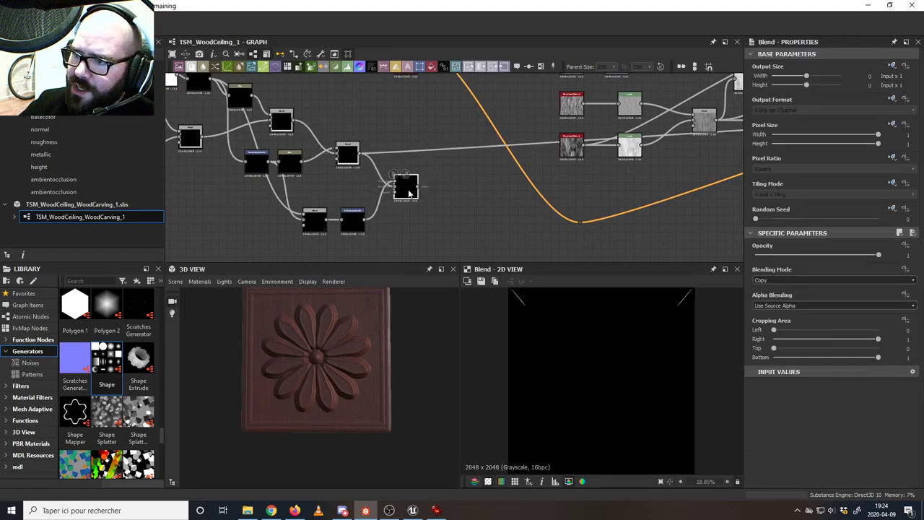
{"action": "left_click", "coordinate": [802, 280]}
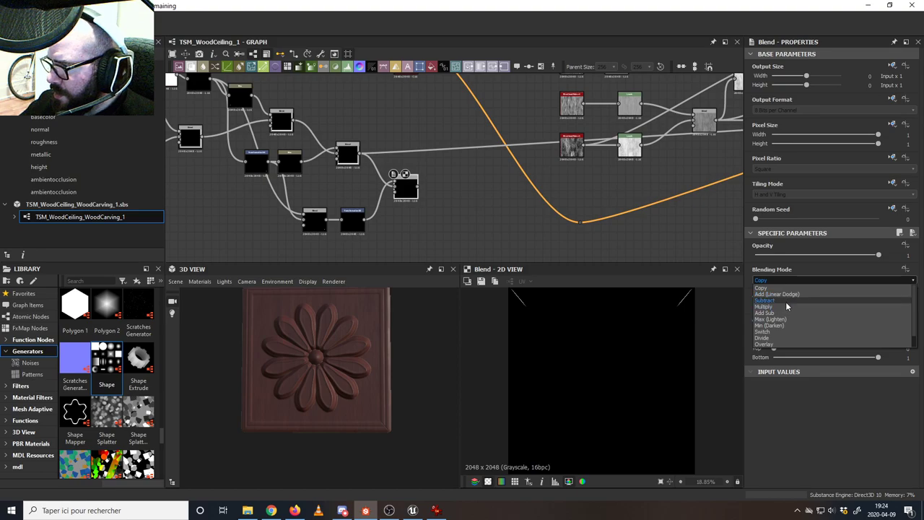
{"action": "left_click", "coordinate": [786, 302]}
{"action": "scroll", "coordinate": [519, 316], "scroll_direction": "up", "scroll_amount": 8}
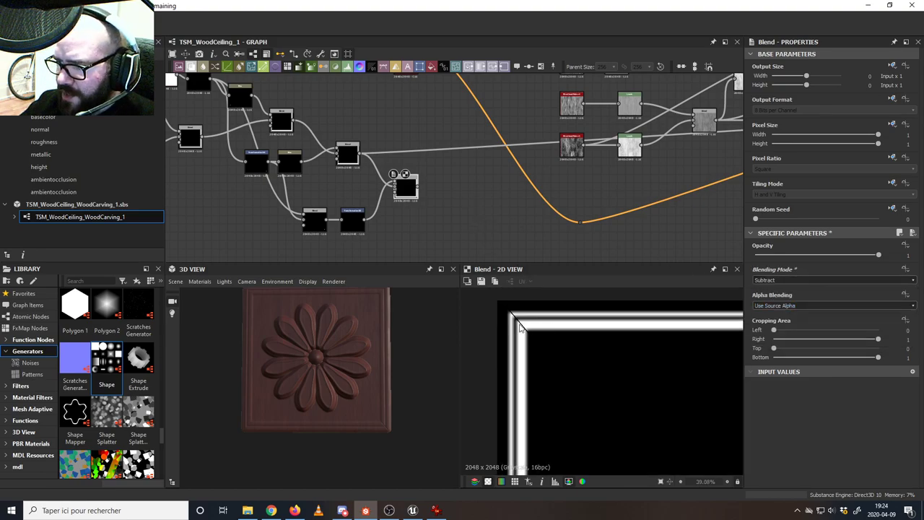
{"action": "scroll", "coordinate": [335, 224], "scroll_direction": "up", "scroll_amount": 3}
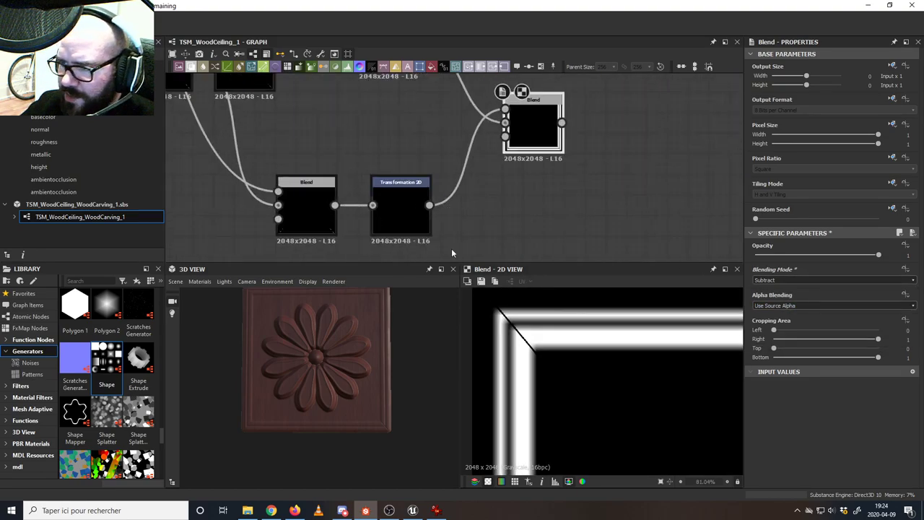
{"action": "scroll", "coordinate": [669, 329], "scroll_direction": "down", "scroll_amount": 4}
{"action": "scroll", "coordinate": [669, 330], "scroll_direction": "up", "scroll_amount": 3}
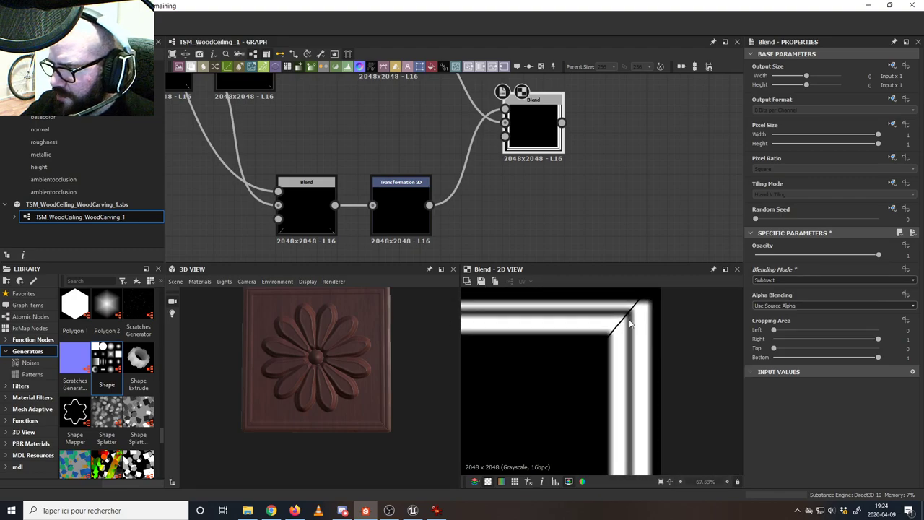
- Nudge the vertically mirrored Transformation 2D to an X offset of -0.0029 while previewing the final Blend
{"action": "double_click", "coordinate": [394, 208]}
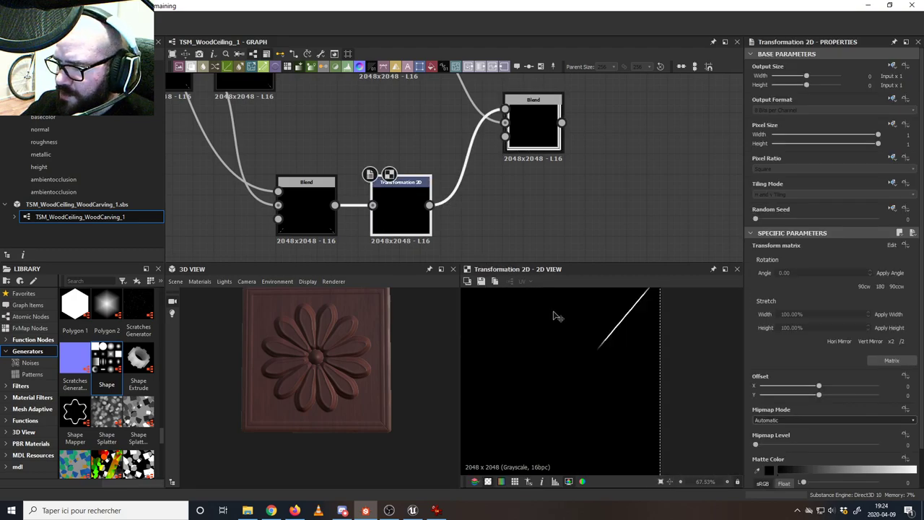
{"action": "double_click", "coordinate": [535, 144]}
{"action": "left_click", "coordinate": [405, 192]}
{"action": "left_click_drag", "start_coordinate": [590, 344], "coordinate": [588, 342]}
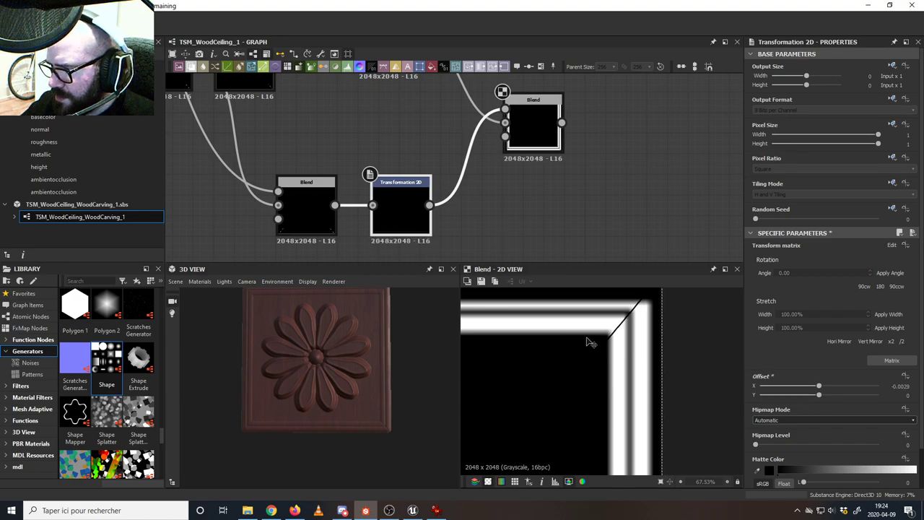
- Examine how the mirrored seams line up with both upper corners of the frame
{"action": "middle_click_drag", "start_coordinate": [438, 219], "coordinate": [535, 201]}
{"action": "scroll", "coordinate": [585, 354], "scroll_direction": "down", "scroll_amount": 5}
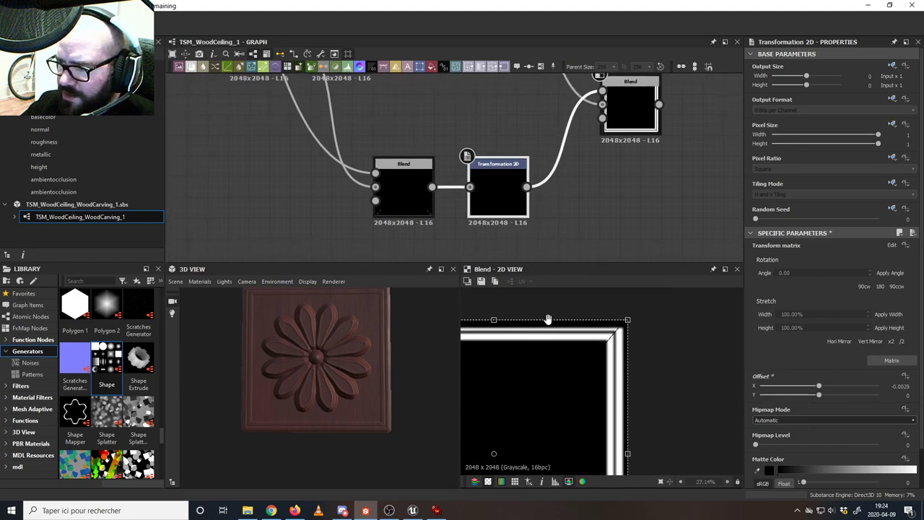
{"action": "scroll", "coordinate": [554, 315], "scroll_direction": "up", "scroll_amount": 4}
{"action": "scroll", "coordinate": [556, 325], "scroll_direction": "down", "scroll_amount": 1}
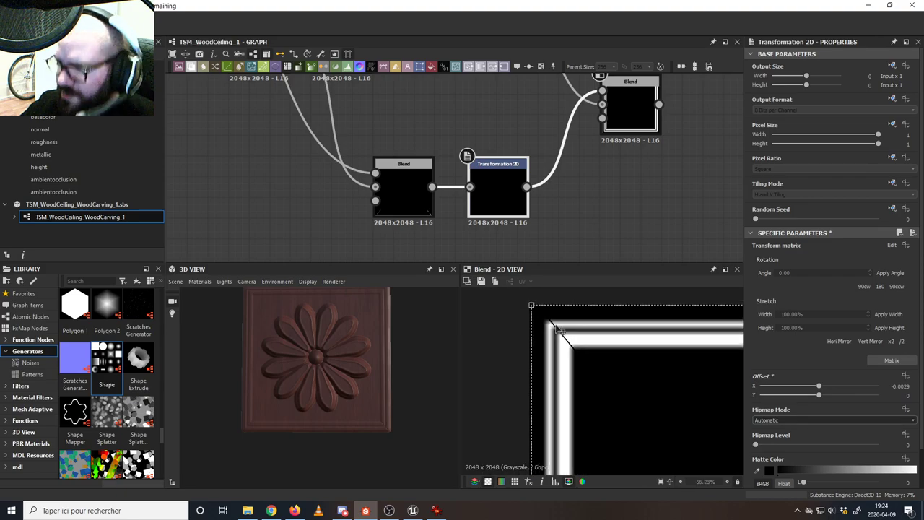
{"action": "scroll", "coordinate": [557, 329], "scroll_direction": "down", "scroll_amount": 5}
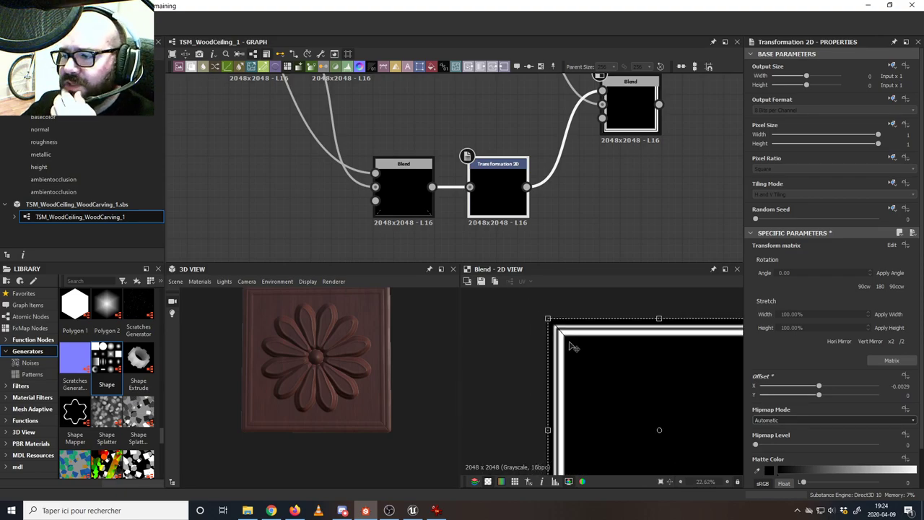
{"action": "middle_click_drag", "start_coordinate": [677, 353], "coordinate": [538, 338]}
{"action": "scroll", "coordinate": [645, 311], "scroll_direction": "up", "scroll_amount": 4}
{"action": "scroll", "coordinate": [640, 327], "scroll_direction": "down", "scroll_amount": 7}
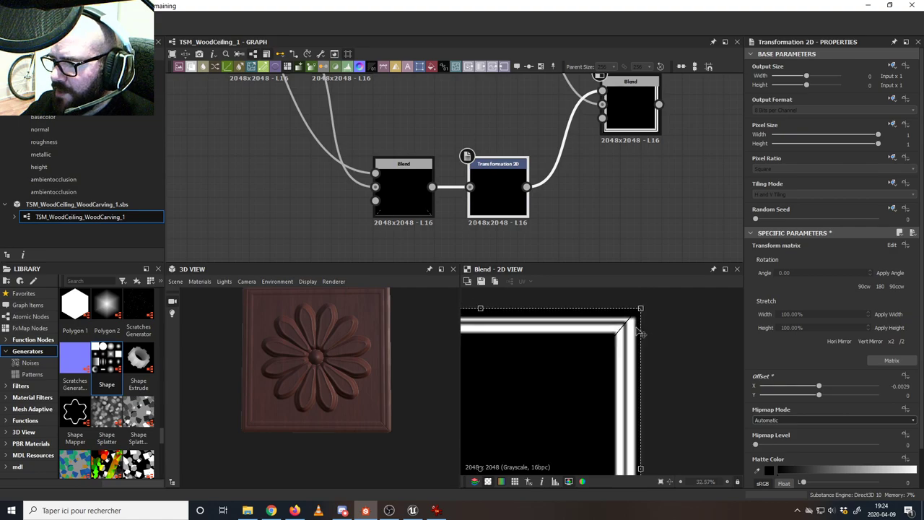
{"action": "scroll", "coordinate": [652, 449], "scroll_direction": "up", "scroll_amount": 3}
{"action": "scroll", "coordinate": [618, 374], "scroll_direction": "down", "scroll_amount": 2}
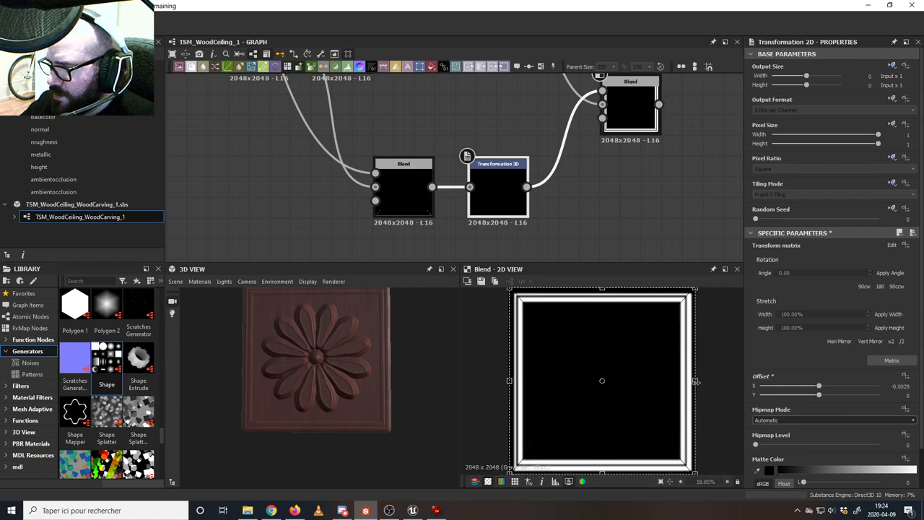
- Stretch the vertically mirrored slivers slightly wider on both sides to align with the corners, ending at an X offset of -0.0051
{"action": "left_click_drag", "start_coordinate": [695, 381], "coordinate": [695, 381]}
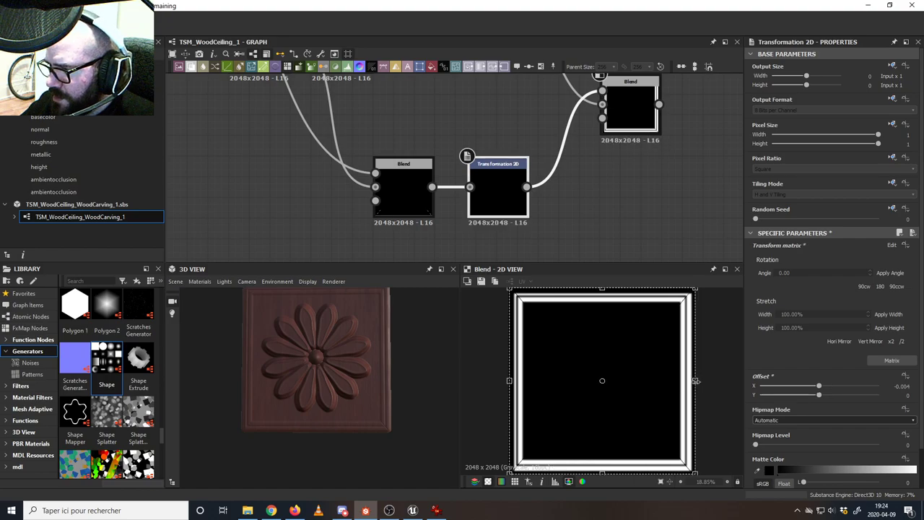
{"action": "key", "text": "ctrl+z"}
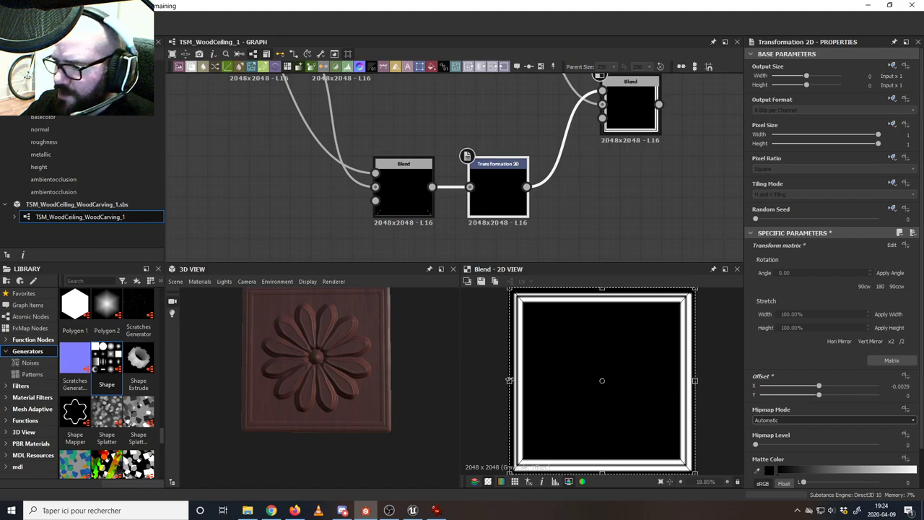
{"action": "left_click_drag", "start_coordinate": [509, 381], "coordinate": [508, 381]}
{"action": "left_click_drag", "start_coordinate": [695, 381], "coordinate": [697, 380]}
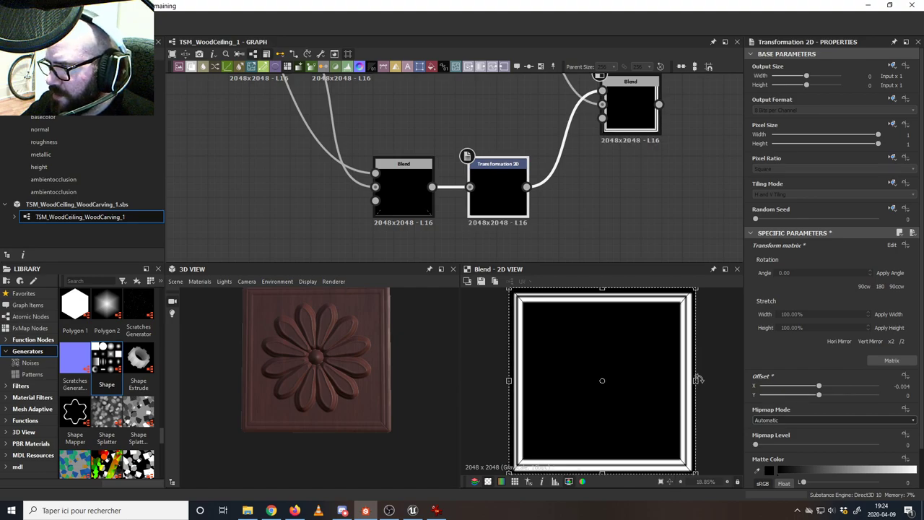
{"action": "left_click_drag", "start_coordinate": [696, 381], "coordinate": [698, 381]}
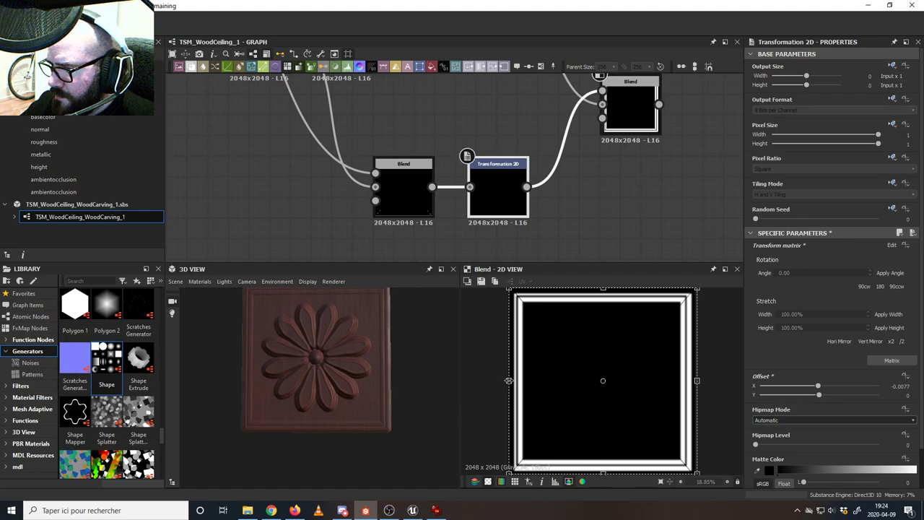
{"action": "left_click_drag", "start_coordinate": [509, 381], "coordinate": [508, 381]}
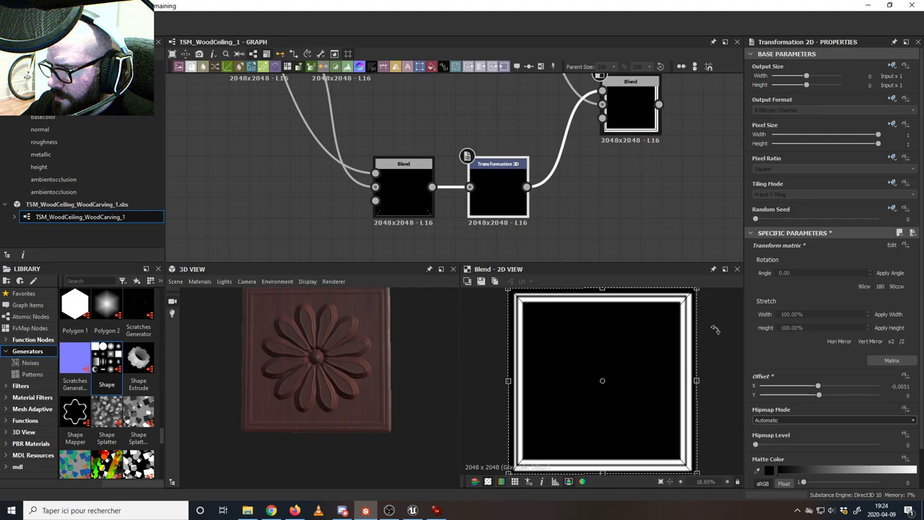
- Move the final Subtract Blend node farther from the vertically mirrored Transformation 2D node to make room between them
{"action": "middle_click_drag", "start_coordinate": [634, 205], "coordinate": [454, 237]}
{"action": "scroll", "coordinate": [438, 220], "scroll_direction": "down", "scroll_amount": 3}
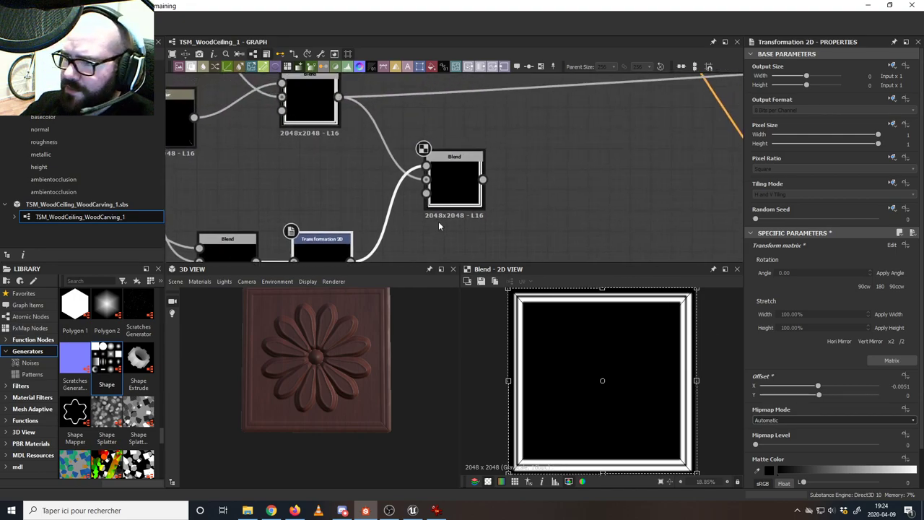
{"action": "left_click_drag", "start_coordinate": [441, 202], "coordinate": [485, 204]}
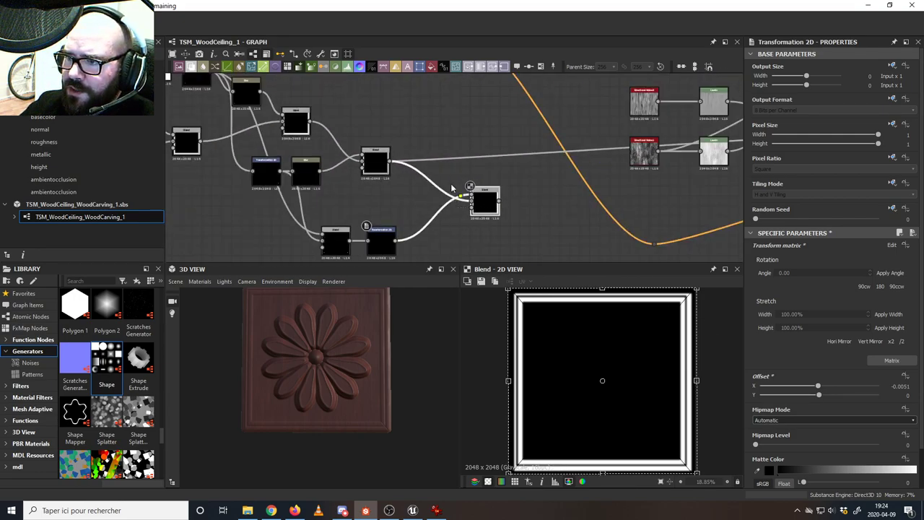
- Duplicate the 0.34-intensity Blur node and wire it in after the vertically mirrored Transformation 2D node
{"action": "left_click", "coordinate": [309, 176]}
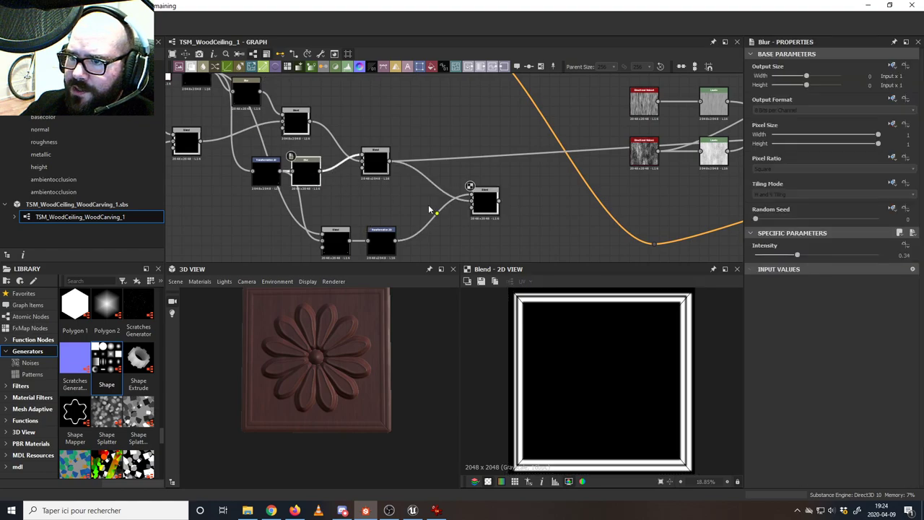
{"action": "key", "text": "ctrl+d"}
{"action": "left_click_drag", "start_coordinate": [452, 166], "coordinate": [431, 230]}
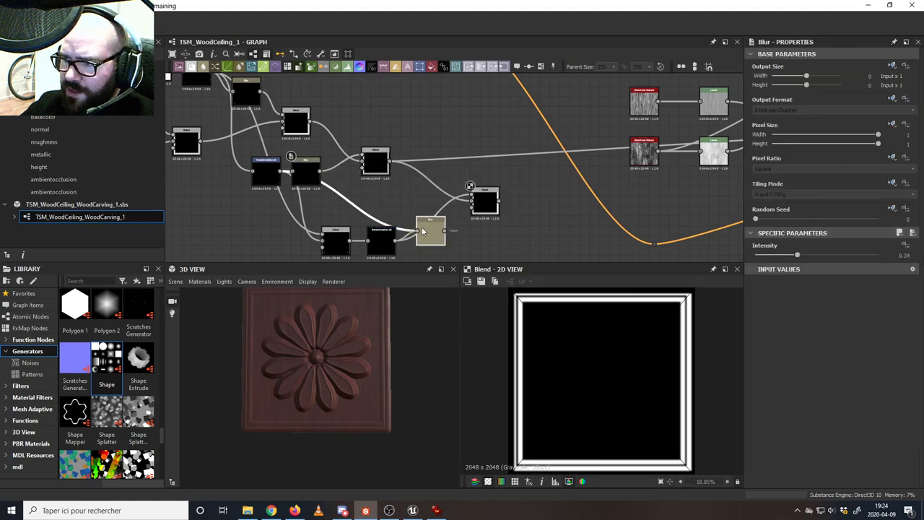
{"action": "left_click", "coordinate": [423, 231]}
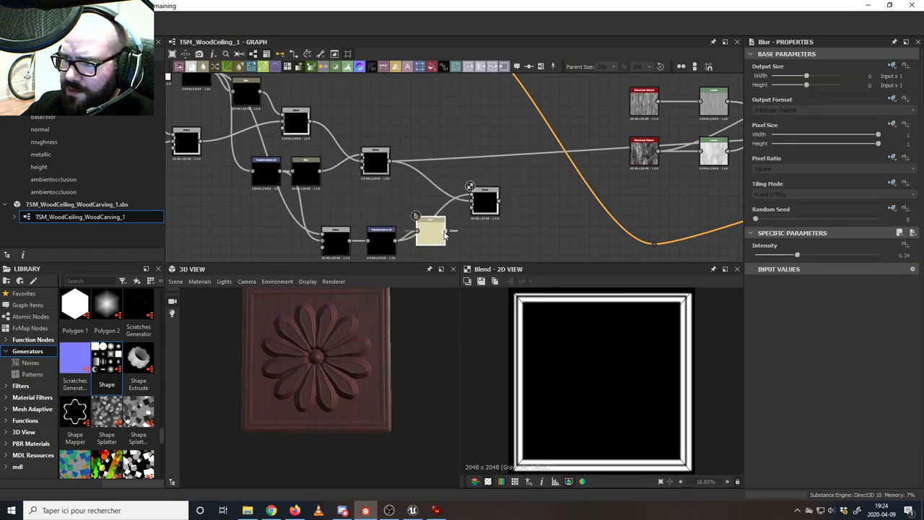
- Connect the final Subtract Blend output to the Normal node that feeds the combined normal output
{"action": "left_click", "coordinate": [484, 202]}
{"action": "middle_click_drag", "start_coordinate": [531, 193], "coordinate": [287, 250]}
{"action": "scroll", "coordinate": [409, 223], "scroll_direction": "down", "scroll_amount": 4}
{"action": "left_click_drag", "start_coordinate": [310, 243], "coordinate": [626, 204]}
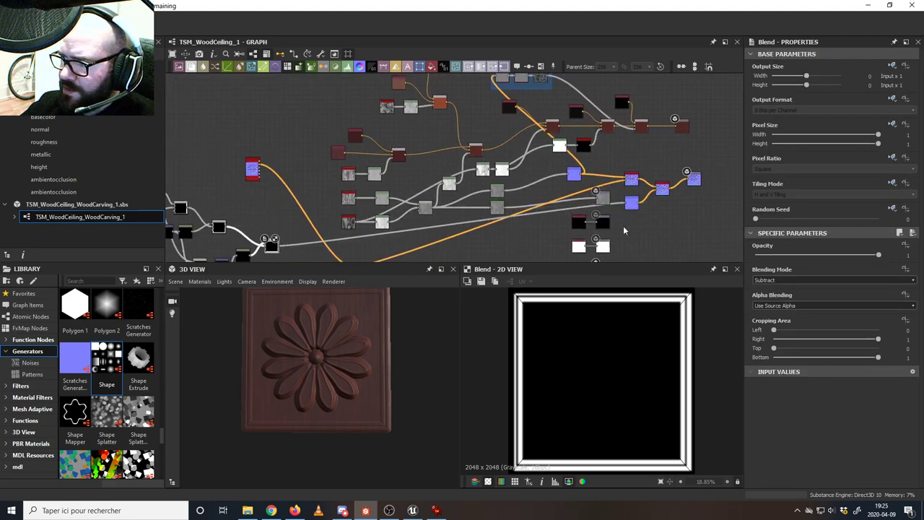
- Examine the mitre seams at the frame corners on the 3D cube from close up and from different angles
{"action": "scroll", "coordinate": [520, 307], "scroll_direction": "up", "scroll_amount": 2}
{"action": "scroll", "coordinate": [390, 307], "scroll_direction": "up", "scroll_amount": 5}
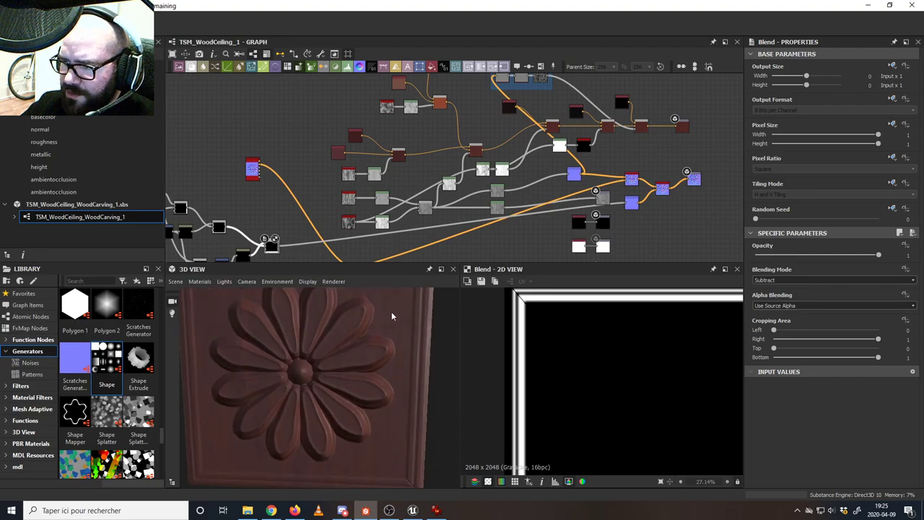
{"action": "scroll", "coordinate": [358, 353], "scroll_direction": "up", "scroll_amount": 1}
{"action": "scroll", "coordinate": [358, 352], "scroll_direction": "down", "scroll_amount": 4}
{"action": "middle_click_drag", "start_coordinate": [304, 361], "coordinate": [364, 360]}
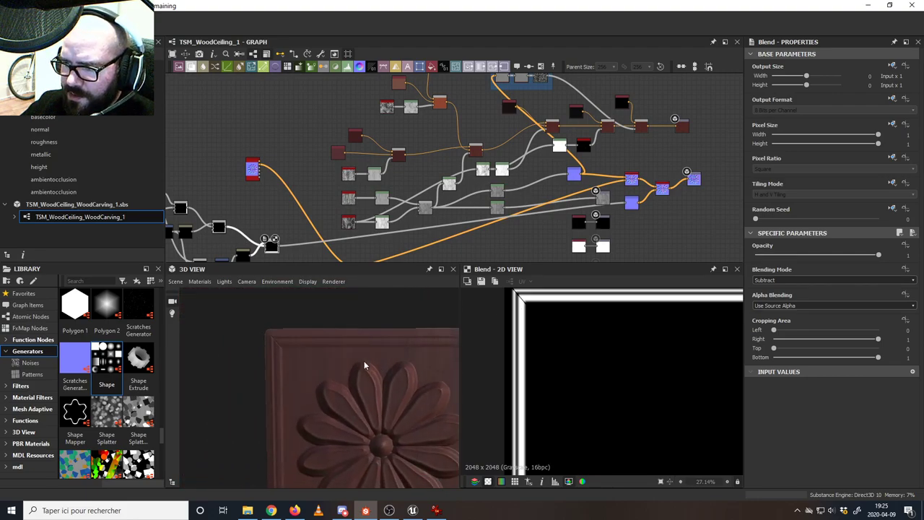
{"action": "left_click_drag", "start_coordinate": [285, 339], "coordinate": [317, 333]}
{"action": "scroll", "coordinate": [332, 330], "scroll_direction": "up", "scroll_amount": 4}
{"action": "scroll", "coordinate": [340, 336], "scroll_direction": "down", "scroll_amount": 2}
{"action": "scroll", "coordinate": [349, 349], "scroll_direction": "down", "scroll_amount": 2}
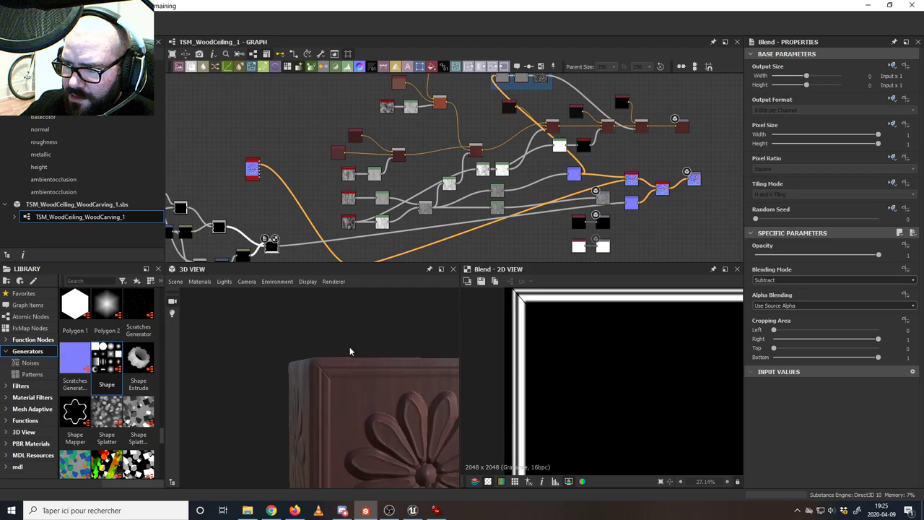
{"action": "middle_click_drag", "start_coordinate": [350, 351], "coordinate": [419, 367]}
{"action": "scroll", "coordinate": [362, 370], "scroll_direction": "up", "scroll_amount": 8}
{"action": "scroll", "coordinate": [337, 353], "scroll_direction": "down", "scroll_amount": 3}
{"action": "left_click_drag", "start_coordinate": [346, 355], "coordinate": [323, 356]}
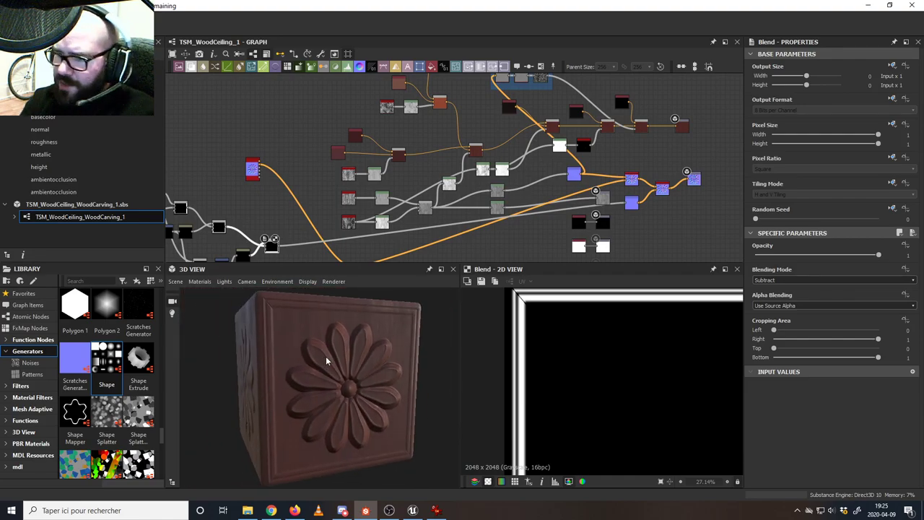
{"action": "middle_click_drag", "start_coordinate": [396, 245], "coordinate": [382, 177]}
{"action": "left_click_drag", "start_coordinate": [379, 346], "coordinate": [357, 345]}
{"action": "middle_click_drag", "start_coordinate": [376, 300], "coordinate": [385, 341]}
{"action": "scroll", "coordinate": [381, 332], "scroll_direction": "up", "scroll_amount": 3}
- Switch to IrfanView and compare the frame corners in the Wood_Ceiling_1.jpg reference photo with the carved 3D panel
{"action": "left_click", "coordinate": [435, 511]}
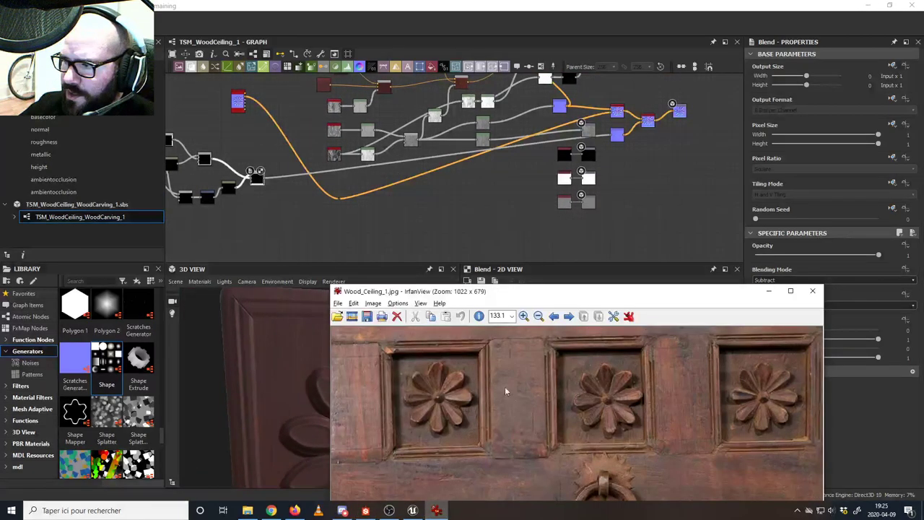
{"action": "left_click_drag", "start_coordinate": [504, 294], "coordinate": [590, 77]}
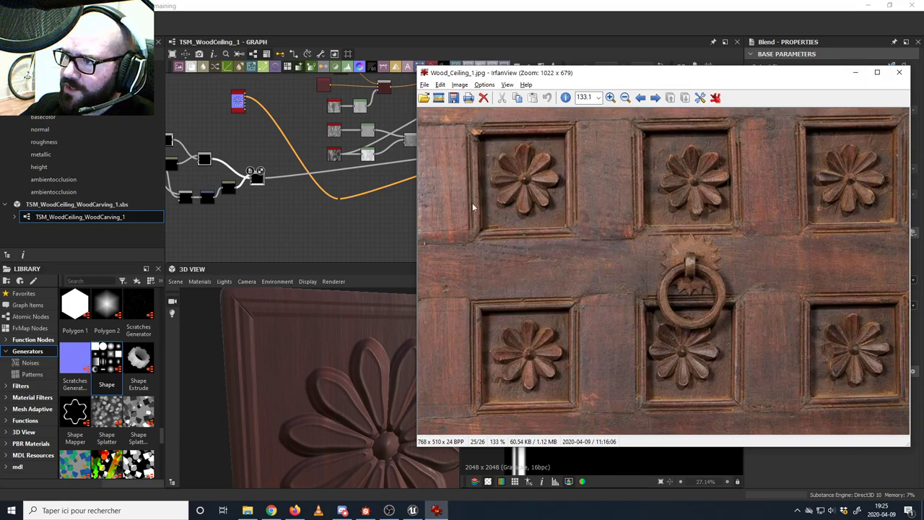
{"action": "left_click", "coordinate": [856, 73]}
{"action": "scroll", "coordinate": [388, 335], "scroll_direction": "down", "scroll_amount": 2}
{"action": "left_click_drag", "start_coordinate": [388, 335], "coordinate": [336, 334]}
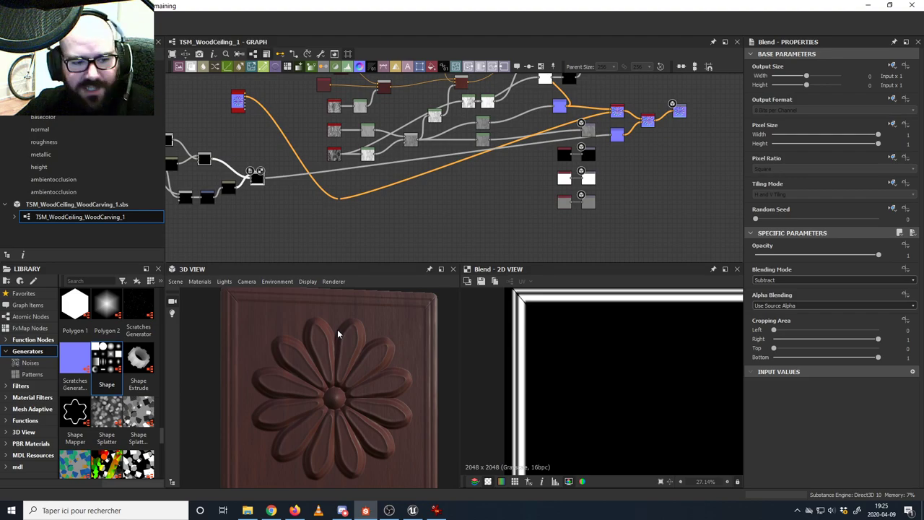
- Review the node network from the seam nodes through to the outputs, along with the carved panel on the cube
{"action": "left_click", "coordinate": [342, 511]}
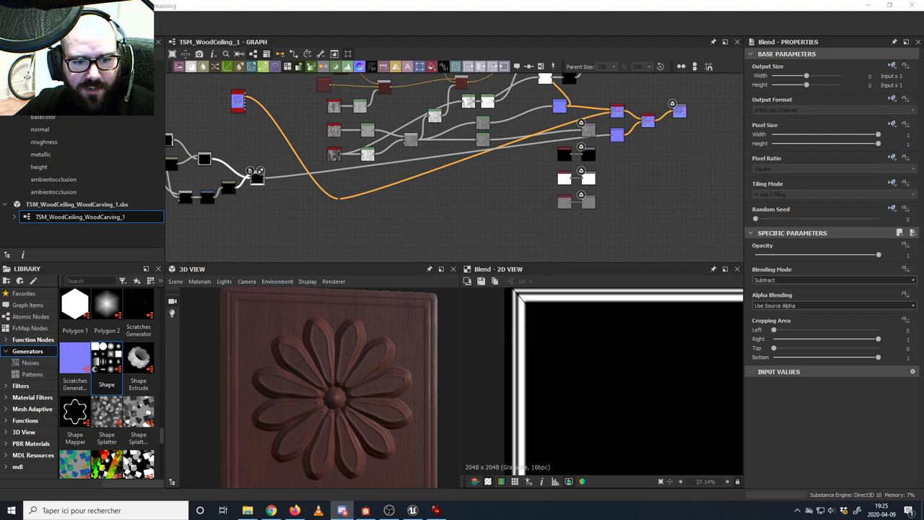
{"action": "middle_click_drag", "start_coordinate": [452, 195], "coordinate": [438, 221]}
{"action": "scroll", "coordinate": [434, 219], "scroll_direction": "down", "scroll_amount": 2}
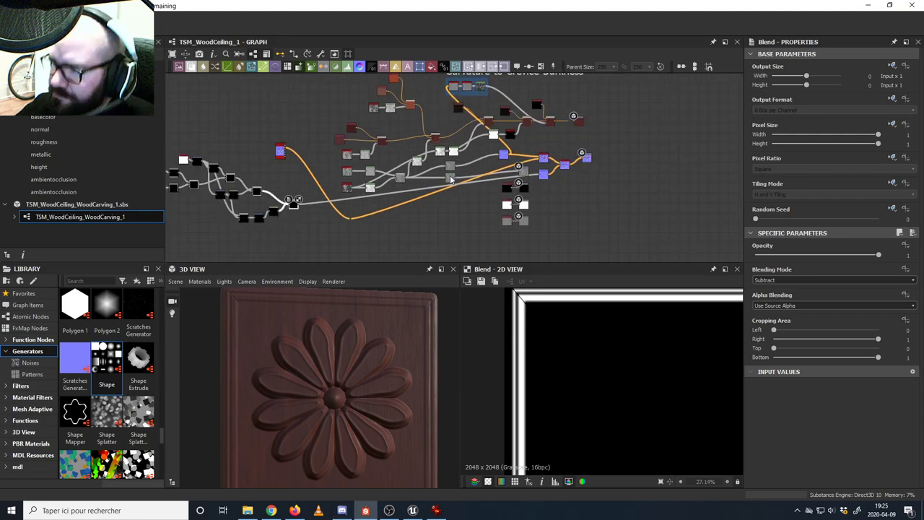
{"action": "middle_click_drag", "start_coordinate": [465, 169], "coordinate": [430, 191]}
{"action": "middle_click_drag", "start_coordinate": [350, 181], "coordinate": [406, 168]}
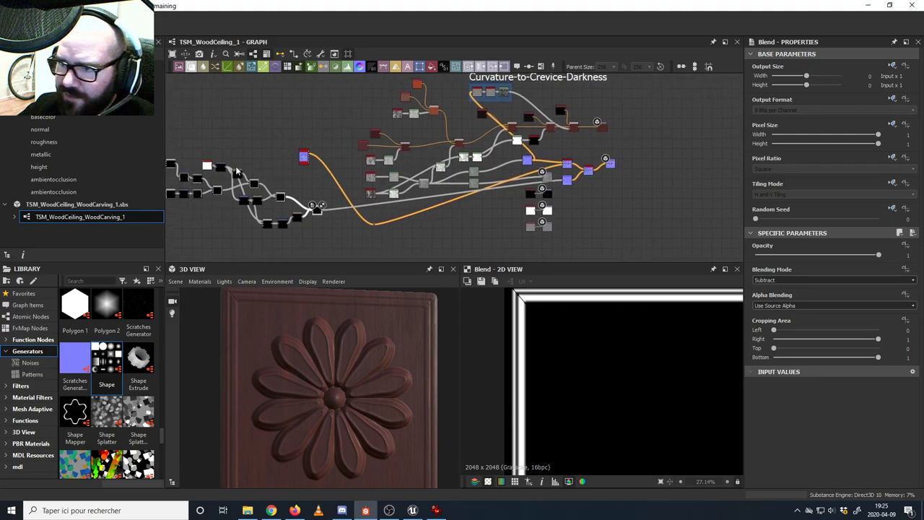
{"action": "middle_click_drag", "start_coordinate": [273, 176], "coordinate": [339, 170]}
{"action": "middle_click_drag", "start_coordinate": [486, 184], "coordinate": [433, 185]}
{"action": "scroll", "coordinate": [628, 136], "scroll_direction": "up", "scroll_amount": 1}
{"action": "middle_click_drag", "start_coordinate": [627, 124], "coordinate": [608, 133]}
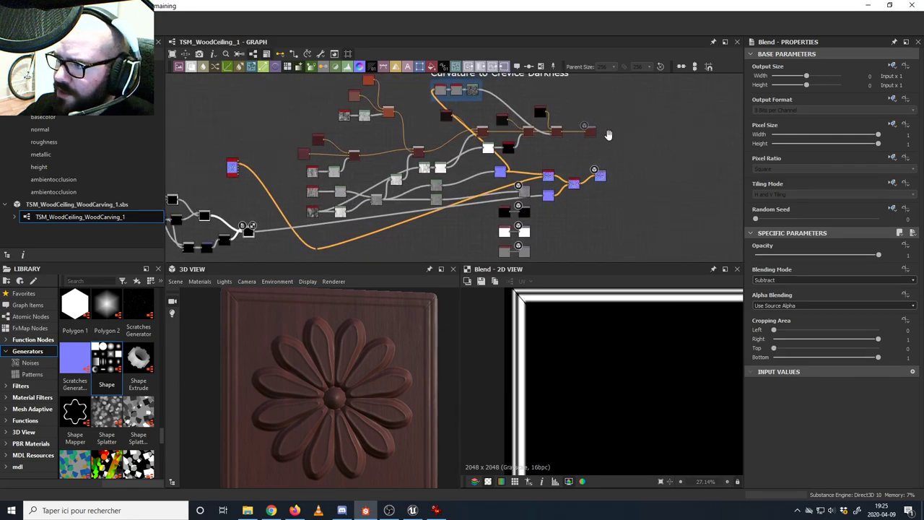
{"action": "scroll", "coordinate": [605, 135], "scroll_direction": "up", "scroll_amount": 1}
{"action": "left_click_drag", "start_coordinate": [402, 302], "coordinate": [398, 311]}
{"action": "middle_click_drag", "start_coordinate": [347, 208], "coordinate": [462, 165]}
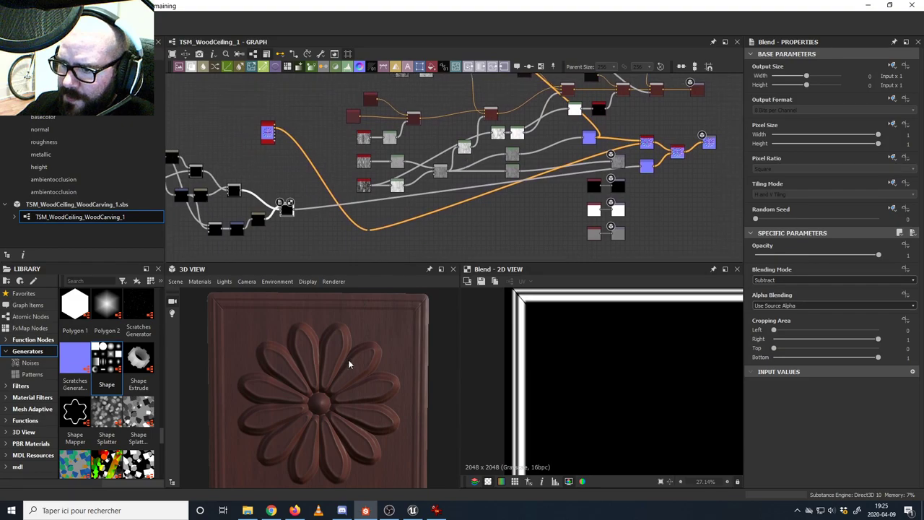
{"action": "scroll", "coordinate": [350, 351], "scroll_direction": "down", "scroll_amount": 3}
{"action": "left_click_drag", "start_coordinate": [352, 358], "coordinate": [313, 340]}
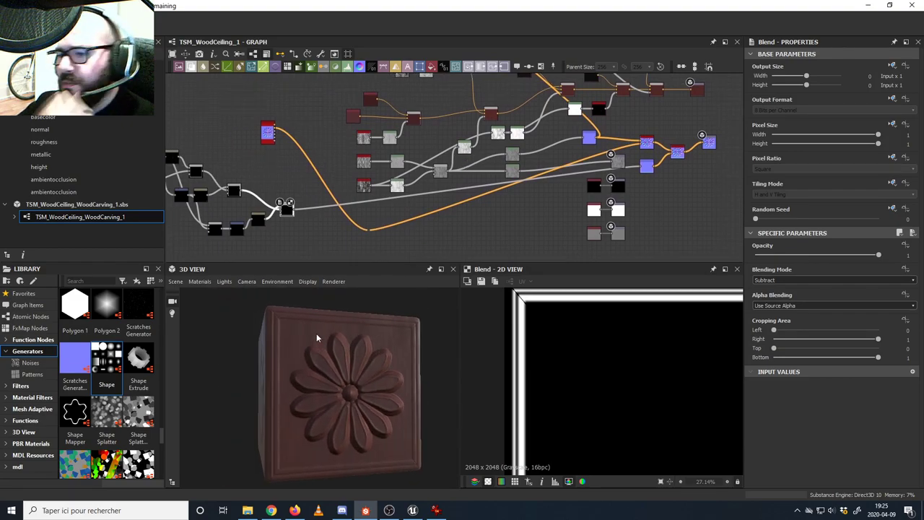
- Check the wood wear and edges in the Wood_Ceiling_1.jpg reference photo against the cube and return to the graph
{"action": "left_click", "coordinate": [434, 510]}
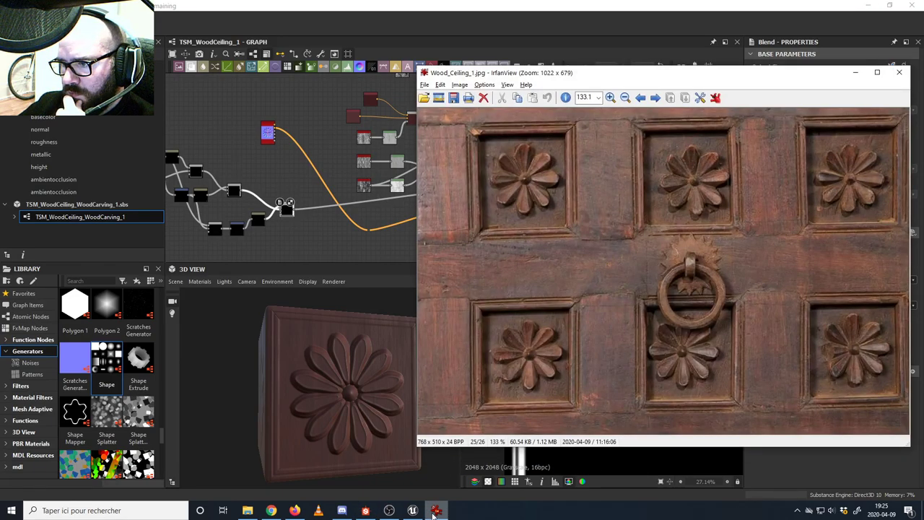
{"action": "left_click", "coordinate": [434, 510]}
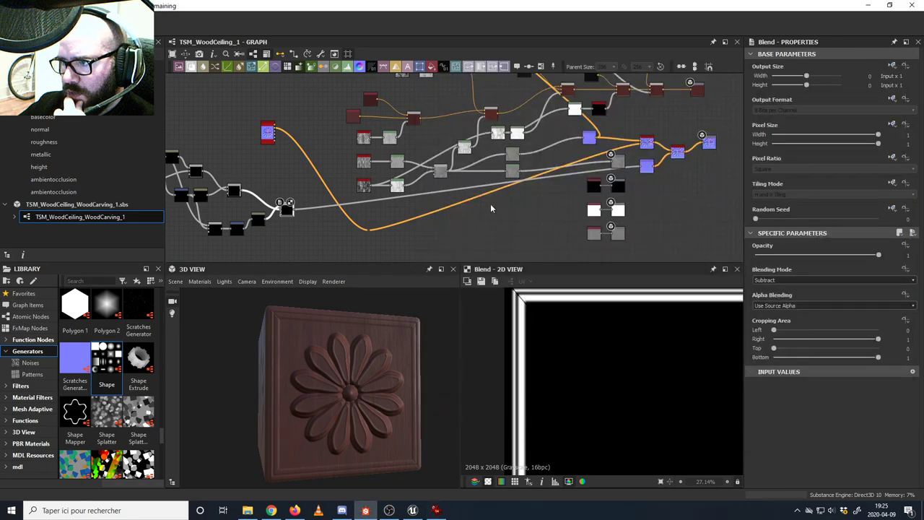
{"action": "middle_click_drag", "start_coordinate": [490, 203], "coordinate": [460, 225]}
{"action": "middle_click_drag", "start_coordinate": [392, 208], "coordinate": [381, 180]}
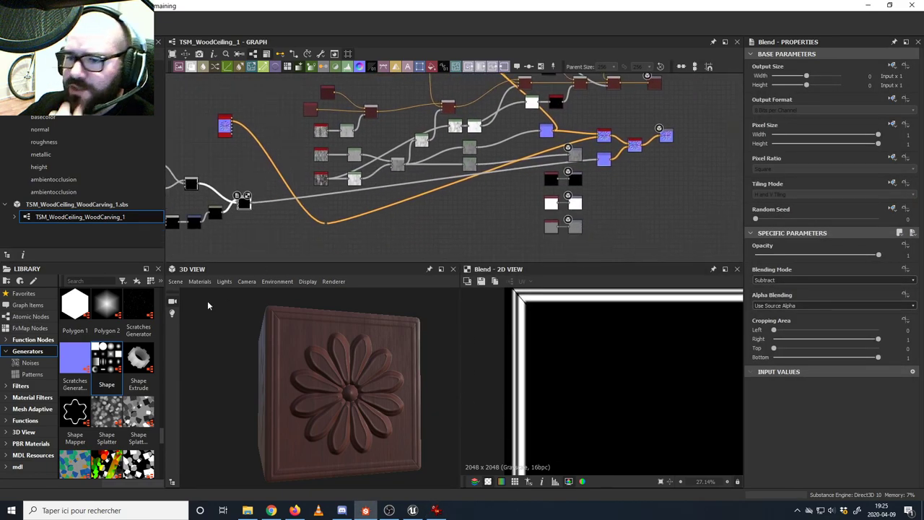
- Search the library for "curv" and look through the Material Filters and Mesh Adaptive categories for a suitable edge generator
{"action": "left_click", "coordinate": [97, 281]}
{"action": "type", "text": "curv"}
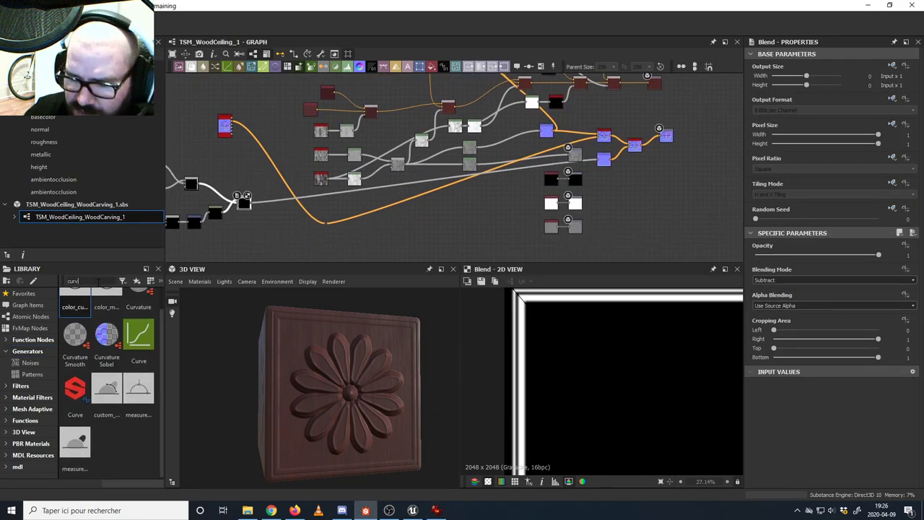
{"action": "left_click", "coordinate": [30, 397]}
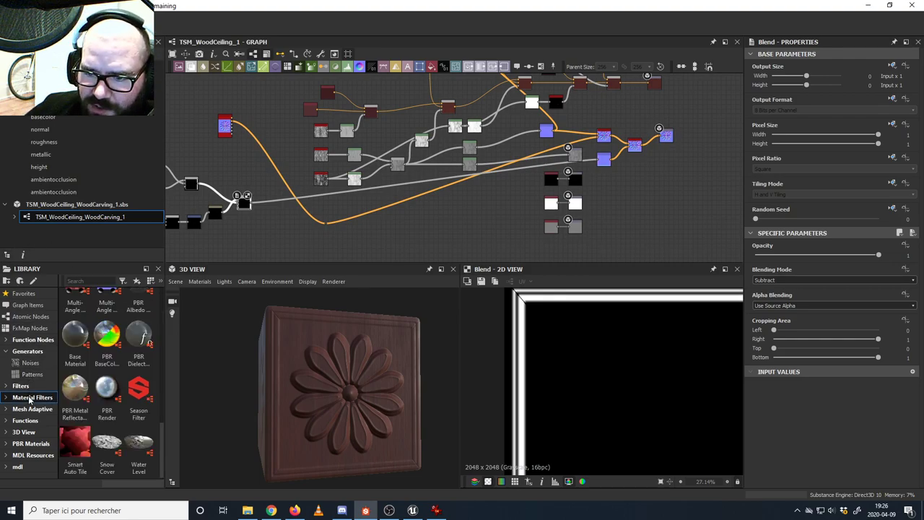
{"action": "left_click", "coordinate": [29, 409]}
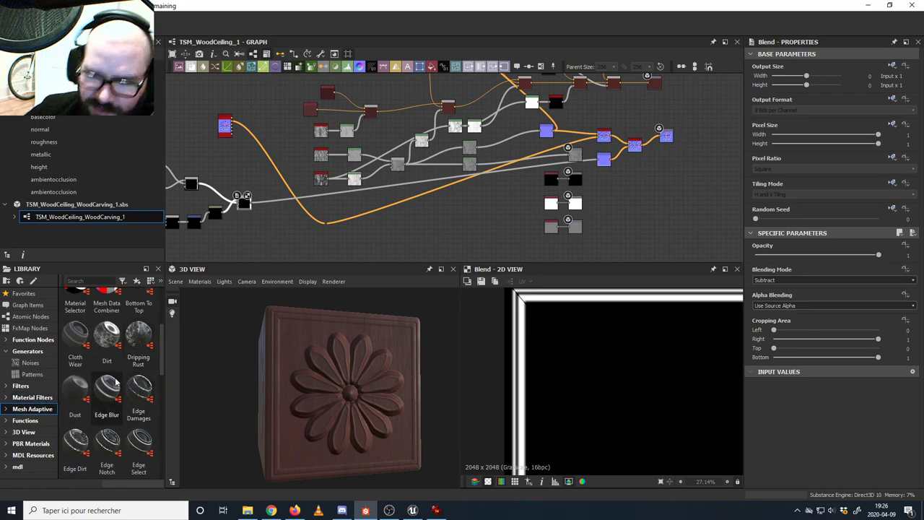
{"action": "scroll", "coordinate": [109, 412], "scroll_direction": "up", "scroll_amount": 3}
{"action": "scroll", "coordinate": [108, 412], "scroll_direction": "down", "scroll_amount": 4}
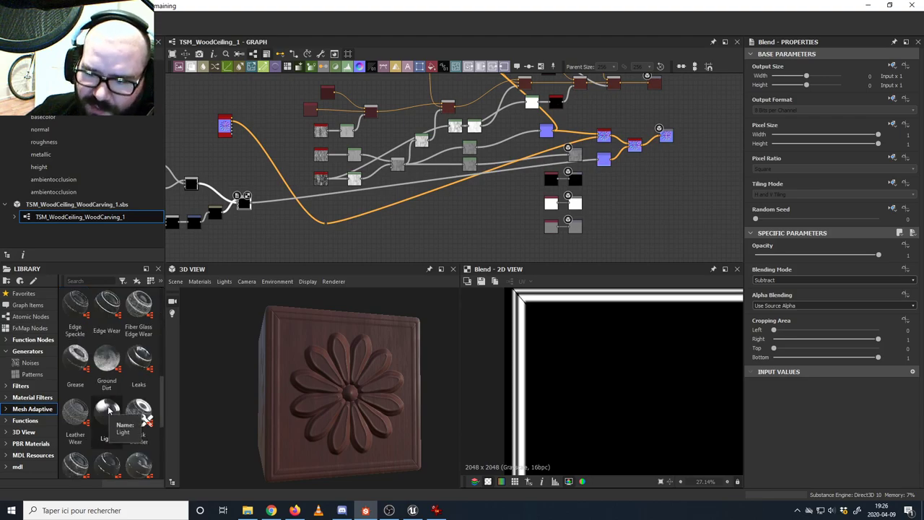
{"action": "scroll", "coordinate": [122, 422], "scroll_direction": "down", "scroll_amount": 3}
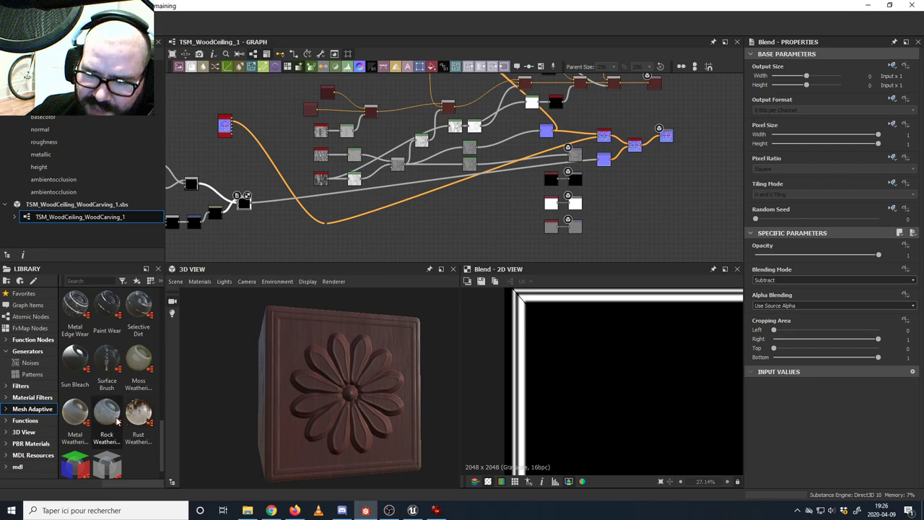
{"action": "scroll", "coordinate": [109, 412], "scroll_direction": "up", "scroll_amount": 2}
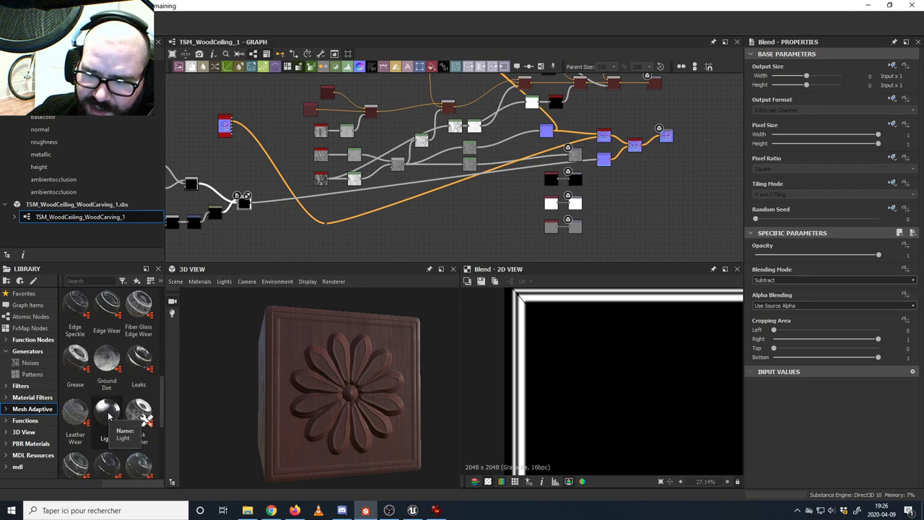
{"action": "scroll", "coordinate": [108, 415], "scroll_direction": "up", "scroll_amount": 3}
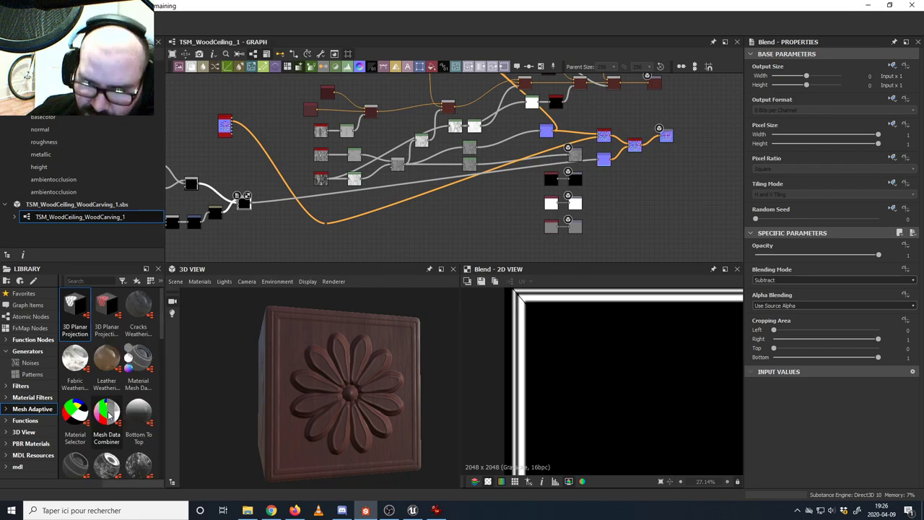
{"action": "left_click_drag", "start_coordinate": [163, 323], "coordinate": [163, 361]}
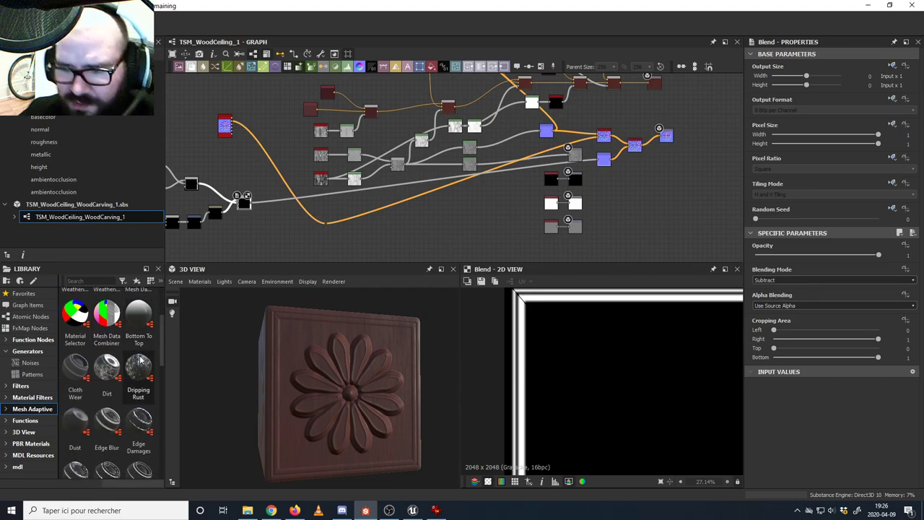
{"action": "left_click", "coordinate": [32, 397]}
{"action": "scroll", "coordinate": [105, 404], "scroll_direction": "down", "scroll_amount": 2}
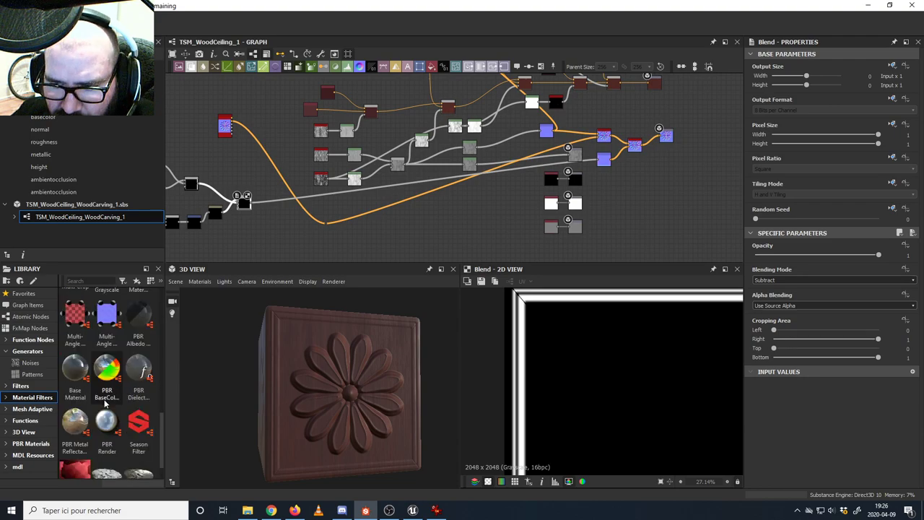
{"action": "left_click", "coordinate": [32, 409]}
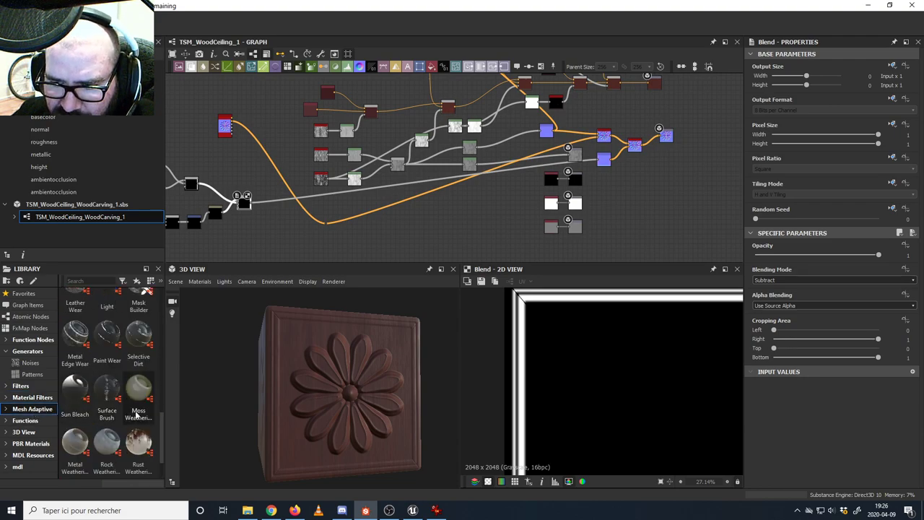
{"action": "scroll", "coordinate": [142, 424], "scroll_direction": "up", "scroll_amount": 3}
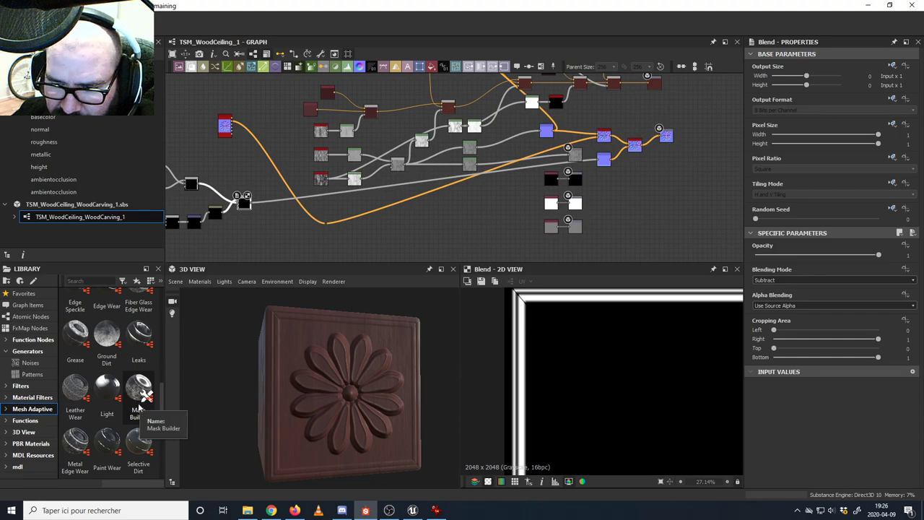
{"action": "scroll", "coordinate": [116, 390], "scroll_direction": "up", "scroll_amount": 3}
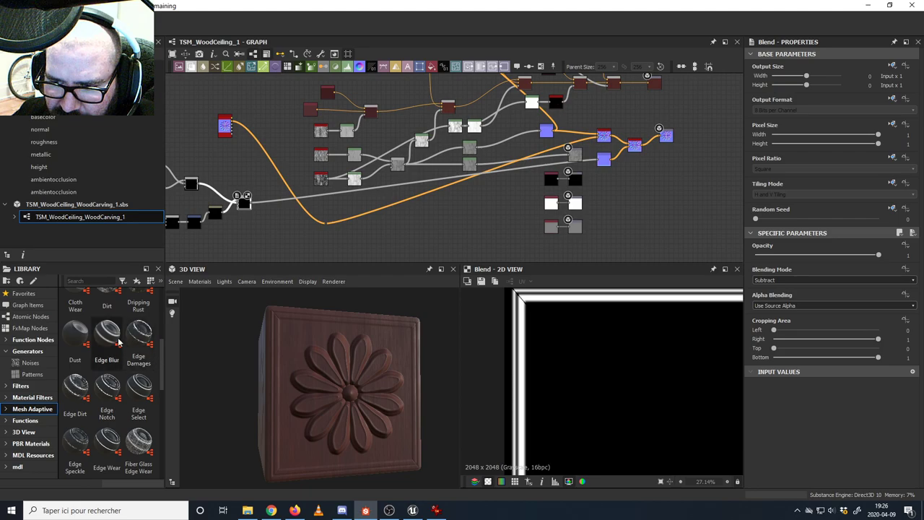
- Add an Edge Damages node from the Mesh Adaptive category to the empty graph area beside the output nodes
{"action": "left_click_drag", "start_coordinate": [144, 337], "coordinate": [476, 229]}
{"action": "scroll", "coordinate": [476, 239], "scroll_direction": "up", "scroll_amount": 5}
{"action": "scroll", "coordinate": [477, 235], "scroll_direction": "up", "scroll_amount": 1}
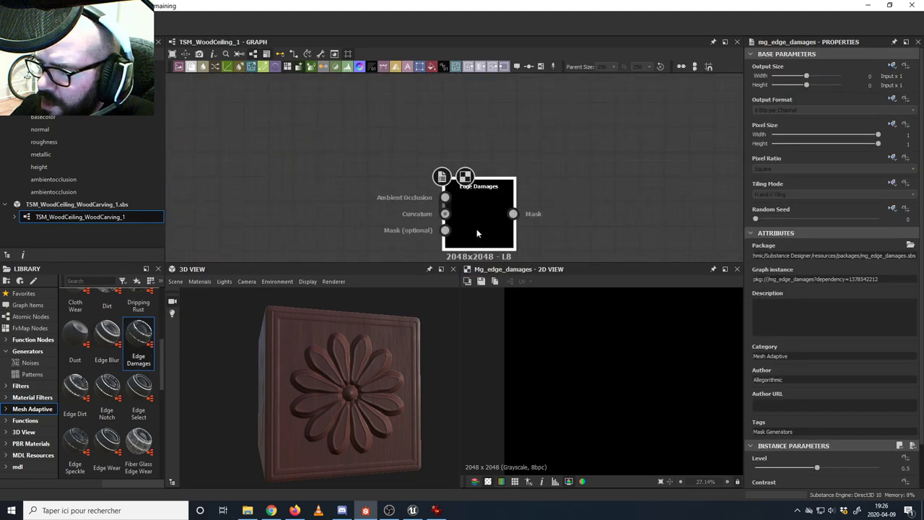
{"action": "scroll", "coordinate": [478, 225], "scroll_direction": "down", "scroll_amount": 6}
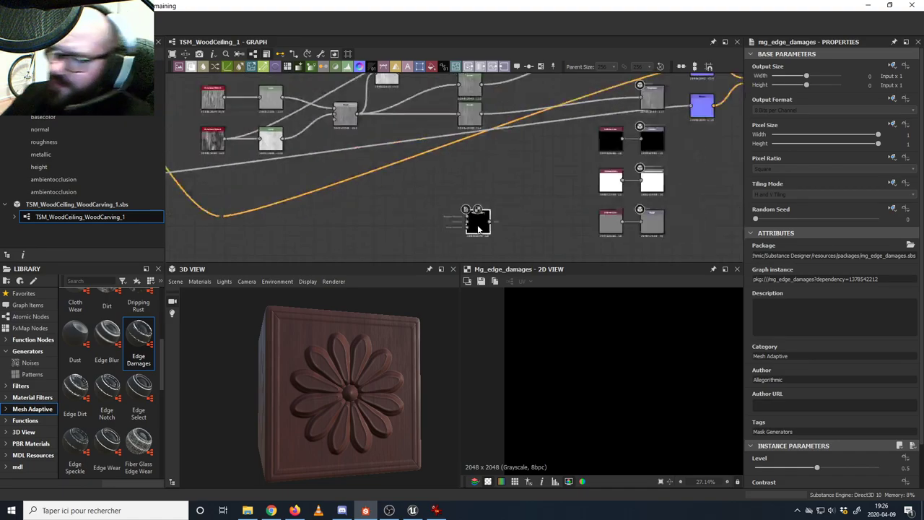
{"action": "middle_click_drag", "start_coordinate": [424, 221], "coordinate": [448, 214]}
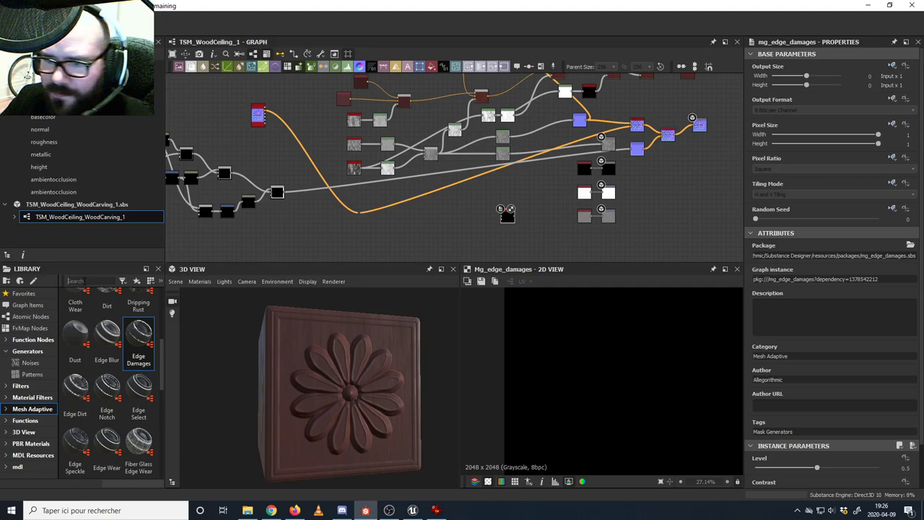
- Add a Curvature node below the outputs and feed it the final Normal Combine result
{"action": "left_click", "coordinate": [84, 280]}
{"action": "type", "text": "curvat"}
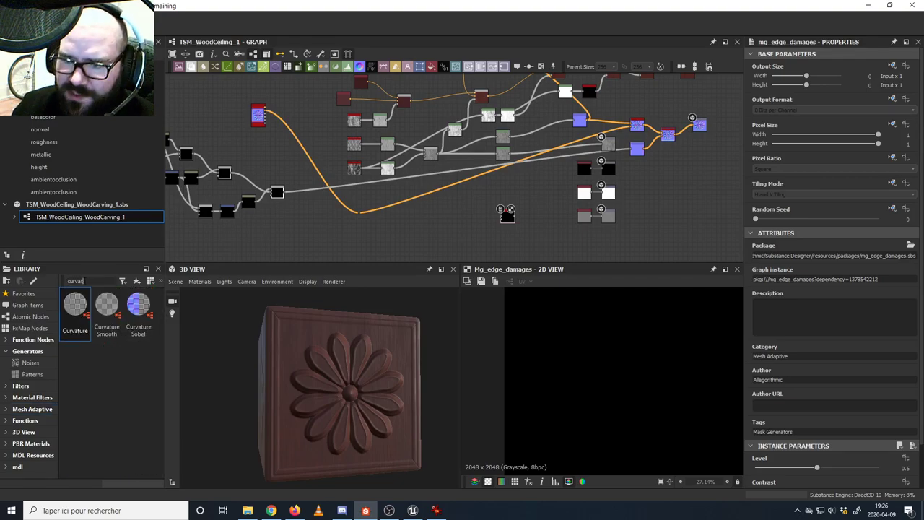
{"action": "left_click_drag", "start_coordinate": [77, 305], "coordinate": [484, 224]}
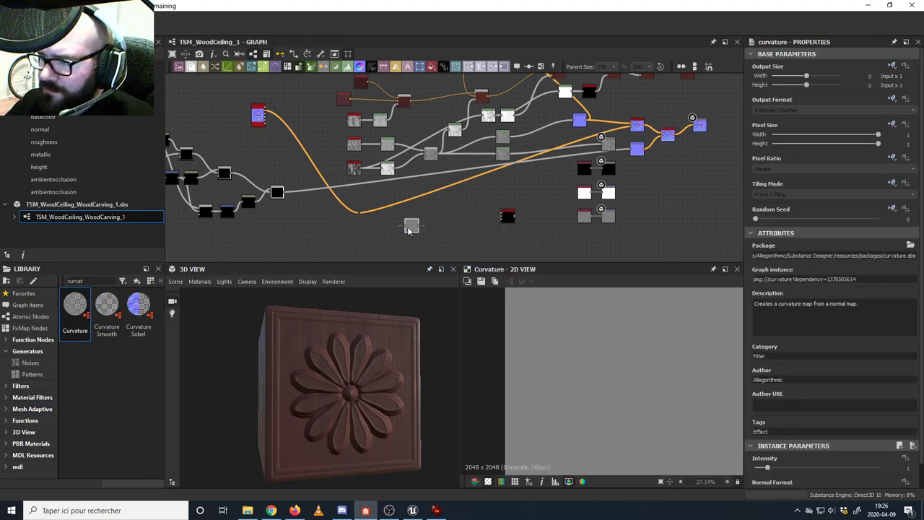
{"action": "left_click_drag", "start_coordinate": [677, 137], "coordinate": [468, 240]}
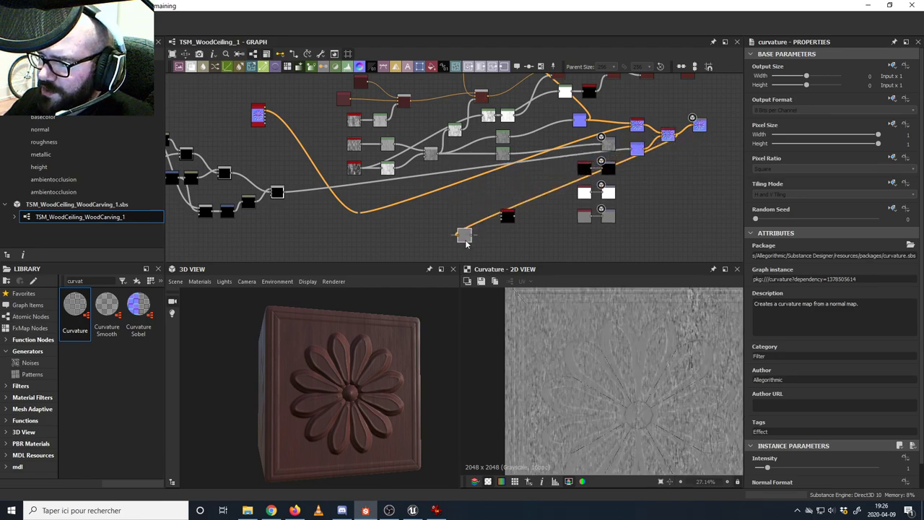
{"action": "scroll", "coordinate": [478, 246], "scroll_direction": "up", "scroll_amount": 5}
{"action": "middle_click_drag", "start_coordinate": [489, 220], "coordinate": [435, 236]}
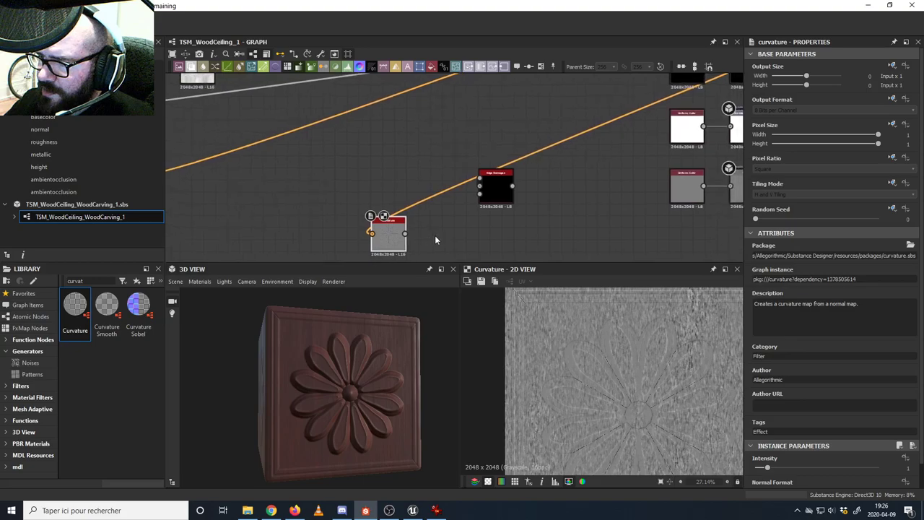
- Connect the Curvature output to the curvature input of the Edge Damages node
{"action": "scroll", "coordinate": [494, 191], "scroll_direction": "up", "scroll_amount": 4}
{"action": "left_click", "coordinate": [495, 198]}
{"action": "scroll", "coordinate": [399, 234], "scroll_direction": "down", "scroll_amount": 3}
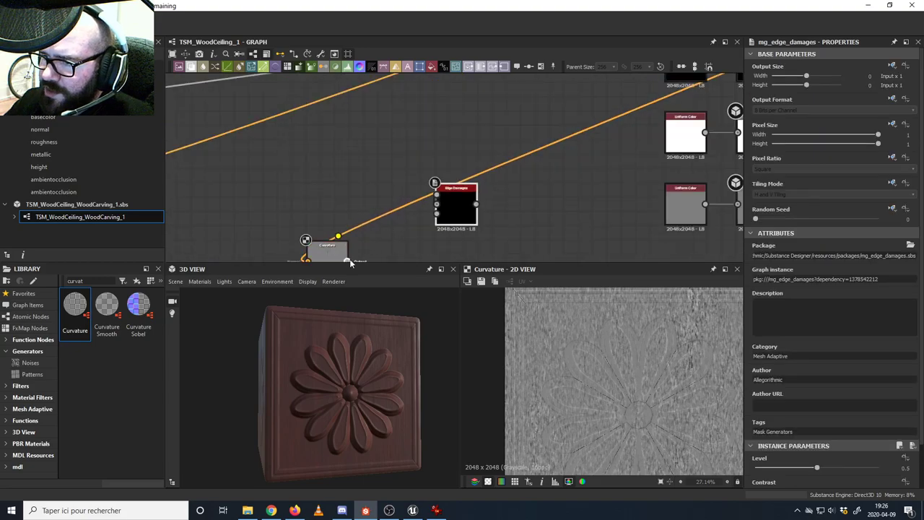
{"action": "left_click_drag", "start_coordinate": [348, 258], "coordinate": [455, 233]}
{"action": "middle_click_drag", "start_coordinate": [385, 229], "coordinate": [446, 200]}
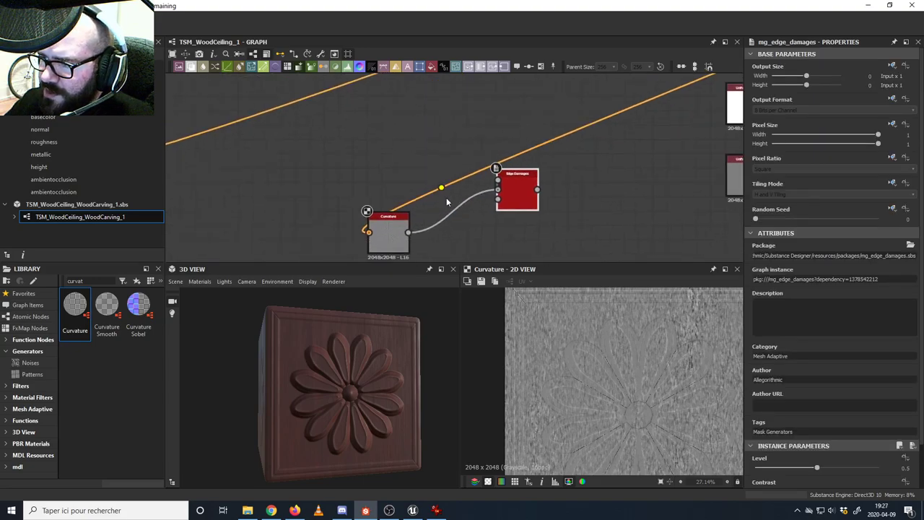
{"action": "scroll", "coordinate": [401, 221], "scroll_direction": "down", "scroll_amount": 5}
{"action": "middle_click_drag", "start_coordinate": [512, 192], "coordinate": [474, 207]}
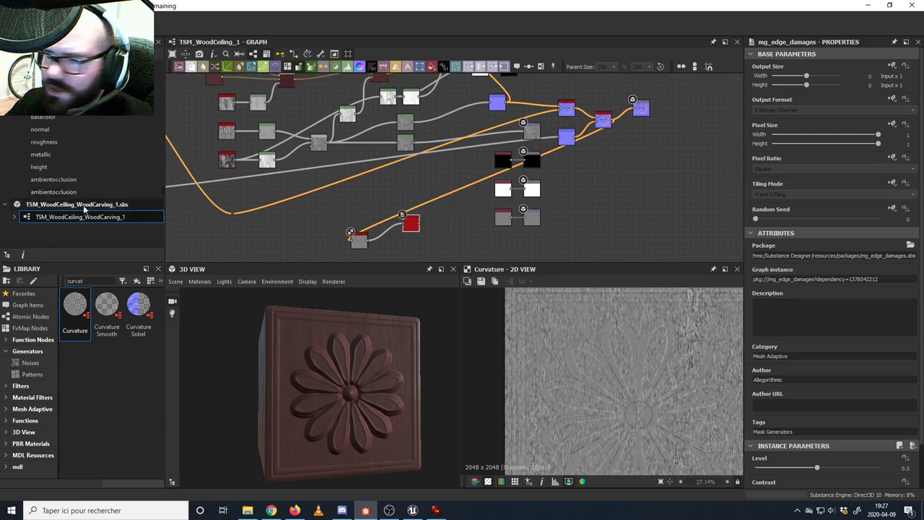
- Search the library for "ambi" and place an Ambient Occlusion node just above the Curvature node
{"action": "double_click", "coordinate": [75, 281]}
{"action": "type", "text": "ambi"}
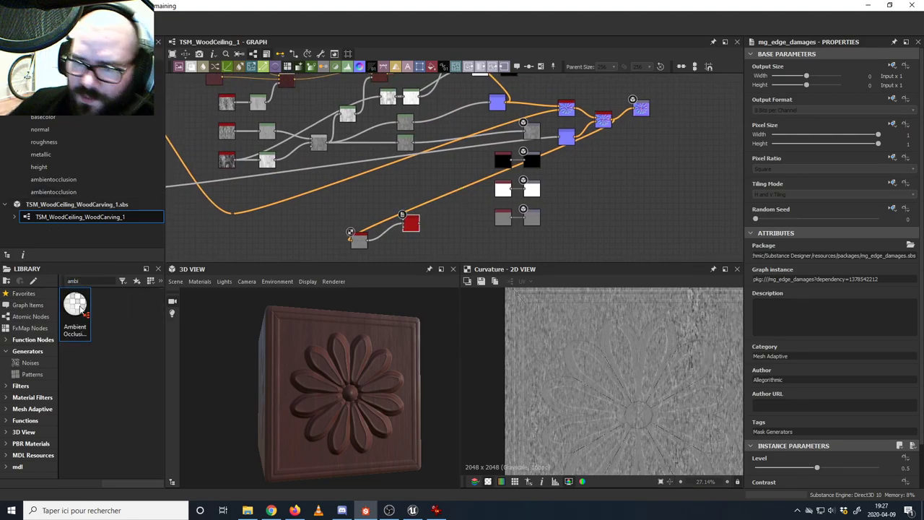
{"action": "left_click_drag", "start_coordinate": [82, 312], "coordinate": [351, 215]}
{"action": "scroll", "coordinate": [321, 217], "scroll_direction": "up", "scroll_amount": 2}
{"action": "scroll", "coordinate": [311, 218], "scroll_direction": "down", "scroll_amount": 1}
{"action": "key", "text": "Escape"}
{"action": "middle_click_drag", "start_coordinate": [385, 187], "coordinate": [379, 192]}
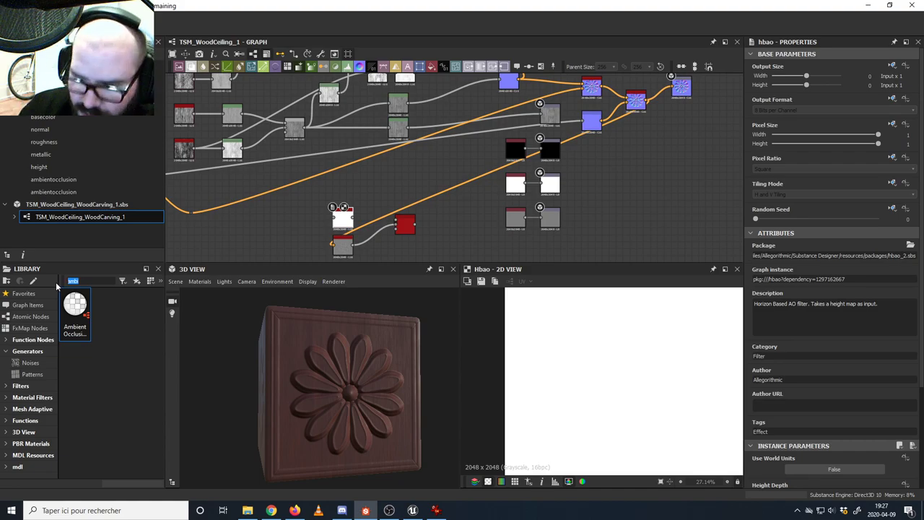
- Add a Normal to Height node beside the Ambient Occlusion node and feed it the final combined normal map
{"action": "type", "text": "normal"}
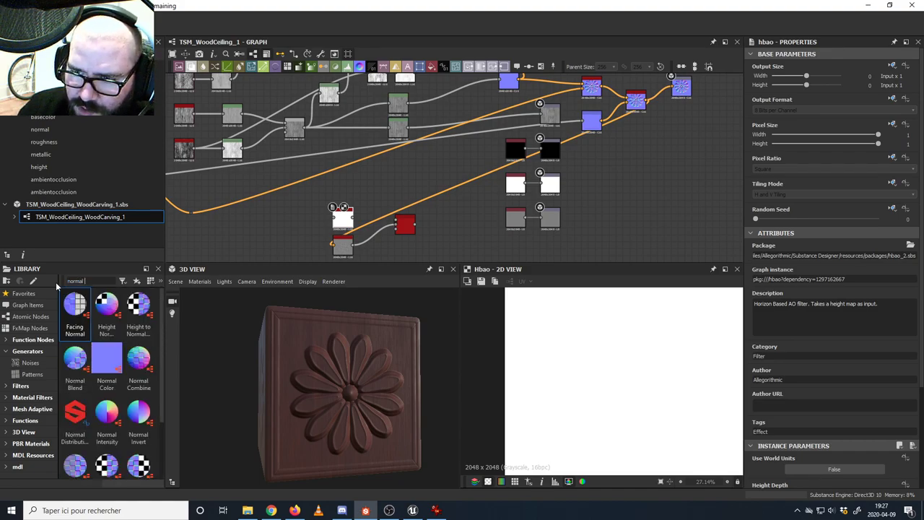
{"action": "type", "text": " to"}
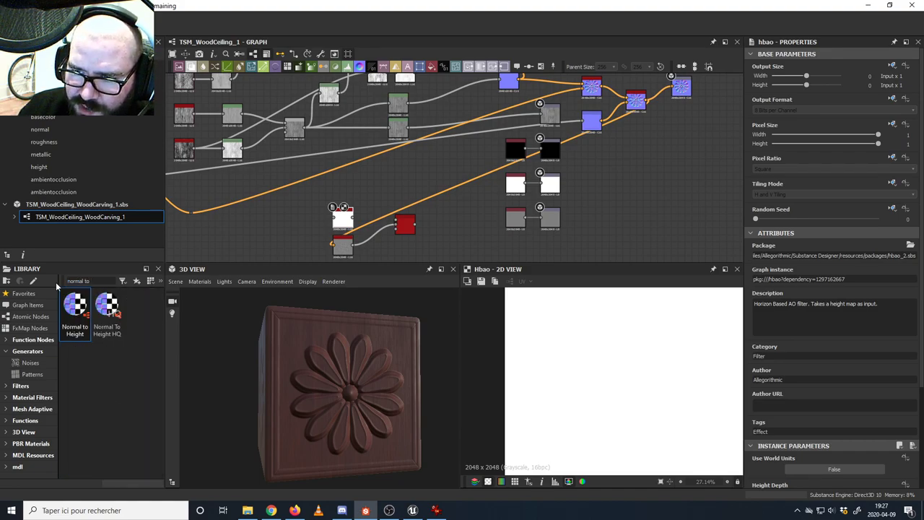
{"action": "left_click_drag", "start_coordinate": [75, 307], "coordinate": [307, 209]}
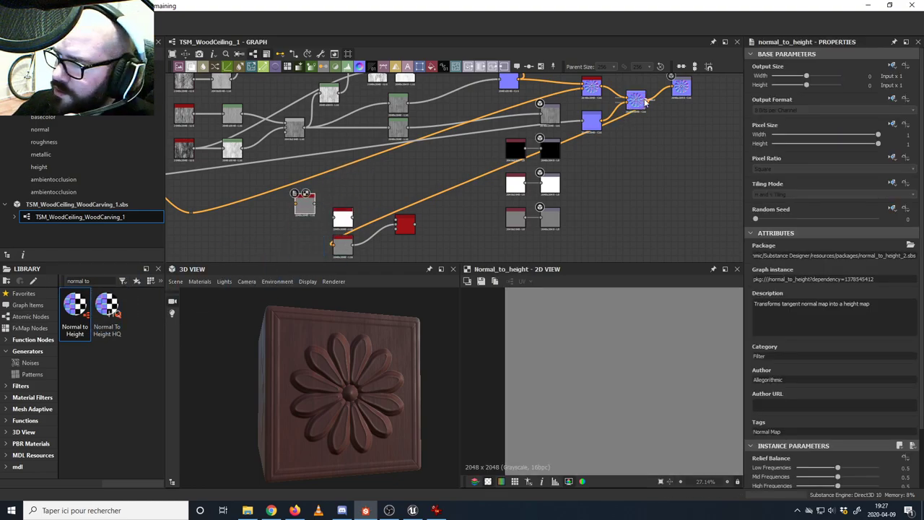
{"action": "left_click_drag", "start_coordinate": [649, 102], "coordinate": [297, 203]}
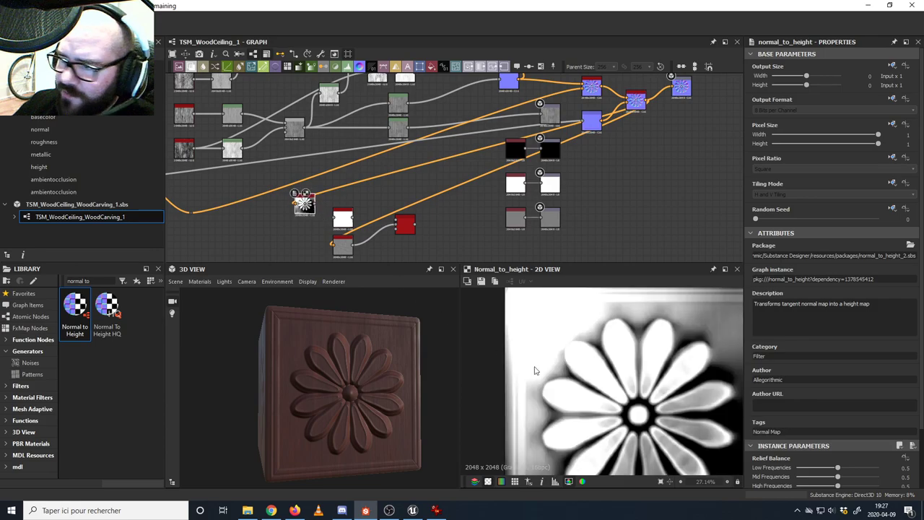
{"action": "key", "text": "f"}
{"action": "scroll", "coordinate": [790, 378], "scroll_direction": "down", "scroll_amount": 2}
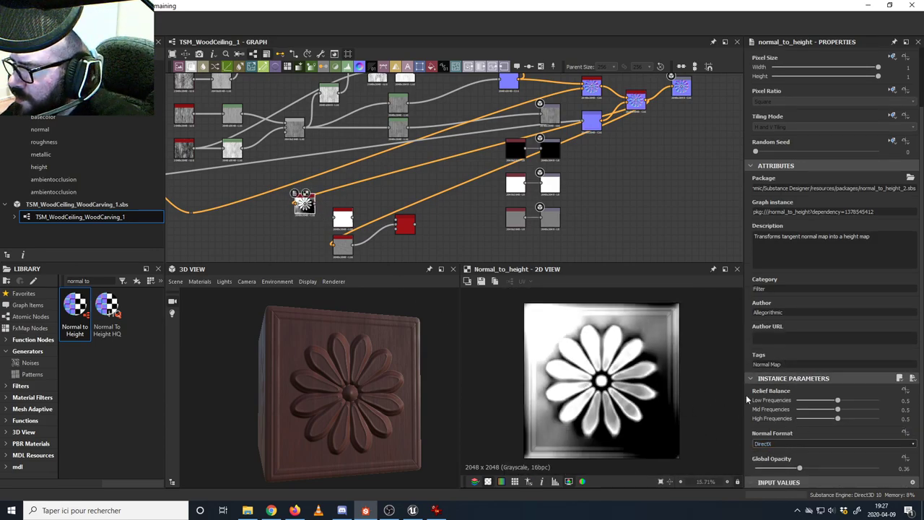
- Set Normal to Height's relief balance to 0 low, 0 mid and 0.65 high frequencies, with a global opacity of 0.46
{"action": "left_click_drag", "start_coordinate": [838, 400], "coordinate": [850, 416]}
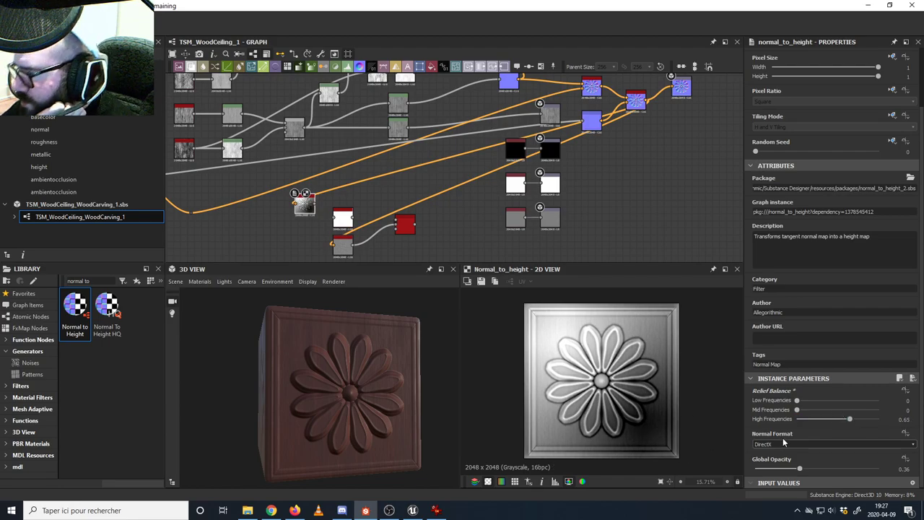
{"action": "left_click_drag", "start_coordinate": [800, 469], "coordinate": [818, 468]}
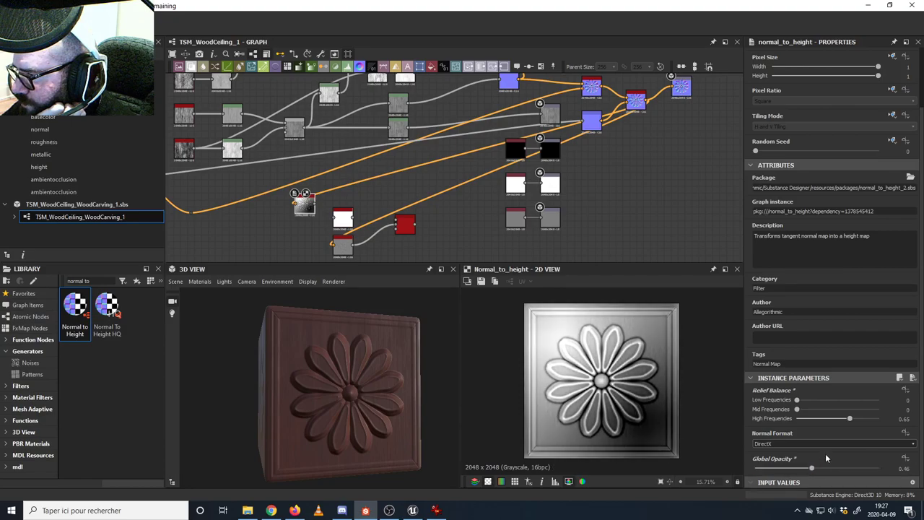
{"action": "mouse_move", "coordinate": [850, 420]}
{"action": "left_mouse_down"}
{"action": "mouse_move", "coordinate": [832, 421]}
{"action": "mouse_move", "coordinate": [853, 421]}
{"action": "left_mouse_up"}
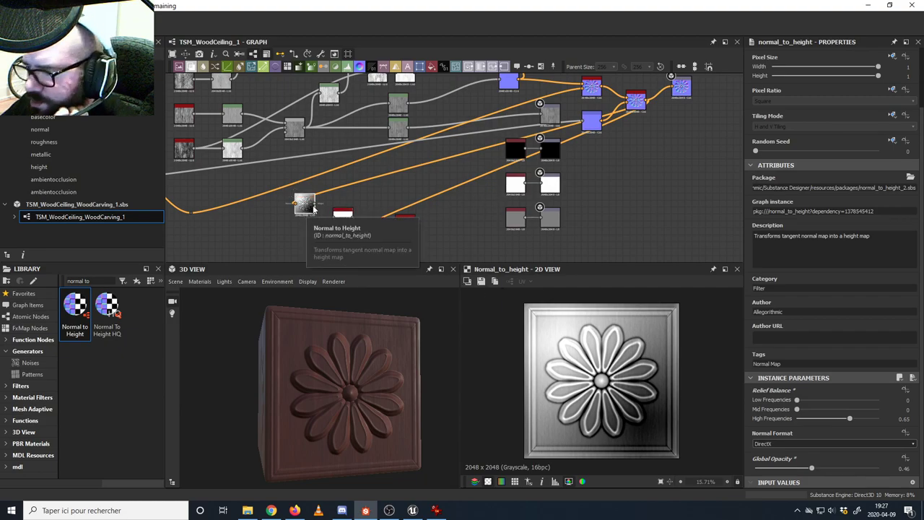
- Feed the converted height into the Ambient Occlusion node and set its Height Depth to 0.01 and Radius to 0.24
{"action": "left_click_drag", "start_coordinate": [316, 203], "coordinate": [346, 228]}
{"action": "double_click", "coordinate": [345, 226]}
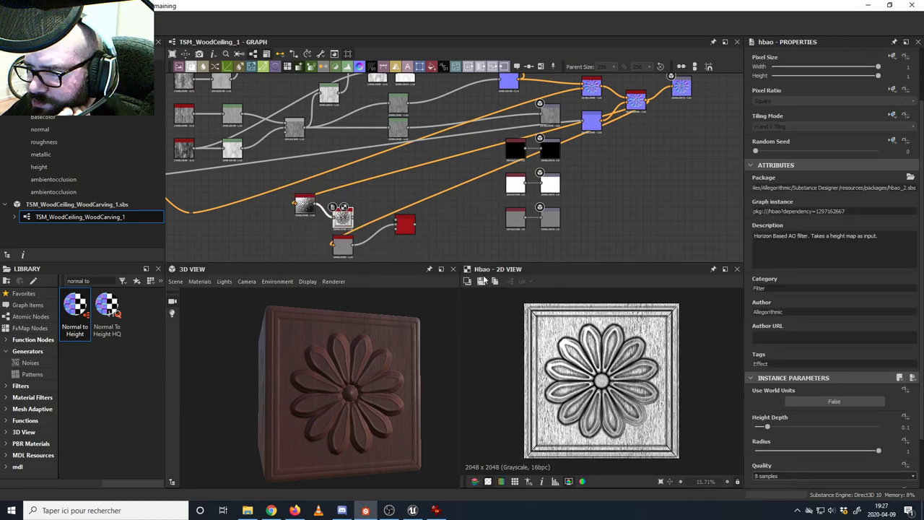
{"action": "scroll", "coordinate": [611, 390], "scroll_direction": "up", "scroll_amount": 2}
{"action": "scroll", "coordinate": [611, 390], "scroll_direction": "down", "scroll_amount": 1}
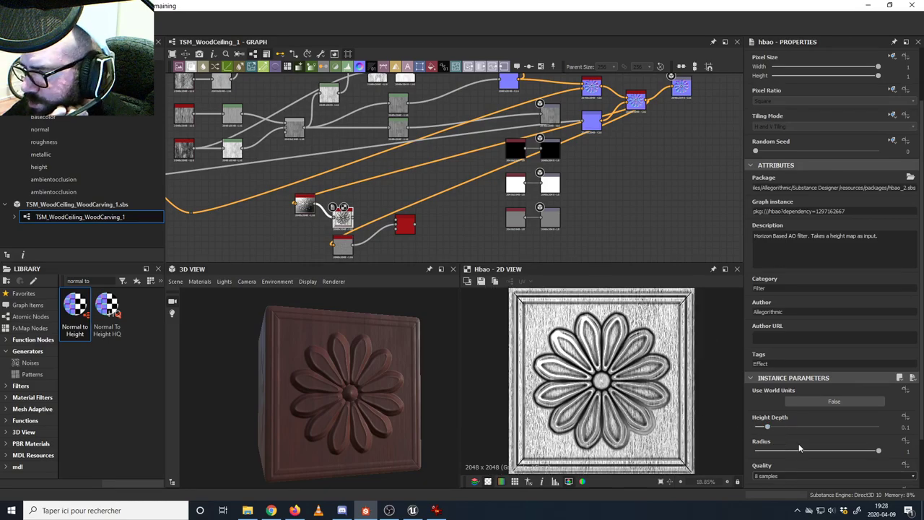
{"action": "left_click", "coordinate": [774, 451]}
{"action": "left_click_drag", "start_coordinate": [774, 452], "coordinate": [757, 432]}
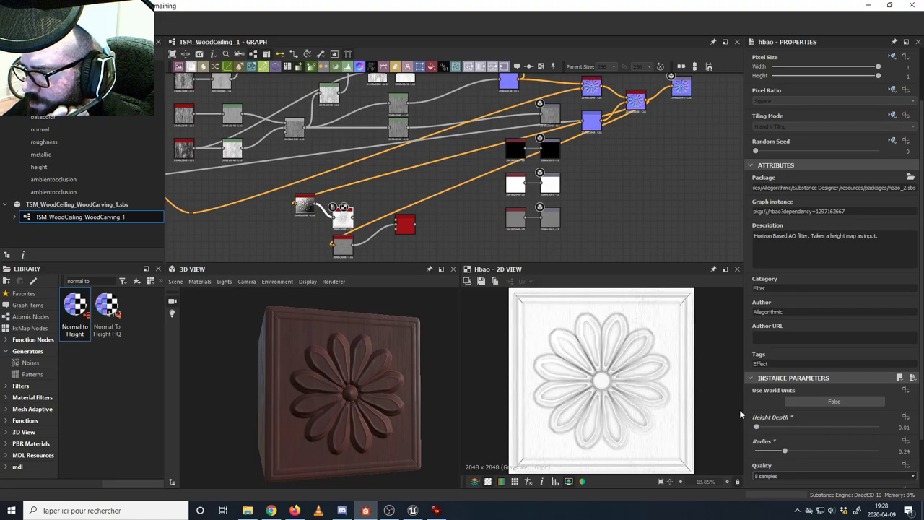
- Connect the ambient occlusion to the Edge Damages node, preview its mask and set its Level to 0.26
{"action": "scroll", "coordinate": [260, 246], "scroll_direction": "up", "scroll_amount": 3}
{"action": "left_click_drag", "start_coordinate": [423, 191], "coordinate": [497, 195]}
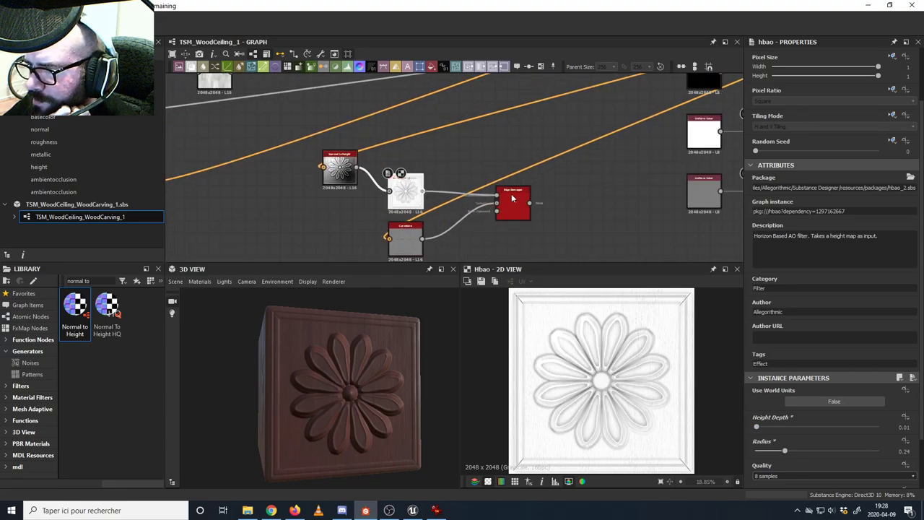
{"action": "double_click", "coordinate": [512, 197]}
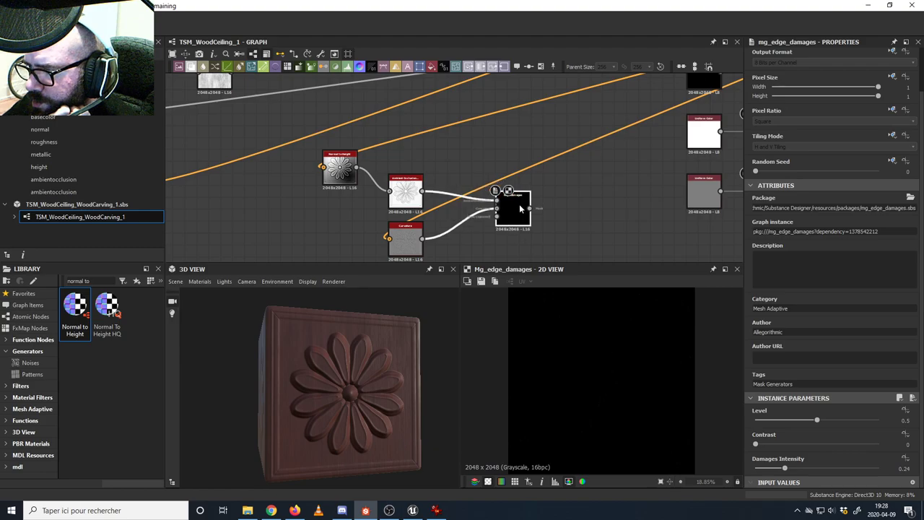
{"action": "scroll", "coordinate": [518, 206], "scroll_direction": "up", "scroll_amount": 4}
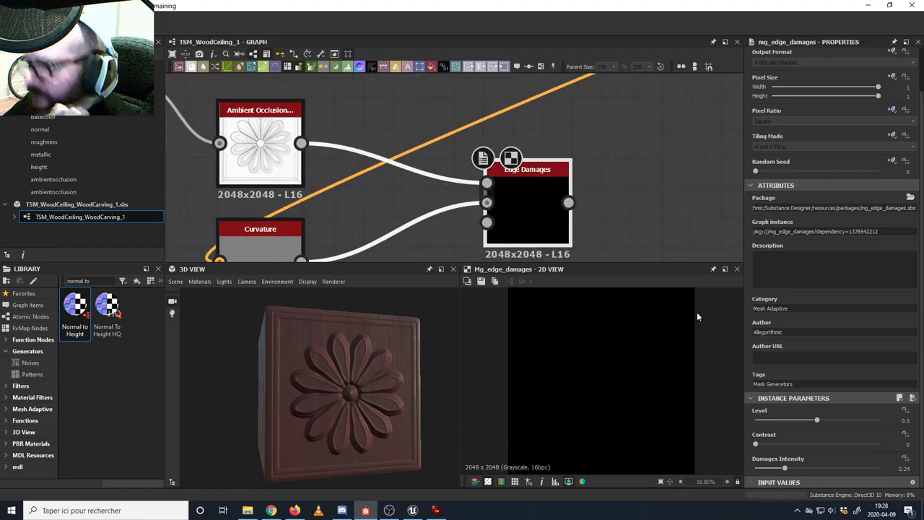
{"action": "scroll", "coordinate": [598, 341], "scroll_direction": "down", "scroll_amount": 2}
{"action": "middle_click_drag", "start_coordinate": [379, 213], "coordinate": [400, 169]}
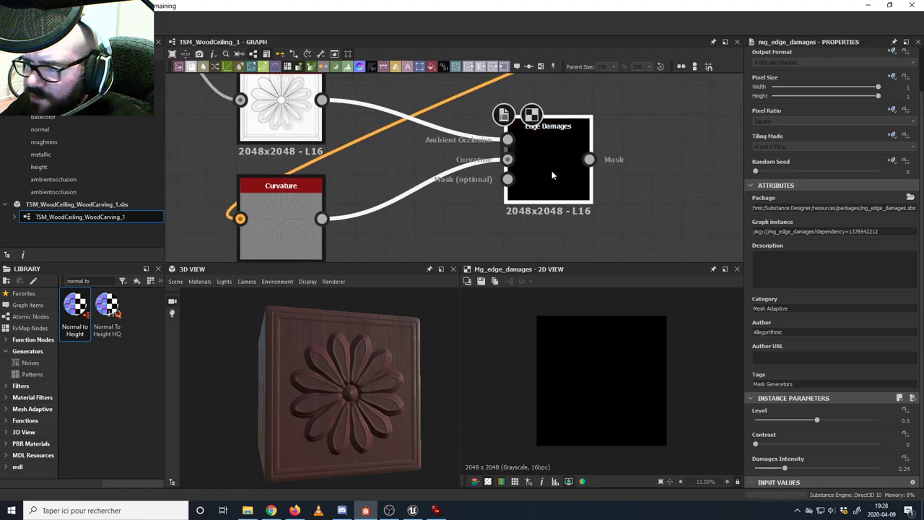
{"action": "middle_click_drag", "start_coordinate": [324, 116], "coordinate": [465, 182]}
{"action": "middle_click_drag", "start_coordinate": [418, 158], "coordinate": [335, 135]}
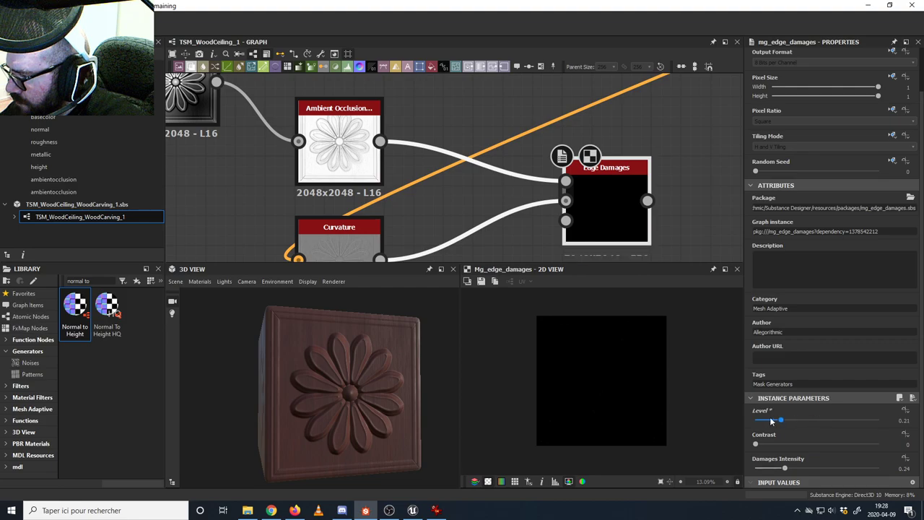
{"action": "left_click_drag", "start_coordinate": [817, 419], "coordinate": [787, 428]}
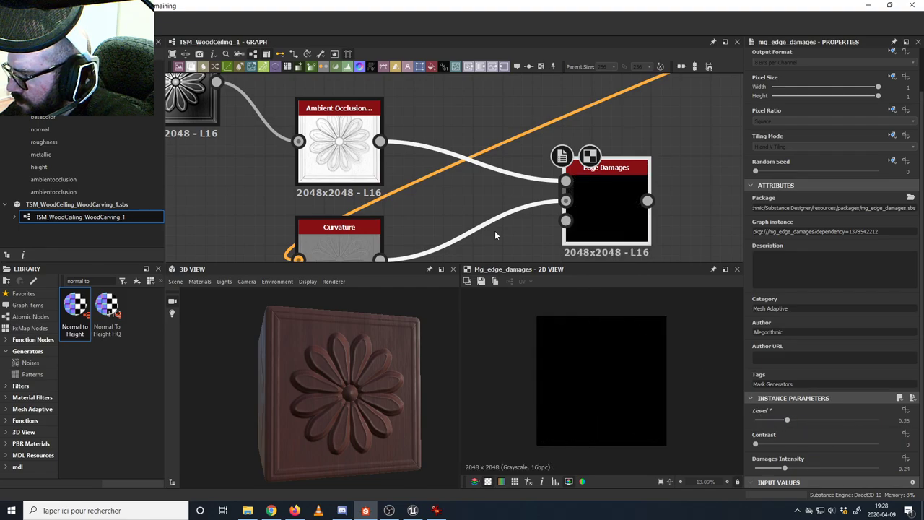
- Increase the Ambient Occlusion node's Height Depth for stronger occlusion and return to the Edge Damages node
{"action": "left_click", "coordinate": [340, 151]}
{"action": "scroll", "coordinate": [438, 108], "scroll_direction": "down", "scroll_amount": 2}
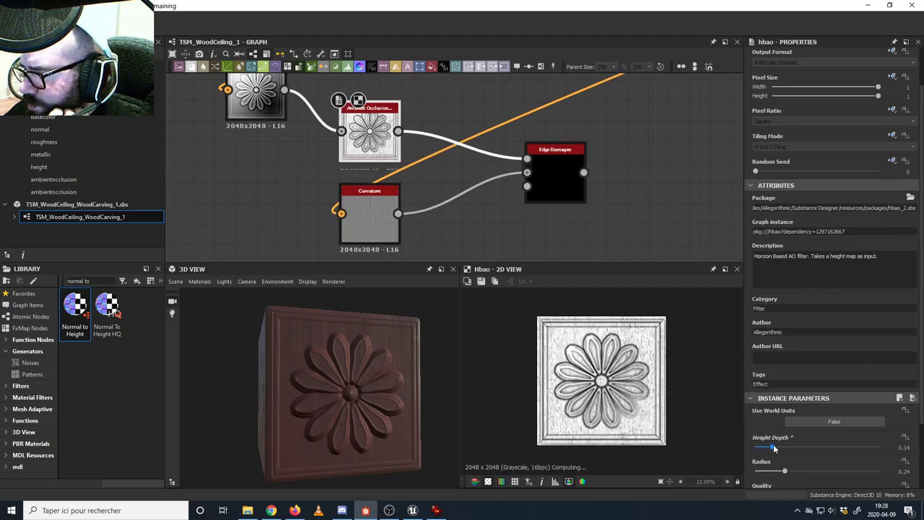
{"action": "left_click", "coordinate": [559, 184]}
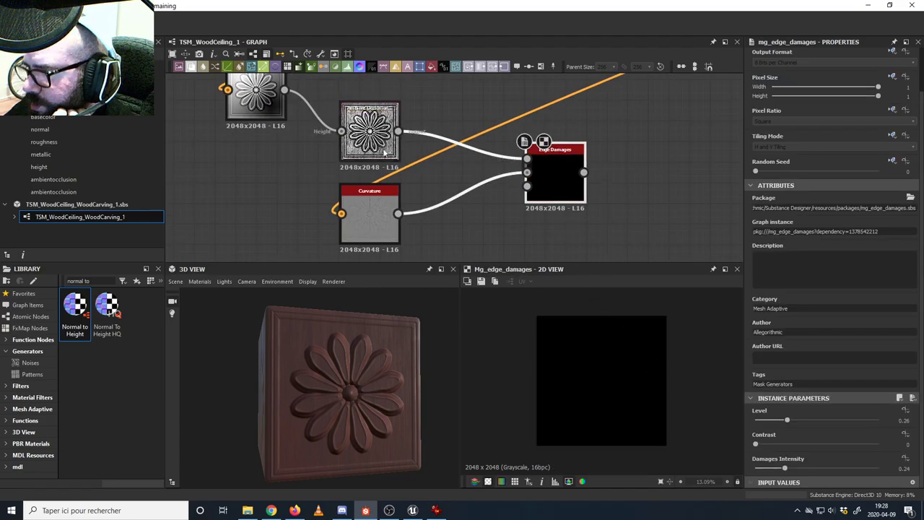
- Raise the Curvature node's Intensity to about 6.6, preview the Edge Damages mask and shift the Curvature node slightly towards it
{"action": "double_click", "coordinate": [365, 200]}
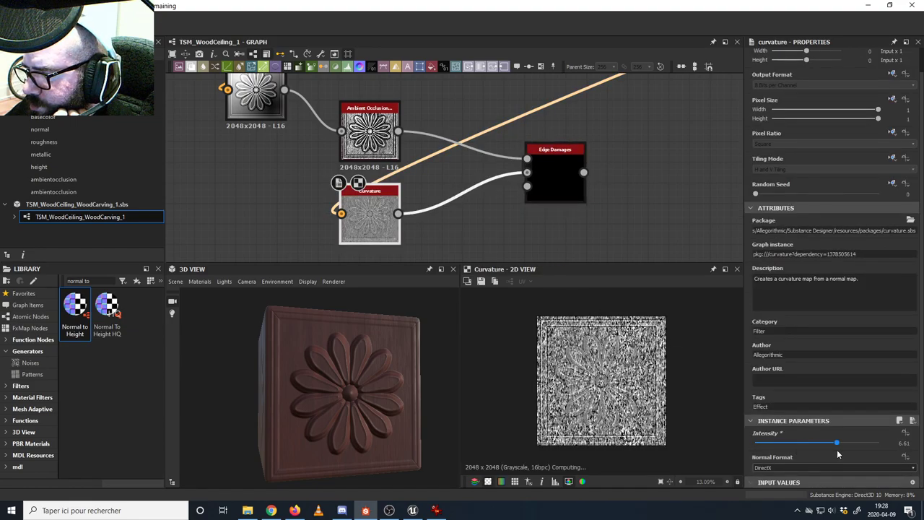
{"action": "double_click", "coordinate": [556, 186]}
{"action": "scroll", "coordinate": [606, 361], "scroll_direction": "up", "scroll_amount": 5}
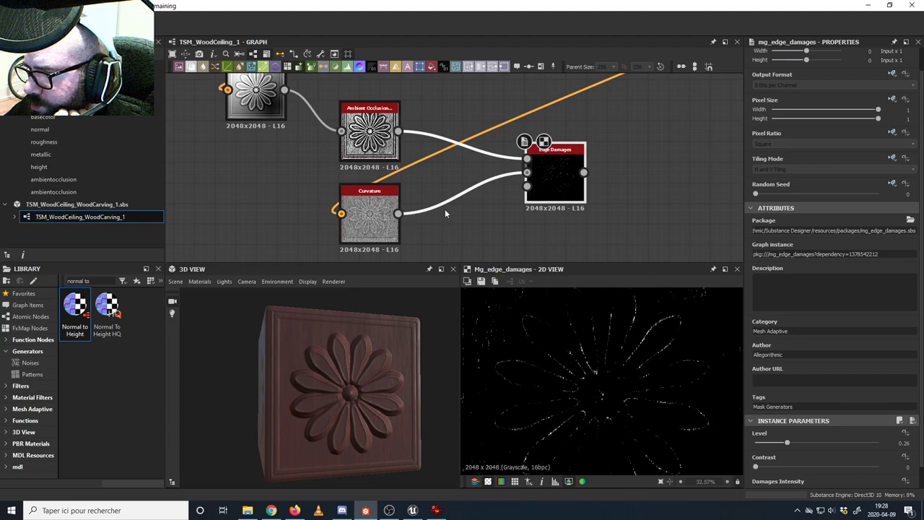
{"action": "scroll", "coordinate": [578, 364], "scroll_direction": "down", "scroll_amount": 2}
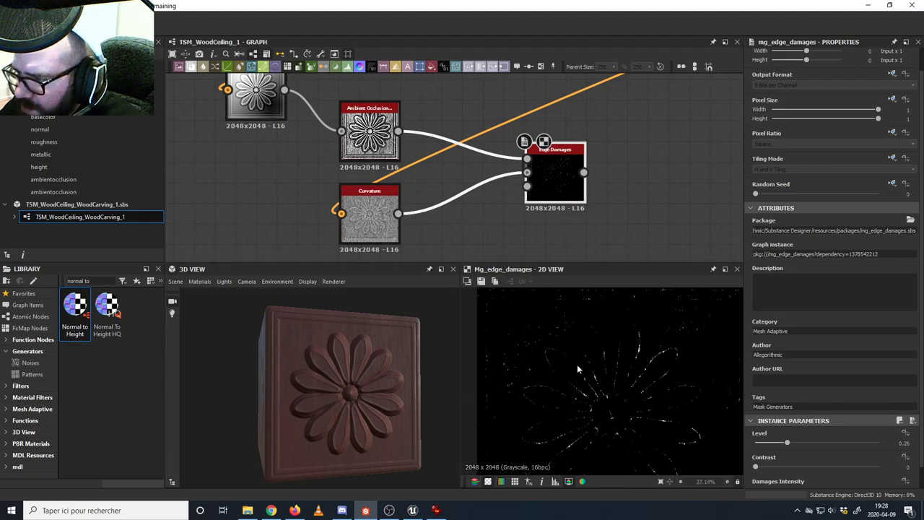
{"action": "scroll", "coordinate": [435, 215], "scroll_direction": "down", "scroll_amount": 3}
{"action": "left_click_drag", "start_coordinate": [402, 214], "coordinate": [427, 217]}
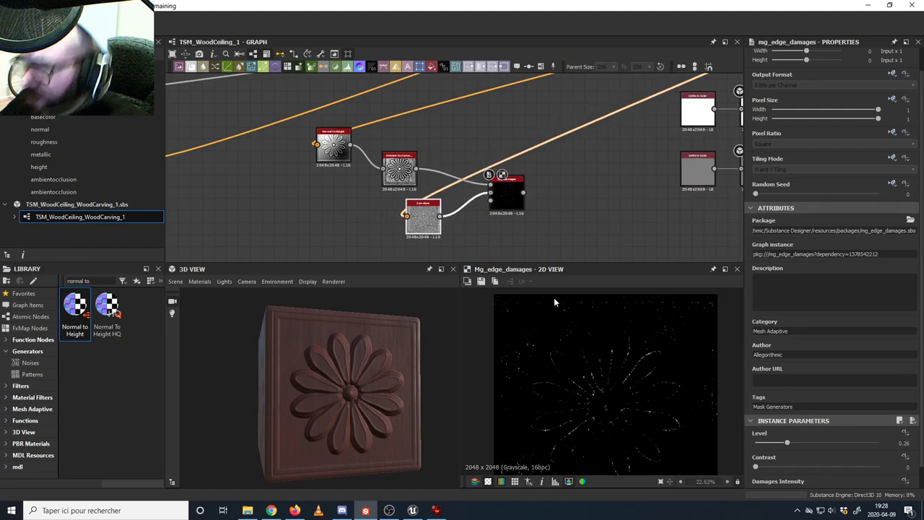
- Examine the final Normal Combine map alongside the carved panel on the cube
{"action": "middle_click_drag", "start_coordinate": [617, 205], "coordinate": [592, 221]}
{"action": "left_click_drag", "start_coordinate": [454, 325], "coordinate": [440, 340]}
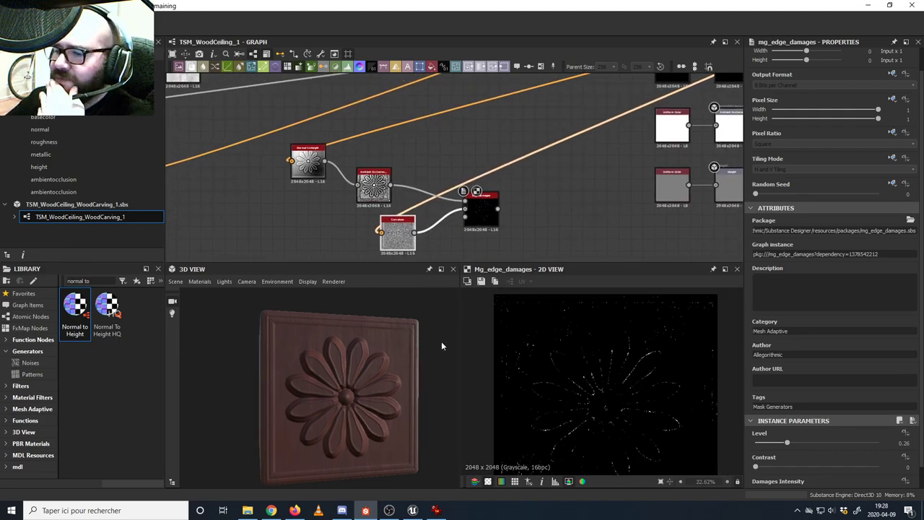
{"action": "middle_click_drag", "start_coordinate": [519, 186], "coordinate": [431, 220]}
{"action": "scroll", "coordinate": [431, 220], "scroll_direction": "down", "scroll_amount": 4}
{"action": "double_click", "coordinate": [576, 142]}
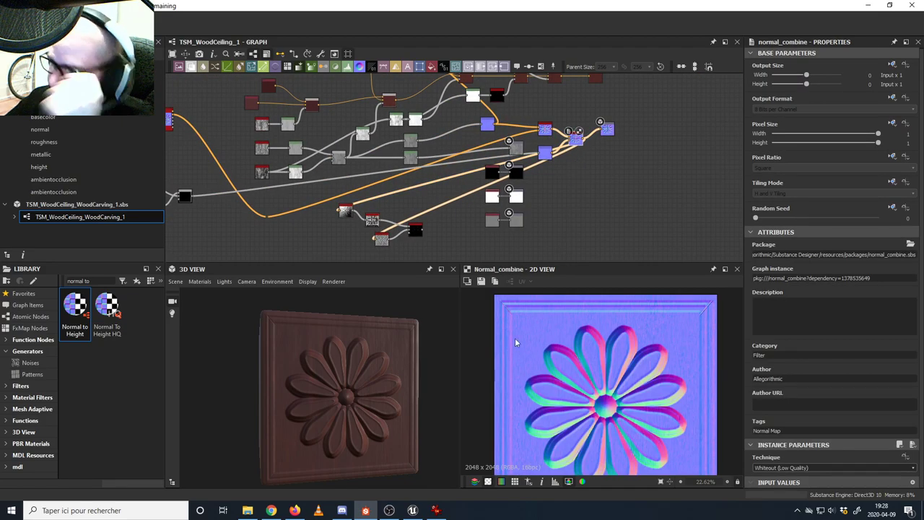
{"action": "middle_click_drag", "start_coordinate": [442, 201], "coordinate": [476, 225]}
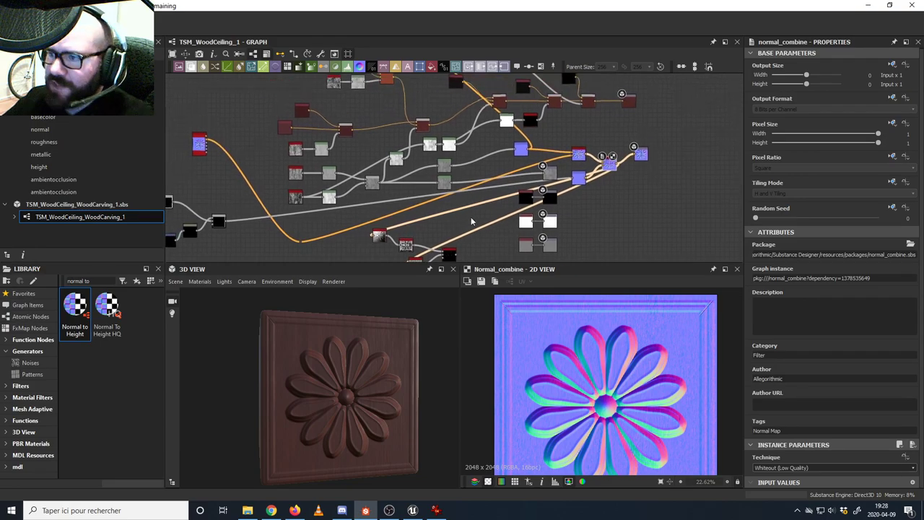
- Preview the wood carving's normal map and compare the carved panel on the cube with the Wood_Ceiling_1.jpg reference photo
{"action": "middle_click_drag", "start_coordinate": [383, 223], "coordinate": [456, 165]}
{"action": "middle_click_drag", "start_coordinate": [392, 144], "coordinate": [280, 203]}
{"action": "double_click", "coordinate": [324, 117]}
{"action": "left_click_drag", "start_coordinate": [372, 327], "coordinate": [383, 404]}
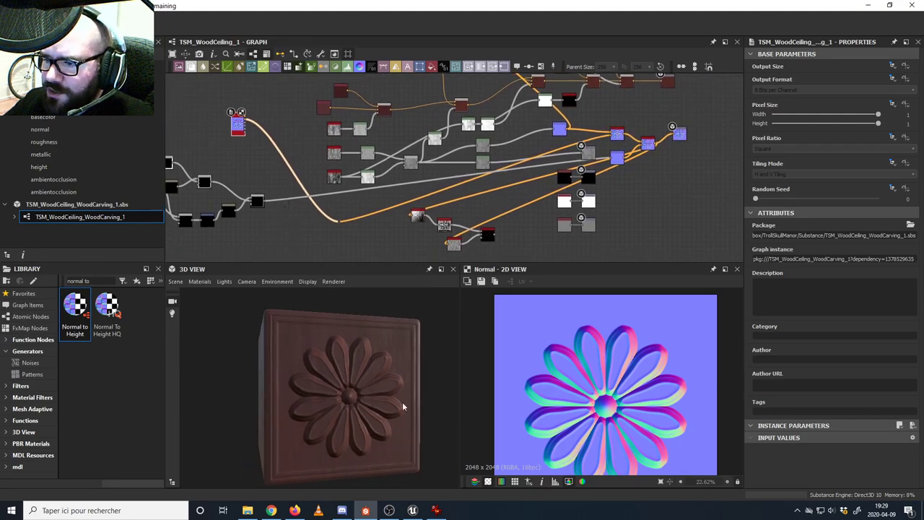
{"action": "left_click", "coordinate": [436, 510]}
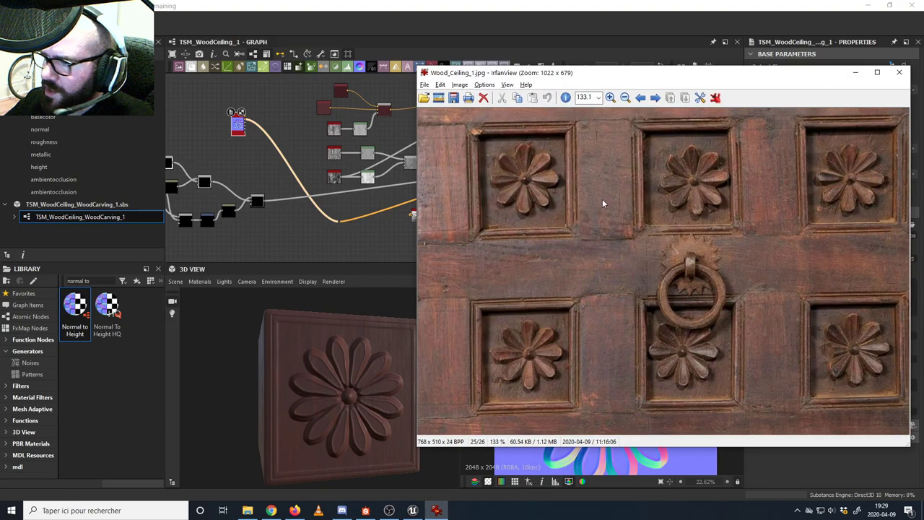
{"action": "left_click", "coordinate": [398, 30]}
{"action": "middle_click_drag", "start_coordinate": [366, 207], "coordinate": [378, 198]}
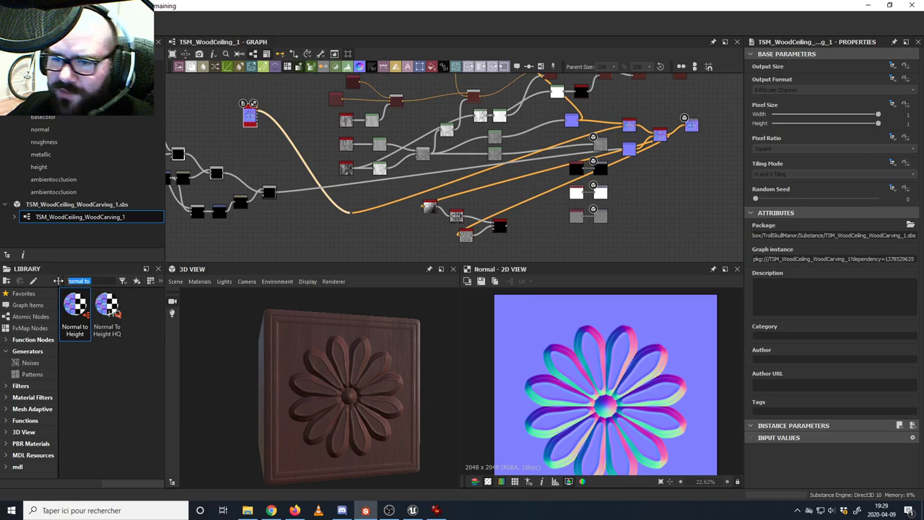
- Find Normal Combine in the library and add it to the empty graph area beside the Normal to Height node
{"action": "type", "text": "noraml co"}
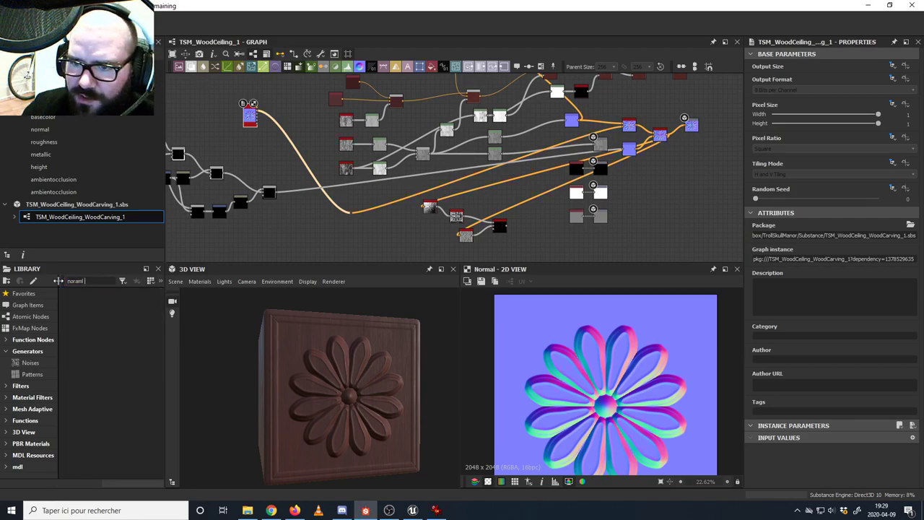
{"action": "key", "text": "BackSpace"}
{"action": "key", "text": "BackSpace"}
{"action": "key", "text": "BackSpace"}
{"action": "type", "text": "mal com"}
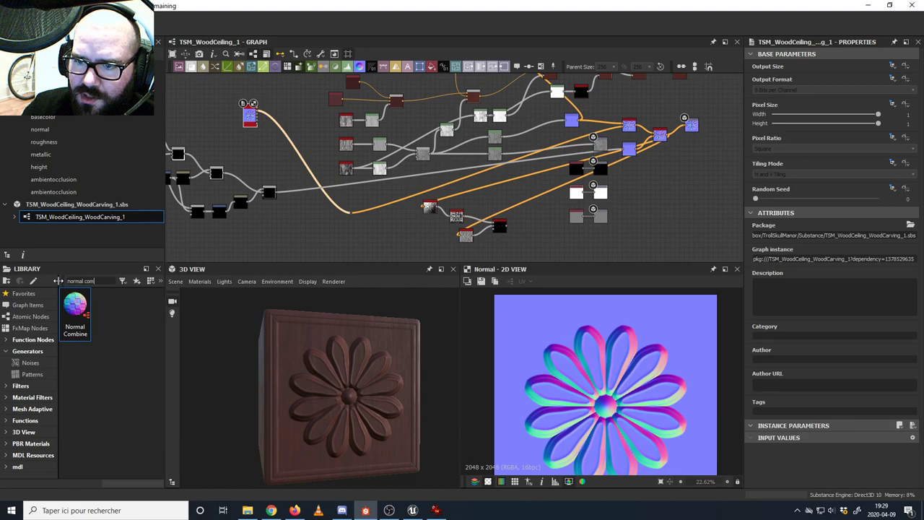
{"action": "left_click_drag", "start_coordinate": [79, 305], "coordinate": [394, 230]}
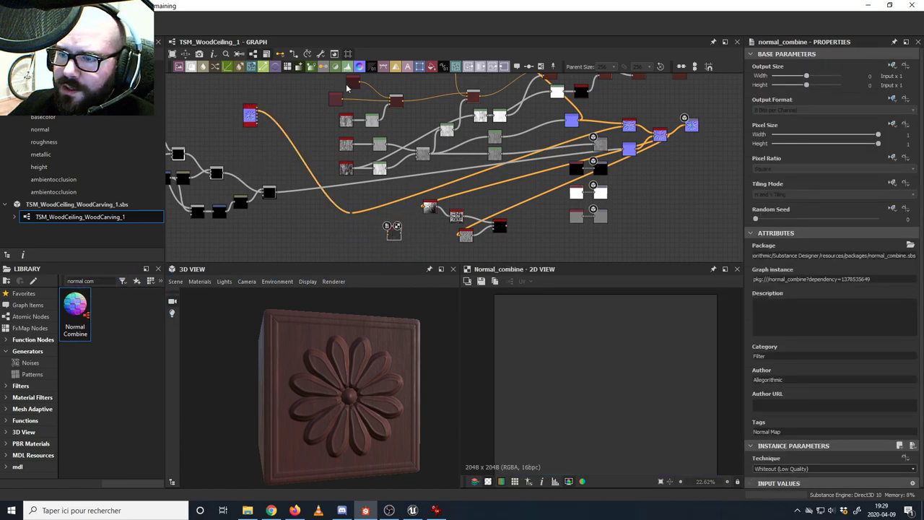
- Convert the frame height with a new Normal node, combine it with the carving's normal in the new Normal Combine node and preview it
{"action": "left_click_drag", "start_coordinate": [361, 66], "coordinate": [310, 218]}
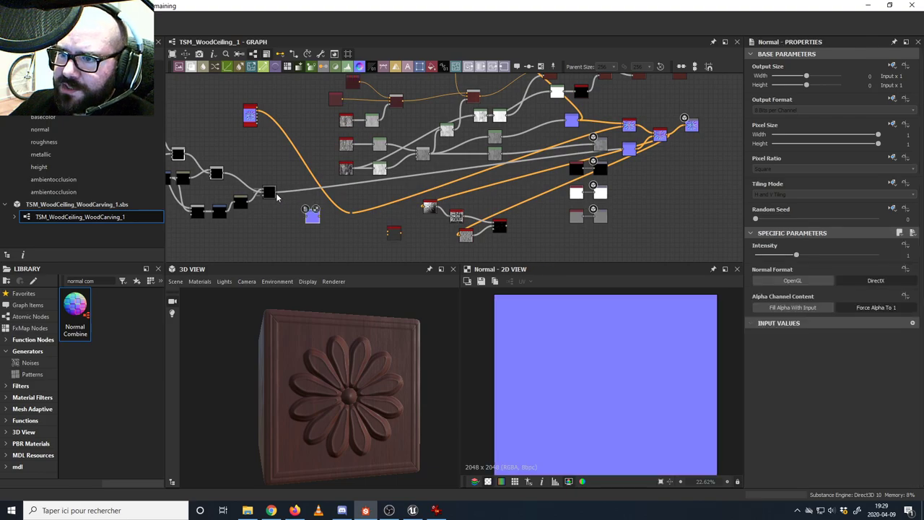
{"action": "left_click_drag", "start_coordinate": [275, 192], "coordinate": [318, 228]}
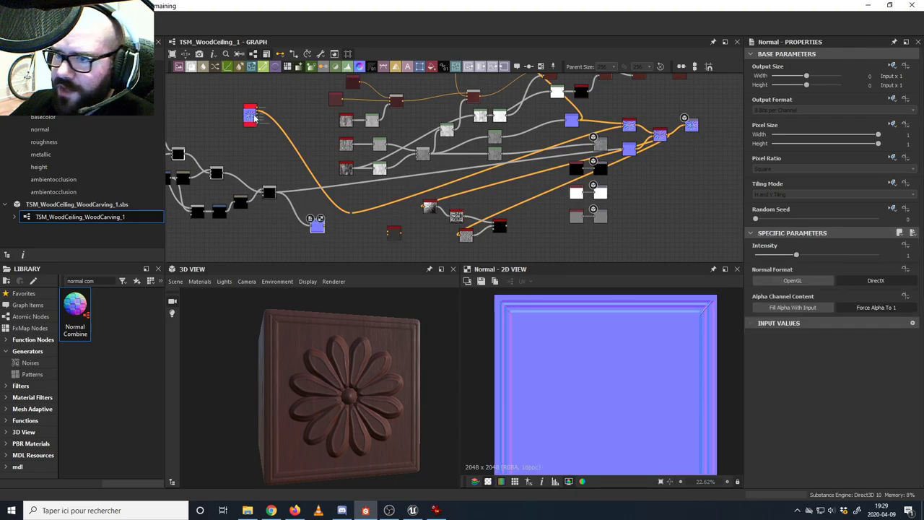
{"action": "left_click_drag", "start_coordinate": [258, 115], "coordinate": [389, 233]}
{"action": "left_click_drag", "start_coordinate": [325, 228], "coordinate": [388, 230]}
{"action": "double_click", "coordinate": [393, 232]}
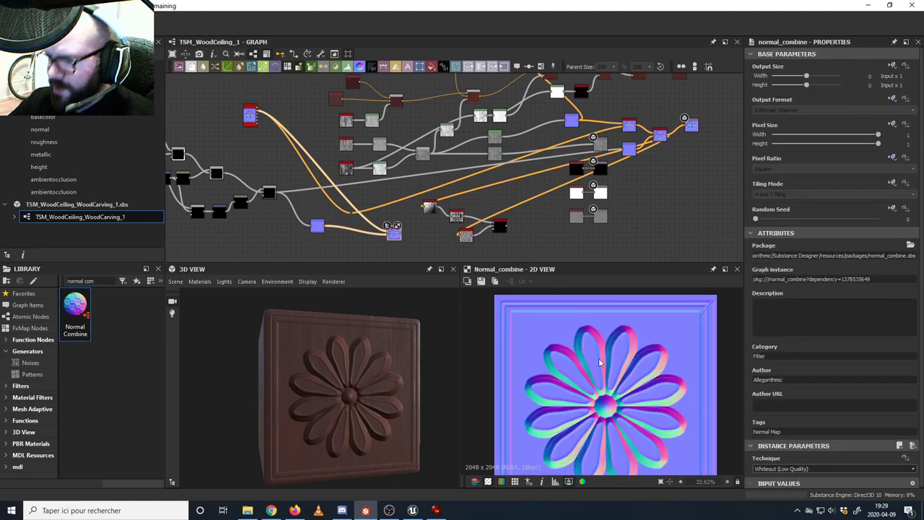
{"action": "scroll", "coordinate": [599, 363], "scroll_direction": "up", "scroll_amount": 3}
{"action": "scroll", "coordinate": [558, 368], "scroll_direction": "down", "scroll_amount": 2}
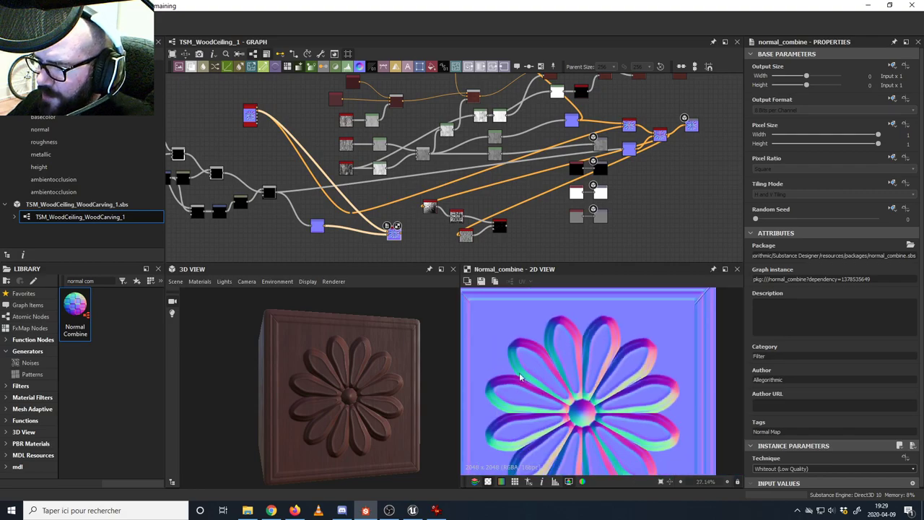
- Feed the new Normal Combine output into the Normal to Height node and preview the resulting height map
{"action": "middle_click_drag", "start_coordinate": [460, 230], "coordinate": [396, 216]}
{"action": "scroll", "coordinate": [392, 220], "scroll_direction": "up", "scroll_amount": 2}
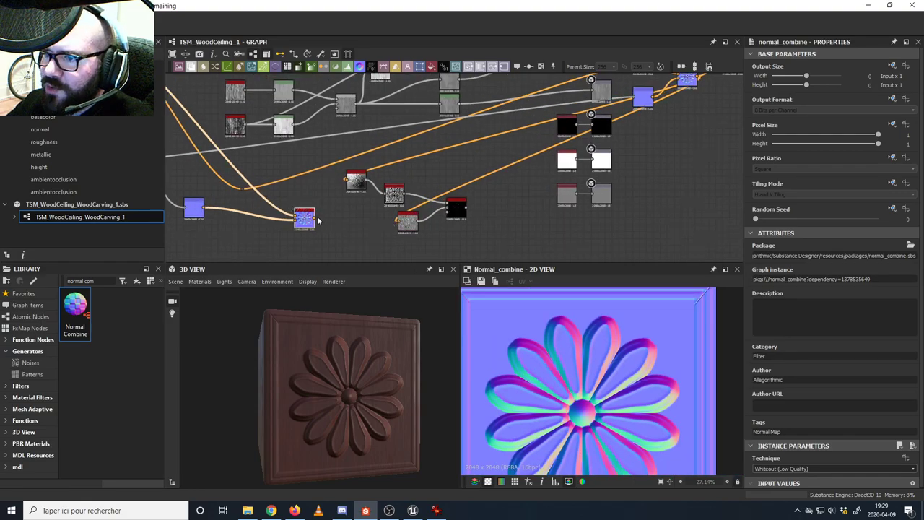
{"action": "scroll", "coordinate": [318, 221], "scroll_direction": "up", "scroll_amount": 2}
{"action": "left_click_drag", "start_coordinate": [315, 216], "coordinate": [374, 174]}
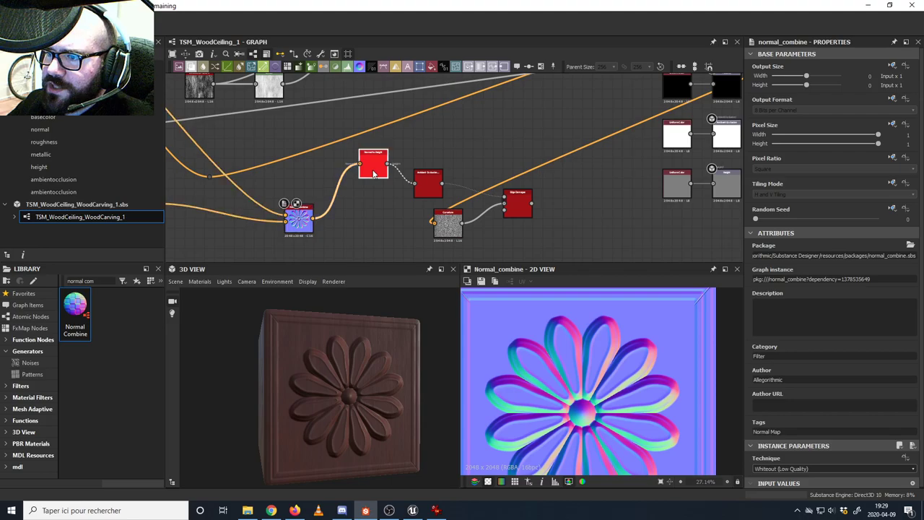
{"action": "double_click", "coordinate": [374, 172]}
{"action": "middle_click_drag", "start_coordinate": [351, 223], "coordinate": [312, 196]}
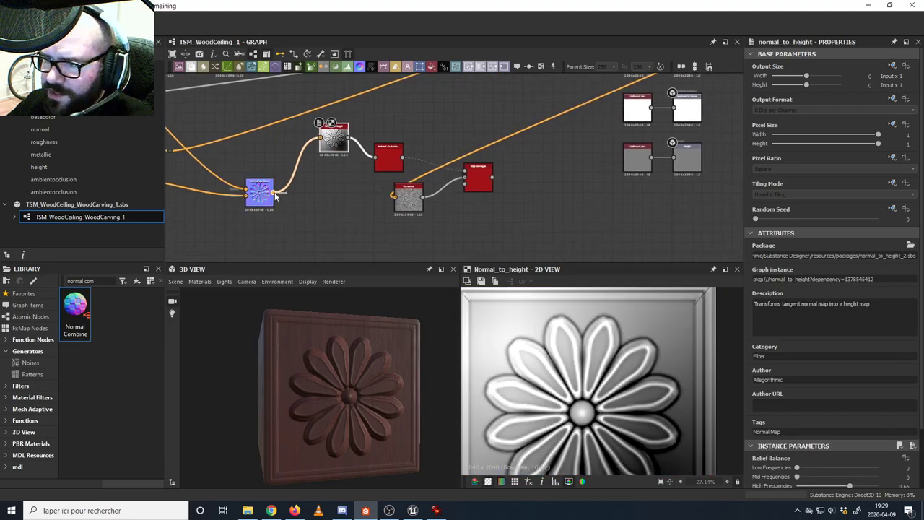
- Connect the new Normal Combine output to the Curvature node and preview the curvature and the Edge Damages mask
{"action": "left_click_drag", "start_coordinate": [275, 194], "coordinate": [405, 197]}
{"action": "double_click", "coordinate": [409, 196]}
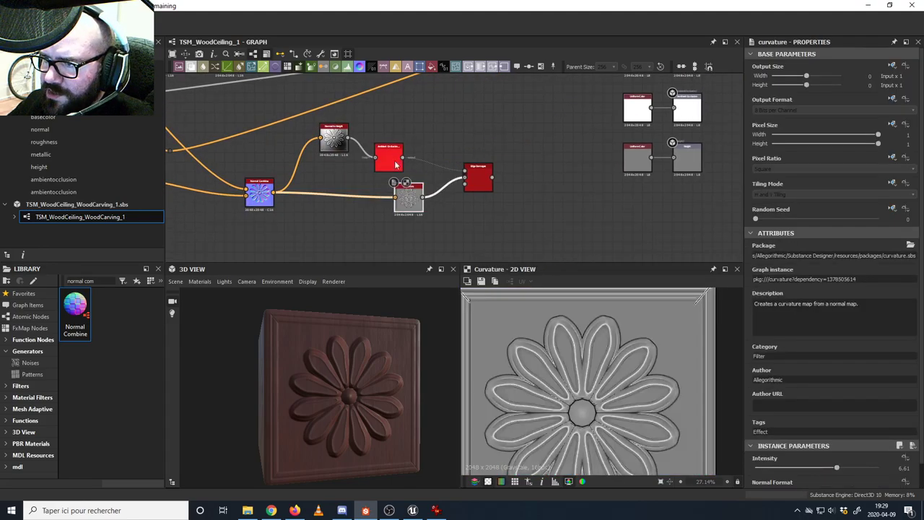
{"action": "double_click", "coordinate": [476, 180]}
{"action": "double_click", "coordinate": [476, 182]}
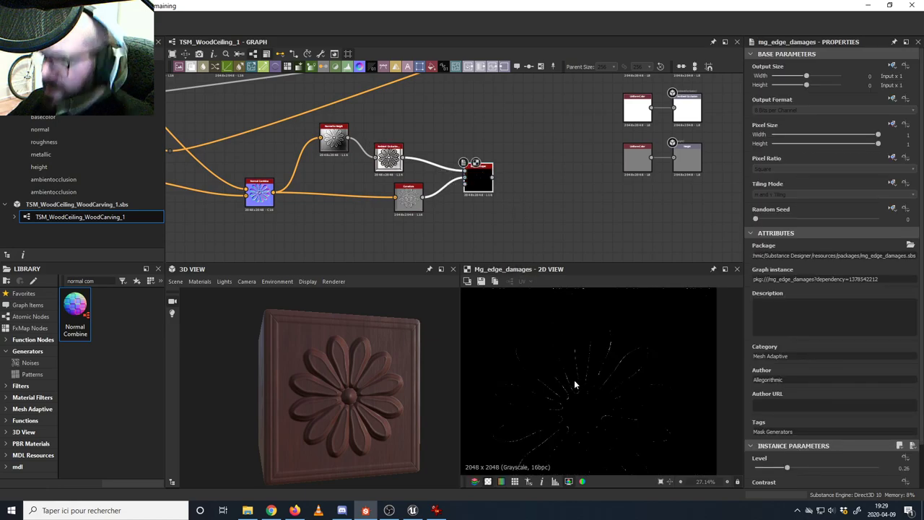
- Tune the Edge Damages mask against the reference photo, setting Level to 0.43, Contrast to 0.07 and Damages Intensity to 0.16
{"action": "scroll", "coordinate": [773, 409], "scroll_direction": "down", "scroll_amount": 2}
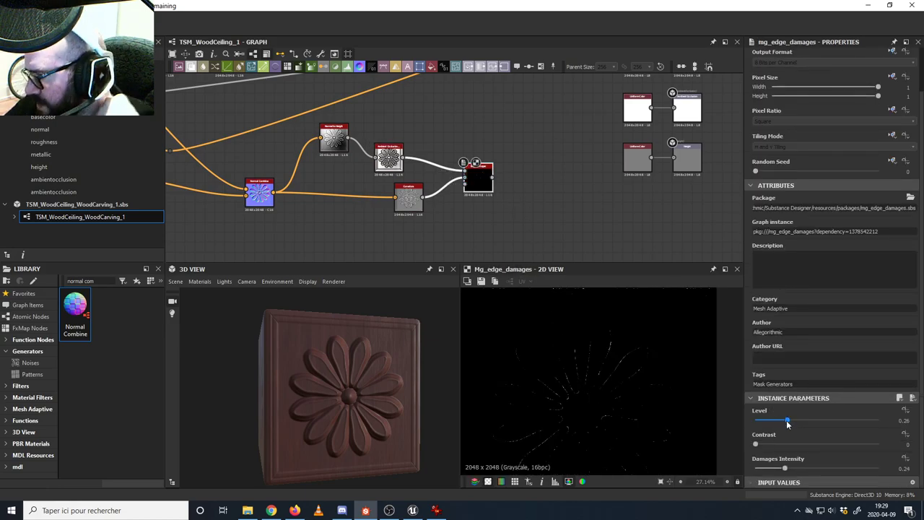
{"action": "mouse_move", "coordinate": [787, 424]}
{"action": "left_mouse_down"}
{"action": "mouse_move", "coordinate": [836, 425]}
{"action": "mouse_move", "coordinate": [804, 431]}
{"action": "left_mouse_up"}
{"action": "left_click", "coordinate": [435, 510]}
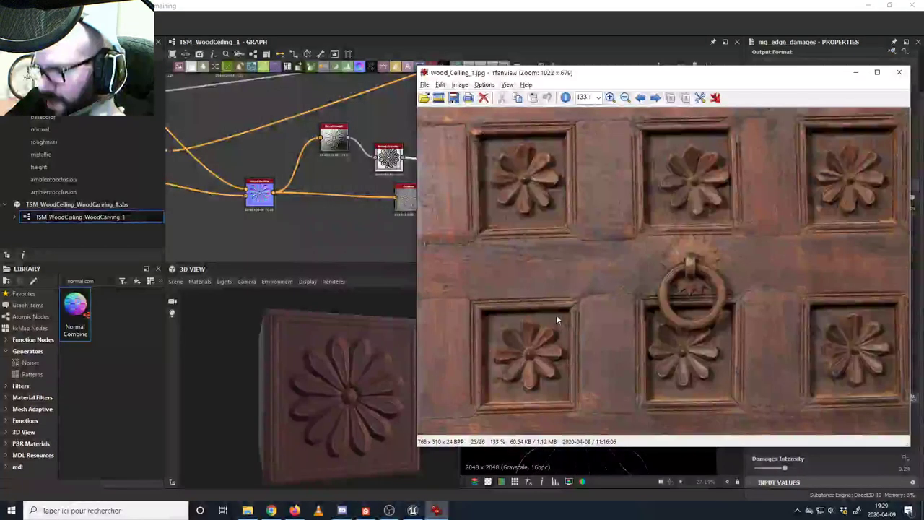
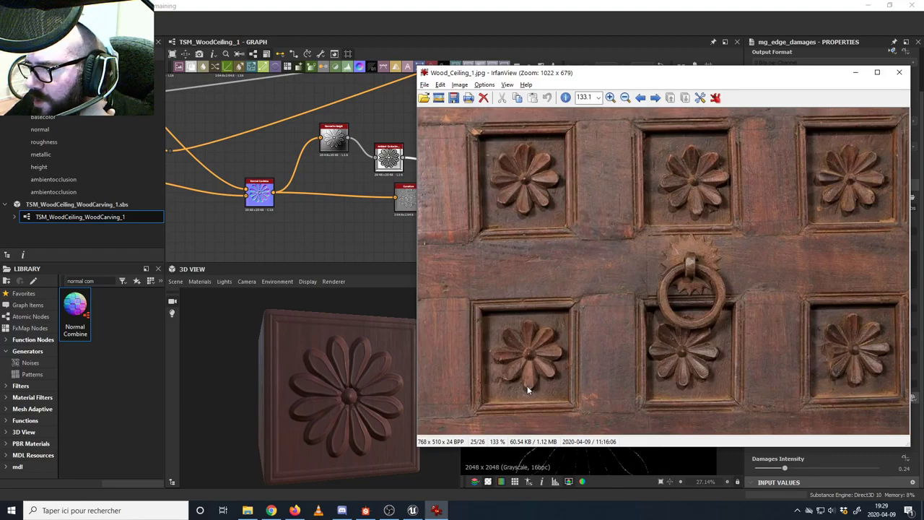
{"action": "left_click", "coordinate": [855, 72]}
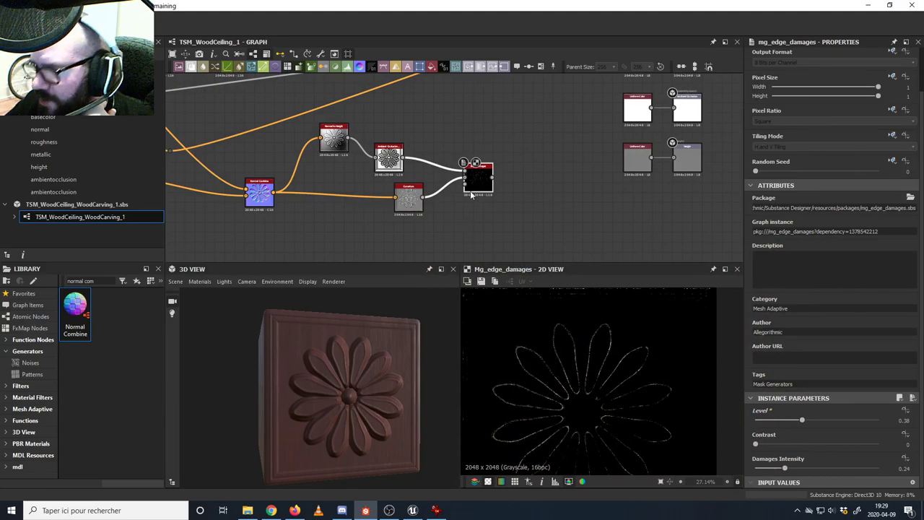
{"action": "left_click_drag", "start_coordinate": [810, 428], "coordinate": [800, 423]}
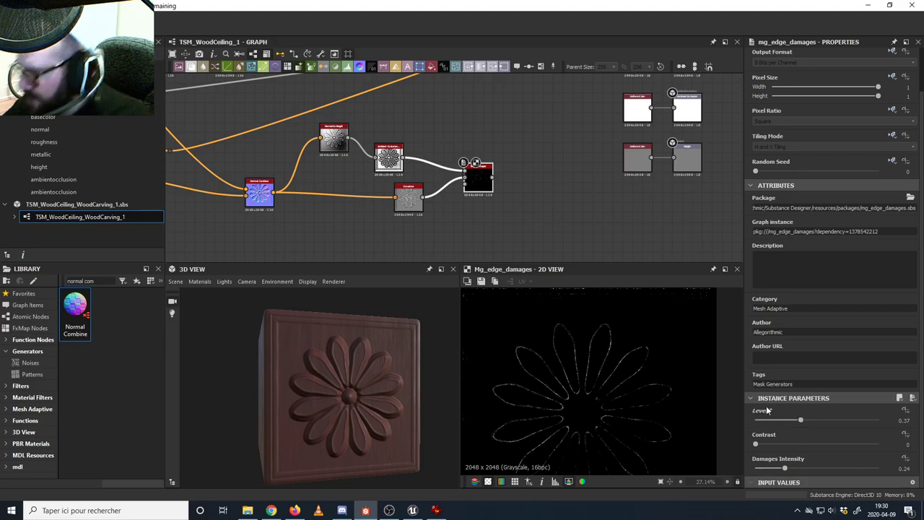
{"action": "mouse_move", "coordinate": [785, 468]}
{"action": "left_mouse_down"}
{"action": "mouse_move", "coordinate": [831, 469]}
{"action": "mouse_move", "coordinate": [753, 472]}
{"action": "mouse_move", "coordinate": [780, 474]}
{"action": "mouse_move", "coordinate": [770, 475]}
{"action": "left_mouse_up"}
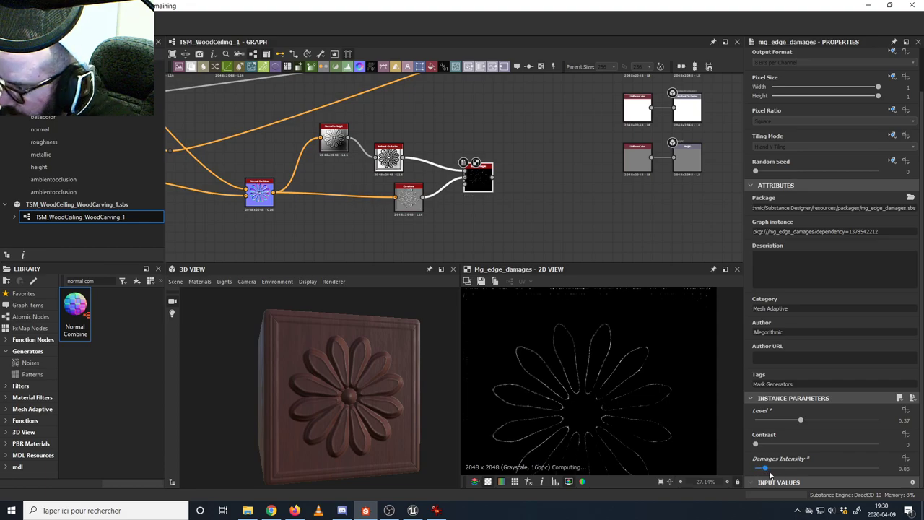
{"action": "mouse_move", "coordinate": [756, 444]}
{"action": "left_mouse_down"}
{"action": "mouse_move", "coordinate": [831, 444]}
{"action": "mouse_move", "coordinate": [763, 447]}
{"action": "left_mouse_up"}
{"action": "mouse_move", "coordinate": [800, 419]}
{"action": "left_mouse_down"}
{"action": "mouse_move", "coordinate": [832, 424]}
{"action": "mouse_move", "coordinate": [809, 424]}
{"action": "left_mouse_up"}
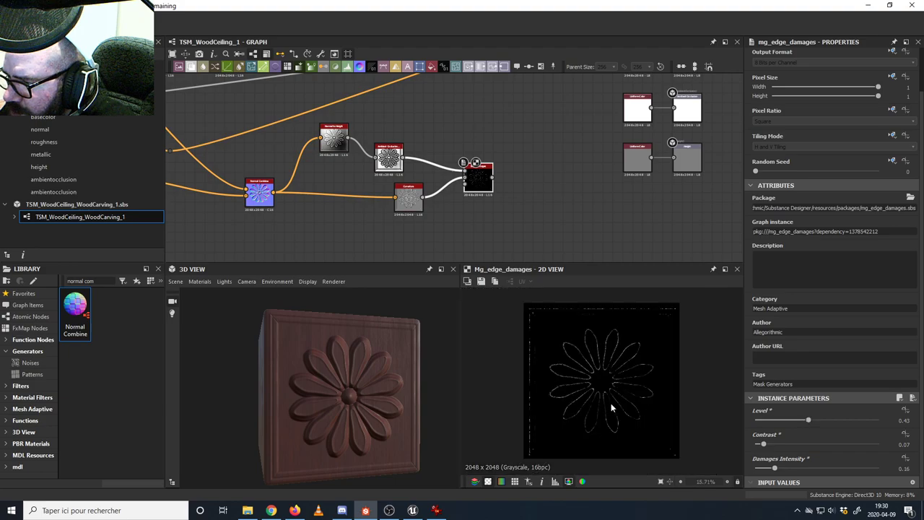
{"action": "scroll", "coordinate": [611, 403], "scroll_direction": "down", "scroll_amount": 2}
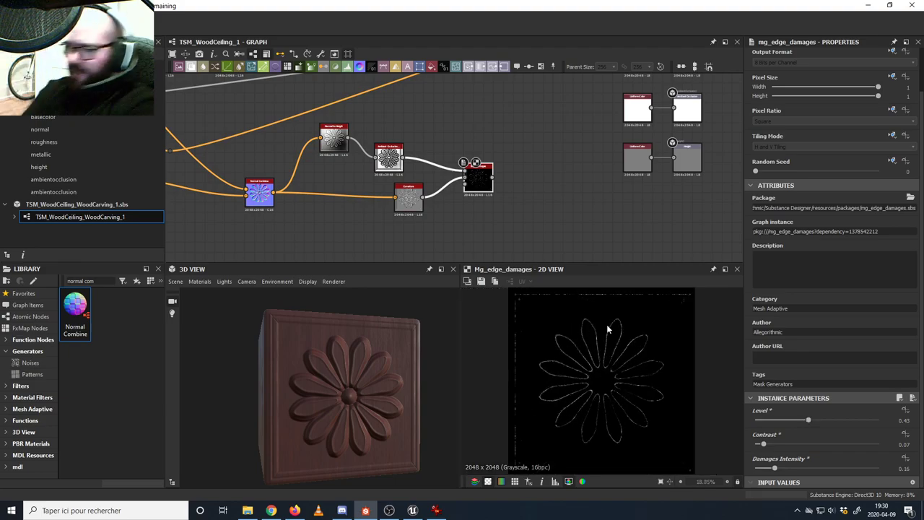
{"action": "scroll", "coordinate": [630, 365], "scroll_direction": "down", "scroll_amount": 2}
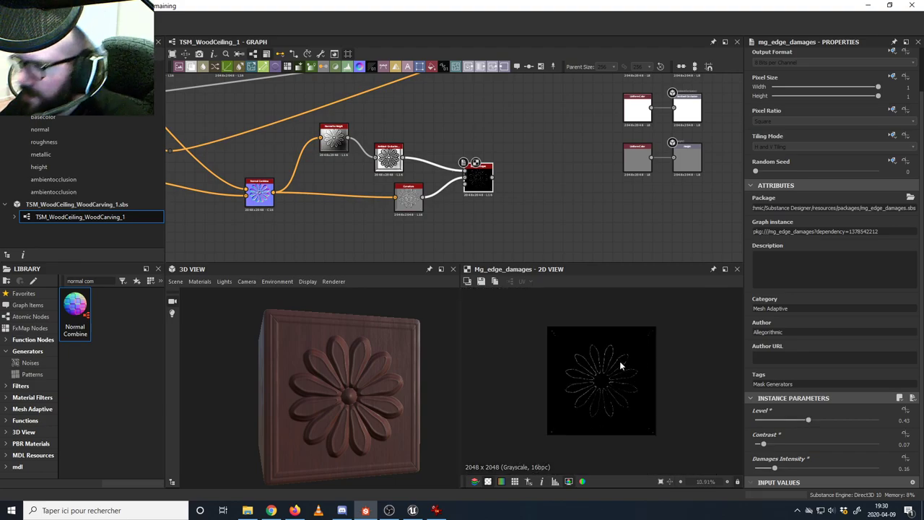
{"action": "scroll", "coordinate": [621, 365], "scroll_direction": "up", "scroll_amount": 1}
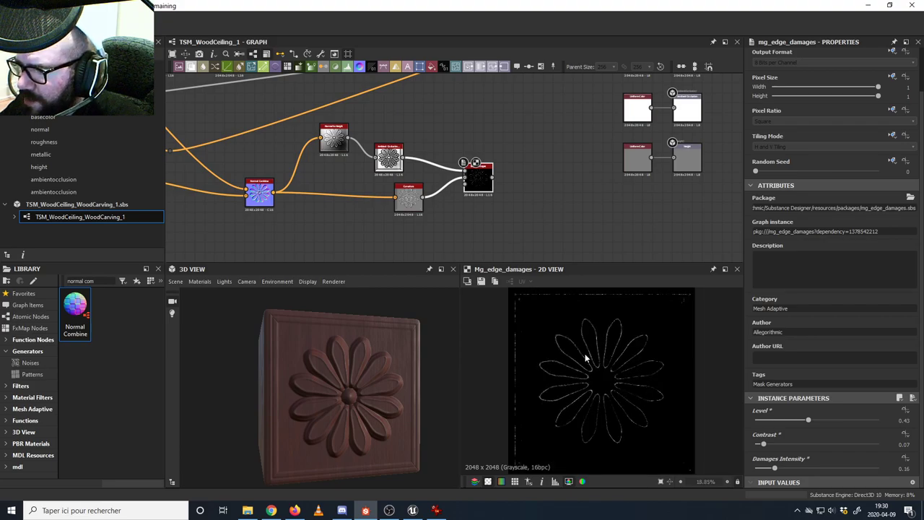
- Tidy the edge damage branch by moving the carving instance below the new Normal node and spacing out the nodes that follow
{"action": "scroll", "coordinate": [518, 190], "scroll_direction": "down", "scroll_amount": 5}
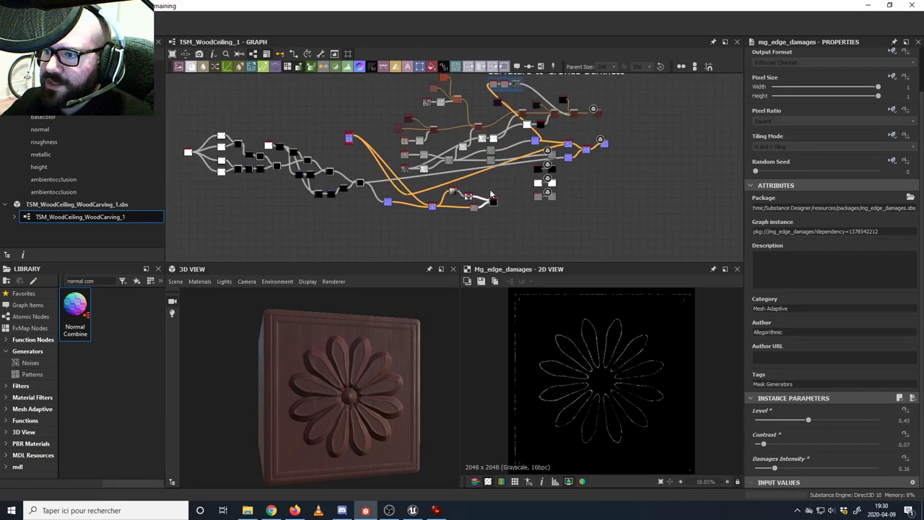
{"action": "middle_click_drag", "start_coordinate": [494, 195], "coordinate": [463, 188]}
{"action": "left_click_drag", "start_coordinate": [338, 144], "coordinate": [345, 227]}
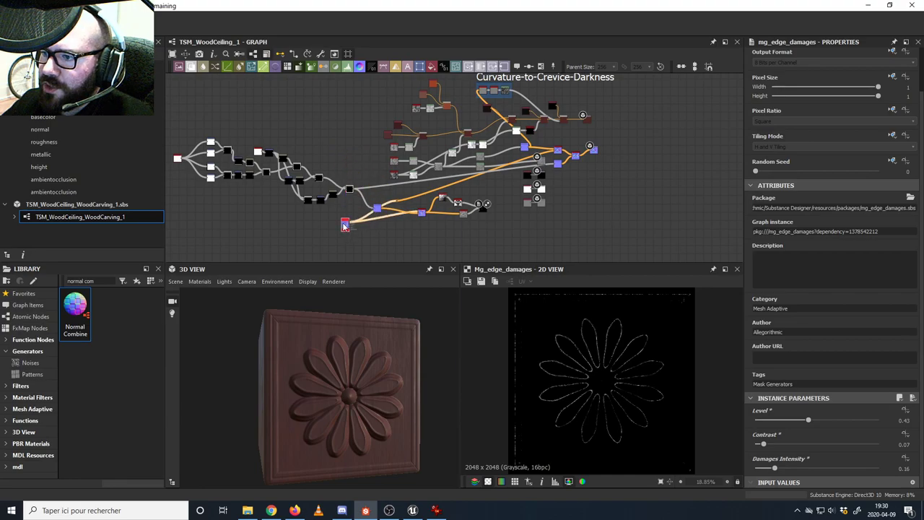
{"action": "scroll", "coordinate": [420, 223], "scroll_direction": "up", "scroll_amount": 3}
{"action": "left_click_drag", "start_coordinate": [424, 207], "coordinate": [404, 234]}
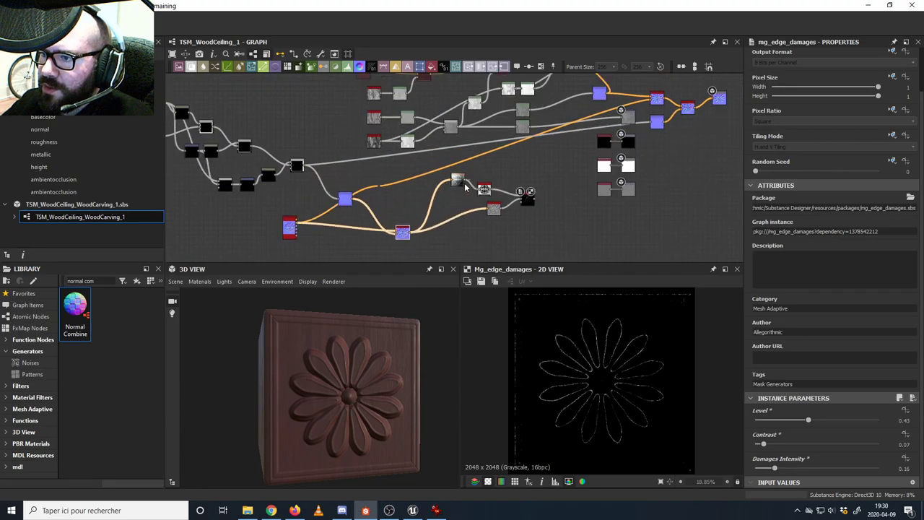
{"action": "left_click_drag", "start_coordinate": [493, 211], "coordinate": [478, 240]}
{"action": "left_click_drag", "start_coordinate": [485, 189], "coordinate": [443, 205]}
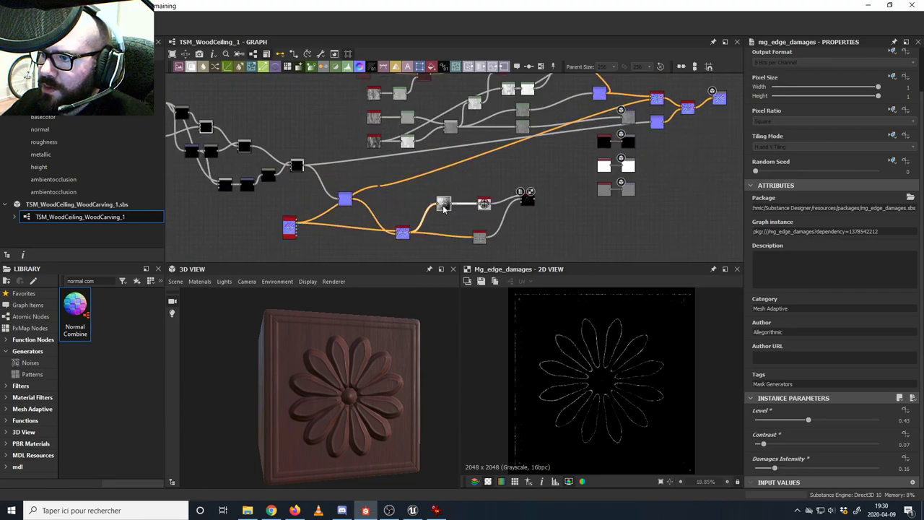
{"action": "middle_click_drag", "start_coordinate": [467, 193], "coordinate": [369, 213]}
{"action": "left_click_drag", "start_coordinate": [433, 216], "coordinate": [429, 211]}
- Move the Base Color output further along and add a Blend node before it, fed by the last Blend in the color chain
{"action": "middle_click_drag", "start_coordinate": [459, 179], "coordinate": [411, 218]}
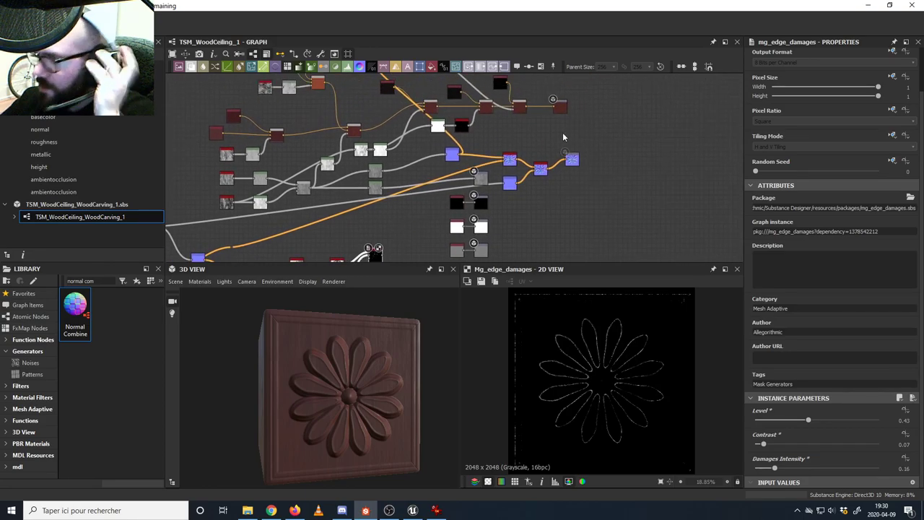
{"action": "middle_click_drag", "start_coordinate": [563, 132], "coordinate": [554, 153]}
{"action": "left_click_drag", "start_coordinate": [557, 144], "coordinate": [573, 145]}
{"action": "mouse_move", "coordinate": [551, 146]}
{"action": "middle_mouse_down"}
{"action": "mouse_move", "coordinate": [553, 211]}
{"action": "mouse_move", "coordinate": [535, 150]}
{"action": "middle_mouse_up"}
{"action": "middle_click_drag", "start_coordinate": [495, 177], "coordinate": [481, 161]}
{"action": "left_click_drag", "start_coordinate": [537, 131], "coordinate": [560, 132]}
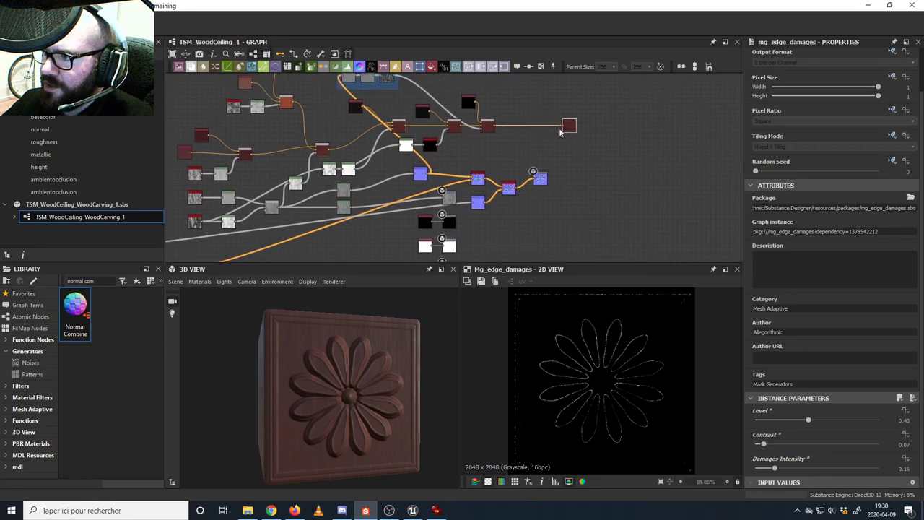
{"action": "left_click", "coordinate": [192, 67]}
{"action": "left_click", "coordinate": [521, 130]}
{"action": "scroll", "coordinate": [522, 130], "scroll_direction": "up", "scroll_amount": 3}
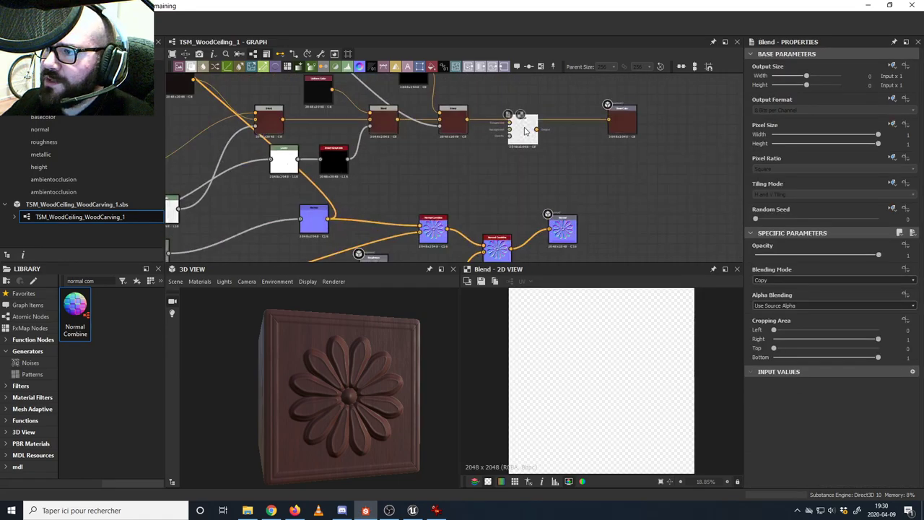
{"action": "scroll", "coordinate": [502, 161], "scroll_direction": "down", "scroll_amount": 3}
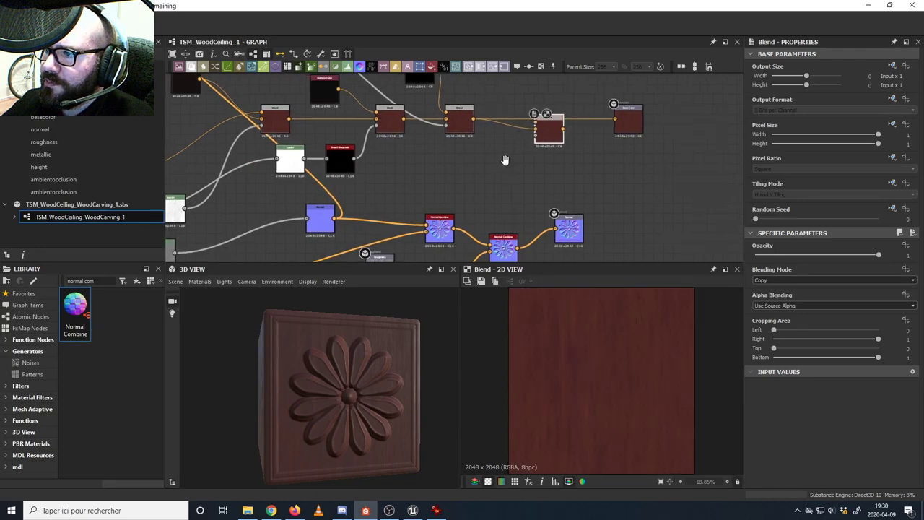
- Connect the Edge Damages mask output to the opacity input of the new Blend node before Base Color
{"action": "middle_click_drag", "start_coordinate": [495, 168], "coordinate": [495, 135]}
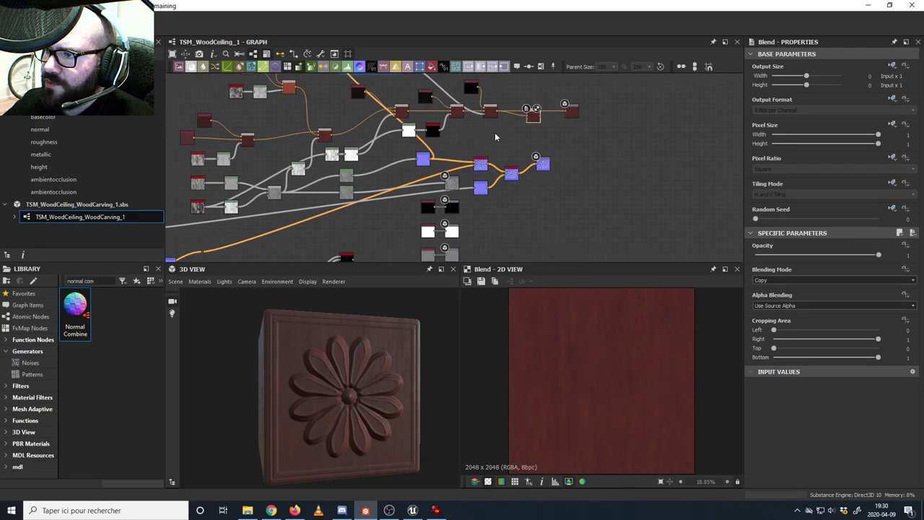
{"action": "middle_click_drag", "start_coordinate": [389, 212], "coordinate": [368, 200]}
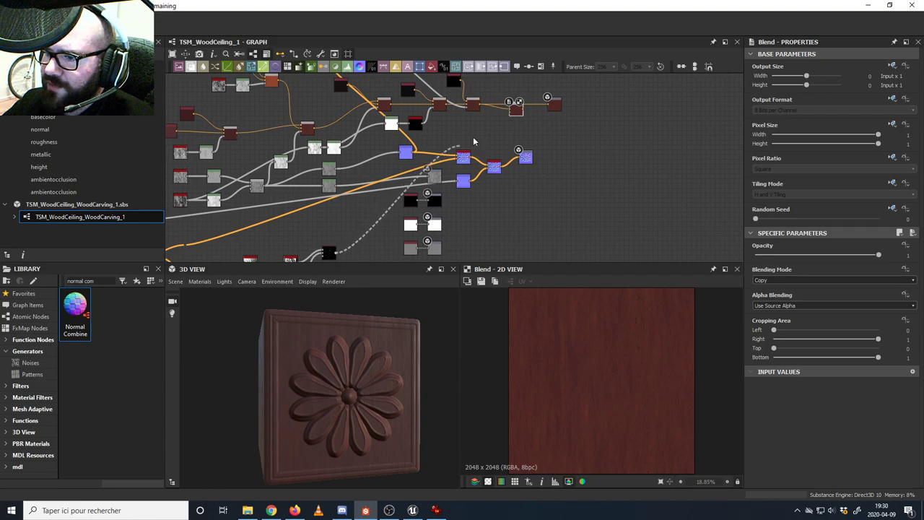
{"action": "scroll", "coordinate": [473, 194], "scroll_direction": "up", "scroll_amount": 5}
{"action": "middle_click_drag", "start_coordinate": [466, 166], "coordinate": [452, 206]}
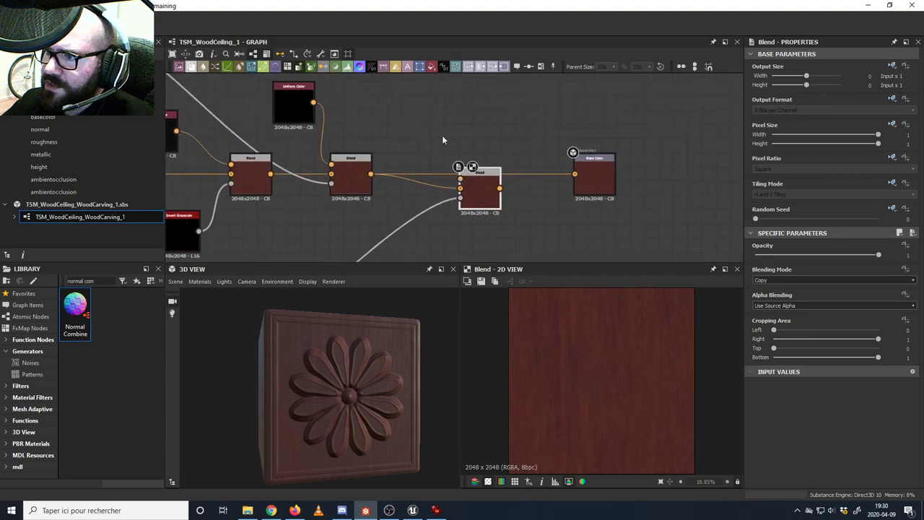
- Add a Uniform Color node above the new Blend and sample a light tan from the reference photo, H 25, S 124, V 207
{"action": "left_click_drag", "start_coordinate": [429, 69], "coordinate": [421, 131]}
{"action": "left_click_drag", "start_coordinate": [421, 131], "coordinate": [430, 117]}
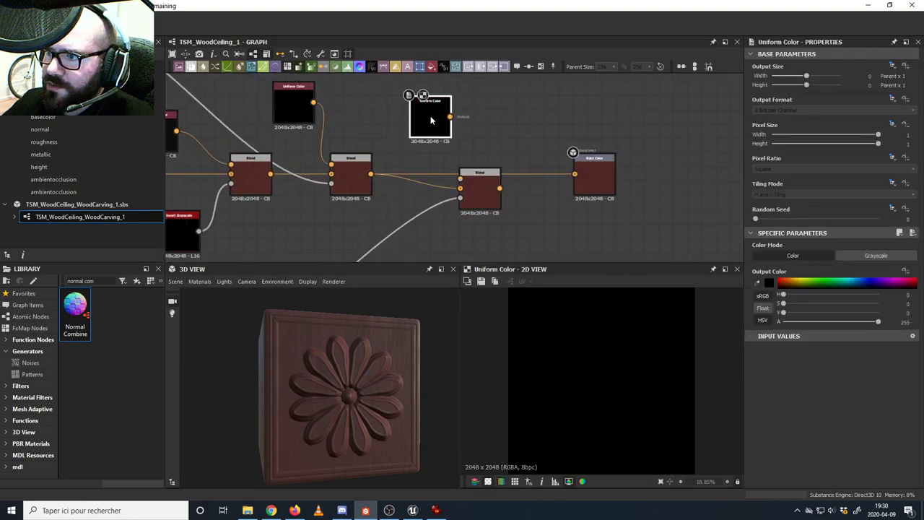
{"action": "left_click", "coordinate": [795, 282]}
{"action": "left_click_drag", "start_coordinate": [827, 312], "coordinate": [842, 312]}
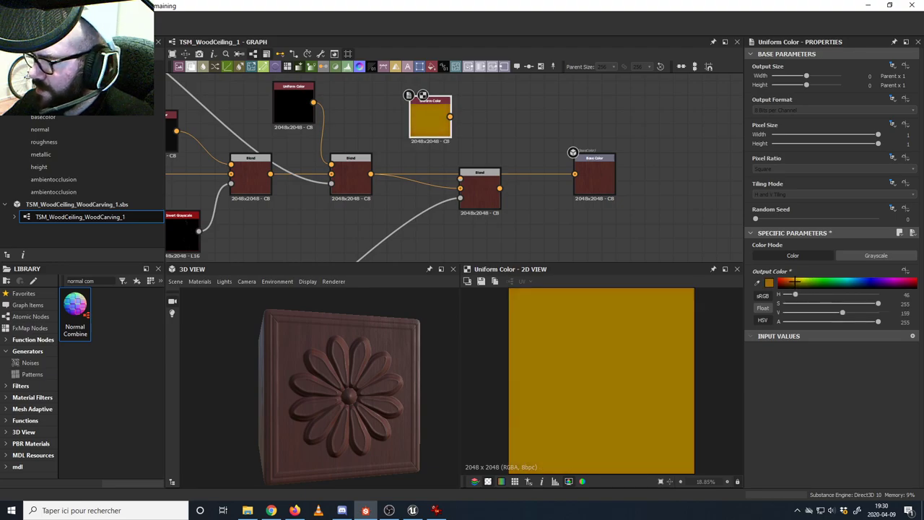
{"action": "left_click", "coordinate": [438, 511]}
{"action": "left_click_drag", "start_coordinate": [596, 75], "coordinate": [0, 123]}
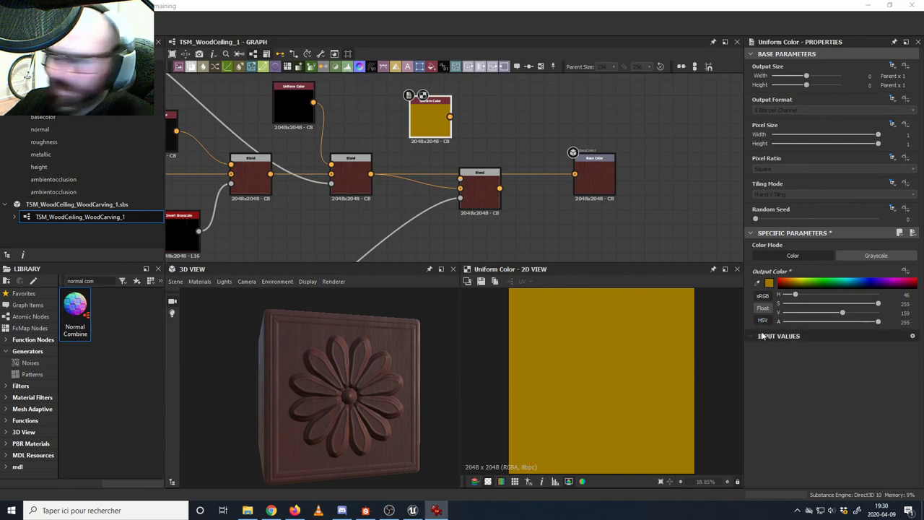
{"action": "left_click", "coordinate": [758, 283]}
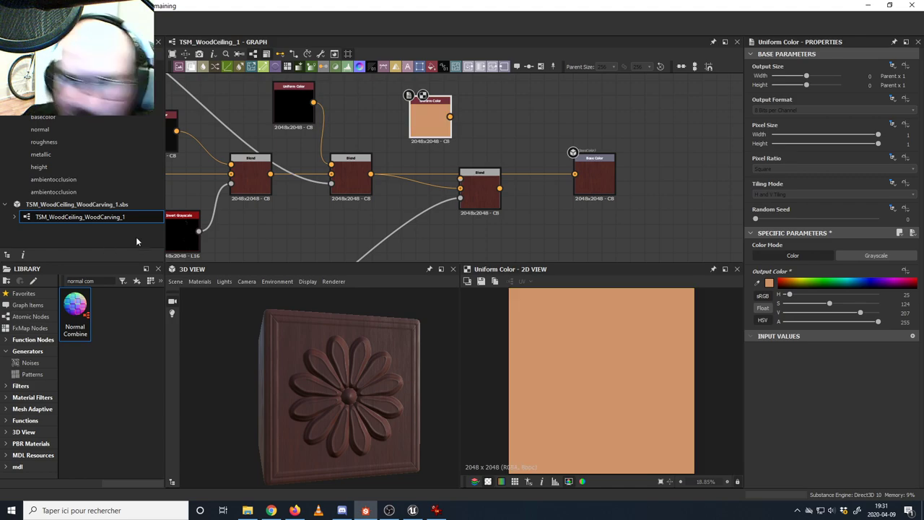
- Connect the tan Uniform Color to the Blend's foreground and the Blend to Base Color, and check the petal edges on the 3D model
{"action": "left_click_drag", "start_coordinate": [450, 117], "coordinate": [490, 185]}
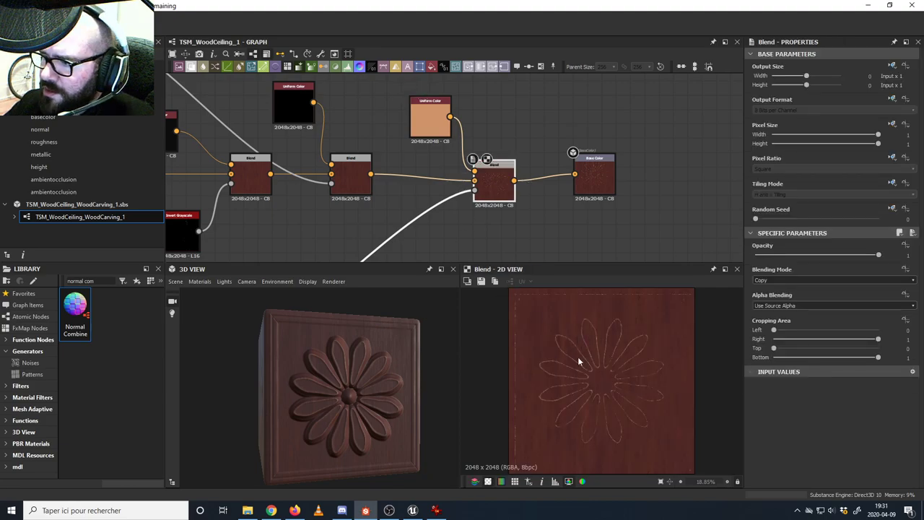
{"action": "scroll", "coordinate": [300, 348], "scroll_direction": "up", "scroll_amount": 5}
{"action": "left_click_drag", "start_coordinate": [301, 348], "coordinate": [321, 352]}
{"action": "scroll", "coordinate": [322, 366], "scroll_direction": "up", "scroll_amount": 3}
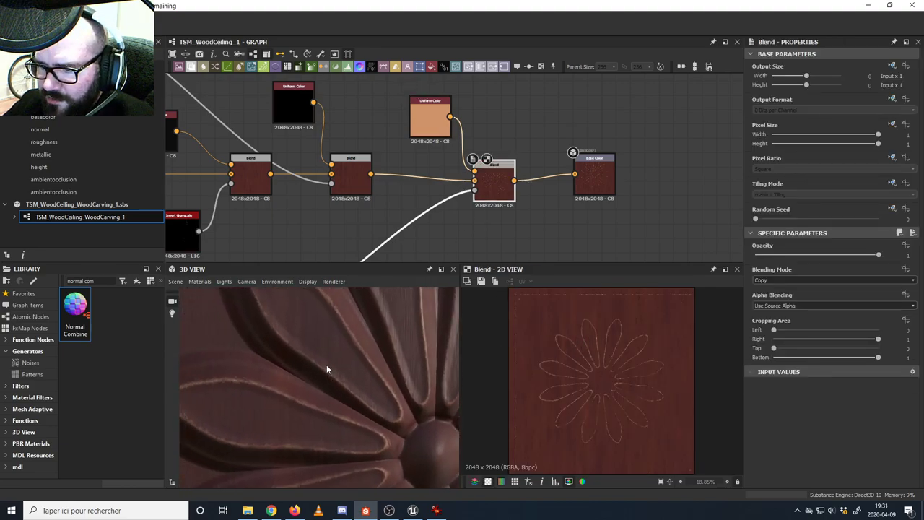
{"action": "scroll", "coordinate": [296, 355], "scroll_direction": "down", "scroll_amount": 3}
{"action": "scroll", "coordinate": [294, 342], "scroll_direction": "down", "scroll_amount": 4}
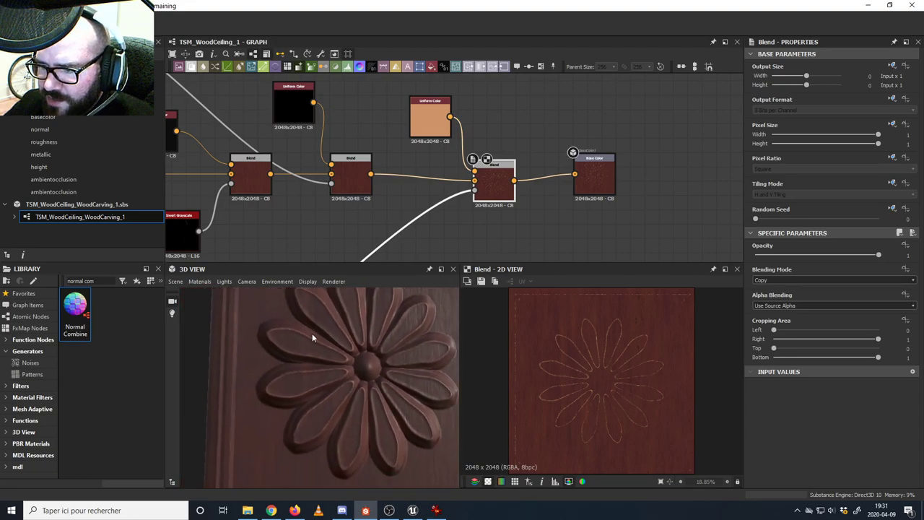
{"action": "scroll", "coordinate": [320, 352], "scroll_direction": "down", "scroll_amount": 4}
- Strengthen the Edge Damages mask by setting Level to 0.69 and Damages Intensity to 0.02
{"action": "middle_click_drag", "start_coordinate": [496, 192], "coordinate": [496, 149]}
{"action": "scroll", "coordinate": [496, 149], "scroll_direction": "down", "scroll_amount": 5}
{"action": "middle_click_drag", "start_coordinate": [440, 200], "coordinate": [468, 146]}
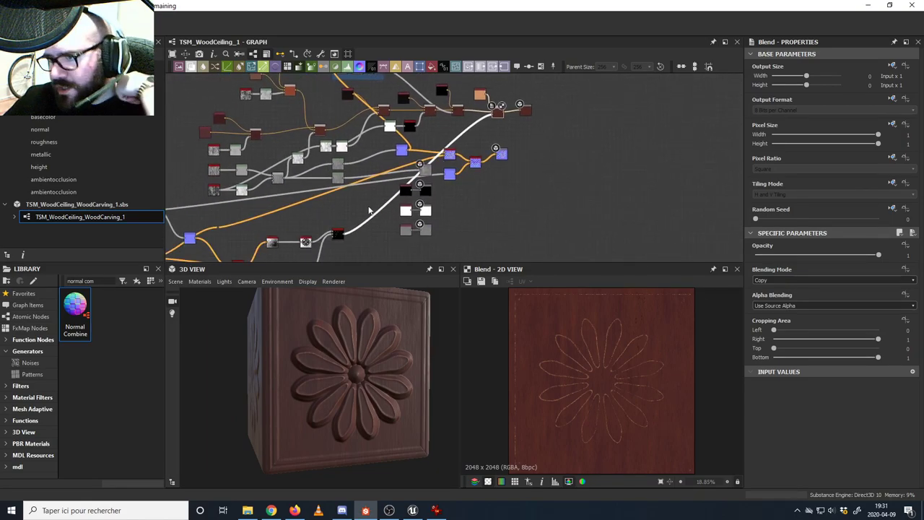
{"action": "middle_click_drag", "start_coordinate": [317, 246], "coordinate": [376, 193]}
{"action": "double_click", "coordinate": [385, 187]}
{"action": "scroll", "coordinate": [380, 321], "scroll_direction": "up", "scroll_amount": 4}
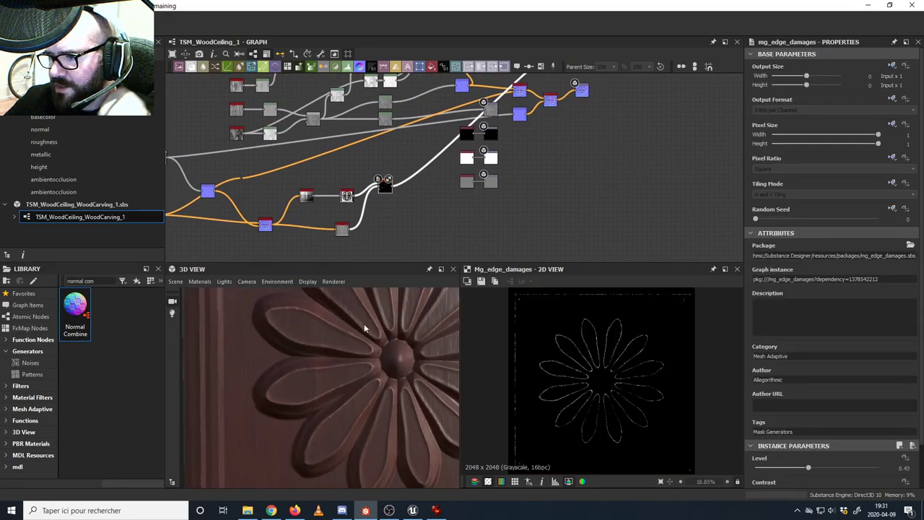
{"action": "left_click_drag", "start_coordinate": [812, 470], "coordinate": [840, 467]}
{"action": "scroll", "coordinate": [799, 455], "scroll_direction": "down", "scroll_amount": 1}
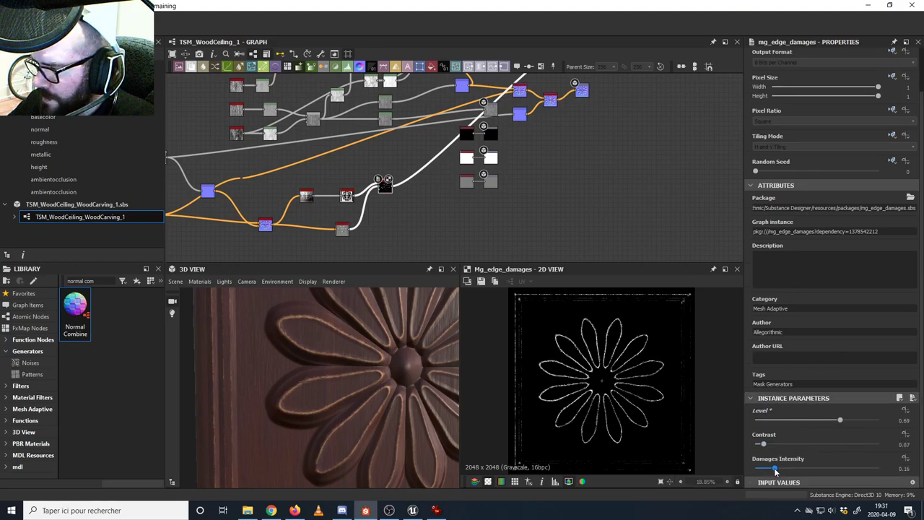
{"action": "mouse_move", "coordinate": [776, 470]}
{"action": "left_mouse_down"}
{"action": "mouse_move", "coordinate": [867, 473]}
{"action": "mouse_move", "coordinate": [758, 473]}
{"action": "left_mouse_up"}
- Examine the worn edges of the carved flower on the 3D model and the edge damage branch in the graph
{"action": "scroll", "coordinate": [361, 345], "scroll_direction": "up", "scroll_amount": 10}
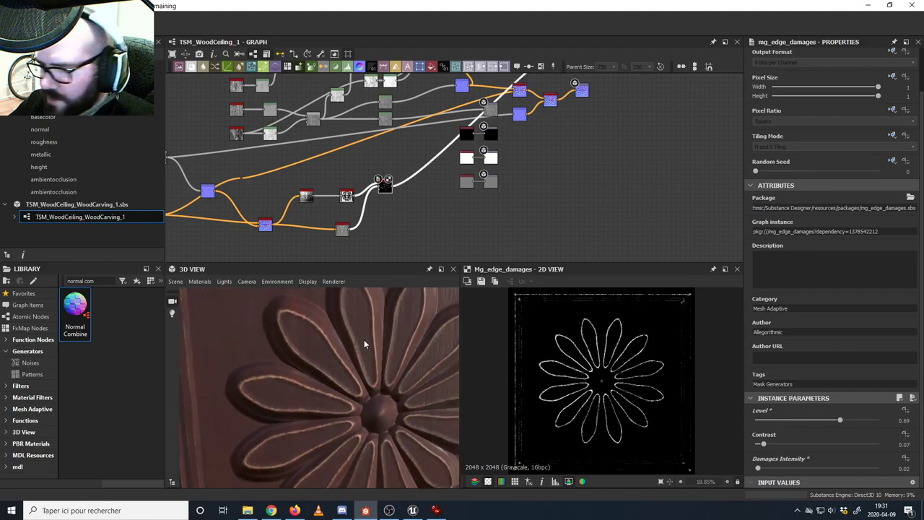
{"action": "scroll", "coordinate": [349, 353], "scroll_direction": "down", "scroll_amount": 8}
{"action": "left_click_drag", "start_coordinate": [349, 353], "coordinate": [338, 333]}
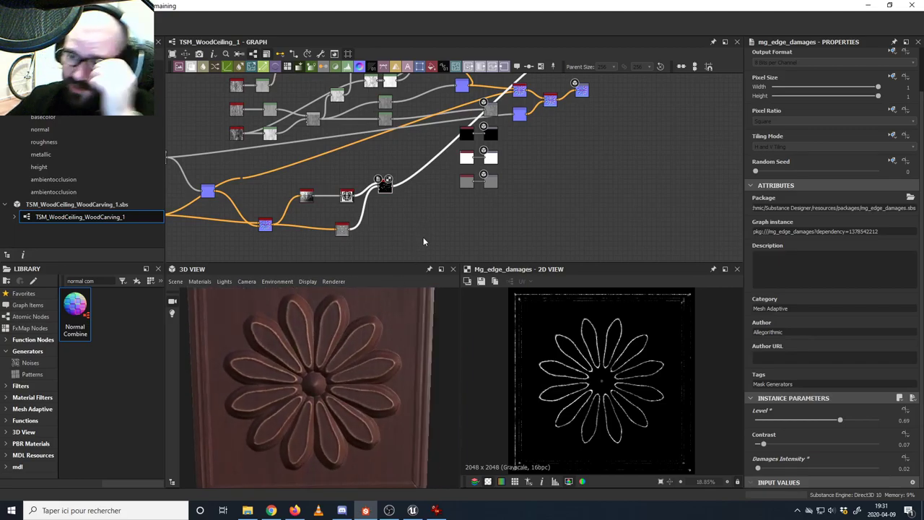
{"action": "scroll", "coordinate": [423, 240], "scroll_direction": "up", "scroll_amount": 3}
{"action": "scroll", "coordinate": [354, 209], "scroll_direction": "down", "scroll_amount": 4}
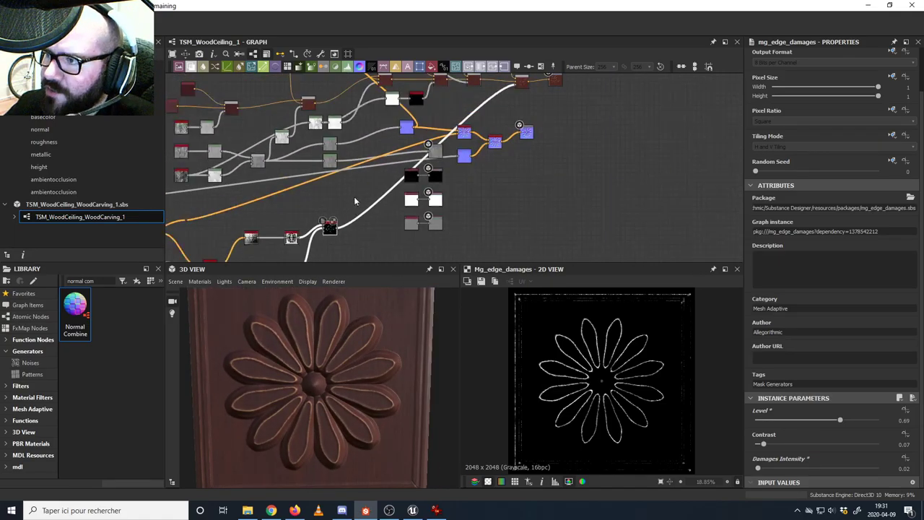
{"action": "middle_click_drag", "start_coordinate": [436, 168], "coordinate": [444, 170]}
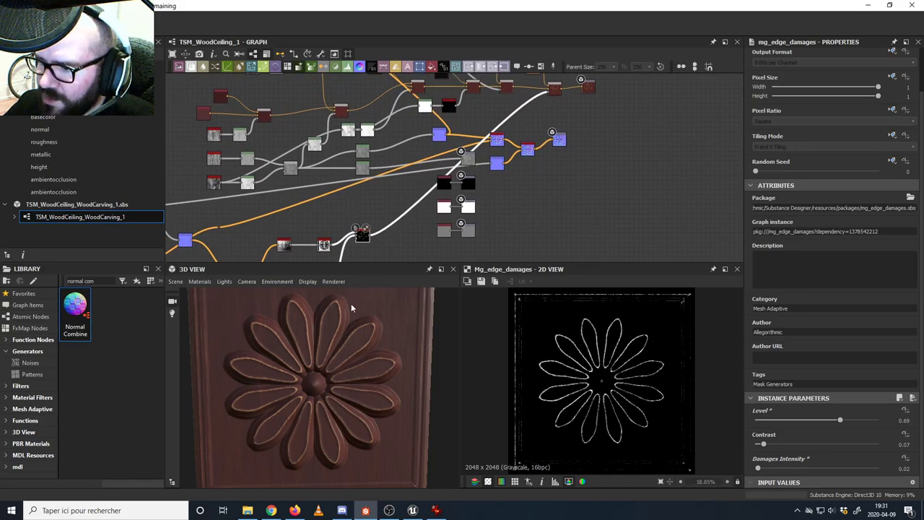
{"action": "left_click_drag", "start_coordinate": [354, 309], "coordinate": [353, 289]}
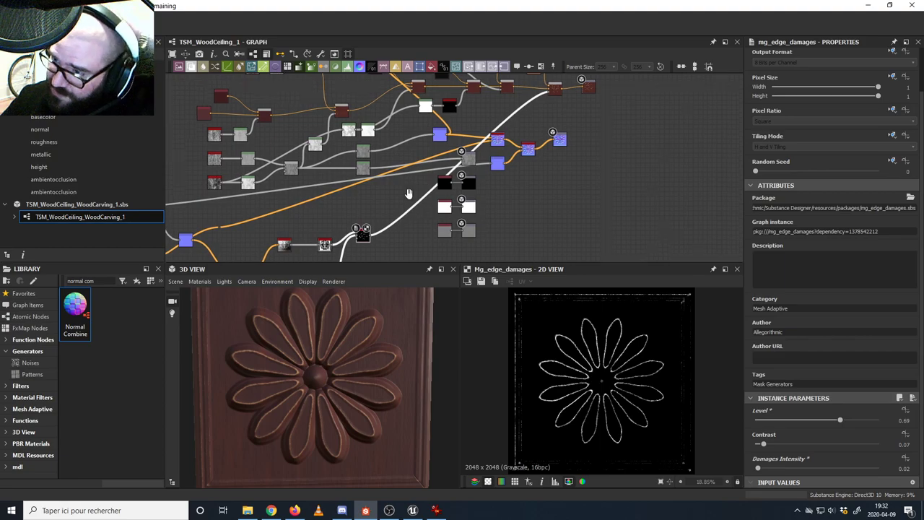
{"action": "middle_click_drag", "start_coordinate": [408, 204], "coordinate": [409, 170]}
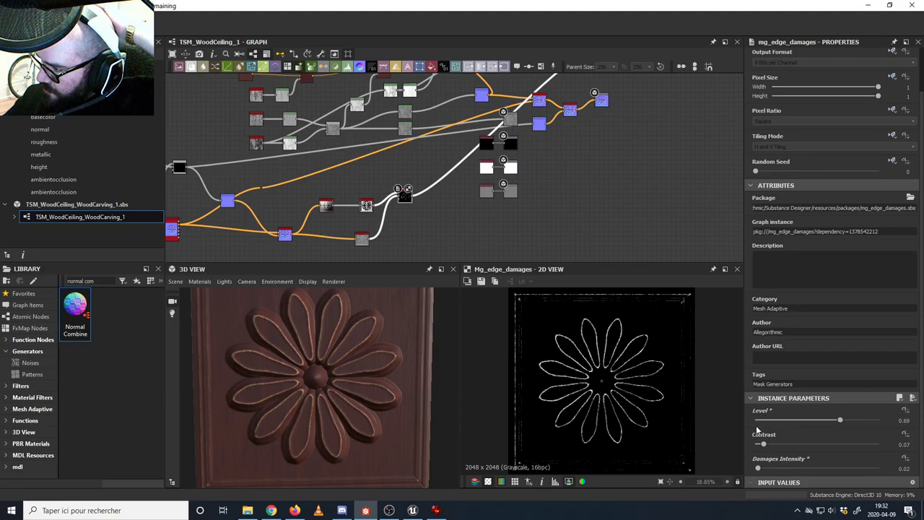
{"action": "scroll", "coordinate": [404, 195], "scroll_direction": "up", "scroll_amount": 5}
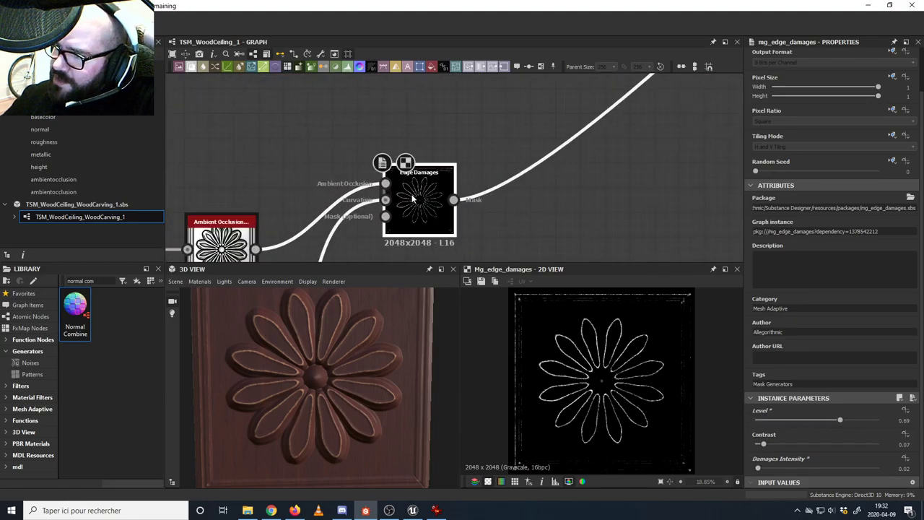
{"action": "scroll", "coordinate": [413, 198], "scroll_direction": "down", "scroll_amount": 6}
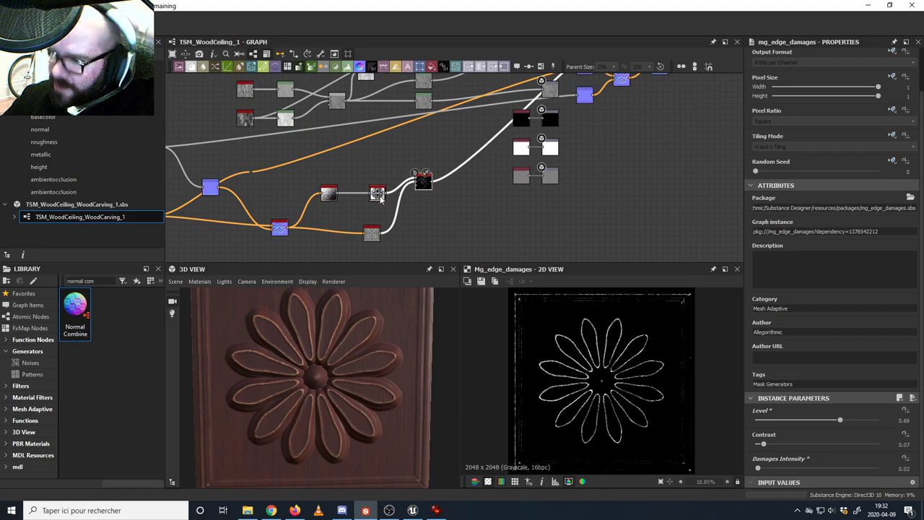
- Find the Clouds 2 noise among the generators and add it beside the Edge Damages node
{"action": "left_click", "coordinate": [50, 351]}
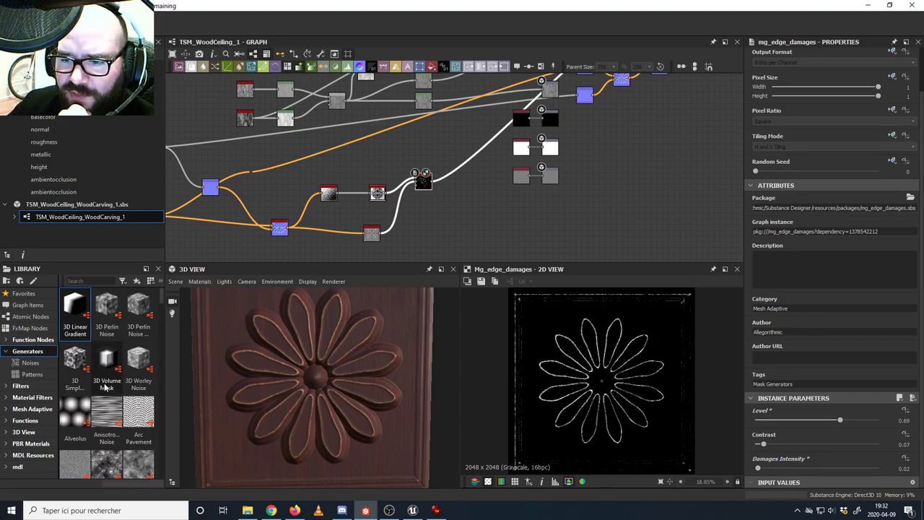
{"action": "scroll", "coordinate": [104, 387], "scroll_direction": "down", "scroll_amount": 4}
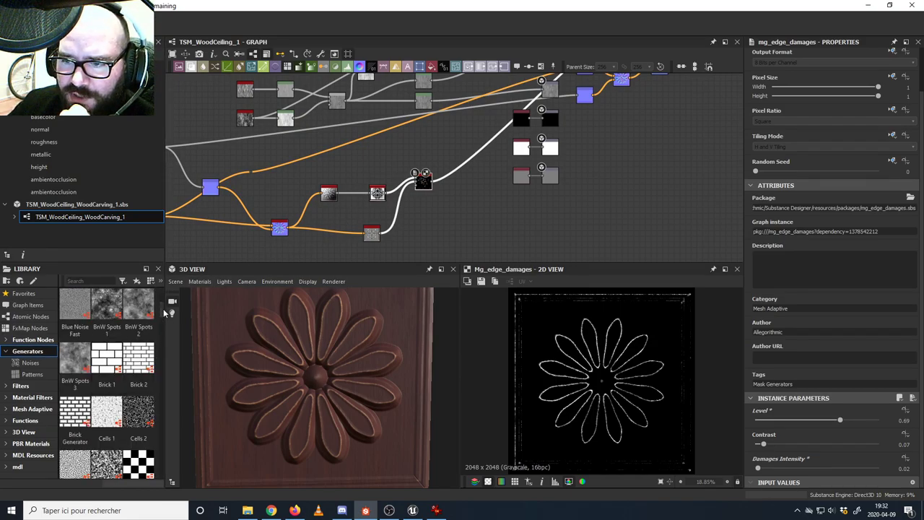
{"action": "left_click_drag", "start_coordinate": [164, 313], "coordinate": [164, 329]}
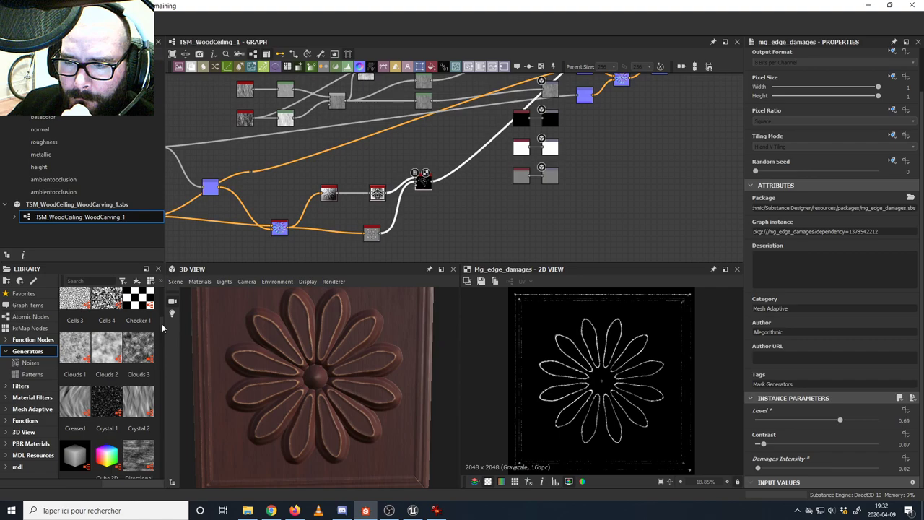
{"action": "left_click_drag", "start_coordinate": [102, 354], "coordinate": [461, 213]}
- Add a Blend node after Edge Damages, with Clouds 2 as its foreground and the Edge Damages mask as its background
{"action": "left_click_drag", "start_coordinate": [372, 147], "coordinate": [463, 185]}
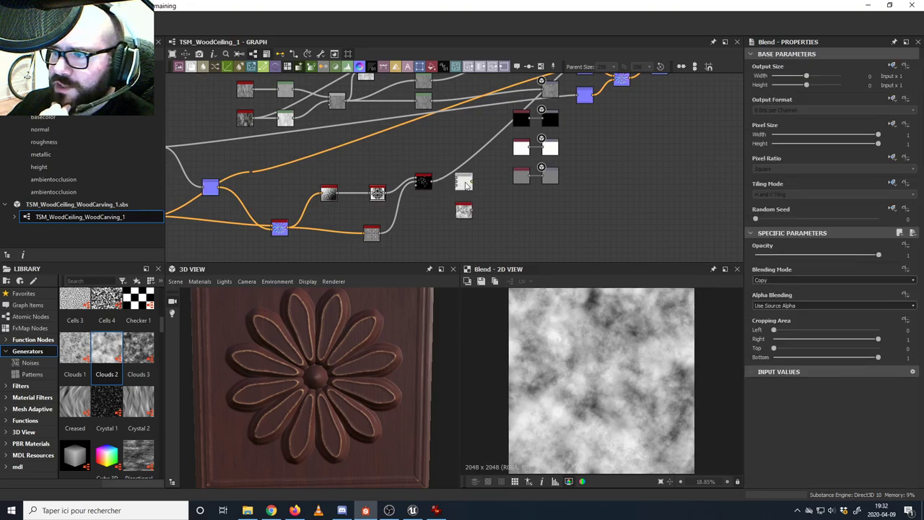
{"action": "scroll", "coordinate": [460, 186], "scroll_direction": "up", "scroll_amount": 4}
{"action": "left_click_drag", "start_coordinate": [470, 240], "coordinate": [410, 239]}
{"action": "left_click_drag", "start_coordinate": [477, 187], "coordinate": [482, 192]}
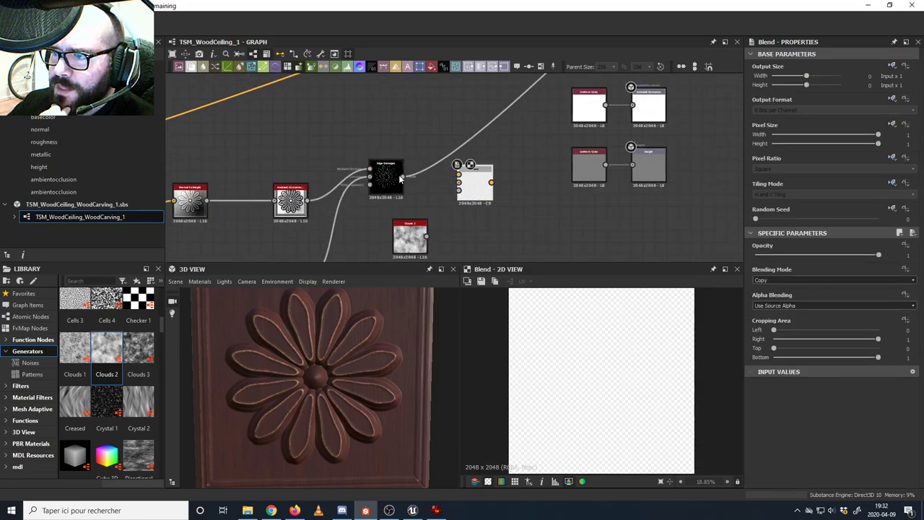
{"action": "left_click_drag", "start_coordinate": [406, 176], "coordinate": [458, 175]}
{"action": "left_click_drag", "start_coordinate": [426, 235], "coordinate": [458, 183]}
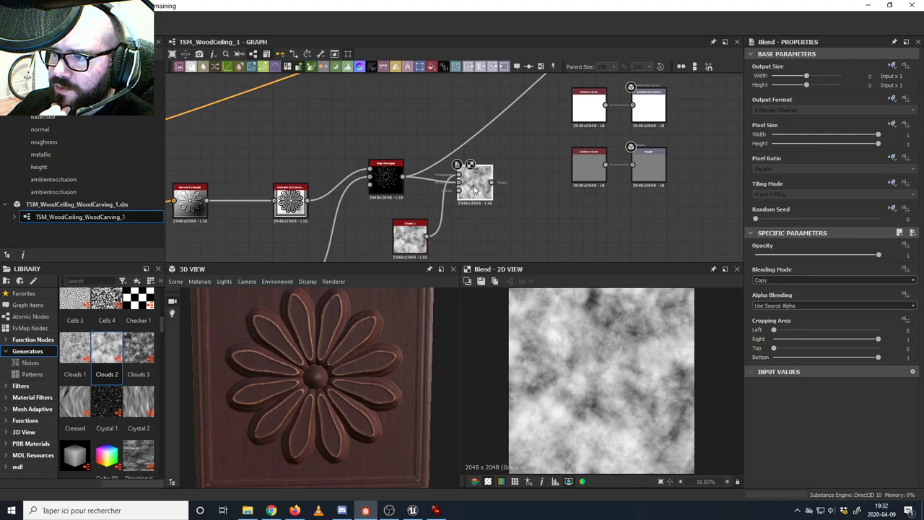
- Set the mask Blend to Subtract with an Opacity of 0.71, and enlarge the 3D and 2D views
{"action": "left_click", "coordinate": [775, 280]}
{"action": "left_click", "coordinate": [766, 301]}
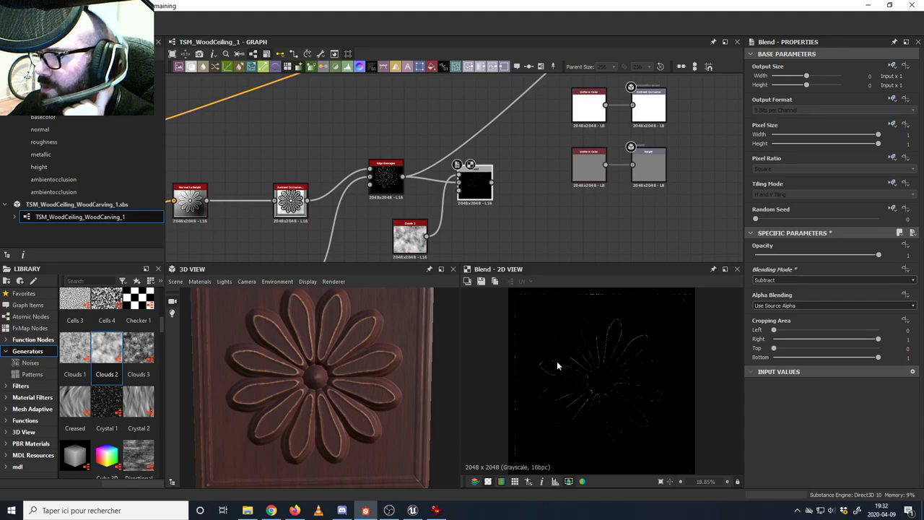
{"action": "left_click_drag", "start_coordinate": [859, 255], "coordinate": [833, 258]}
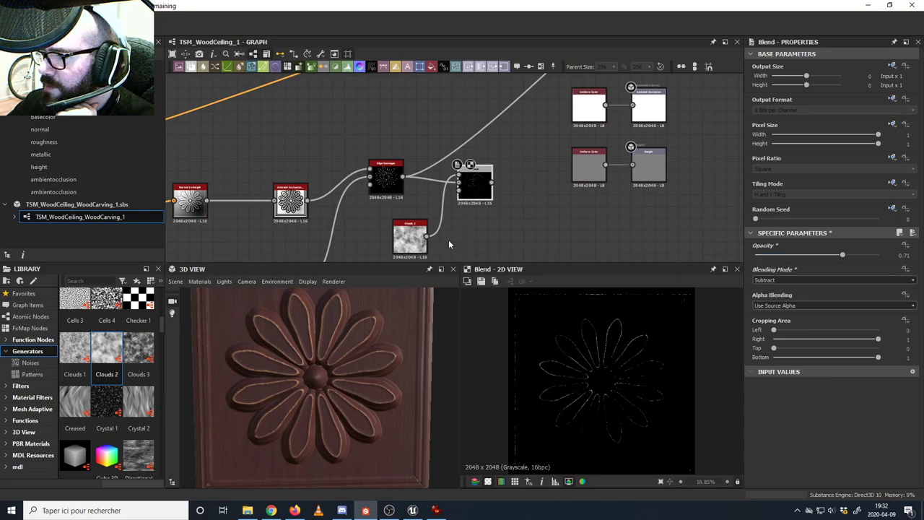
{"action": "middle_click_drag", "start_coordinate": [448, 245], "coordinate": [421, 183]}
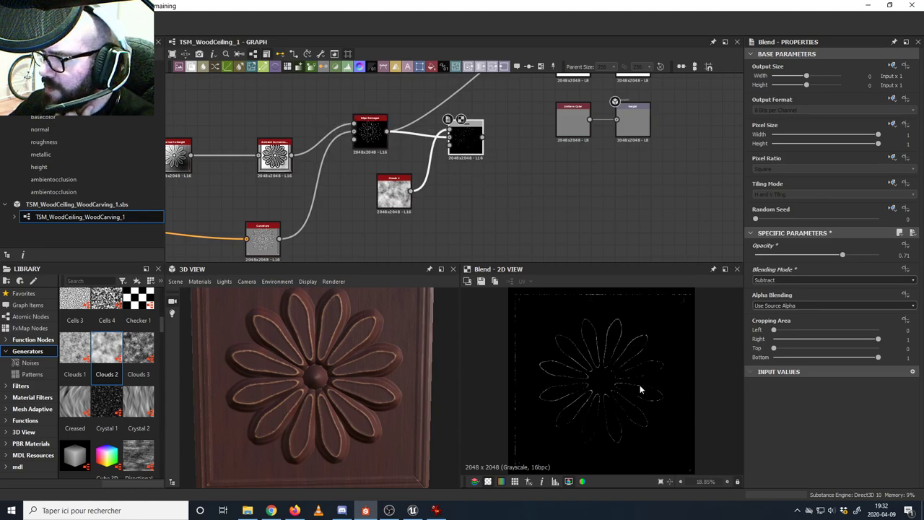
{"action": "left_click_drag", "start_coordinate": [591, 262], "coordinate": [592, 237]}
{"action": "left_click_drag", "start_coordinate": [439, 387], "coordinate": [600, 388]}
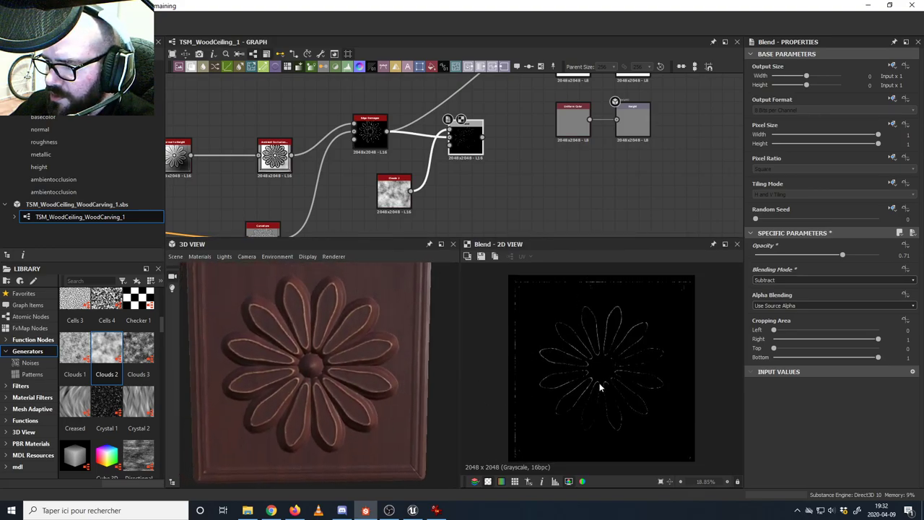
- Set the Disorder of the Clouds 2 noise to 0.17
{"action": "left_click", "coordinate": [392, 197]}
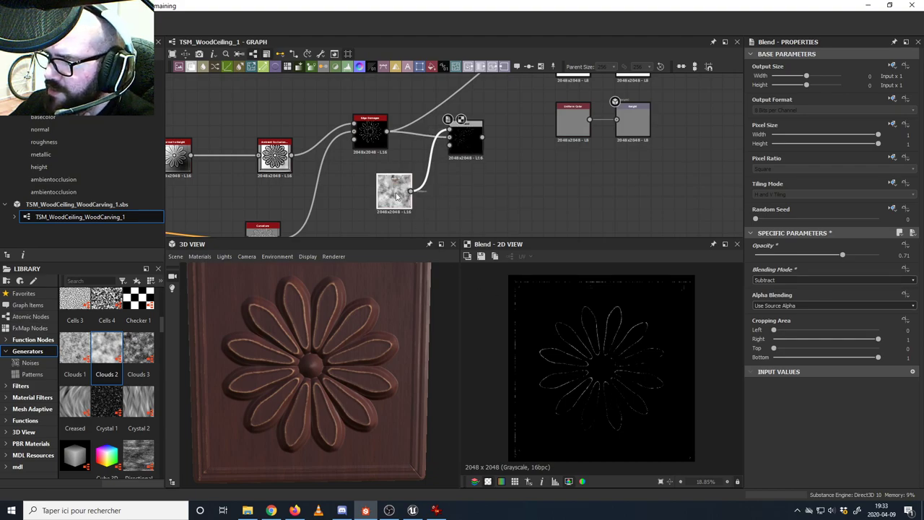
{"action": "scroll", "coordinate": [778, 403], "scroll_direction": "down", "scroll_amount": 2}
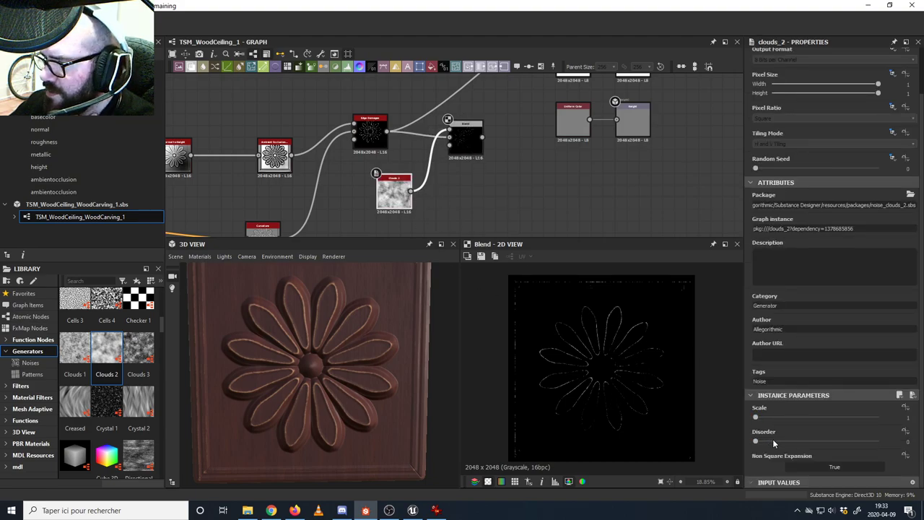
{"action": "left_click_drag", "start_coordinate": [757, 443], "coordinate": [774, 448]}
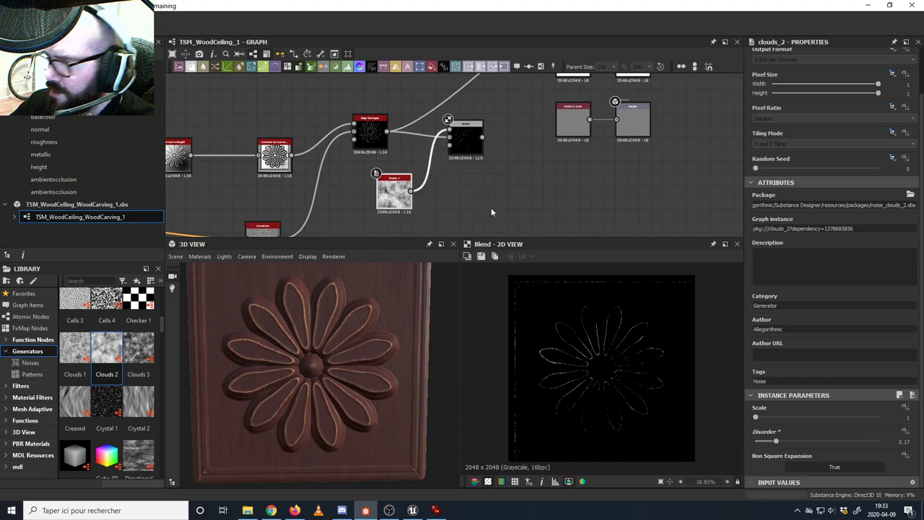
- Connect the Subtract Blend output to the opacity of the final color Blend in place of Edge Damages, and inspect the carving up close
{"action": "scroll", "coordinate": [490, 195], "scroll_direction": "down", "scroll_amount": 4}
{"action": "middle_click_drag", "start_coordinate": [485, 157], "coordinate": [331, 199]}
{"action": "scroll", "coordinate": [414, 171], "scroll_direction": "down", "scroll_amount": 3}
{"action": "scroll", "coordinate": [385, 185], "scroll_direction": "up", "scroll_amount": 3}
{"action": "scroll", "coordinate": [400, 172], "scroll_direction": "down", "scroll_amount": 1}
{"action": "scroll", "coordinate": [351, 206], "scroll_direction": "down", "scroll_amount": 1}
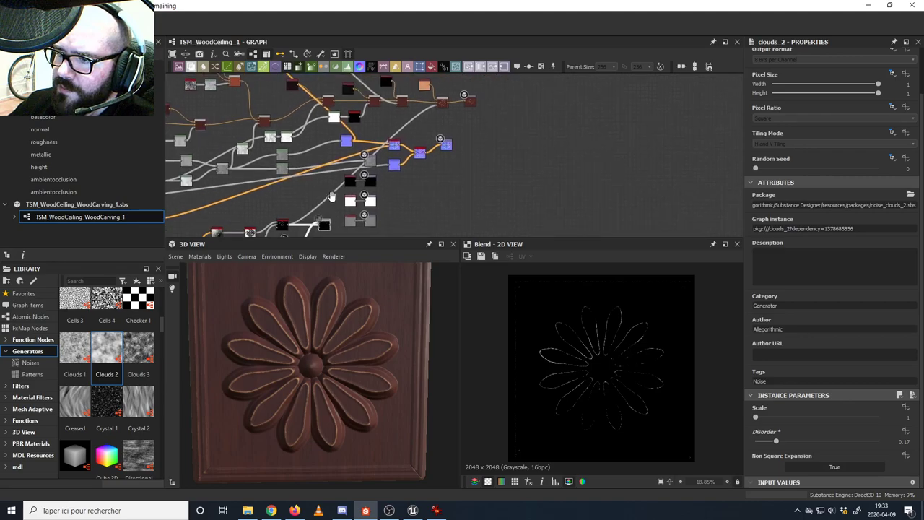
{"action": "left_click_drag", "start_coordinate": [330, 224], "coordinate": [436, 107]}
{"action": "scroll", "coordinate": [318, 340], "scroll_direction": "up", "scroll_amount": 5}
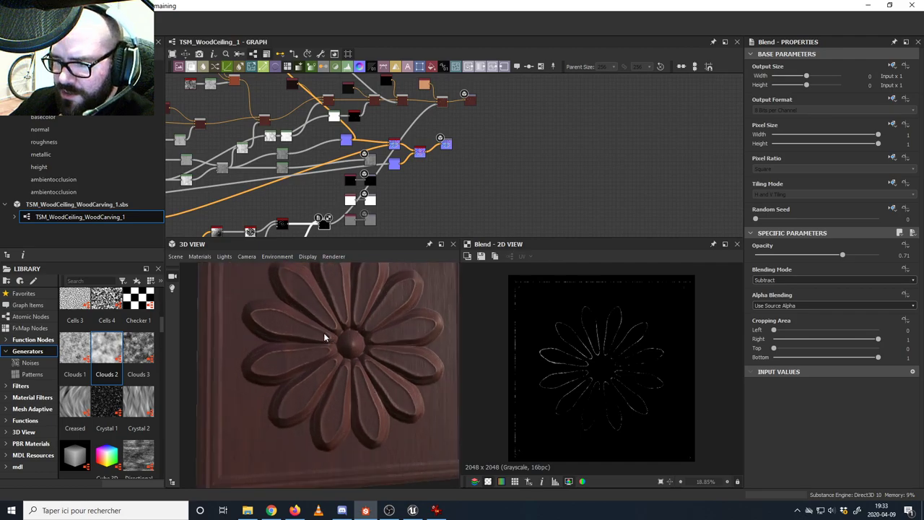
{"action": "scroll", "coordinate": [332, 337], "scroll_direction": "up", "scroll_amount": 3}
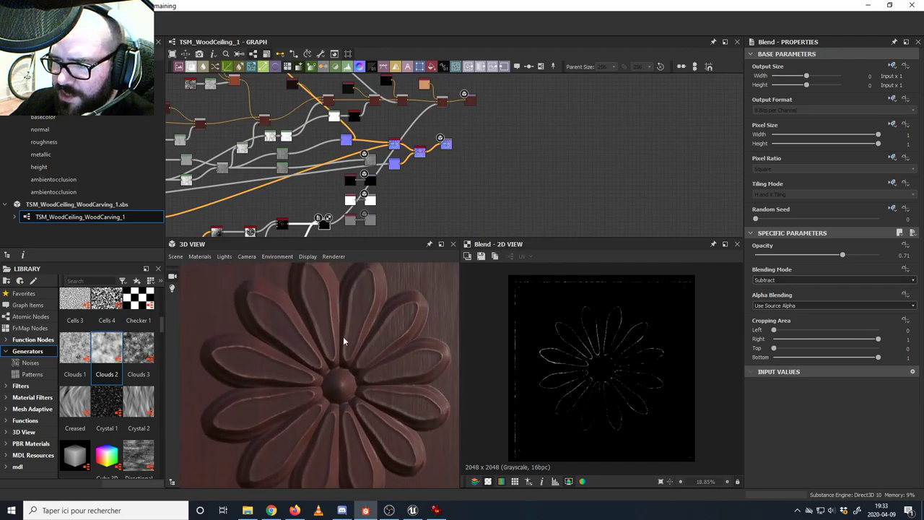
- Insert a Levels node between the Clouds 2 noise and the Blend that subtracts it from the edge damage mask
{"action": "scroll", "coordinate": [347, 186], "scroll_direction": "up", "scroll_amount": 3}
{"action": "left_click", "coordinate": [346, 184]}
{"action": "middle_click_drag", "start_coordinate": [347, 185], "coordinate": [356, 195]}
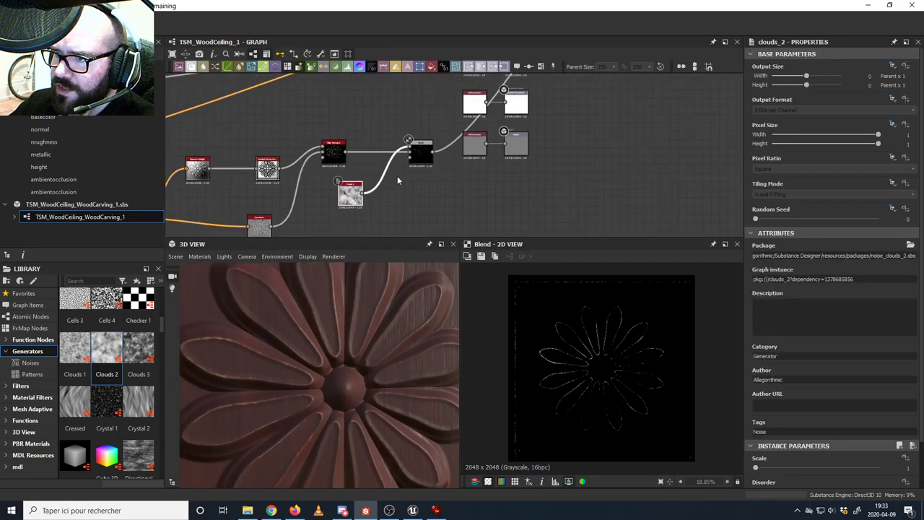
{"action": "left_click_drag", "start_coordinate": [354, 199], "coordinate": [338, 198]}
{"action": "left_click_drag", "start_coordinate": [365, 154], "coordinate": [413, 148]}
{"action": "left_click_drag", "start_coordinate": [372, 182], "coordinate": [375, 182]}
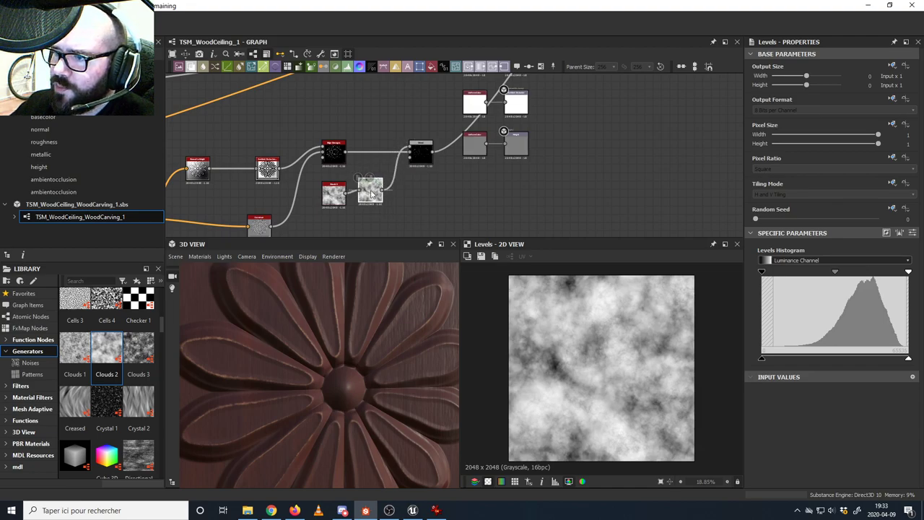
- Lower the Levels node's white output to roughly 40% of the range and check the edge wear on the carving
{"action": "mouse_move", "coordinate": [762, 357]}
{"action": "left_mouse_down"}
{"action": "mouse_move", "coordinate": [856, 361]}
{"action": "mouse_move", "coordinate": [760, 358]}
{"action": "left_mouse_up"}
{"action": "left_click_drag", "start_coordinate": [910, 359], "coordinate": [822, 364]}
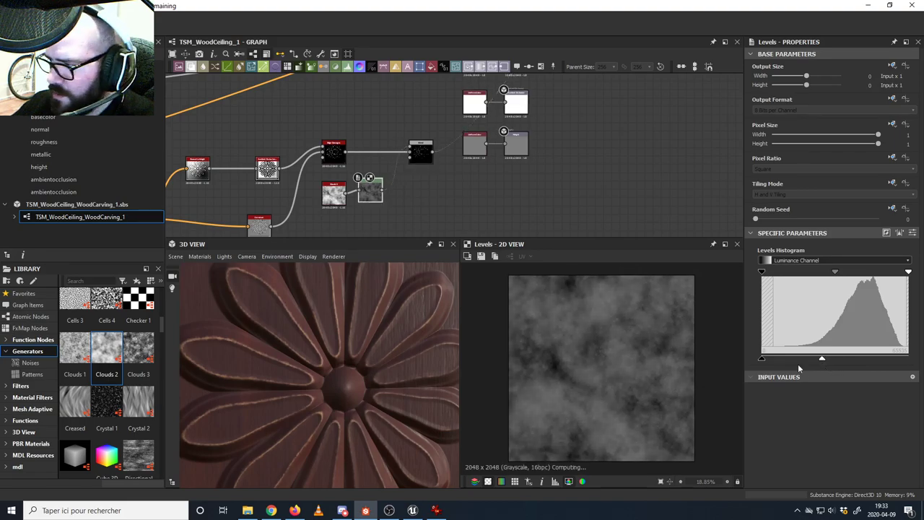
{"action": "scroll", "coordinate": [366, 344], "scroll_direction": "down", "scroll_amount": 5}
{"action": "scroll", "coordinate": [348, 354], "scroll_direction": "down", "scroll_amount": 2}
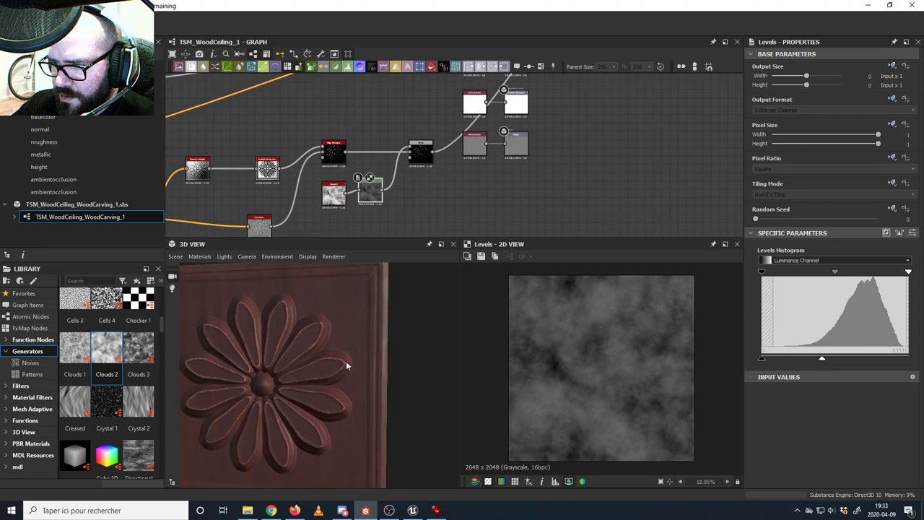
{"action": "mouse_move", "coordinate": [346, 361]}
{"action": "left_mouse_down"}
{"action": "mouse_move", "coordinate": [369, 361]}
{"action": "mouse_move", "coordinate": [356, 352]}
{"action": "left_mouse_up"}
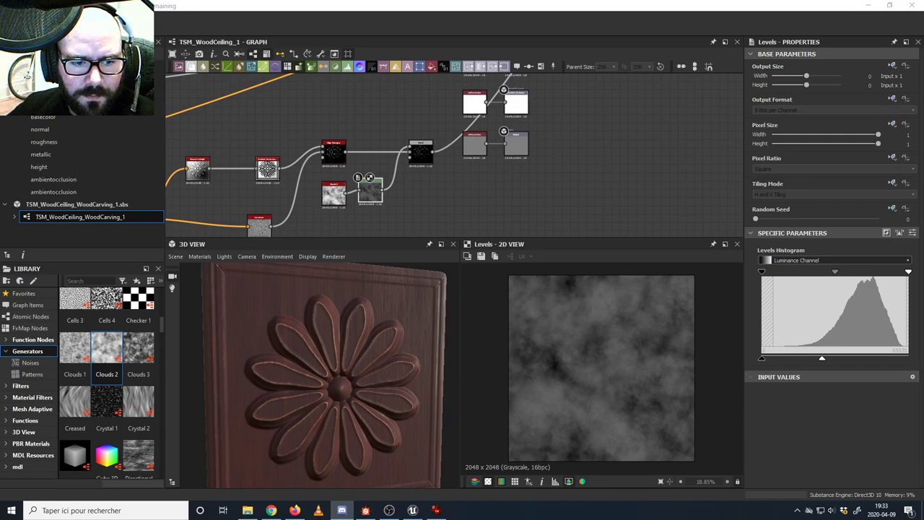
- Try feeding the Levels output into the optional mask input of Edge Damages and preview the Edge Damages and Blend results
{"action": "scroll", "coordinate": [421, 149], "scroll_direction": "up", "scroll_amount": 3}
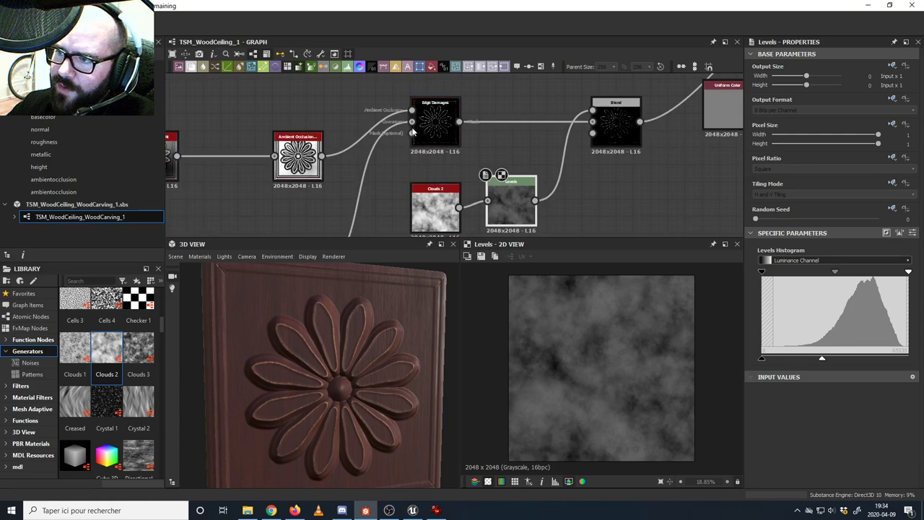
{"action": "middle_click_drag", "start_coordinate": [430, 138], "coordinate": [323, 154]}
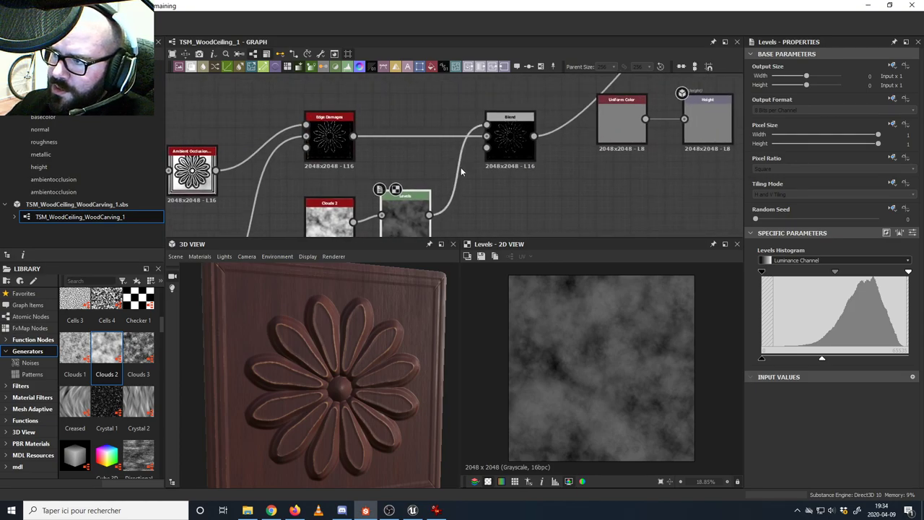
{"action": "middle_click_drag", "start_coordinate": [504, 131], "coordinate": [472, 160]}
{"action": "middle_click_drag", "start_coordinate": [316, 171], "coordinate": [420, 121]}
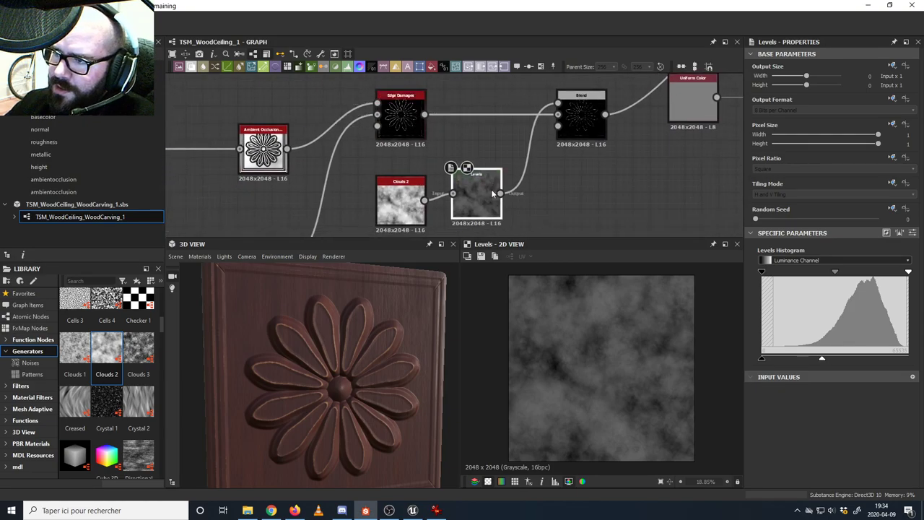
{"action": "left_click_drag", "start_coordinate": [503, 192], "coordinate": [378, 126]}
{"action": "double_click", "coordinate": [398, 126]}
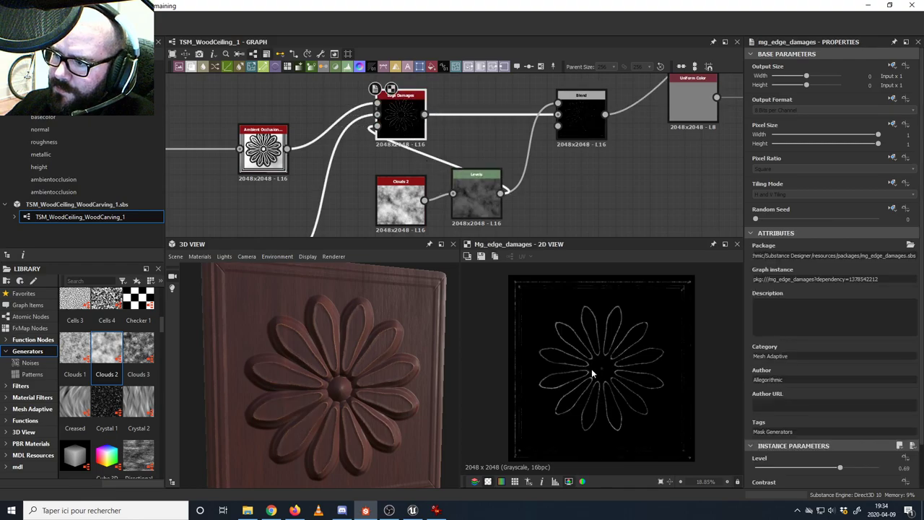
{"action": "left_click", "coordinate": [582, 121]}
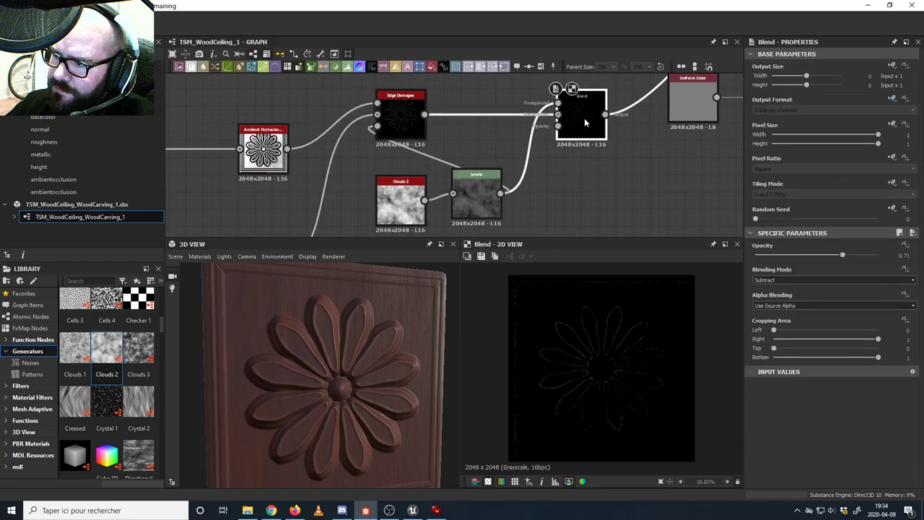
{"action": "left_click", "coordinate": [394, 116]}
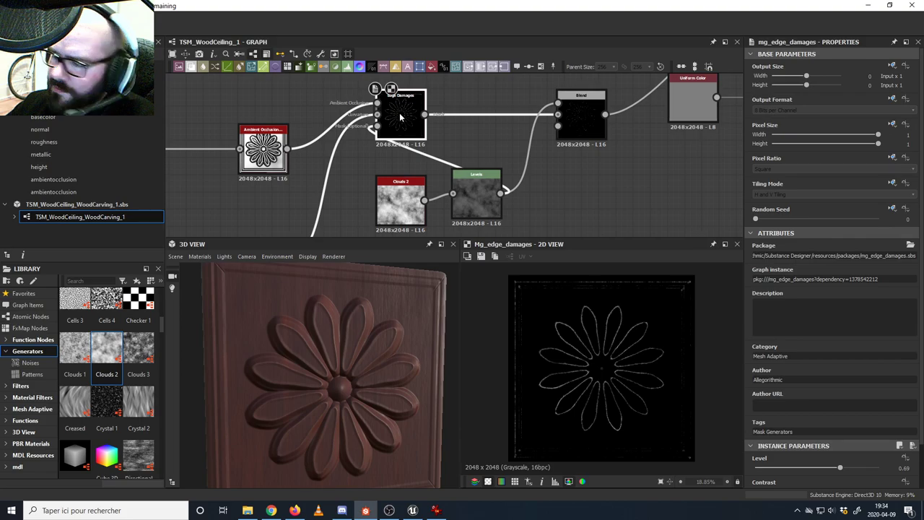
- Try connecting Clouds 2 directly to the Edge Damages mask input, and undo that connection
{"action": "scroll", "coordinate": [840, 372], "scroll_direction": "down", "scroll_amount": 2}
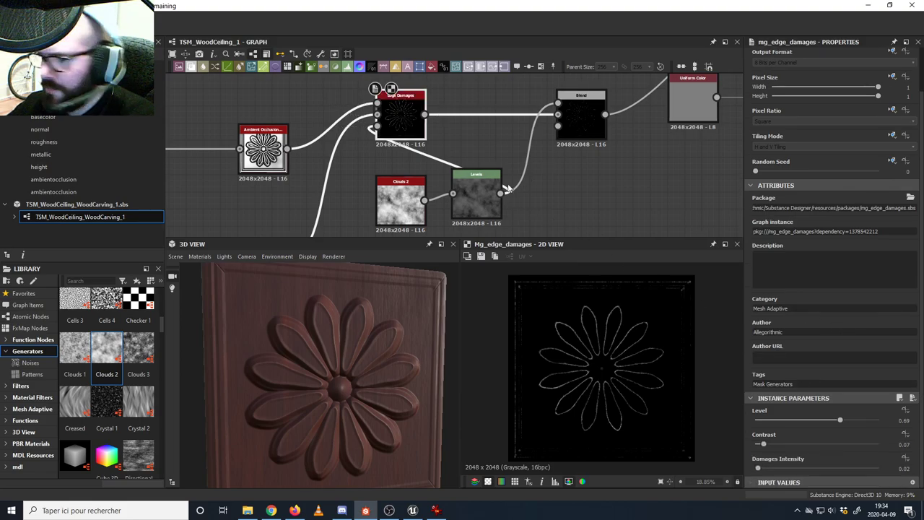
{"action": "left_click_drag", "start_coordinate": [424, 200], "coordinate": [377, 127]}
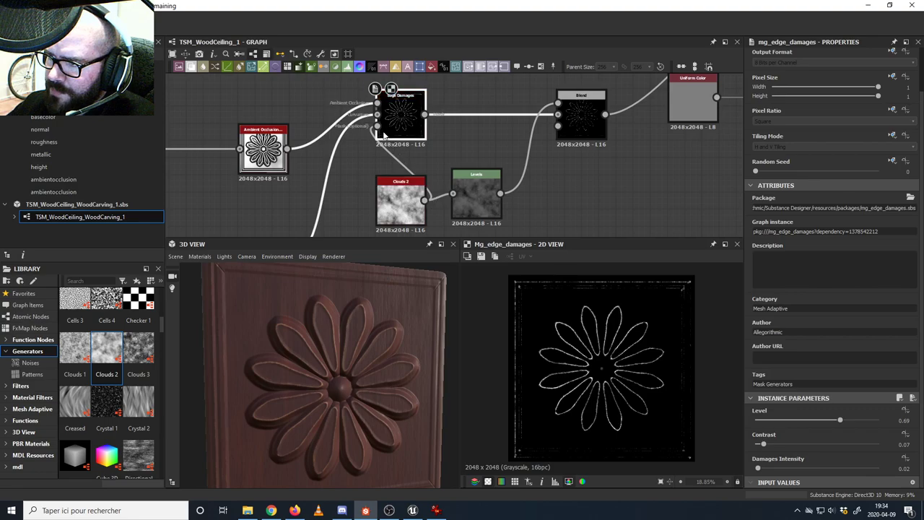
{"action": "key", "text": "ctrl+z"}
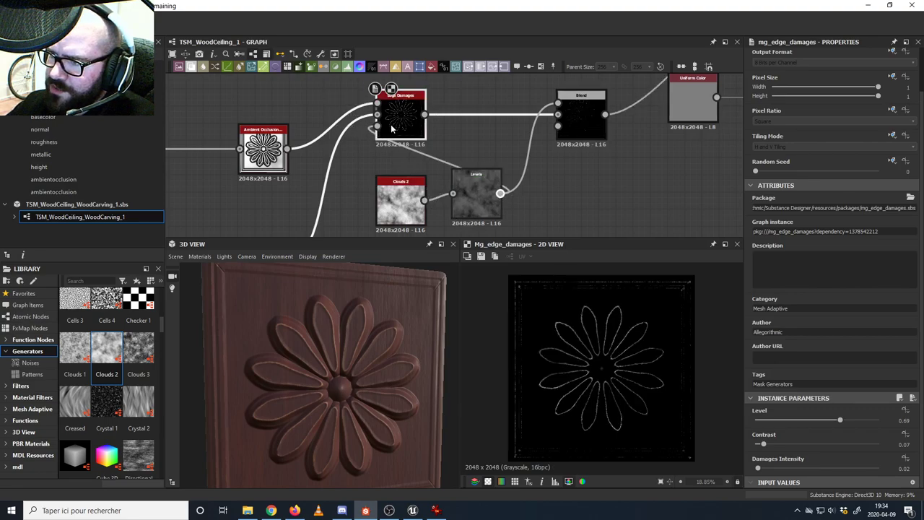
- Compare the outputs of the Edge Damages, Blend and Levels nodes with the cloud mask connected
{"action": "double_click", "coordinate": [585, 123]}
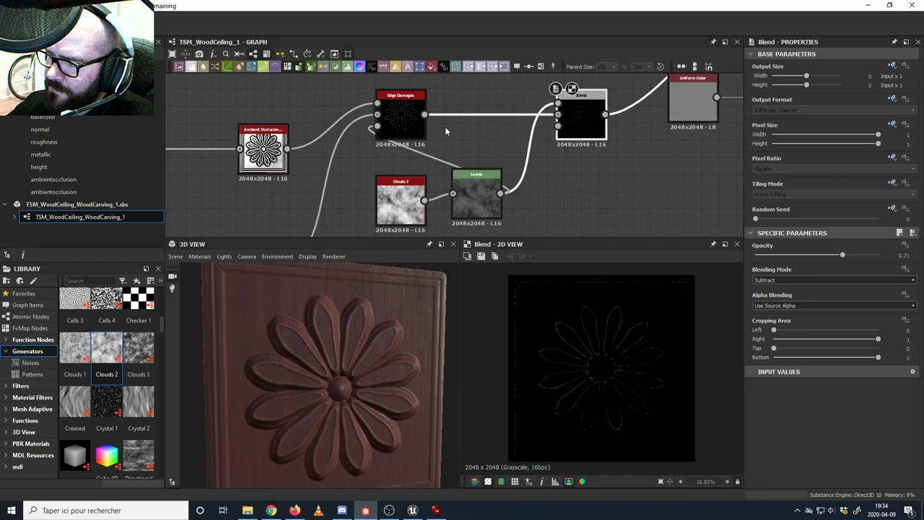
{"action": "left_click", "coordinate": [407, 126]}
{"action": "left_click", "coordinate": [584, 121]}
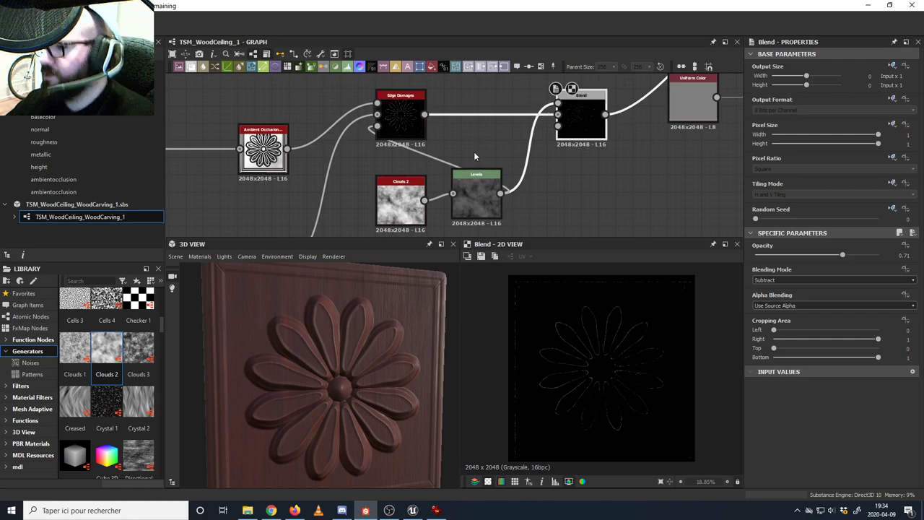
{"action": "double_click", "coordinate": [397, 123]}
{"action": "scroll", "coordinate": [794, 390], "scroll_direction": "down", "scroll_amount": 1}
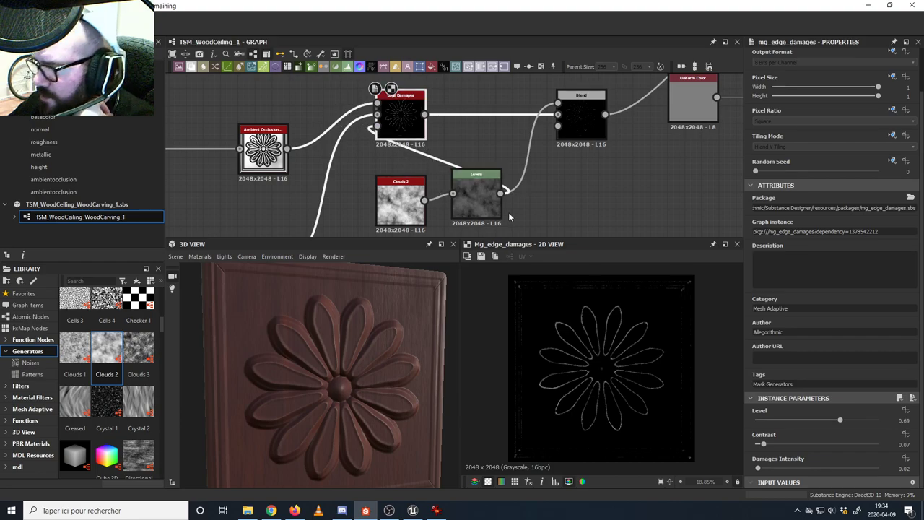
{"action": "left_click", "coordinate": [472, 190]}
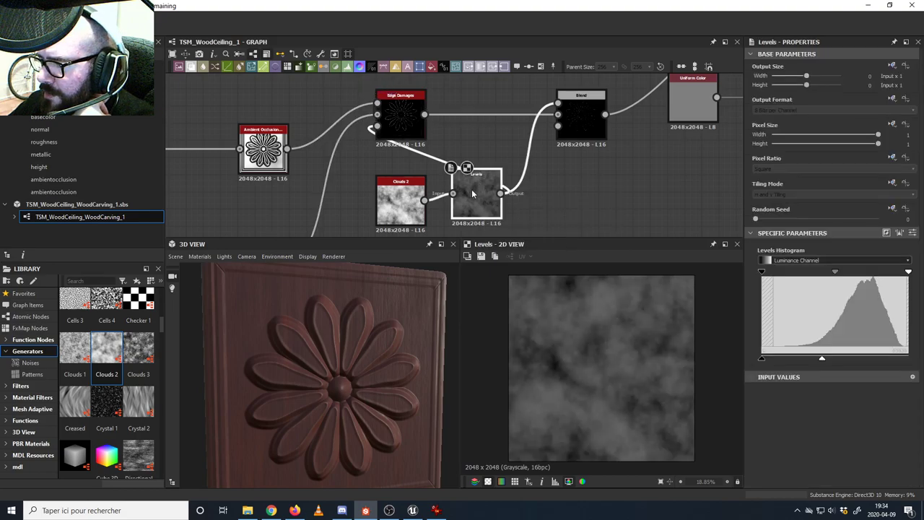
{"action": "left_click", "coordinate": [574, 119]}
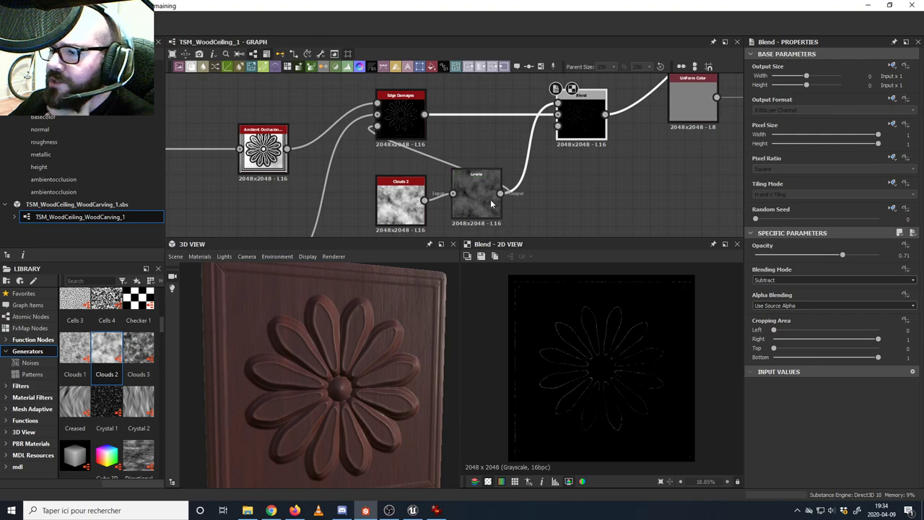
- Remove the link from the Levels node to the mask input of Edge Damages
{"action": "middle_click_drag", "start_coordinate": [487, 203], "coordinate": [451, 200]}
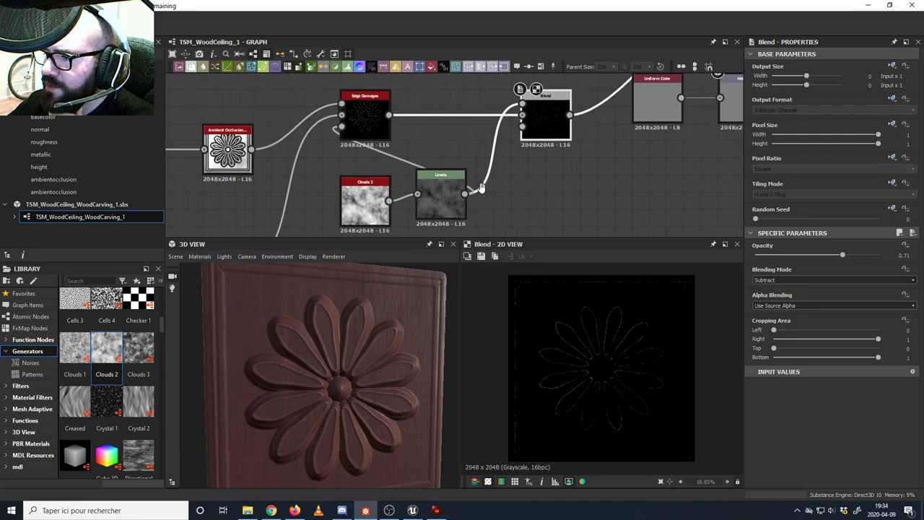
{"action": "scroll", "coordinate": [451, 201], "scroll_direction": "down", "scroll_amount": 2}
{"action": "left_click_drag", "start_coordinate": [451, 200], "coordinate": [449, 208]}
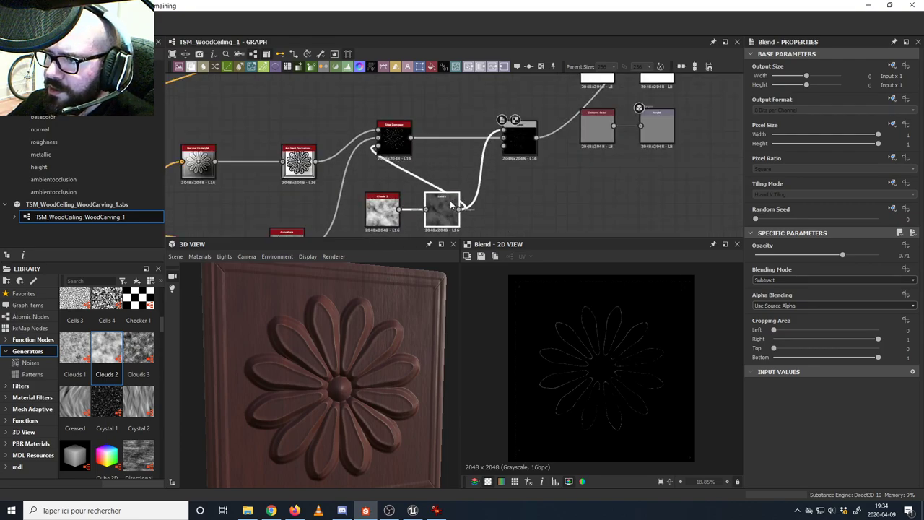
{"action": "middle_click_drag", "start_coordinate": [423, 167], "coordinate": [416, 173]}
{"action": "double_click", "coordinate": [373, 153]}
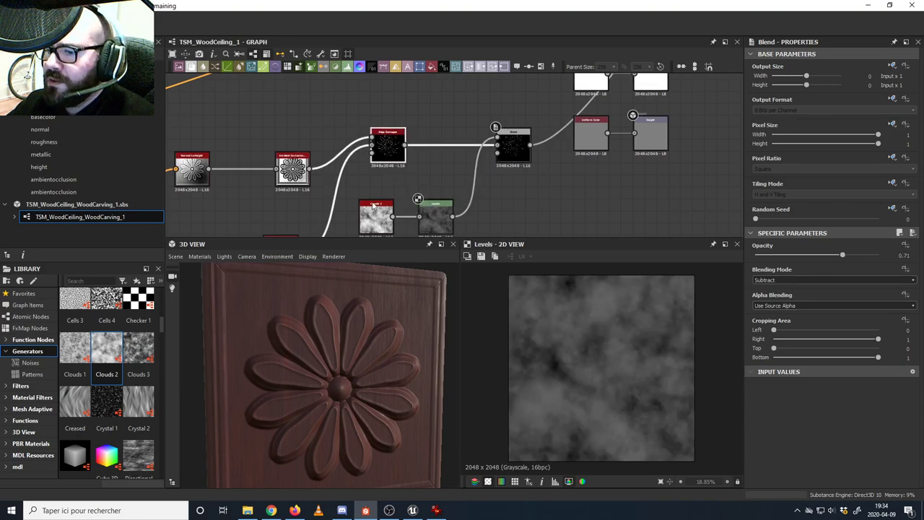
- Examine the broken-up edge wear on the flower carving in the 3D preview, up close and from a distance
{"action": "left_click_drag", "start_coordinate": [408, 307], "coordinate": [349, 300]}
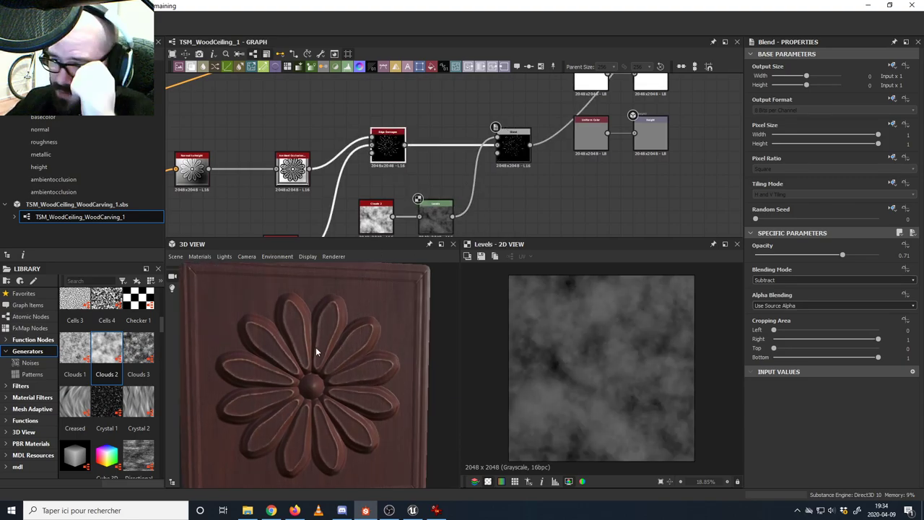
{"action": "scroll", "coordinate": [312, 345], "scroll_direction": "up", "scroll_amount": 5}
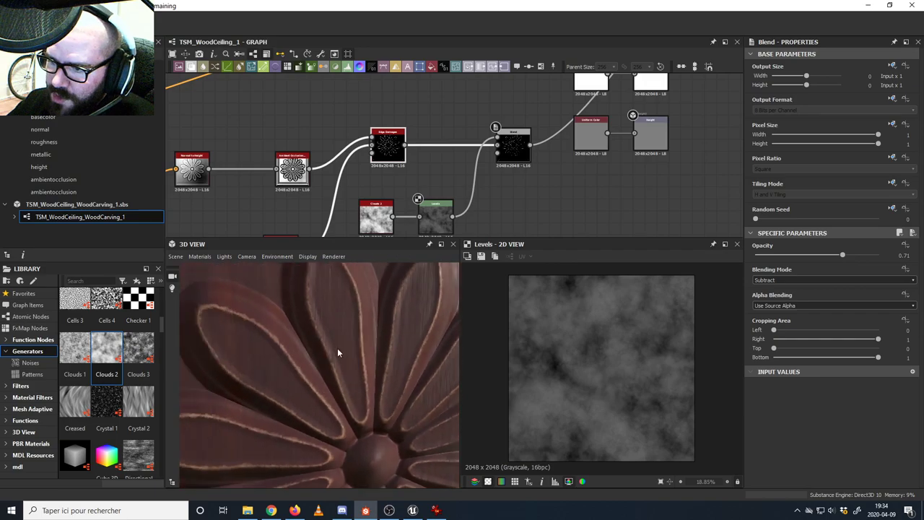
{"action": "scroll", "coordinate": [337, 348], "scroll_direction": "down", "scroll_amount": 3}
{"action": "left_click_drag", "start_coordinate": [337, 349], "coordinate": [335, 315]}
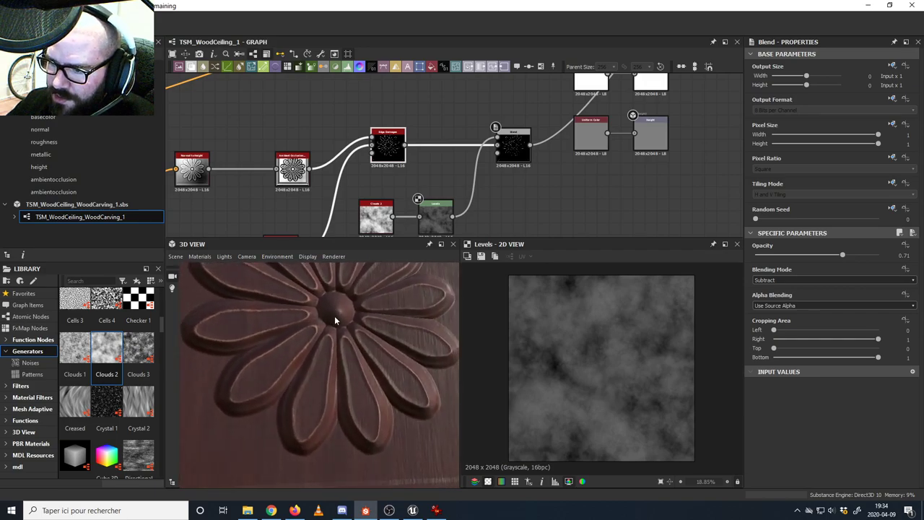
{"action": "scroll", "coordinate": [335, 315], "scroll_direction": "down", "scroll_amount": 5}
{"action": "scroll", "coordinate": [457, 160], "scroll_direction": "down", "scroll_amount": 4}
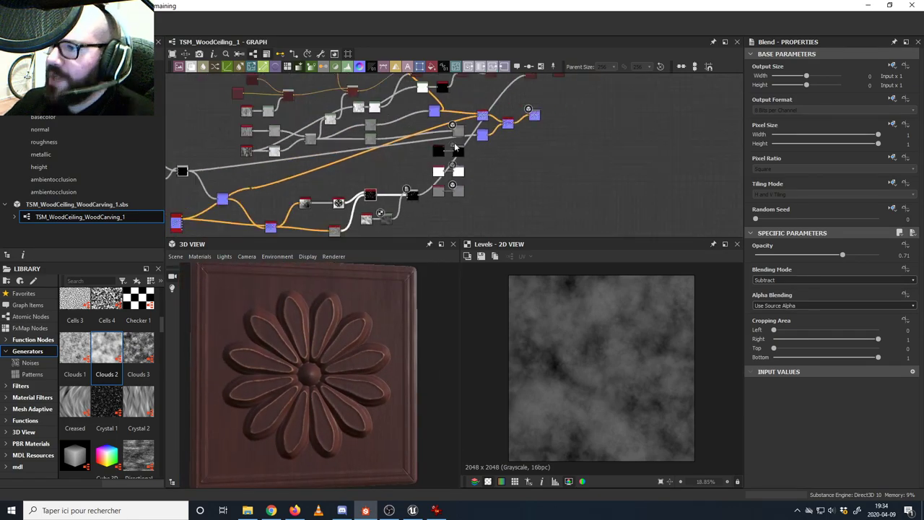
{"action": "middle_click_drag", "start_coordinate": [457, 160], "coordinate": [437, 173]}
{"action": "scroll", "coordinate": [321, 303], "scroll_direction": "up", "scroll_amount": 5}
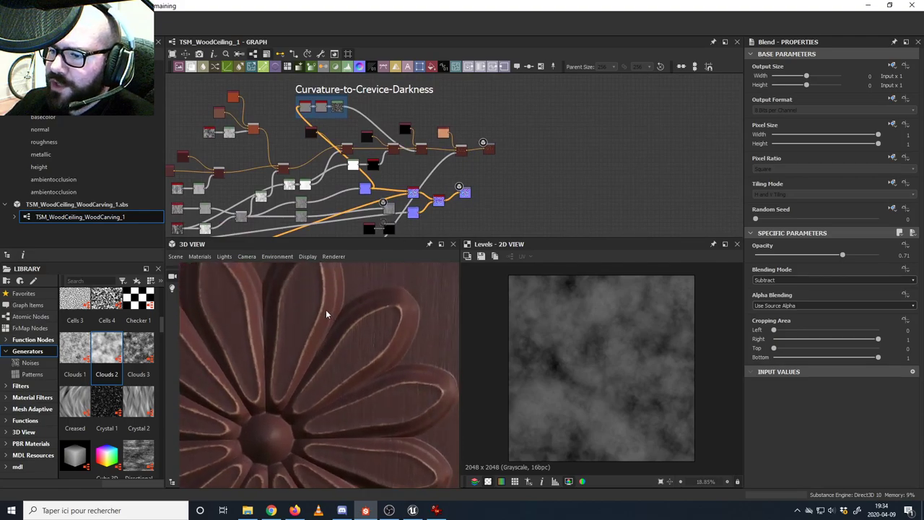
{"action": "scroll", "coordinate": [326, 310], "scroll_direction": "up", "scroll_amount": 3}
{"action": "mouse_move", "coordinate": [326, 310]}
{"action": "left_mouse_down"}
{"action": "mouse_move", "coordinate": [326, 322]}
{"action": "mouse_move", "coordinate": [339, 311]}
{"action": "mouse_move", "coordinate": [338, 282]}
{"action": "mouse_move", "coordinate": [323, 308]}
{"action": "mouse_move", "coordinate": [313, 304]}
{"action": "left_mouse_up"}
{"action": "scroll", "coordinate": [333, 317], "scroll_direction": "down", "scroll_amount": 5}
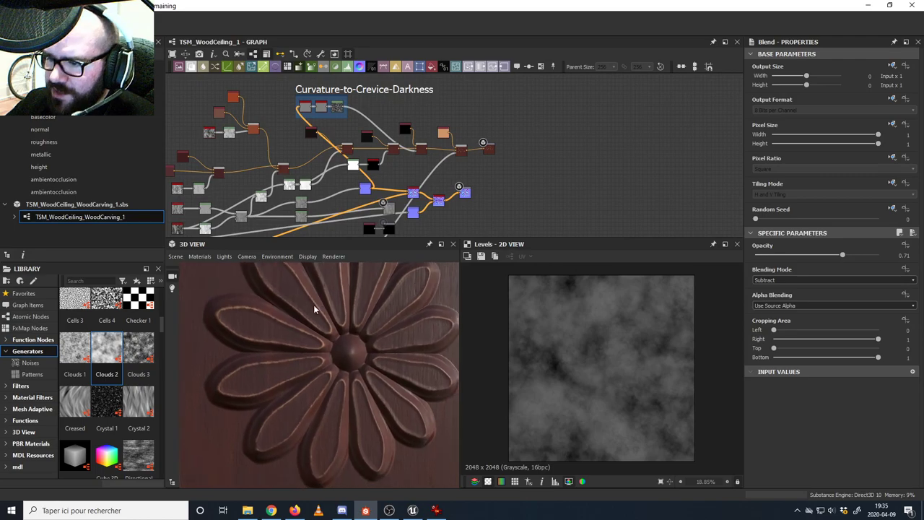
{"action": "scroll", "coordinate": [313, 305], "scroll_direction": "down", "scroll_amount": 4}
- Move the light orange Uniform Color node well above the final Blend that feeds the Base Color output
{"action": "scroll", "coordinate": [478, 181], "scroll_direction": "up", "scroll_amount": 5}
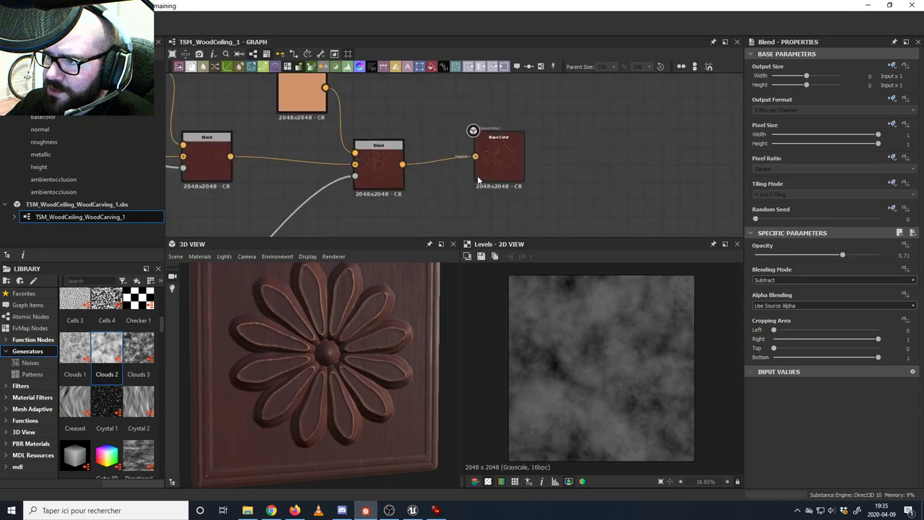
{"action": "middle_click_drag", "start_coordinate": [432, 177], "coordinate": [517, 221]}
{"action": "middle_click_drag", "start_coordinate": [431, 154], "coordinate": [431, 223]}
{"action": "left_click_drag", "start_coordinate": [397, 198], "coordinate": [387, 91]}
{"action": "scroll", "coordinate": [386, 175], "scroll_direction": "down", "scroll_amount": 4}
{"action": "left_click_drag", "start_coordinate": [387, 128], "coordinate": [362, 108]}
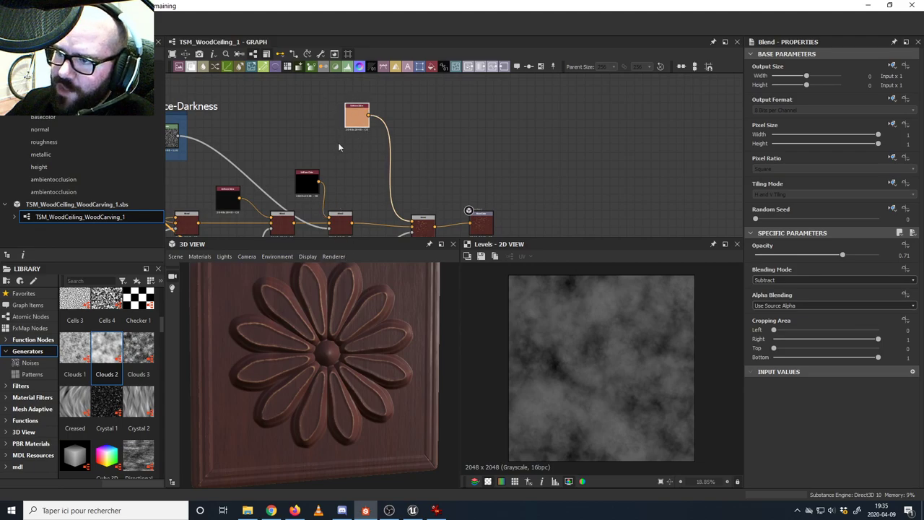
{"action": "scroll", "coordinate": [336, 309], "scroll_direction": "up", "scroll_amount": 3}
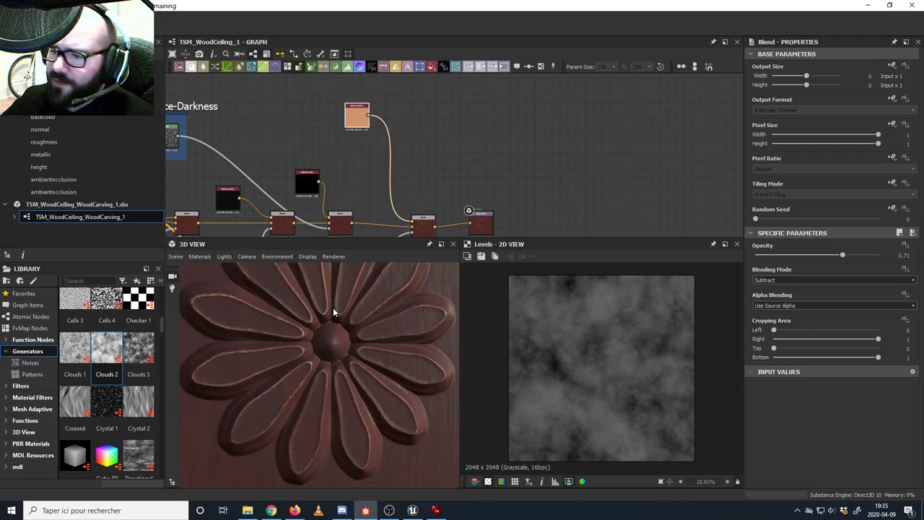
{"action": "left_click_drag", "start_coordinate": [357, 114], "coordinate": [340, 114]}
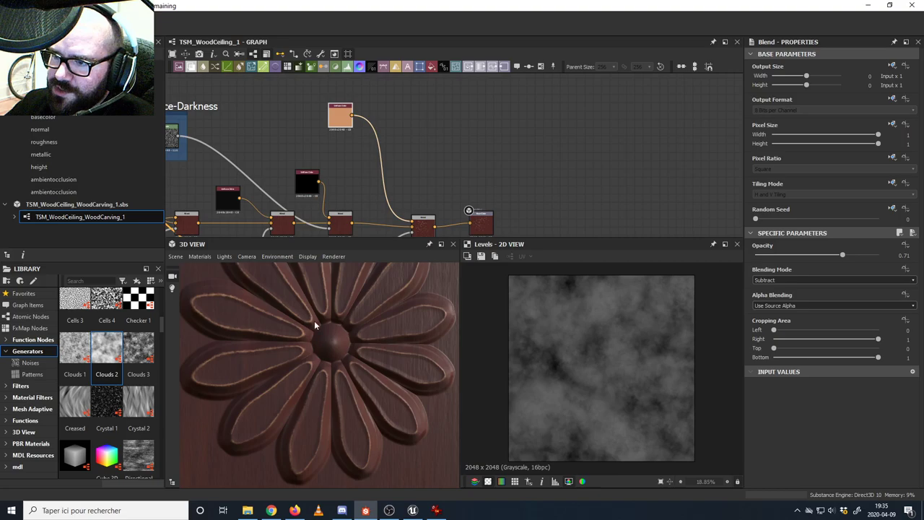
- Examine the worn petal edges up close and the whole carved panel from an angle in the 3D preview
{"action": "scroll", "coordinate": [315, 325], "scroll_direction": "up", "scroll_amount": 3}
{"action": "scroll", "coordinate": [318, 336], "scroll_direction": "up", "scroll_amount": 5}
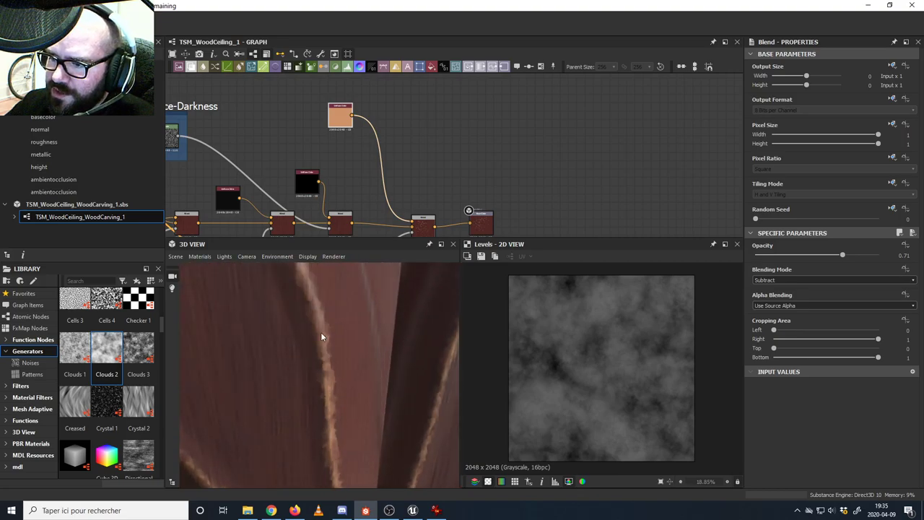
{"action": "scroll", "coordinate": [321, 332], "scroll_direction": "down", "scroll_amount": 10}
{"action": "scroll", "coordinate": [304, 335], "scroll_direction": "up", "scroll_amount": 5}
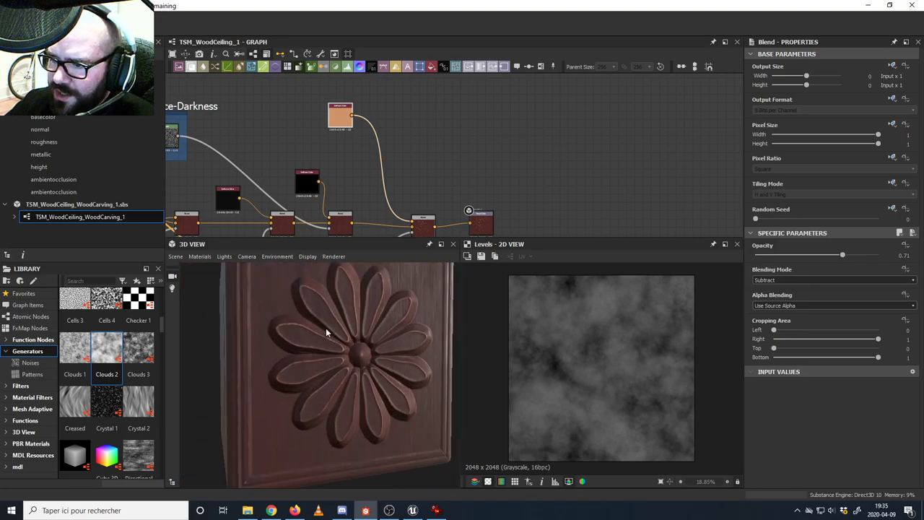
{"action": "middle_click_drag", "start_coordinate": [455, 179], "coordinate": [458, 98]}
{"action": "left_click_drag", "start_coordinate": [321, 348], "coordinate": [356, 358]}
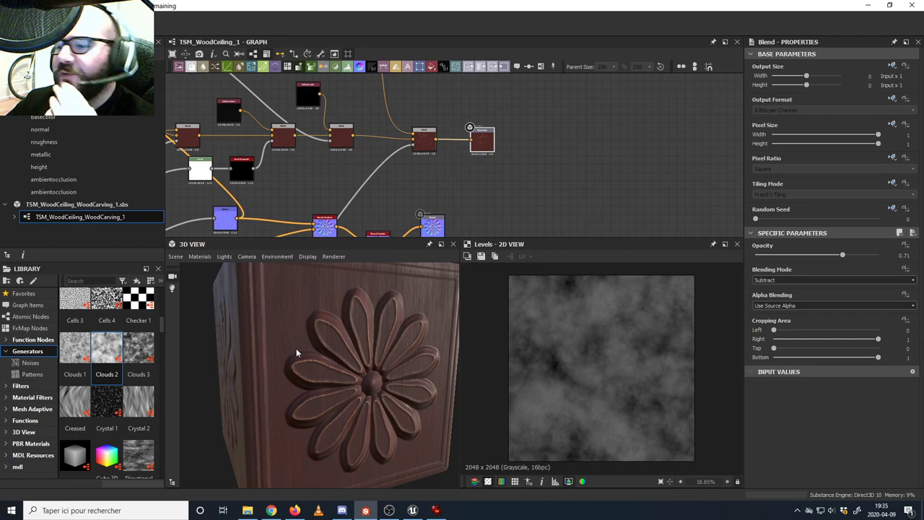
- Add a Dirt mask generator from the Mesh Adaptive library category to an empty area below the edge wear nodes
{"action": "middle_click_drag", "start_coordinate": [344, 196], "coordinate": [384, 164]}
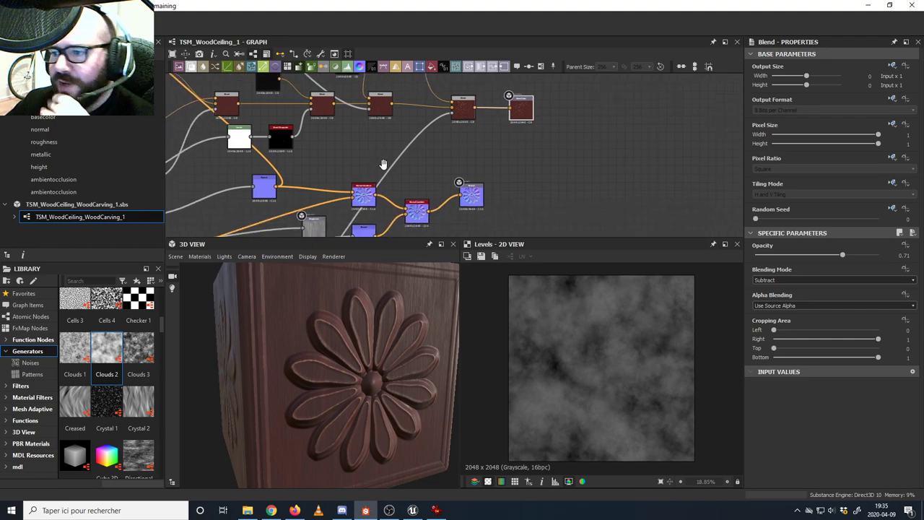
{"action": "scroll", "coordinate": [384, 164], "scroll_direction": "down", "scroll_amount": 5}
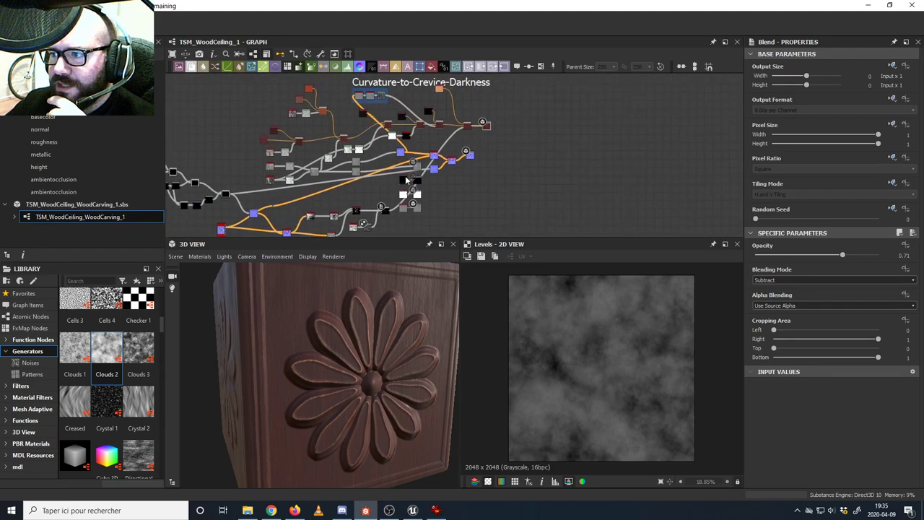
{"action": "left_click", "coordinate": [29, 409]}
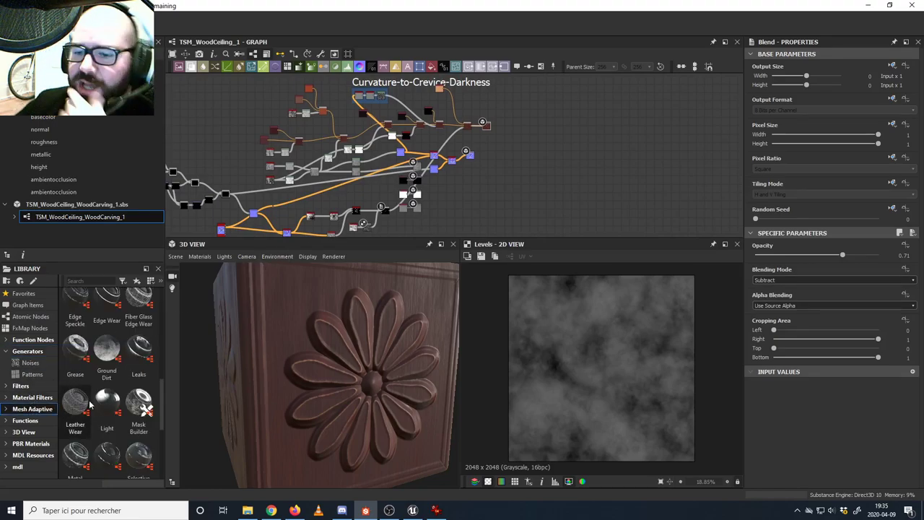
{"action": "scroll", "coordinate": [101, 403], "scroll_direction": "up", "scroll_amount": 3}
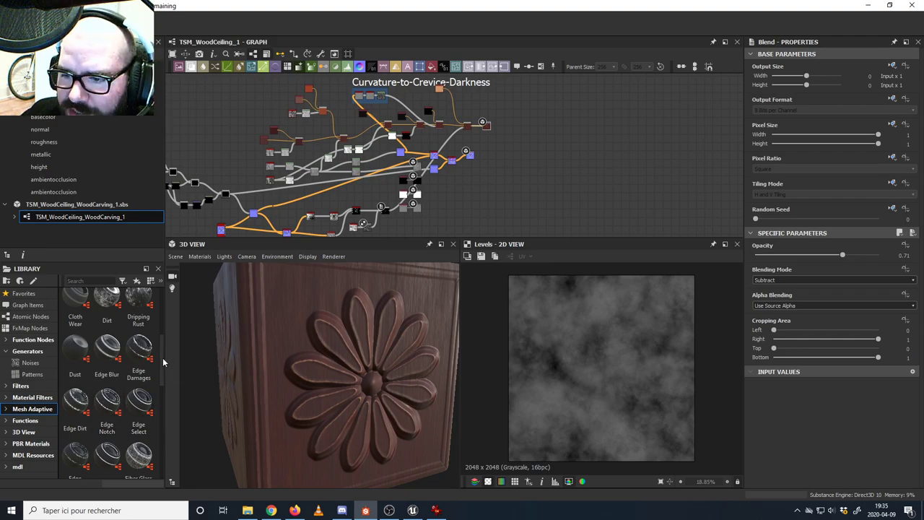
{"action": "mouse_move", "coordinate": [163, 362]}
{"action": "left_mouse_down"}
{"action": "mouse_move", "coordinate": [165, 329]}
{"action": "mouse_move", "coordinate": [161, 351]}
{"action": "left_mouse_up"}
{"action": "left_click_drag", "start_coordinate": [107, 338], "coordinate": [458, 205]}
{"action": "middle_click_drag", "start_coordinate": [457, 188], "coordinate": [474, 134]}
{"action": "left_click_drag", "start_coordinate": [476, 151], "coordinate": [431, 179]}
{"action": "scroll", "coordinate": [432, 177], "scroll_direction": "up", "scroll_amount": 6}
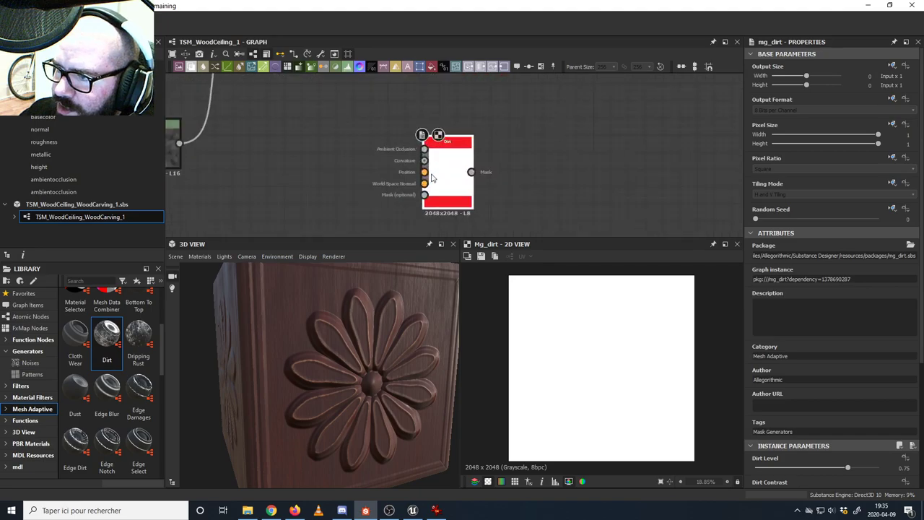
{"action": "scroll", "coordinate": [432, 178], "scroll_direction": "up", "scroll_amount": 3}
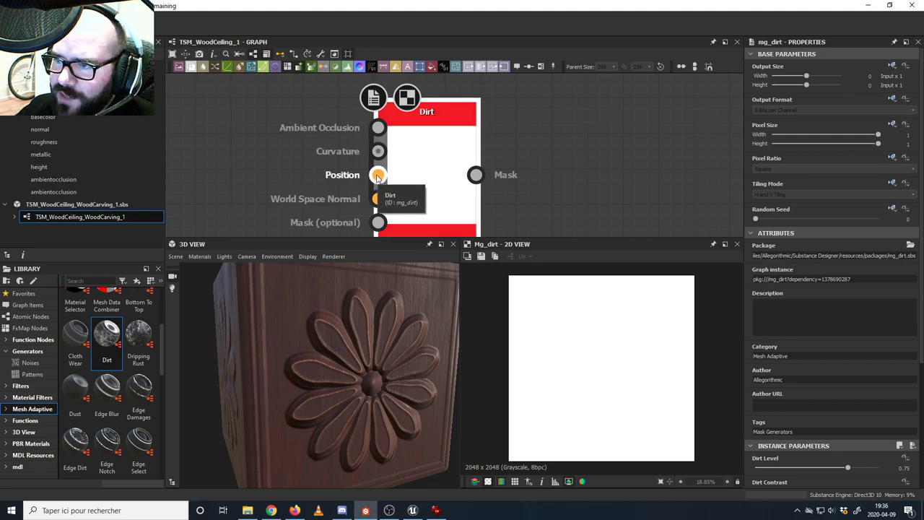
- Connect the Curvature and Ambient Occlusion node outputs to the matching inputs of the Dirt node
{"action": "scroll", "coordinate": [377, 177], "scroll_direction": "down", "scroll_amount": 4}
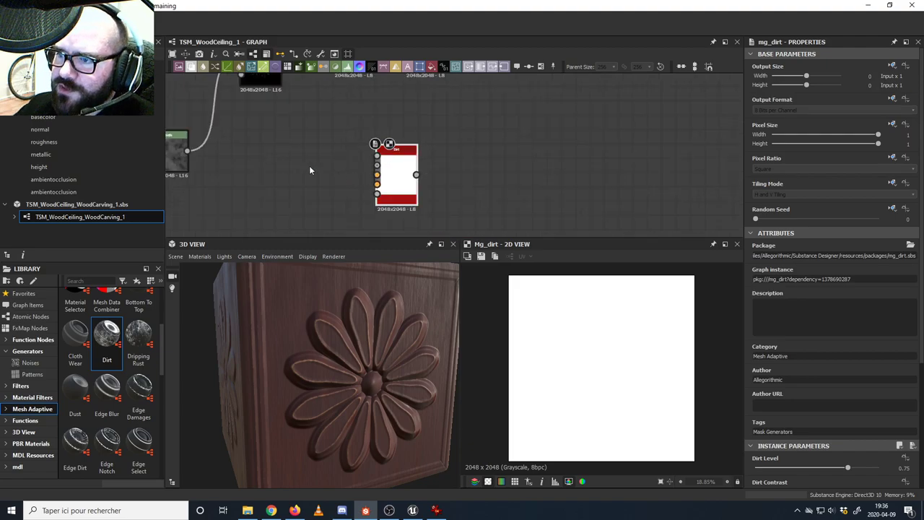
{"action": "middle_click_drag", "start_coordinate": [378, 174], "coordinate": [427, 184]}
{"action": "scroll", "coordinate": [437, 194], "scroll_direction": "down", "scroll_amount": 3}
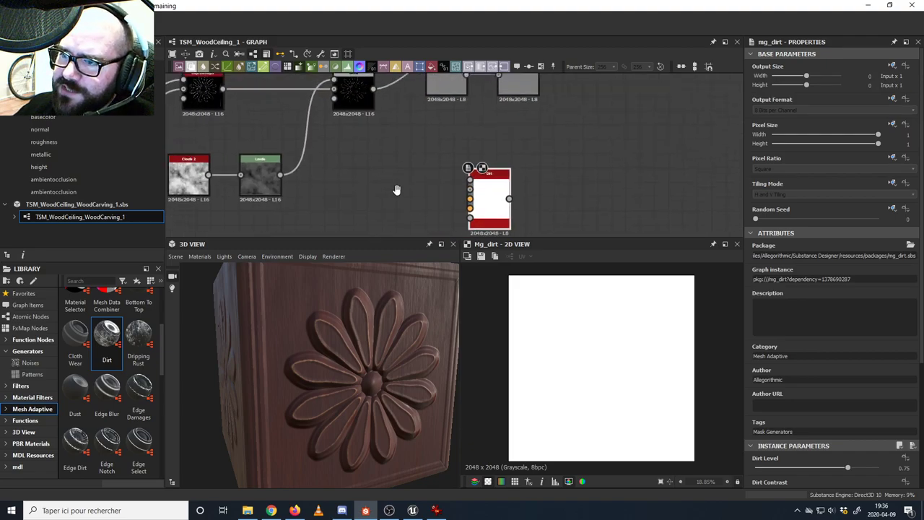
{"action": "middle_click_drag", "start_coordinate": [361, 195], "coordinate": [424, 170]}
{"action": "scroll", "coordinate": [550, 177], "scroll_direction": "up", "scroll_amount": 5}
{"action": "scroll", "coordinate": [551, 177], "scroll_direction": "down", "scroll_amount": 5}
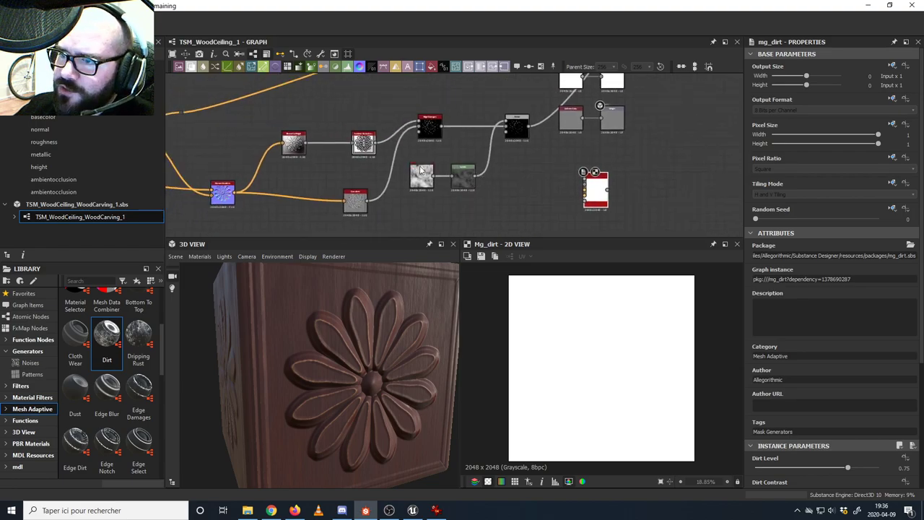
{"action": "middle_click_drag", "start_coordinate": [380, 145], "coordinate": [354, 141]}
{"action": "scroll", "coordinate": [342, 191], "scroll_direction": "up", "scroll_amount": 2}
{"action": "middle_click_drag", "start_coordinate": [371, 195], "coordinate": [339, 196]}
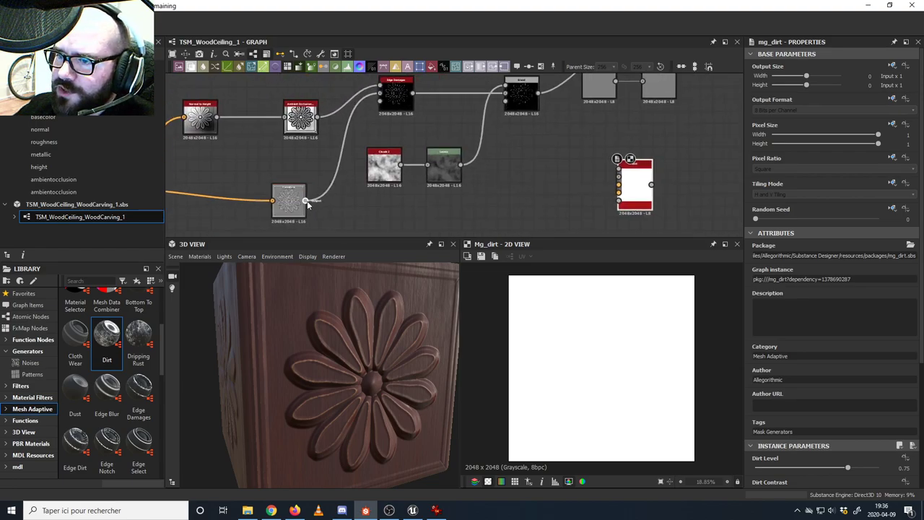
{"action": "left_click_drag", "start_coordinate": [306, 201], "coordinate": [619, 181]}
{"action": "left_click_drag", "start_coordinate": [317, 117], "coordinate": [624, 168]}
- Set the Dirt node's Dirt Level to 0.05
{"action": "scroll", "coordinate": [586, 366], "scroll_direction": "up", "scroll_amount": 1}
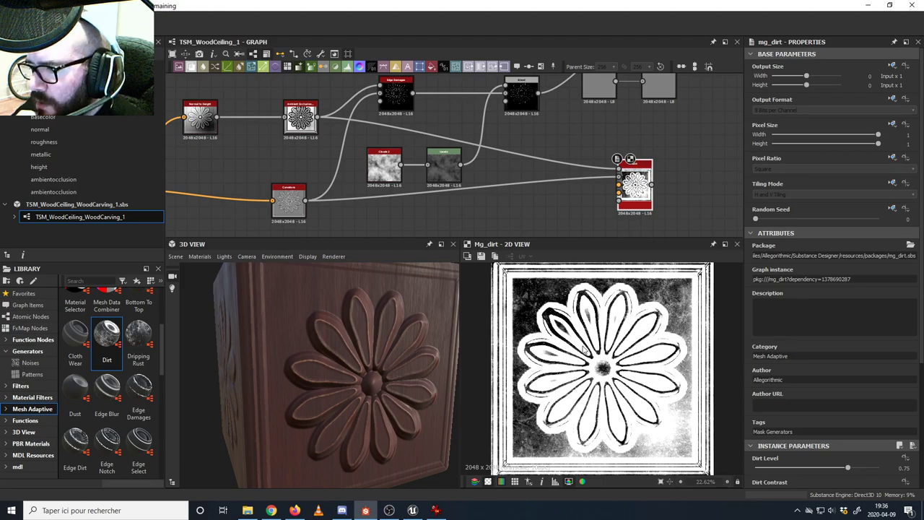
{"action": "scroll", "coordinate": [831, 359], "scroll_direction": "down", "scroll_amount": 4}
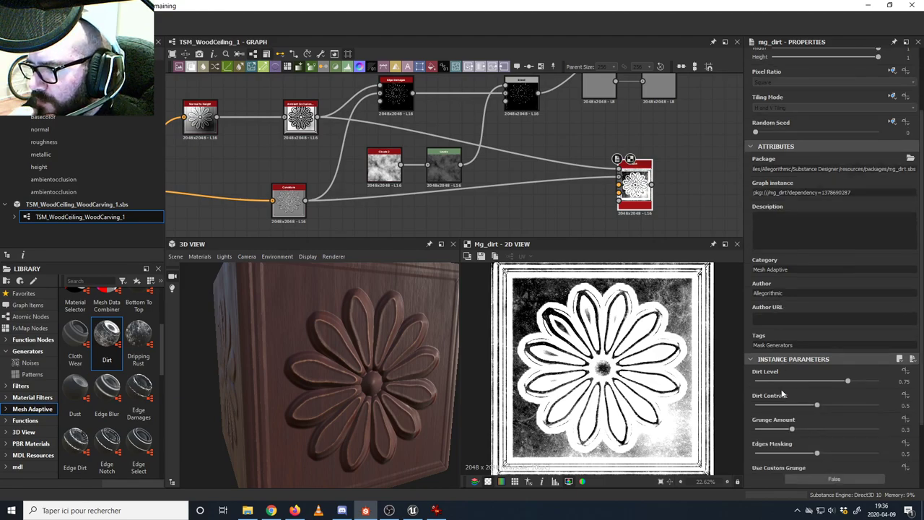
{"action": "left_click_drag", "start_coordinate": [831, 353], "coordinate": [761, 352]}
- Examine the dirt mask up close around the flower petals and the frame corner in the 2D view
{"action": "scroll", "coordinate": [630, 352], "scroll_direction": "up", "scroll_amount": 5}
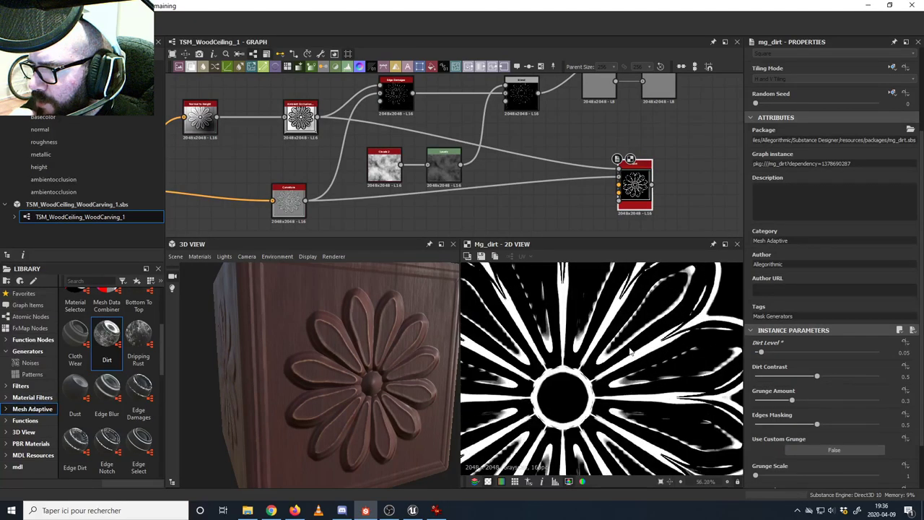
{"action": "middle_click_drag", "start_coordinate": [638, 330], "coordinate": [595, 370]}
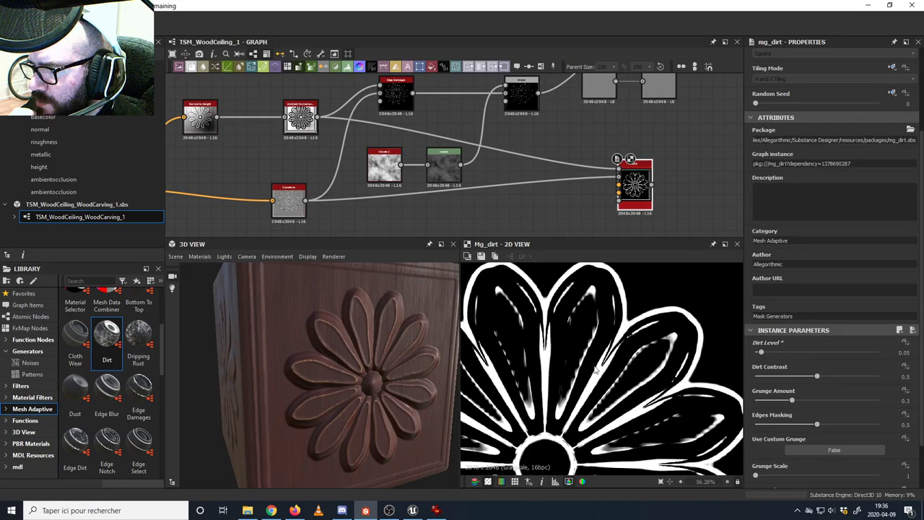
{"action": "middle_click_drag", "start_coordinate": [521, 346], "coordinate": [576, 353]}
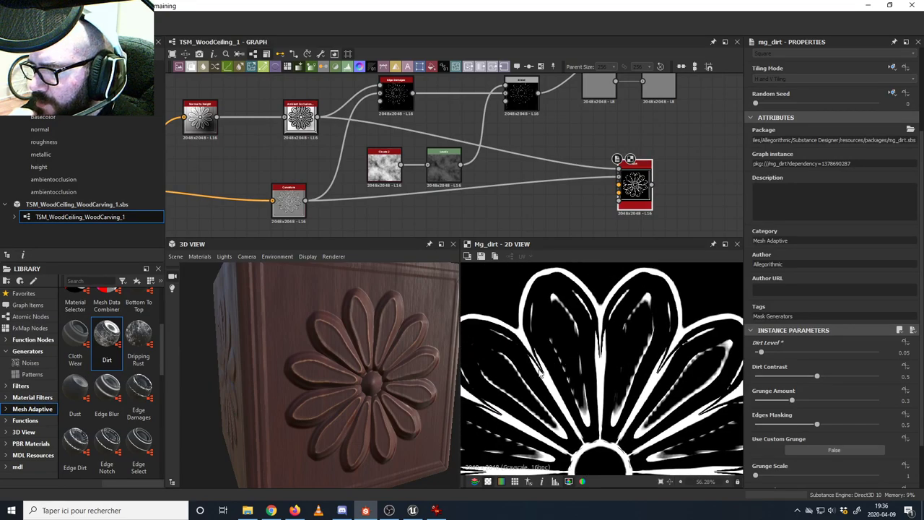
{"action": "middle_click_drag", "start_coordinate": [494, 351], "coordinate": [568, 291]}
{"action": "scroll", "coordinate": [562, 325], "scroll_direction": "down", "scroll_amount": 2}
{"action": "middle_click_drag", "start_coordinate": [600, 441], "coordinate": [646, 323]}
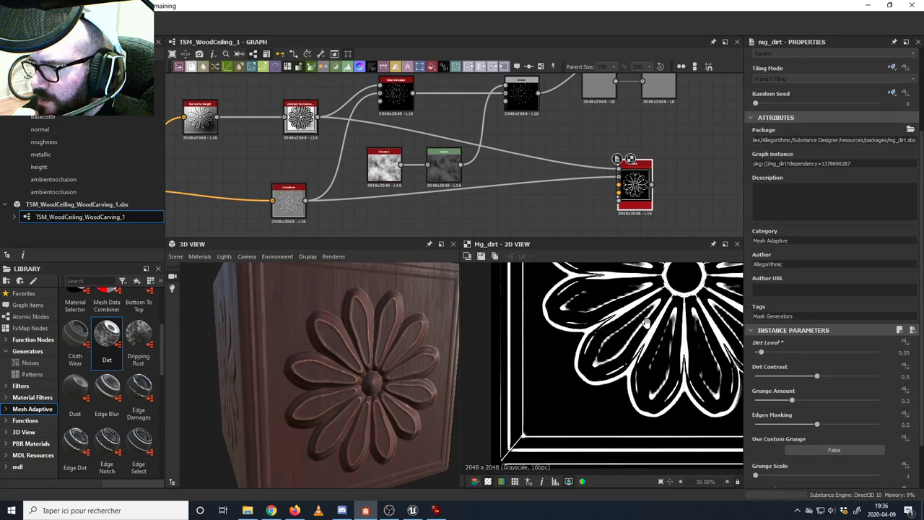
{"action": "middle_click_drag", "start_coordinate": [527, 442], "coordinate": [529, 407]}
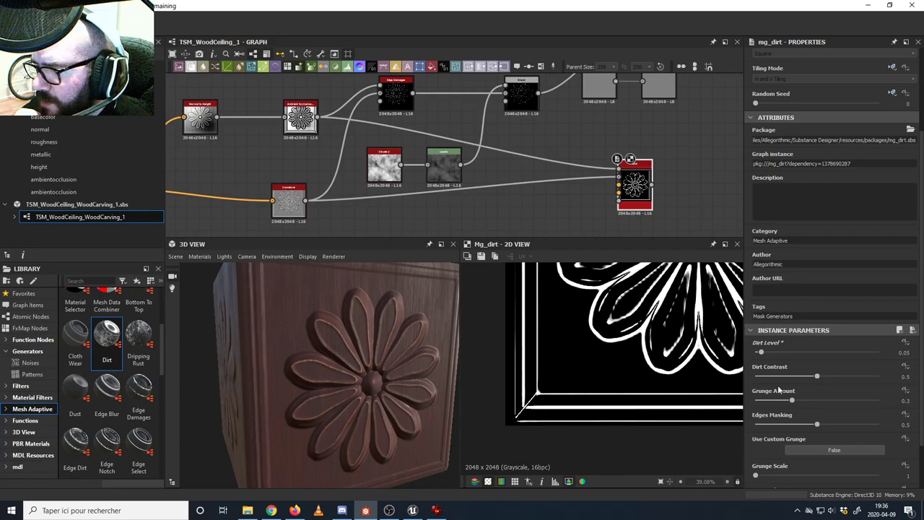
- Set Dirt Contrast to 0.07, Grunge Amount to 0.16, Edges Masking to 0.29, Grunge Scale to 2 and Triplanar Blending Contrast to 0.46
{"action": "mouse_move", "coordinate": [777, 378]}
{"action": "left_mouse_down"}
{"action": "mouse_move", "coordinate": [862, 379]}
{"action": "mouse_move", "coordinate": [766, 381]}
{"action": "left_mouse_up"}
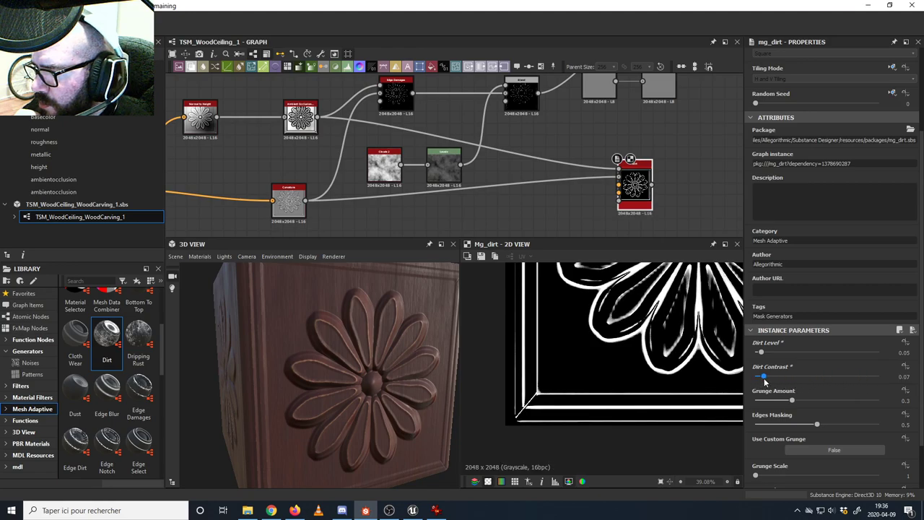
{"action": "left_click_drag", "start_coordinate": [817, 402], "coordinate": [774, 402]}
{"action": "left_click_drag", "start_coordinate": [817, 425], "coordinate": [764, 418]}
{"action": "scroll", "coordinate": [770, 448], "scroll_direction": "down", "scroll_amount": 2}
{"action": "mouse_move", "coordinate": [817, 468]}
{"action": "left_mouse_down"}
{"action": "mouse_move", "coordinate": [829, 468]}
{"action": "mouse_move", "coordinate": [812, 468]}
{"action": "left_mouse_up"}
{"action": "scroll", "coordinate": [569, 157], "scroll_direction": "up", "scroll_amount": 5}
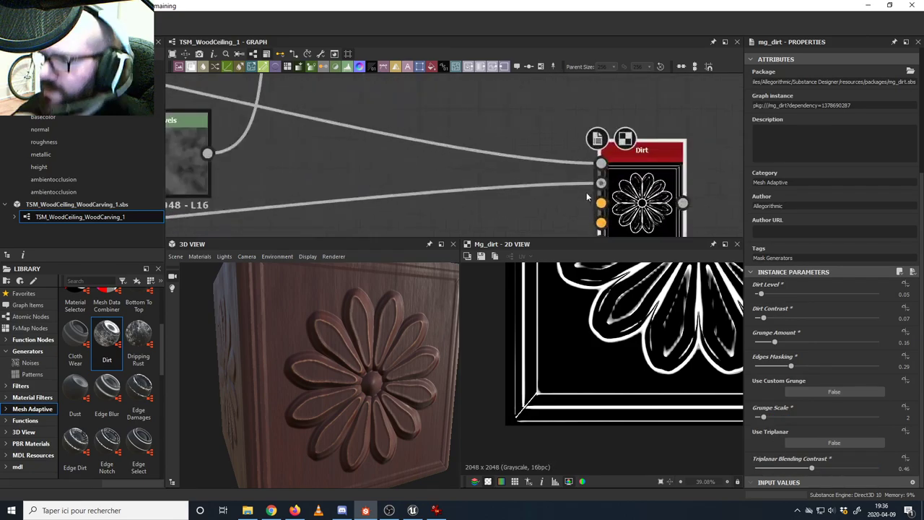
{"action": "scroll", "coordinate": [512, 170], "scroll_direction": "down", "scroll_amount": 5}
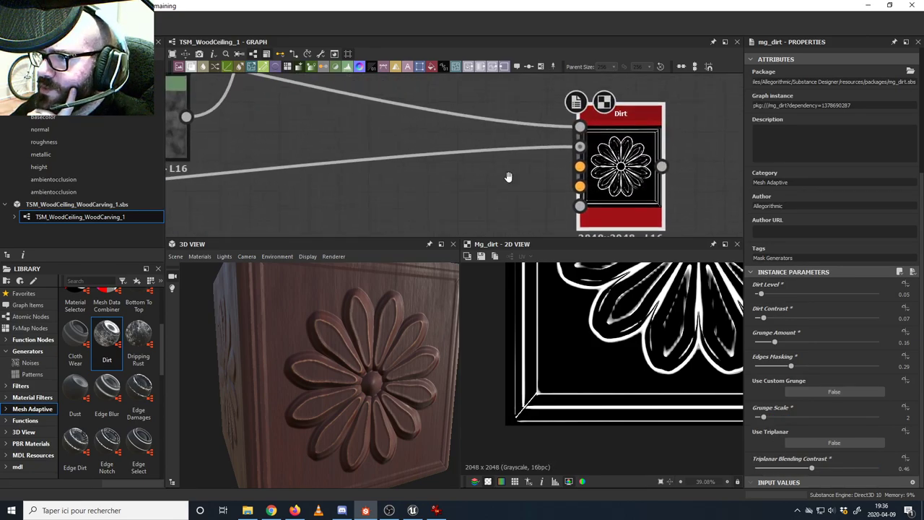
{"action": "left_click", "coordinate": [94, 280]}
{"action": "type", "text": "normal"}
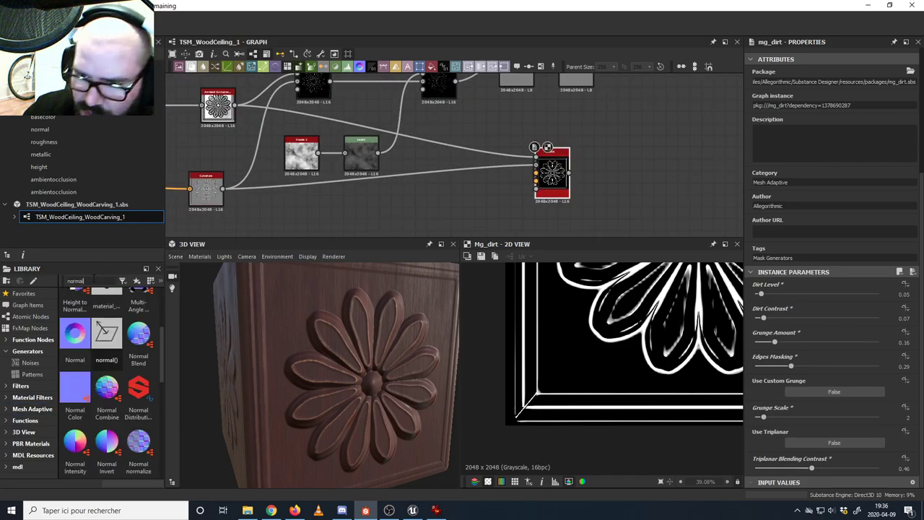
{"action": "key", "text": "BackSpace"}
{"action": "key", "text": "BackSpace"}
{"action": "key", "text": "BackSpace"}
{"action": "key", "text": "BackSpace"}
{"action": "key", "text": "BackSpace"}
{"action": "key", "text": "BackSpace"}
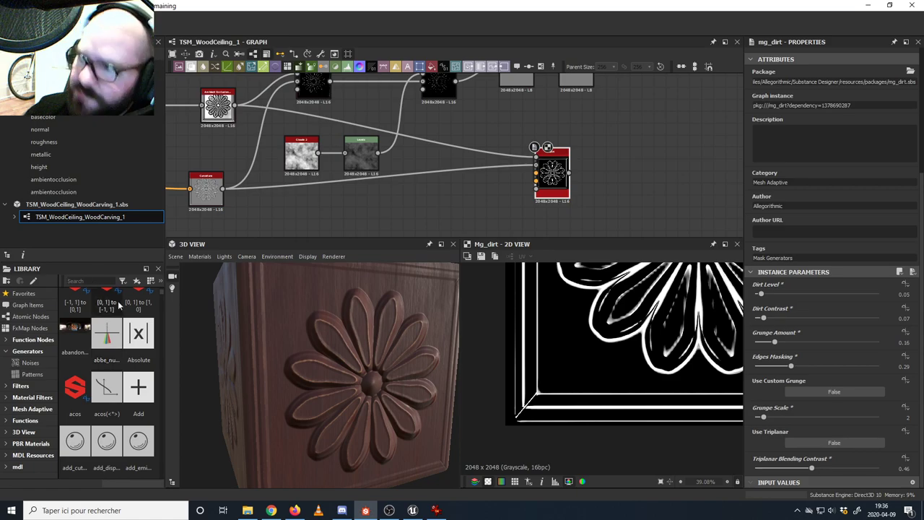
- Try a grayscale Uniform Color node with a mid-grey value of 125 beside the Dirt node, and delete it
{"action": "left_click", "coordinate": [433, 66]}
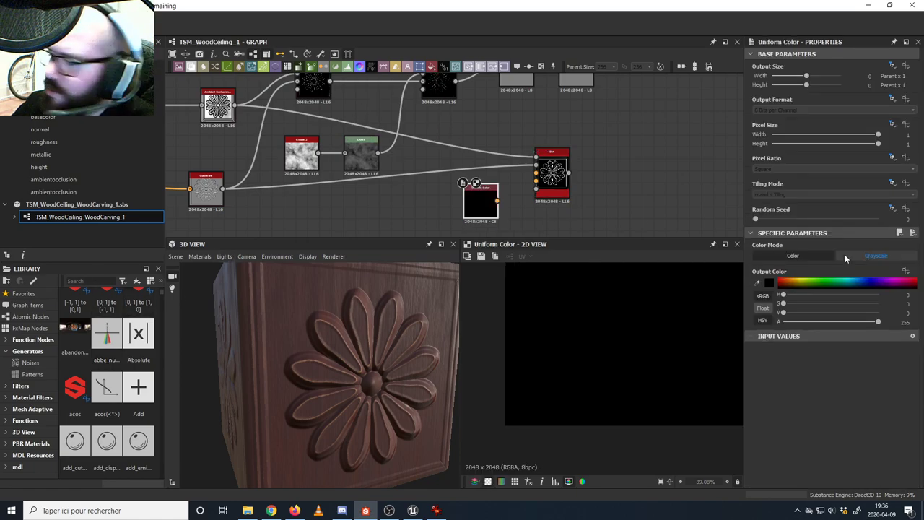
{"action": "left_click", "coordinate": [845, 255]}
{"action": "left_click", "coordinate": [842, 281]}
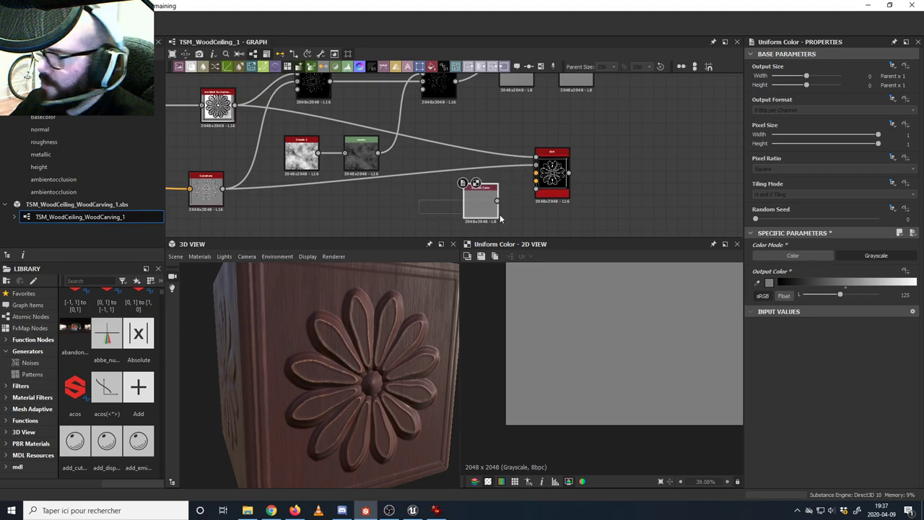
{"action": "key", "text": "Delete"}
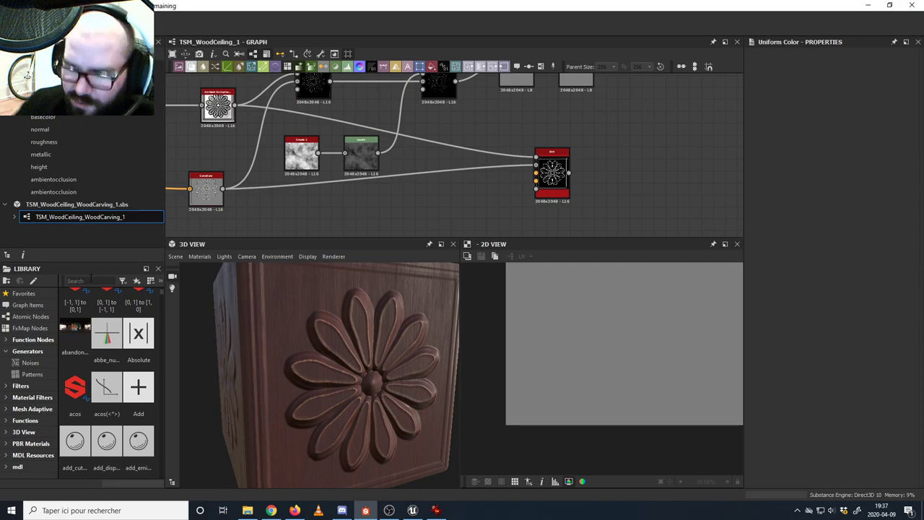
- Add a Normal Color node from the library, connect it to the Dirt node's Position input, and display the Dirt mask
{"action": "type", "text": "normal col"}
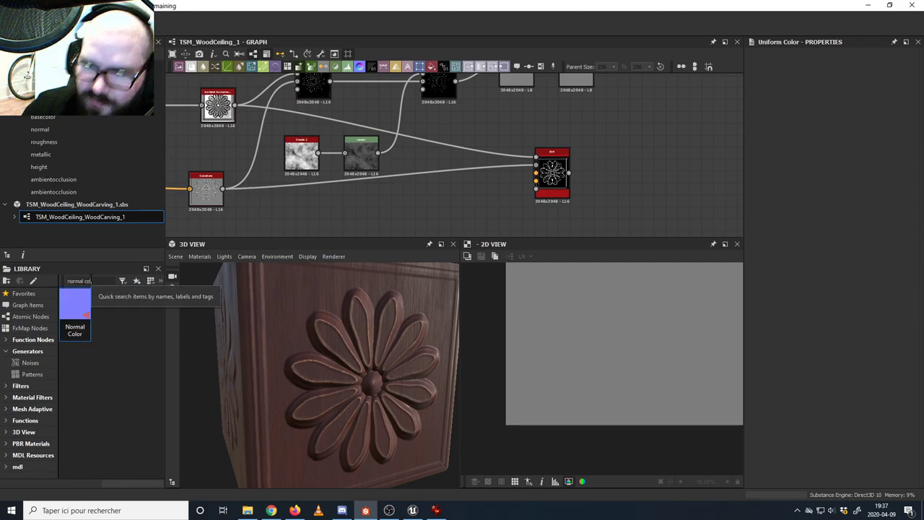
{"action": "left_click_drag", "start_coordinate": [74, 300], "coordinate": [548, 173]}
{"action": "double_click", "coordinate": [549, 174]}
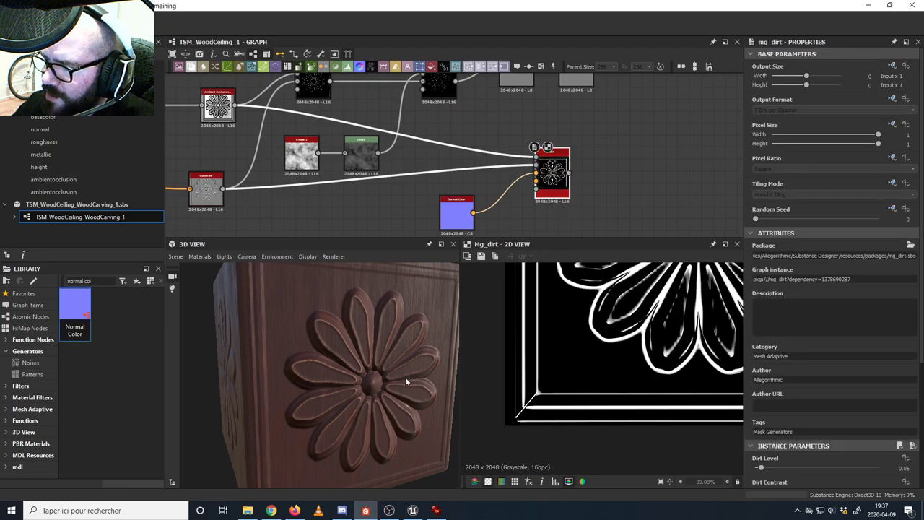
- Raise the Dirt node's Dirt Level to 0.91 with the whole mask framed in the 2D view
{"action": "key", "text": "f"}
{"action": "scroll", "coordinate": [587, 412], "scroll_direction": "up", "scroll_amount": 2}
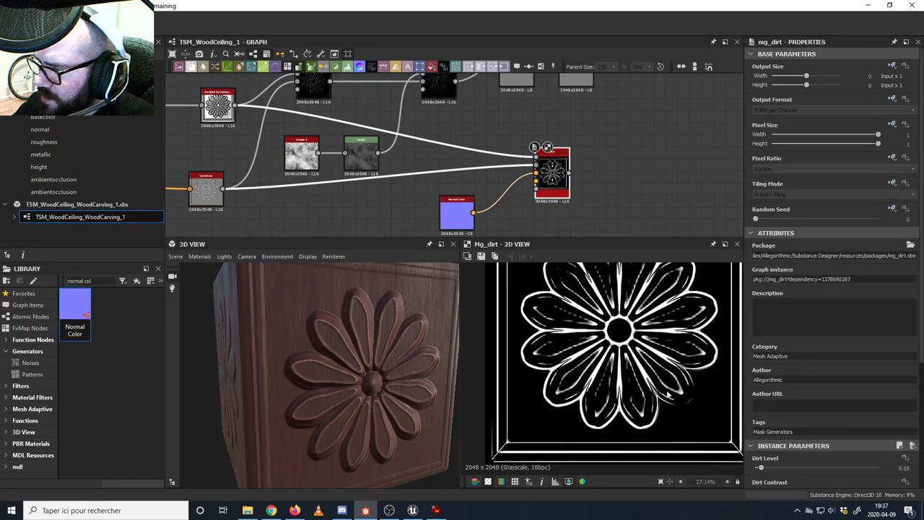
{"action": "scroll", "coordinate": [801, 404], "scroll_direction": "down", "scroll_amount": 3}
{"action": "left_click_drag", "start_coordinate": [762, 294], "coordinate": [869, 296]}
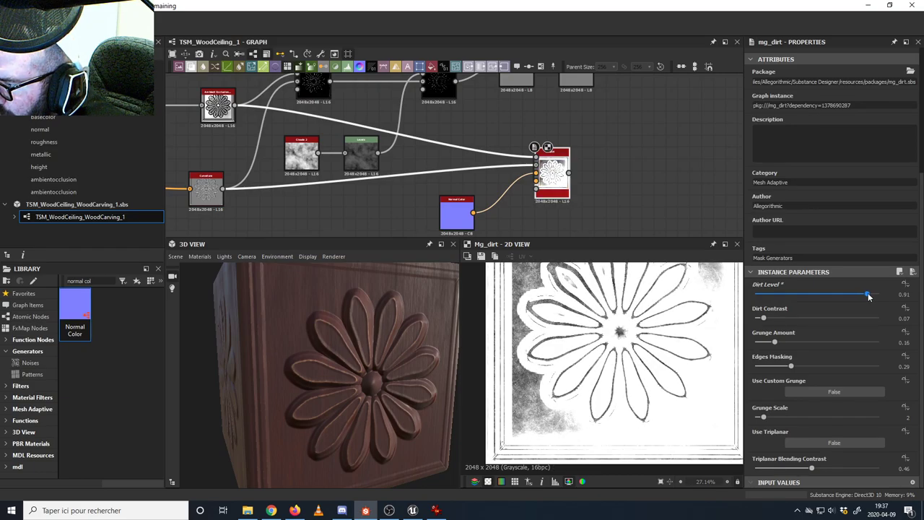
{"action": "middle_click_drag", "start_coordinate": [628, 182], "coordinate": [483, 205]}
{"action": "scroll", "coordinate": [536, 181], "scroll_direction": "down", "scroll_amount": 5}
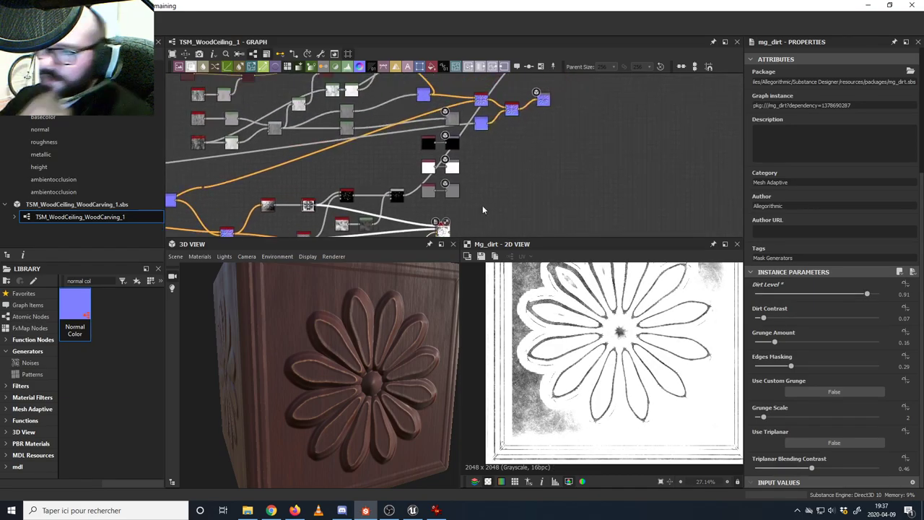
{"action": "middle_click_drag", "start_coordinate": [520, 161], "coordinate": [495, 179]}
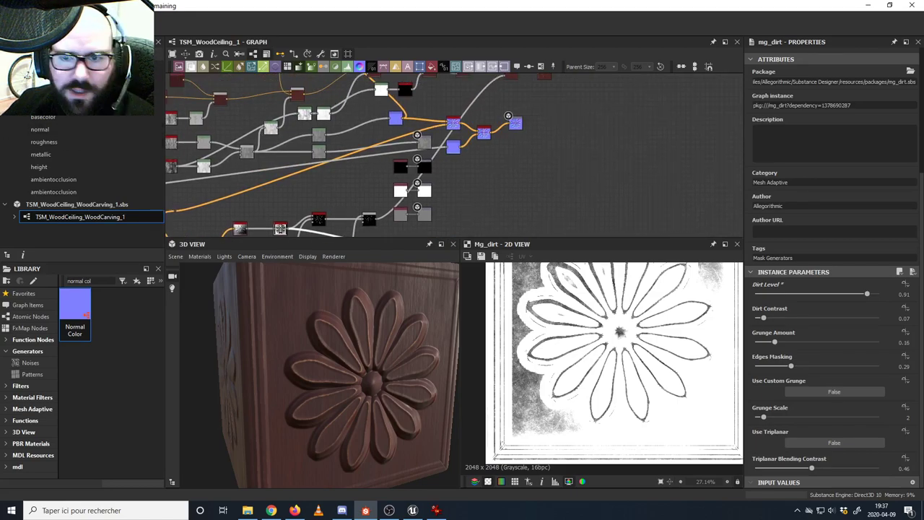
{"action": "left_click_drag", "start_coordinate": [0, 169], "coordinate": [765, 117]}
{"action": "left_click", "coordinate": [851, 115]}
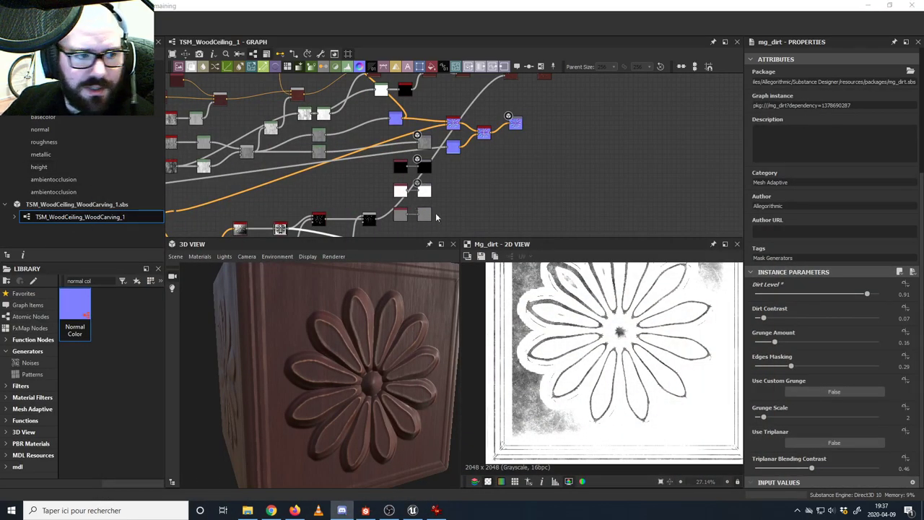
- Examine the base color node chain, the dirt mask near the frame corner, and the carved panel in the 3D preview
{"action": "middle_click_drag", "start_coordinate": [563, 131], "coordinate": [551, 178]}
{"action": "scroll", "coordinate": [514, 133], "scroll_direction": "up", "scroll_amount": 2}
{"action": "middle_click_drag", "start_coordinate": [513, 132], "coordinate": [545, 158]}
{"action": "scroll", "coordinate": [516, 184], "scroll_direction": "down", "scroll_amount": 2}
{"action": "scroll", "coordinate": [609, 326], "scroll_direction": "down", "scroll_amount": 2}
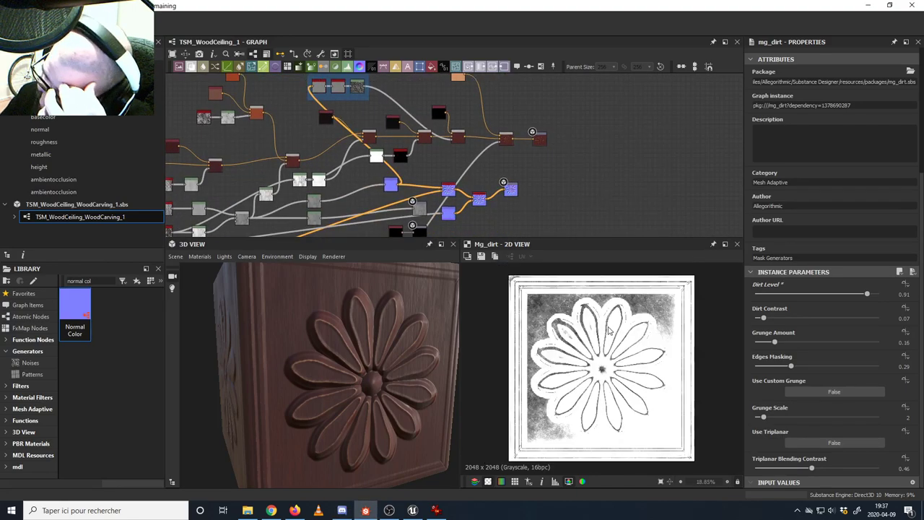
{"action": "scroll", "coordinate": [517, 290], "scroll_direction": "up", "scroll_amount": 5}
{"action": "scroll", "coordinate": [523, 288], "scroll_direction": "down", "scroll_amount": 2}
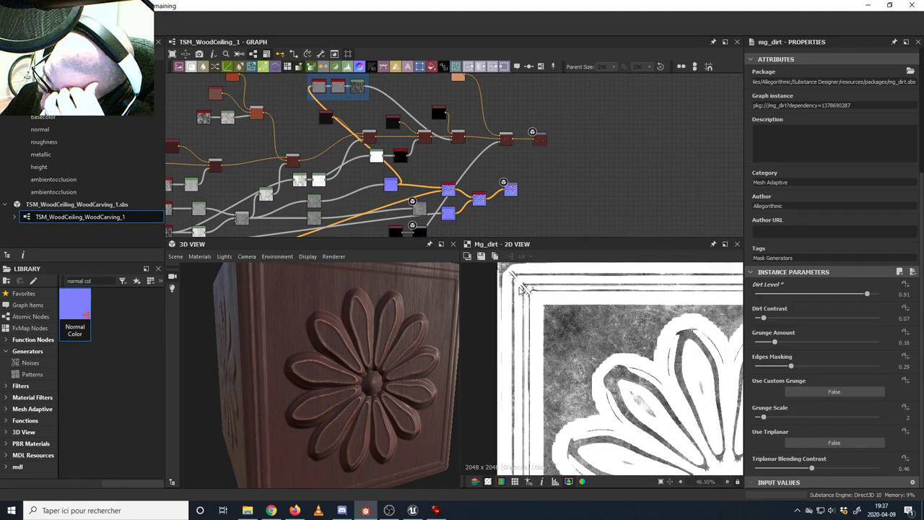
{"action": "left_click_drag", "start_coordinate": [357, 285], "coordinate": [315, 309]}
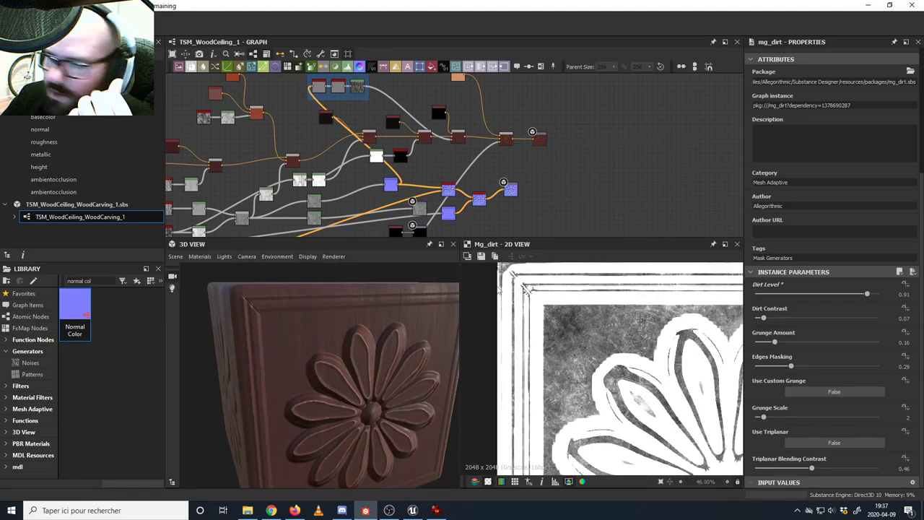
- Insert a Blend node between the last base color Blend and the base color output, moving the output aside for space
{"action": "middle_click_drag", "start_coordinate": [469, 229], "coordinate": [477, 213]}
{"action": "middle_click_drag", "start_coordinate": [530, 150], "coordinate": [485, 185]}
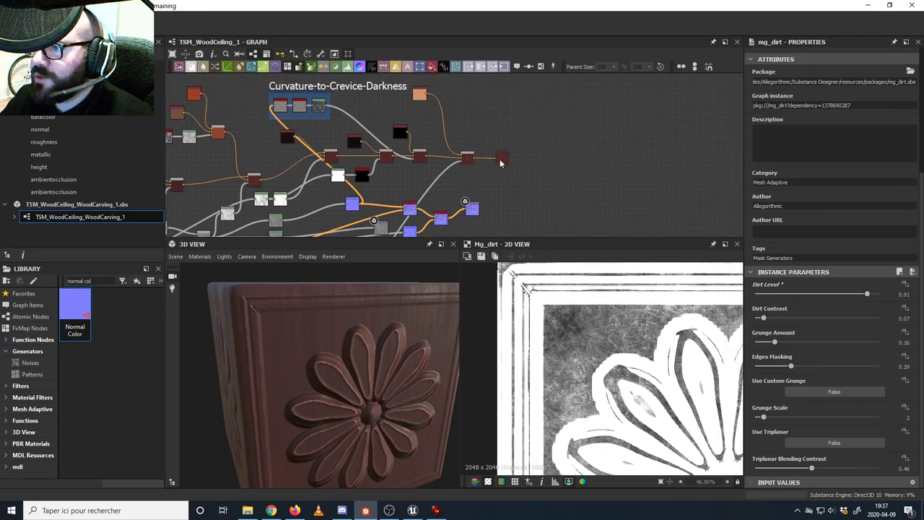
{"action": "left_click_drag", "start_coordinate": [500, 160], "coordinate": [543, 157]}
{"action": "left_click", "coordinate": [190, 69]}
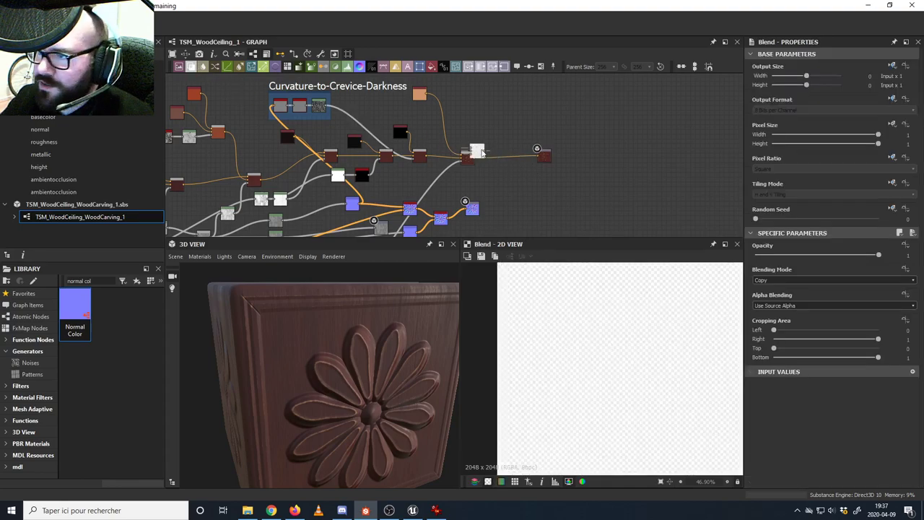
{"action": "left_click_drag", "start_coordinate": [471, 153], "coordinate": [641, 154]}
{"action": "scroll", "coordinate": [476, 159], "scroll_direction": "up", "scroll_amount": 3}
{"action": "scroll", "coordinate": [527, 123], "scroll_direction": "down", "scroll_amount": 3}
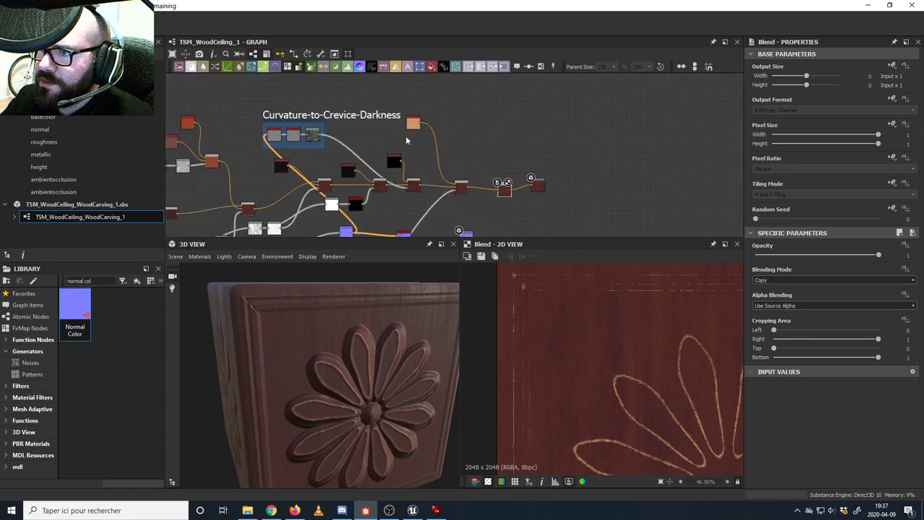
- Add a black Uniform Color node above the new Blend node and connect it to the Blend's Foreground input
{"action": "left_click", "coordinate": [453, 154]}
{"action": "scroll", "coordinate": [495, 159], "scroll_direction": "up", "scroll_amount": 3}
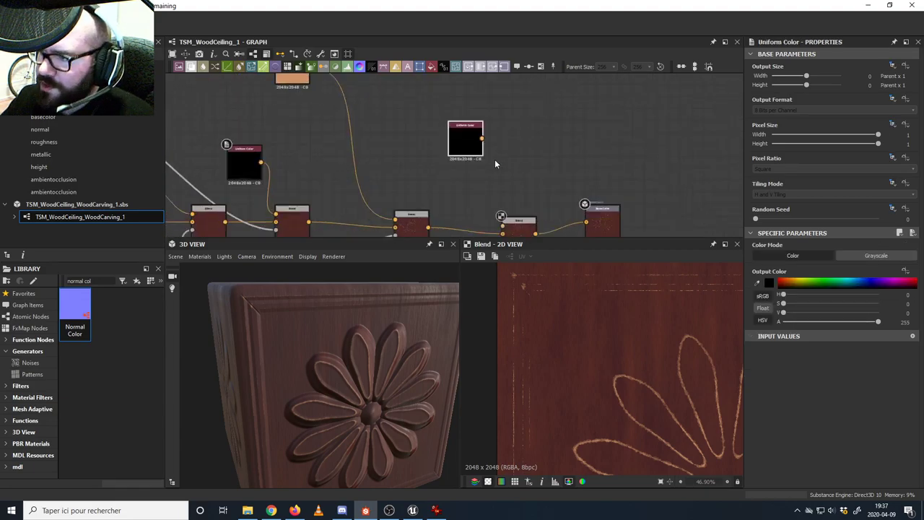
{"action": "left_click_drag", "start_coordinate": [514, 225], "coordinate": [514, 226]}
- Connect the Dirt node's output to the new Blend's Opacity input, routing the link through a Dot node
{"action": "scroll", "coordinate": [505, 206], "scroll_direction": "down", "scroll_amount": 4}
{"action": "middle_click_drag", "start_coordinate": [488, 214], "coordinate": [495, 103]}
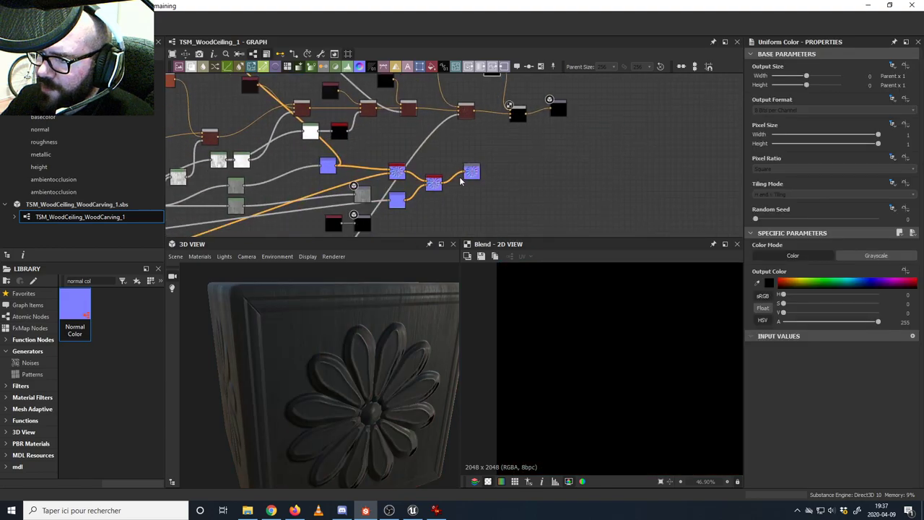
{"action": "scroll", "coordinate": [461, 177], "scroll_direction": "down", "scroll_amount": 3}
{"action": "middle_click_drag", "start_coordinate": [445, 196], "coordinate": [451, 161]}
{"action": "middle_click_drag", "start_coordinate": [416, 201], "coordinate": [420, 173]}
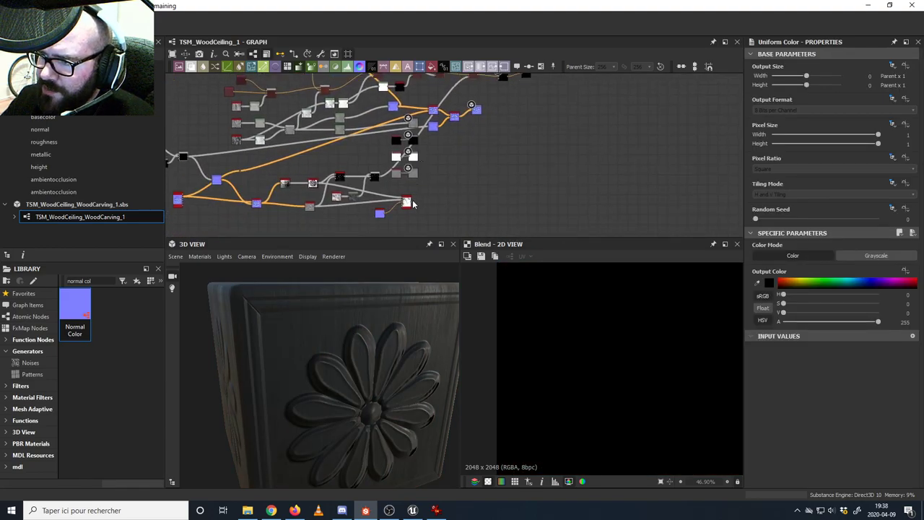
{"action": "left_click_drag", "start_coordinate": [411, 201], "coordinate": [513, 133]}
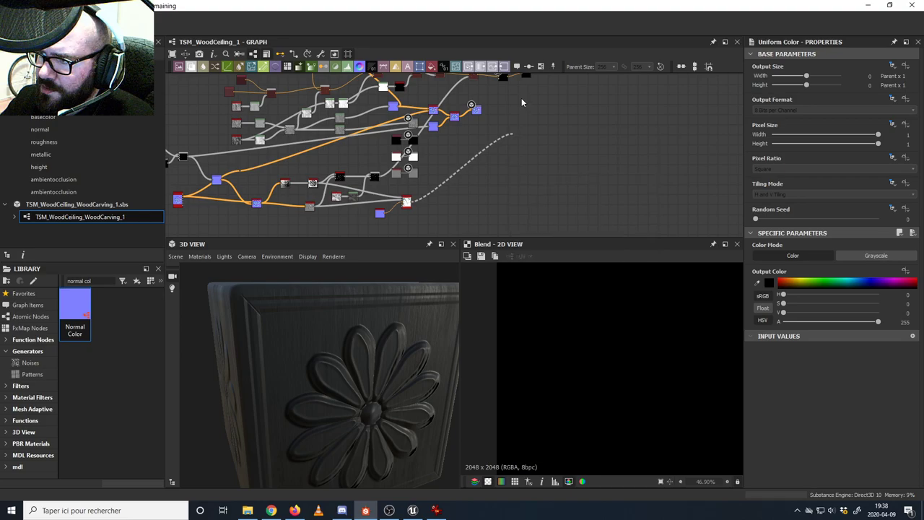
{"action": "middle_click_drag", "start_coordinate": [507, 103], "coordinate": [498, 128]}
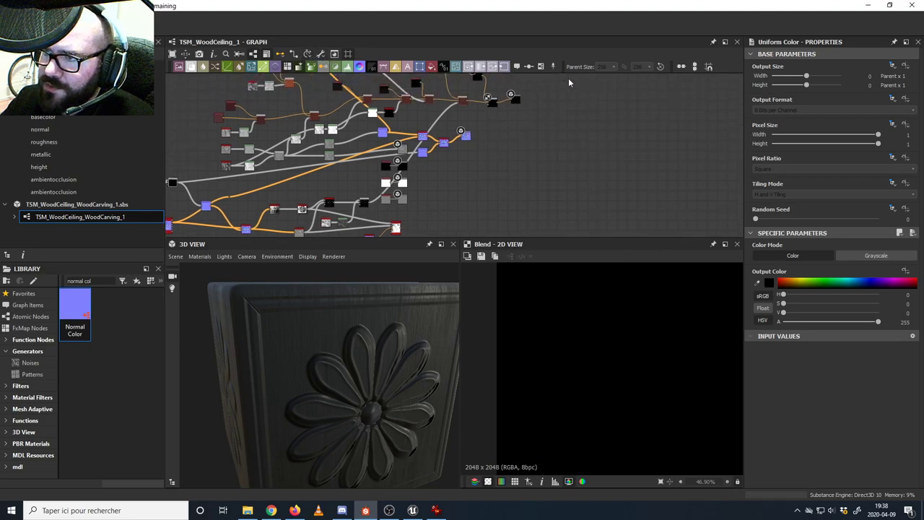
{"action": "left_click_drag", "start_coordinate": [502, 136], "coordinate": [503, 136]}
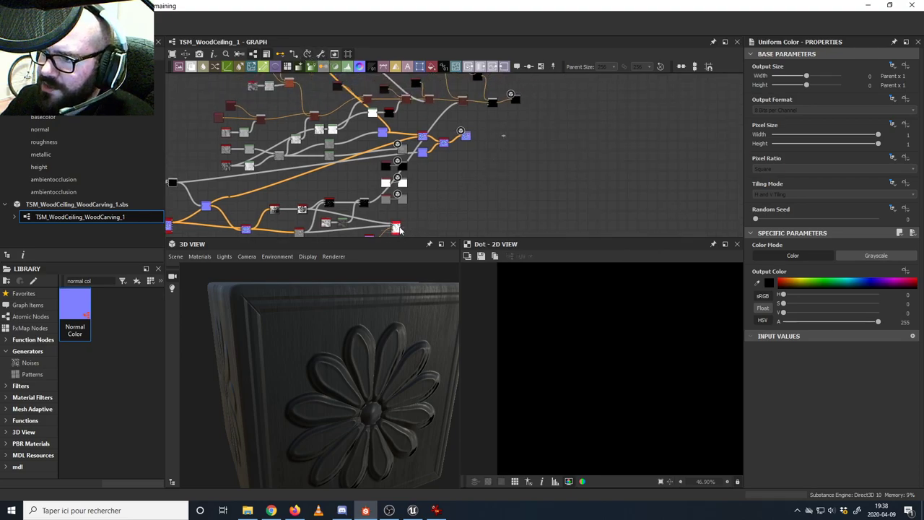
{"action": "left_click_drag", "start_coordinate": [401, 229], "coordinate": [444, 115]}
{"action": "scroll", "coordinate": [508, 137], "scroll_direction": "up", "scroll_amount": 3}
{"action": "middle_click_drag", "start_coordinate": [476, 142], "coordinate": [498, 156]}
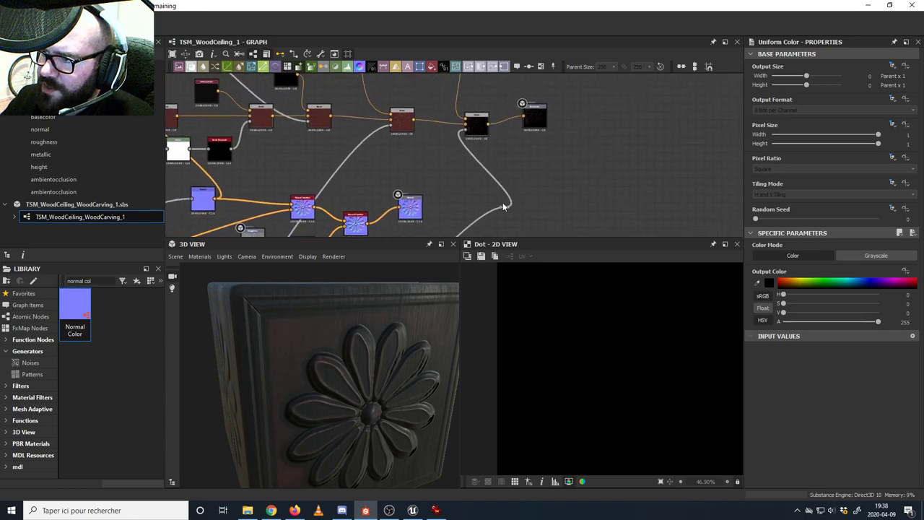
{"action": "left_click_drag", "start_coordinate": [504, 208], "coordinate": [415, 150]}
- Display the Dirt mask with the whole carved panel in the 3D preview, and lower Dirt Level to 0.02
{"action": "left_click_drag", "start_coordinate": [338, 312], "coordinate": [300, 275]}
{"action": "middle_click_drag", "start_coordinate": [311, 217], "coordinate": [379, 81]}
{"action": "middle_click_drag", "start_coordinate": [338, 229], "coordinate": [430, 102]}
{"action": "double_click", "coordinate": [396, 178]}
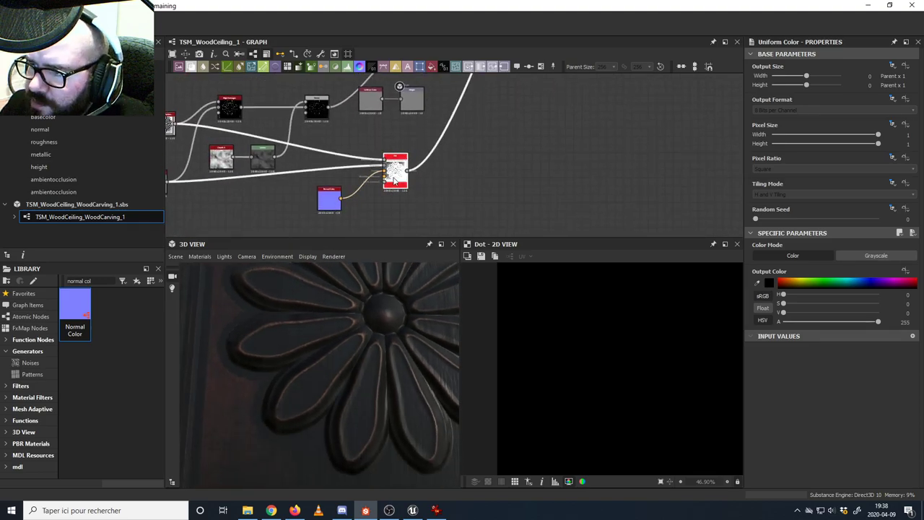
{"action": "left_click_drag", "start_coordinate": [363, 276], "coordinate": [383, 333]}
{"action": "scroll", "coordinate": [380, 310], "scroll_direction": "down", "scroll_amount": 5}
{"action": "scroll", "coordinate": [592, 361], "scroll_direction": "down", "scroll_amount": 3}
{"action": "scroll", "coordinate": [616, 359], "scroll_direction": "down", "scroll_amount": 1}
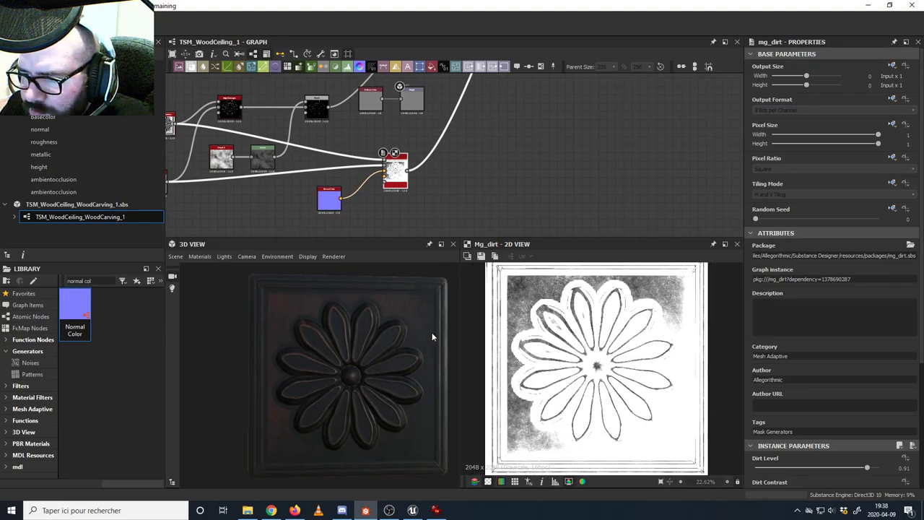
{"action": "scroll", "coordinate": [811, 449], "scroll_direction": "down", "scroll_amount": 3}
{"action": "left_click_drag", "start_coordinate": [867, 380], "coordinate": [760, 386]}
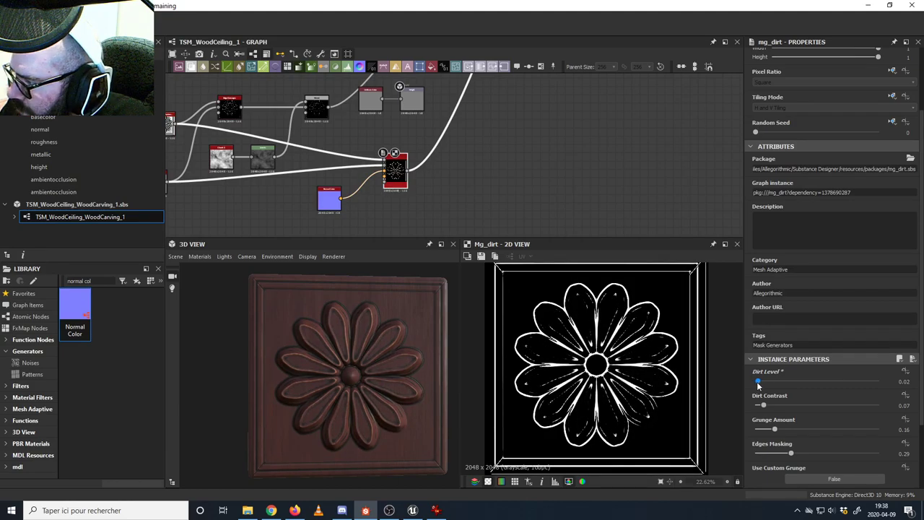
{"action": "left_click_drag", "start_coordinate": [757, 381], "coordinate": [756, 381]}
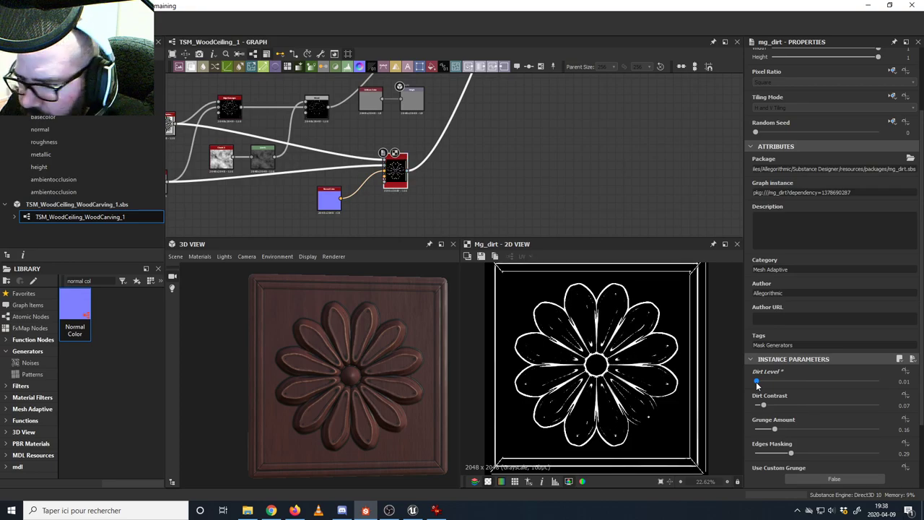
{"action": "left_click_drag", "start_coordinate": [757, 382], "coordinate": [757, 381]}
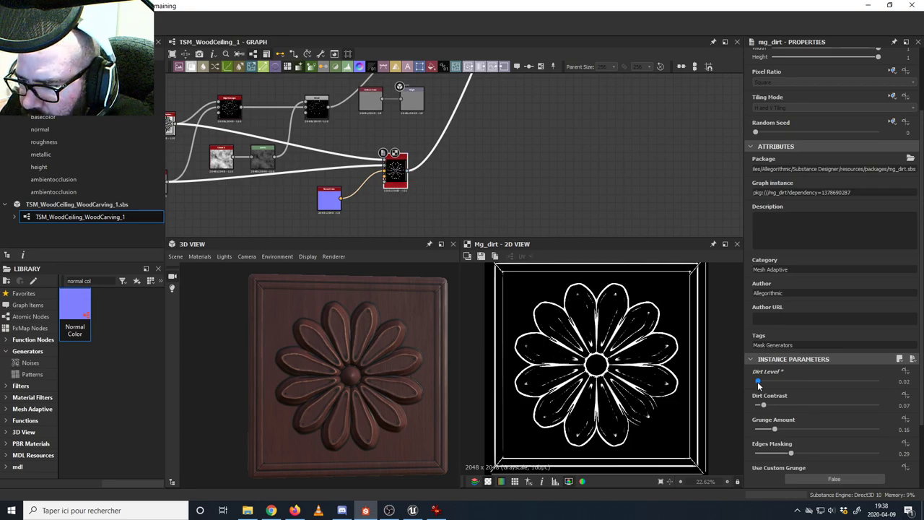
- Inspect the carved petals closely in the 3D preview and set the Dirt node's Use Custom Grunge to True
{"action": "middle_click_drag", "start_coordinate": [327, 328], "coordinate": [351, 353]}
{"action": "scroll", "coordinate": [342, 344], "scroll_direction": "up", "scroll_amount": 5}
{"action": "scroll", "coordinate": [351, 352], "scroll_direction": "up", "scroll_amount": 3}
{"action": "middle_click_drag", "start_coordinate": [338, 320], "coordinate": [320, 314]}
{"action": "scroll", "coordinate": [318, 321], "scroll_direction": "down", "scroll_amount": 3}
{"action": "mouse_move", "coordinate": [316, 323]}
{"action": "left_mouse_down"}
{"action": "mouse_move", "coordinate": [324, 313]}
{"action": "mouse_move", "coordinate": [300, 320]}
{"action": "mouse_move", "coordinate": [321, 320]}
{"action": "left_mouse_up"}
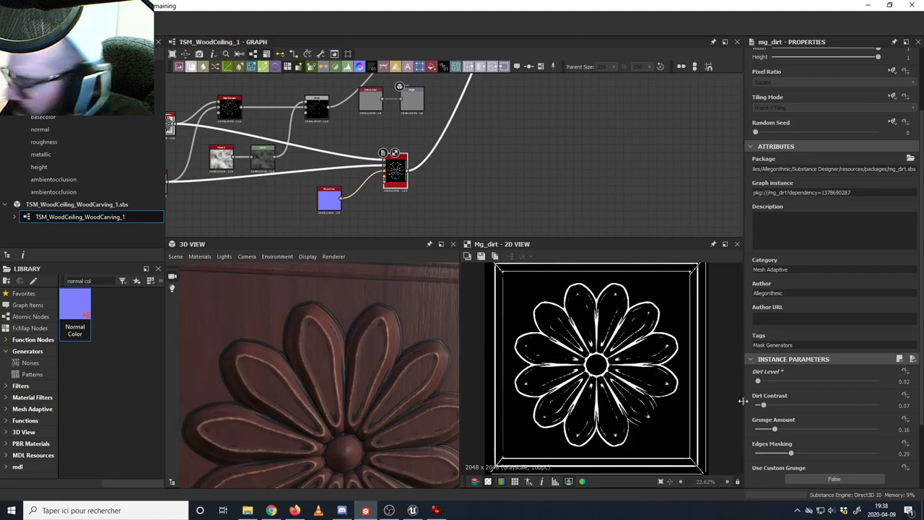
{"action": "scroll", "coordinate": [780, 412], "scroll_direction": "down", "scroll_amount": 2}
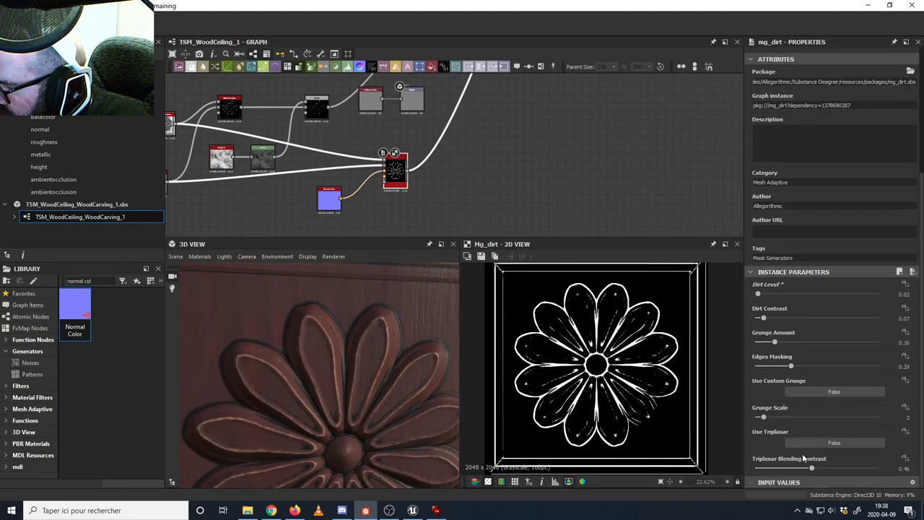
{"action": "middle_click_drag", "start_coordinate": [464, 195], "coordinate": [499, 181]}
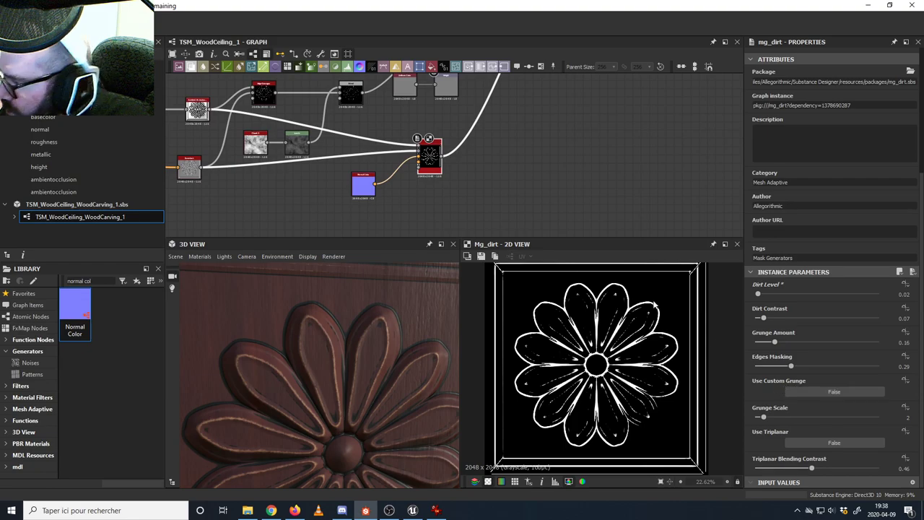
{"action": "scroll", "coordinate": [416, 149], "scroll_direction": "up", "scroll_amount": 5}
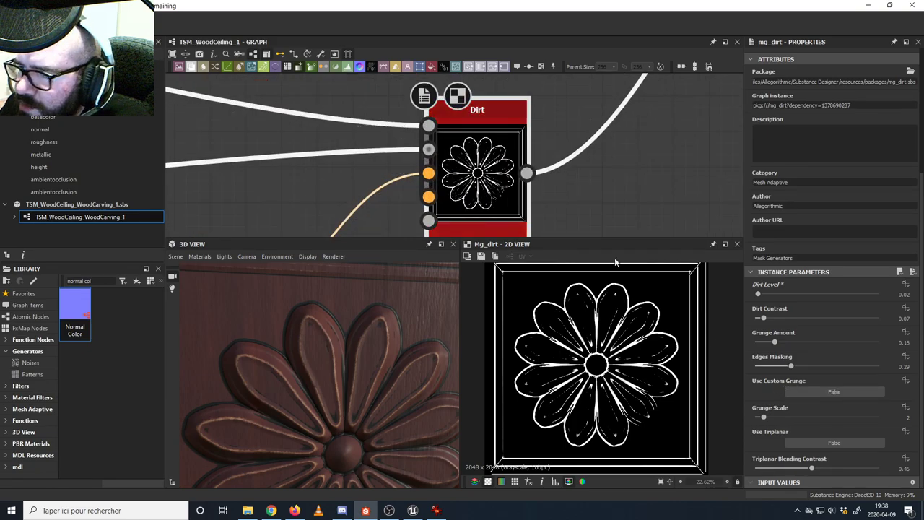
{"action": "left_click", "coordinate": [808, 391]}
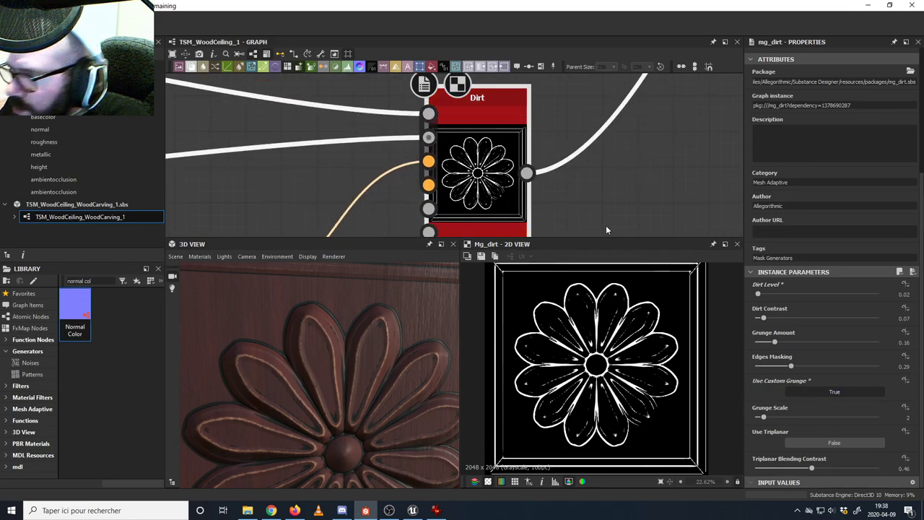
- Move the Normal Color node aside and connect a Grunge Map 011 from the Generators library to the Dirt node's custom grunge input
{"action": "scroll", "coordinate": [478, 180], "scroll_direction": "up", "scroll_amount": 3}
{"action": "middle_click_drag", "start_coordinate": [367, 163], "coordinate": [445, 137]}
{"action": "scroll", "coordinate": [444, 136], "scroll_direction": "down", "scroll_amount": 4}
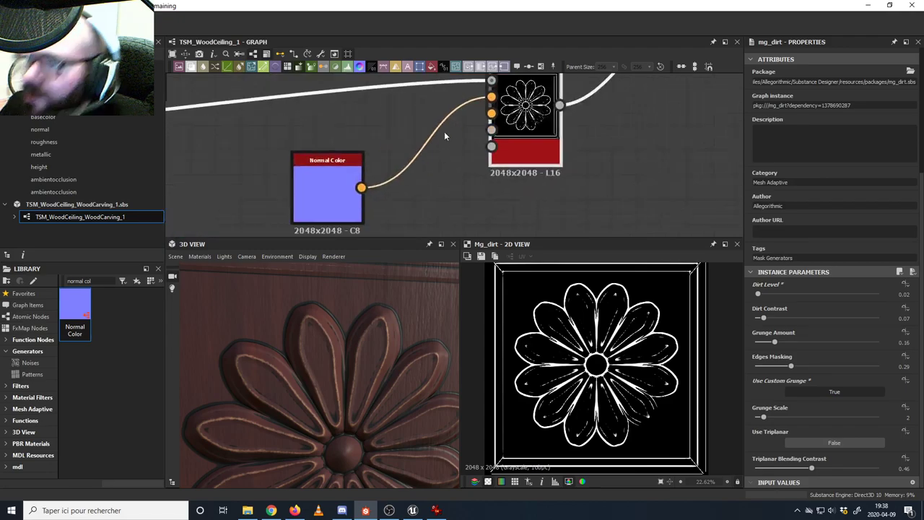
{"action": "left_click_drag", "start_coordinate": [352, 193], "coordinate": [267, 176]}
{"action": "middle_click_drag", "start_coordinate": [326, 163], "coordinate": [418, 164]}
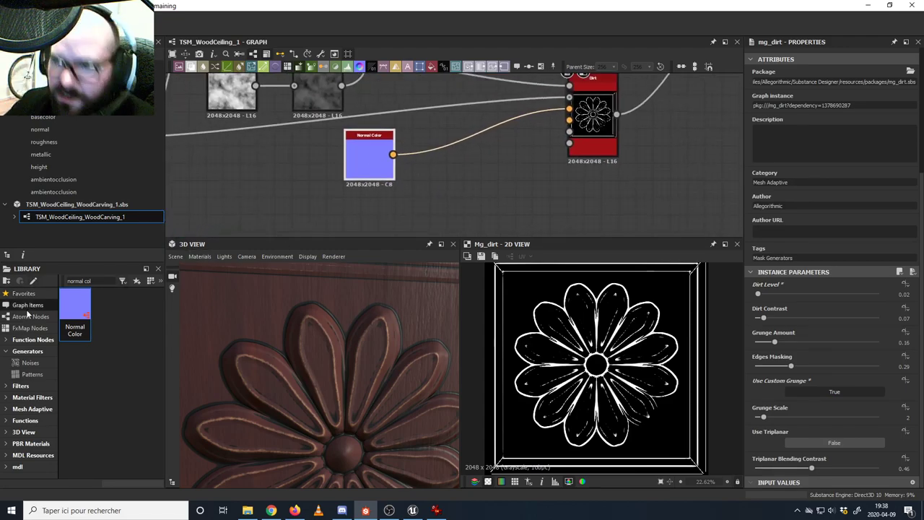
{"action": "left_click", "coordinate": [29, 353]}
{"action": "scroll", "coordinate": [93, 374], "scroll_direction": "down", "scroll_amount": 10}
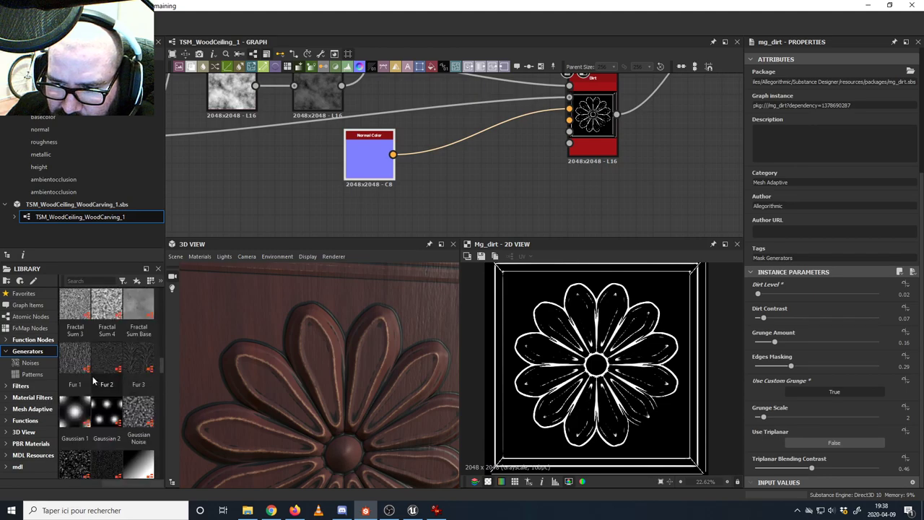
{"action": "scroll", "coordinate": [92, 374], "scroll_direction": "down", "scroll_amount": 3}
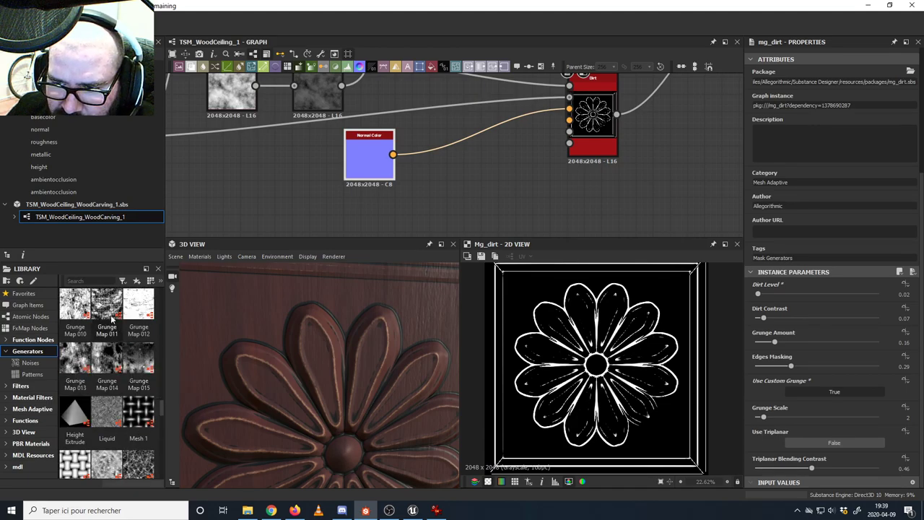
{"action": "left_click_drag", "start_coordinate": [107, 307], "coordinate": [569, 132]}
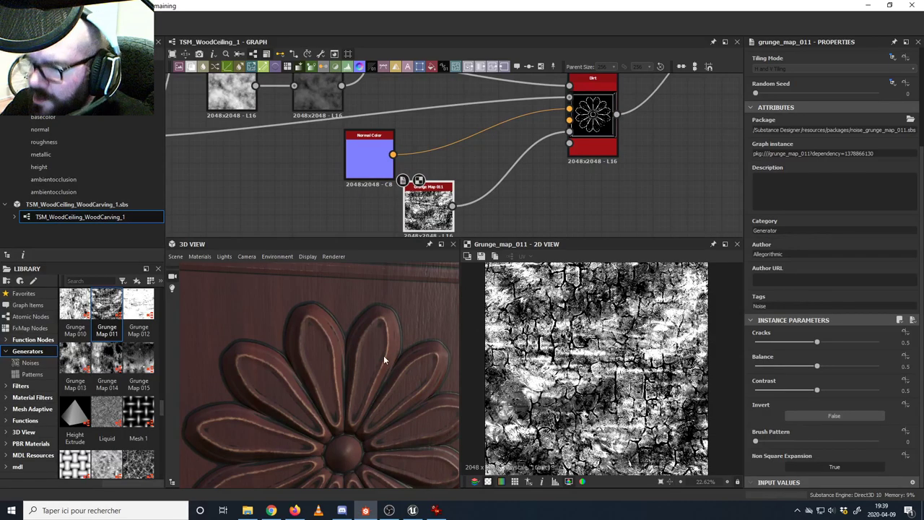
- Display the Dirt mask and raise its Dirt Level to 0.72 while checking the carved panel from several angles
{"action": "double_click", "coordinate": [593, 117]}
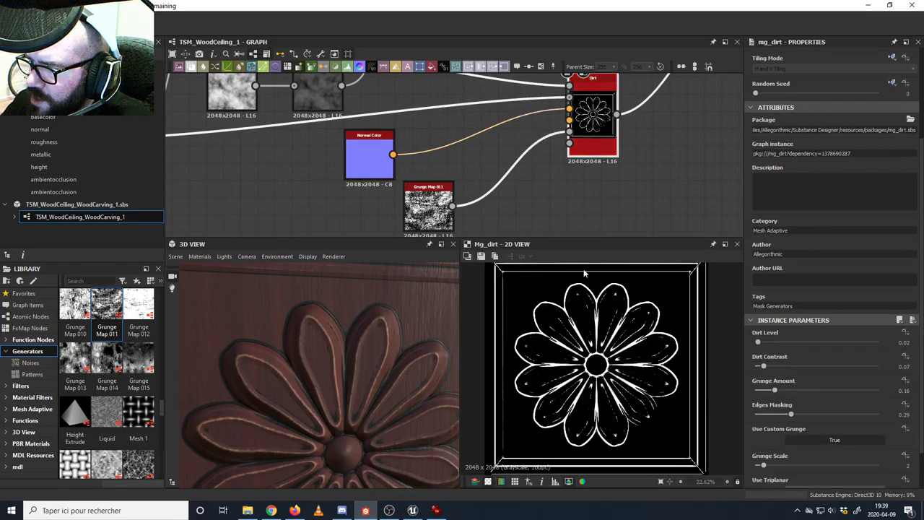
{"action": "scroll", "coordinate": [583, 352], "scroll_direction": "up", "scroll_amount": 1}
{"action": "left_click_drag", "start_coordinate": [761, 344], "coordinate": [833, 344]}
{"action": "scroll", "coordinate": [362, 367], "scroll_direction": "down", "scroll_amount": 2}
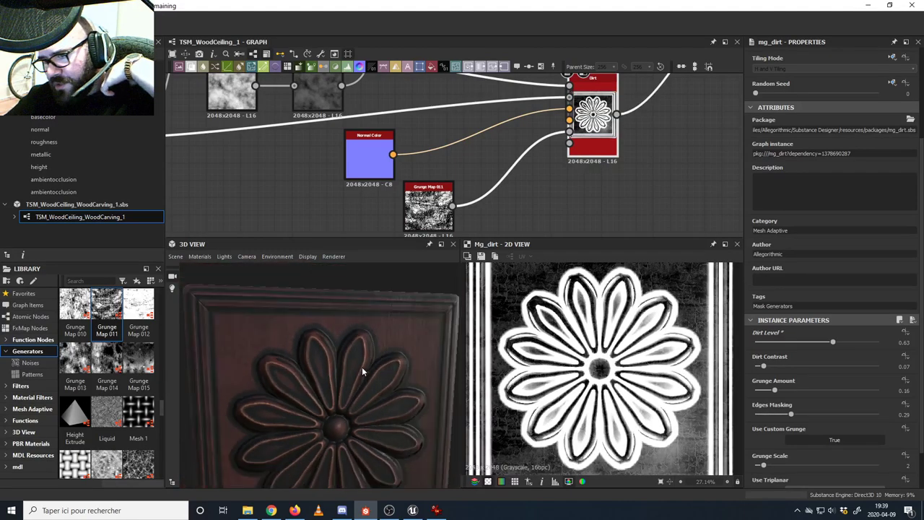
{"action": "left_click_drag", "start_coordinate": [362, 367], "coordinate": [353, 349]}
{"action": "mouse_move", "coordinate": [830, 346]}
{"action": "left_mouse_down"}
{"action": "mouse_move", "coordinate": [799, 346]}
{"action": "mouse_move", "coordinate": [857, 342]}
{"action": "mouse_move", "coordinate": [844, 341]}
{"action": "left_mouse_up"}
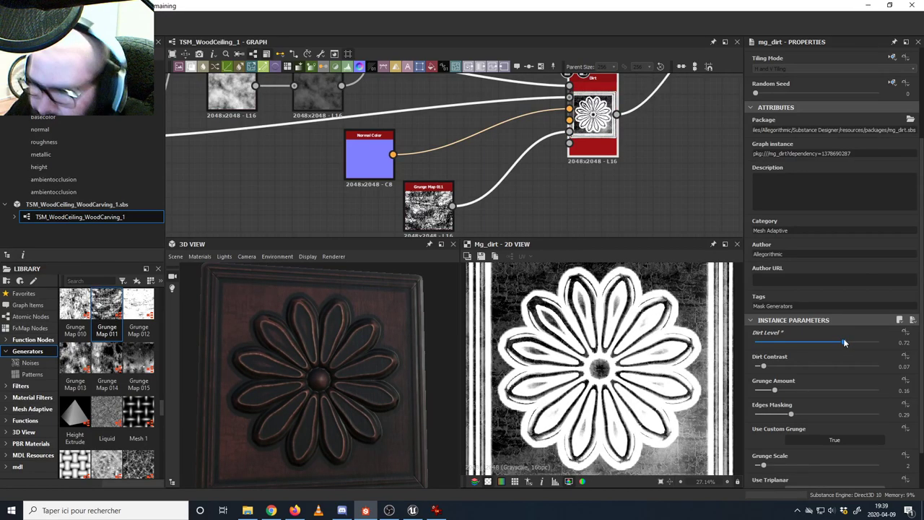
{"action": "left_click_drag", "start_coordinate": [387, 334], "coordinate": [361, 340]}
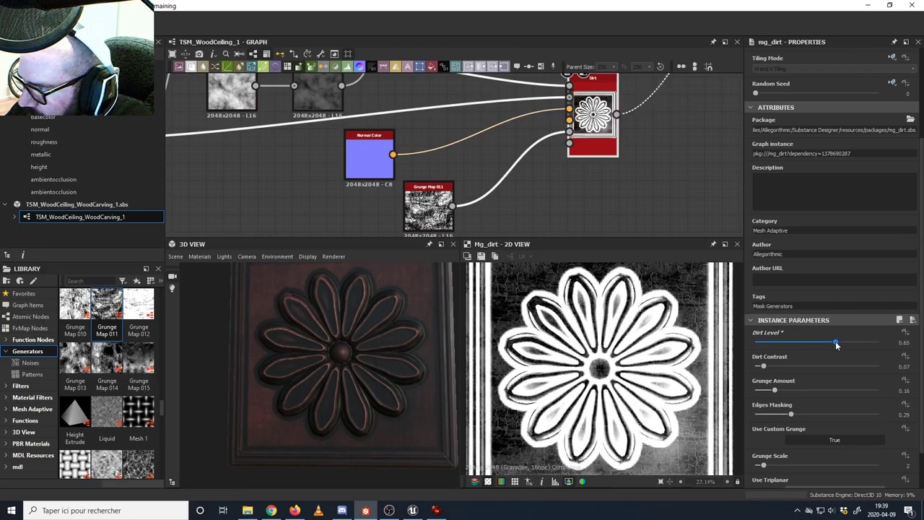
{"action": "mouse_move", "coordinate": [844, 344]}
{"action": "left_mouse_down"}
{"action": "mouse_move", "coordinate": [832, 344]}
{"action": "mouse_move", "coordinate": [845, 344]}
{"action": "left_mouse_up"}
{"action": "left_click_drag", "start_coordinate": [353, 334], "coordinate": [372, 340]}
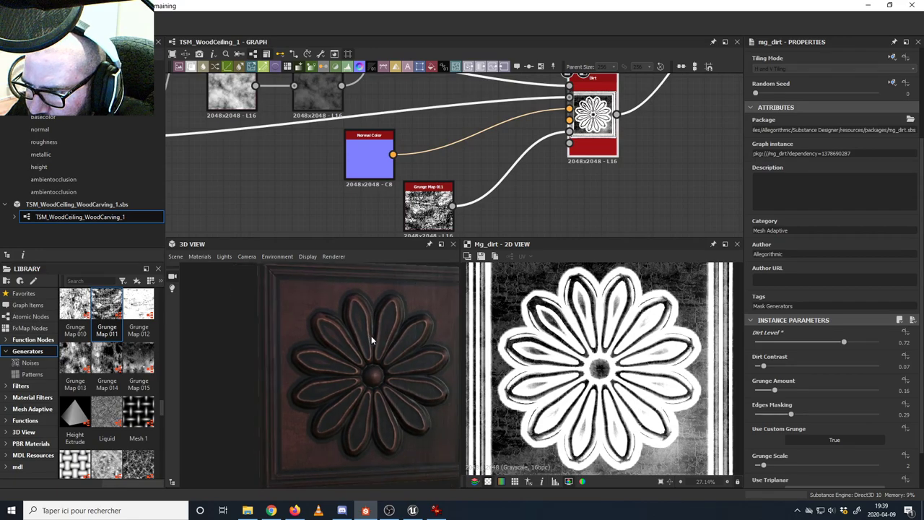
- Set the Dirt node's Dirt Contrast to 0.03 and its Grunge Amount to 0.64
{"action": "left_click_drag", "start_coordinate": [764, 366], "coordinate": [775, 367]}
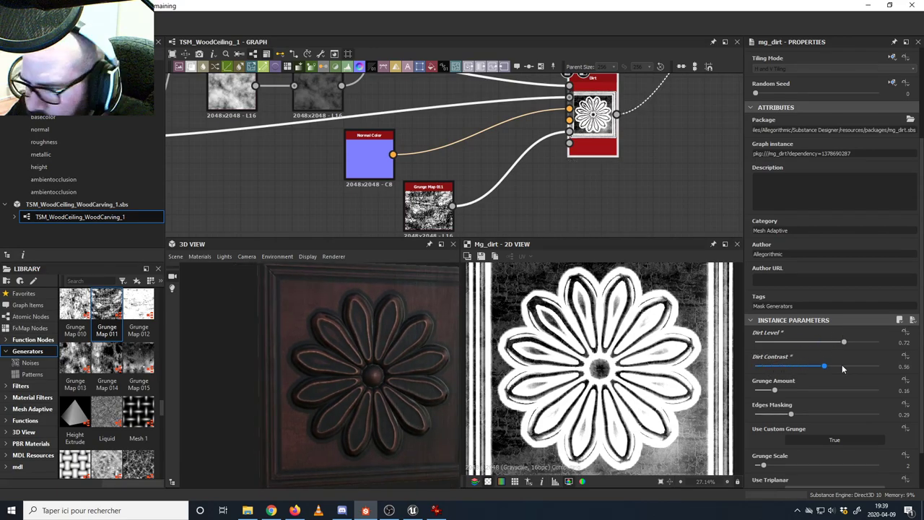
{"action": "left_click_drag", "start_coordinate": [842, 365], "coordinate": [835, 391]}
{"action": "left_click_drag", "start_coordinate": [434, 206], "coordinate": [479, 189]}
{"action": "scroll", "coordinate": [587, 145], "scroll_direction": "up", "scroll_amount": 3}
{"action": "scroll", "coordinate": [833, 390], "scroll_direction": "down", "scroll_amount": 2}
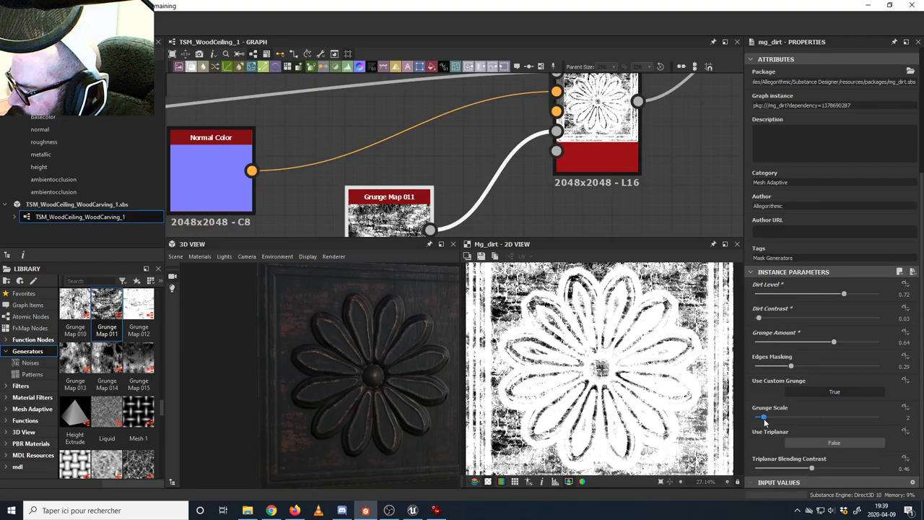
- Set the Dirt node's Grunge Scale to 1 and its Dirt Level to 0.51, checking the whole panel in 3D
{"action": "mouse_move", "coordinate": [765, 423]}
{"action": "left_mouse_down"}
{"action": "mouse_move", "coordinate": [863, 419]}
{"action": "mouse_move", "coordinate": [758, 422]}
{"action": "left_mouse_up"}
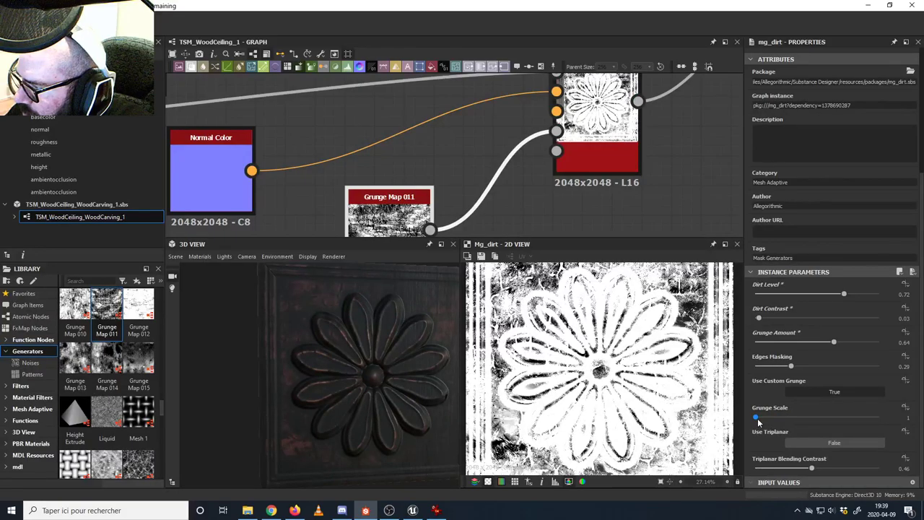
{"action": "middle_click_drag", "start_coordinate": [426, 172], "coordinate": [418, 148]}
{"action": "scroll", "coordinate": [417, 149], "scroll_direction": "down", "scroll_amount": 3}
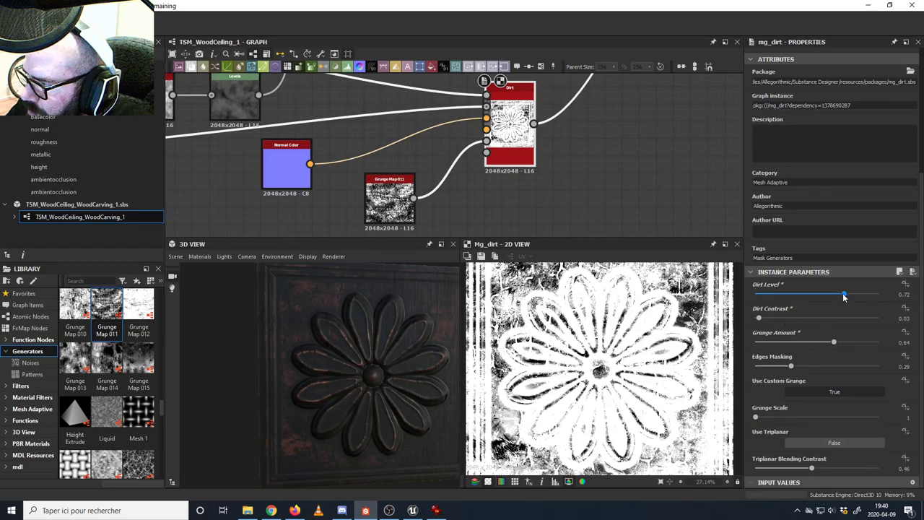
{"action": "left_click_drag", "start_coordinate": [845, 296], "coordinate": [819, 304]}
{"action": "mouse_move", "coordinate": [439, 323]}
{"action": "left_mouse_down"}
{"action": "mouse_move", "coordinate": [388, 308]}
{"action": "mouse_move", "coordinate": [356, 314]}
{"action": "mouse_move", "coordinate": [436, 319]}
{"action": "left_mouse_up"}
{"action": "scroll", "coordinate": [388, 307], "scroll_direction": "down", "scroll_amount": 3}
{"action": "scroll", "coordinate": [356, 313], "scroll_direction": "up", "scroll_amount": 3}
{"action": "scroll", "coordinate": [367, 315], "scroll_direction": "down", "scroll_amount": 2}
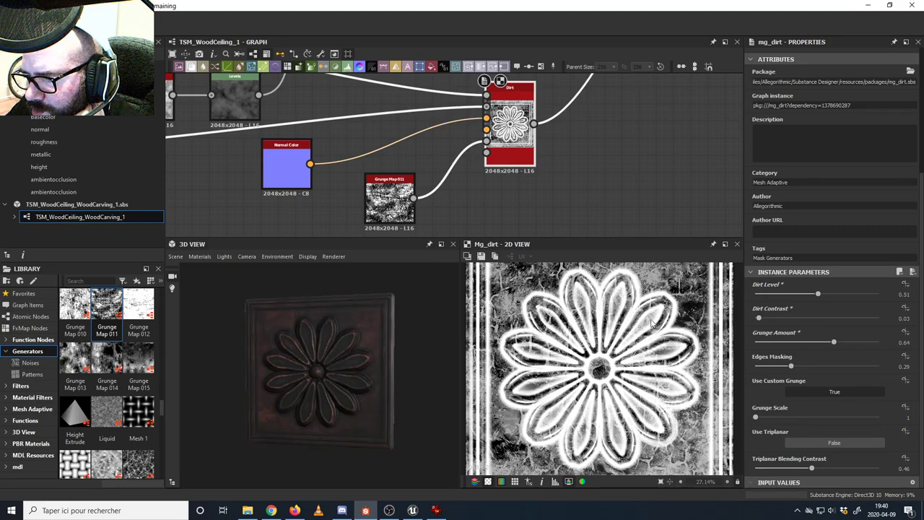
- Set the Dirt node's Dirt Level to 0.32 and compare the 3D panel with the Wood_Ceiling_1.jpg reference photo in IrfanView
{"action": "left_click_drag", "start_coordinate": [817, 294], "coordinate": [794, 294]}
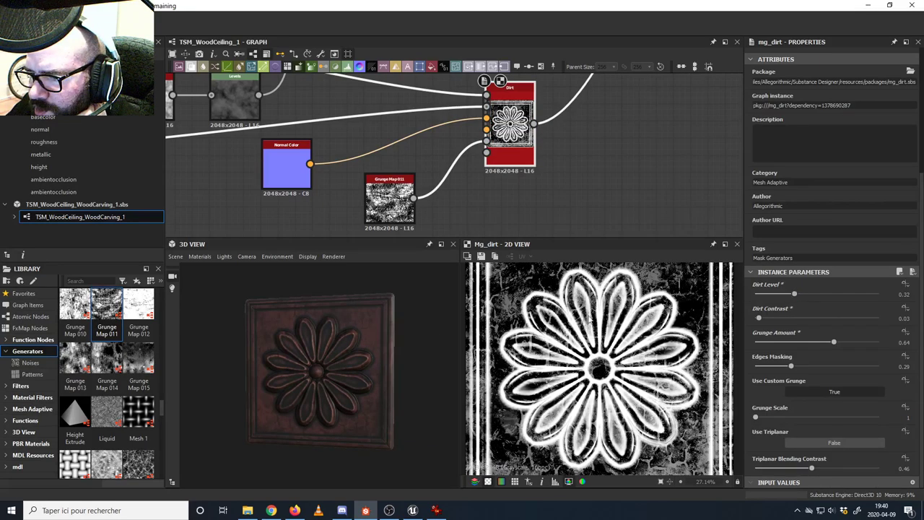
{"action": "left_click_drag", "start_coordinate": [368, 315], "coordinate": [391, 403]}
{"action": "scroll", "coordinate": [390, 304], "scroll_direction": "up", "scroll_amount": 3}
{"action": "scroll", "coordinate": [383, 309], "scroll_direction": "down", "scroll_amount": 2}
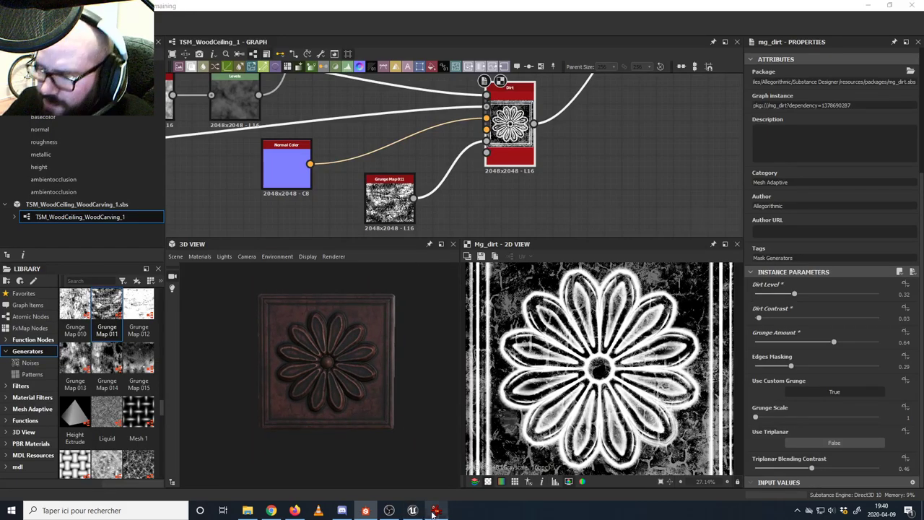
{"action": "left_click", "coordinate": [435, 510]}
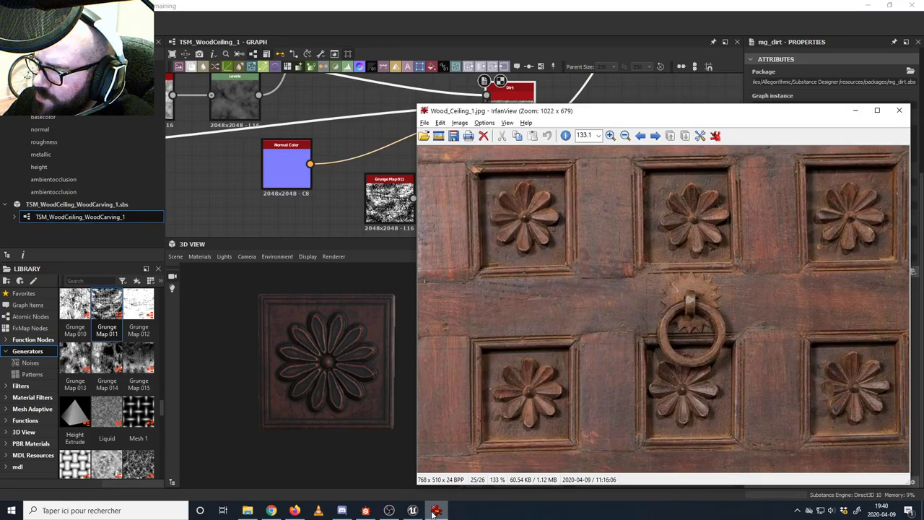
{"action": "left_click", "coordinate": [433, 514]}
- Move the dirt layer's black Uniform Color node aside to make room for more nodes next to it
{"action": "scroll", "coordinate": [433, 166], "scroll_direction": "down", "scroll_amount": 4}
{"action": "middle_click_drag", "start_coordinate": [433, 123], "coordinate": [408, 229]}
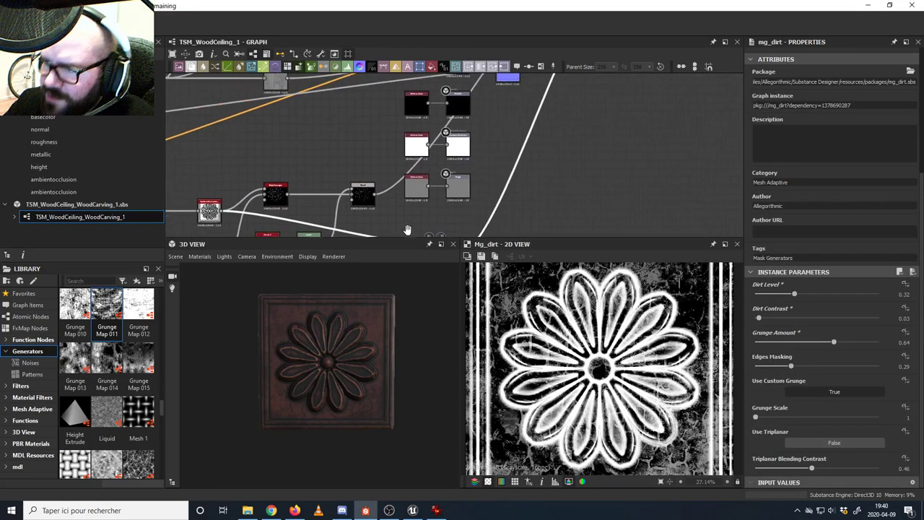
{"action": "middle_click_drag", "start_coordinate": [498, 81], "coordinate": [436, 204]}
{"action": "middle_click_drag", "start_coordinate": [554, 86], "coordinate": [458, 171]}
{"action": "scroll", "coordinate": [449, 145], "scroll_direction": "up", "scroll_amount": 4}
{"action": "middle_click_drag", "start_coordinate": [419, 207], "coordinate": [426, 188]}
{"action": "left_click_drag", "start_coordinate": [427, 189], "coordinate": [375, 187]}
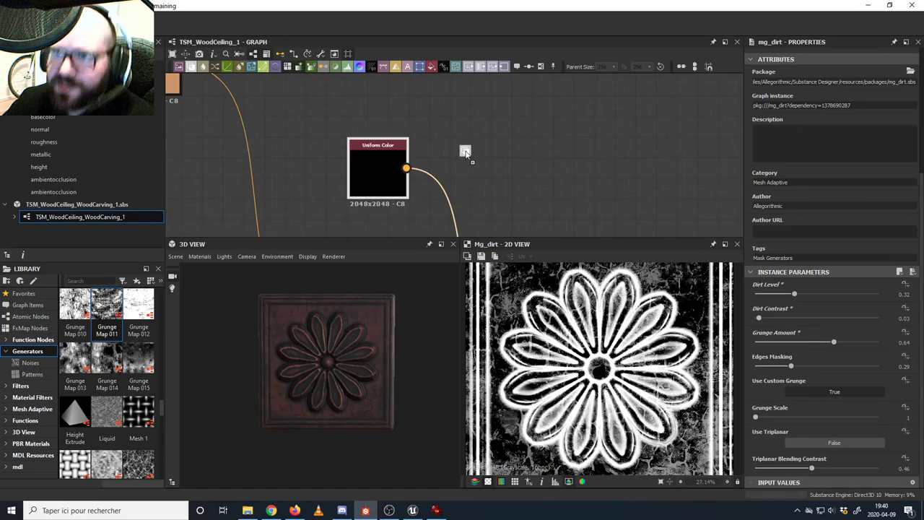
- Add a Blend node beside the dirt layer's black Uniform Color node and display it in the 2D view
{"action": "left_click_drag", "start_coordinate": [467, 153], "coordinate": [468, 154]}
{"action": "scroll", "coordinate": [468, 171], "scroll_direction": "down", "scroll_amount": 4}
{"action": "middle_click_drag", "start_coordinate": [468, 170], "coordinate": [506, 167]}
{"action": "left_click_drag", "start_coordinate": [508, 160], "coordinate": [510, 178]}
{"action": "left_click_drag", "start_coordinate": [466, 170], "coordinate": [454, 156]}
{"action": "left_click", "coordinate": [506, 174]}
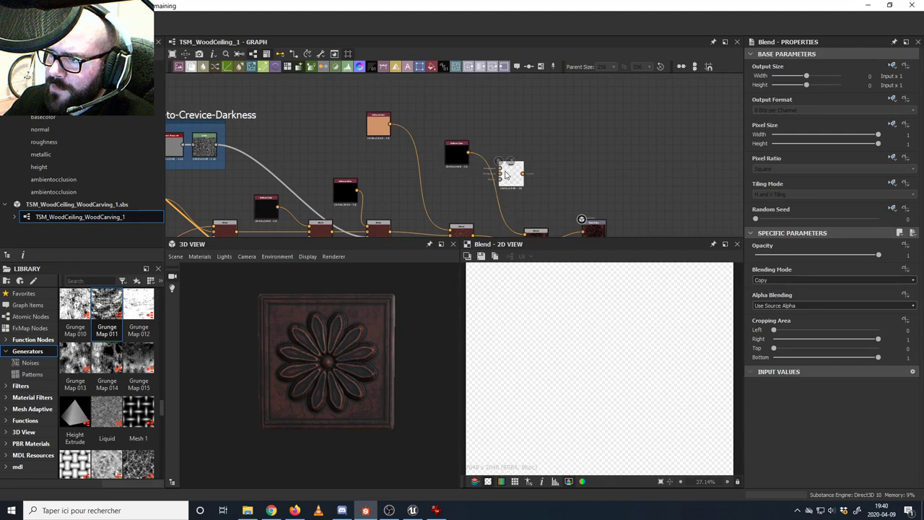
{"action": "left_click_drag", "start_coordinate": [508, 175], "coordinate": [500, 179]}
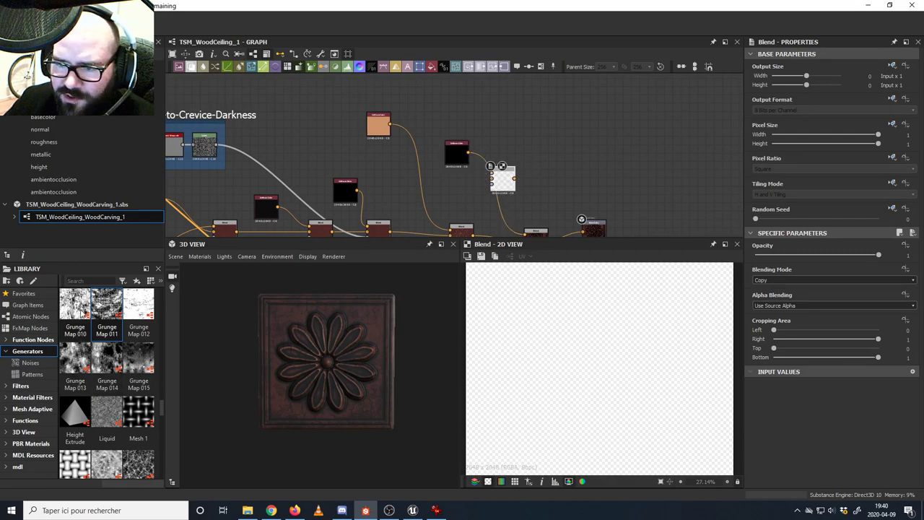
- Add a Dirt 1 noise from the Generators library and connect it to the new Blend node's opacity input
{"action": "scroll", "coordinate": [132, 363], "scroll_direction": "up", "scroll_amount": 5}
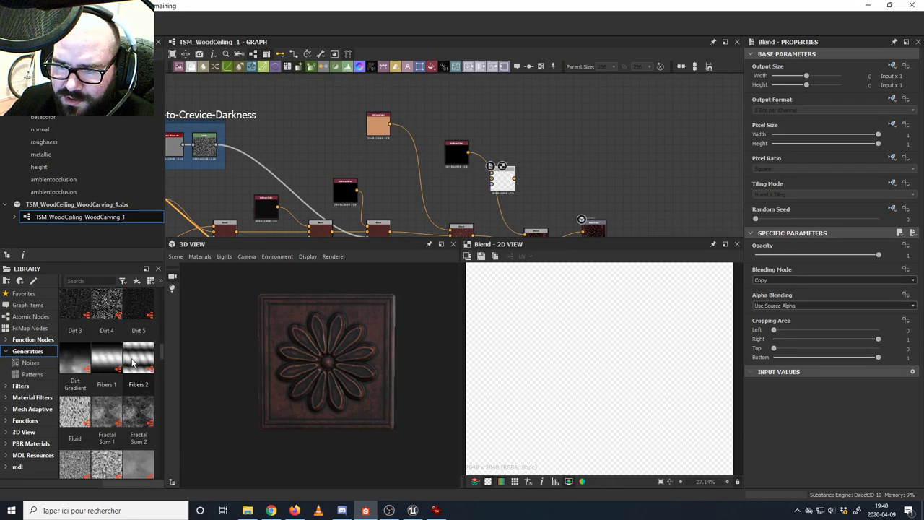
{"action": "scroll", "coordinate": [132, 363], "scroll_direction": "down", "scroll_amount": 3}
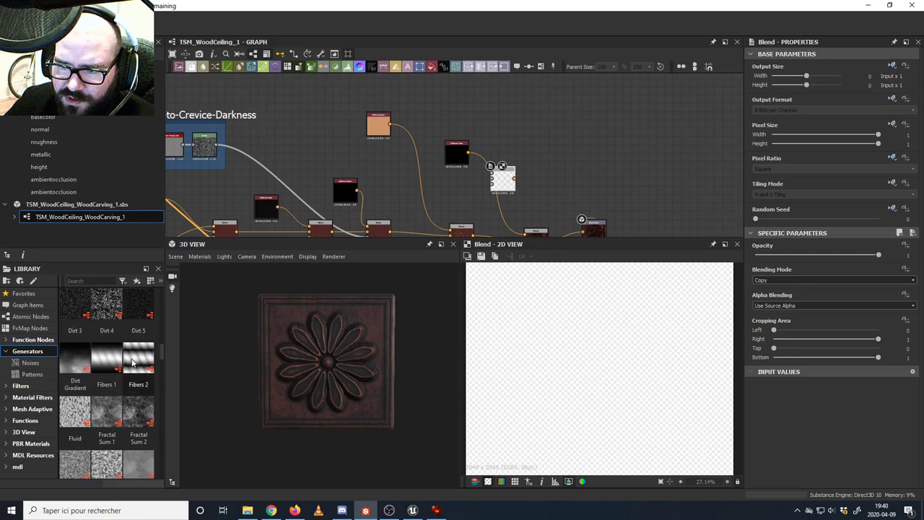
{"action": "scroll", "coordinate": [132, 363], "scroll_direction": "up", "scroll_amount": 3}
{"action": "left_click_drag", "start_coordinate": [107, 415], "coordinate": [479, 192]}
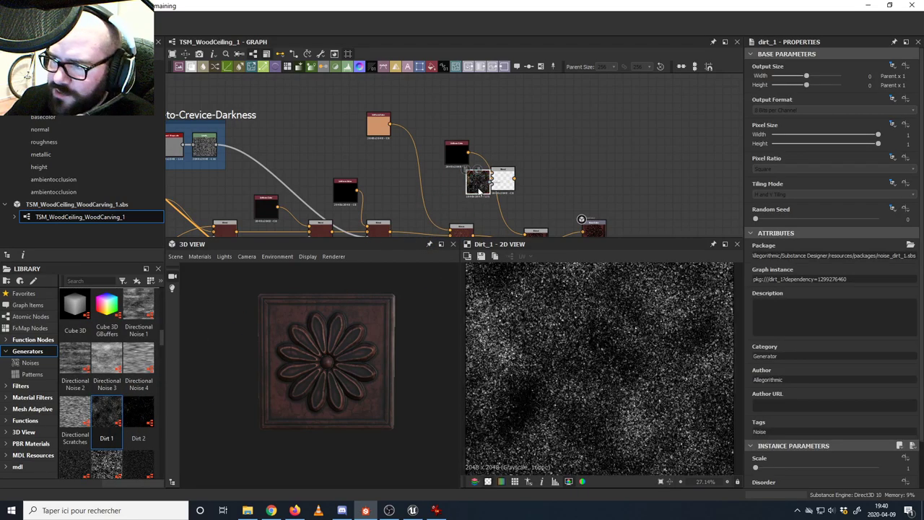
{"action": "scroll", "coordinate": [479, 192], "scroll_direction": "up", "scroll_amount": 5}
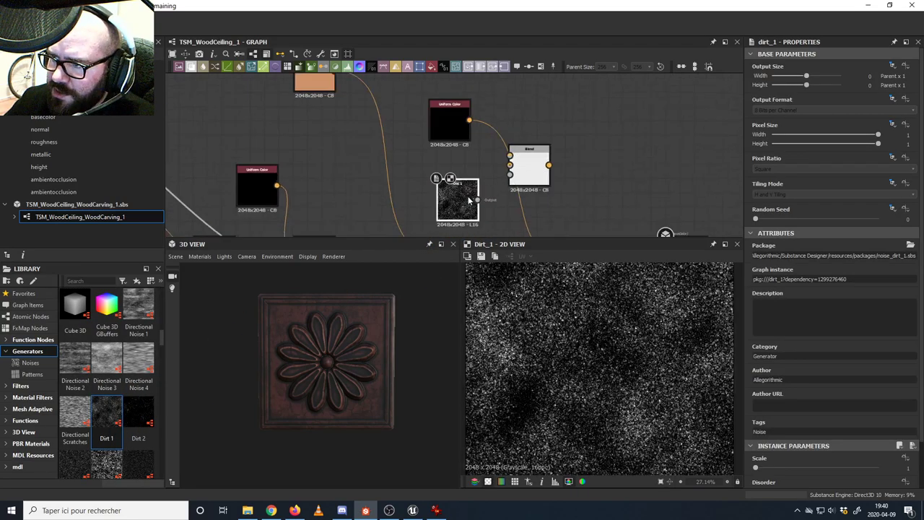
{"action": "left_click", "coordinate": [467, 122]}
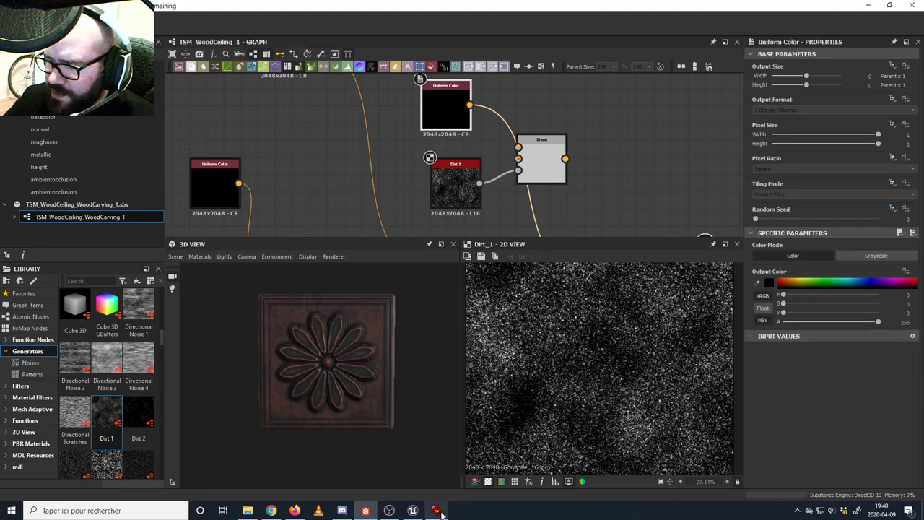
- Check the reference photo and recolor the dirt layer's Uniform Color to a dusty beige with hue 44, saturation 67 and value 191
{"action": "left_click", "coordinate": [437, 511]}
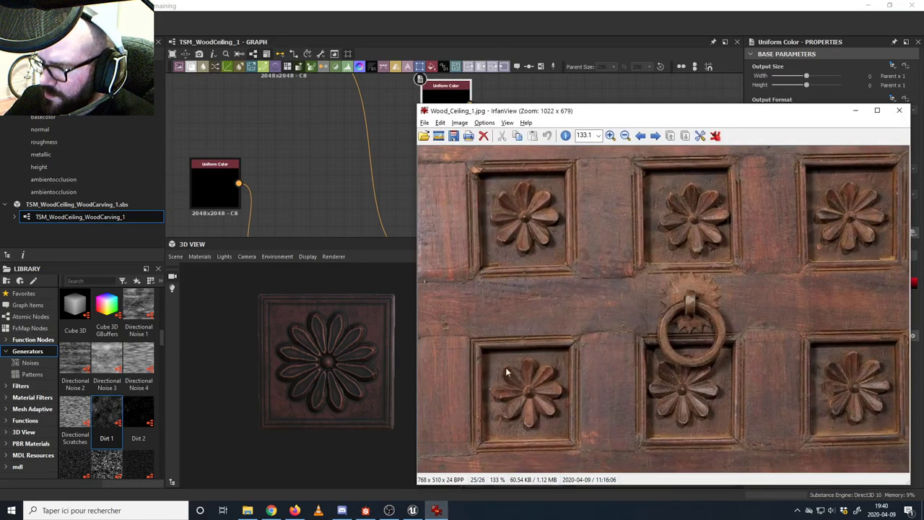
{"action": "left_click", "coordinate": [856, 112]}
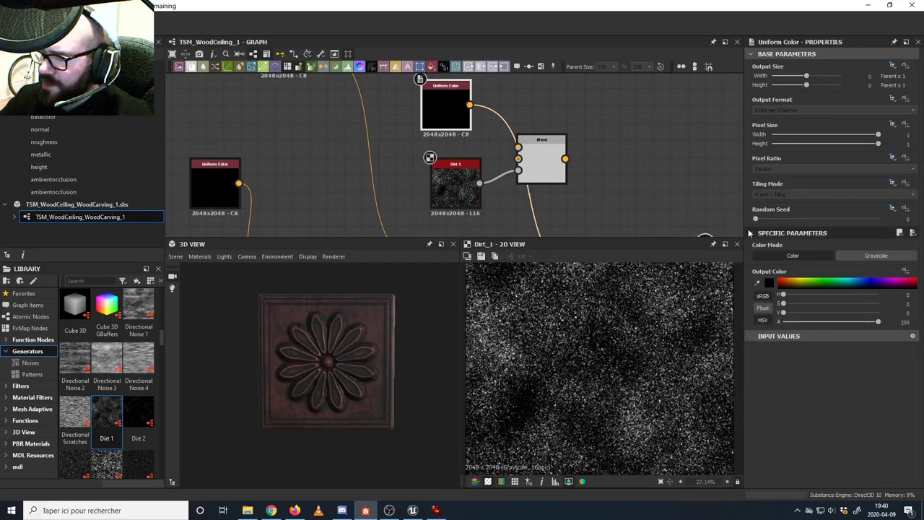
{"action": "left_click", "coordinate": [796, 283]}
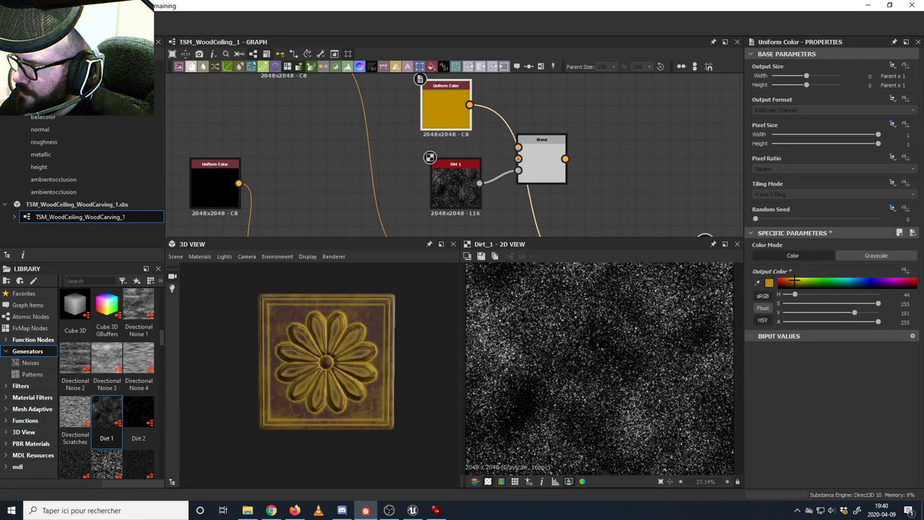
{"action": "left_click_drag", "start_coordinate": [455, 184], "coordinate": [438, 166]}
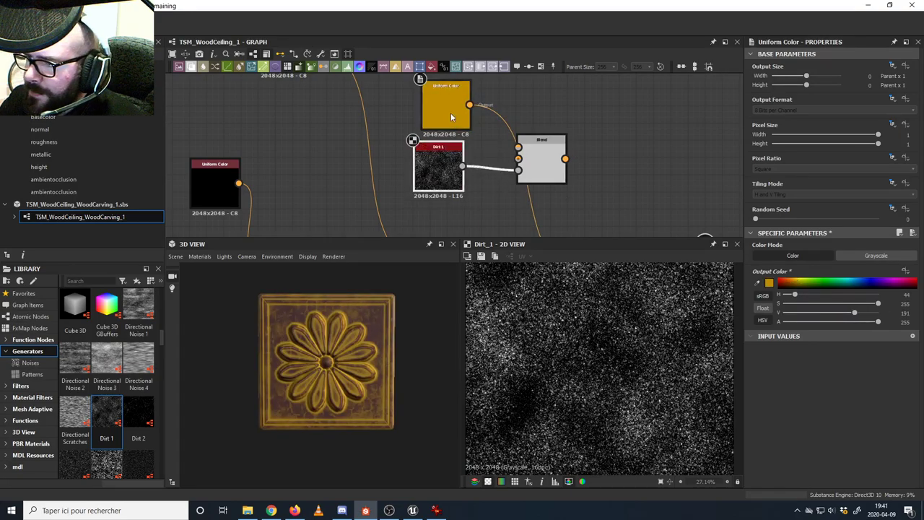
{"action": "double_click", "coordinate": [445, 108]}
{"action": "left_click_drag", "start_coordinate": [818, 309], "coordinate": [796, 307]}
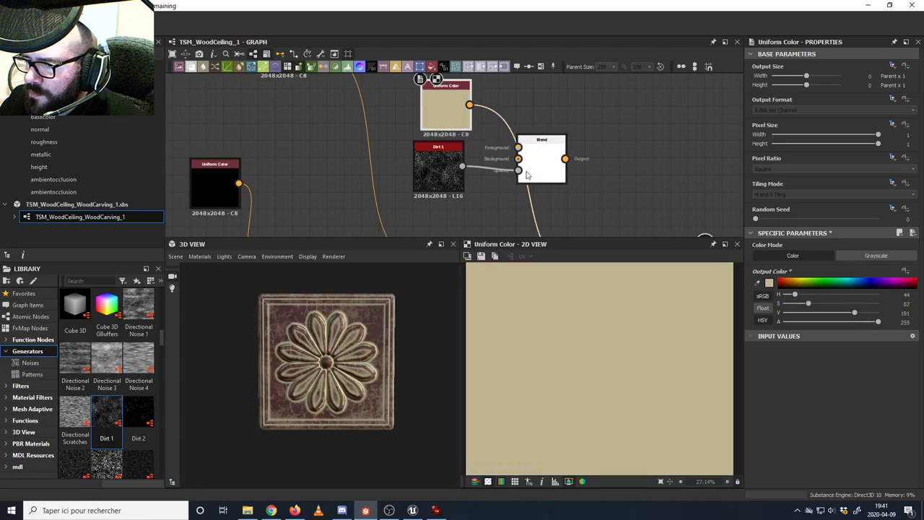
- Duplicate the beige Uniform Color node above Dirt 1 and set the copy to saturation 47 and value 146
{"action": "middle_click_drag", "start_coordinate": [527, 175], "coordinate": [586, 187]}
{"action": "left_click_drag", "start_coordinate": [511, 191], "coordinate": [486, 218]}
{"action": "mouse_move", "coordinate": [531, 117]}
{"action": "left_mouse_down"}
{"action": "mouse_move", "coordinate": [547, 136]}
{"action": "mouse_move", "coordinate": [510, 135]}
{"action": "mouse_move", "coordinate": [520, 110]}
{"action": "left_mouse_up"}
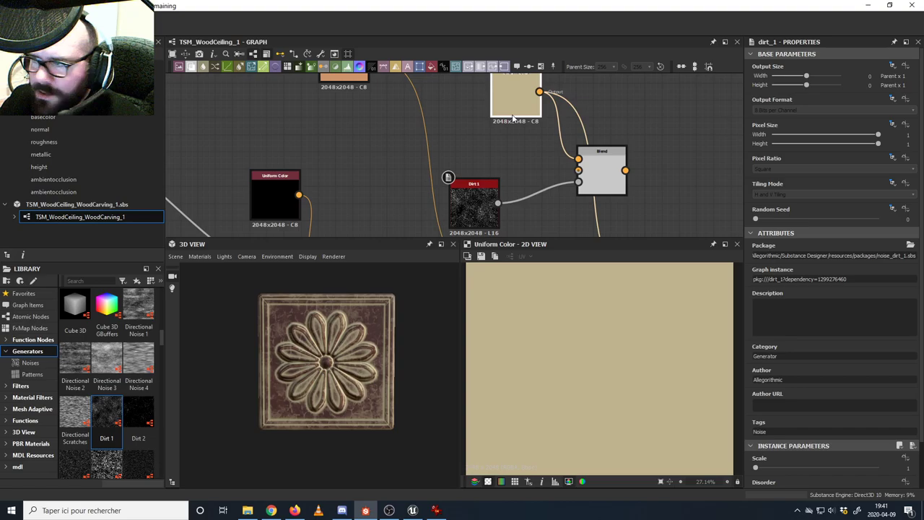
{"action": "key", "text": "ctrl+d"}
{"action": "left_click_drag", "start_coordinate": [465, 146], "coordinate": [475, 136]}
{"action": "double_click", "coordinate": [476, 136]}
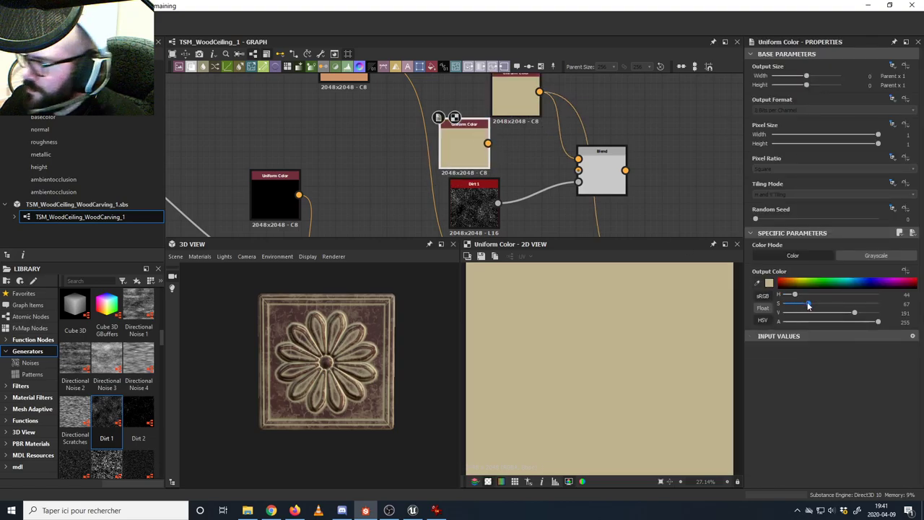
{"action": "left_click_drag", "start_coordinate": [849, 317], "coordinate": [838, 315]}
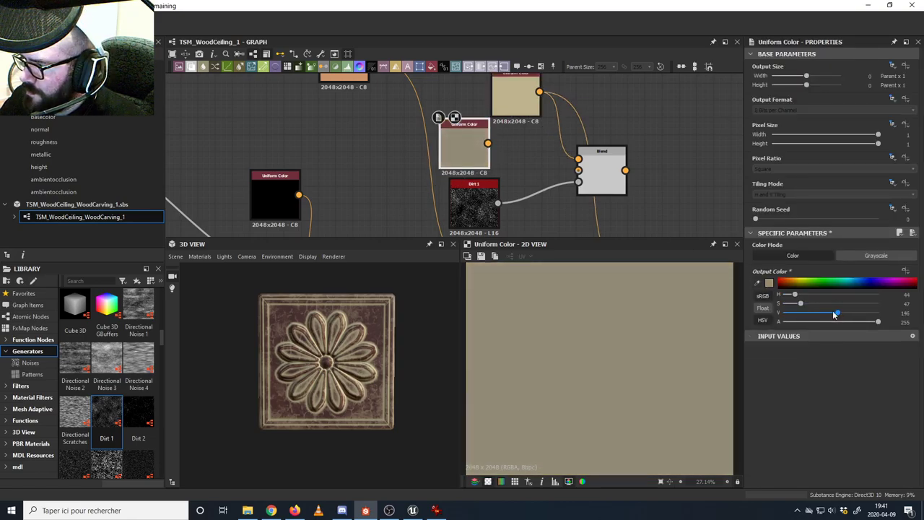
- Connect the darker beige to the new Blend's background and feed that Blend into the dirt layer Blend's foreground, inspecting the 3D panel
{"action": "double_click", "coordinate": [604, 184]}
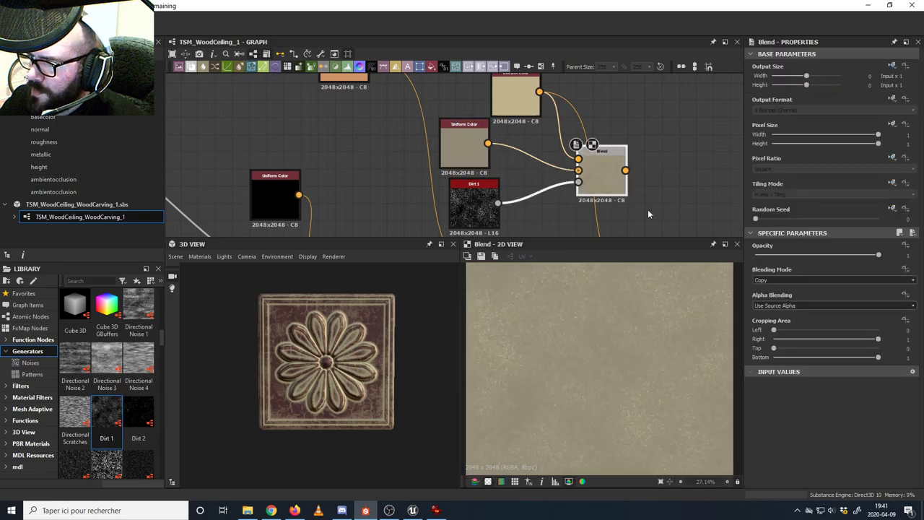
{"action": "scroll", "coordinate": [651, 211], "scroll_direction": "down", "scroll_amount": 3}
{"action": "middle_click_drag", "start_coordinate": [658, 207], "coordinate": [514, 138]}
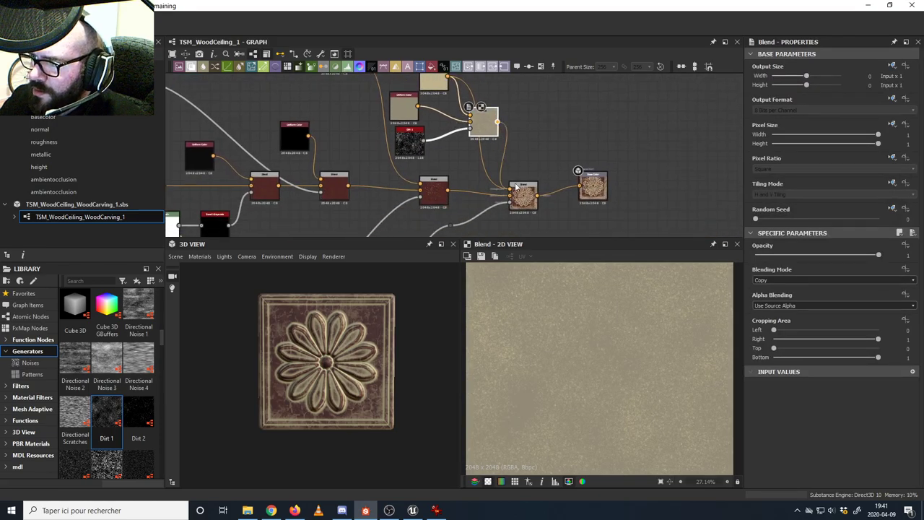
{"action": "scroll", "coordinate": [354, 329], "scroll_direction": "up", "scroll_amount": 3}
{"action": "left_click_drag", "start_coordinate": [354, 329], "coordinate": [359, 333]}
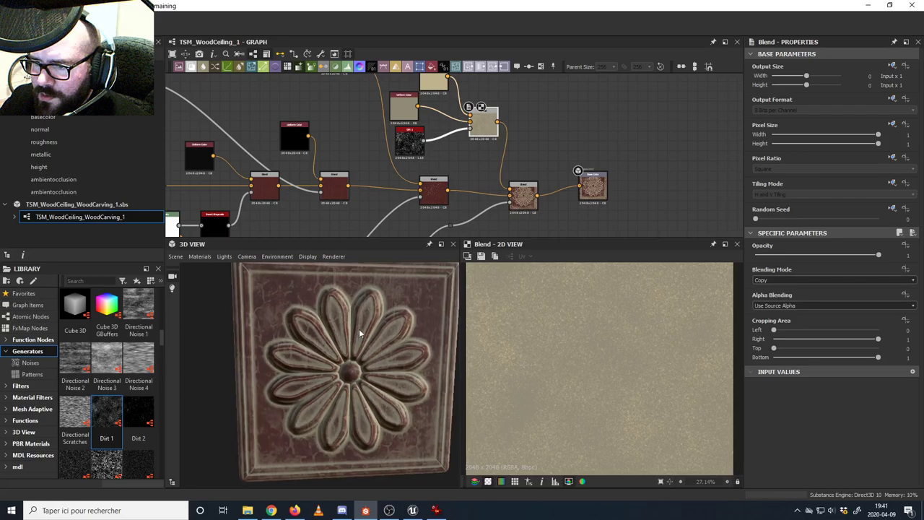
- Rearrange the beige color Blend and the dirt layer Blend in the graph, and view the whole panel in 3D
{"action": "middle_click_drag", "start_coordinate": [490, 164], "coordinate": [479, 192]}
{"action": "left_click_drag", "start_coordinate": [474, 153], "coordinate": [473, 168]}
{"action": "left_click_drag", "start_coordinate": [506, 216], "coordinate": [526, 206]}
{"action": "scroll", "coordinate": [380, 310], "scroll_direction": "down", "scroll_amount": 3}
{"action": "left_click_drag", "start_coordinate": [374, 313], "coordinate": [469, 267]}
- Set the dirt layer Blend's opacity to 0.39 while comparing the carved panel with the reference photo in IrfanView
{"action": "double_click", "coordinate": [532, 215]}
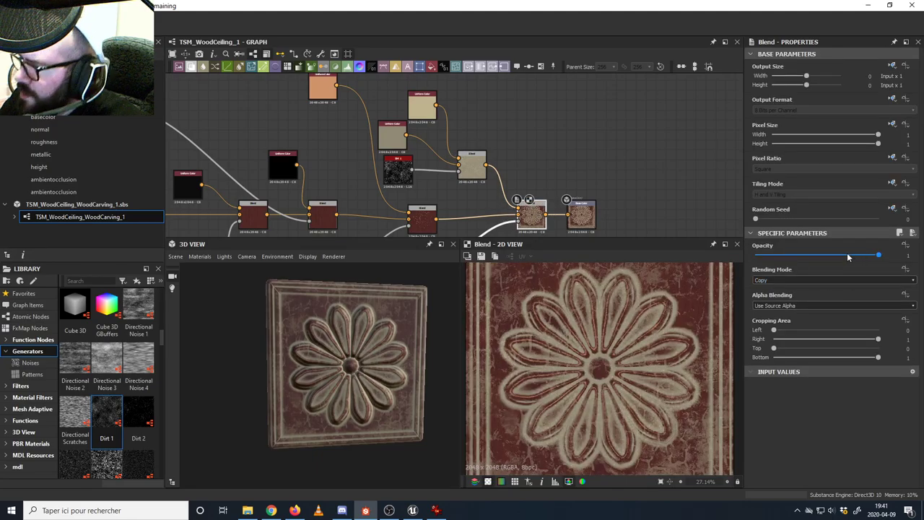
{"action": "left_click_drag", "start_coordinate": [848, 257], "coordinate": [814, 258]}
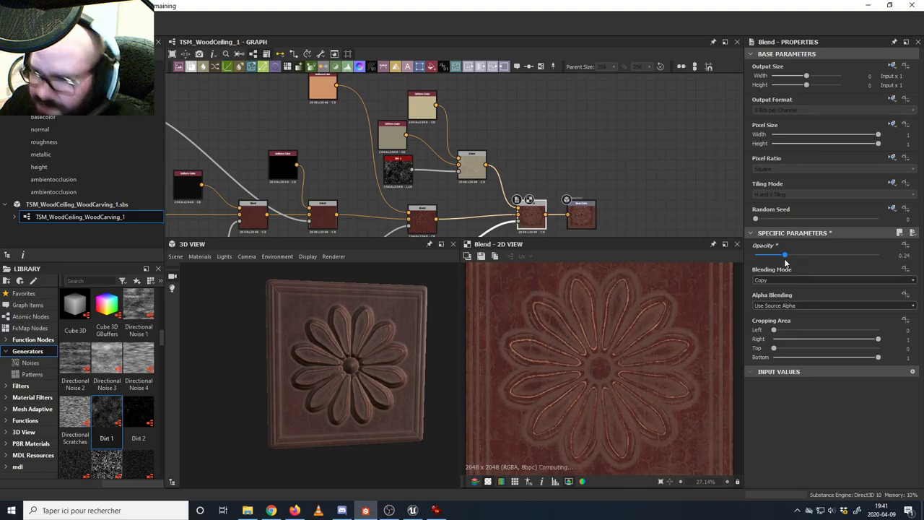
{"action": "left_click_drag", "start_coordinate": [368, 339], "coordinate": [365, 333]}
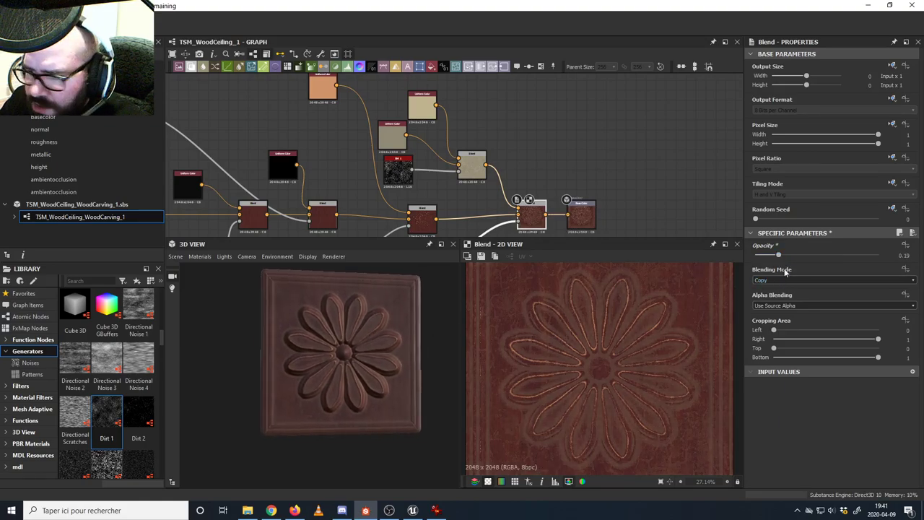
{"action": "left_click_drag", "start_coordinate": [437, 318], "coordinate": [391, 327]}
{"action": "left_click", "coordinate": [434, 511]}
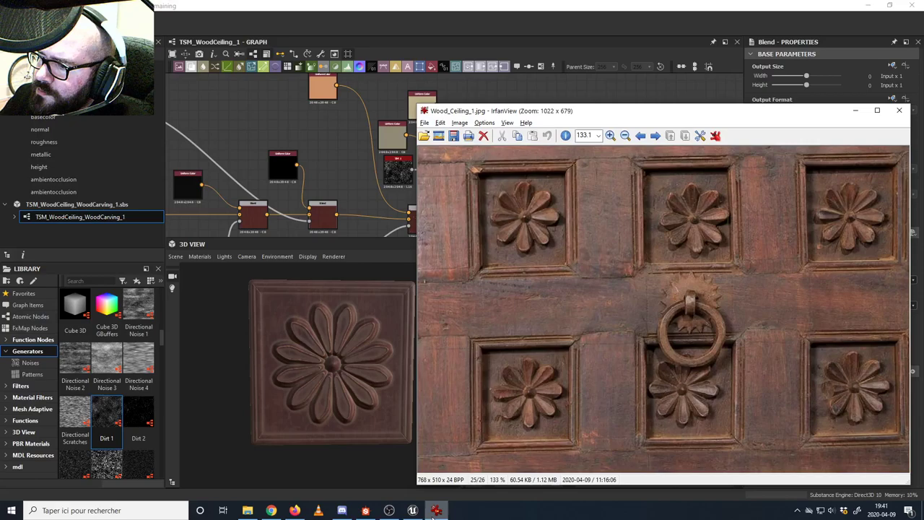
{"action": "left_click", "coordinate": [435, 511]}
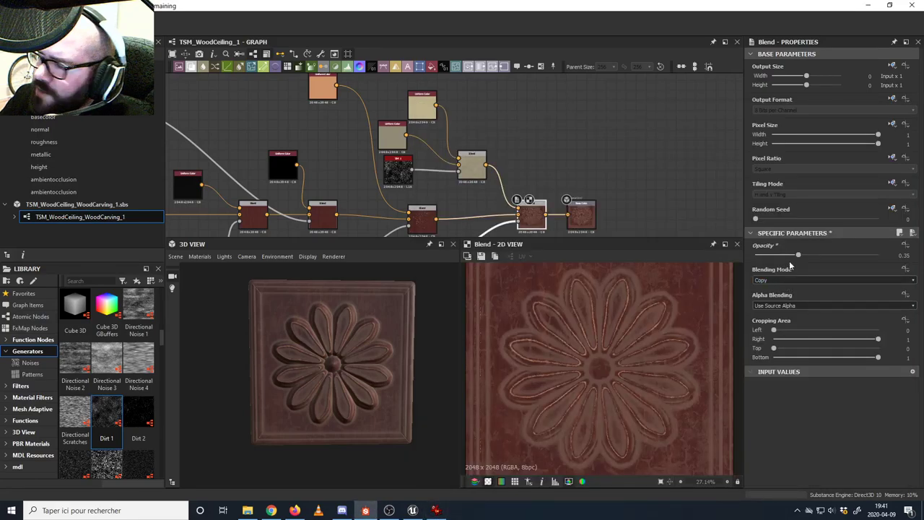
{"action": "mouse_move", "coordinate": [811, 258]}
{"action": "left_mouse_down"}
{"action": "mouse_move", "coordinate": [823, 258]}
{"action": "mouse_move", "coordinate": [806, 260]}
{"action": "left_mouse_up"}
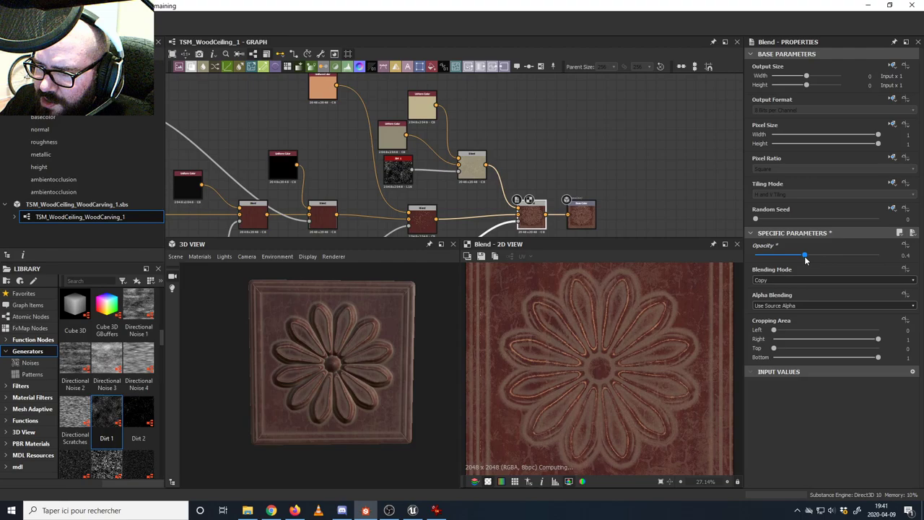
{"action": "left_click", "coordinate": [436, 510]}
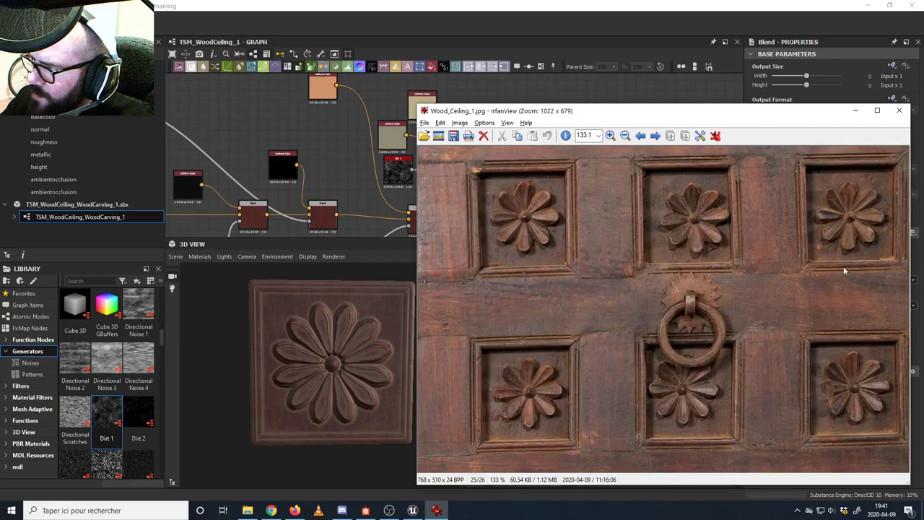
{"action": "left_click", "coordinate": [438, 512]}
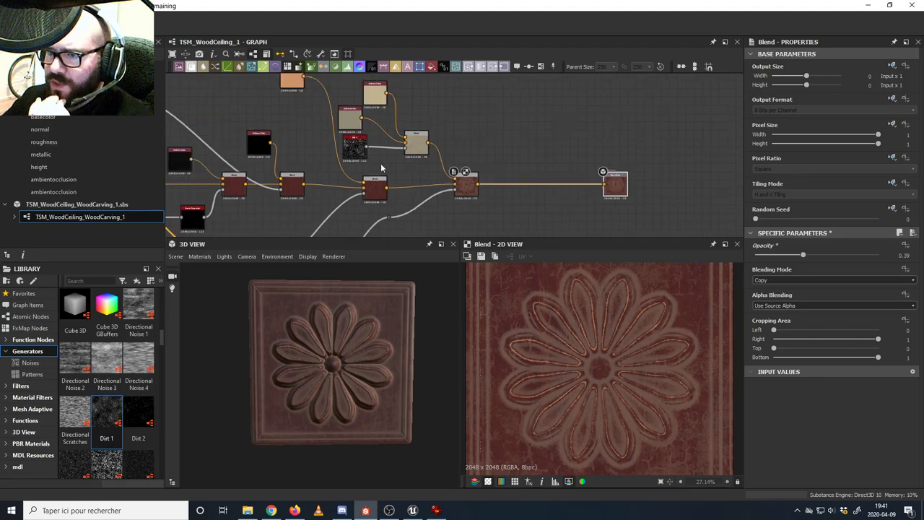
- Duplicate the Dirt generator node, place the copy below the original and display its mask and parameters
{"action": "scroll", "coordinate": [381, 168], "scroll_direction": "down", "scroll_amount": 3}
{"action": "middle_click_drag", "start_coordinate": [381, 167], "coordinate": [387, 94]}
{"action": "middle_click_drag", "start_coordinate": [366, 205], "coordinate": [434, 119]}
{"action": "scroll", "coordinate": [410, 165], "scroll_direction": "up", "scroll_amount": 5}
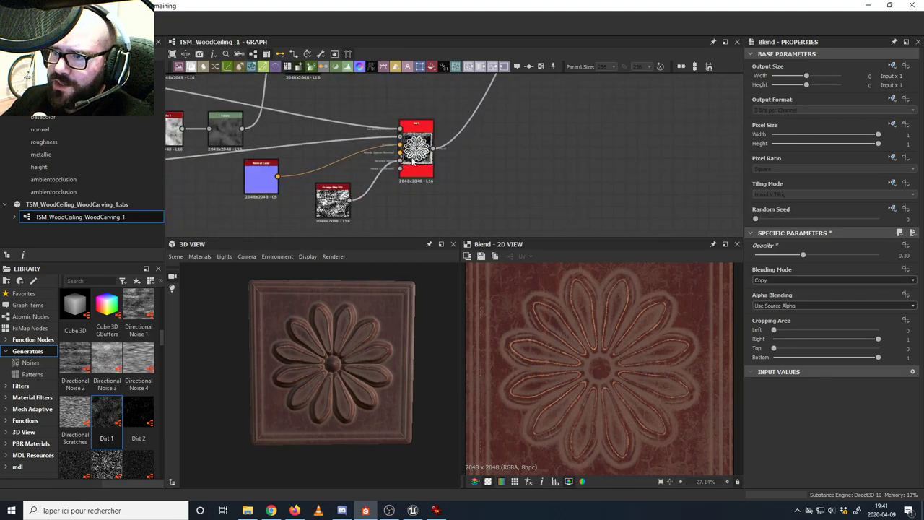
{"action": "left_click_drag", "start_coordinate": [416, 162], "coordinate": [416, 166]}
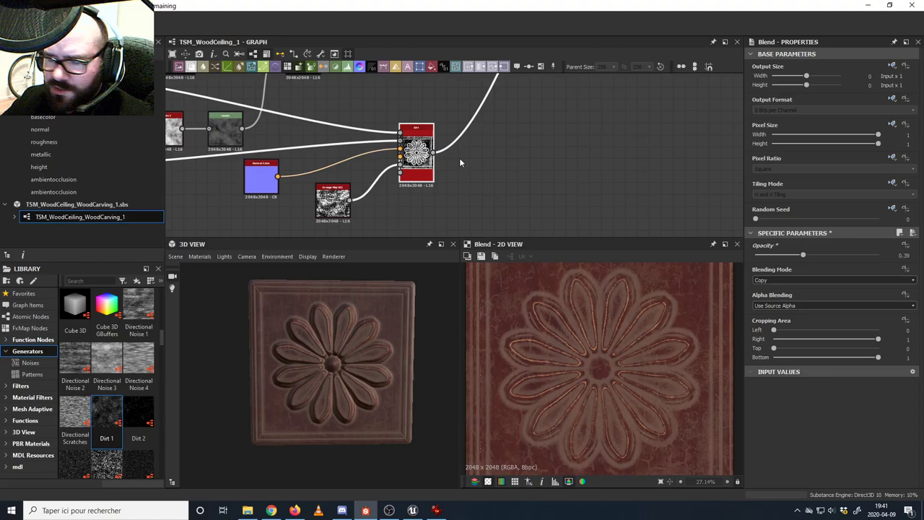
{"action": "key", "text": "ctrl+d"}
{"action": "left_click_drag", "start_coordinate": [456, 200], "coordinate": [457, 210]}
{"action": "middle_click_drag", "start_coordinate": [484, 187], "coordinate": [489, 138]}
{"action": "left_click_drag", "start_coordinate": [461, 166], "coordinate": [462, 189]}
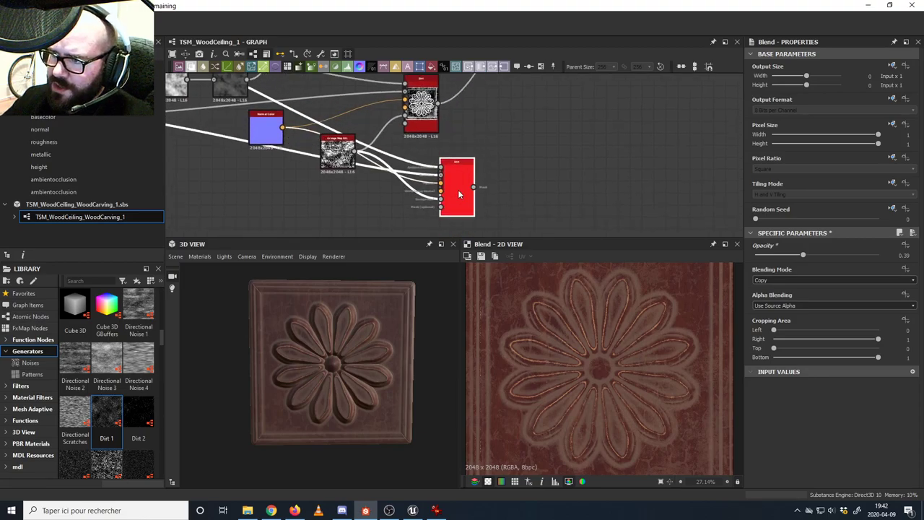
{"action": "double_click", "coordinate": [458, 189]}
{"action": "scroll", "coordinate": [809, 452], "scroll_direction": "down", "scroll_amount": 5}
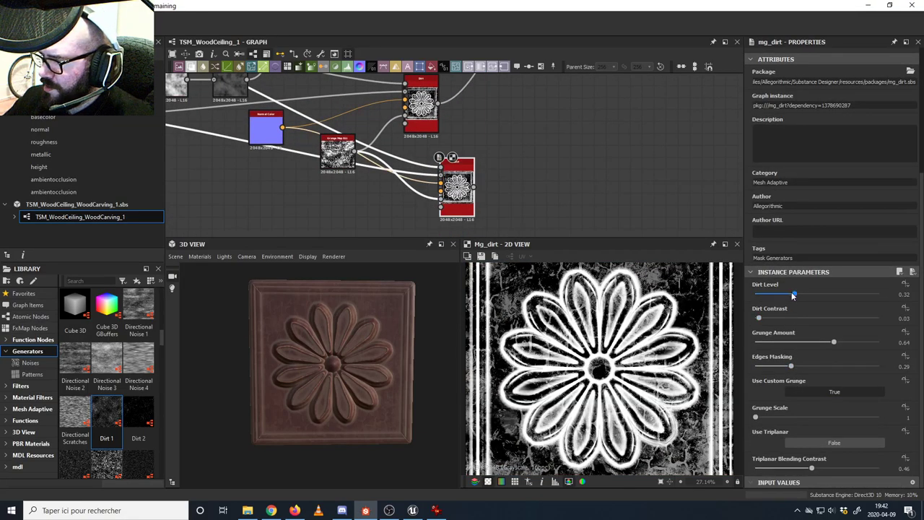
- Set the duplicated Dirt generator's Dirt Level to 0.02 and add a new Blend node near the base color output
{"action": "left_click_drag", "start_coordinate": [792, 292], "coordinate": [757, 296]}
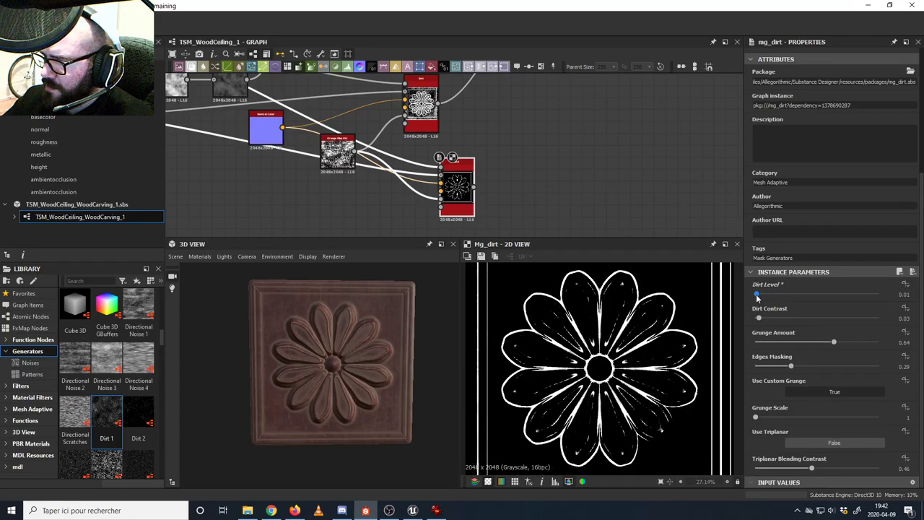
{"action": "middle_click_drag", "start_coordinate": [543, 171], "coordinate": [458, 210]}
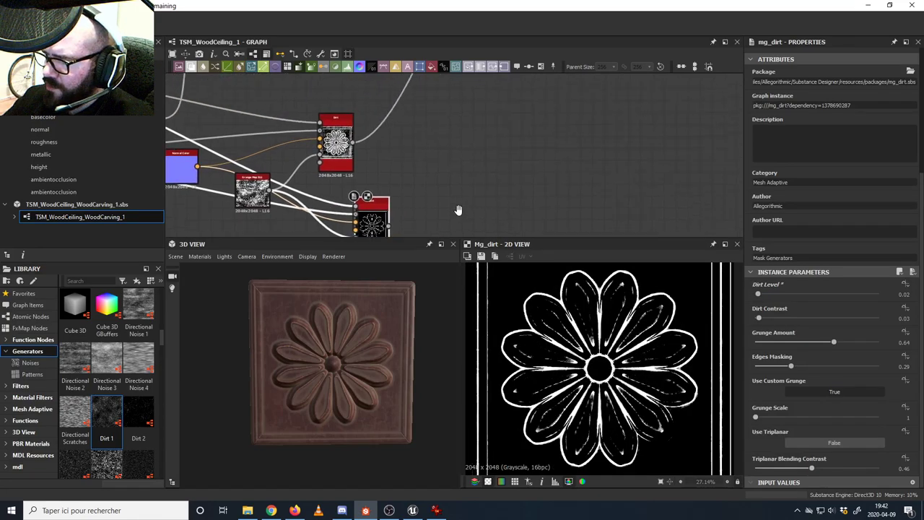
{"action": "scroll", "coordinate": [473, 137], "scroll_direction": "down", "scroll_amount": 4}
{"action": "middle_click_drag", "start_coordinate": [482, 109], "coordinate": [441, 95]}
{"action": "scroll", "coordinate": [451, 137], "scroll_direction": "down", "scroll_amount": 3}
{"action": "left_click", "coordinate": [324, 215]}
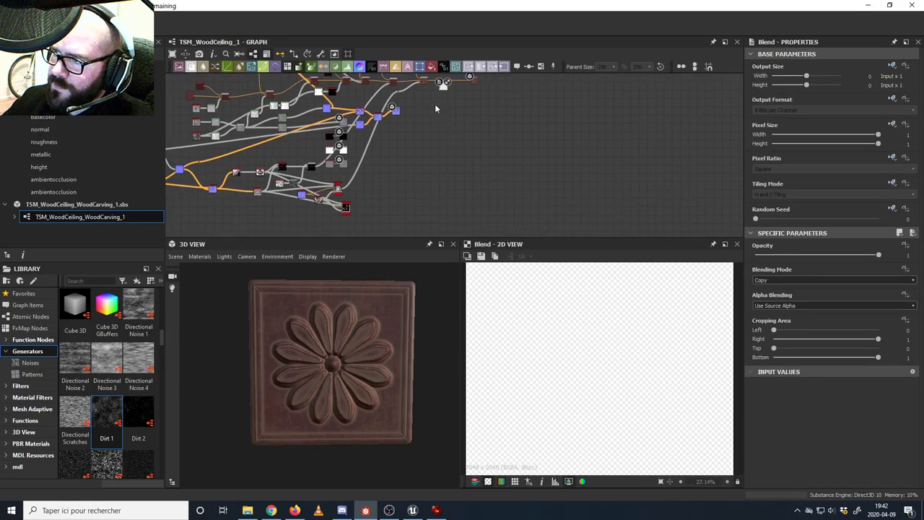
- Try to route the duplicated Dirt generator's output through a Dot node below the new Blend
{"action": "key", "text": "d"}
{"action": "left_click_drag", "start_coordinate": [350, 209], "coordinate": [419, 129]}
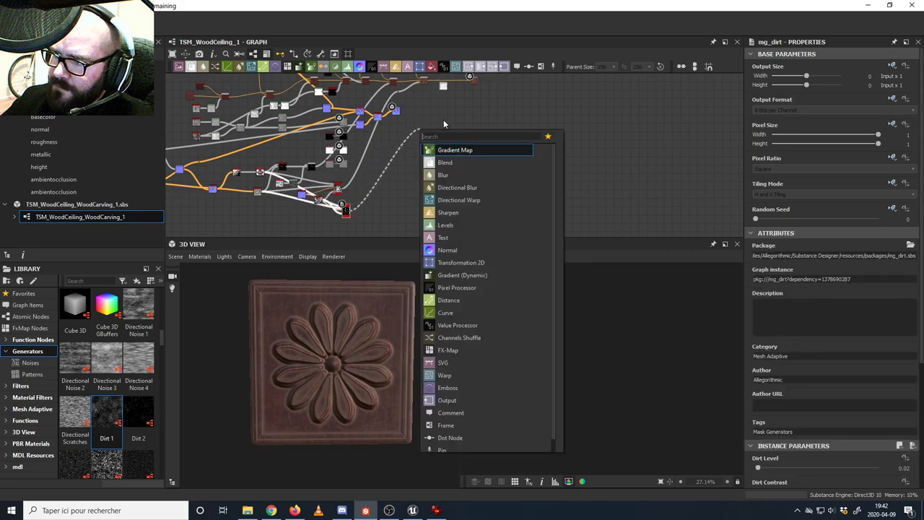
{"action": "left_click", "coordinate": [442, 119]}
{"action": "scroll", "coordinate": [439, 104], "scroll_direction": "up", "scroll_amount": 4}
{"action": "middle_click_drag", "start_coordinate": [440, 107], "coordinate": [429, 151]}
{"action": "scroll", "coordinate": [409, 151], "scroll_direction": "down", "scroll_amount": 3}
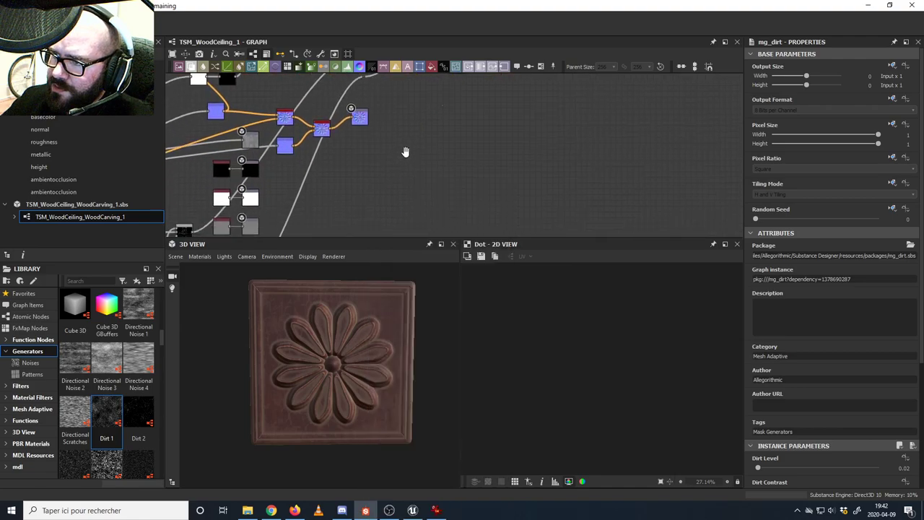
{"action": "middle_click_drag", "start_coordinate": [358, 195], "coordinate": [340, 220]}
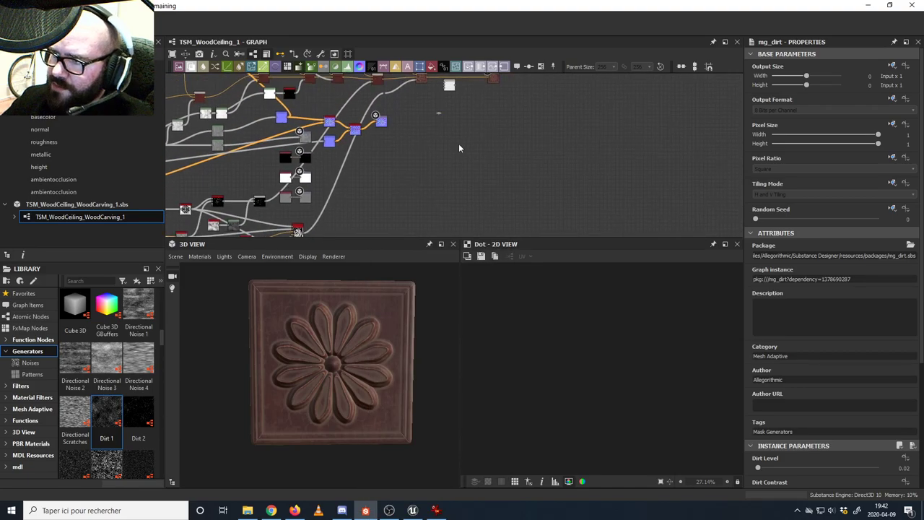
{"action": "scroll", "coordinate": [402, 170], "scroll_direction": "down", "scroll_amount": 2}
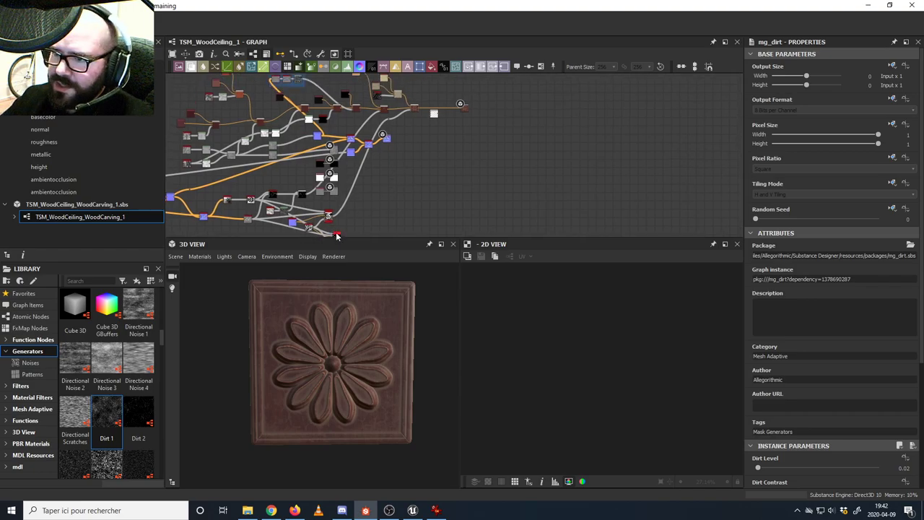
- Move the duplicated Dirt generator up beside the base color chain and connect its output to the new Blend's mask input
{"action": "left_click_drag", "start_coordinate": [337, 235], "coordinate": [418, 156]}
{"action": "scroll", "coordinate": [430, 144], "scroll_direction": "up", "scroll_amount": 4}
{"action": "middle_click_drag", "start_coordinate": [430, 144], "coordinate": [382, 169]}
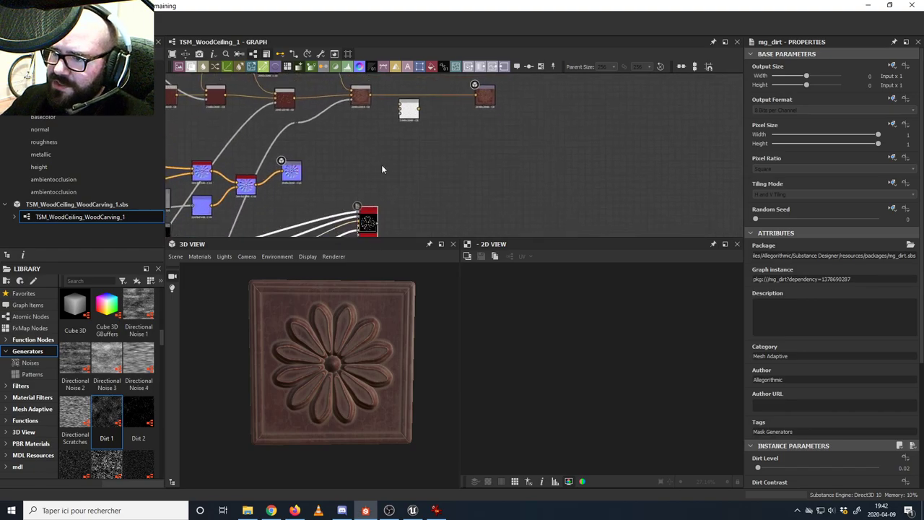
{"action": "left_click_drag", "start_coordinate": [369, 216], "coordinate": [362, 172]}
{"action": "scroll", "coordinate": [389, 143], "scroll_direction": "up", "scroll_amount": 3}
{"action": "middle_click_drag", "start_coordinate": [389, 143], "coordinate": [369, 185]}
{"action": "left_click_drag", "start_coordinate": [404, 133], "coordinate": [431, 132]}
{"action": "middle_click_drag", "start_coordinate": [384, 181], "coordinate": [388, 156]}
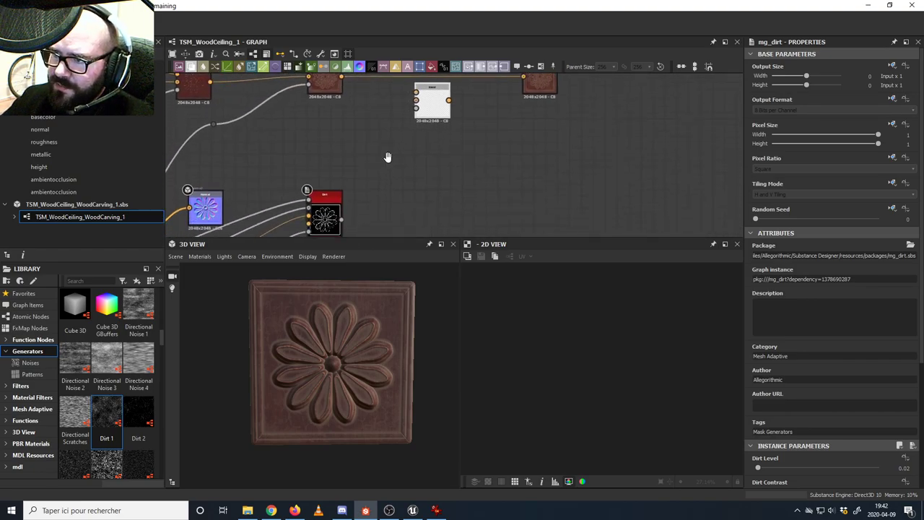
{"action": "left_click_drag", "start_coordinate": [342, 220], "coordinate": [417, 109]}
{"action": "double_click", "coordinate": [433, 102]}
- Duplicate the two beige Uniform Color nodes and place the copies above the new Blend
{"action": "middle_click_drag", "start_coordinate": [367, 115], "coordinate": [351, 206]}
{"action": "scroll", "coordinate": [351, 145], "scroll_direction": "down", "scroll_amount": 3}
{"action": "middle_click_drag", "start_coordinate": [338, 117], "coordinate": [374, 151]}
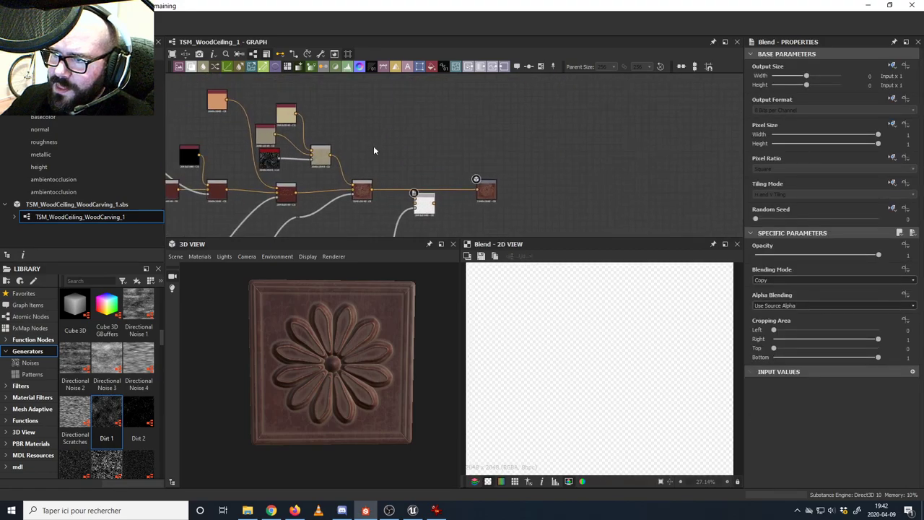
{"action": "left_click", "coordinate": [288, 120]}
{"action": "left_click", "coordinate": [266, 138], "text": "ctrl"}
{"action": "key", "text": "ctrl+c"}
{"action": "key", "text": "ctrl+v"}
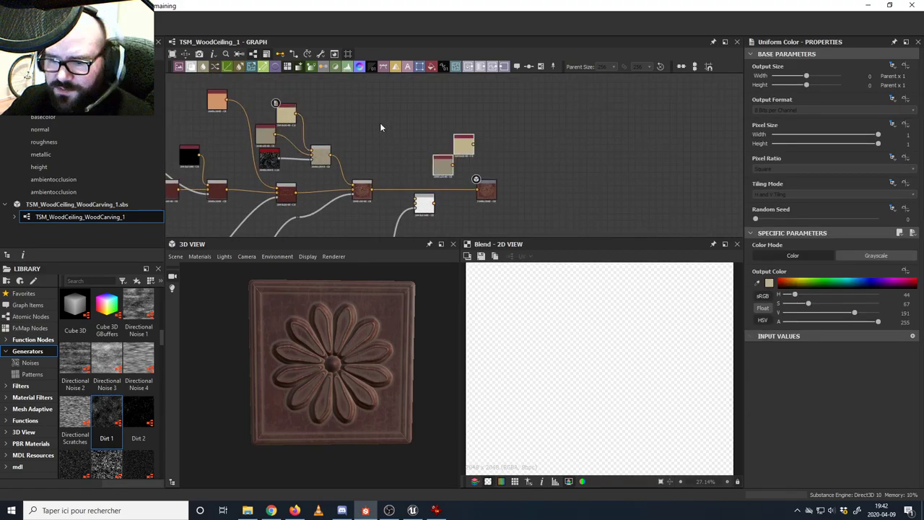
{"action": "left_click_drag", "start_coordinate": [445, 159], "coordinate": [387, 145]}
- Increase the lighter beige copy's saturation and set the darker copy's color to saturation 113 and value 146
{"action": "left_click", "coordinate": [411, 151]}
{"action": "double_click", "coordinate": [421, 132]}
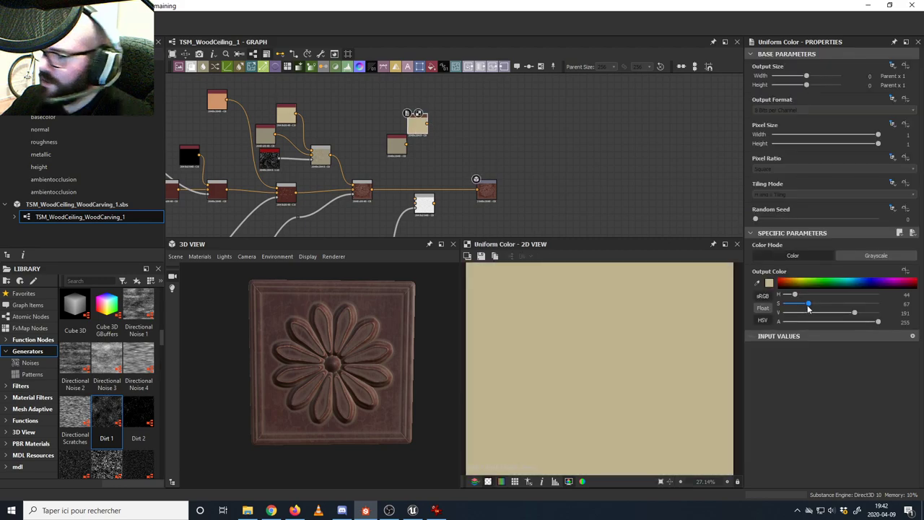
{"action": "mouse_move", "coordinate": [809, 304]}
{"action": "left_mouse_down"}
{"action": "mouse_move", "coordinate": [846, 318]}
{"action": "mouse_move", "coordinate": [800, 306]}
{"action": "mouse_move", "coordinate": [819, 304]}
{"action": "left_mouse_up"}
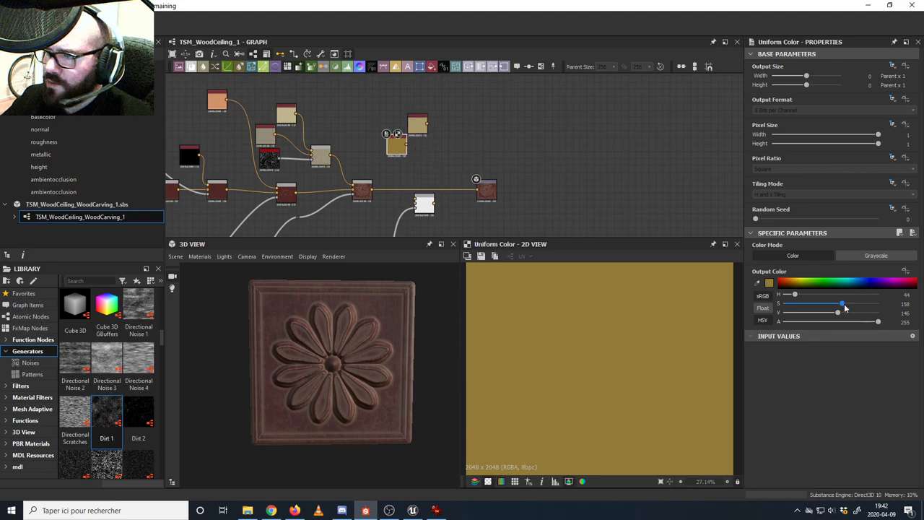
{"action": "left_click_drag", "start_coordinate": [844, 304], "coordinate": [820, 306]}
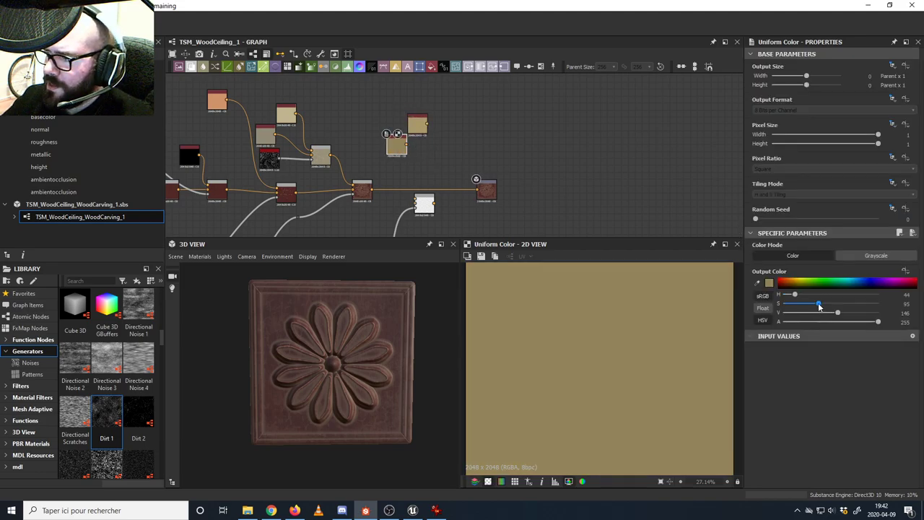
{"action": "left_click_drag", "start_coordinate": [826, 306], "coordinate": [825, 306]}
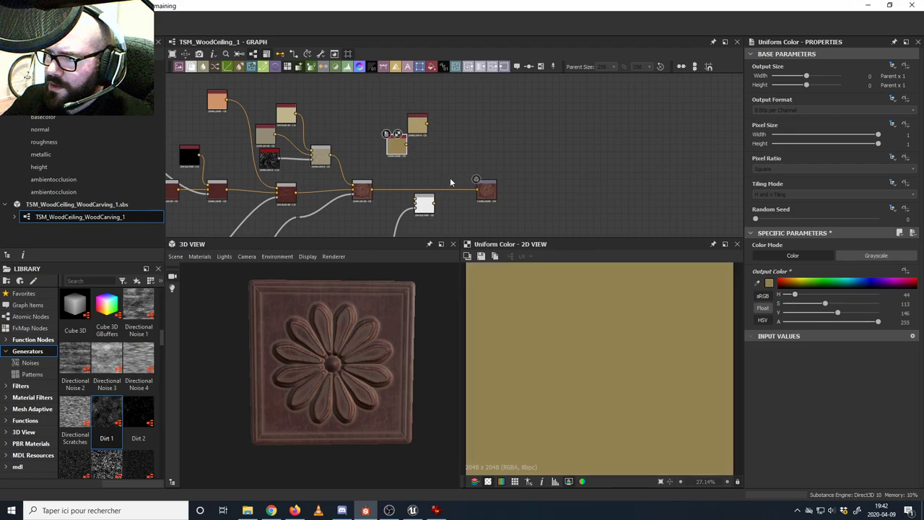
- Connect the lighter beige copy to the new Blend's foreground and the darker one to its background, placing the Blend beside them
{"action": "middle_click_drag", "start_coordinate": [451, 183], "coordinate": [454, 169]}
{"action": "left_click_drag", "start_coordinate": [429, 193], "coordinate": [456, 150]}
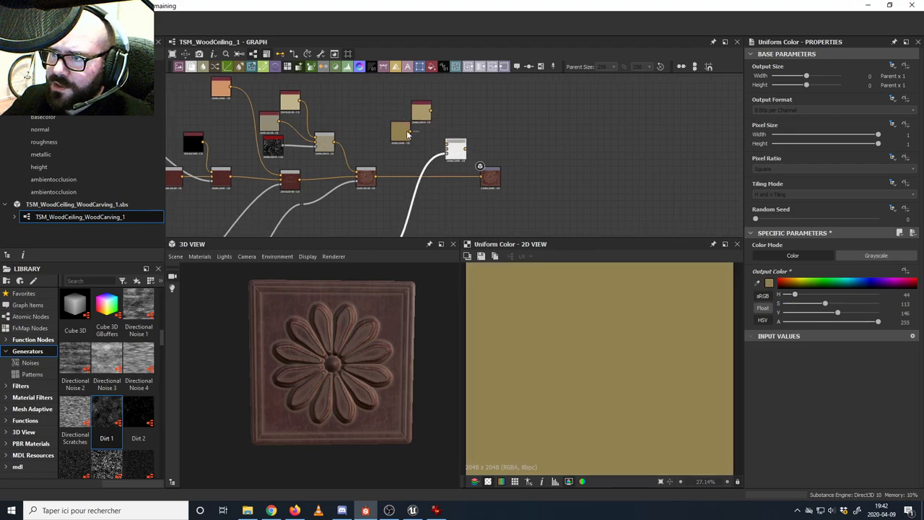
{"action": "left_click", "coordinate": [432, 112]}
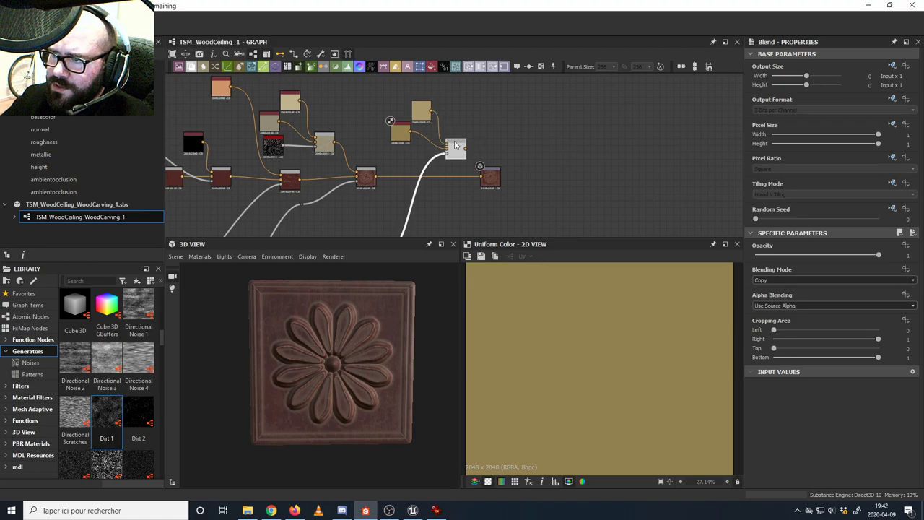
{"action": "left_click_drag", "start_coordinate": [456, 145], "coordinate": [452, 153]}
{"action": "middle_click_drag", "start_coordinate": [415, 186], "coordinate": [436, 163]}
{"action": "left_click_drag", "start_coordinate": [470, 130], "coordinate": [462, 123]}
{"action": "middle_click_drag", "start_coordinate": [442, 131], "coordinate": [455, 150]}
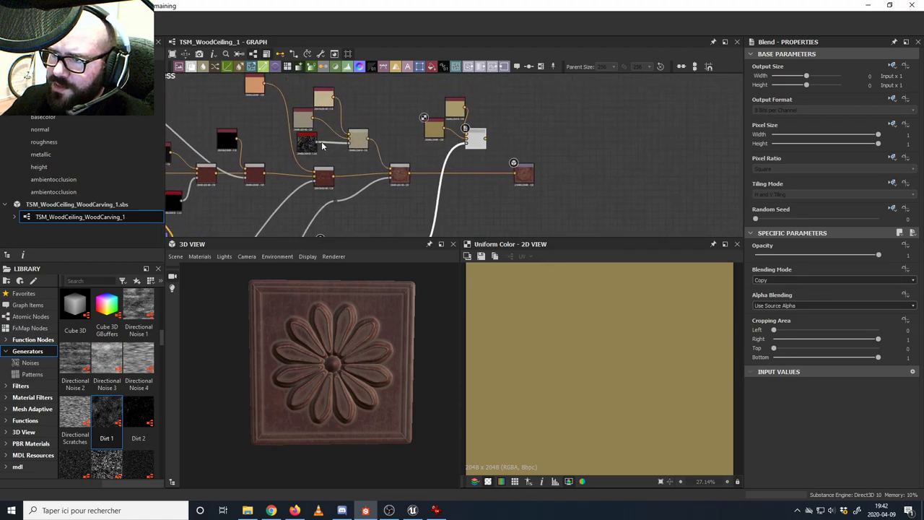
- Duplicate the Dirt 1 noise and connect the copy to the beige Blend's mask in place of the Dirt generator
{"action": "left_click", "coordinate": [311, 144]}
{"action": "key", "text": "ctrl+v"}
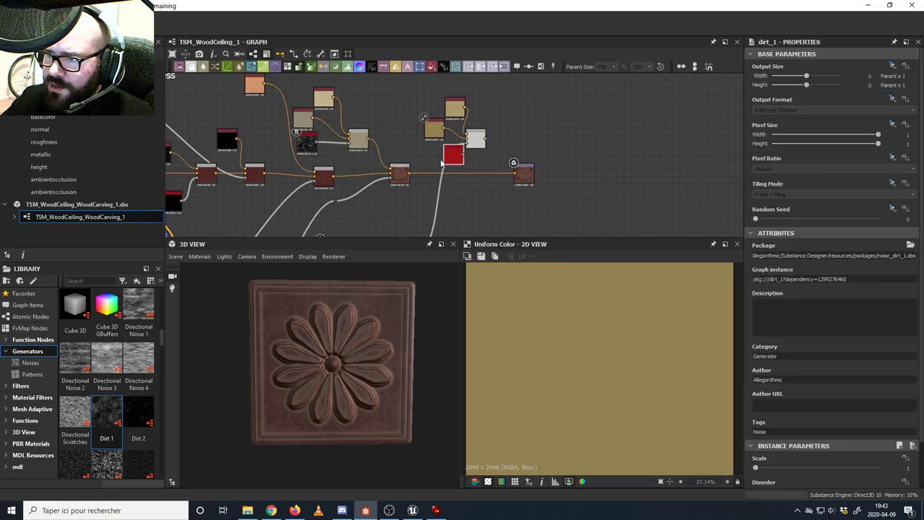
{"action": "left_click_drag", "start_coordinate": [452, 153], "coordinate": [407, 144]}
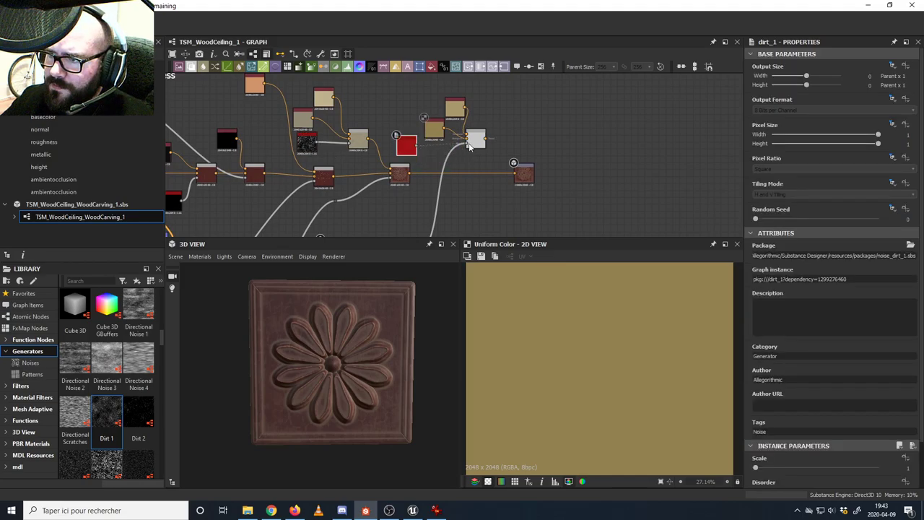
{"action": "left_click_drag", "start_coordinate": [469, 143], "coordinate": [470, 148]}
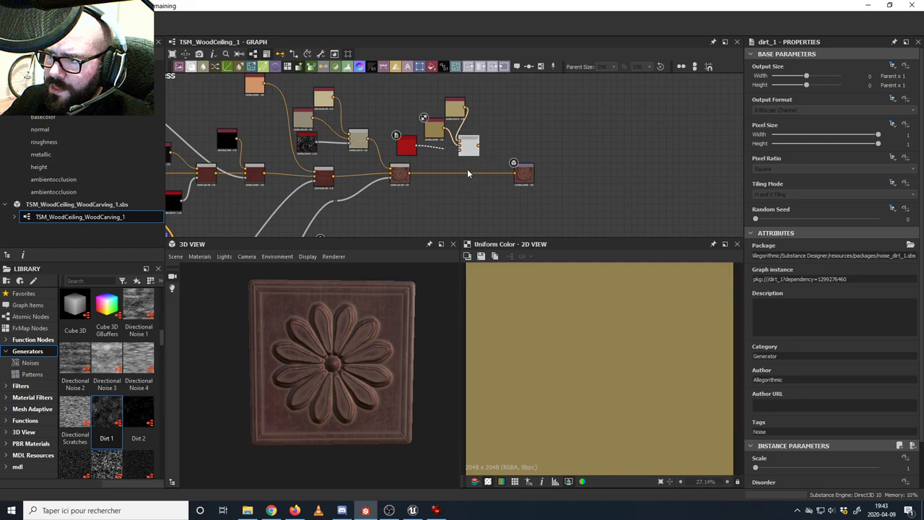
{"action": "left_click", "coordinate": [461, 153]}
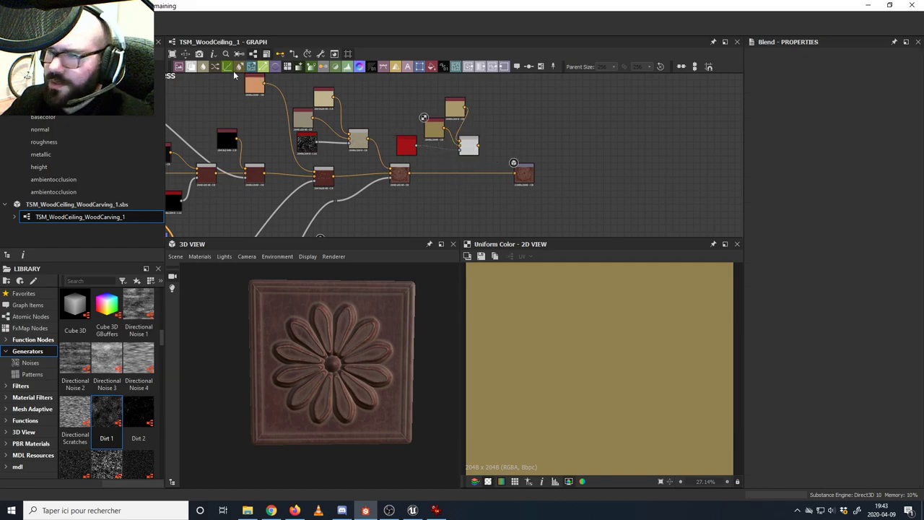
- Insert a Blend before the base color output, with the new beige Blend as foreground and the second Dirt generator as mask
{"action": "left_click_drag", "start_coordinate": [329, 126], "coordinate": [468, 175]}
{"action": "double_click", "coordinate": [468, 177]}
{"action": "left_click_drag", "start_coordinate": [409, 176], "coordinate": [470, 184]}
{"action": "scroll", "coordinate": [462, 189], "scroll_direction": "down", "scroll_amount": 3}
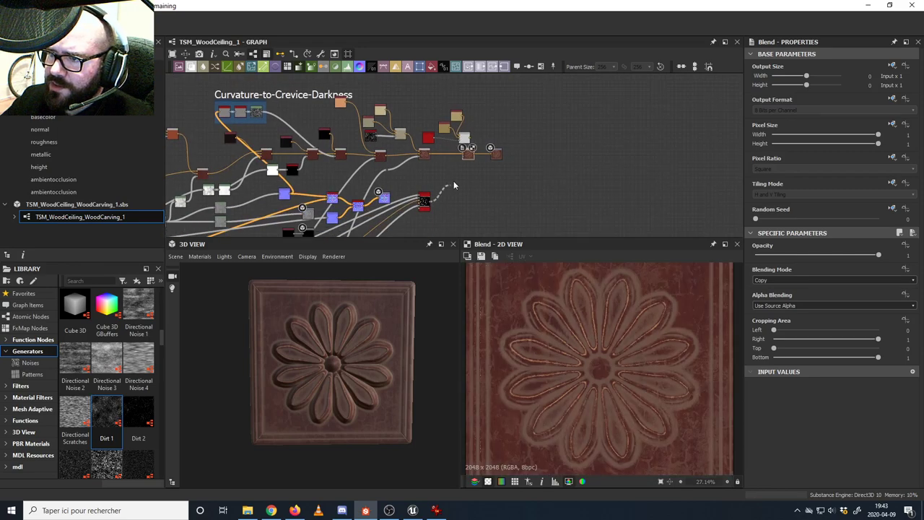
{"action": "scroll", "coordinate": [462, 169], "scroll_direction": "up", "scroll_amount": 5}
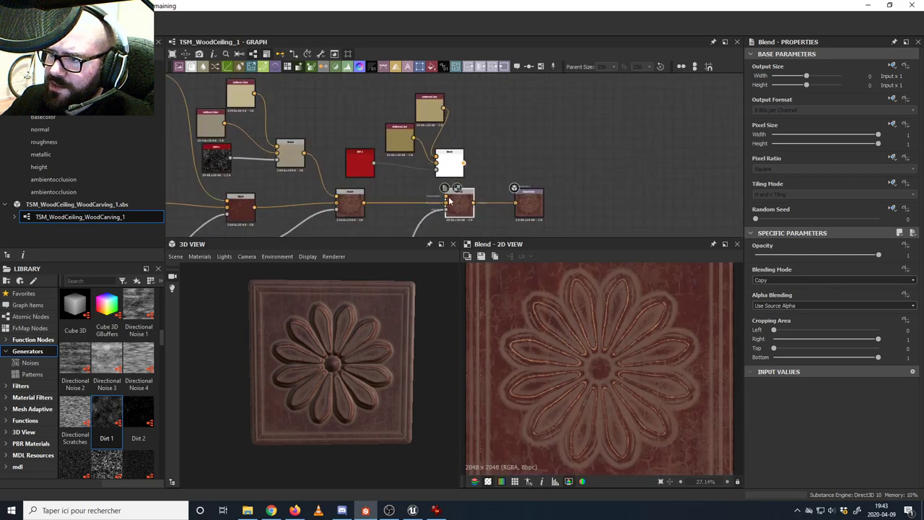
{"action": "scroll", "coordinate": [538, 354], "scroll_direction": "down", "scroll_amount": 3}
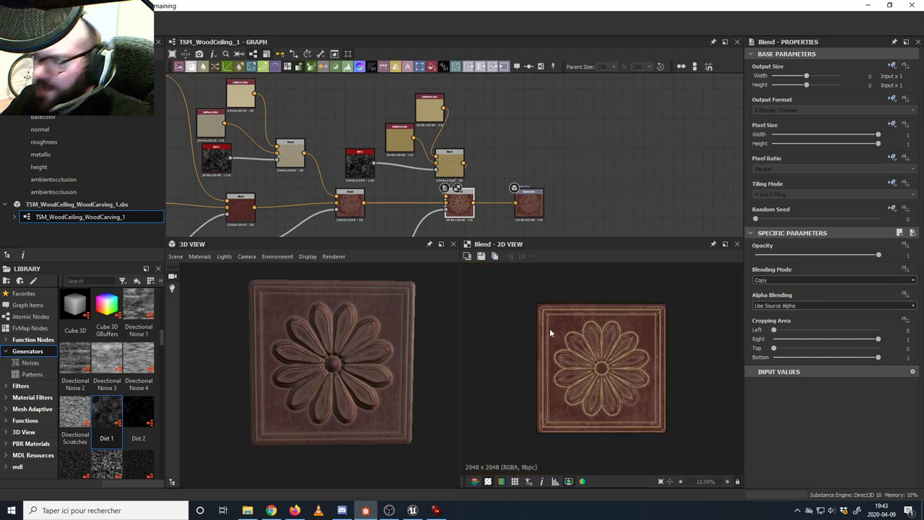
- Set the second dirt layer Blend's opacity to 0.51 while checking the panel in 3D
{"action": "left_click_drag", "start_coordinate": [385, 325], "coordinate": [352, 321]}
{"action": "middle_click_drag", "start_coordinate": [446, 214], "coordinate": [470, 137]}
{"action": "scroll", "coordinate": [459, 166], "scroll_direction": "down", "scroll_amount": 2}
{"action": "left_click_drag", "start_coordinate": [469, 137], "coordinate": [479, 137]}
{"action": "left_click", "coordinate": [836, 257]}
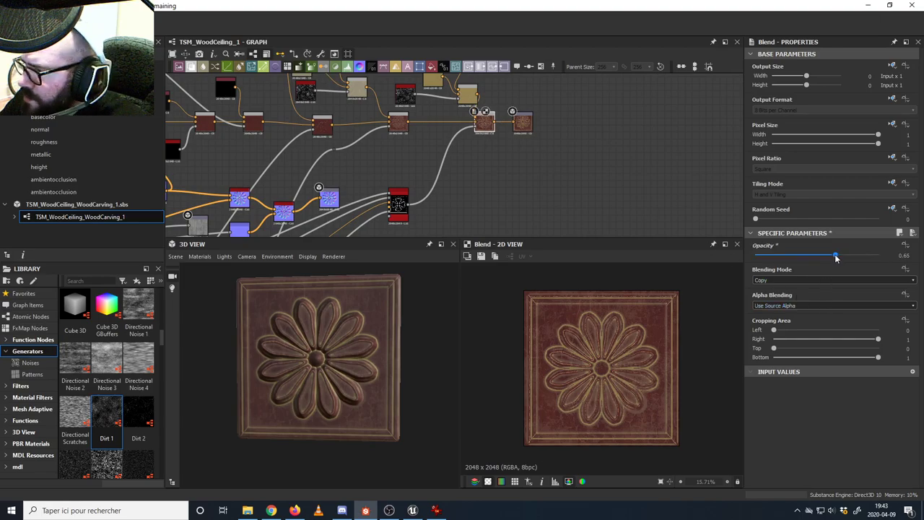
{"action": "left_click_drag", "start_coordinate": [828, 257], "coordinate": [842, 256]}
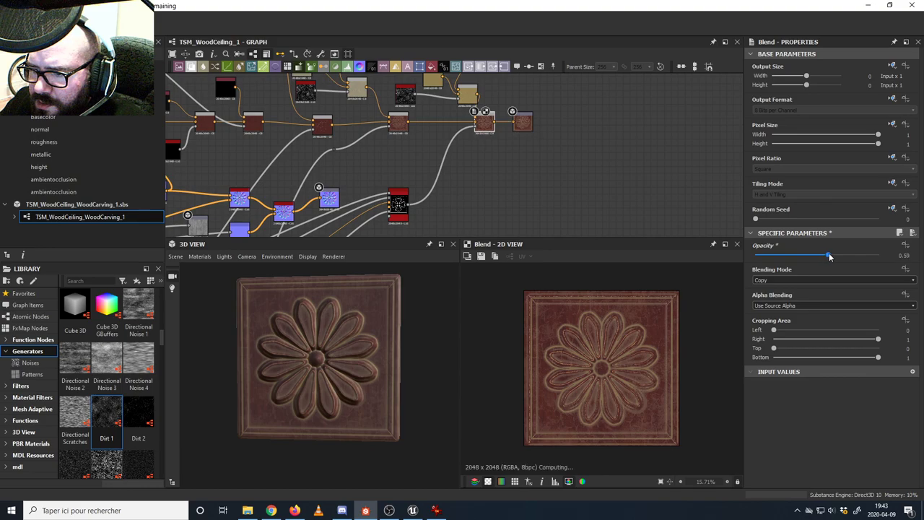
{"action": "mouse_move", "coordinate": [825, 257]}
{"action": "left_mouse_down"}
{"action": "mouse_move", "coordinate": [838, 256]}
{"action": "mouse_move", "coordinate": [810, 268]}
{"action": "mouse_move", "coordinate": [819, 269]}
{"action": "left_mouse_up"}
- Compare the base color output with and without the second dirt layer, examining the carved panel in 3D
{"action": "left_click_drag", "start_coordinate": [359, 345], "coordinate": [371, 351]}
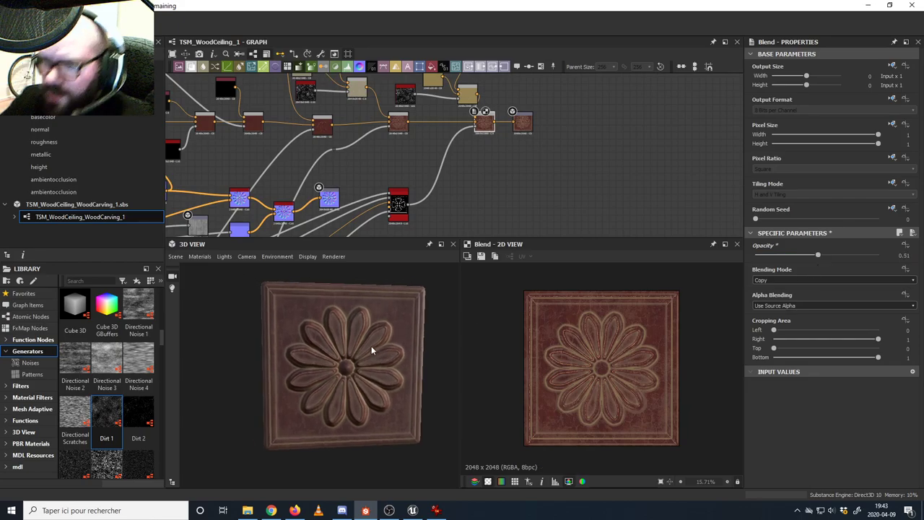
{"action": "scroll", "coordinate": [477, 163], "scroll_direction": "up", "scroll_amount": 3}
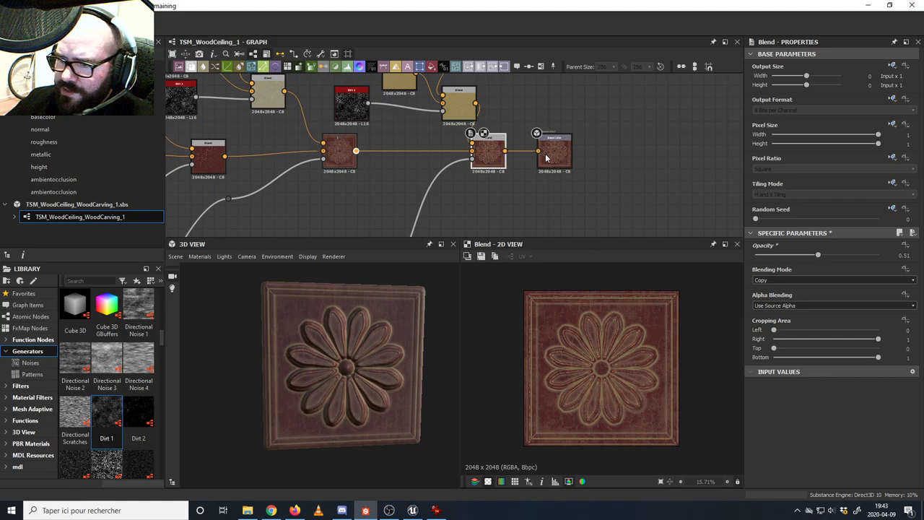
{"action": "left_click_drag", "start_coordinate": [539, 153], "coordinate": [540, 152]}
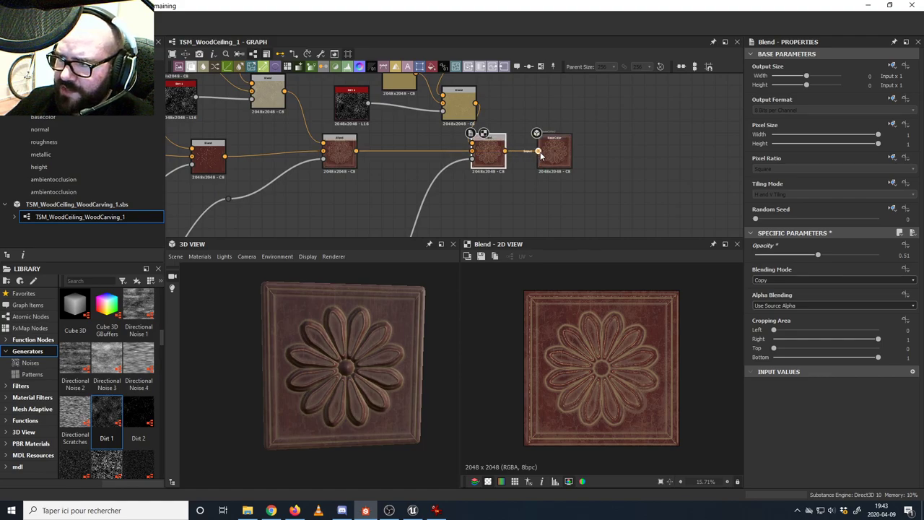
{"action": "left_click_drag", "start_coordinate": [366, 333], "coordinate": [347, 325]}
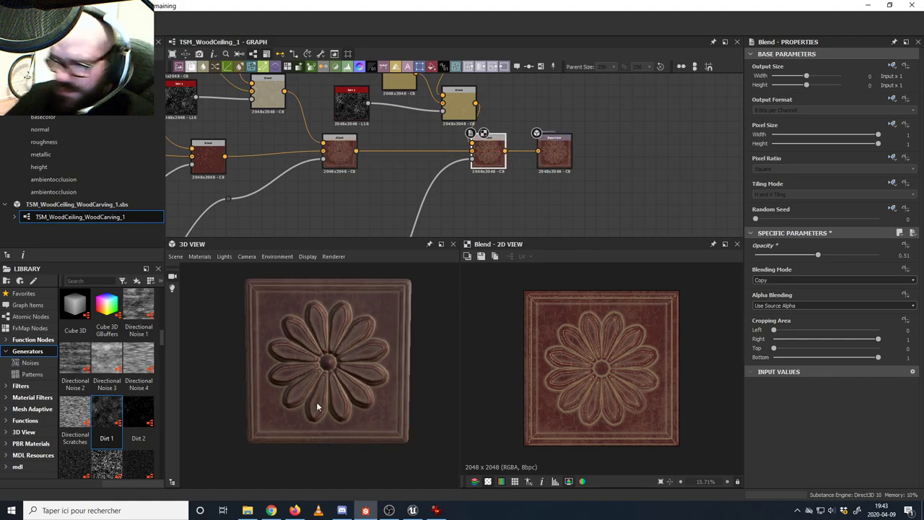
{"action": "mouse_move", "coordinate": [317, 408]}
{"action": "left_mouse_down"}
{"action": "mouse_move", "coordinate": [344, 394]}
{"action": "mouse_move", "coordinate": [324, 415]}
{"action": "mouse_move", "coordinate": [308, 415]}
{"action": "mouse_move", "coordinate": [335, 420]}
{"action": "mouse_move", "coordinate": [330, 392]}
{"action": "mouse_move", "coordinate": [299, 393]}
{"action": "mouse_move", "coordinate": [295, 414]}
{"action": "mouse_move", "coordinate": [215, 422]}
{"action": "mouse_move", "coordinate": [288, 405]}
{"action": "mouse_move", "coordinate": [309, 424]}
{"action": "left_mouse_up"}
{"action": "scroll", "coordinate": [320, 419], "scroll_direction": "up", "scroll_amount": 3}
{"action": "scroll", "coordinate": [296, 397], "scroll_direction": "down", "scroll_amount": 3}
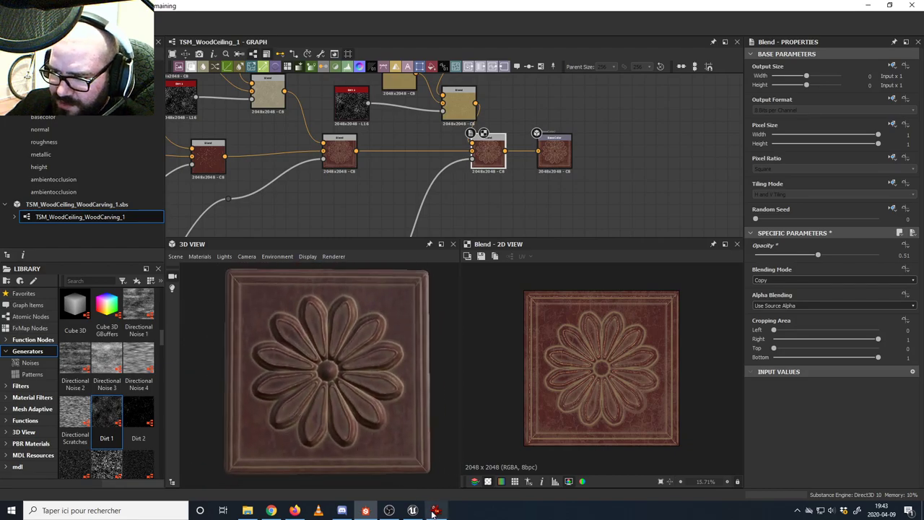
- Compare the carved panel with the Wood_Ceiling_1.jpg reference in IrfanView, and examine the 3D cube and the dirt layer nodes
{"action": "mouse_move", "coordinate": [433, 512]}
{"action": "left_click", "coordinate": [442, 493]}
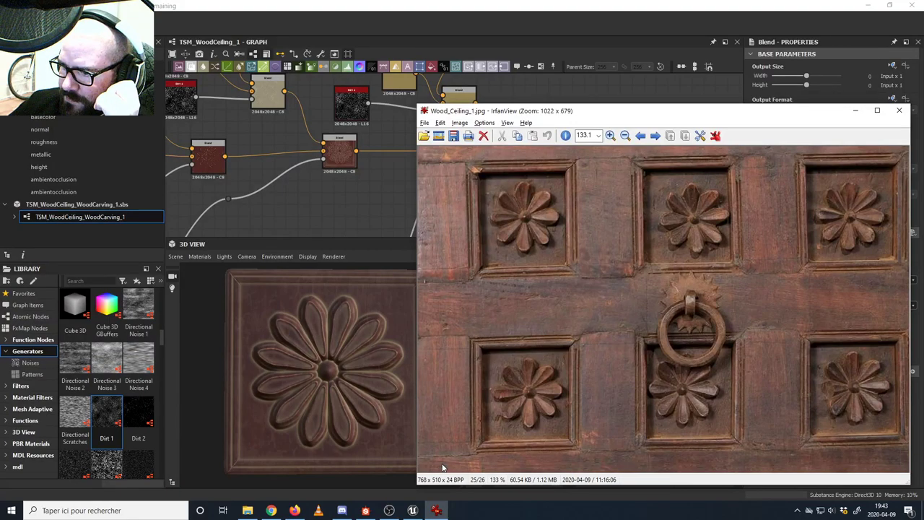
{"action": "left_click", "coordinate": [334, 412]}
{"action": "left_click_drag", "start_coordinate": [334, 411], "coordinate": [355, 403]}
{"action": "scroll", "coordinate": [454, 189], "scroll_direction": "down", "scroll_amount": 3}
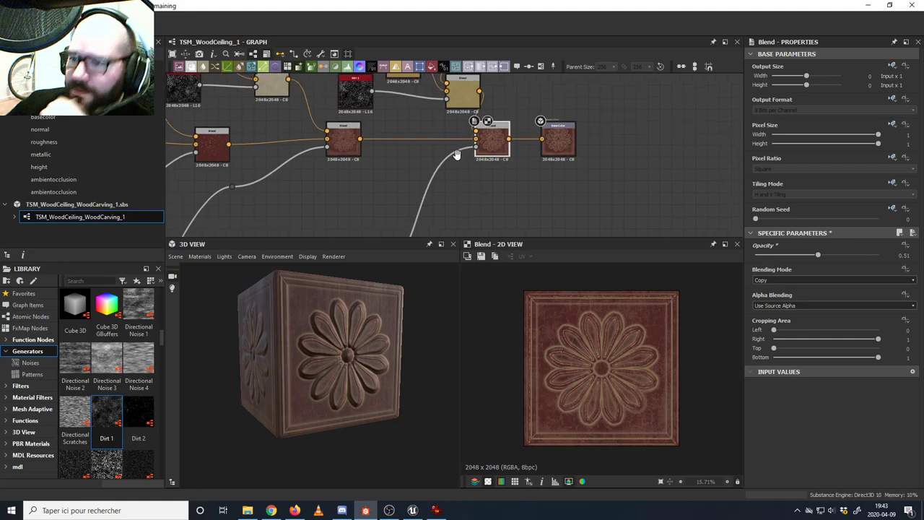
{"action": "scroll", "coordinate": [484, 140], "scroll_direction": "down", "scroll_amount": 2}
{"action": "scroll", "coordinate": [489, 148], "scroll_direction": "down", "scroll_amount": 3}
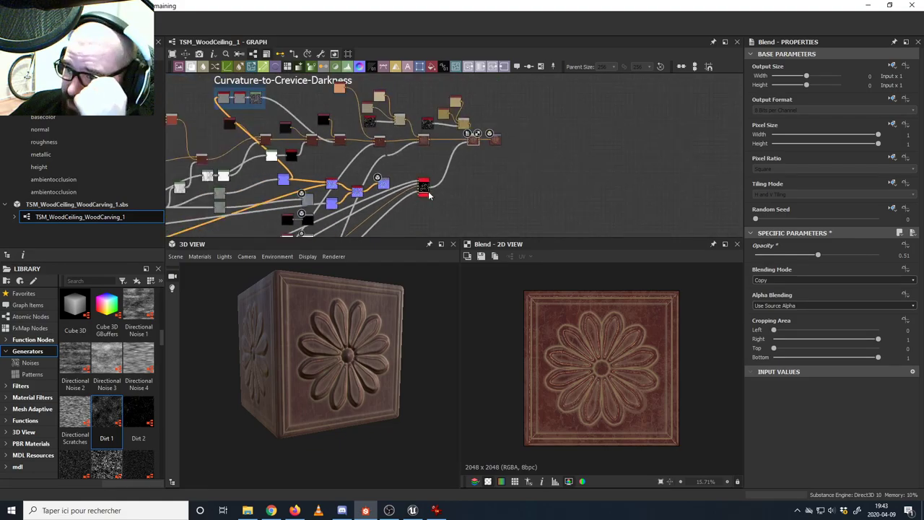
- Examine the dirt mask and output nodes in the graph and the carved panel up close in 3D
{"action": "left_click_drag", "start_coordinate": [489, 132], "coordinate": [419, 214]}
{"action": "middle_click_drag", "start_coordinate": [277, 233], "coordinate": [301, 205]}
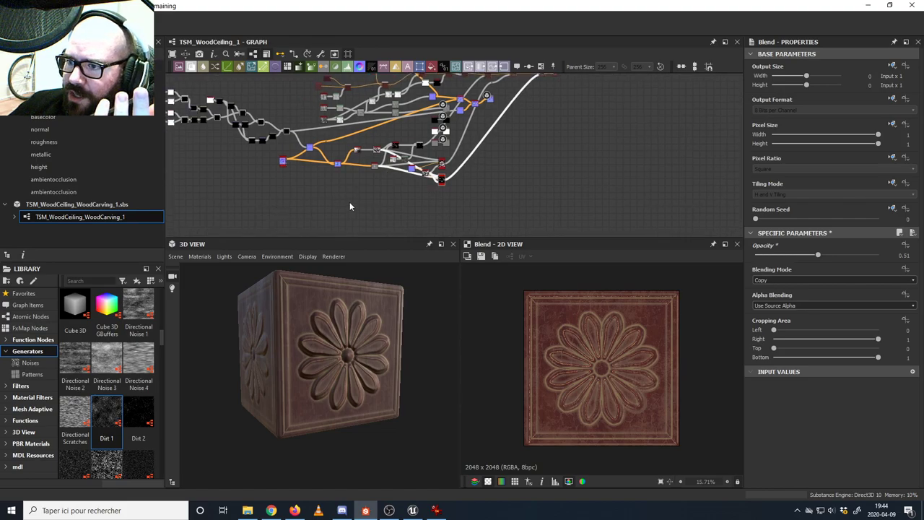
{"action": "scroll", "coordinate": [349, 207], "scroll_direction": "up", "scroll_amount": 5}
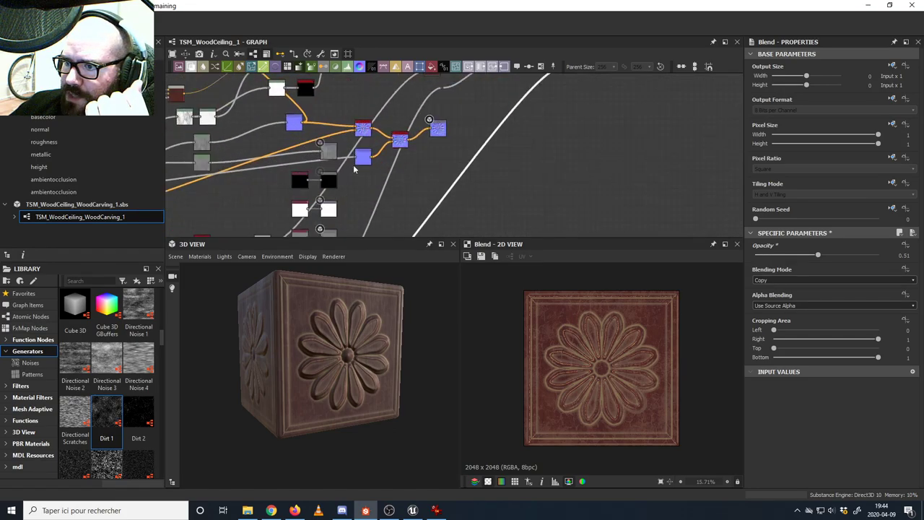
{"action": "middle_click_drag", "start_coordinate": [354, 169], "coordinate": [336, 183]}
{"action": "scroll", "coordinate": [364, 175], "scroll_direction": "down", "scroll_amount": 1}
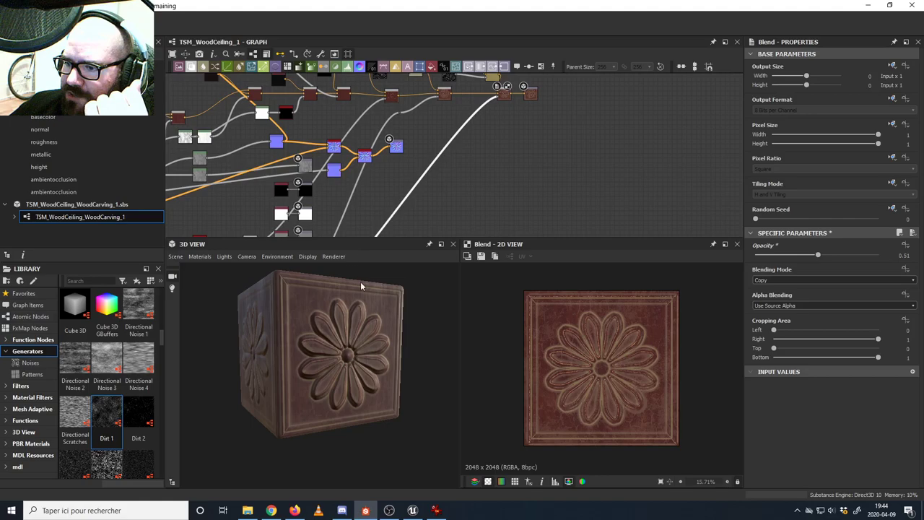
{"action": "scroll", "coordinate": [360, 284], "scroll_direction": "up", "scroll_amount": 4}
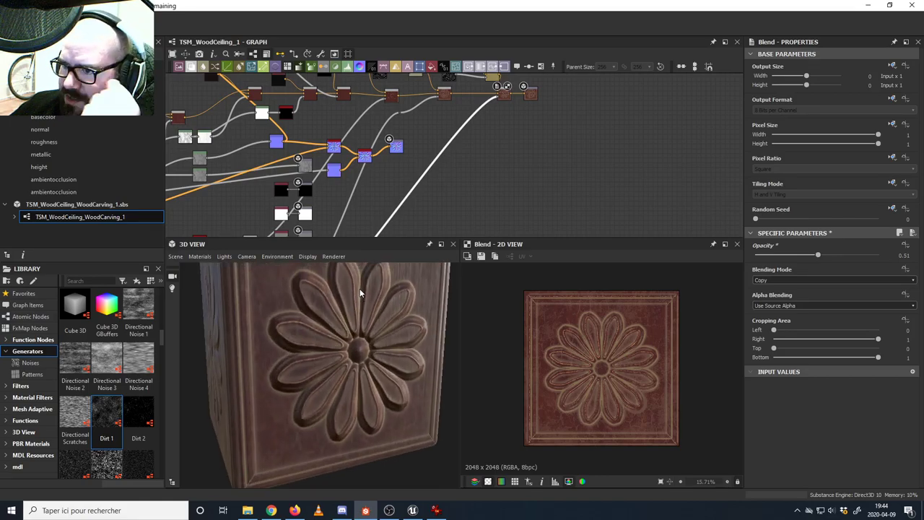
{"action": "left_click", "coordinate": [399, 149]}
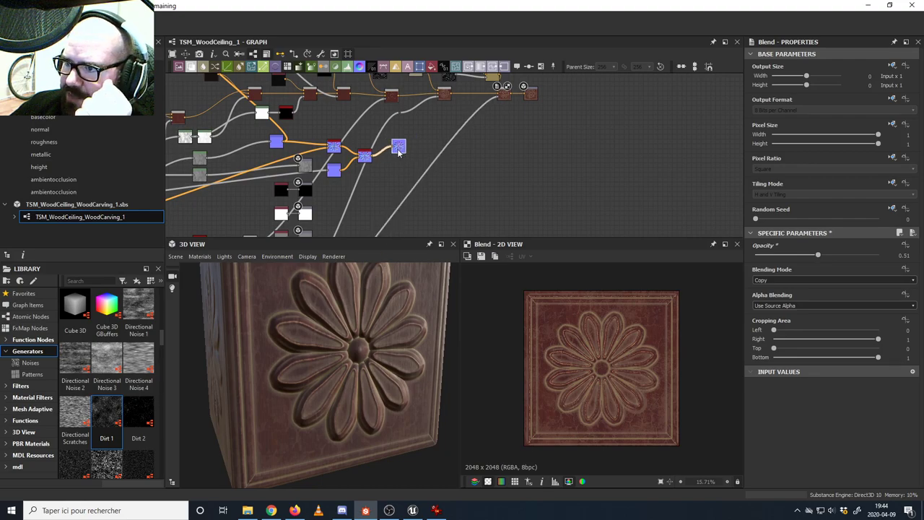
{"action": "scroll", "coordinate": [341, 176], "scroll_direction": "up", "scroll_amount": 1}
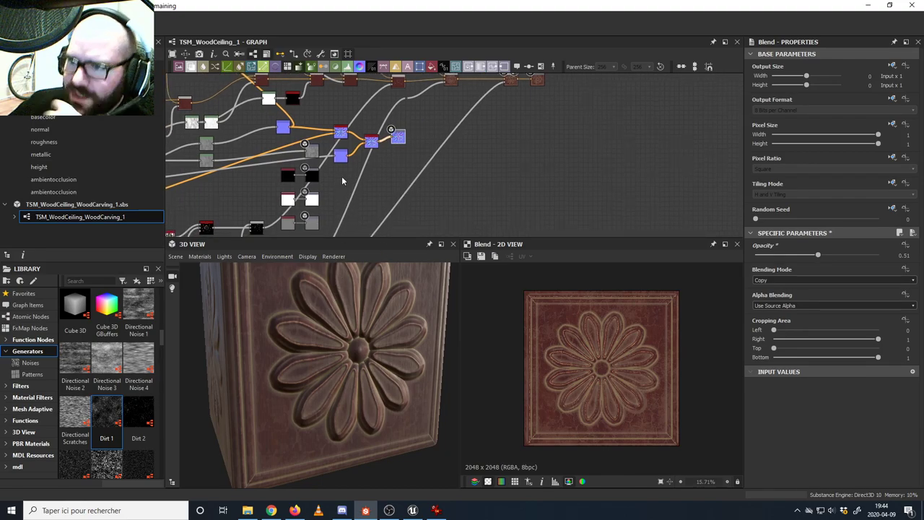
- Move the roughness output into free space beyond the normal output and preview it in 2D
{"action": "left_click_drag", "start_coordinate": [313, 157], "coordinate": [582, 178]}
{"action": "scroll", "coordinate": [538, 159], "scroll_direction": "up", "scroll_amount": 5}
{"action": "left_click", "coordinate": [527, 162]}
{"action": "scroll", "coordinate": [530, 167], "scroll_direction": "down", "scroll_amount": 5}
{"action": "middle_click_drag", "start_coordinate": [554, 153], "coordinate": [506, 157]}
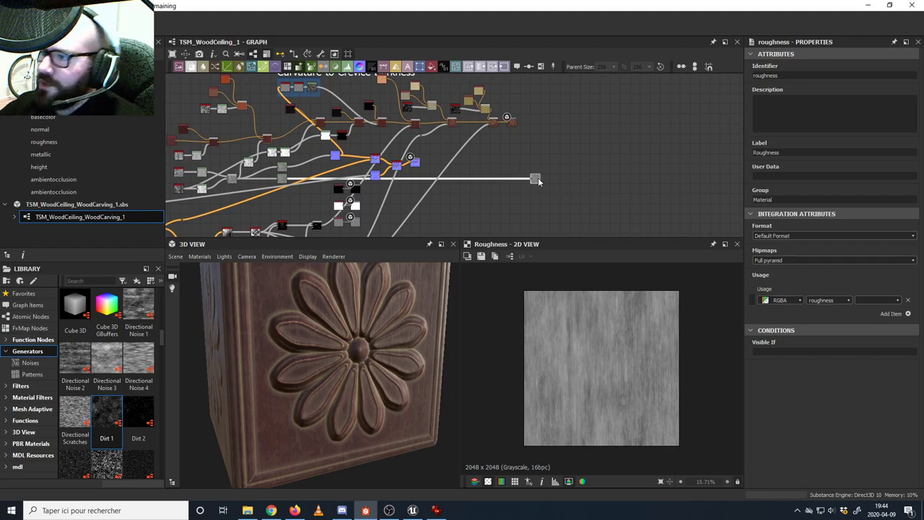
- Add a Blend node near the roughness output and connect the grayscale wood roughness node as its background
{"action": "middle_click_drag", "start_coordinate": [494, 214], "coordinate": [511, 195]}
{"action": "scroll", "coordinate": [490, 205], "scroll_direction": "down", "scroll_amount": 3}
{"action": "middle_click_drag", "start_coordinate": [461, 214], "coordinate": [363, 189]}
{"action": "scroll", "coordinate": [410, 194], "scroll_direction": "up", "scroll_amount": 8}
{"action": "scroll", "coordinate": [363, 189], "scroll_direction": "down", "scroll_amount": 5}
{"action": "middle_click_drag", "start_coordinate": [452, 128], "coordinate": [361, 194]}
{"action": "scroll", "coordinate": [361, 194], "scroll_direction": "down", "scroll_amount": 2}
{"action": "middle_click_drag", "start_coordinate": [397, 169], "coordinate": [446, 146]}
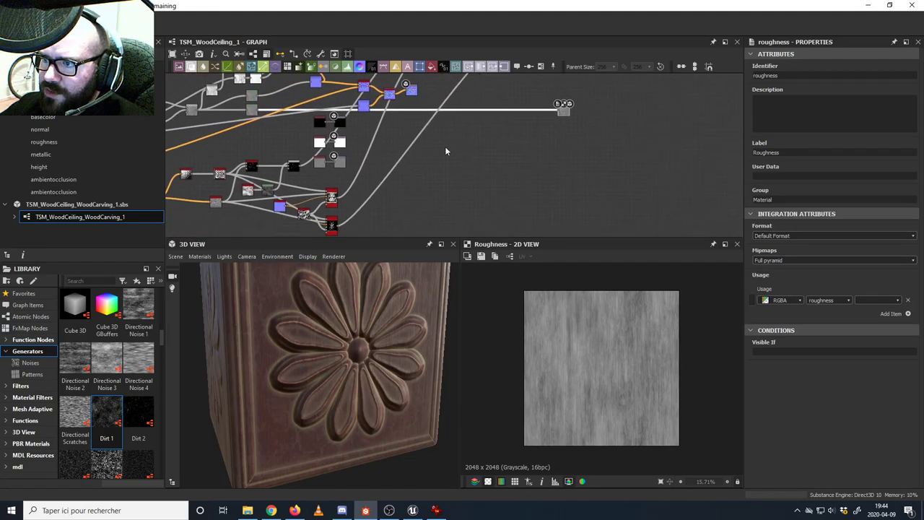
{"action": "left_click_drag", "start_coordinate": [208, 75], "coordinate": [491, 114]}
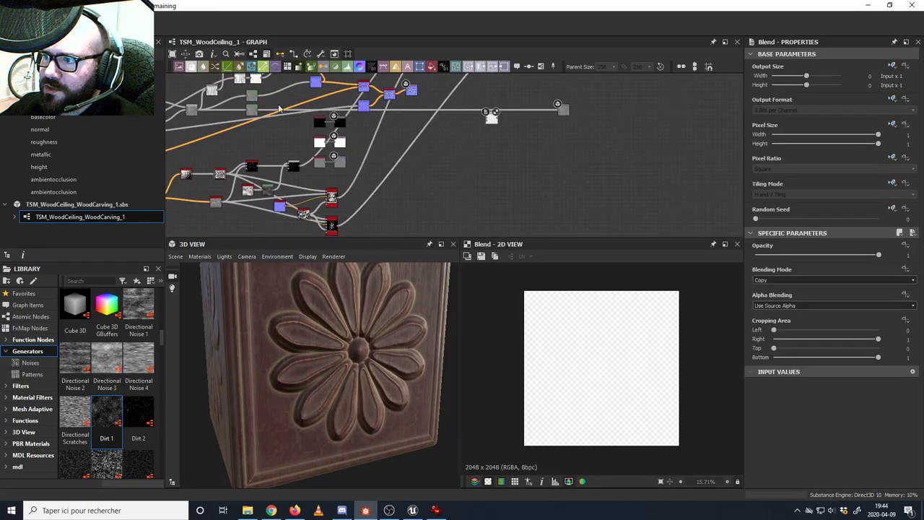
{"action": "left_click_drag", "start_coordinate": [259, 110], "coordinate": [497, 135]}
{"action": "left_click", "coordinate": [543, 123]}
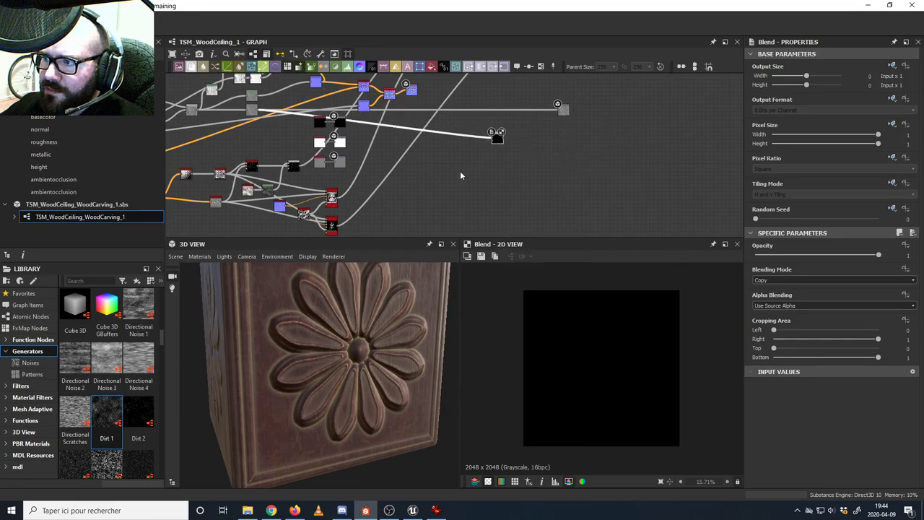
- Add a second Blend node below the roughness Blend and connect the first Dirt generator as its opacity mask
{"action": "scroll", "coordinate": [412, 189], "scroll_direction": "up", "scroll_amount": 3}
{"action": "middle_click_drag", "start_coordinate": [413, 189], "coordinate": [377, 194]}
{"action": "scroll", "coordinate": [377, 194], "scroll_direction": "down", "scroll_amount": 2}
{"action": "left_click_drag", "start_coordinate": [480, 136], "coordinate": [476, 135]}
{"action": "middle_click_drag", "start_coordinate": [407, 163], "coordinate": [444, 149]}
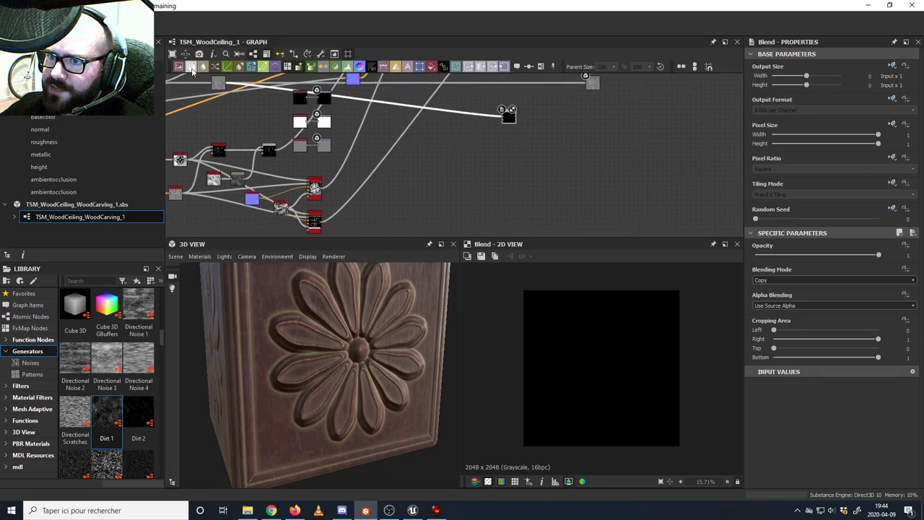
{"action": "left_click_drag", "start_coordinate": [193, 70], "coordinate": [459, 150]}
{"action": "scroll", "coordinate": [325, 188], "scroll_direction": "up", "scroll_amount": 4}
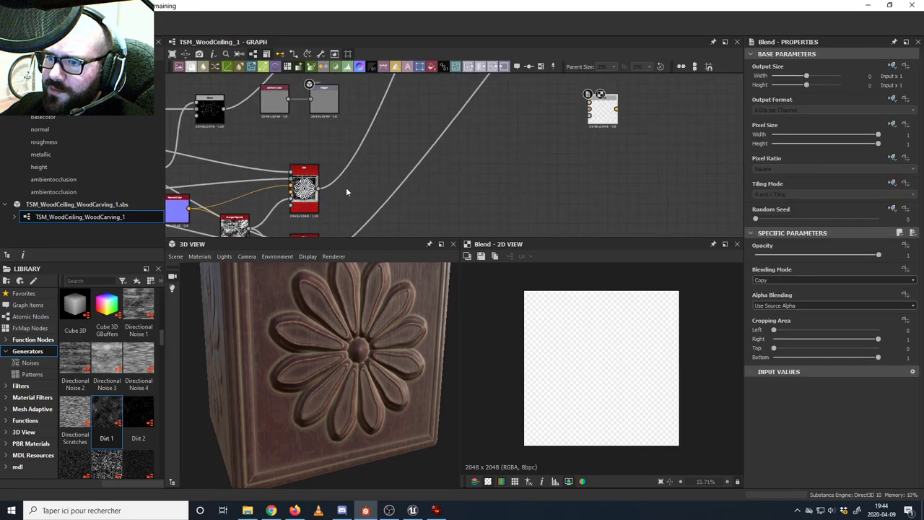
{"action": "middle_click_drag", "start_coordinate": [346, 187], "coordinate": [297, 203]}
{"action": "scroll", "coordinate": [297, 202], "scroll_direction": "down", "scroll_amount": 1}
{"action": "left_click_drag", "start_coordinate": [277, 203], "coordinate": [503, 139]}
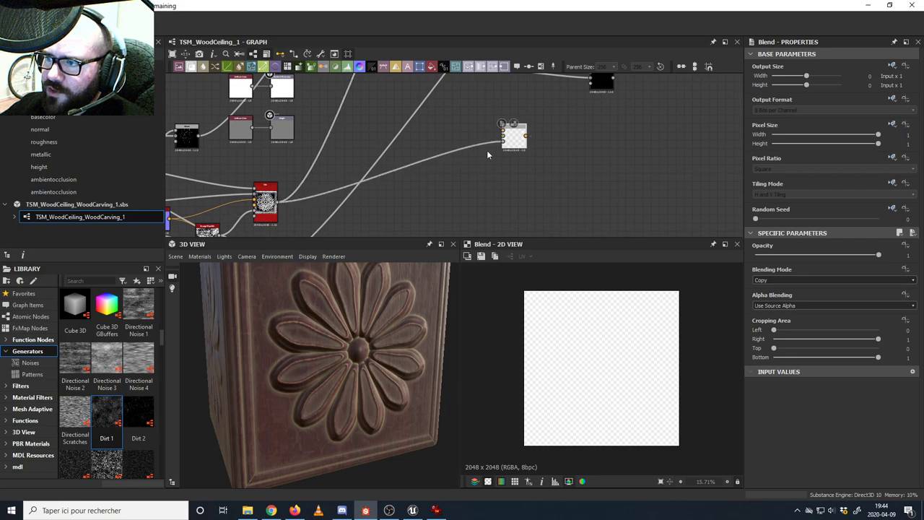
{"action": "middle_click_drag", "start_coordinate": [487, 154], "coordinate": [440, 198]}
{"action": "left_click_drag", "start_coordinate": [463, 199], "coordinate": [464, 208]}
{"action": "middle_click_drag", "start_coordinate": [439, 177], "coordinate": [444, 177]}
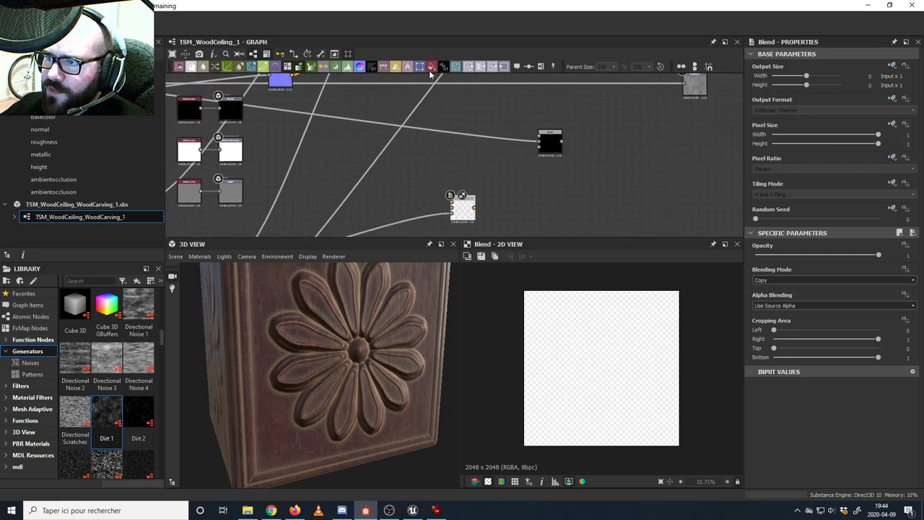
- Create two grayscale Uniform Color nodes beside the masked Blend, with luminance 105 and 204
{"action": "left_click_drag", "start_coordinate": [432, 69], "coordinate": [431, 141]}
{"action": "left_click", "coordinate": [871, 256]}
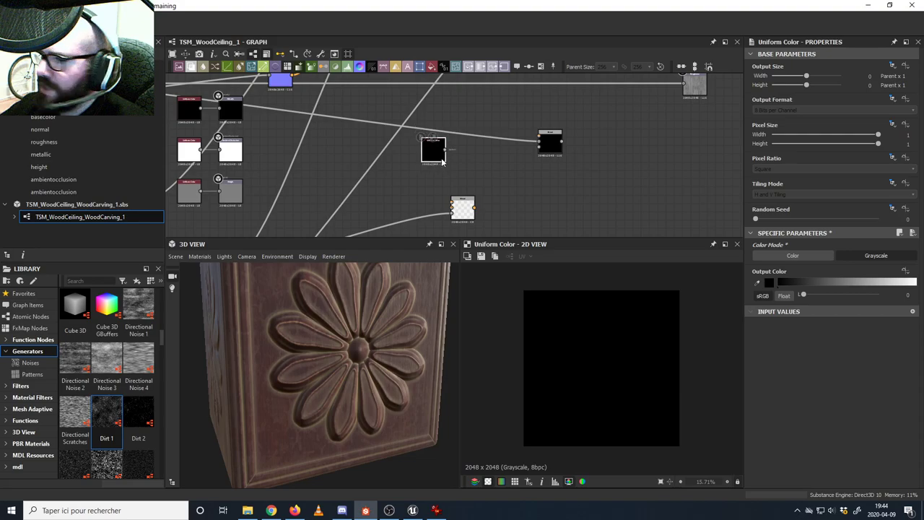
{"action": "left_click_drag", "start_coordinate": [824, 283], "coordinate": [834, 283]}
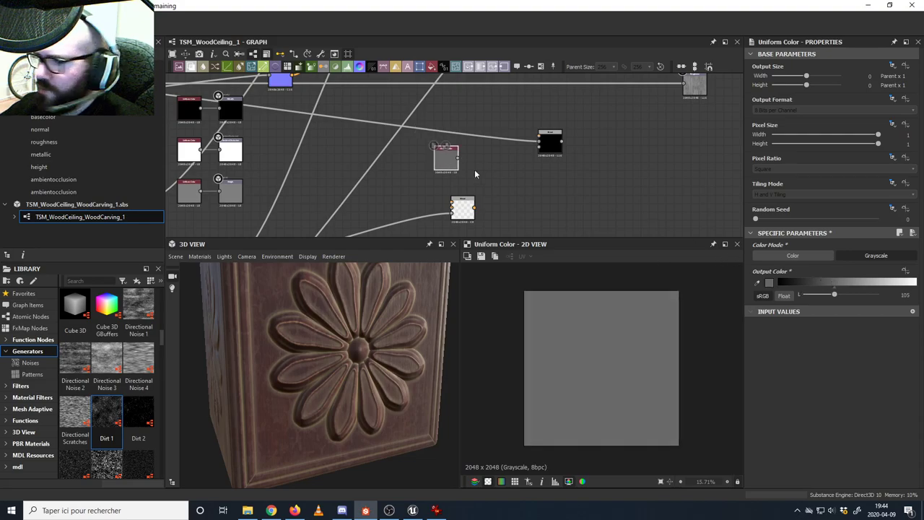
{"action": "left_click_drag", "start_coordinate": [458, 159], "coordinate": [410, 192]}
{"action": "double_click", "coordinate": [409, 192]}
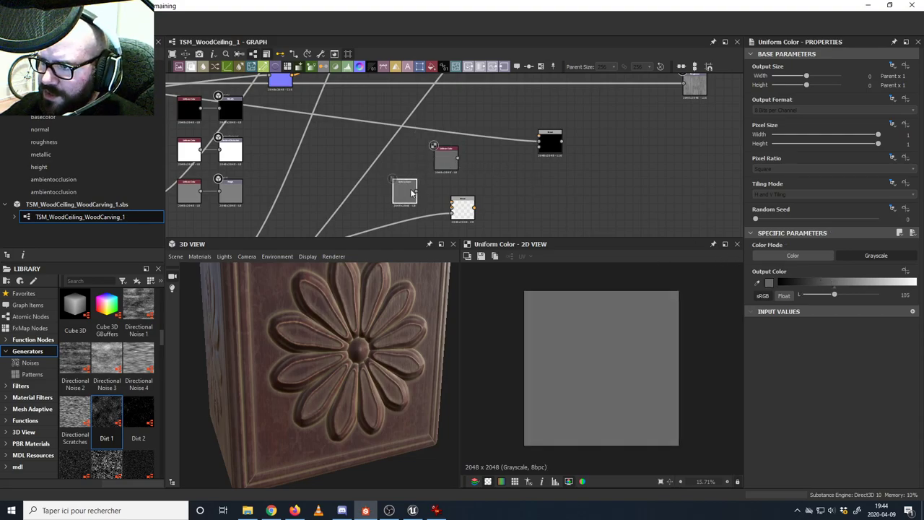
{"action": "left_click", "coordinate": [886, 281]}
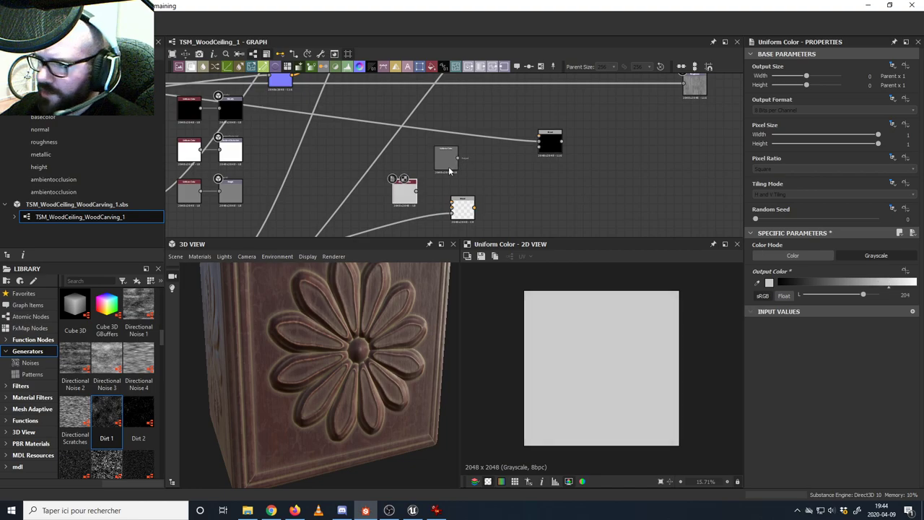
- Connect the lighter color as foreground and the darker as background of the masked Blend, and feed it into the roughness Blend's foreground
{"action": "left_click_drag", "start_coordinate": [455, 212], "coordinate": [454, 203]}
{"action": "left_click_drag", "start_coordinate": [446, 158], "coordinate": [419, 158]}
{"action": "double_click", "coordinate": [463, 208]}
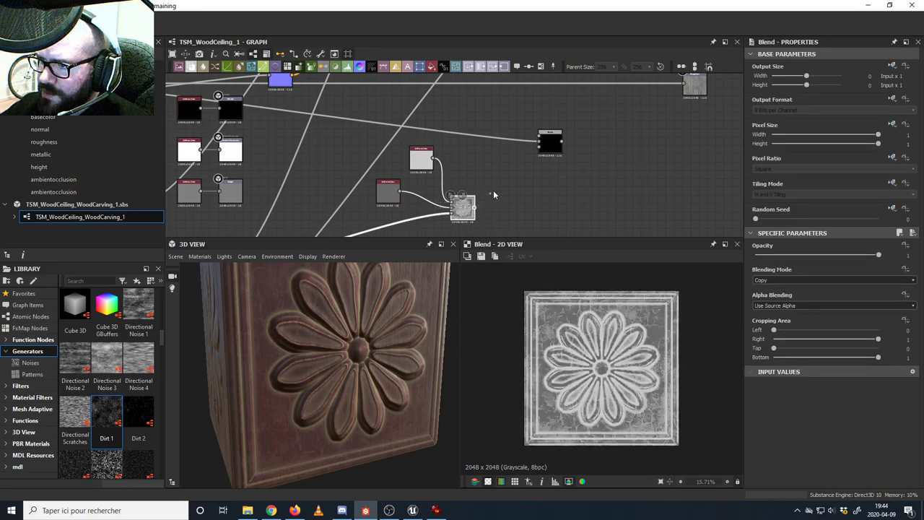
{"action": "double_click", "coordinate": [545, 135]}
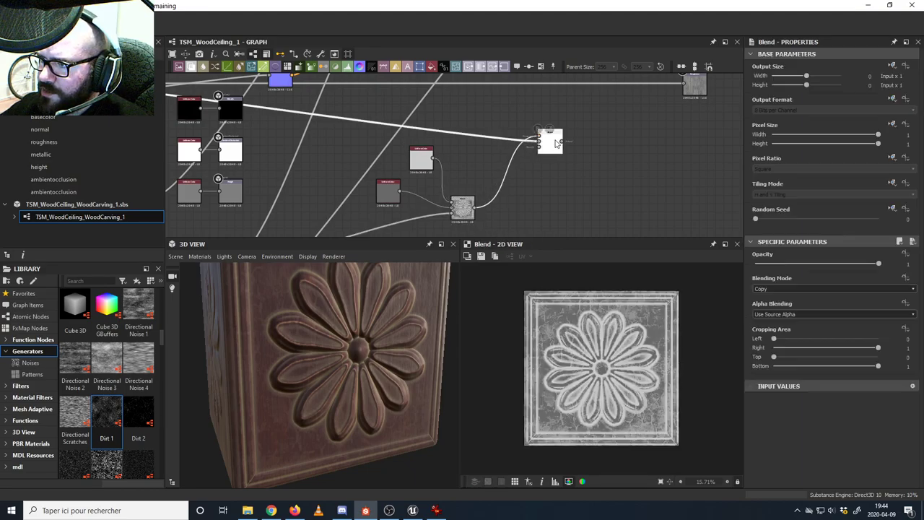
- Set the roughness Blend's blending mode to Overlay and insert it before the roughness output
{"action": "left_click", "coordinate": [768, 279]}
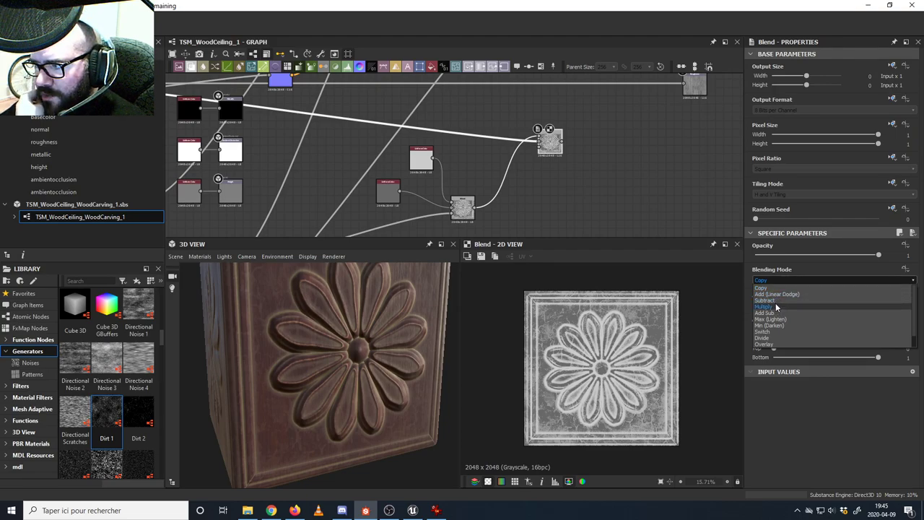
{"action": "left_click", "coordinate": [778, 294]}
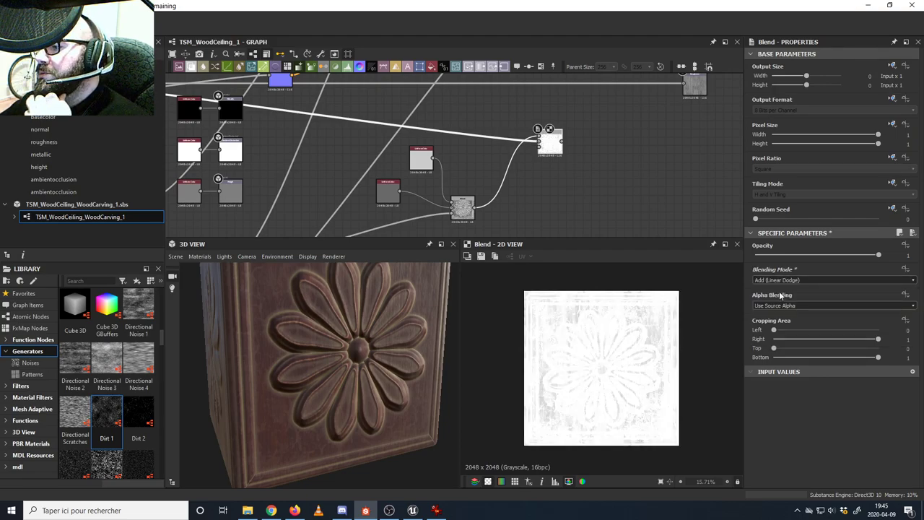
{"action": "left_click", "coordinate": [779, 279]}
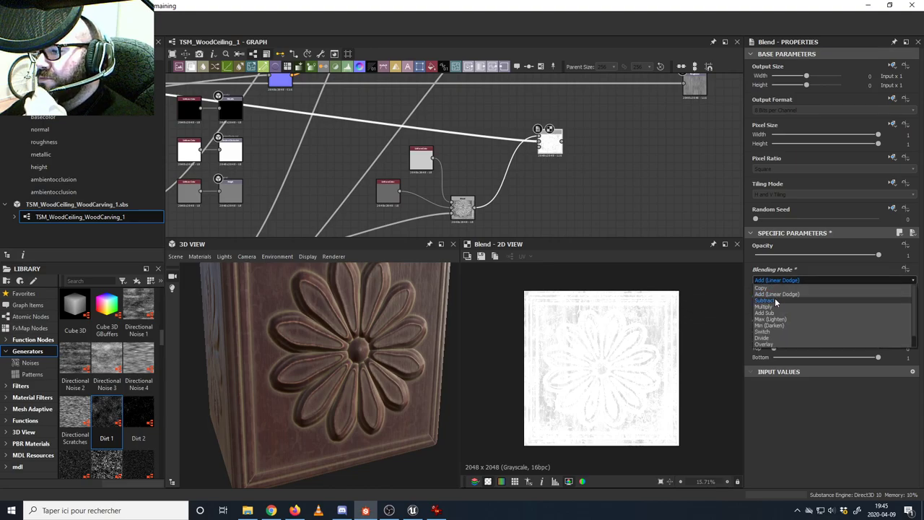
{"action": "left_click", "coordinate": [770, 339]}
{"action": "middle_click_drag", "start_coordinate": [566, 175], "coordinate": [502, 221]}
{"action": "left_click_drag", "start_coordinate": [489, 192], "coordinate": [551, 134]}
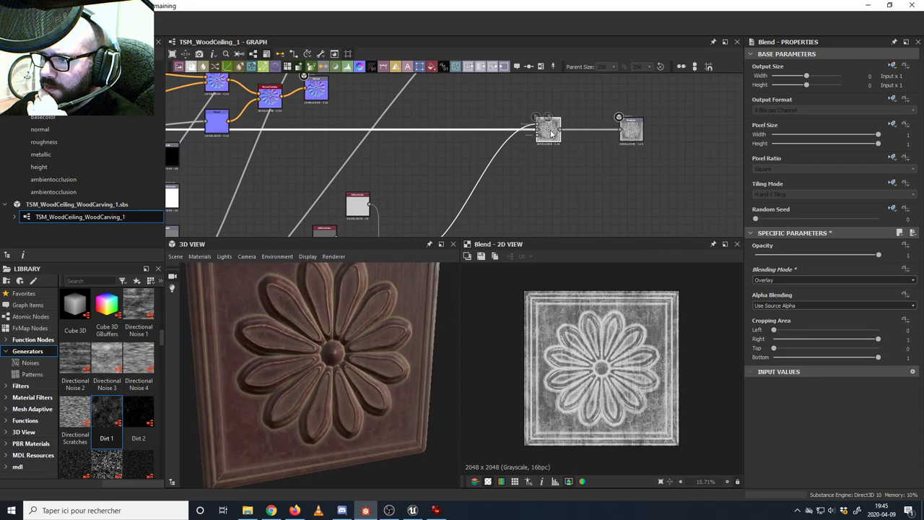
{"action": "scroll", "coordinate": [590, 340], "scroll_direction": "up", "scroll_amount": 1}
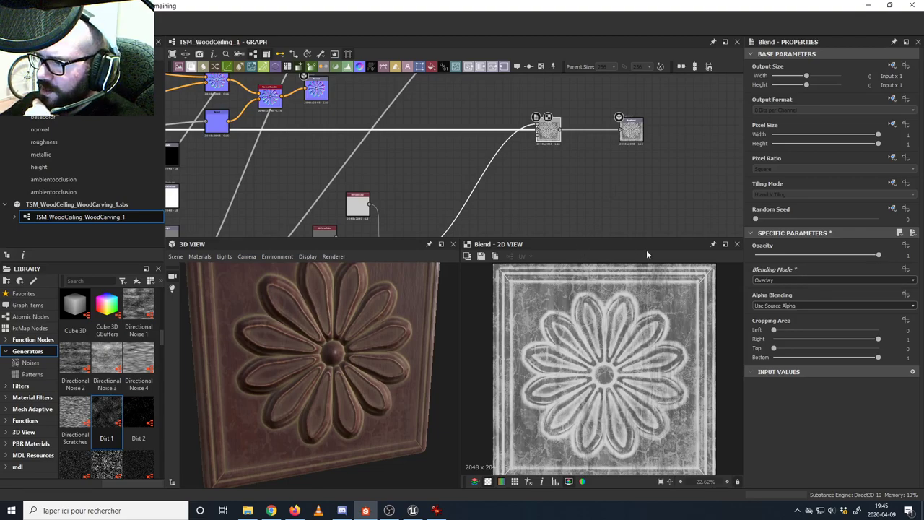
- Rearrange the masked Blend and its two Uniform Color nodes closer to the roughness Blend
{"action": "middle_click_drag", "start_coordinate": [461, 159], "coordinate": [480, 126]}
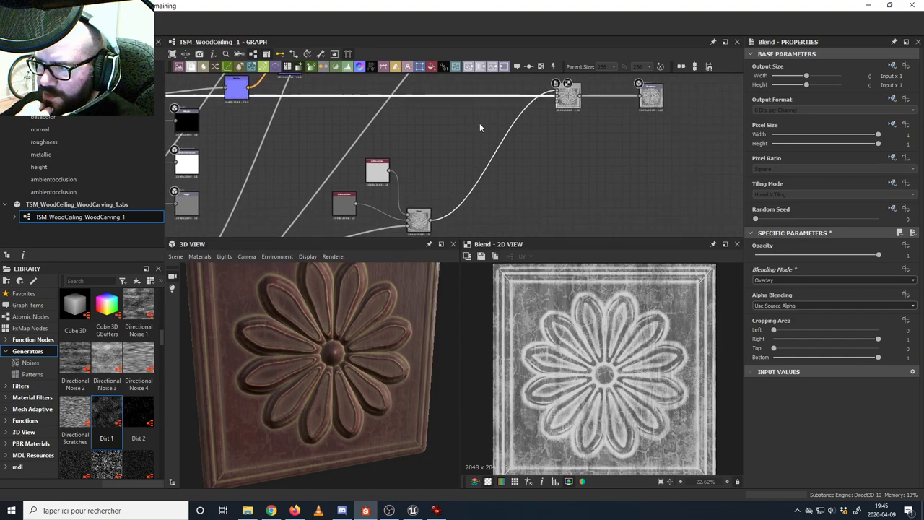
{"action": "scroll", "coordinate": [446, 155], "scroll_direction": "down", "scroll_amount": 2}
{"action": "left_click_drag", "start_coordinate": [430, 193], "coordinate": [488, 152]}
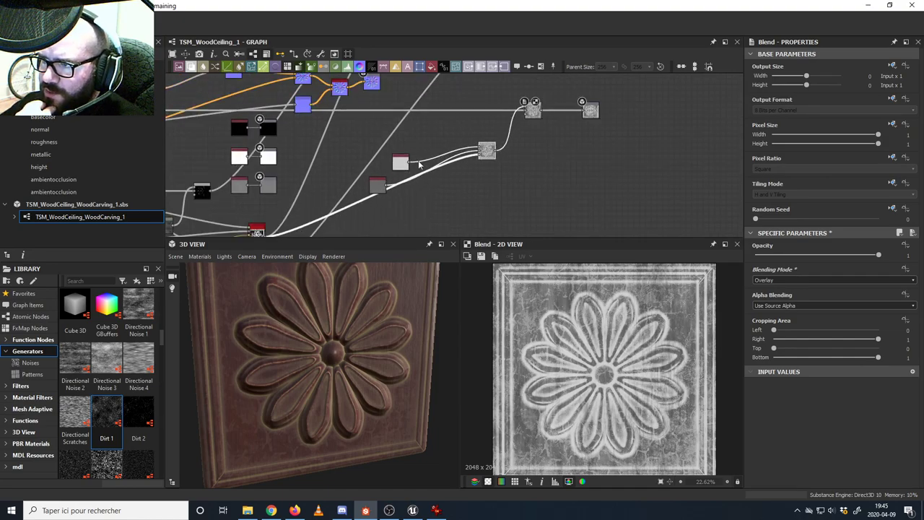
{"action": "left_click_drag", "start_coordinate": [402, 164], "coordinate": [448, 137]}
{"action": "left_click_drag", "start_coordinate": [379, 186], "coordinate": [427, 151]}
{"action": "scroll", "coordinate": [445, 145], "scroll_direction": "up", "scroll_amount": 3}
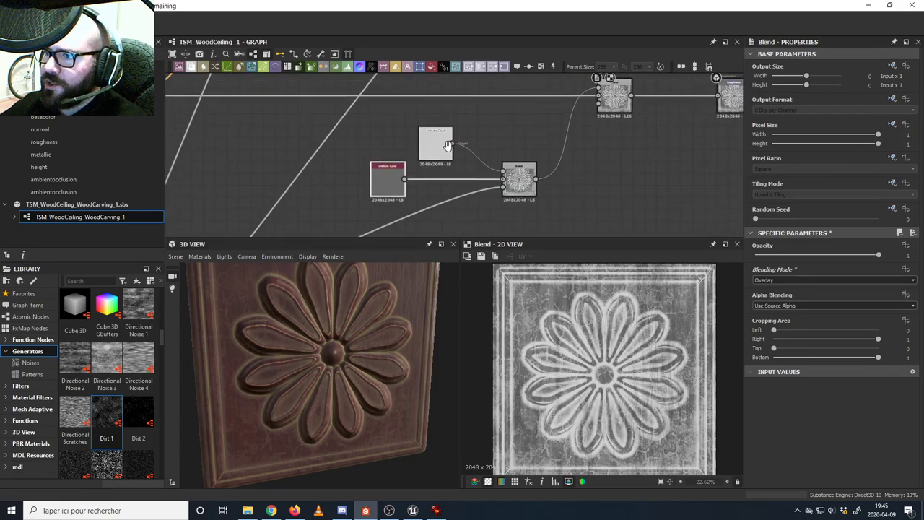
{"action": "left_click", "coordinate": [510, 187]}
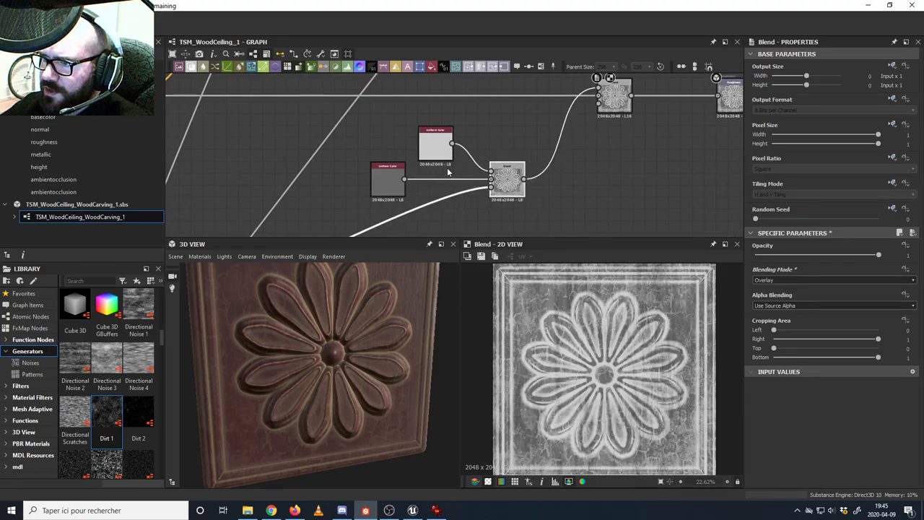
- Try a luminance of 11 for the foreground Uniform Color and examine the flower's gloss in 3D
{"action": "double_click", "coordinate": [609, 102]}
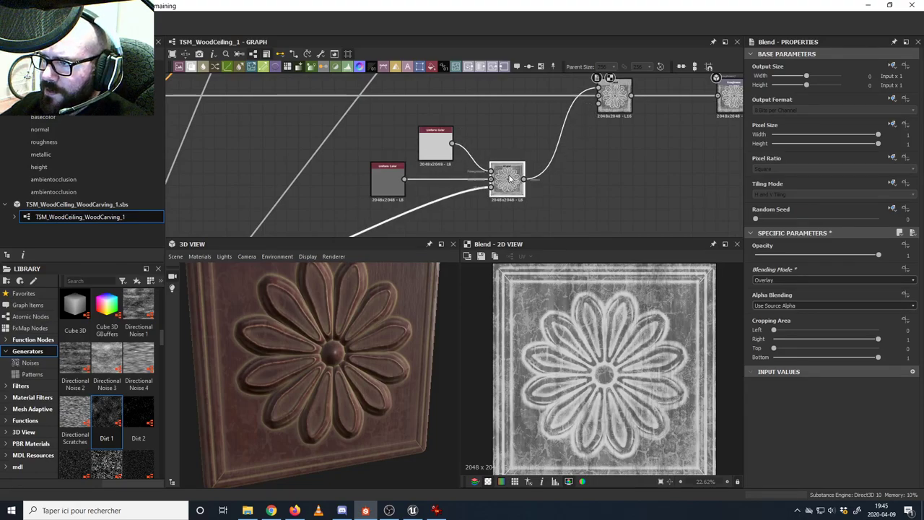
{"action": "double_click", "coordinate": [437, 148]}
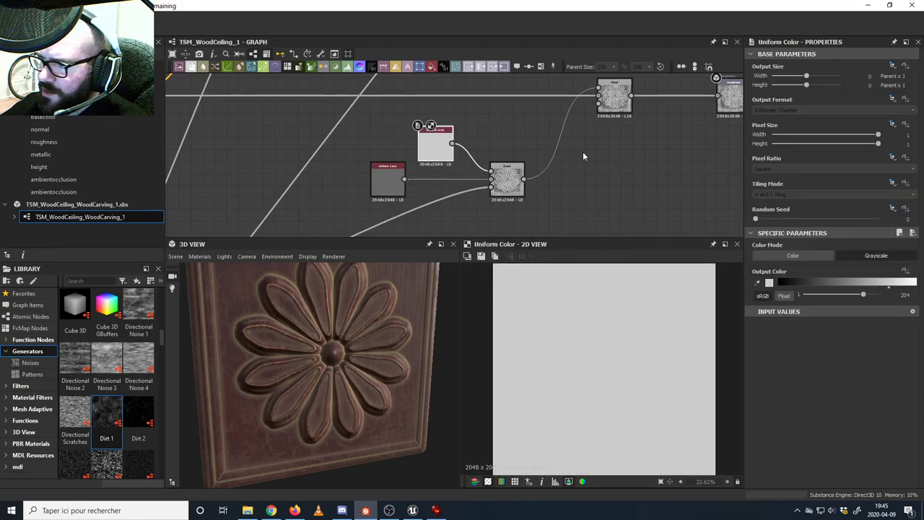
{"action": "left_click_drag", "start_coordinate": [827, 283], "coordinate": [781, 283]}
{"action": "middle_click_drag", "start_coordinate": [510, 233], "coordinate": [497, 233]}
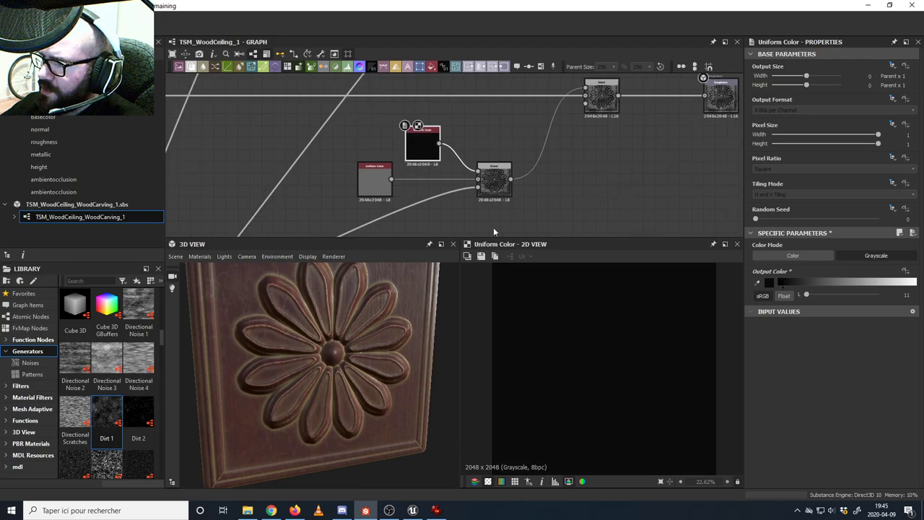
{"action": "left_click_drag", "start_coordinate": [346, 280], "coordinate": [338, 337]}
{"action": "scroll", "coordinate": [340, 329], "scroll_direction": "up", "scroll_amount": 5}
{"action": "middle_click_drag", "start_coordinate": [338, 337], "coordinate": [363, 340]}
{"action": "scroll", "coordinate": [363, 336], "scroll_direction": "down", "scroll_amount": 5}
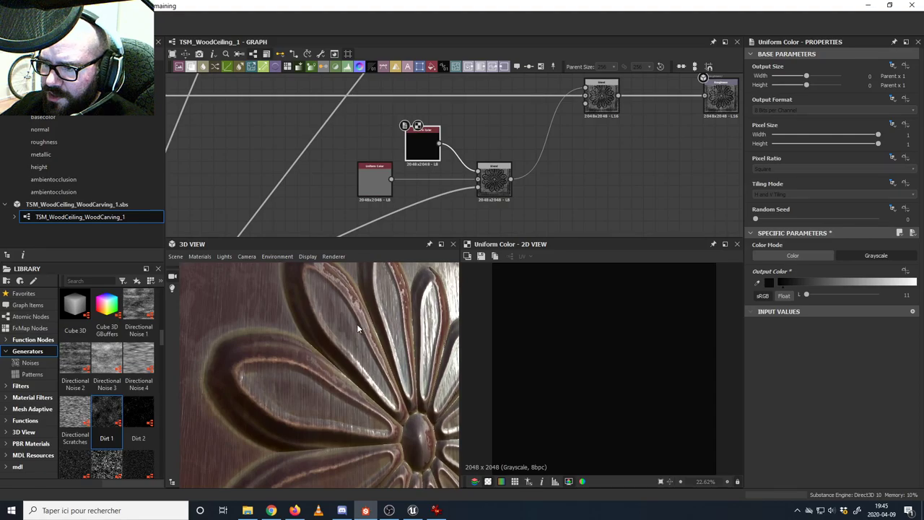
{"action": "scroll", "coordinate": [357, 324], "scroll_direction": "down", "scroll_amount": 4}
- Set the foreground Uniform Color's luminance to 203 and preview the roughness output in 2D
{"action": "left_click", "coordinate": [891, 285]}
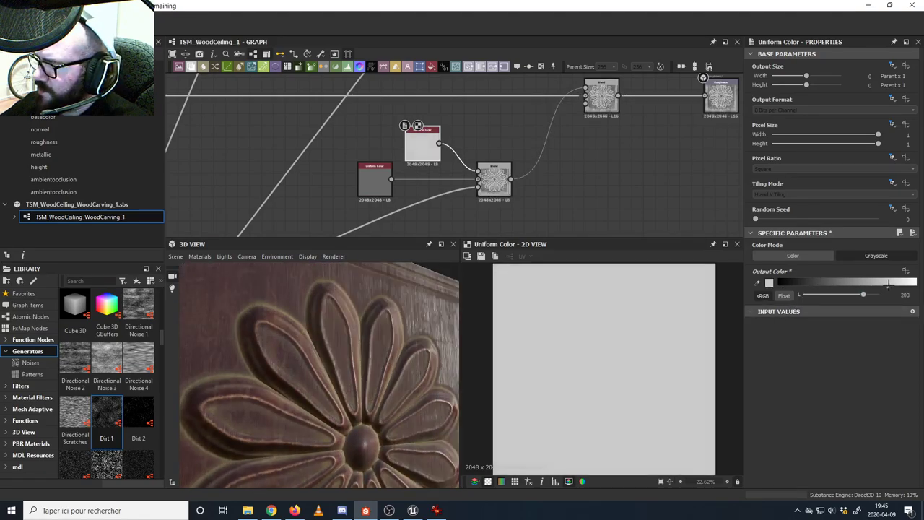
{"action": "middle_click_drag", "start_coordinate": [666, 172], "coordinate": [638, 167]}
{"action": "double_click", "coordinate": [695, 90]}
{"action": "scroll", "coordinate": [373, 322], "scroll_direction": "down", "scroll_amount": 2}
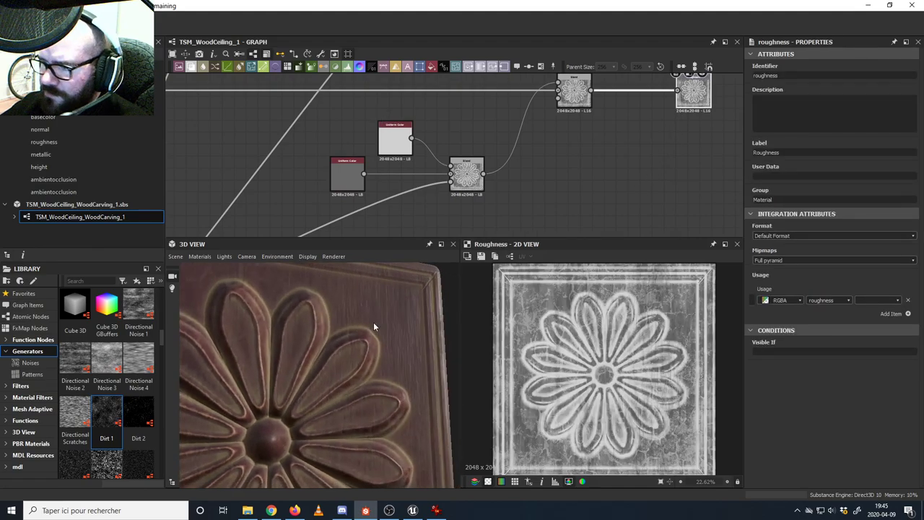
- Add a new Blend node beside the existing masked Blend feeding the roughness branch
{"action": "left_click_drag", "start_coordinate": [373, 322], "coordinate": [365, 339]}
{"action": "middle_click_drag", "start_coordinate": [393, 198], "coordinate": [396, 196]}
{"action": "scroll", "coordinate": [406, 188], "scroll_direction": "down", "scroll_amount": 4}
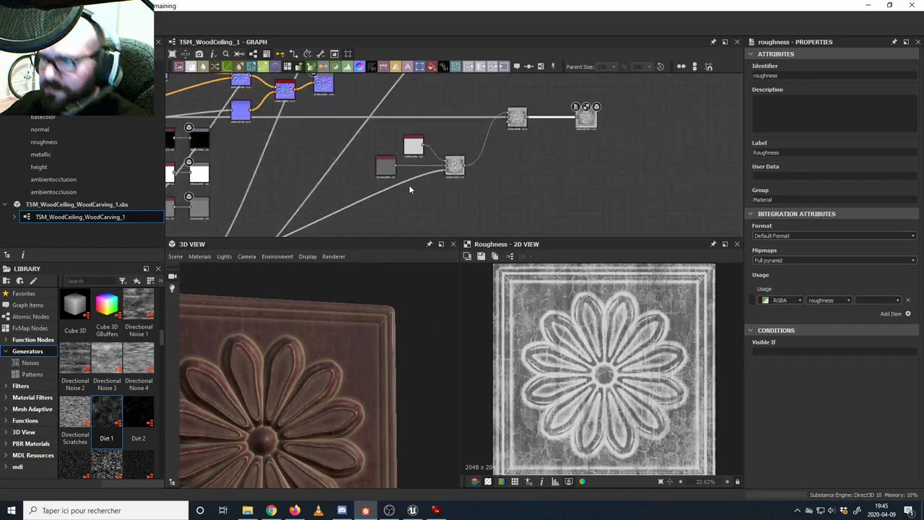
{"action": "middle_click_drag", "start_coordinate": [402, 153], "coordinate": [421, 168]}
{"action": "left_click_drag", "start_coordinate": [547, 124], "coordinate": [586, 124]}
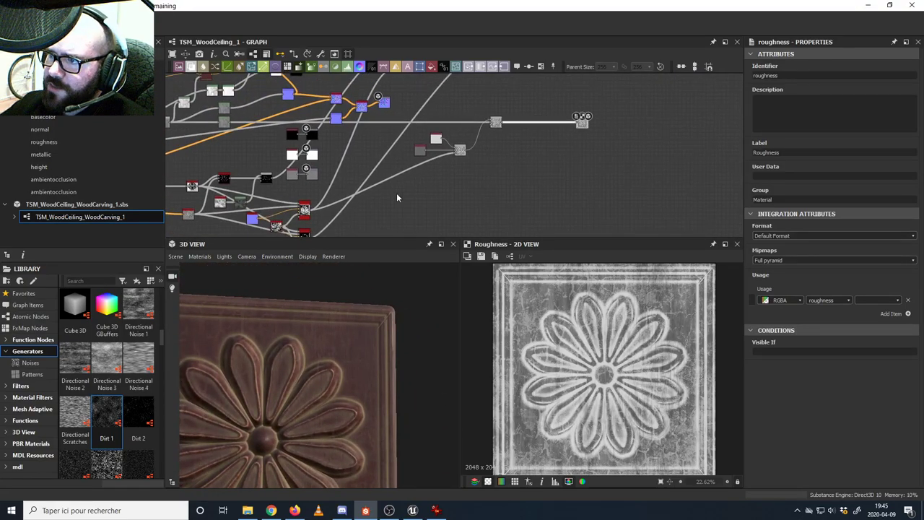
{"action": "middle_click_drag", "start_coordinate": [389, 221], "coordinate": [400, 182]}
{"action": "middle_click_drag", "start_coordinate": [460, 146], "coordinate": [427, 173]}
{"action": "left_click", "coordinate": [192, 66]}
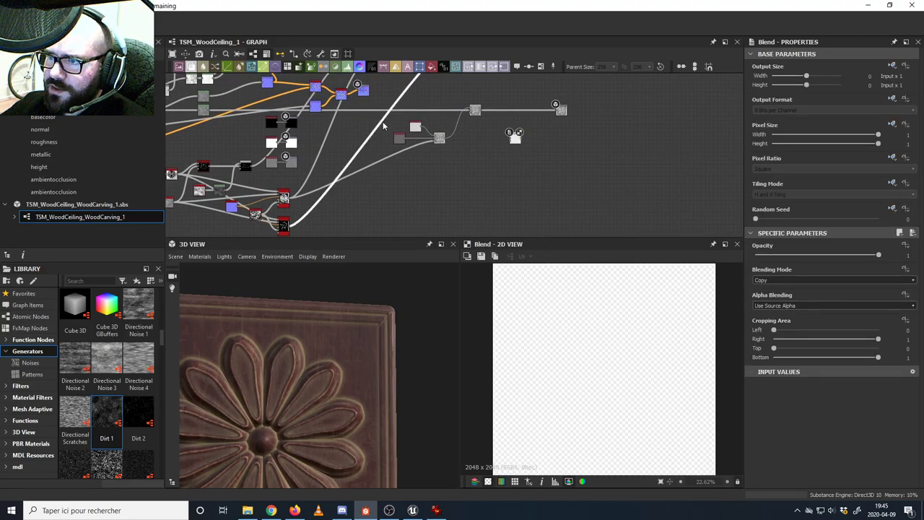
- Duplicate the masked Blend's two grayscale Uniform Color nodes and place the copies beside the new Blend
{"action": "left_click_drag", "start_coordinate": [384, 124], "coordinate": [491, 126]}
{"action": "key", "text": "ctrl+c"}
{"action": "key", "text": "ctrl+v"}
{"action": "left_click", "coordinate": [500, 155]}
{"action": "left_click", "coordinate": [482, 159]}
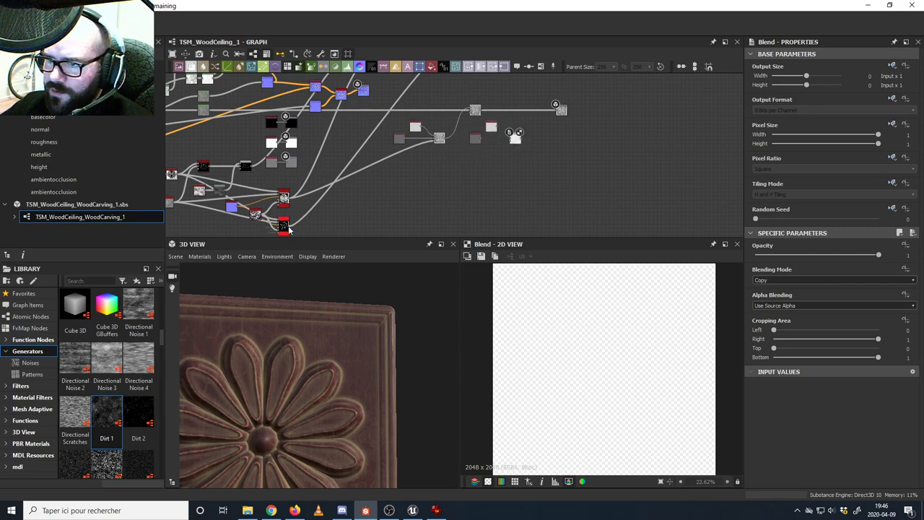
- Connect the lower mask node to the new Blend's opacity input and the copied Uniform Colors to its foreground and background
{"action": "left_click_drag", "start_coordinate": [288, 225], "coordinate": [511, 143]}
{"action": "scroll", "coordinate": [500, 127], "scroll_direction": "up", "scroll_amount": 3}
{"action": "scroll", "coordinate": [500, 128], "scroll_direction": "up", "scroll_amount": 2}
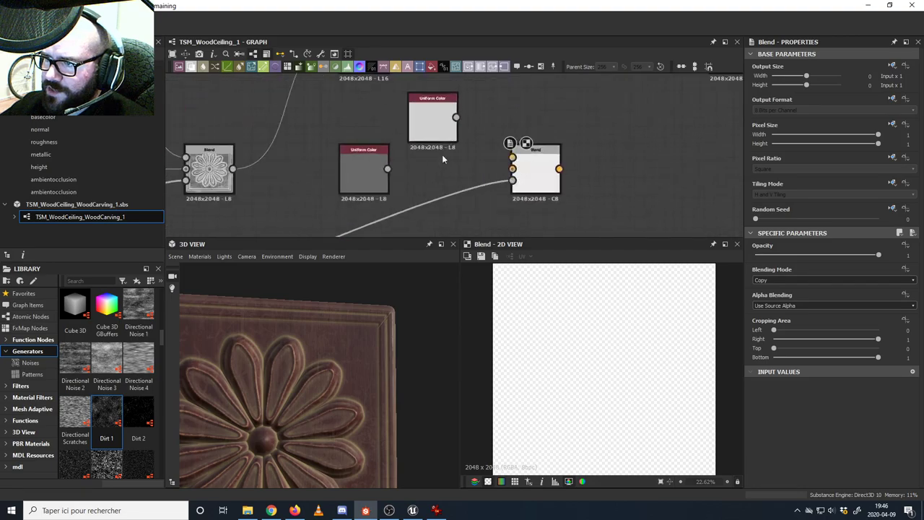
{"action": "left_click_drag", "start_coordinate": [387, 169], "coordinate": [512, 157]}
{"action": "scroll", "coordinate": [499, 177], "scroll_direction": "down", "scroll_amount": 3}
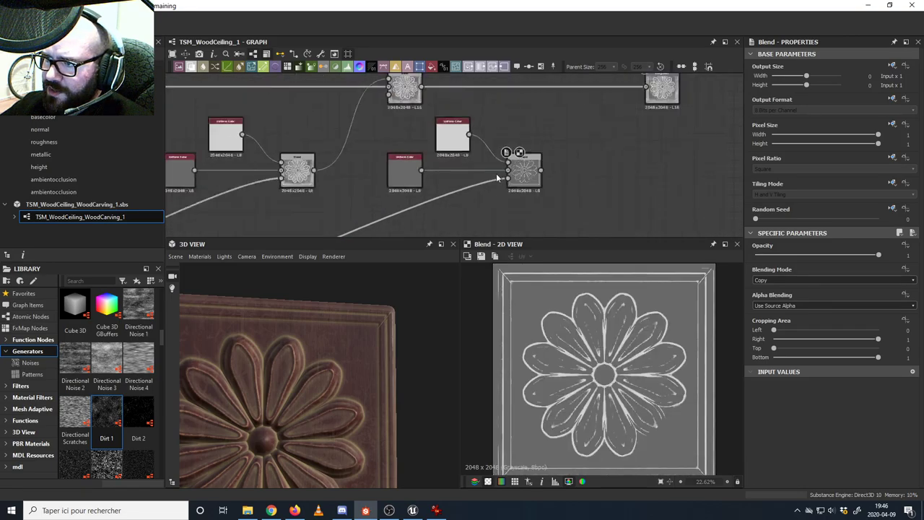
- Set the copied foreground Uniform Color's luminance to 235 and preview the new masked Blend in 2D
{"action": "middle_click_drag", "start_coordinate": [470, 164], "coordinate": [512, 173]}
{"action": "scroll", "coordinate": [540, 190], "scroll_direction": "up", "scroll_amount": 1}
{"action": "left_click", "coordinate": [494, 143]}
{"action": "left_click", "coordinate": [493, 142]}
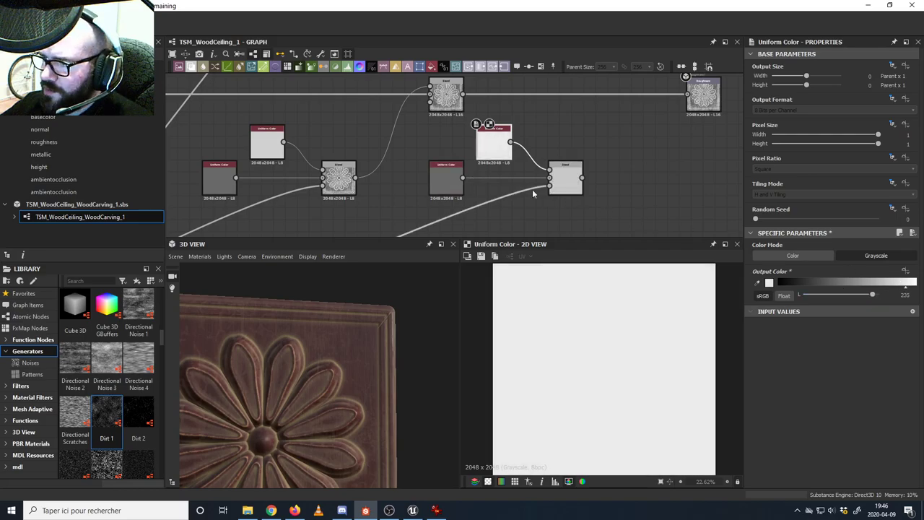
{"action": "left_click", "coordinate": [566, 179]}
- Insert another Blend before the roughness output, feed the new masked Blend into its foreground, and set its blending mode to Overlay
{"action": "scroll", "coordinate": [509, 184], "scroll_direction": "down", "scroll_amount": 3}
{"action": "mouse_move", "coordinate": [484, 160]}
{"action": "middle_mouse_down"}
{"action": "mouse_move", "coordinate": [487, 149]}
{"action": "mouse_move", "coordinate": [490, 168]}
{"action": "middle_mouse_up"}
{"action": "left_click", "coordinate": [191, 66]}
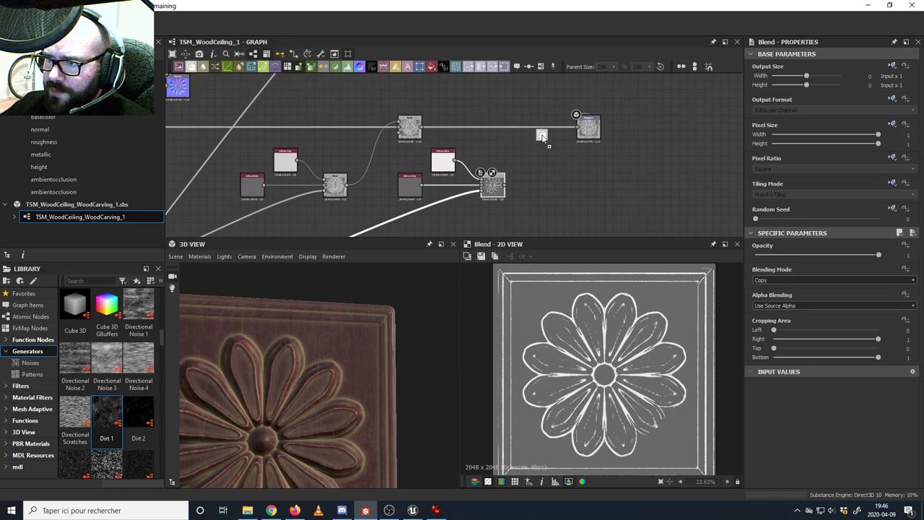
{"action": "left_click", "coordinate": [514, 129]}
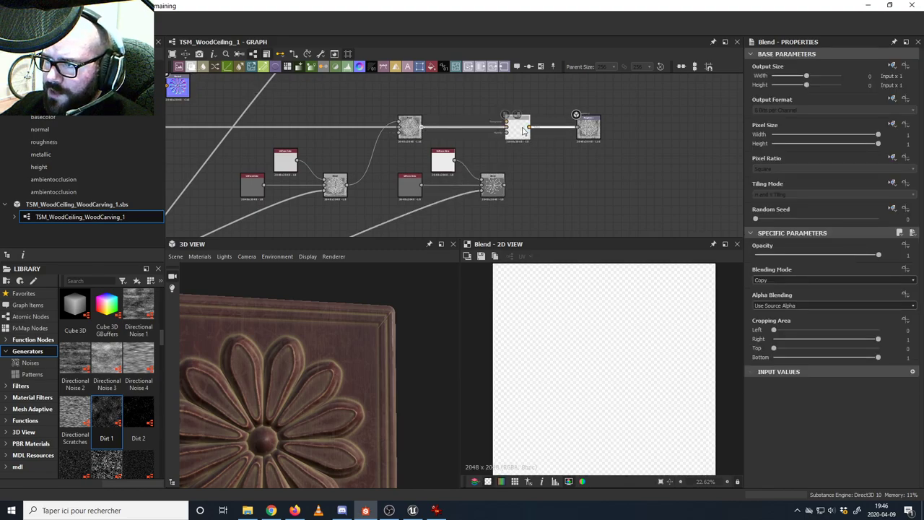
{"action": "left_click_drag", "start_coordinate": [505, 185], "coordinate": [508, 123]}
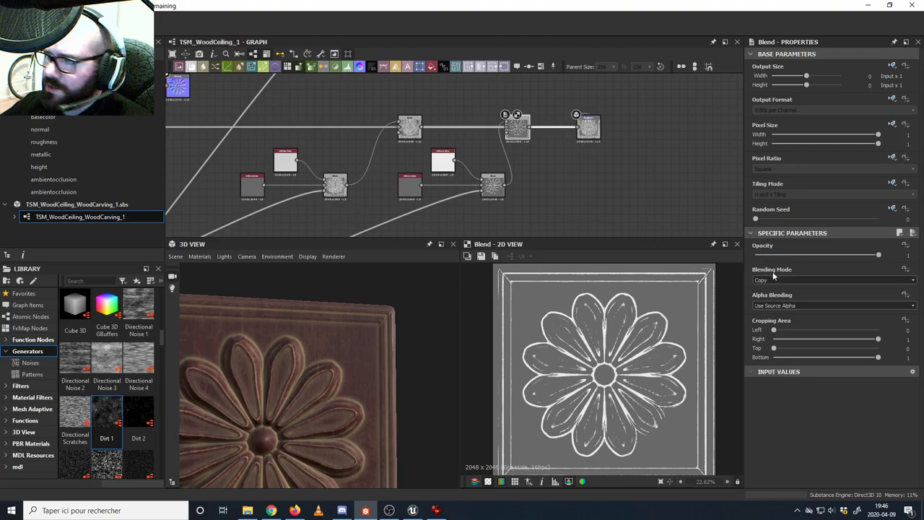
{"action": "left_click", "coordinate": [774, 281]}
{"action": "left_click", "coordinate": [766, 331]}
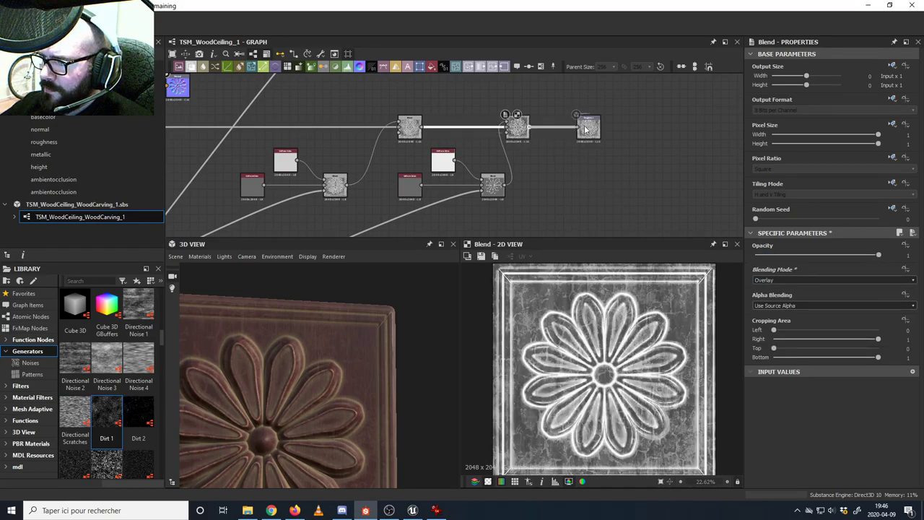
- Preview the roughness output in 2D and examine the flower petals' gloss up close in 3D
{"action": "left_click_drag", "start_coordinate": [589, 135], "coordinate": [593, 135]}
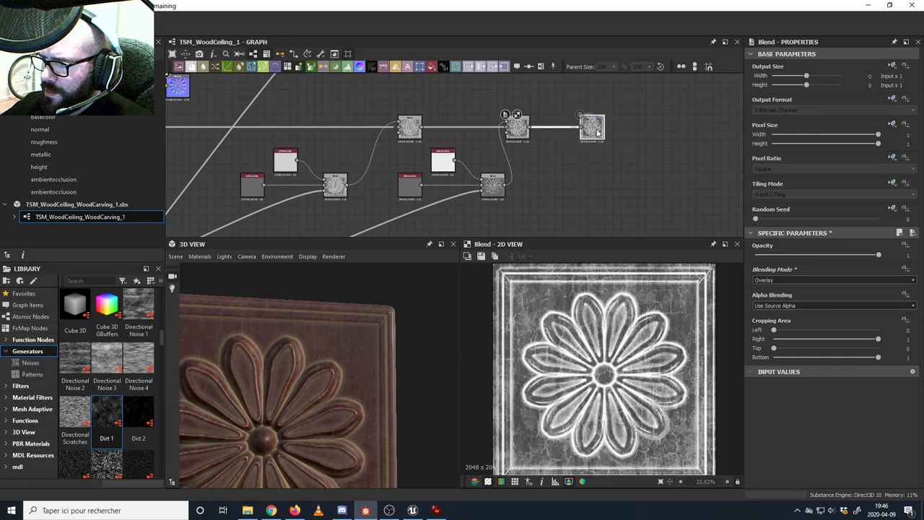
{"action": "double_click", "coordinate": [595, 131]}
{"action": "left_click_drag", "start_coordinate": [328, 349], "coordinate": [337, 351]}
{"action": "scroll", "coordinate": [339, 348], "scroll_direction": "up", "scroll_amount": 6}
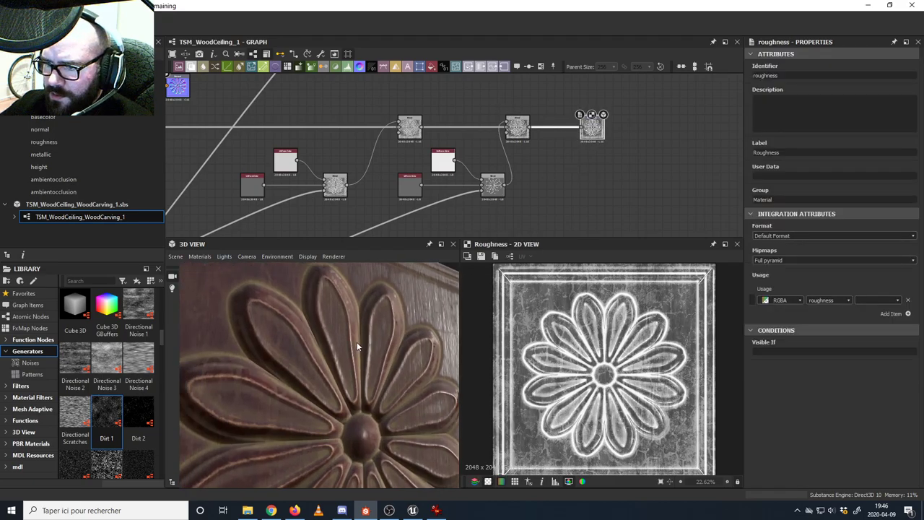
{"action": "scroll", "coordinate": [365, 345], "scroll_direction": "down", "scroll_amount": 4}
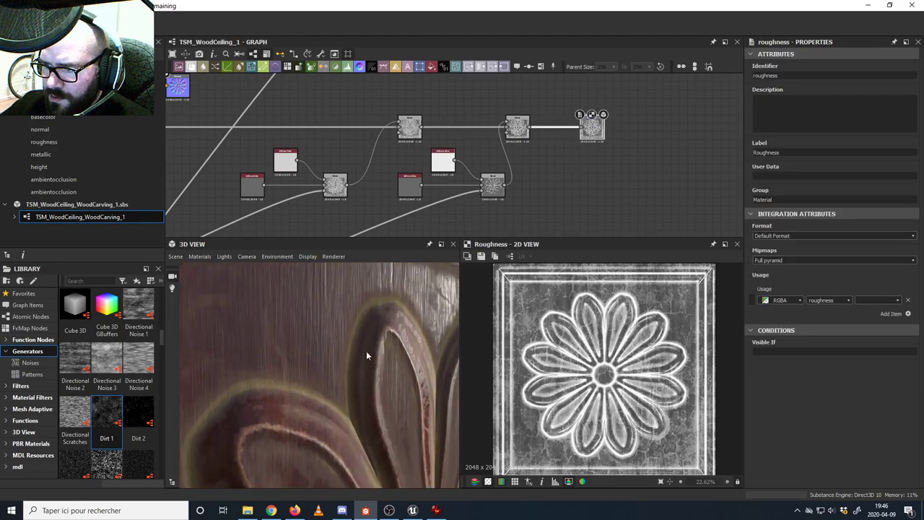
{"action": "mouse_move", "coordinate": [351, 349]}
{"action": "left_mouse_down"}
{"action": "mouse_move", "coordinate": [357, 320]}
{"action": "mouse_move", "coordinate": [385, 335]}
{"action": "mouse_move", "coordinate": [337, 351]}
{"action": "mouse_move", "coordinate": [362, 330]}
{"action": "mouse_move", "coordinate": [373, 345]}
{"action": "mouse_move", "coordinate": [361, 341]}
{"action": "left_mouse_up"}
{"action": "scroll", "coordinate": [360, 322], "scroll_direction": "down", "scroll_amount": 6}
{"action": "scroll", "coordinate": [551, 160], "scroll_direction": "down", "scroll_amount": 3}
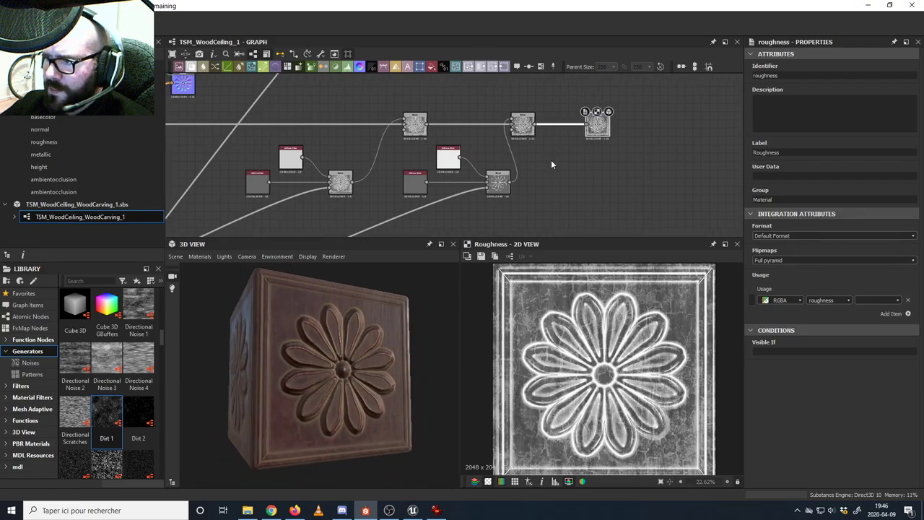
- Examine the roughness on the cube's corners, frame mouldings and flower in 3D from several angles
{"action": "left_click_drag", "start_coordinate": [579, 138], "coordinate": [598, 137]}
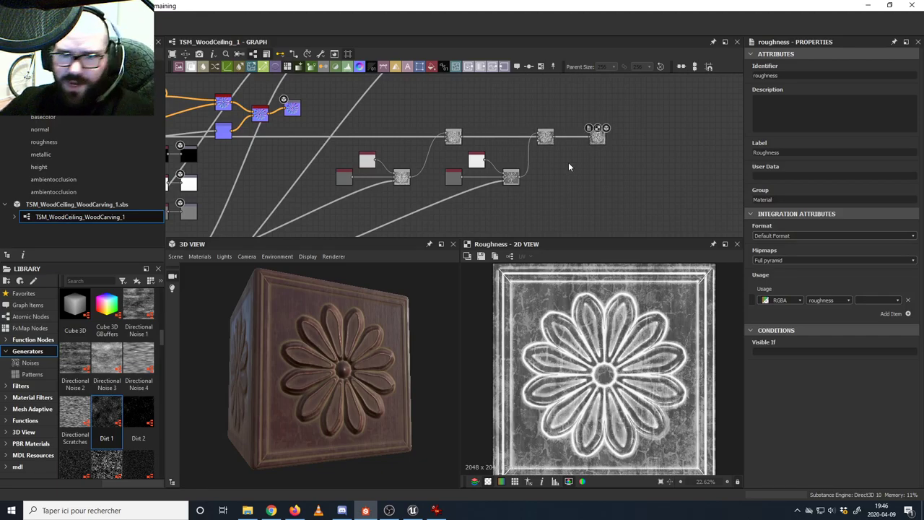
{"action": "left_click_drag", "start_coordinate": [386, 336], "coordinate": [340, 385]}
{"action": "scroll", "coordinate": [366, 355], "scroll_direction": "up", "scroll_amount": 5}
{"action": "scroll", "coordinate": [361, 355], "scroll_direction": "down", "scroll_amount": 5}
{"action": "scroll", "coordinate": [340, 380], "scroll_direction": "up", "scroll_amount": 3}
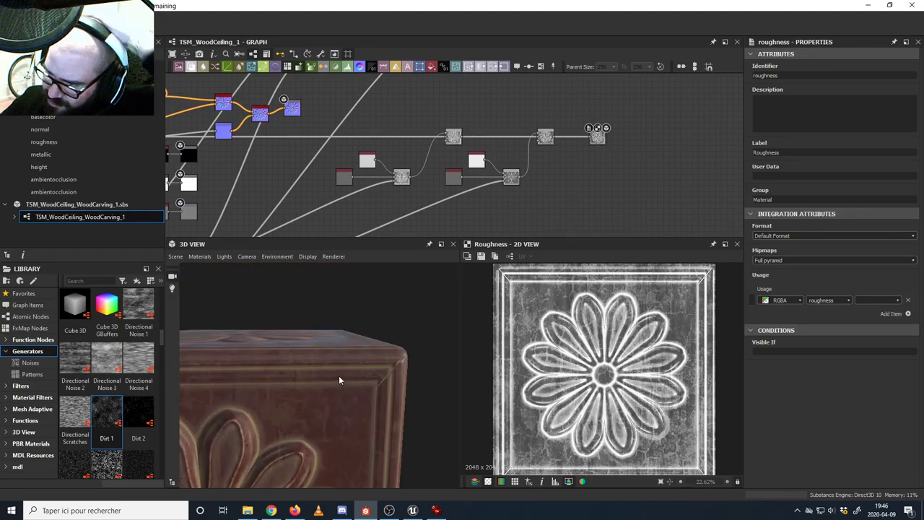
{"action": "middle_click_drag", "start_coordinate": [347, 366], "coordinate": [323, 370]}
{"action": "scroll", "coordinate": [323, 334], "scroll_direction": "down", "scroll_amount": 3}
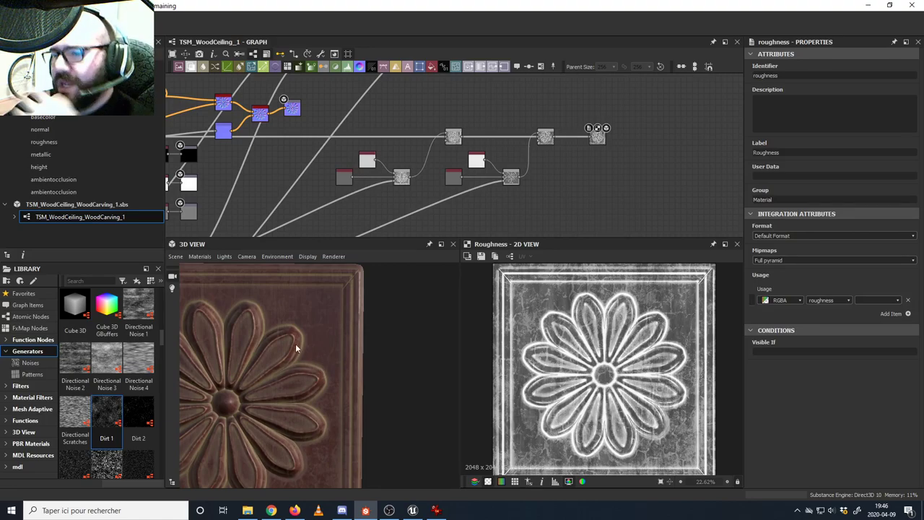
{"action": "left_click_drag", "start_coordinate": [296, 349], "coordinate": [350, 364]}
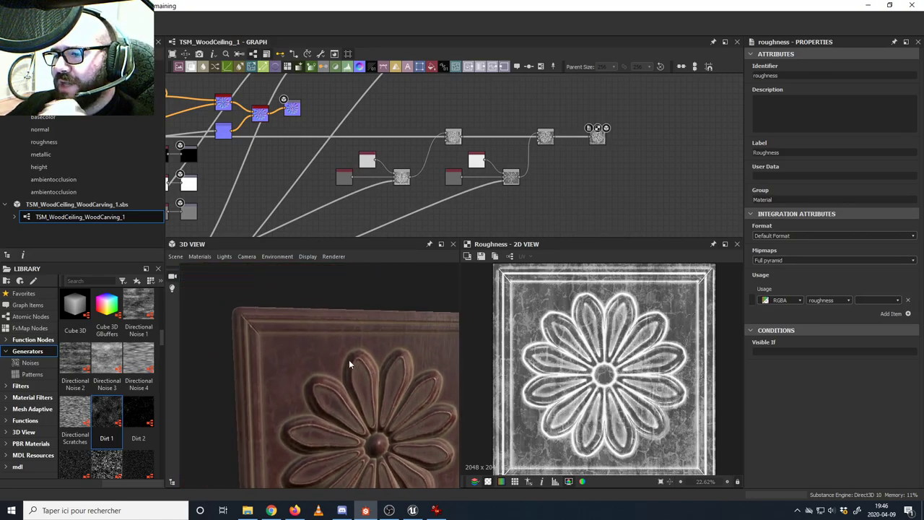
{"action": "middle_click_drag", "start_coordinate": [363, 356], "coordinate": [340, 358]}
{"action": "scroll", "coordinate": [345, 357], "scroll_direction": "up", "scroll_amount": 2}
{"action": "scroll", "coordinate": [340, 357], "scroll_direction": "up", "scroll_amount": 3}
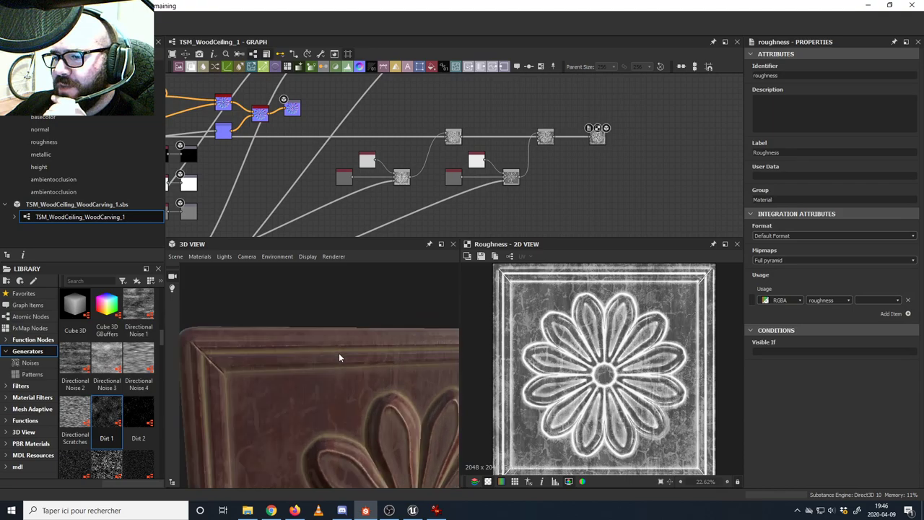
{"action": "left_click_drag", "start_coordinate": [339, 358], "coordinate": [292, 341]}
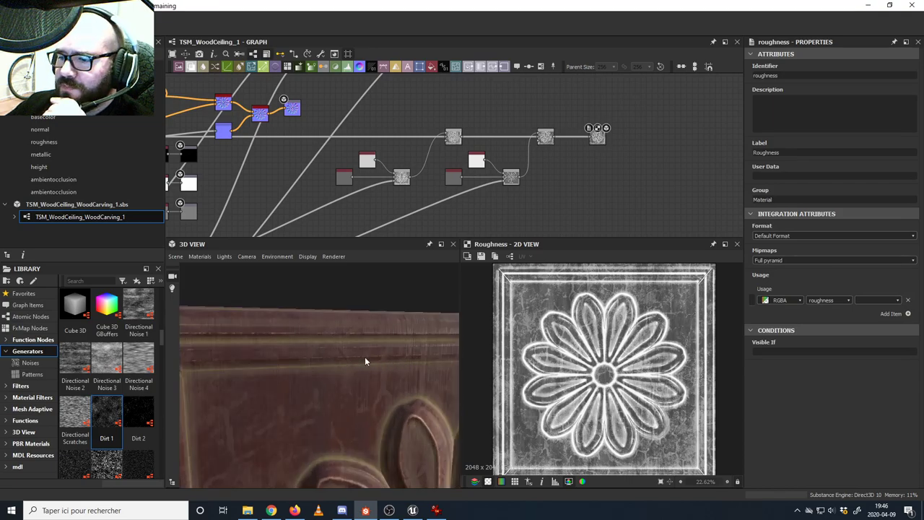
{"action": "scroll", "coordinate": [366, 362], "scroll_direction": "down", "scroll_amount": 3}
{"action": "middle_click_drag", "start_coordinate": [371, 373], "coordinate": [366, 348]}
{"action": "left_click_drag", "start_coordinate": [367, 348], "coordinate": [366, 352]}
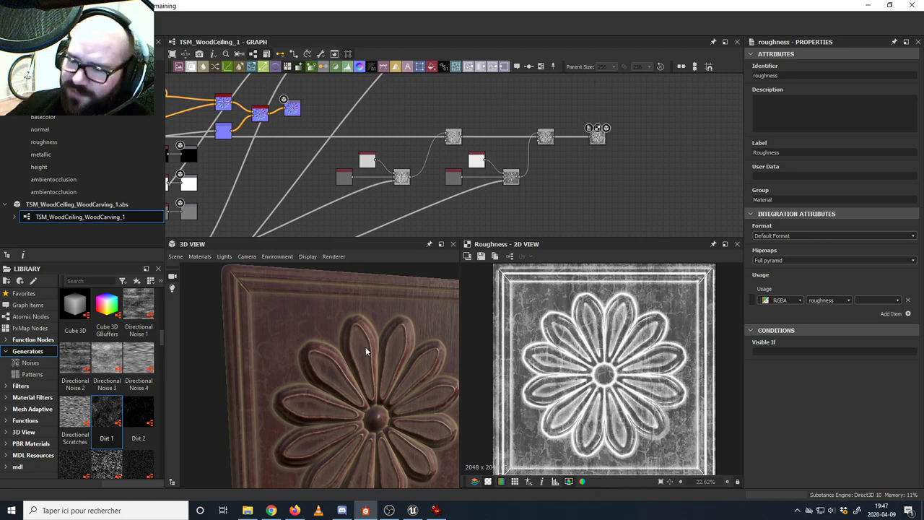
{"action": "left_click_drag", "start_coordinate": [365, 352], "coordinate": [354, 352]}
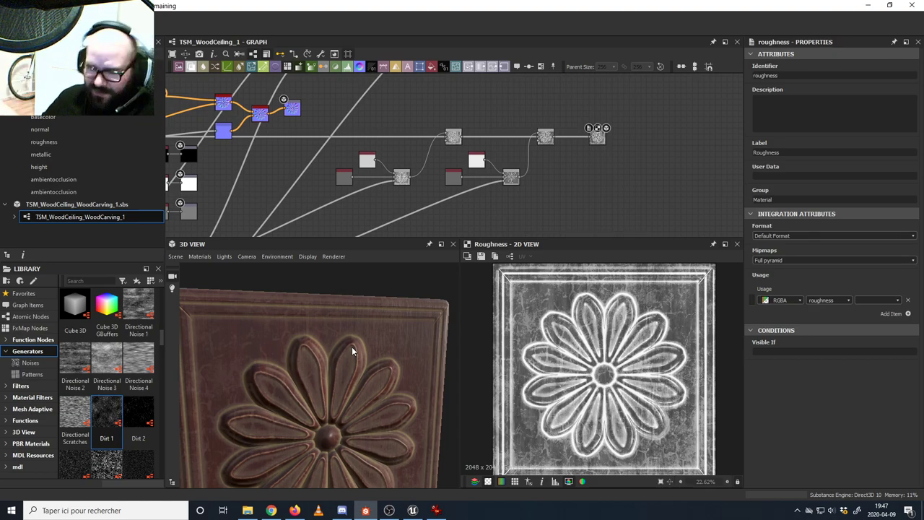
{"action": "scroll", "coordinate": [365, 297], "scroll_direction": "up", "scroll_amount": 5}
{"action": "mouse_move", "coordinate": [414, 313]}
{"action": "left_mouse_down"}
{"action": "mouse_move", "coordinate": [384, 380]}
{"action": "mouse_move", "coordinate": [414, 327]}
{"action": "left_mouse_up"}
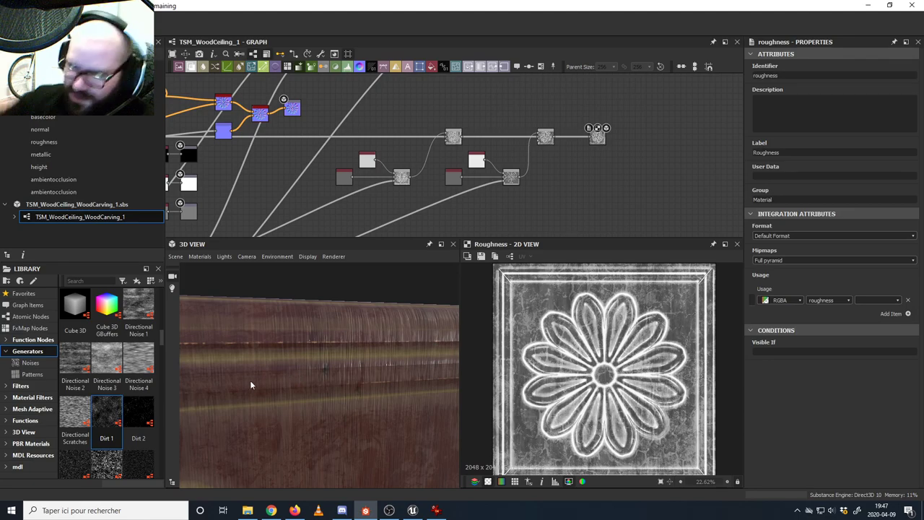
- Compare the frame corner and flower in 3D with the Wood_Ceiling_1.jpg reference photo in IrfanView
{"action": "left_click", "coordinate": [436, 511]}
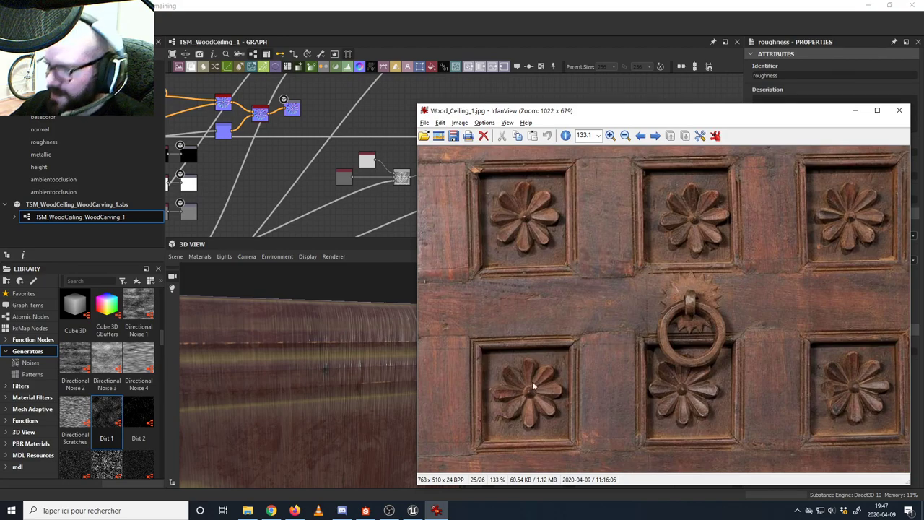
{"action": "left_click", "coordinate": [436, 6]}
{"action": "left_click_drag", "start_coordinate": [410, 327], "coordinate": [375, 348]}
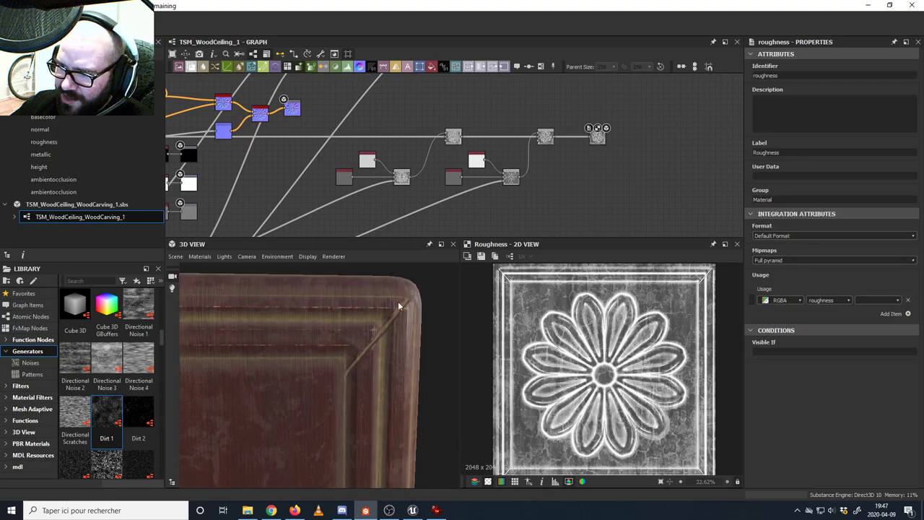
{"action": "left_click_drag", "start_coordinate": [398, 306], "coordinate": [348, 380]}
{"action": "scroll", "coordinate": [311, 354], "scroll_direction": "down", "scroll_amount": 3}
{"action": "left_click_drag", "start_coordinate": [291, 364], "coordinate": [315, 331]}
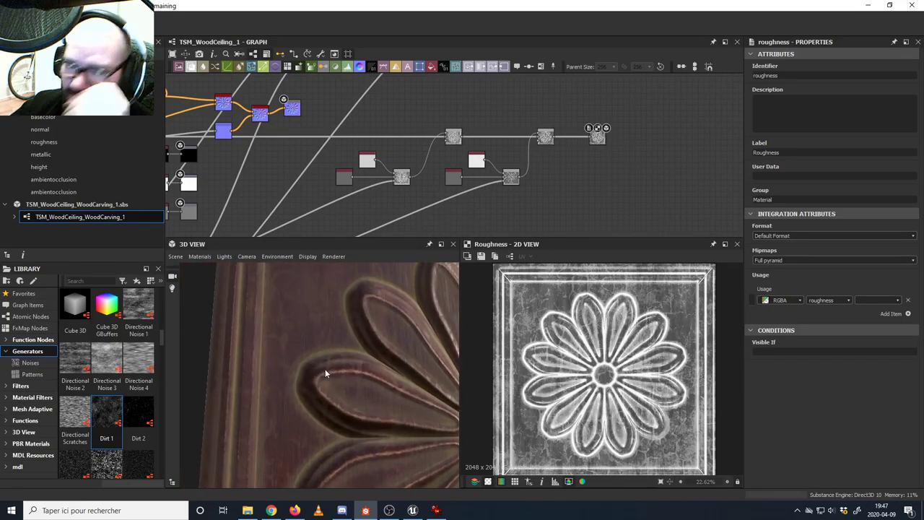
{"action": "mouse_move", "coordinate": [325, 374]}
{"action": "left_mouse_down"}
{"action": "mouse_move", "coordinate": [316, 359]}
{"action": "mouse_move", "coordinate": [322, 355]}
{"action": "mouse_move", "coordinate": [327, 381]}
{"action": "mouse_move", "coordinate": [320, 370]}
{"action": "mouse_move", "coordinate": [328, 378]}
{"action": "mouse_move", "coordinate": [329, 367]}
{"action": "left_mouse_up"}
{"action": "scroll", "coordinate": [321, 357], "scroll_direction": "down", "scroll_amount": 5}
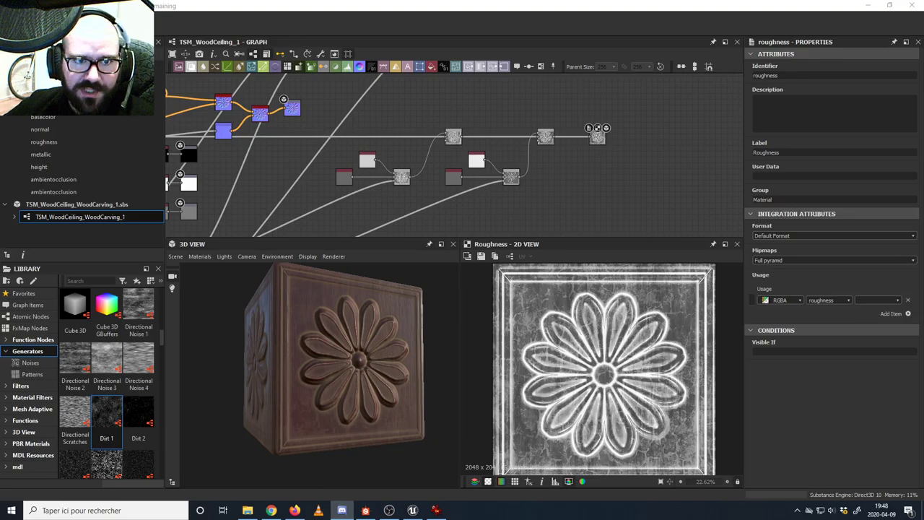
- Switch to Discord and try to share the screen in the Substance1 server's Général voice channel
{"action": "left_click_drag", "start_coordinate": [0, 45], "coordinate": [487, 51]}
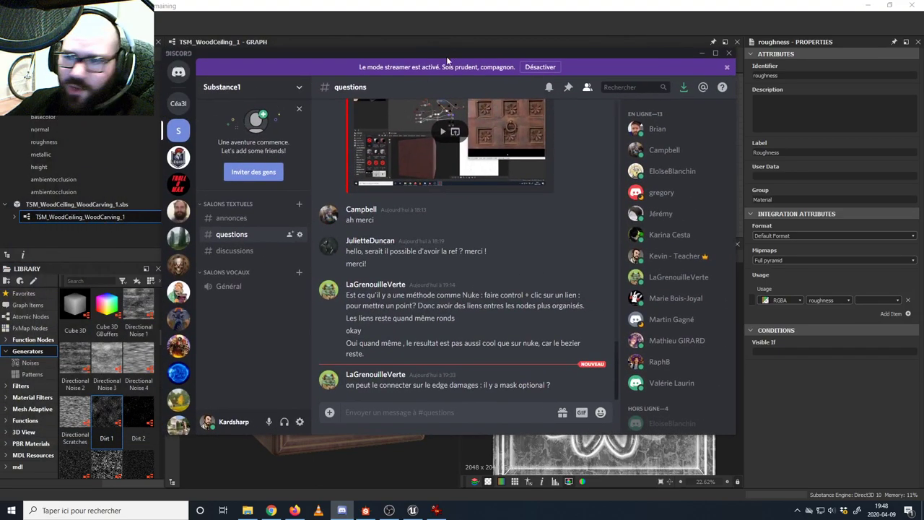
{"action": "left_click", "coordinate": [232, 290]}
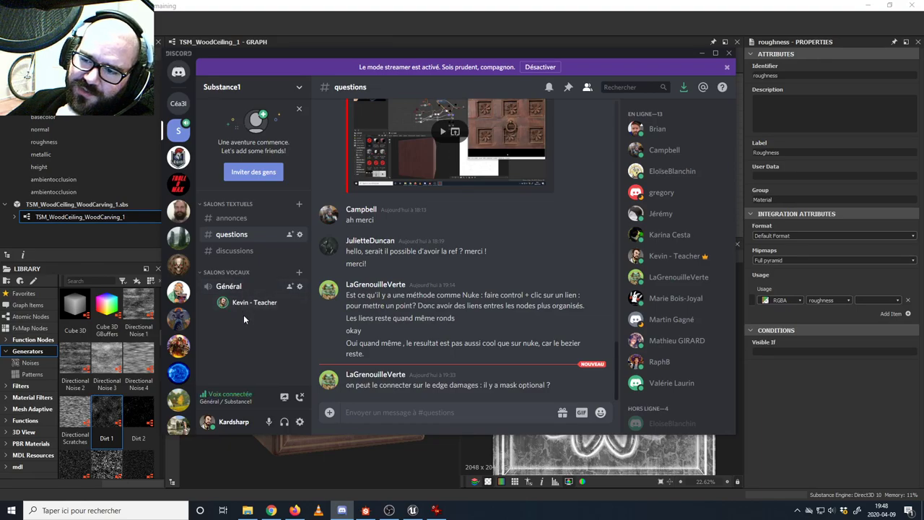
{"action": "left_click", "coordinate": [300, 396]}
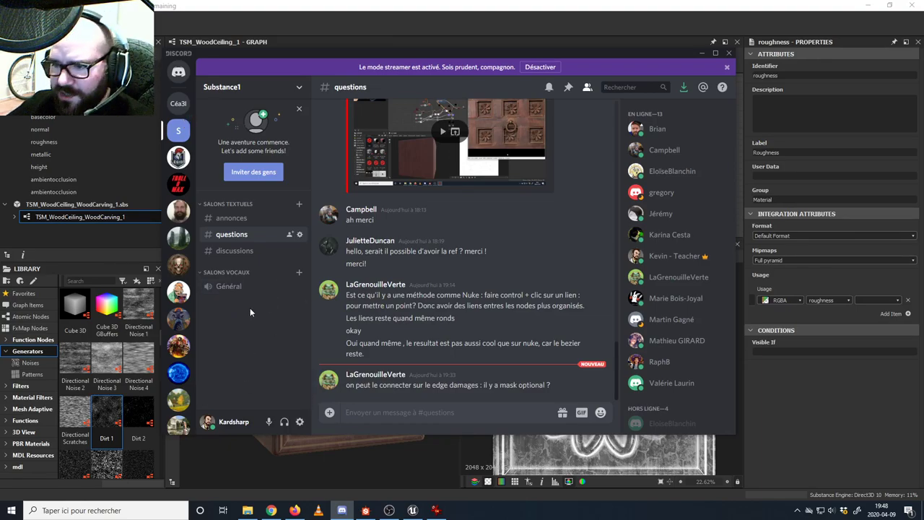
{"action": "left_click", "coordinate": [228, 289]}
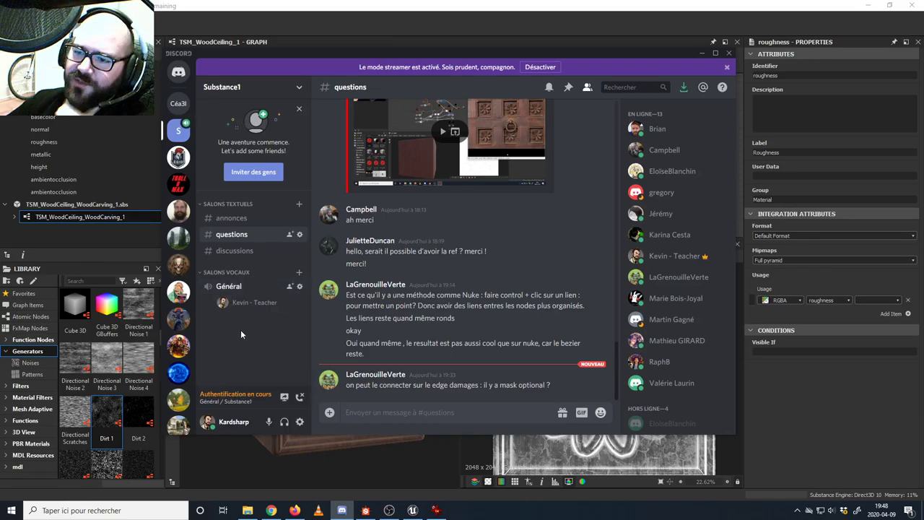
{"action": "left_click", "coordinate": [285, 398]}
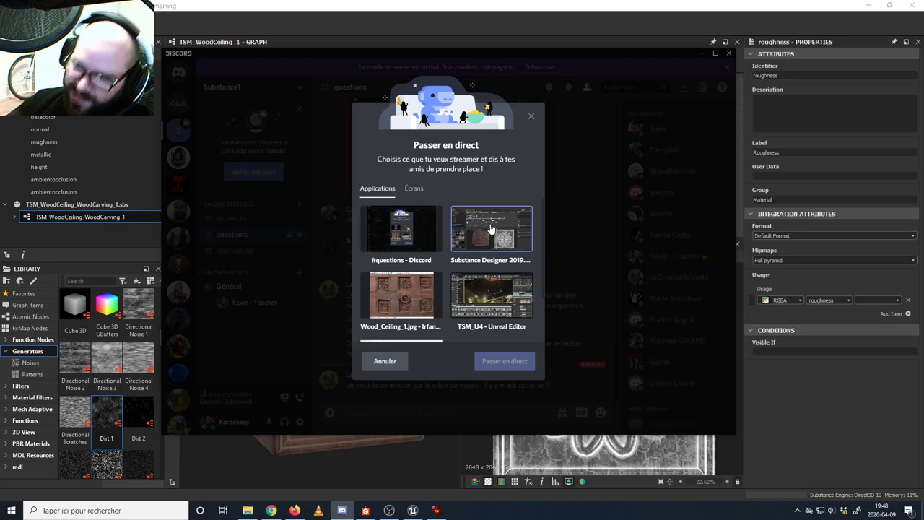
{"action": "left_click", "coordinate": [383, 361]}
{"action": "left_click", "coordinate": [301, 397]}
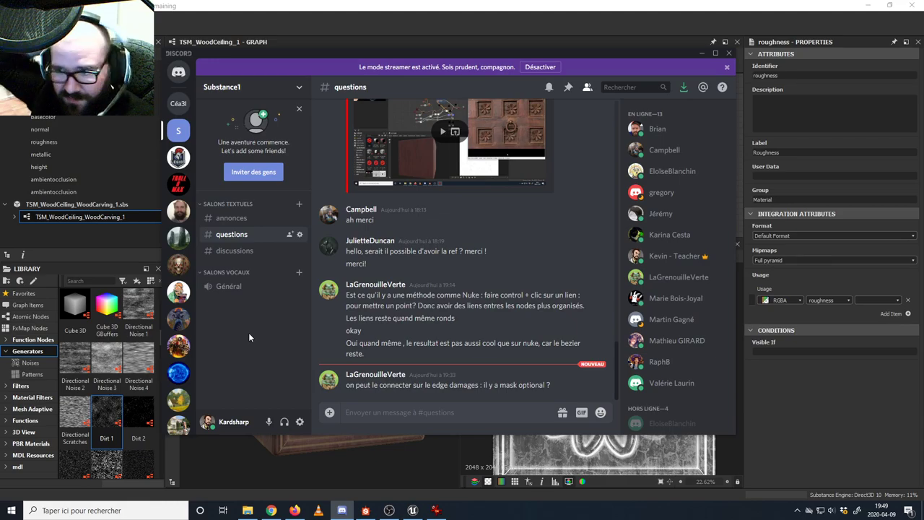
- Open the annonces channel of the Substance1 server to view the wood ceiling reference post
{"action": "left_click", "coordinate": [234, 218]}
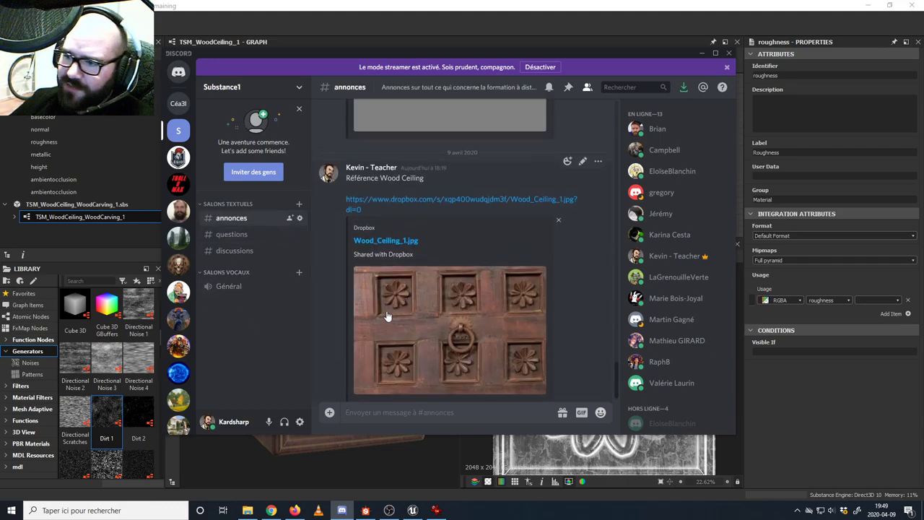
- Review the earlier shared-file posts and the Wood_Ceiling_1.jpg reference in the annonces channel, and open the questions channel
{"action": "scroll", "coordinate": [387, 316], "scroll_direction": "up", "scroll_amount": 8}
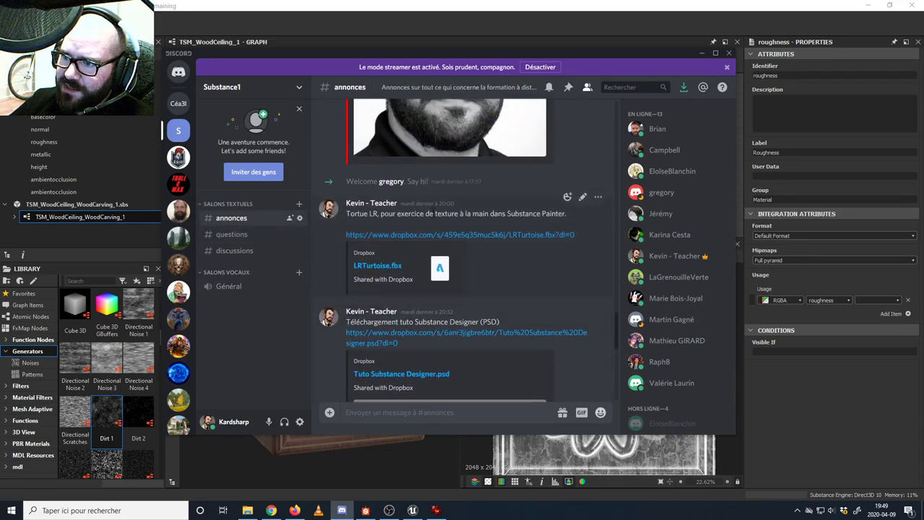
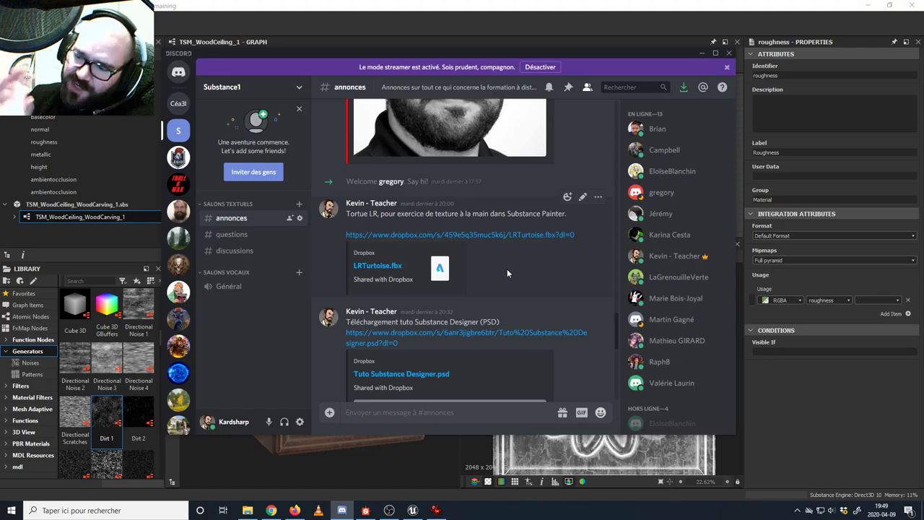
{"action": "scroll", "coordinate": [491, 307], "scroll_direction": "down", "scroll_amount": 5}
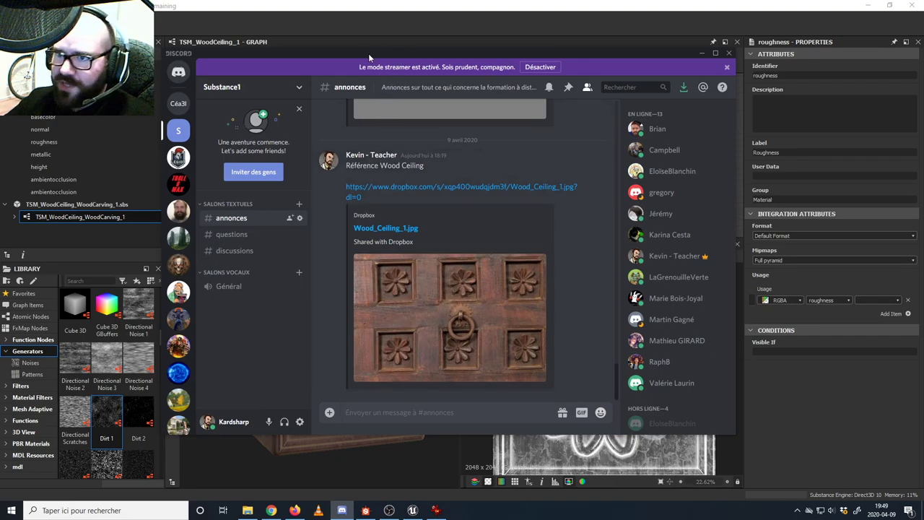
{"action": "left_click_drag", "start_coordinate": [368, 54], "coordinate": [267, 72]}
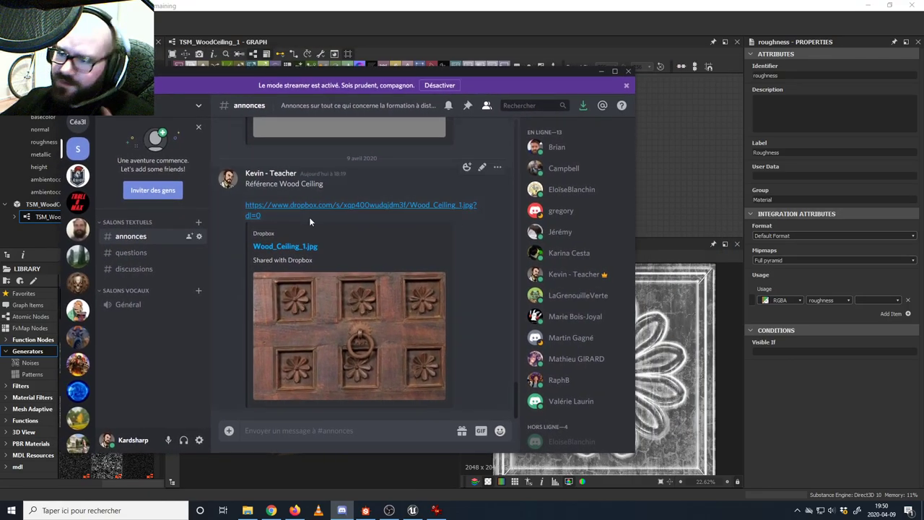
{"action": "left_click", "coordinate": [132, 253]}
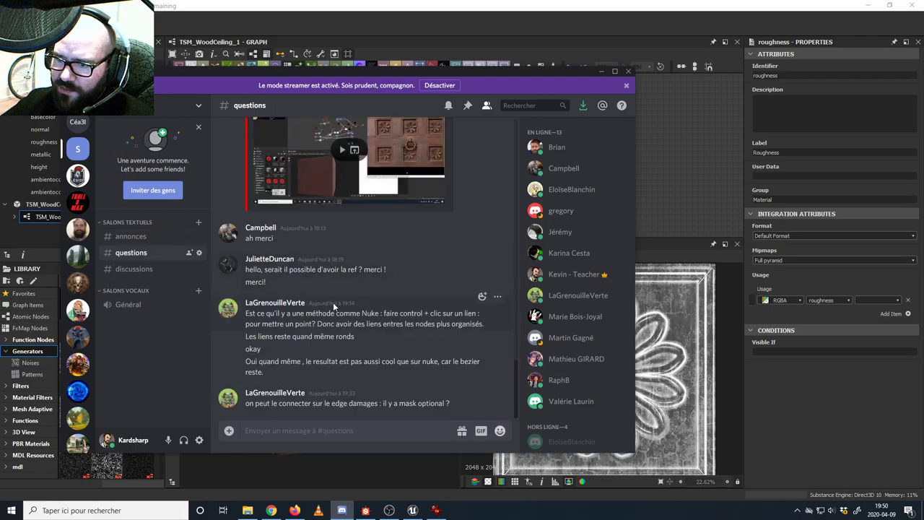
- Move the Discord window clear of the Substance Designer graph and look at the carved cube in 3D
{"action": "left_click_drag", "start_coordinate": [468, 71], "coordinate": [112, 72]}
{"action": "left_click_drag", "start_coordinate": [2, 72], "coordinate": [0, 72]}
{"action": "mouse_move", "coordinate": [403, 330]}
{"action": "left_mouse_down"}
{"action": "mouse_move", "coordinate": [380, 346]}
{"action": "mouse_move", "coordinate": [398, 336]}
{"action": "left_mouse_up"}
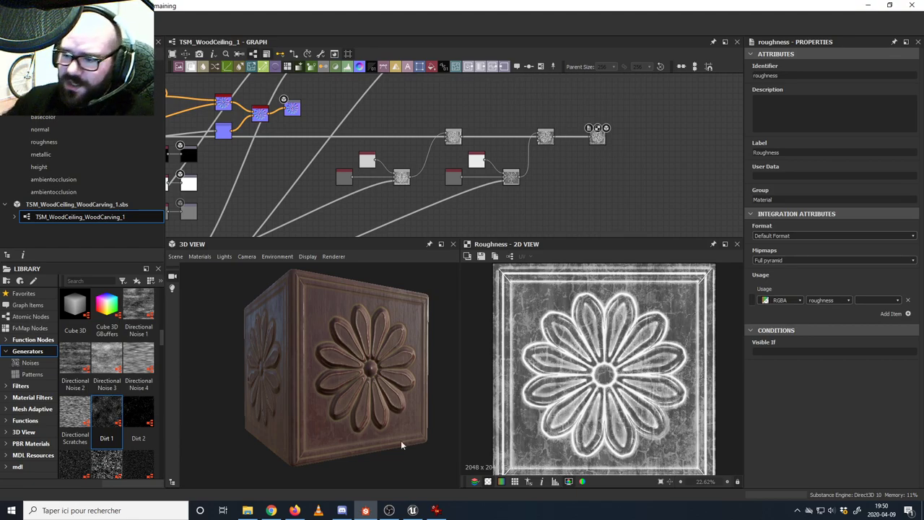
- Switch to the Unreal Editor and inspect the floor tiles, wooden counter and balcony area of the TSM_HomoLudens_01 level
{"action": "left_click", "coordinate": [412, 510]}
{"action": "right_click_drag", "start_coordinate": [370, 328], "coordinate": [383, 466]}
{"action": "right_click_drag", "start_coordinate": [421, 197], "coordinate": [268, 193]}
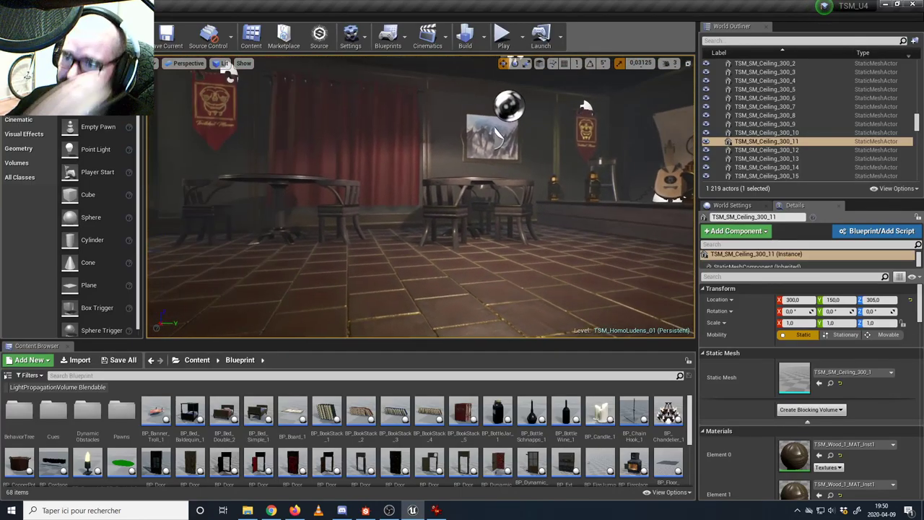
{"action": "right_click_drag", "start_coordinate": [230, 78], "coordinate": [333, 81]}
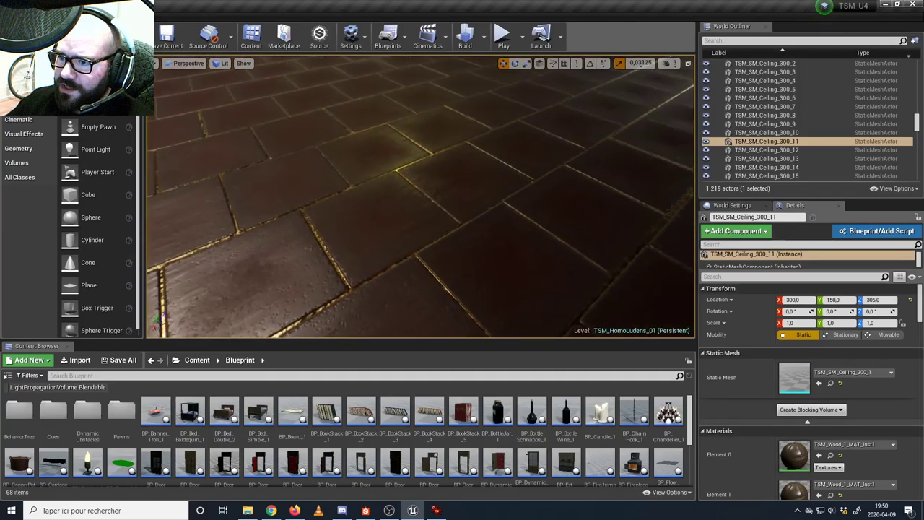
{"action": "right_click_drag", "start_coordinate": [421, 210], "coordinate": [426, 138]}
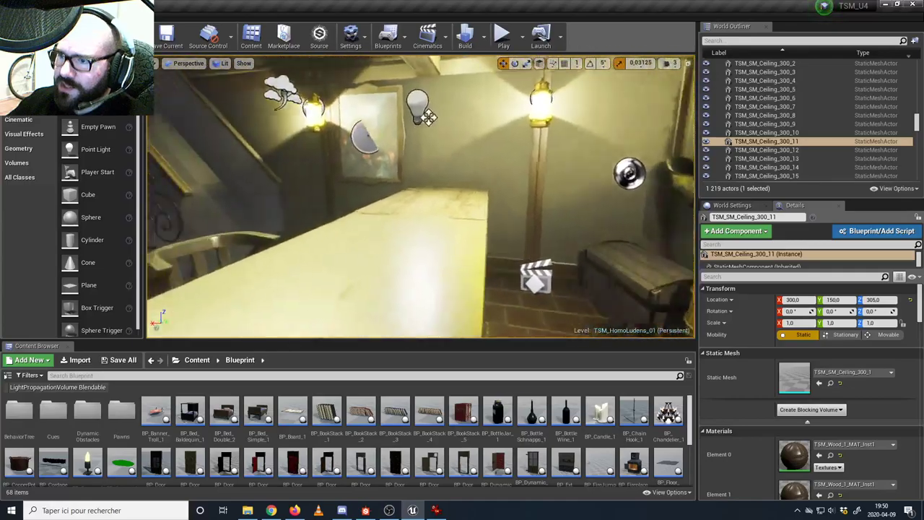
{"action": "right_click_drag", "start_coordinate": [428, 117], "coordinate": [361, 118]}
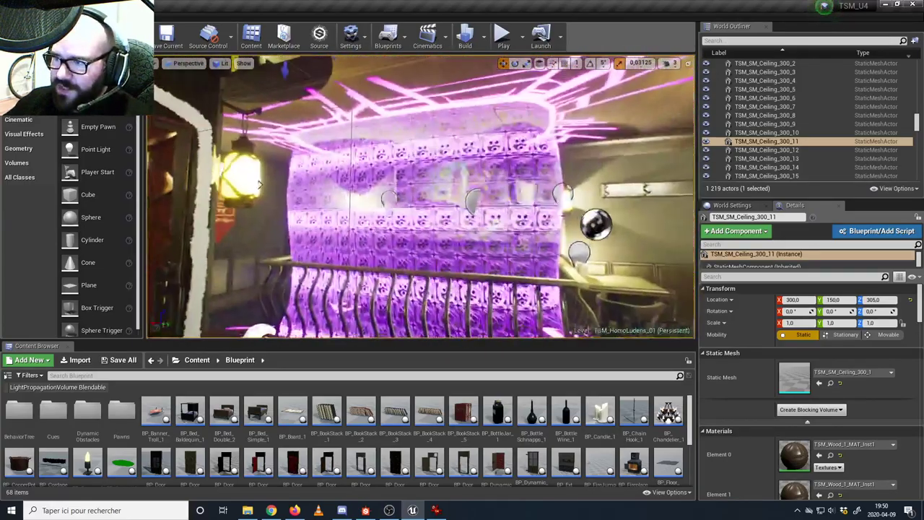
{"action": "scroll", "coordinate": [261, 185], "scroll_direction": "down", "scroll_amount": 2}
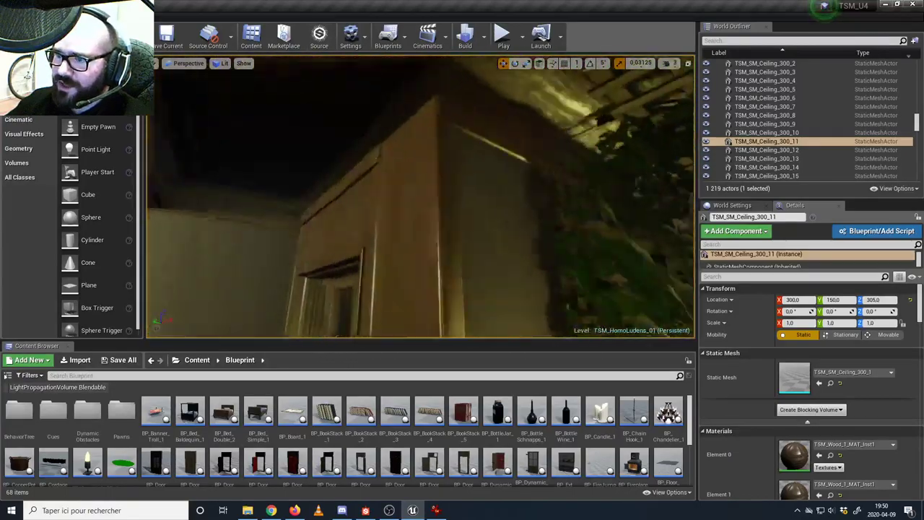
- Inspect the boarded-up door, the potted plant corner, the glowing panel and the hexagonal lattice in the level
{"action": "right_click_drag", "start_coordinate": [421, 196], "coordinate": [281, 242]}
{"action": "right_click_drag", "start_coordinate": [450, 208], "coordinate": [447, 198]}
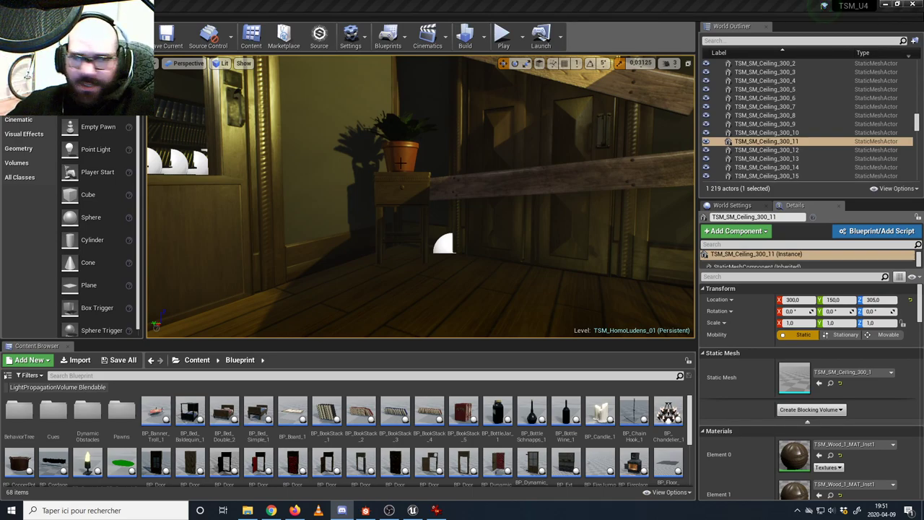
{"action": "right_click_drag", "start_coordinate": [413, 188], "coordinate": [681, 167]}
{"action": "right_click_drag", "start_coordinate": [505, 210], "coordinate": [433, 166]}
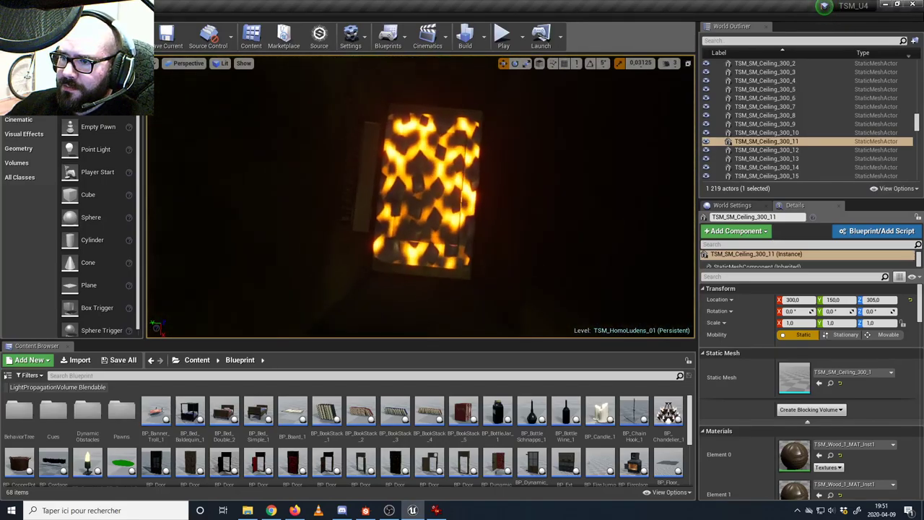
{"action": "right_click_drag", "start_coordinate": [433, 166], "coordinate": [422, 170]}
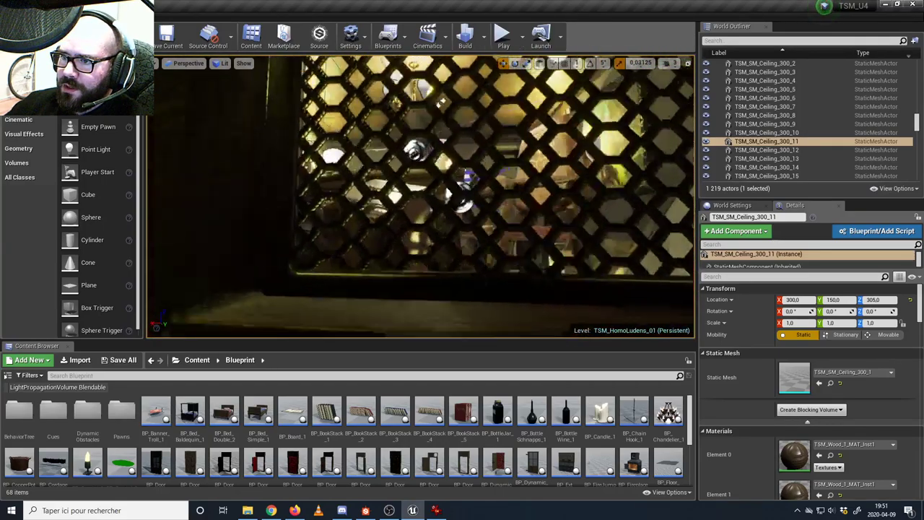
{"action": "mouse_move", "coordinate": [423, 170]}
{"action": "right_mouse_down"}
{"action": "mouse_move", "coordinate": [434, 174]}
{"action": "mouse_move", "coordinate": [413, 155]}
{"action": "right_mouse_up"}
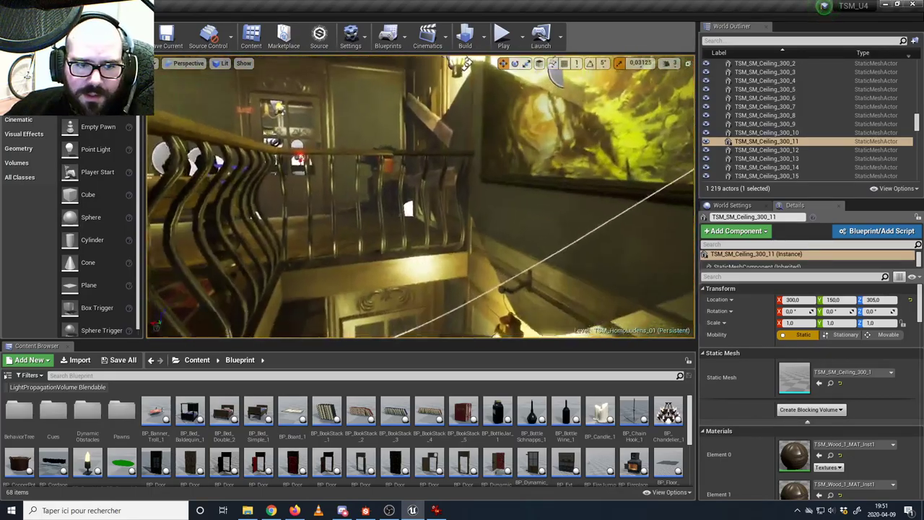
- Examine the framed ship painting, the patterned wallpaper and the weapon models by the arched doorway up close
{"action": "mouse_move", "coordinate": [412, 171]}
{"action": "right_mouse_down"}
{"action": "mouse_move", "coordinate": [379, 176]}
{"action": "mouse_move", "coordinate": [399, 163]}
{"action": "mouse_move", "coordinate": [634, 114]}
{"action": "right_mouse_up"}
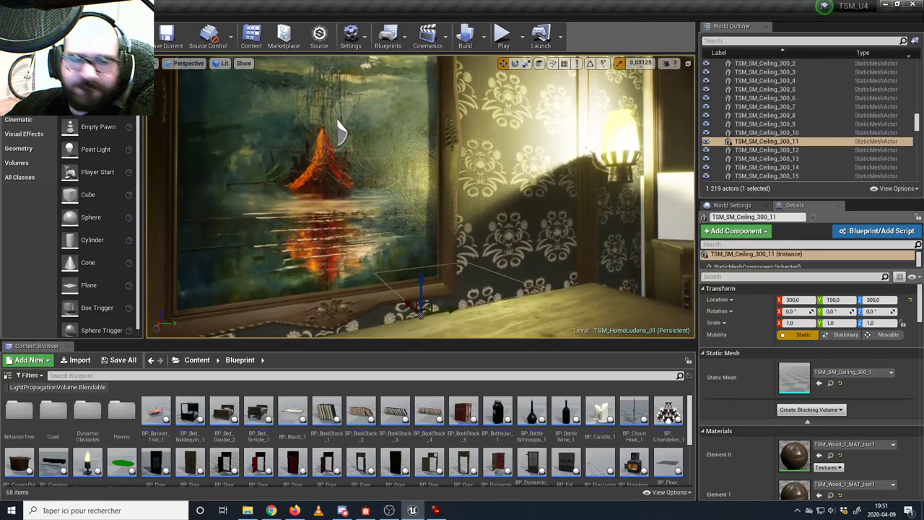
{"action": "right_click_drag", "start_coordinate": [213, 130], "coordinate": [455, 134]}
{"action": "right_click_drag", "start_coordinate": [421, 197], "coordinate": [506, 193]}
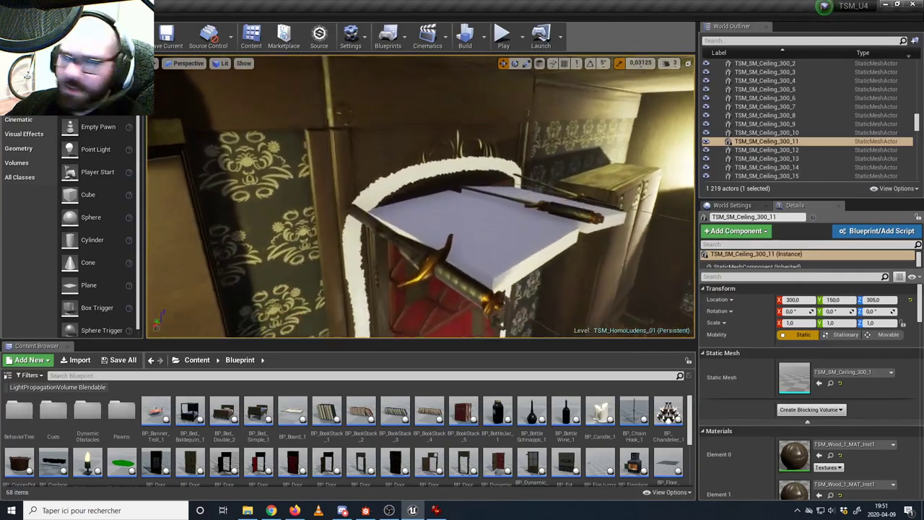
{"action": "key", "text": "w"}
{"action": "right_click_drag", "start_coordinate": [421, 196], "coordinate": [451, 281]}
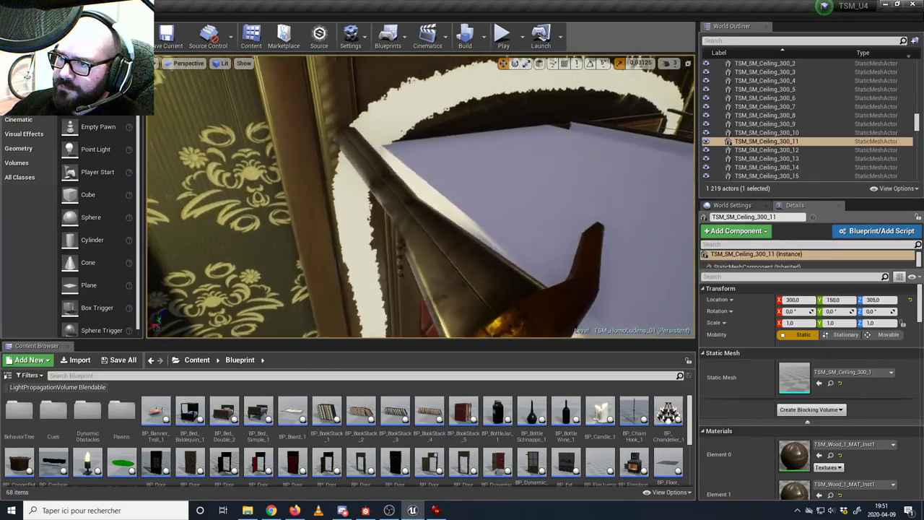
{"action": "key", "text": "s"}
{"action": "right_click_drag", "start_coordinate": [421, 197], "coordinate": [520, 186]}
- Examine the floral wallpaper near the green light at close range, including its wood grain and trim
{"action": "right_click_drag", "start_coordinate": [421, 197], "coordinate": [229, 181]}
{"action": "key", "text": "w"}
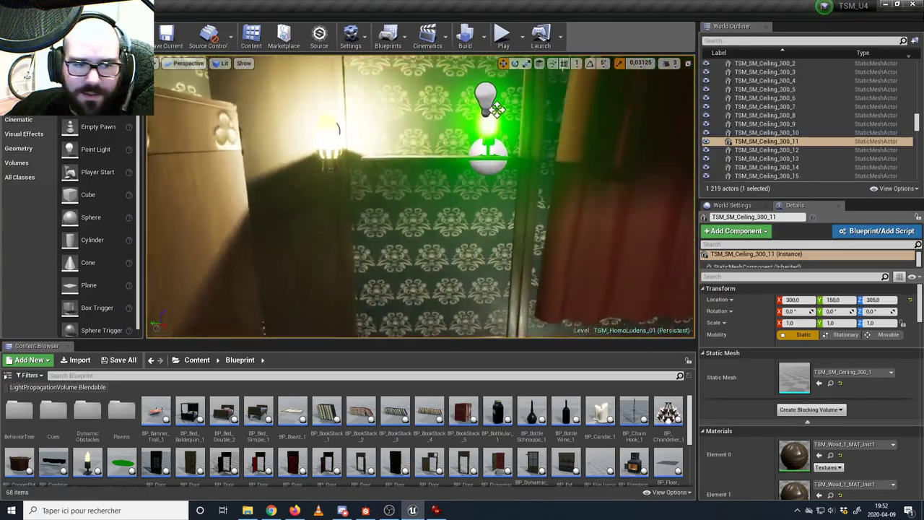
{"action": "right_click_drag", "start_coordinate": [421, 196], "coordinate": [486, 271]}
{"action": "key", "text": "w"}
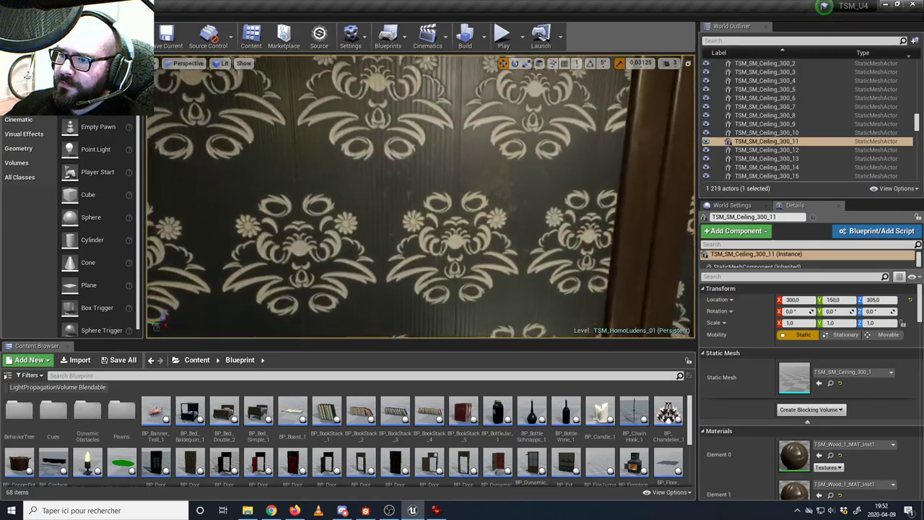
{"action": "key", "text": "w"}
{"action": "right_click_drag", "start_coordinate": [421, 196], "coordinate": [340, 148]}
{"action": "key", "text": "s"}
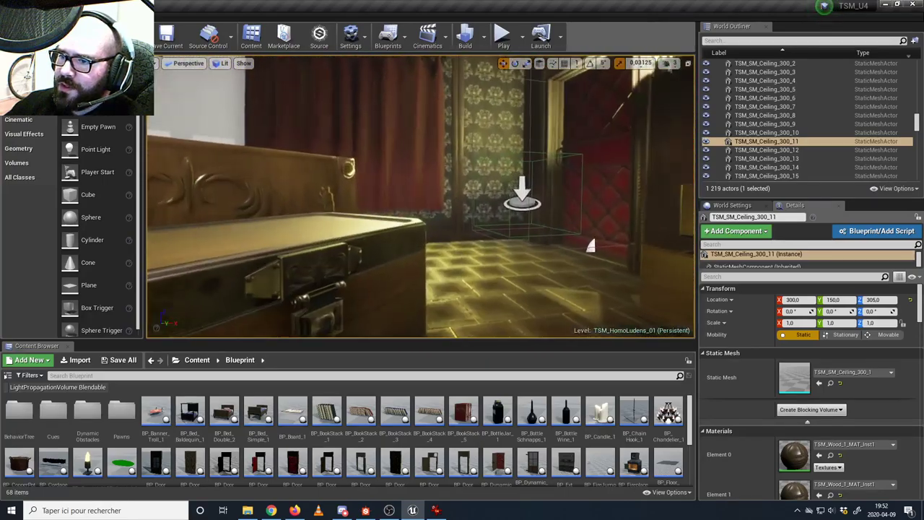
- Examine the red curtain folds and the padded red door with its buttons and gilded frame
{"action": "right_click_drag", "start_coordinate": [421, 196], "coordinate": [383, 174]}
{"action": "key", "text": "w"}
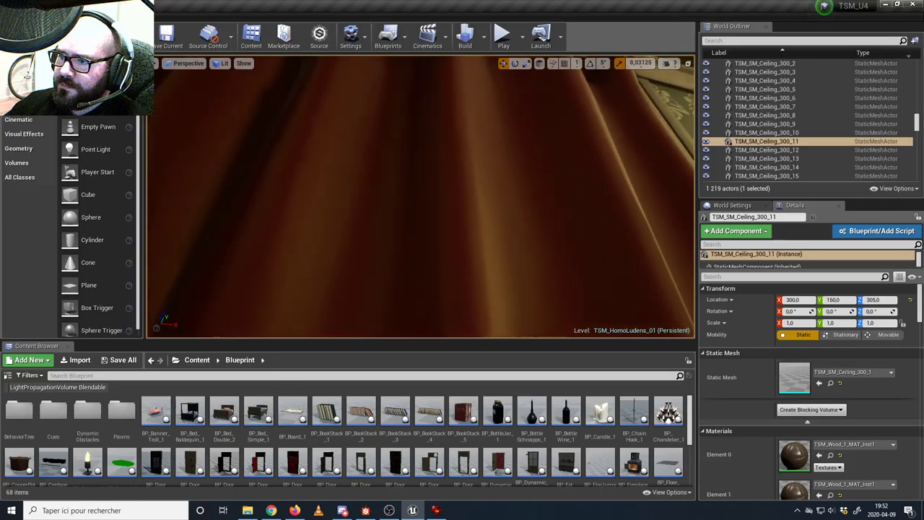
{"action": "right_click_drag", "start_coordinate": [421, 197], "coordinate": [498, 242]}
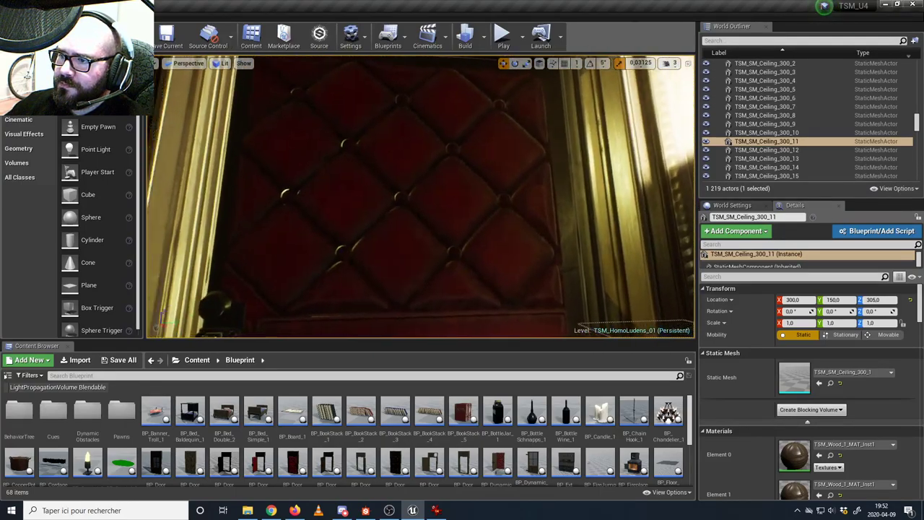
{"action": "key", "text": "q"}
{"action": "right_click_drag", "start_coordinate": [421, 196], "coordinate": [421, 163]}
{"action": "key", "text": "w"}
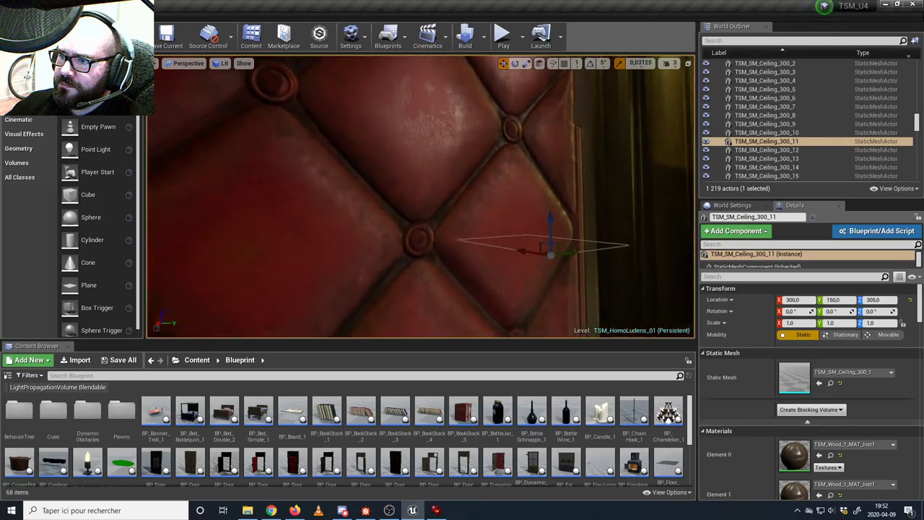
{"action": "key", "text": "a"}
{"action": "key", "text": "s"}
{"action": "right_click_drag", "start_coordinate": [421, 197], "coordinate": [426, 130]}
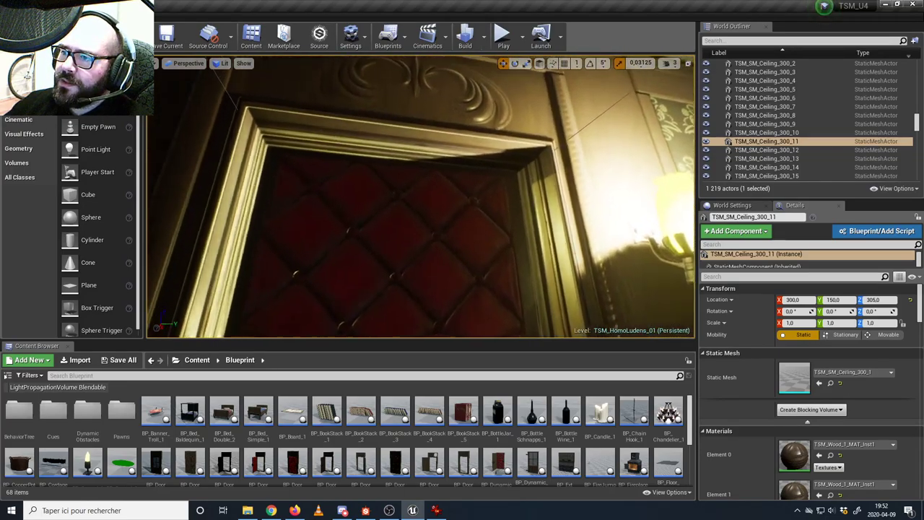
- Inspect the dark wood panelling beside the wallpaper, the long curtain and the dining area with ivy-covered walls
{"action": "key", "text": "w"}
{"action": "right_click_drag", "start_coordinate": [421, 197], "coordinate": [421, 130]}
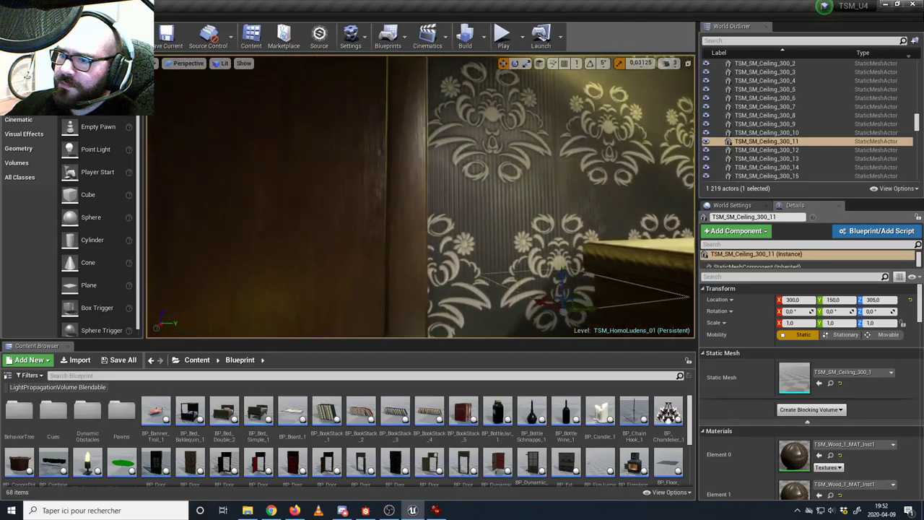
{"action": "right_click_drag", "start_coordinate": [421, 196], "coordinate": [226, 197]}
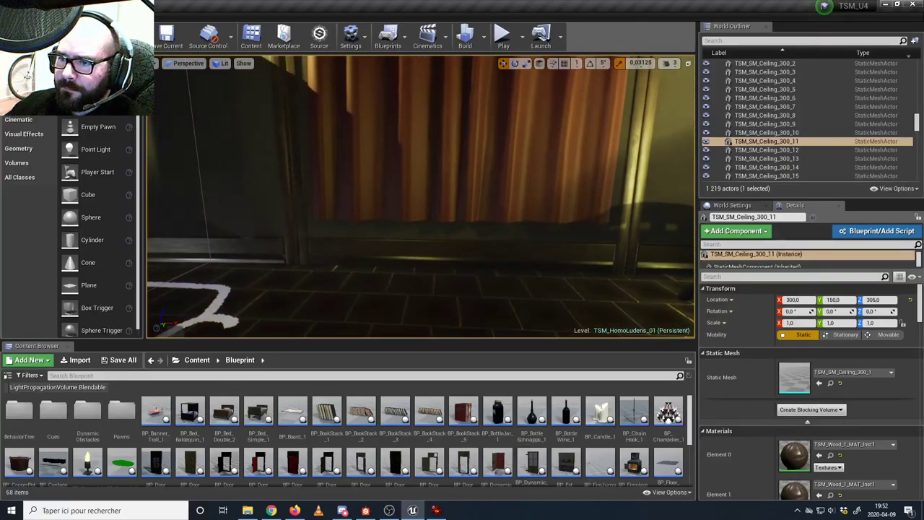
{"action": "right_click_drag", "start_coordinate": [421, 197], "coordinate": [320, 196]}
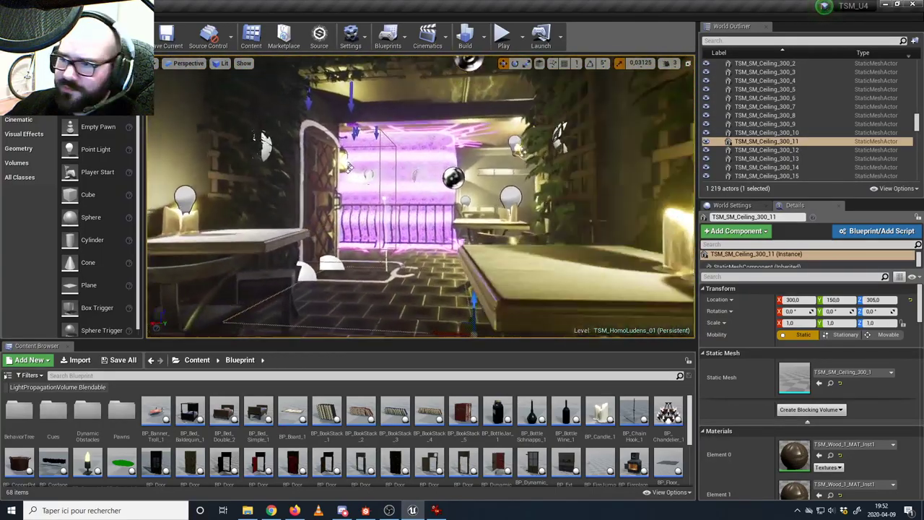
{"action": "key", "text": "w"}
{"action": "right_click_drag", "start_coordinate": [421, 196], "coordinate": [275, 206]}
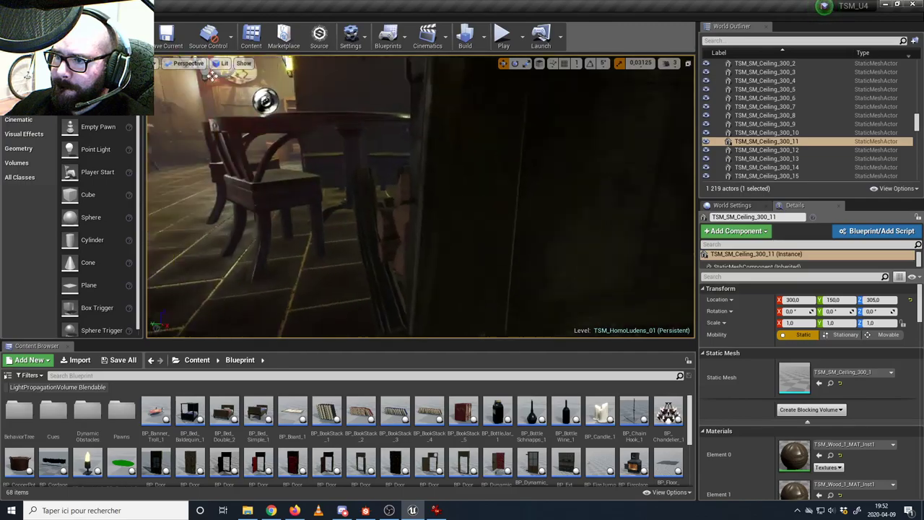
- Inspect the barrel and mugs on the wooden shelf, the hanging lattice and the tavern's main hall
{"action": "right_click_drag", "start_coordinate": [274, 206], "coordinate": [226, 187]}
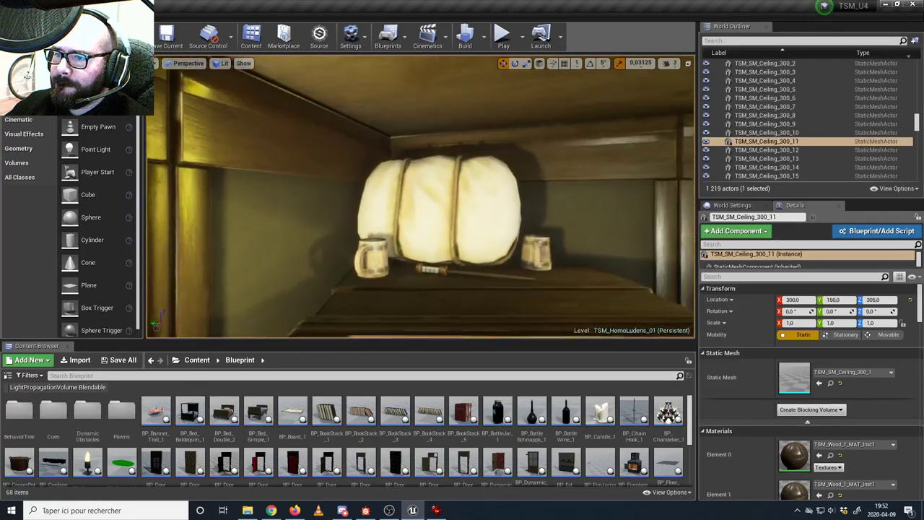
{"action": "key", "text": "w"}
{"action": "right_click_drag", "start_coordinate": [421, 197], "coordinate": [361, 184]}
{"action": "key", "text": "w"}
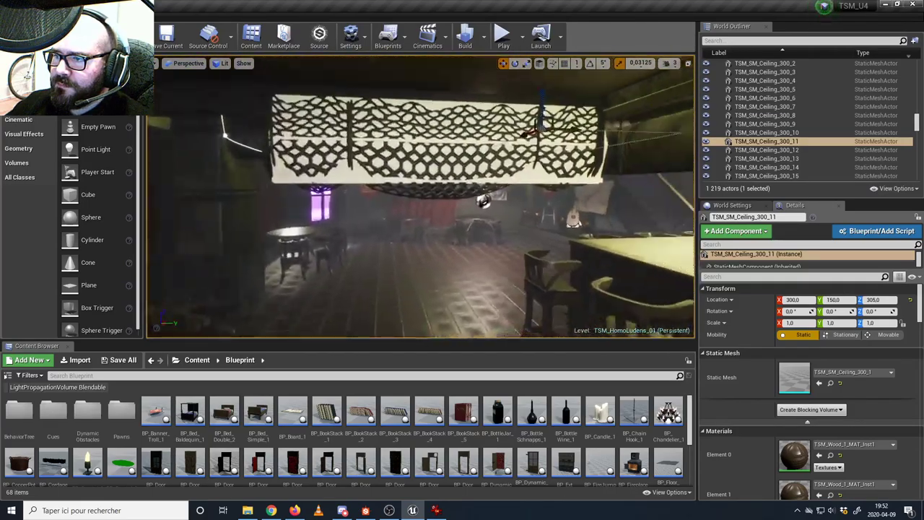
{"action": "right_click_drag", "start_coordinate": [421, 197], "coordinate": [506, 197]}
{"action": "key", "text": "w"}
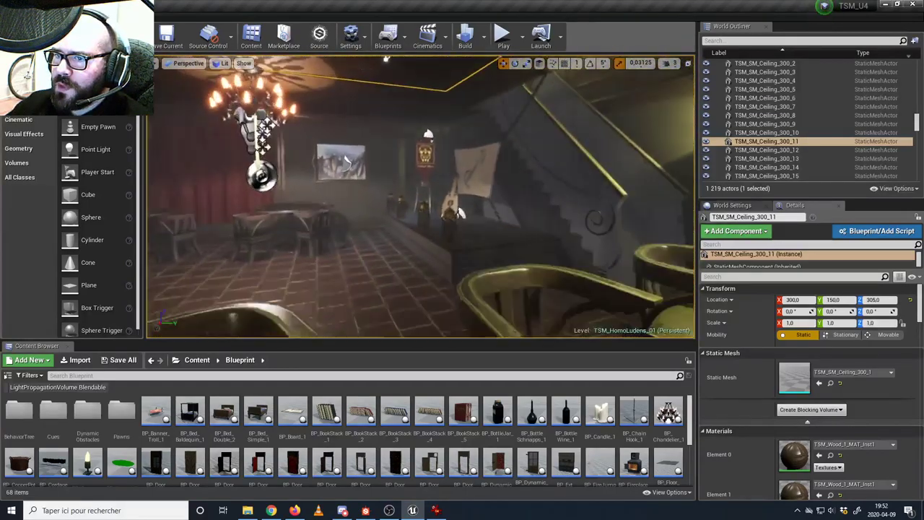
- Cross the tavern hall to the quilted leather door and examine its padding and carved frame up close
{"action": "key", "text": "w"}
{"action": "right_click_drag", "start_coordinate": [421, 196], "coordinate": [311, 195]}
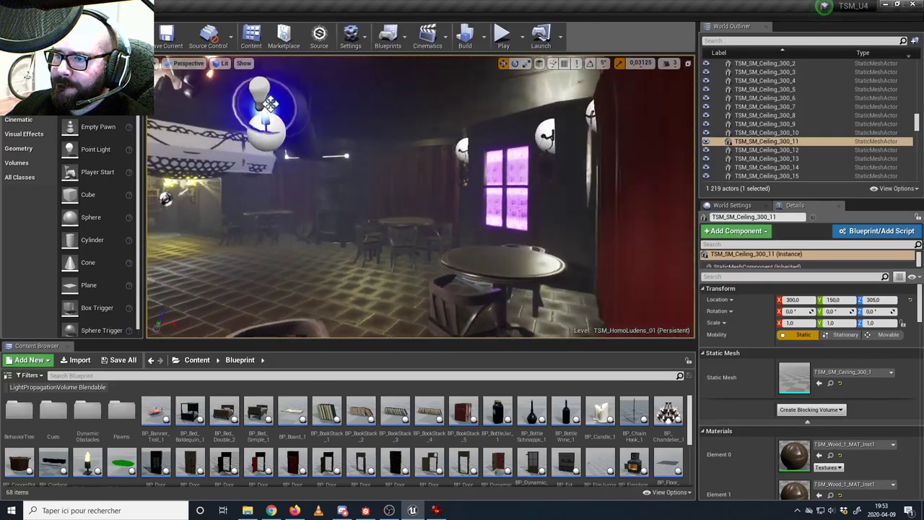
{"action": "key", "text": "w"}
{"action": "right_click_drag", "start_coordinate": [421, 197], "coordinate": [289, 189]}
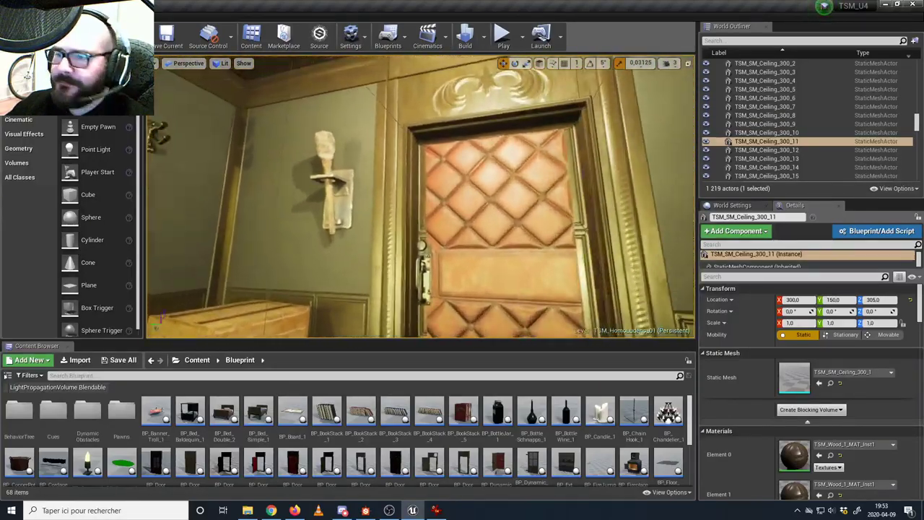
{"action": "right_click_drag", "start_coordinate": [421, 197], "coordinate": [484, 173]}
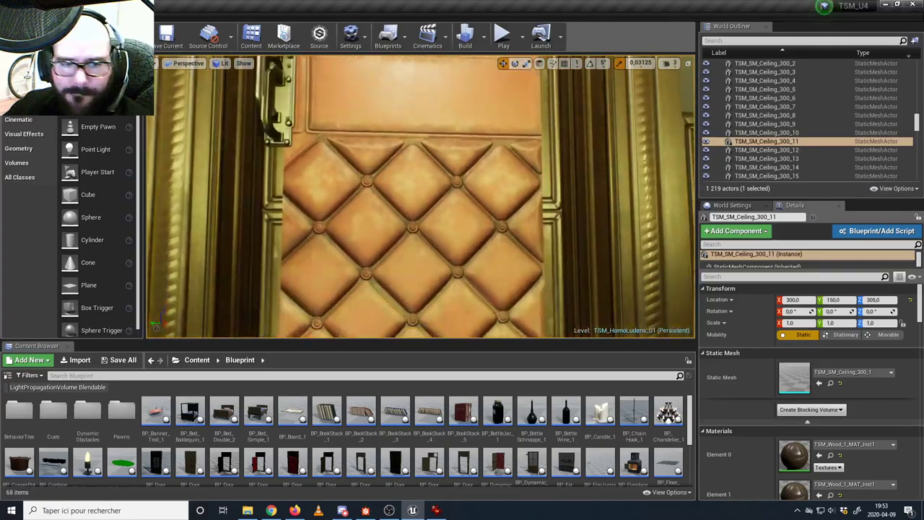
- Tour the ivy-covered dining area and the curtained bedroom, then inspect the red padded door beside the wallpaper and dresser
{"action": "right_click_drag", "start_coordinate": [415, 195], "coordinate": [415, 195]}
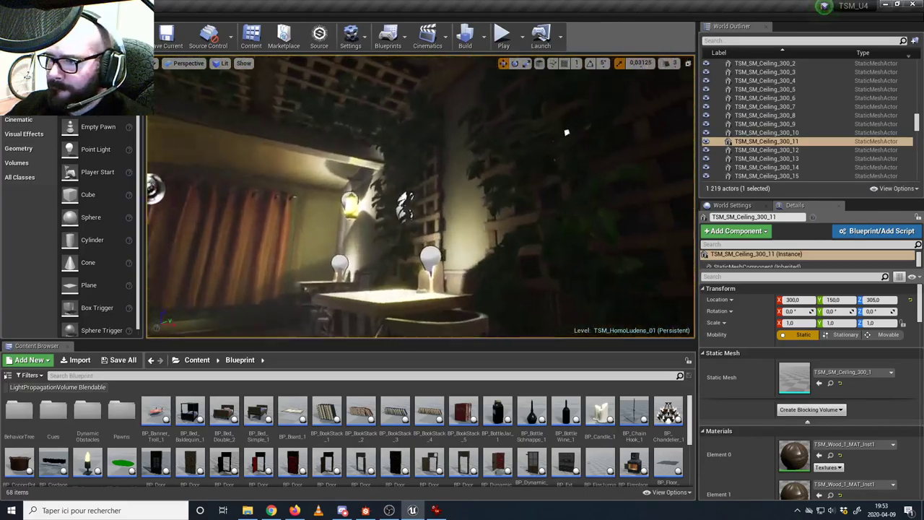
{"action": "right_click_drag", "start_coordinate": [567, 132], "coordinate": [433, 166]}
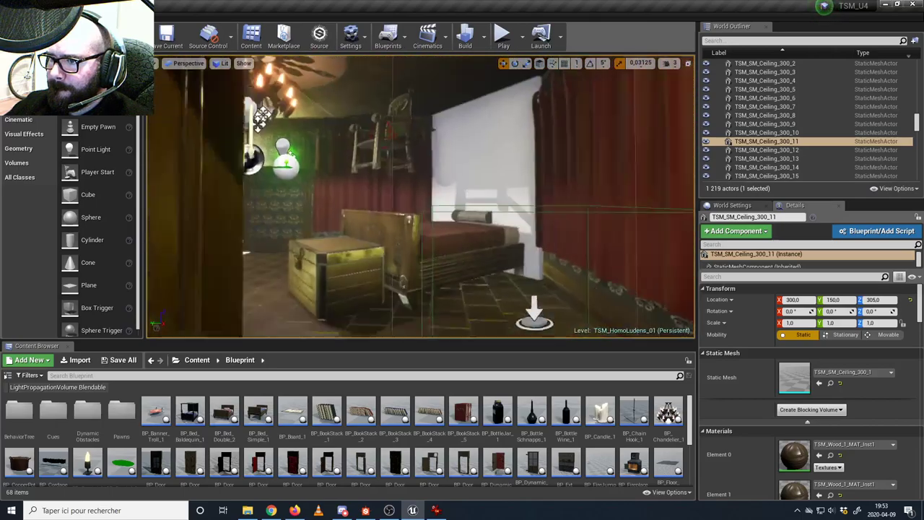
{"action": "right_click_drag", "start_coordinate": [422, 196], "coordinate": [421, 196]}
{"action": "key", "text": "w"}
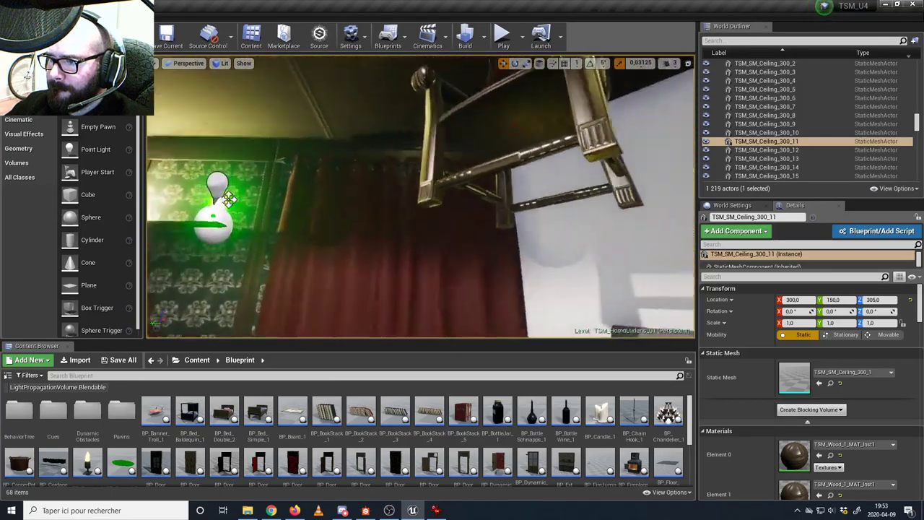
{"action": "right_click_drag", "start_coordinate": [404, 166], "coordinate": [228, 167]}
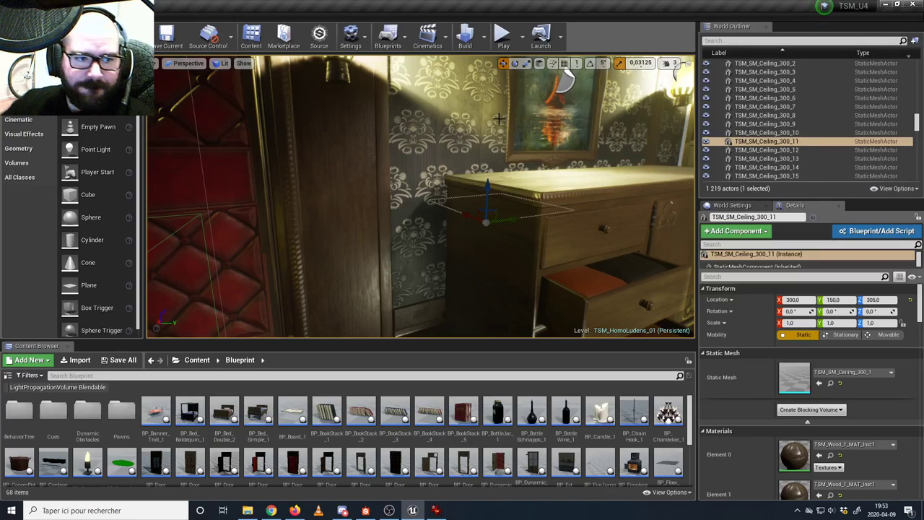
{"action": "right_click_drag", "start_coordinate": [542, 119], "coordinate": [439, 215]}
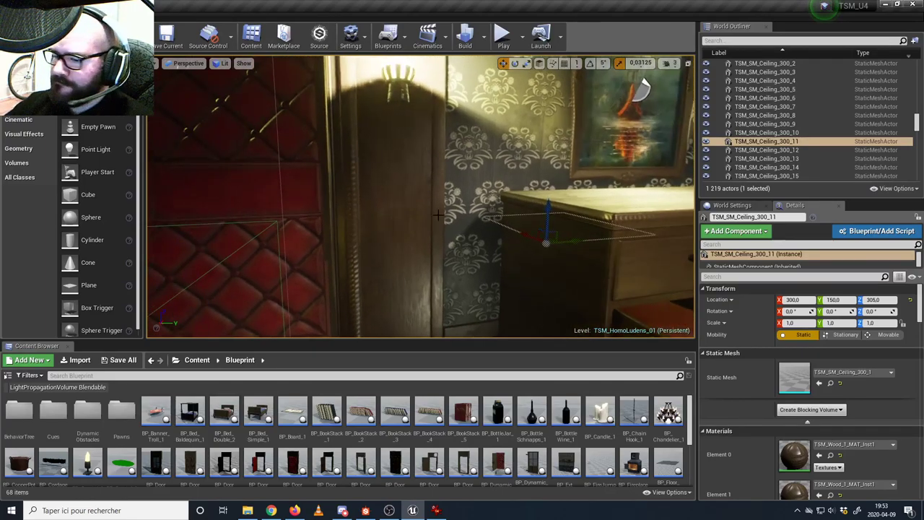
- Switch to Substance Designer and examine the carved flower material on the 3D cube up close and from several angles
{"action": "left_click", "coordinate": [350, 512]}
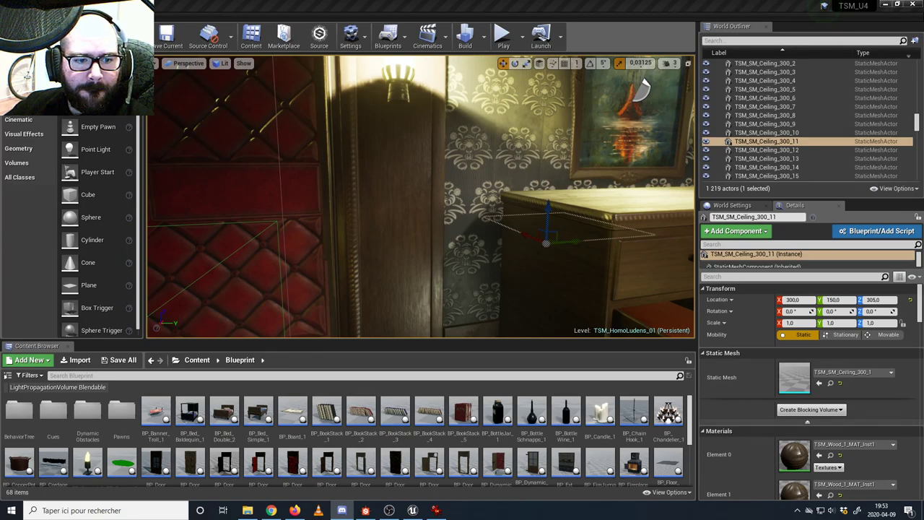
{"action": "right_click_drag", "start_coordinate": [397, 291], "coordinate": [429, 266]}
{"action": "left_click", "coordinate": [366, 511]}
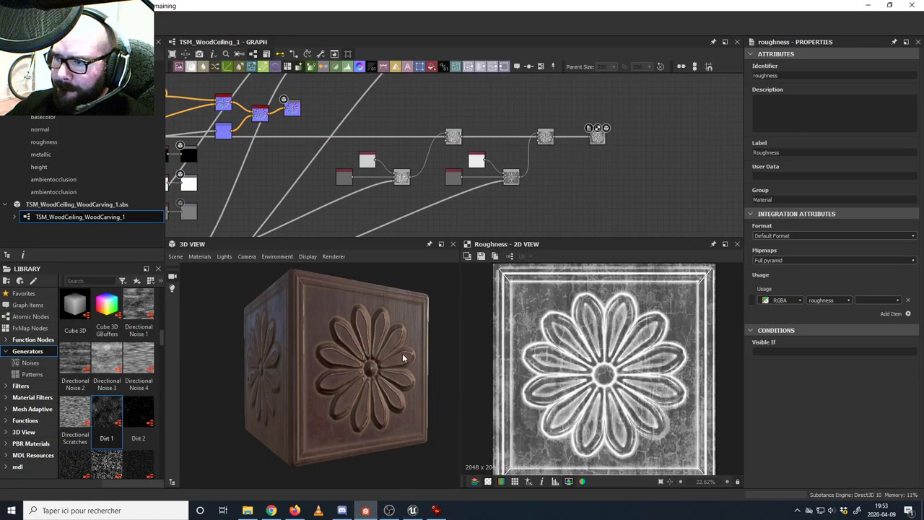
{"action": "left_click_drag", "start_coordinate": [404, 357], "coordinate": [376, 355]}
{"action": "scroll", "coordinate": [311, 369], "scroll_direction": "up", "scroll_amount": 4}
{"action": "left_click_drag", "start_coordinate": [290, 367], "coordinate": [313, 388]}
{"action": "scroll", "coordinate": [320, 371], "scroll_direction": "down", "scroll_amount": 4}
{"action": "scroll", "coordinate": [316, 419], "scroll_direction": "up", "scroll_amount": 4}
{"action": "scroll", "coordinate": [303, 386], "scroll_direction": "up", "scroll_amount": 3}
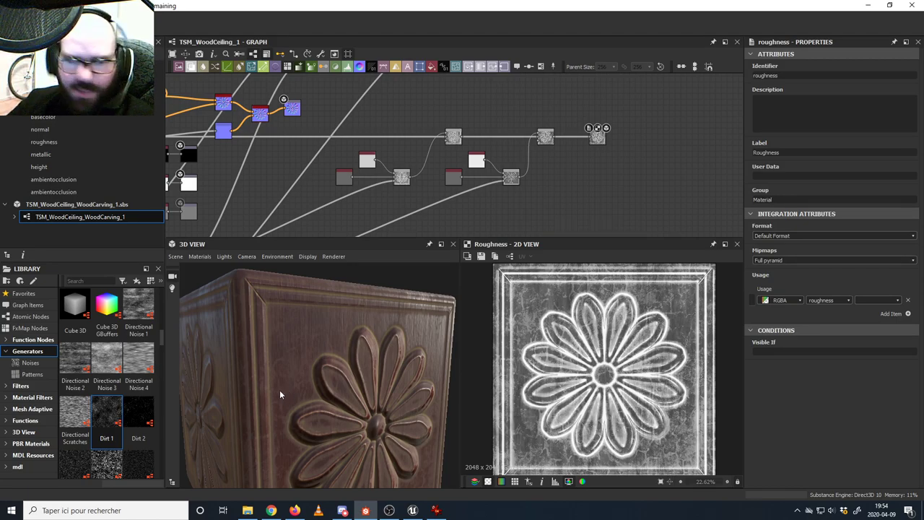
{"action": "left_click_drag", "start_coordinate": [288, 395], "coordinate": [292, 370]}
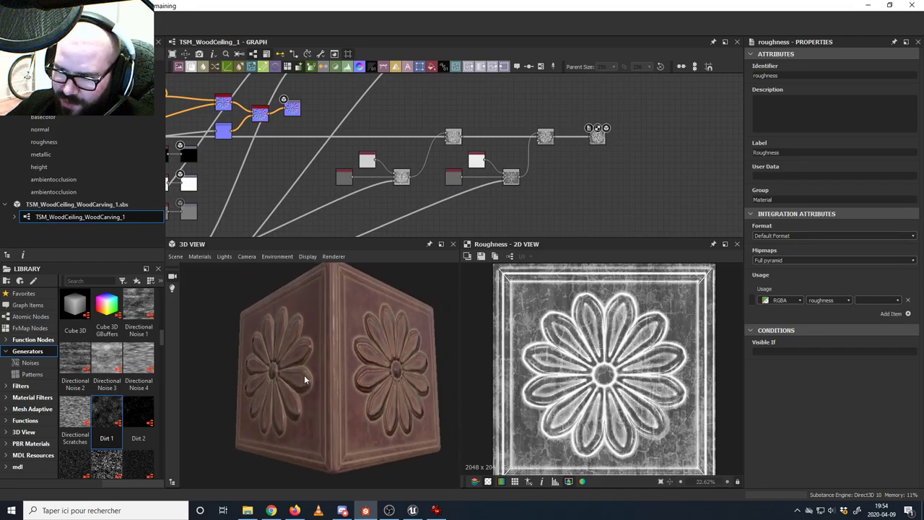
{"action": "left_click_drag", "start_coordinate": [304, 379], "coordinate": [369, 373]}
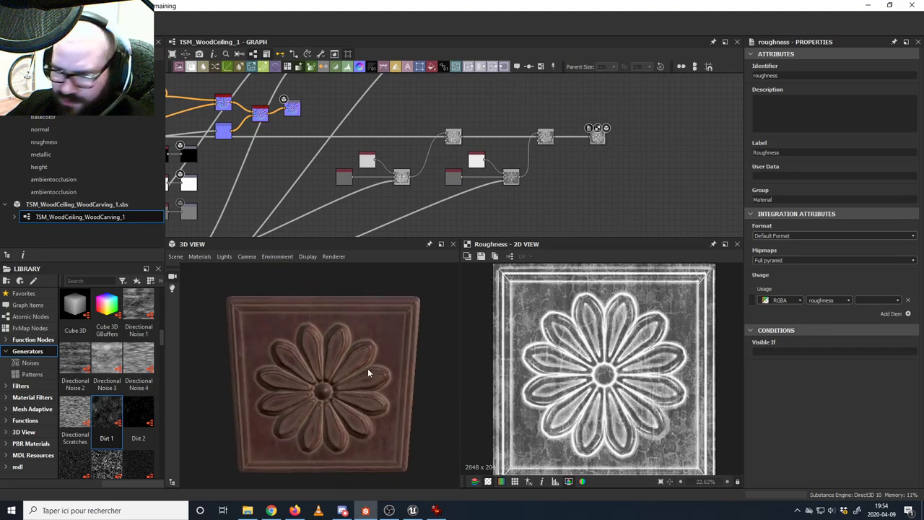
{"action": "left_click_drag", "start_coordinate": [346, 327], "coordinate": [258, 337]}
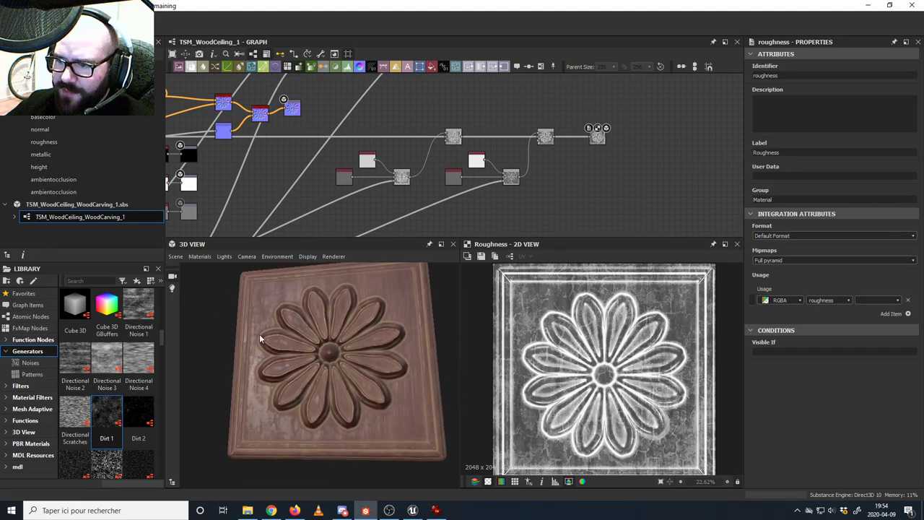
- Switch back to Unreal Editor and inspect the wallpapered room with its ship painting, chandelier and red padded door
{"action": "left_click", "coordinate": [412, 510]}
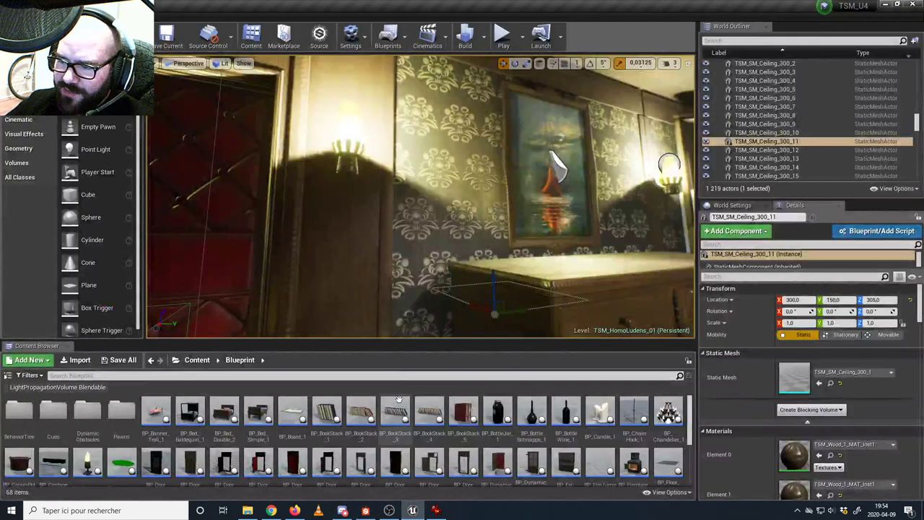
{"action": "right_click_drag", "start_coordinate": [421, 197], "coordinate": [499, 198]}
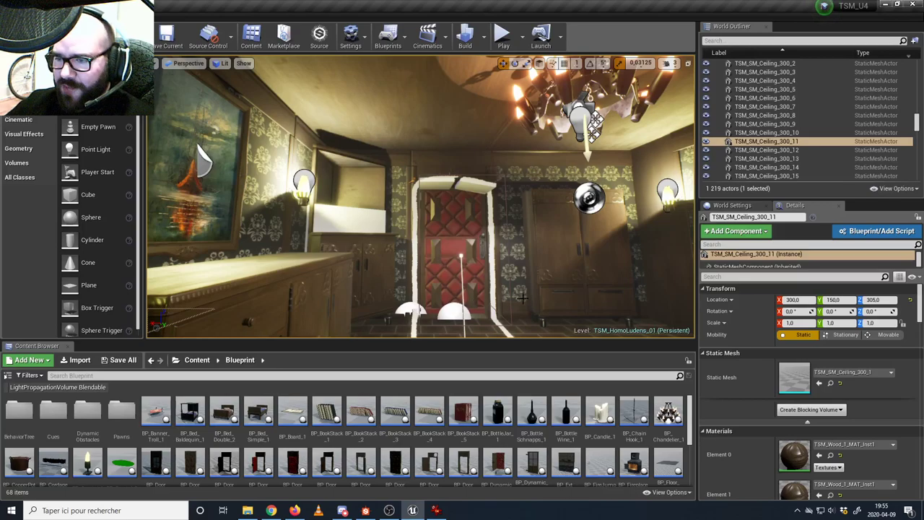
{"action": "right_click_drag", "start_coordinate": [461, 268], "coordinate": [363, 268]}
{"action": "right_click_drag", "start_coordinate": [318, 303], "coordinate": [245, 303]}
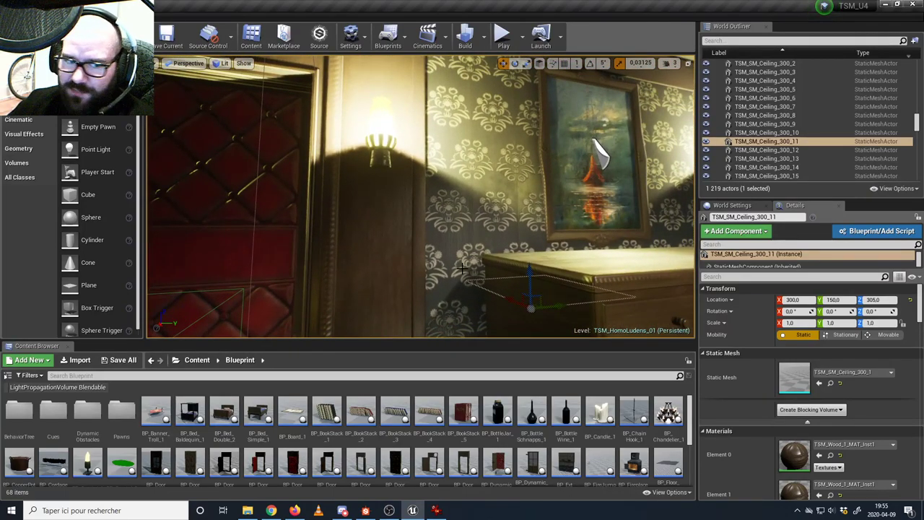
- Fly through the ivy-covered dining area and along the passage to the orange quilted door
{"action": "key", "text": "w"}
{"action": "right_click_drag", "start_coordinate": [413, 233], "coordinate": [344, 226]}
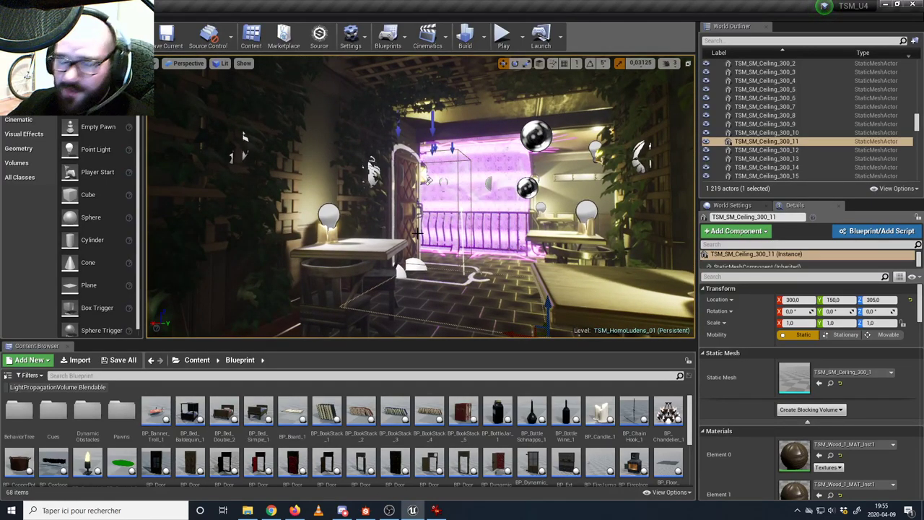
{"action": "right_click_drag", "start_coordinate": [418, 232], "coordinate": [357, 225]}
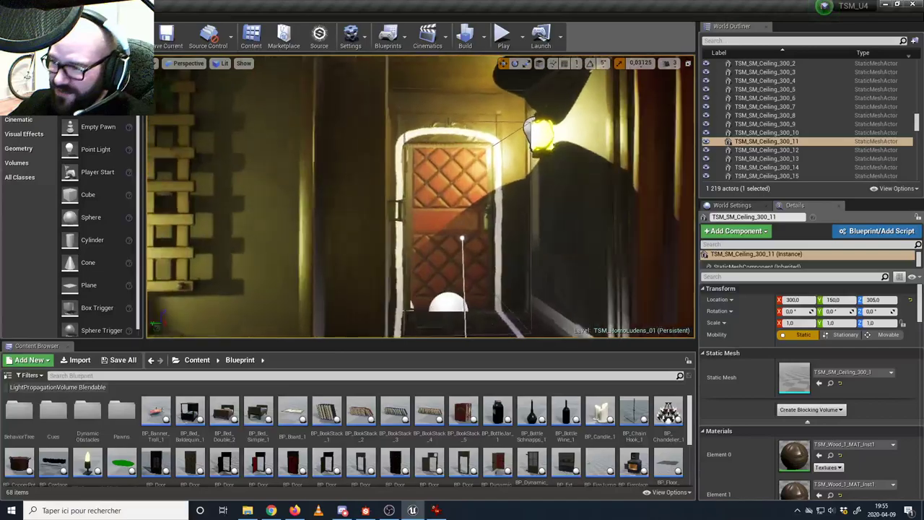
- Examine the wallpapered room's carved cabinet, framed ship painting, wooden wall trim and dresser with open drawers
{"action": "right_click_drag", "start_coordinate": [421, 209], "coordinate": [399, 187]}
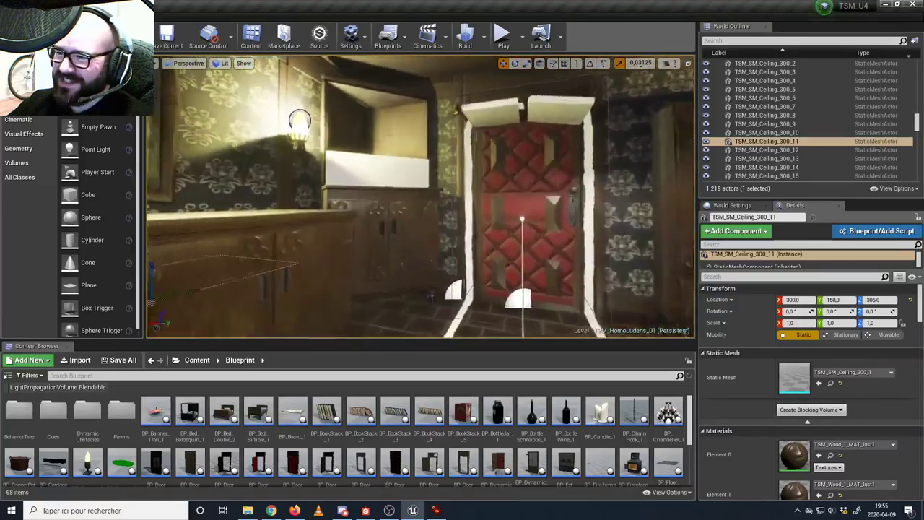
{"action": "right_click_drag", "start_coordinate": [339, 217], "coordinate": [289, 218]}
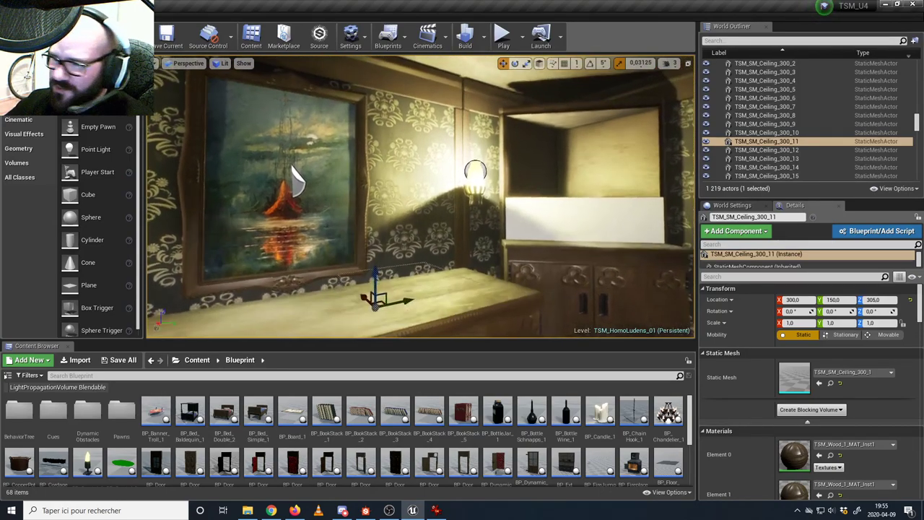
{"action": "right_click_drag", "start_coordinate": [289, 217], "coordinate": [346, 217]}
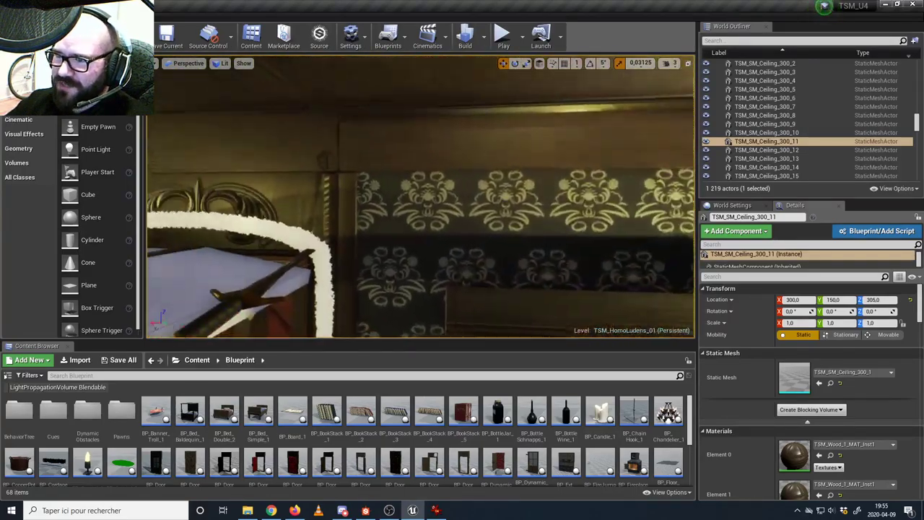
{"action": "right_click_drag", "start_coordinate": [347, 217], "coordinate": [289, 202]}
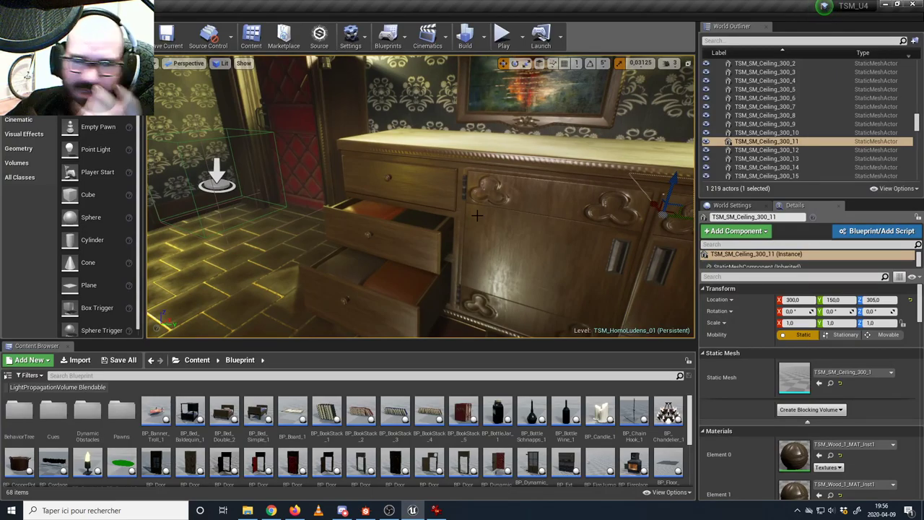
- Fly from the dresser to the plank-floored area and inspect the red chest, barrels and round wall shield
{"action": "right_click_drag", "start_coordinate": [477, 216], "coordinate": [156, 204]}
{"action": "key", "text": "w"}
{"action": "right_click_drag", "start_coordinate": [376, 214], "coordinate": [393, 195]}
{"action": "key", "text": "w"}
{"action": "right_click_drag", "start_coordinate": [311, 216], "coordinate": [282, 216]}
{"action": "right_click_drag", "start_coordinate": [419, 203], "coordinate": [257, 256]}
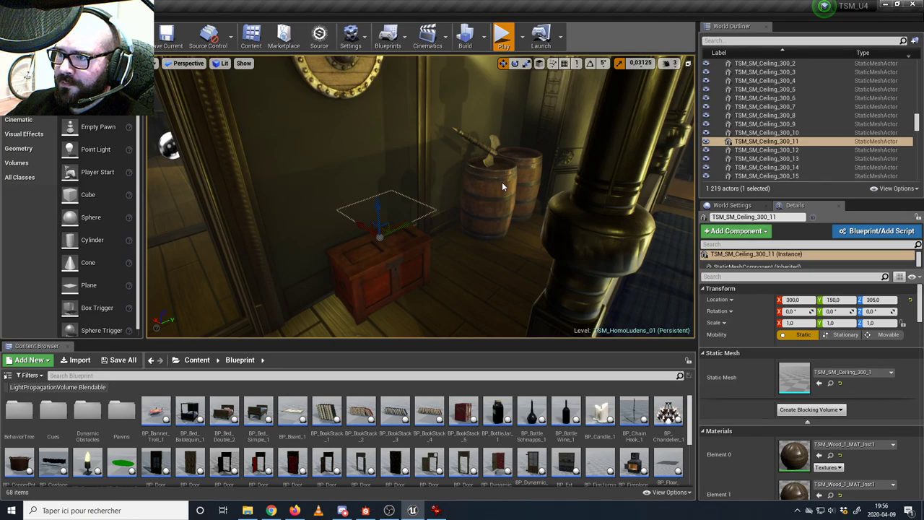
- Start playing the level in the viewport and walk past the wooden armchair to the table with the copper pot
{"action": "key", "text": "alt+p"}
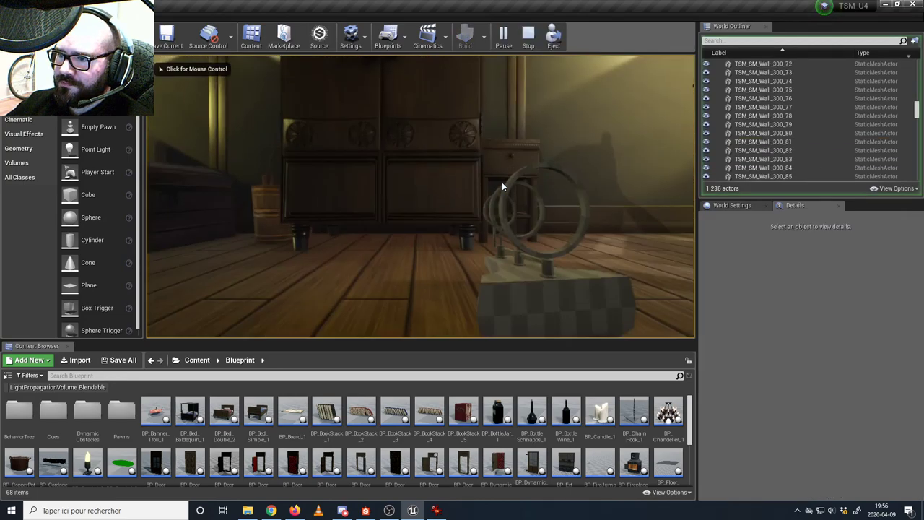
{"action": "left_click", "coordinate": [503, 186]}
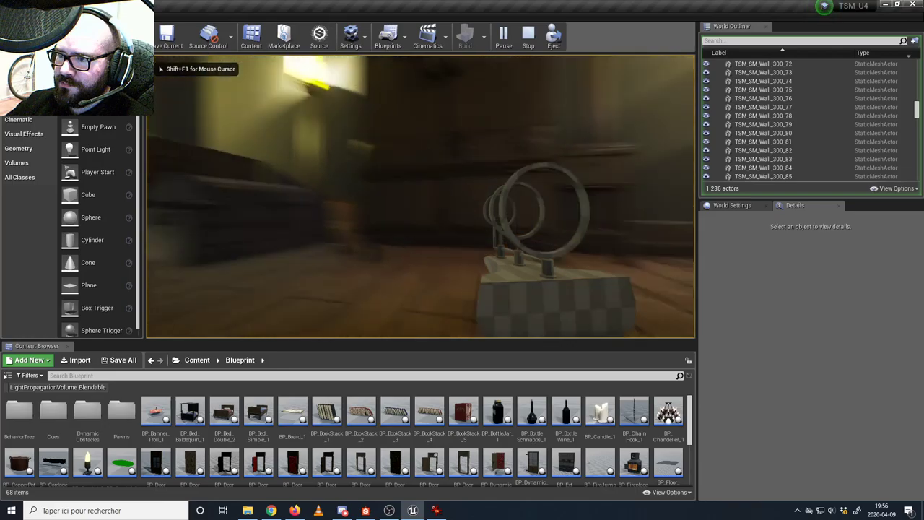
{"action": "key", "text": "w"}
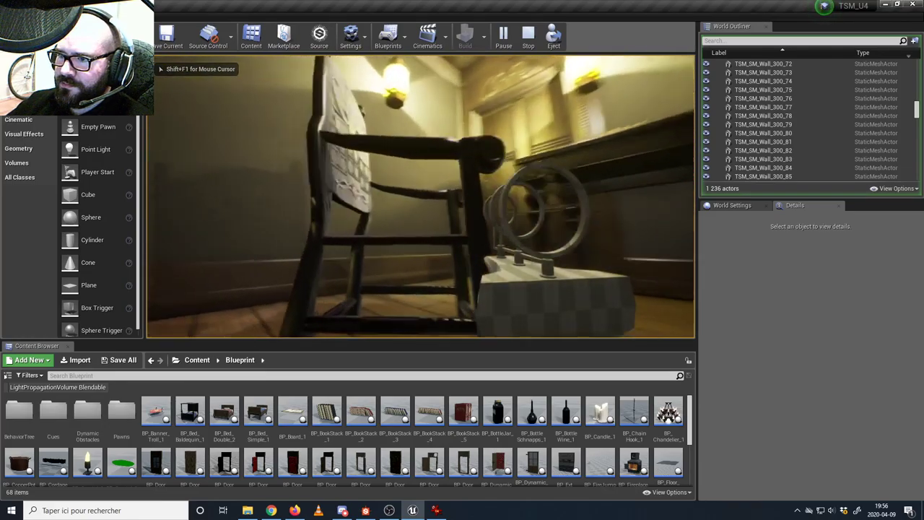
{"action": "key", "text": "w"}
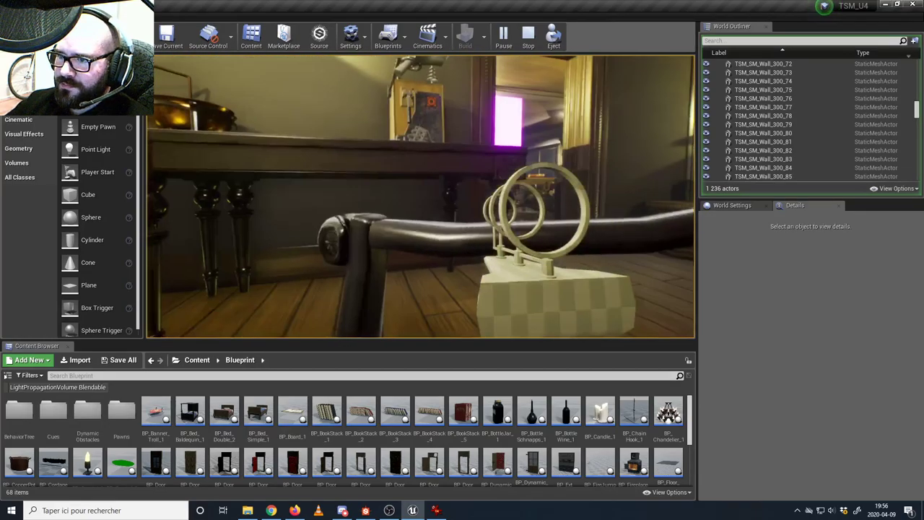
{"action": "key", "text": "w"}
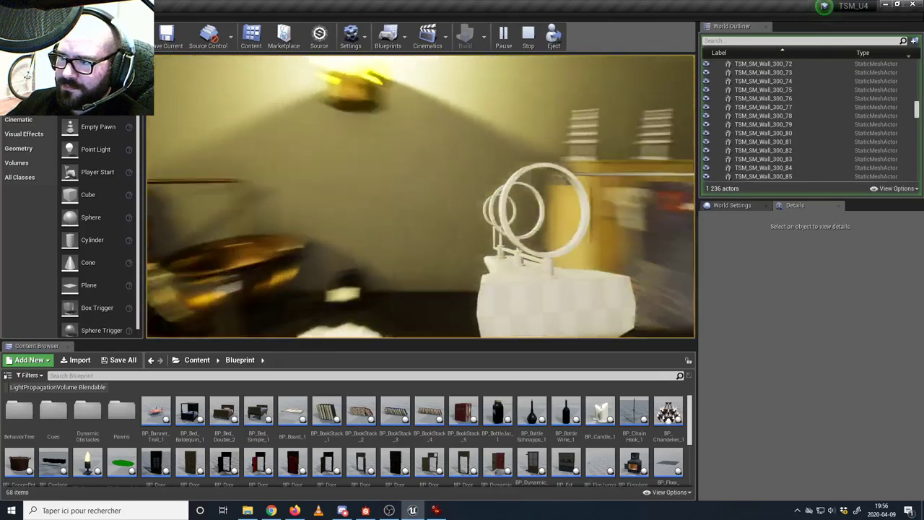
- Fire the weapon once and explore the hallway with the stacked baskets, the wall shield and the wooden-floored hall
{"action": "left_click", "coordinate": [421, 196]}
{"action": "key", "text": "w"}
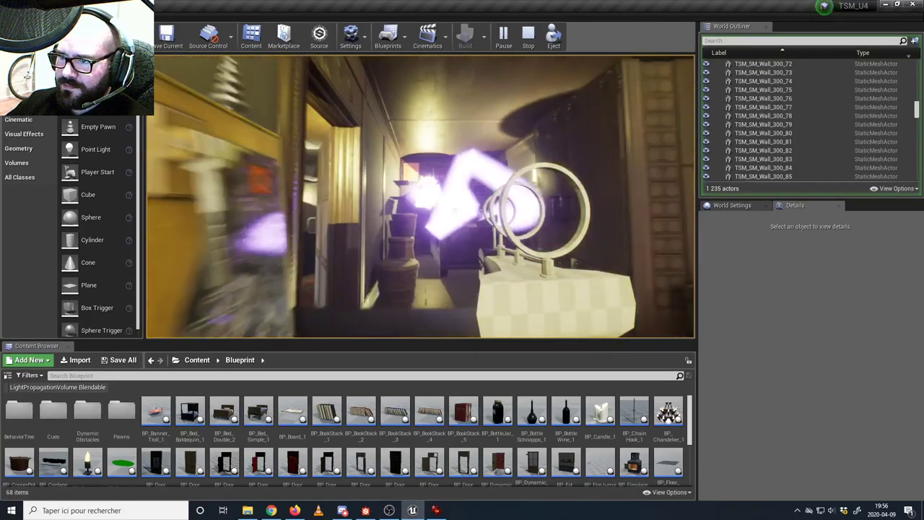
{"action": "key", "text": "w"}
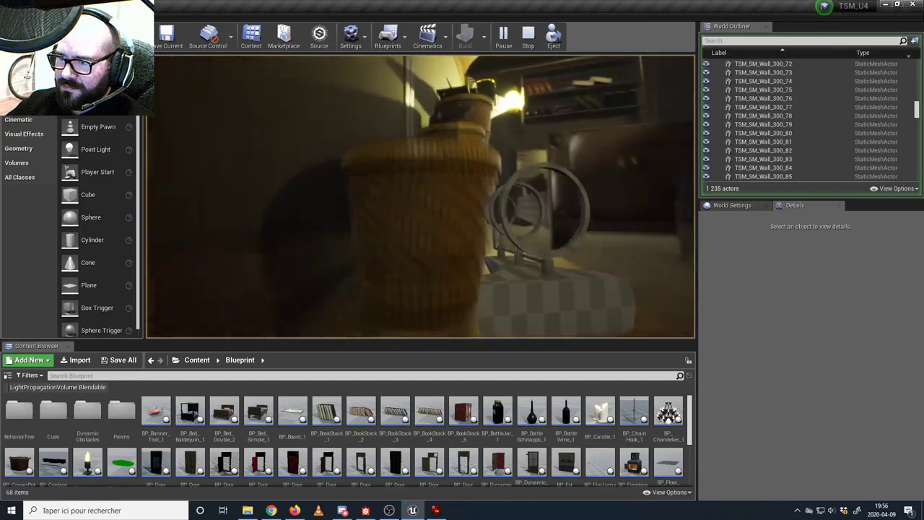
{"action": "key", "text": "w"}
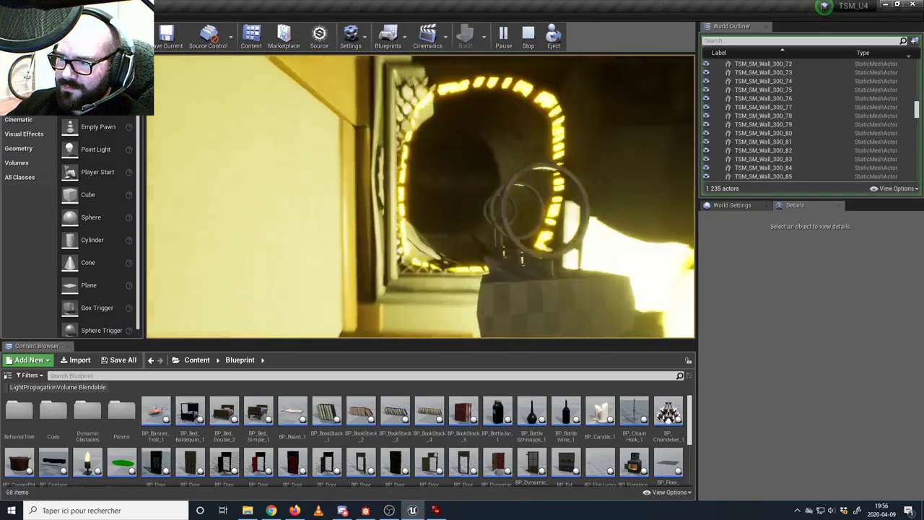
{"action": "key", "text": "w"}
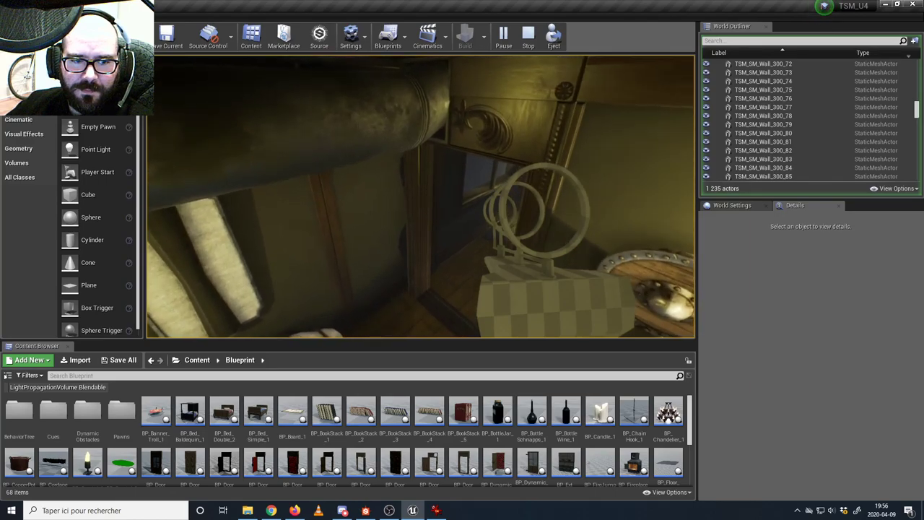
{"action": "key", "text": "w"}
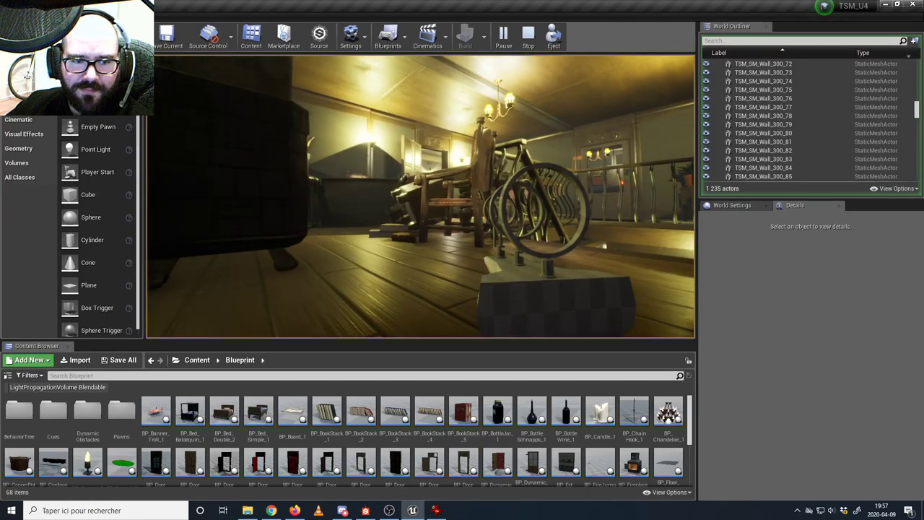
- Glance at the carving material in Substance Designer, then resume the Unreal play session and fire the weapon across the desk
{"action": "key", "text": "alt+Tab"}
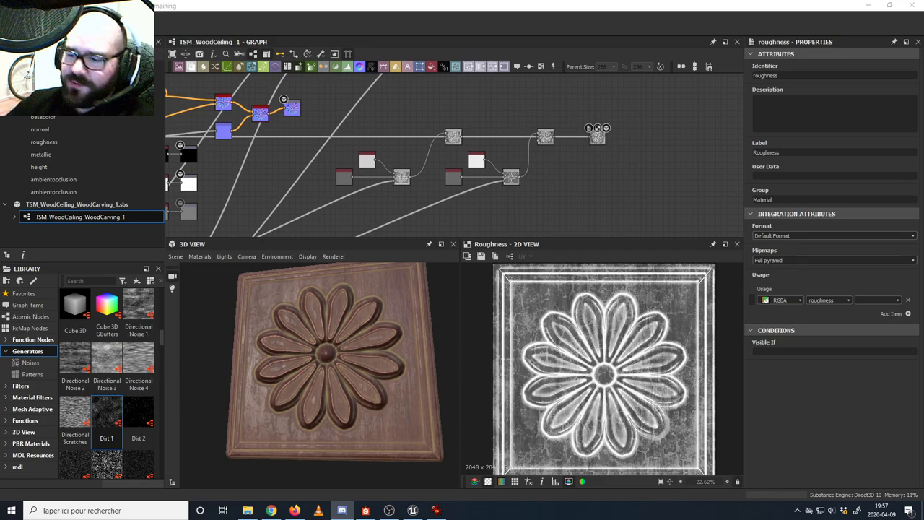
{"action": "left_click", "coordinate": [412, 510]}
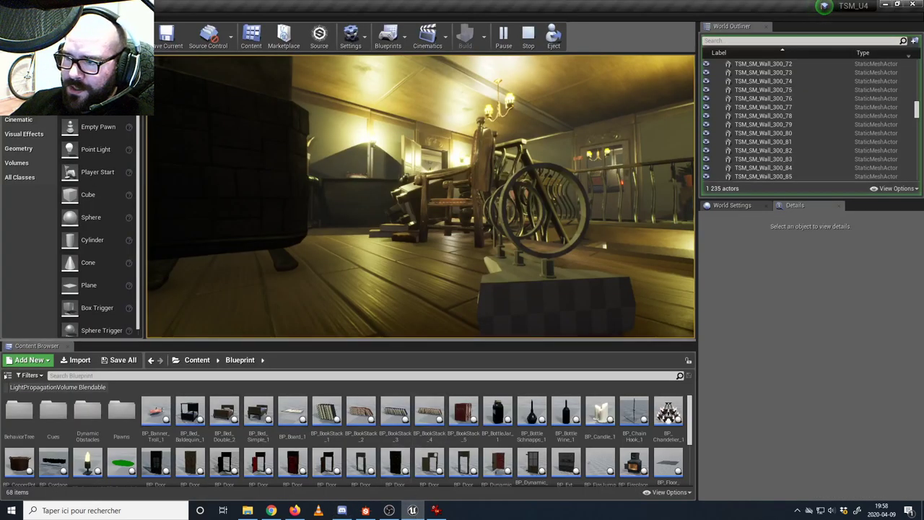
{"action": "left_click", "coordinate": [421, 196]}
{"action": "key", "text": "w"}
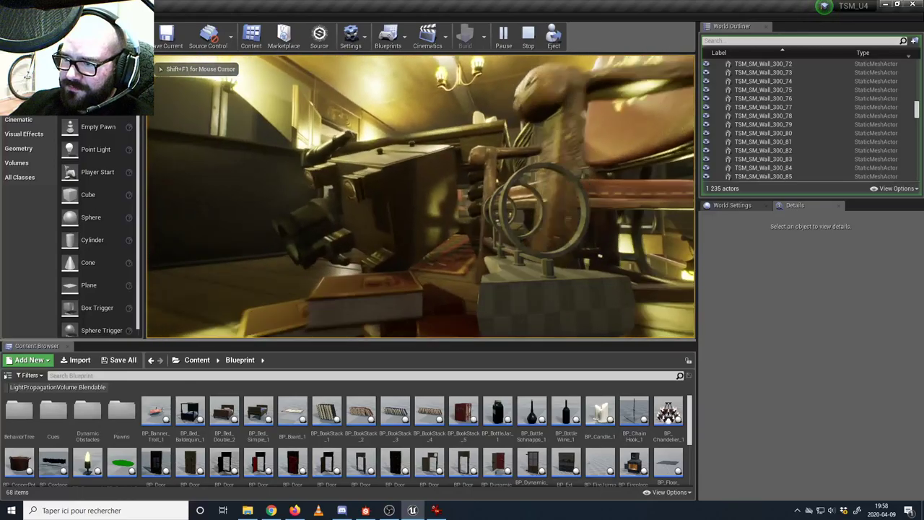
{"action": "key", "text": "w"}
{"action": "left_click", "coordinate": [421, 196]}
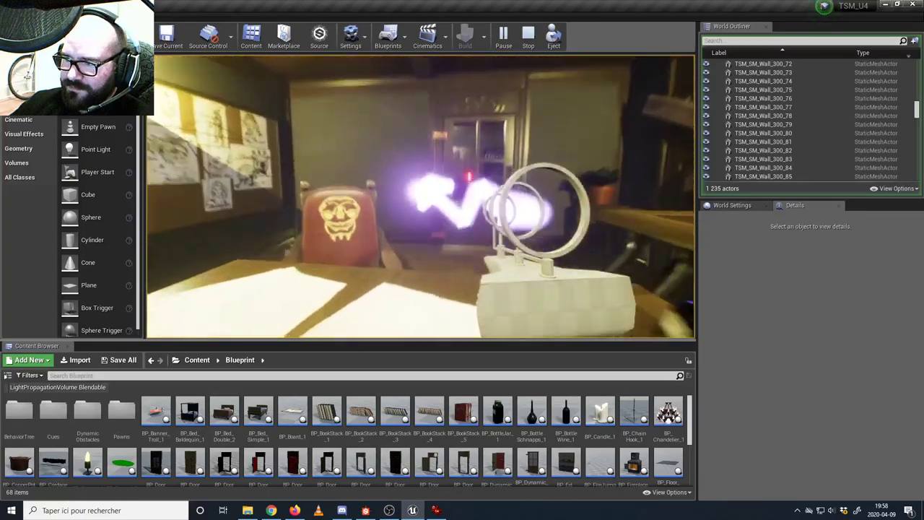
- Walk from the desk past the red skull chair through the doorway and explore the library's bookshelves and carved armchair
{"action": "key", "text": "w"}
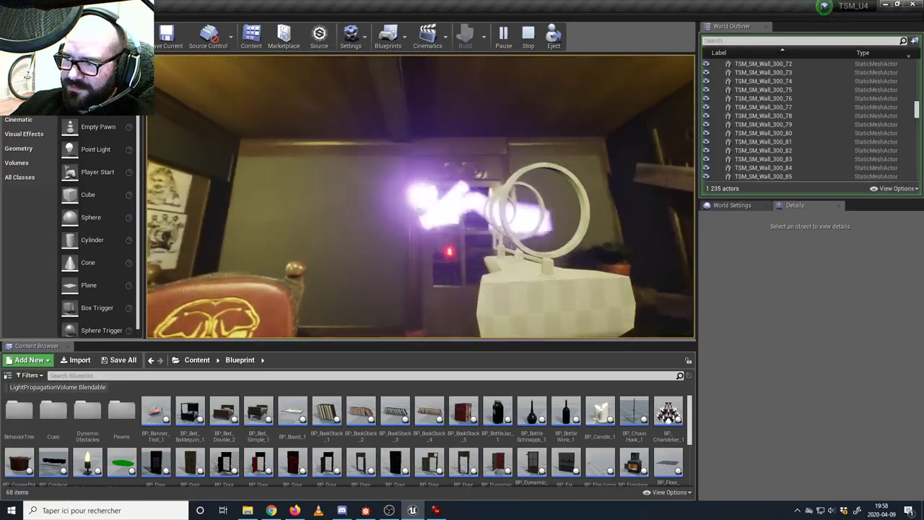
{"action": "key", "text": "w"}
{"action": "key", "text": "w"}
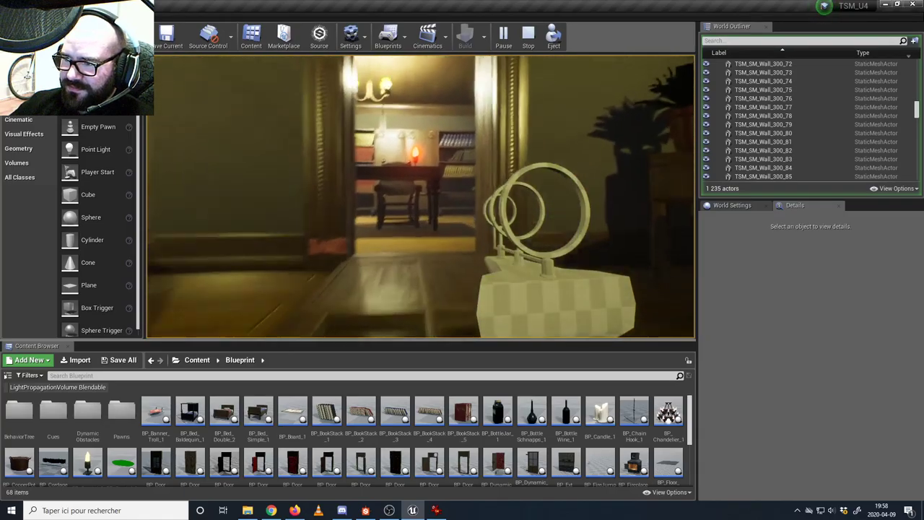
{"action": "key", "text": "w"}
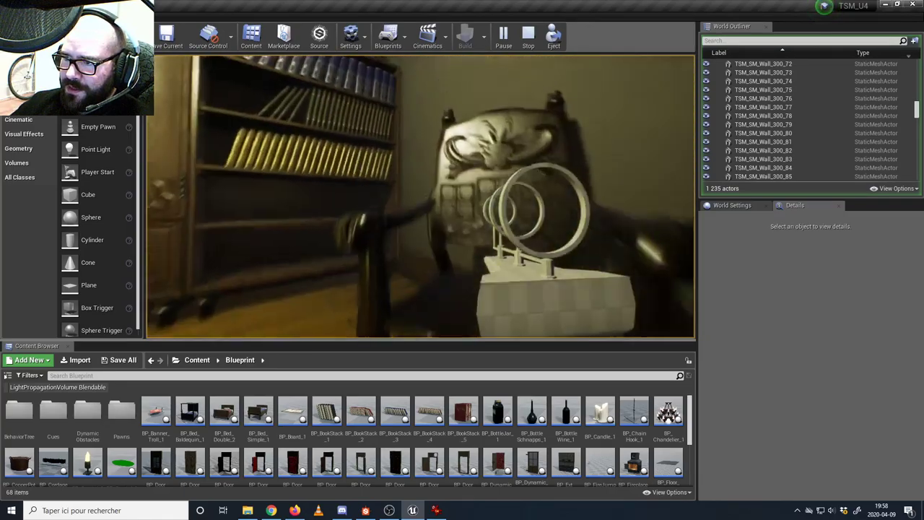
{"action": "key", "text": "w"}
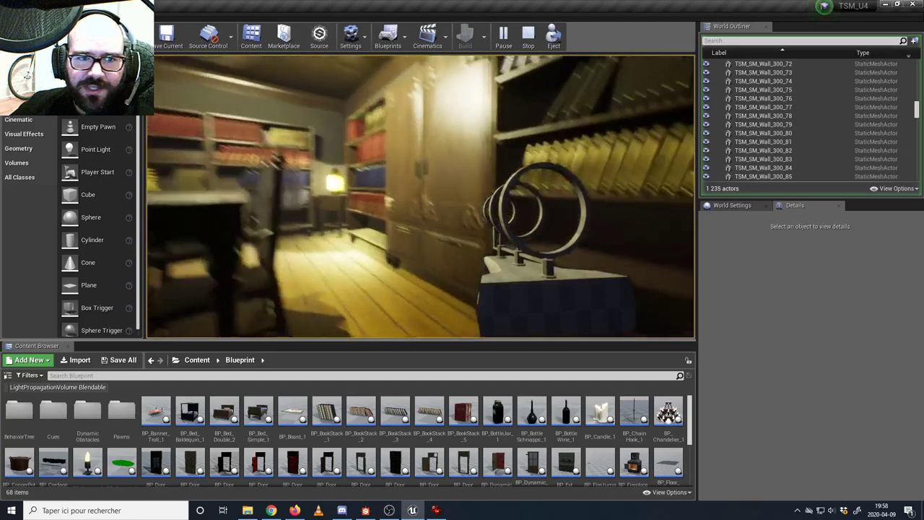
{"action": "key", "text": "w"}
{"action": "key", "text": "e"}
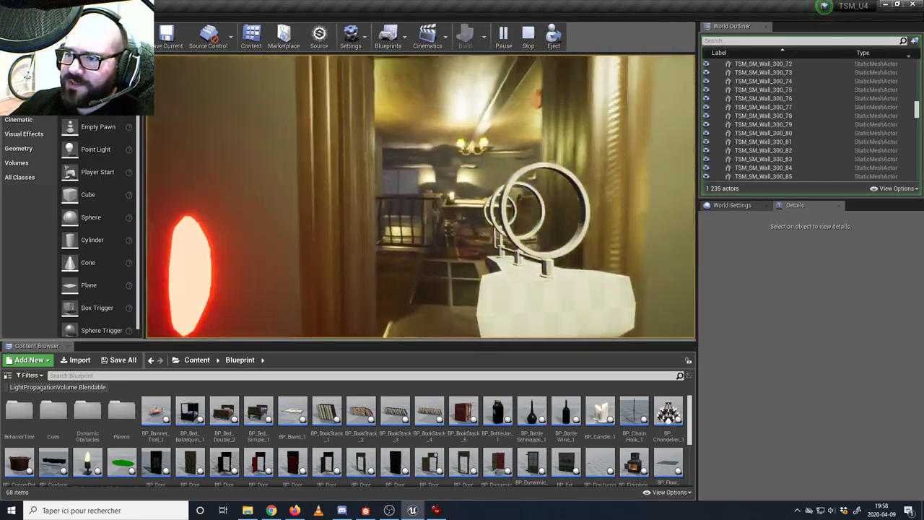
- Walk through the curtained doorway and along the red patterned carpet to inspect the skull-emblem chair and the nearby wooden cabinet and door
{"action": "key", "text": "w"}
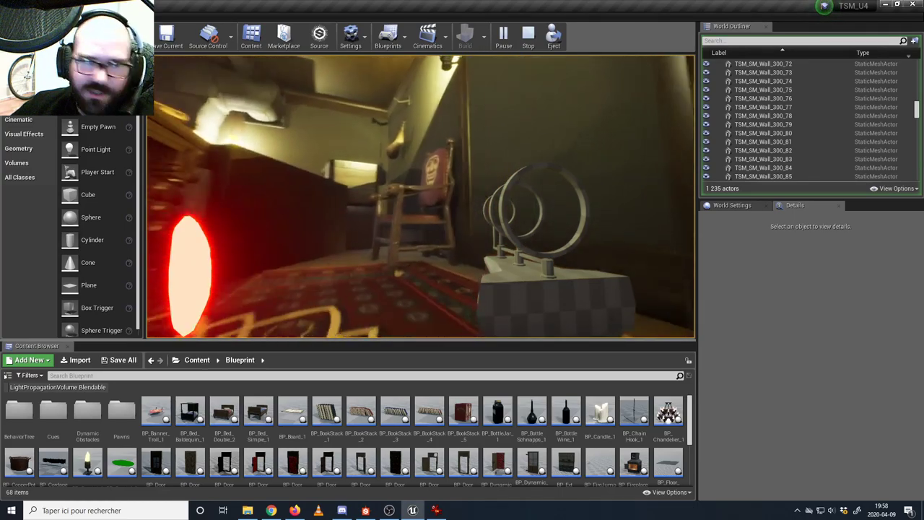
{"action": "key", "text": "w"}
{"action": "key", "text": "w"}
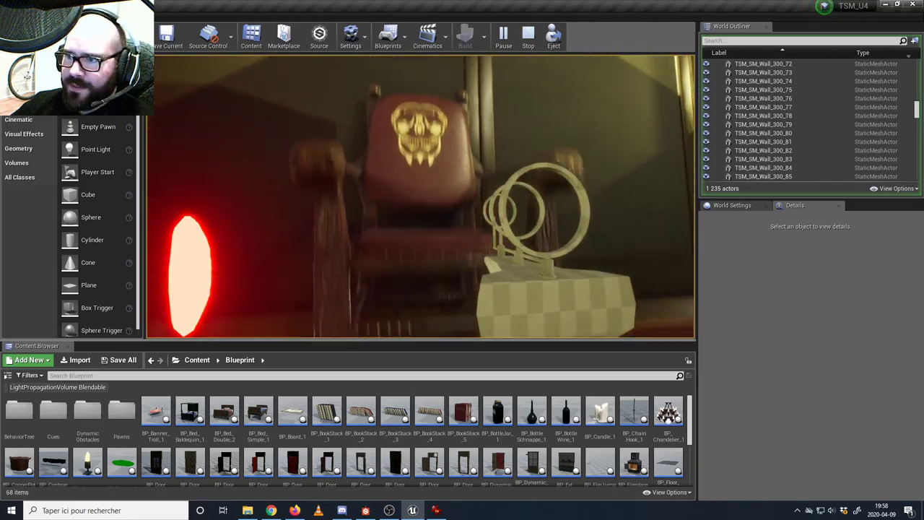
{"action": "key", "text": "w"}
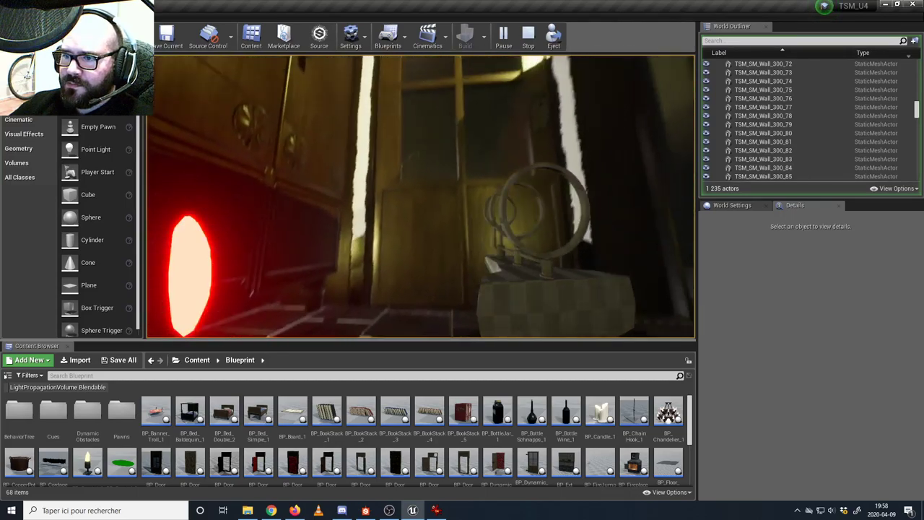
- Walk past the red padded surface and inspect the glowing purple skull-patterned panels on the way to the tavern hall
{"action": "key", "text": "w"}
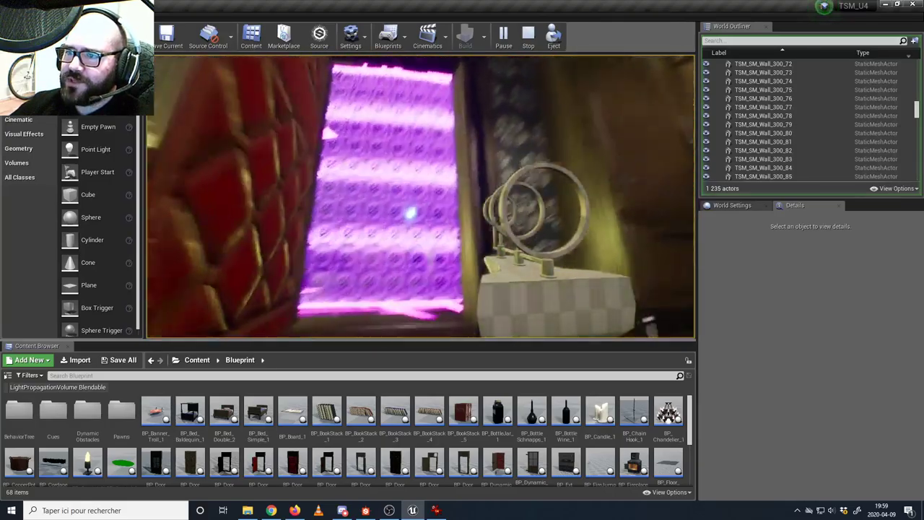
{"action": "key", "text": "w"}
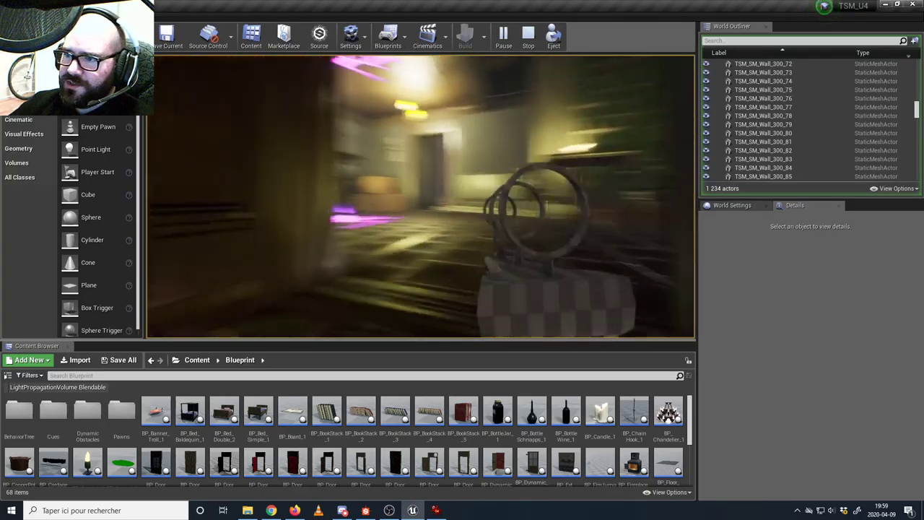
{"action": "key", "text": "w"}
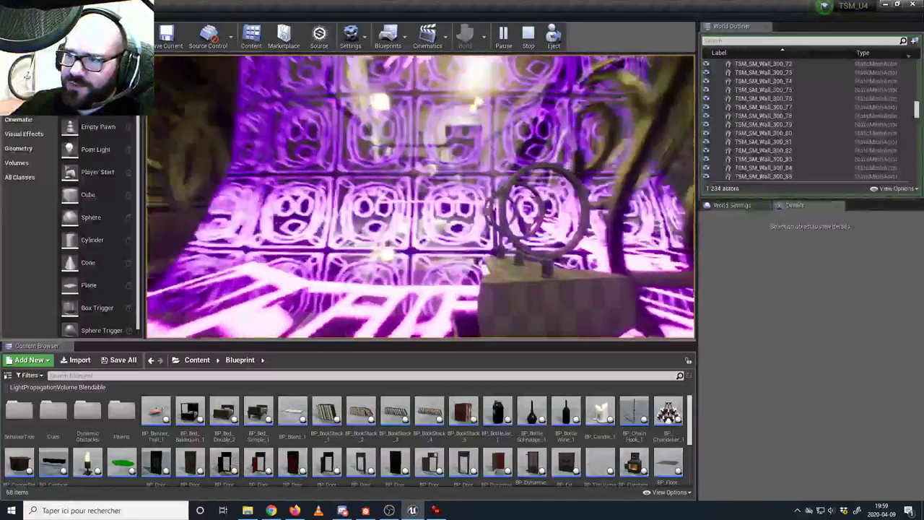
{"action": "key", "text": "w"}
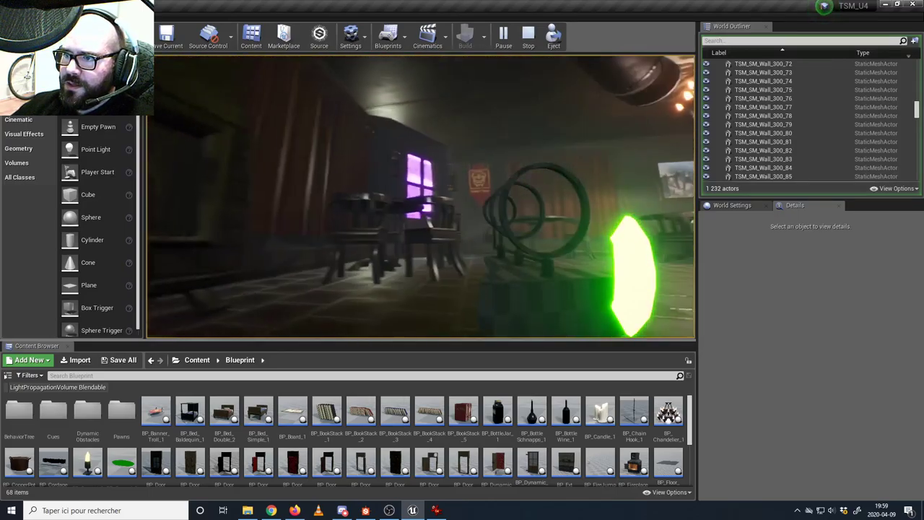
- Cross the stone-floored tavern hall, viewing the guitar stage and bar stools, to the wall anchor with the chest and barrels
{"action": "key", "text": "w"}
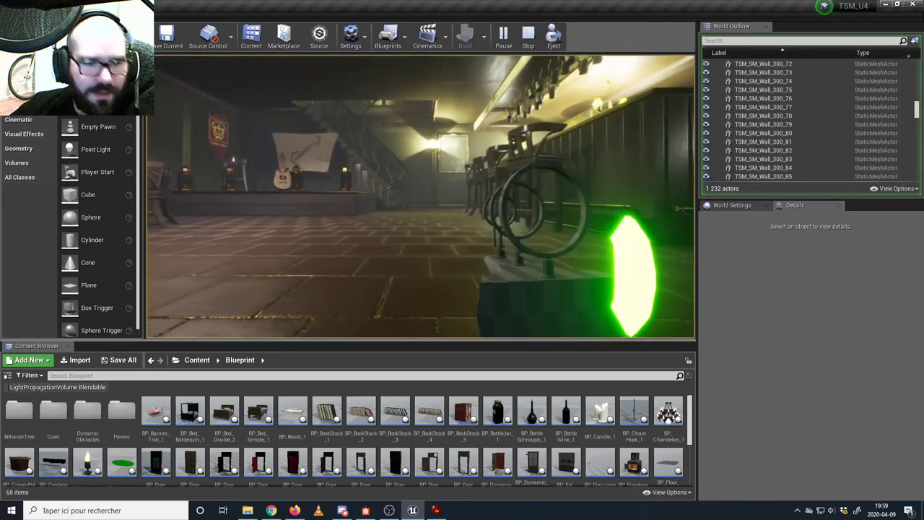
{"action": "key", "text": "w"}
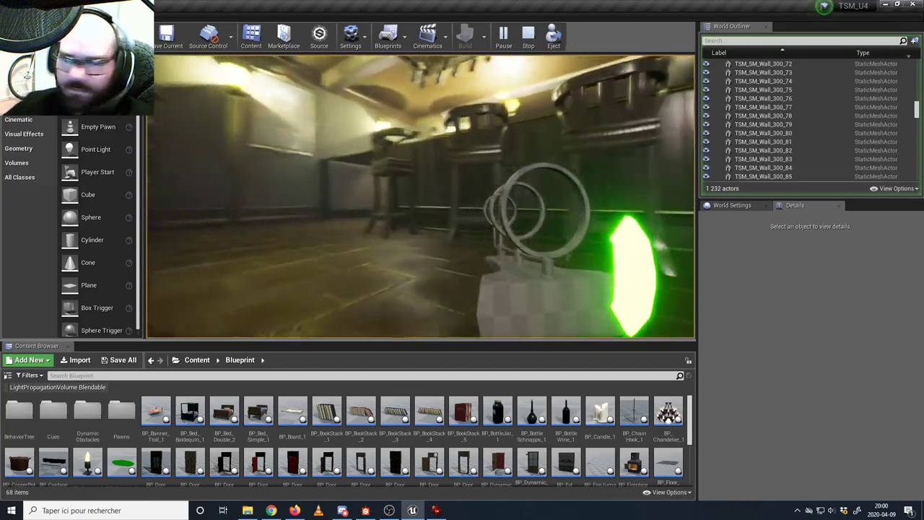
{"action": "key", "text": "w"}
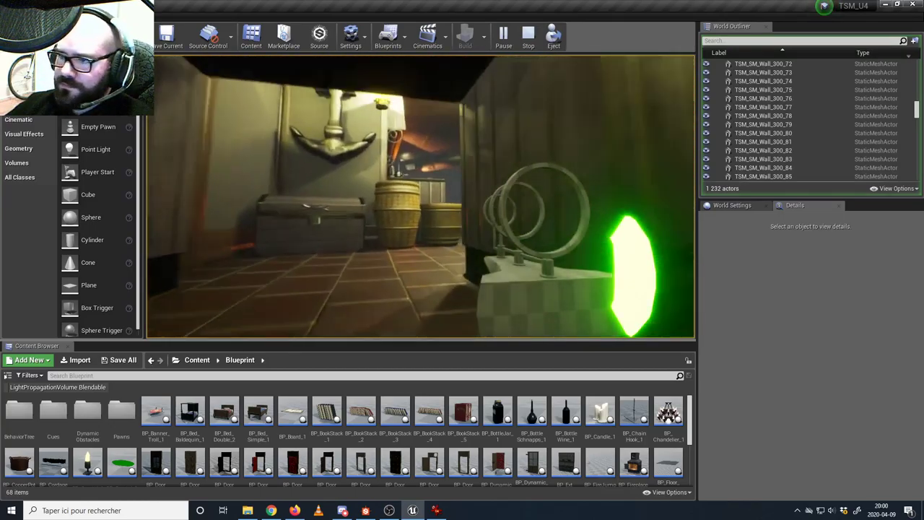
- Explore the dark storage room with the large mounted casks, glowing hearth and wooden tables
{"action": "key", "text": "w"}
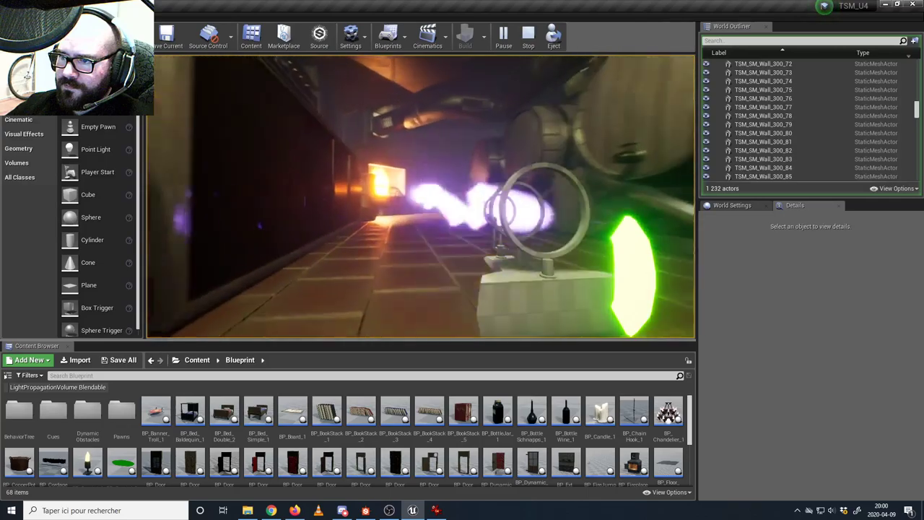
{"action": "key", "text": "w"}
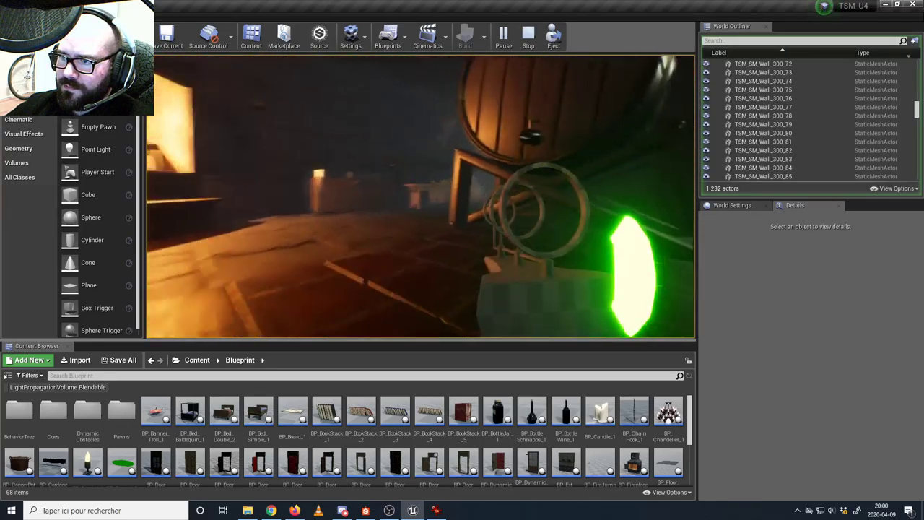
{"action": "key", "text": "w"}
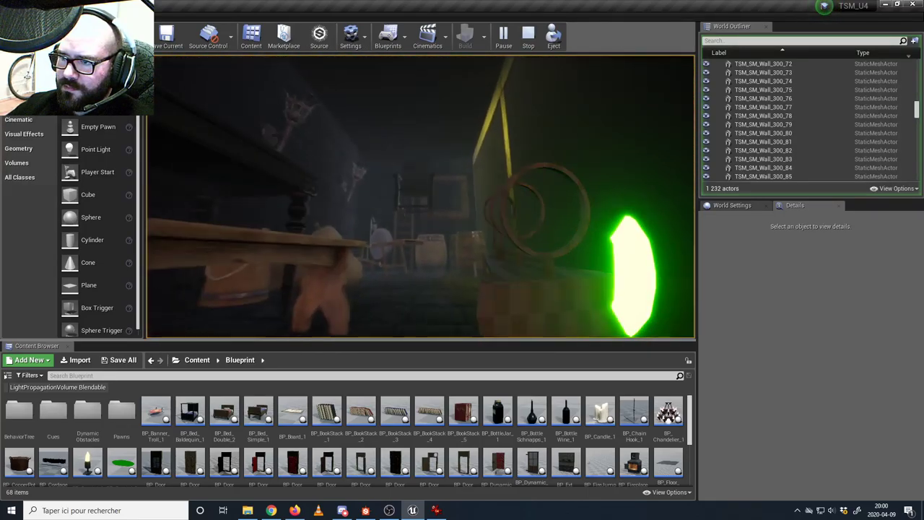
{"action": "key", "text": "s"}
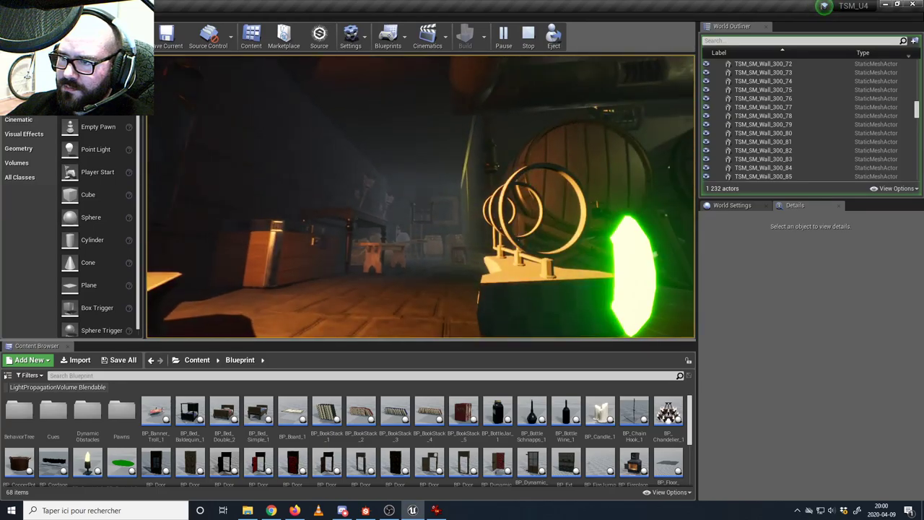
- Stop the play session and check which existing cinematics the level contains
{"action": "key", "text": "Escape"}
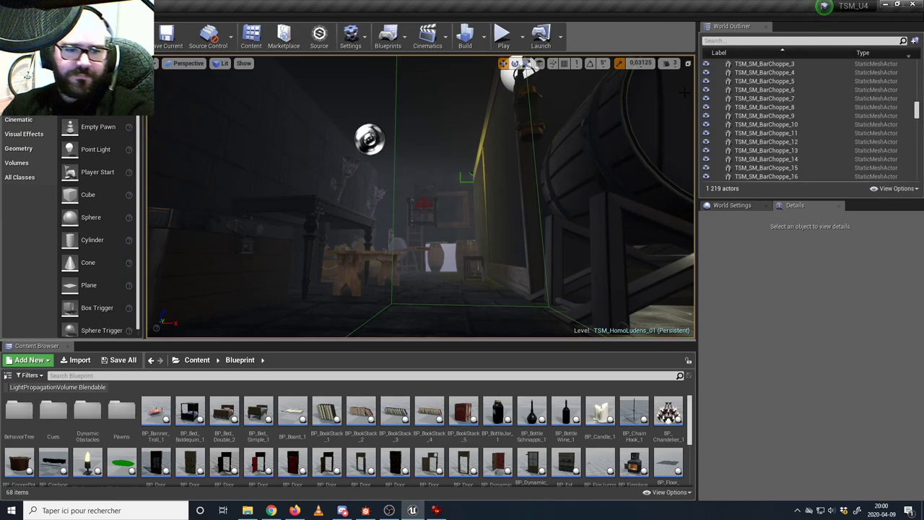
{"action": "left_click", "coordinate": [427, 36]}
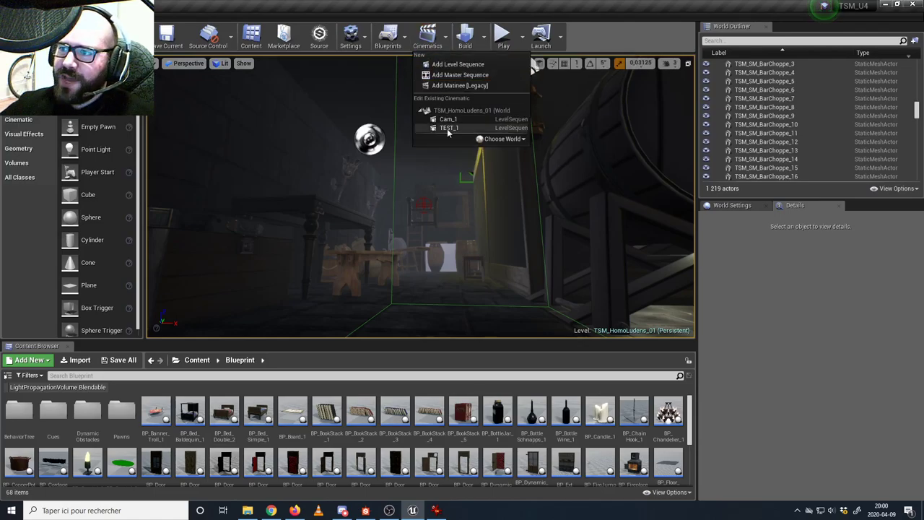
{"action": "left_click", "coordinate": [445, 34]}
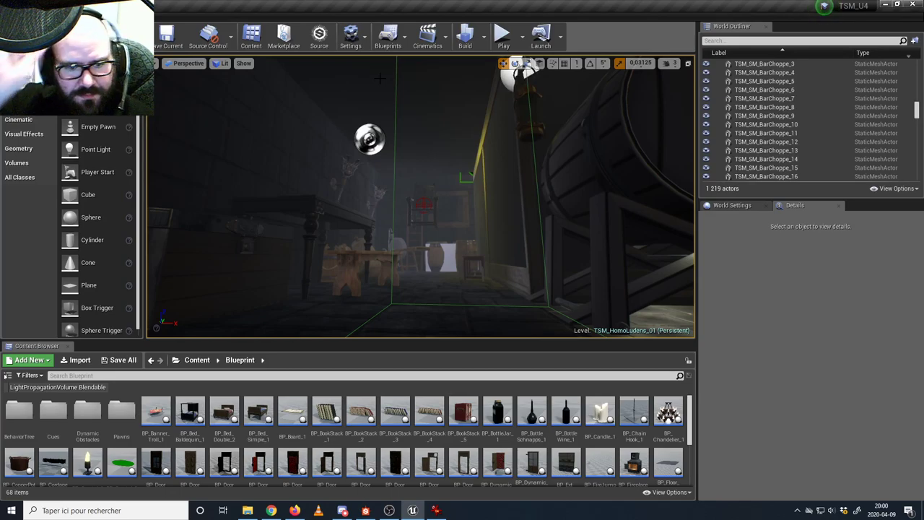
- Orbit the carved flower panel in Substance Designer and fly the Unreal view to the upstairs landing with the skull chair and curved railing
{"action": "left_click", "coordinate": [366, 510]}
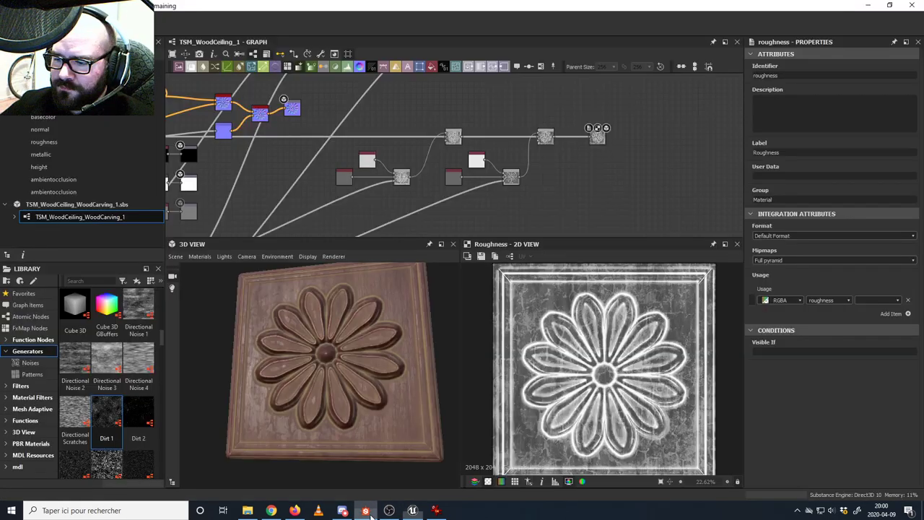
{"action": "left_click_drag", "start_coordinate": [382, 334], "coordinate": [354, 341]}
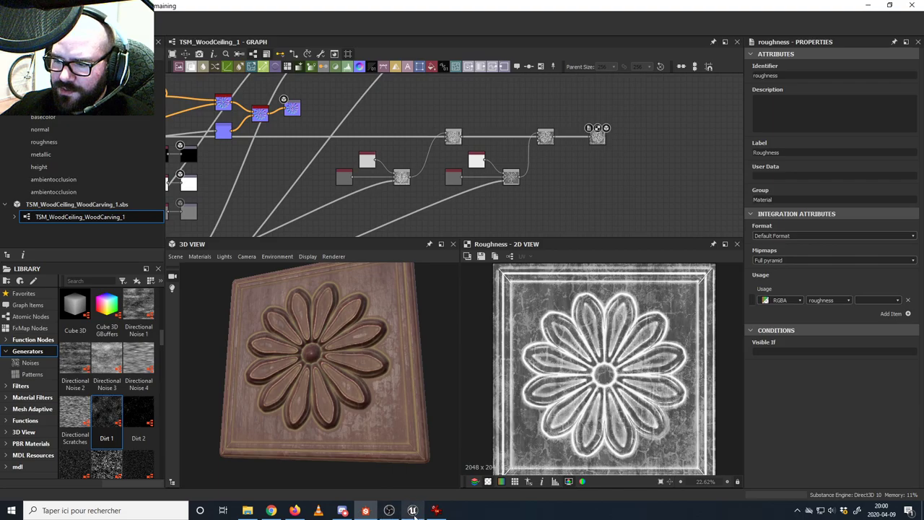
{"action": "left_click", "coordinate": [413, 510]}
{"action": "right_click_drag", "start_coordinate": [464, 282], "coordinate": [643, 263]}
{"action": "key", "text": "w"}
{"action": "right_click_drag", "start_coordinate": [433, 217], "coordinate": [433, 217]}
{"action": "right_click_drag", "start_coordinate": [245, 179], "coordinate": [244, 167]}
{"action": "right_click_drag", "start_coordinate": [375, 217], "coordinate": [375, 216]}
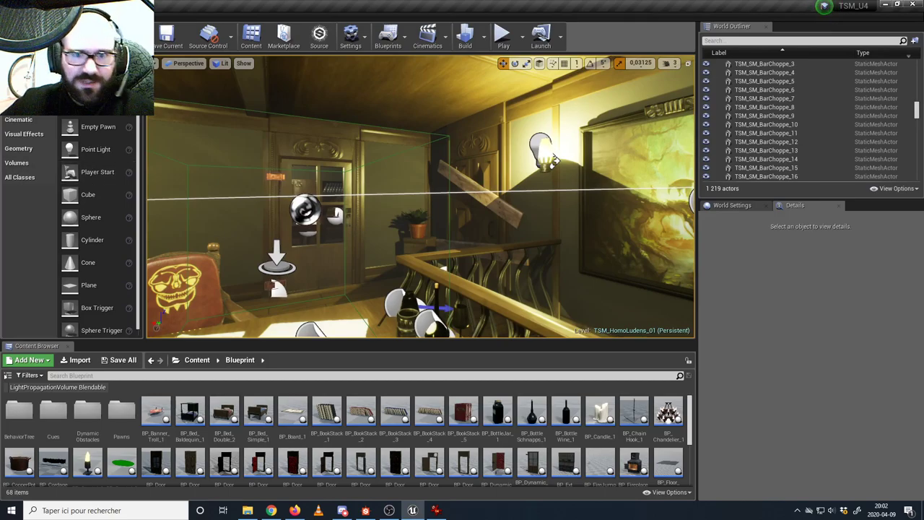
{"action": "key", "text": "alt+Tab"}
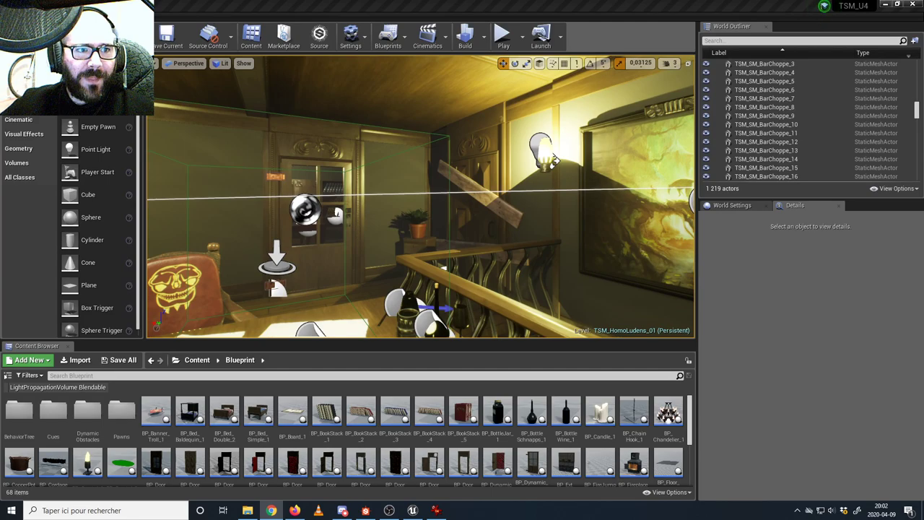